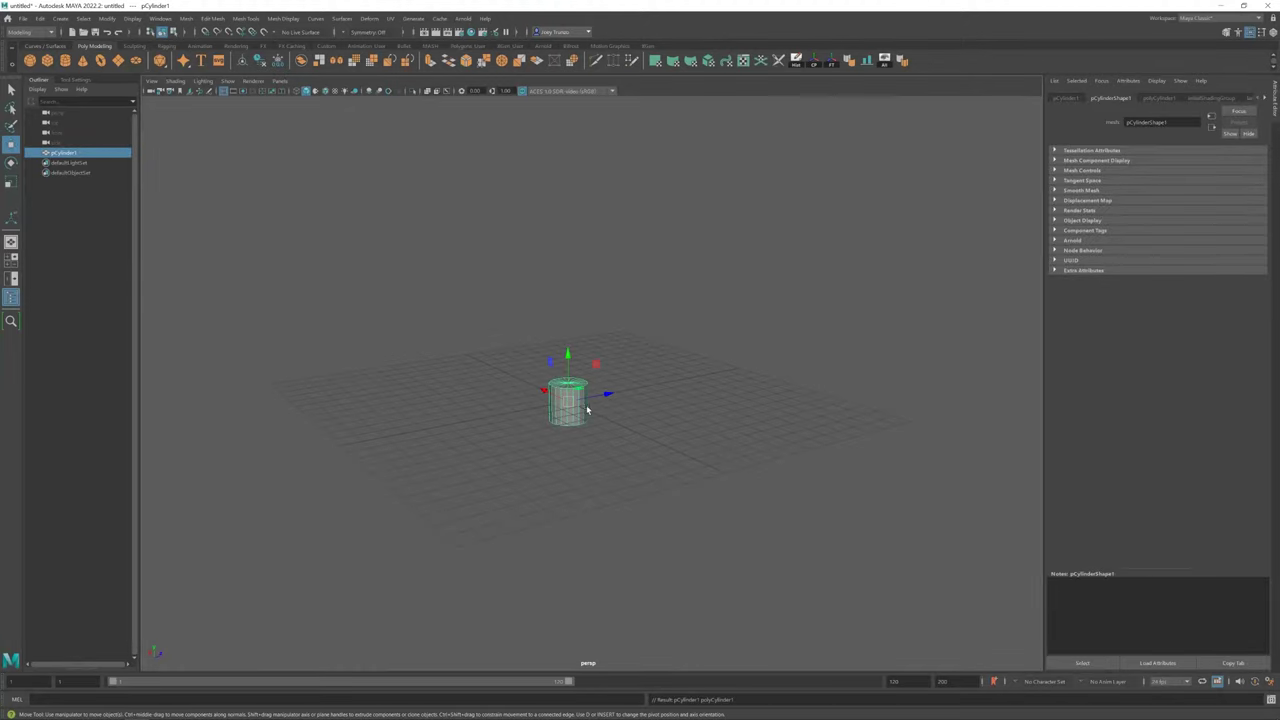
Scale the cylinder up and raise its top vertices to make it taller
key(r)
drag(571, 366, 610, 340)
key(F9)
drag(451, 273, 620, 320)
key(w)
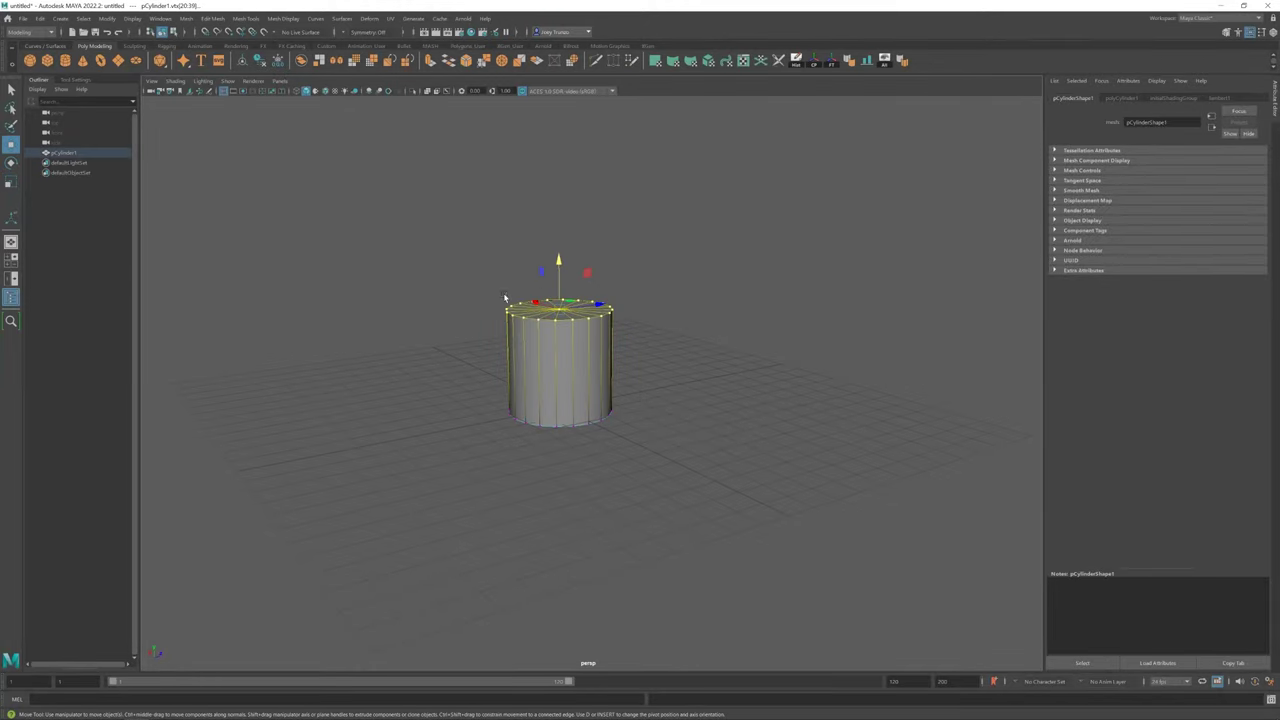
drag(556, 250, 556, 214)
Extrude the cylinder's bottom edge ring twice
scroll(556, 187, down, 2)
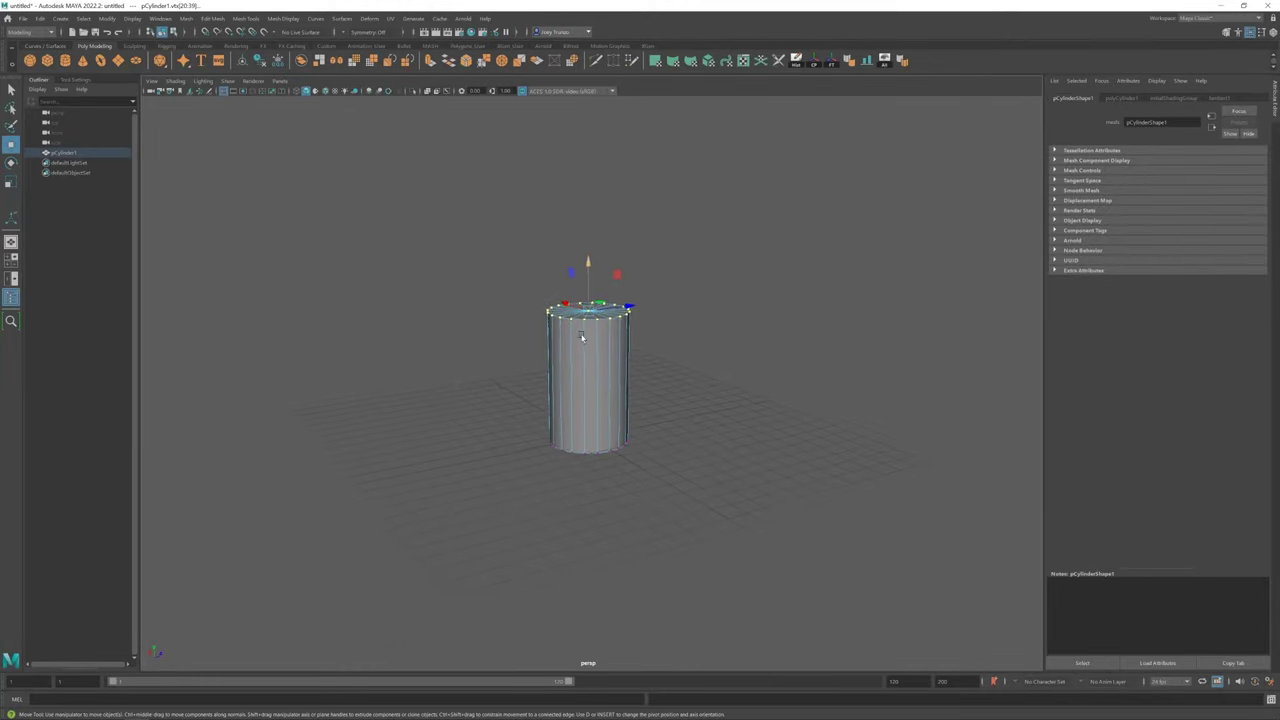
scroll(629, 394, up, 3)
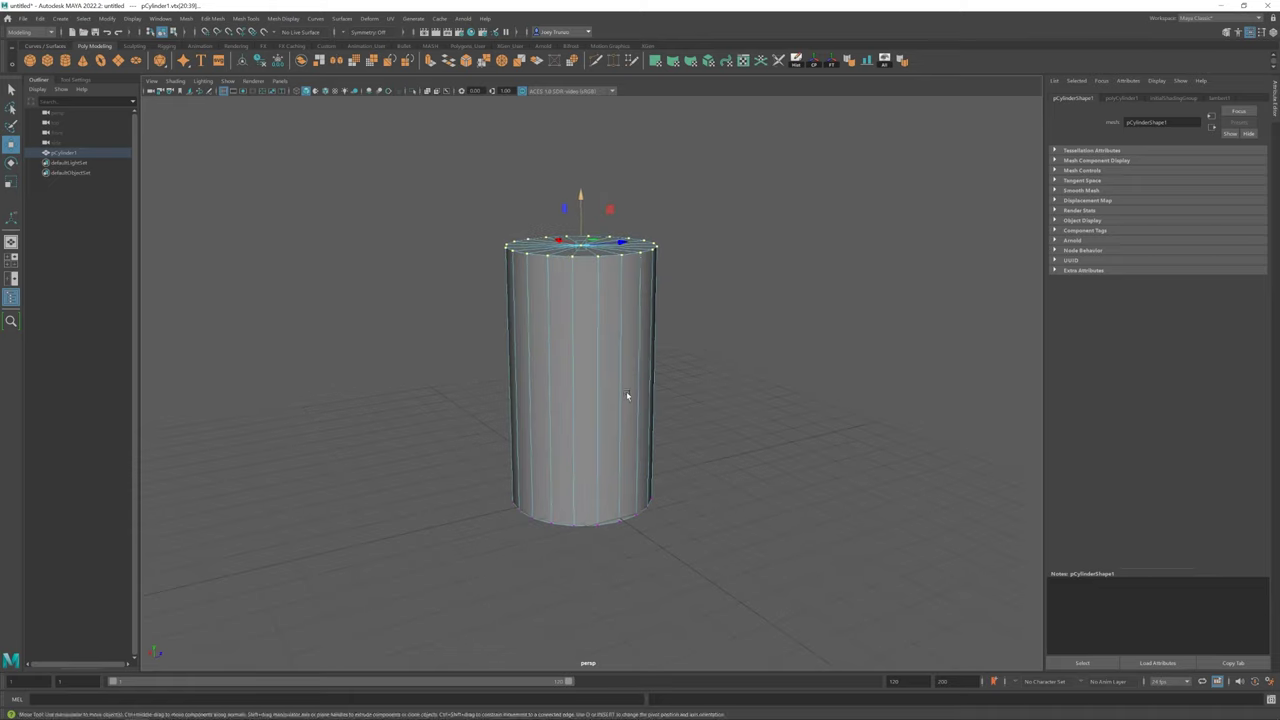
mouse_move(629, 394)
alt+mouse_down()
mouse_move(600, 374)
mouse_move(609, 306)
mouse_move(550, 273)
alt+mouse_up()
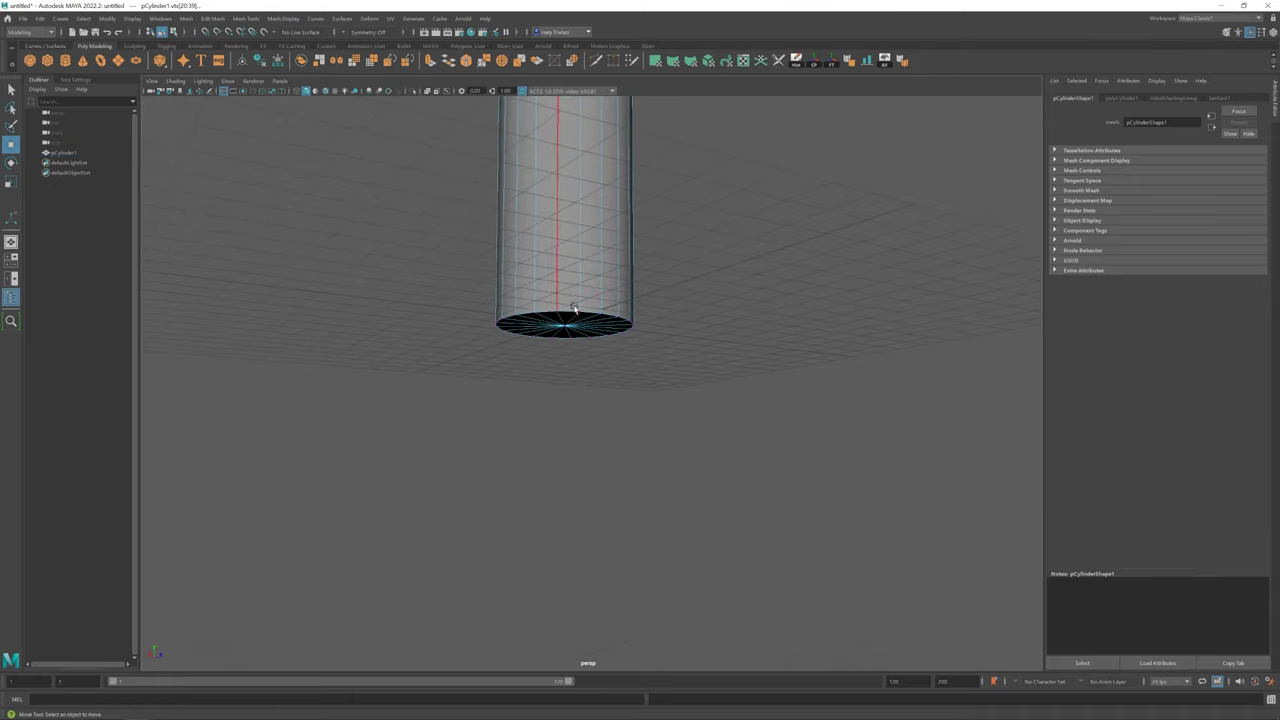
drag(720, 446, 720, 446)
key(ctrl+e)
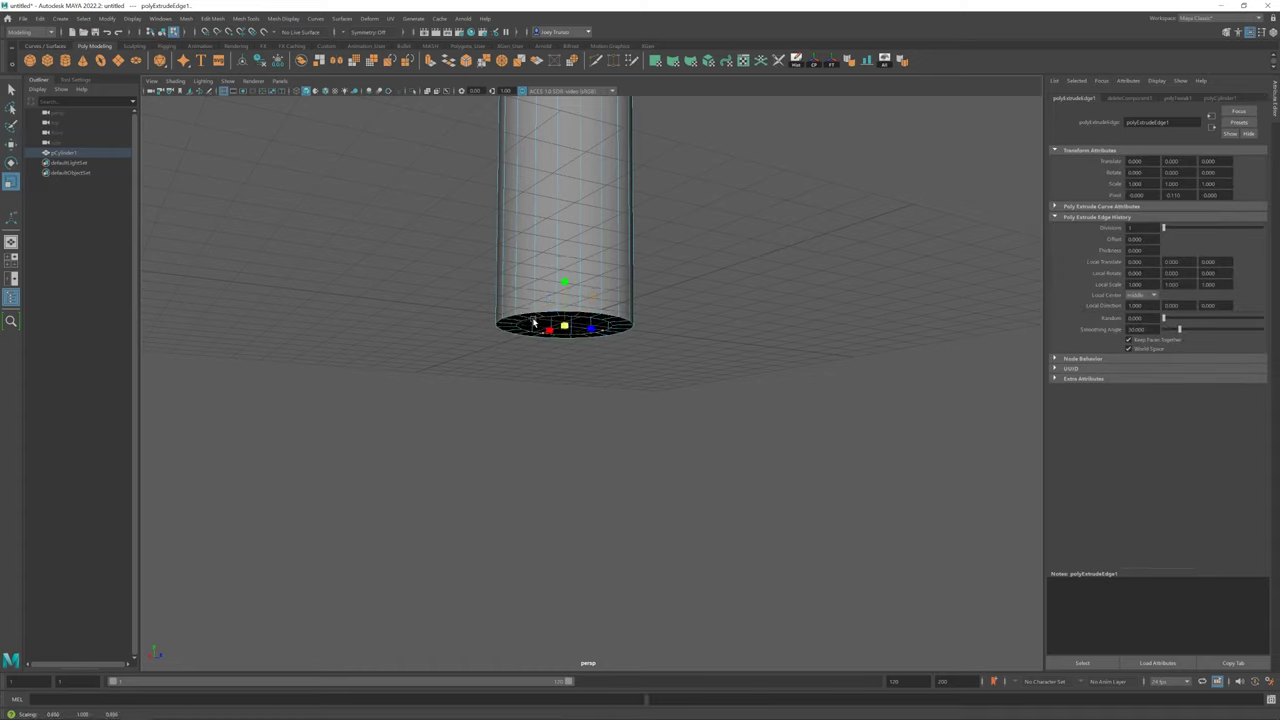
key(ctrl+e)
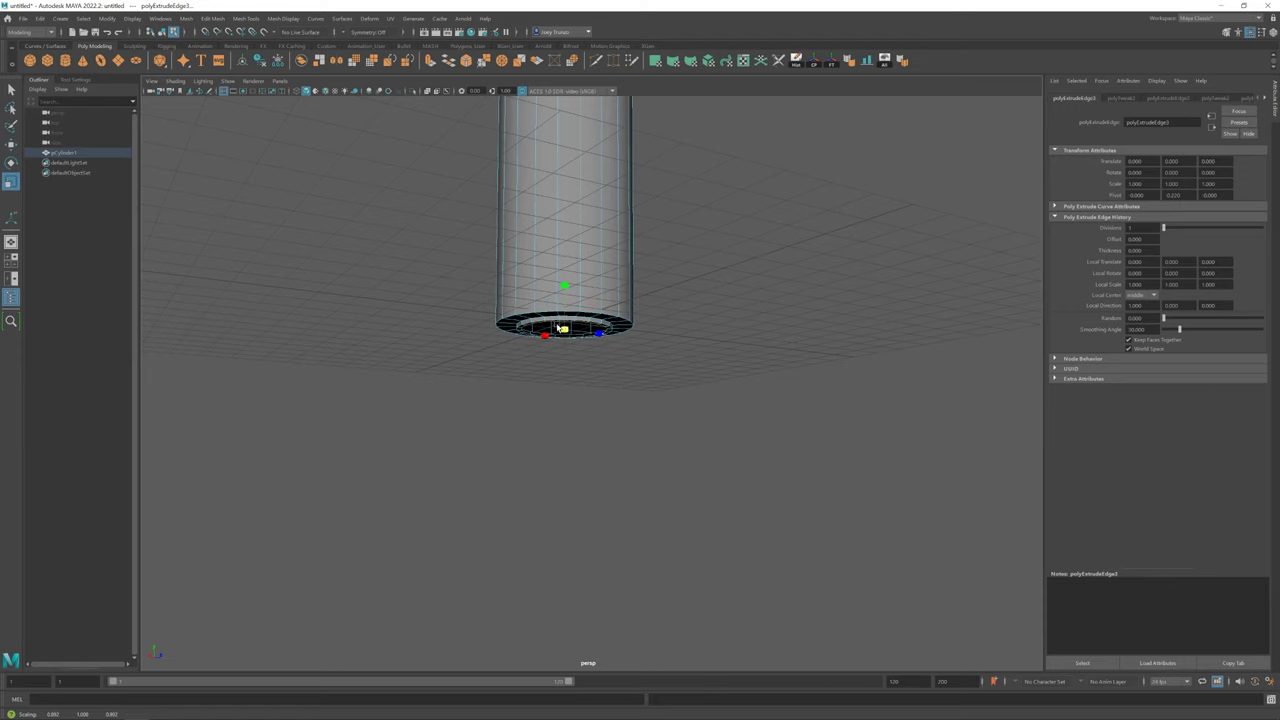
Extrude the inner bottom ring again and shrink it toward the cap centre
alt+drag(557, 328, 612, 385)
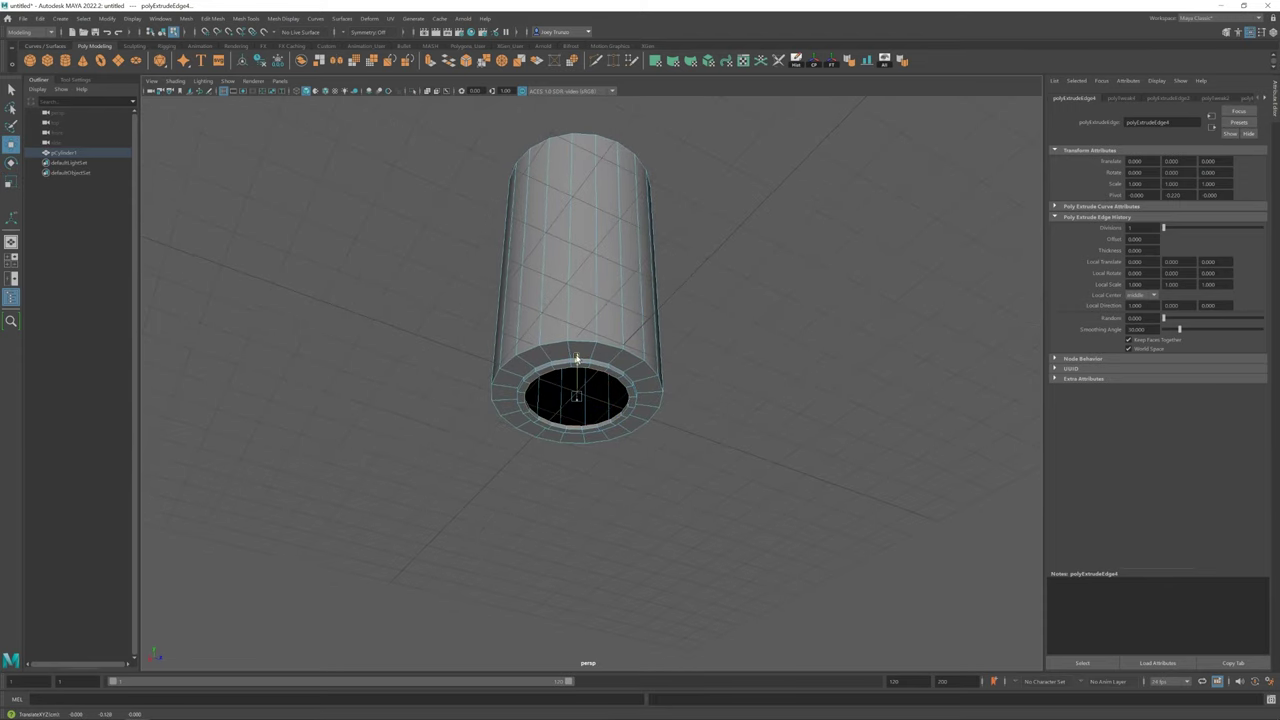
key(space)
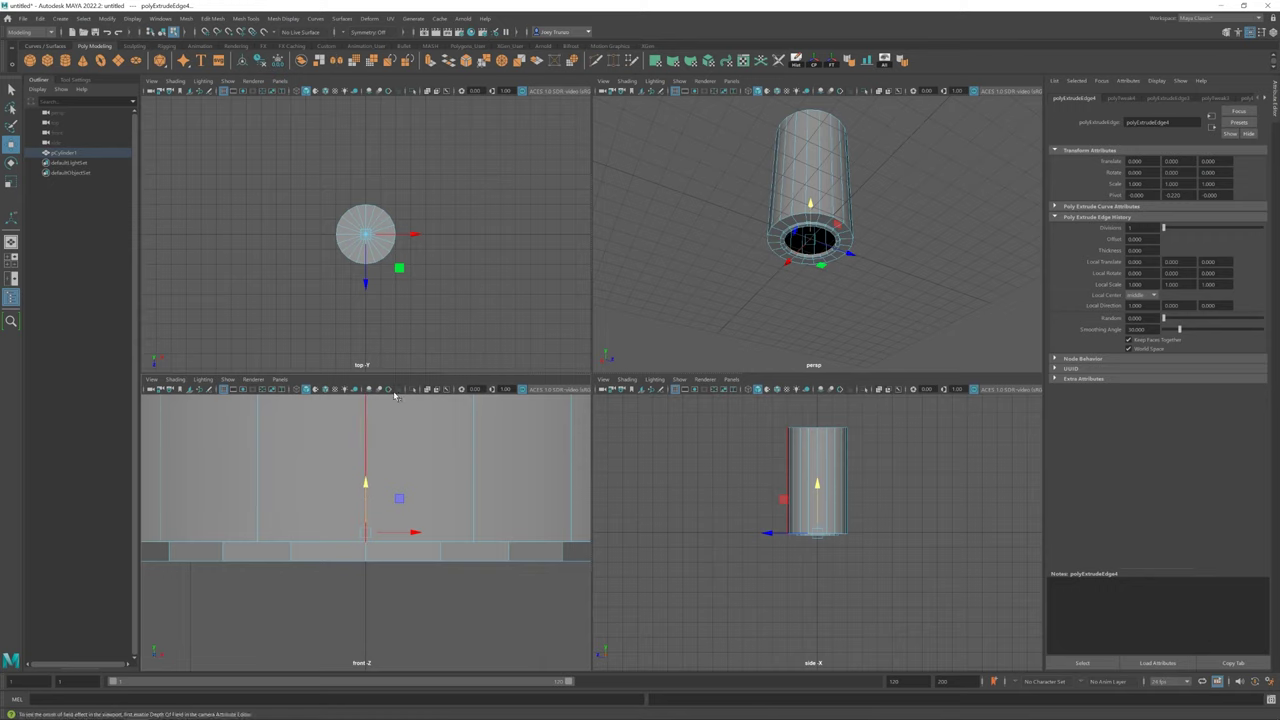
key(4)
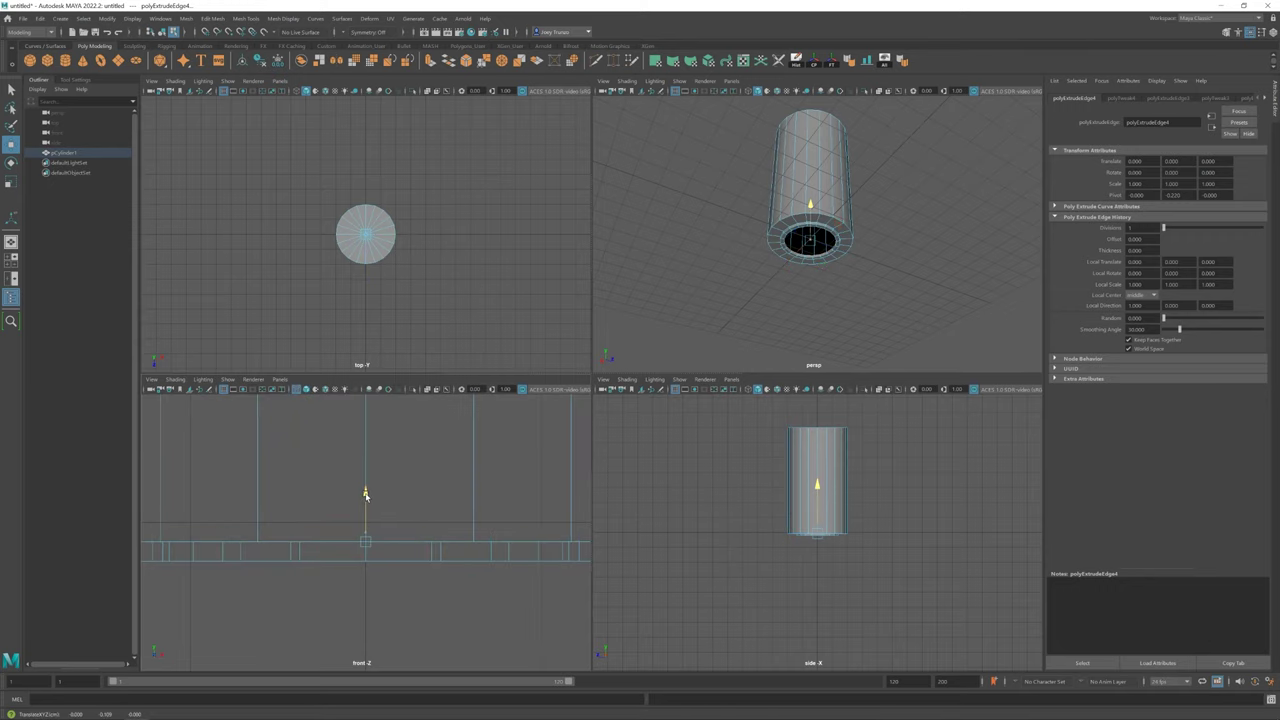
key(space)
key(ctrl+e)
key(r)
drag(577, 397, 525, 386)
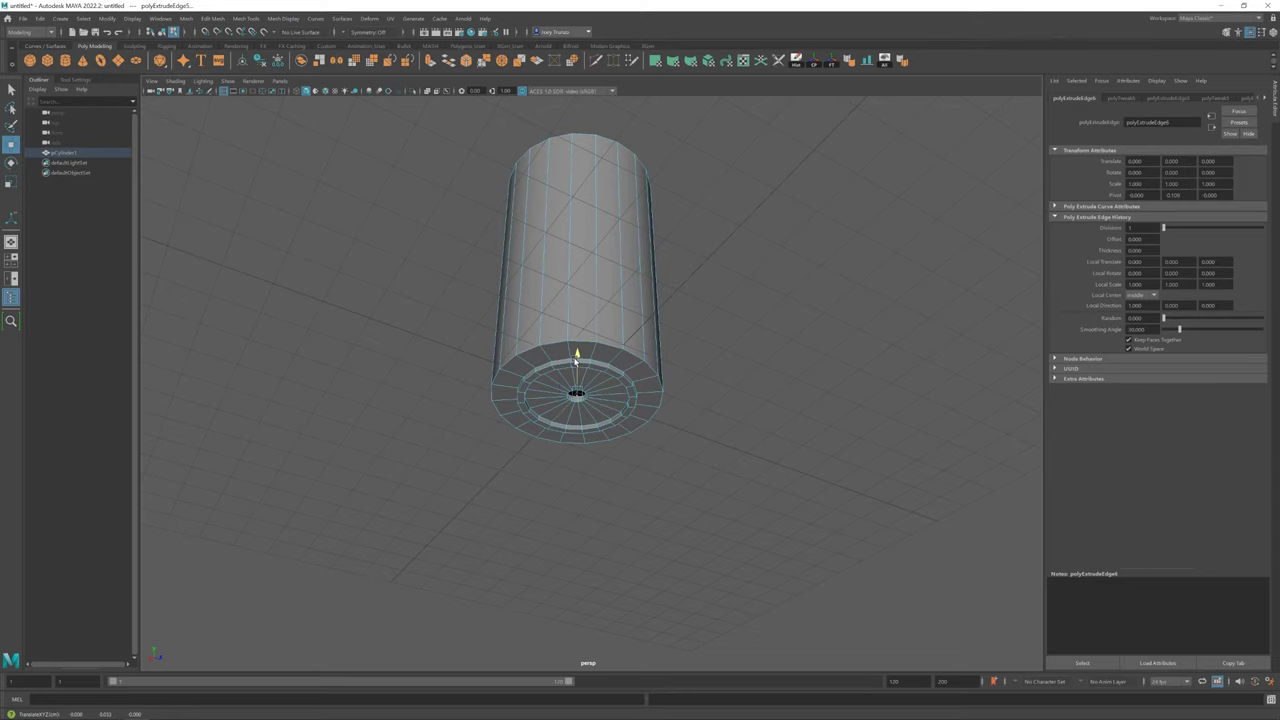
scroll(577, 390, down, 2)
scroll(585, 405, up, 3)
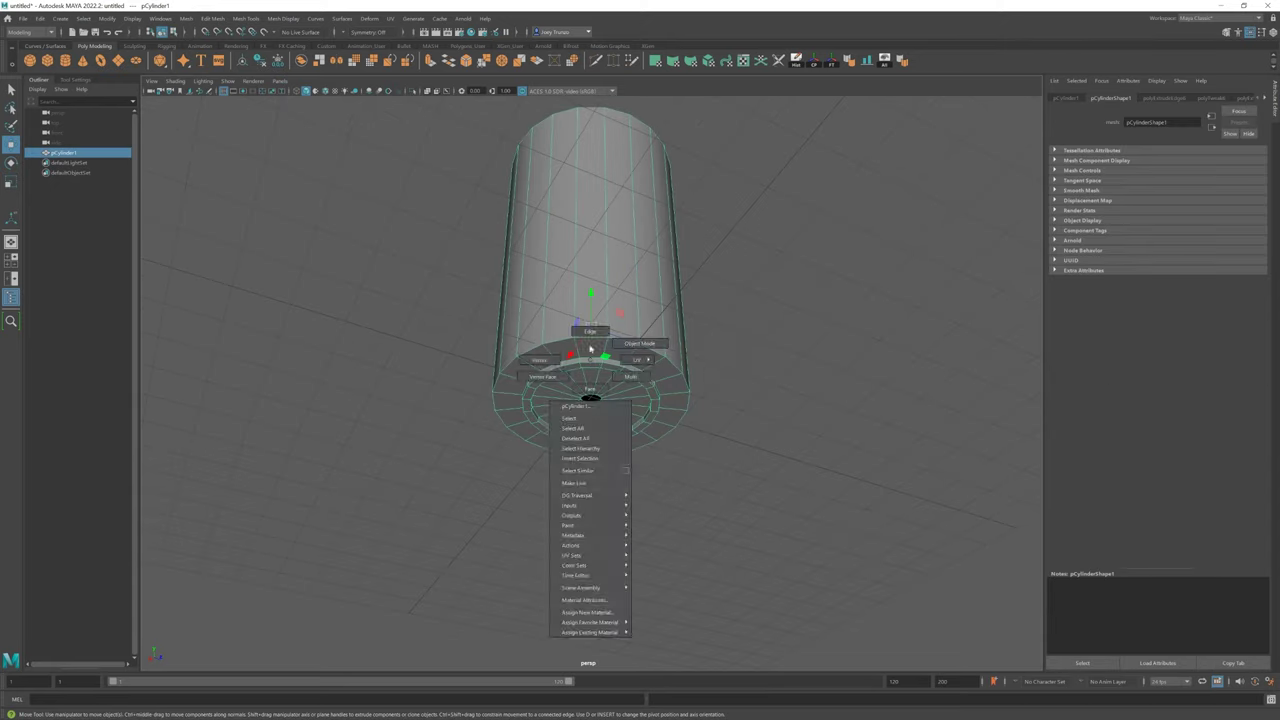
right_drag(585, 410, 589, 418)
scroll(589, 418, up, 2)
key(w)
Select the whole cylinder and bevel its edges with Edit Mesh > Bevel, 1 segment
right_drag(671, 314, 660, 300)
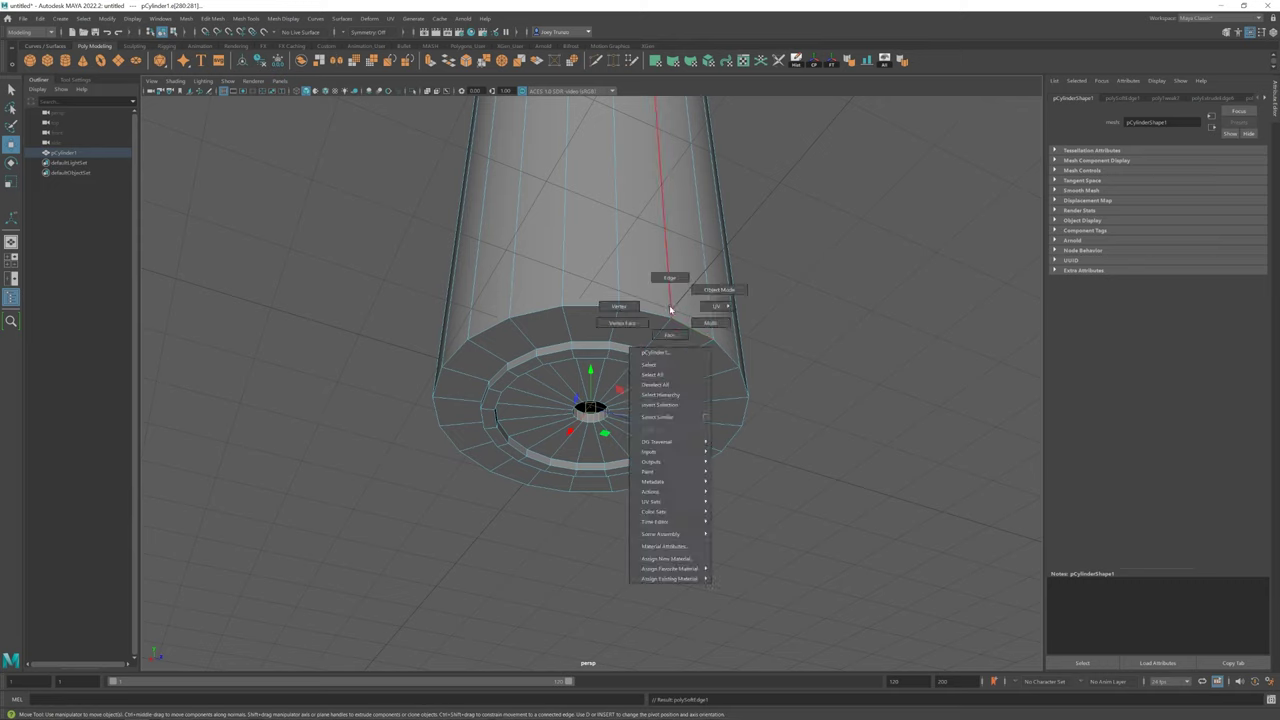
scroll(620, 350, down, 3)
scroll(578, 357, up, 2)
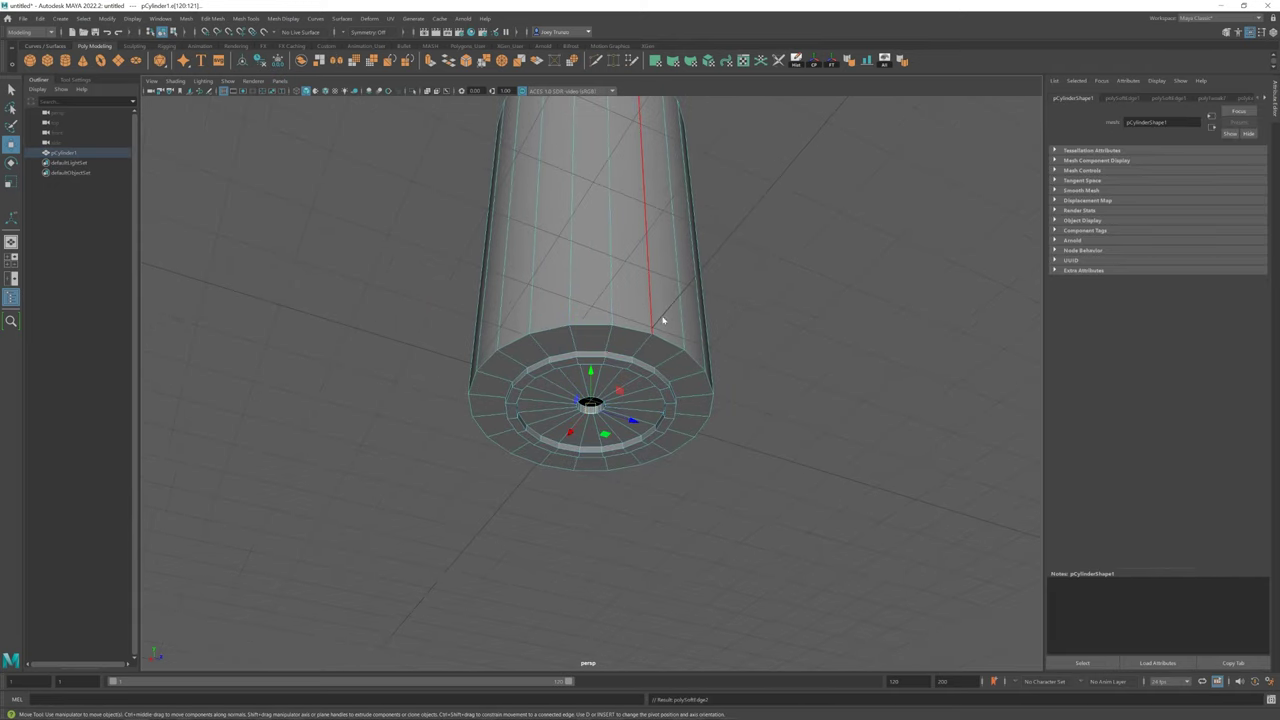
scroll(590, 340, down, 3)
scroll(576, 360, up, 2)
click(576, 360)
scroll(652, 305, down, 1)
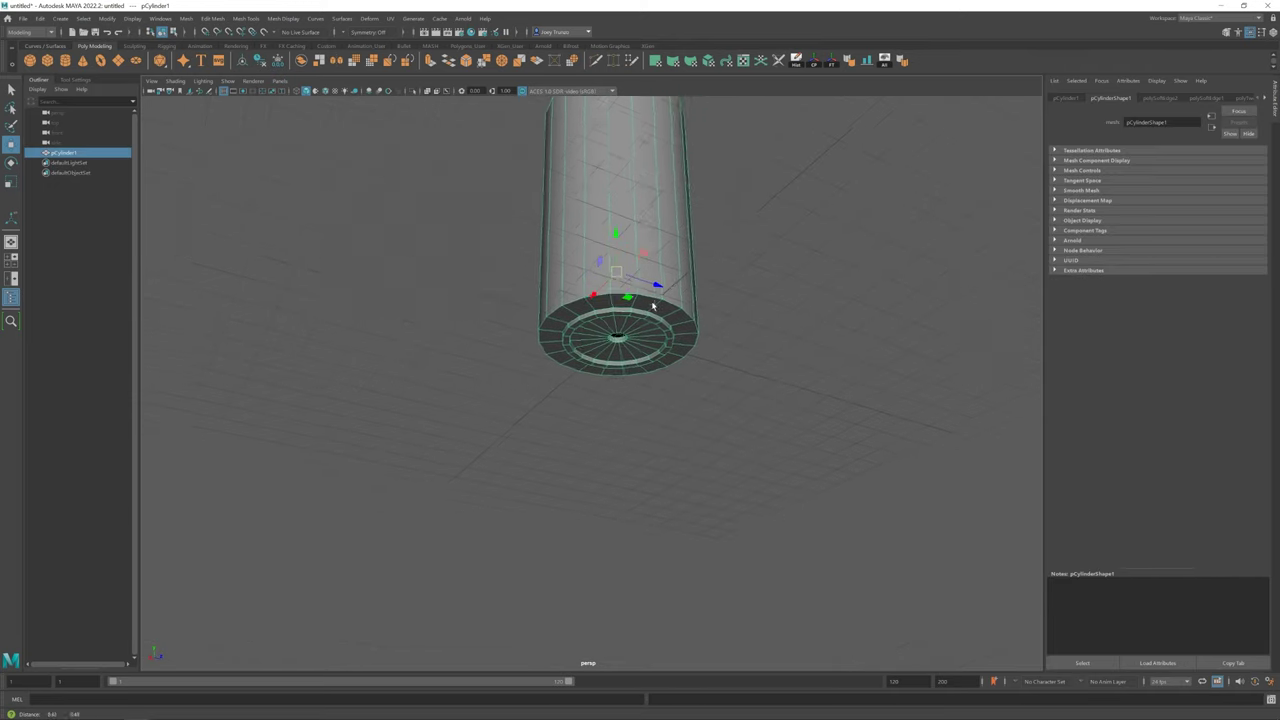
scroll(640, 315, down, 2)
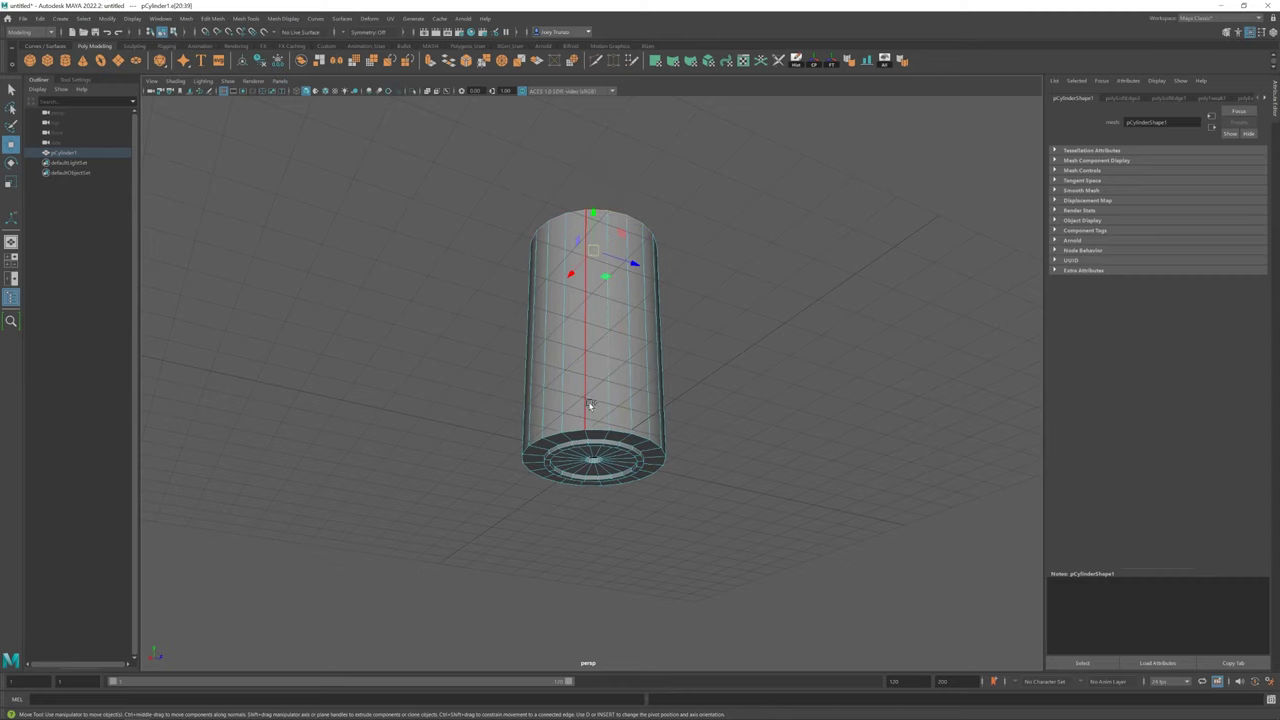
click(212, 18)
click(230, 53)
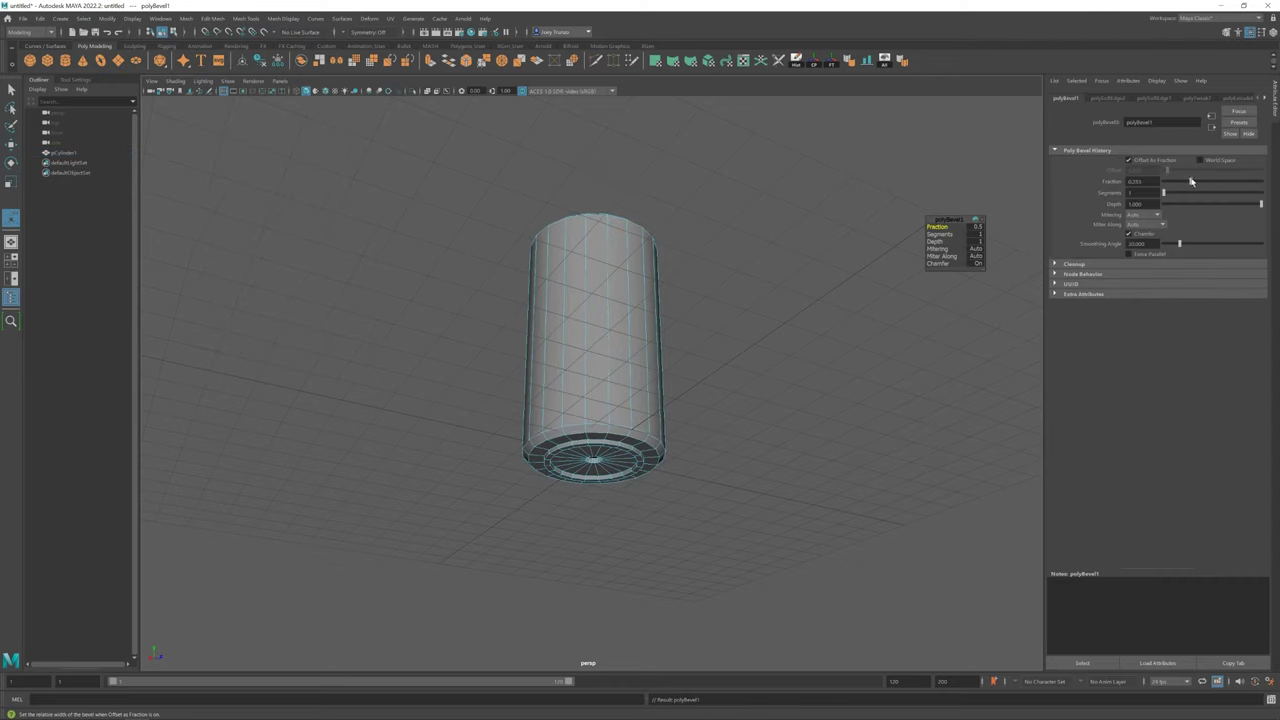
Deselect the cylinder and orbit to a low view of its bottom cap
scroll(802, 317, down, 1)
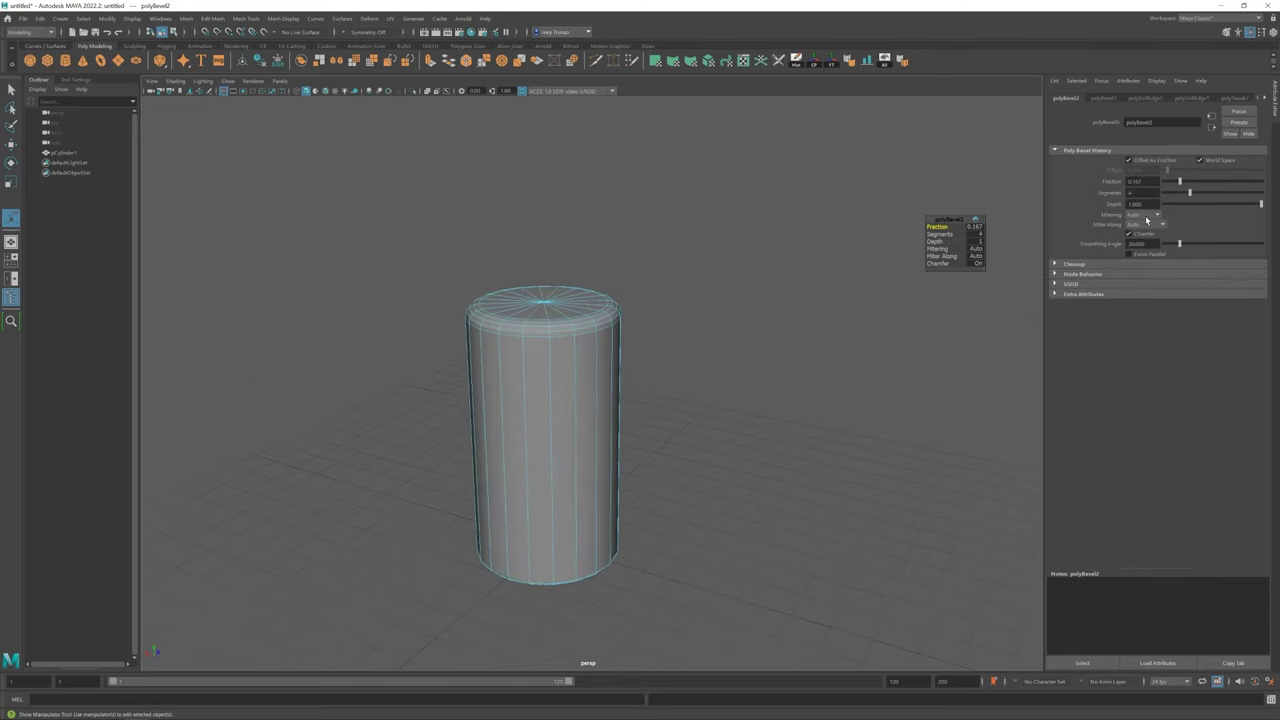
click(683, 197)
key(w)
alt+drag(683, 197, 443, 346)
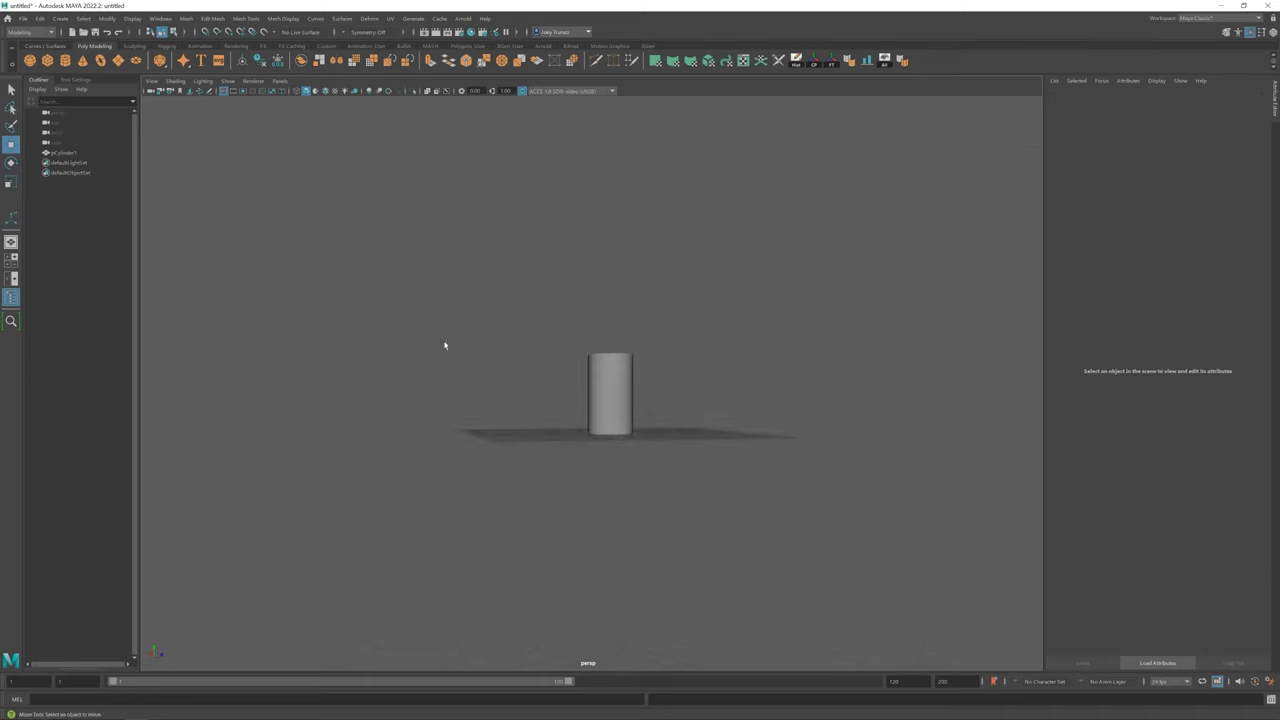
scroll(609, 295, up, 2)
scroll(658, 396, up, 2)
alt+drag(658, 396, 539, 369)
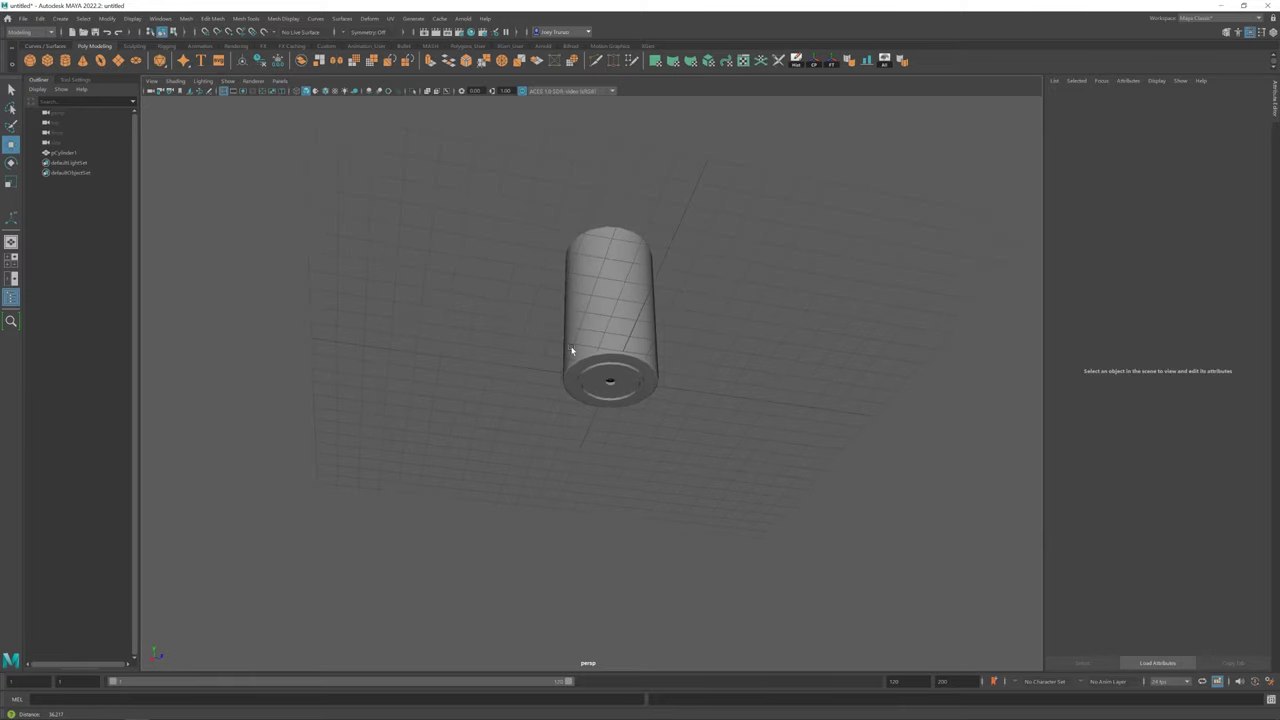
scroll(566, 317, up, 4)
Insert edge loops on the cylinder's bottom cap rings
click(566, 317)
click(245, 18)
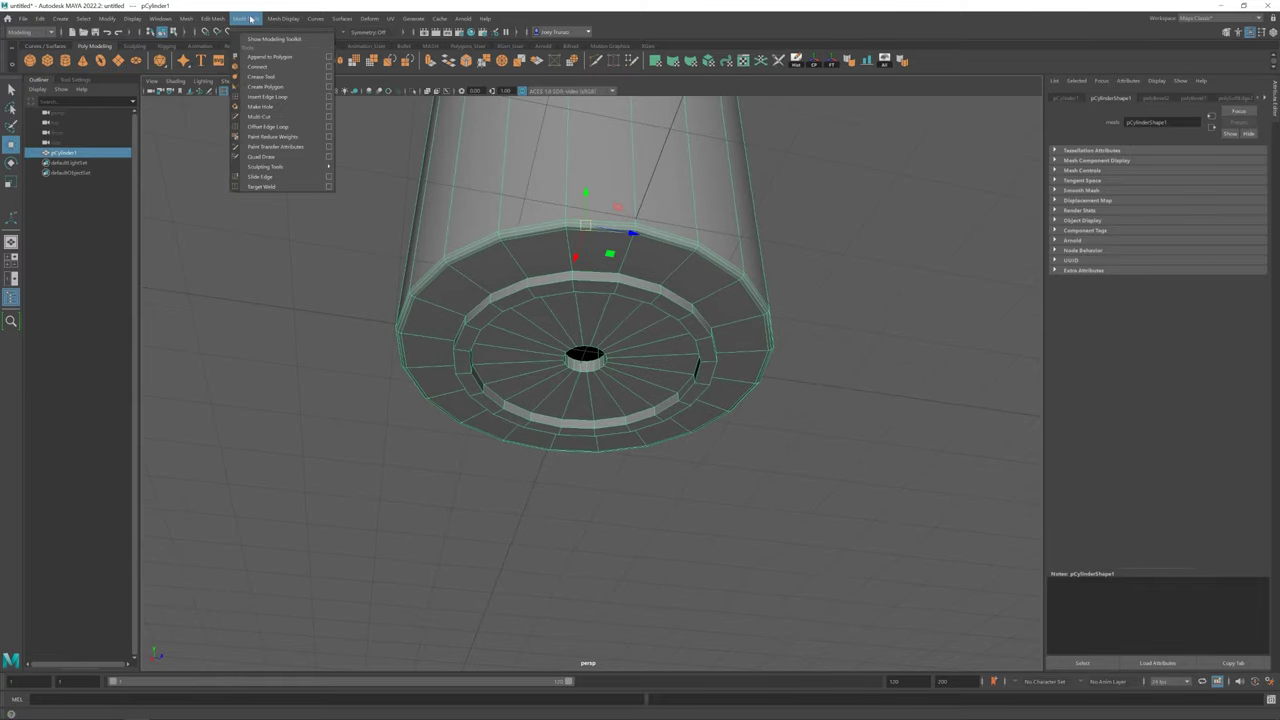
click(270, 100)
scroll(605, 328, up, 5)
click(605, 328)
key(ctrl+z)
click(75, 79)
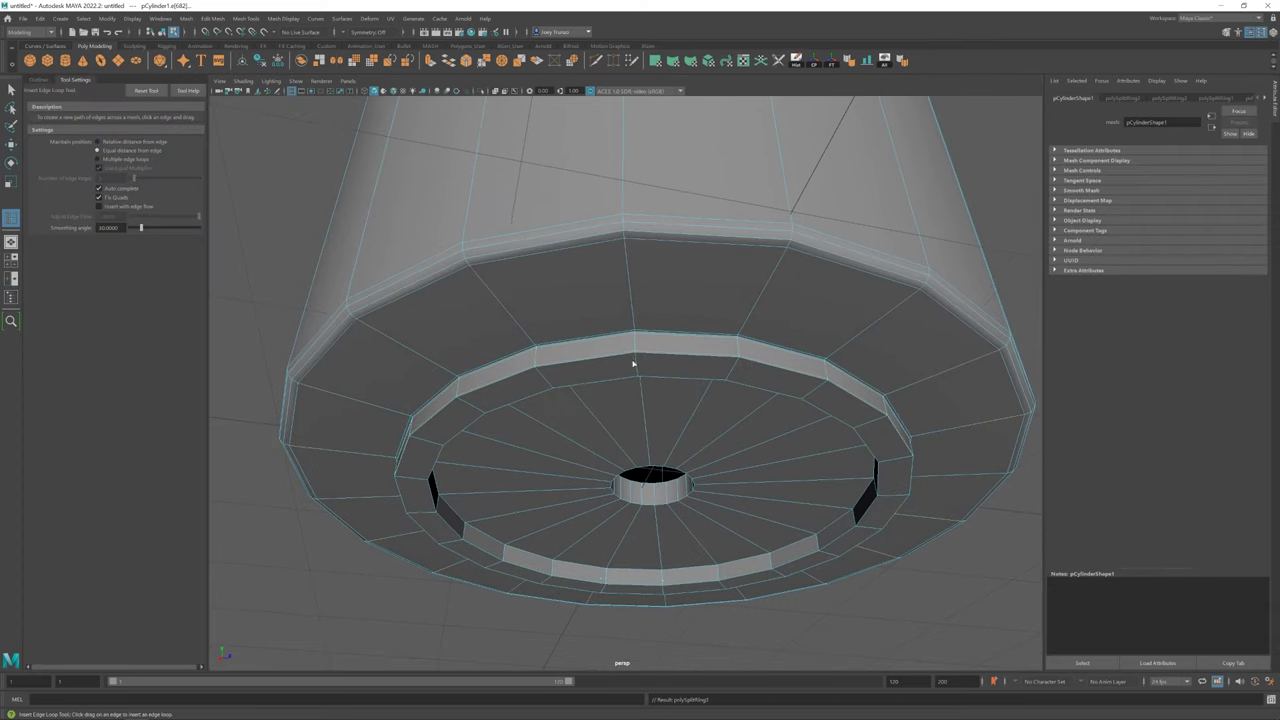
Bevel the newly inserted edge loop on the cap ring
alt+drag(638, 377, 625, 319)
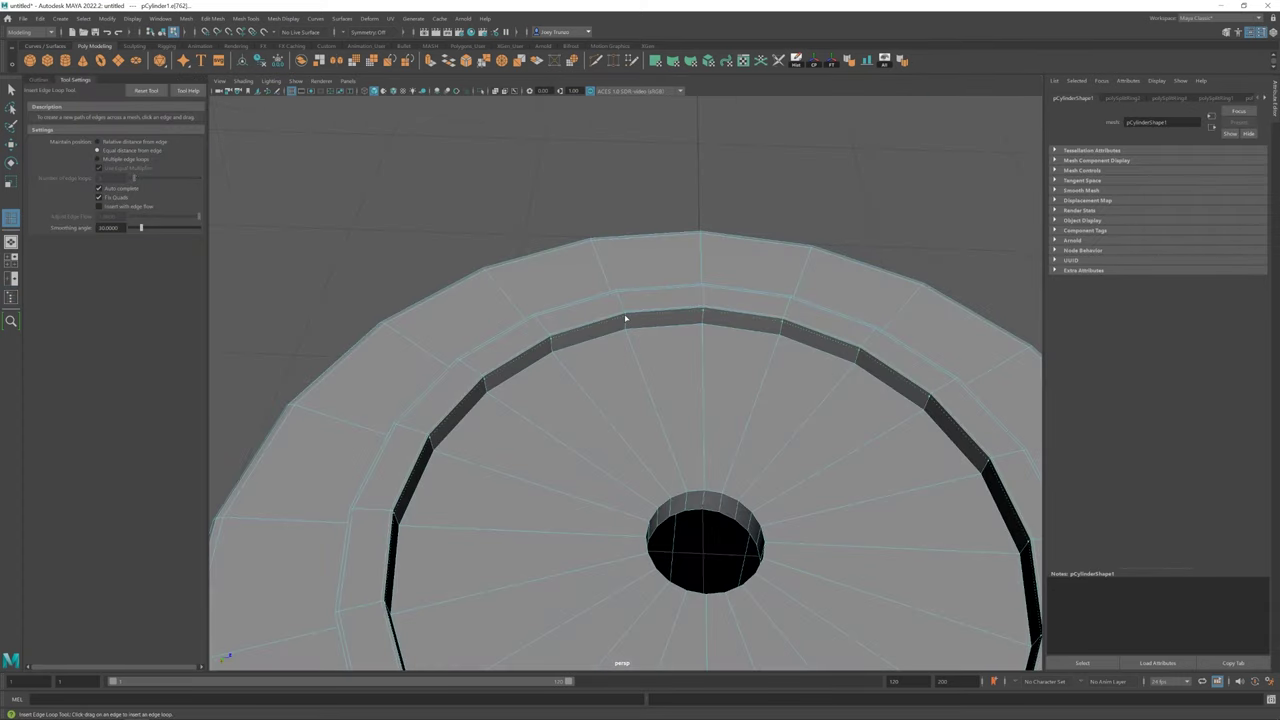
double_click(625, 328)
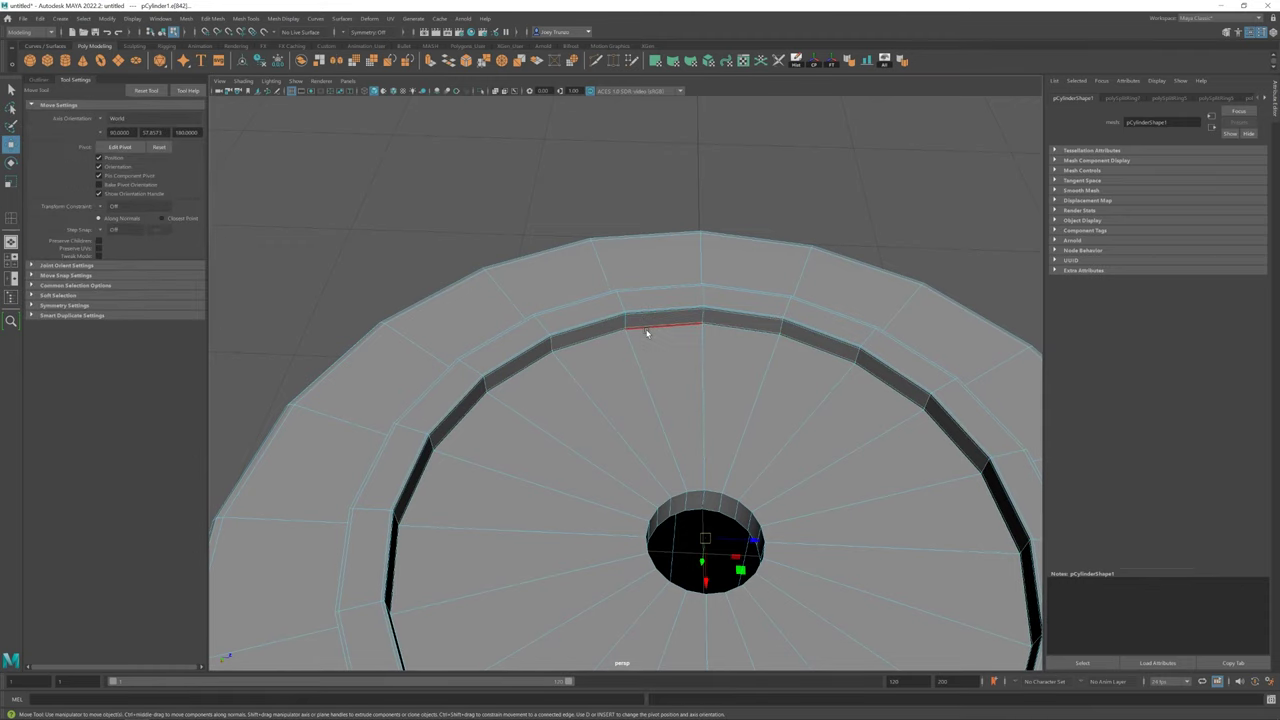
click(213, 18)
click(235, 50)
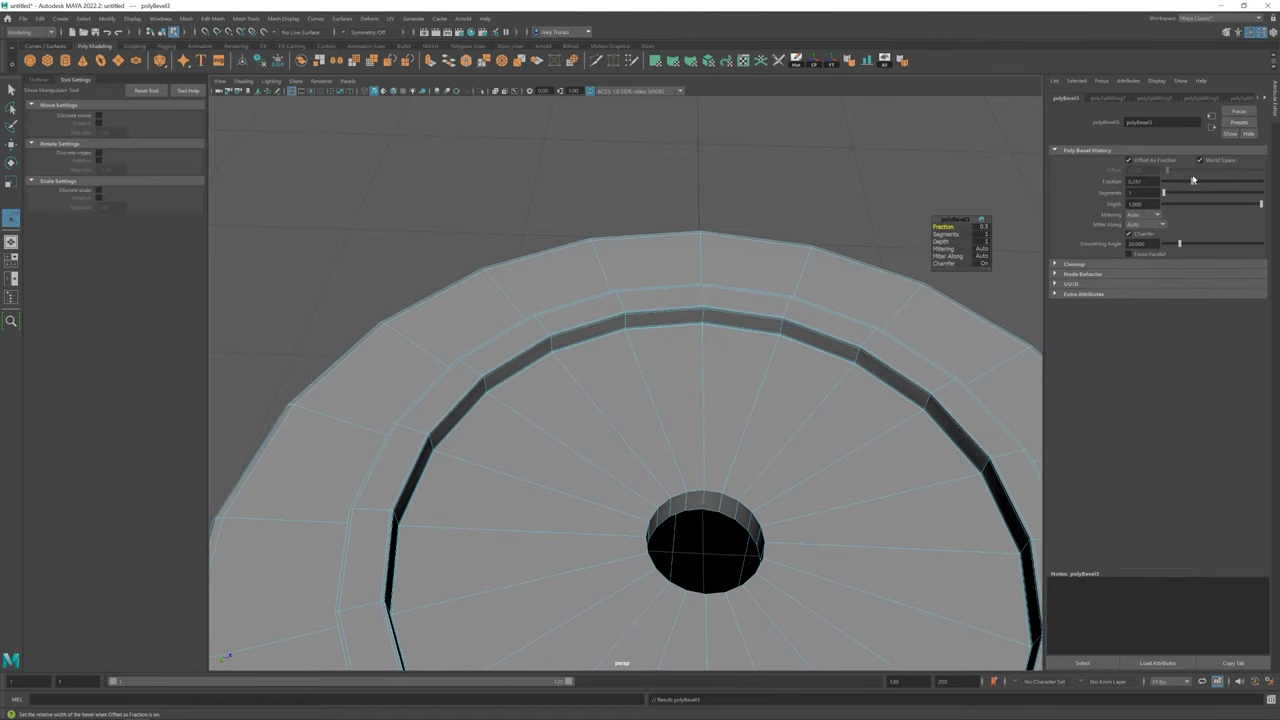
key(w)
Select another cap edge loop and bevel it with Ctrl+B
alt+drag(829, 149, 599, 397)
scroll(486, 337, down, 5)
click(486, 337)
scroll(835, 490, up, 5)
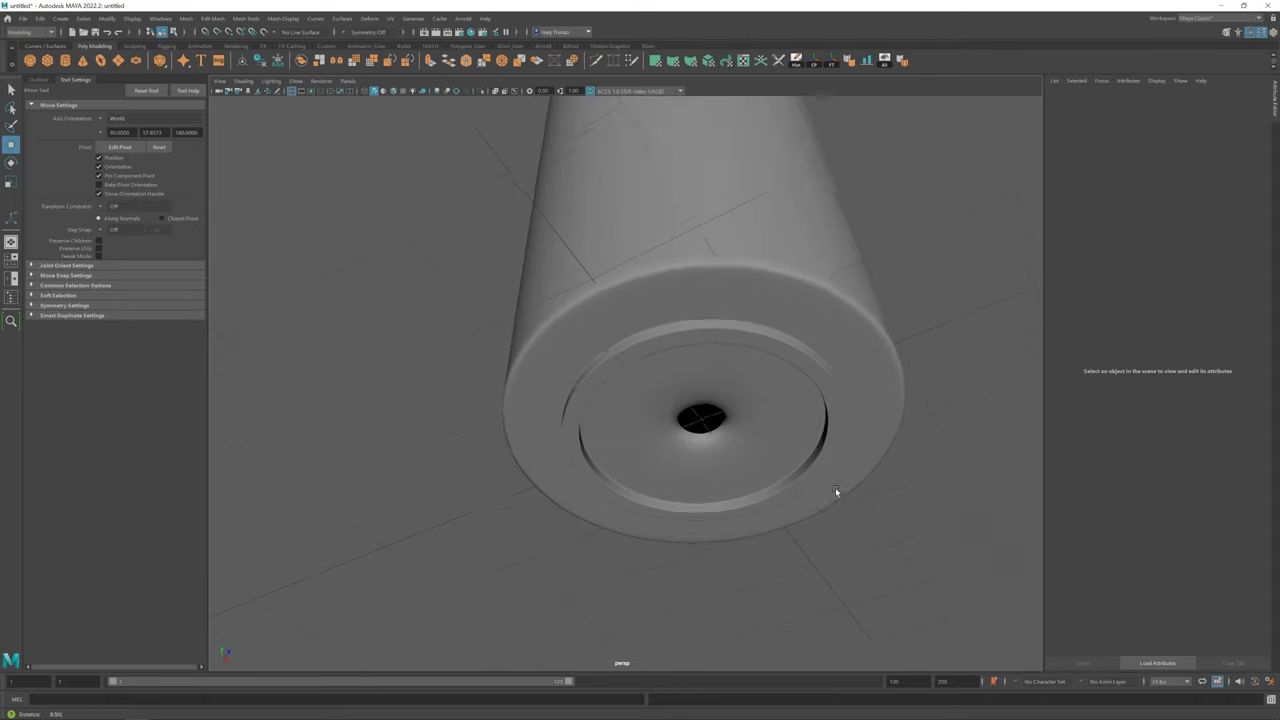
scroll(835, 490, up, 3)
double_click(705, 430)
scroll(705, 430, down, 3)
key(ctrl+b)
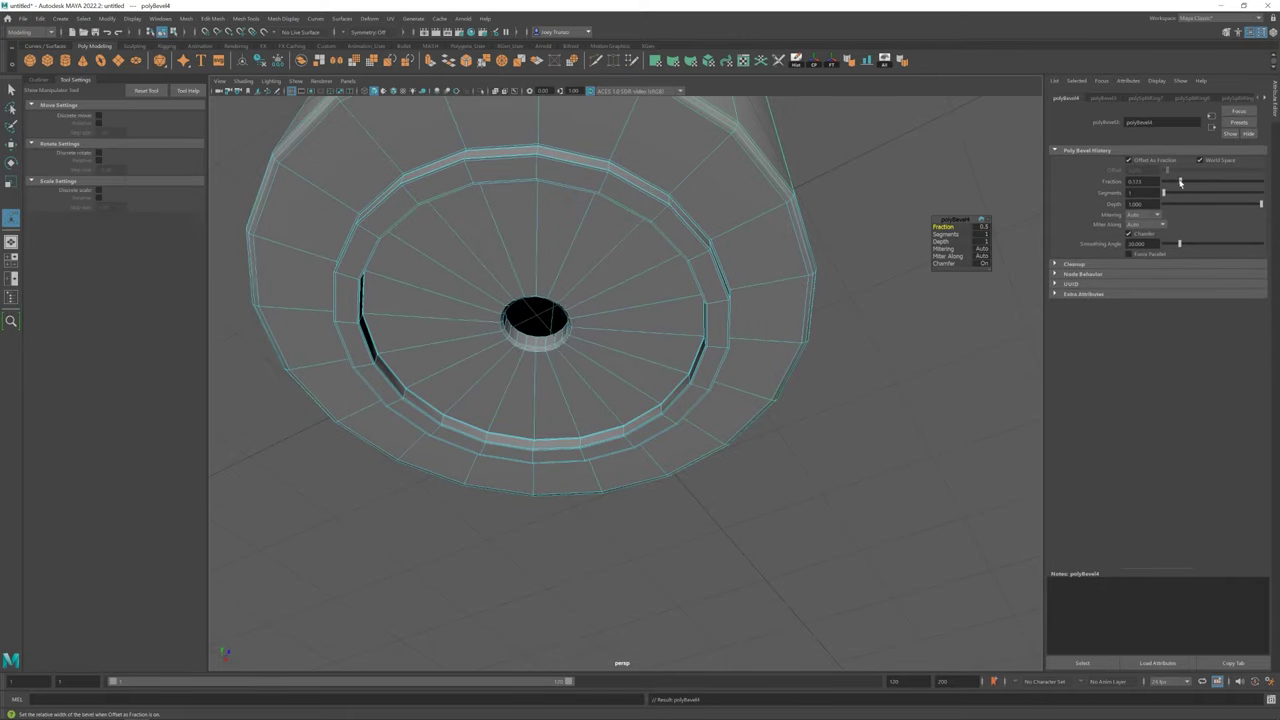
Clear the selection and orbit the cylinder back upright
click(891, 211)
scroll(403, 371, down, 10)
mouse_move(403, 371)
alt+mouse_down()
mouse_move(531, 374)
mouse_move(604, 342)
mouse_move(537, 360)
mouse_move(523, 306)
alt+mouse_up()
scroll(540, 315, up, 2)
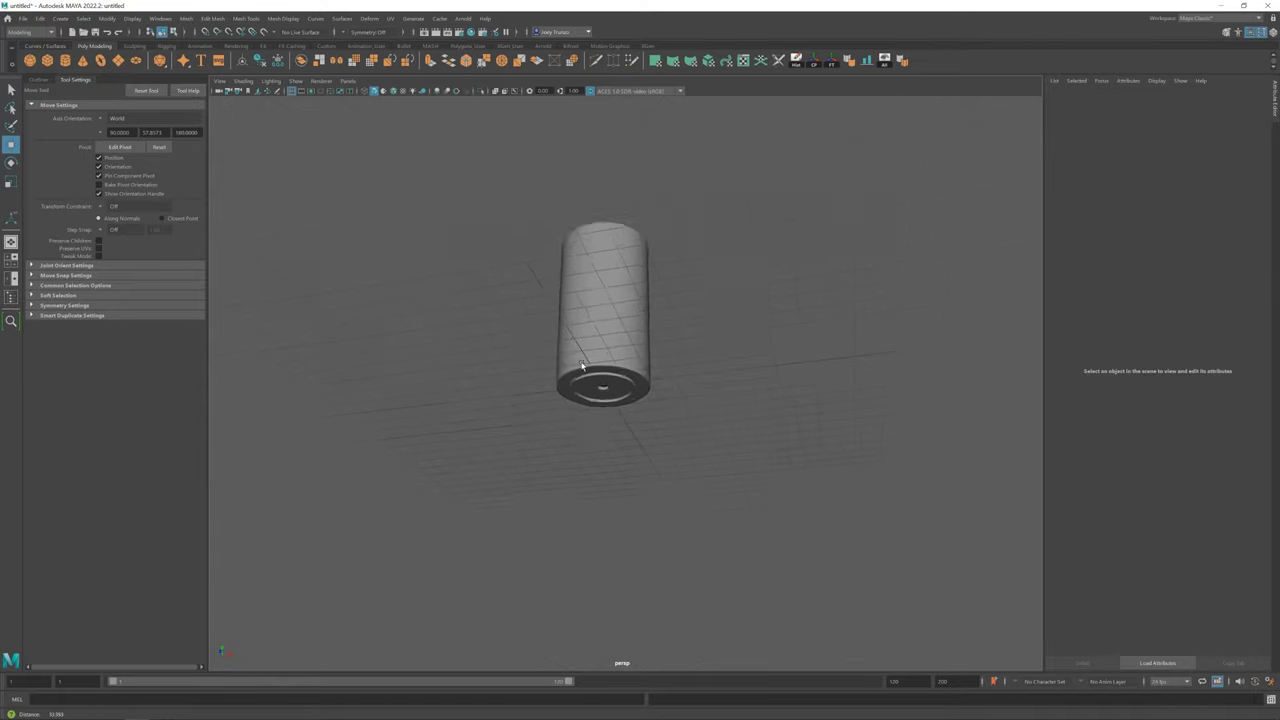
scroll(560, 320, up, 3)
Move the small base cylinder up so it tucks under the tall body
click(669, 383)
key(r)
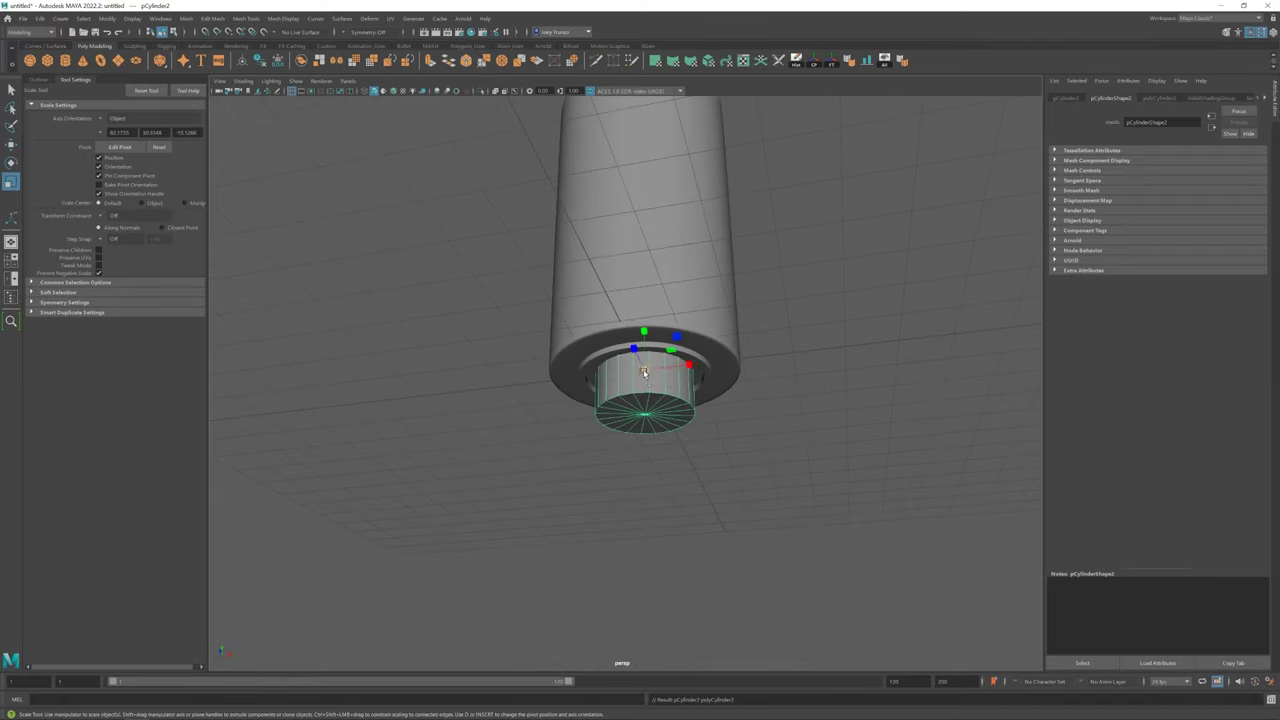
mouse_move(673, 372)
alt+mouse_down()
mouse_move(648, 366)
mouse_move(643, 314)
alt+mouse_up()
key(w)
scroll(645, 360, down, 2)
click(430, 269)
Resize the thin rod across the short cylinder and isolate the selected pieces
click(718, 380)
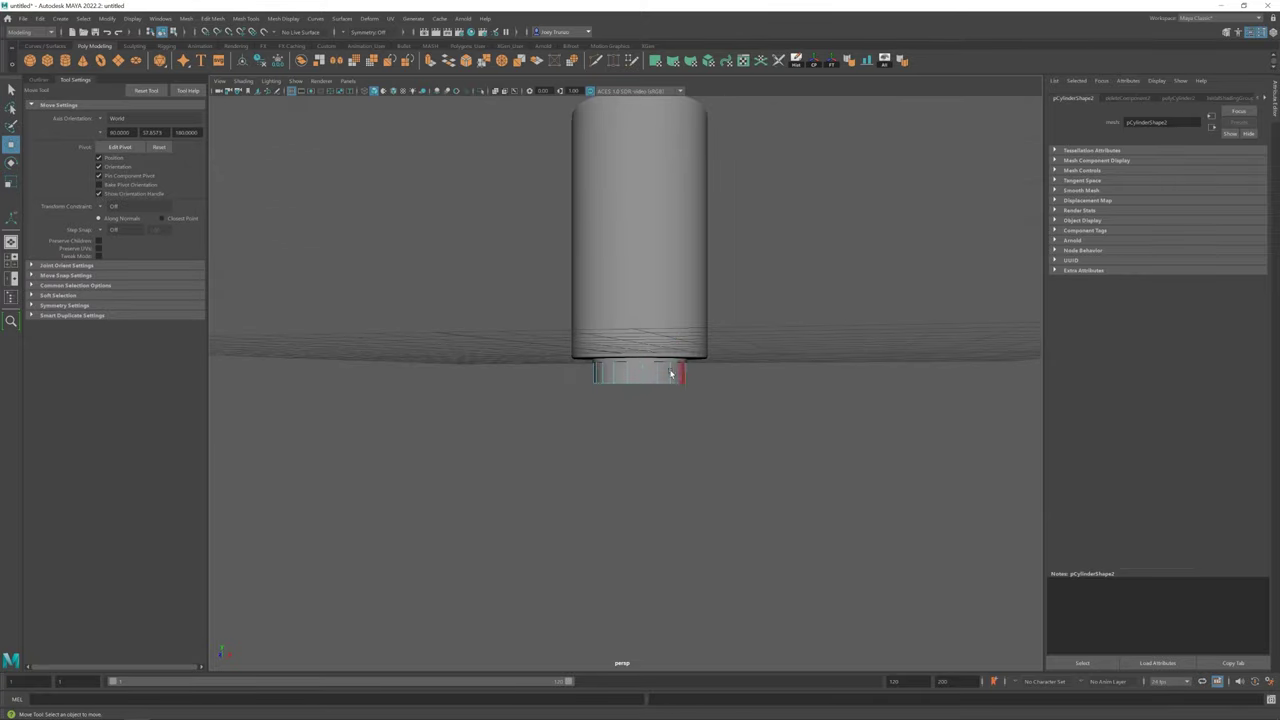
alt+drag(671, 373, 748, 468)
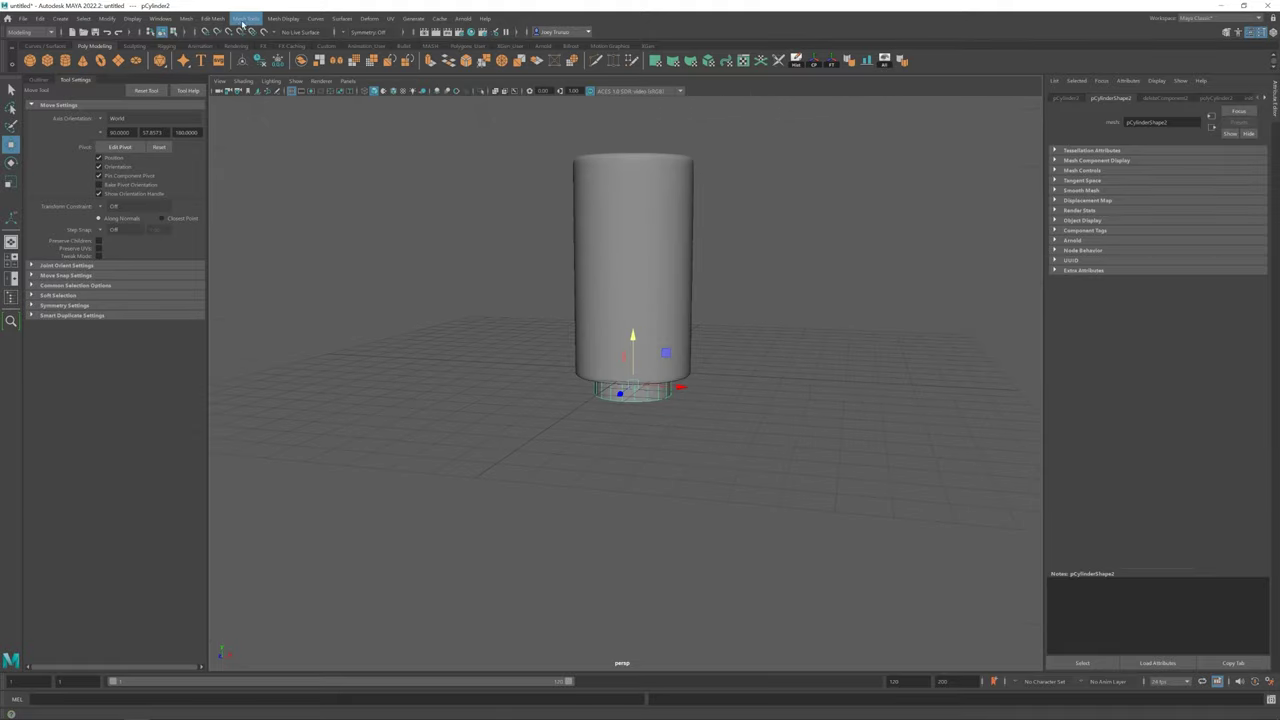
alt+drag(727, 441, 643, 384)
key(e)
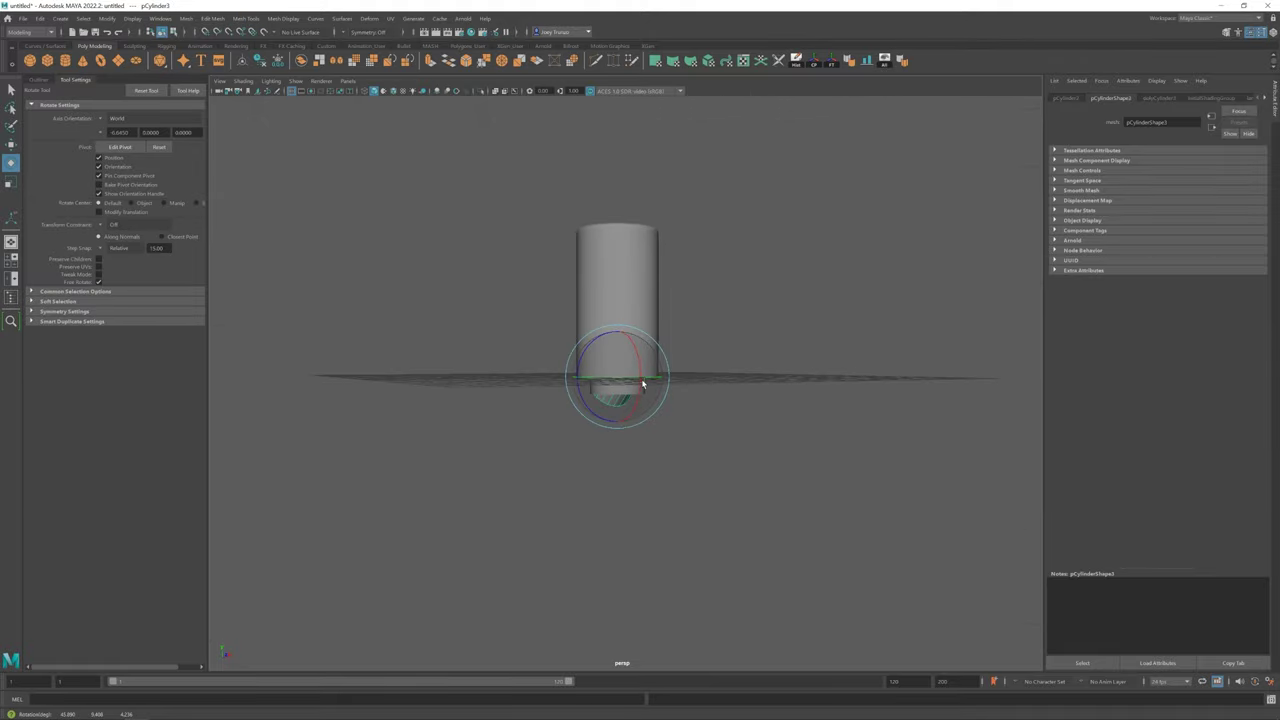
key(r)
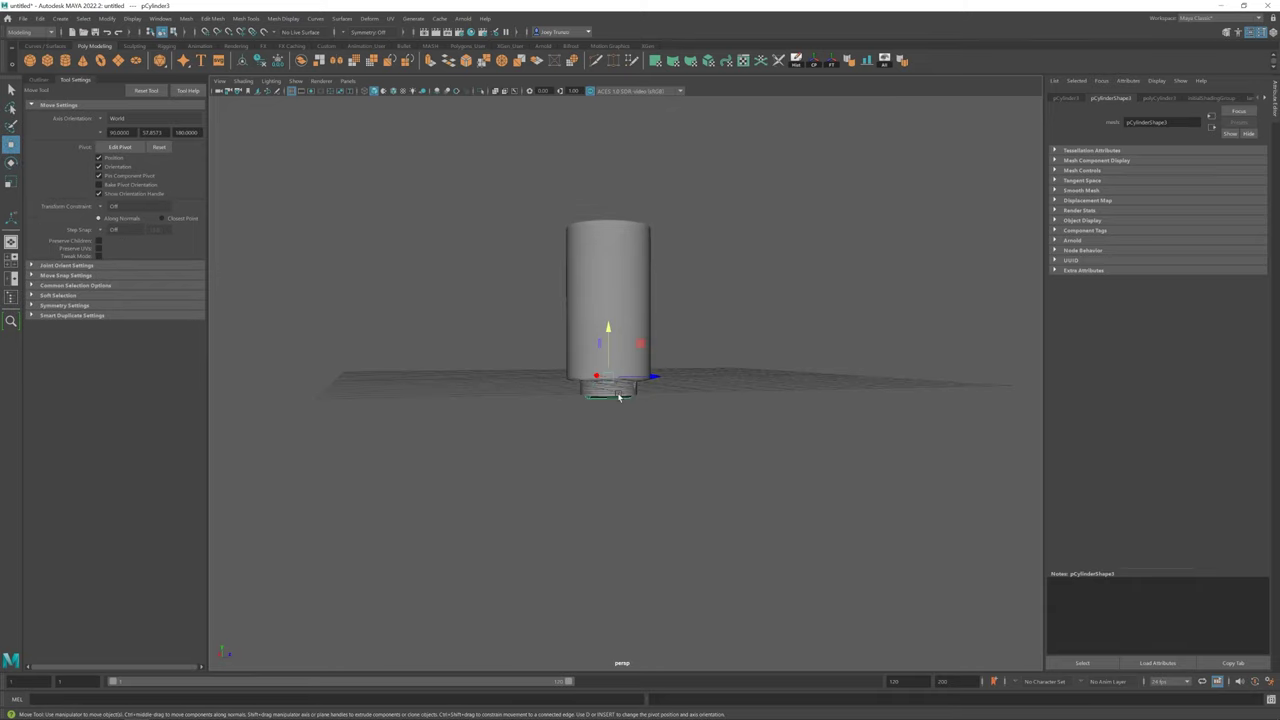
scroll(594, 373, up, 3)
drag(1138, 364, 1200, 364)
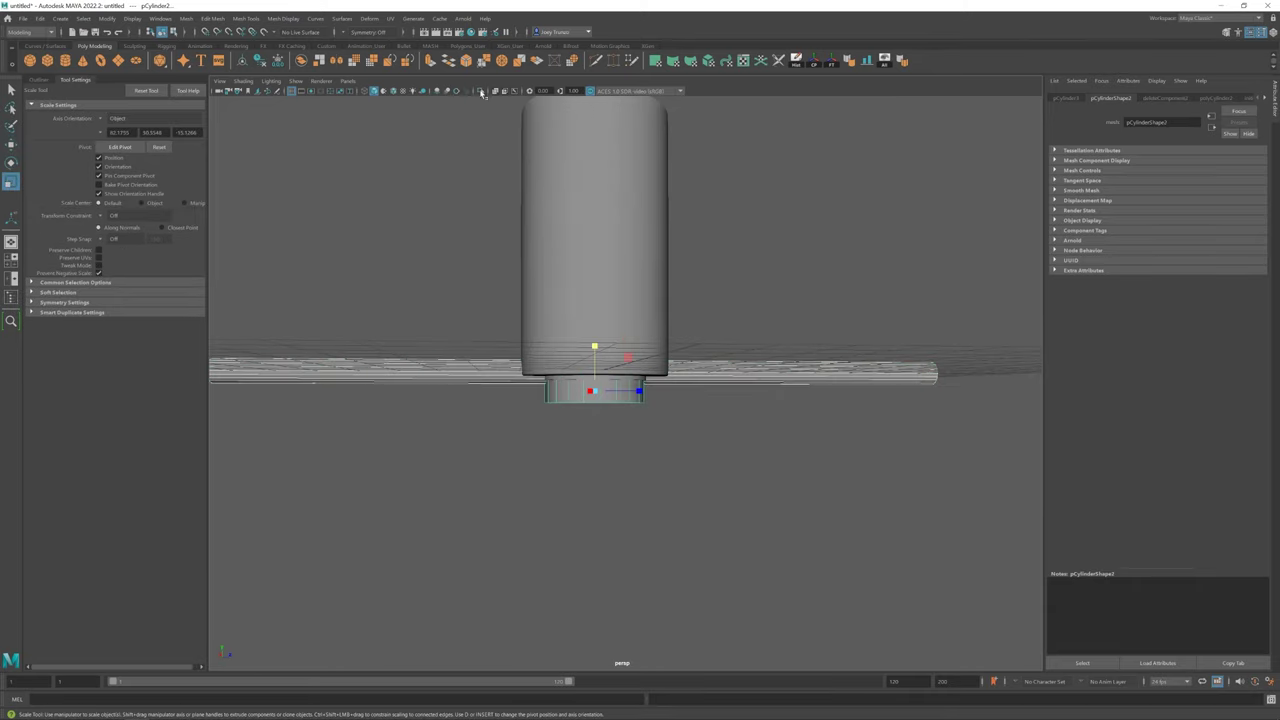
key(ctrl+1)
mouse_move(1005, 373)
mouse_down()
mouse_move(373, 363)
mouse_move(460, 330)
mouse_up()
Select the thin rod and tilt it slightly with the rotate tool
key(w)
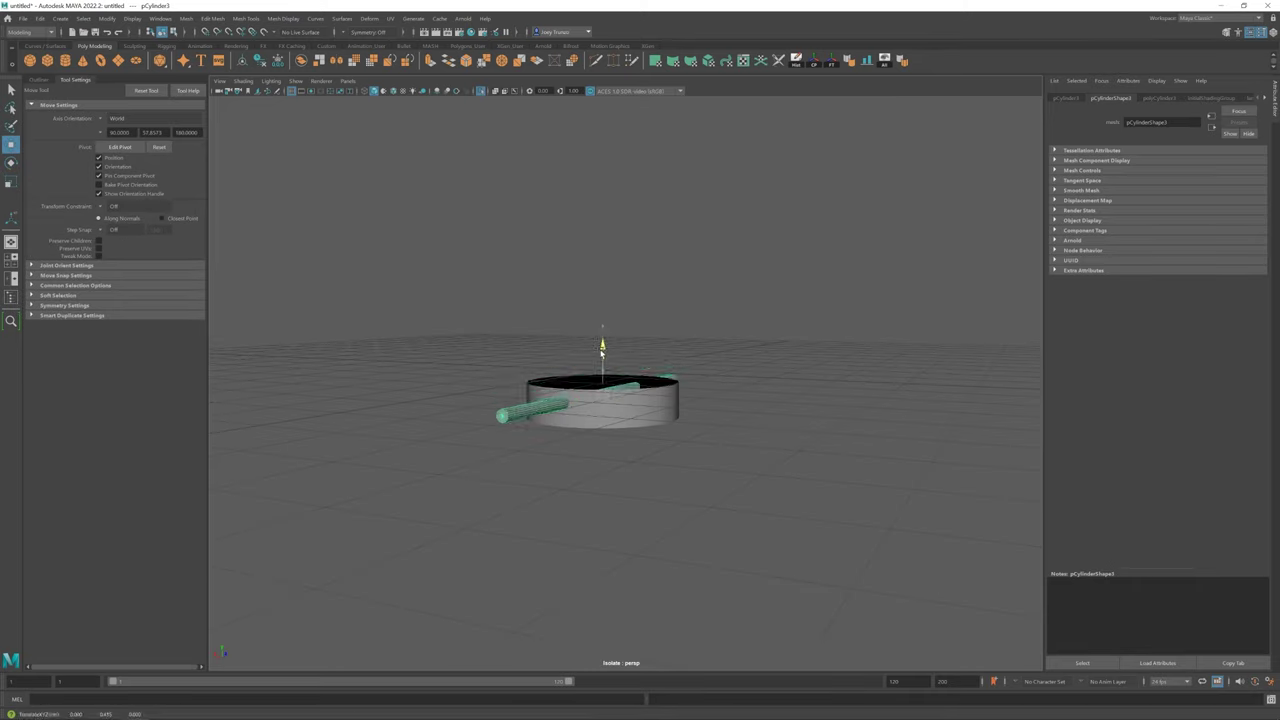
click(1160, 97)
alt+drag(574, 388, 657, 427)
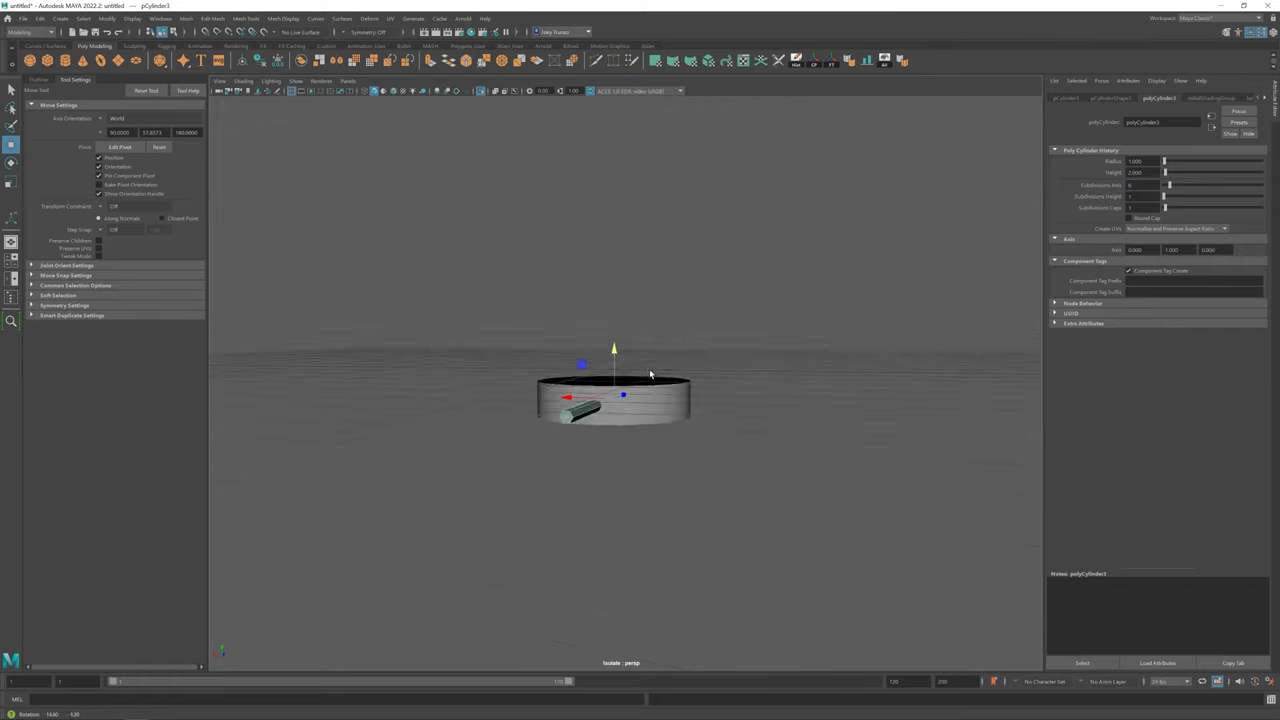
scroll(657, 427, up, 3)
key(e)
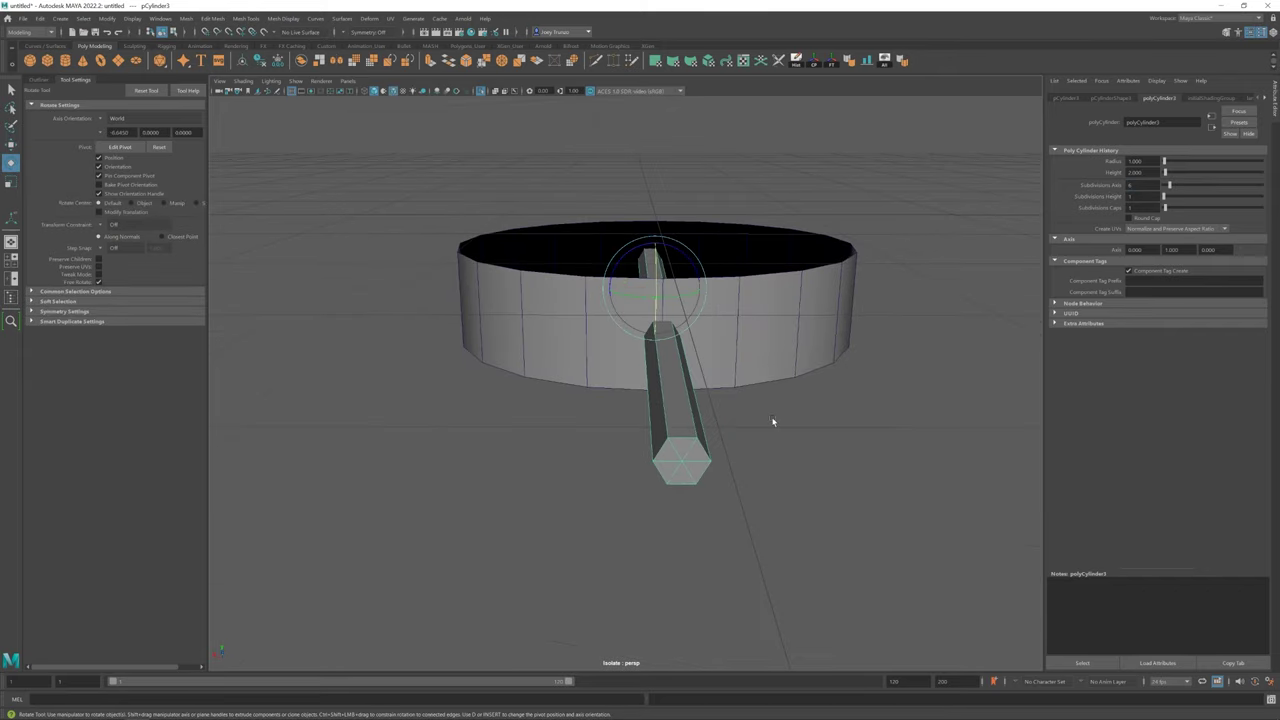
drag(672, 250, 703, 241)
alt+drag(866, 170, 700, 300)
scroll(700, 300, down, 3)
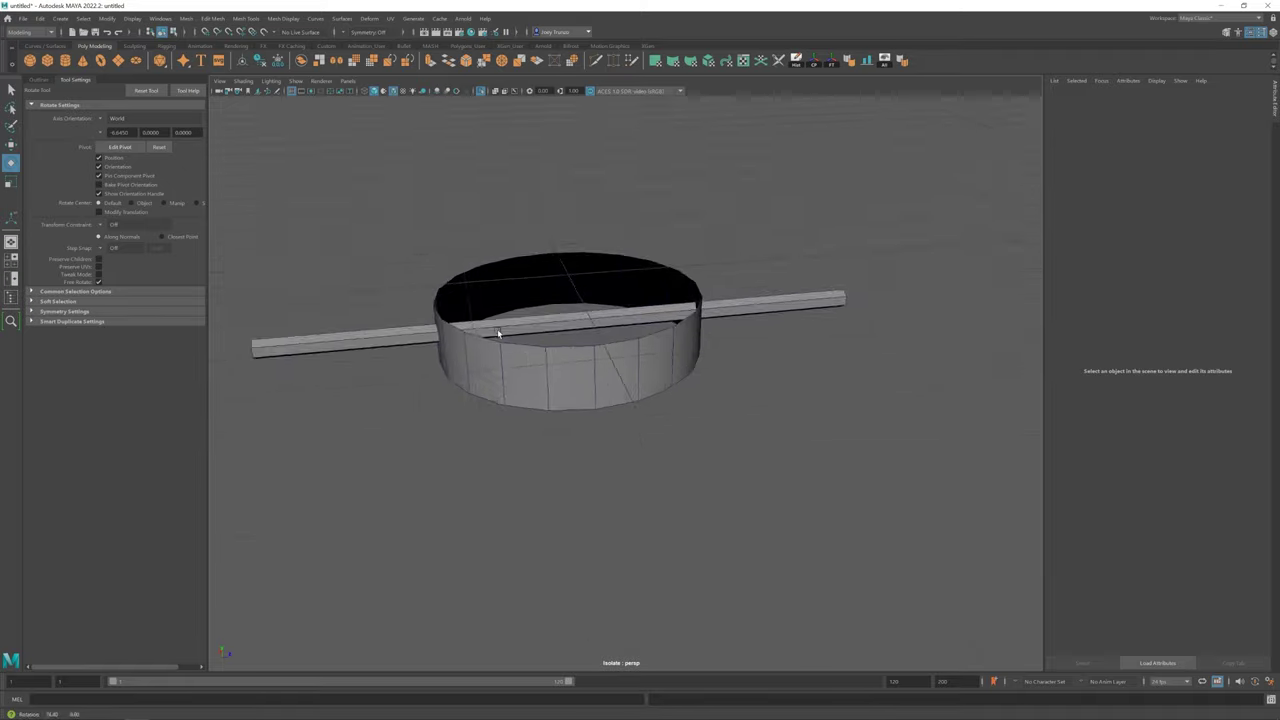
click(760, 342)
mouse_move(760, 342)
alt+mouse_down()
mouse_move(568, 352)
mouse_move(586, 343)
alt+mouse_up()
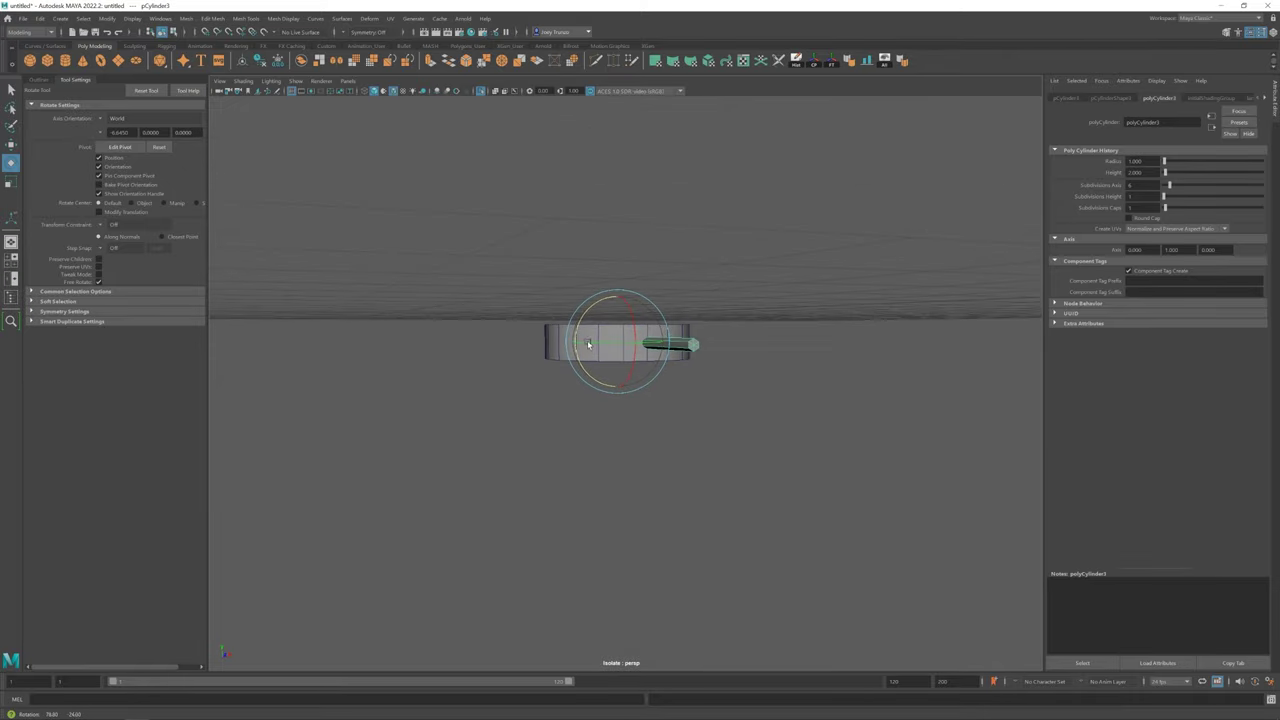
Stretch the rod longer along its length, with the tall body back in view
key(r)
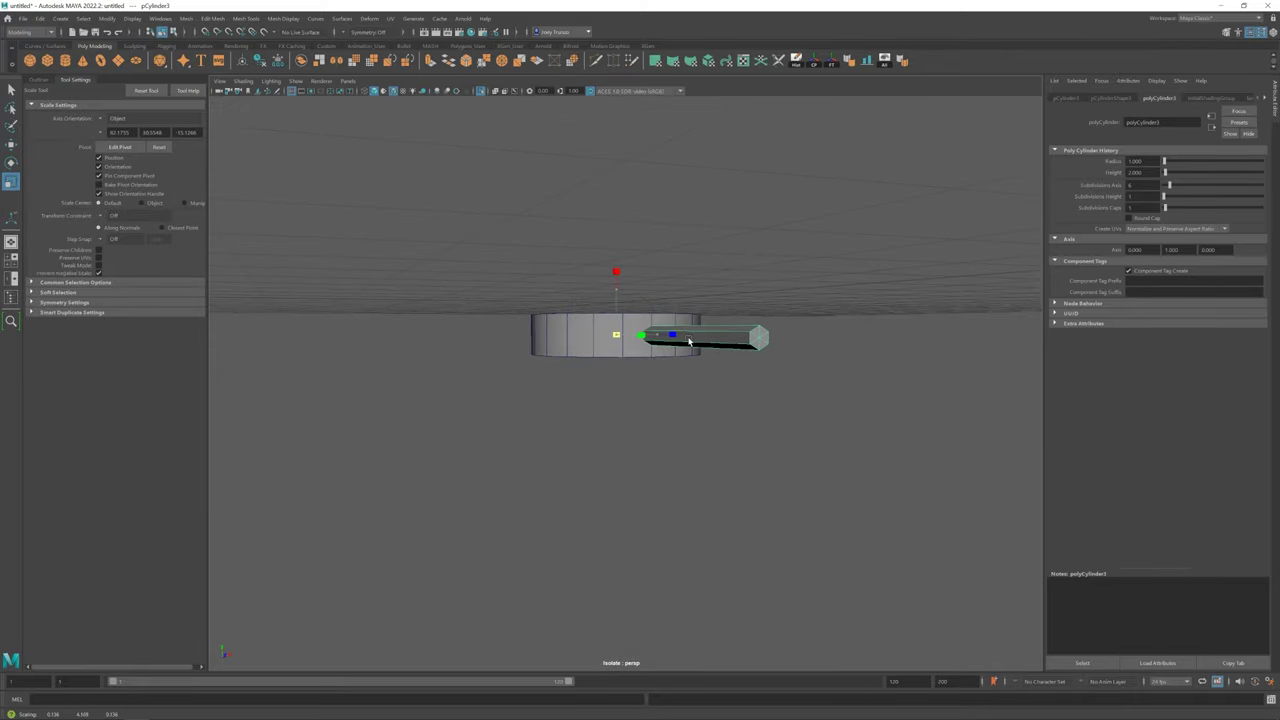
alt+drag(713, 346, 853, 447)
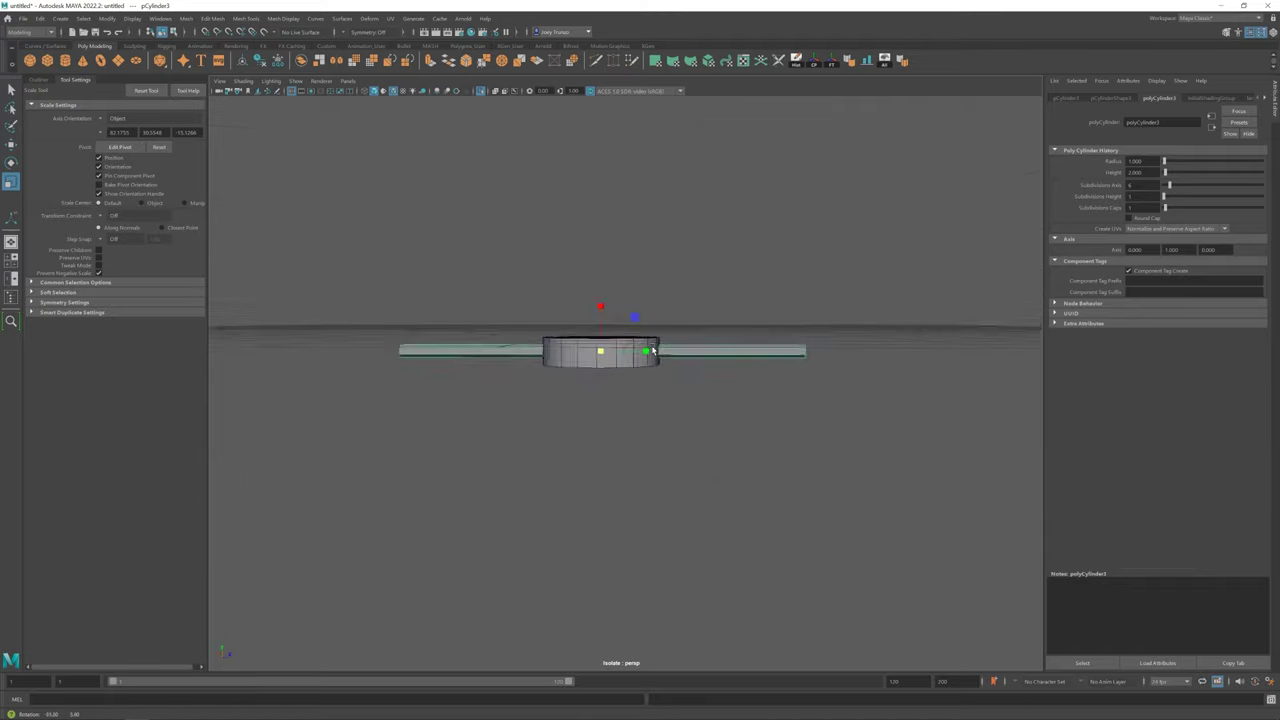
key(ctrl+1)
mouse_move(643, 336)
mouse_down()
mouse_move(673, 340)
mouse_move(657, 357)
mouse_move(651, 331)
mouse_move(629, 371)
mouse_move(714, 344)
mouse_move(650, 350)
mouse_move(691, 399)
mouse_move(611, 394)
mouse_move(699, 373)
mouse_up()
Duplicate the rod as pCylinder4 and rotate the copy 90° so the rods cross
key(ctrl+d)
key(e)
click(699, 373)
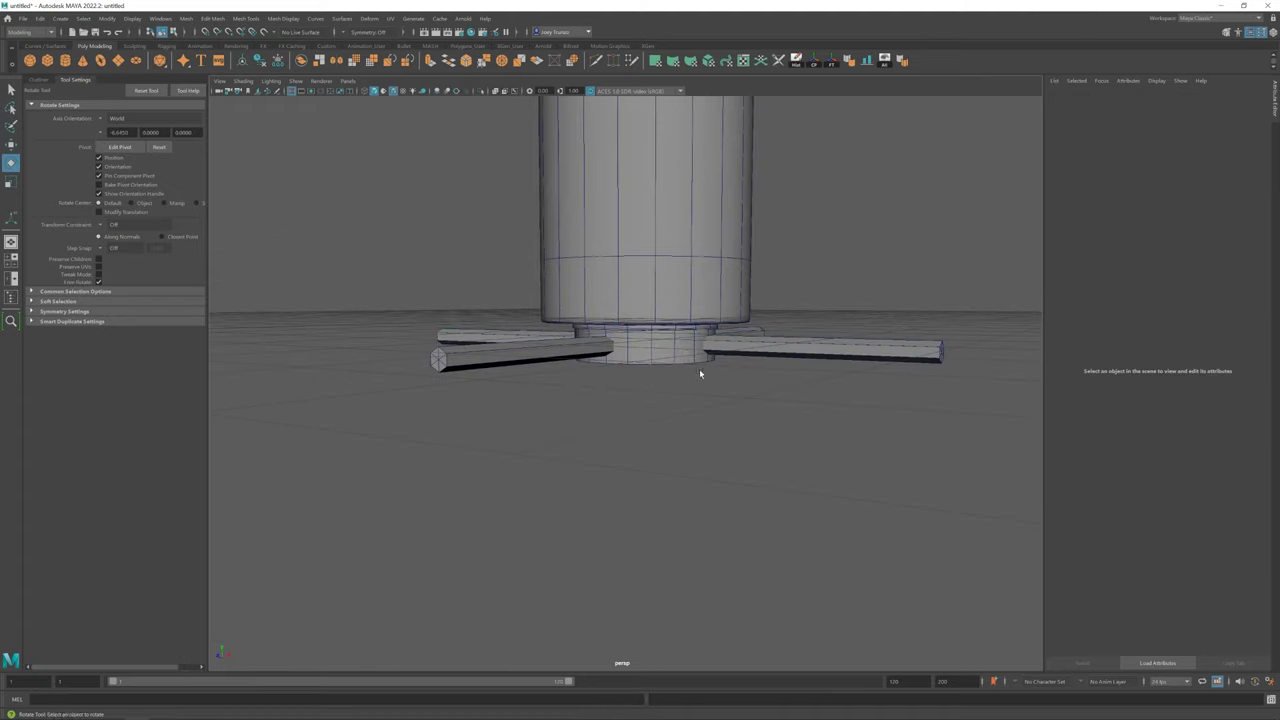
click(245, 18)
click(265, 98)
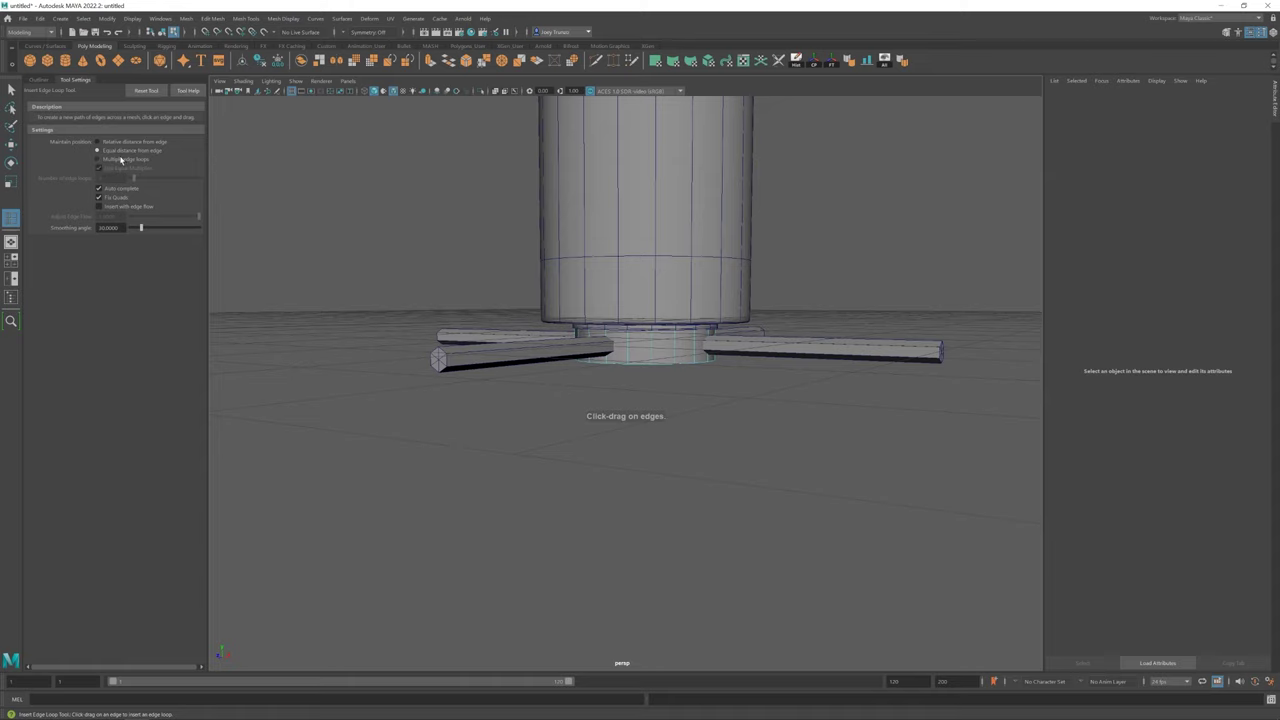
Insert an edge loop around the short cylinder and isolate the rods and ring
click(638, 348)
key(r)
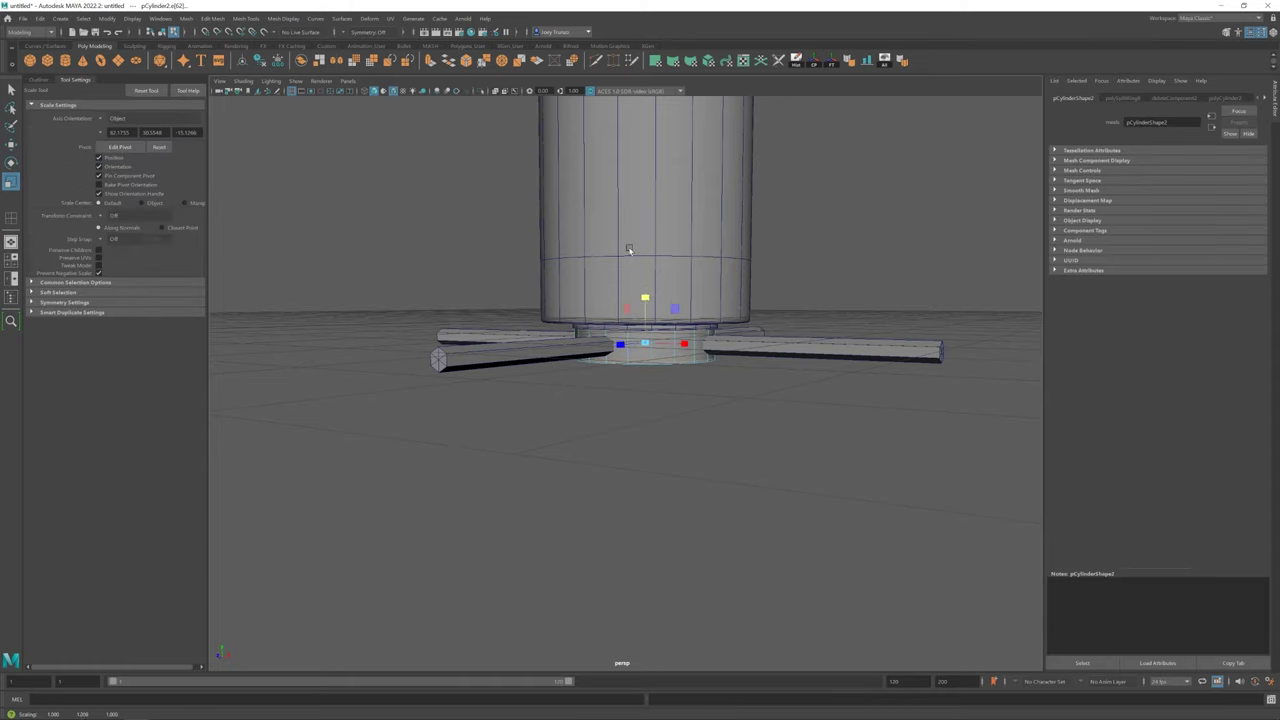
key(w)
scroll(466, 143, up, 2)
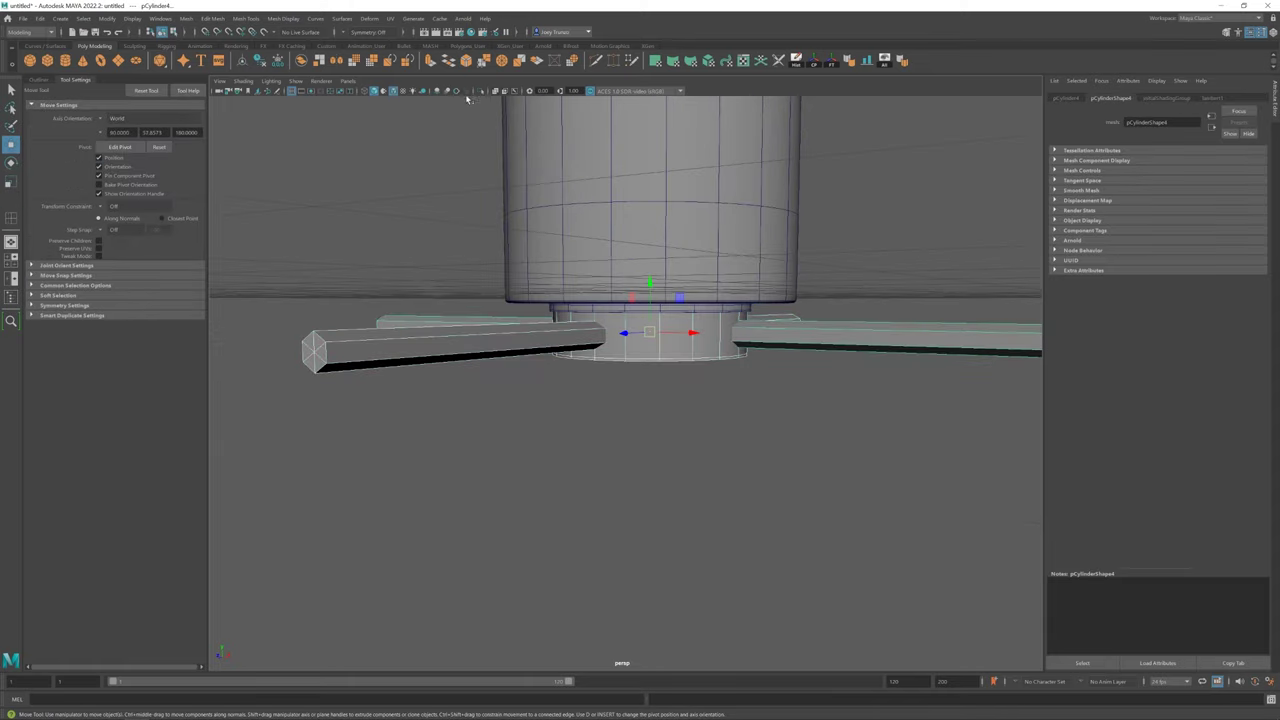
key(ctrl+1)
alt+drag(517, 353, 520, 380)
Apply Boolean Intersection, then Difference, cutting hexagonal rod holes through the ring
click(187, 18)
mouse_move(206, 46)
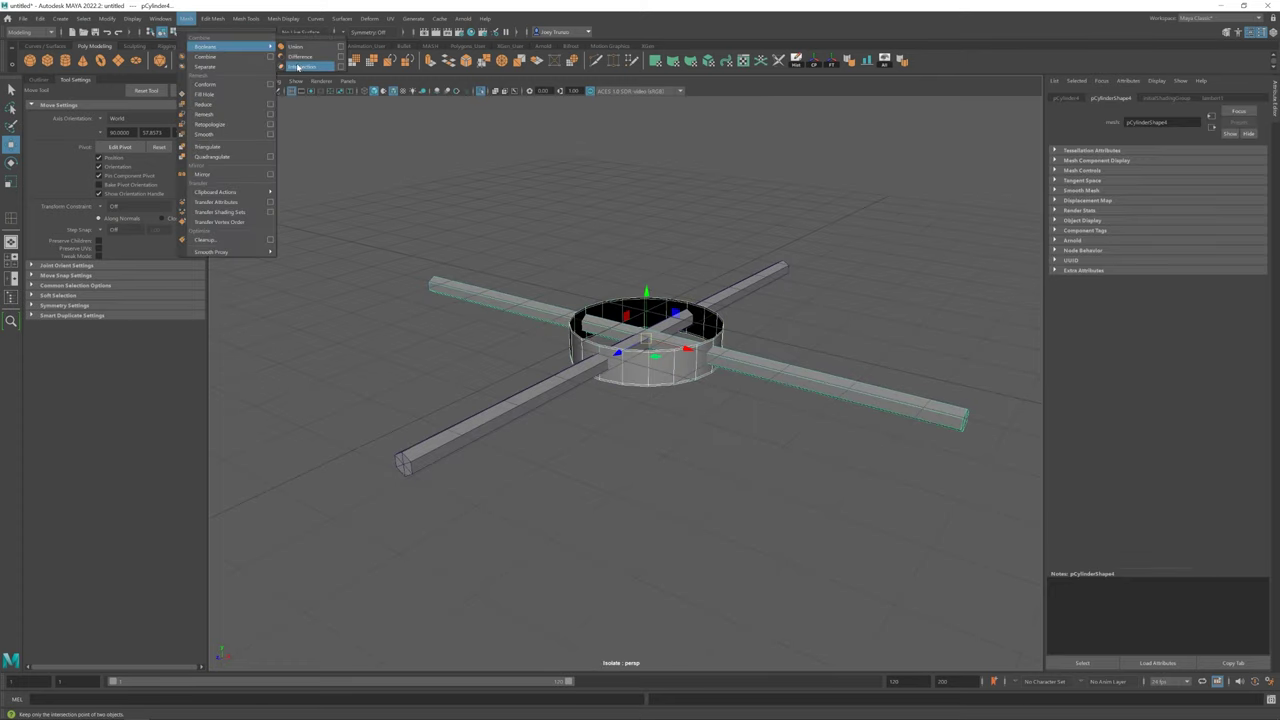
click(297, 66)
mouse_move(640, 380)
alt+mouse_down()
mouse_move(672, 410)
mouse_move(485, 320)
alt+mouse_up()
click(672, 410)
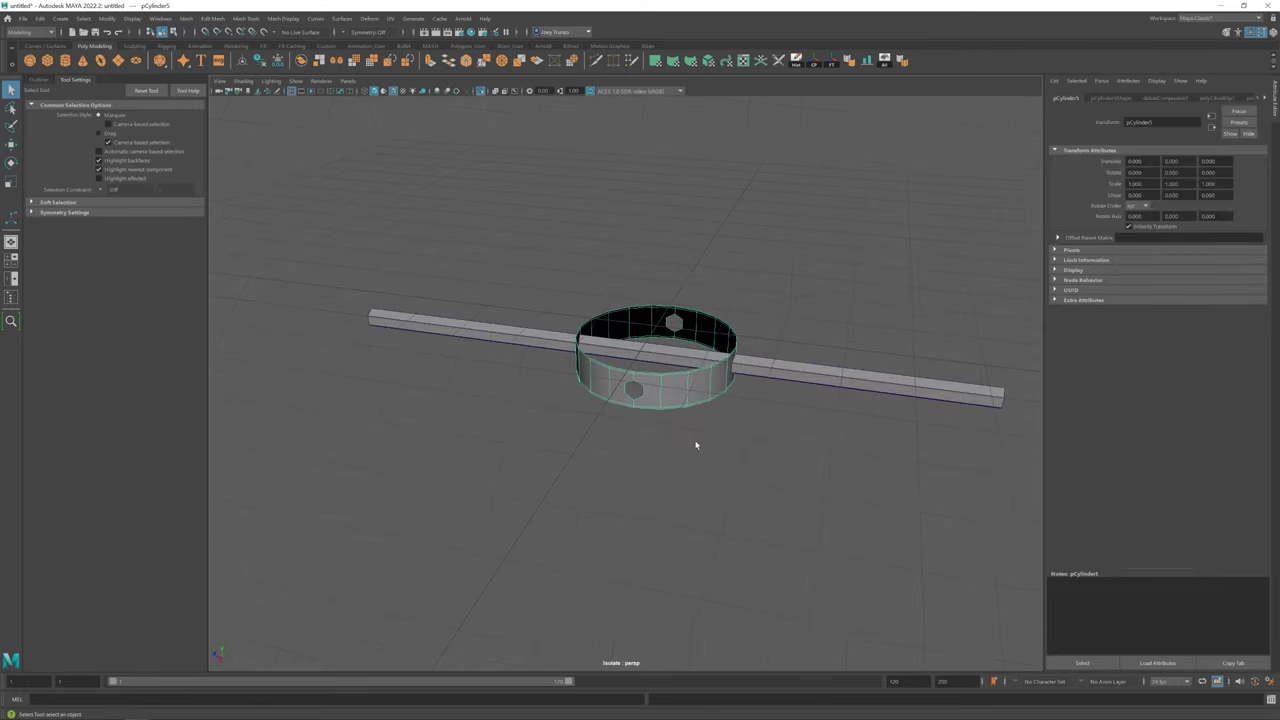
shift+click(485, 320)
click(187, 18)
click(300, 54)
Orbit around the cut ring to inspect the hexagonal holes
right_click(619, 378)
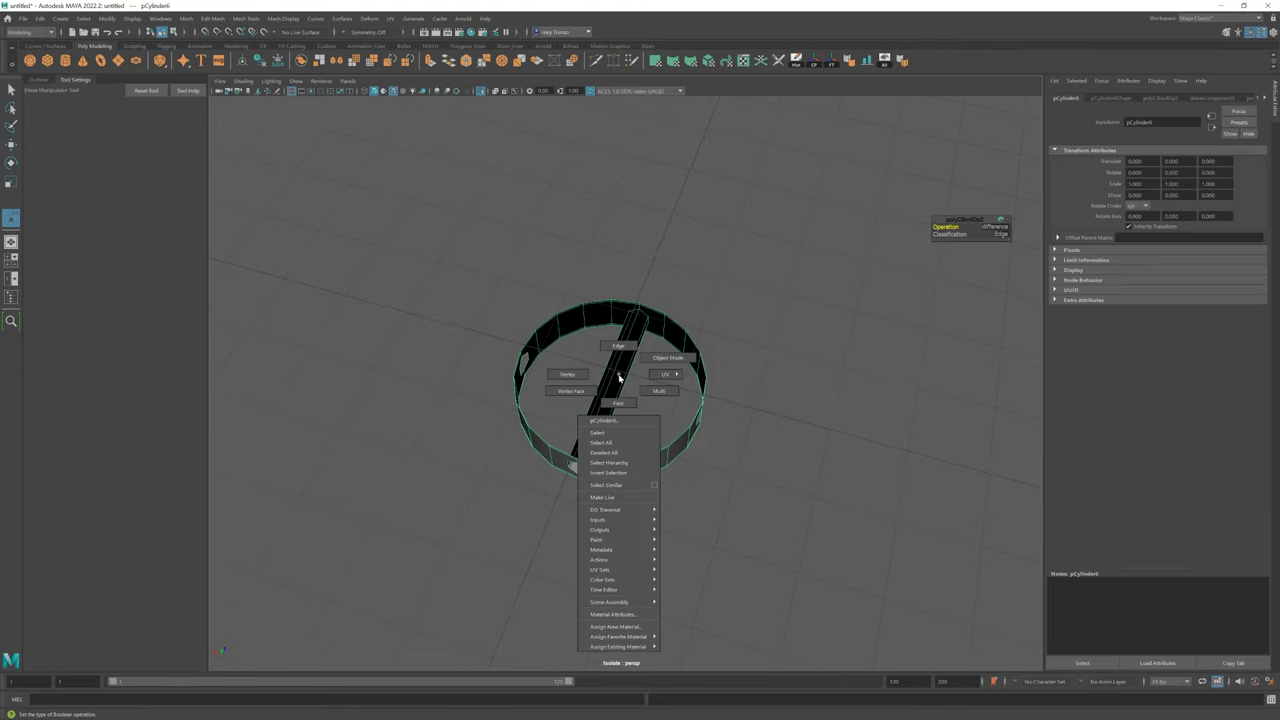
alt+drag(666, 400, 438, 124)
scroll(758, 367, up, 5)
key(w)
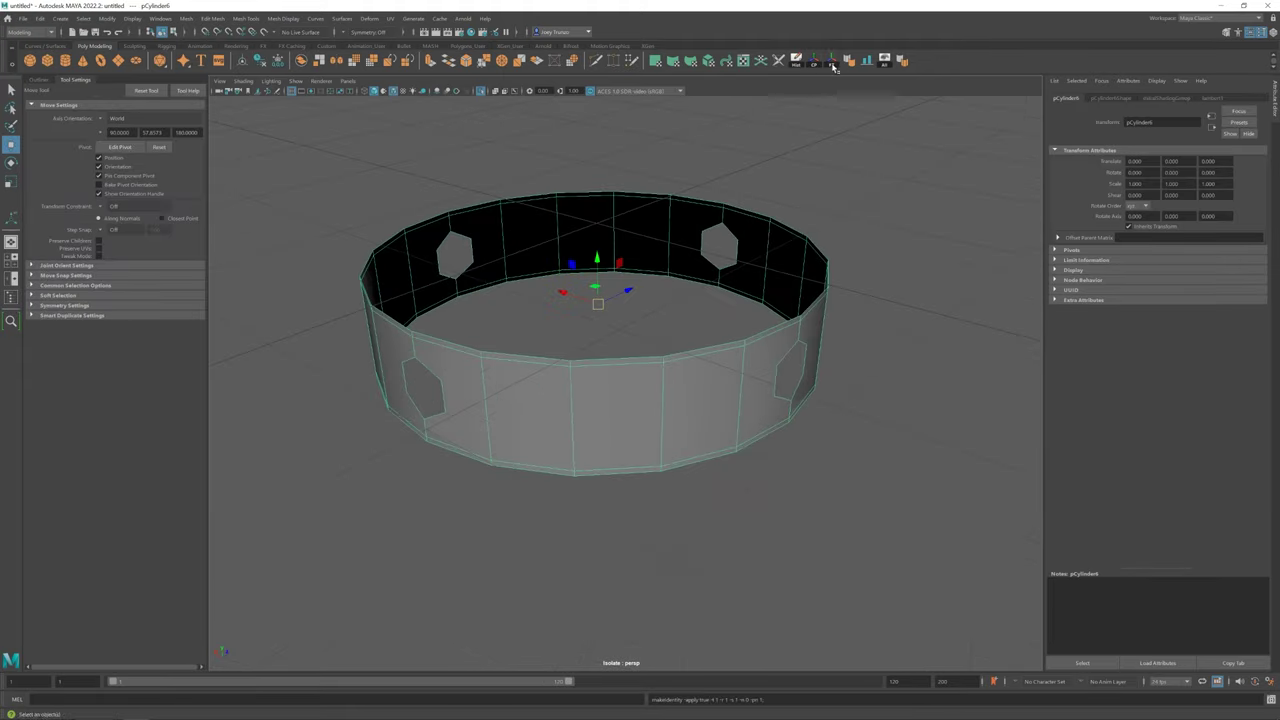
click(820, 160)
alt+drag(766, 351, 431, 184)
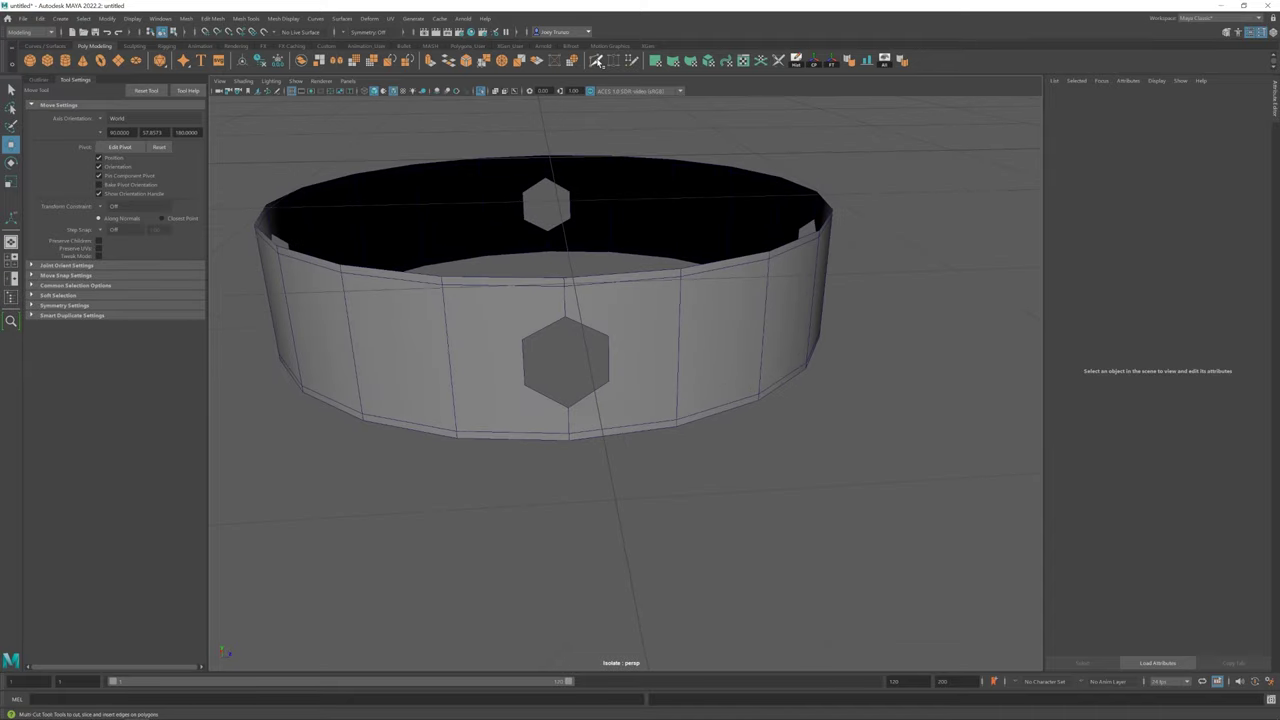
Cut new edges on the ring near its lower hexagon hole
click(596, 61)
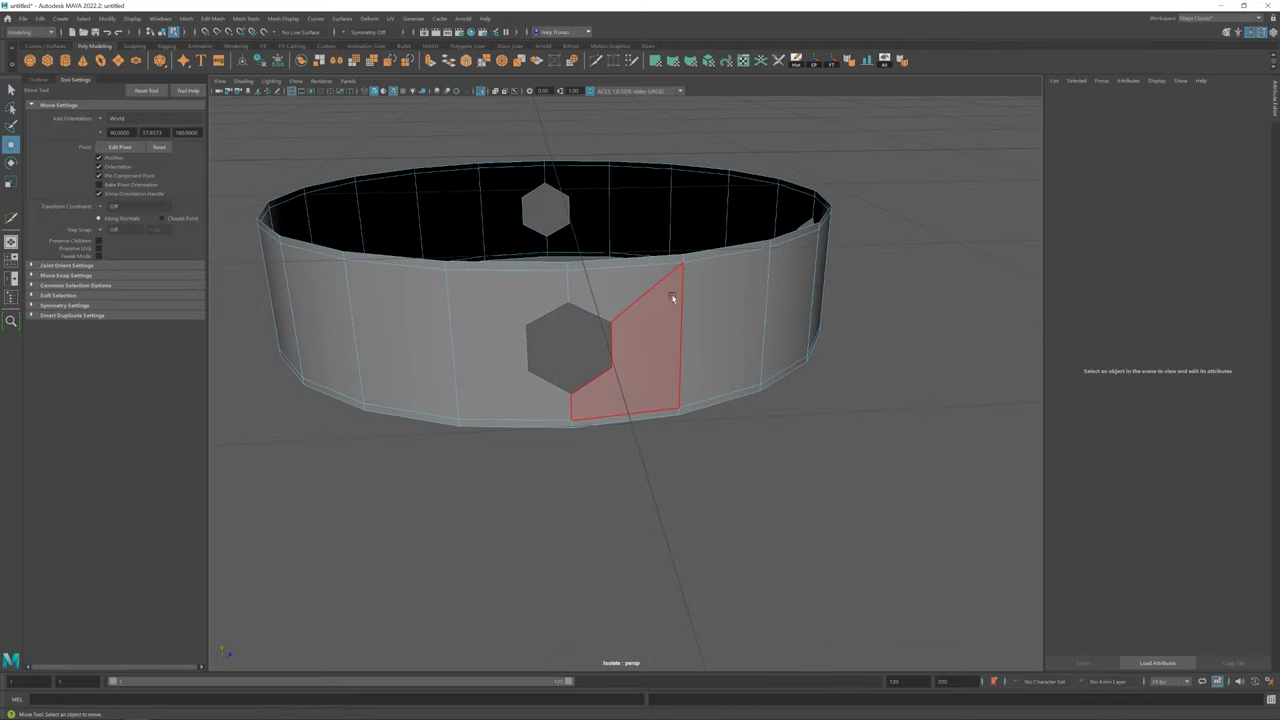
click(611, 368)
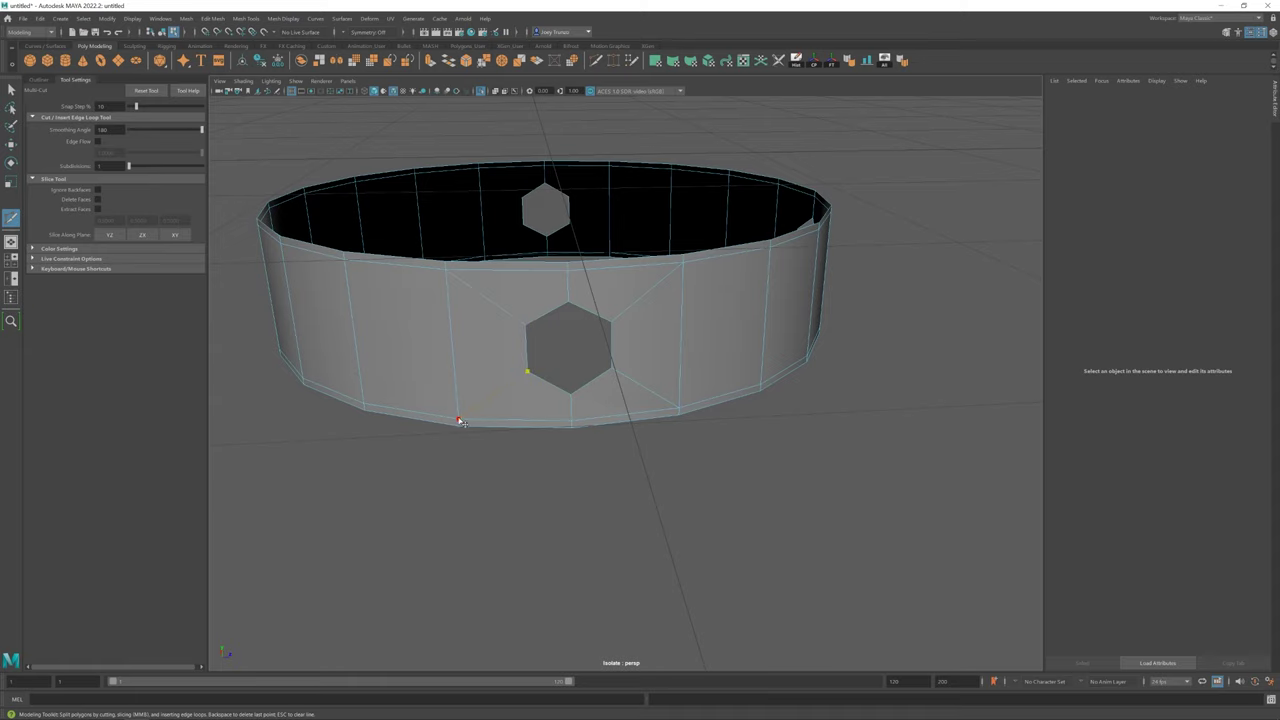
scroll(657, 337, down, 3)
key(q)
alt+drag(657, 337, 627, 288)
key(y)
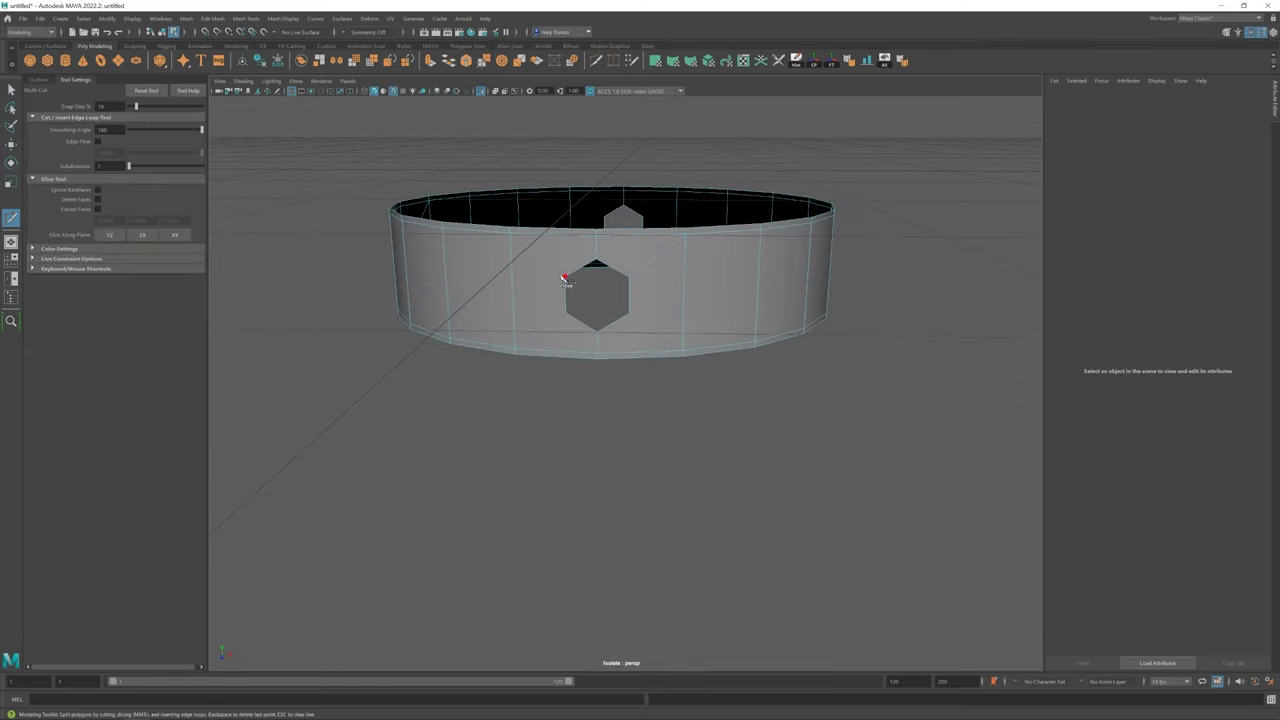
alt+drag(689, 334, 729, 304)
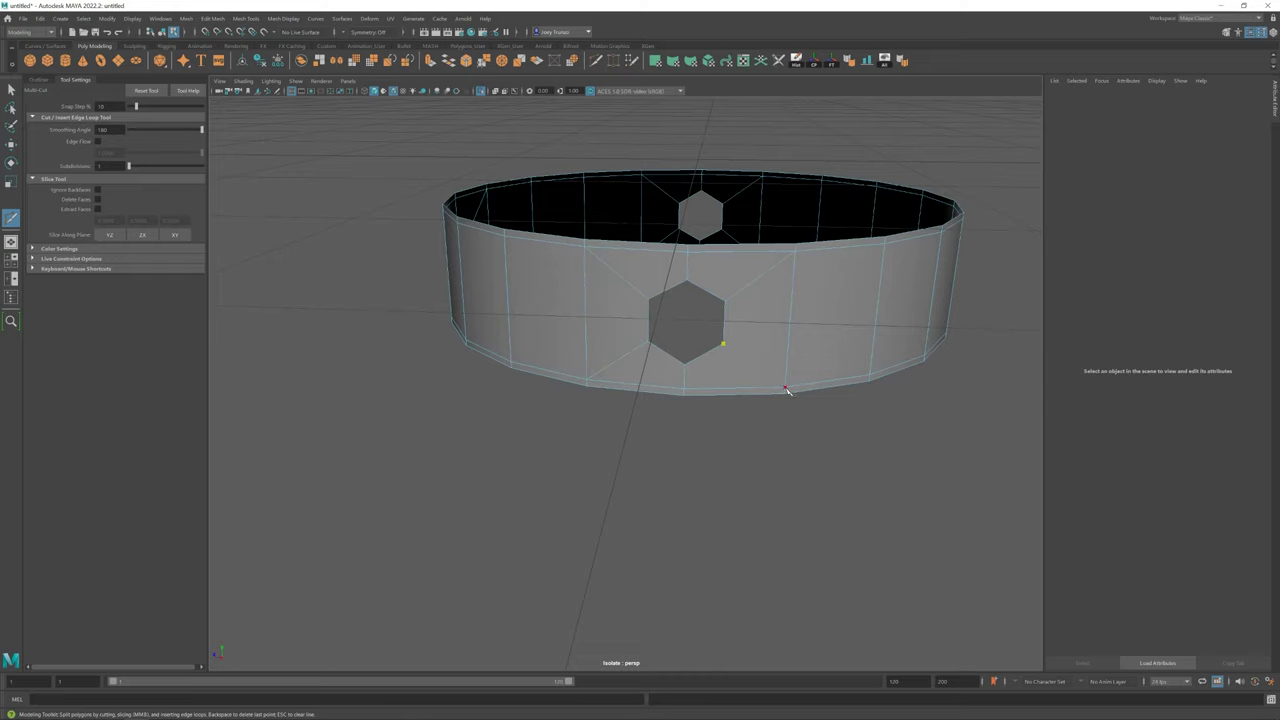
shift+right_drag(787, 390, 705, 382)
scroll(707, 380, up, 4)
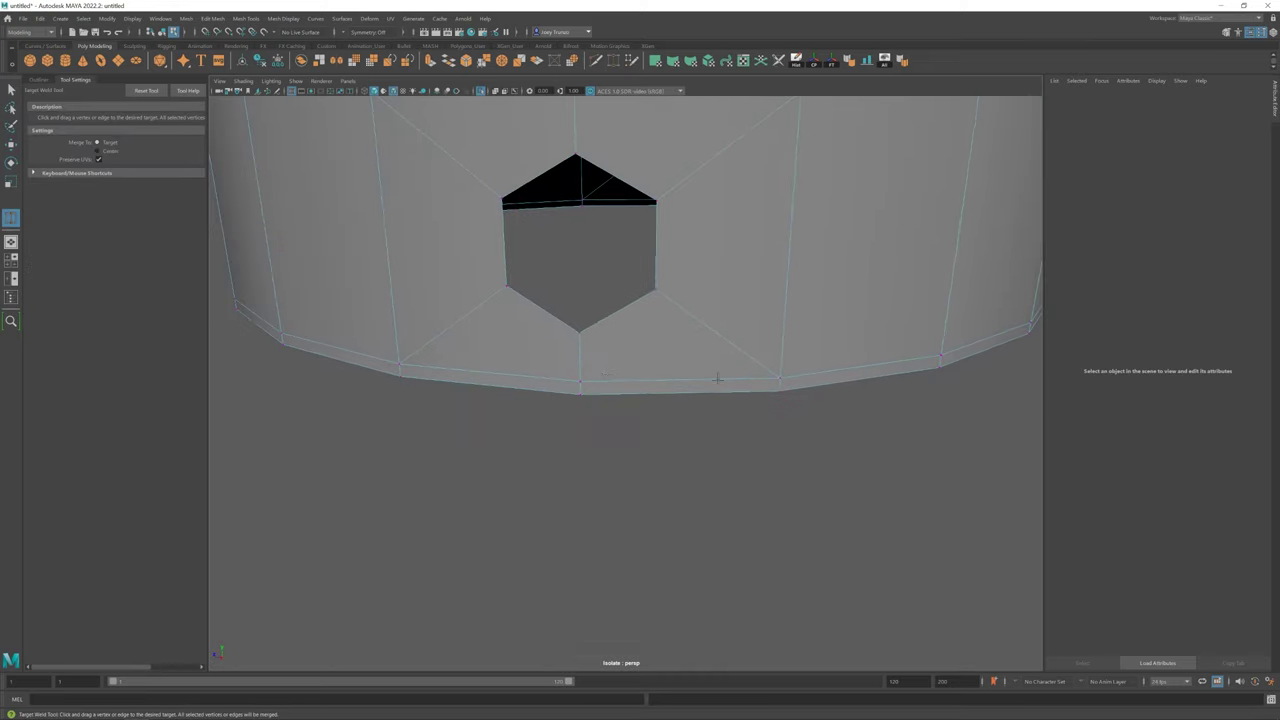
scroll(708, 375, down, 5)
Orbit around the ring and preview it smoothed to check the hexagon holes
key(w)
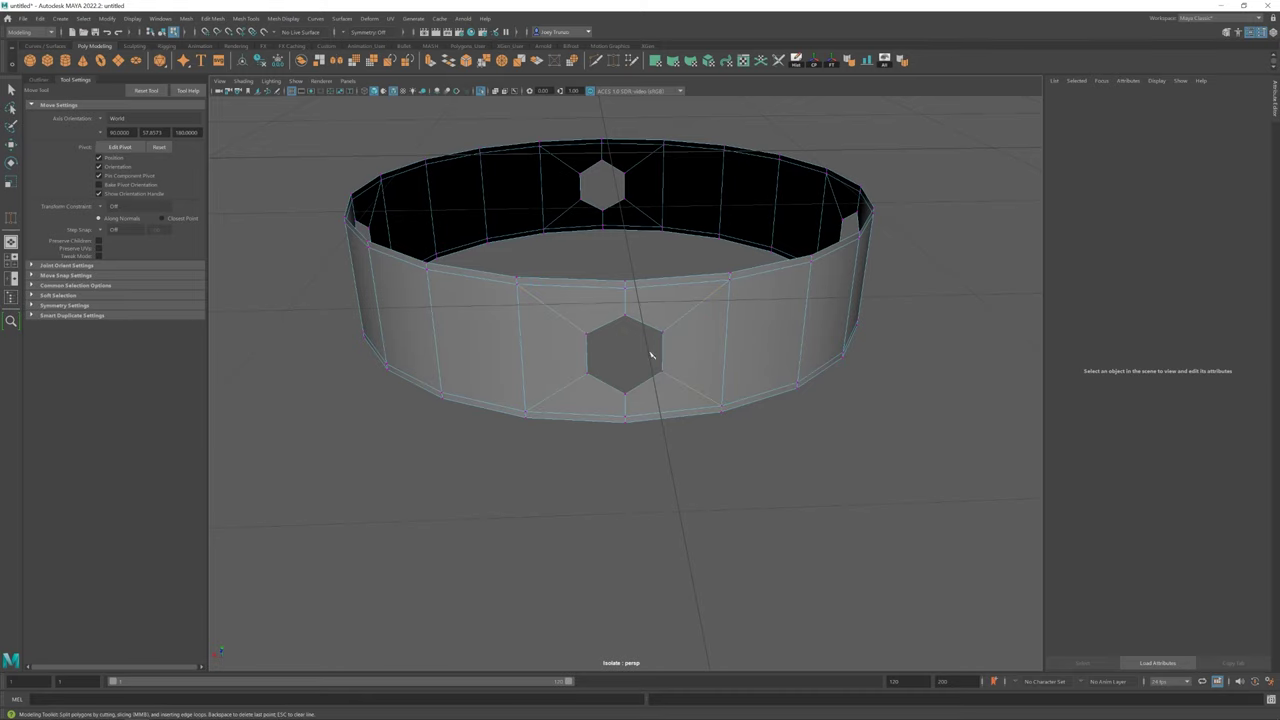
mouse_move(651, 355)
alt+mouse_down()
mouse_move(697, 431)
mouse_move(694, 391)
alt+mouse_up()
scroll(714, 377, down, 4)
key(3)
scroll(733, 417, up, 4)
scroll(694, 391, up, 3)
key(1)
Drag a stray vertex into the lower hexagon hole's corner
click(609, 366)
shift+right_drag(609, 366, 713, 407)
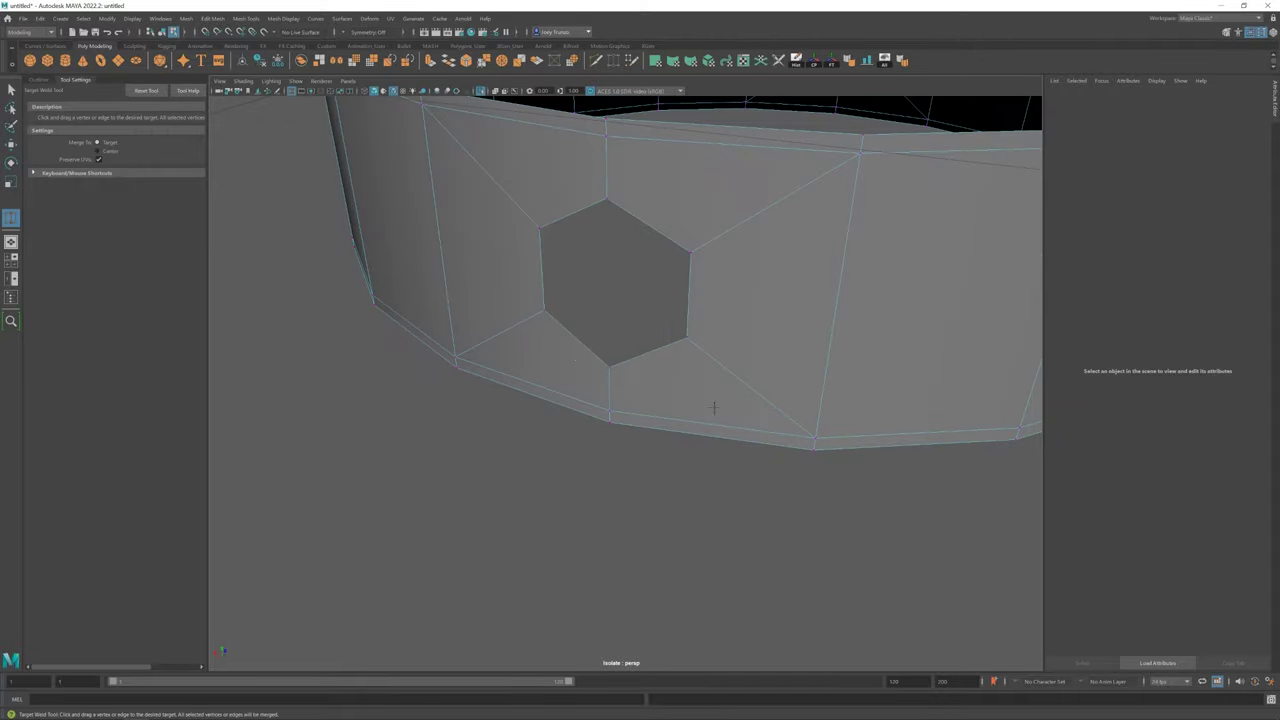
scroll(713, 407, down, 5)
key(w)
alt+drag(674, 391, 537, 369)
scroll(614, 351, up, 5)
click(601, 368)
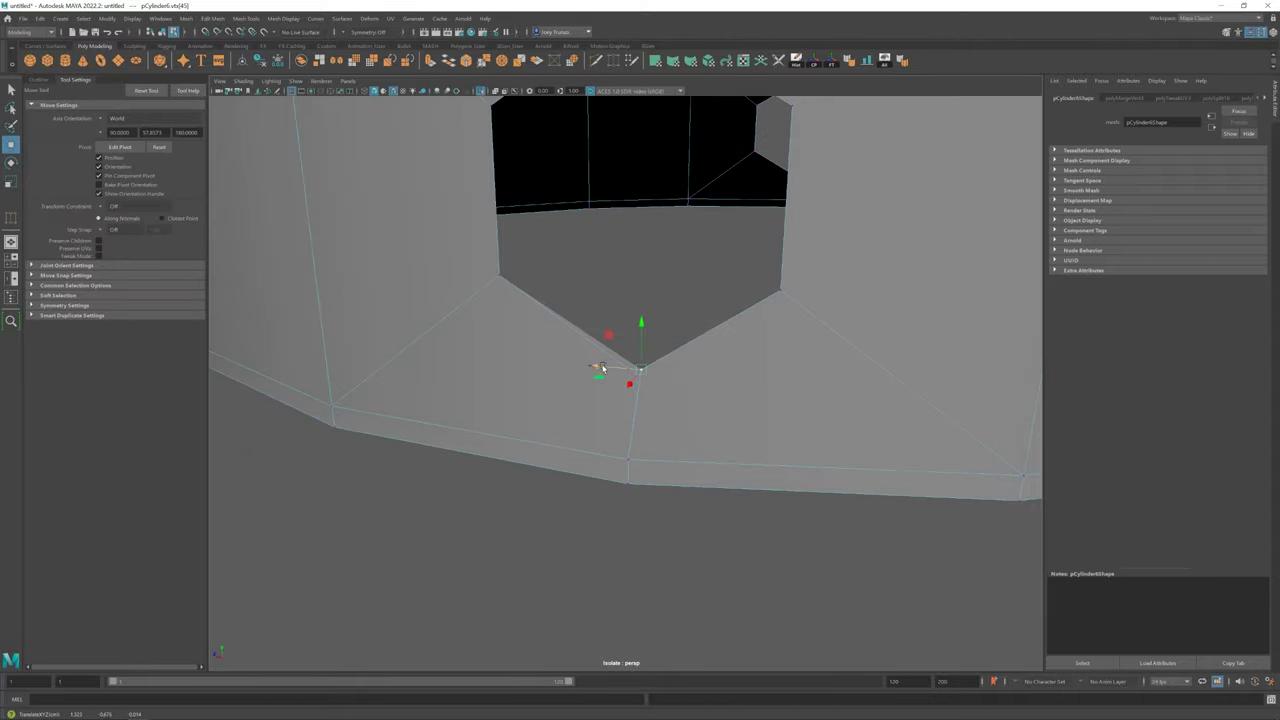
Merge the ring's overlapping vertices with Merge Vertices (polyMergeVert6)
key(q)
scroll(634, 363, down, 4)
key(w)
alt+drag(600, 371, 587, 350)
key(3)
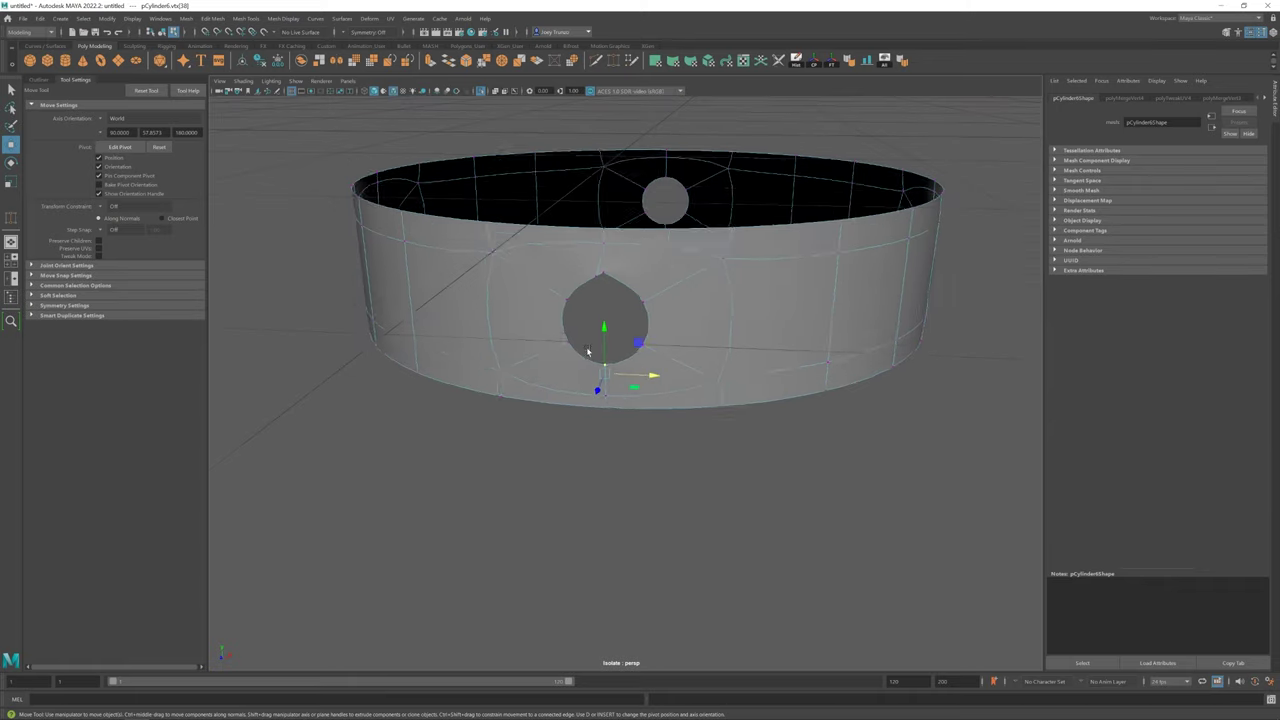
key(1)
key(F8)
scroll(657, 363, down, 3)
shift+right_drag(509, 343, 777, 381)
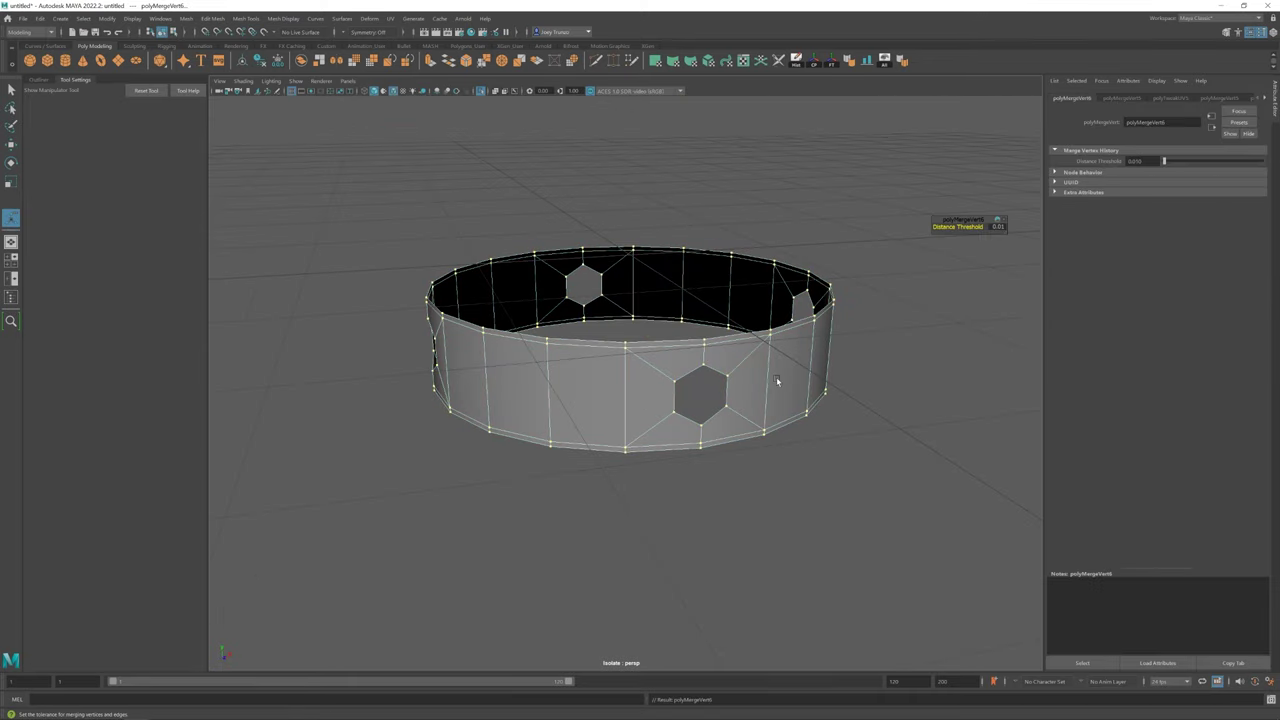
key(F8)
Return to object mode, select the ring, and turn off Isolate Select
alt+drag(777, 381, 480, 503)
scroll(471, 437, down, 3)
mouse_move(471, 437)
alt+mouse_down()
mouse_move(508, 394)
mouse_move(640, 420)
mouse_move(558, 392)
alt+mouse_up()
click(600, 390)
key(ctrl+1)
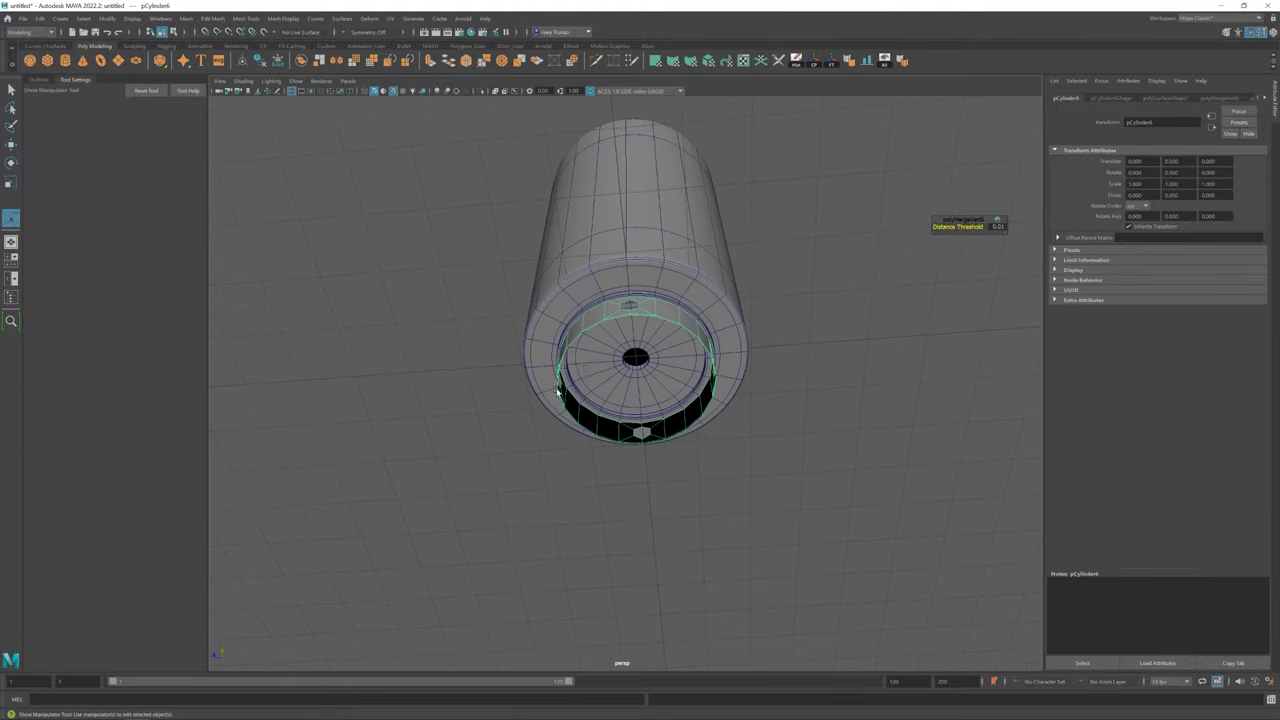
Extrude the ring faces and scale them to add wall thickness
drag(371, 206, 760, 500)
scroll(760, 480, up, 3)
key(ctrl+e)
key(r)
mouse_move(643, 354)
mouse_down()
mouse_move(659, 362)
mouse_move(640, 372)
mouse_up()
scroll(635, 368, down, 2)
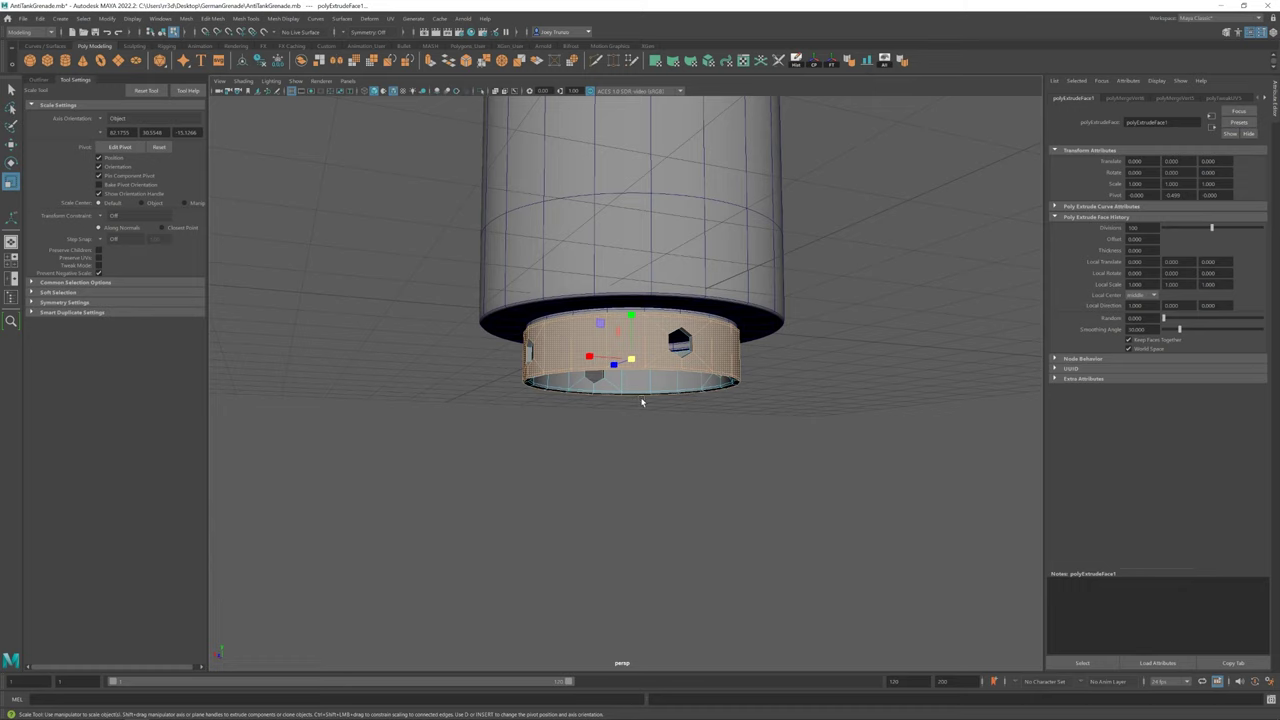
Isolate the ring and frame it in a maximised, shaded front view
key(w)
click(393, 91)
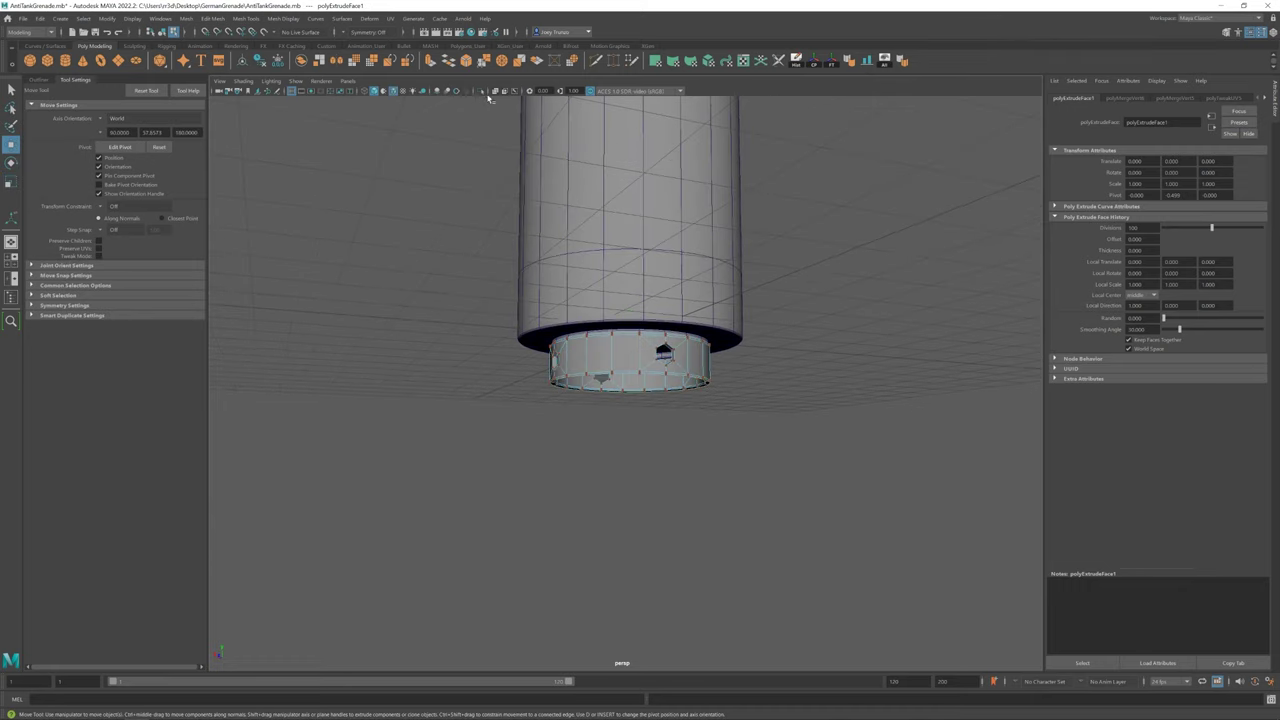
click(489, 97)
key(ctrl+1)
key(space)
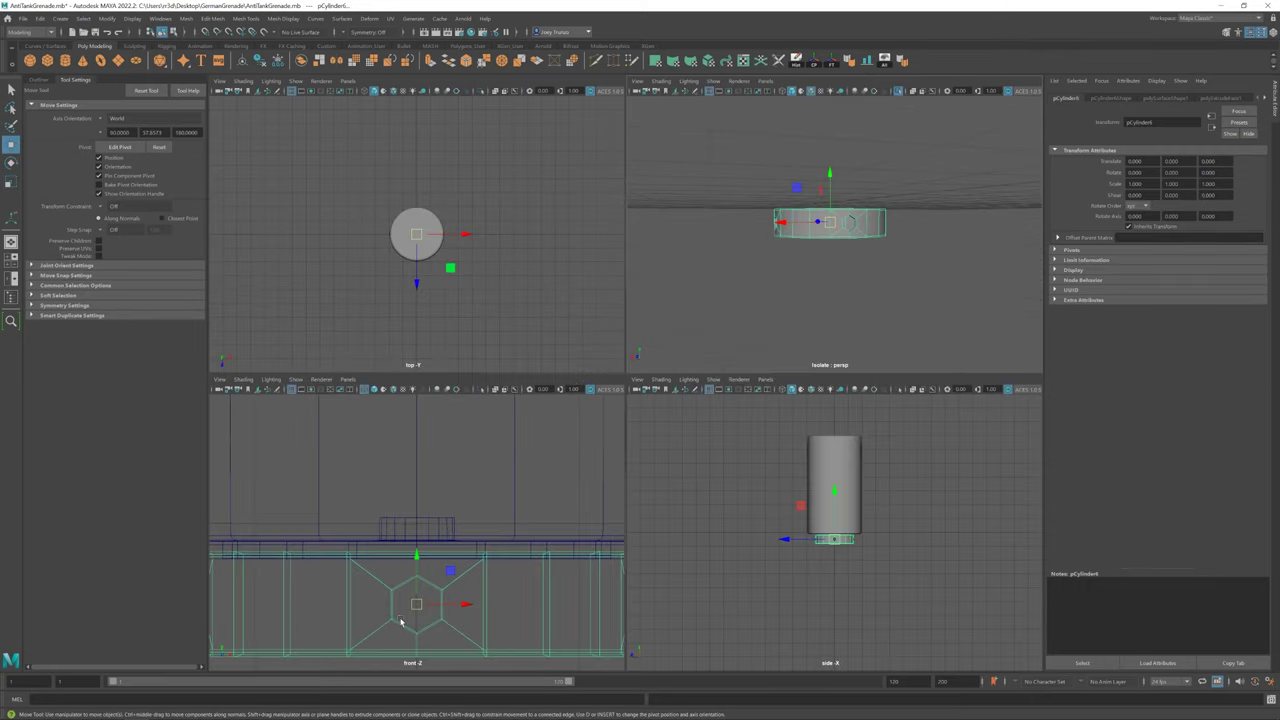
key(space)
key(f)
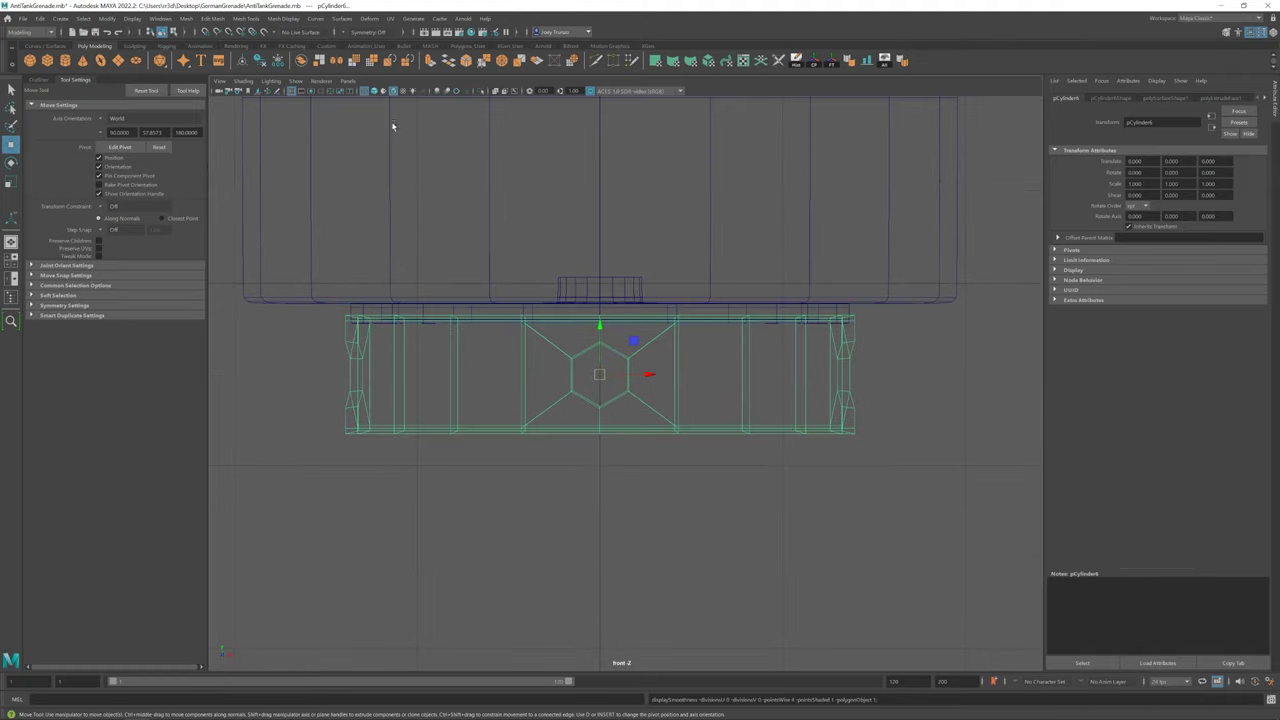
key(5)
Select a row of the ring's vertices in front view and scale it
key(F9)
drag(253, 394, 878, 366)
key(r)
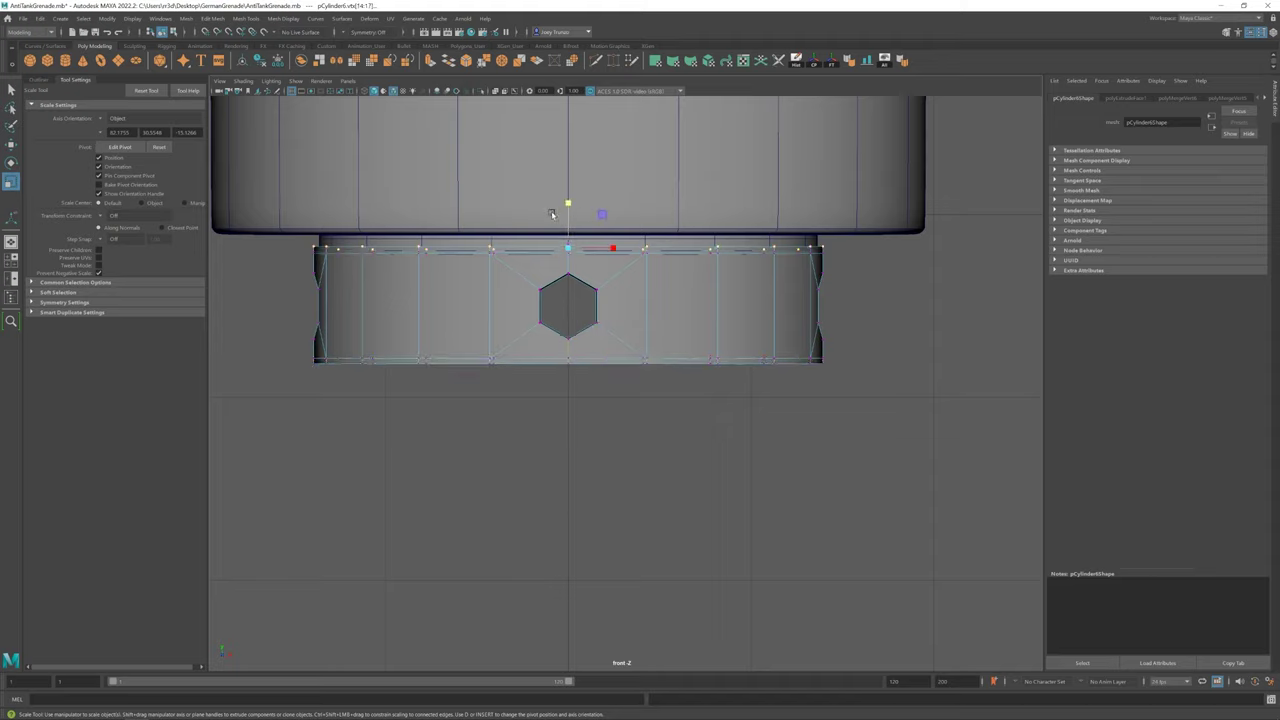
key(F8)
key(w)
Show the full body again and scale the ring down to 0.962
key(space)
key(space)
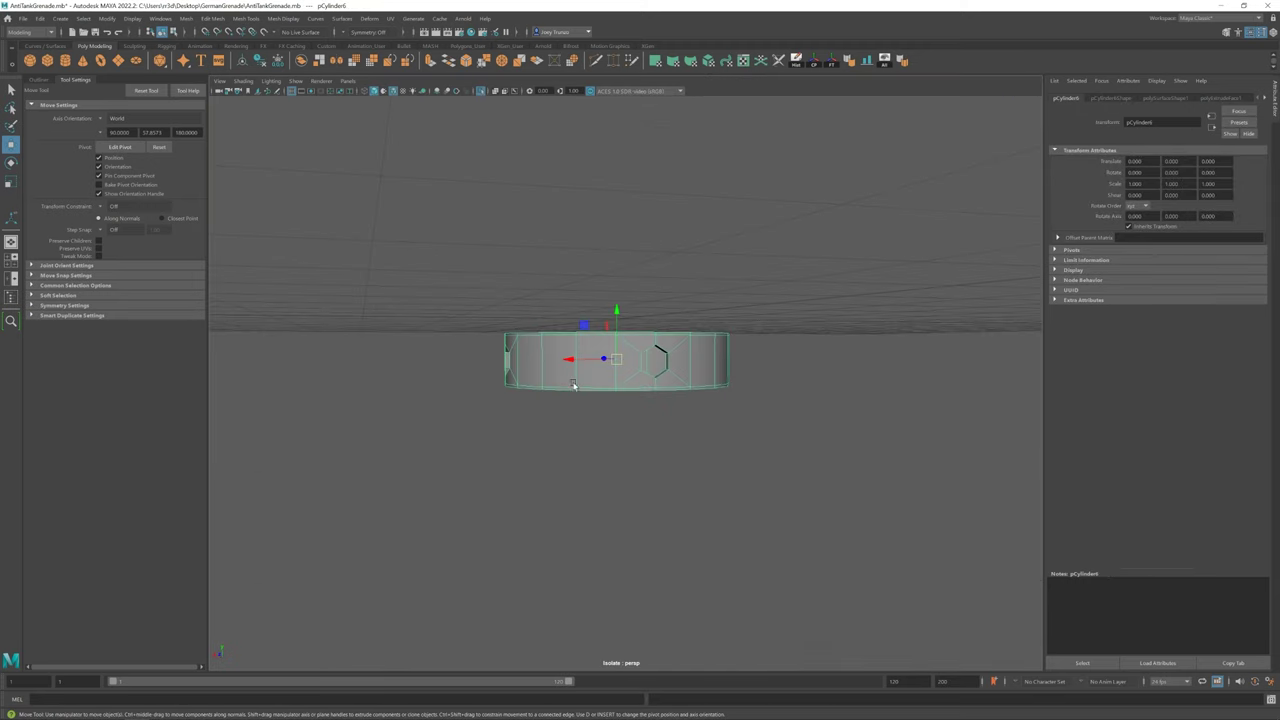
mouse_move(500, 400)
alt+mouse_down()
mouse_move(581, 407)
mouse_move(800, 68)
alt+mouse_up()
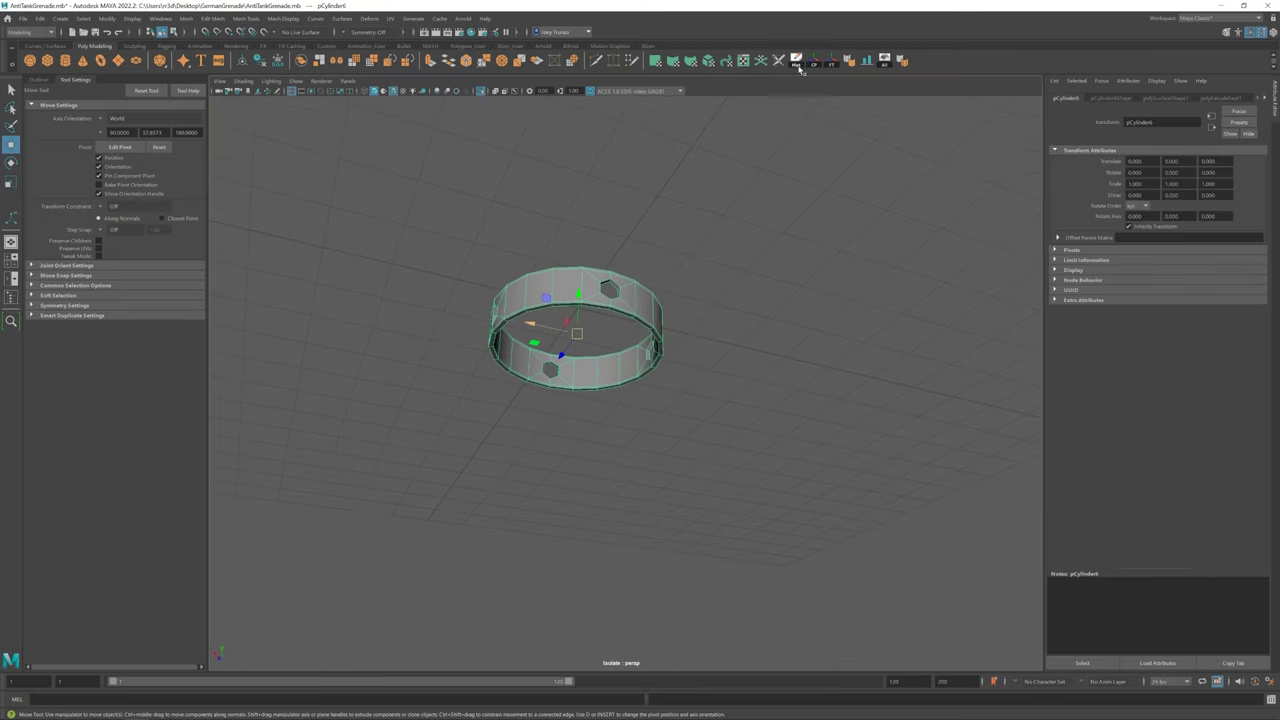
click(480, 91)
key(r)
drag(566, 354, 555, 354)
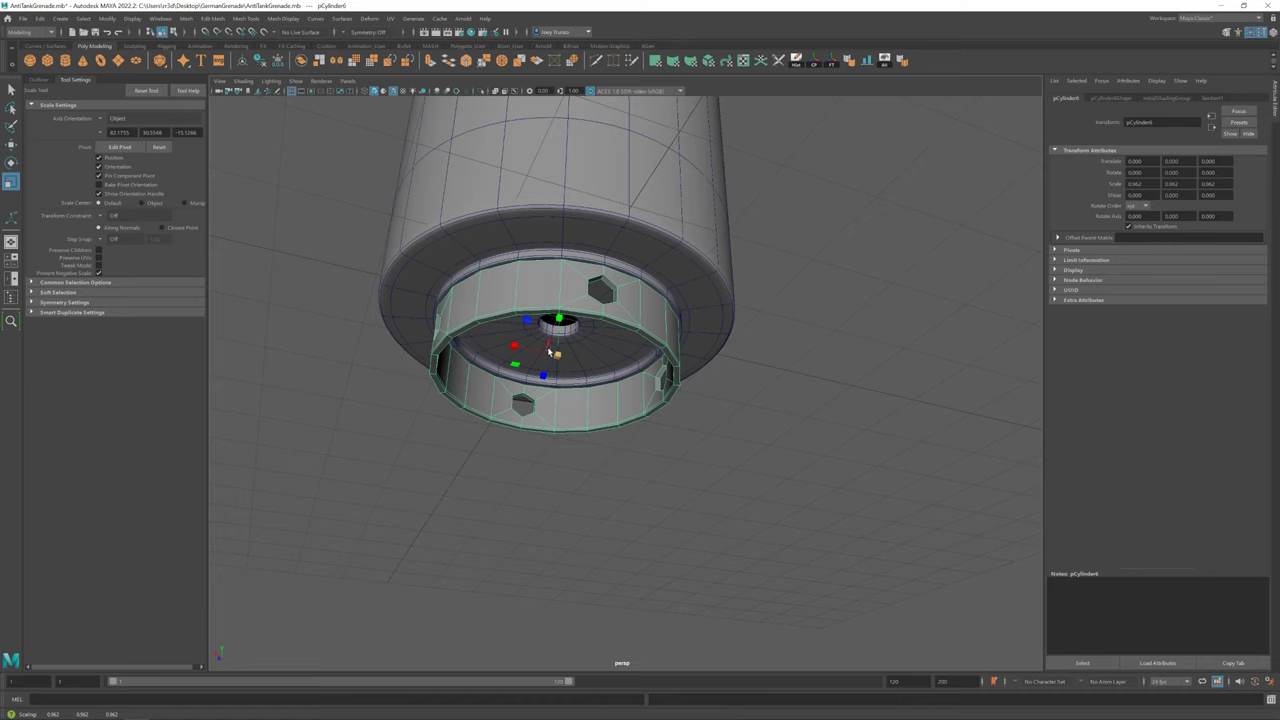
Bevel the ring's edges with Edit Mesh > Bevel
key(3)
key(1)
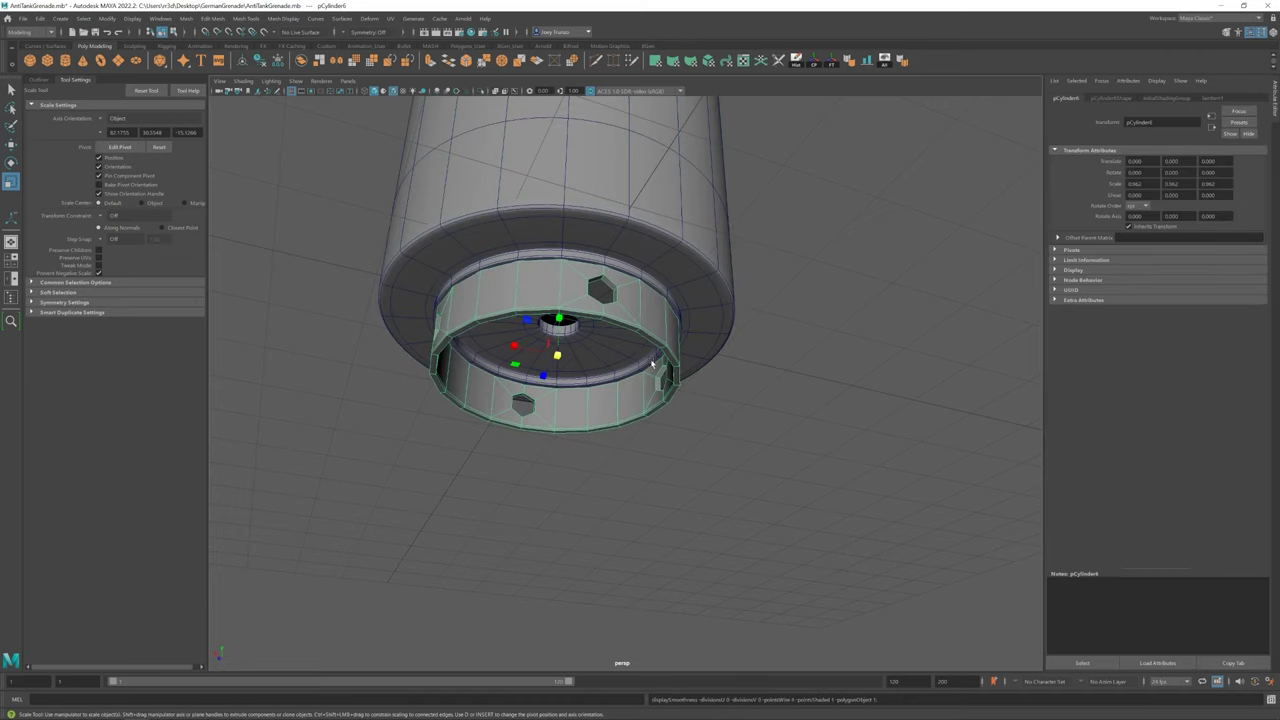
scroll(680, 380, up, 5)
alt+drag(709, 394, 771, 343)
key(w)
click(280, 19)
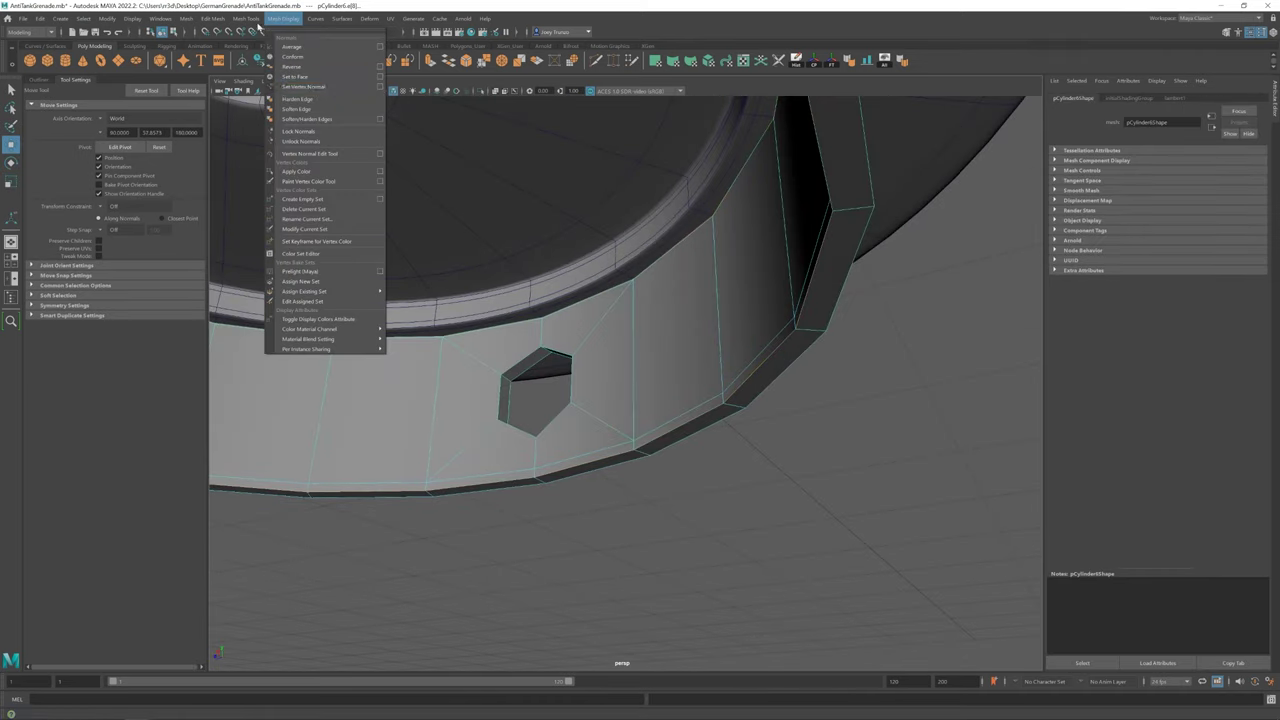
click(240, 59)
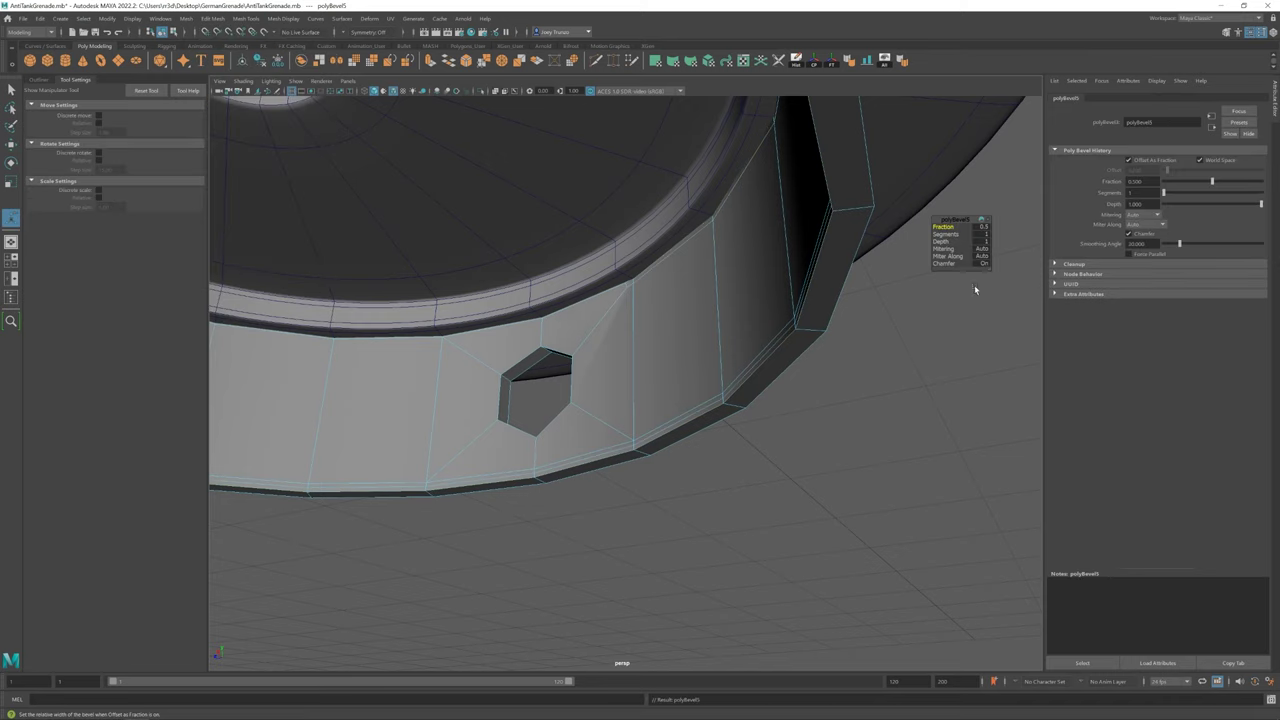
Isolate the ring, bring up the bevel settings, and inspect it from several angles
right_drag(787, 319, 787, 270)
key(ctrl+1)
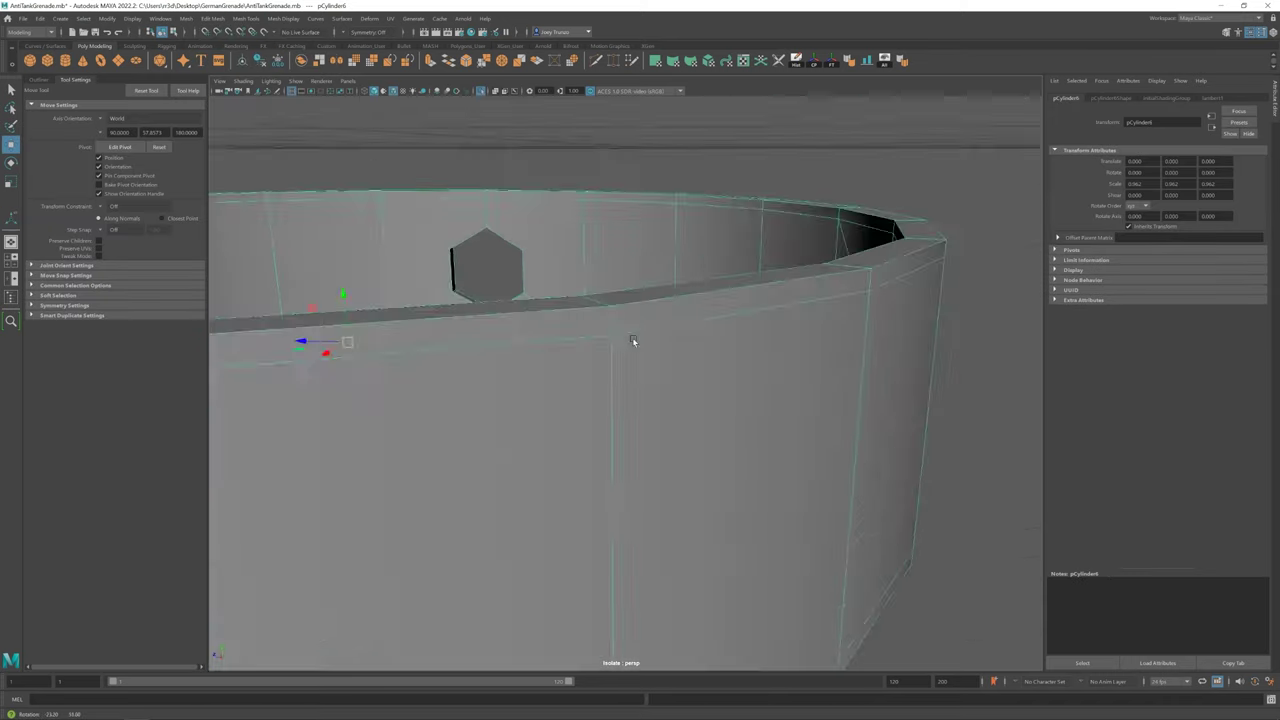
mouse_move(632, 337)
alt+mouse_down()
mouse_move(651, 235)
mouse_move(601, 291)
alt+mouse_up()
mouse_move(723, 371)
alt+mouse_down()
mouse_move(665, 335)
mouse_move(700, 330)
alt+mouse_up()
key(t)
key(f)
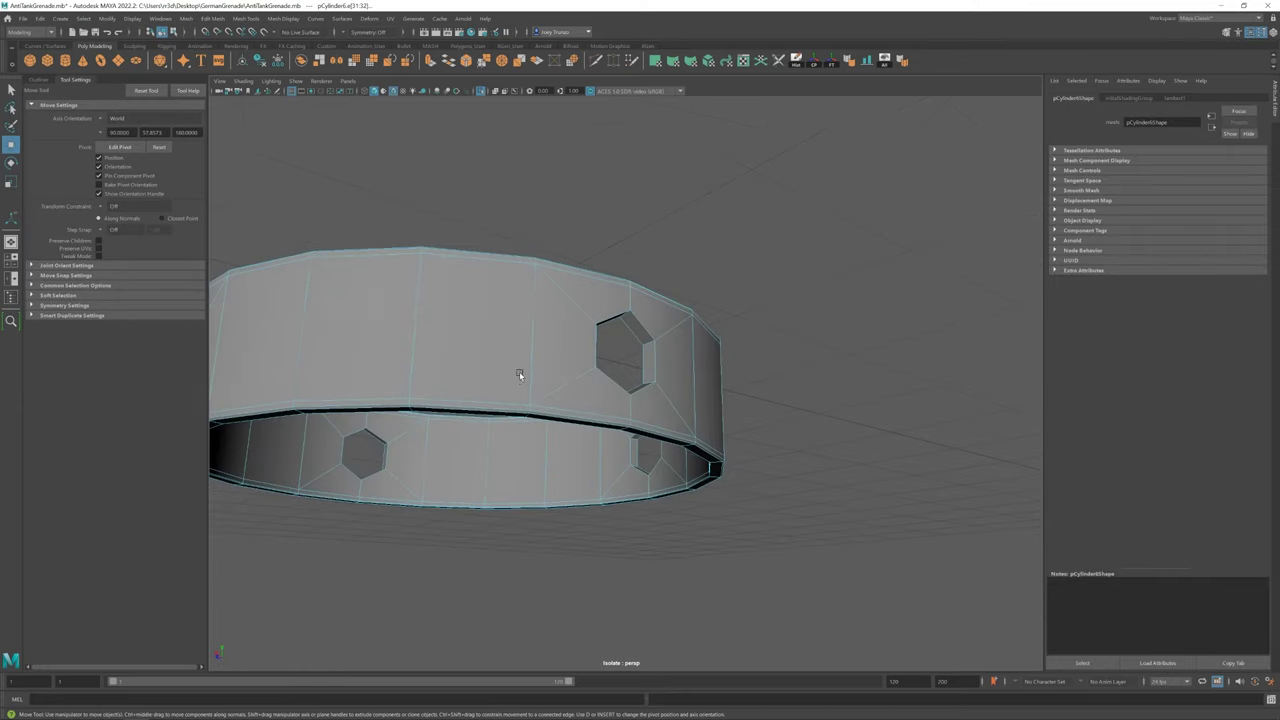
alt+drag(643, 326, 675, 365)
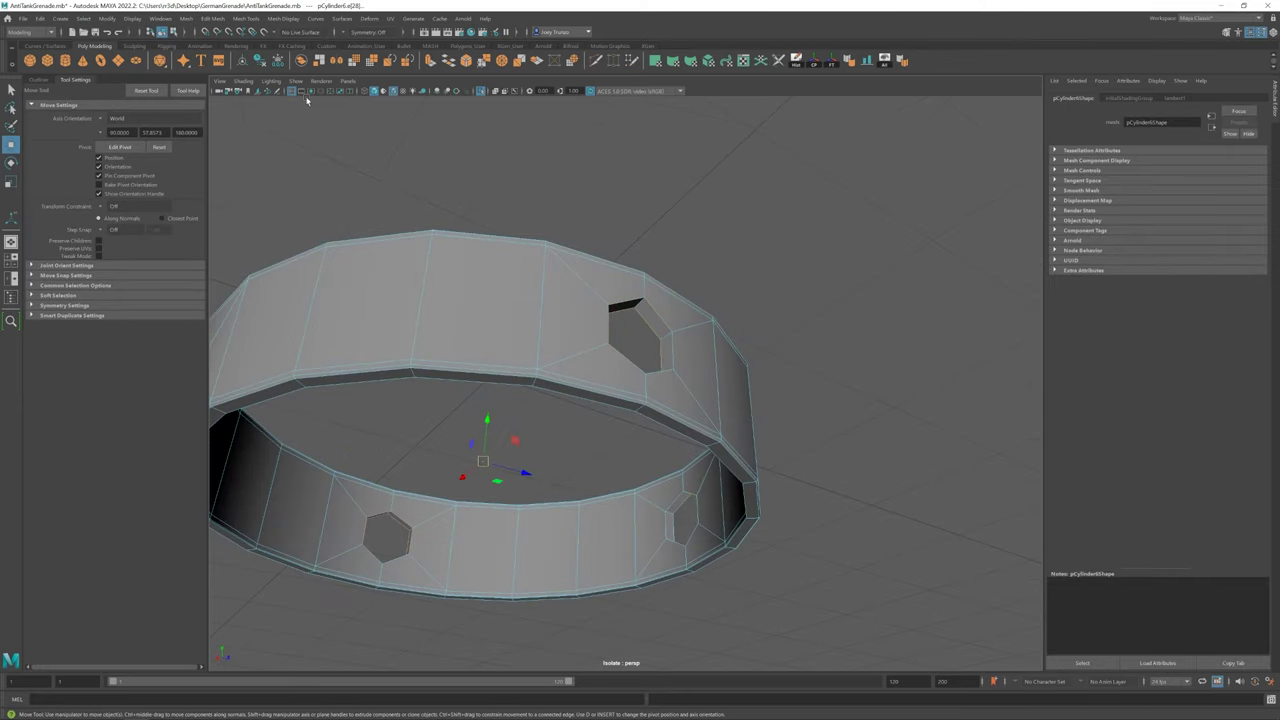
mouse_move(398, 566)
alt+mouse_down()
mouse_move(780, 523)
mouse_move(608, 503)
mouse_move(602, 462)
alt+mouse_up()
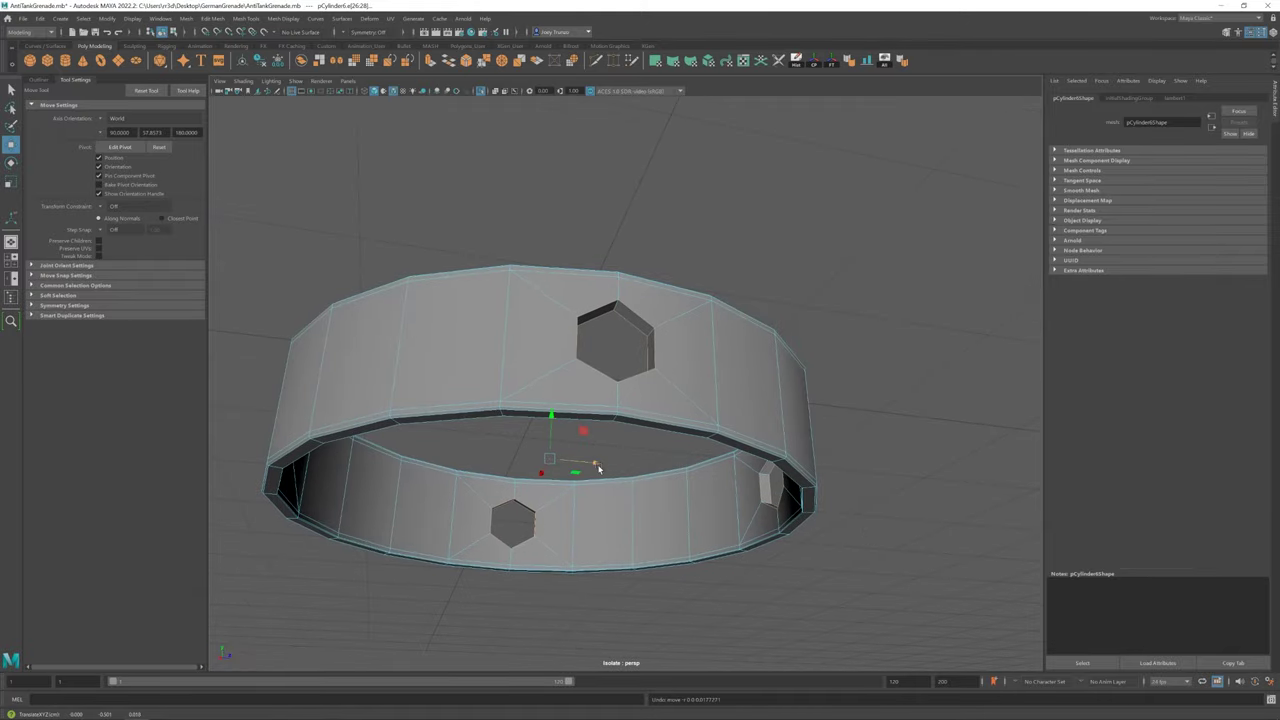
alt+drag(835, 452, 619, 490)
scroll(666, 363, up, 5)
Bevel the hexagon hole edges with Fraction 0.171 and 2 segments, then deselect
click(689, 363)
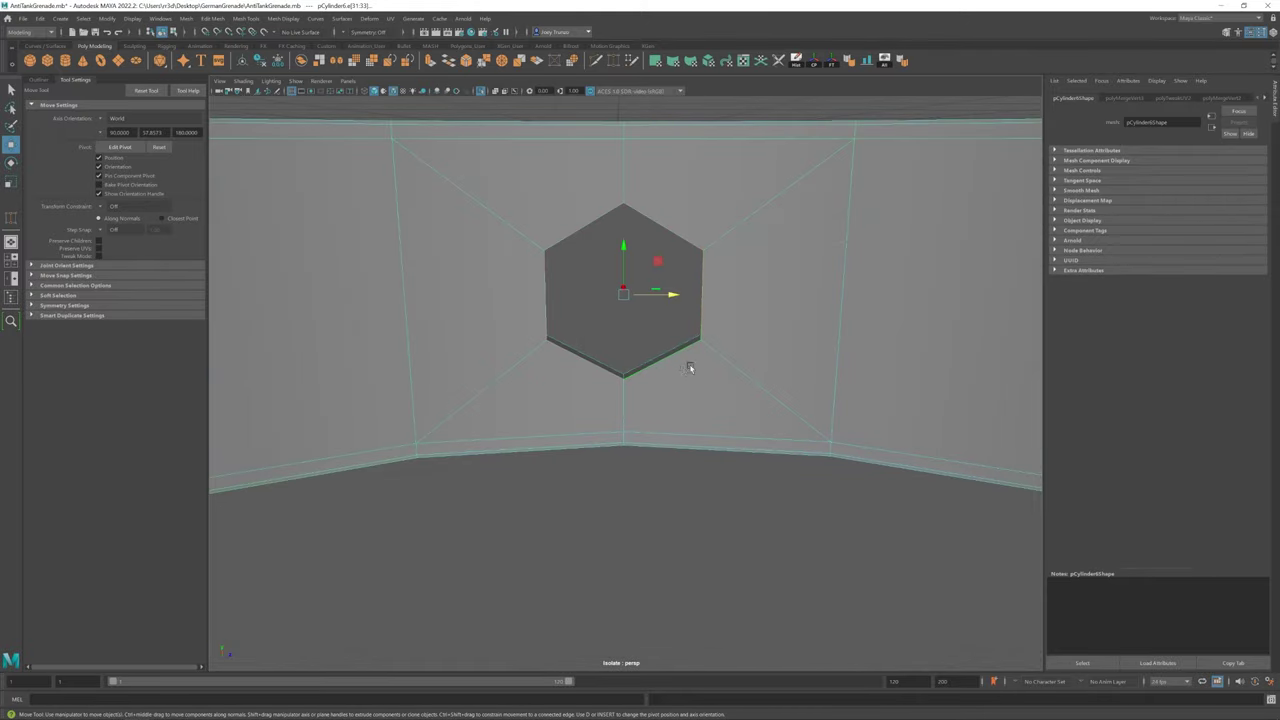
mouse_move(689, 363)
alt+mouse_down()
mouse_move(792, 435)
mouse_move(670, 359)
mouse_move(687, 376)
mouse_move(514, 343)
mouse_move(822, 443)
mouse_move(700, 360)
mouse_move(571, 329)
mouse_move(538, 340)
mouse_move(594, 286)
mouse_move(863, 309)
mouse_move(621, 388)
alt+mouse_up()
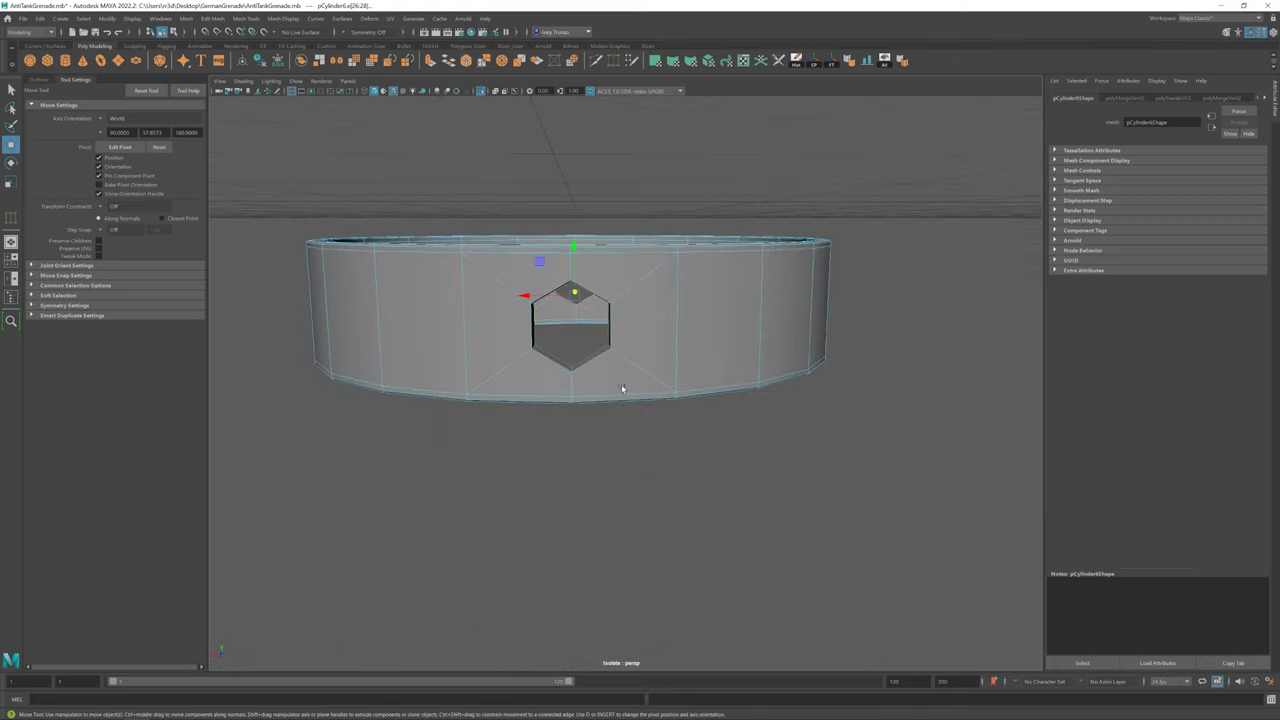
click(213, 18)
click(250, 58)
alt+drag(705, 326, 705, 328)
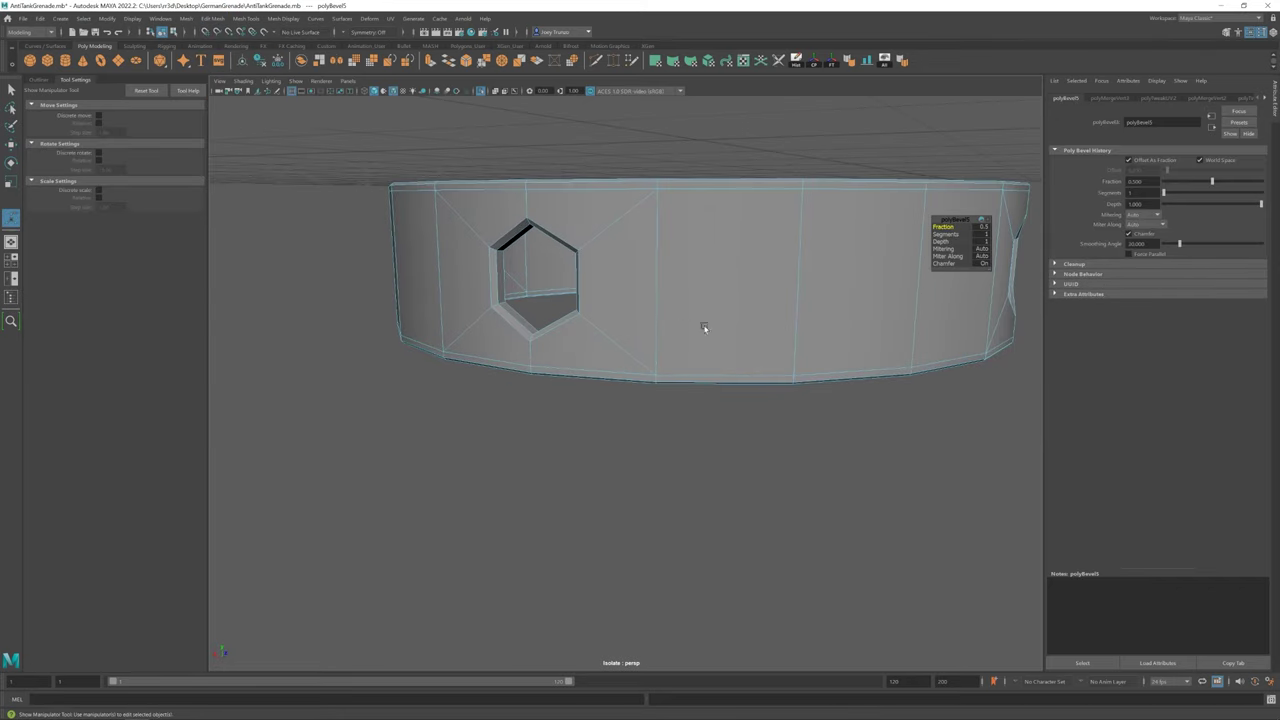
key(q)
click(743, 143)
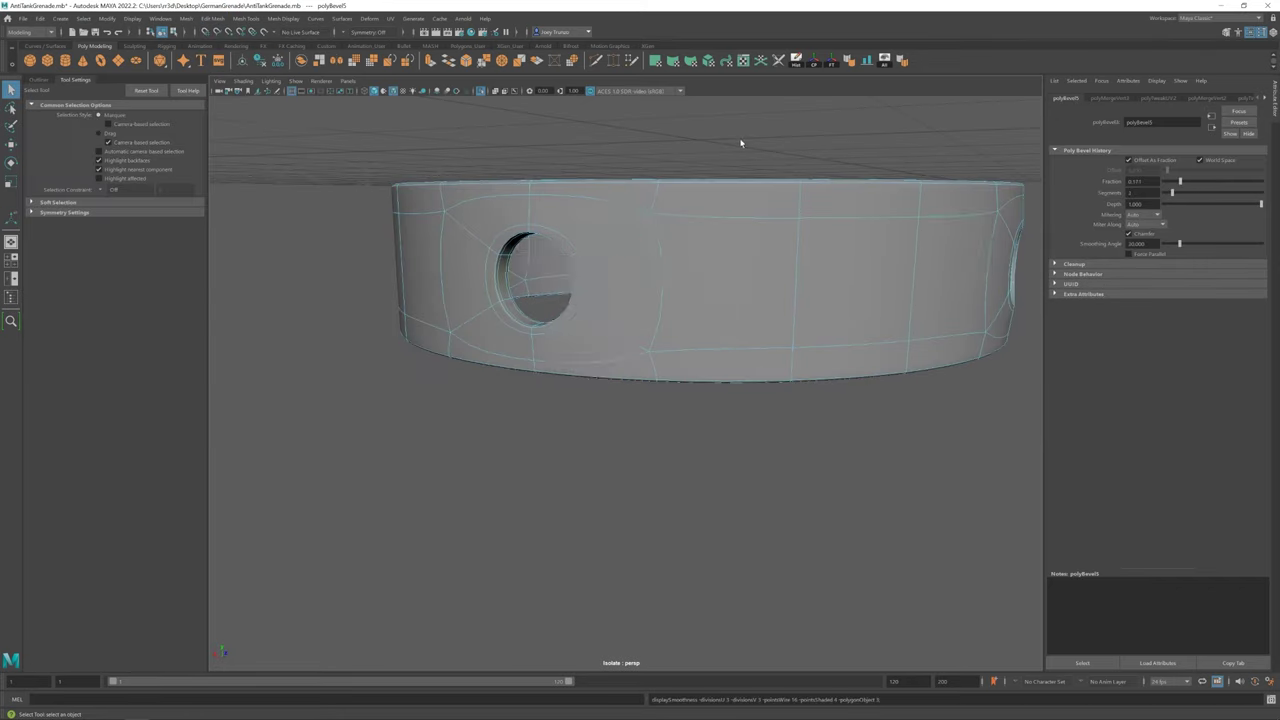
scroll(433, 160, down, 5)
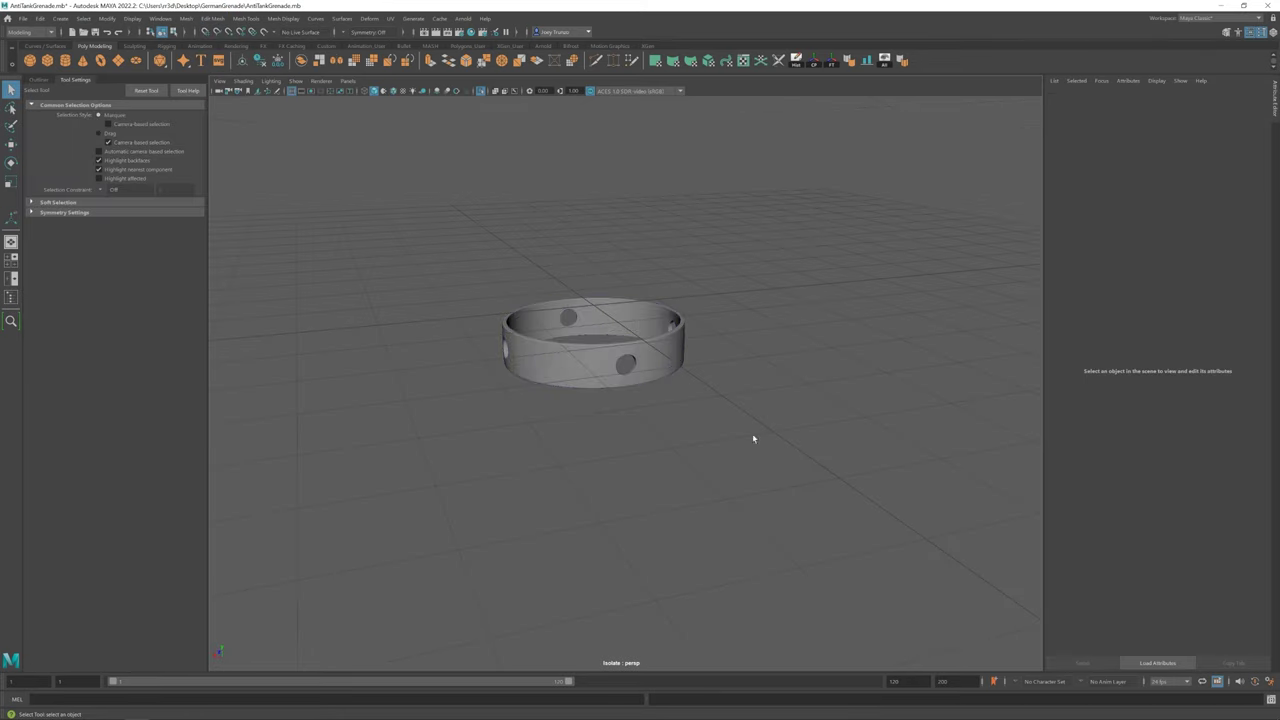
alt+drag(753, 437, 533, 388)
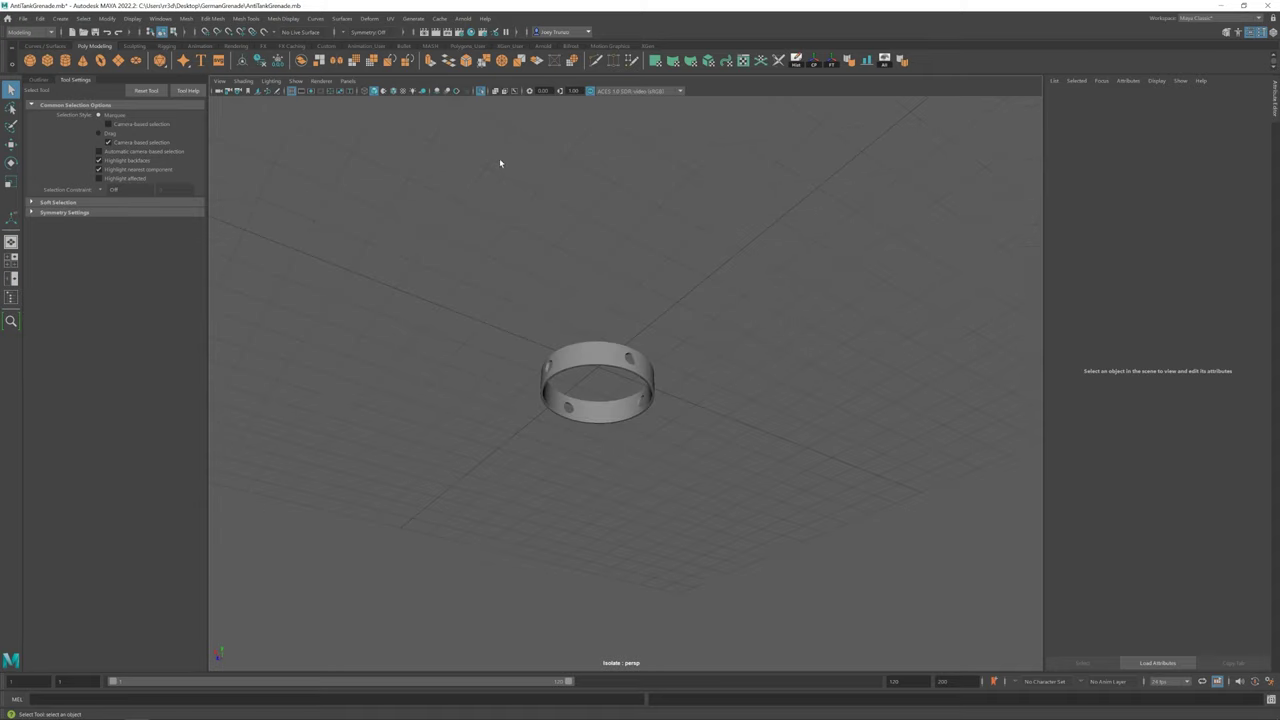
Turn off Isolate Select to show the whole body and select the ring beneath it
mouse_move(578, 337)
alt+mouse_down()
mouse_move(571, 449)
mouse_move(586, 437)
alt+mouse_up()
scroll(571, 449, down, 3)
key(ctrl+1)
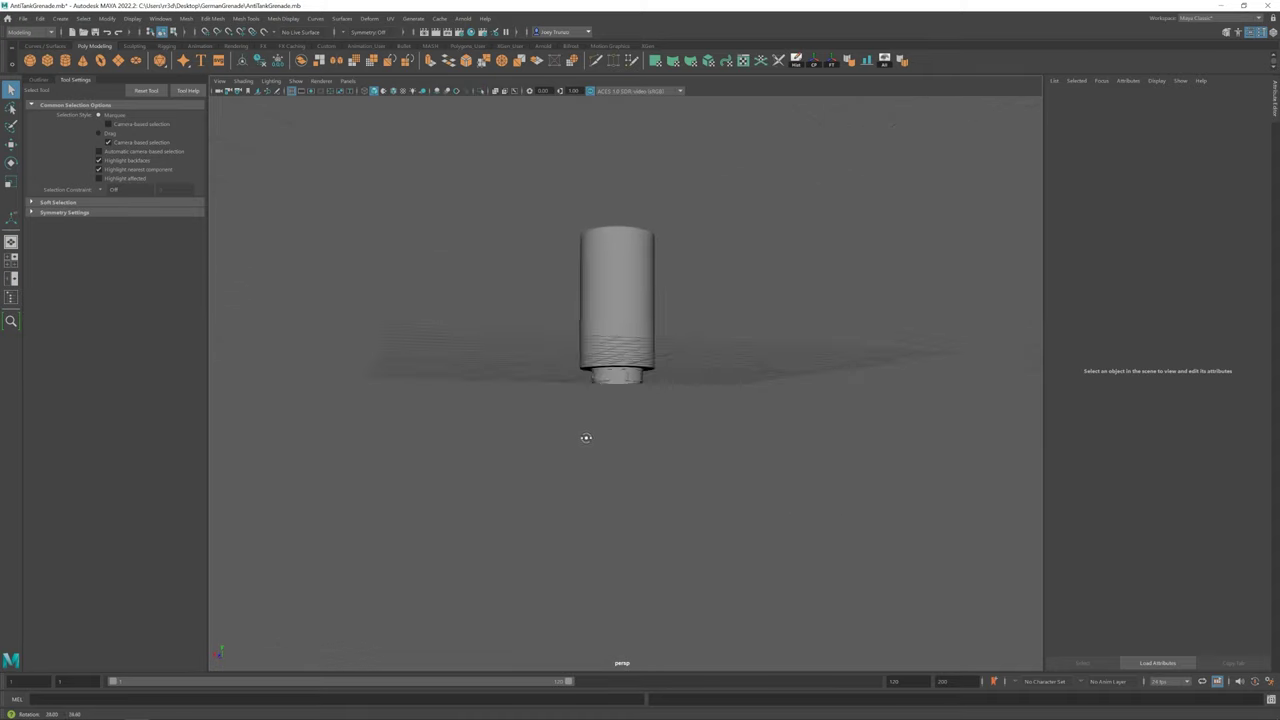
scroll(811, 514, up, 5)
click(610, 385)
key(w)
alt+drag(610, 385, 627, 390)
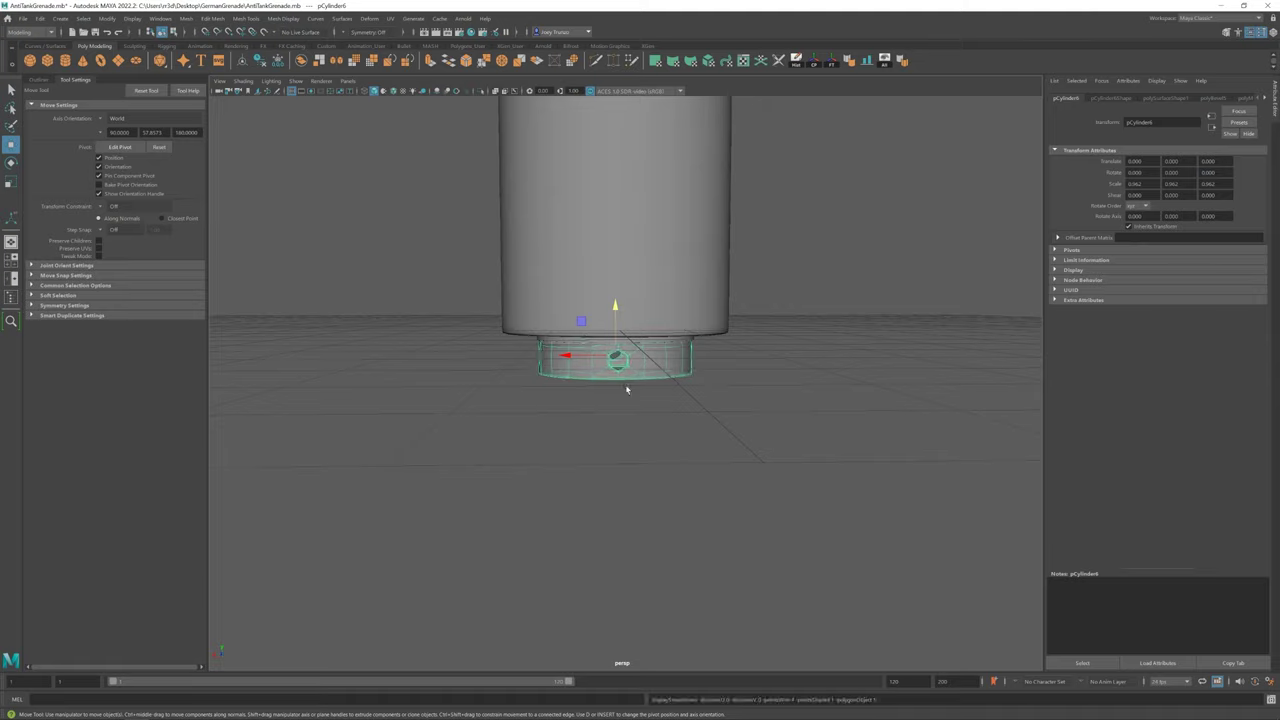
In front view, marquee-select the ring's top and bottom vertex rows
right_drag(571, 305, 523, 294)
drag(523, 294, 386, 486)
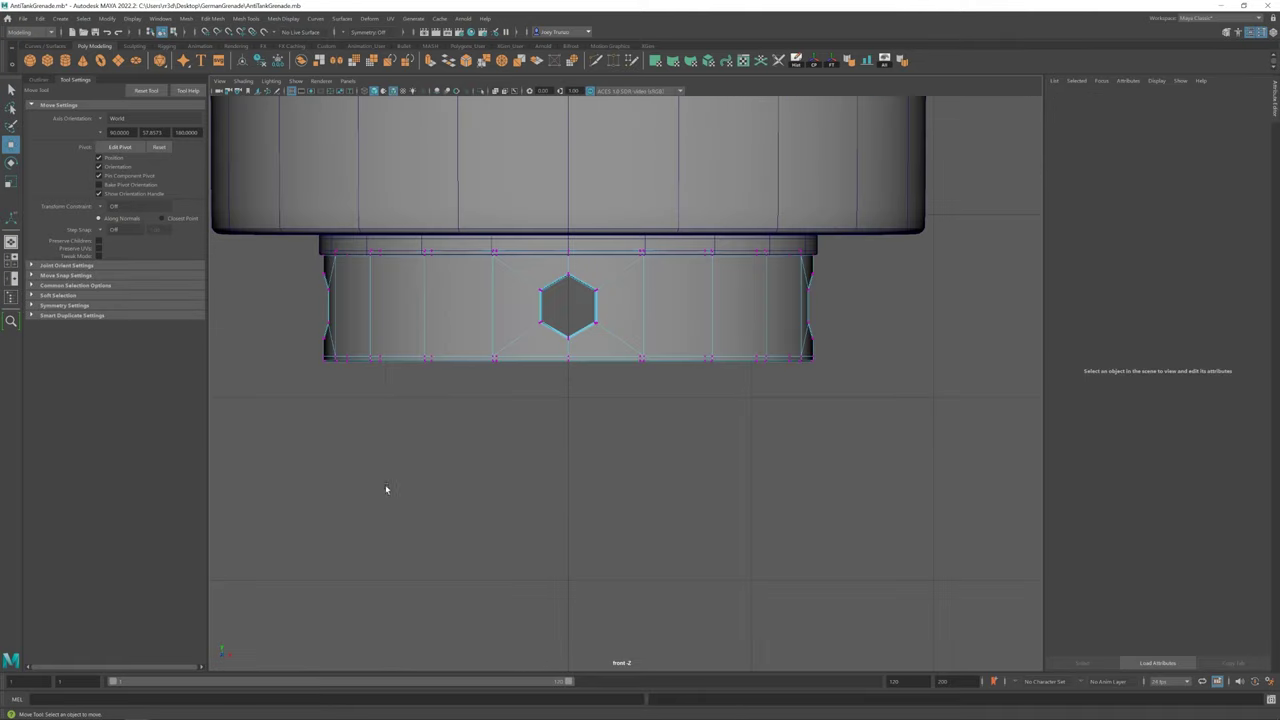
scroll(925, 519, up, 1)
drag(478, 455, 771, 400)
click(428, 437)
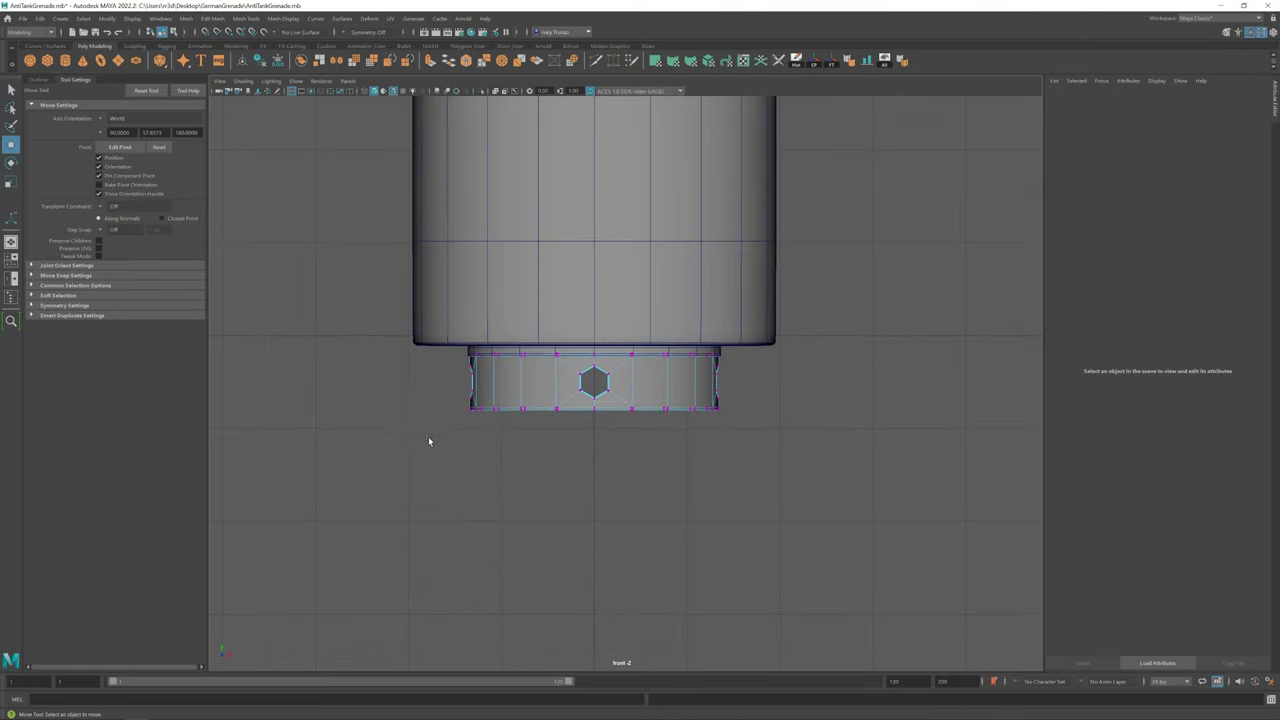
drag(428, 437, 755, 406)
drag(408, 332, 846, 357)
shift+drag(390, 404, 848, 424)
Scale the selected vertex rows, then return to object mode and reselect the ring
key(r)
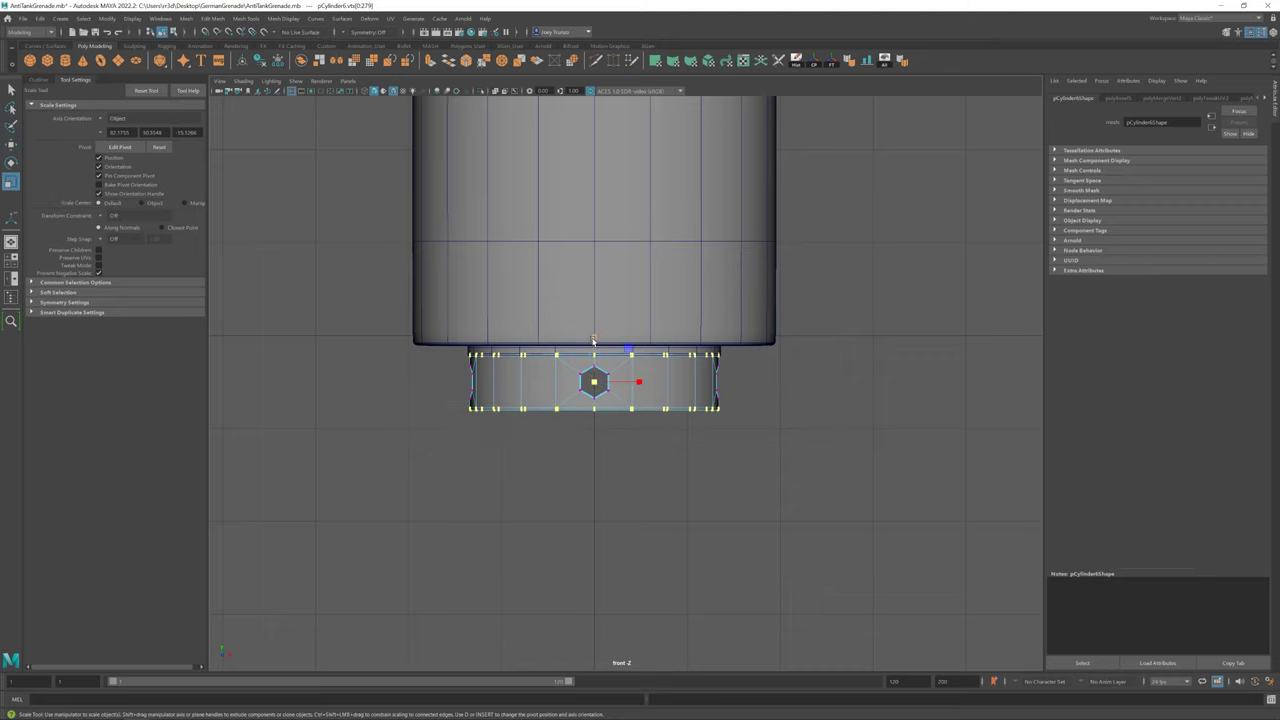
right_drag(594, 345, 650, 300)
key(w)
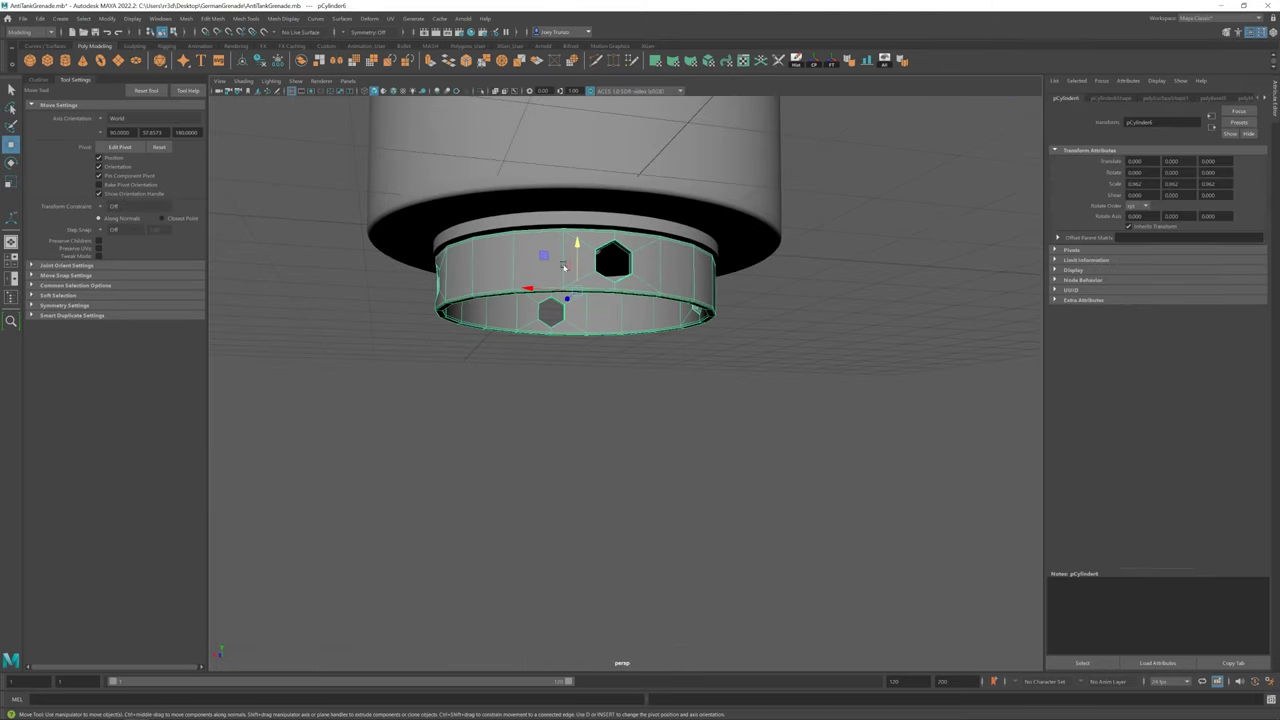
click(799, 378)
scroll(799, 378, down, 3)
scroll(595, 316, up, 2)
click(595, 316)
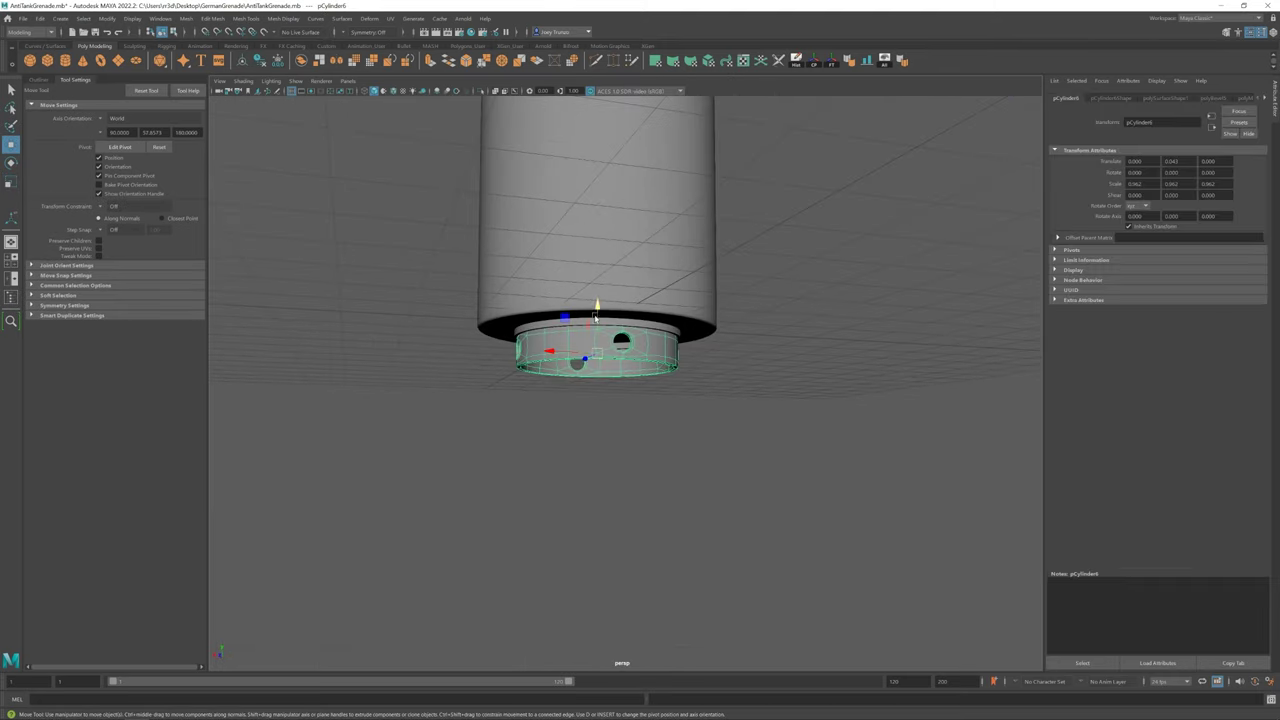
alt+drag(599, 312, 610, 280)
Scale the inner perforated ring (pCylinder6) down to 0.932
click(600, 360)
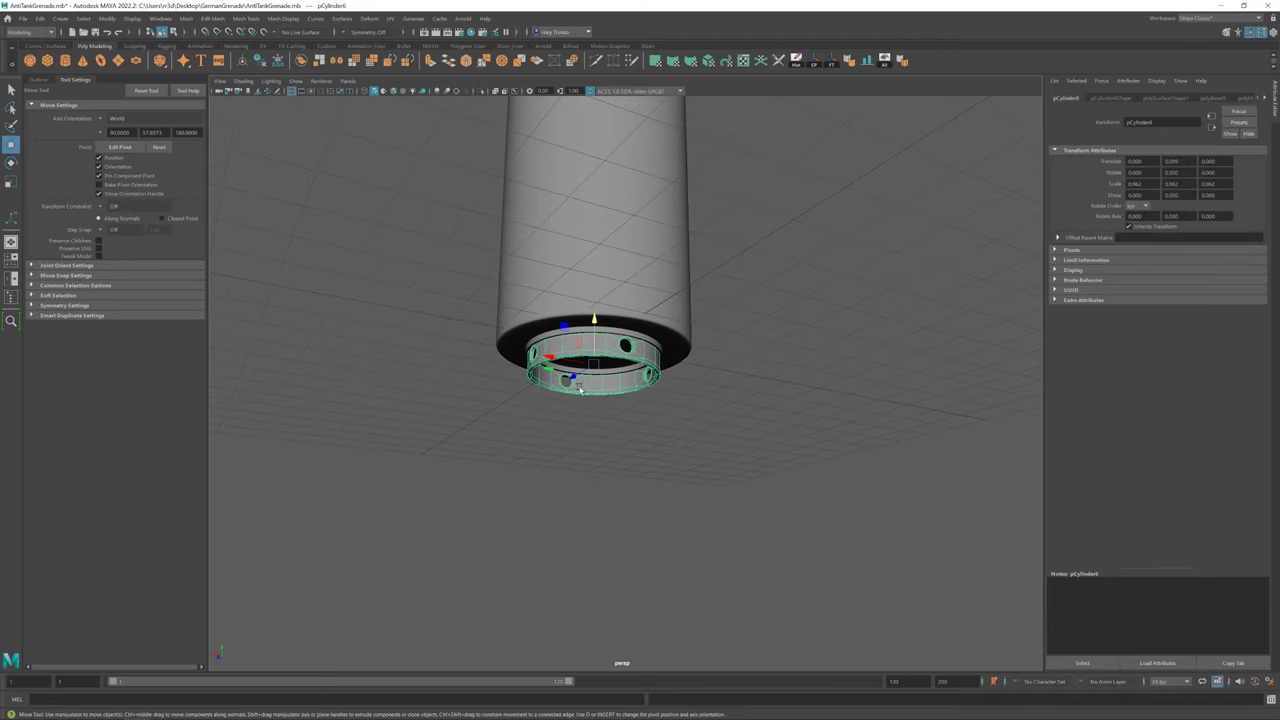
scroll(611, 277, up, 3)
click(611, 277)
key(r)
drag(563, 391, 561, 394)
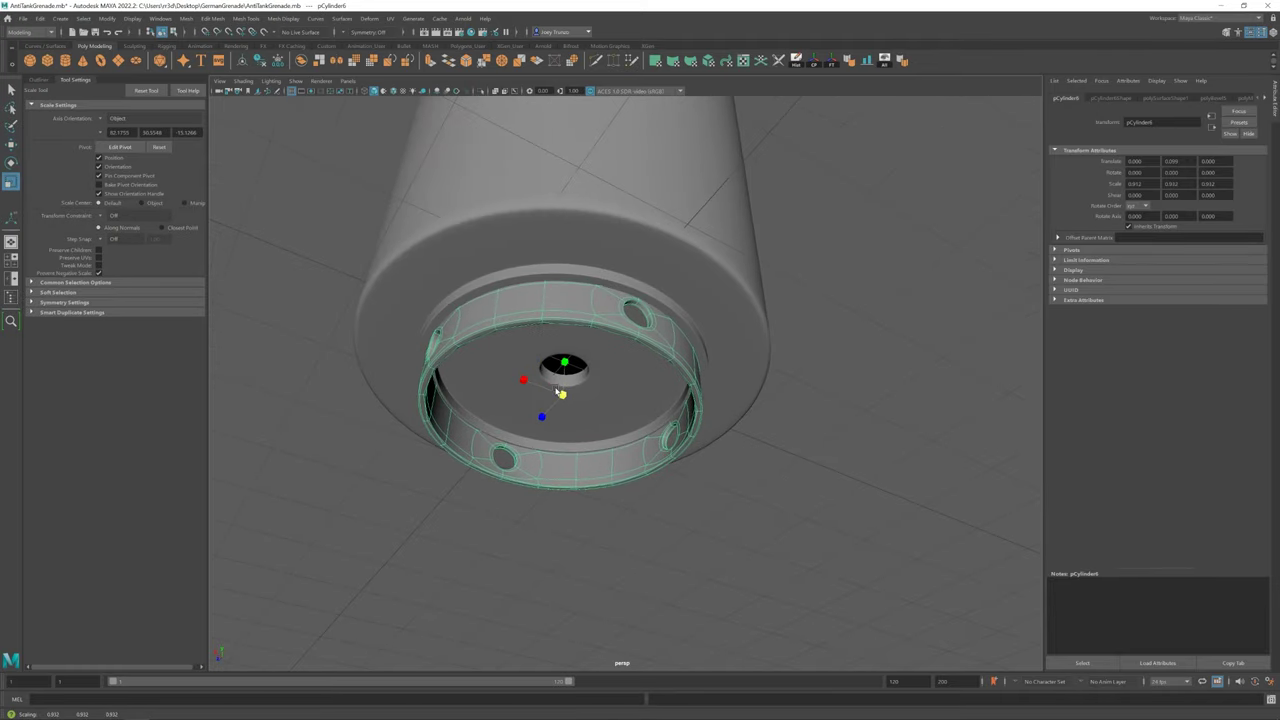
scroll(674, 480, down, 3)
scroll(532, 451, down, 2)
Scale the new polygon cylinder wider into a flat ring and view its underside
scroll(511, 429, up, 3)
key(w)
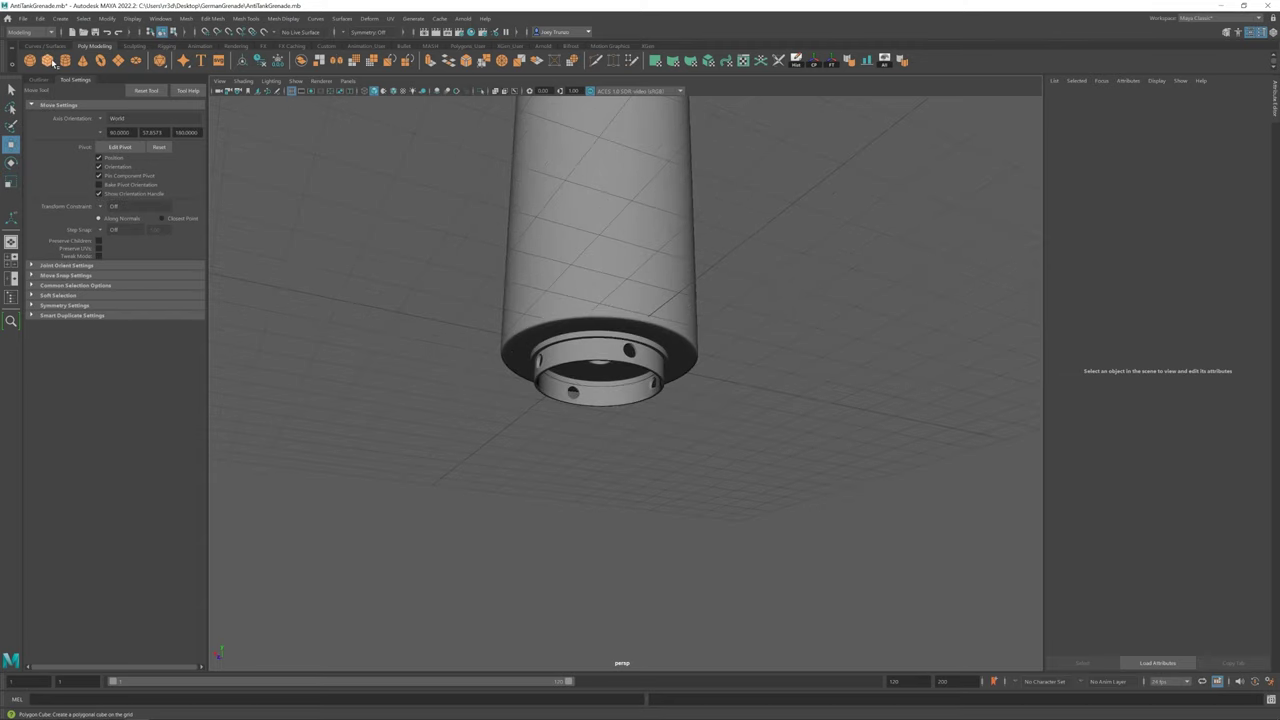
key(r)
middle_drag(628, 363, 633, 358)
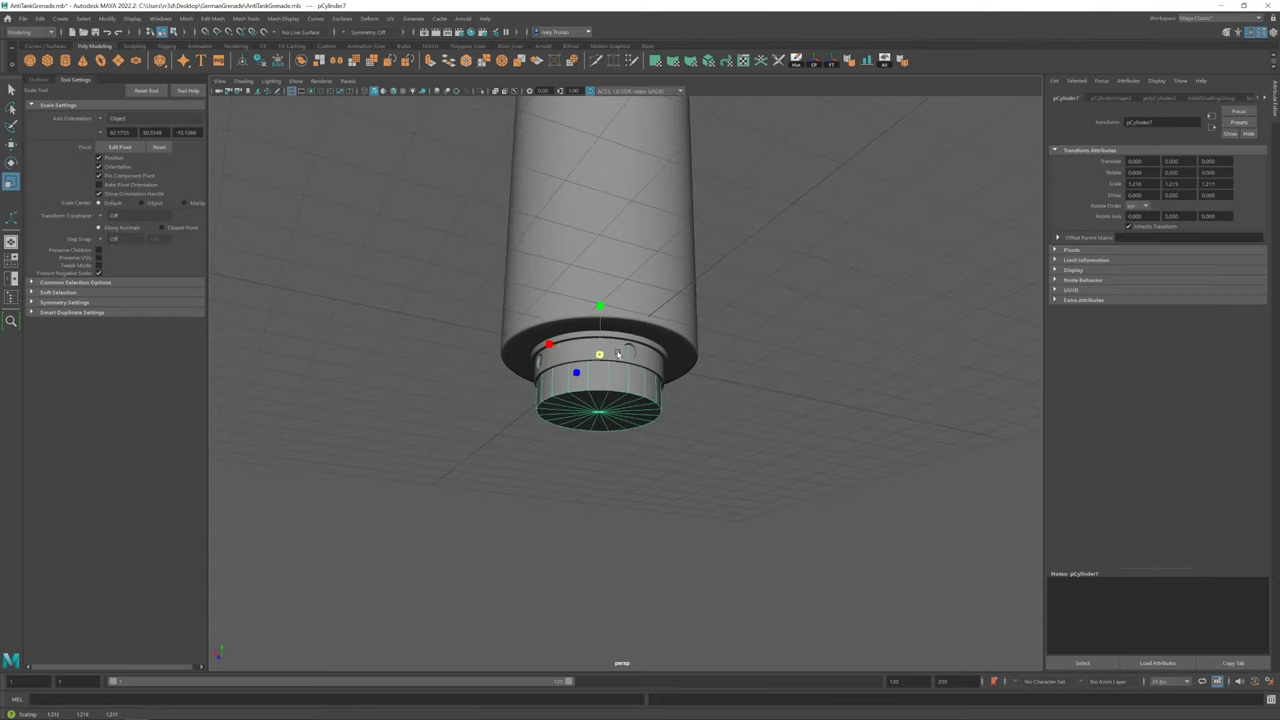
mouse_move(618, 354)
alt+mouse_down()
mouse_move(574, 382)
mouse_move(608, 352)
alt+mouse_up()
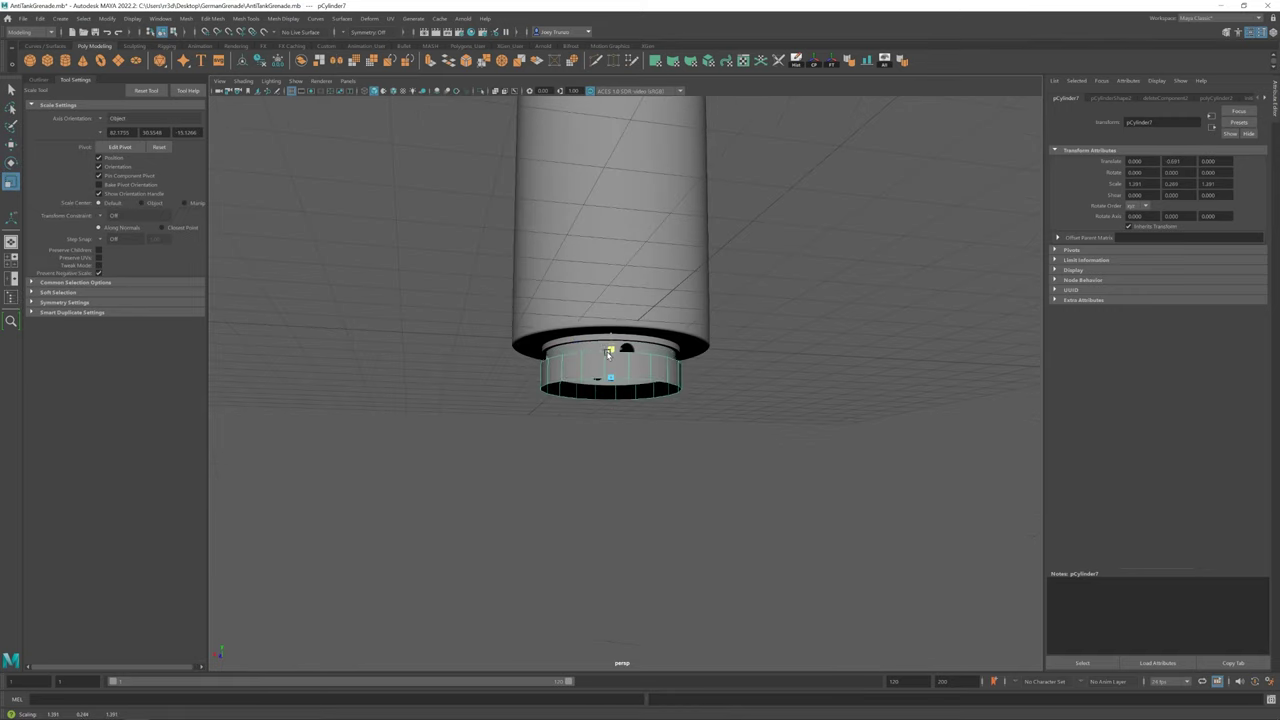
alt+drag(690, 433, 607, 322)
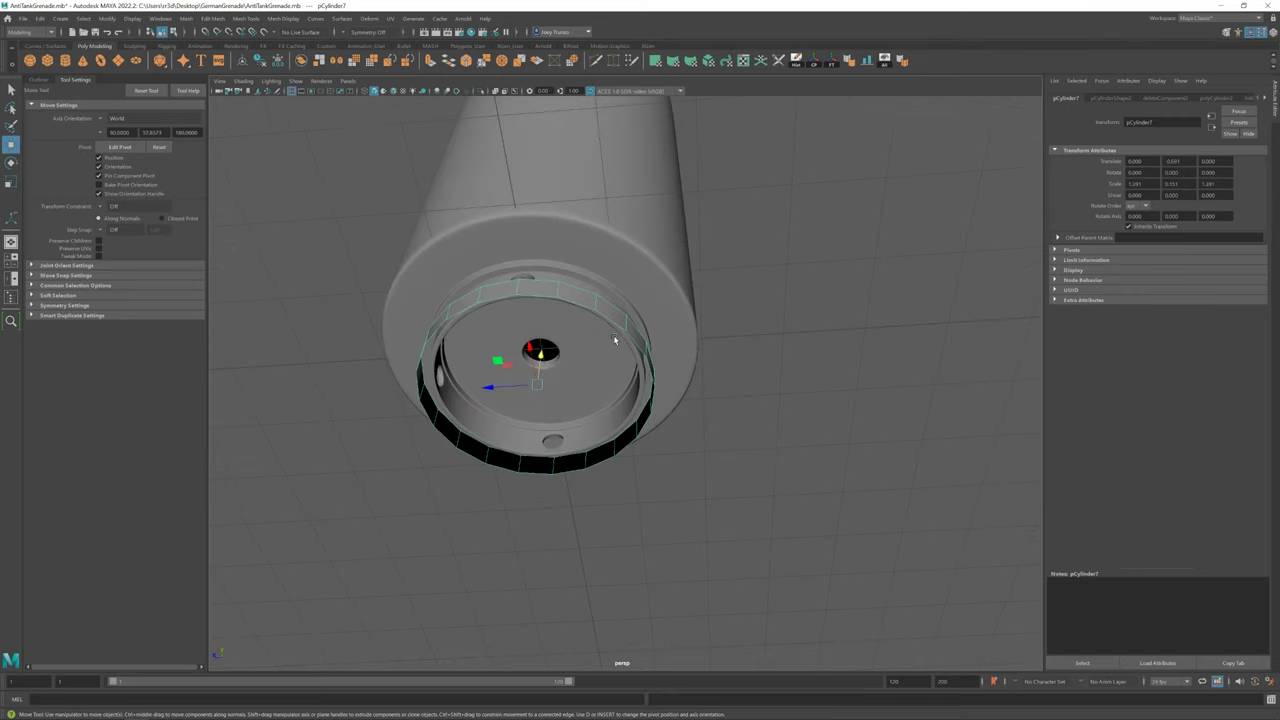
Extrude the cylinder's inner edge loop and bridge the edge loops to close the ring
key(w)
double_click(607, 322)
key(ctrl+e)
key(r)
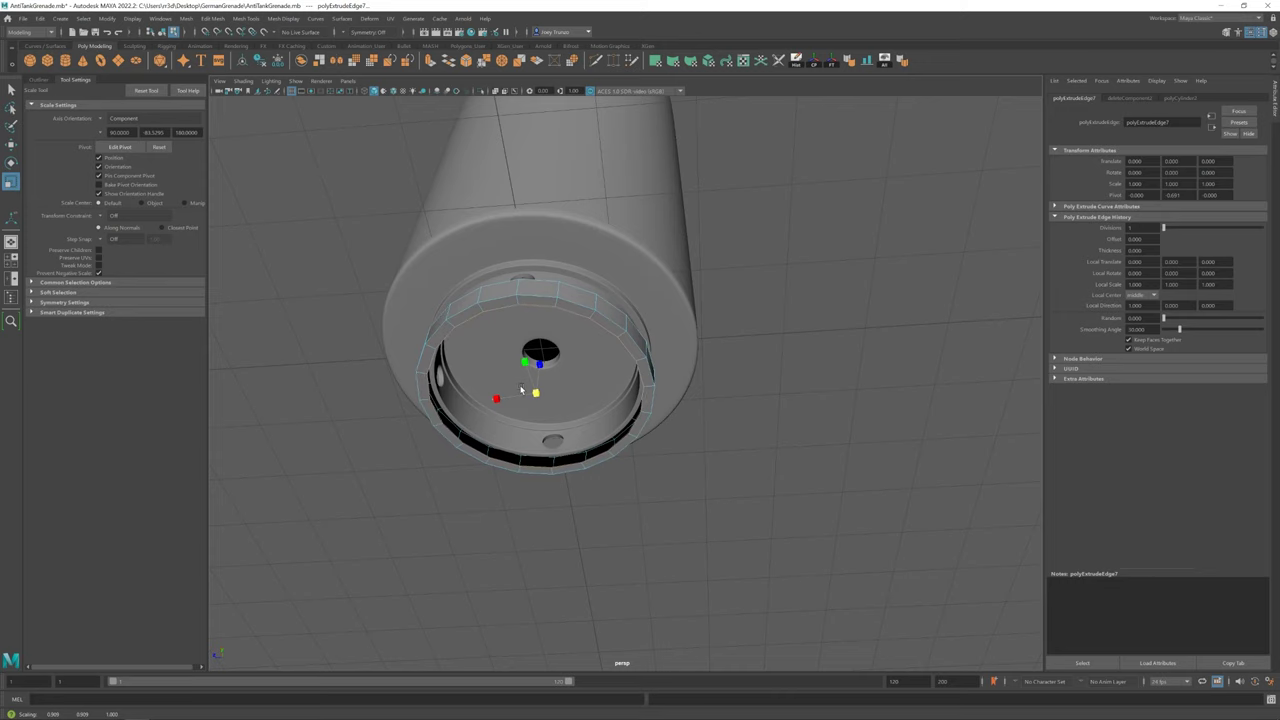
alt+drag(520, 389, 396, 261)
click(213, 18)
key(w)
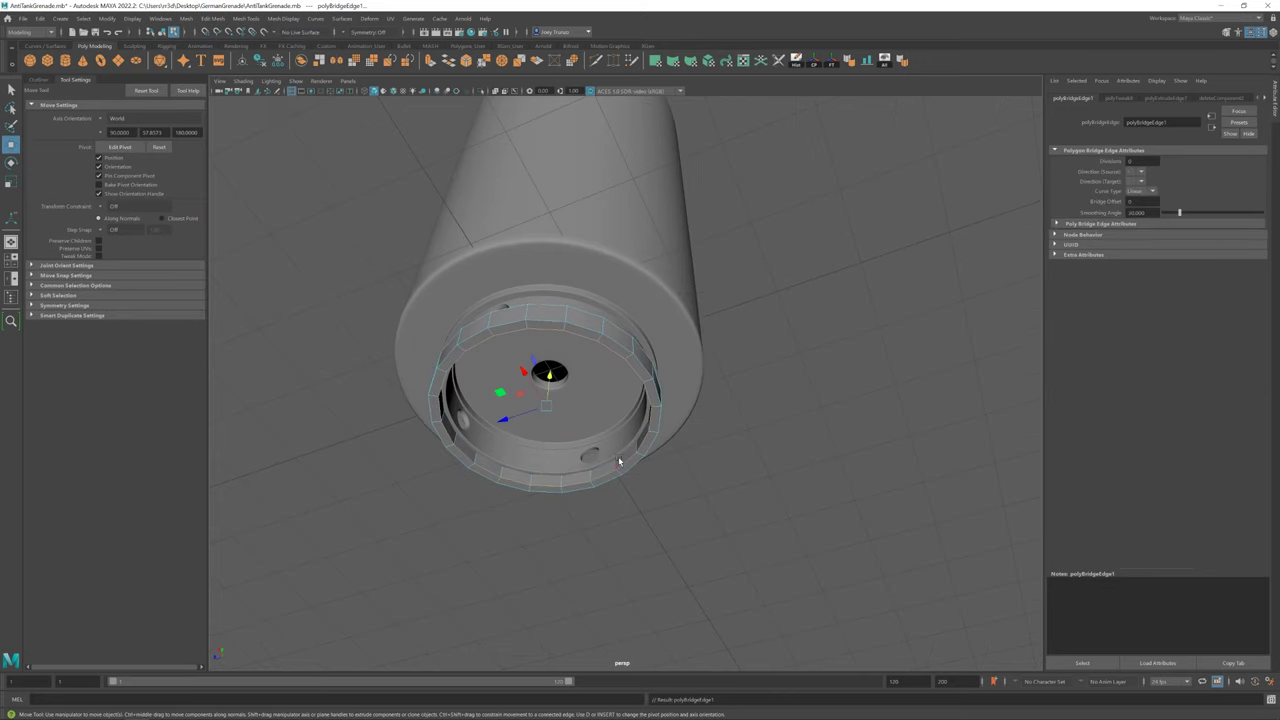
Select a face loop around the ring and scale it to thicken the ring
alt+drag(560, 300, 622, 387)
scroll(622, 387, up, 2)
double_click(590, 392)
key(r)
drag(572, 352, 664, 345)
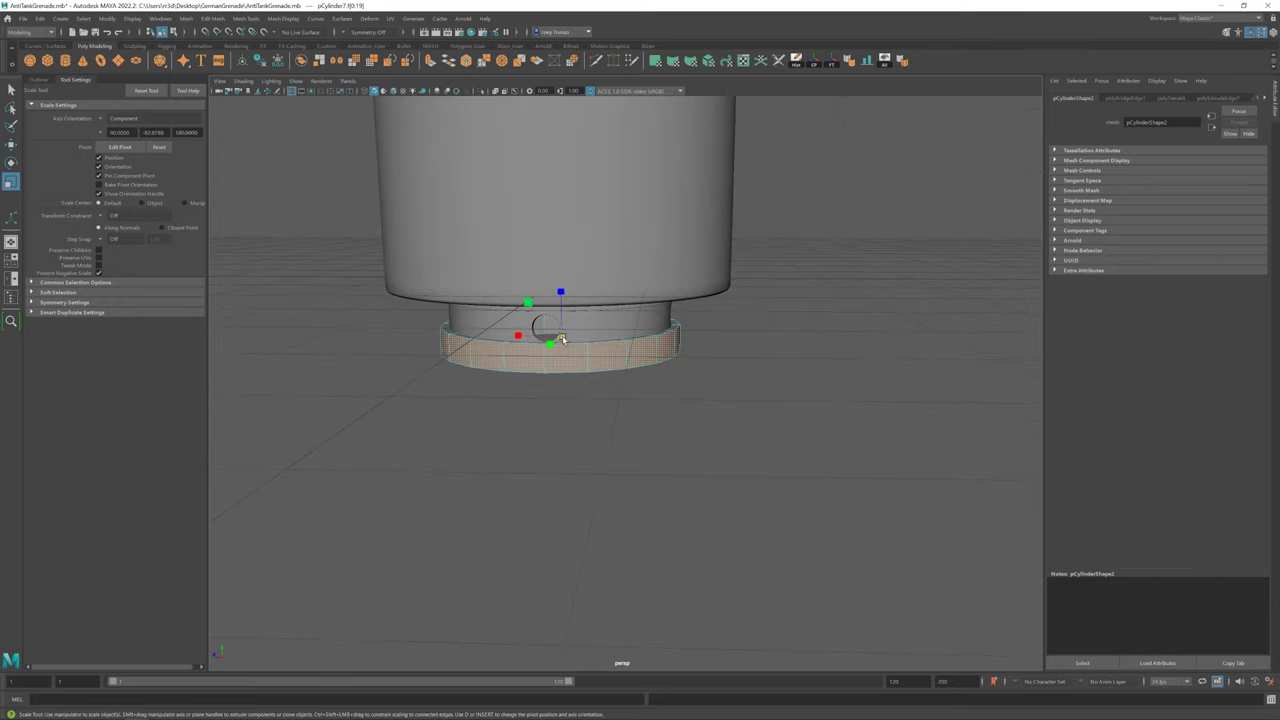
alt+drag(561, 338, 737, 377)
Bevel two edge loops of ring pCylinder7 at fraction 0.232 with 2 segments
key(F8)
key(w)
scroll(737, 377, down, 5)
scroll(571, 400, up, 5)
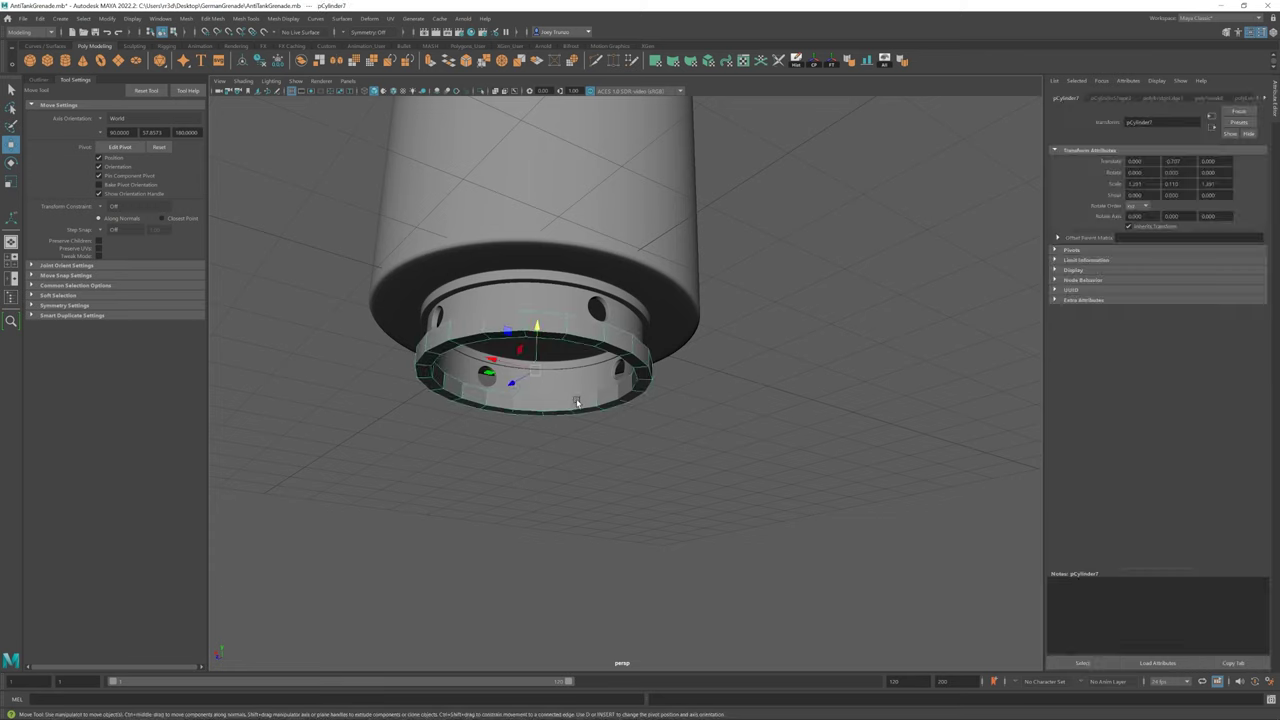
key(F10)
double_click(569, 403)
alt+drag(686, 443, 610, 358)
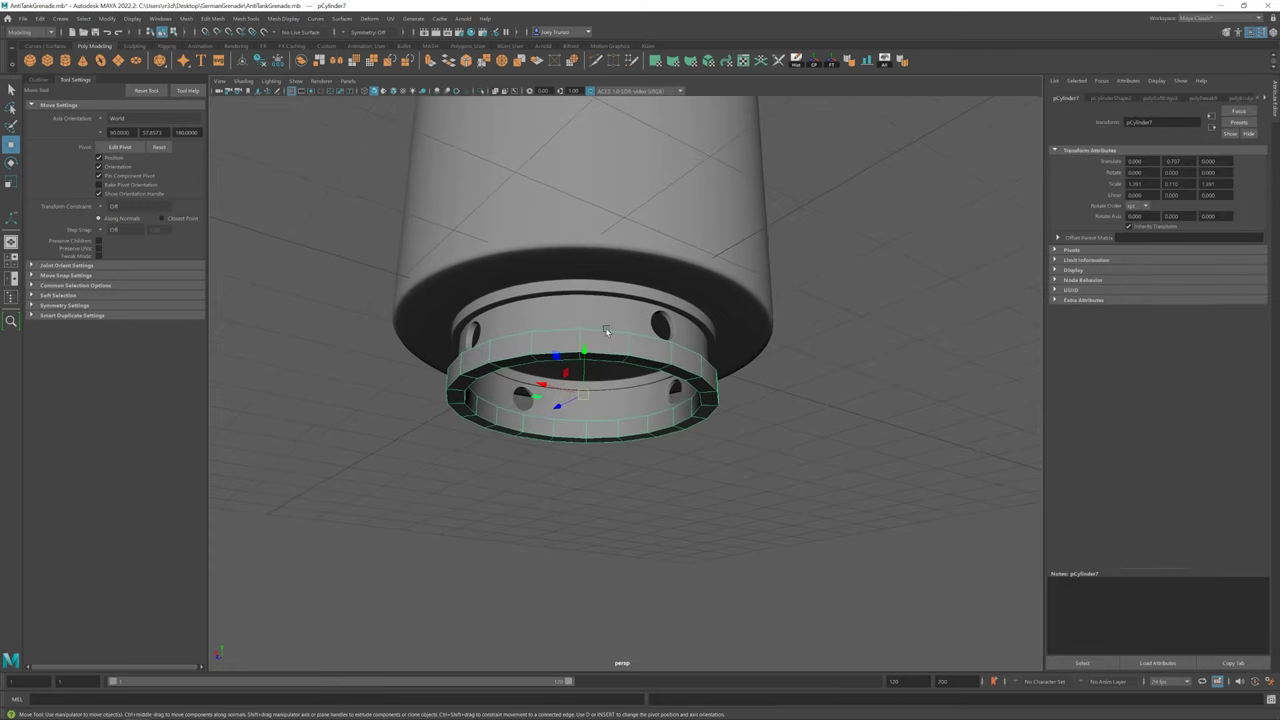
double_click(607, 360)
click(212, 18)
click(240, 77)
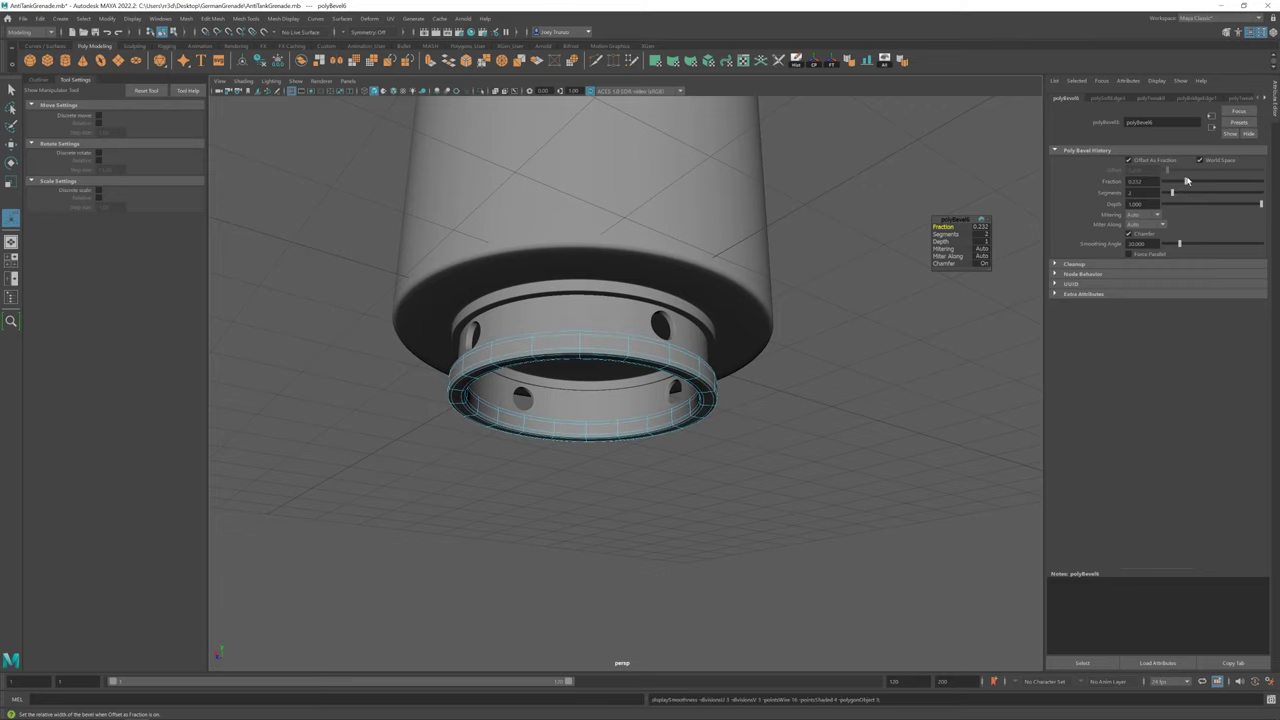
Drag polyBevel6's Fraction slider right to widen the ring bevel, then deselect
key(w)
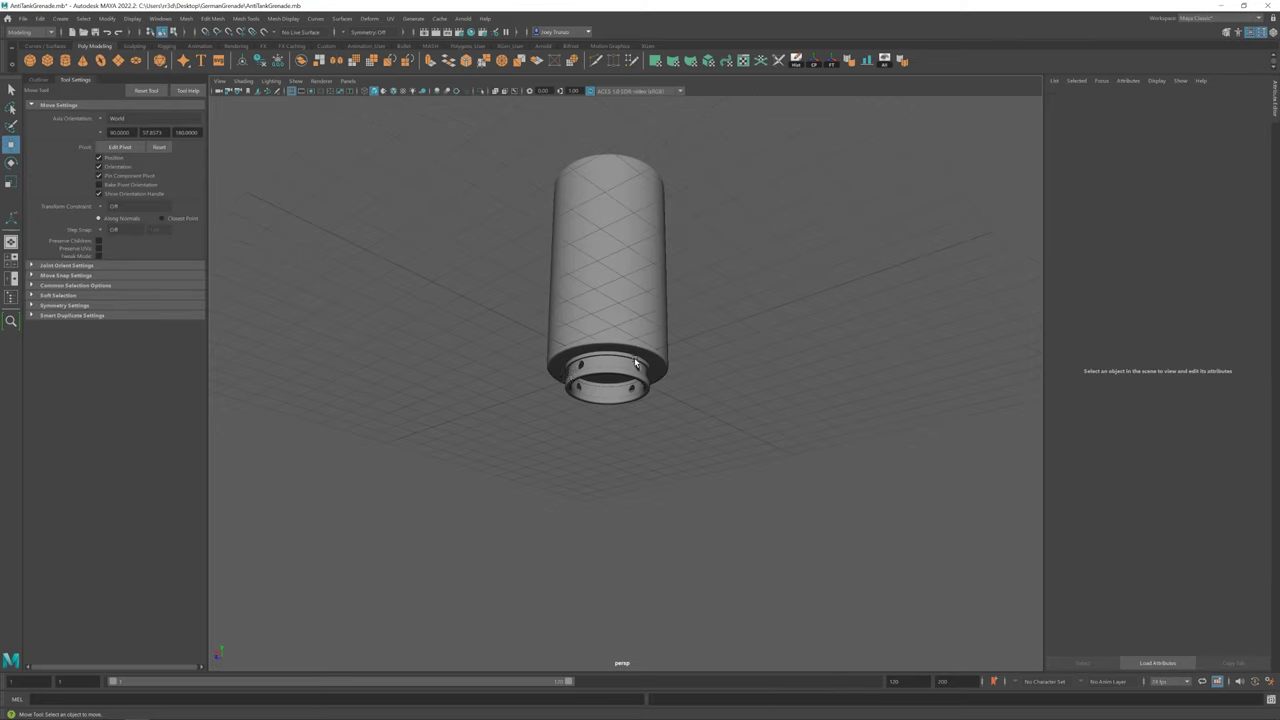
scroll(903, 218, up, 3)
drag(1215, 181, 1226, 183)
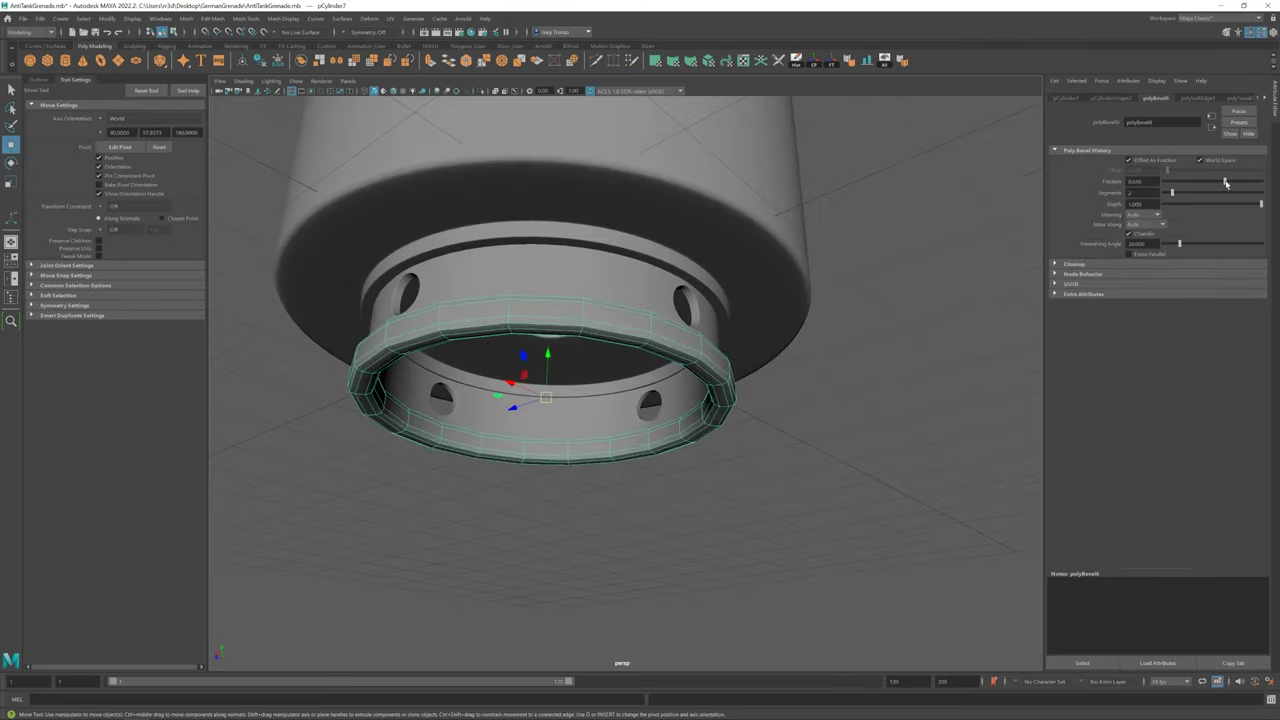
scroll(537, 489, down, 5)
scroll(537, 489, up, 3)
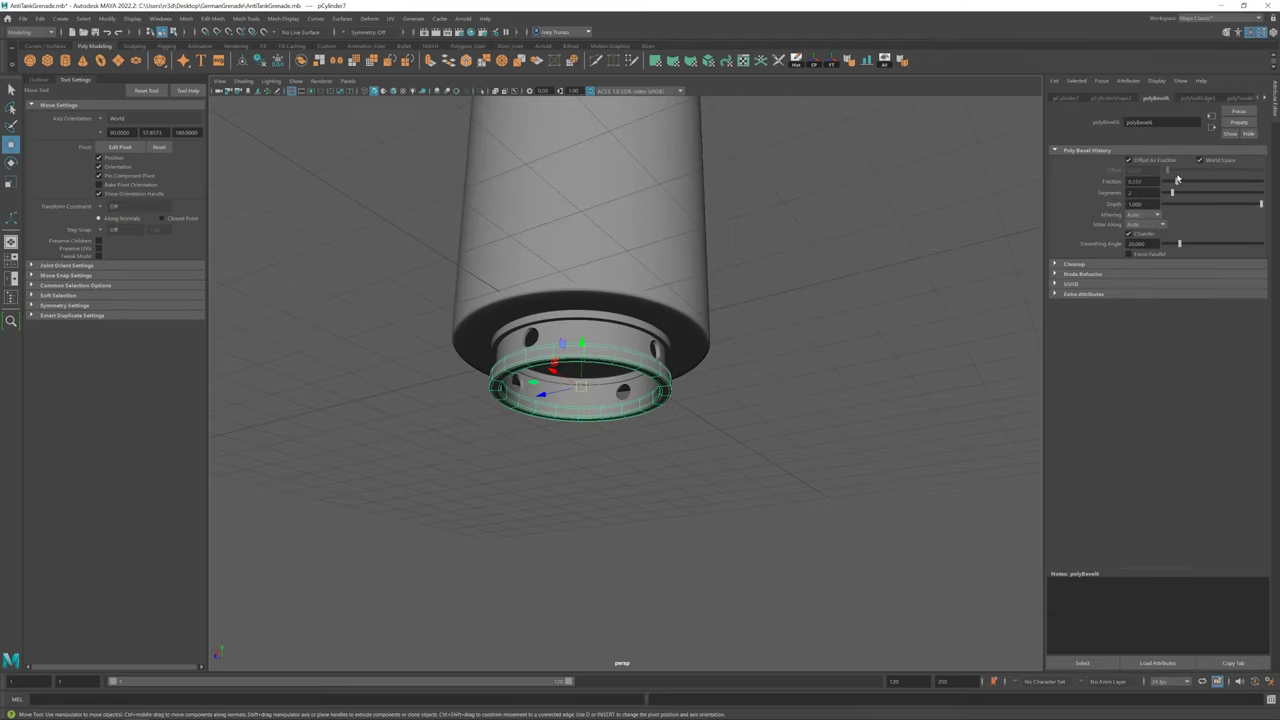
click(650, 470)
Inspect the lower ring at the body's base, then clear the selection and view the whole model
scroll(650, 400, down, 3)
alt+drag(650, 400, 660, 380)
scroll(652, 331, down, 2)
scroll(647, 356, up, 5)
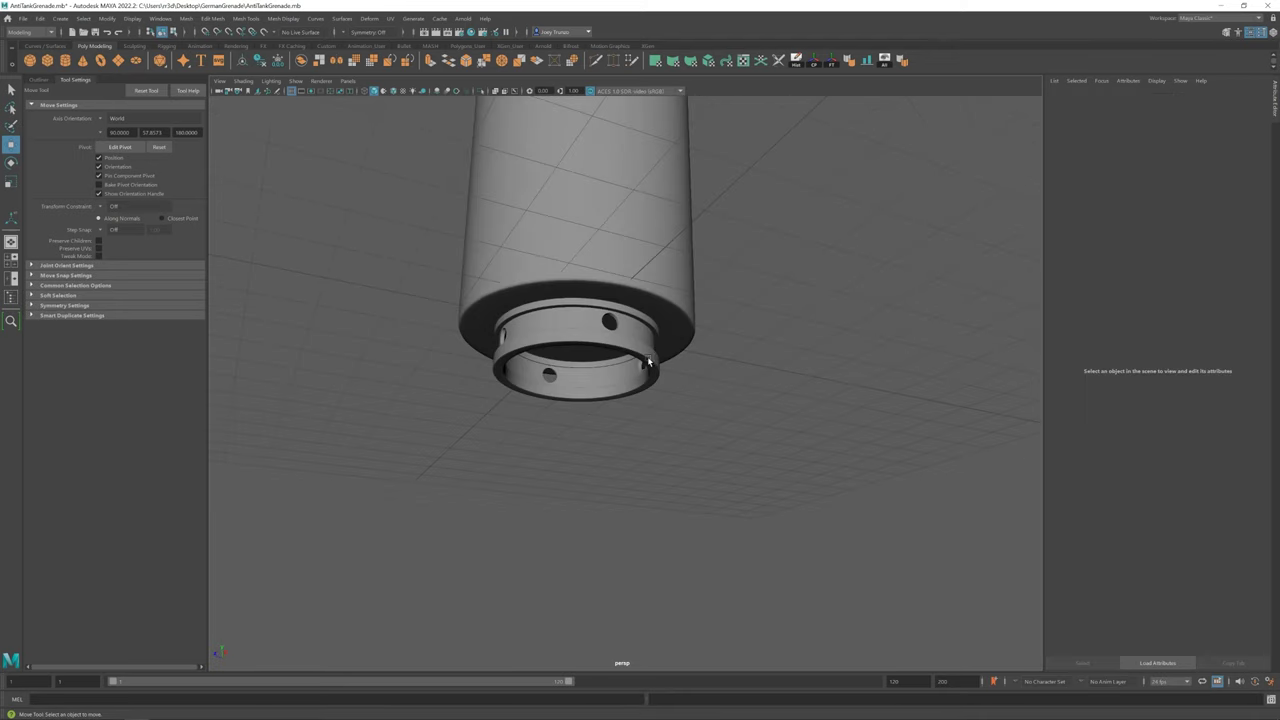
click(647, 358)
key(r)
mouse_move(578, 337)
alt+mouse_down()
mouse_move(600, 300)
mouse_move(620, 330)
alt+mouse_up()
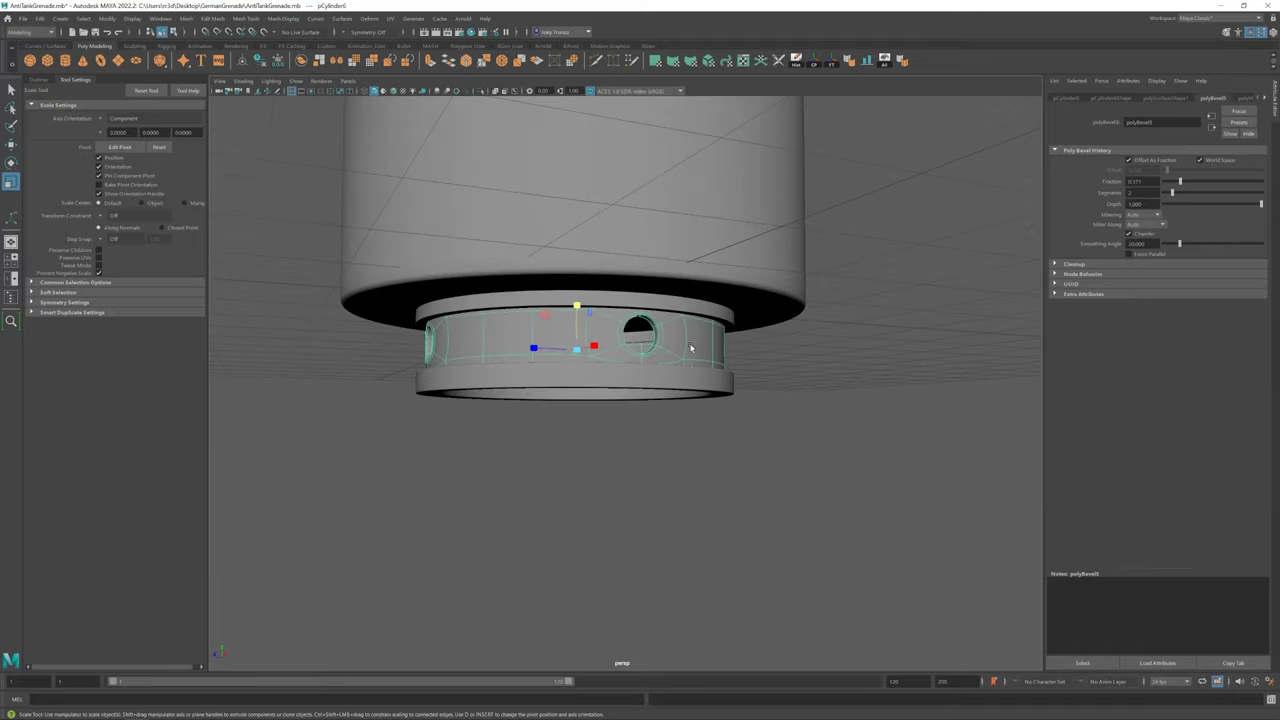
key(w)
click(700, 480)
scroll(648, 378, down, 4)
mouse_move(648, 378)
alt+right_down()
mouse_move(532, 430)
mouse_move(718, 457)
alt+right_up()
Isolate the main body pCylinder1 and orbit to face its bottom cap
click(718, 457)
key(ctrl+1)
alt+drag(718, 457, 526, 229)
alt+right_drag(526, 229, 826, 460)
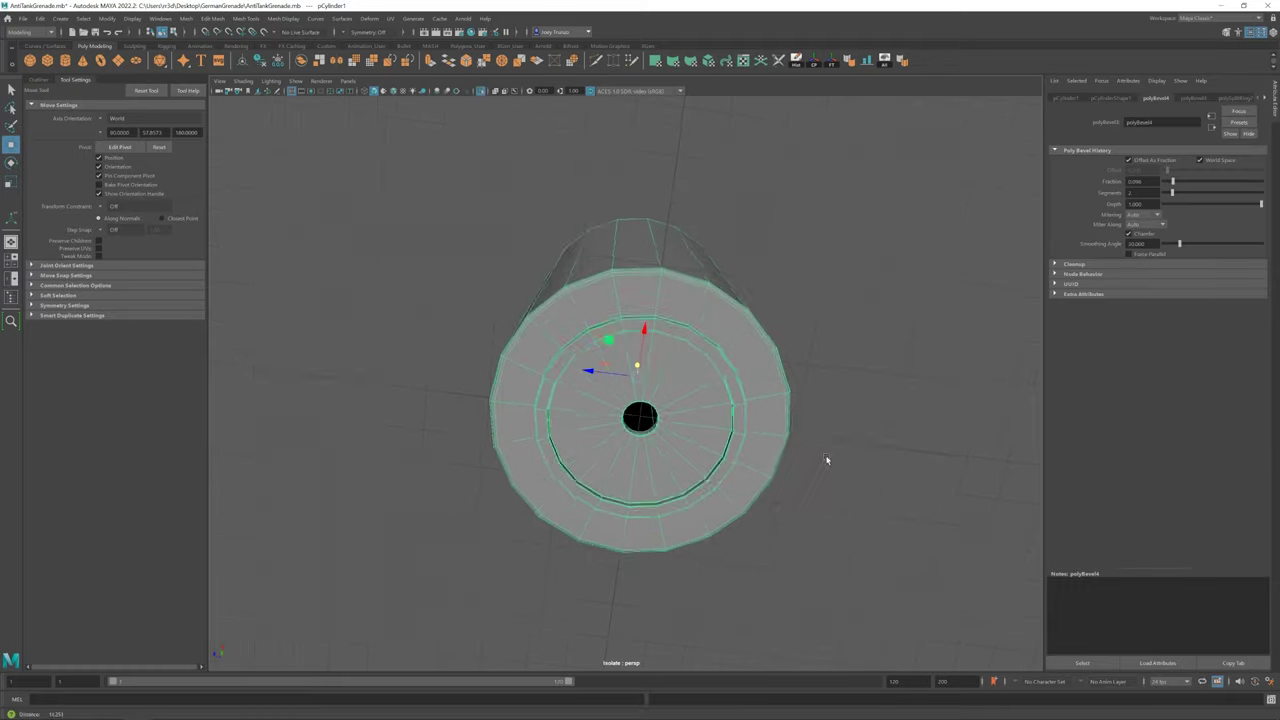
scroll(826, 460, up, 5)
scroll(646, 294, up, 5)
click(590, 415)
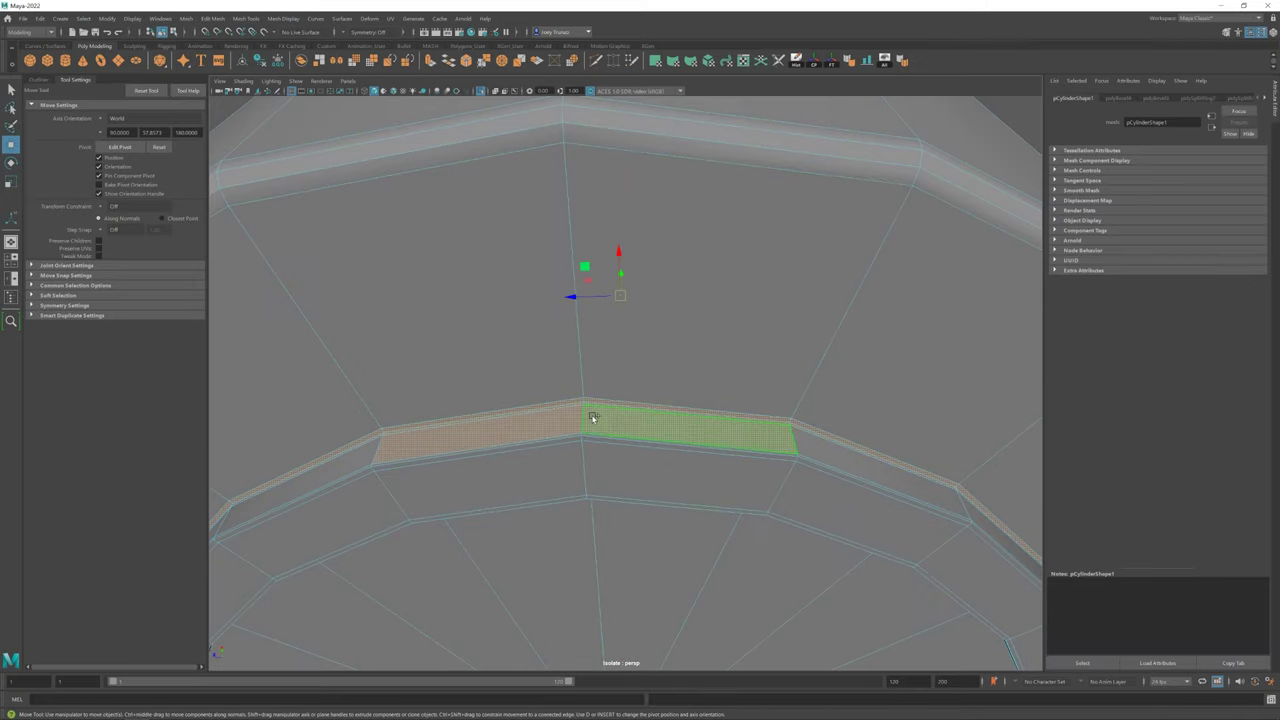
key(ctrl+z)
Select the bottom rim and inner wall face loops and scale them slightly
double_click(547, 429)
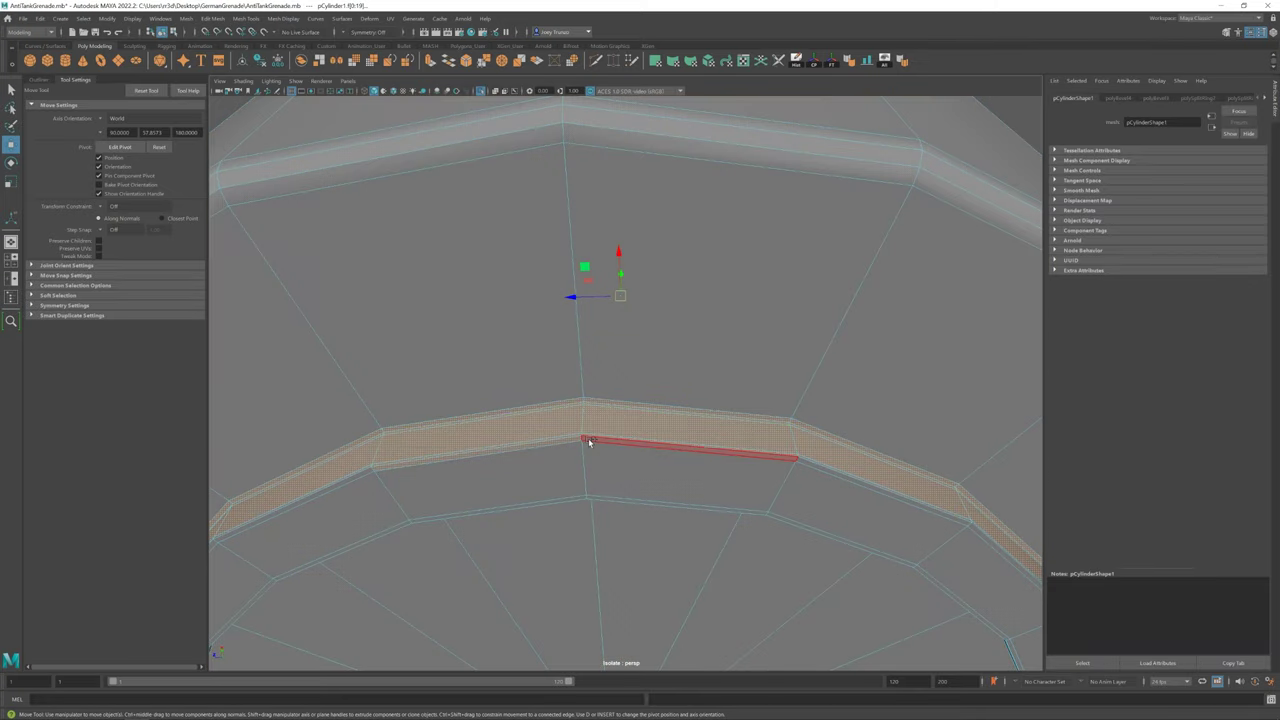
scroll(589, 442, up, 3)
scroll(645, 423, up, 3)
shift+double_click(592, 226)
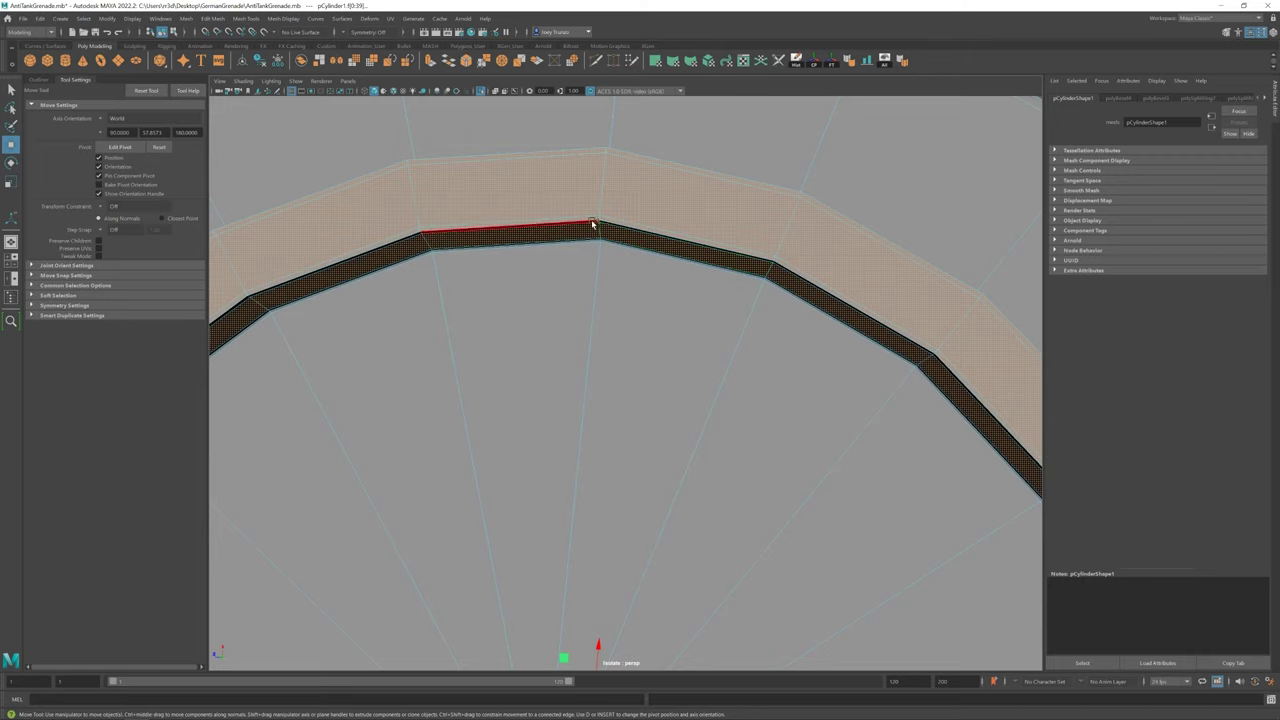
scroll(729, 318, up, 2)
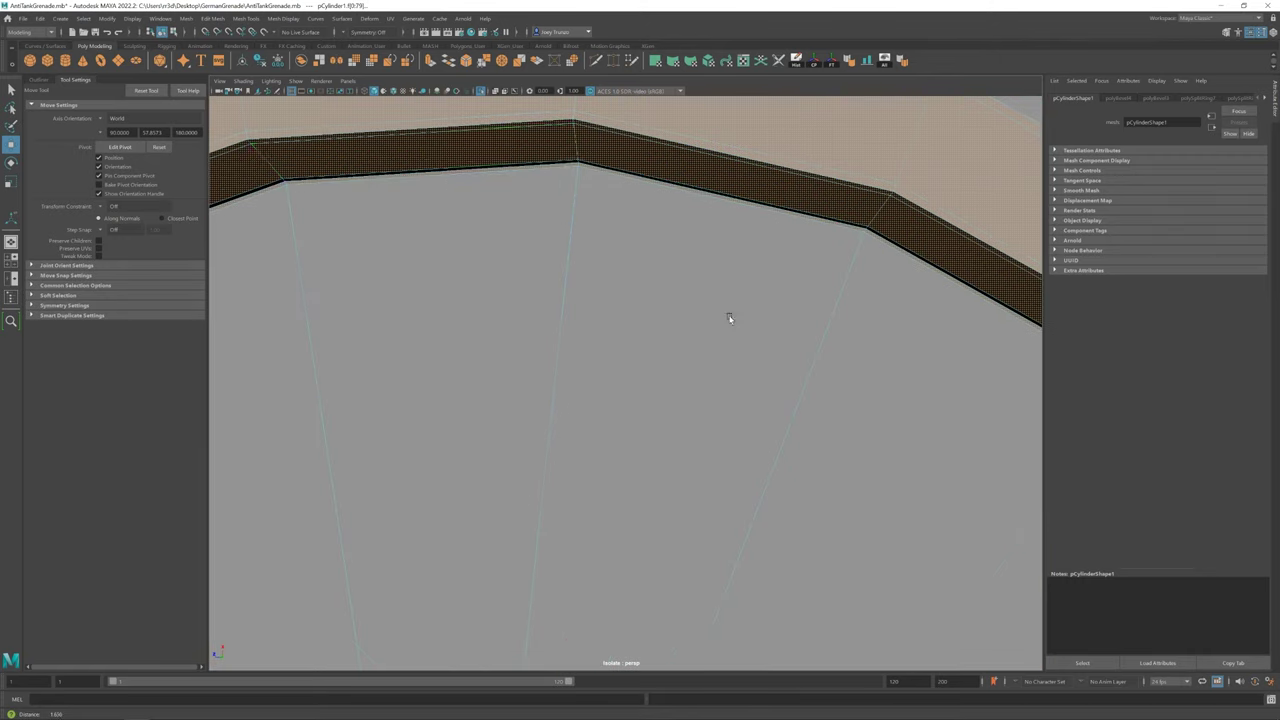
scroll(588, 165, down, 5)
scroll(682, 458, down, 1)
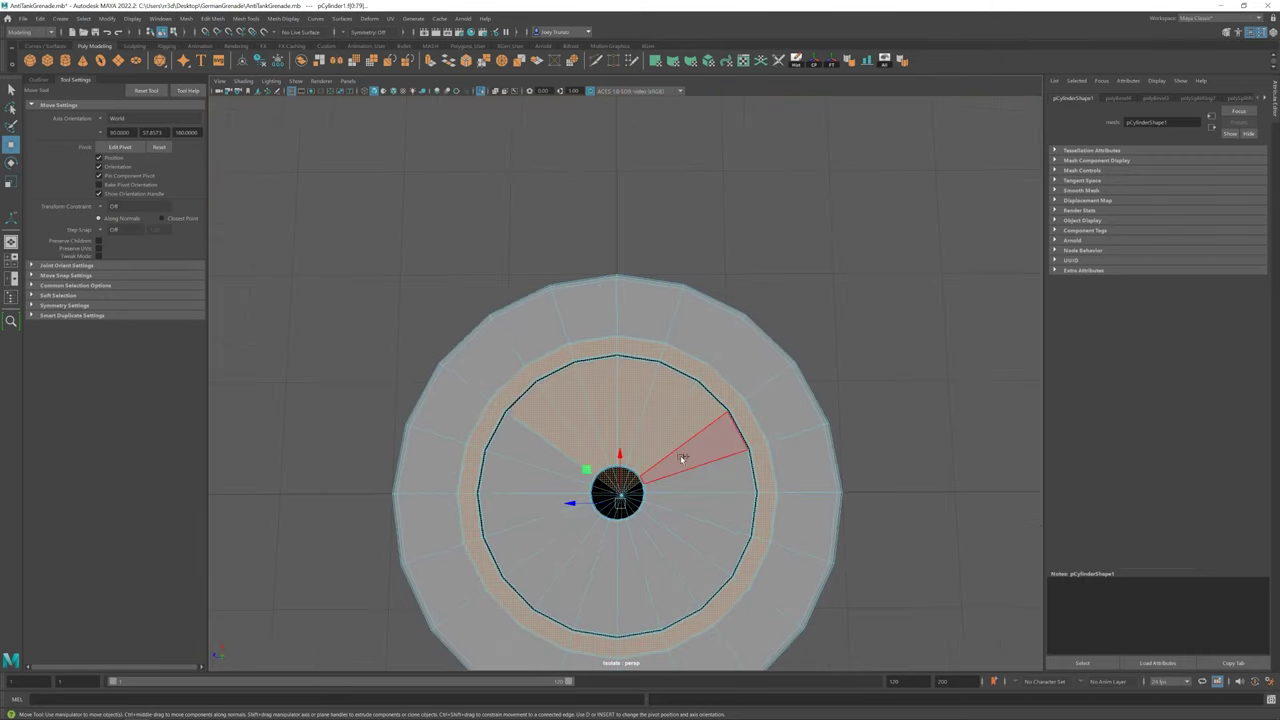
alt+drag(509, 471, 649, 306)
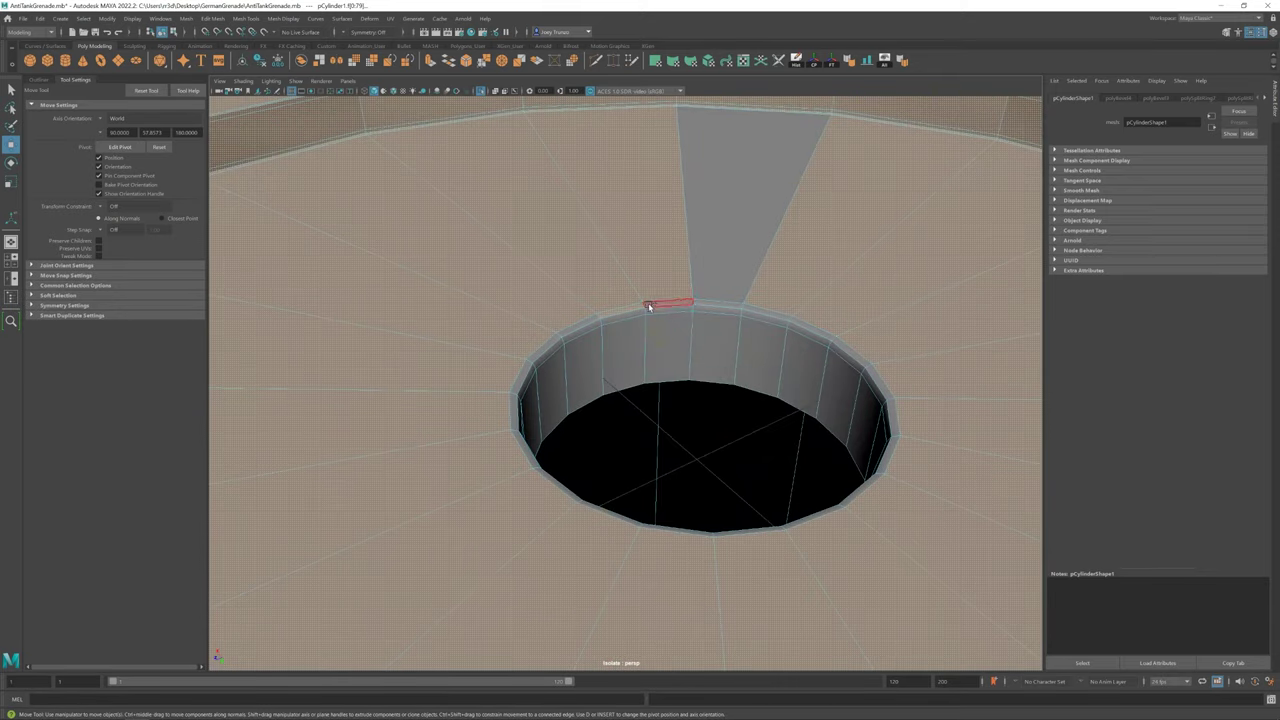
scroll(808, 543, down, 5)
mouse_move(808, 543)
alt+mouse_down()
mouse_move(737, 443)
mouse_move(391, 397)
mouse_move(641, 371)
mouse_move(630, 340)
mouse_move(655, 348)
mouse_move(607, 393)
alt+mouse_up()
scroll(641, 371, up, 5)
key(r)
scroll(655, 348, down, 5)
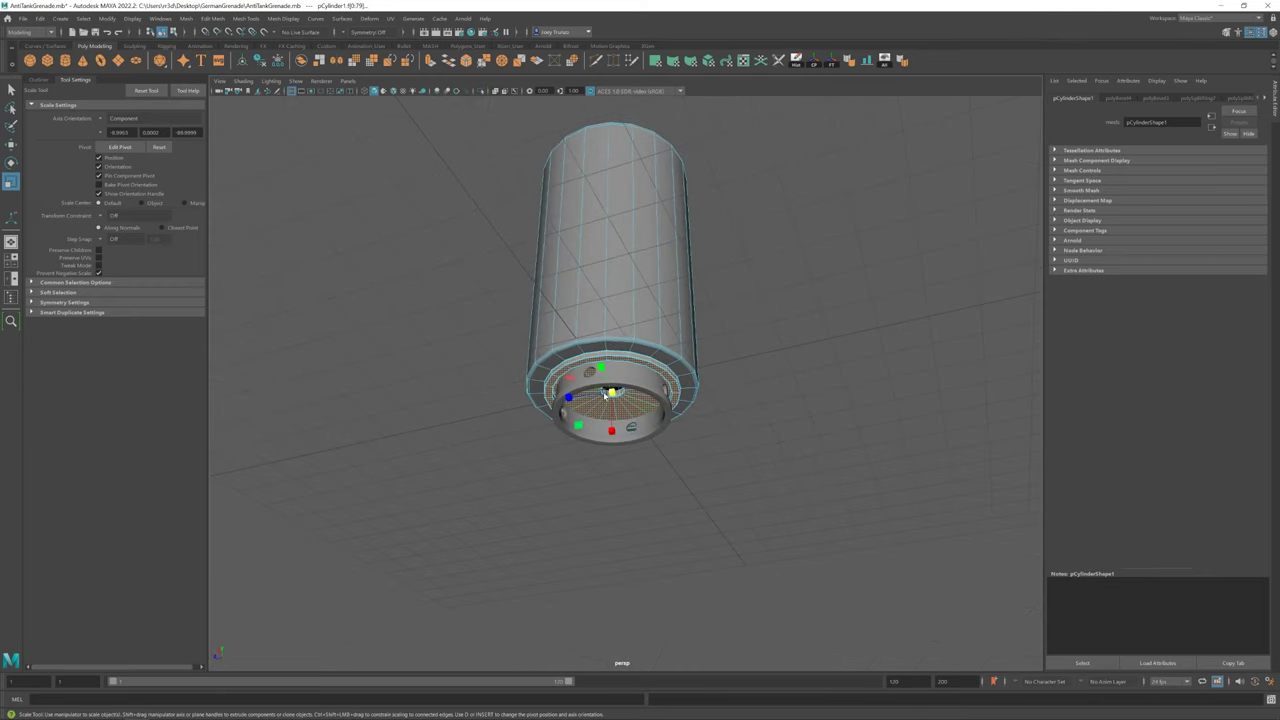
key(ctrl+g)
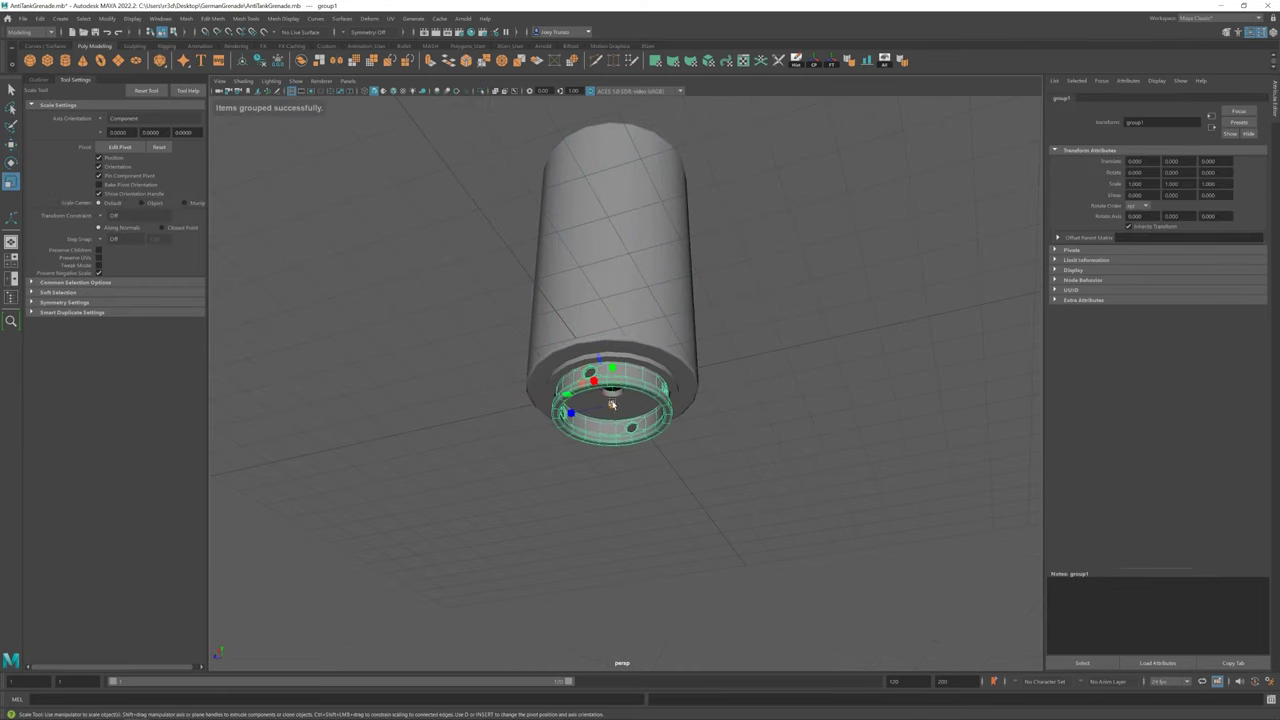
alt+drag(622, 405, 726, 380)
click(714, 383)
key(ctrl+z)
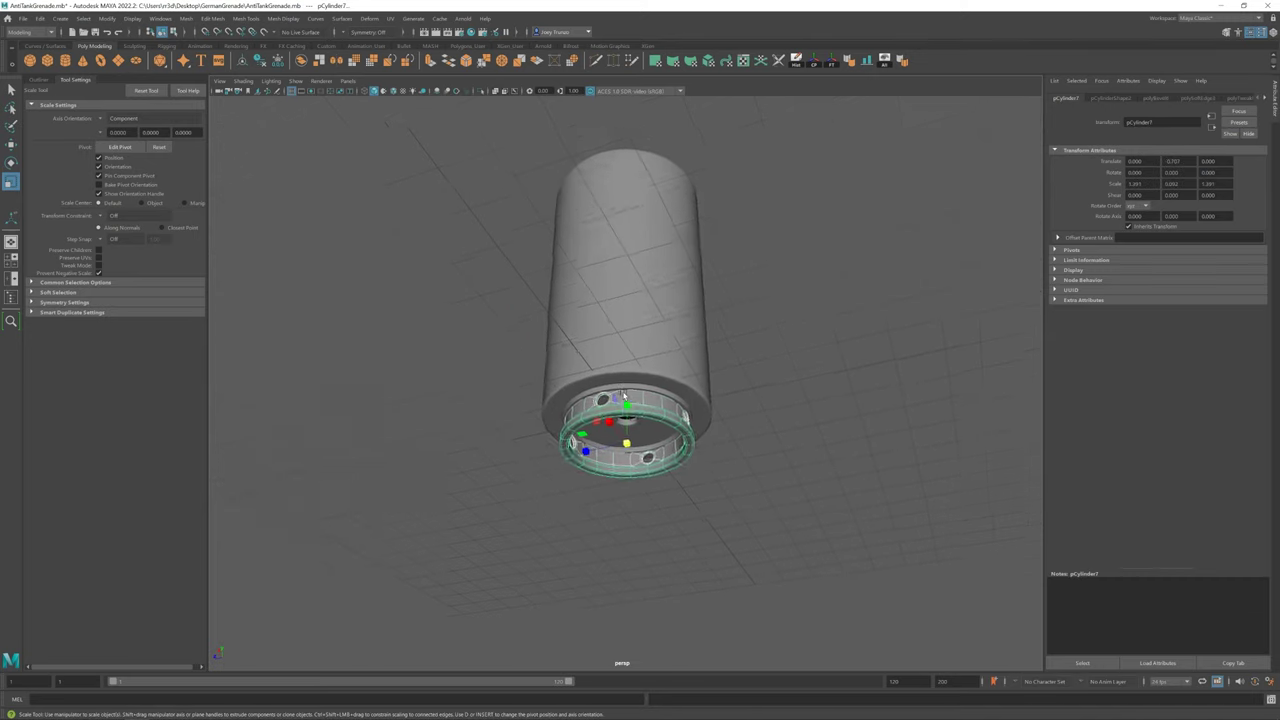
scroll(691, 435, up, 3)
click(691, 435)
click(630, 470)
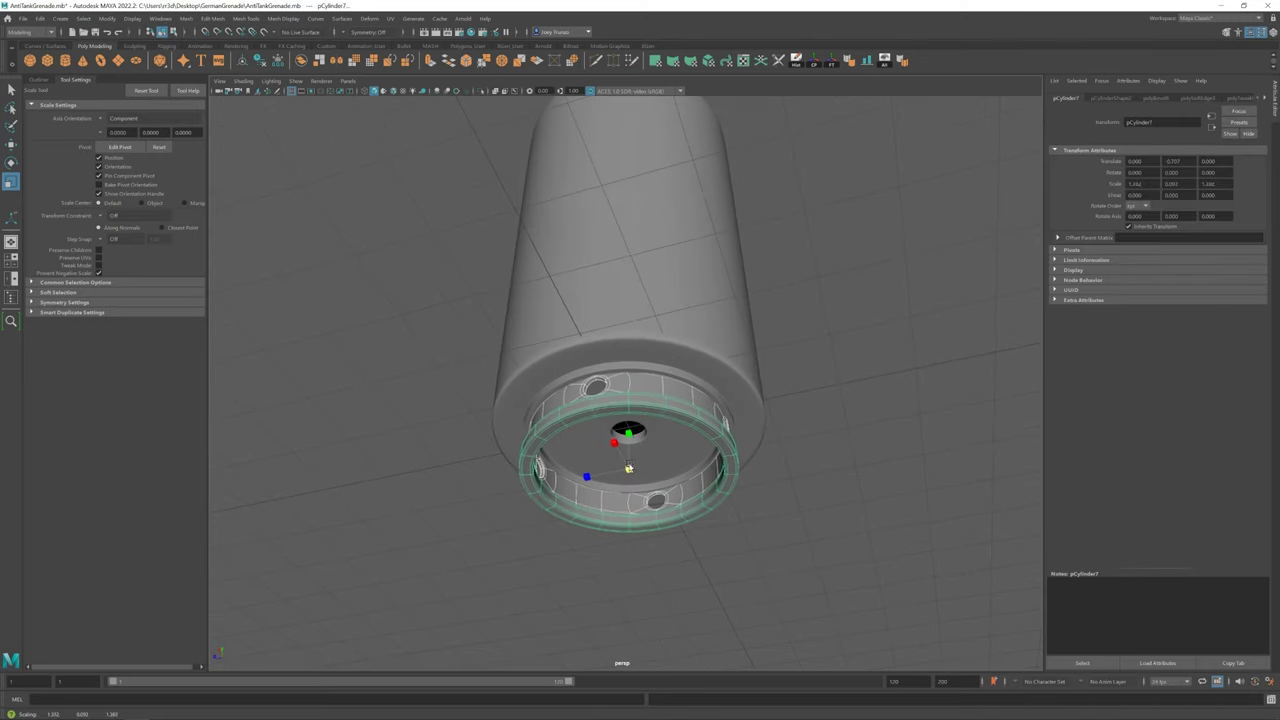
key(w)
mouse_move(693, 408)
alt+mouse_down()
mouse_move(587, 355)
mouse_move(563, 360)
alt+mouse_up()
click(587, 355)
scroll(587, 355, down, 5)
scroll(786, 443, up, 5)
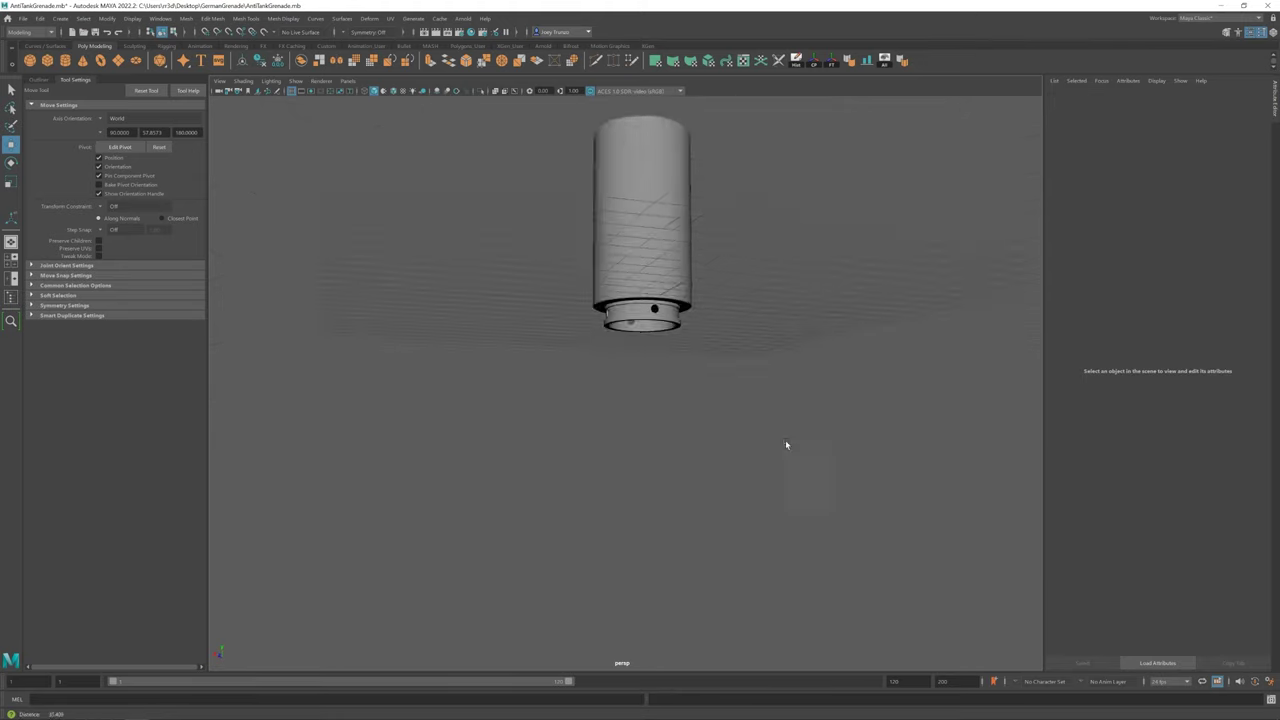
scroll(633, 371, up, 3)
click(645, 383)
scroll(562, 342, up, 2)
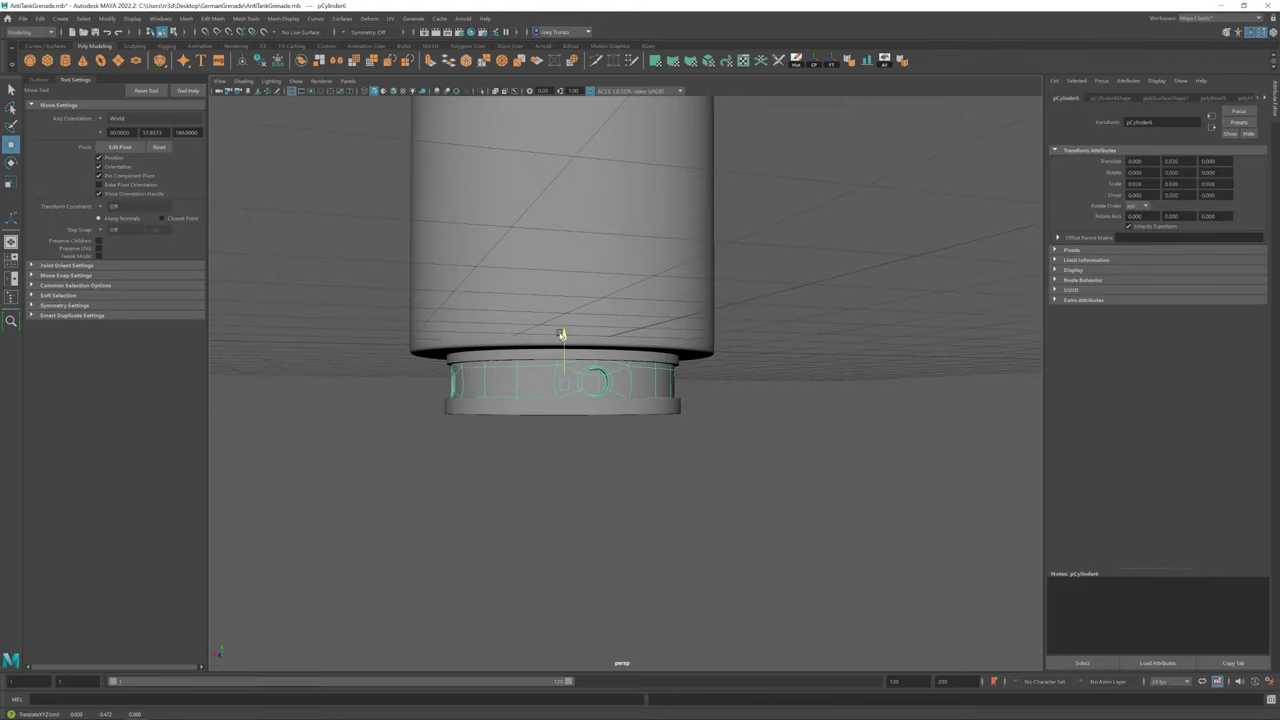
alt+drag(562, 335, 560, 350)
click(474, 363)
scroll(474, 363, down, 5)
scroll(431, 354, down, 2)
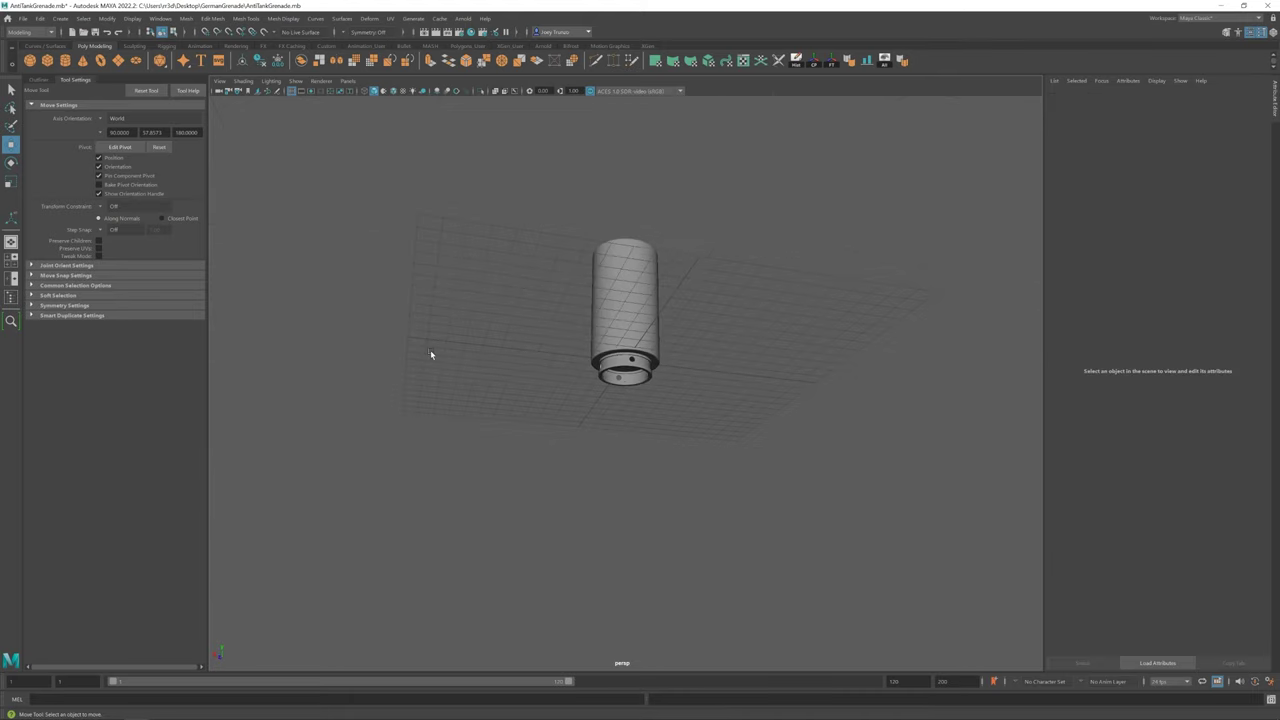
scroll(483, 371, up, 3)
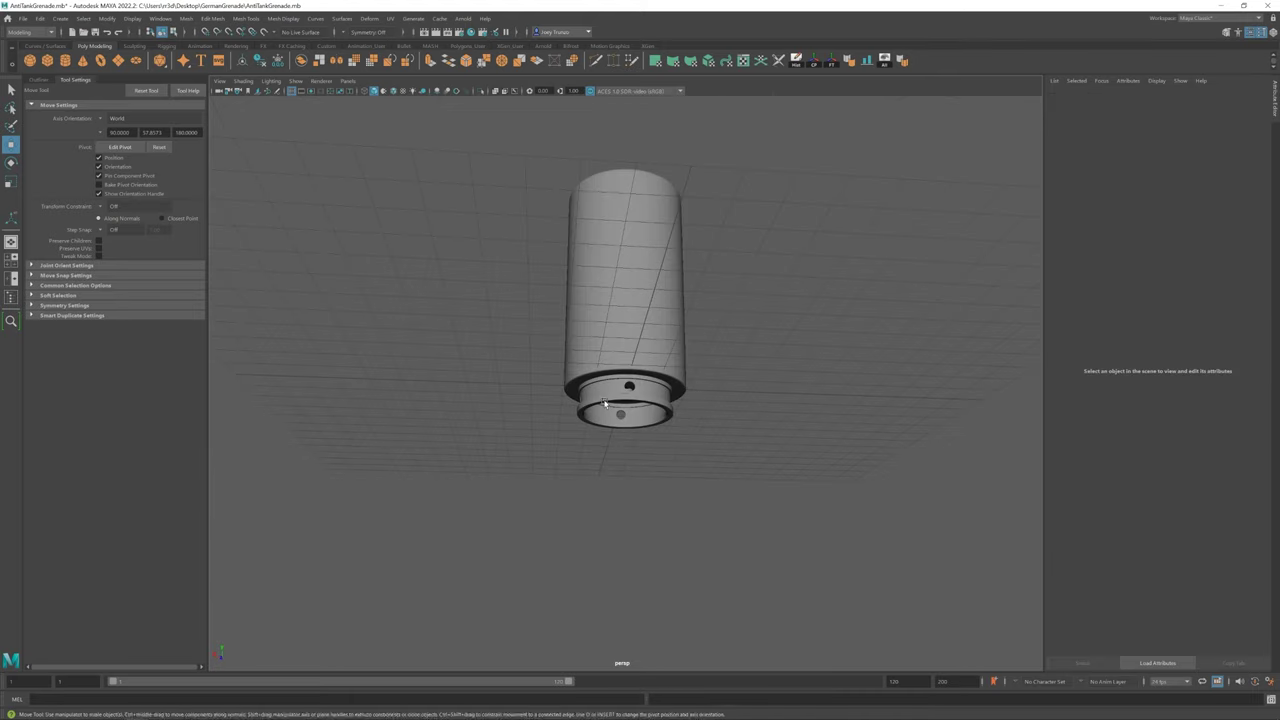
click(623, 368)
ctrl+click(623, 366)
mouse_move(623, 366)
alt+mouse_down()
mouse_move(654, 334)
mouse_move(655, 360)
alt+mouse_up()
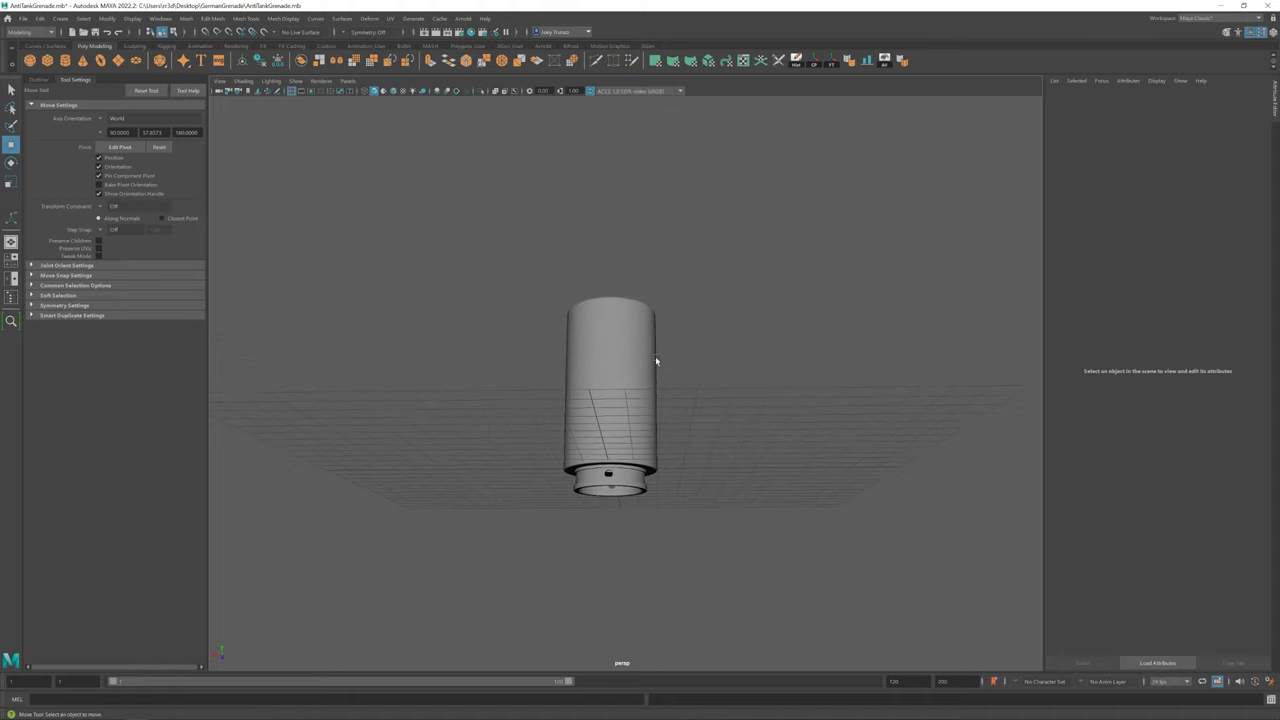
Move pCube1 beside the body and flatten it into a thin, tall strip
click(549, 353)
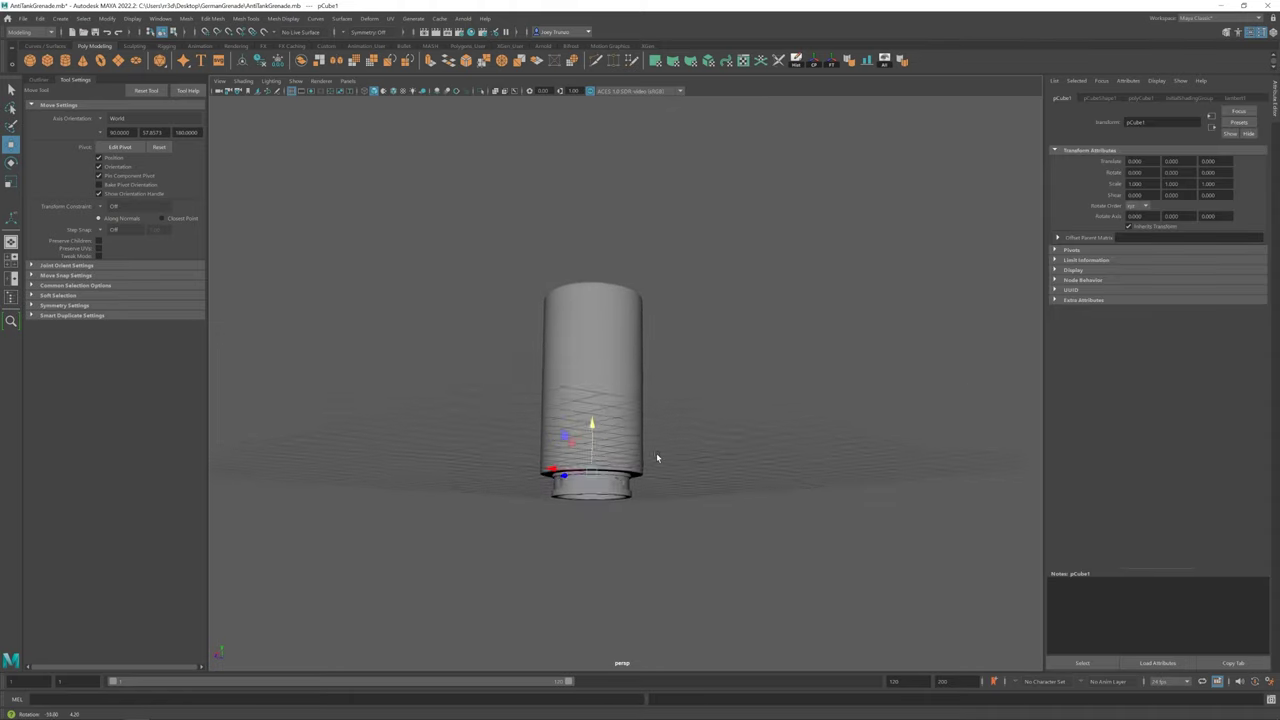
drag(671, 463, 603, 470)
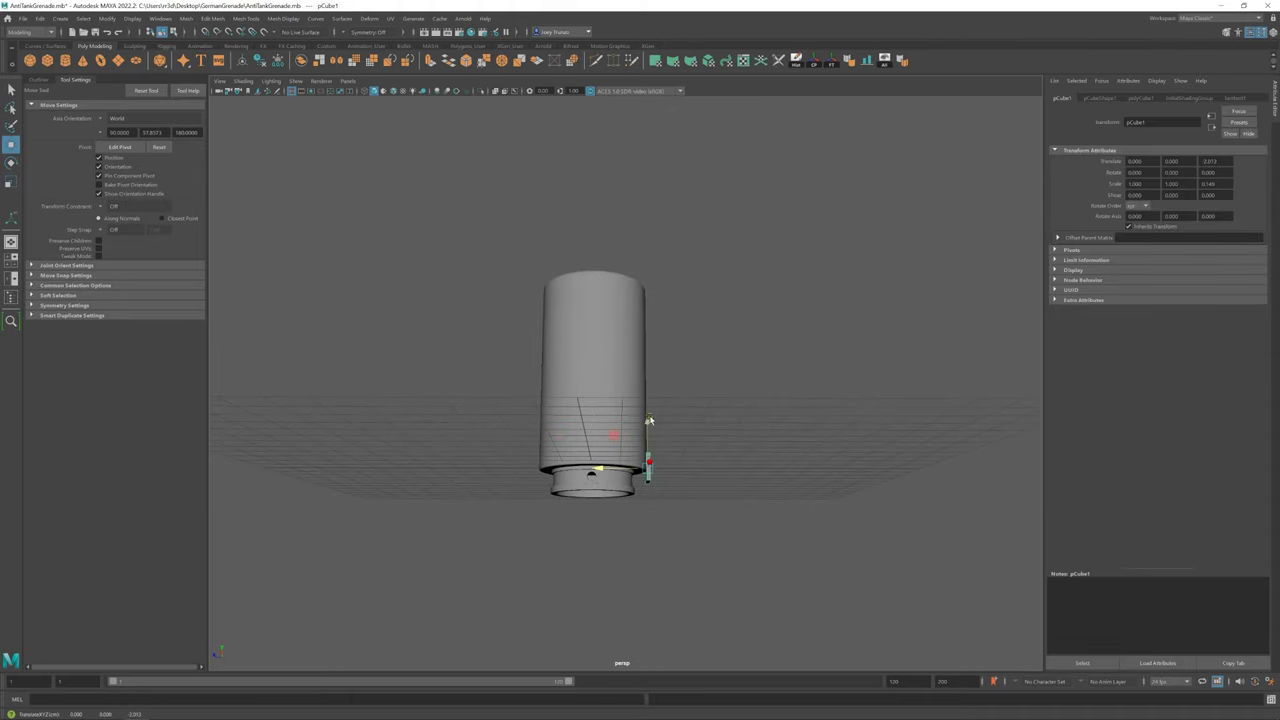
key(r)
mouse_move(648, 420)
mouse_down()
mouse_move(616, 337)
mouse_move(700, 330)
mouse_up()
key(w)
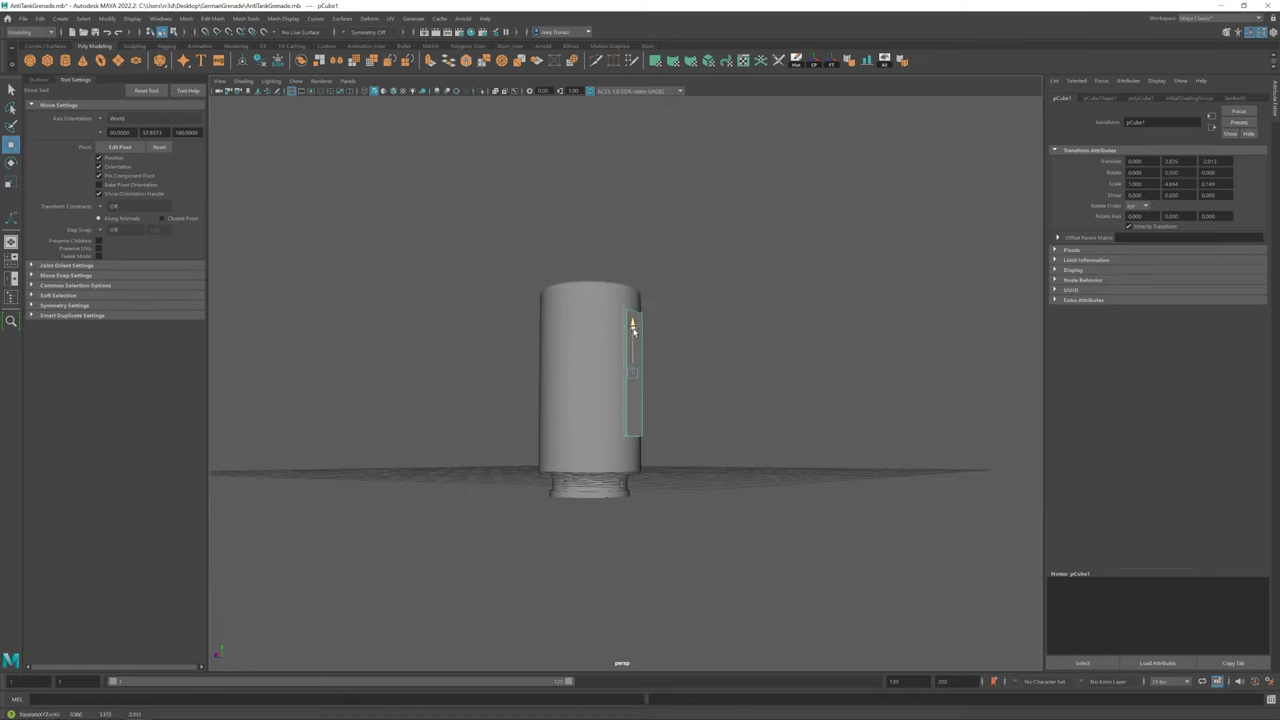
scroll(775, 435, up, 3)
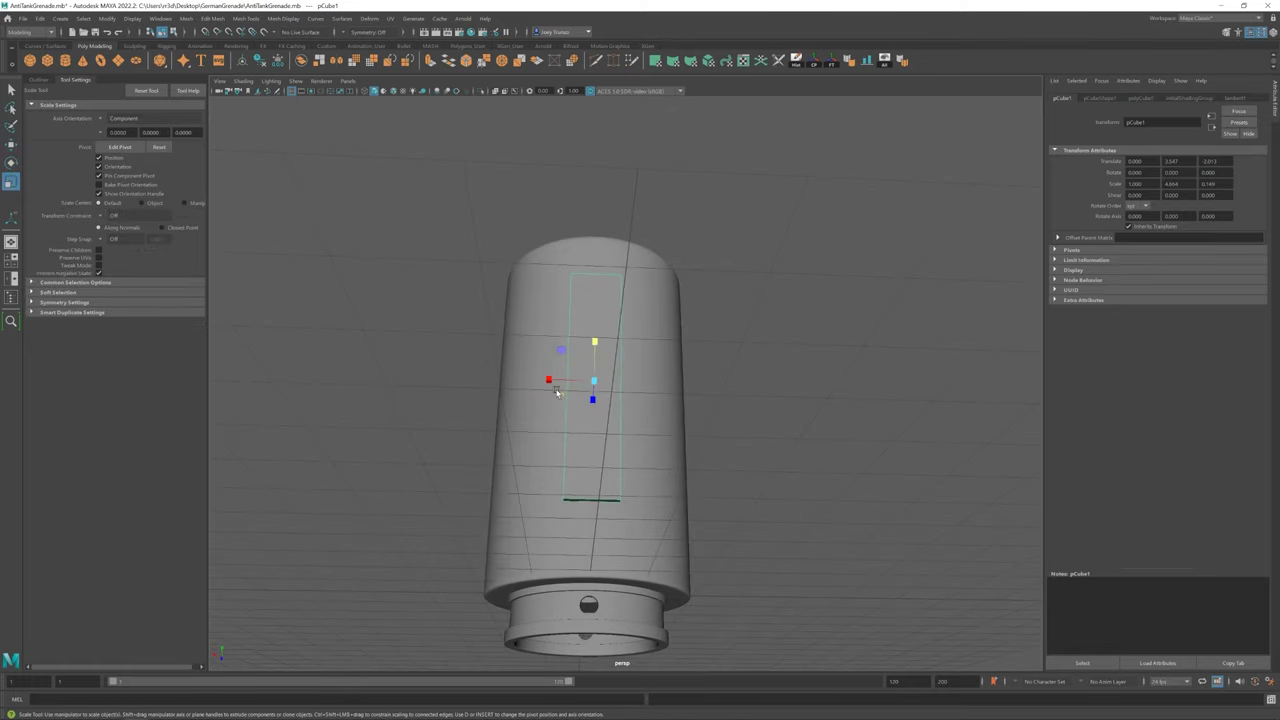
key(r)
alt+drag(643, 405, 615, 406)
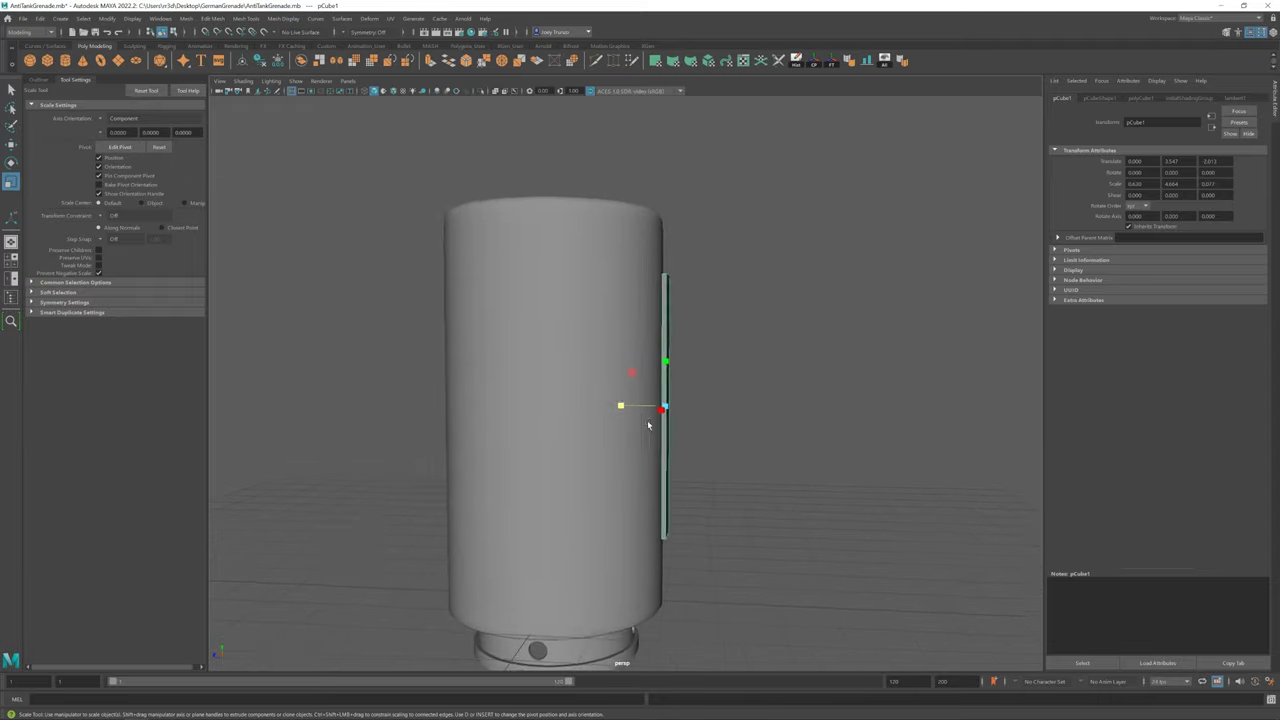
key(w)
Extrude the strip's bottom edge and resize it with a changed axis orientation
mouse_move(706, 429)
alt+mouse_down()
mouse_move(579, 433)
mouse_move(625, 446)
mouse_move(611, 374)
alt+mouse_up()
scroll(657, 400, down, 3)
scroll(614, 357, up, 3)
scroll(740, 408, up, 3)
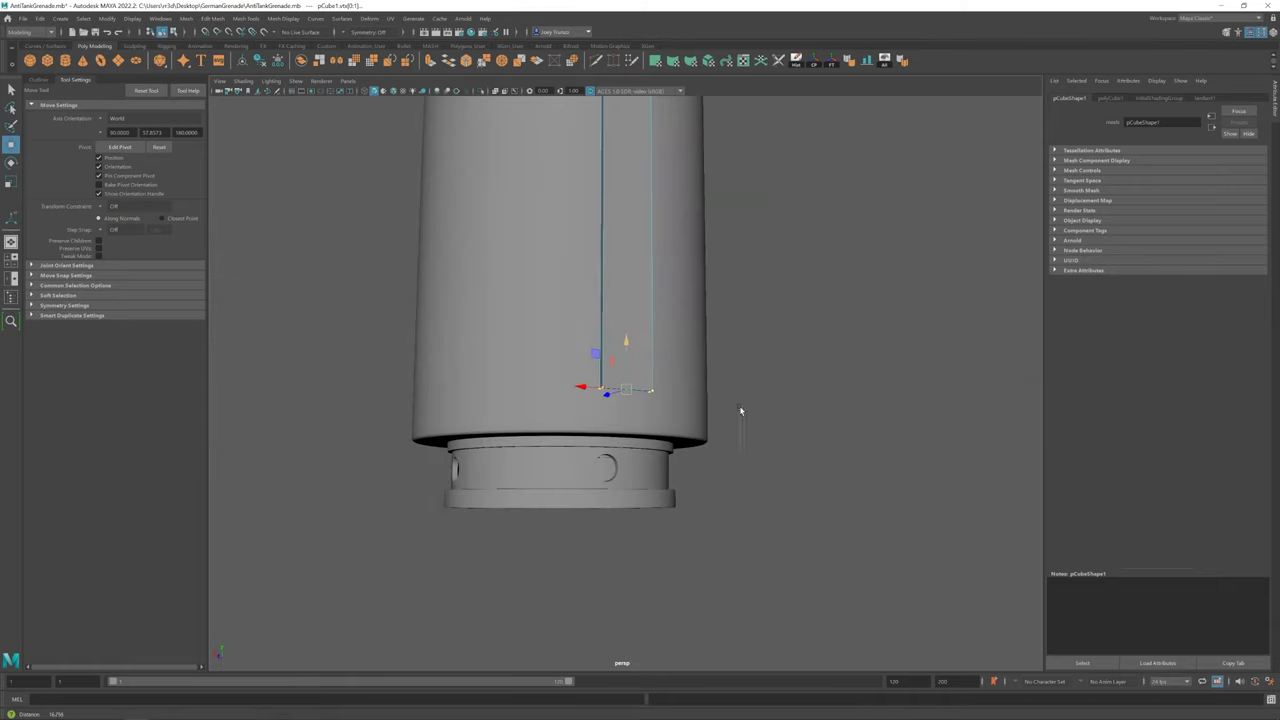
right_click(624, 343)
click(624, 371)
key(ctrl+e)
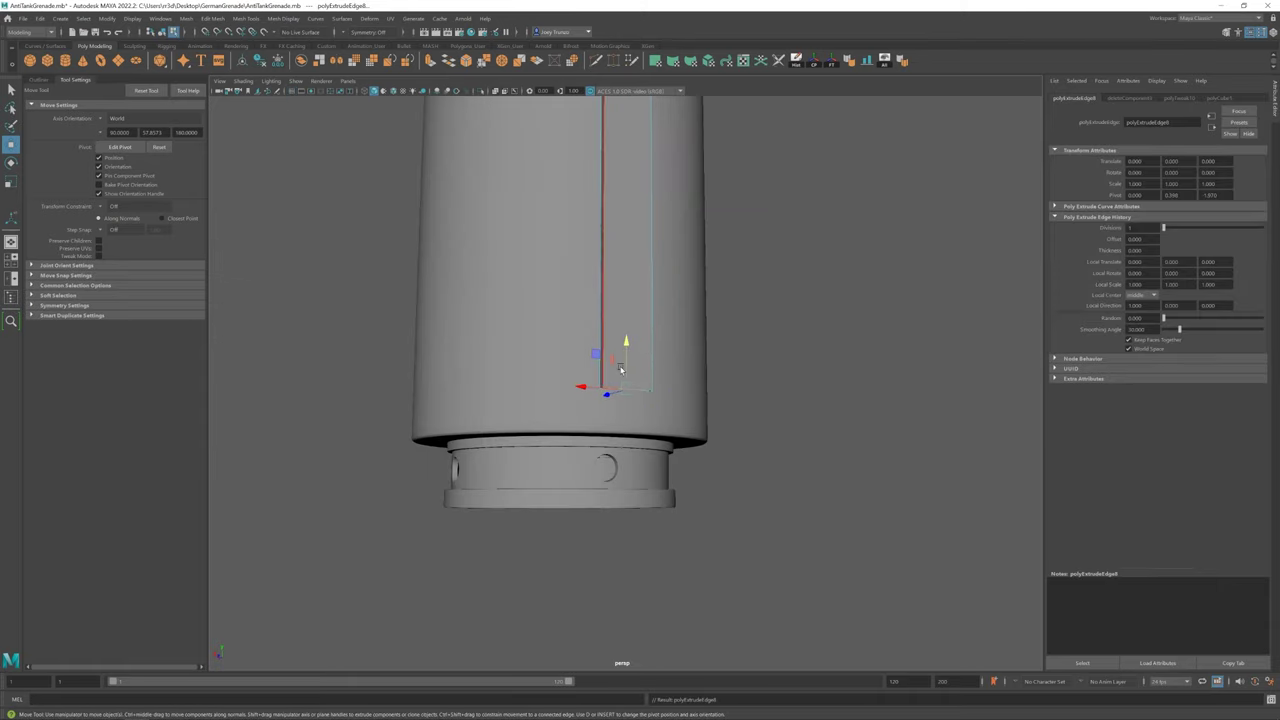
key(r)
alt+drag(672, 430, 720, 430)
key(w)
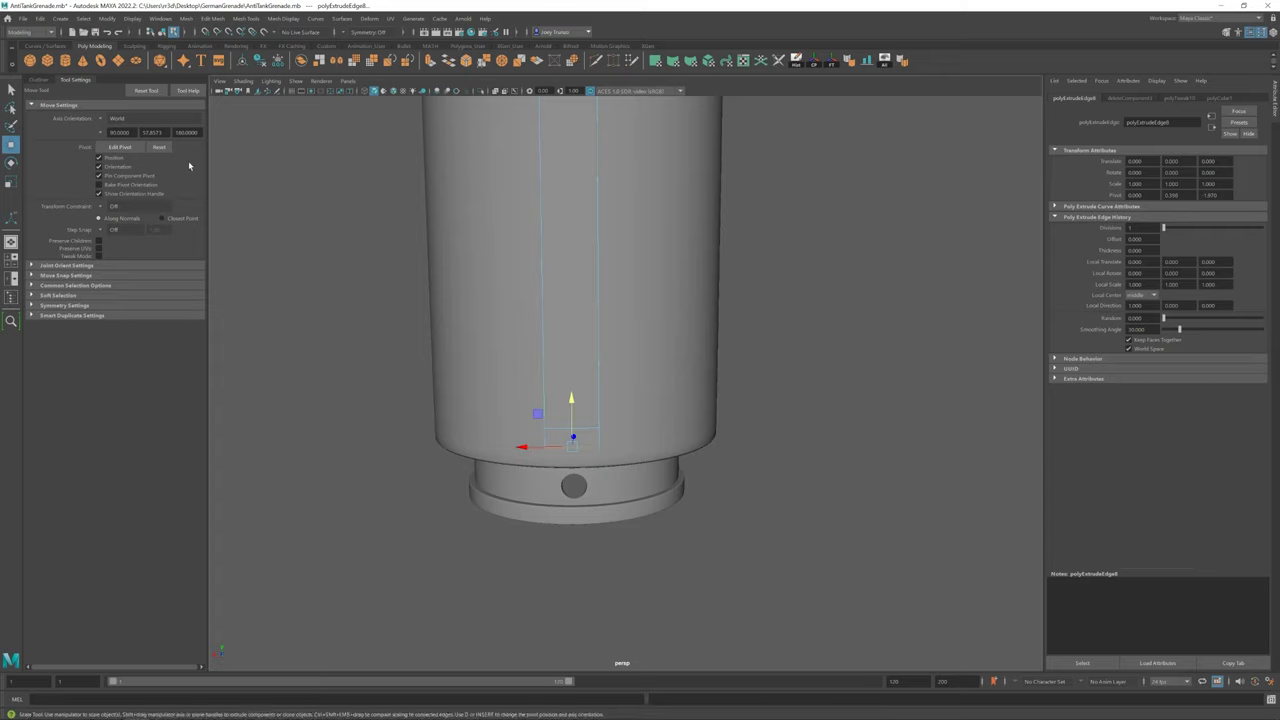
key(r)
click(120, 119)
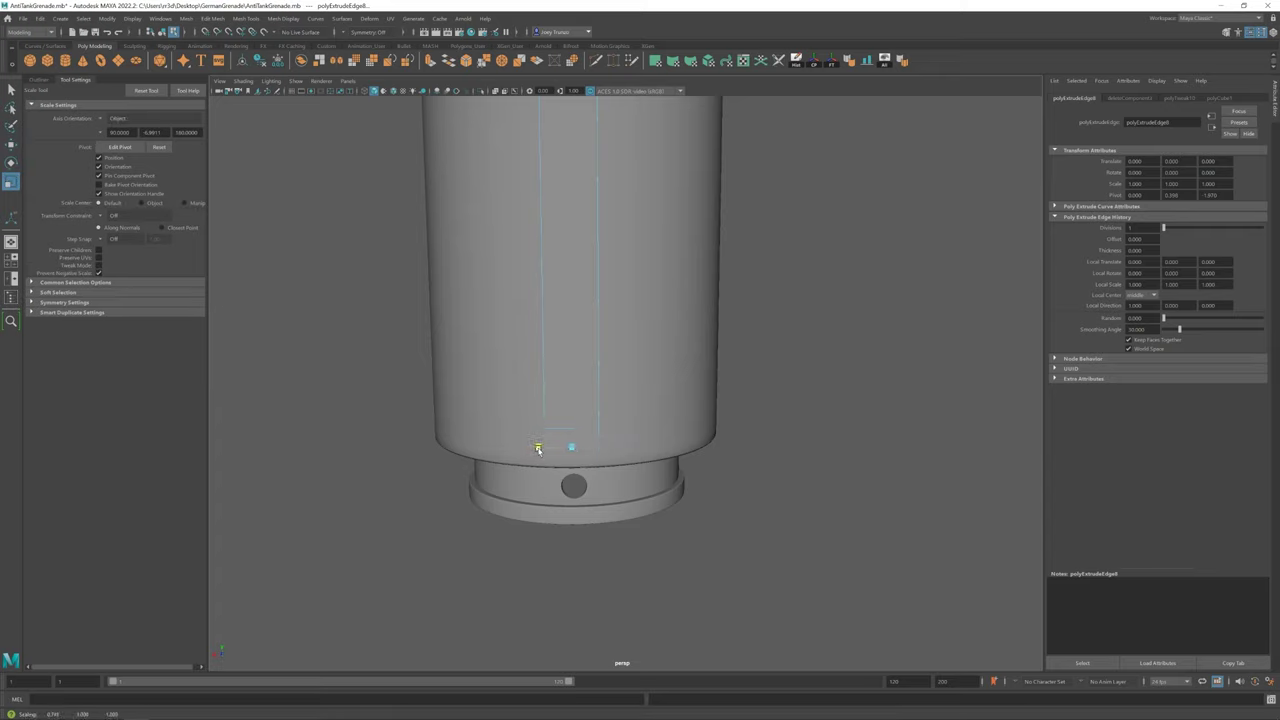
Return to object mode and reselect the thin strip beside the body
key(w)
scroll(620, 425, down, 3)
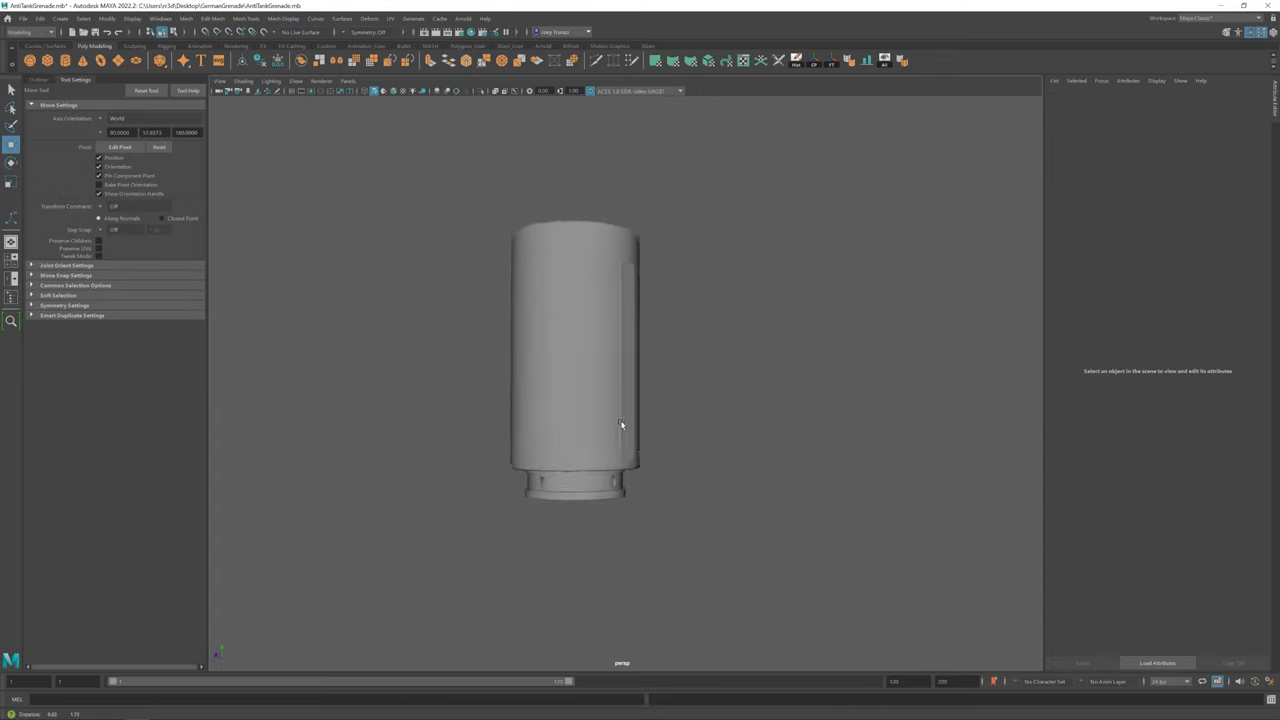
click(620, 425)
scroll(650, 410, up, 2)
scroll(686, 403, up, 3)
scroll(694, 411, up, 3)
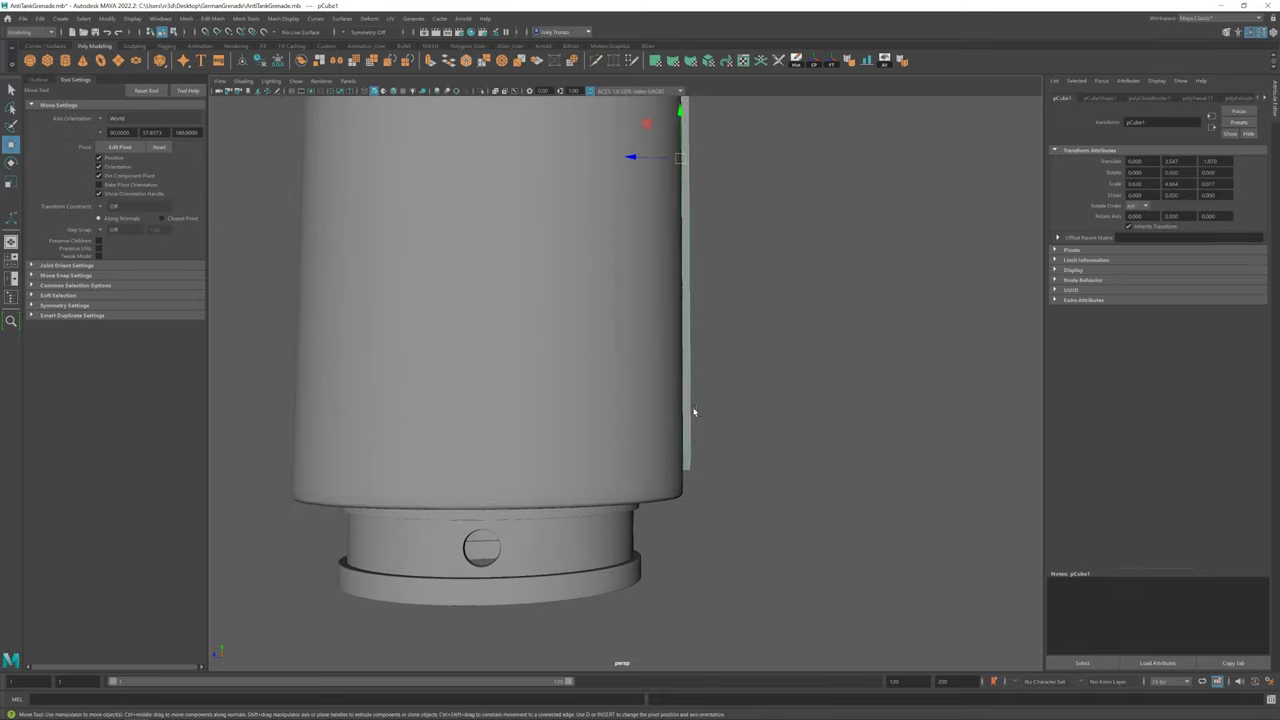
alt+drag(694, 411, 617, 424)
Select pCylinder1's bottom vertex ring and scale it in front view
click(560, 420)
alt+drag(466, 477, 732, 457)
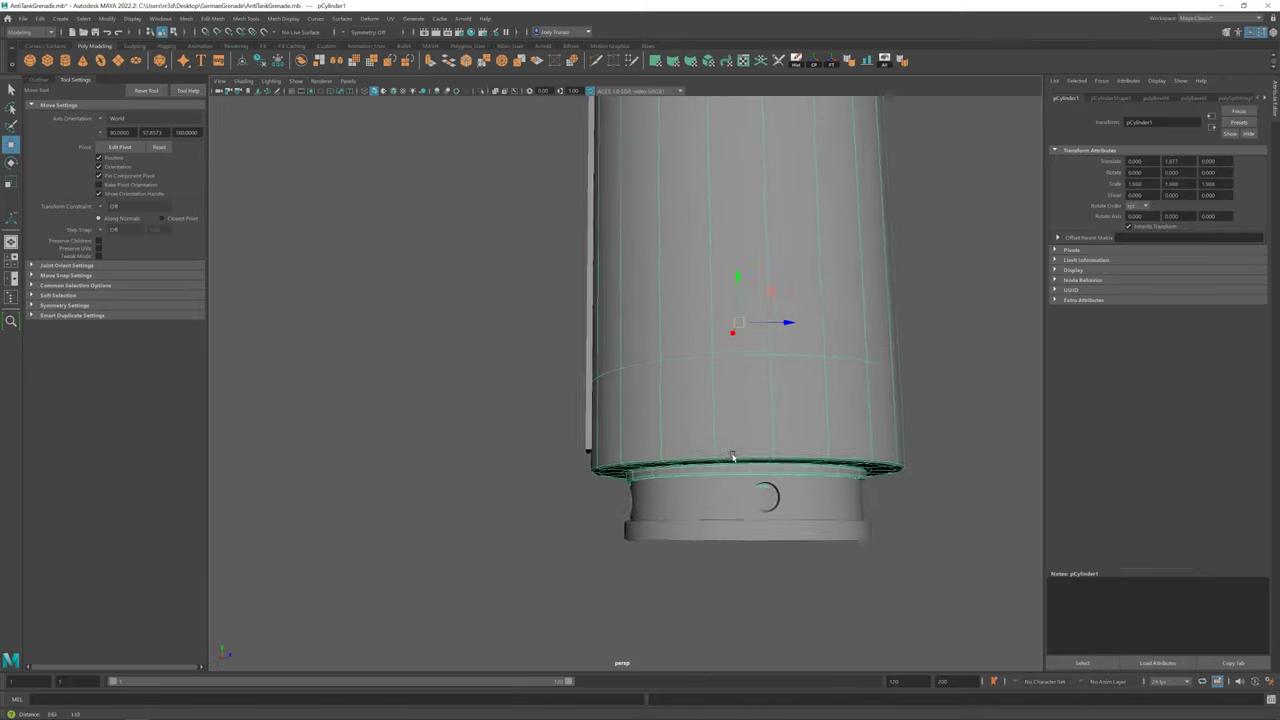
key(F9)
drag(575, 485, 946, 422)
key(space)
key(space)
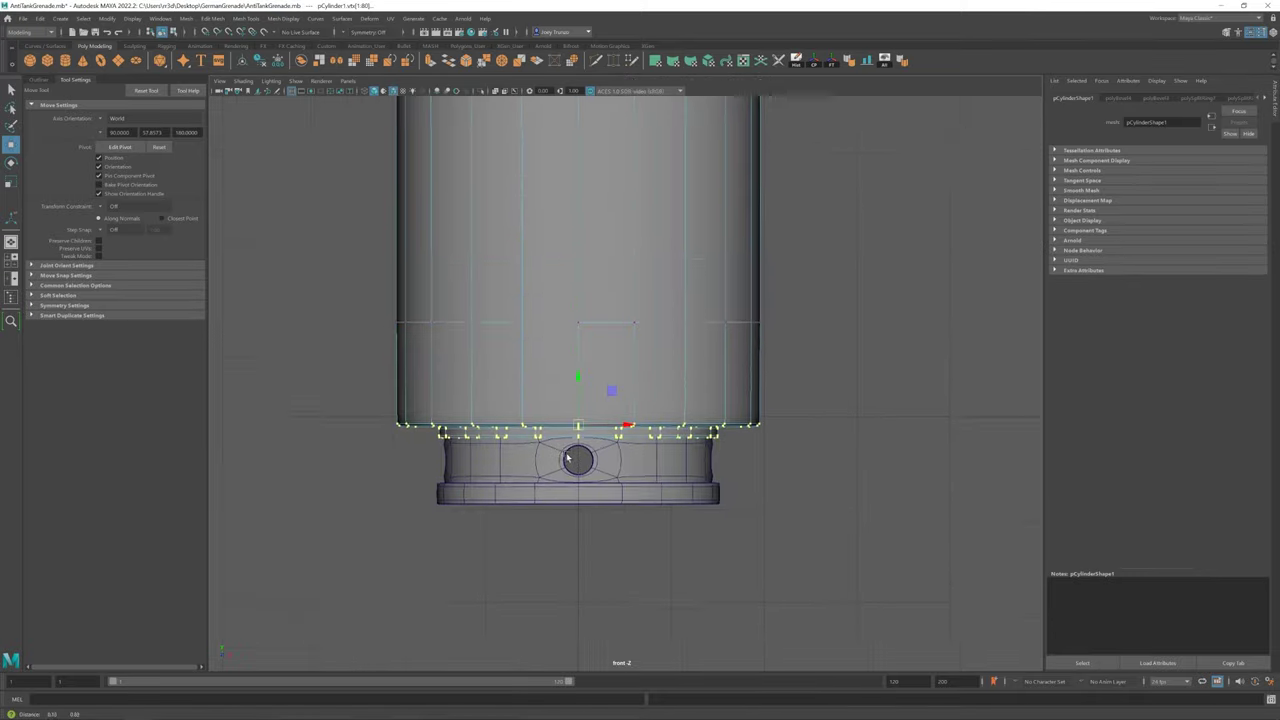
key(r)
scroll(567, 457, up, 2)
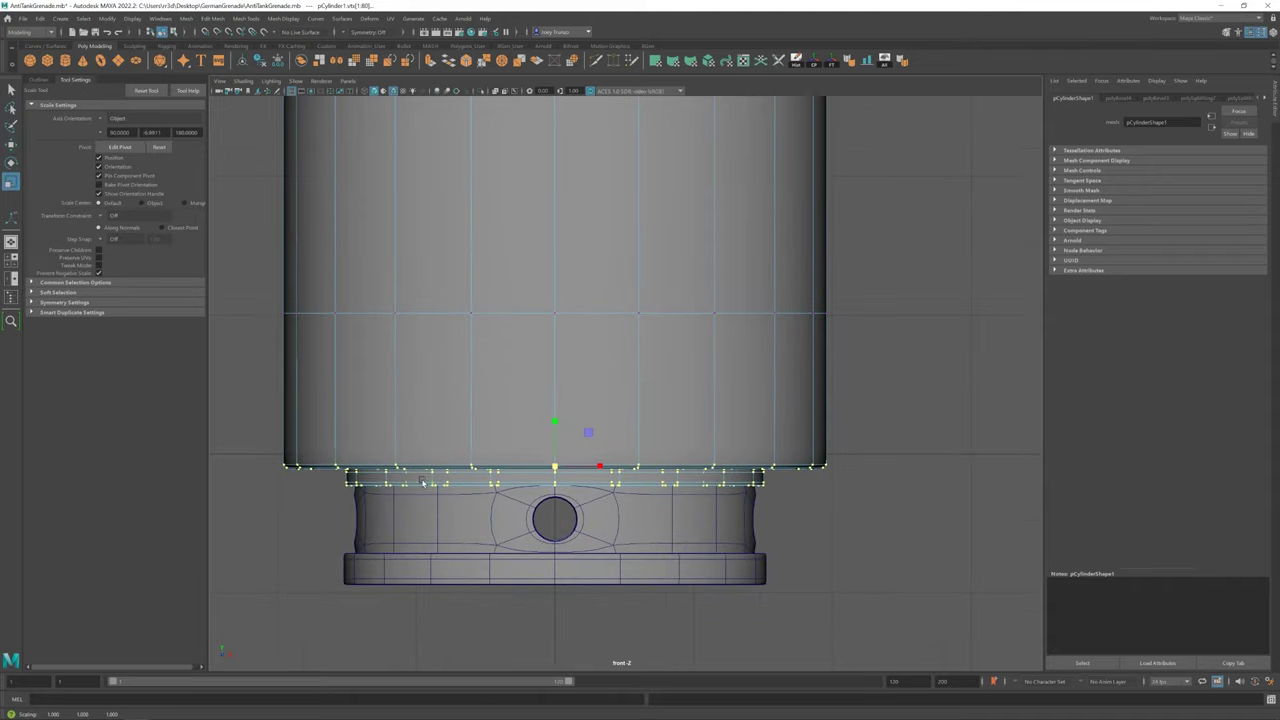
key(space)
key(space)
key(w)
Clear the vertex selection and reselect the thin strip pCube1
click(785, 436)
scroll(612, 414, down, 3)
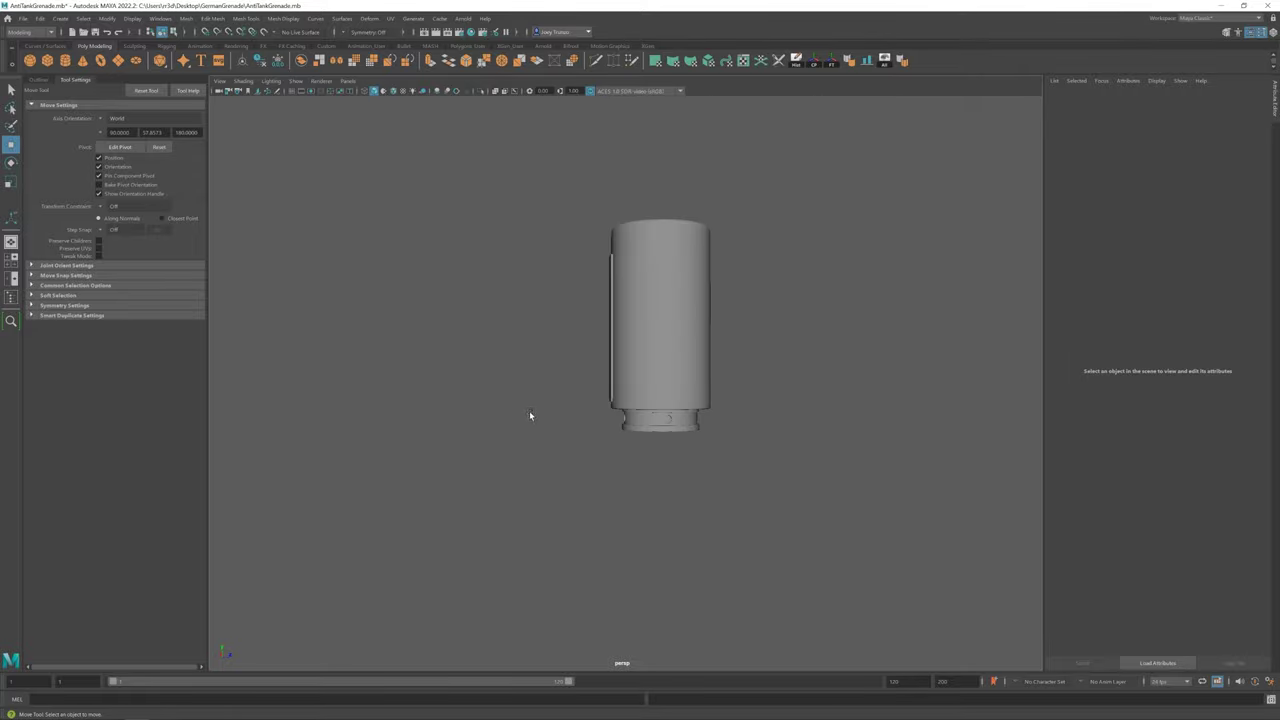
mouse_move(530, 415)
alt+mouse_down()
mouse_move(666, 414)
mouse_move(748, 514)
alt+mouse_up()
scroll(637, 402, up, 5)
click(637, 402)
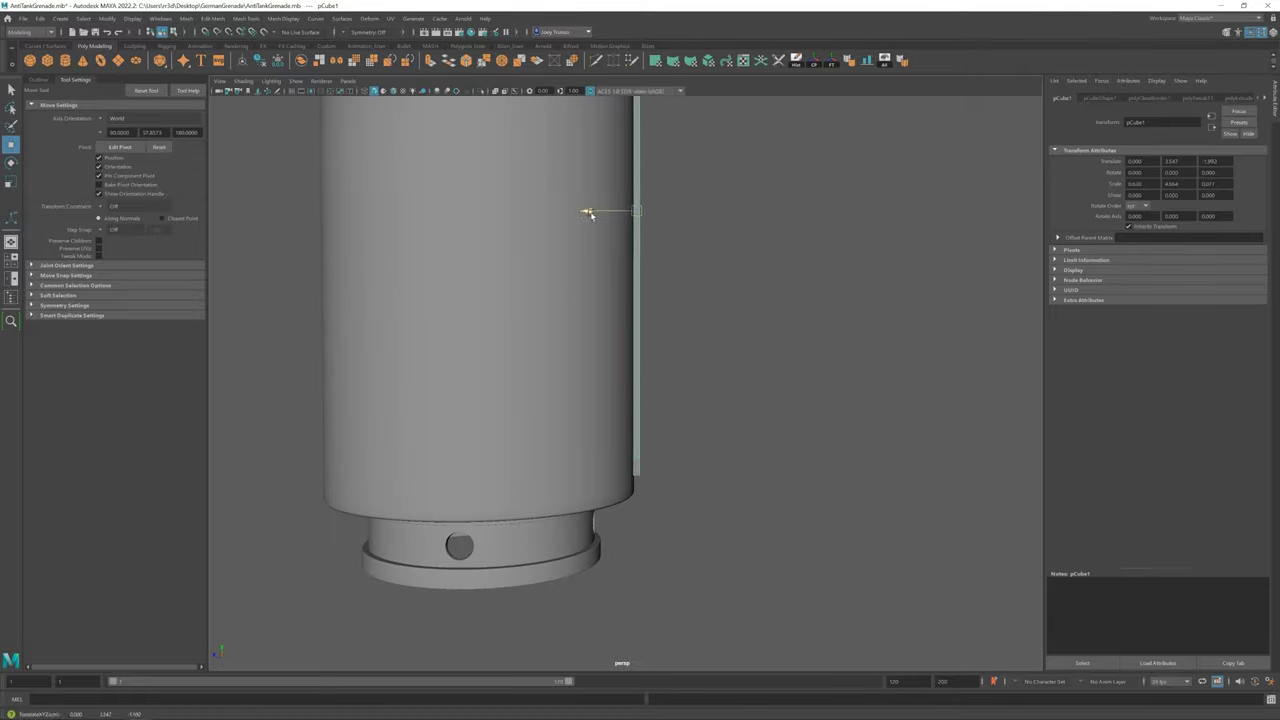
Select the top vertices of the thin strip
mouse_move(683, 259)
alt+mouse_down()
mouse_move(540, 330)
mouse_move(560, 300)
alt+mouse_up()
scroll(537, 451, down, 2)
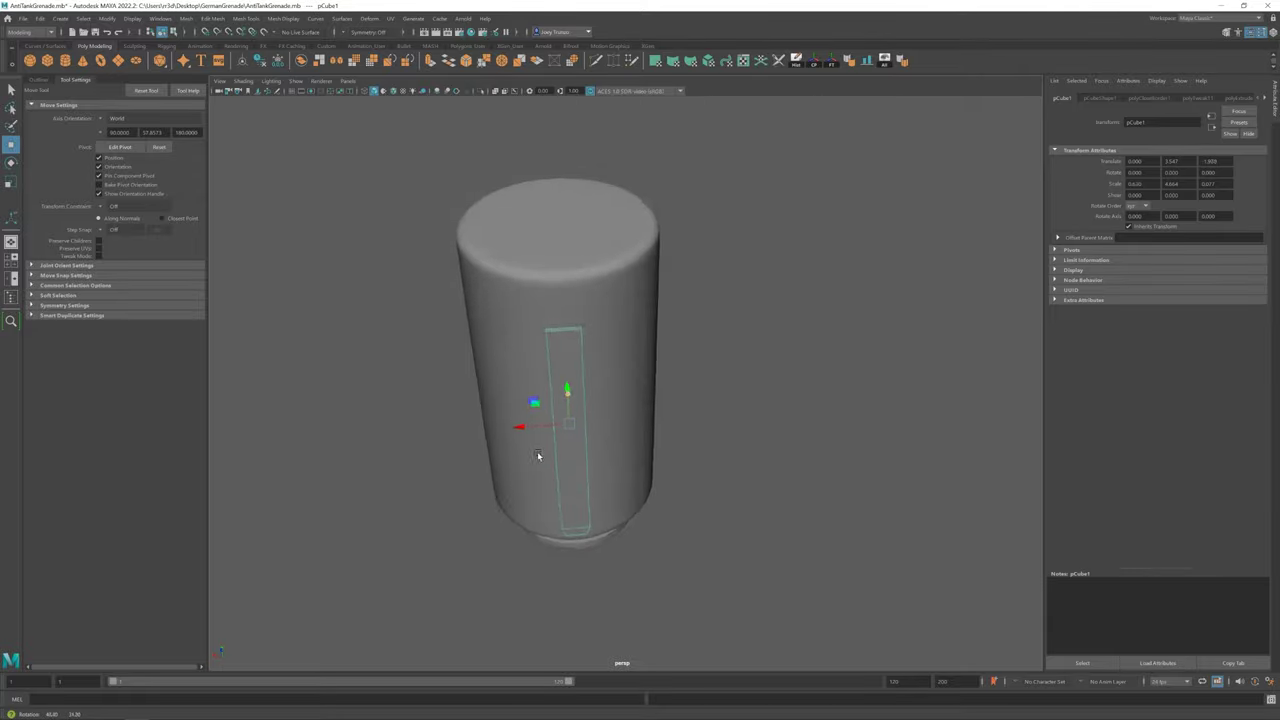
alt+drag(537, 451, 560, 400)
scroll(667, 427, down, 2)
key(F9)
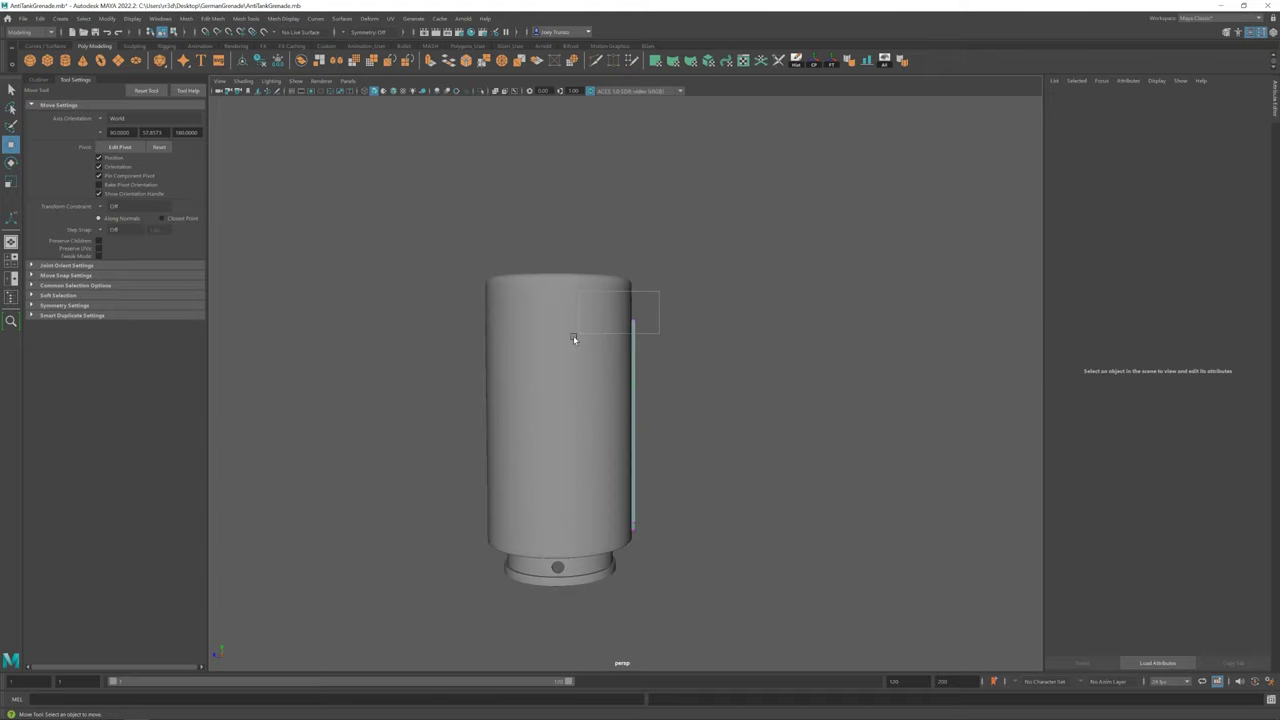
mouse_move(573, 335)
mouse_down()
mouse_move(632, 268)
mouse_move(557, 362)
mouse_up()
Duplicate the strip as pCube2 standing beside the first
key(ctrl+d)
mouse_move(548, 405)
alt+mouse_down()
mouse_move(623, 371)
mouse_move(521, 414)
alt+mouse_up()
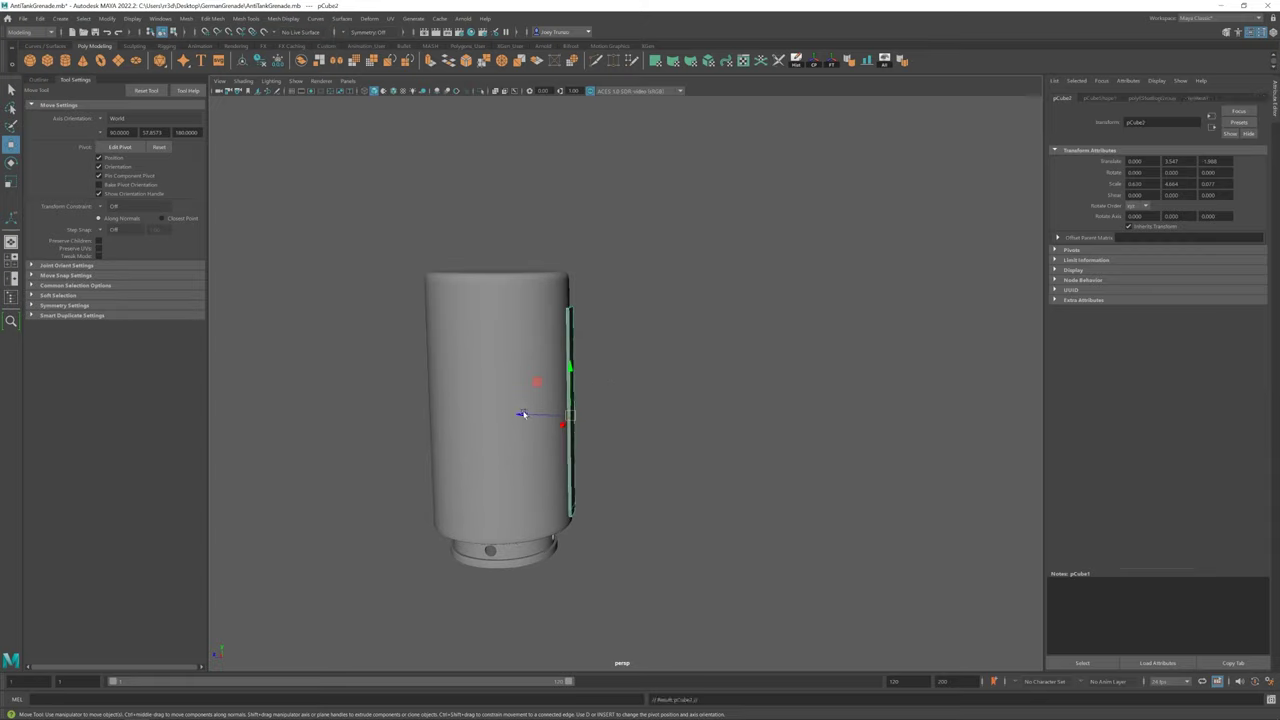
key(F9)
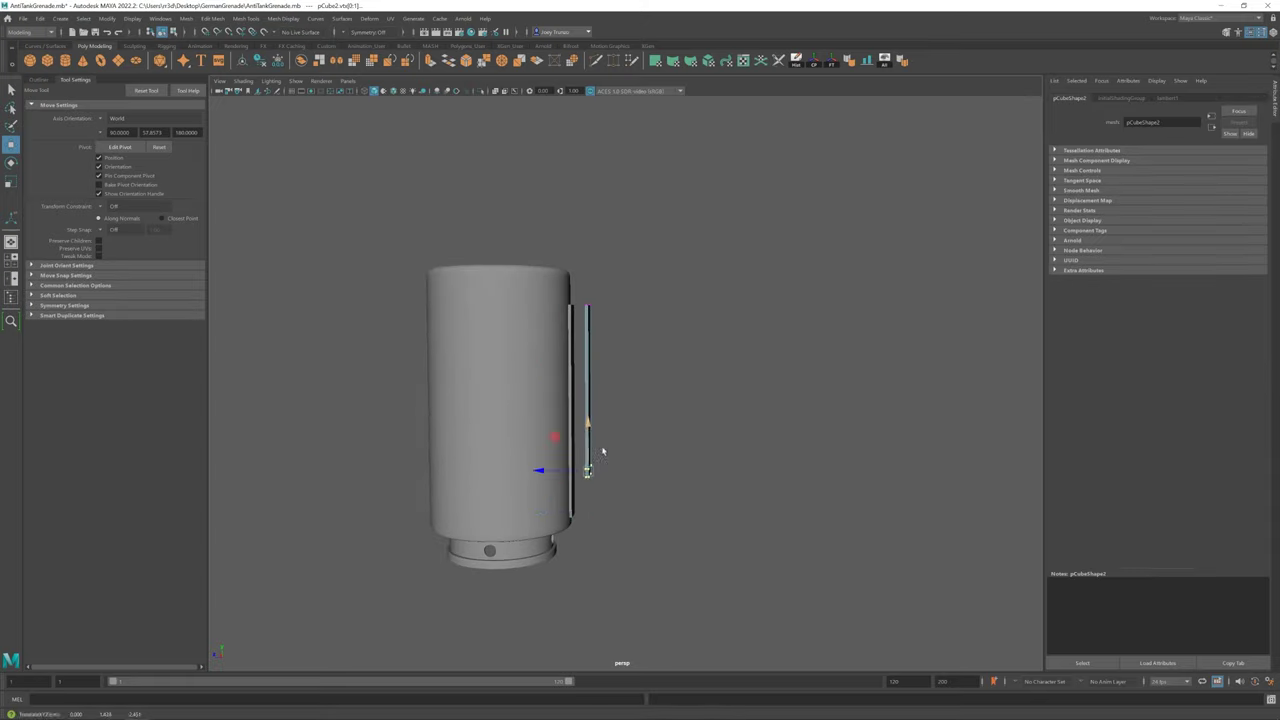
alt+drag(602, 452, 640, 458)
scroll(669, 463, up, 5)
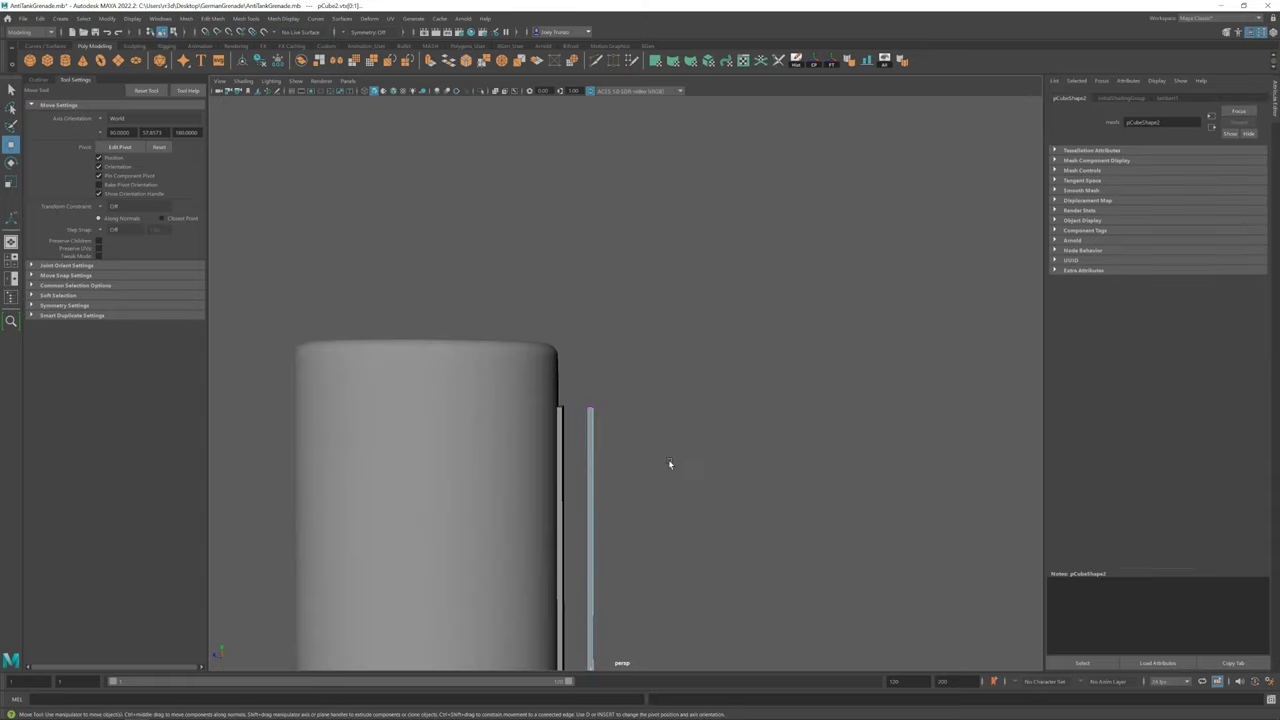
scroll(669, 463, down, 4)
scroll(557, 476, up, 5)
click(640, 406)
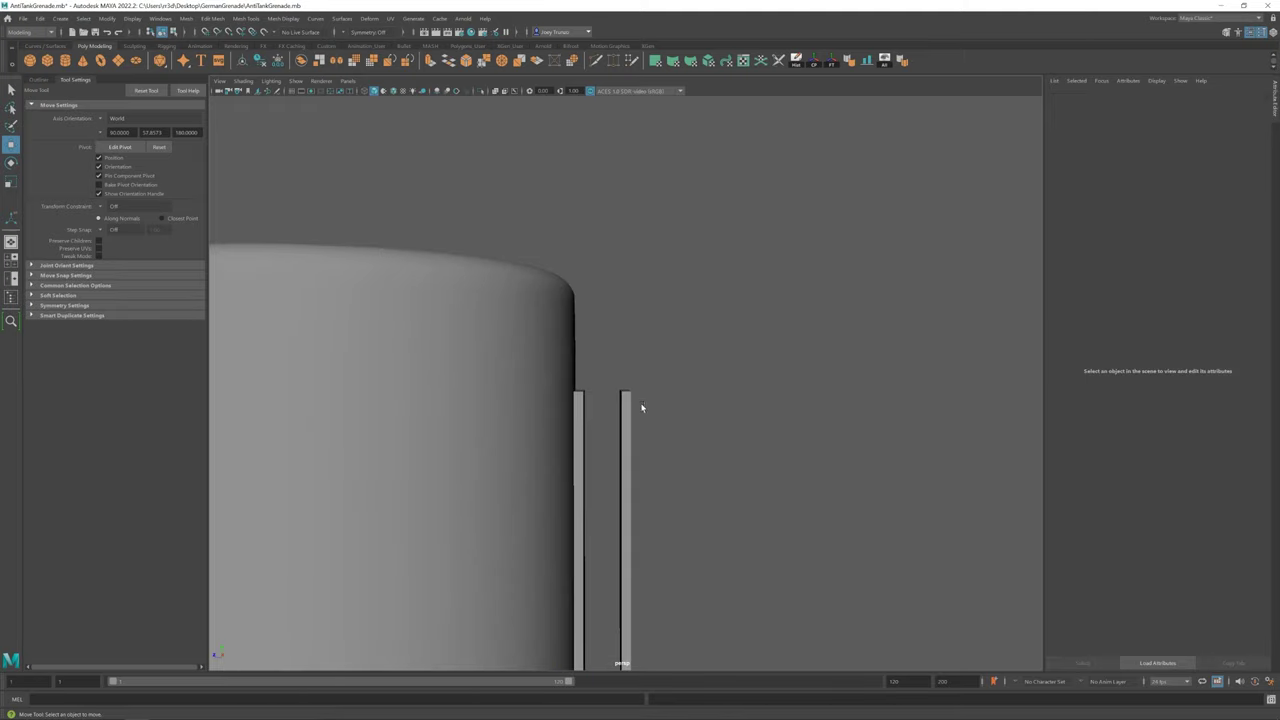
Select both strips and combine them into one mesh, pCube3
alt+drag(620, 409, 575, 438)
scroll(575, 438, down, 4)
click(611, 430)
scroll(609, 439, up, 5)
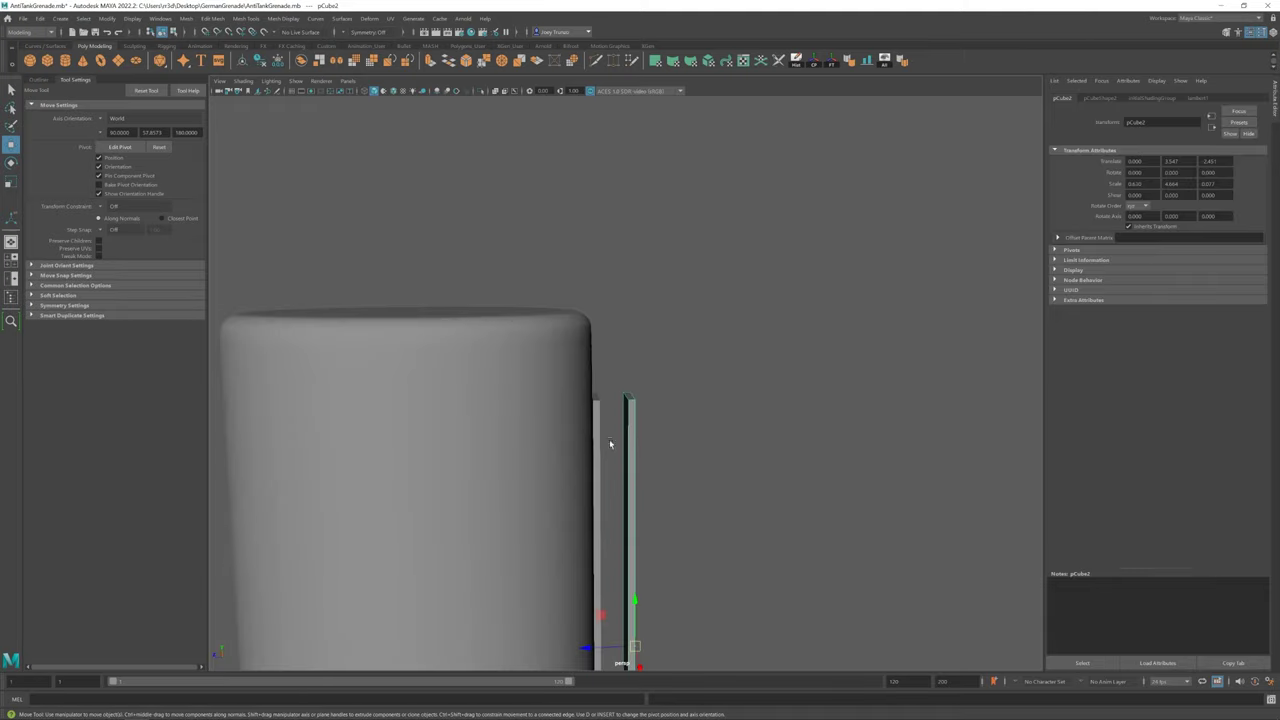
click(588, 400)
click(213, 18)
click(683, 366)
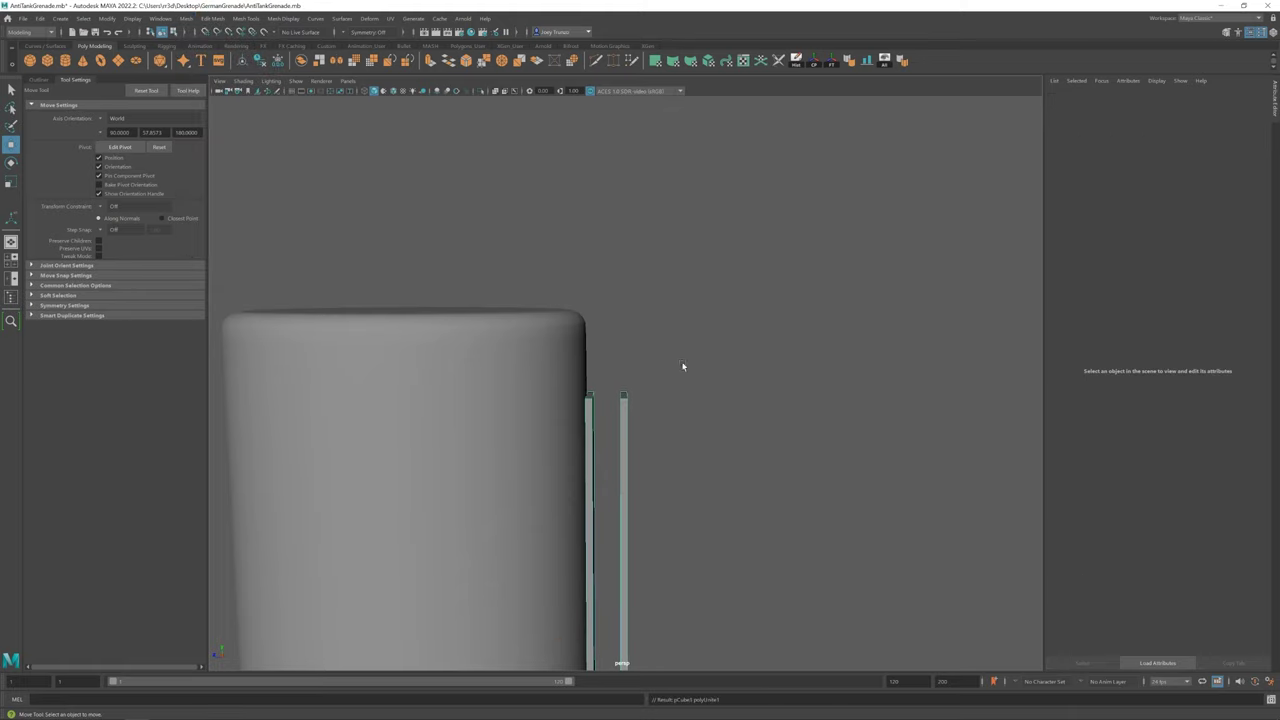
click(623, 400)
click(621, 397)
Bridge the two strips' top edges into one U-shaped clip
click(213, 18)
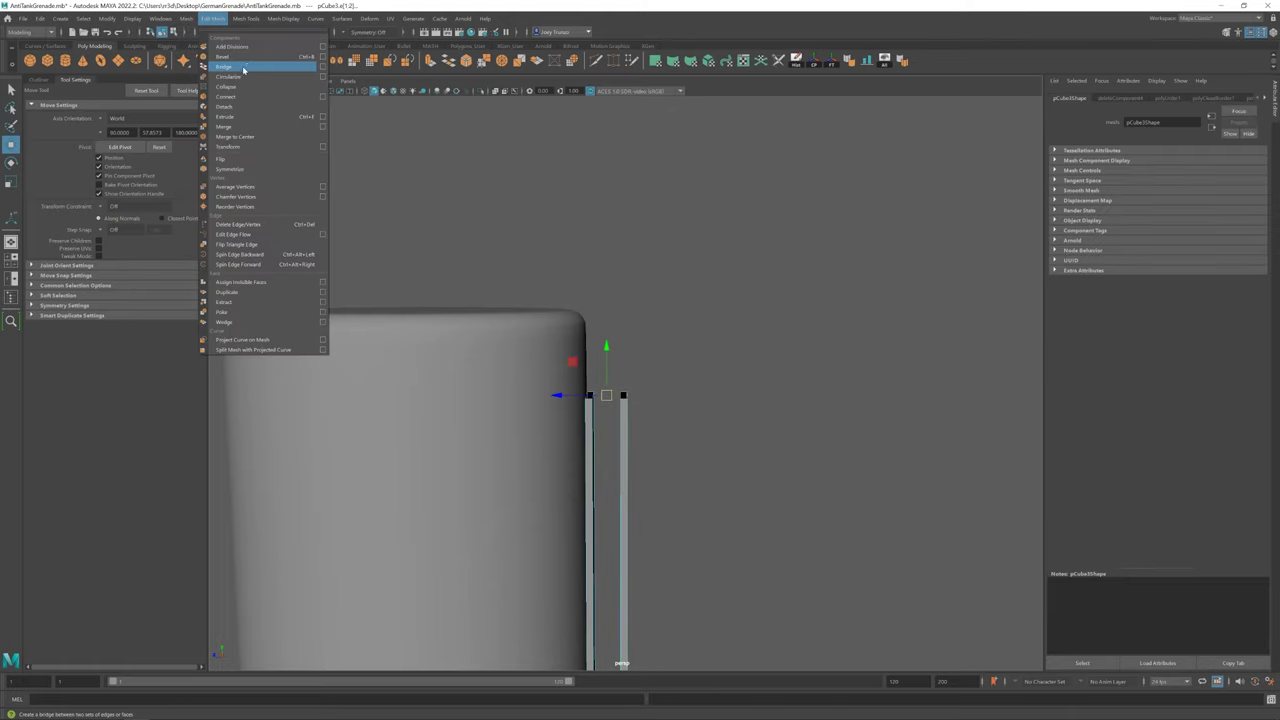
click(235, 62)
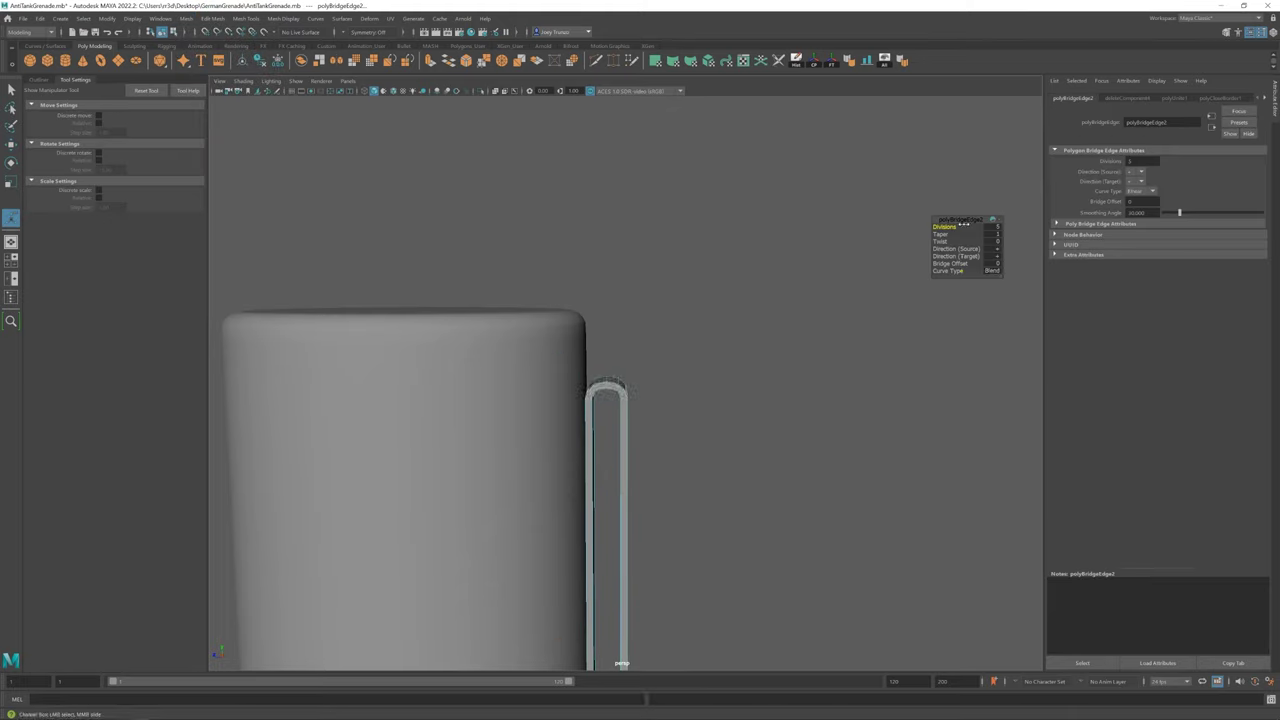
key(w)
scroll(514, 423, down, 3)
mouse_move(514, 423)
alt+mouse_down()
mouse_move(651, 437)
mouse_move(609, 373)
mouse_move(626, 347)
alt+mouse_up()
scroll(647, 423, up, 3)
scroll(647, 423, down, 3)
Bevel the U-shaped strip's edges with a 2-segment polyBevel7, then return to object mode
click(591, 433)
scroll(591, 433, up, 3)
scroll(630, 497, up, 3)
alt+drag(630, 497, 810, 462)
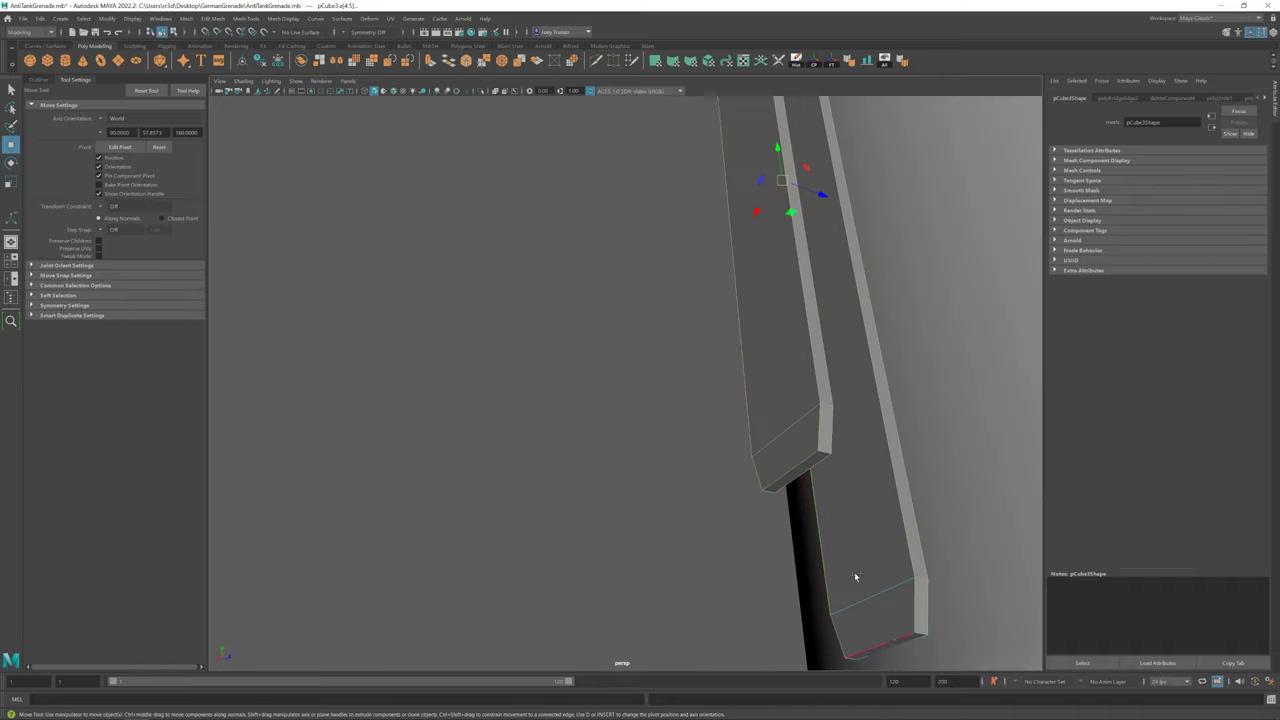
click(214, 22)
click(240, 55)
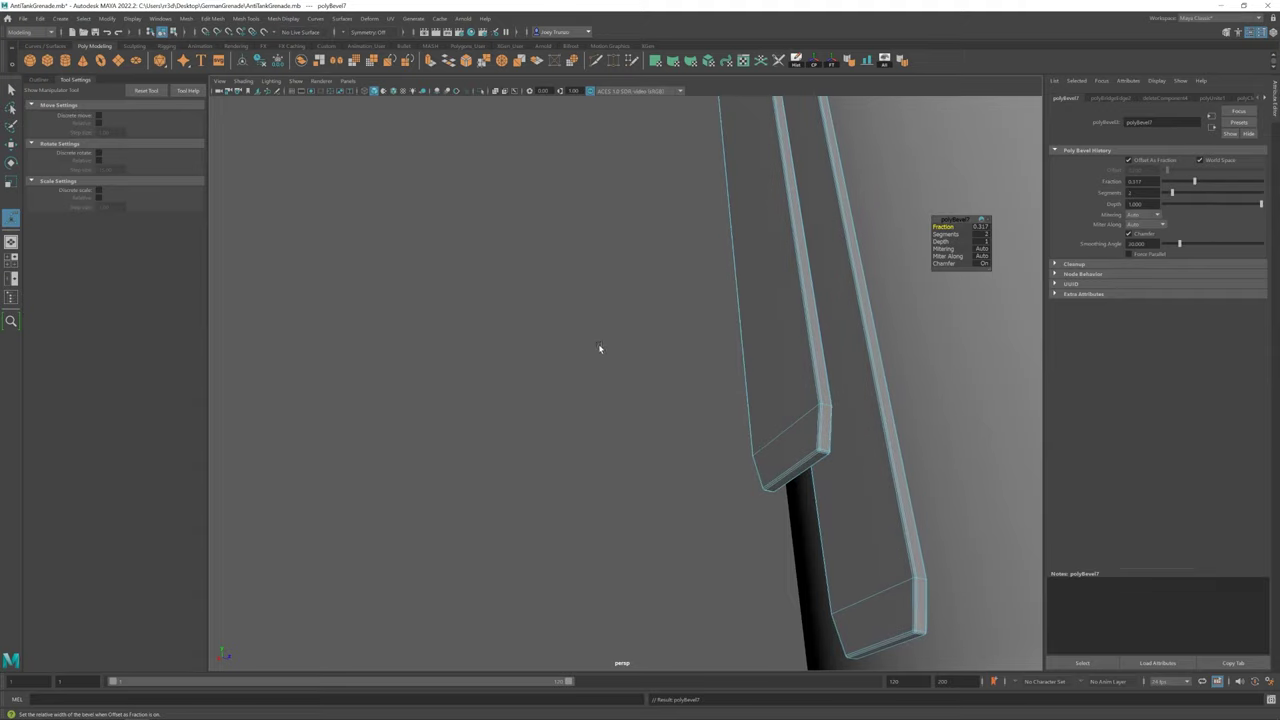
scroll(600, 348, down, 5)
key(F8)
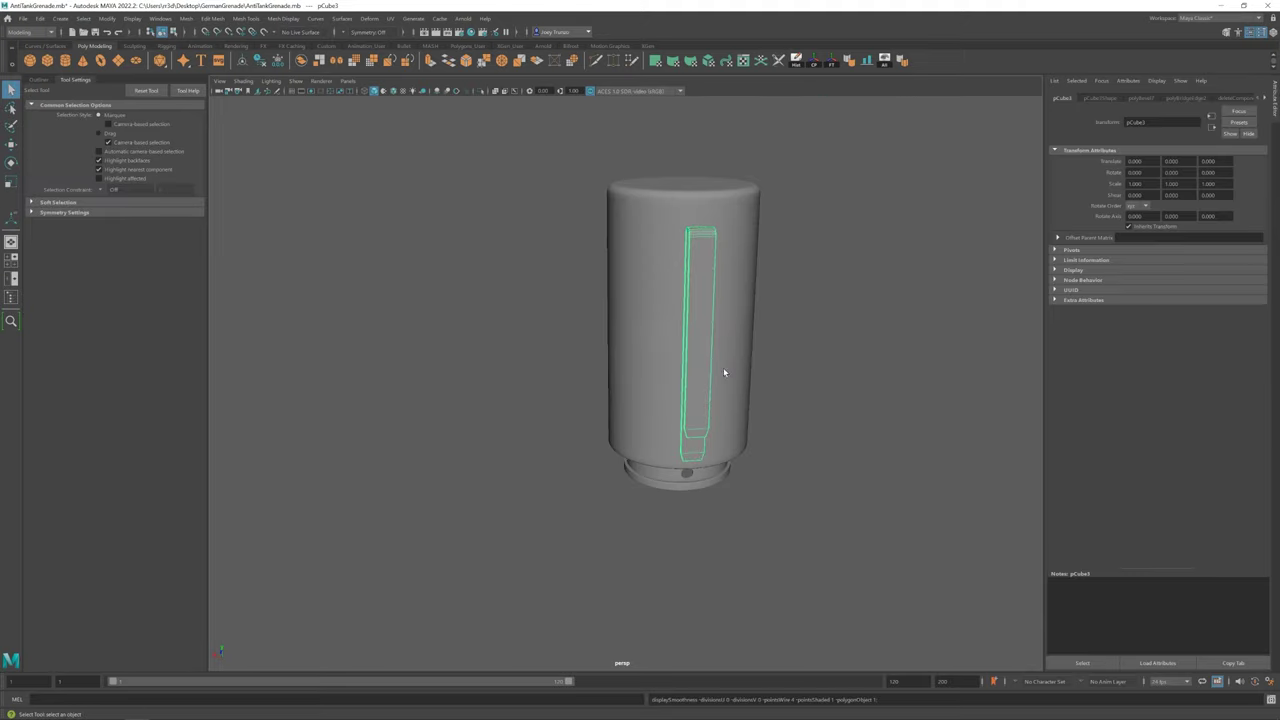
Box-select the pCube3 strip's vertices and move them toward the grenade body
click(724, 372)
mouse_move(700, 329)
alt+mouse_down()
mouse_move(757, 426)
mouse_move(697, 423)
alt+mouse_up()
scroll(828, 563, up, 2)
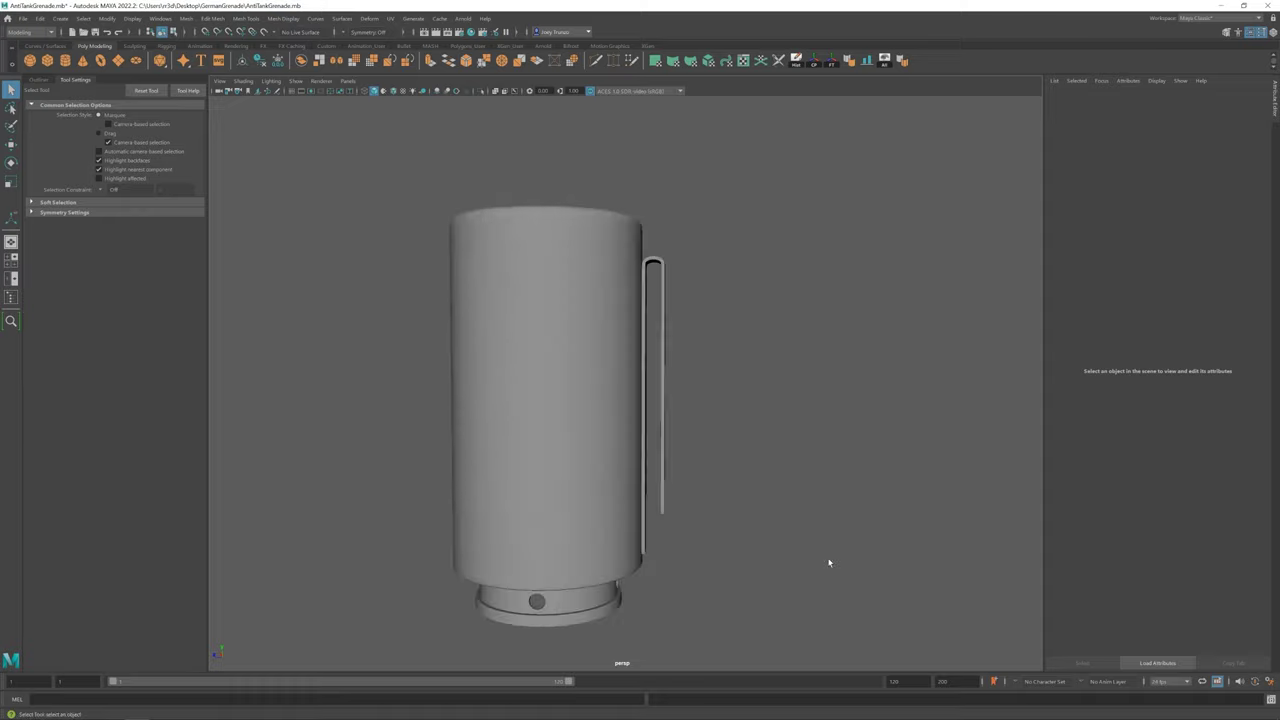
click(662, 302)
mouse_move(668, 302)
alt+mouse_down()
mouse_move(663, 317)
mouse_move(651, 265)
alt+mouse_up()
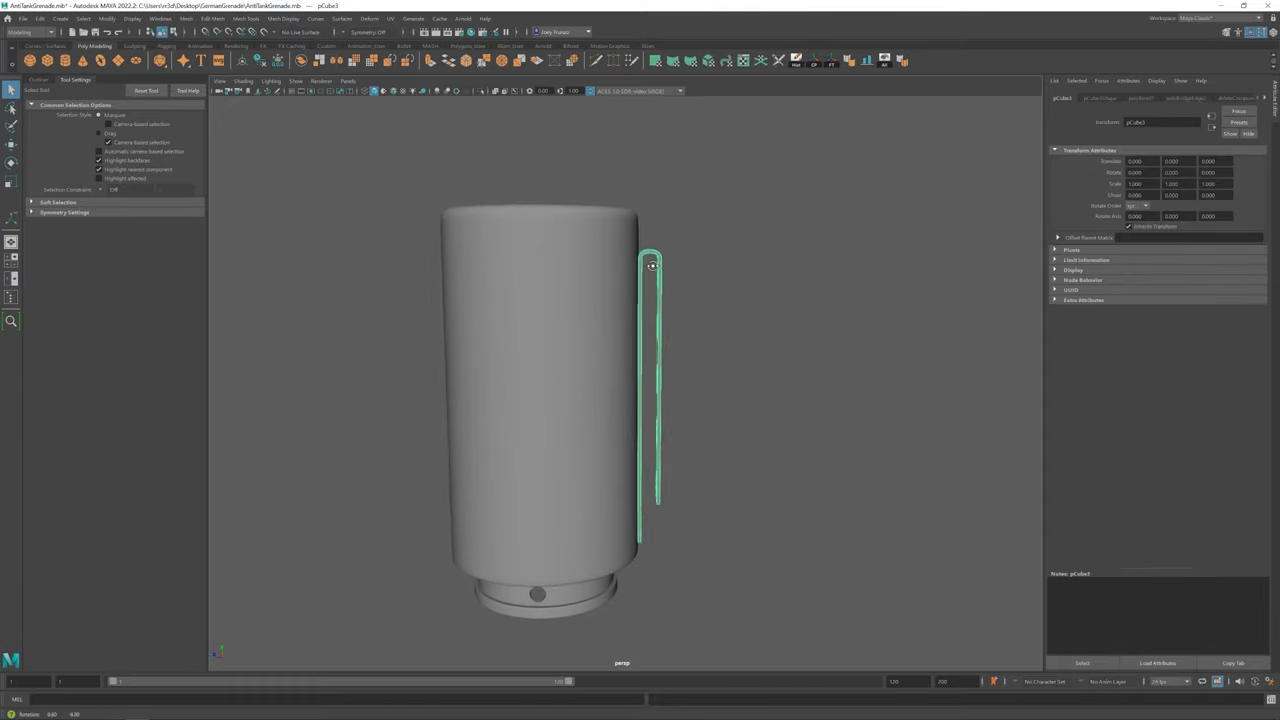
key(F8)
drag(800, 180, 614, 452)
key(w)
key(f)
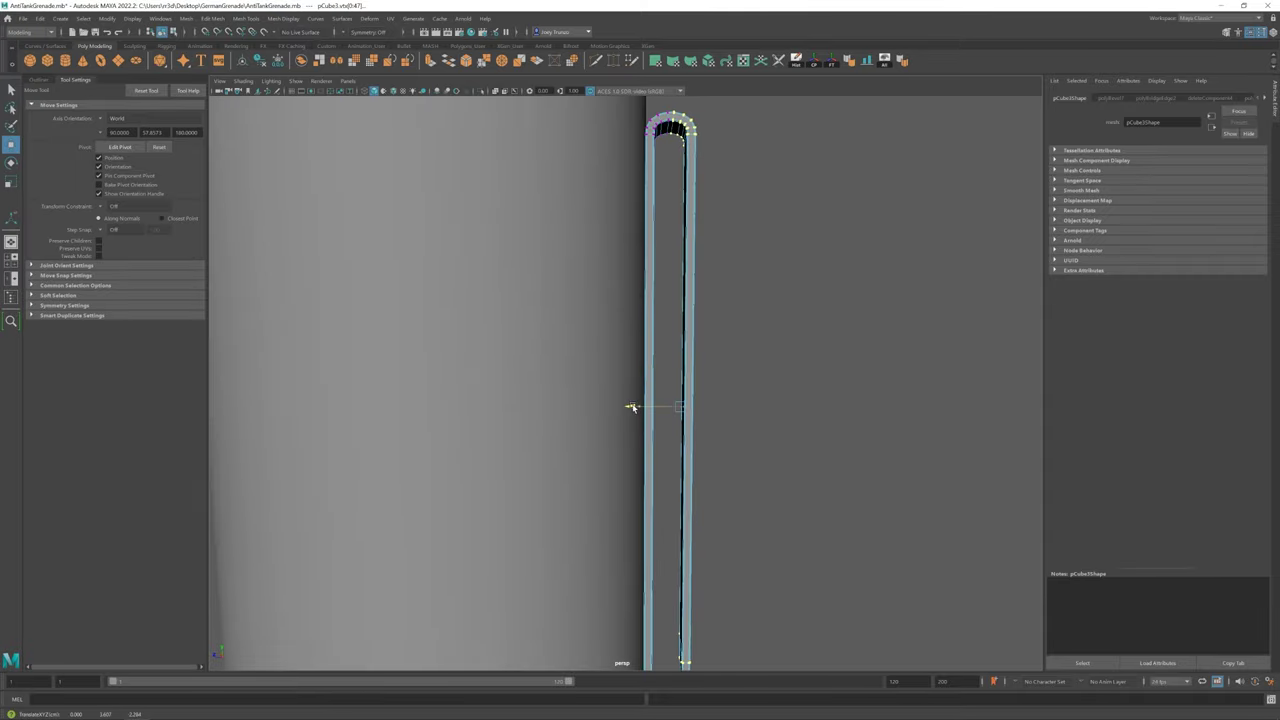
alt+drag(632, 407, 609, 538)
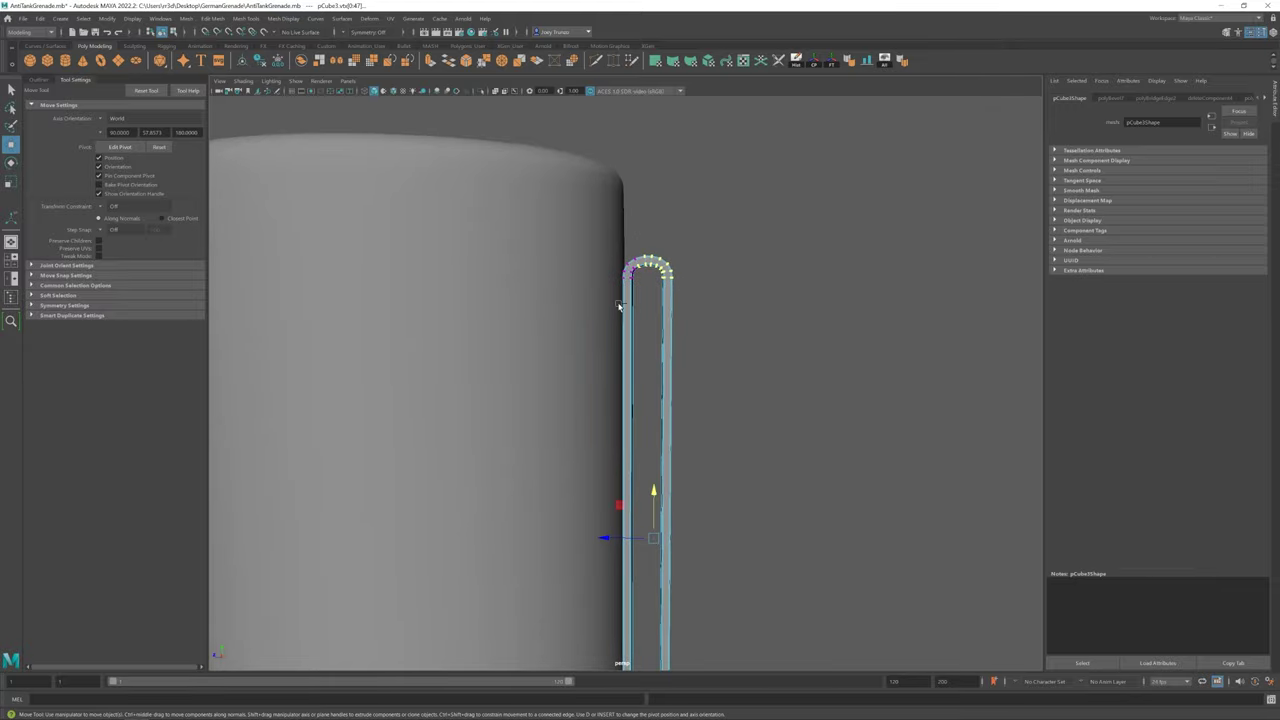
Move the strip's lower vertices so the clip sits against the body above the base ring
click(877, 471)
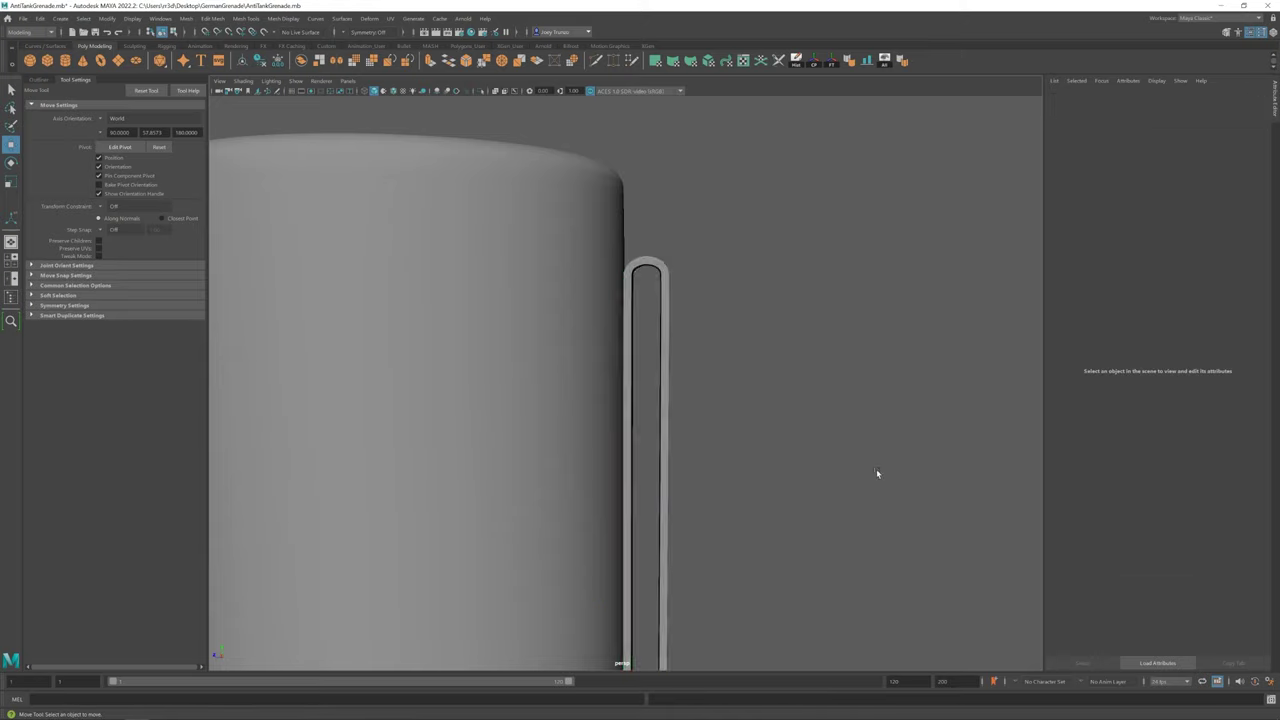
key(f)
mouse_move(680, 551)
alt+mouse_down()
mouse_move(514, 449)
mouse_move(686, 467)
alt+mouse_up()
scroll(686, 467, up, 3)
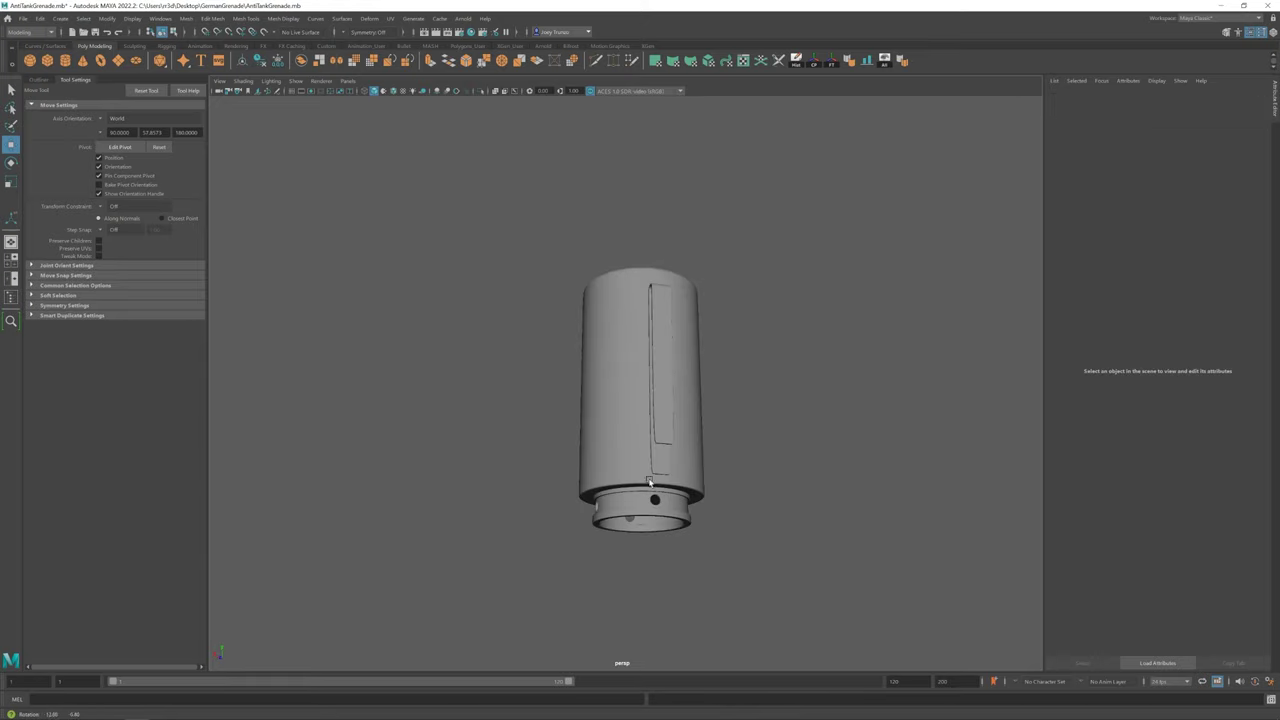
click(655, 380)
key(r)
key(w)
right_drag(657, 433, 743, 457)
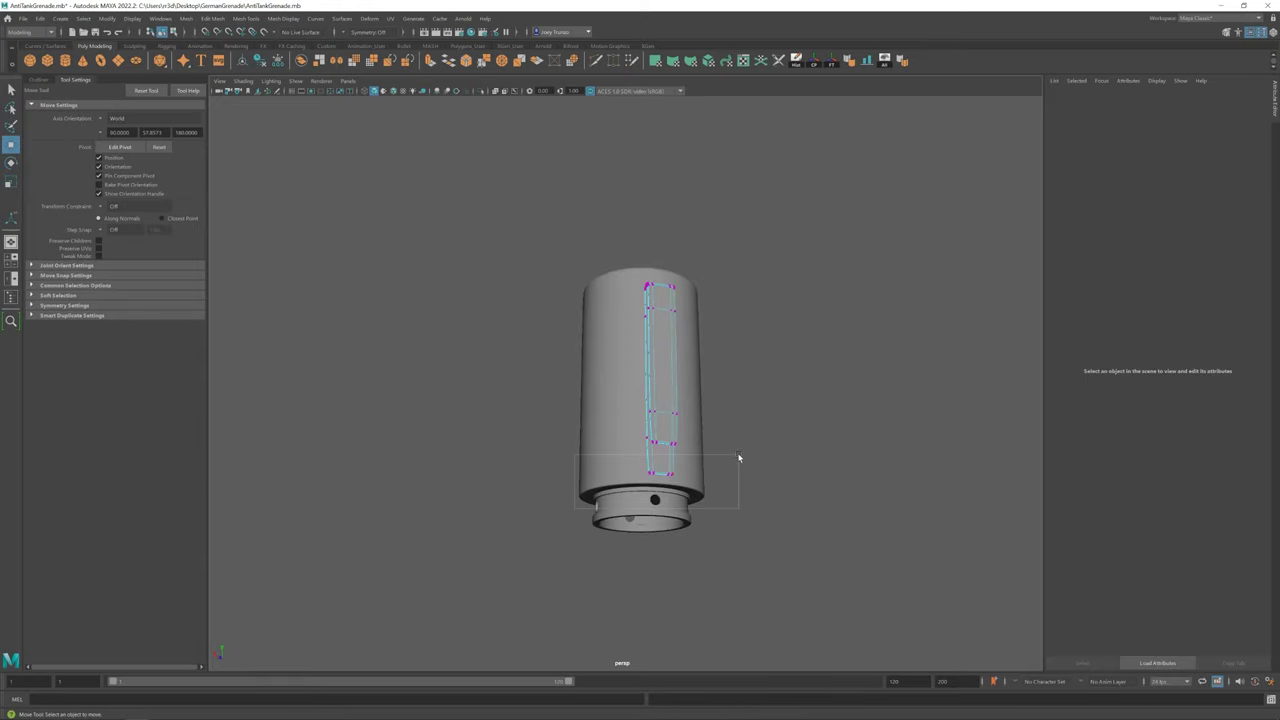
drag(743, 457, 660, 420)
scroll(660, 420, down, 3)
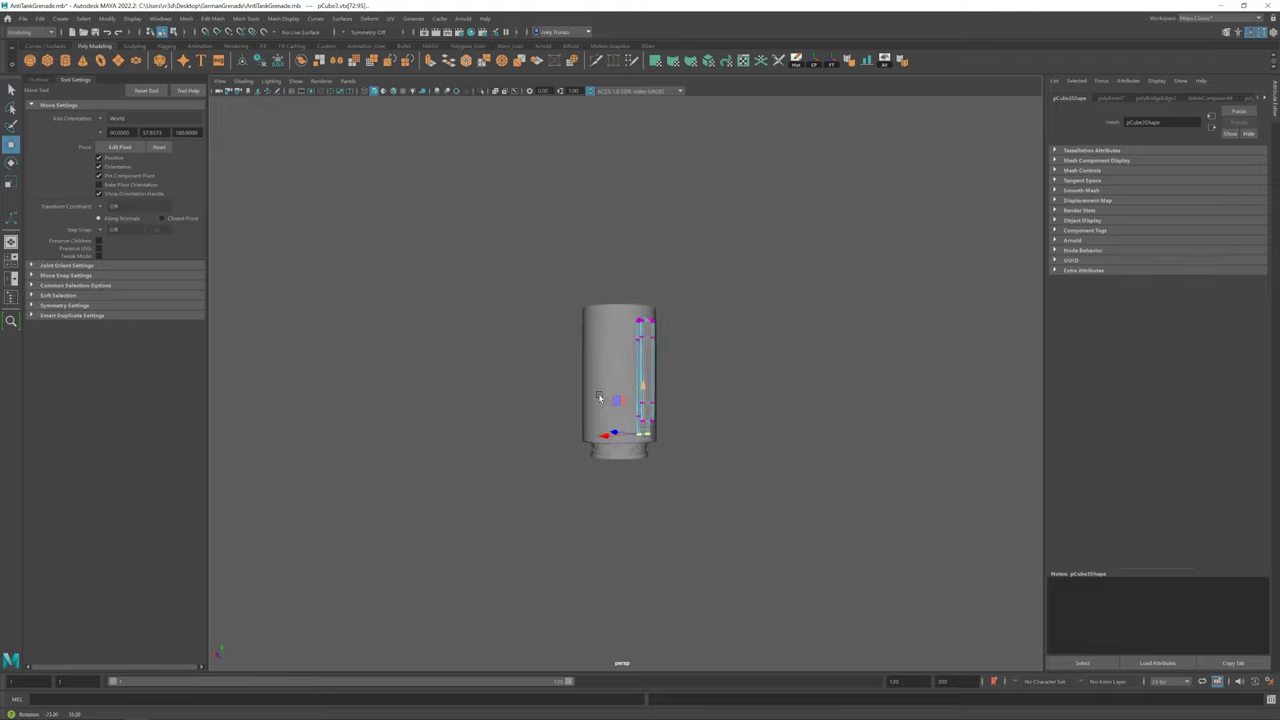
click(737, 437)
mouse_move(737, 437)
alt+mouse_down()
mouse_move(771, 486)
mouse_move(669, 467)
mouse_move(729, 451)
mouse_move(680, 492)
mouse_move(651, 471)
alt+mouse_up()
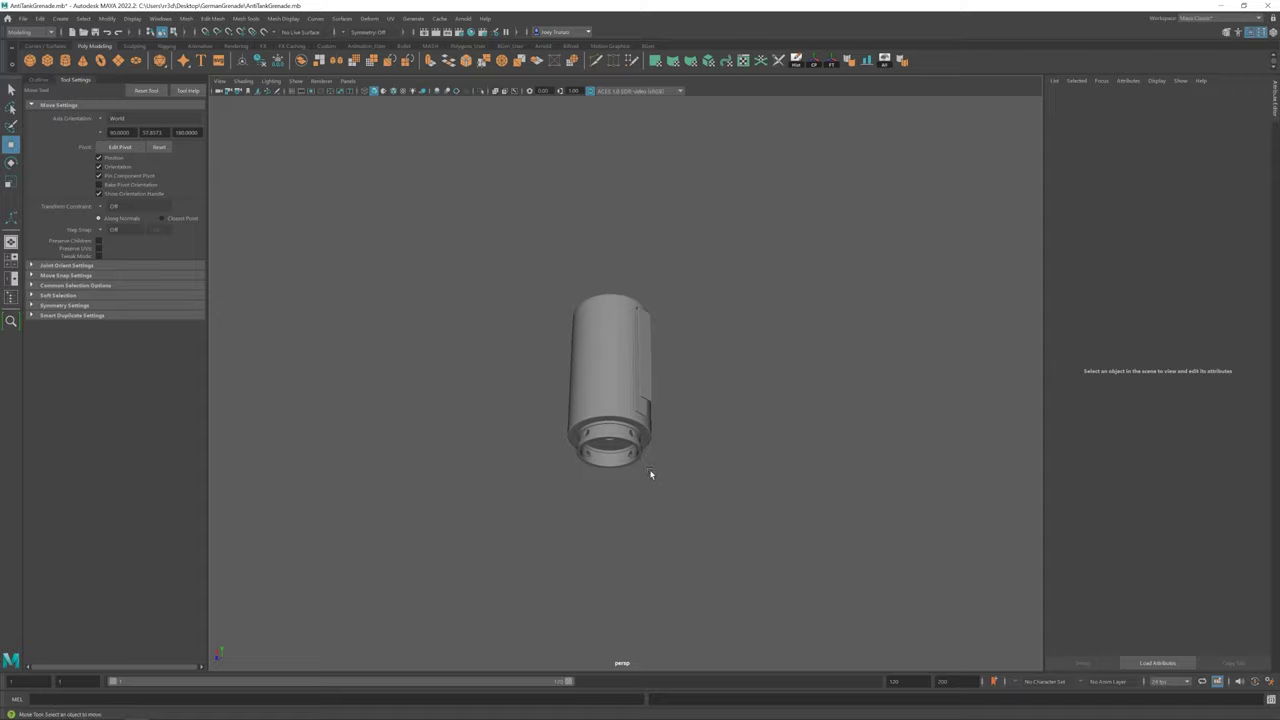
scroll(650, 420, up, 5)
Select the bottom ring and pick a face on its outer edge
alt+drag(648, 378, 700, 330)
click(600, 420)
alt+drag(600, 420, 640, 470)
scroll(700, 450, up, 3)
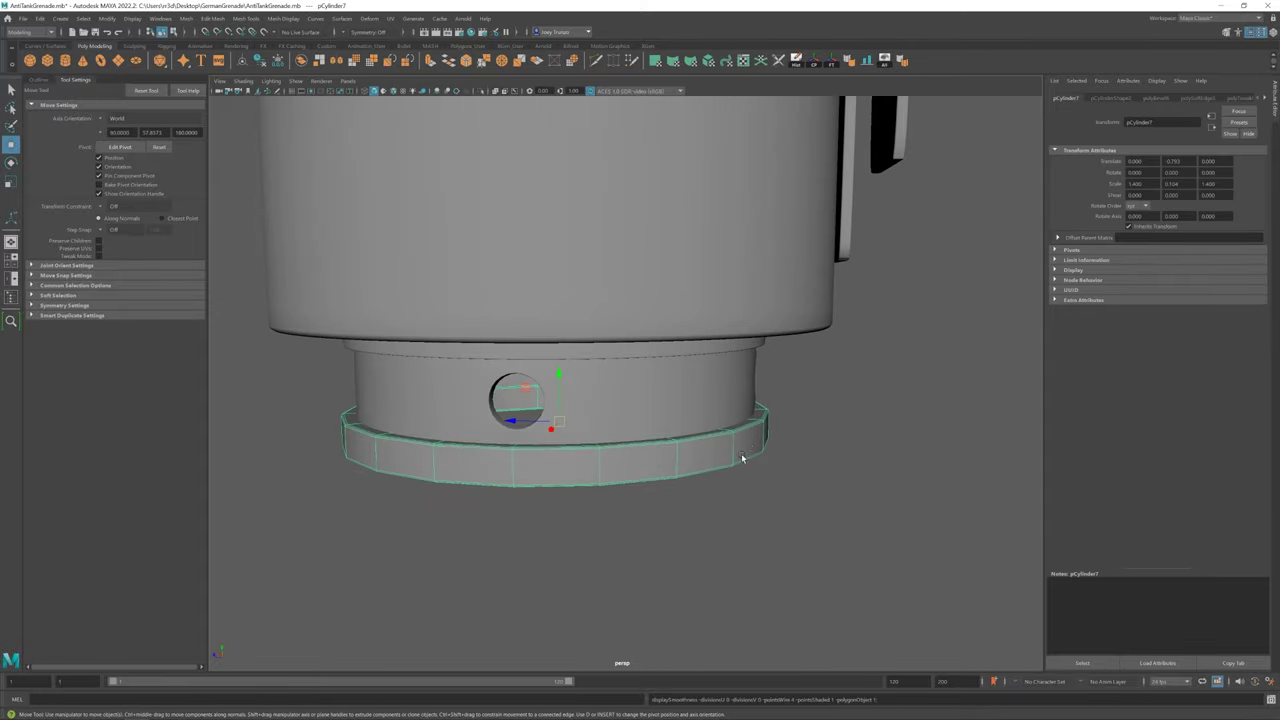
scroll(849, 553, up, 3)
click(765, 440)
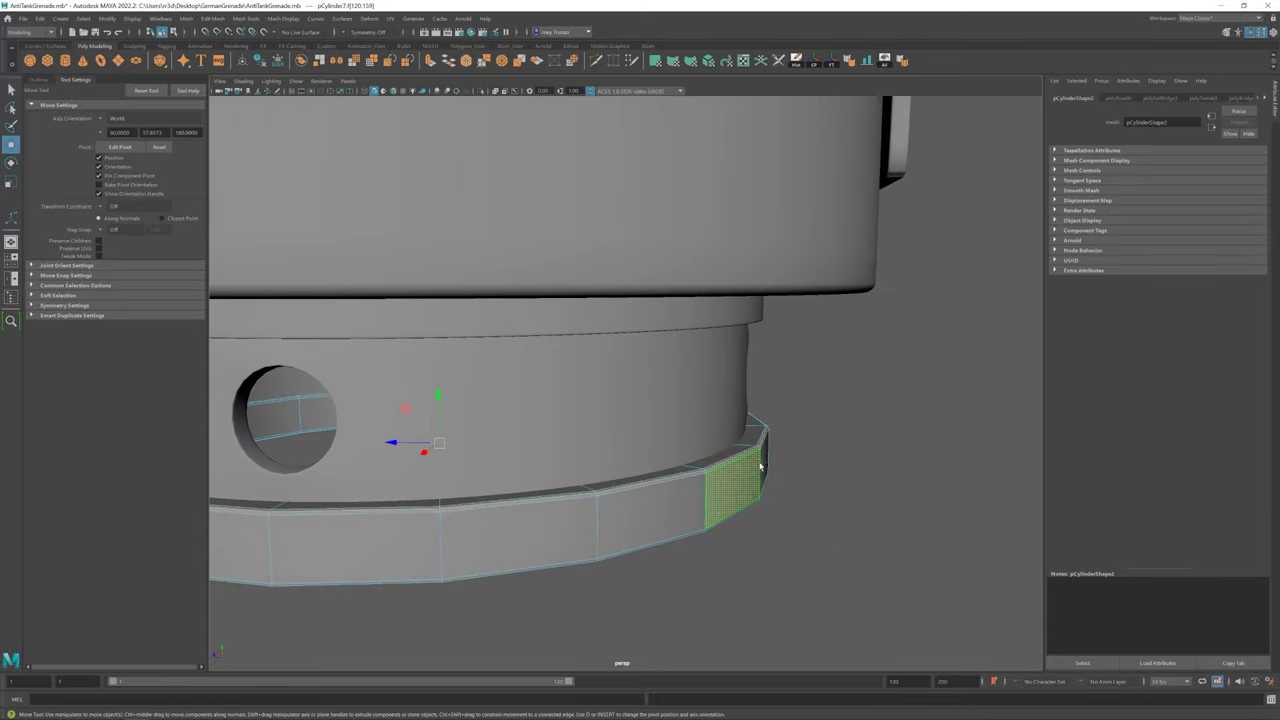
alt+drag(760, 465, 737, 463)
scroll(710, 481, up, 3)
key(F11)
shift+click(706, 495)
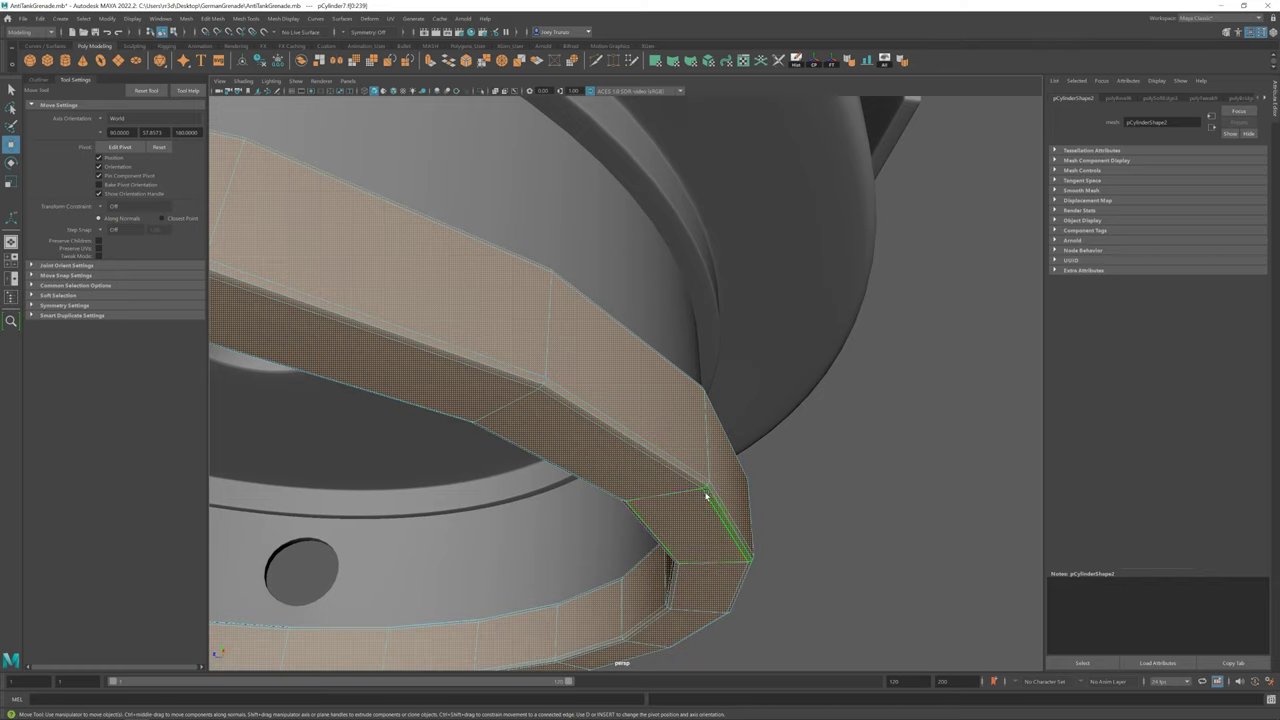
key(ctrl+z)
Scale the ring's outer face loop, then show the Outliner listing the scene objects
shift+double_click(709, 497)
key(r)
mouse_move(709, 497)
alt+mouse_down()
mouse_move(449, 563)
mouse_move(449, 470)
mouse_move(439, 487)
alt+mouse_up()
scroll(514, 434, down, 5)
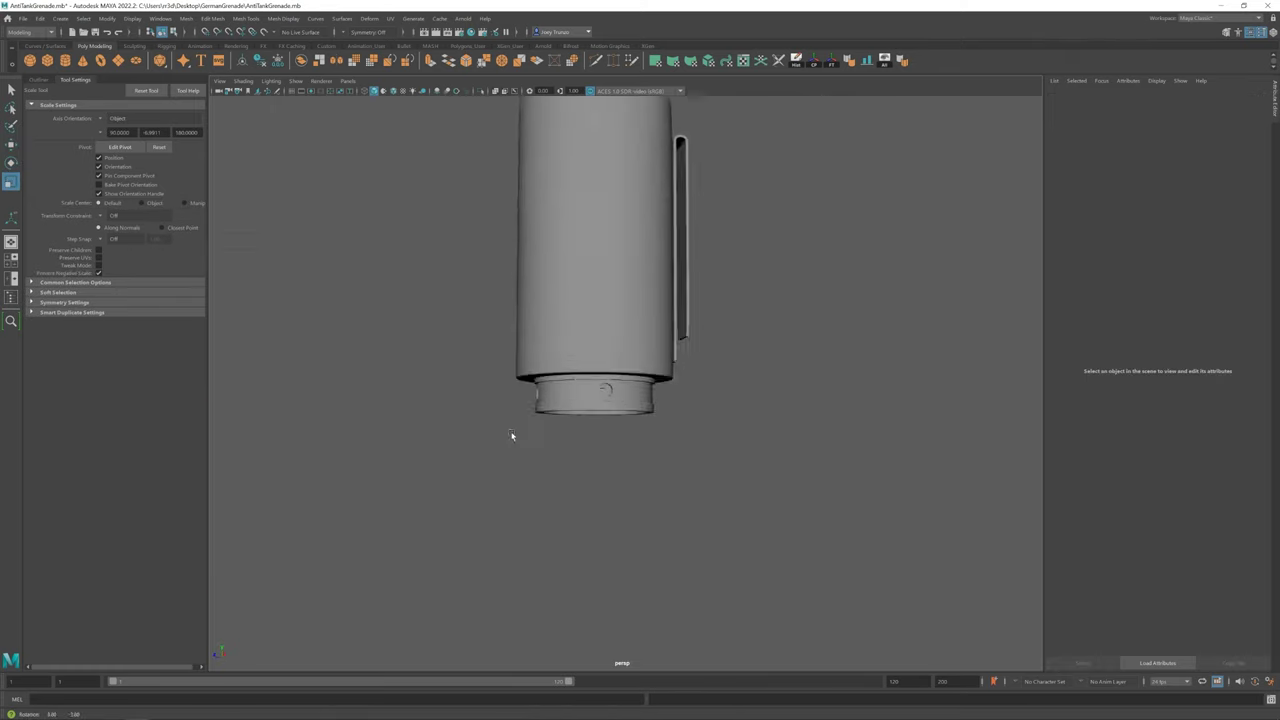
alt+drag(514, 434, 669, 443)
click(669, 443)
click(529, 425)
scroll(529, 425, down, 4)
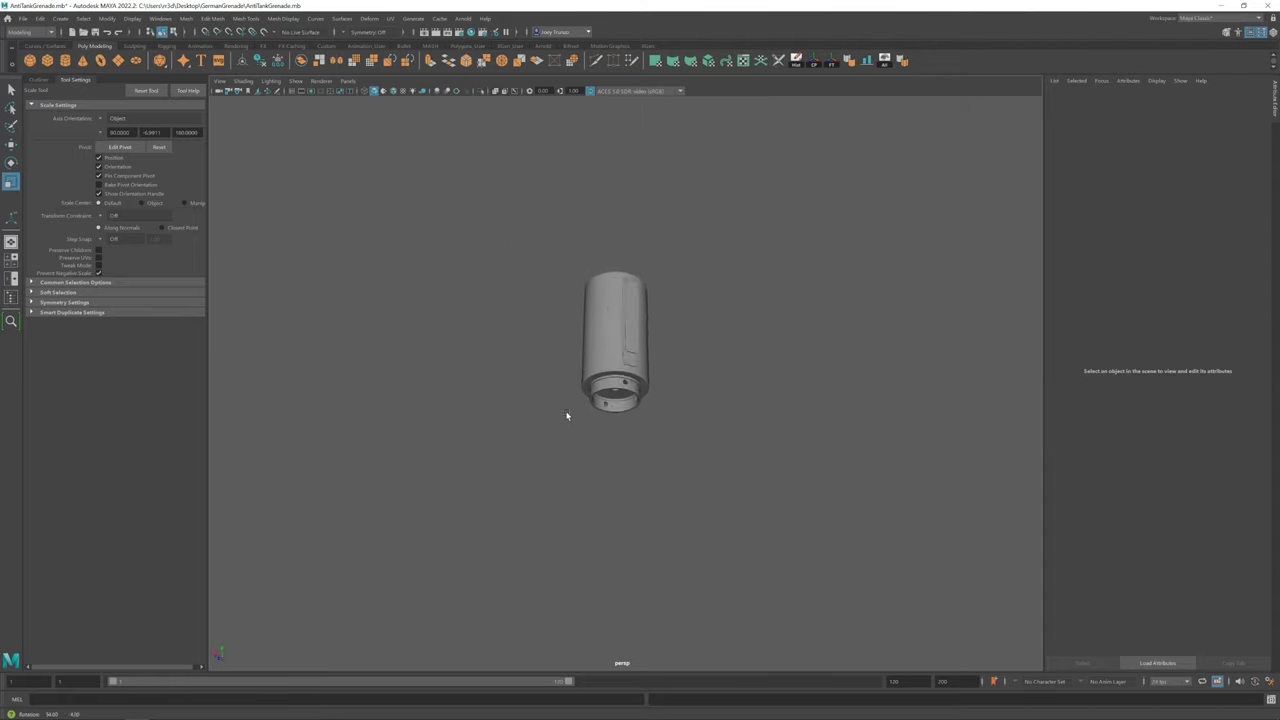
mouse_move(566, 415)
alt+mouse_down()
mouse_move(734, 417)
mouse_move(723, 380)
alt+mouse_up()
scroll(760, 472, up, 3)
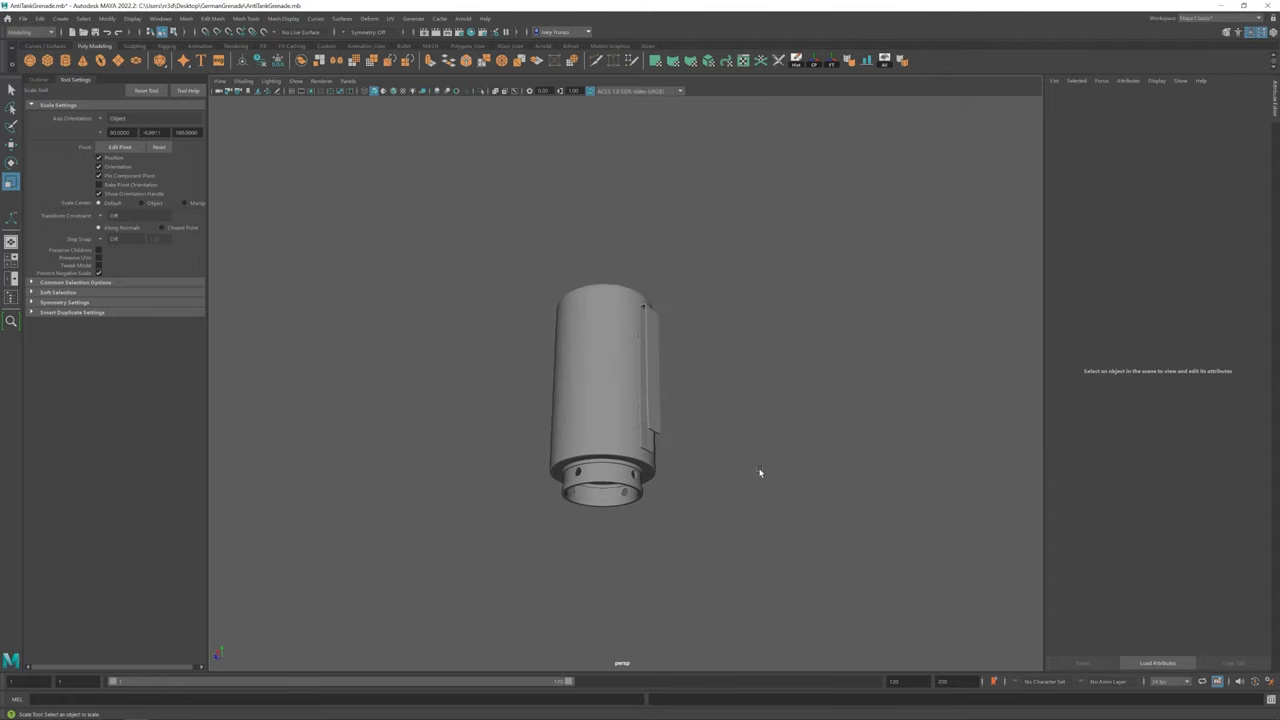
alt+drag(706, 473, 666, 403)
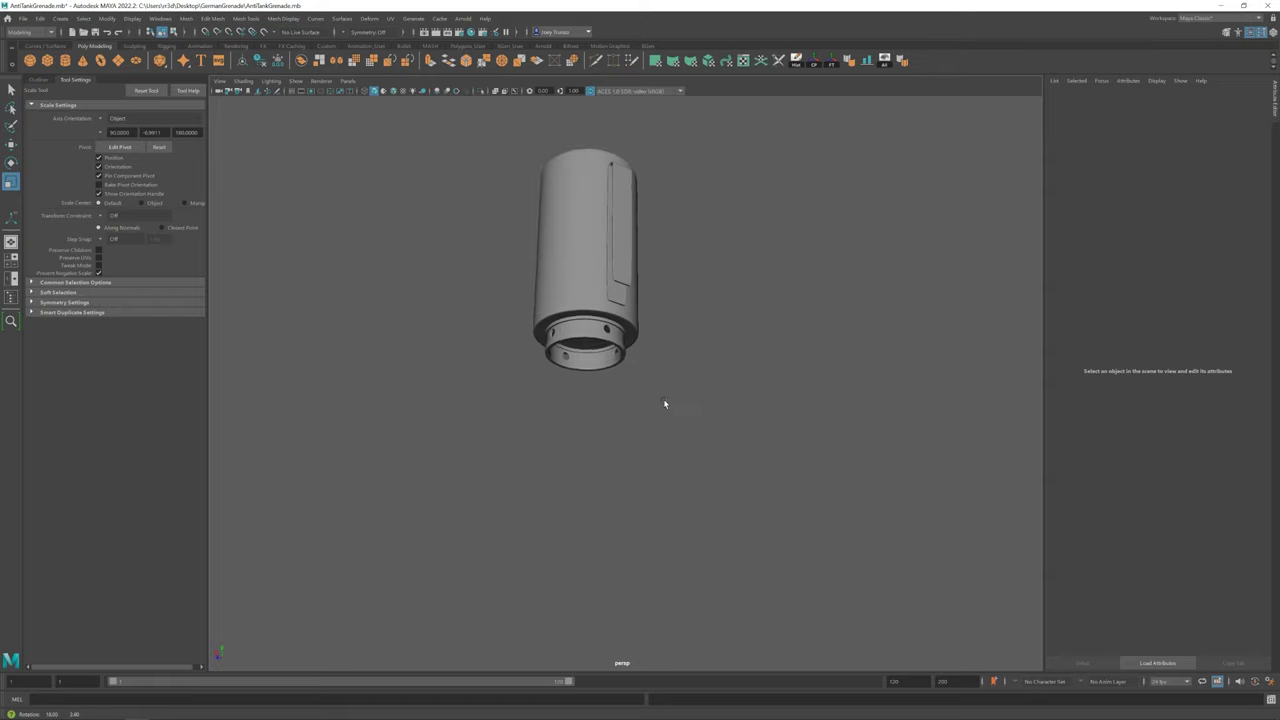
scroll(570, 378, down, 4)
click(38, 80)
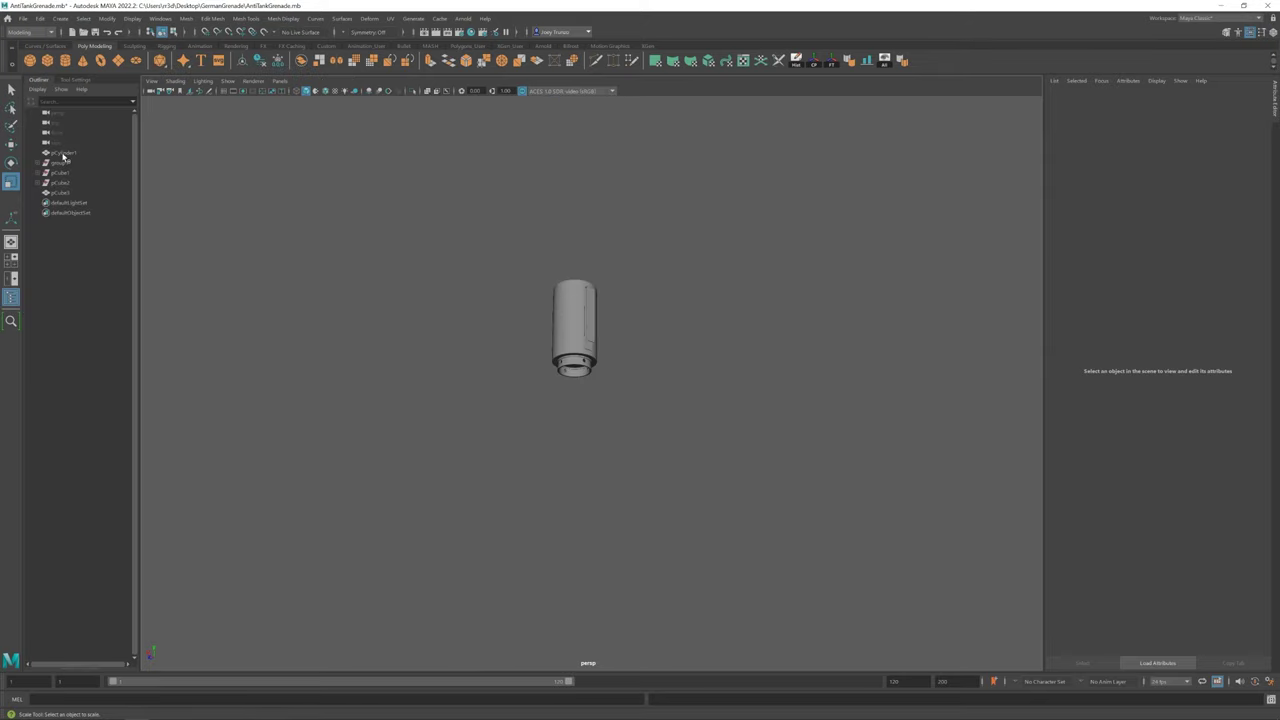
Group all the grenade's parts into a single grenade object
drag(63, 155, 80, 192)
key(ctrl+g)
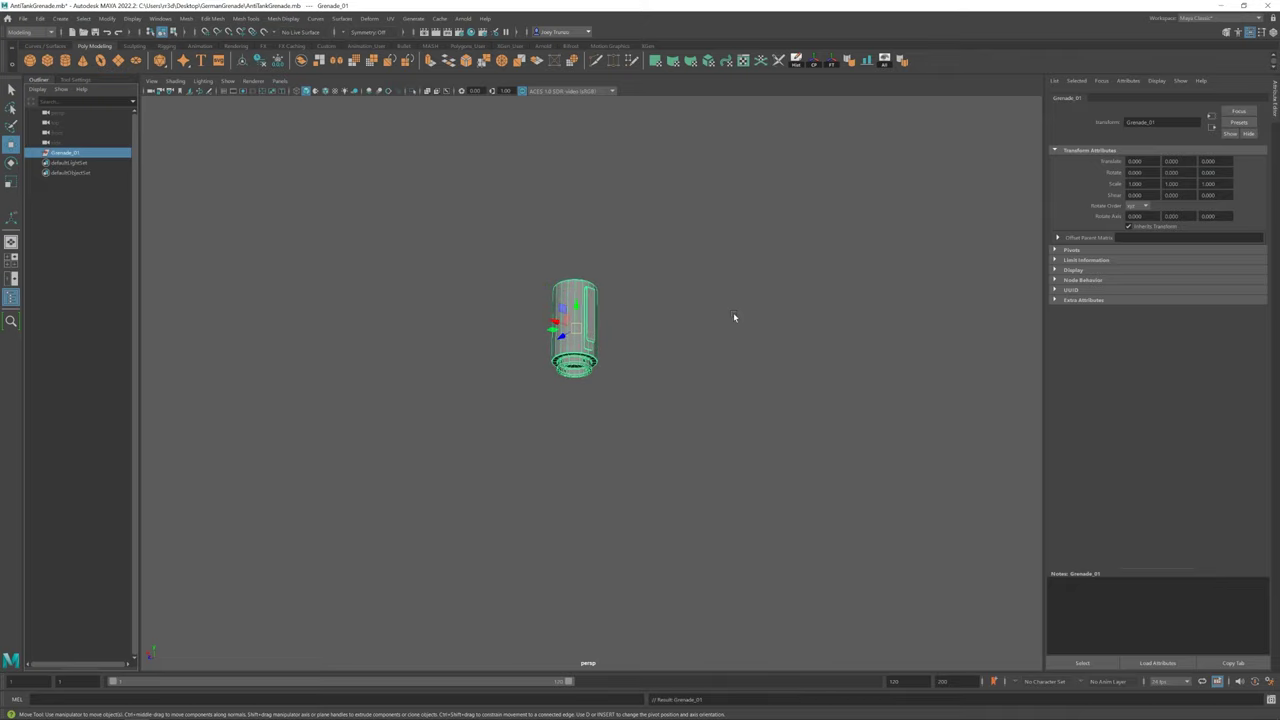
scroll(651, 337, up, 1)
click(680, 346)
mouse_move(680, 346)
alt+mouse_down()
mouse_move(664, 392)
mouse_move(235, 259)
mouse_move(517, 417)
alt+mouse_up()
Duplicate the grenade several times, placing the copies around the original
key(ctrl+d)
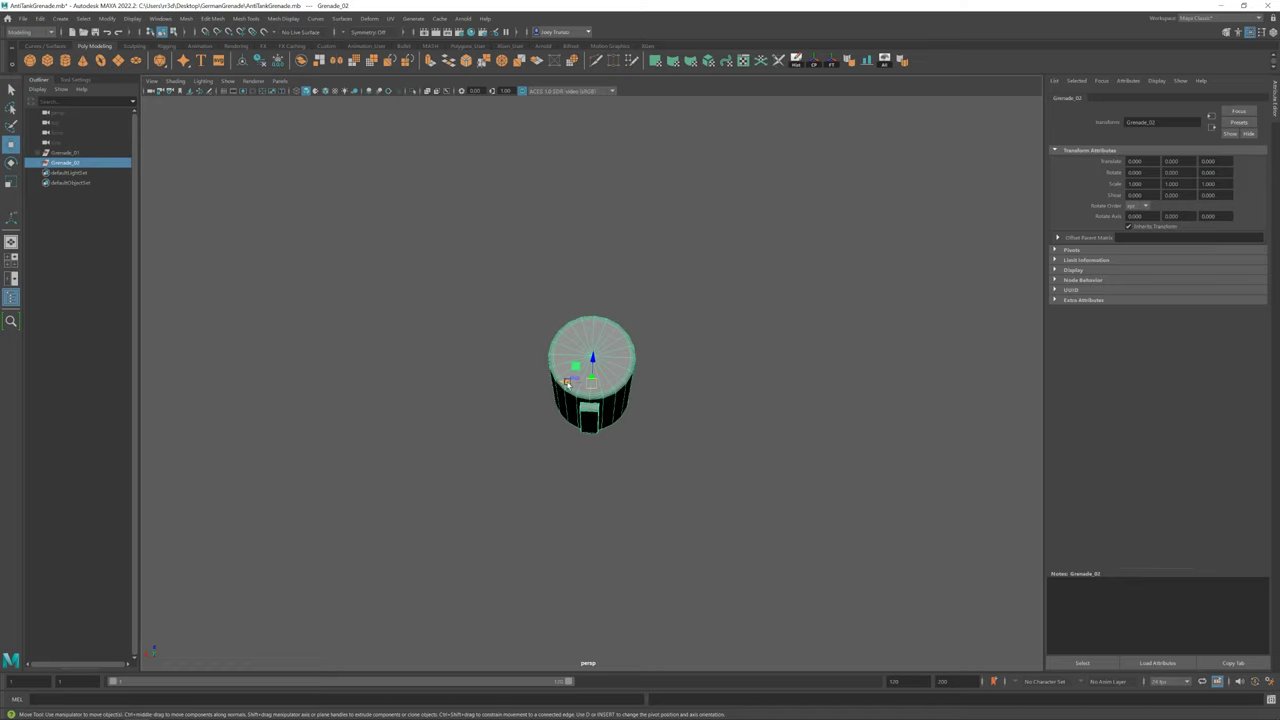
mouse_move(567, 383)
mouse_down()
mouse_move(490, 378)
mouse_move(641, 388)
mouse_move(650, 450)
mouse_up()
key(ctrl+d)
key(ctrl+d)
mouse_move(666, 393)
mouse_down()
mouse_move(603, 278)
mouse_move(548, 297)
mouse_move(625, 305)
mouse_up()
click(686, 392)
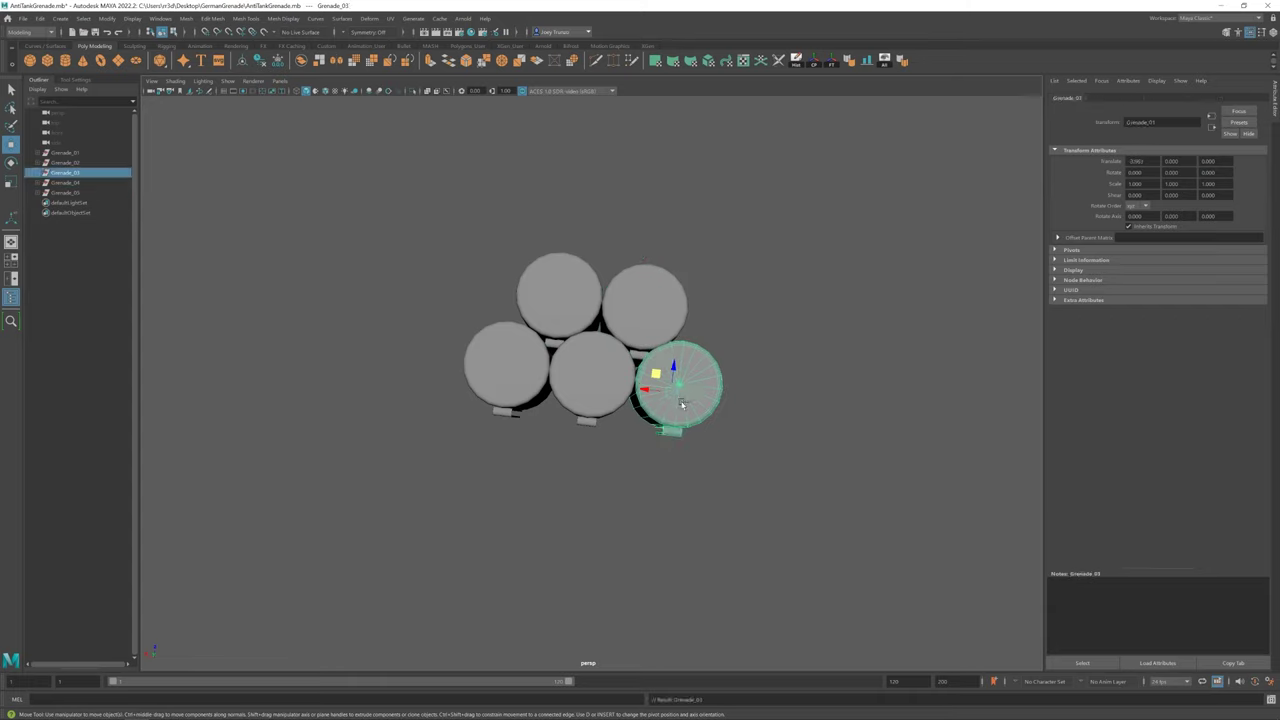
key(ctrl+d)
mouse_move(655, 373)
mouse_down()
mouse_move(606, 437)
mouse_move(530, 435)
mouse_up()
key(ctrl+d)
Nudge the top-right grenade and rotate the top-left one about 44 degrees
key(e)
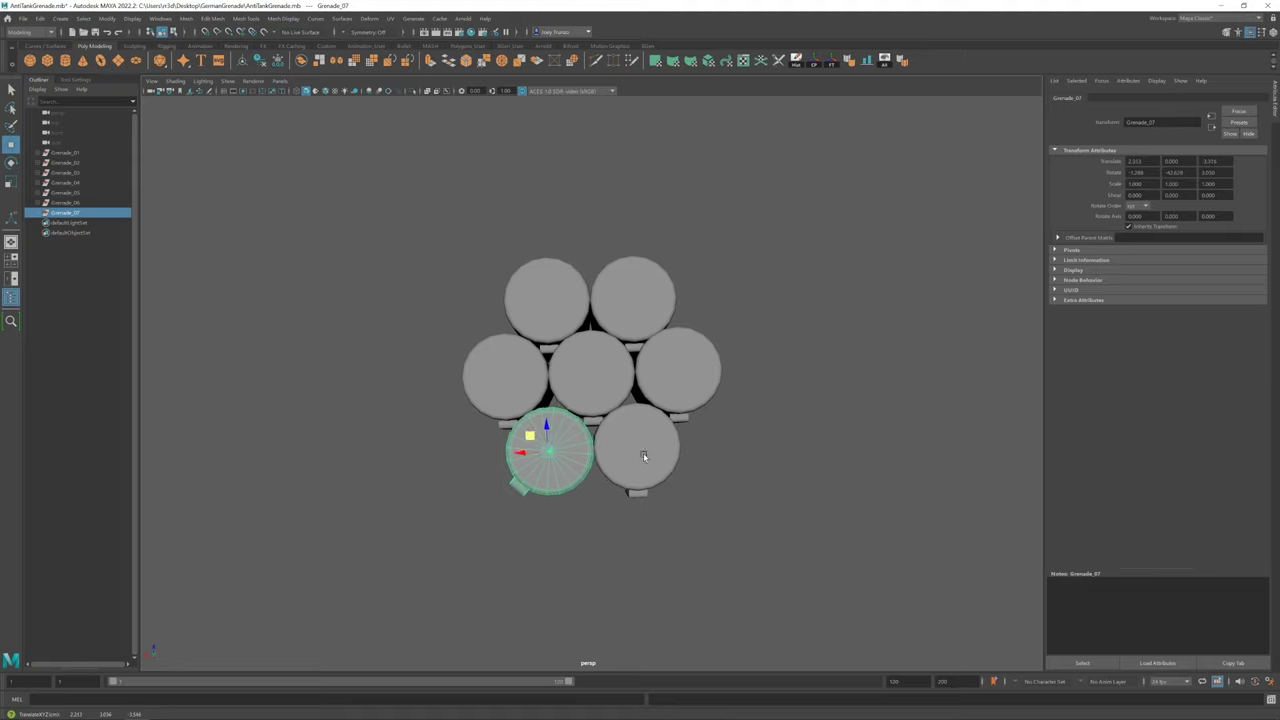
click(644, 456)
key(e)
click(679, 378)
key(w)
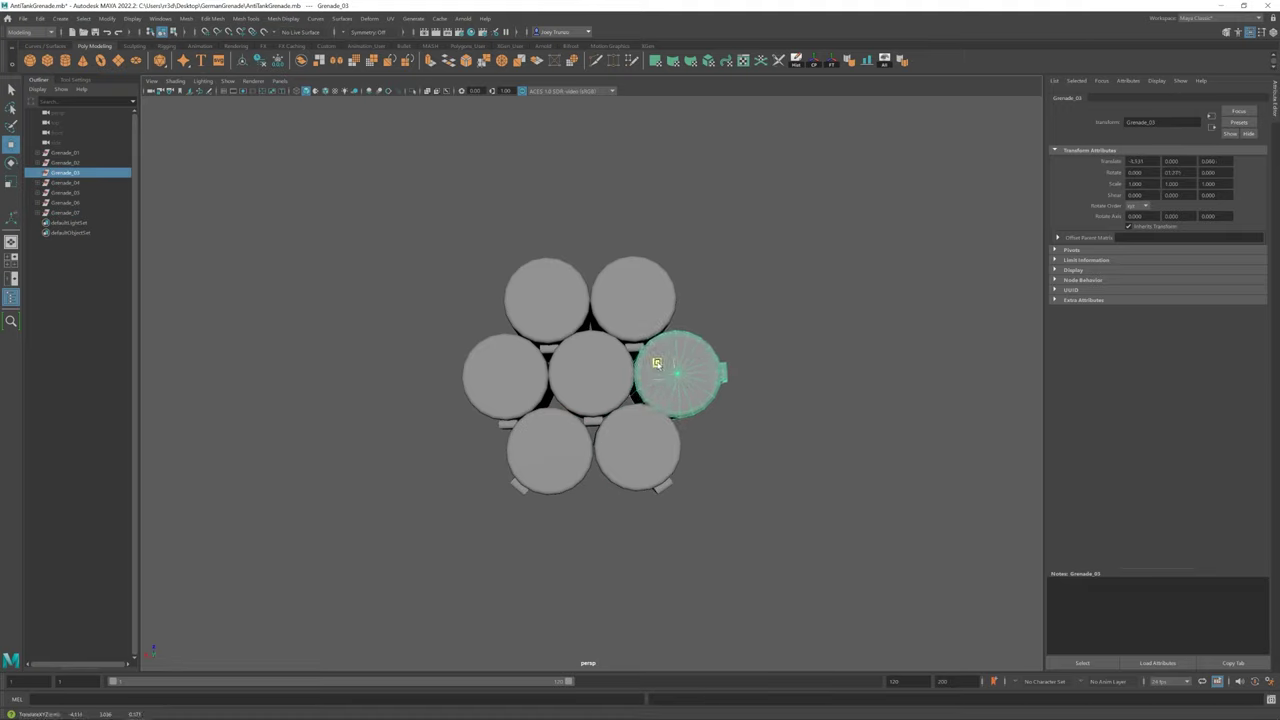
alt+middle_drag(656, 363, 648, 403)
click(625, 335)
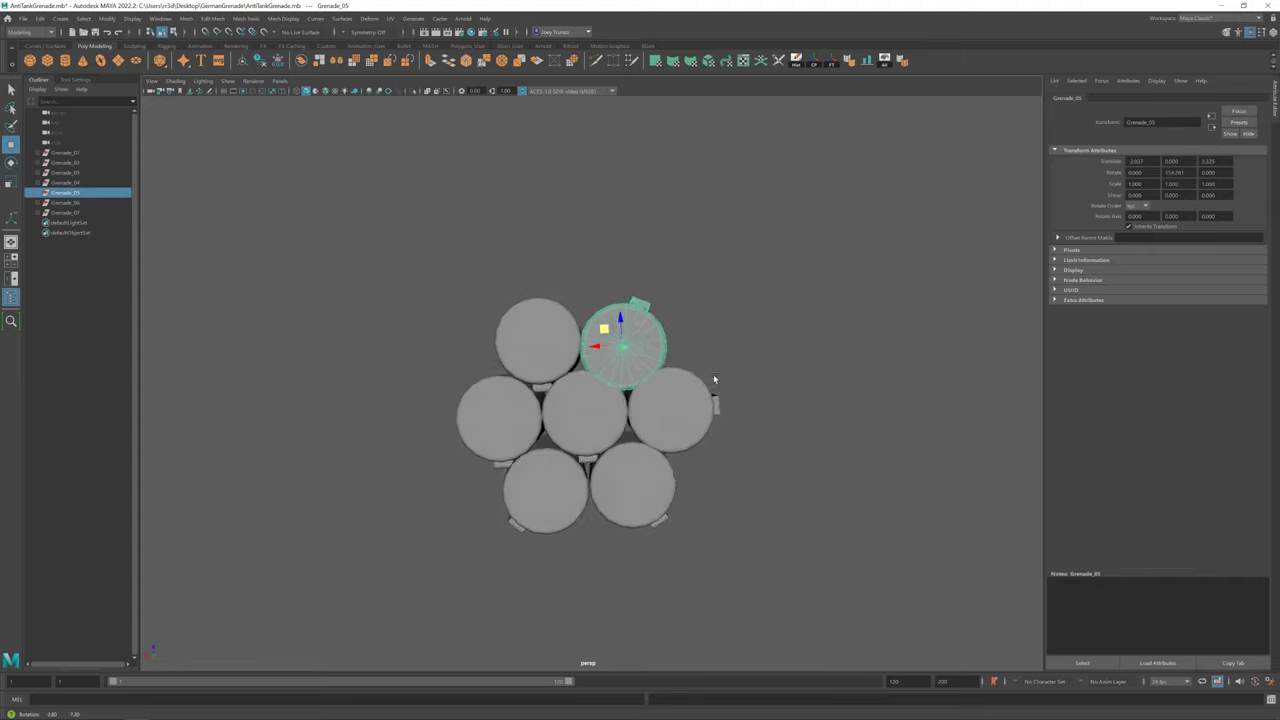
drag(604, 329, 598, 323)
alt+middle_drag(600, 321, 664, 311)
click(585, 332)
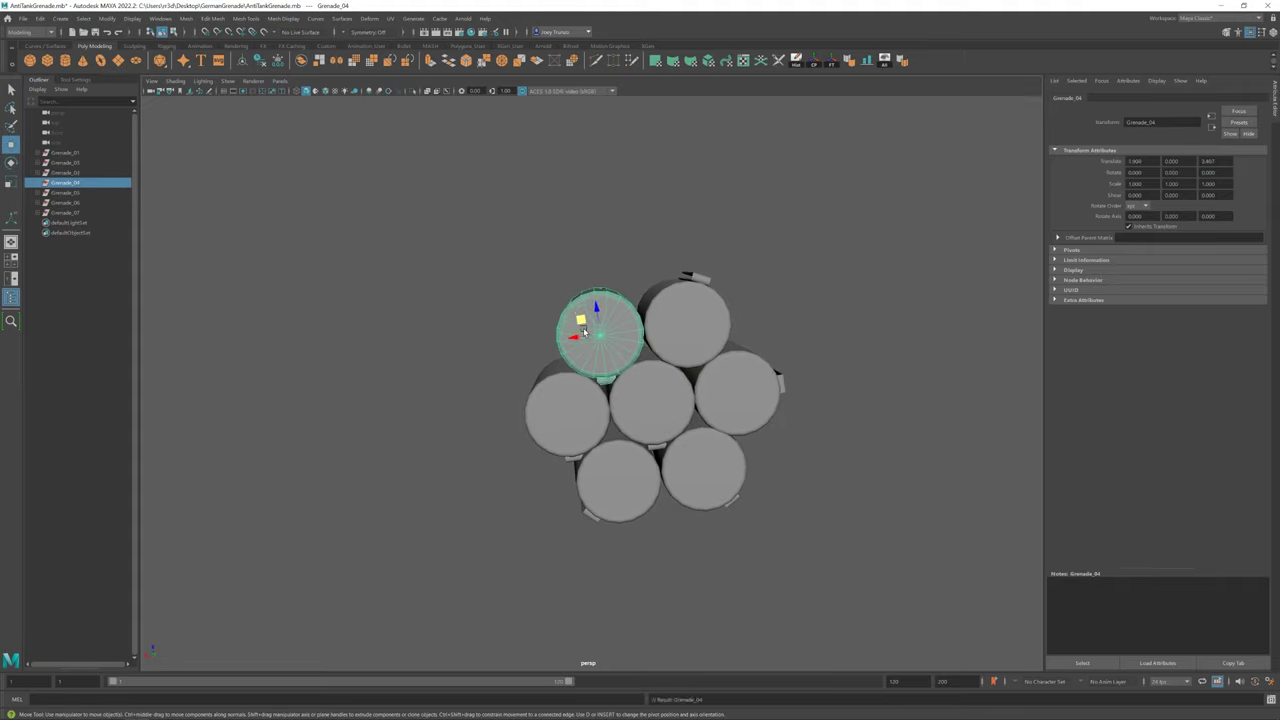
drag(628, 318, 583, 311)
key(w)
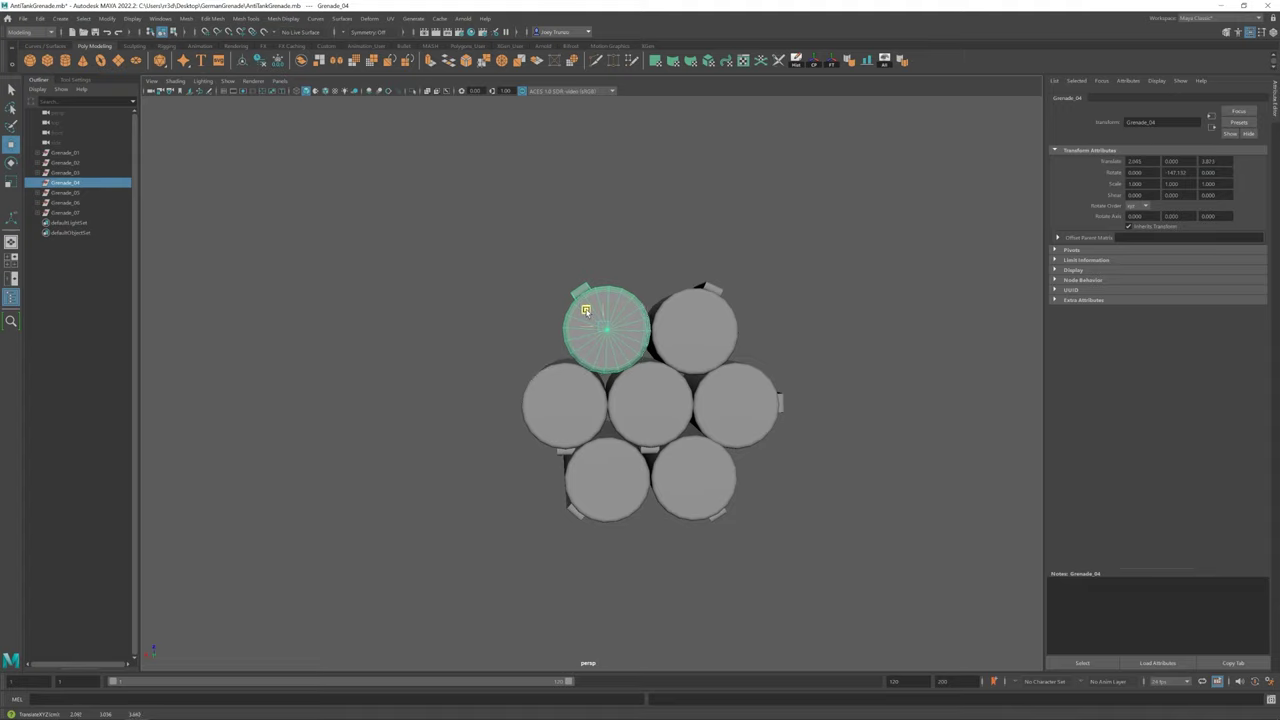
alt+middle_drag(585, 310, 605, 220)
Rotate the Grenade_02 and bottom-left grenade bodies, checking from a low side view
click(569, 308)
key(e)
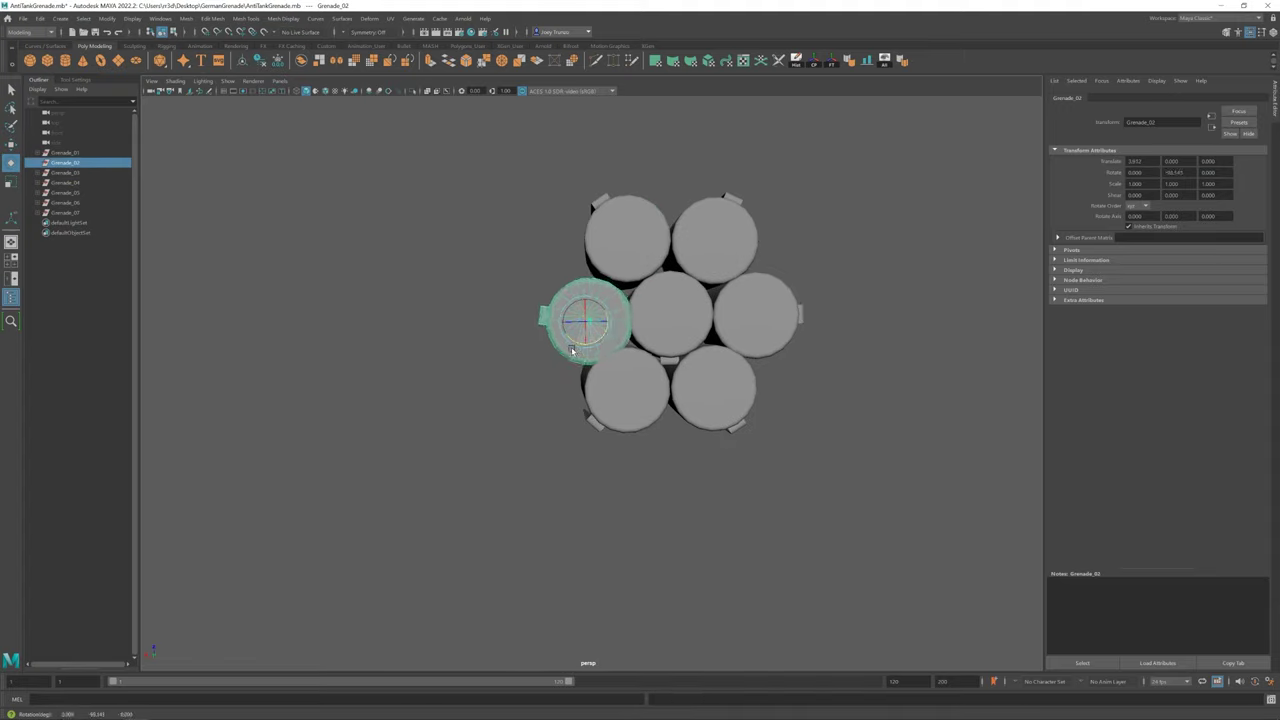
scroll(563, 301, down, 2)
alt+drag(534, 369, 543, 349)
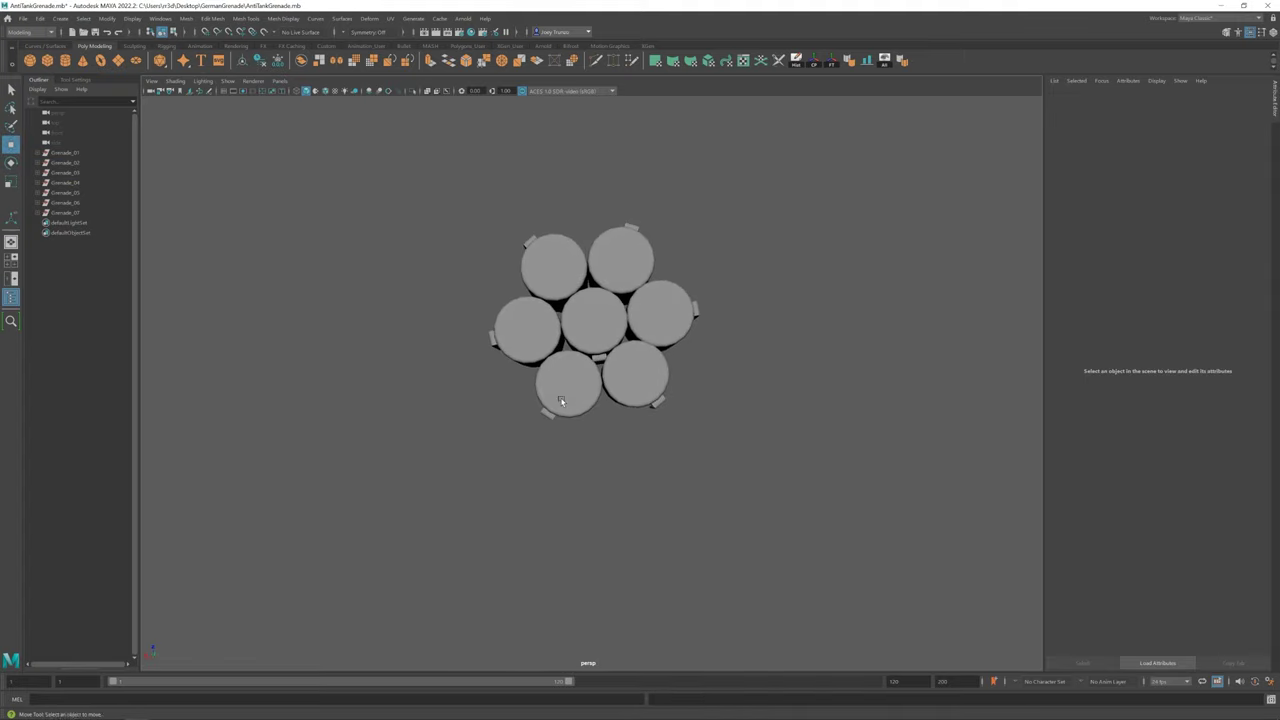
click(578, 398)
key(e)
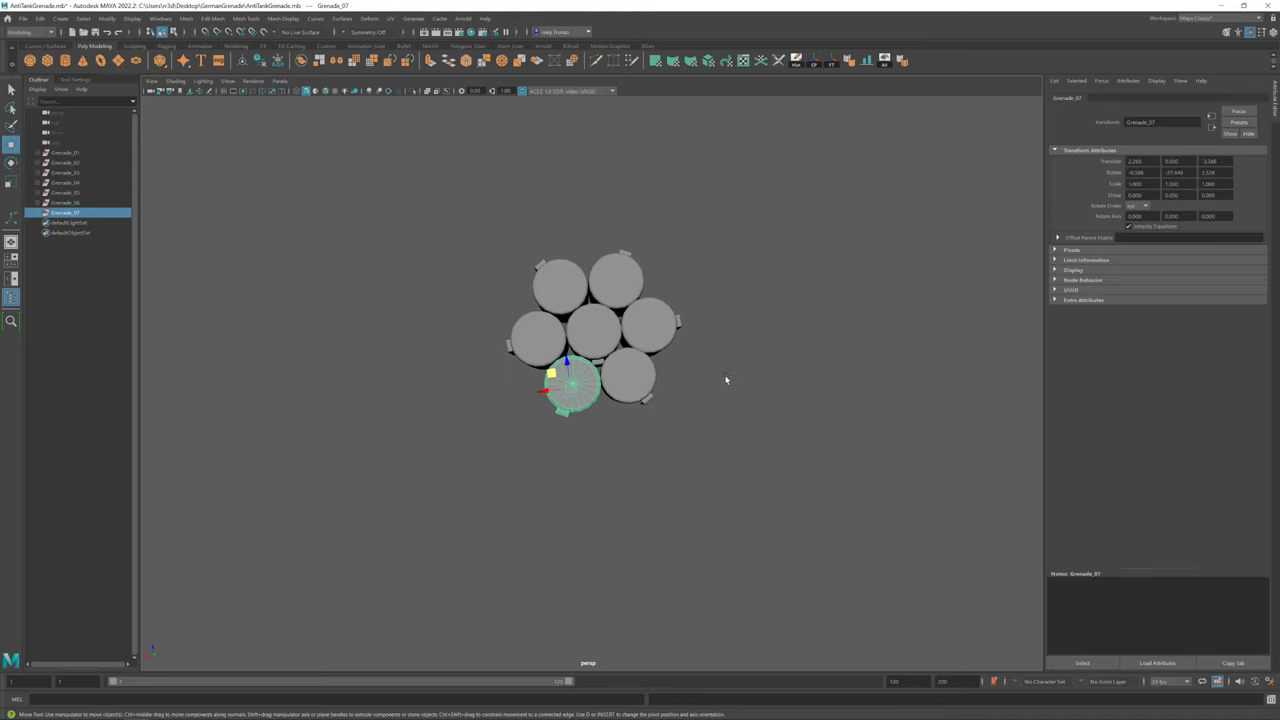
alt+drag(726, 377, 634, 294)
click(635, 458)
alt+drag(635, 458, 673, 477)
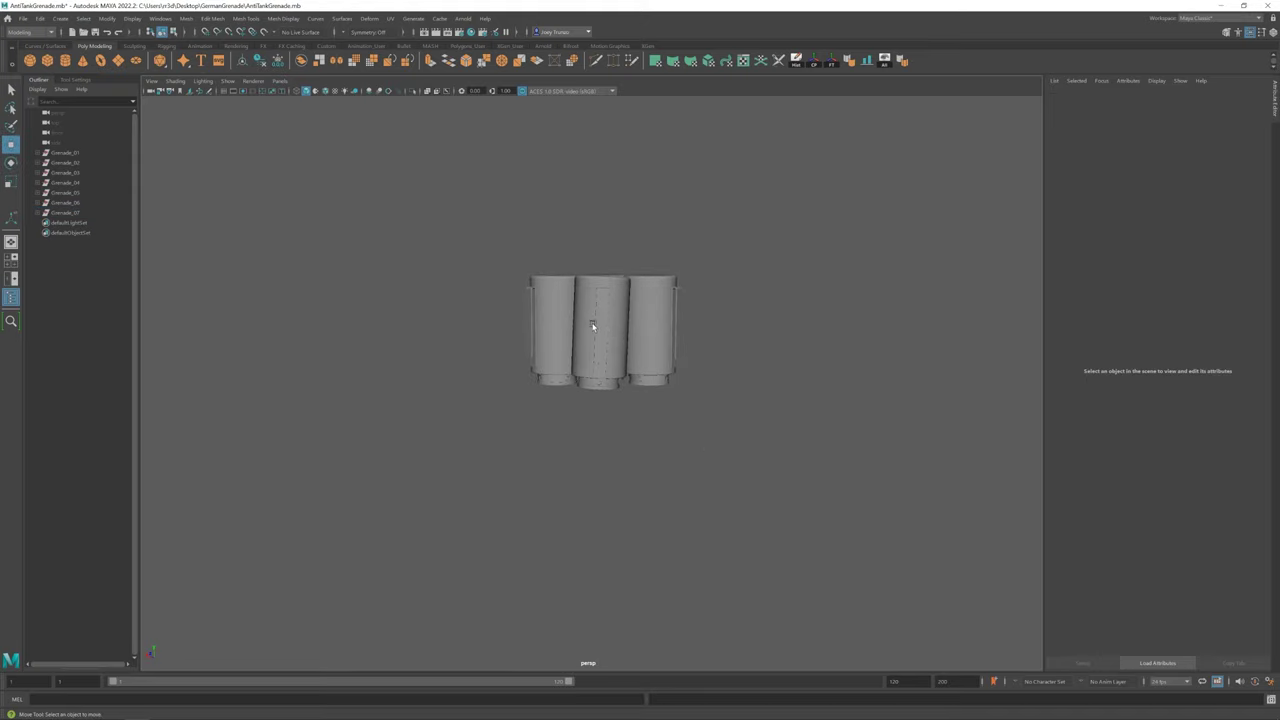
Delete the extra Grenade_07 copy and review Grenade_06 and Grenade_02 at the front
click(604, 325)
key(Delete)
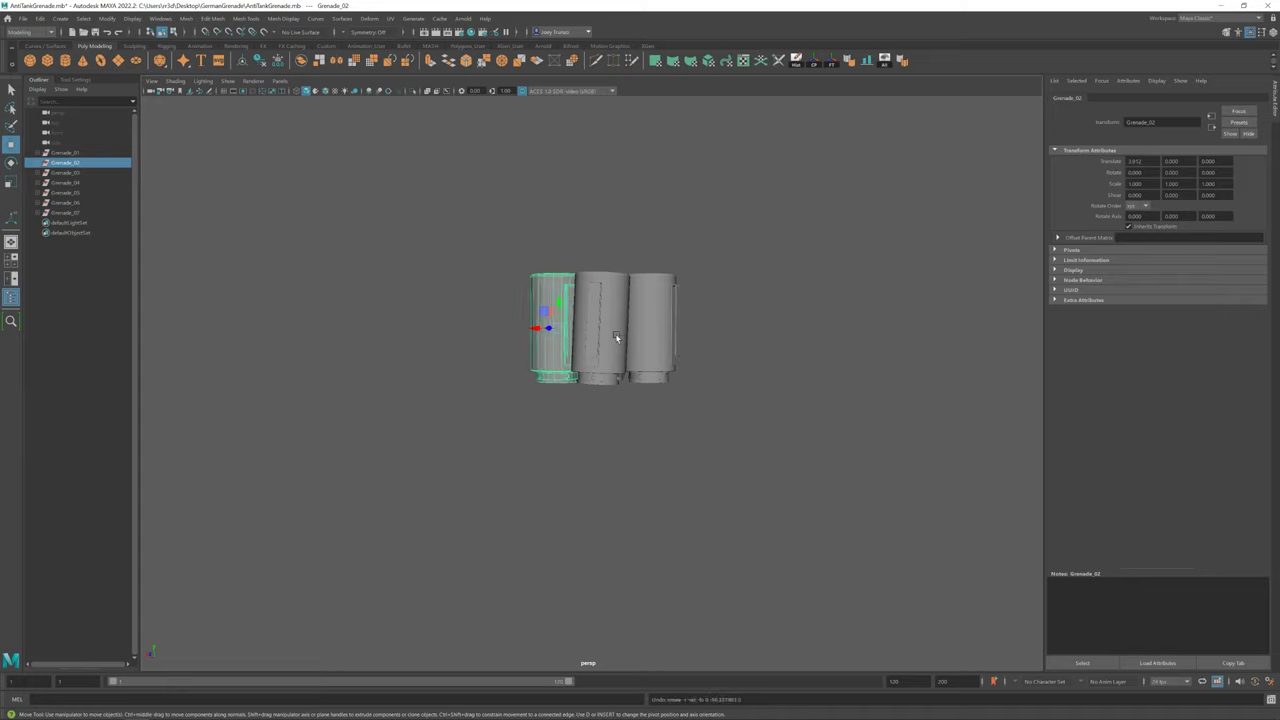
mouse_move(617, 337)
alt+mouse_down()
mouse_move(634, 360)
mouse_move(581, 375)
mouse_move(600, 372)
mouse_move(598, 405)
mouse_move(487, 327)
mouse_move(820, 463)
mouse_move(717, 420)
mouse_move(669, 417)
mouse_move(724, 432)
alt+mouse_up()
click(630, 352)
click(623, 362)
click(487, 327)
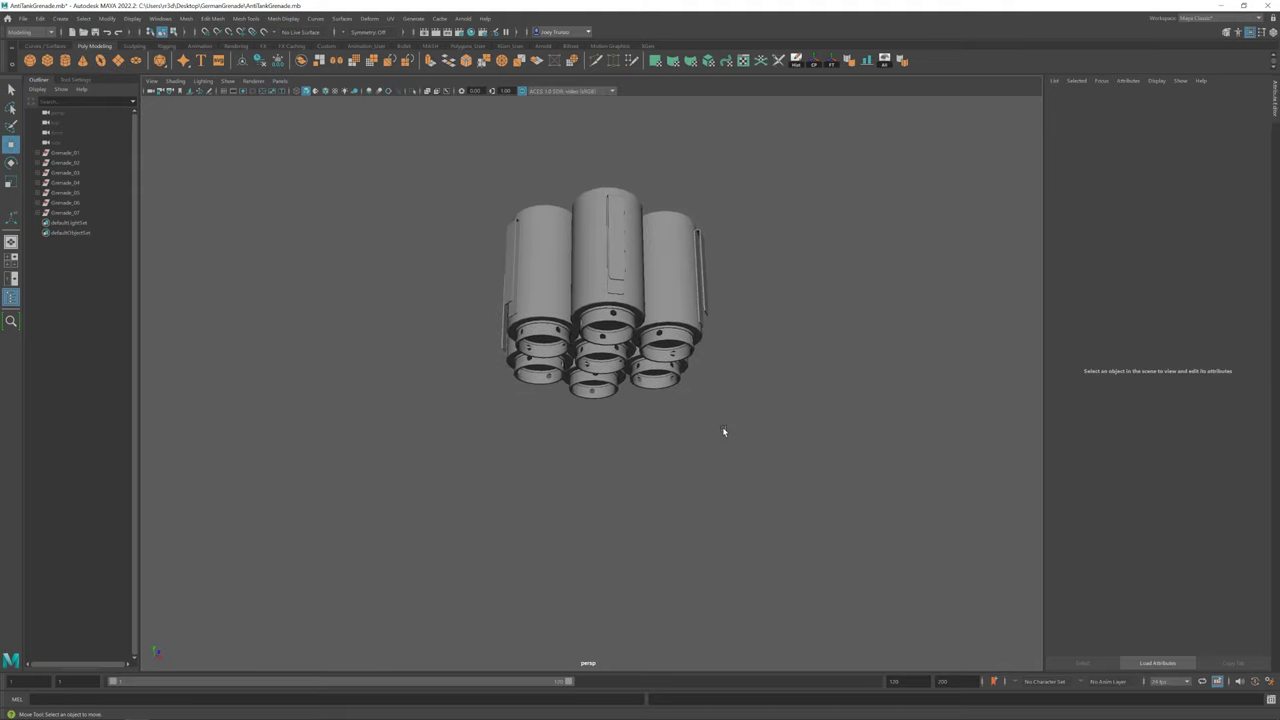
Create a polygon cylinder for the handle and extrude its top edge twice
click(64, 61)
scroll(724, 458, up, 3)
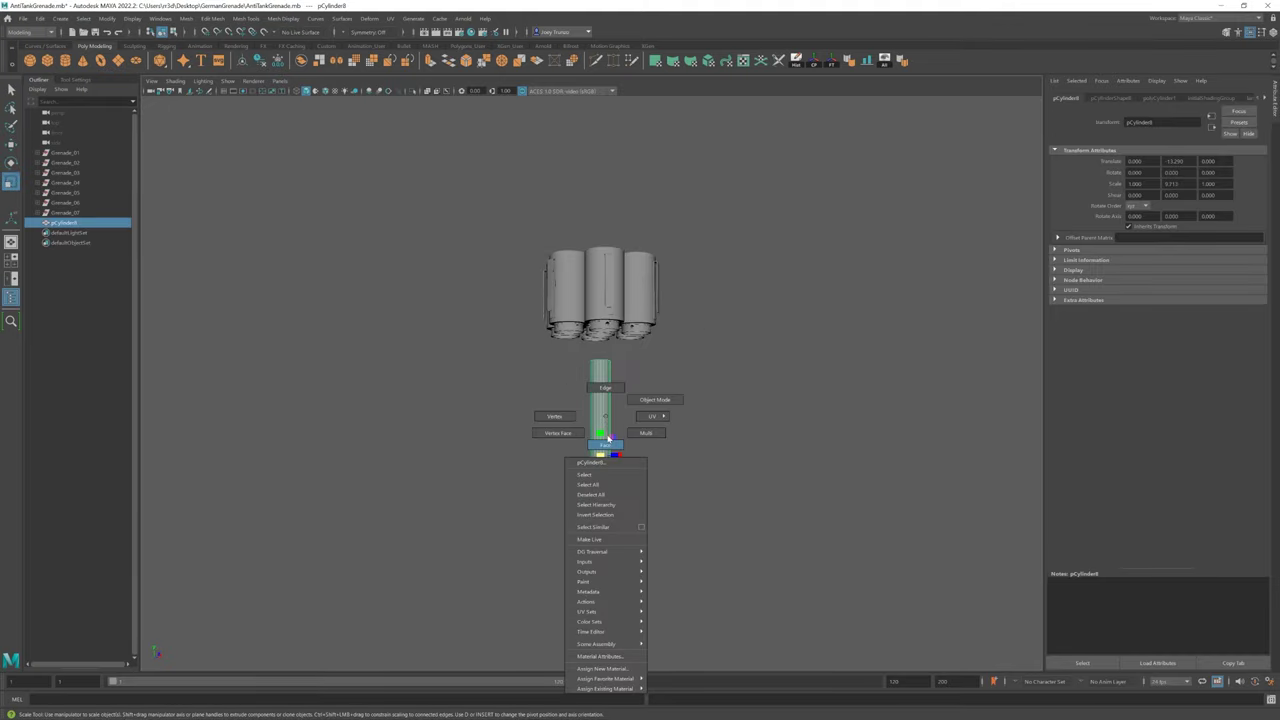
right_drag(608, 443, 708, 486)
scroll(708, 486, up, 3)
key(w)
key(ctrl+e)
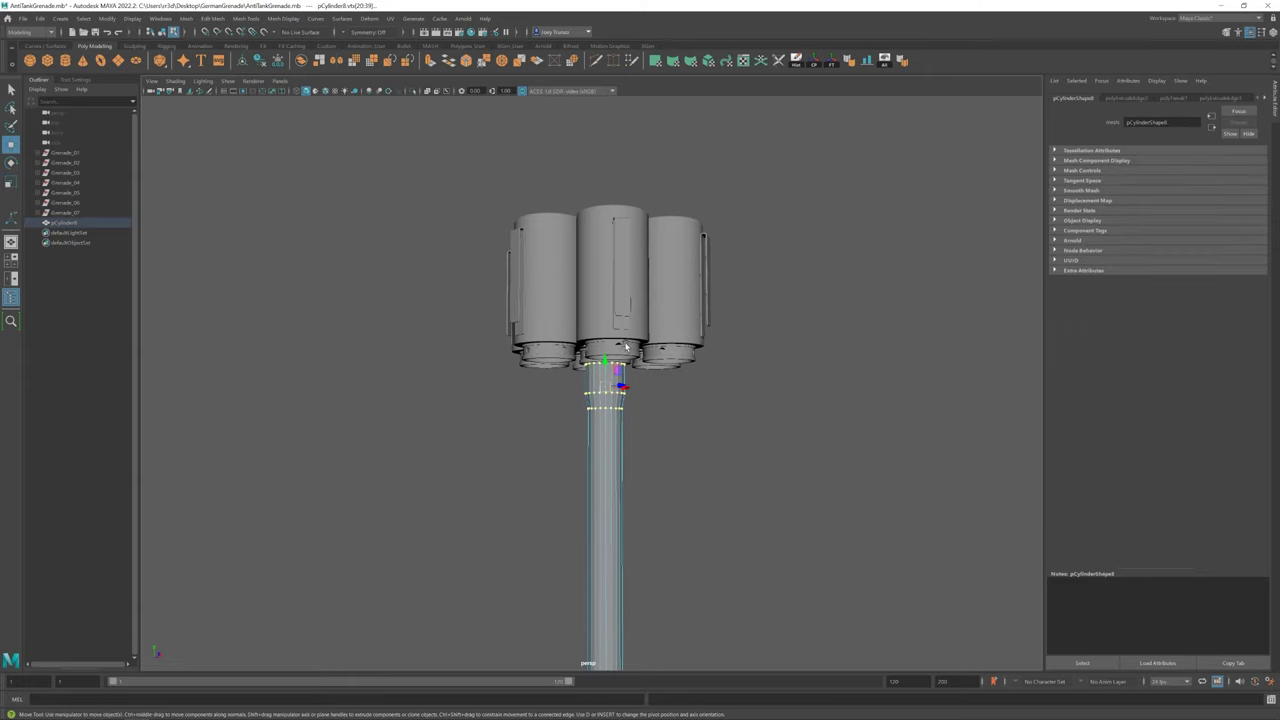
key(F9)
scroll(607, 345, up, 2)
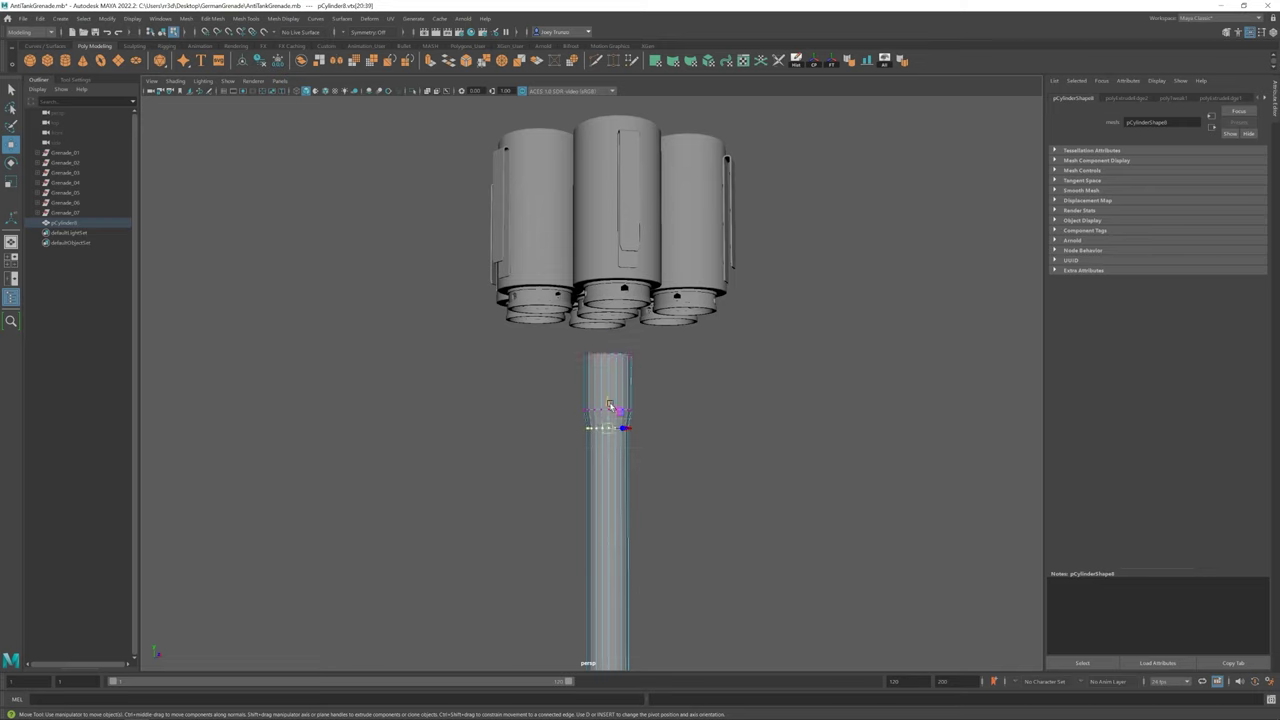
key(F8)
Bevel the edge loop of the handle's bulge ring
mouse_move(621, 363)
alt+mouse_down()
mouse_move(640, 420)
mouse_move(625, 452)
alt+mouse_up()
scroll(648, 435, up, 3)
key(F10)
click(625, 452)
click(200, 18)
click(220, 50)
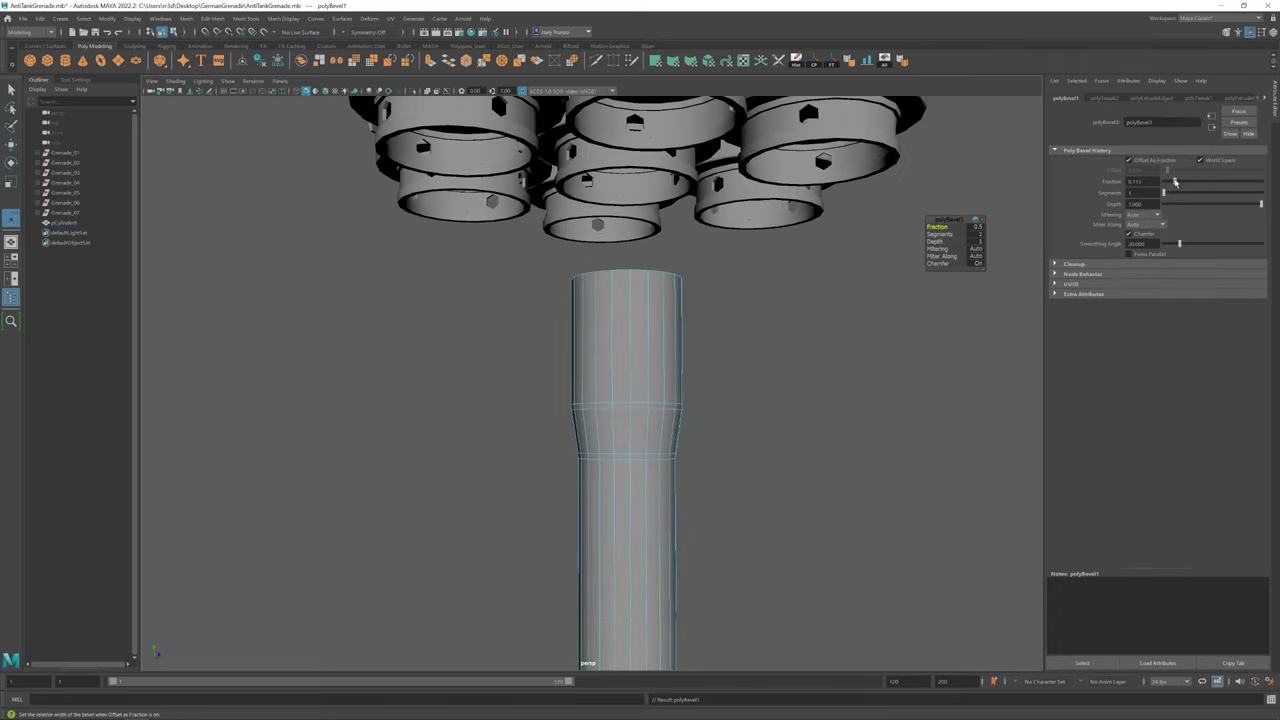
scroll(693, 358, down, 5)
Frame the handle and widen the bevel on the neck
click(608, 498)
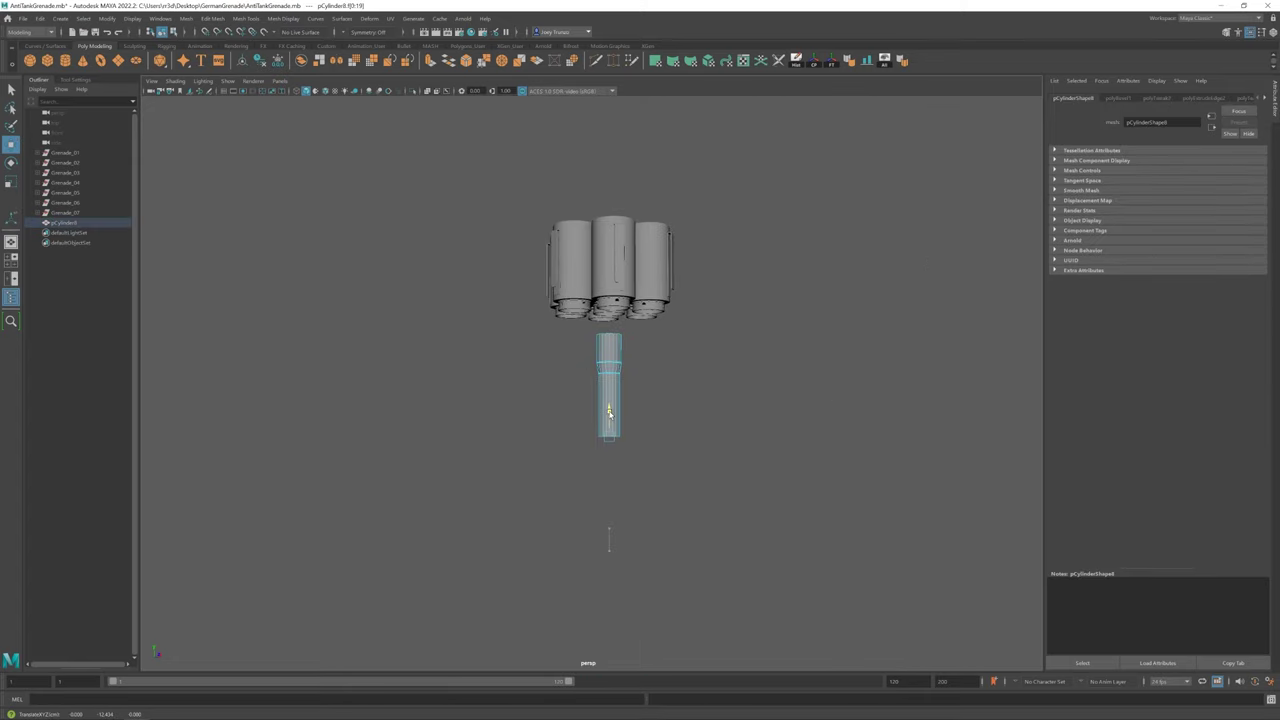
click(745, 420)
scroll(782, 467, up, 5)
click(636, 400)
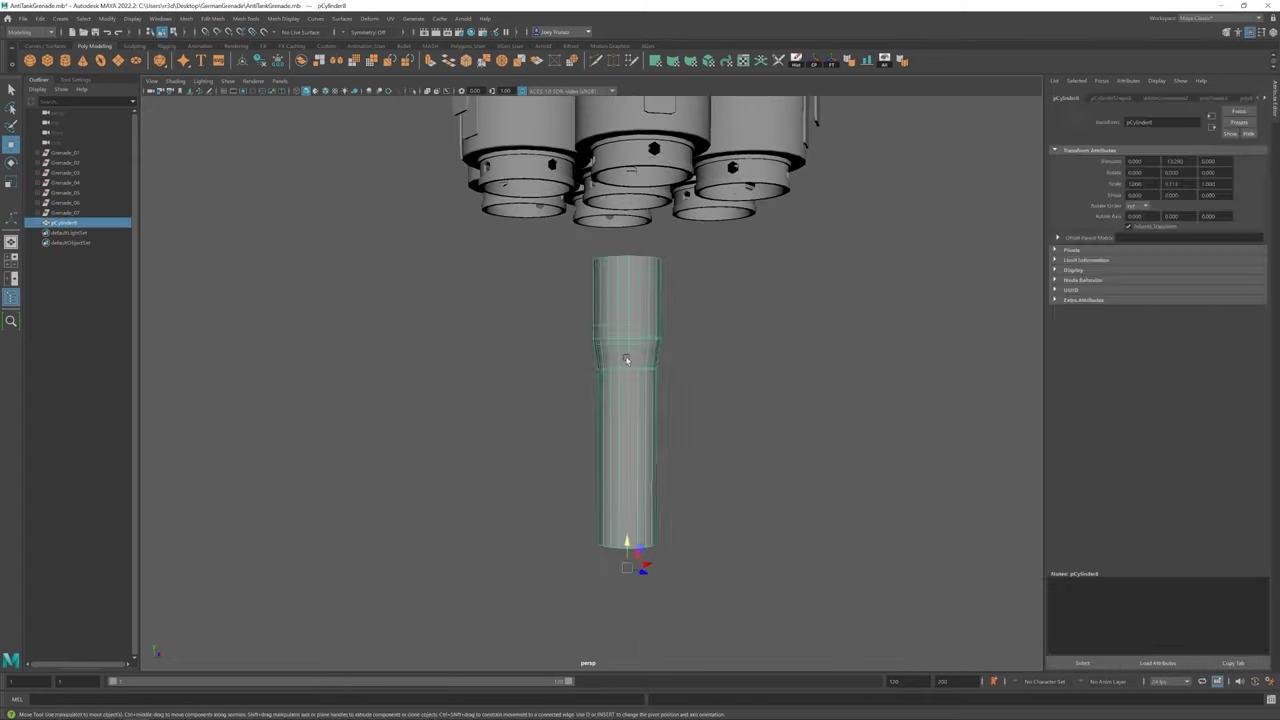
key(f)
drag(1172, 186, 1182, 186)
Insert edge loops around the handle cylinder
click(877, 306)
scroll(611, 409, down, 5)
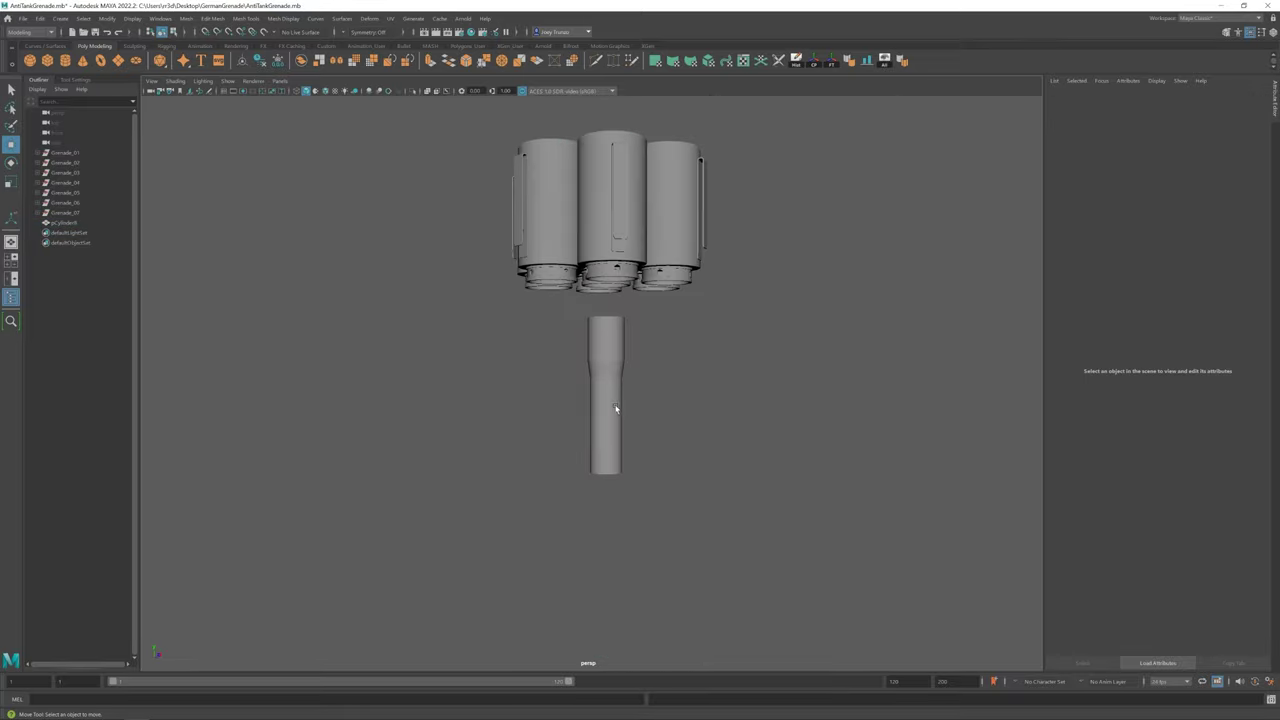
mouse_move(611, 409)
alt+mouse_down()
mouse_move(634, 417)
mouse_move(600, 423)
alt+mouse_up()
click(602, 438)
scroll(602, 438, up, 3)
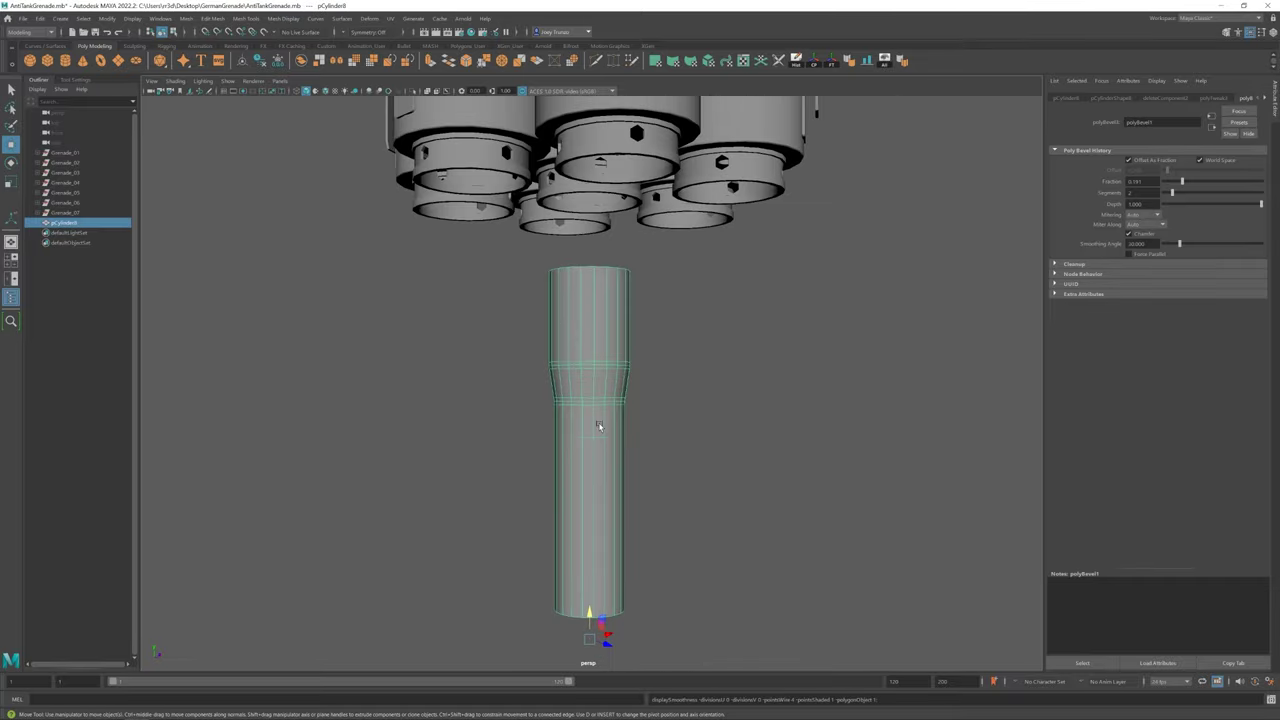
click(212, 18)
click(262, 95)
click(547, 471)
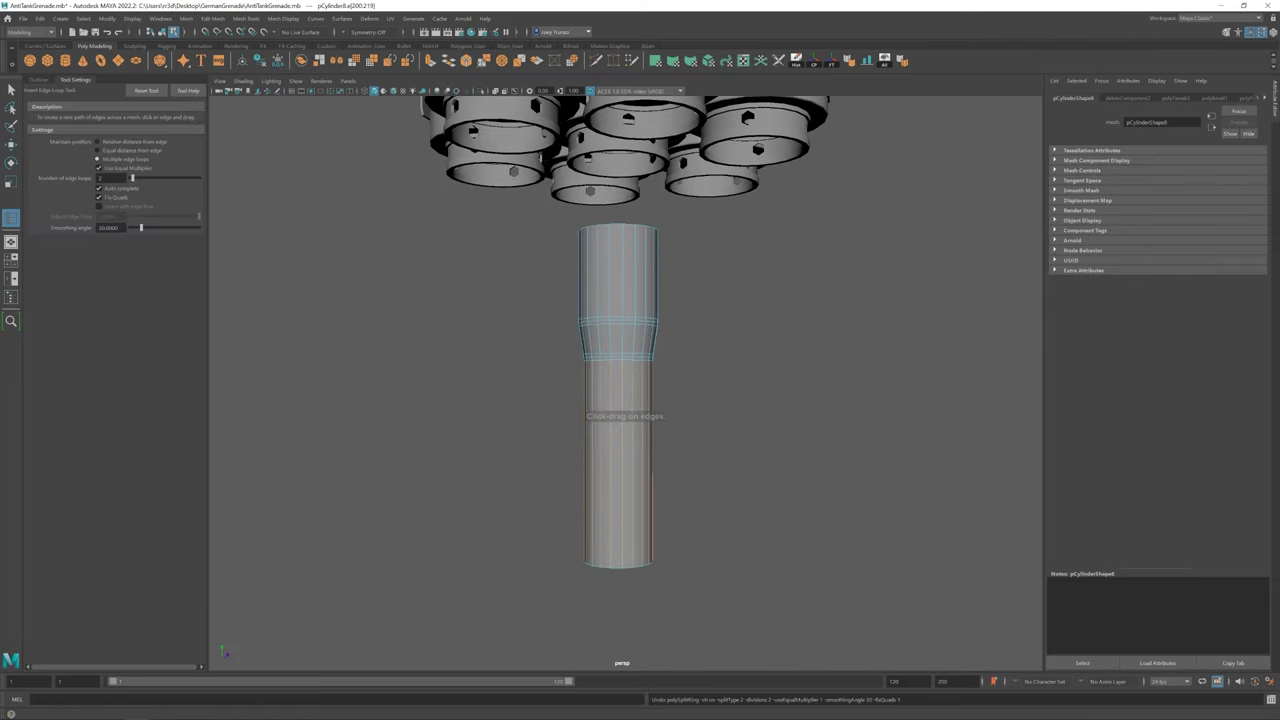
key(w)
Orbit out to a side view and reselect the handle cylinder pCylinder8
scroll(606, 457, down, 3)
alt+drag(606, 457, 603, 365)
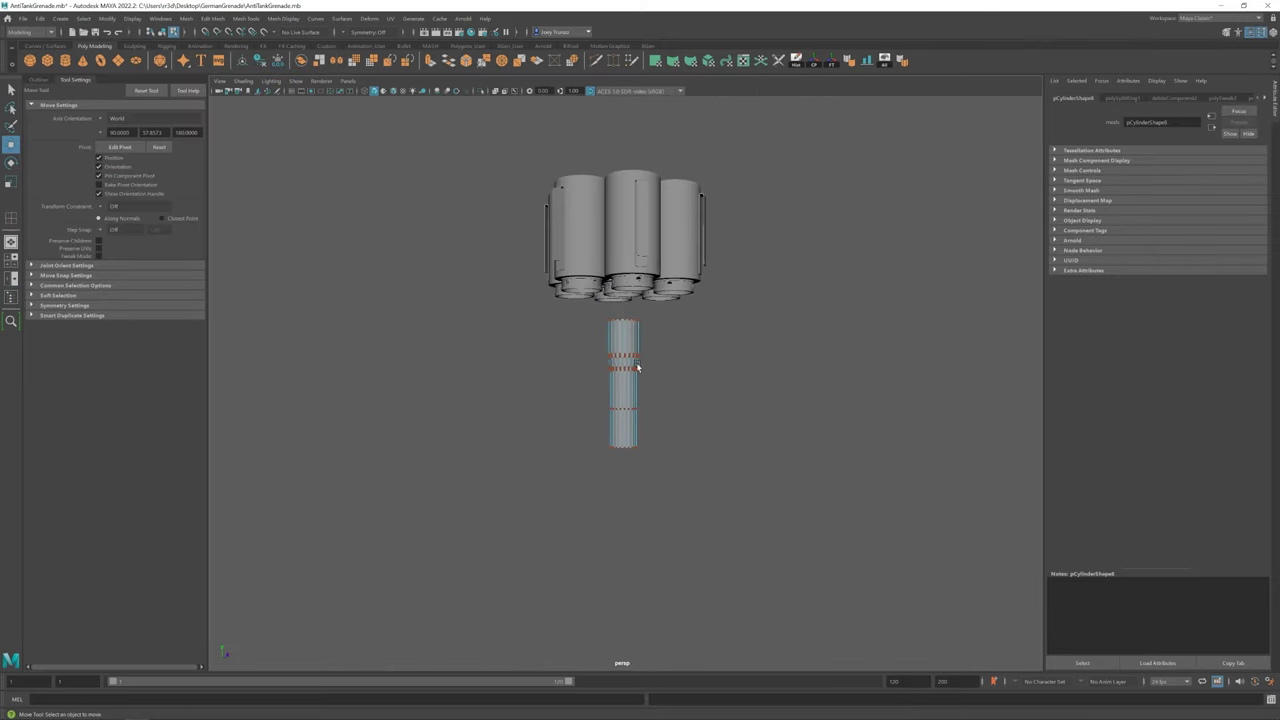
right_drag(620, 337, 655, 322)
click(677, 377)
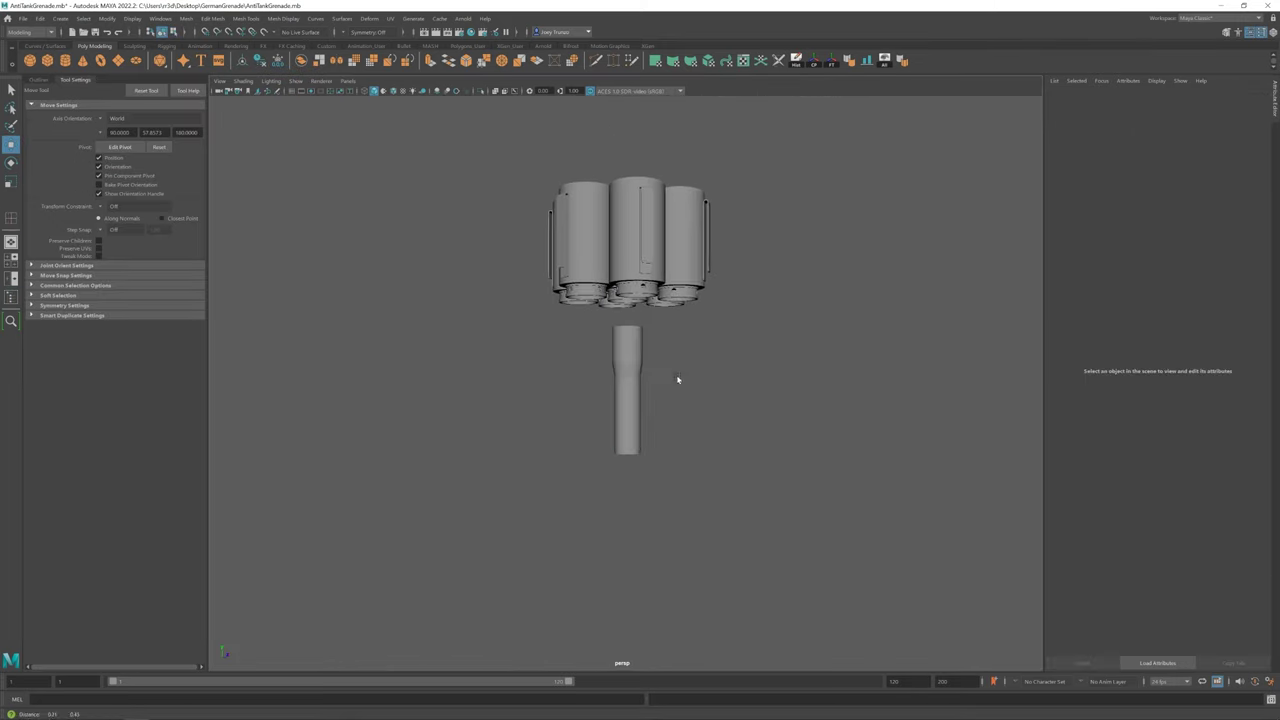
click(622, 390)
scroll(610, 385, up, 4)
click(746, 351)
mouse_move(746, 351)
alt+mouse_down()
mouse_move(763, 323)
mouse_move(653, 356)
mouse_move(699, 323)
mouse_move(700, 343)
alt+mouse_up()
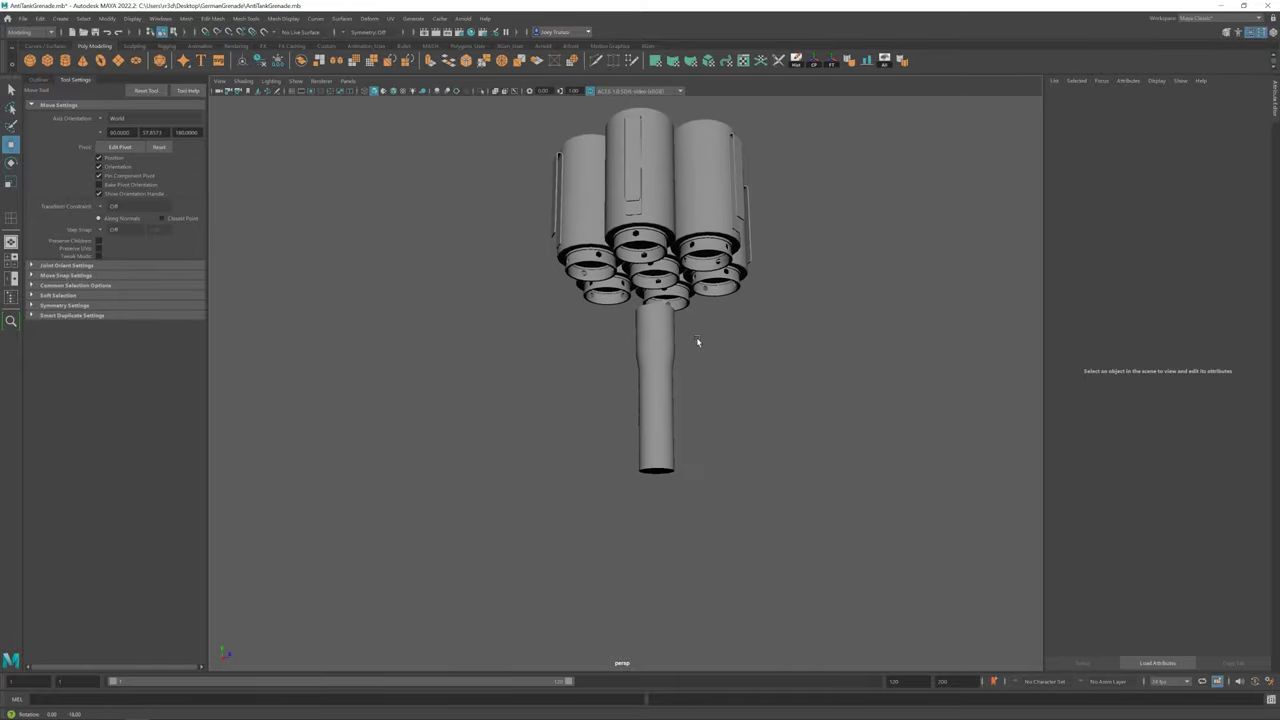
scroll(700, 343, up, 2)
click(610, 420)
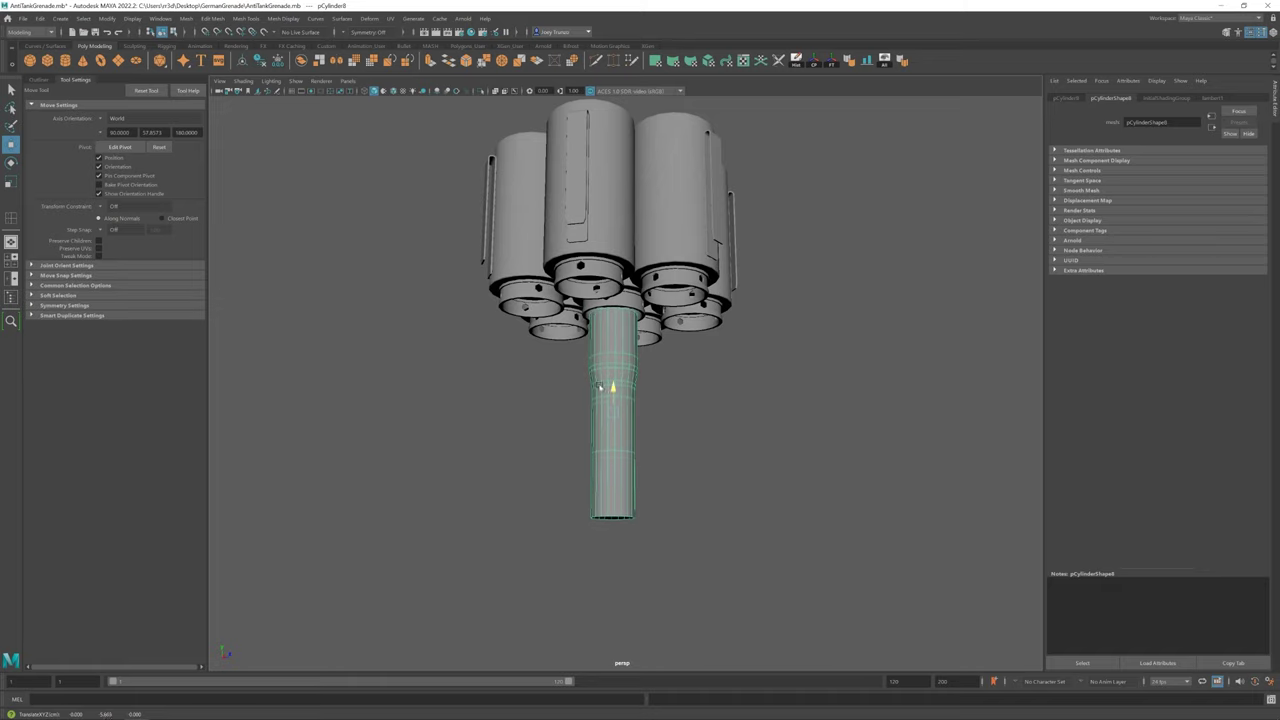
Scale the handle up slightly
key(r)
mouse_move(613, 412)
mouse_down()
mouse_move(611, 395)
mouse_move(609, 413)
mouse_up()
key(w)
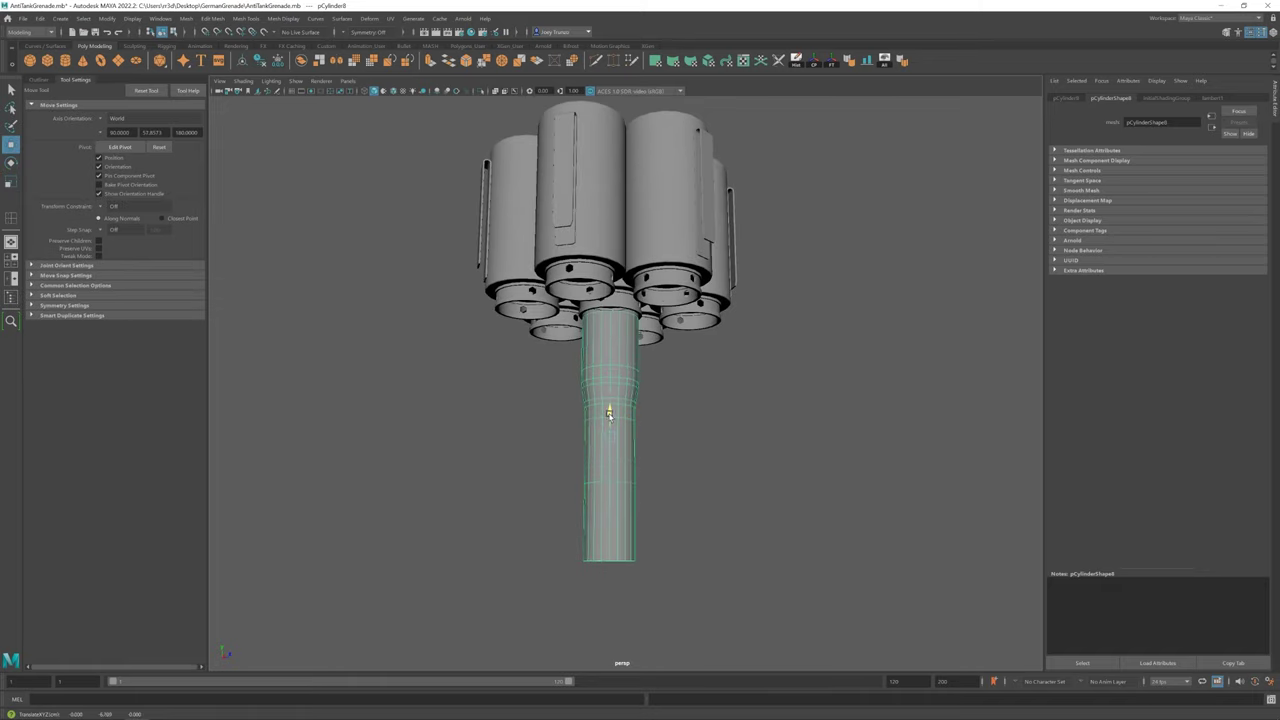
scroll(611, 427, up, 3)
Widen the ring cylinder around the handle top and select its top edge loop
double_click(598, 352)
key(r)
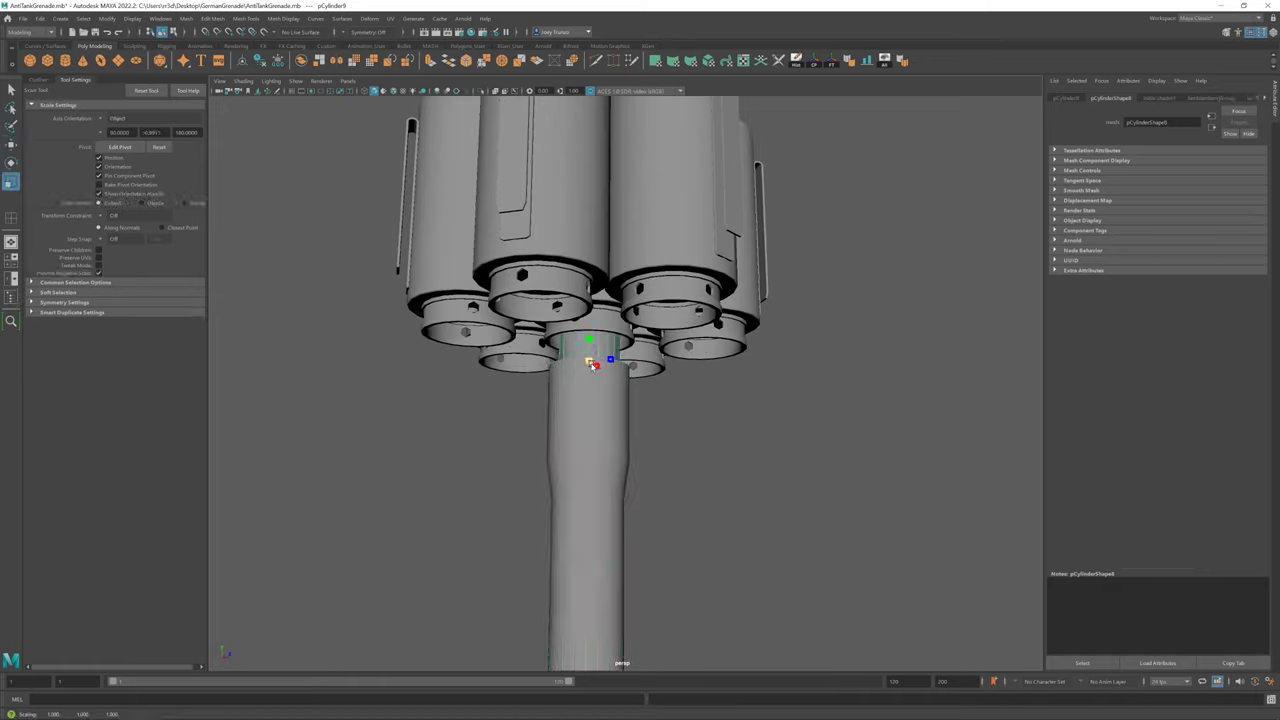
drag(588, 341, 591, 348)
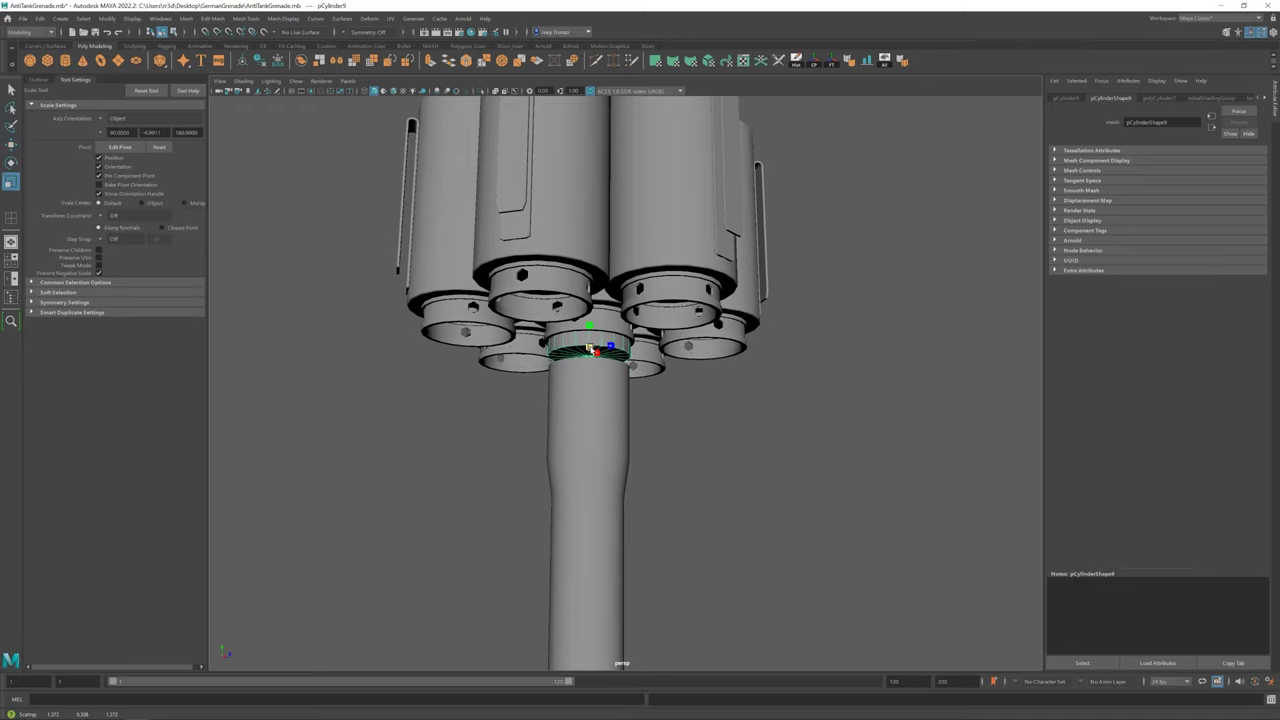
click(645, 423)
alt+drag(645, 423, 578, 343)
click(578, 343)
double_click(580, 340)
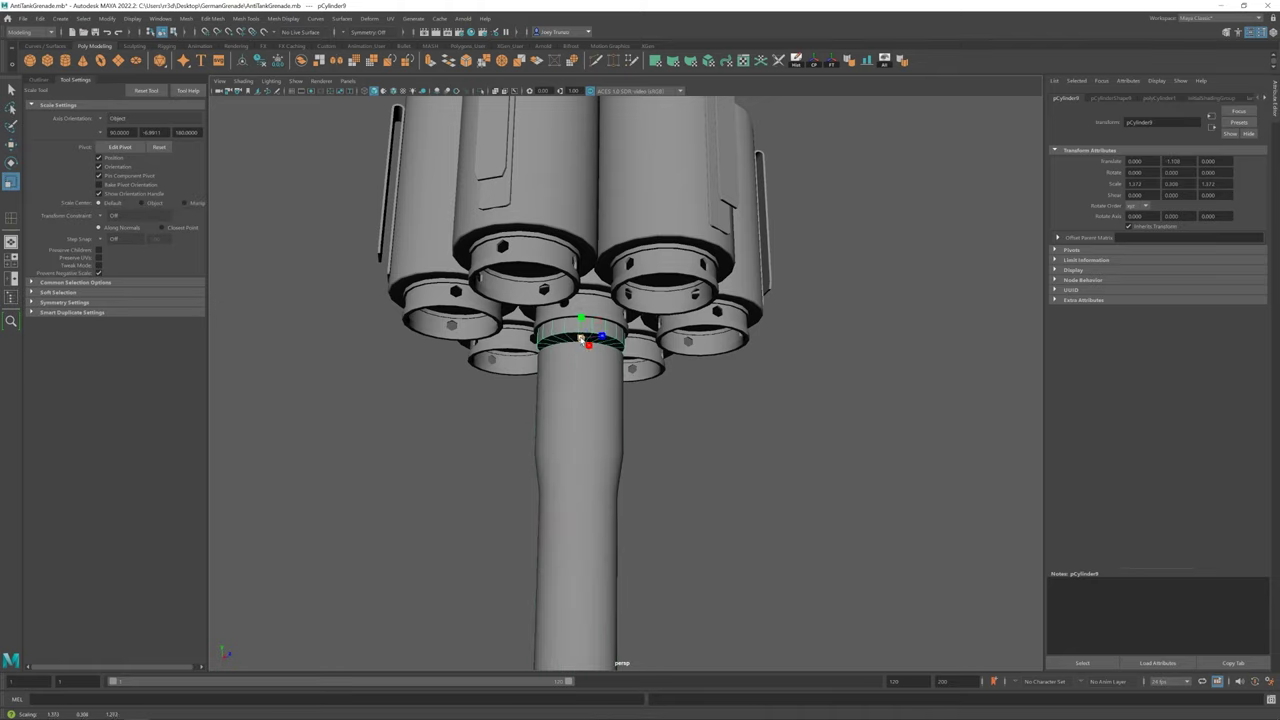
key(w)
key(F8)
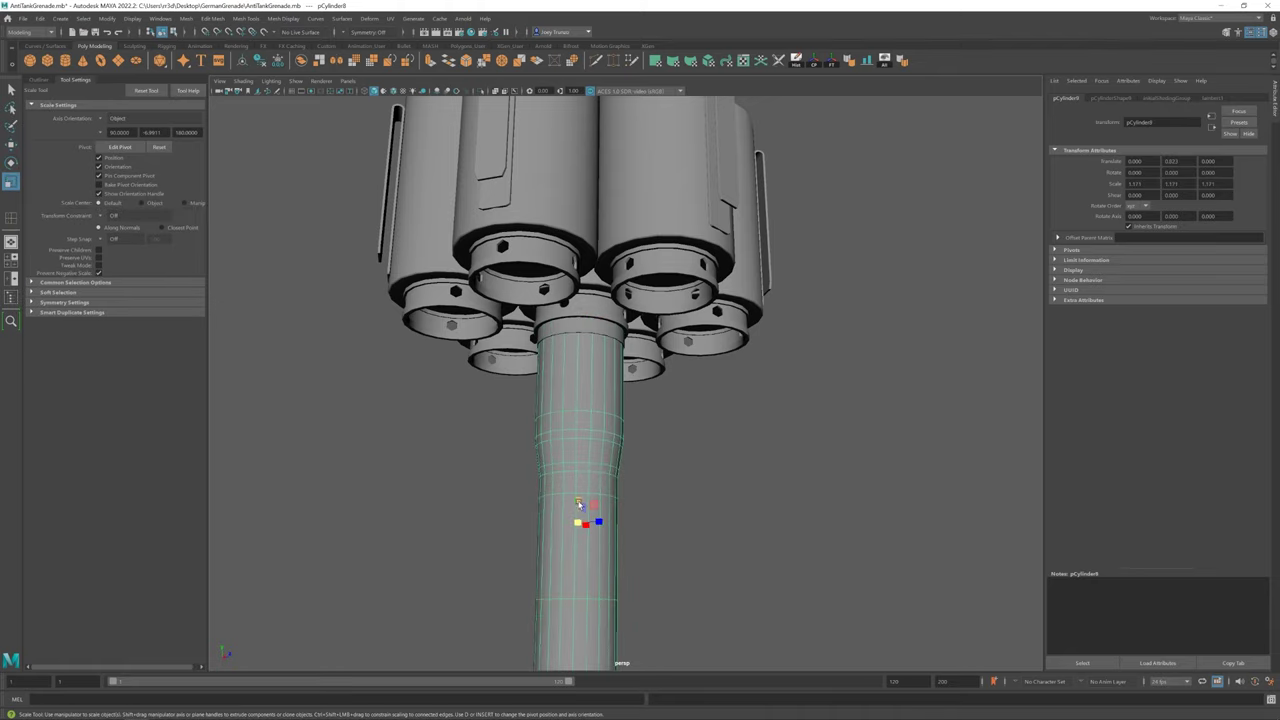
Select a face on the collar ring and bevel it
alt+drag(576, 489, 671, 420)
click(671, 420)
scroll(671, 420, up, 3)
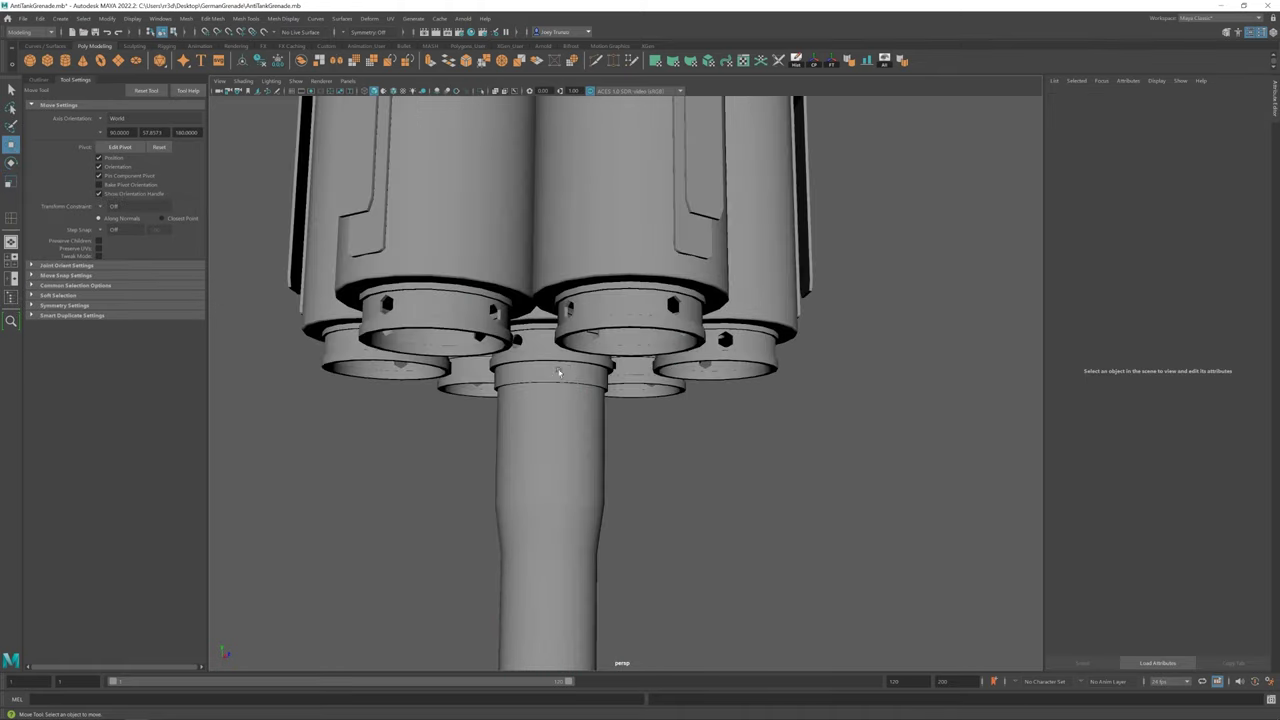
click(571, 391)
right_click(556, 365)
click(554, 383)
click(509, 355)
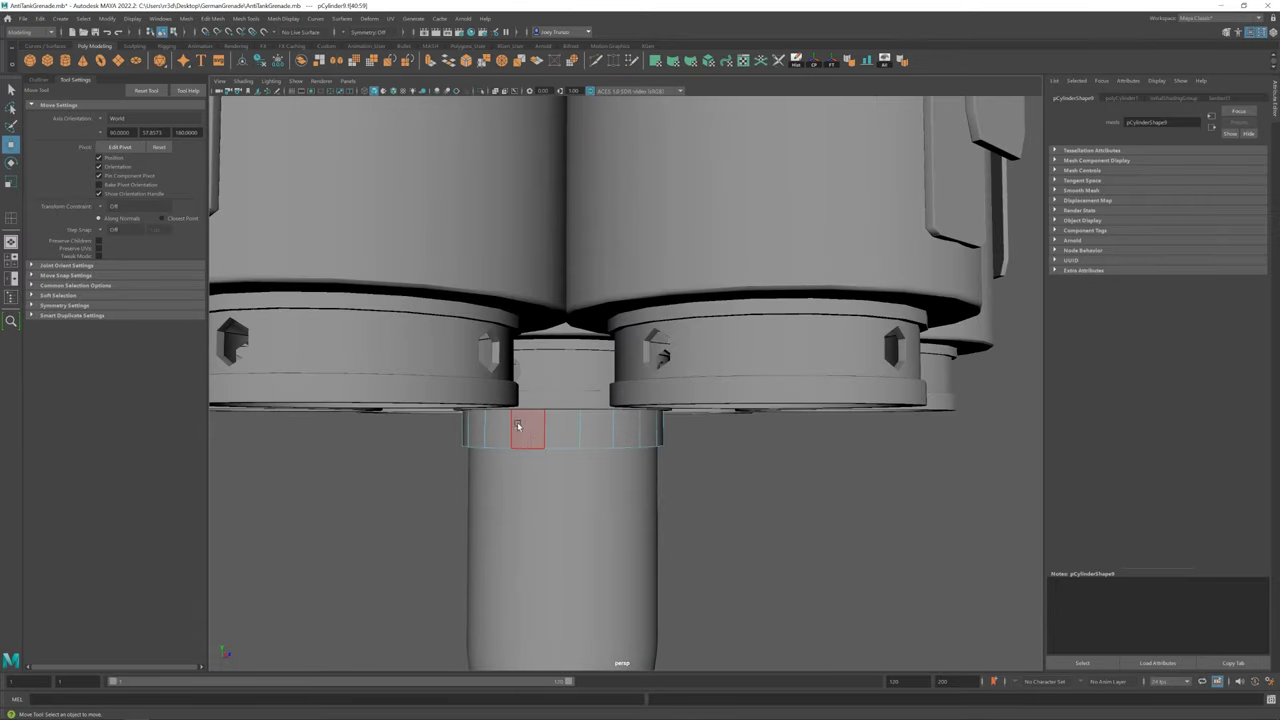
click(208, 19)
click(226, 52)
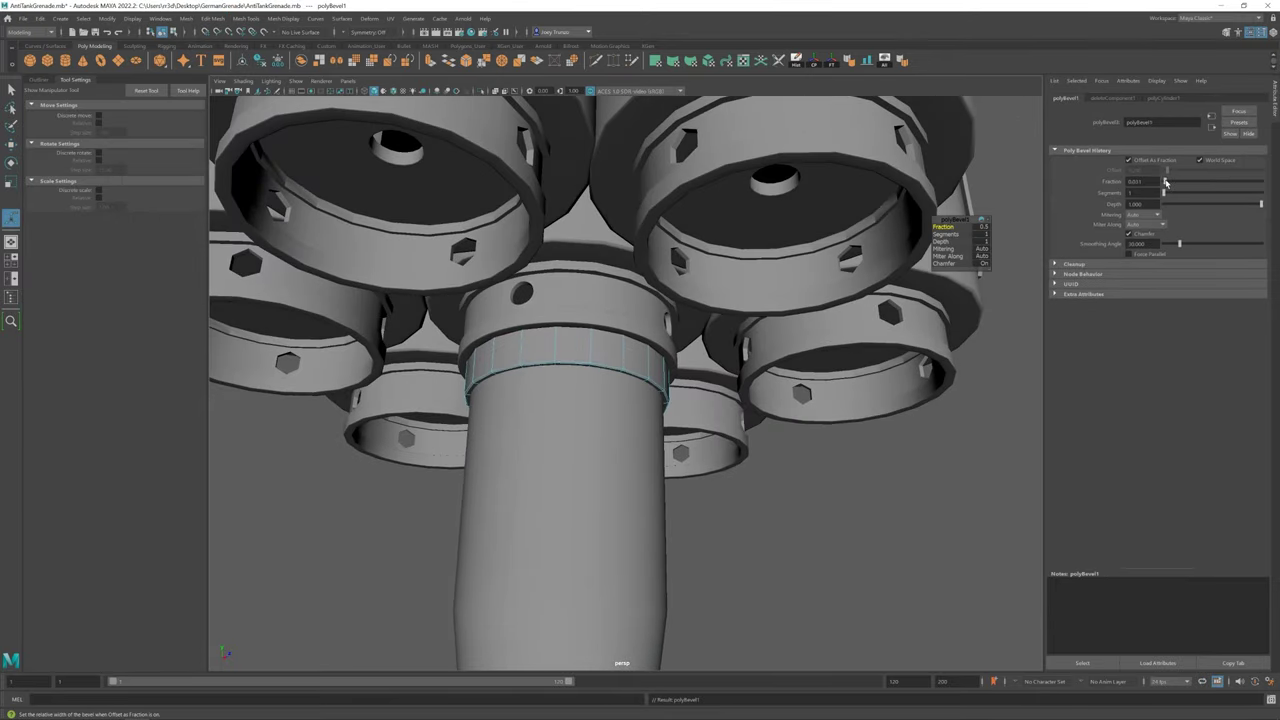
Add an edge loop around the bevelled collar, then select the handle tube
key(w)
key(a)
key(f)
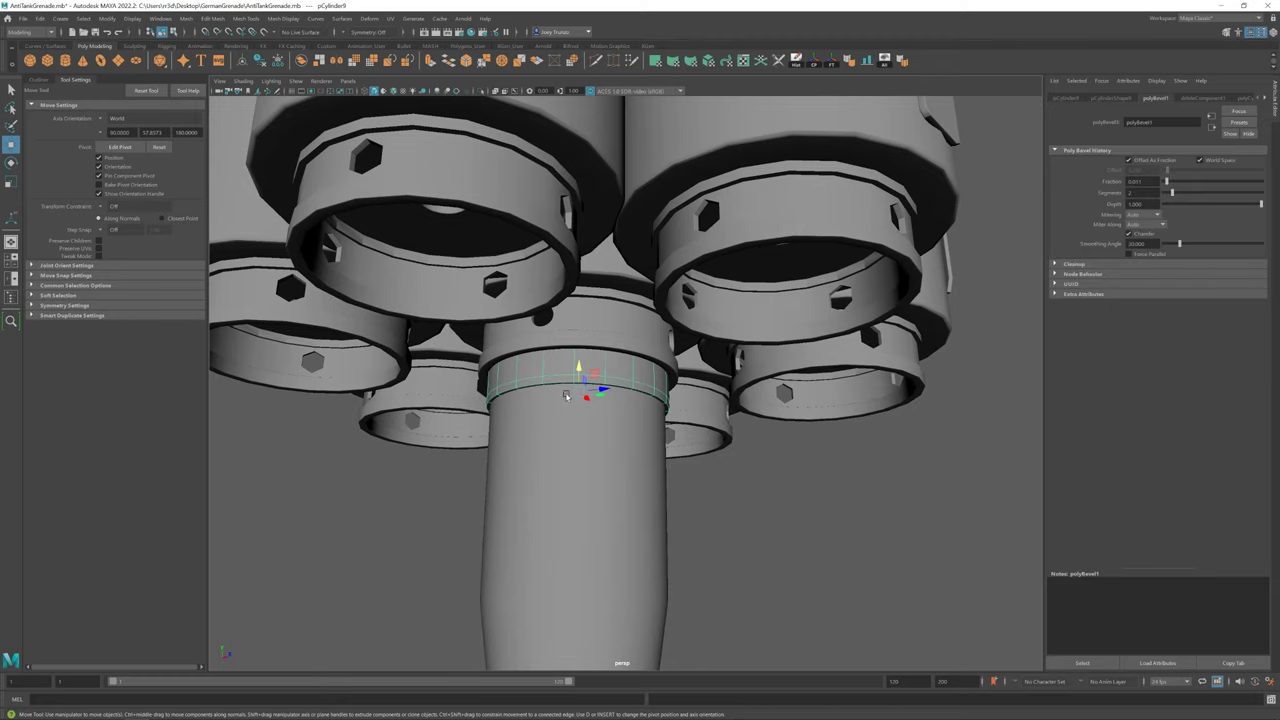
click(232, 19)
click(255, 88)
click(560, 370)
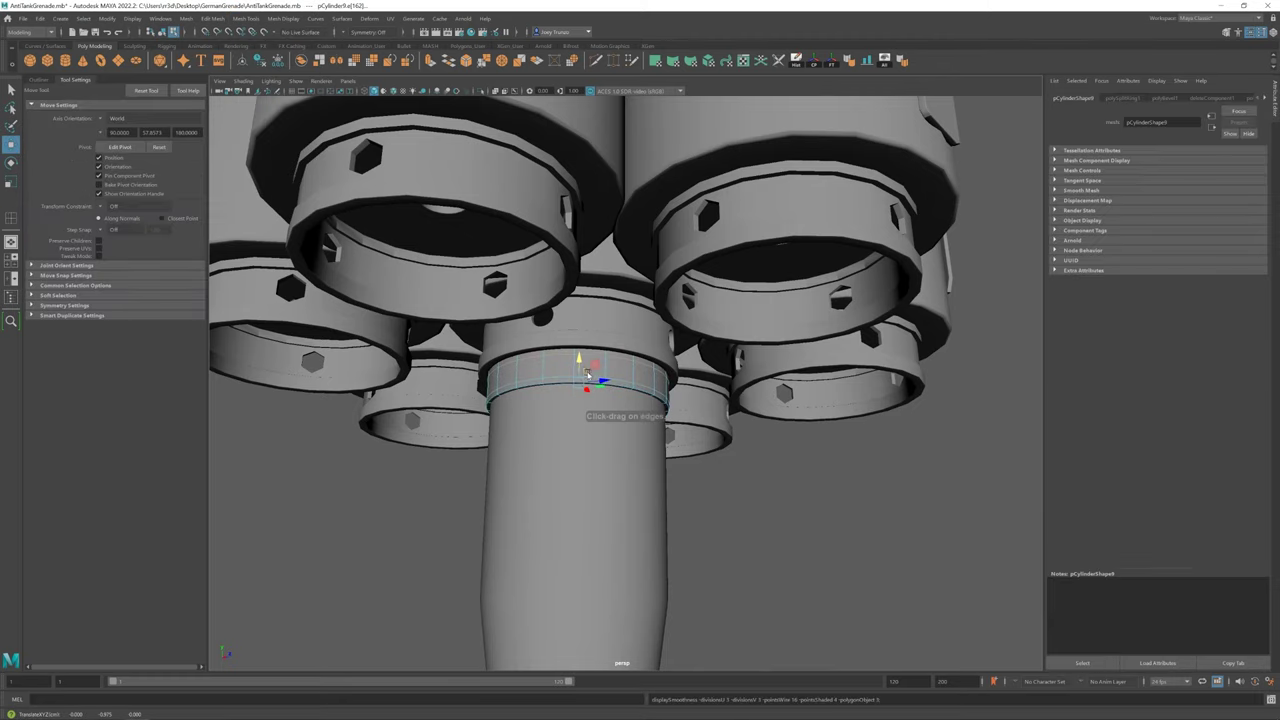
scroll(588, 373, down, 5)
scroll(663, 434, down, 2)
click(620, 395)
Separate the handle tube into its individual pieces
key(e)
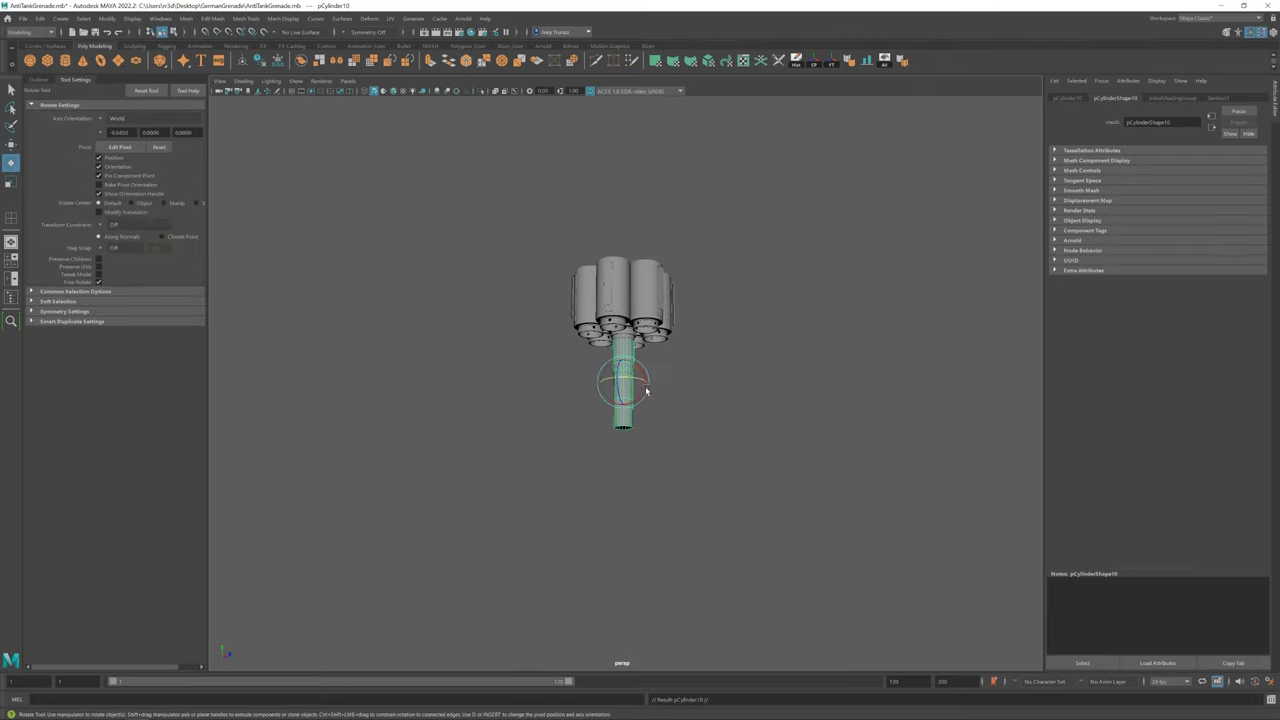
alt+drag(529, 451, 530, 380)
key(w)
key(f)
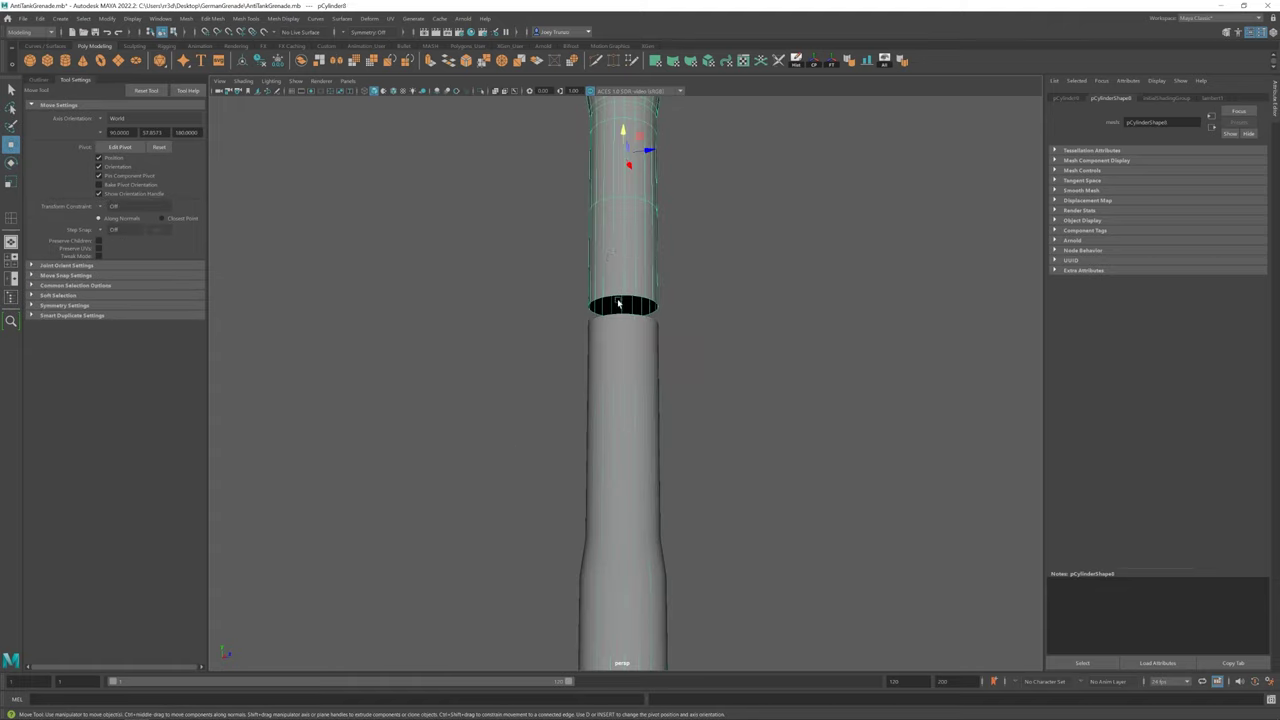
click(186, 19)
click(205, 66)
Bridge the gap in the tube so it becomes one continuous mesh
click(737, 220)
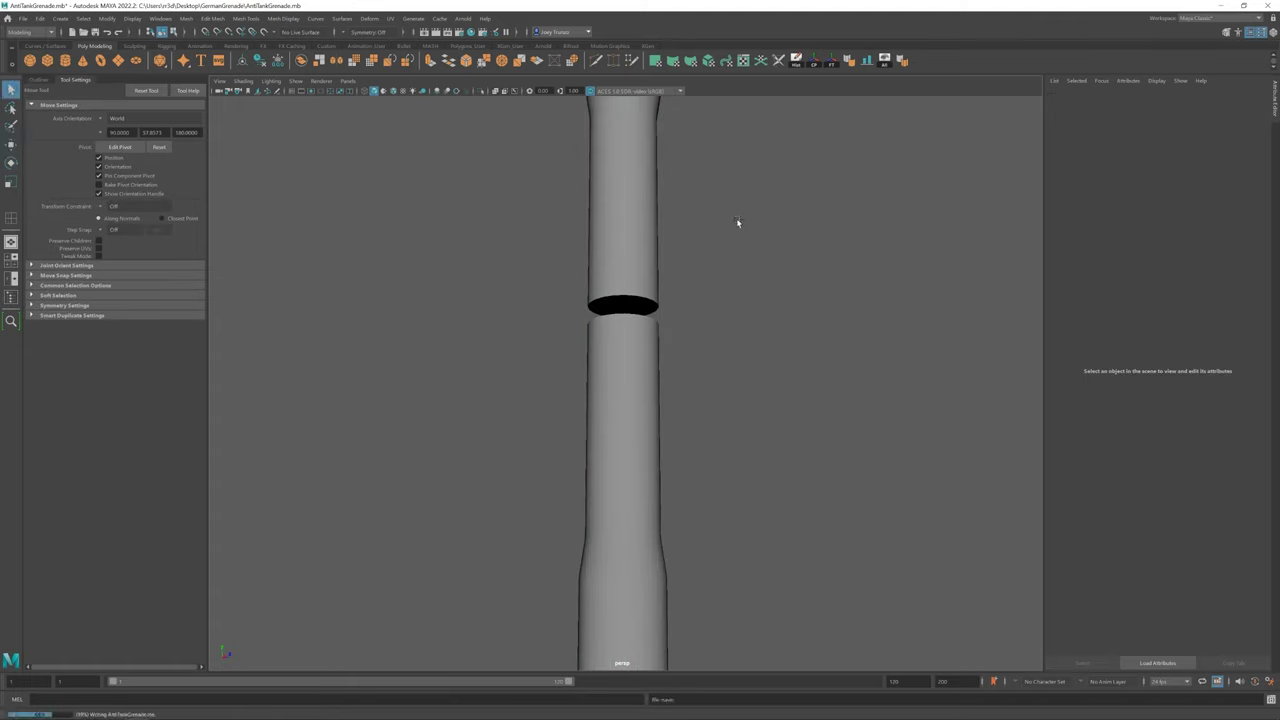
click(628, 312)
shift+click(628, 312)
click(186, 19)
click(205, 56)
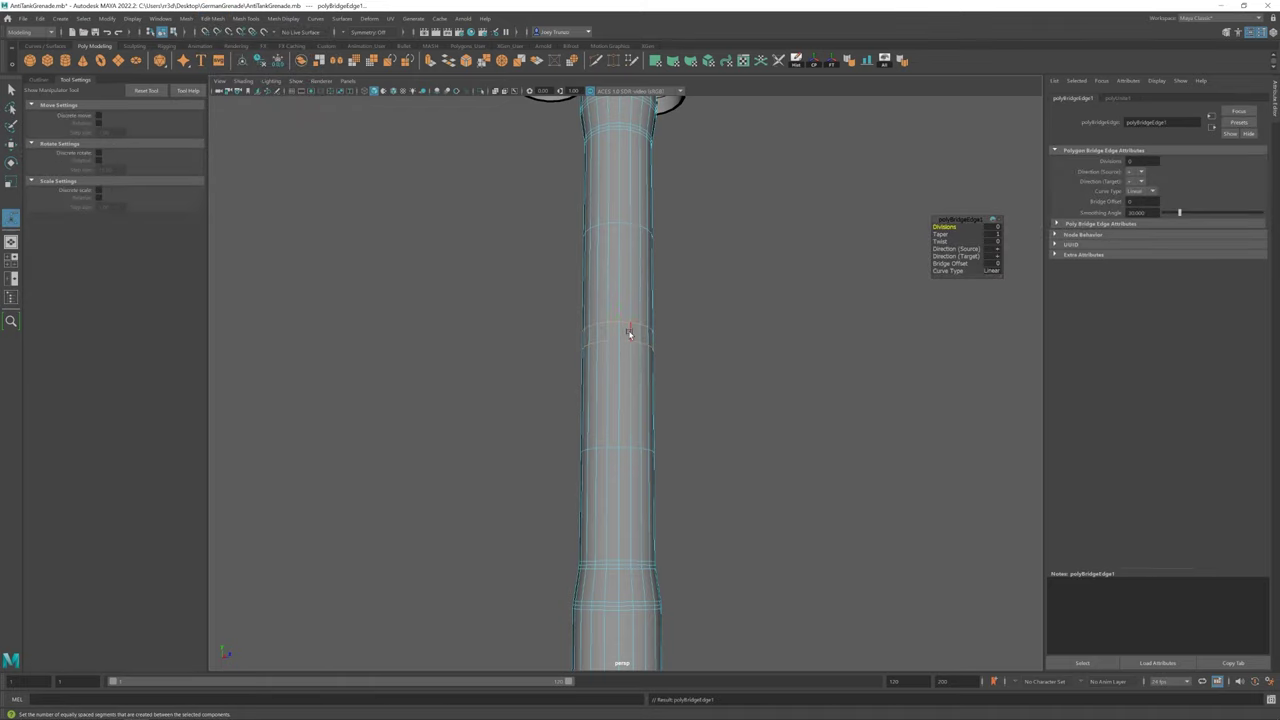
scroll(655, 338, down, 5)
click(657, 394)
Select the bottom cap of the bridged handle tube
key(w)
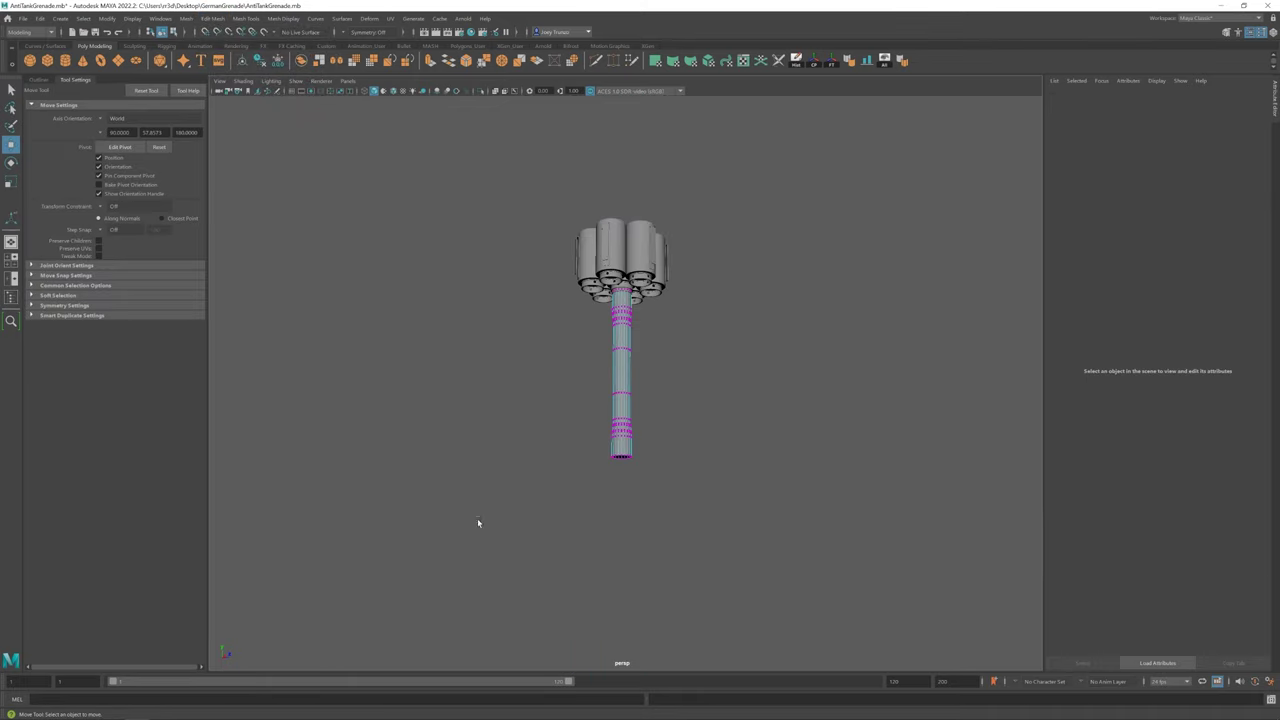
drag(477, 518, 700, 400)
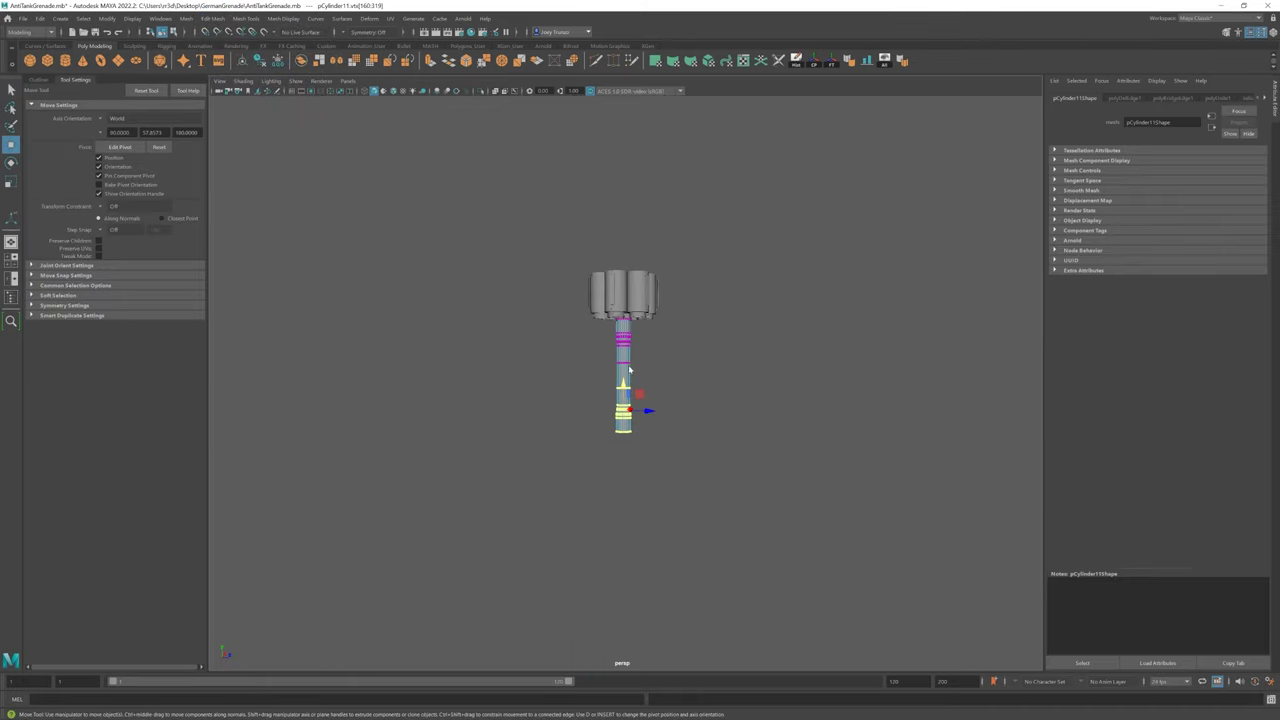
click(654, 423)
scroll(654, 423, up, 2)
click(618, 390)
scroll(600, 390, up, 5)
click(560, 376)
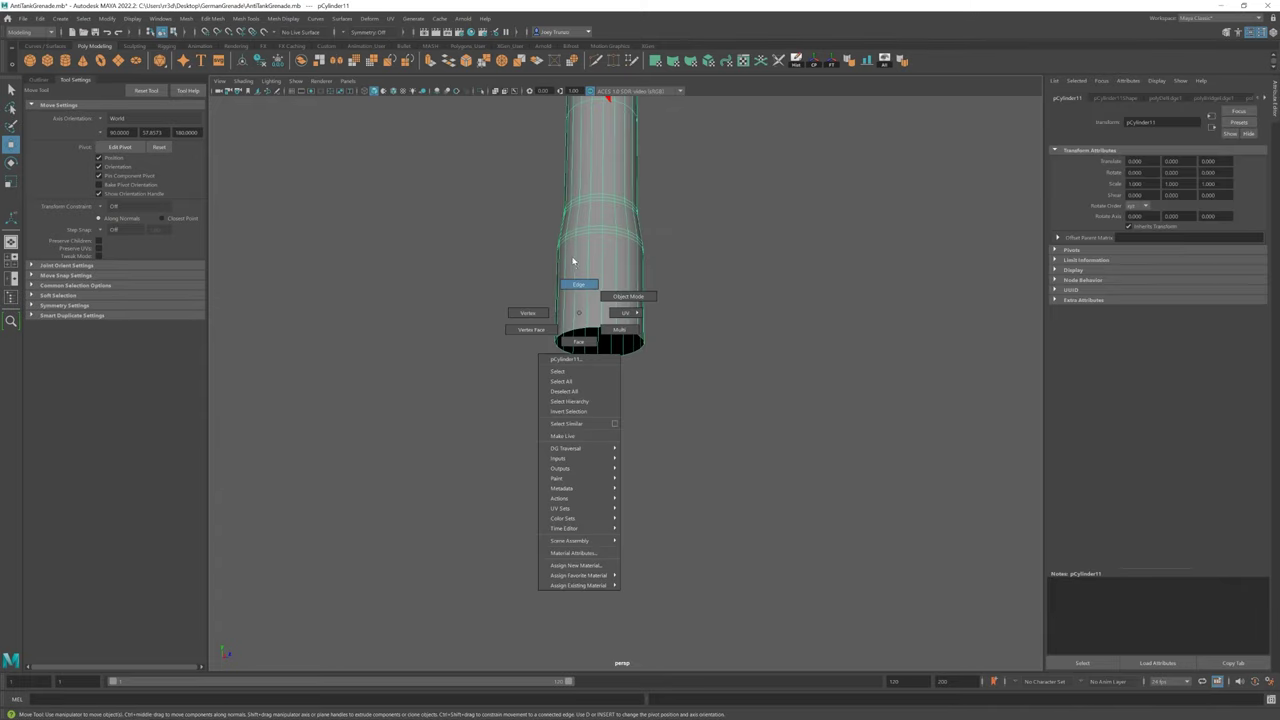
right_drag(571, 290, 530, 312)
click(585, 320)
Bevel the bottom cap with a narrower width, then undo the bevel
click(211, 24)
click(225, 54)
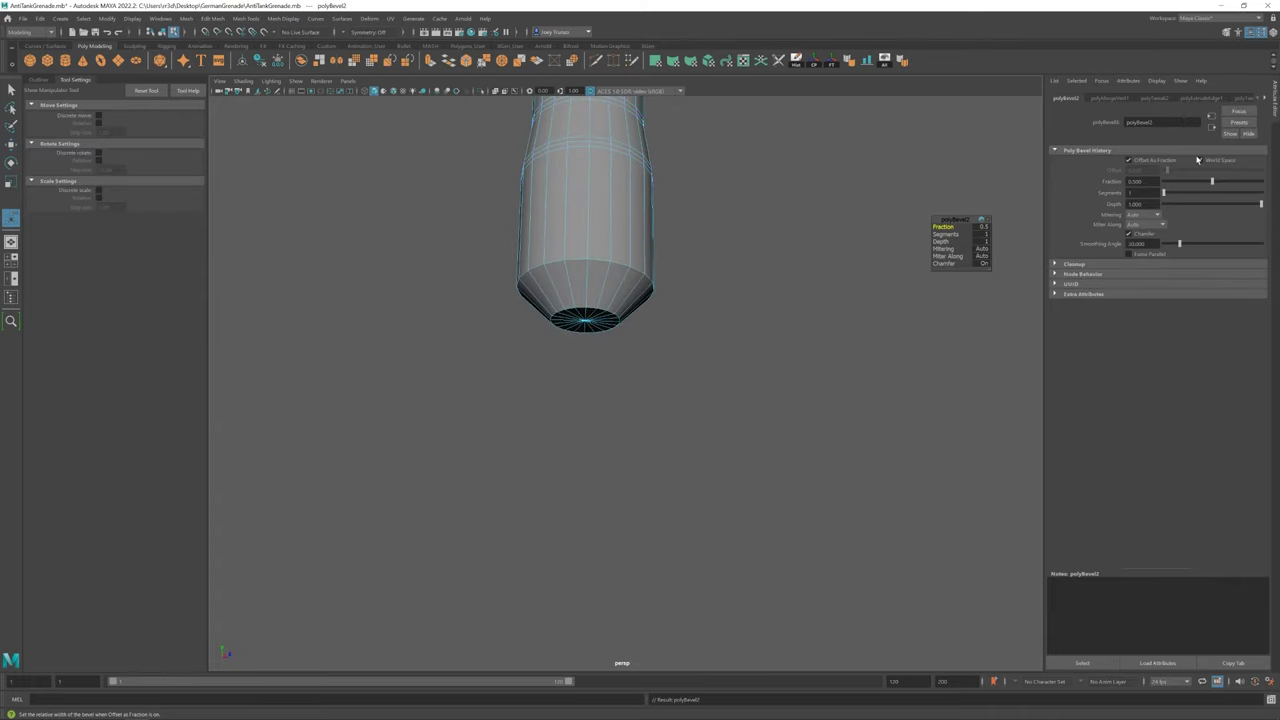
drag(1213, 186, 1168, 186)
key(w)
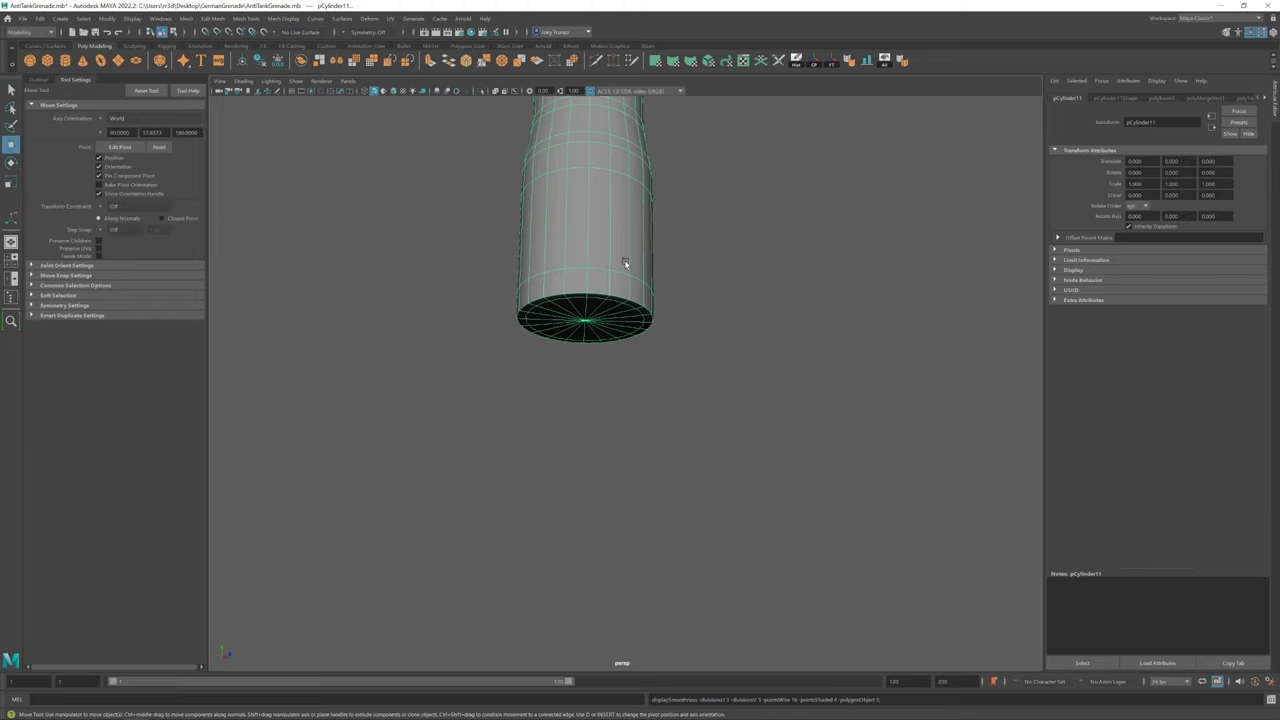
key(ctrl+z)
key(ctrl+z)
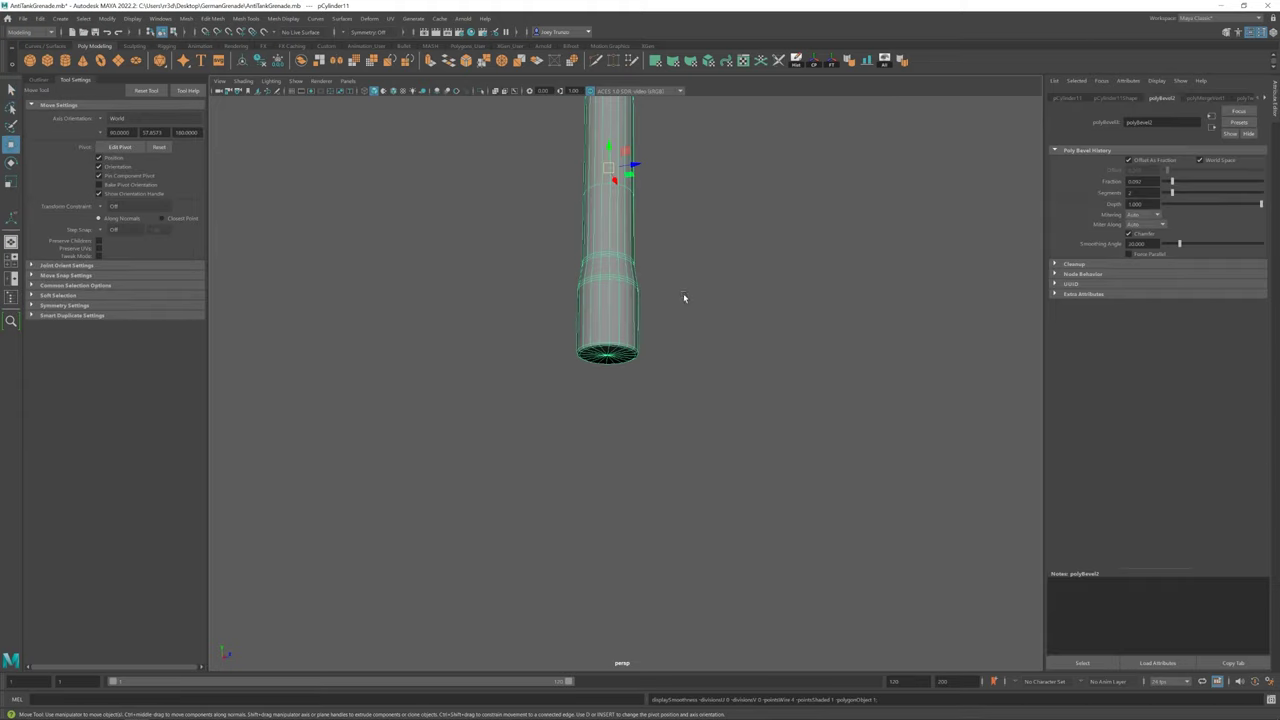
key(ctrl+z)
key(ctrl+z)
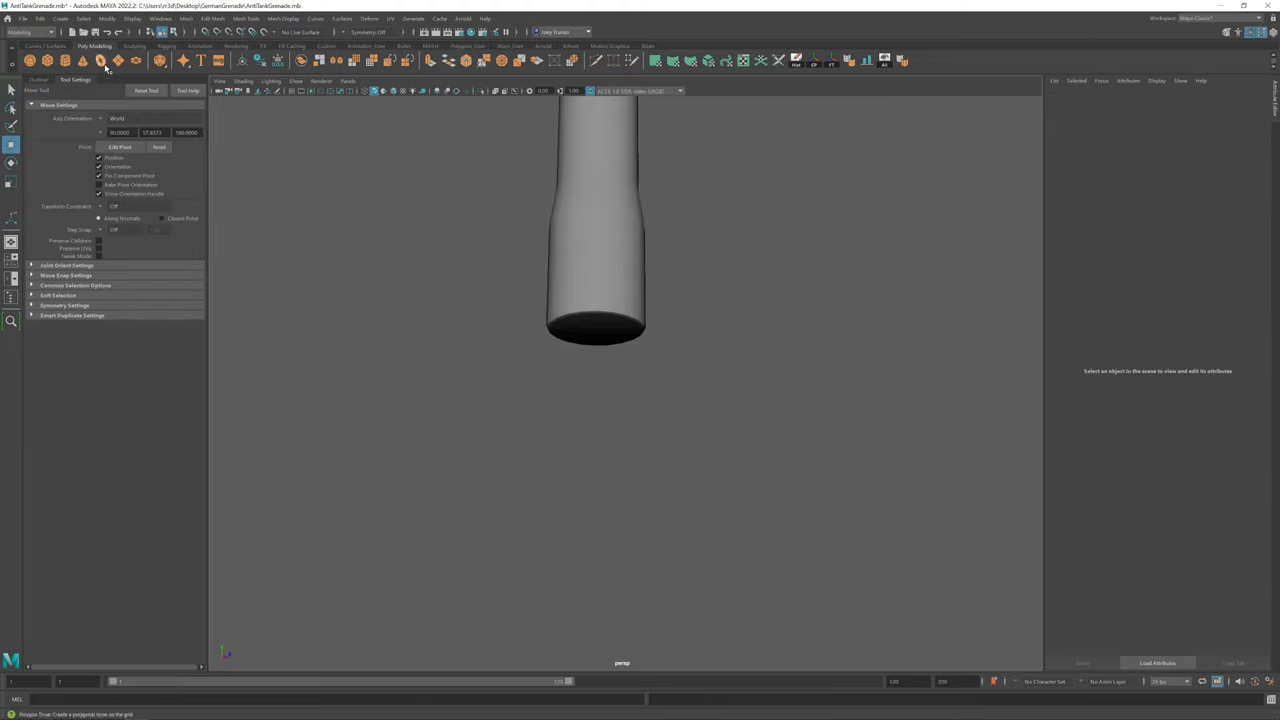
Create a cylinder and move its upper vertex ring up to the tube's bottom
click(101, 61)
key(r)
key(f)
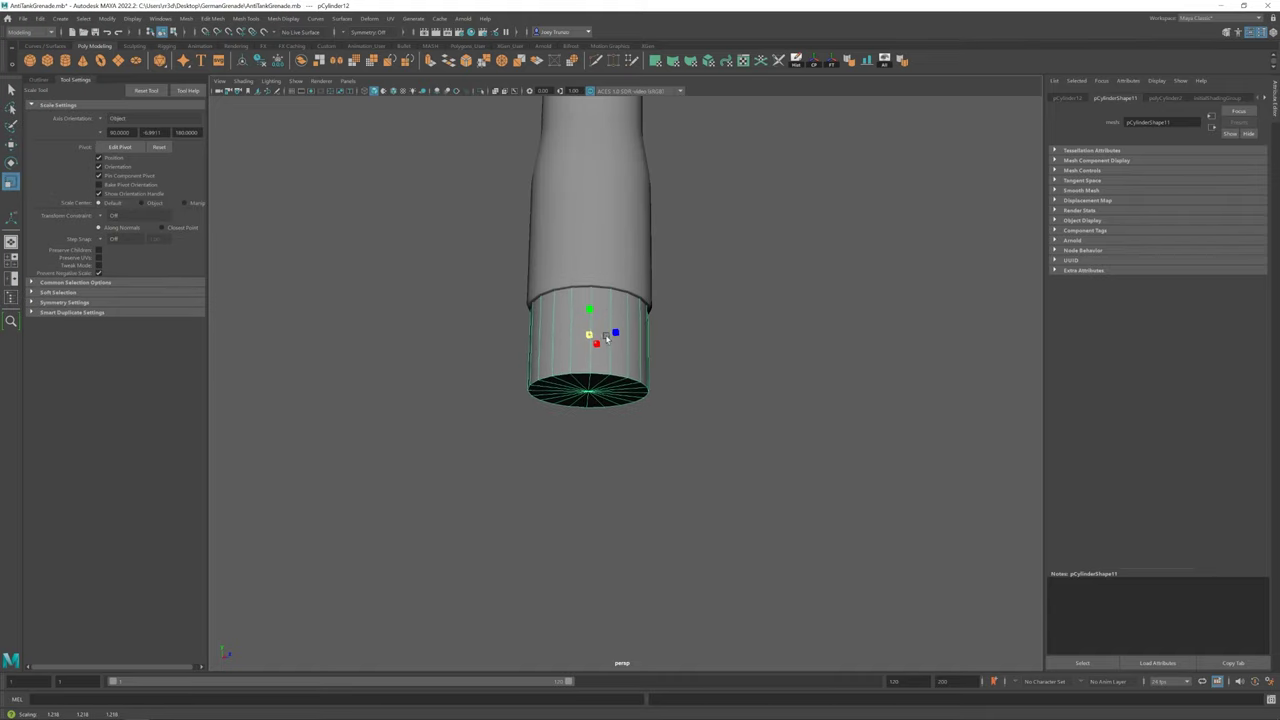
key(w)
drag(467, 281, 782, 366)
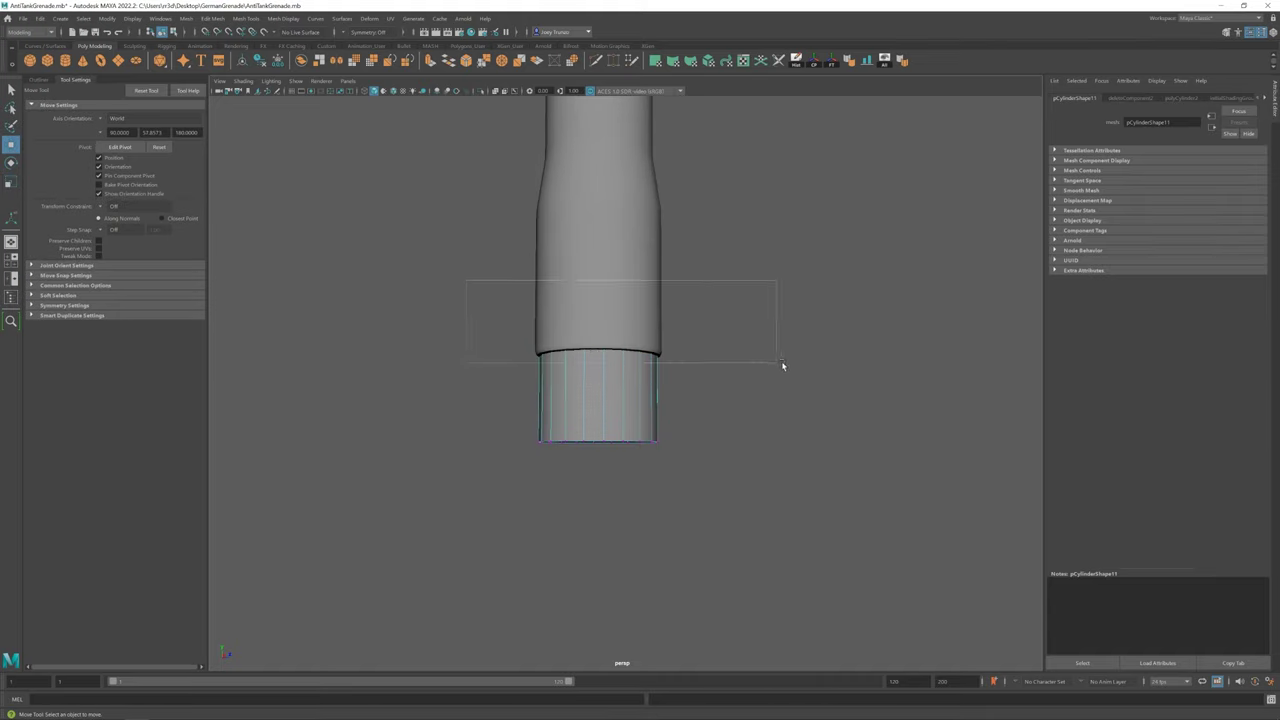
drag(590, 419, 596, 336)
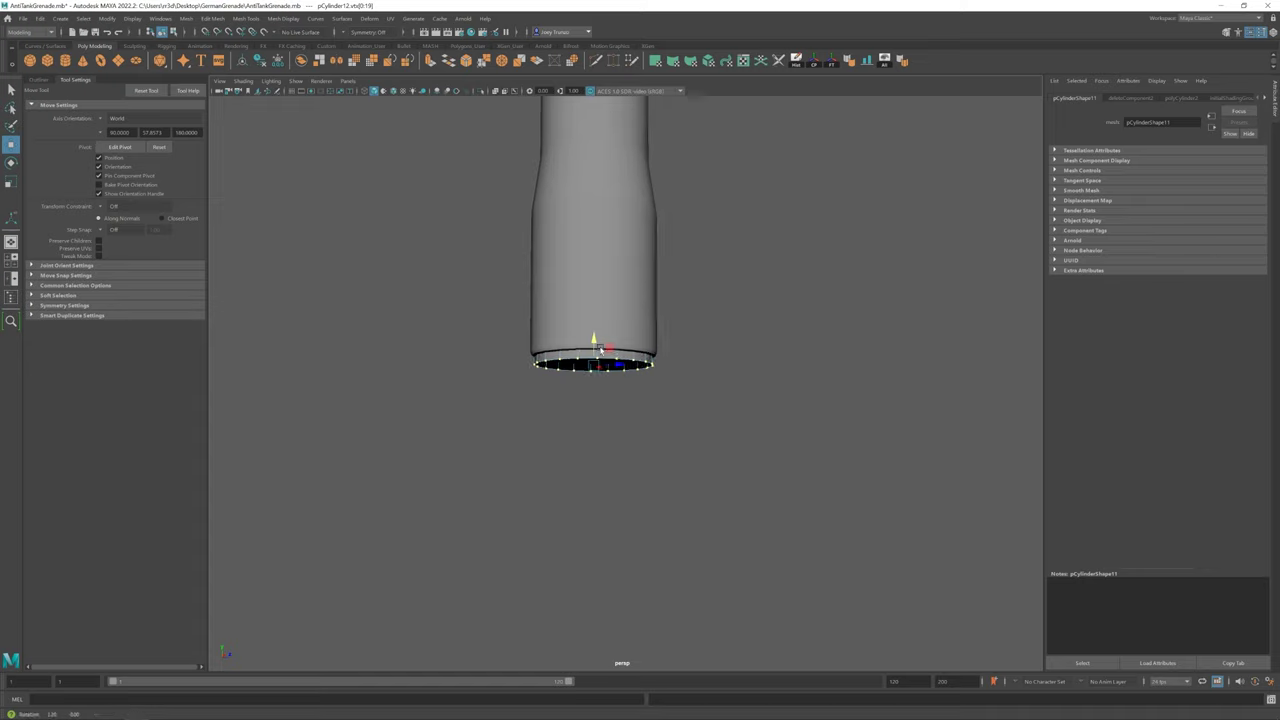
scroll(620, 330, up, 3)
scroll(639, 326, down, 1)
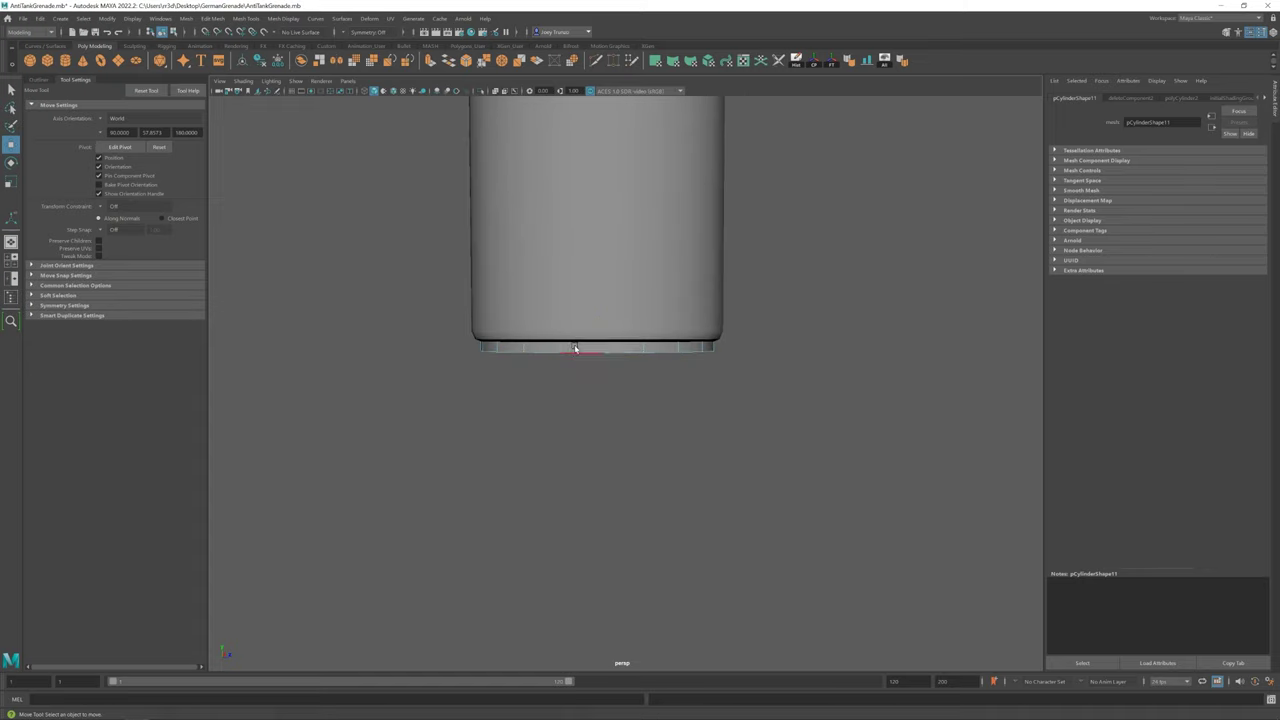
Extrude successive edge rings, widening and lowering them to form the collar's outer steps
key(ctrl+e)
key(r)
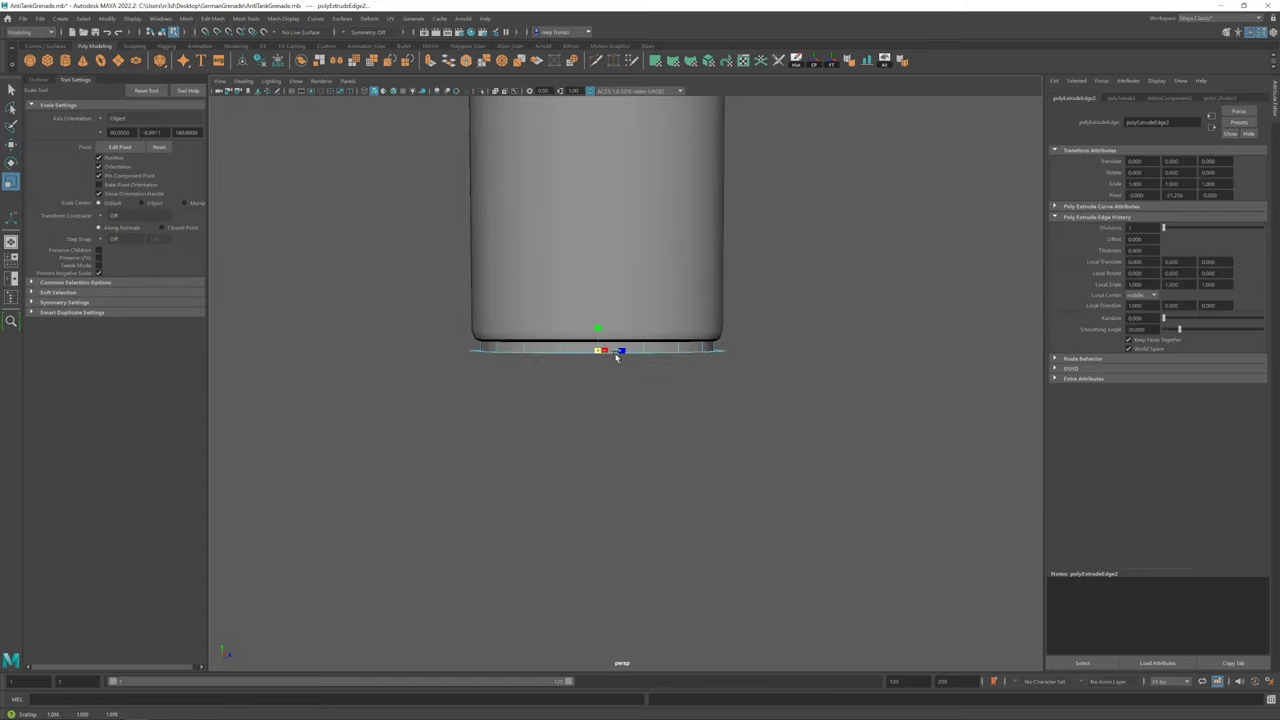
key(ctrl+e)
key(w)
drag(615, 355, 606, 370)
scroll(585, 333, down, 3)
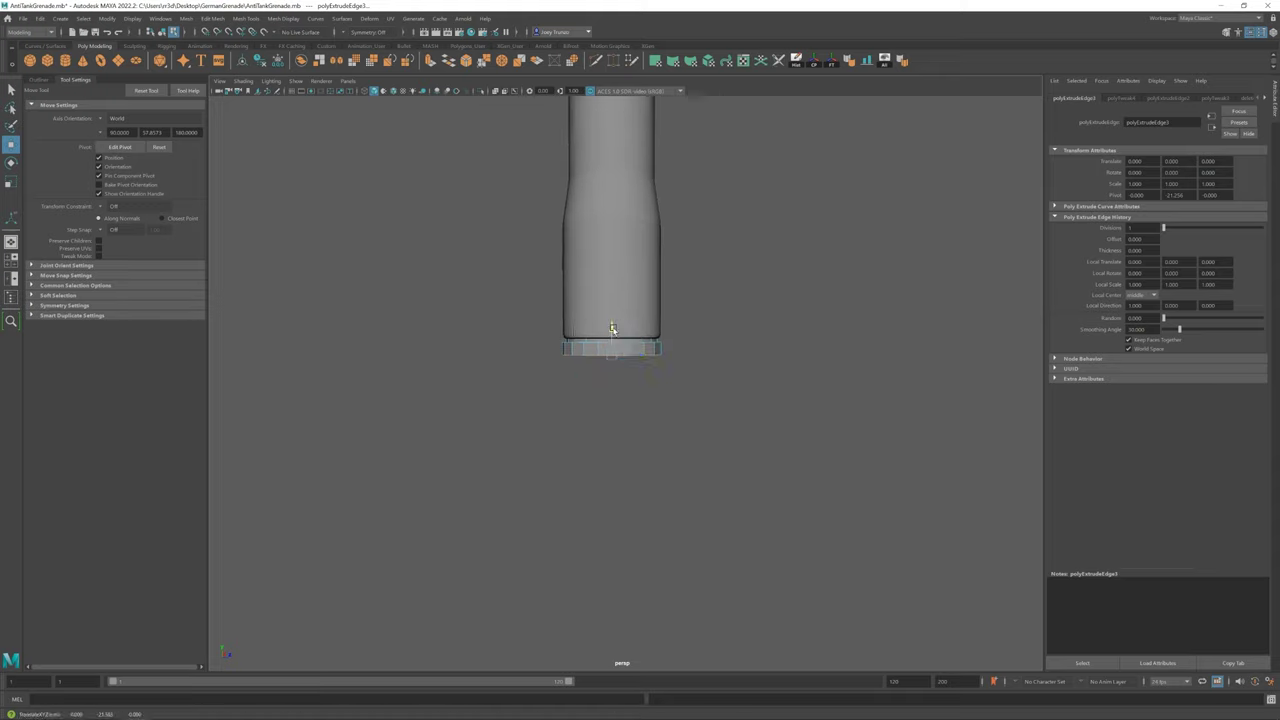
scroll(610, 325, up, 3)
scroll(607, 345, up, 1)
key(ctrl+e)
key(r)
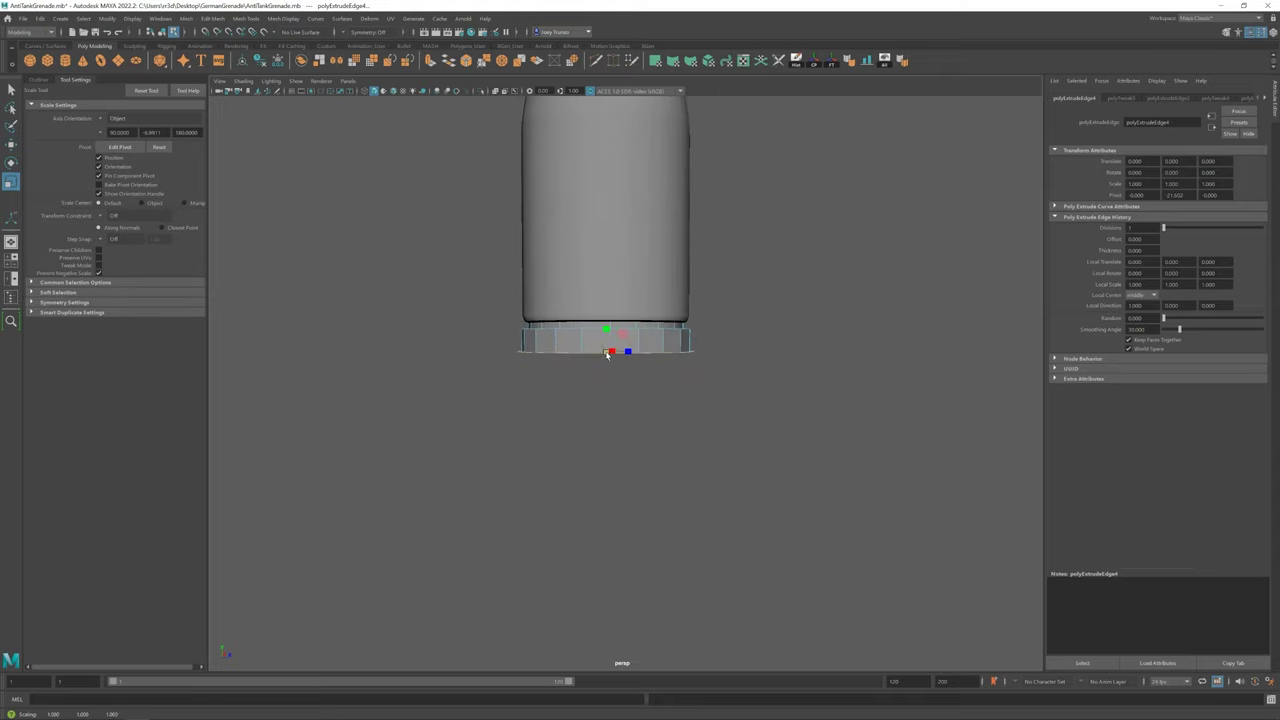
key(ctrl+e)
key(w)
mouse_move(606, 352)
mouse_down()
mouse_move(623, 397)
mouse_move(600, 366)
mouse_move(596, 390)
mouse_move(589, 335)
mouse_move(438, 341)
mouse_up()
Extrude rings inward and push the centre ring up to form the small hole
key(ctrl+e)
key(r)
key(ctrl+e)
key(w)
key(ctrl+e)
key(r)
key(ctrl+e)
key(w)
drag(578, 343, 577, 304)
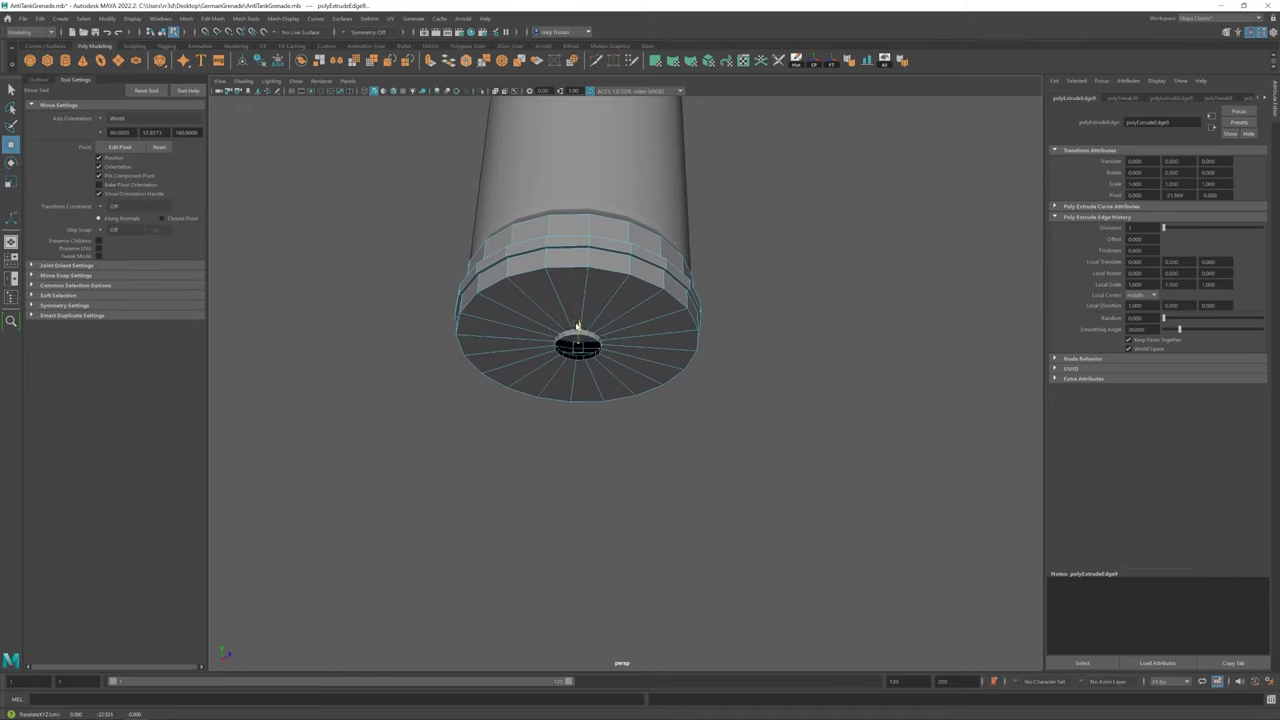
key(ctrl+e)
key(ctrl+e)
key(w)
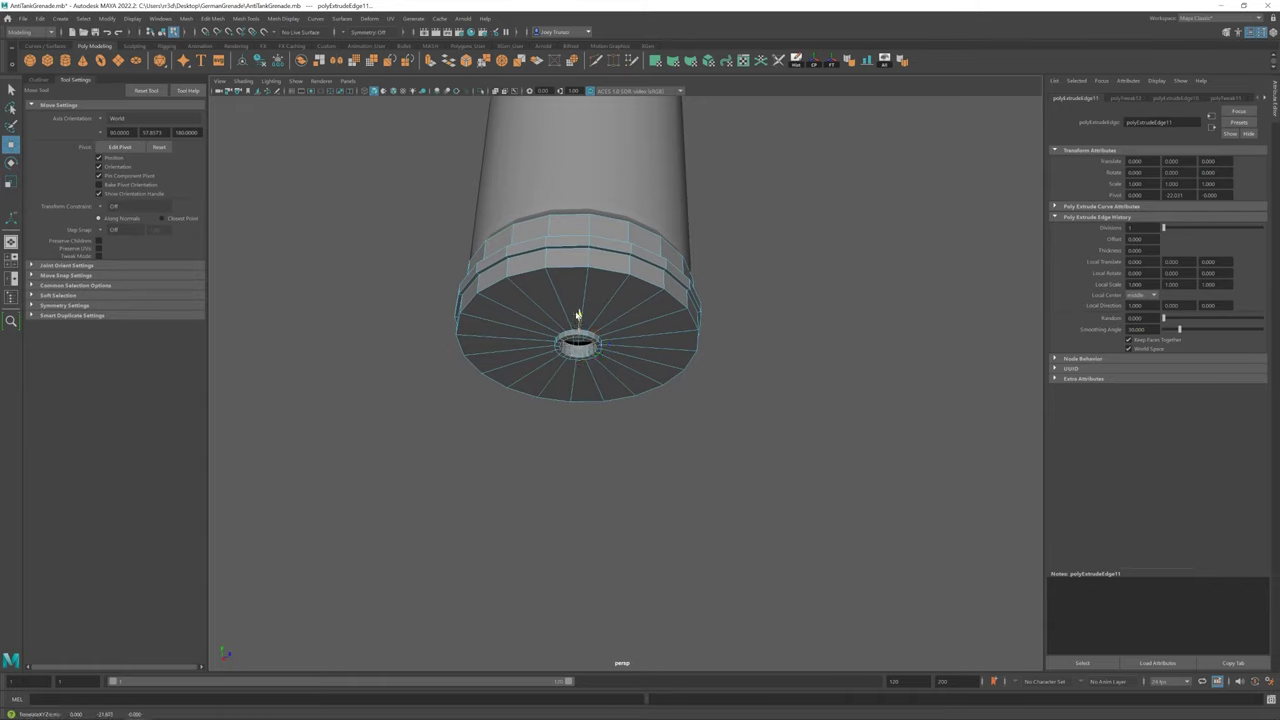
Return to object mode and orbit to inspect the collar from the side
right_click(589, 357)
mouse_move(576, 310)
alt+mouse_down()
mouse_move(589, 357)
mouse_move(557, 391)
alt+mouse_up()
click(549, 329)
scroll(604, 413, up, 5)
click(604, 413)
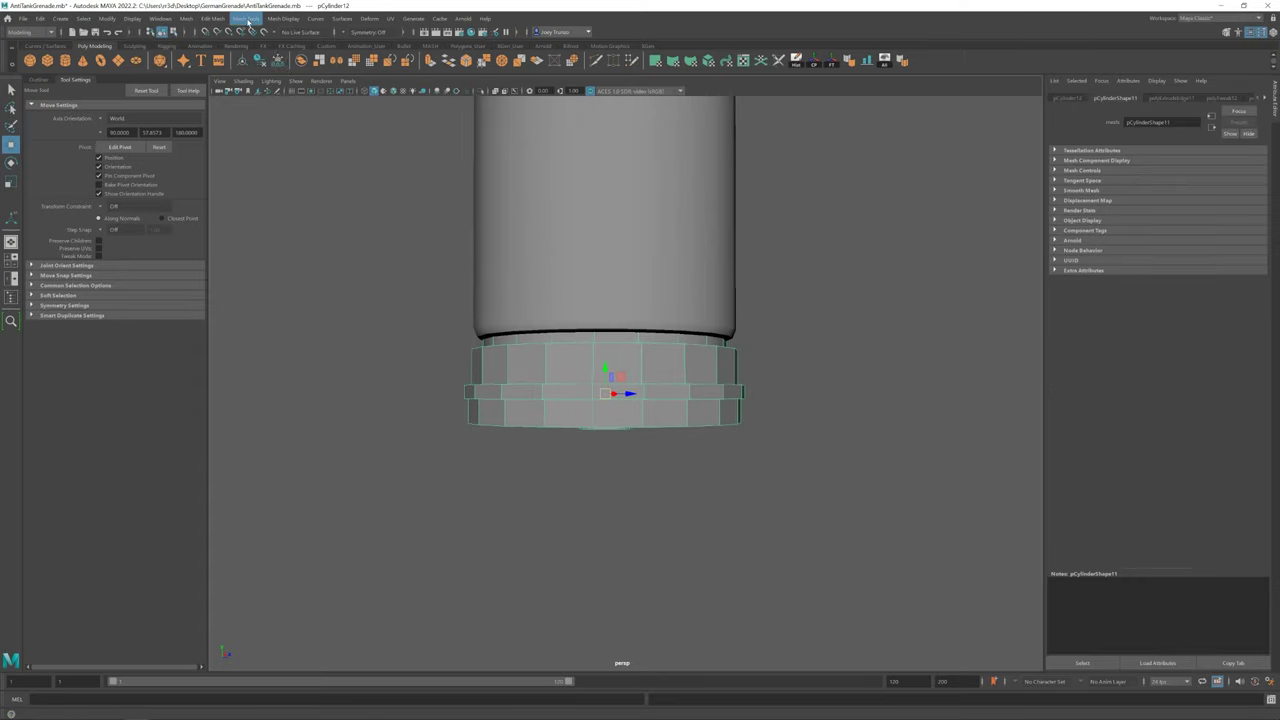
Insert edge loops in the collar's lower band and scale the chosen loops outward into ridges
click(524, 418)
key(w)
scroll(618, 450, up, 2)
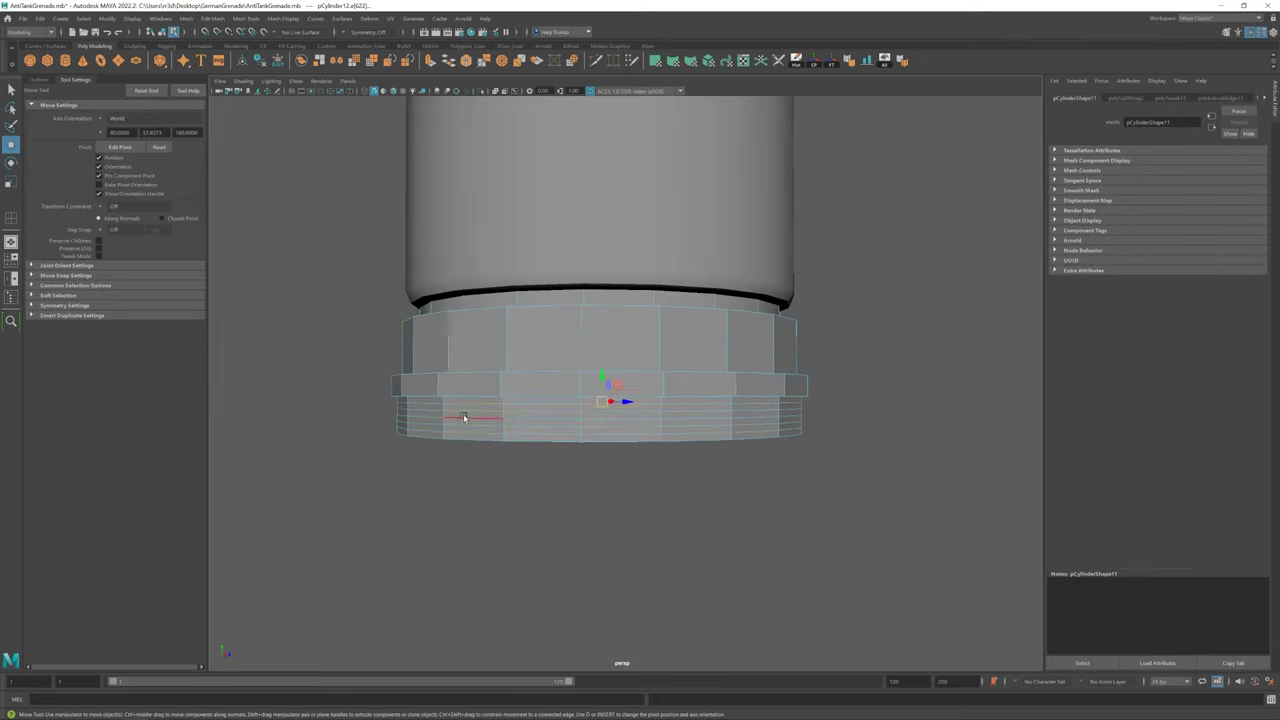
key(r)
drag(603, 413, 609, 414)
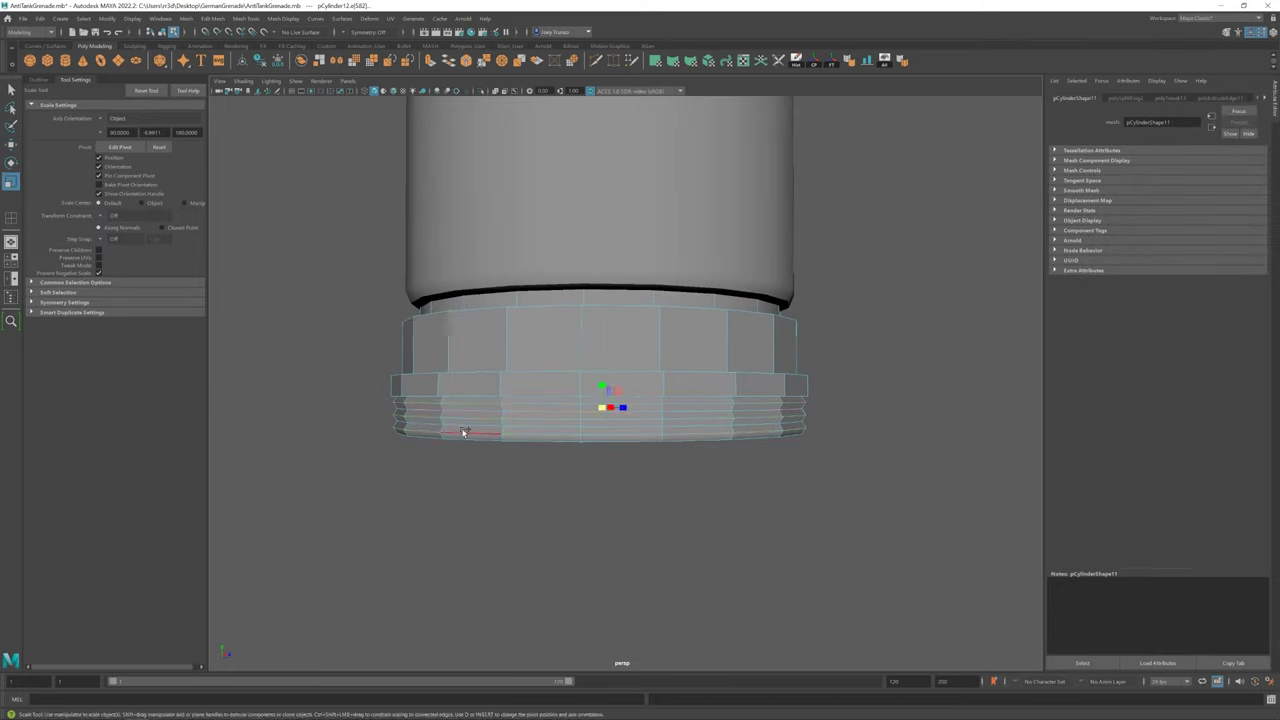
Inspect the ridged band up close and reselect the collar ring
key(w)
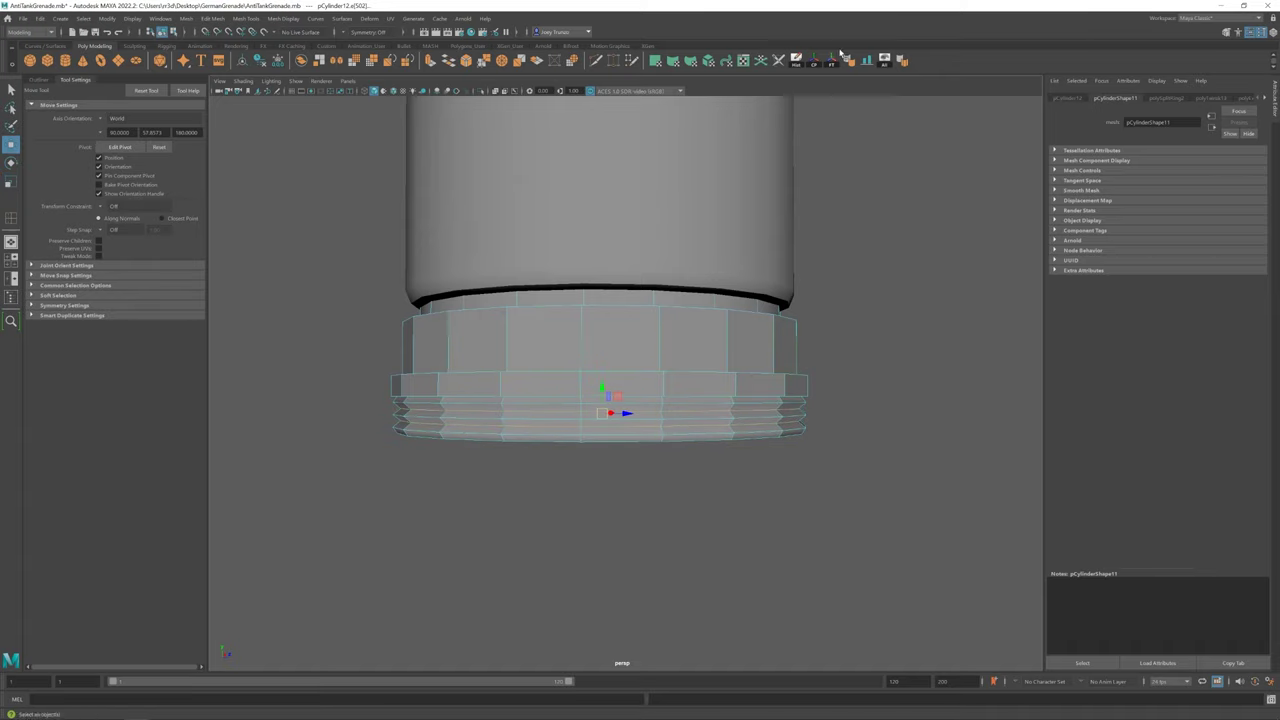
key(r)
scroll(646, 434, down, 3)
scroll(477, 409, down, 3)
scroll(477, 409, up, 4)
scroll(590, 370, up, 2)
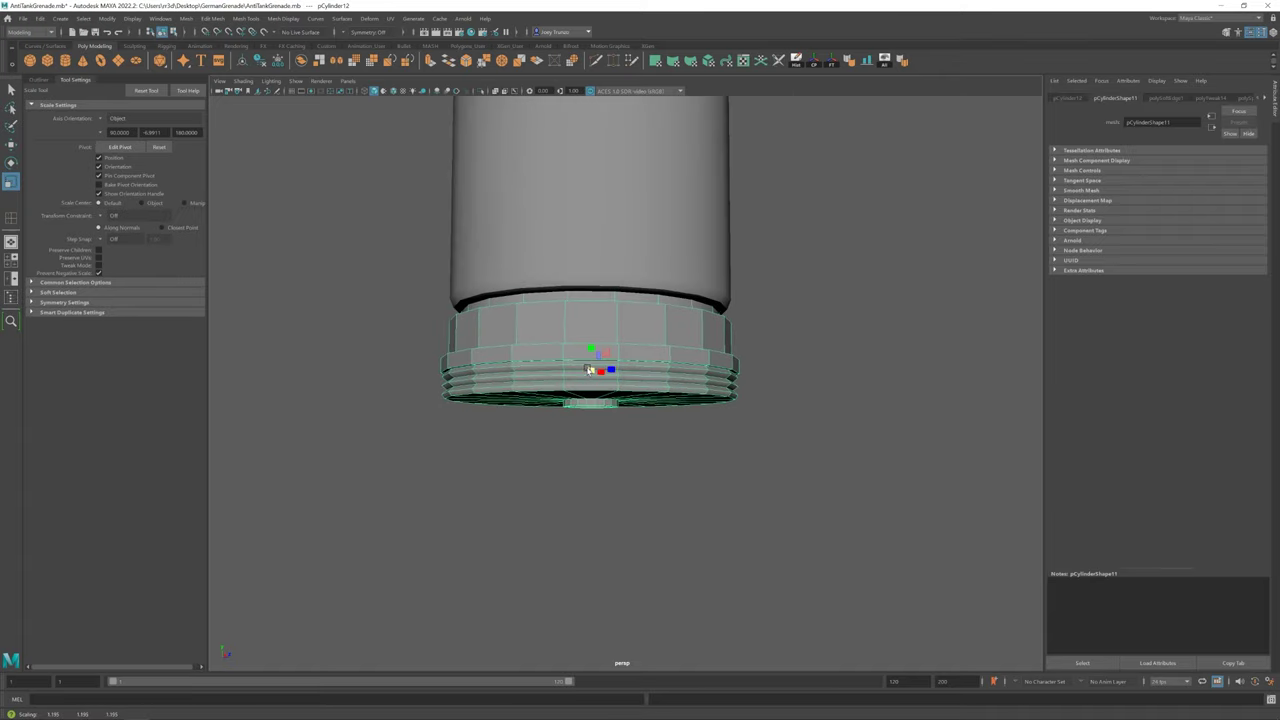
click(549, 366)
scroll(549, 366, up, 2)
Isolate the collar and begin adding edge loops with Insert Edge Loop
key(w)
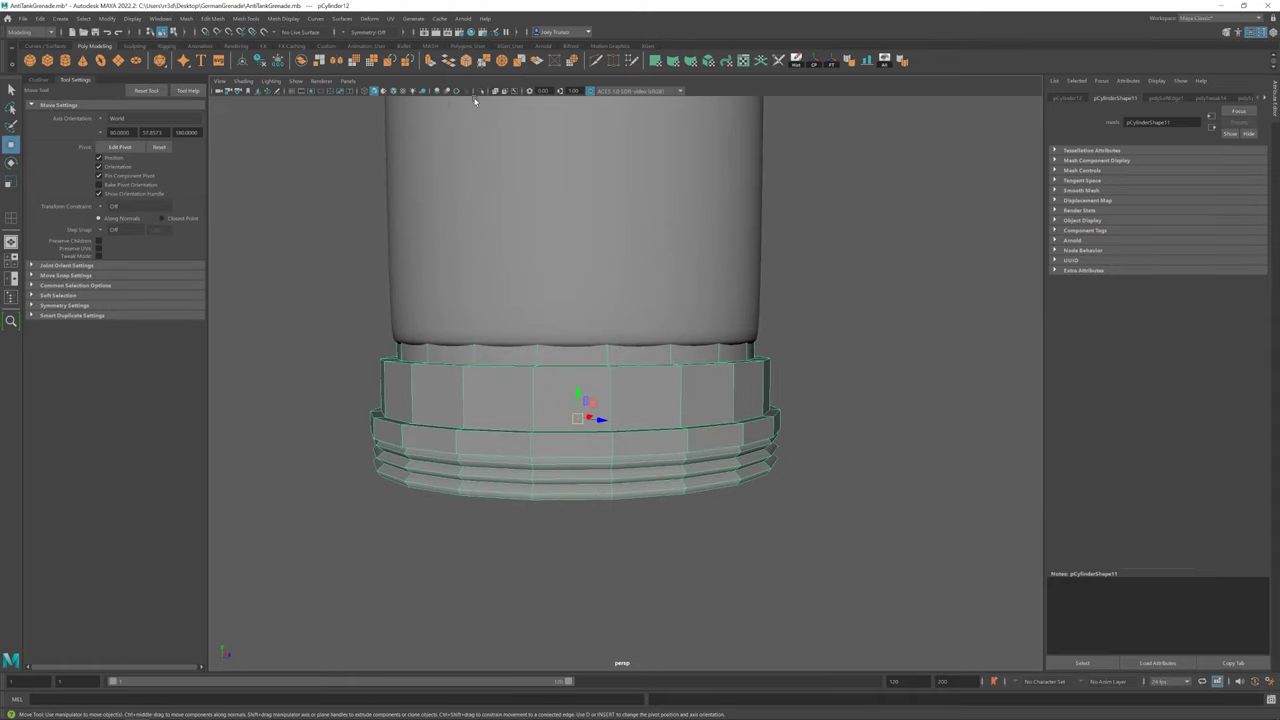
click(480, 91)
click(283, 18)
click(270, 72)
alt+drag(558, 340, 640, 366)
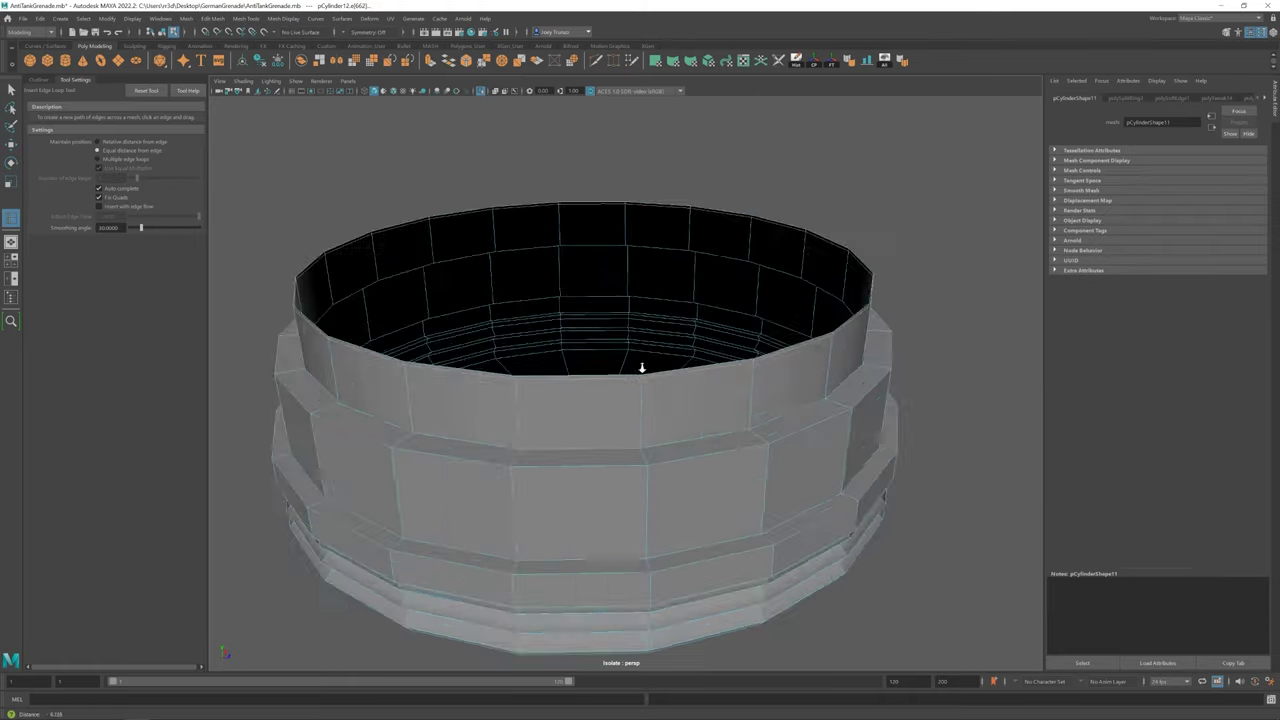
scroll(641, 378, up, 3)
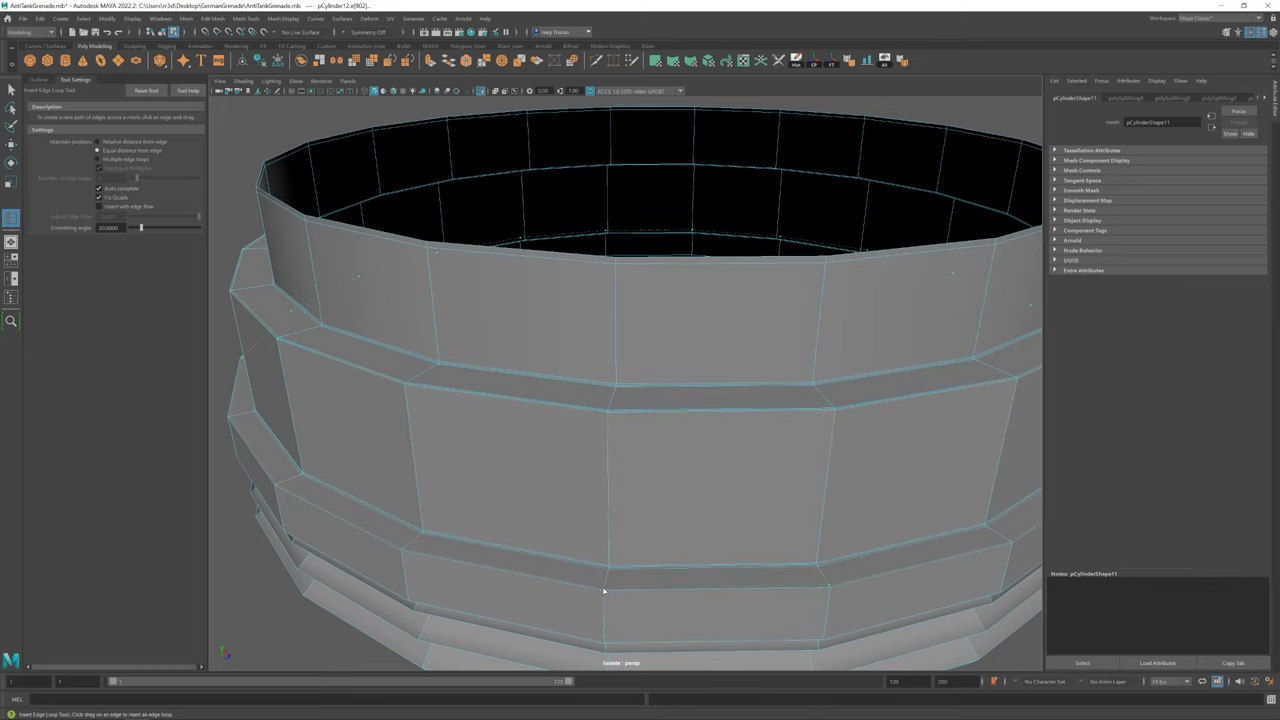
Add edge loops around the small opening in the cylinder's base, viewed from the side
mouse_move(603, 595)
alt+mouse_down()
mouse_move(611, 429)
mouse_move(656, 229)
alt+mouse_up()
scroll(611, 429, down, 5)
key(f)
scroll(621, 407, down, 2)
scroll(621, 407, up, 3)
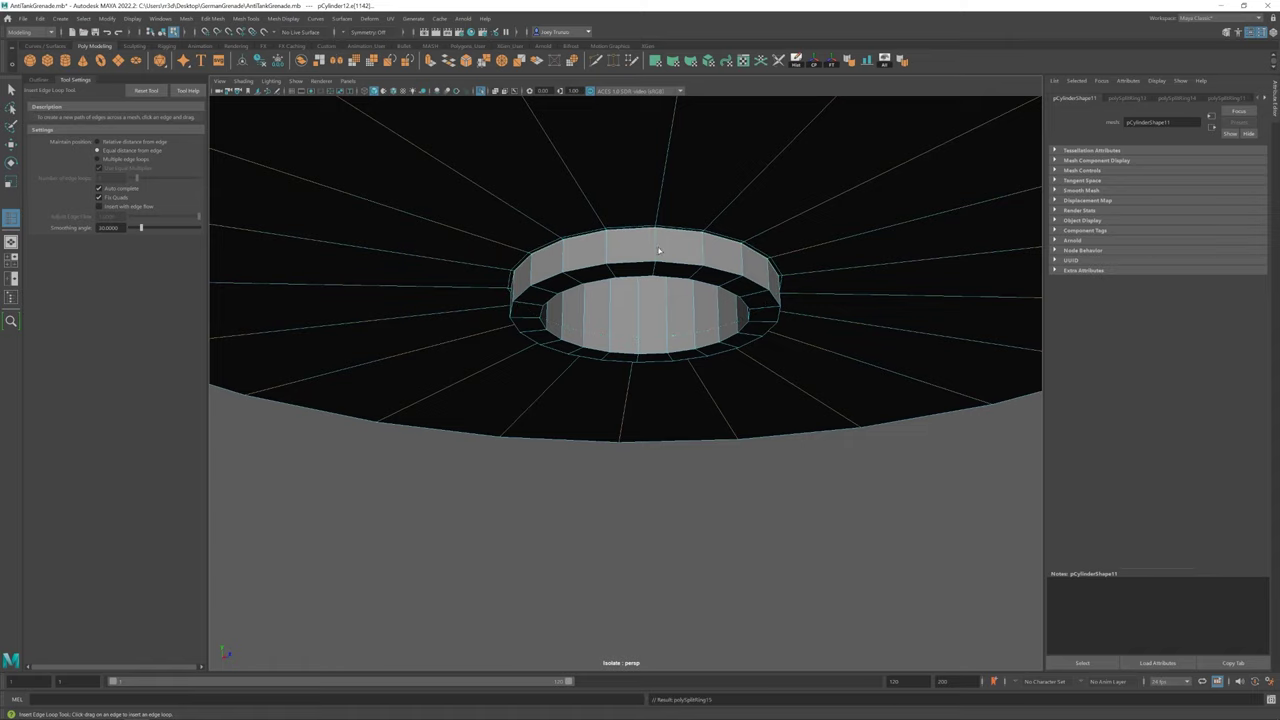
scroll(563, 338, down, 2)
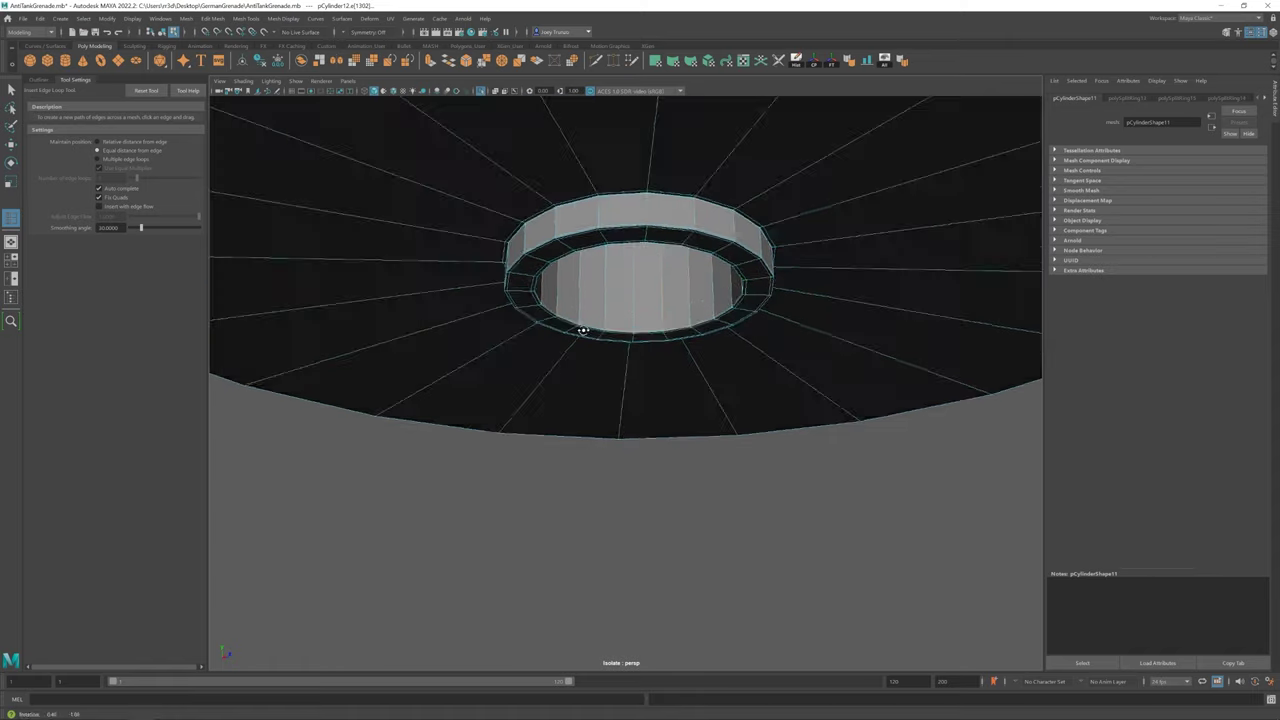
mouse_move(580, 331)
alt+mouse_down()
mouse_move(600, 320)
mouse_move(620, 180)
alt+mouse_up()
scroll(620, 180, down, 3)
scroll(720, 363, up, 2)
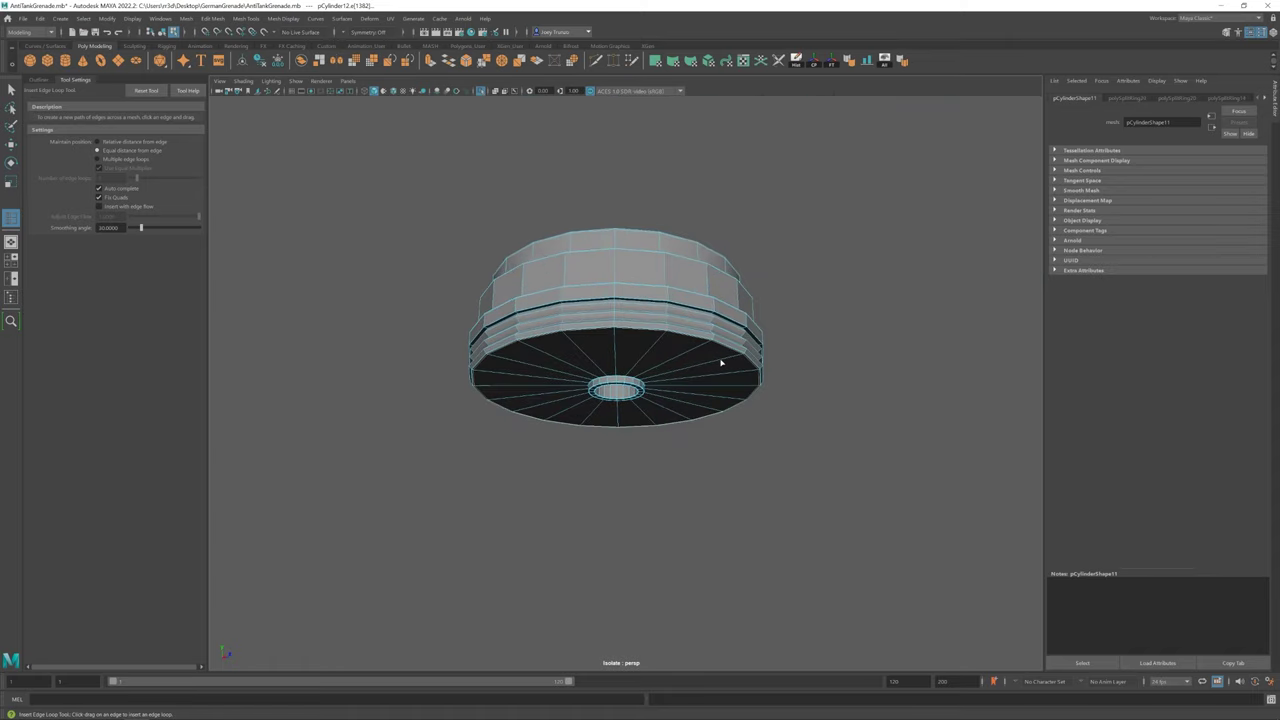
Preview the mesh smoothed, clear the selection and show the whole grenade again
key(r)
key(3)
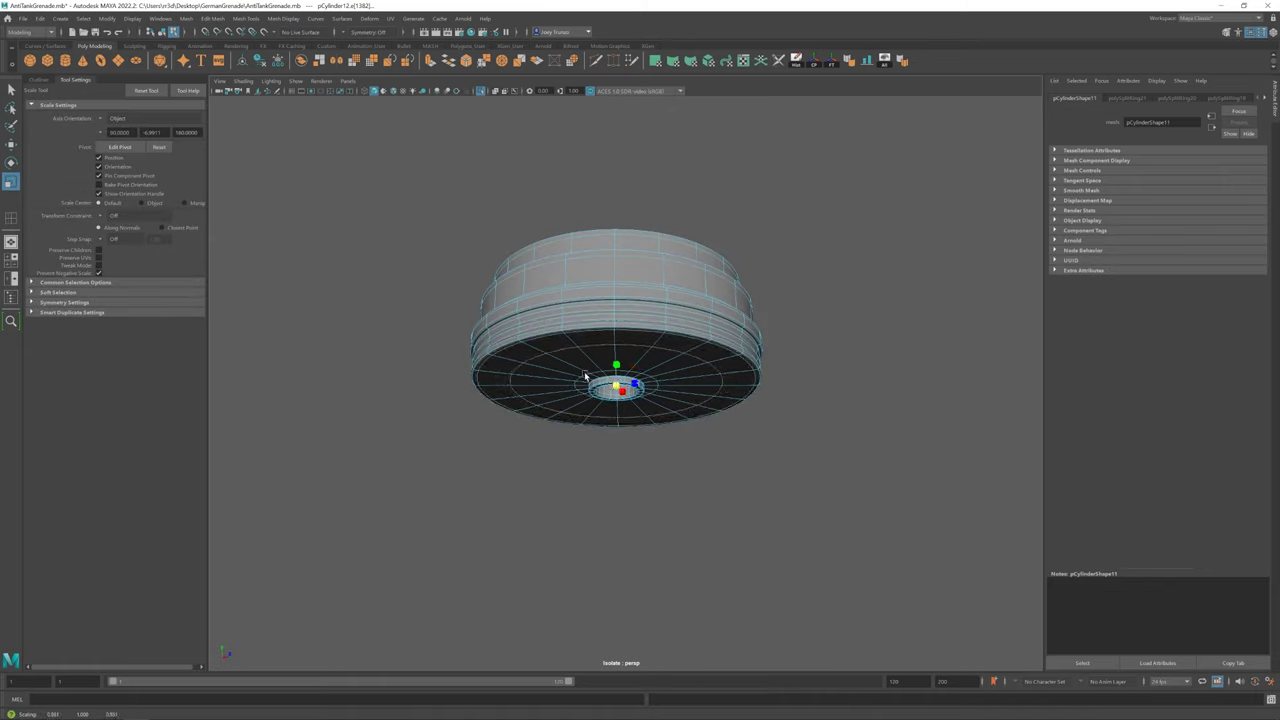
click(857, 357)
scroll(600, 371, down, 3)
key(ctrl+1)
Scale the grooved ring at the handle's bottom up to about 1.19
key(w)
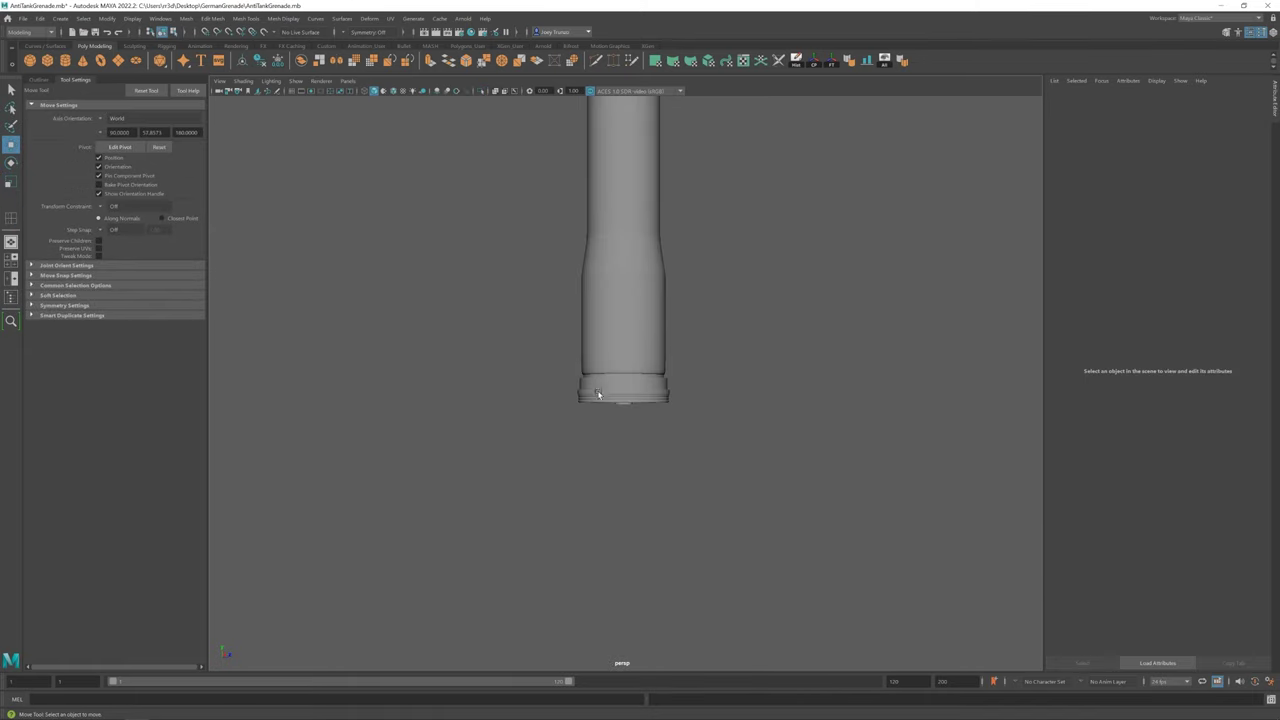
click(598, 394)
key(r)
scroll(560, 405, up, 3)
scroll(557, 406, up, 3)
scroll(520, 480, up, 3)
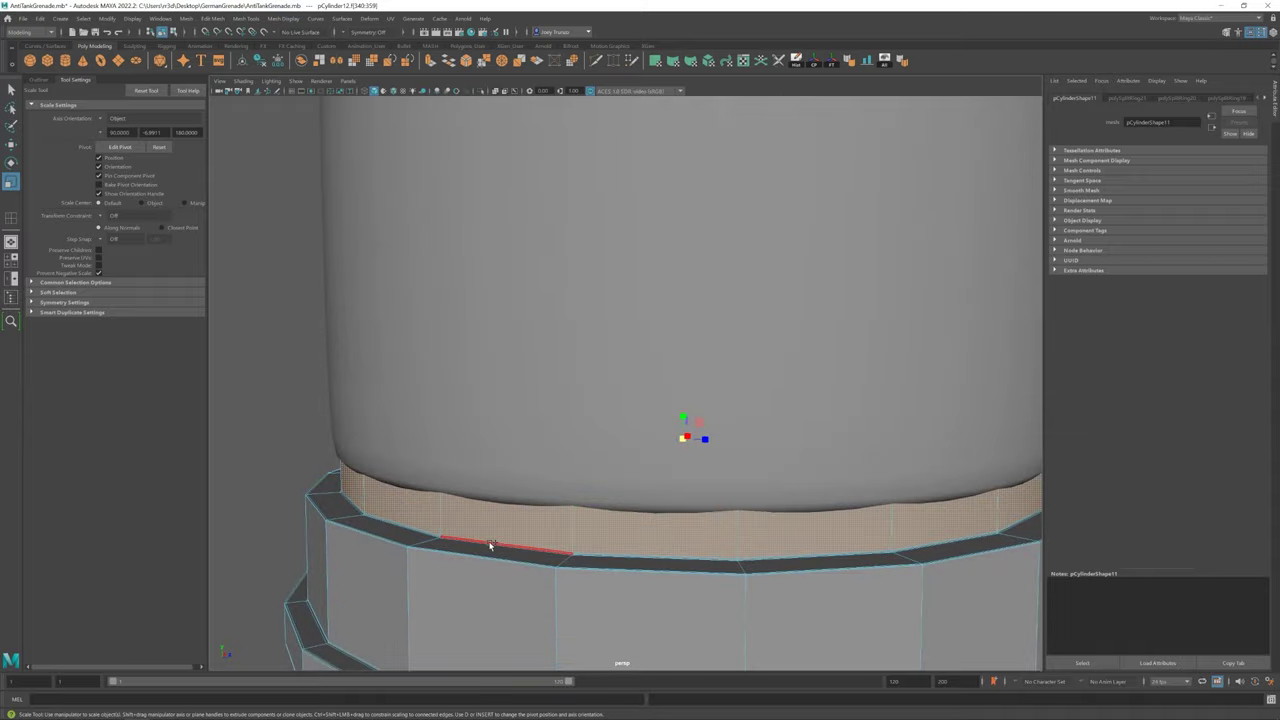
scroll(590, 540, up, 1)
scroll(610, 560, up, 3)
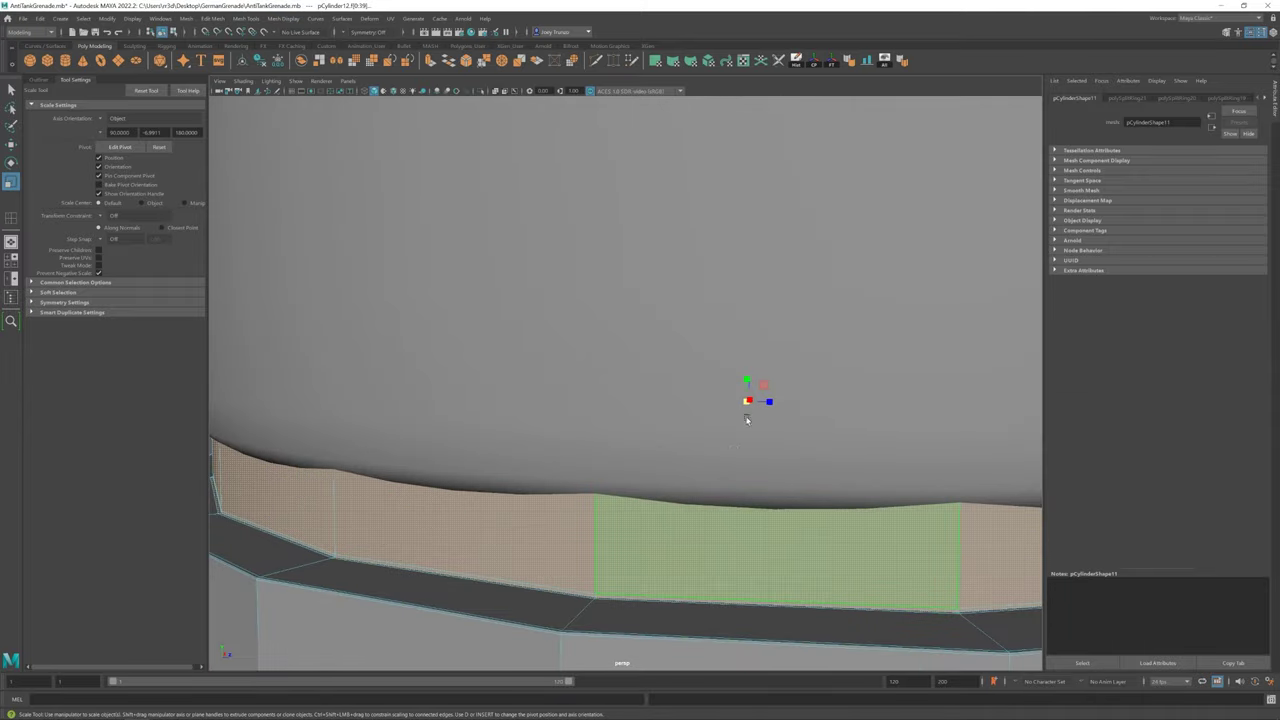
scroll(746, 419, down, 2)
scroll(783, 440, down, 3)
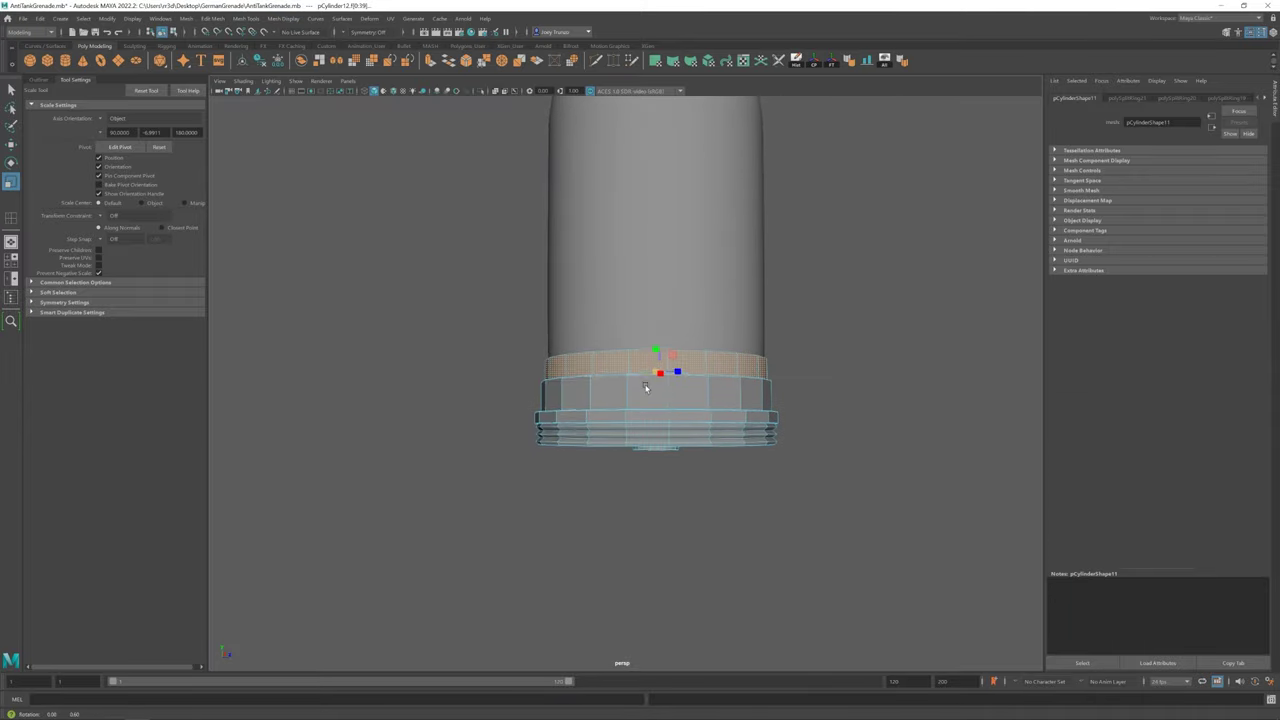
Select the ring's vertices and edges, then clear the selection
drag(414, 337, 857, 414)
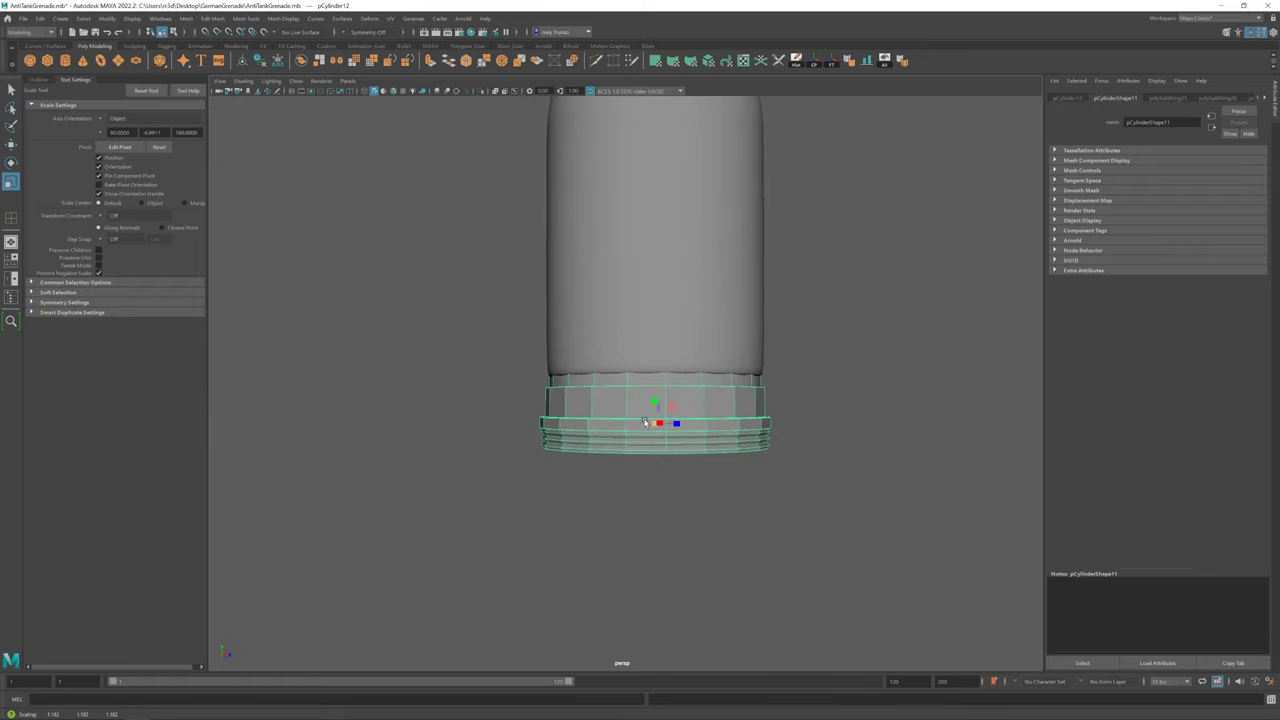
scroll(646, 422, down, 5)
scroll(583, 466, up, 5)
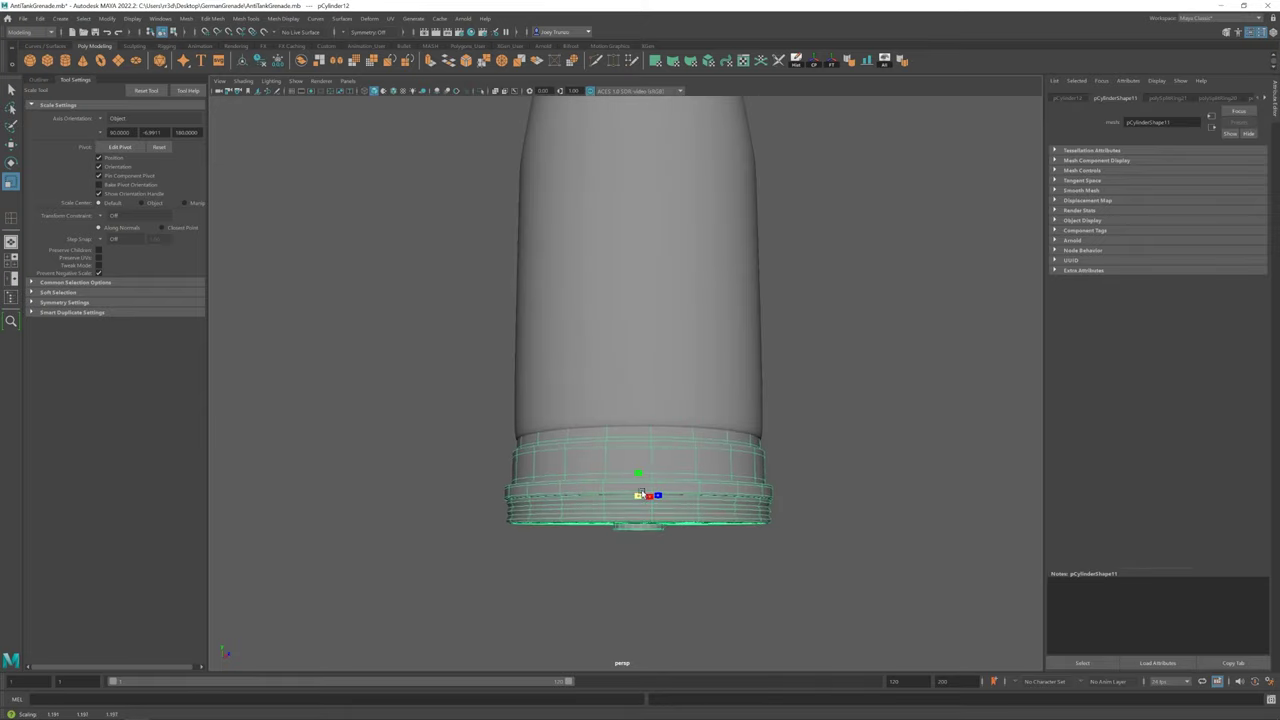
click(641, 493)
scroll(641, 493, down, 5)
scroll(637, 434, up, 1)
scroll(477, 391, up, 2)
scroll(601, 426, up, 2)
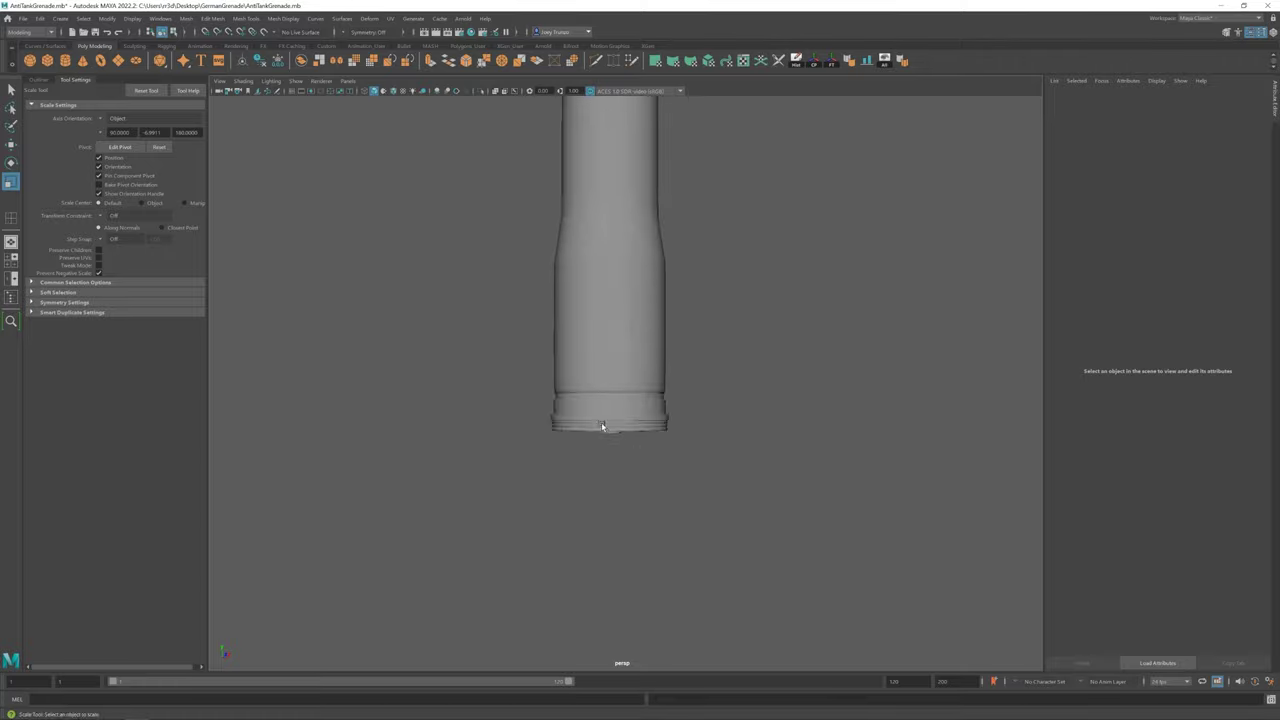
scroll(601, 426, up, 1)
Tweak the ring's vertices with Move, then reselect the handle cylinder
right_drag(605, 415, 620, 395)
key(w)
click(698, 399)
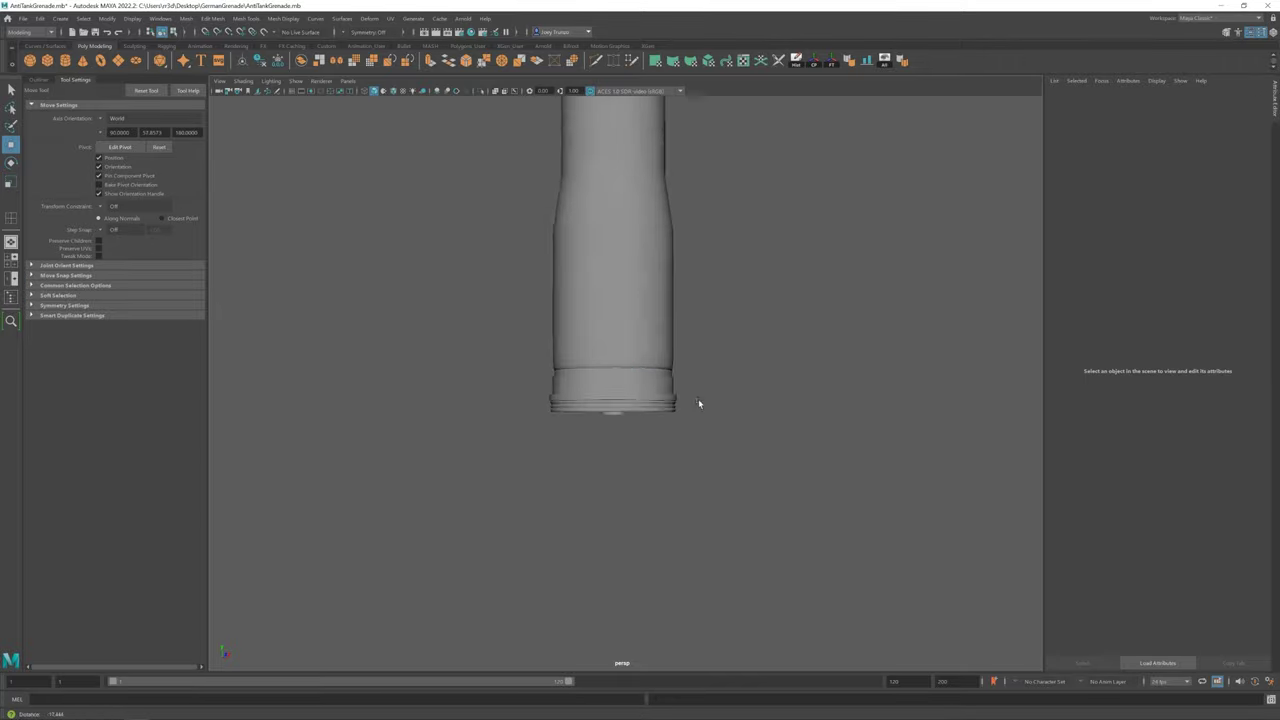
scroll(646, 505, up, 3)
scroll(557, 463, up, 2)
click(512, 468)
scroll(400, 466, up, 3)
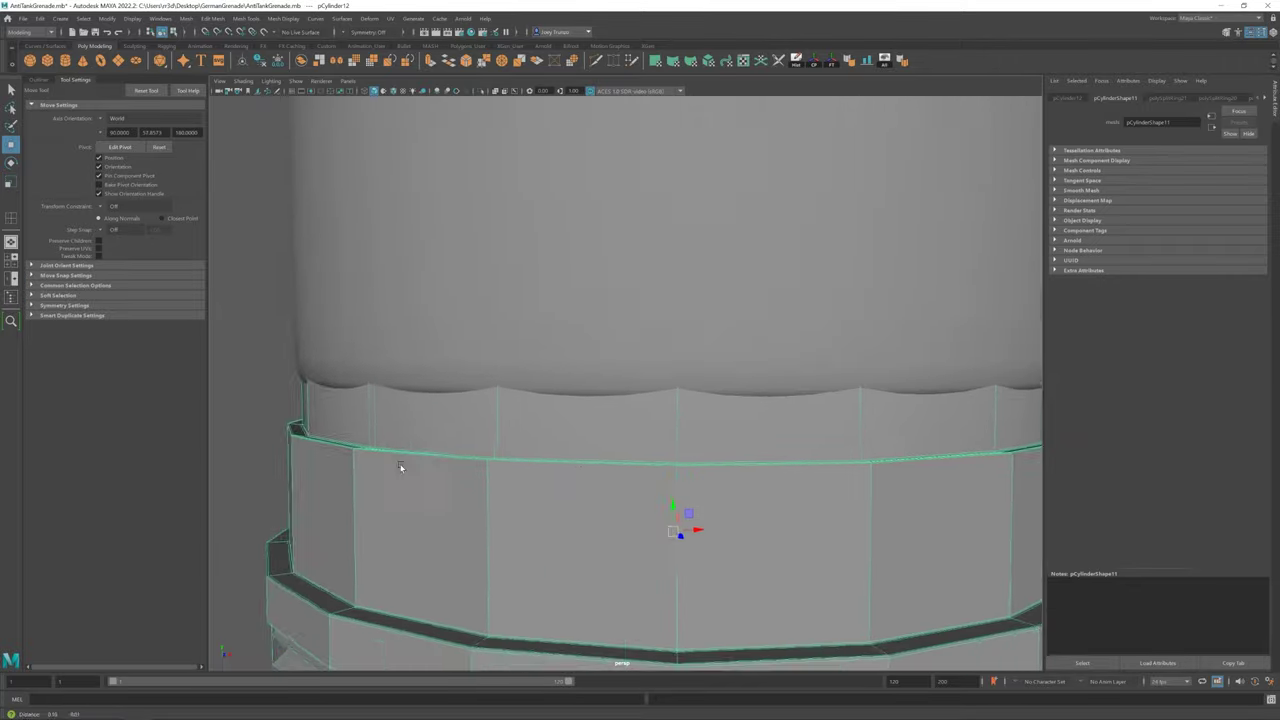
scroll(449, 437, up, 2)
Adjust an edge of the lower ring, then deselect and frame the whole grenade
key(F10)
scroll(389, 461, up, 1)
click(389, 461)
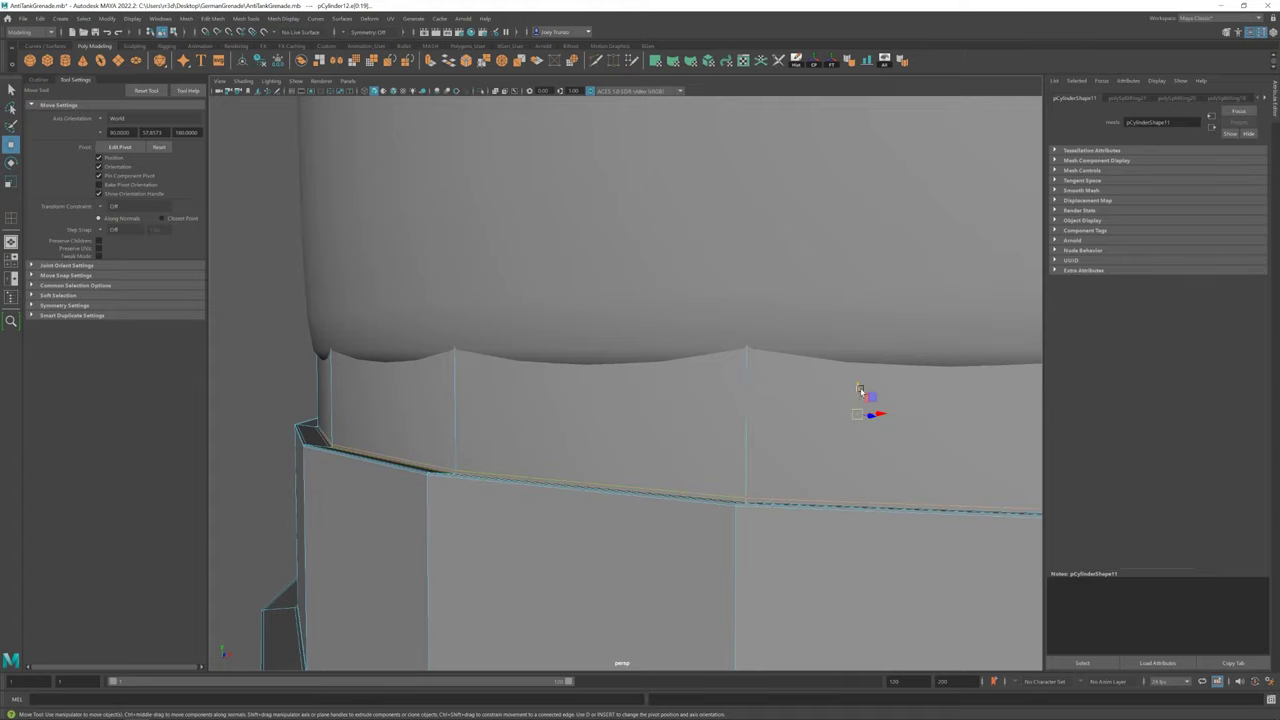
scroll(858, 386, down, 2)
scroll(551, 374, down, 5)
click(546, 400)
scroll(560, 402, down, 1)
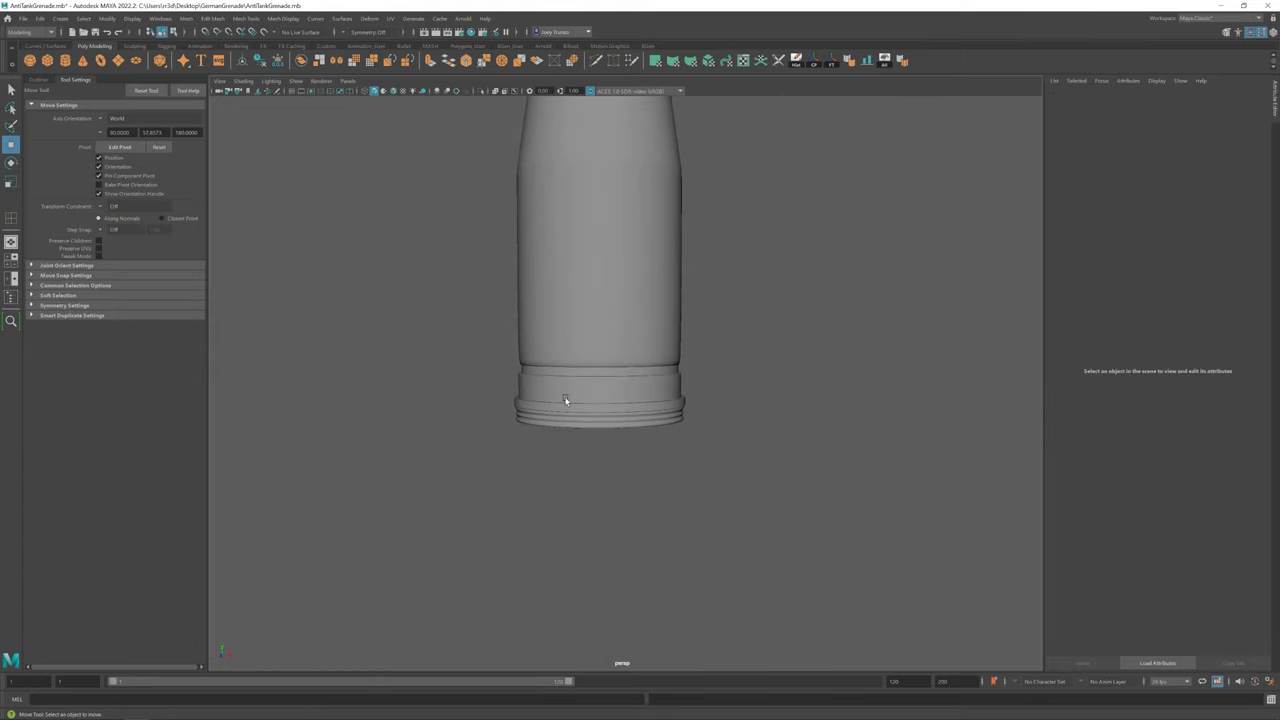
mouse_move(600, 400)
right_down()
mouse_move(663, 443)
mouse_move(600, 395)
right_up()
scroll(655, 480, up, 3)
scroll(646, 494, down, 2)
scroll(562, 391, down, 2)
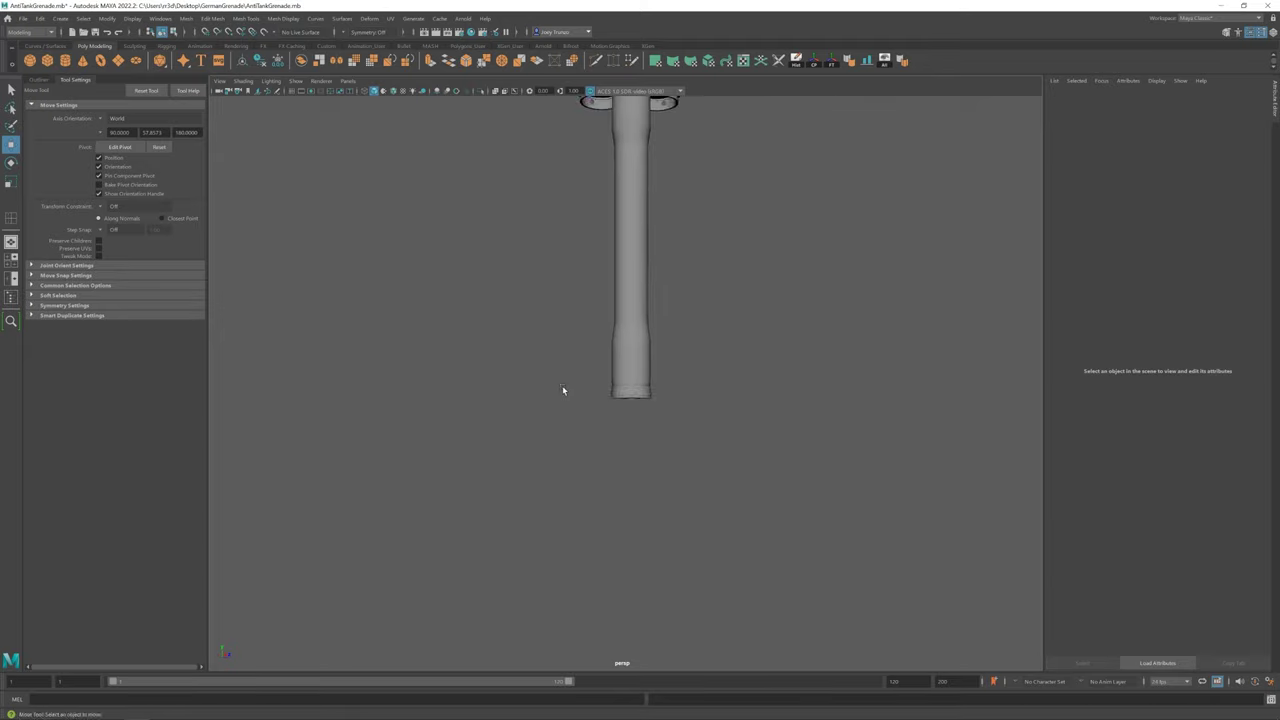
click(781, 370)
scroll(586, 384, down, 3)
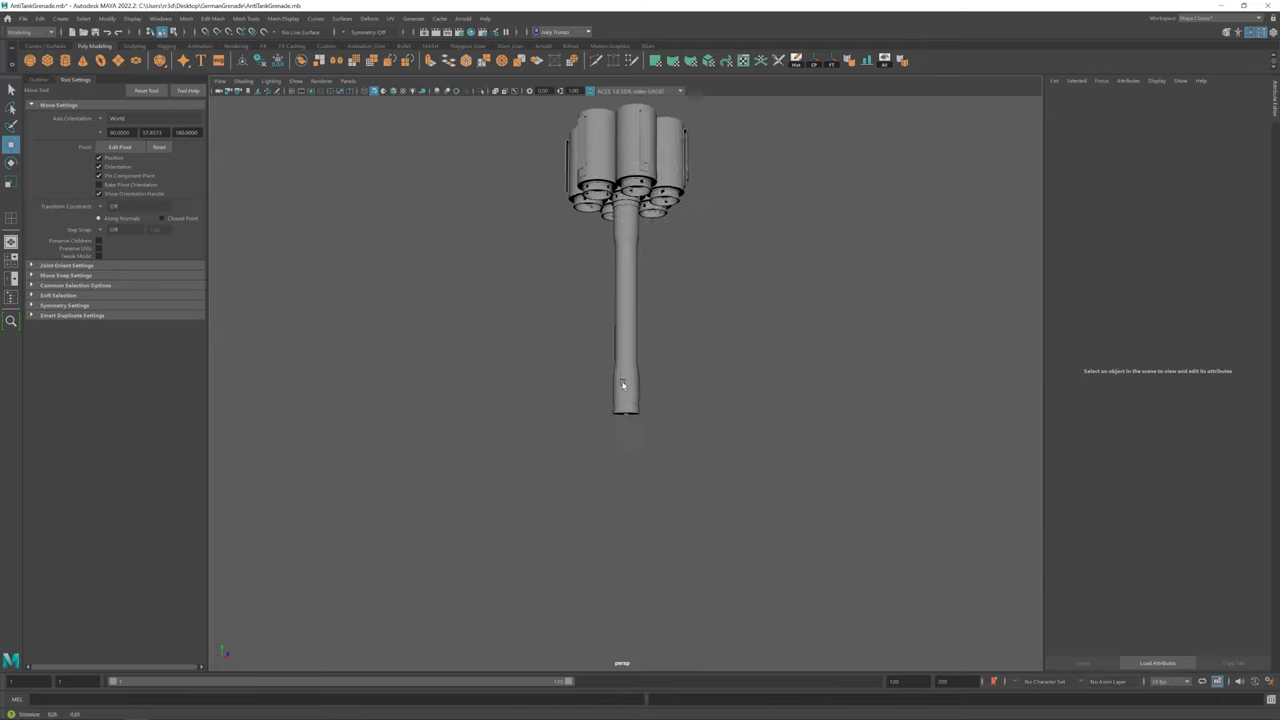
Reselect the handle cylinder to test scaling it, then clear the selection
click(628, 378)
key(r)
scroll(583, 407, up, 3)
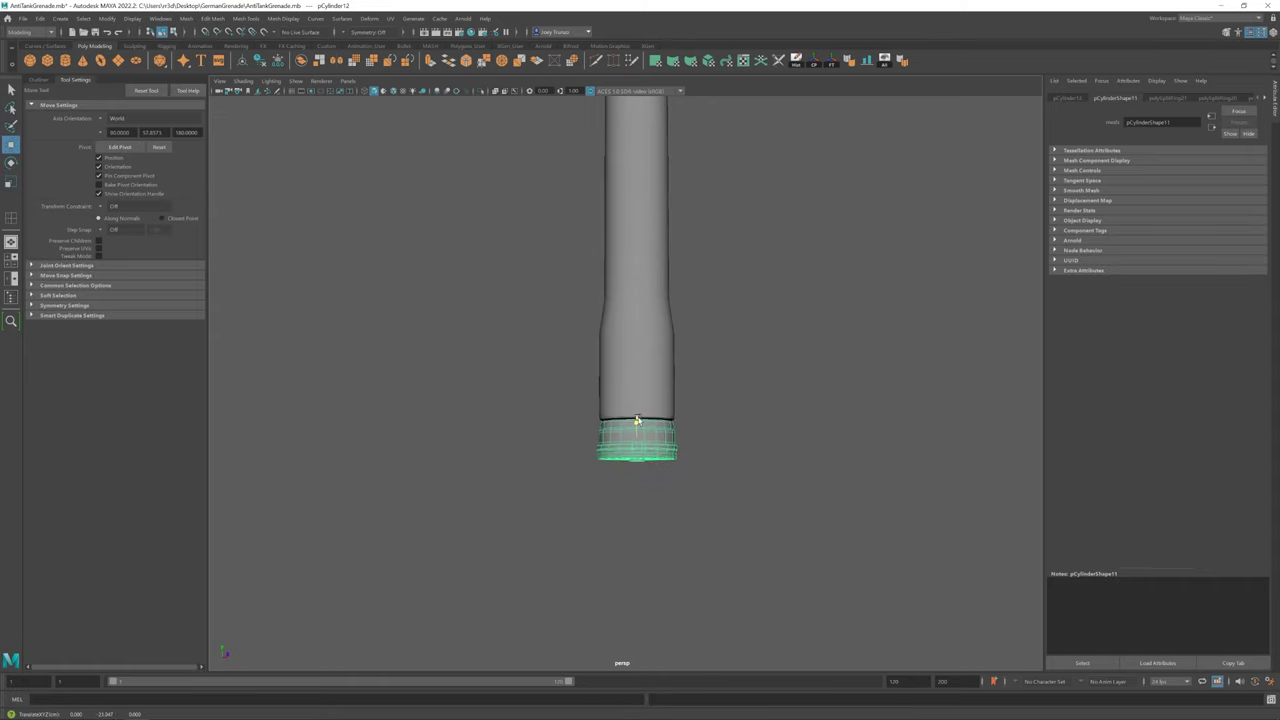
click(925, 455)
scroll(657, 471, up, 2)
click(657, 471)
key(w)
ctrl+click(662, 470)
Isolate the handle's bottom ring to inspect it, then view the whole grenade from below
click(662, 470)
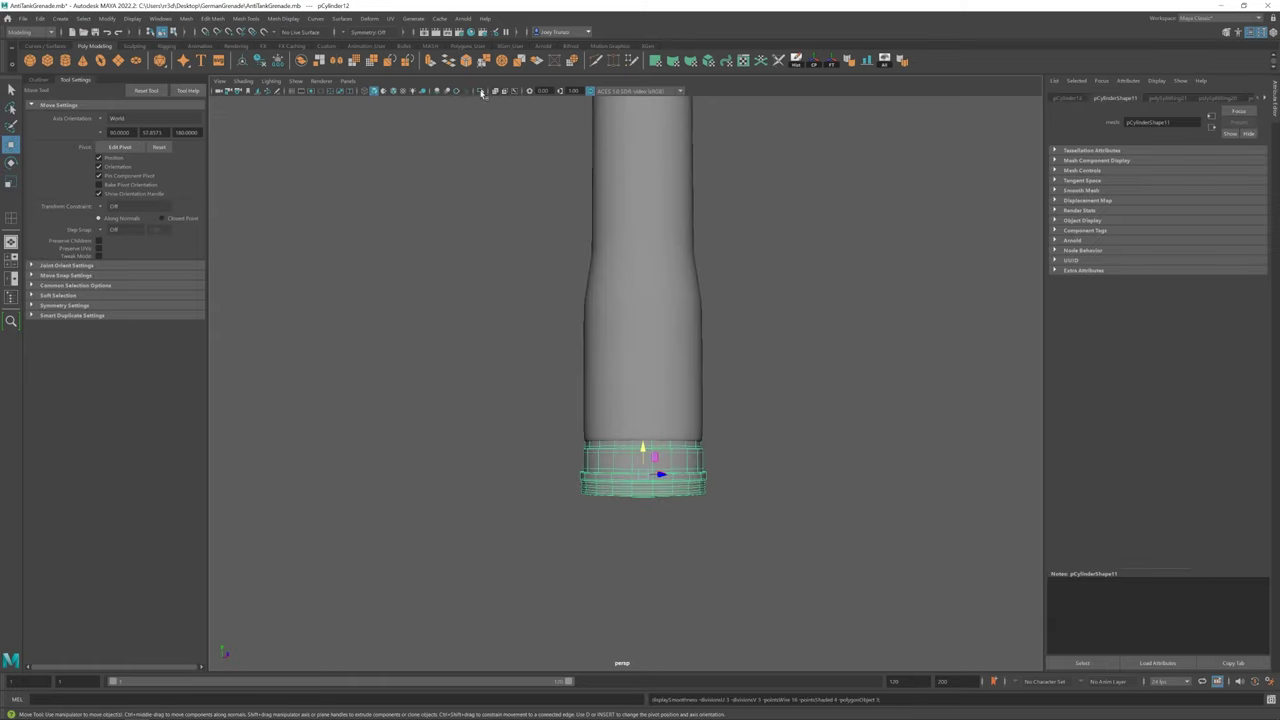
key(ctrl+1)
mouse_move(671, 451)
alt+mouse_down()
mouse_move(706, 449)
mouse_move(610, 397)
alt+mouse_up()
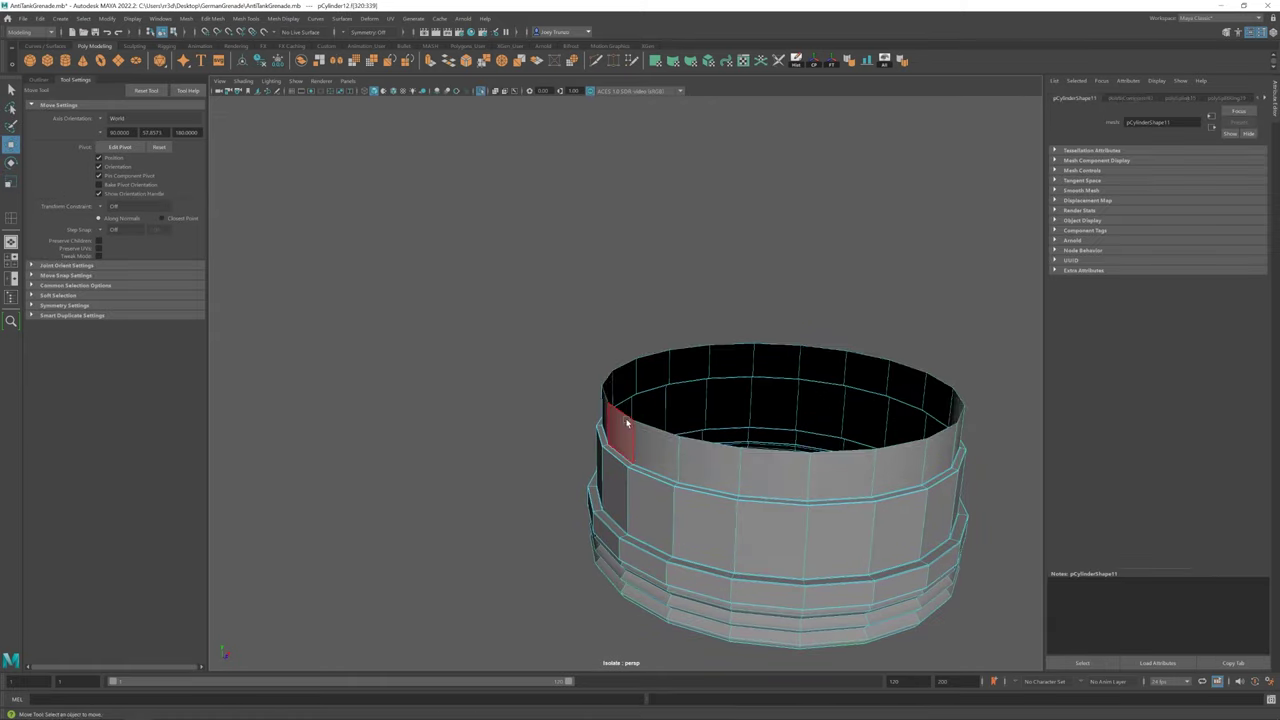
click(646, 271)
click(481, 91)
mouse_move(610, 330)
alt+mouse_down()
mouse_move(734, 446)
mouse_move(636, 421)
mouse_move(591, 471)
alt+mouse_up()
scroll(636, 361, down, 5)
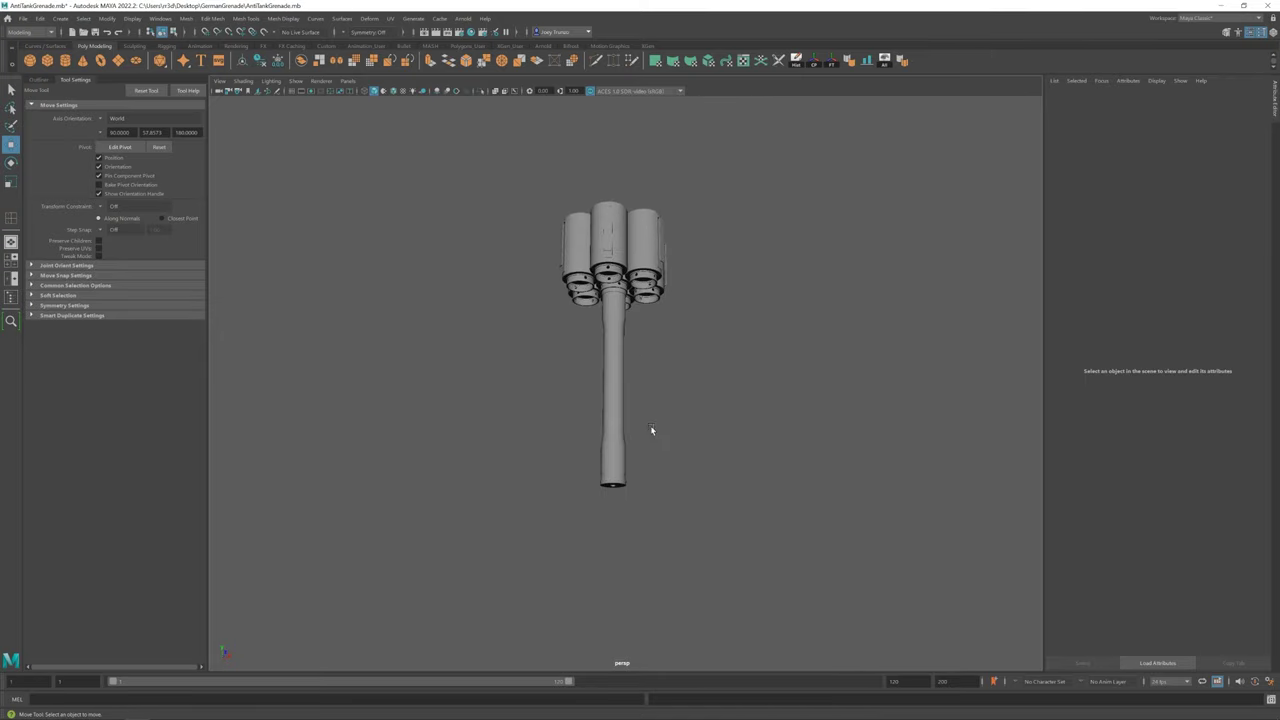
scroll(650, 425, up, 2)
Select and move the vertices near the handle's bottom
key(F9)
drag(443, 517, 749, 423)
key(w)
alt+drag(592, 428, 589, 411)
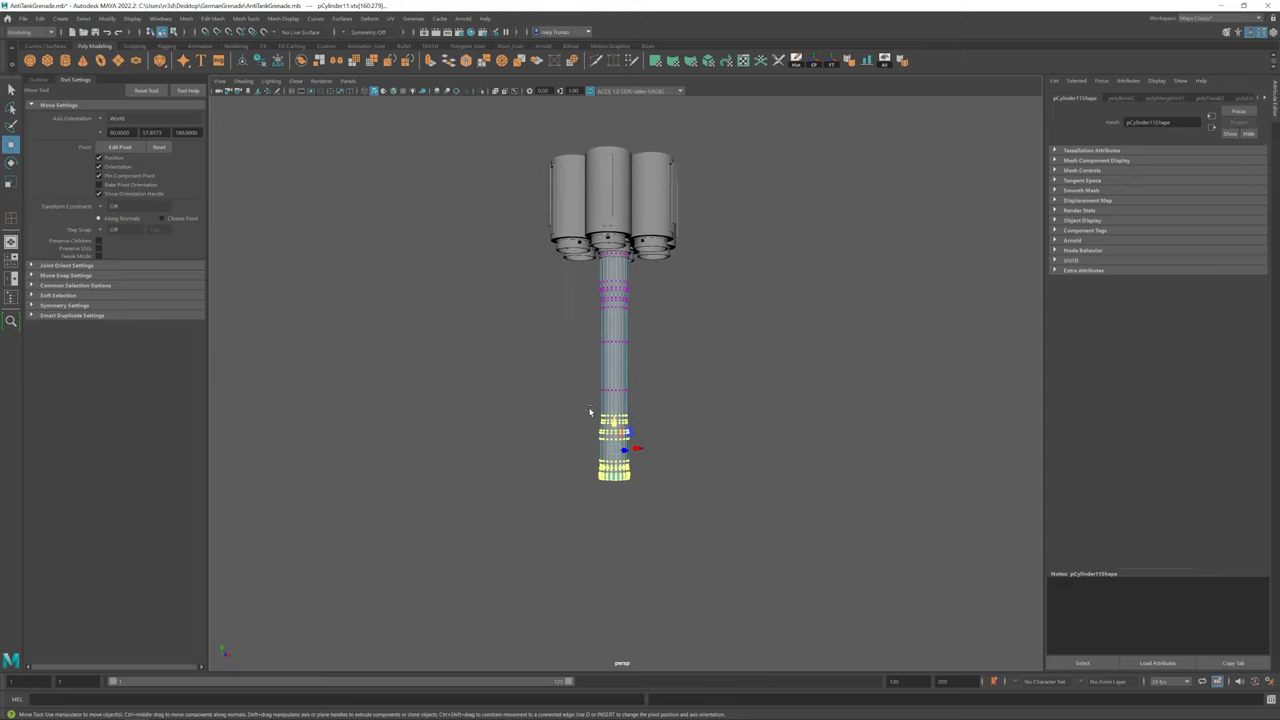
right_drag(614, 404, 663, 330)
Select the right side bracket and the grenade body cluster, then deselect them
click(674, 200)
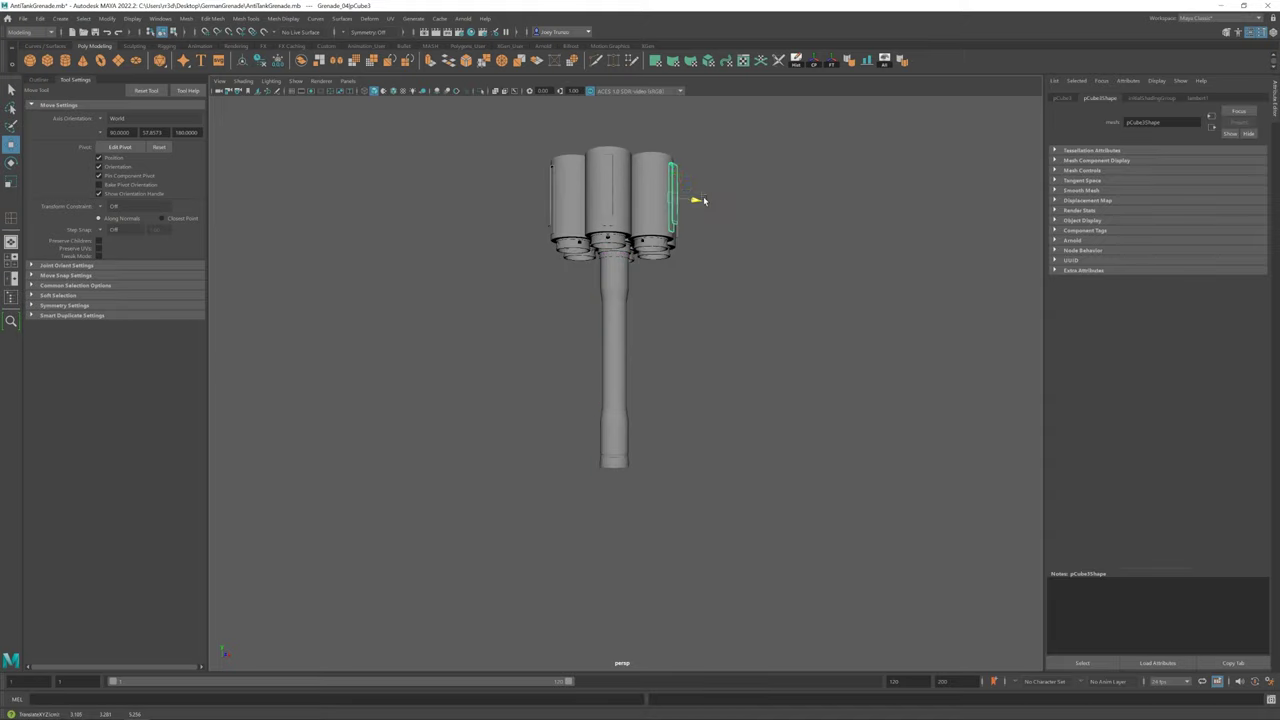
click(706, 263)
scroll(671, 323, down, 2)
scroll(674, 320, up, 2)
click(674, 320)
drag(471, 257, 914, 317)
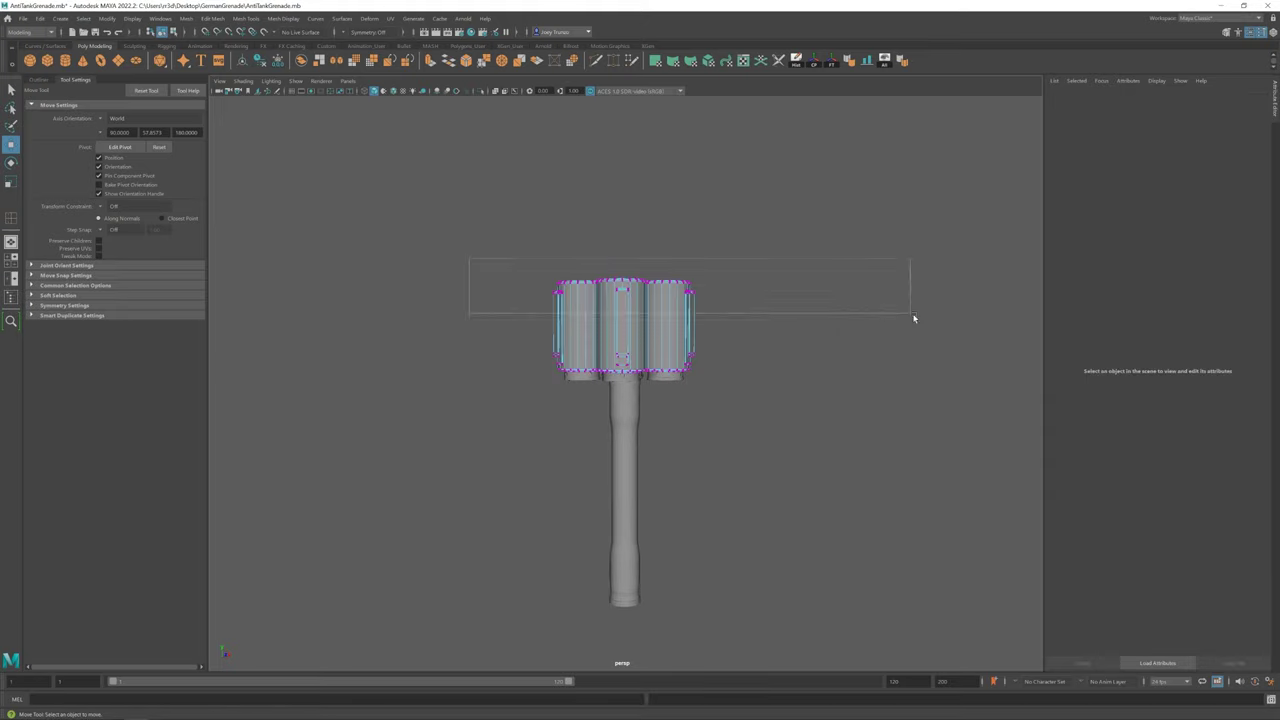
click(870, 460)
mouse_move(870, 460)
alt+mouse_down()
mouse_move(711, 443)
mouse_move(705, 380)
alt+mouse_up()
Select both side brackets on the grenade bodies and scale them
click(712, 330)
shift+click(558, 330)
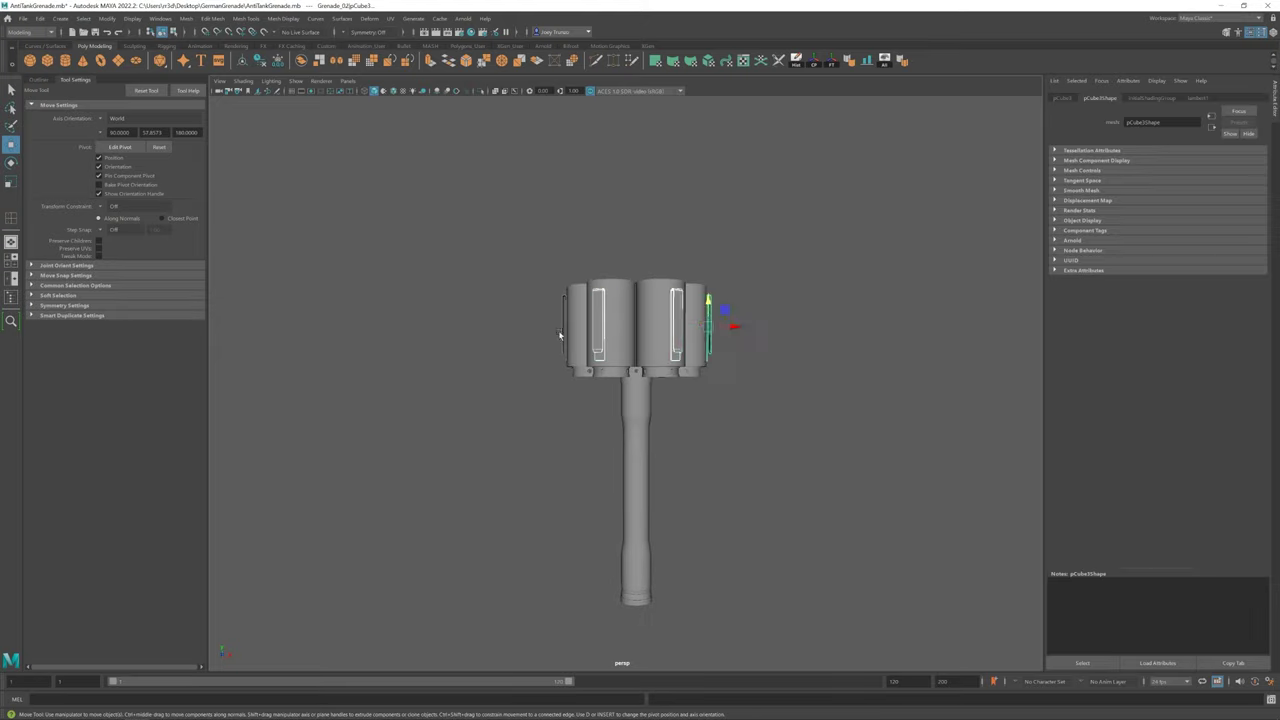
mouse_move(558, 330)
alt+mouse_down()
mouse_move(658, 300)
mouse_move(661, 242)
alt+mouse_up()
key(r)
key(w)
alt+right_drag(661, 242, 600, 355)
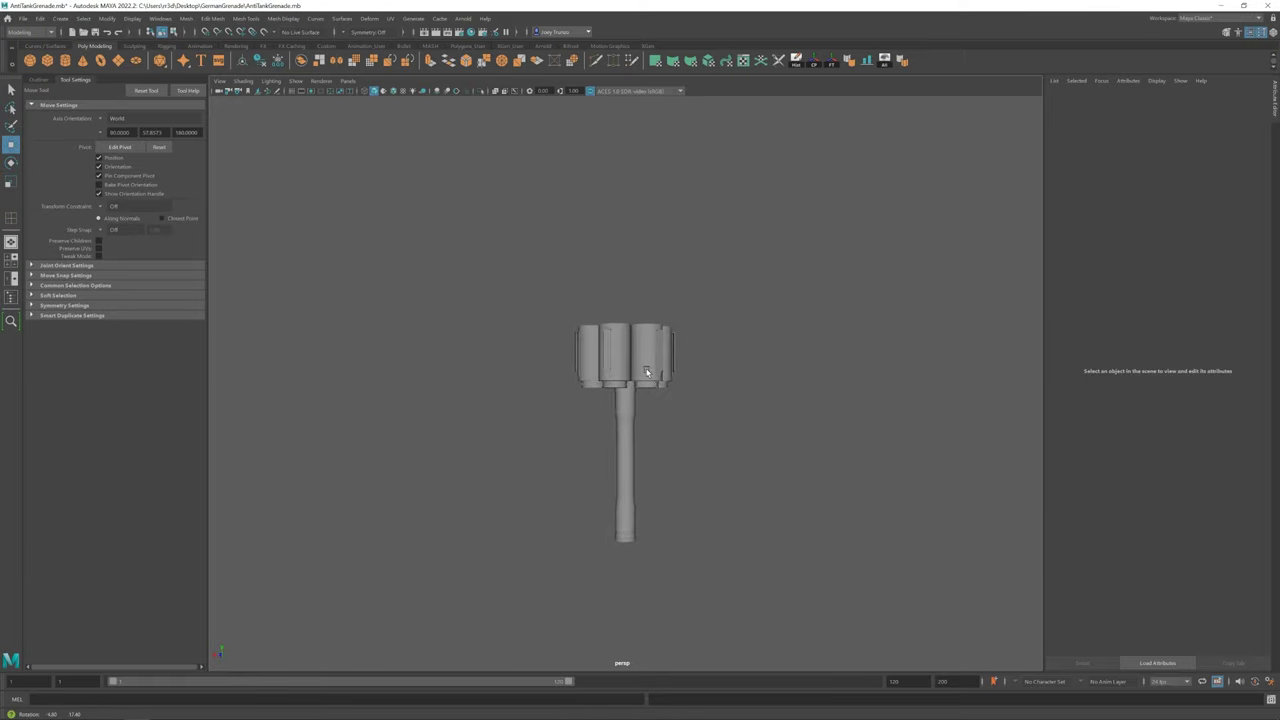
scroll(641, 379, up, 3)
Select the top vertices of the grenade bodies, then clear the selection
click(571, 334)
key(F9)
drag(372, 235, 852, 342)
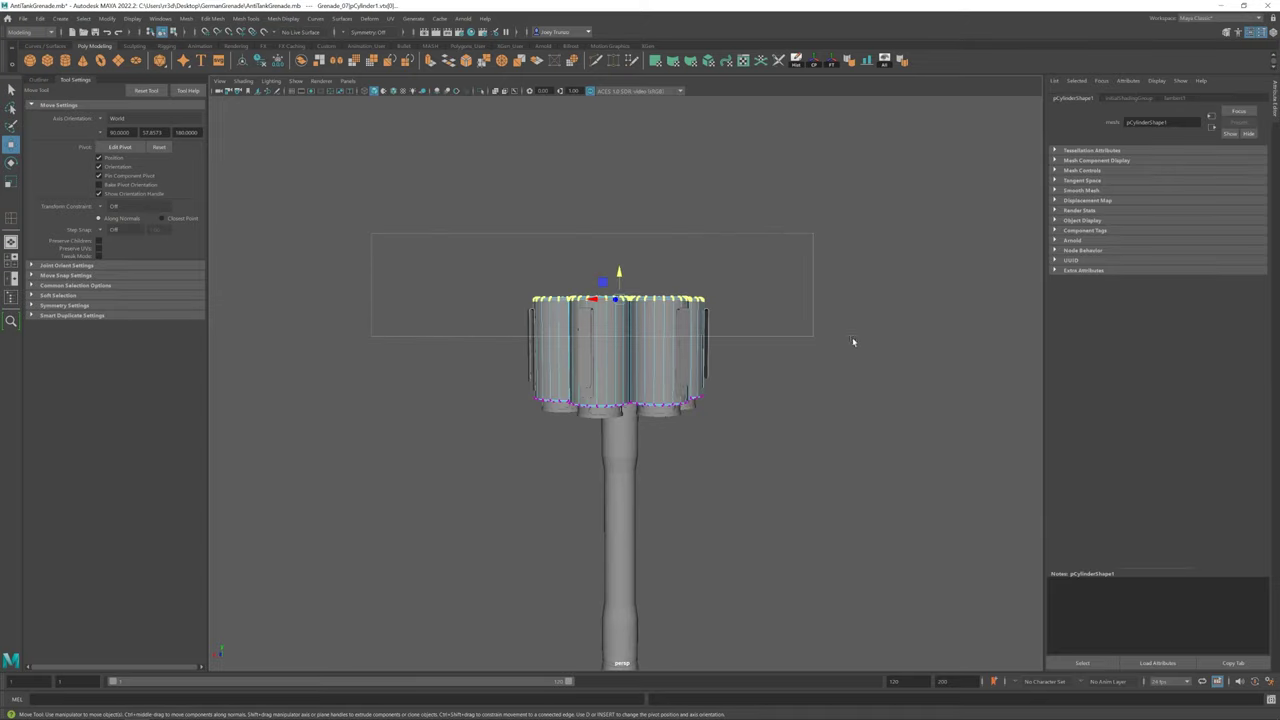
click(636, 363)
scroll(649, 460, down, 3)
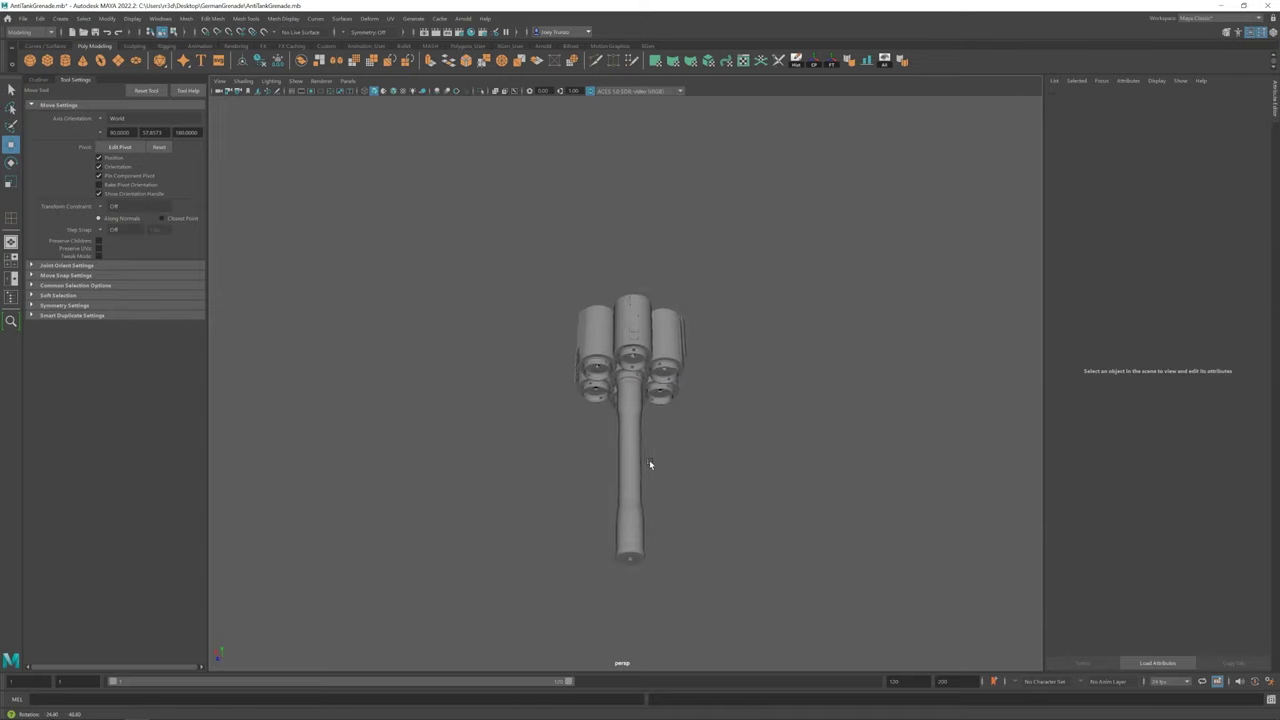
alt+drag(649, 460, 711, 483)
scroll(619, 444, up, 2)
Select the central cylinder of the cluster and scale it
scroll(619, 444, up, 2)
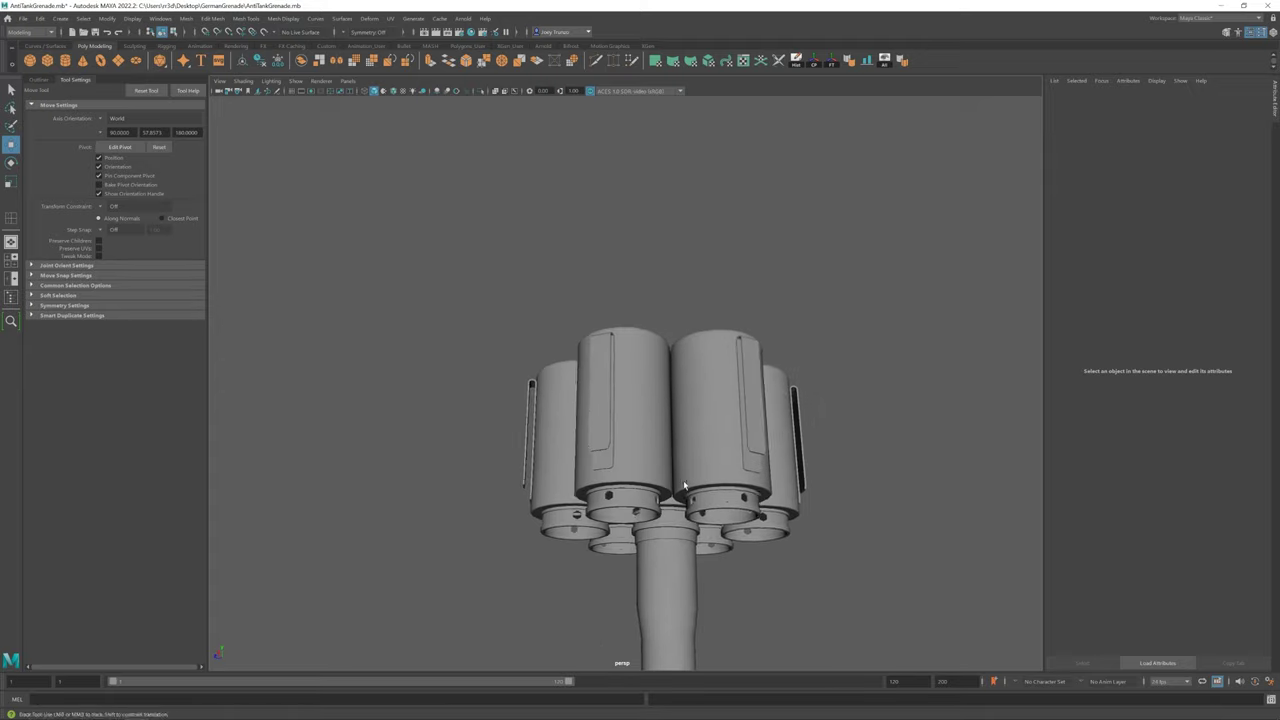
scroll(619, 444, up, 2)
click(690, 380)
mouse_move(690, 400)
alt+mouse_down()
mouse_move(636, 424)
mouse_move(651, 329)
mouse_move(590, 314)
alt+mouse_up()
click(636, 424)
click(628, 492)
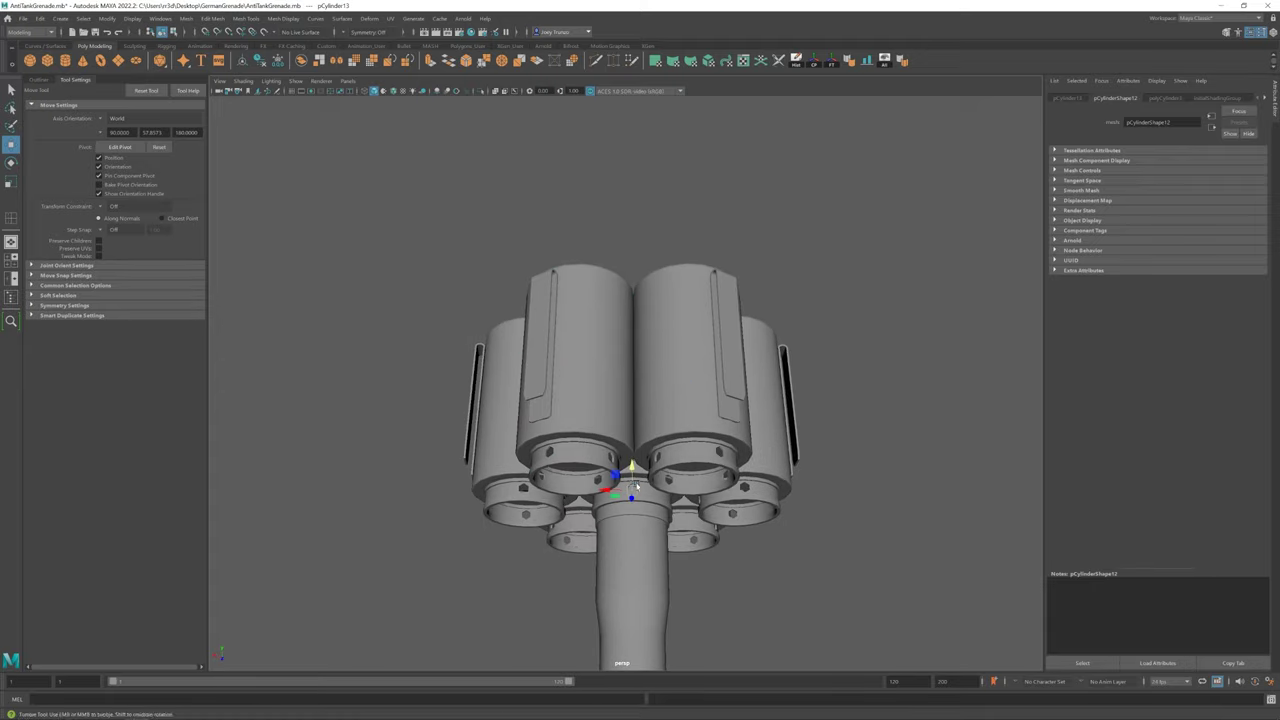
mouse_move(632, 487)
alt+mouse_down()
mouse_move(608, 349)
mouse_move(632, 394)
alt+mouse_up()
key(r)
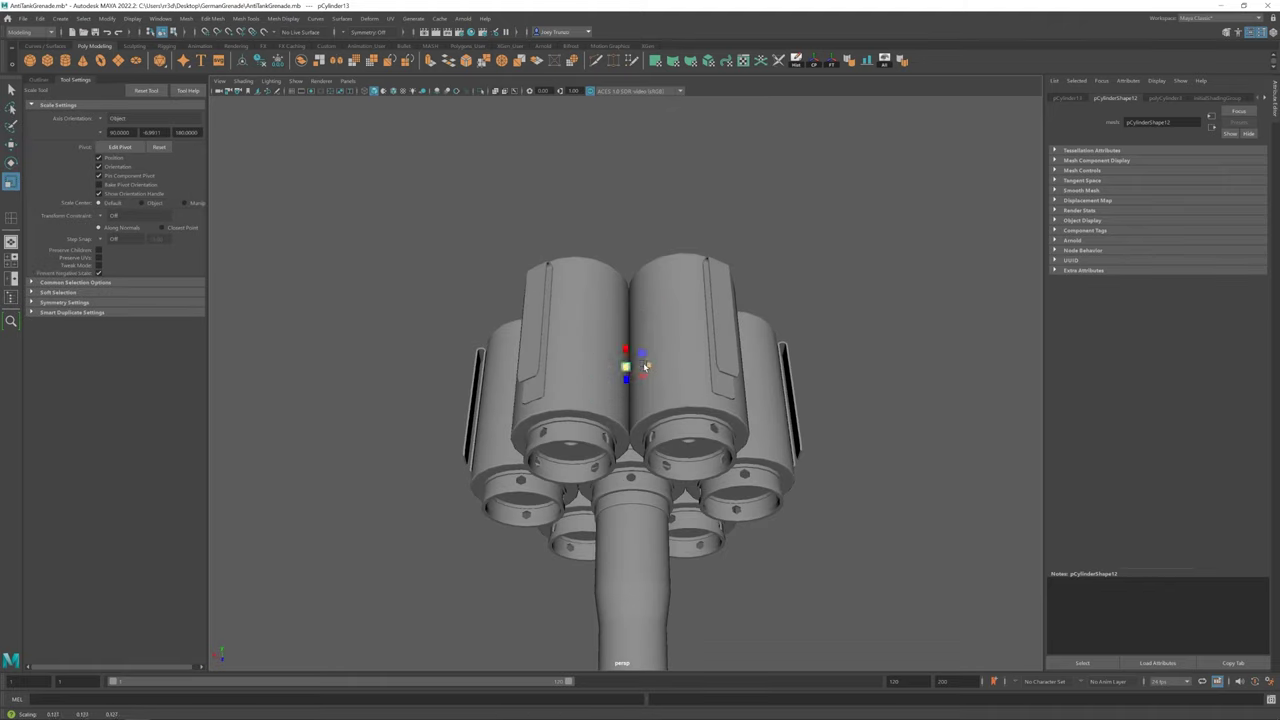
key(w)
mouse_move(680, 368)
alt+mouse_down()
mouse_move(640, 337)
mouse_move(640, 251)
mouse_move(625, 443)
alt+mouse_up()
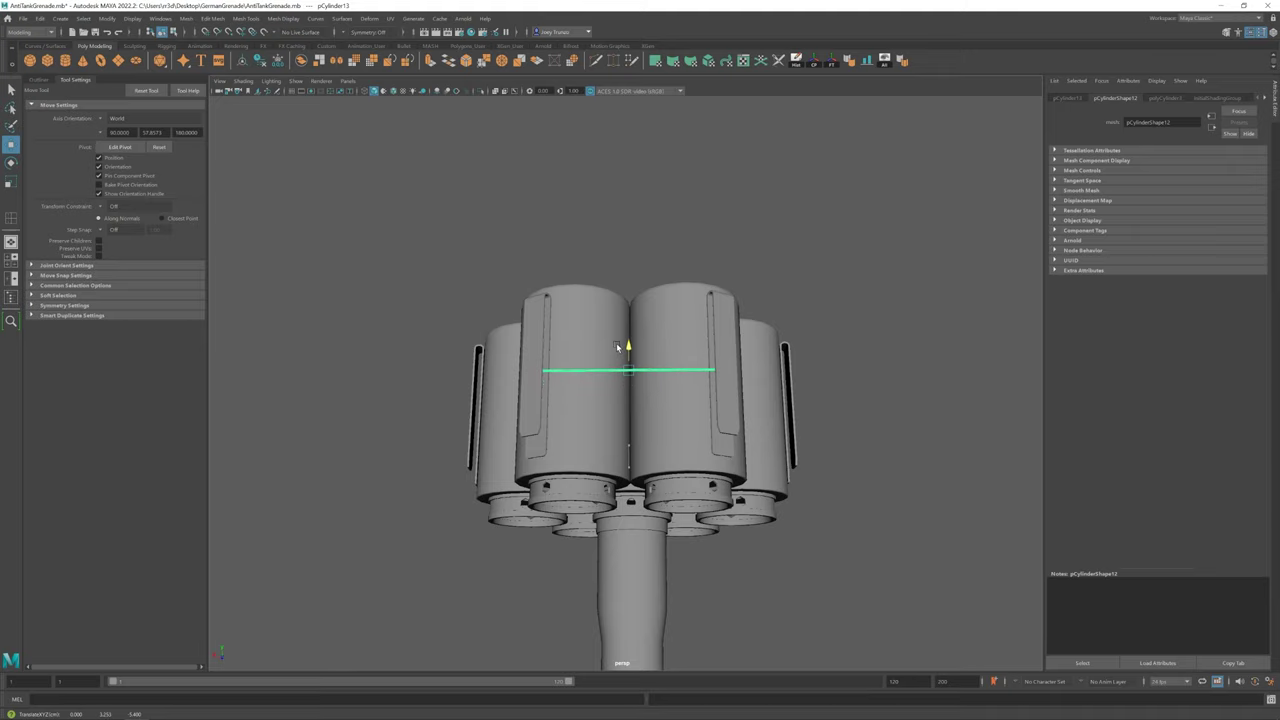
Scale the wire strip's selected end edge loop, checking it from below
alt+drag(616, 342, 614, 337)
mouse_move(614, 337)
alt+right_down()
mouse_move(580, 337)
mouse_move(640, 340)
alt+right_up()
key(r)
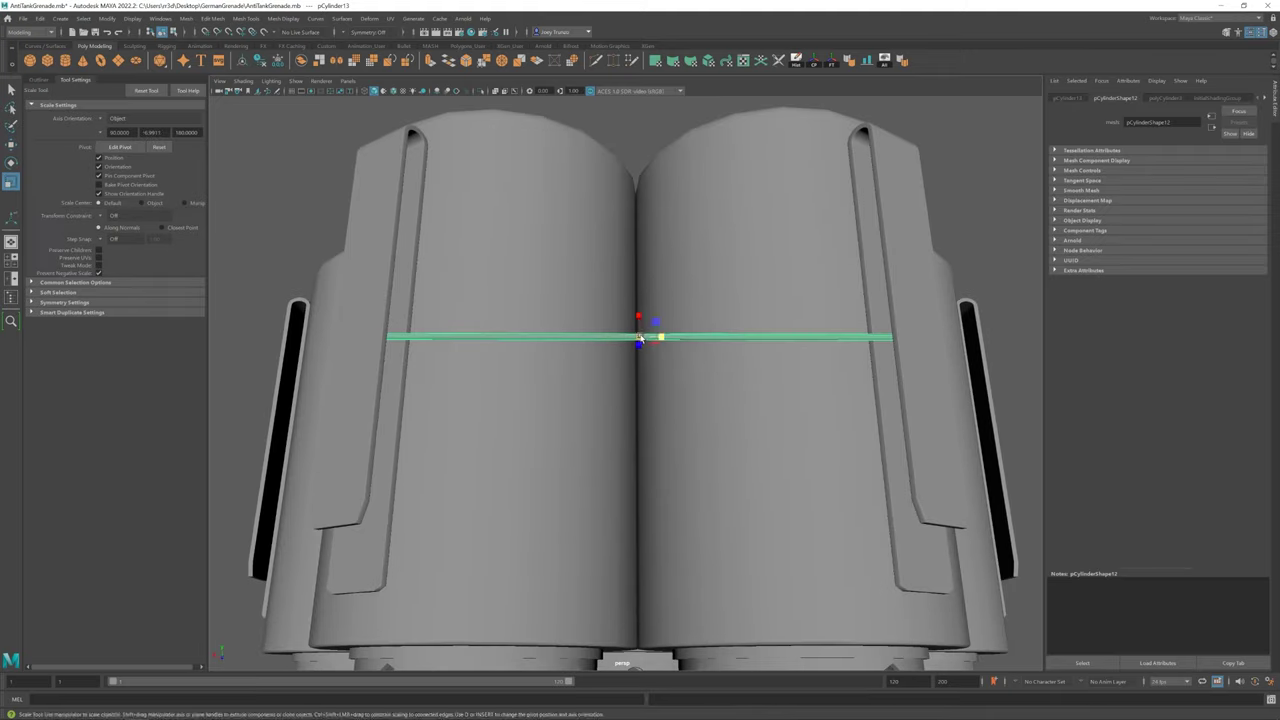
key(w)
mouse_move(645, 352)
alt+mouse_down()
mouse_move(650, 224)
mouse_move(723, 266)
mouse_move(677, 200)
mouse_move(585, 226)
alt+mouse_up()
key(r)
key(w)
Scale the wire's end edge and extrude it with Ctrl+E toward the bodies
right_click(585, 226)
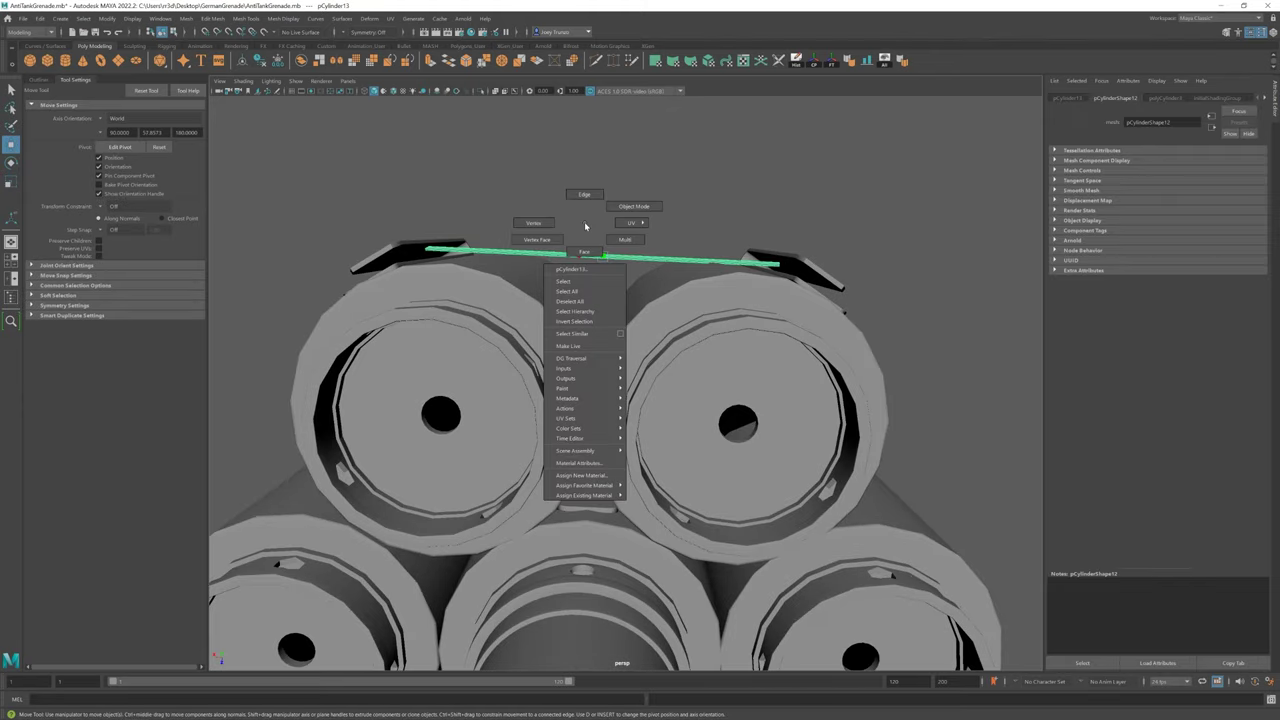
right_click(563, 251)
key(r)
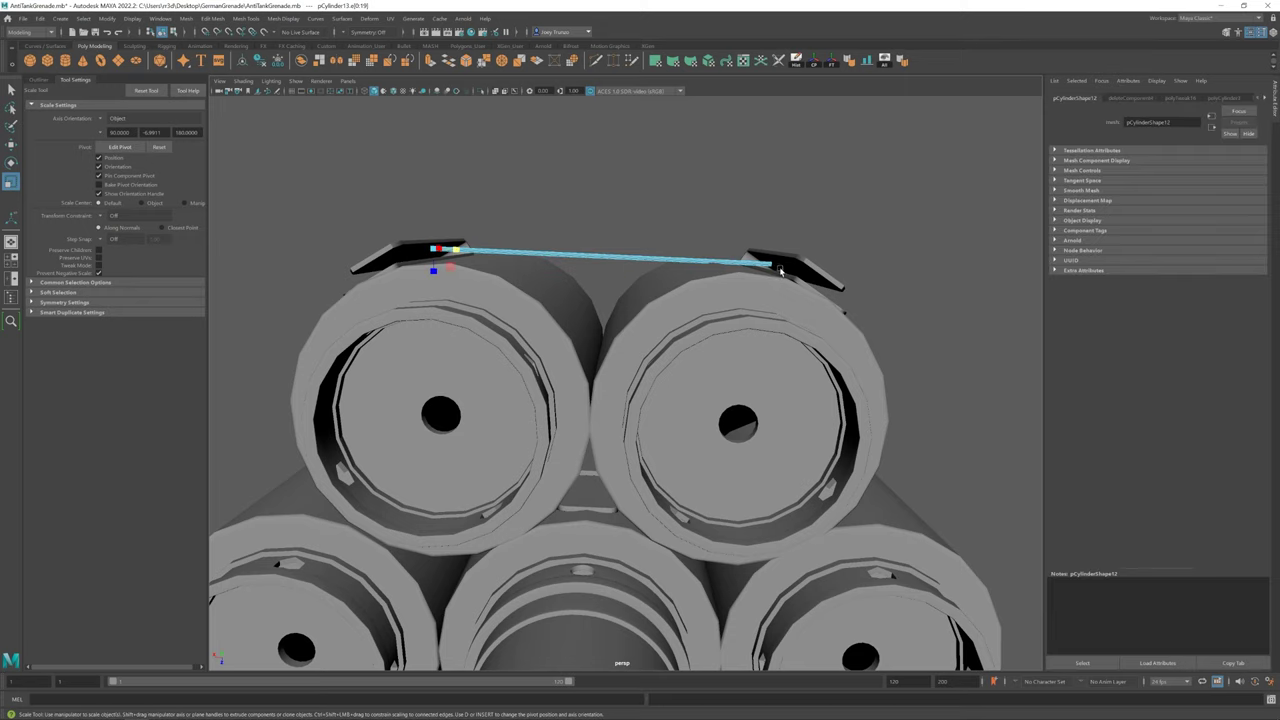
key(ctrl+e)
key(w)
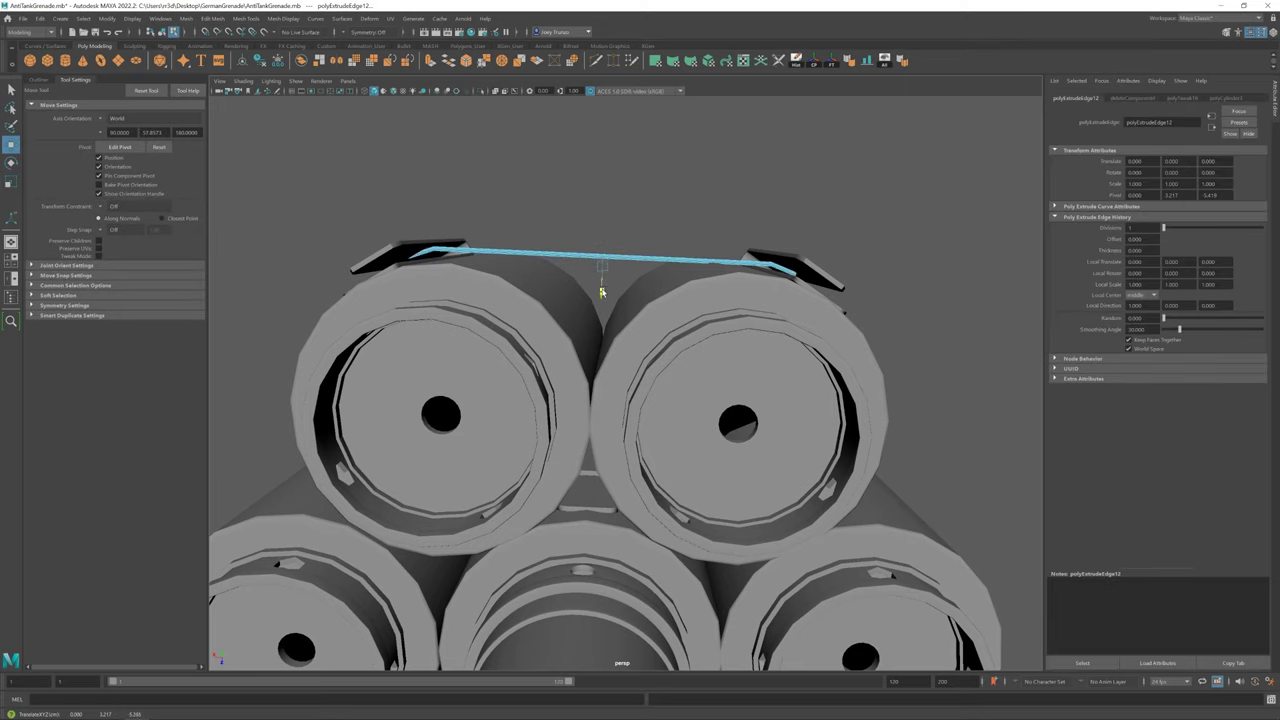
mouse_move(601, 291)
alt+mouse_down()
mouse_move(618, 291)
mouse_move(591, 343)
alt+mouse_up()
Insert multiple edge loops along the wire between the grenade bodies
key(F8)
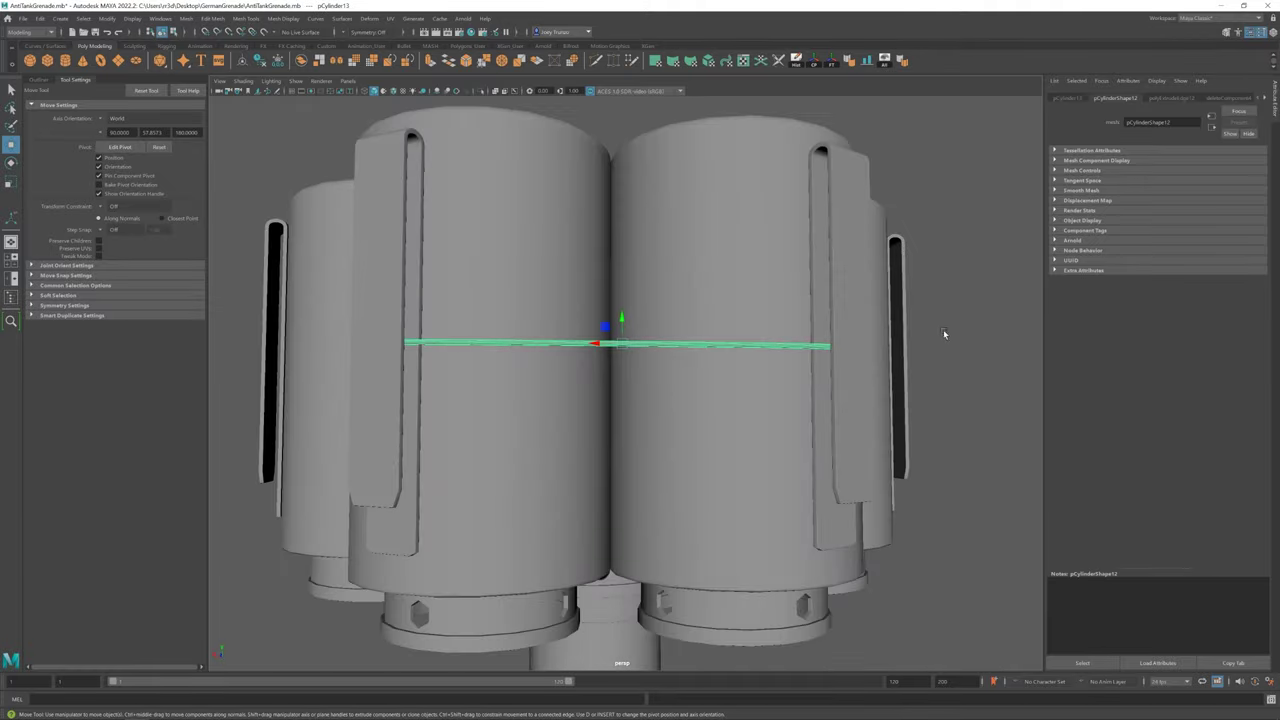
mouse_move(943, 329)
alt+mouse_down()
mouse_move(766, 354)
mouse_move(534, 306)
alt+mouse_up()
scroll(673, 358, up, 2)
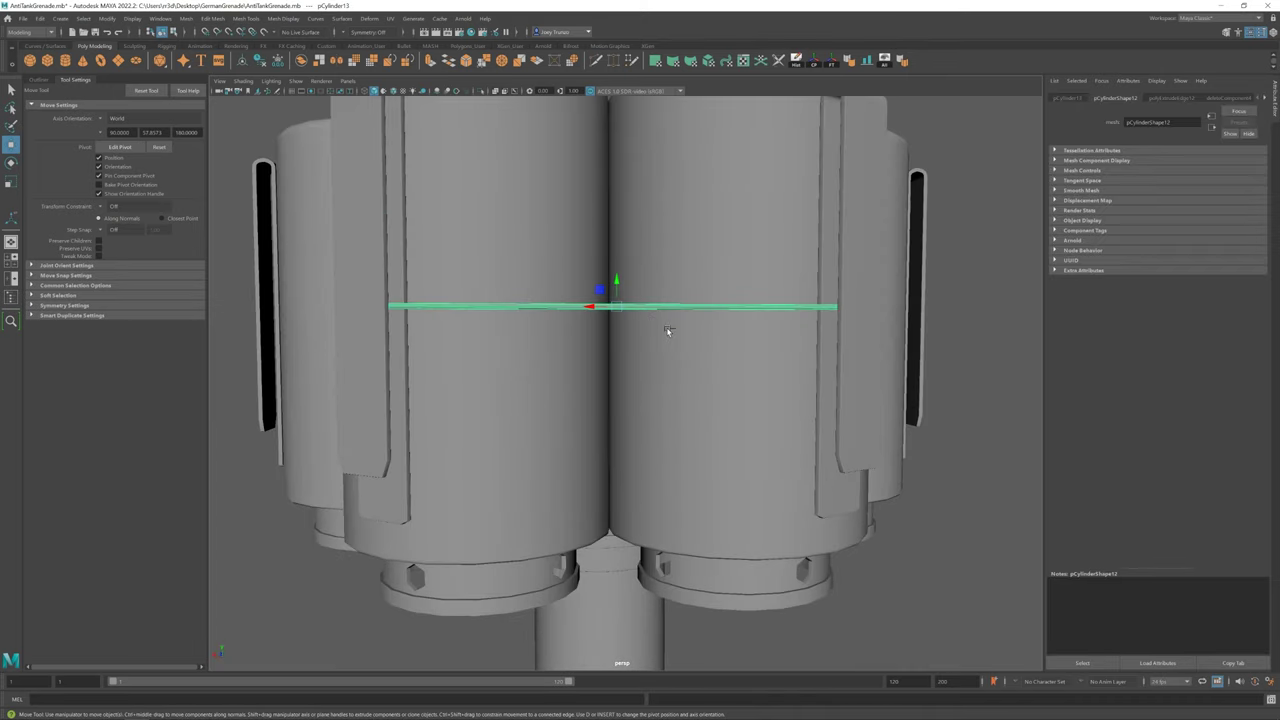
mouse_move(616, 287)
alt+mouse_down()
mouse_move(680, 366)
mouse_move(611, 366)
alt+mouse_up()
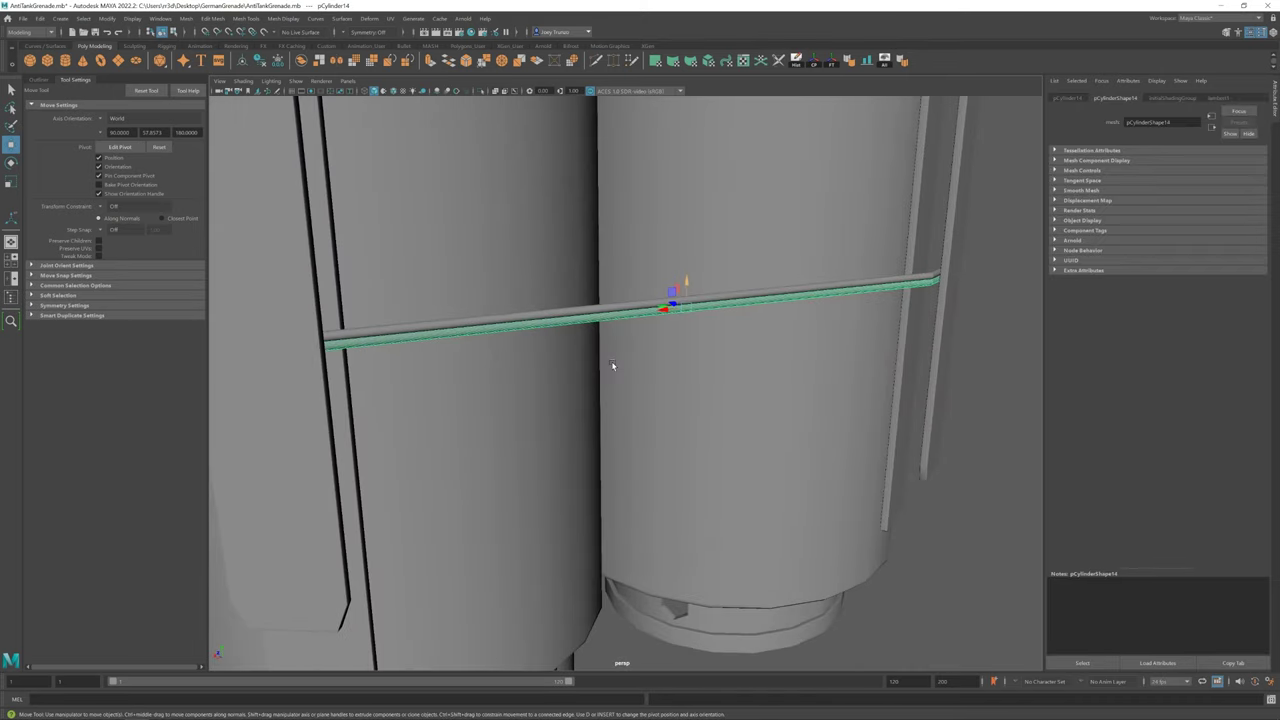
double_click(563, 317)
click(213, 18)
click(255, 96)
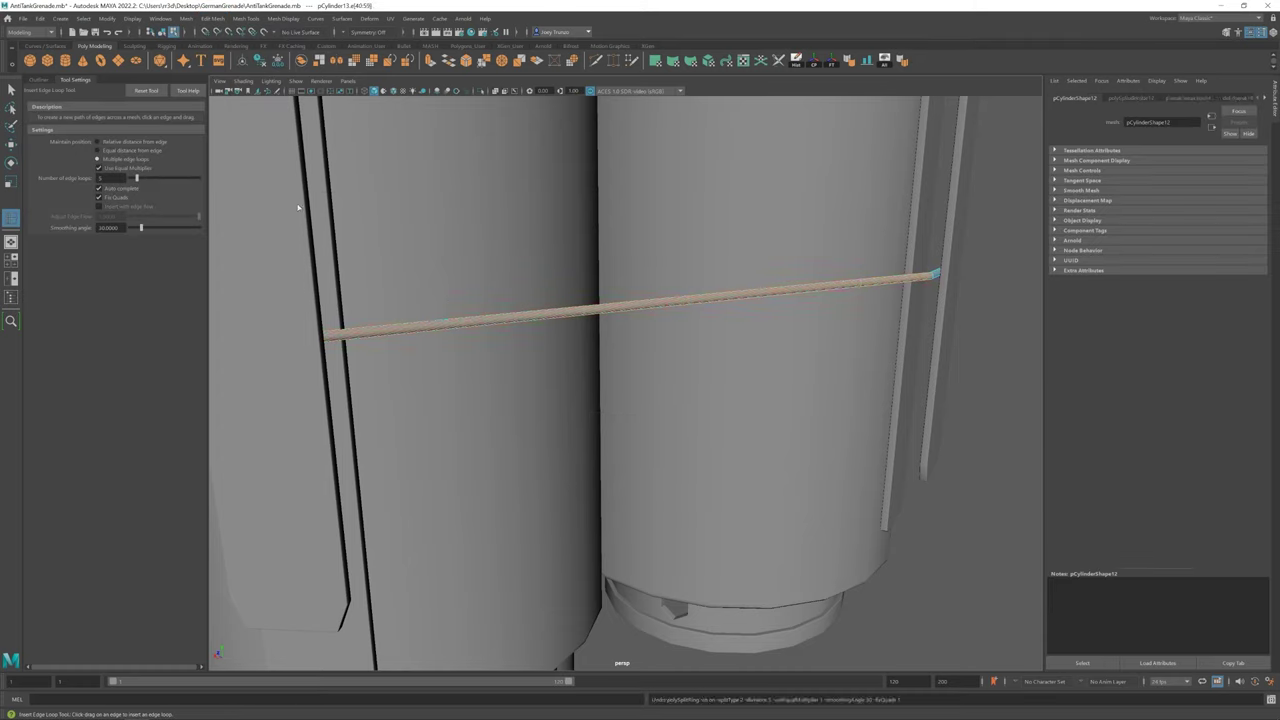
click(511, 323)
Duplicate the wire strand and rotate the copy slightly along its length
key(w)
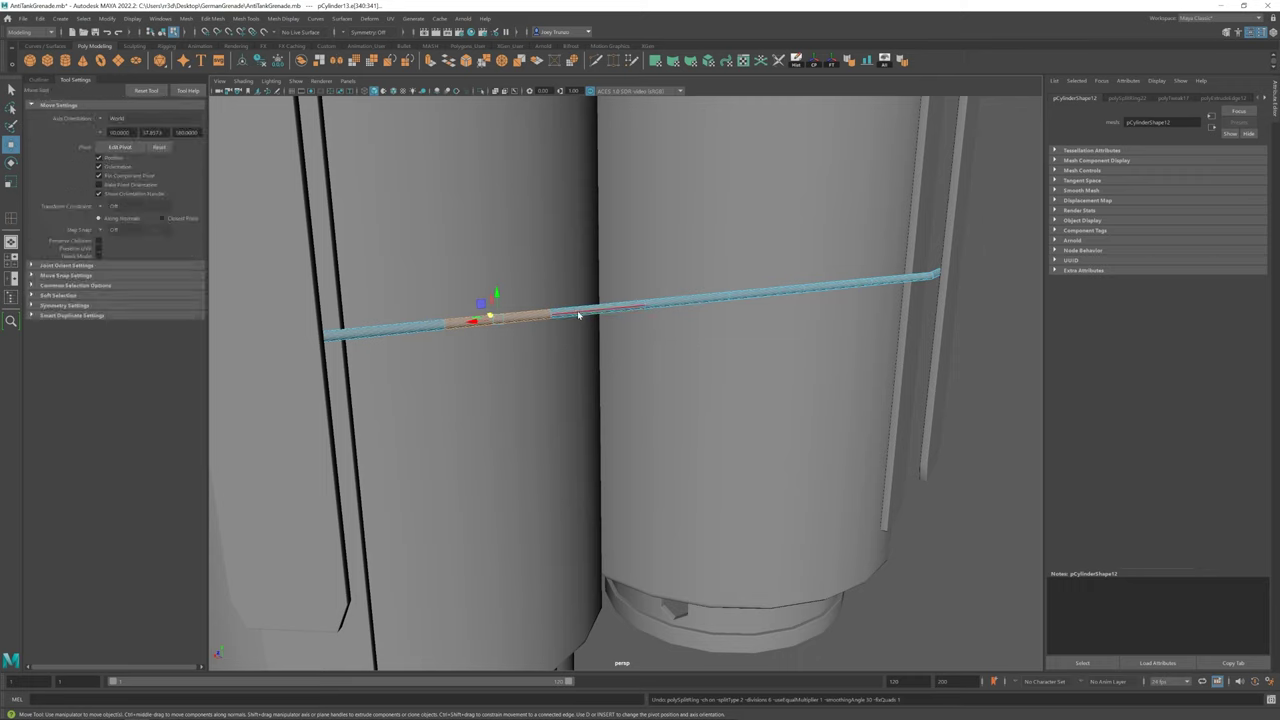
alt+drag(585, 312, 632, 289)
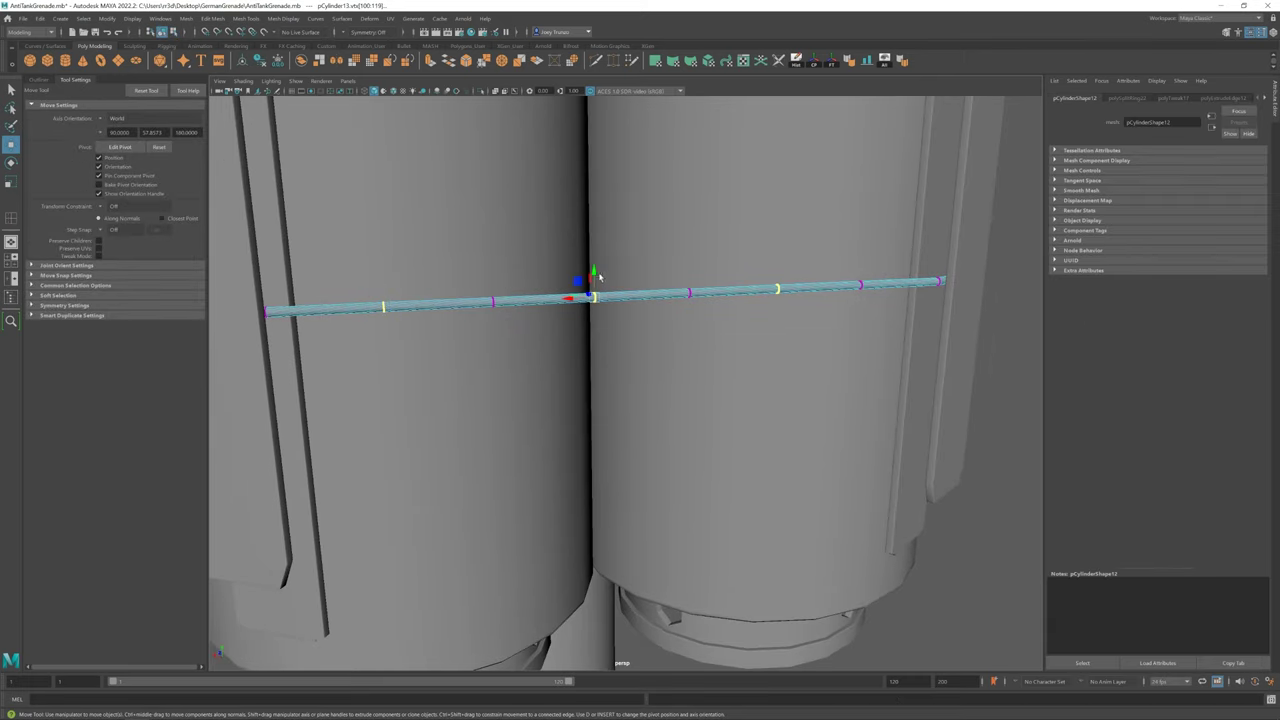
key(ctrl+d)
key(e)
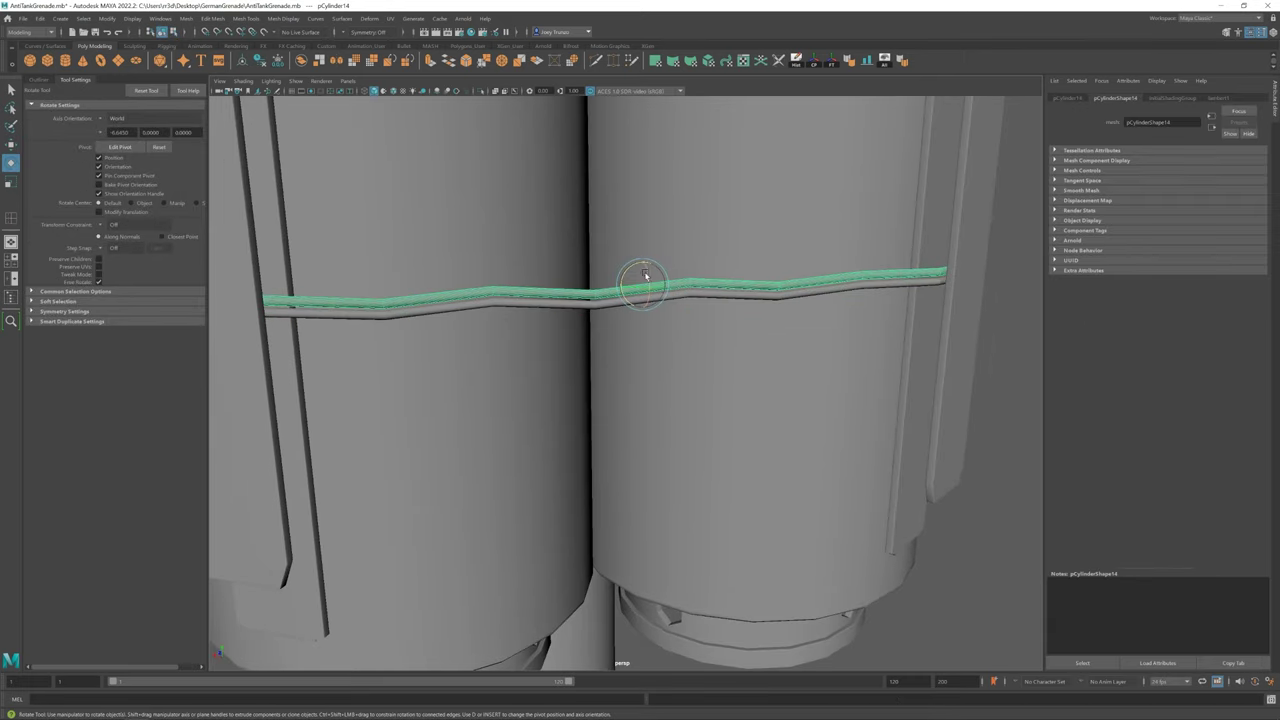
drag(648, 285, 648, 277)
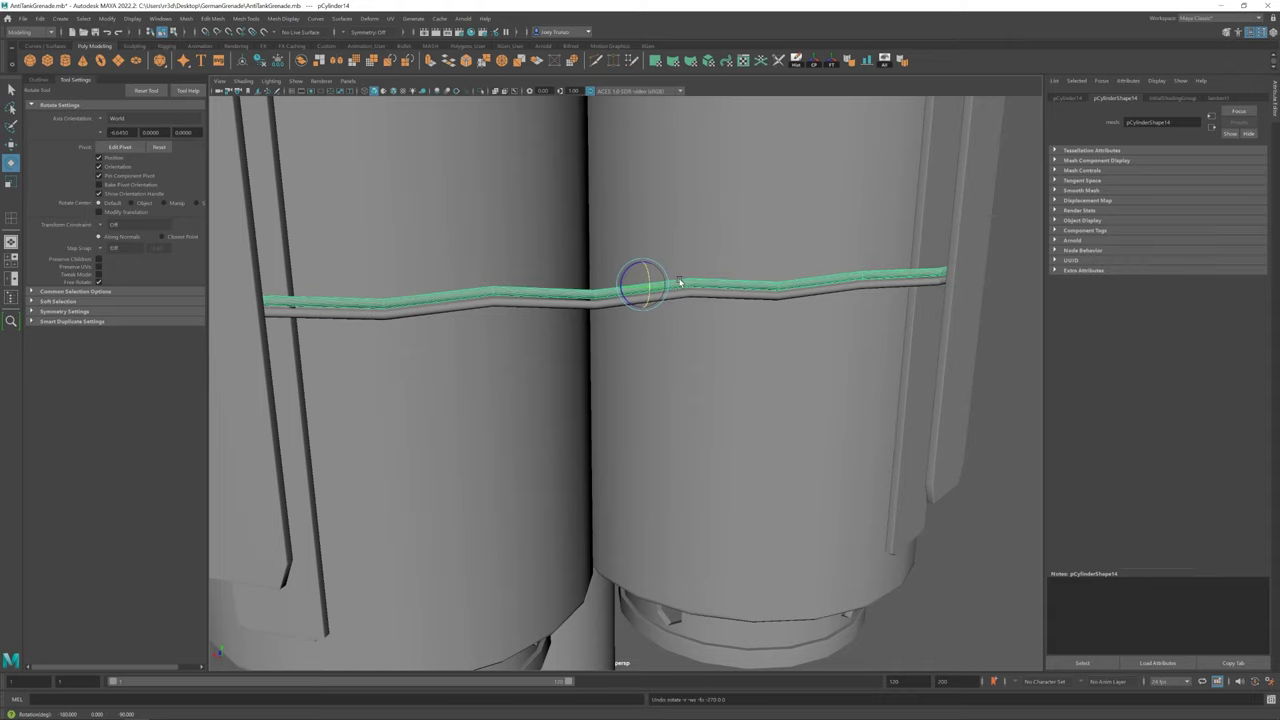
alt+drag(634, 233, 683, 369)
key(w)
click(658, 355)
Add more edge loops along the copied wire strand
key(F8)
mouse_move(649, 317)
alt+mouse_down()
mouse_move(745, 386)
mouse_move(646, 345)
alt+mouse_up()
key(F8)
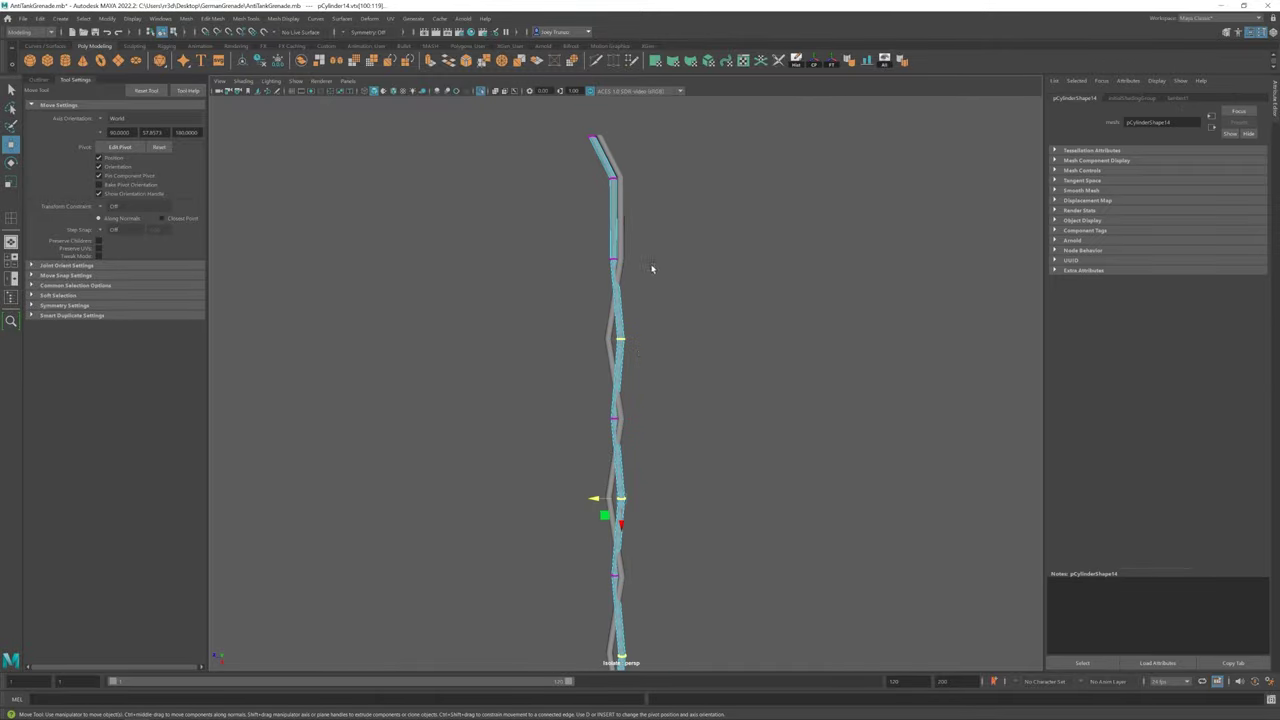
mouse_move(651, 269)
alt+mouse_down()
mouse_move(703, 223)
mouse_move(702, 364)
alt+mouse_up()
key(f)
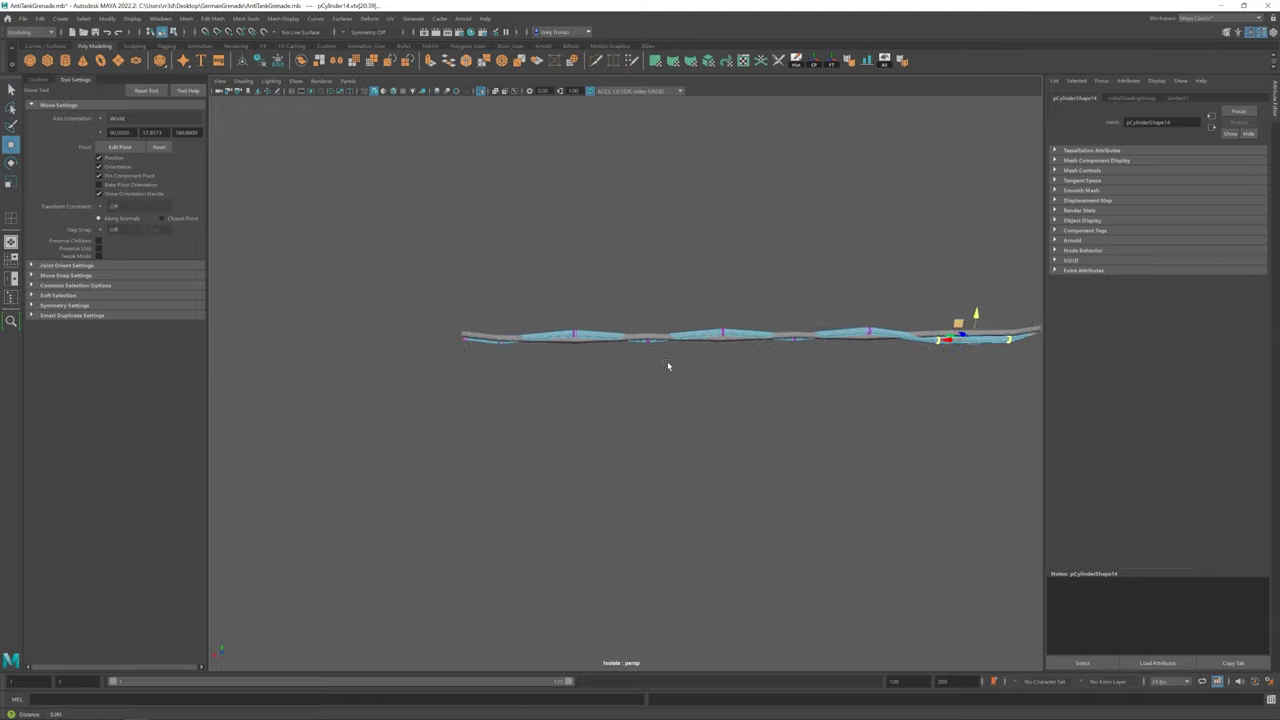
click(240, 18)
click(272, 68)
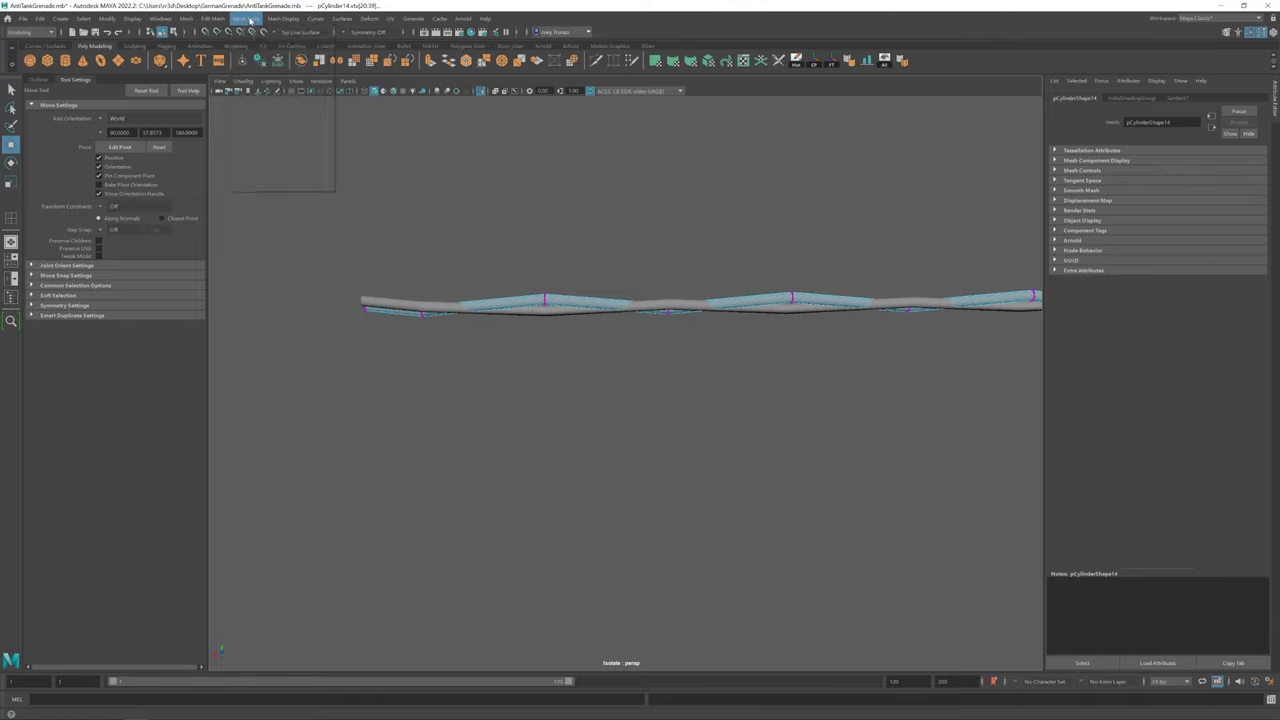
click(476, 309)
alt+drag(751, 314, 934, 306)
key(w)
Insert extra edge loops on the other wire strand as well
alt+middle_drag(857, 306, 793, 374)
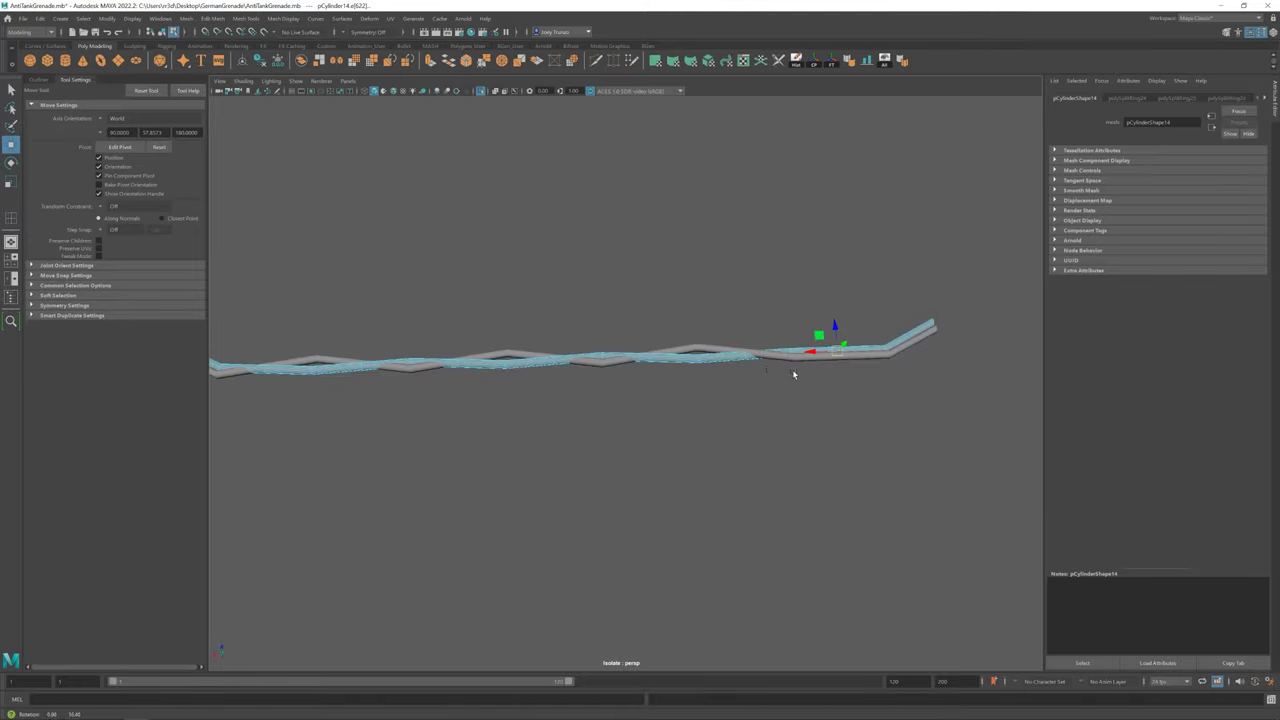
click(770, 303)
click(590, 362)
key(g)
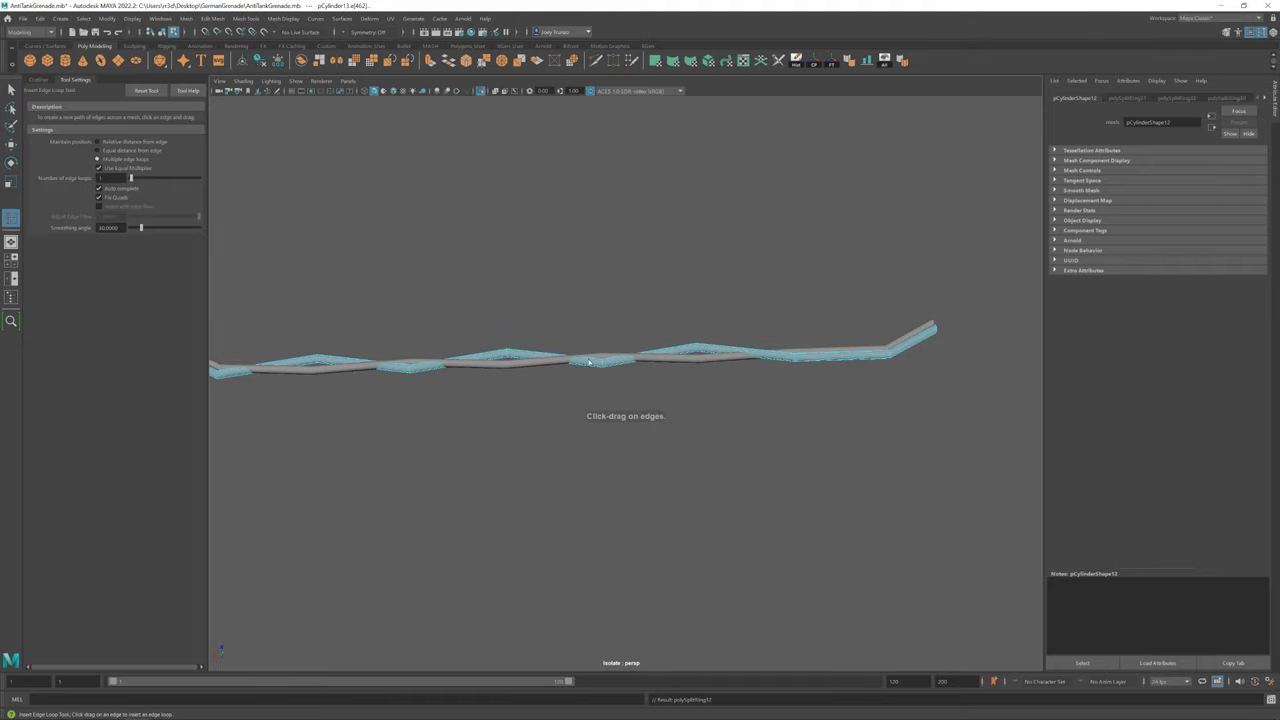
click(293, 363)
Bring back the grenade bodies and select a vertex ring on the strand
key(w)
key(ctrl+1)
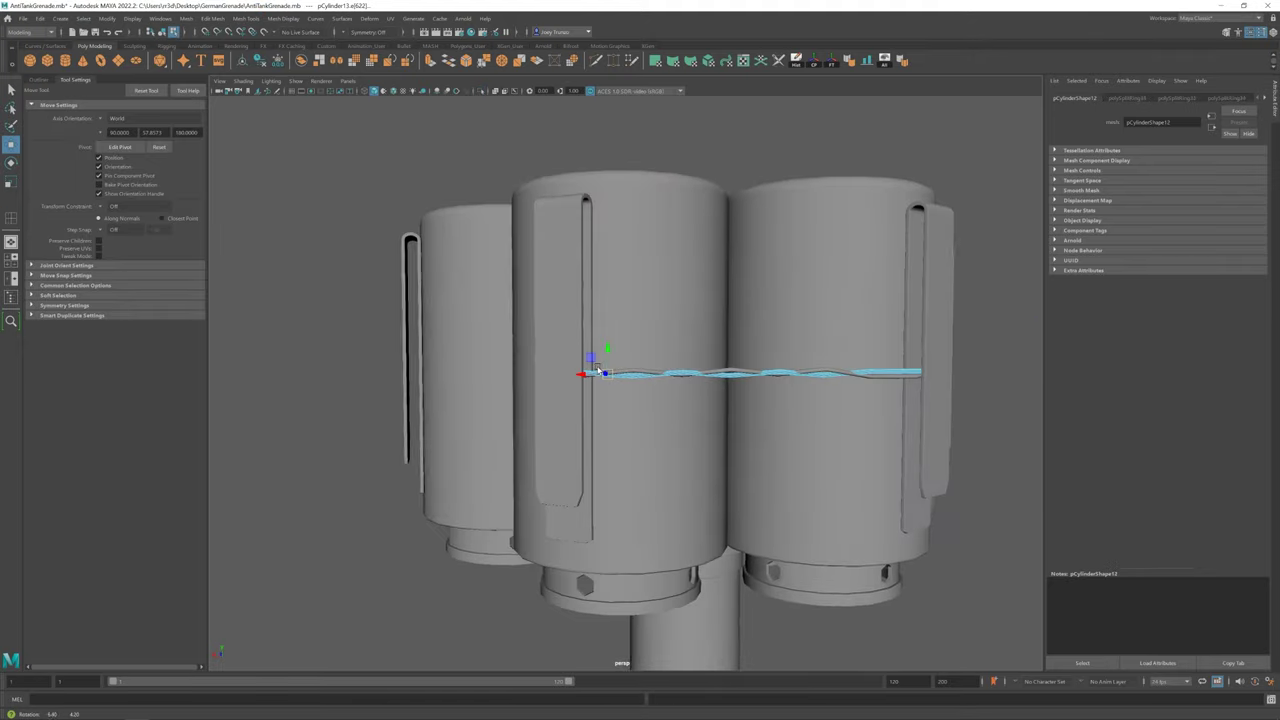
scroll(520, 333, up, 5)
mouse_move(520, 333)
alt+mouse_down()
mouse_move(523, 366)
mouse_move(634, 330)
mouse_move(634, 295)
mouse_move(603, 371)
alt+mouse_up()
key(ctrl+F9)
double_click(603, 371)
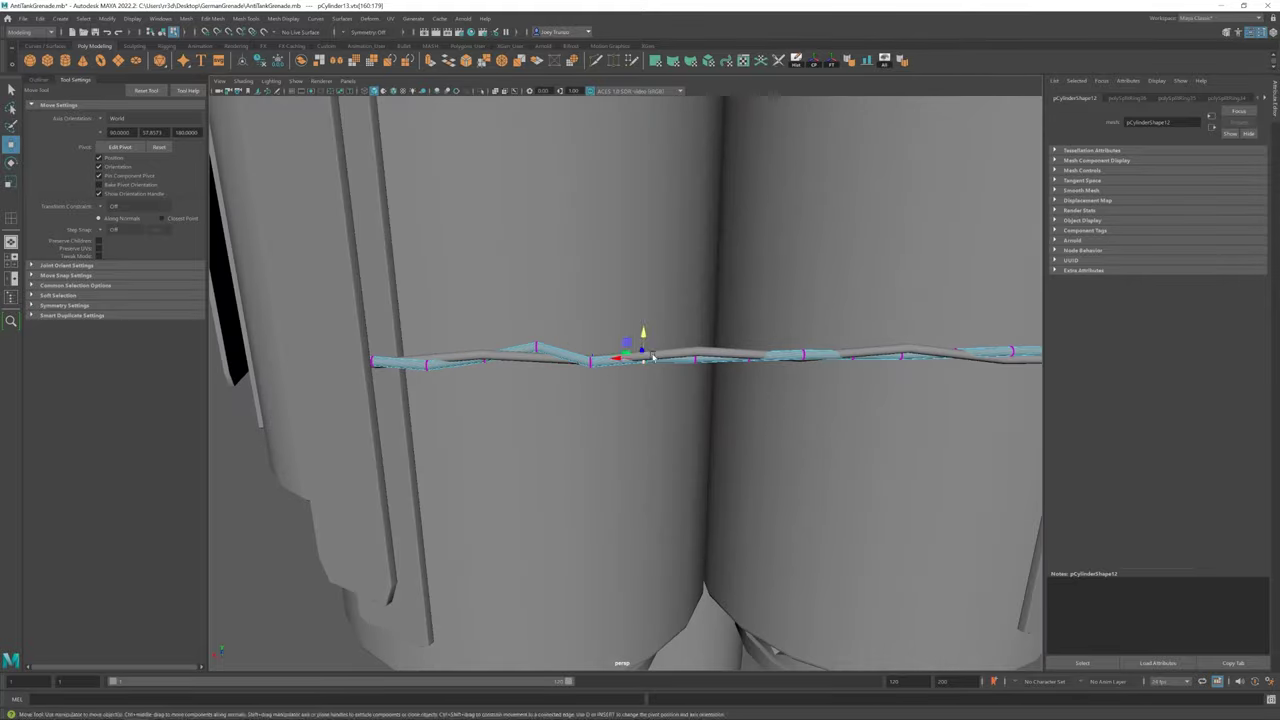
mouse_move(643, 334)
alt+mouse_down()
mouse_move(641, 359)
mouse_move(600, 379)
alt+mouse_up()
mouse_move(658, 336)
alt+mouse_down()
mouse_move(563, 368)
mouse_move(580, 387)
mouse_move(537, 366)
mouse_move(643, 360)
alt+mouse_up()
Select successive vertex rings and the end vertices along the strand
double_click(563, 368)
double_click(643, 360)
mouse_move(643, 360)
alt+right_down()
mouse_move(659, 420)
mouse_move(566, 376)
alt+right_up()
double_click(566, 376)
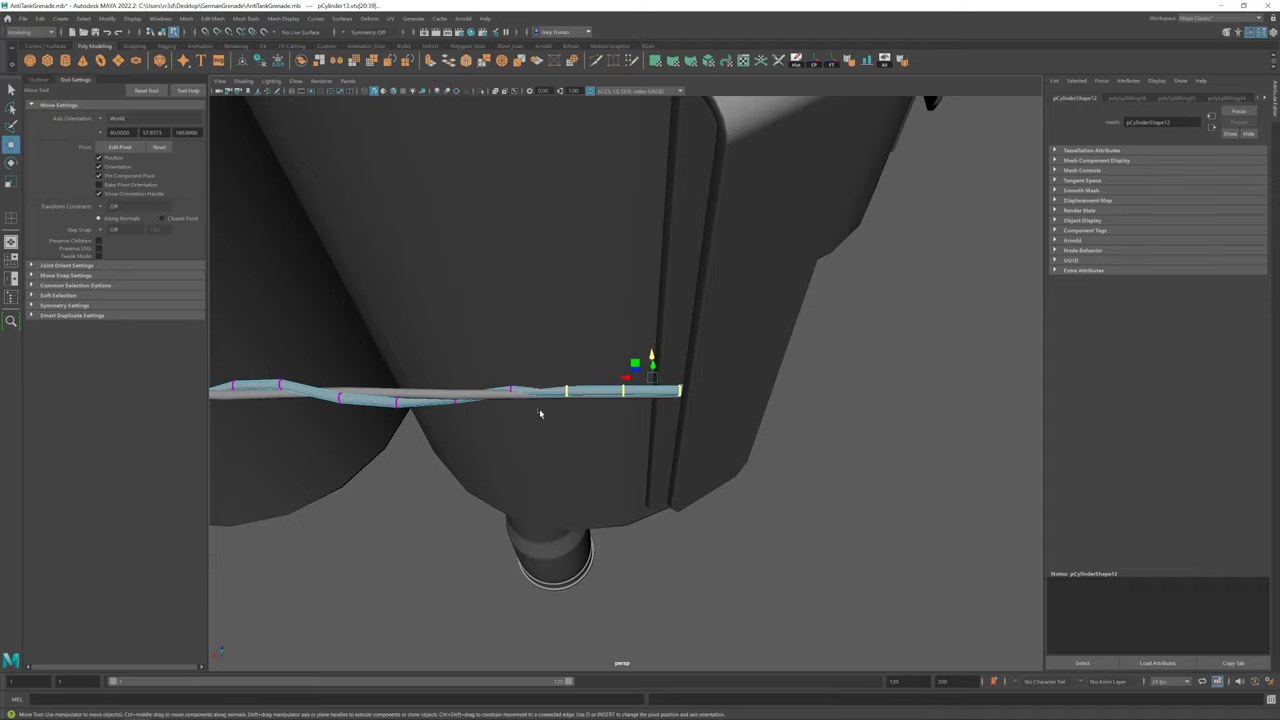
alt+drag(623, 366, 614, 371)
drag(706, 343, 614, 433)
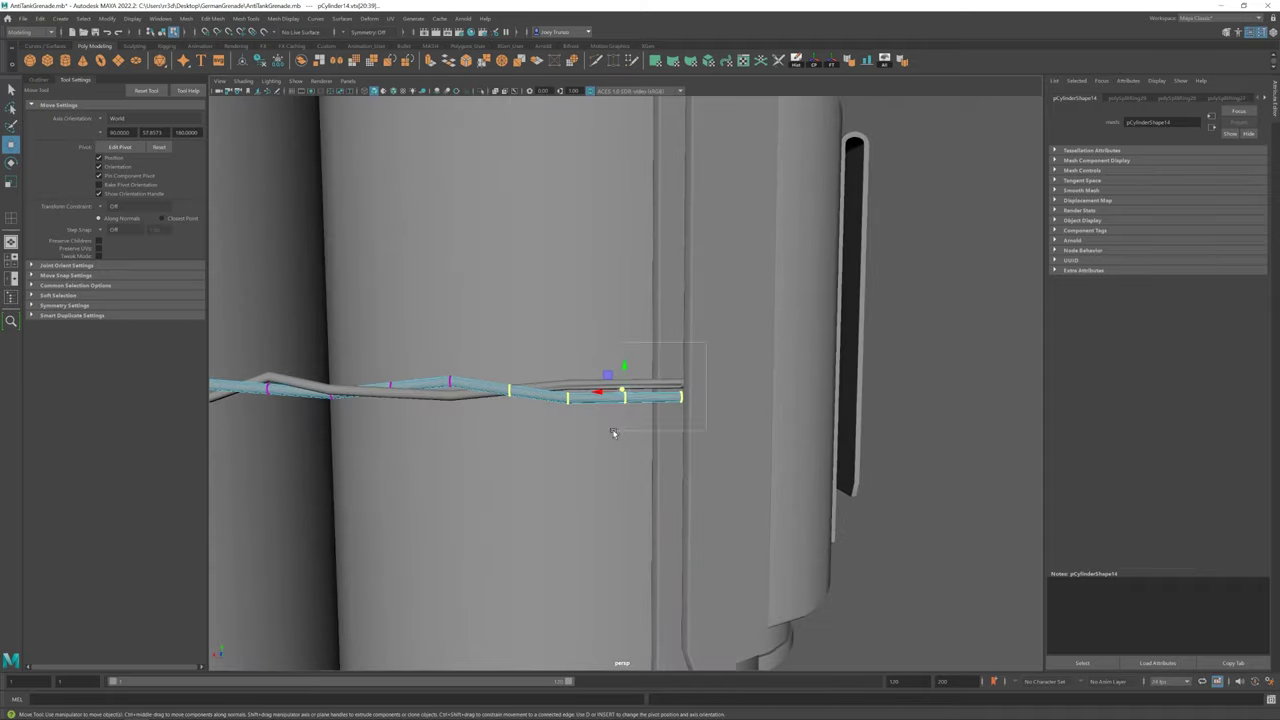
mouse_move(566, 370)
alt+mouse_down()
mouse_move(680, 366)
mouse_move(555, 381)
alt+mouse_up()
mouse_move(683, 378)
alt+mouse_down()
mouse_move(738, 384)
mouse_move(606, 365)
alt+mouse_up()
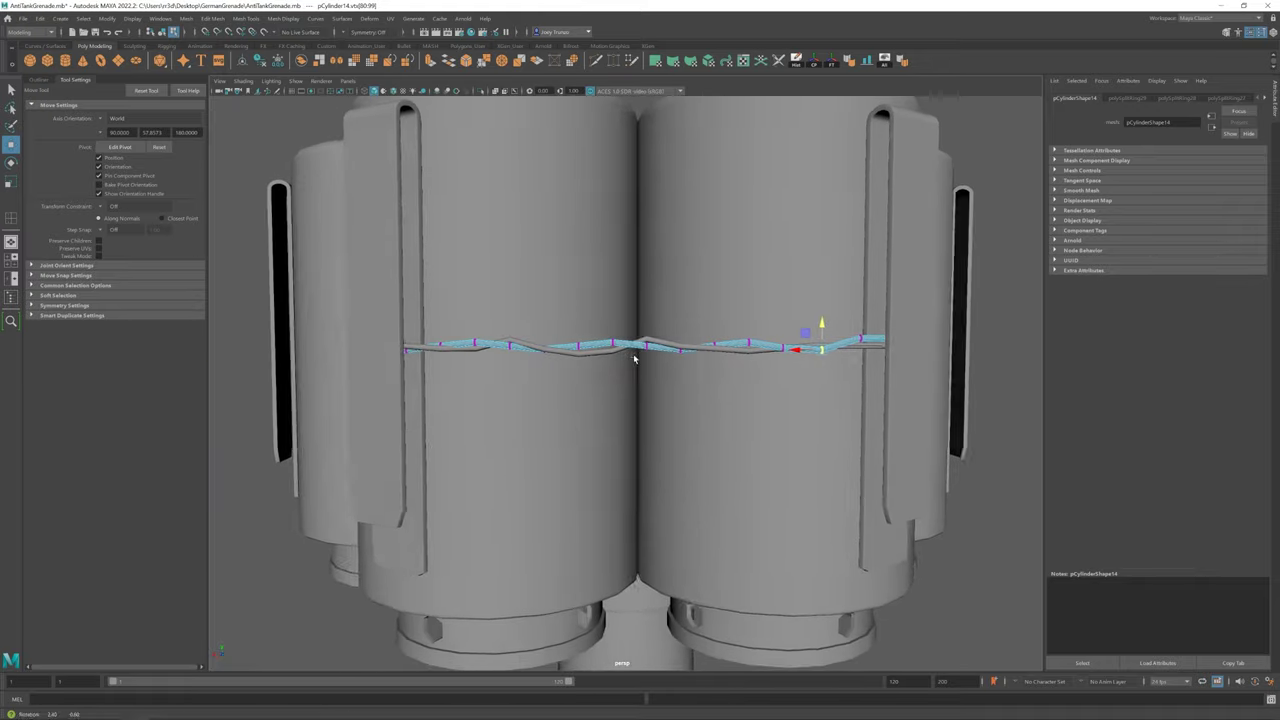
Inspect the twisted strands from low and high angles, then reselect the first wire strand
right_click(606, 365)
scroll(517, 371, up, 3)
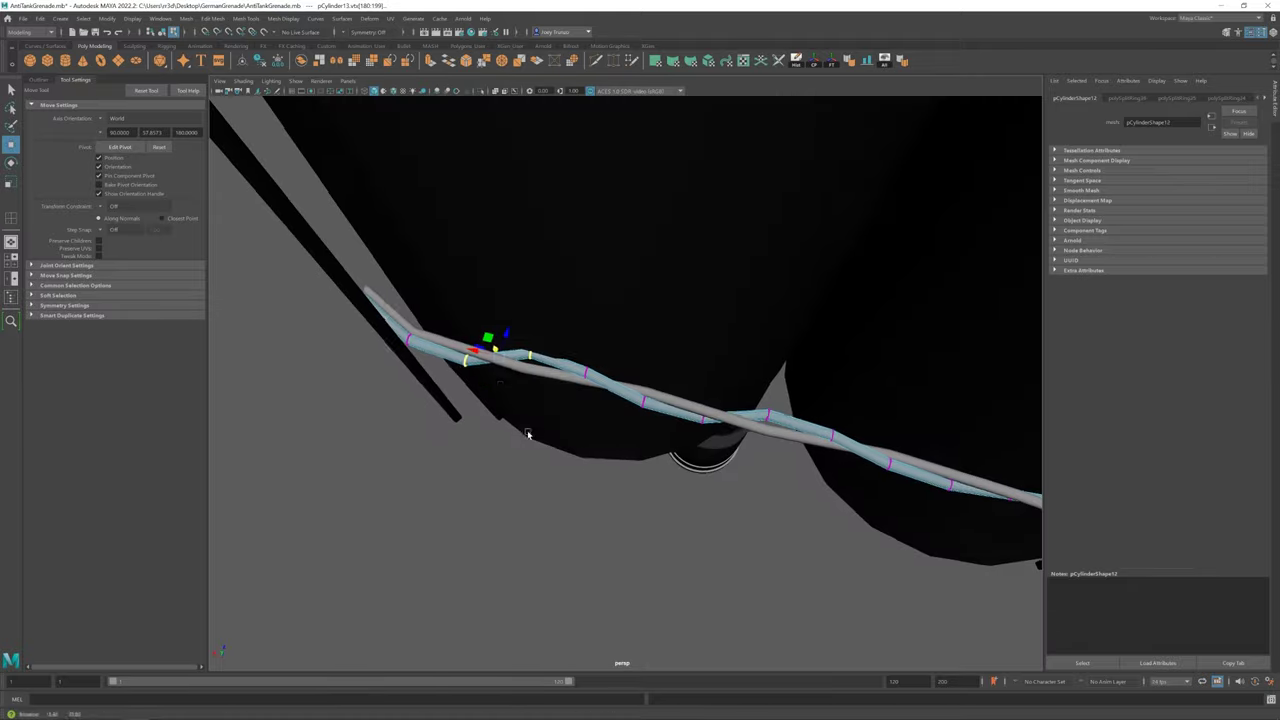
mouse_move(523, 434)
alt+mouse_down()
mouse_move(468, 338)
mouse_move(596, 337)
alt+mouse_up()
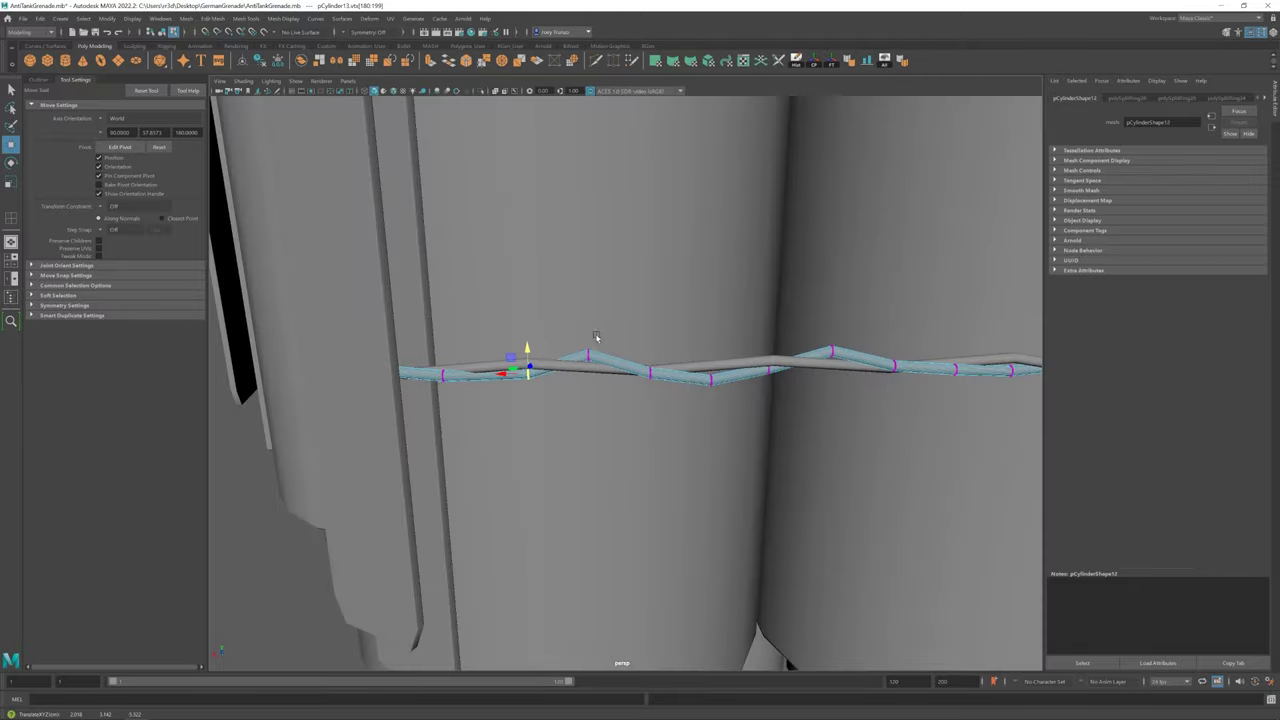
alt+drag(440, 357, 586, 394)
mouse_move(480, 363)
alt+mouse_down()
mouse_move(491, 400)
mouse_move(615, 370)
mouse_move(500, 443)
mouse_move(720, 486)
alt+mouse_up()
right_click(615, 370)
alt+right_drag(720, 486, 497, 443)
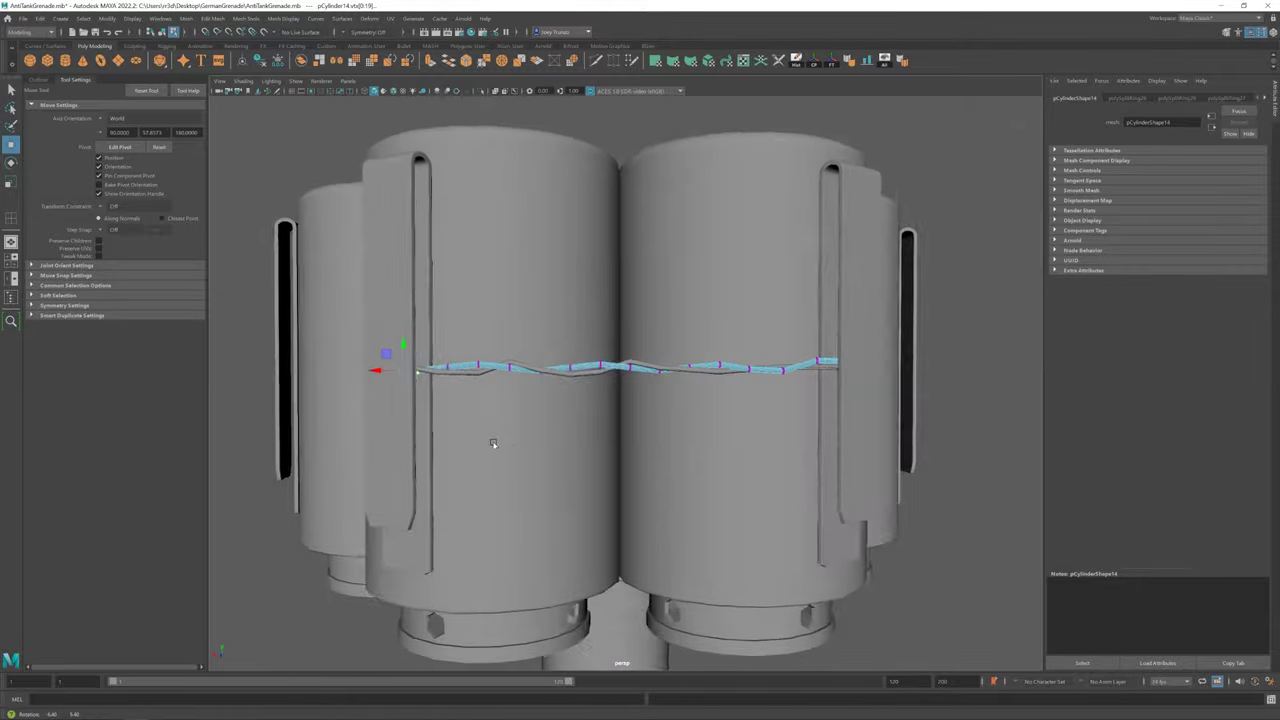
click(984, 475)
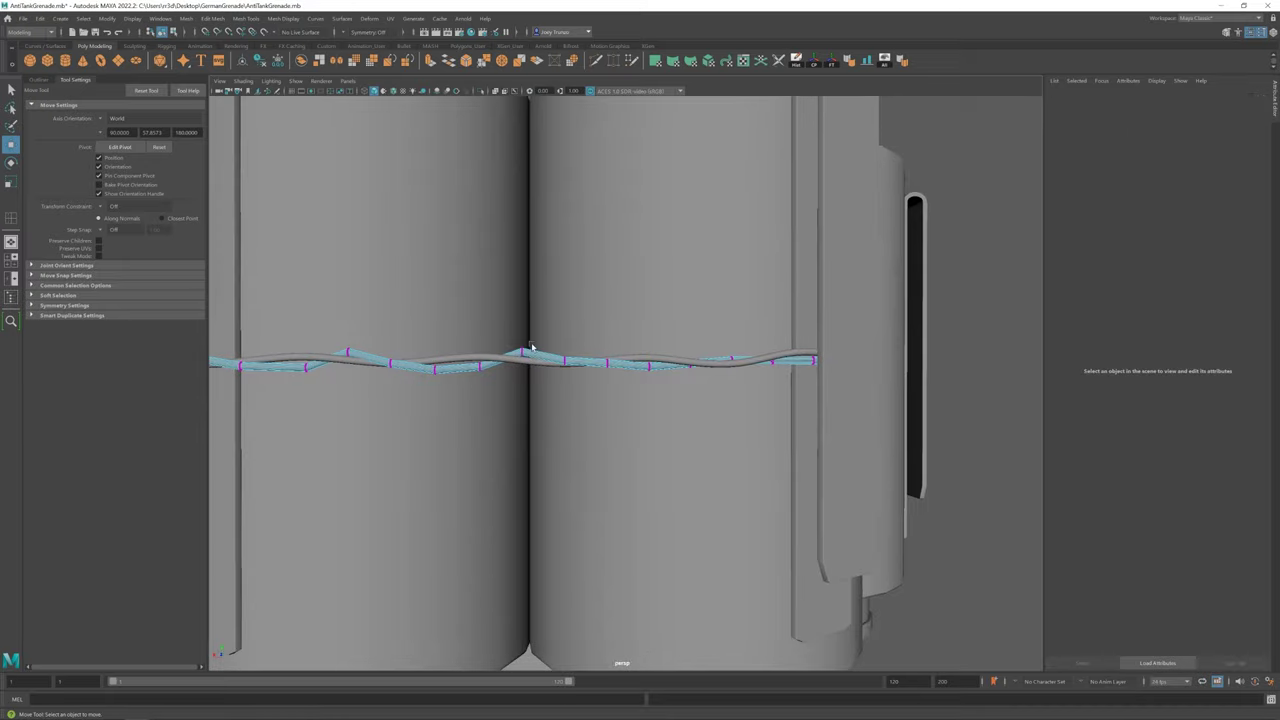
click(618, 369)
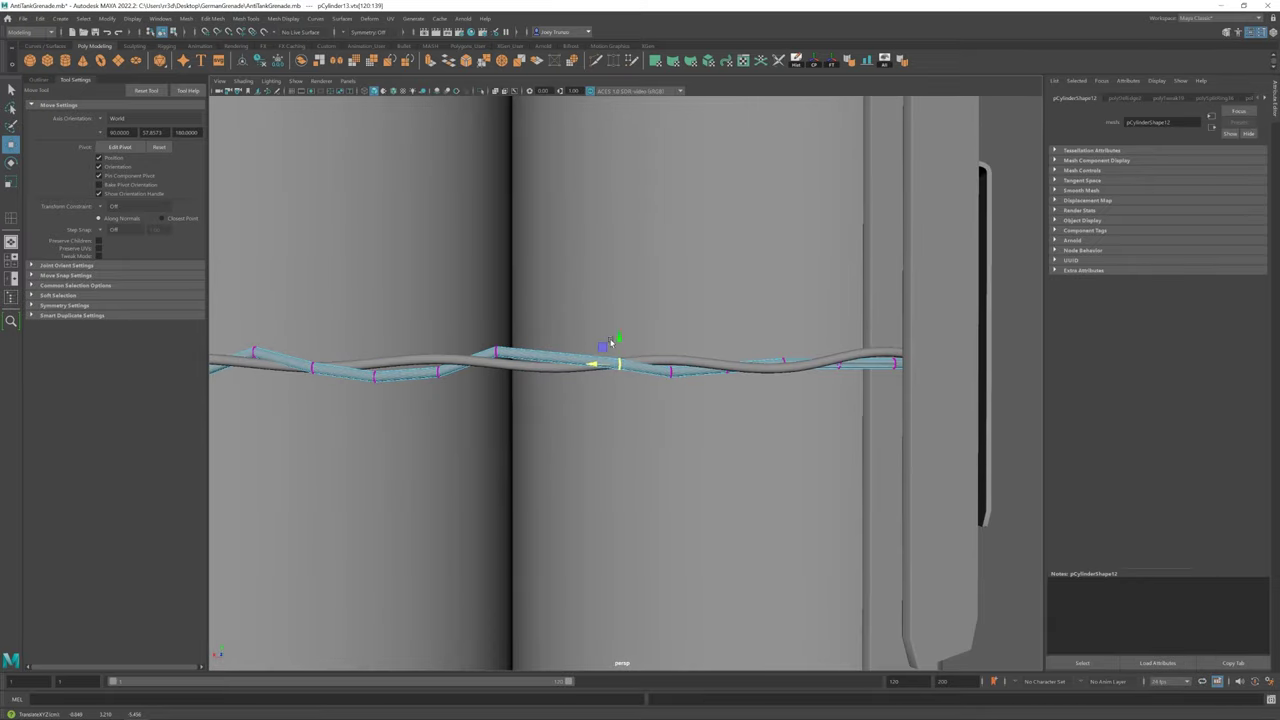
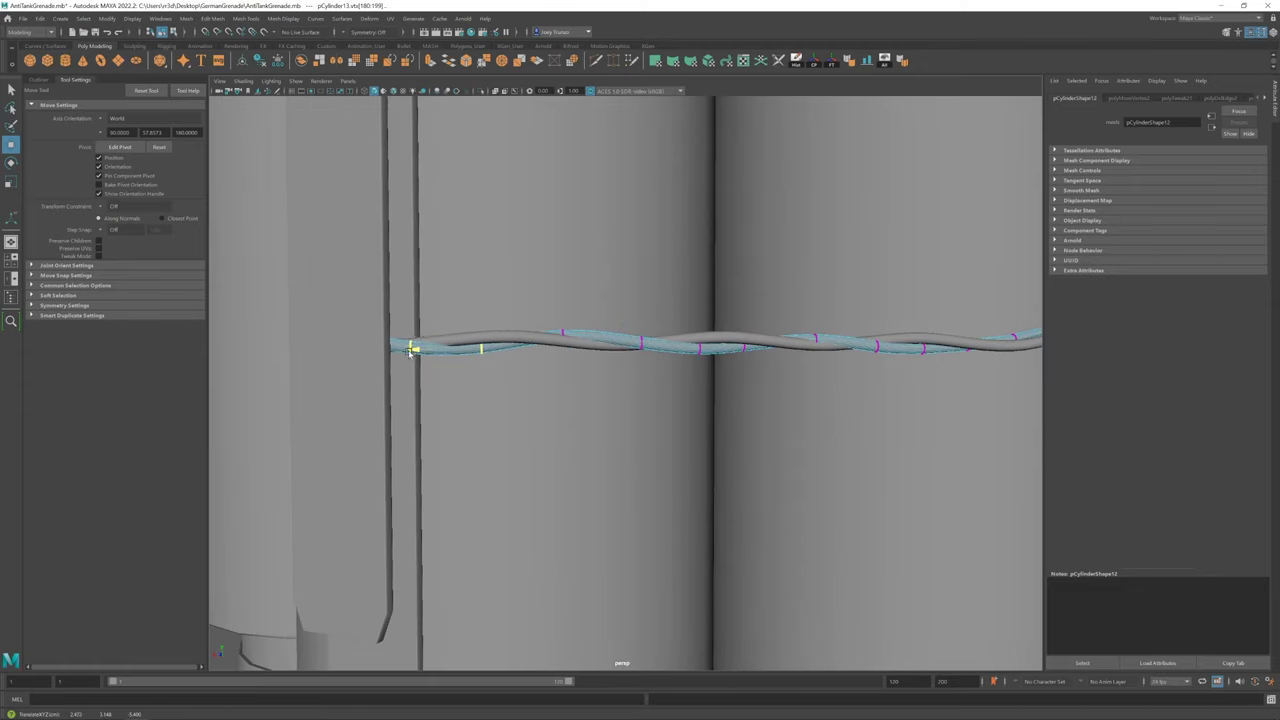
Adjust the twisted wire's vertices, then isolate the cable and inspect its edge loop smoothed
alt+drag(410, 349, 531, 362)
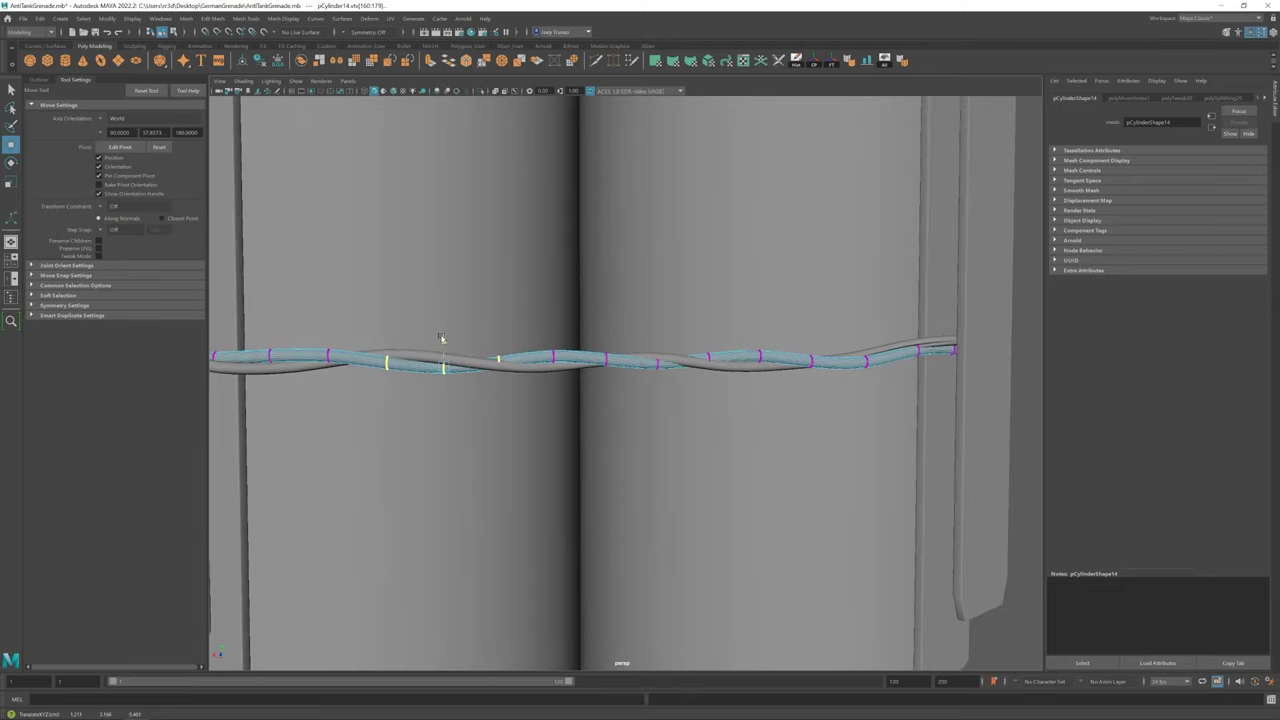
drag(403, 287, 655, 388)
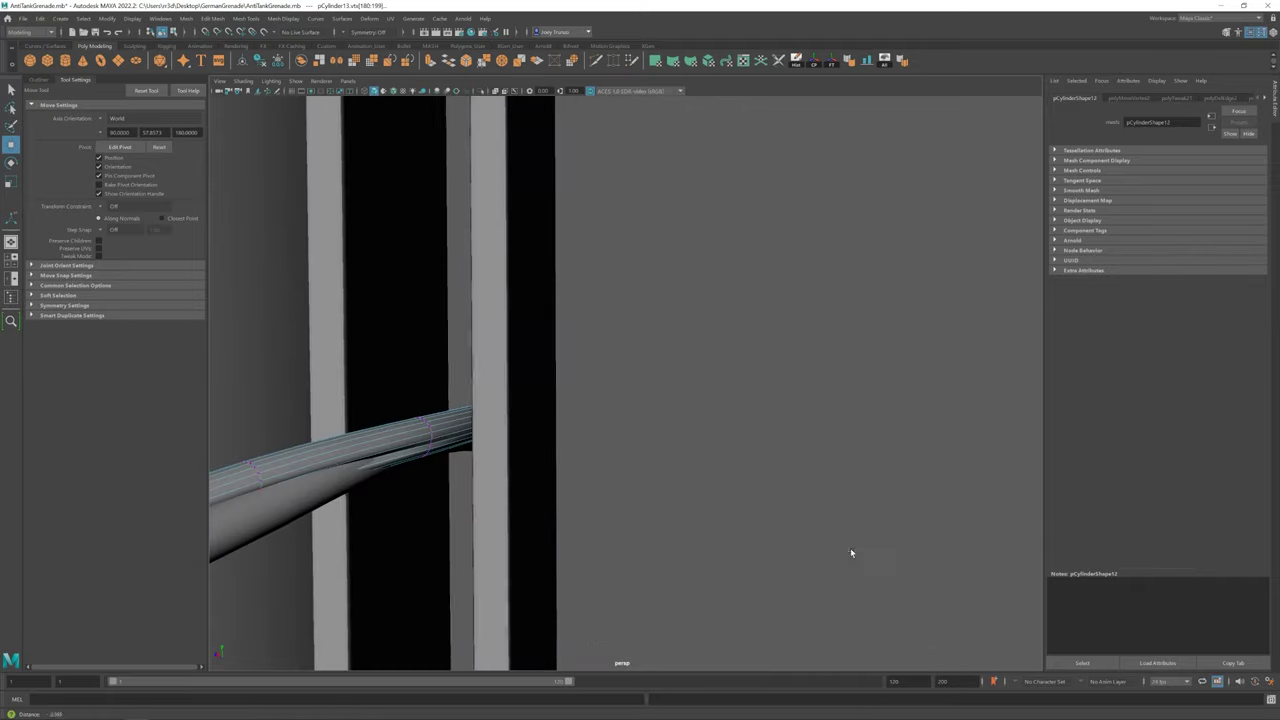
click(481, 90)
double_click(587, 342)
mouse_move(587, 342)
alt+mouse_down()
mouse_move(603, 372)
mouse_move(528, 331)
mouse_move(609, 457)
mouse_move(563, 466)
mouse_move(645, 418)
mouse_move(577, 382)
mouse_move(343, 403)
mouse_move(675, 412)
alt+mouse_up()
key(3)
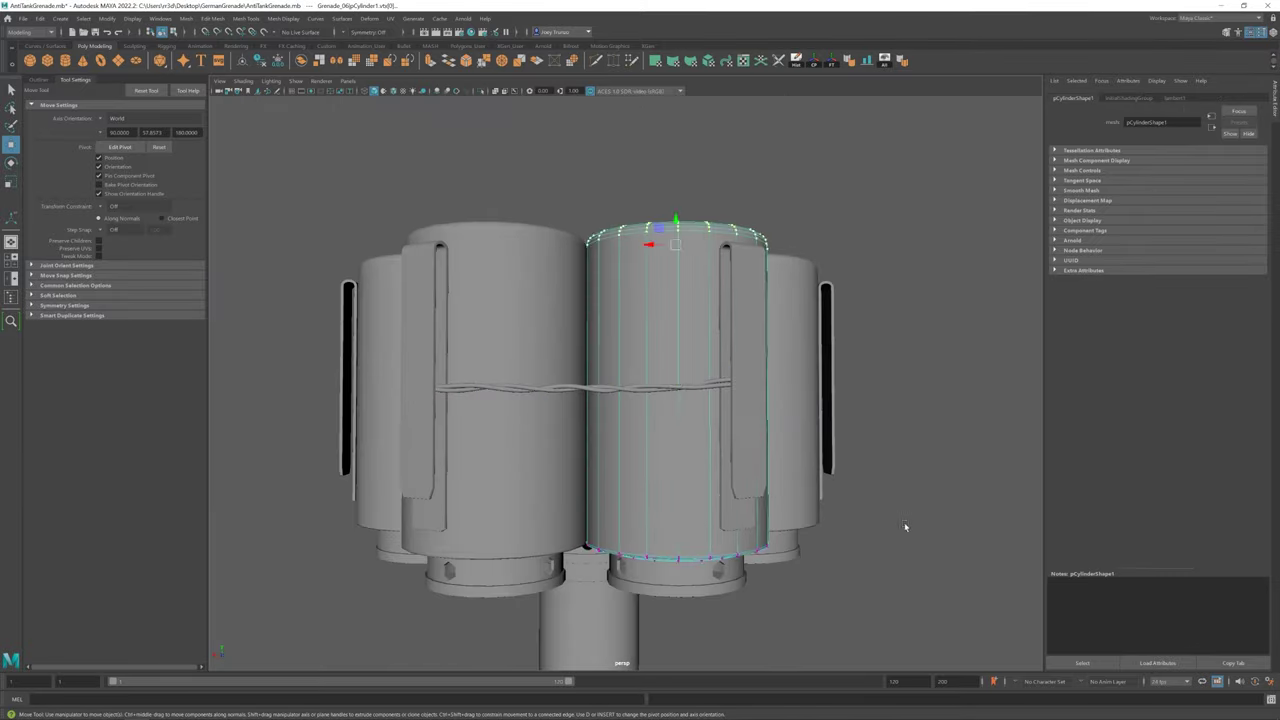
alt+drag(903, 526, 537, 588)
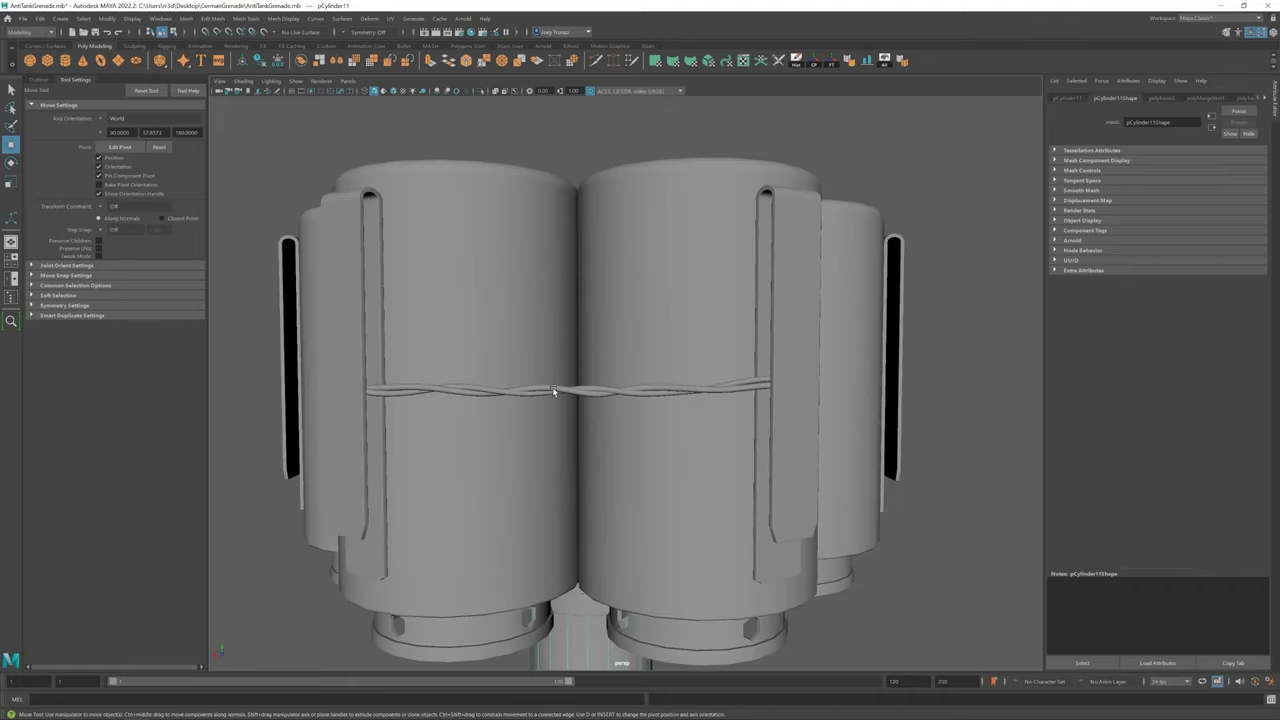
Scale the small central cylinder into a thin band spanning both canisters and select its edges
key(r)
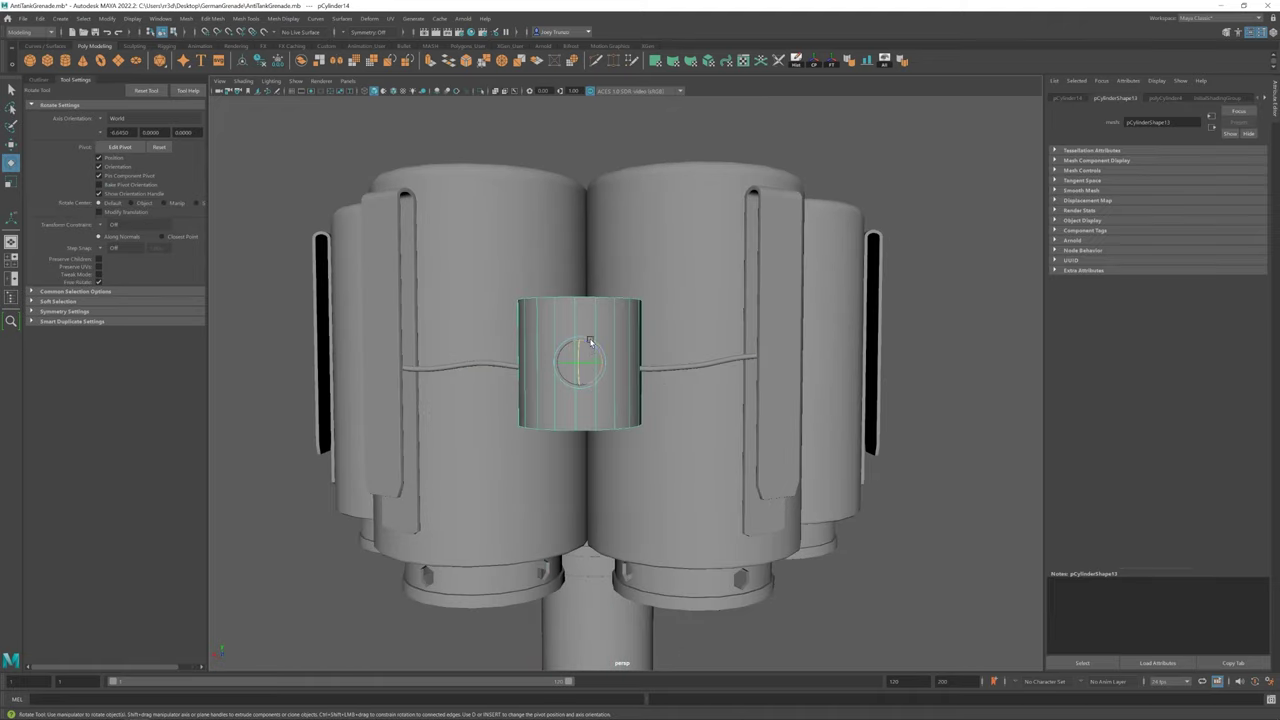
mouse_move(579, 365)
mouse_down()
mouse_move(508, 368)
mouse_move(640, 371)
mouse_up()
mouse_move(640, 371)
alt+mouse_down()
mouse_move(580, 394)
mouse_move(586, 366)
mouse_move(606, 363)
mouse_move(609, 391)
mouse_move(509, 360)
mouse_move(594, 363)
mouse_move(514, 340)
mouse_move(672, 349)
alt+mouse_up()
key(w)
right_click(672, 349)
right_drag(672, 349, 671, 317)
drag(876, 208, 687, 358)
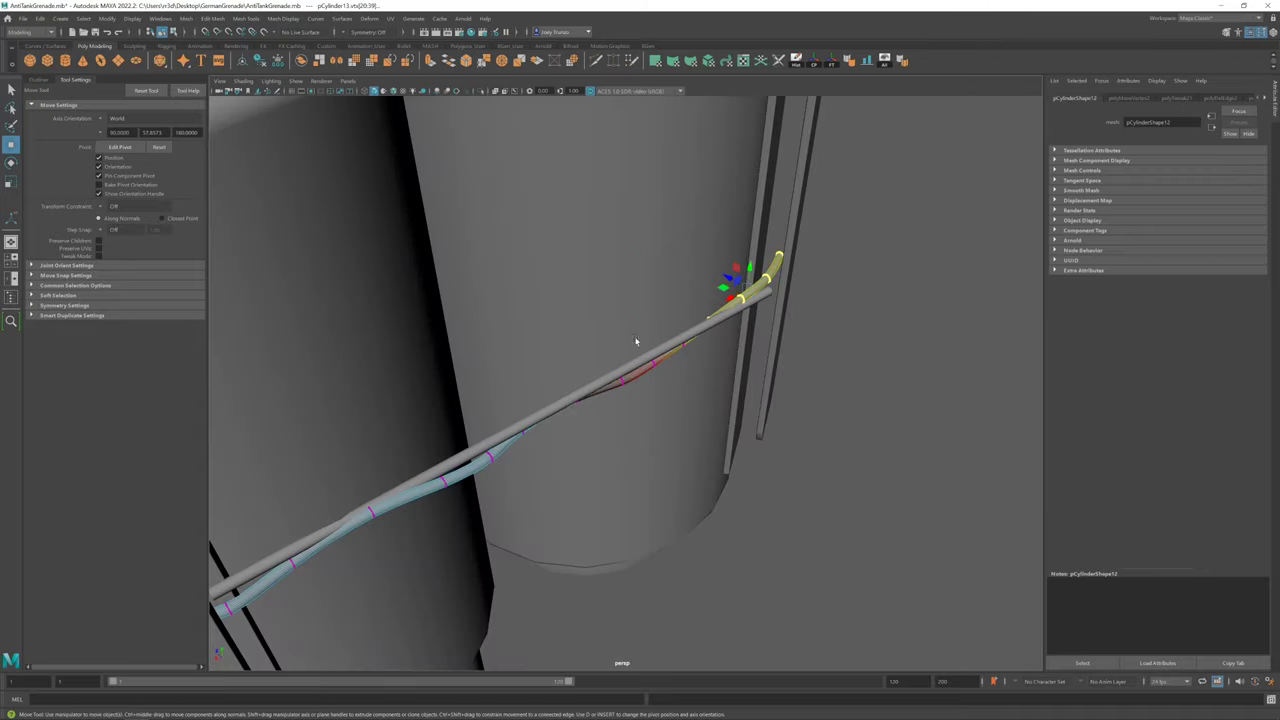
mouse_move(737, 302)
alt+mouse_down()
mouse_move(768, 272)
mouse_move(686, 294)
mouse_move(697, 304)
alt+mouse_up()
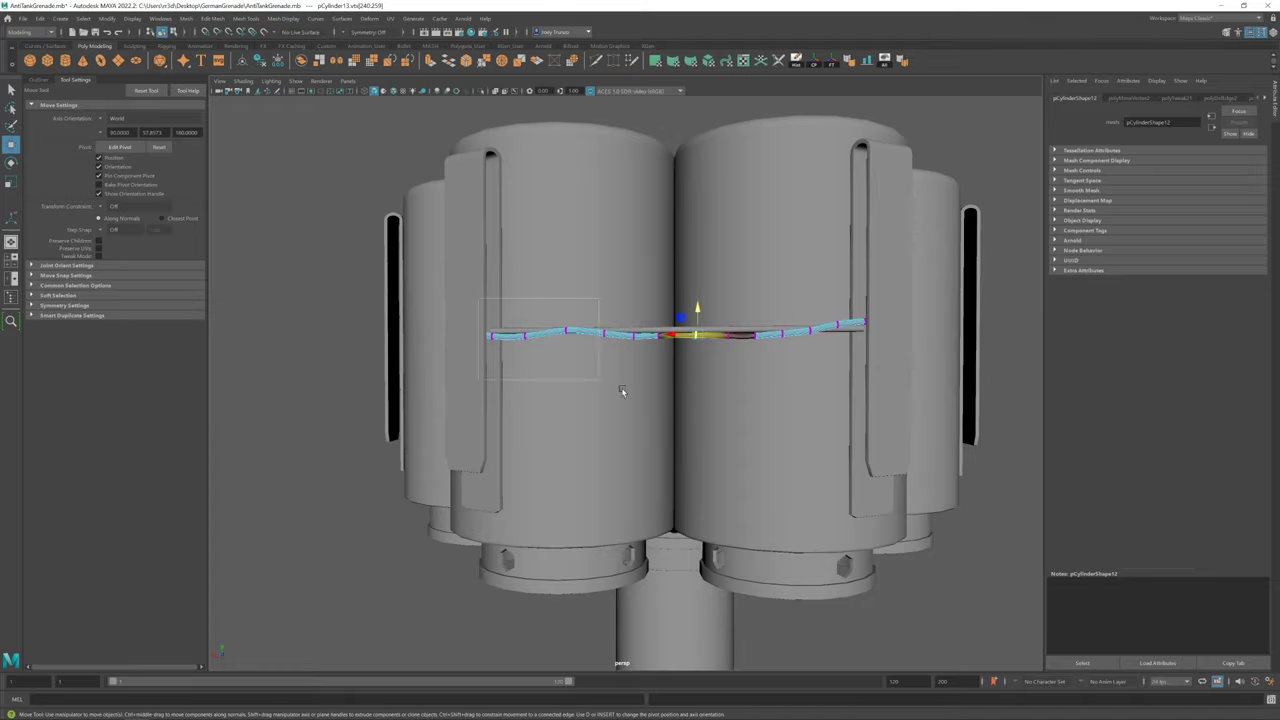
Extrude the band's selected edges twice, moving each new edge along the wire
alt+drag(621, 387, 537, 352)
alt+drag(611, 400, 650, 500)
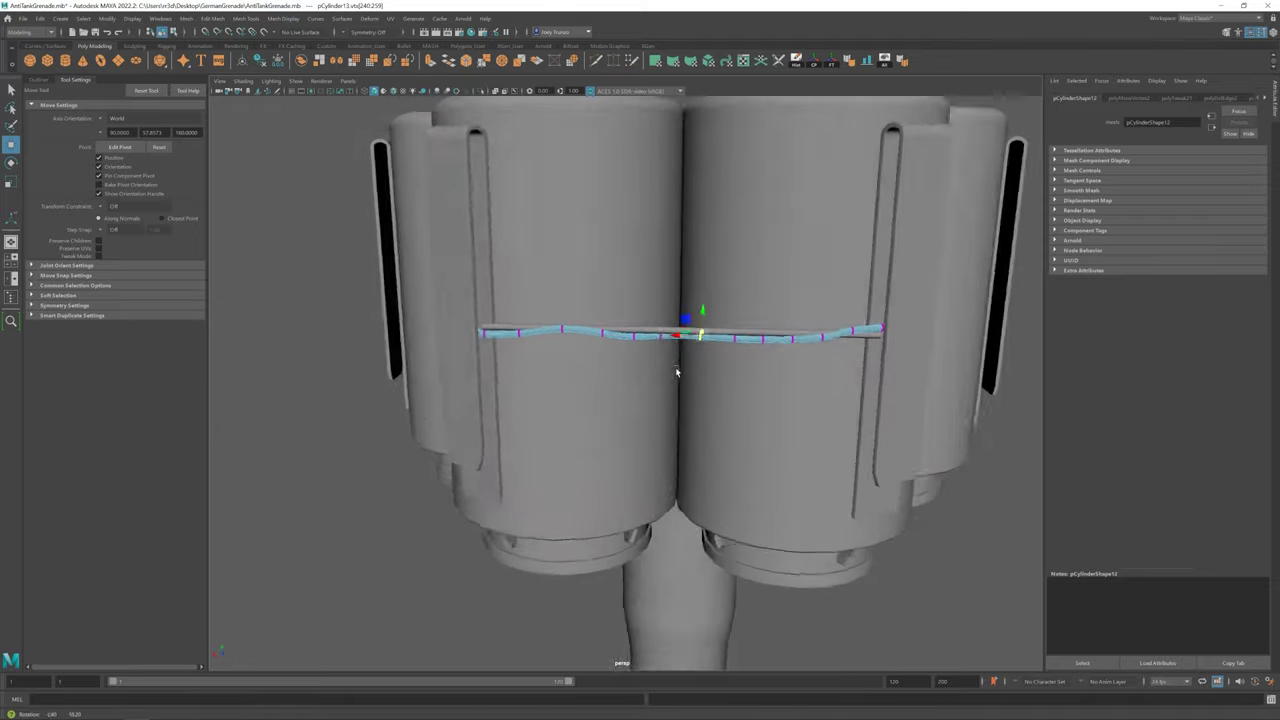
click(246, 18)
mouse_move(651, 331)
alt+mouse_down()
mouse_move(574, 306)
mouse_move(571, 323)
mouse_move(480, 332)
mouse_move(627, 420)
mouse_move(744, 367)
mouse_move(700, 395)
mouse_move(646, 360)
mouse_move(509, 312)
mouse_move(540, 305)
mouse_move(557, 366)
mouse_move(584, 378)
alt+mouse_up()
key(ctrl+e)
key(w)
key(ctrl+e)
key(w)
Edit individual strip vertices in wireframe so the strip follows the wire's curve
click(555, 340)
key(F9)
alt+drag(584, 296, 601, 399)
key(4)
click(601, 399)
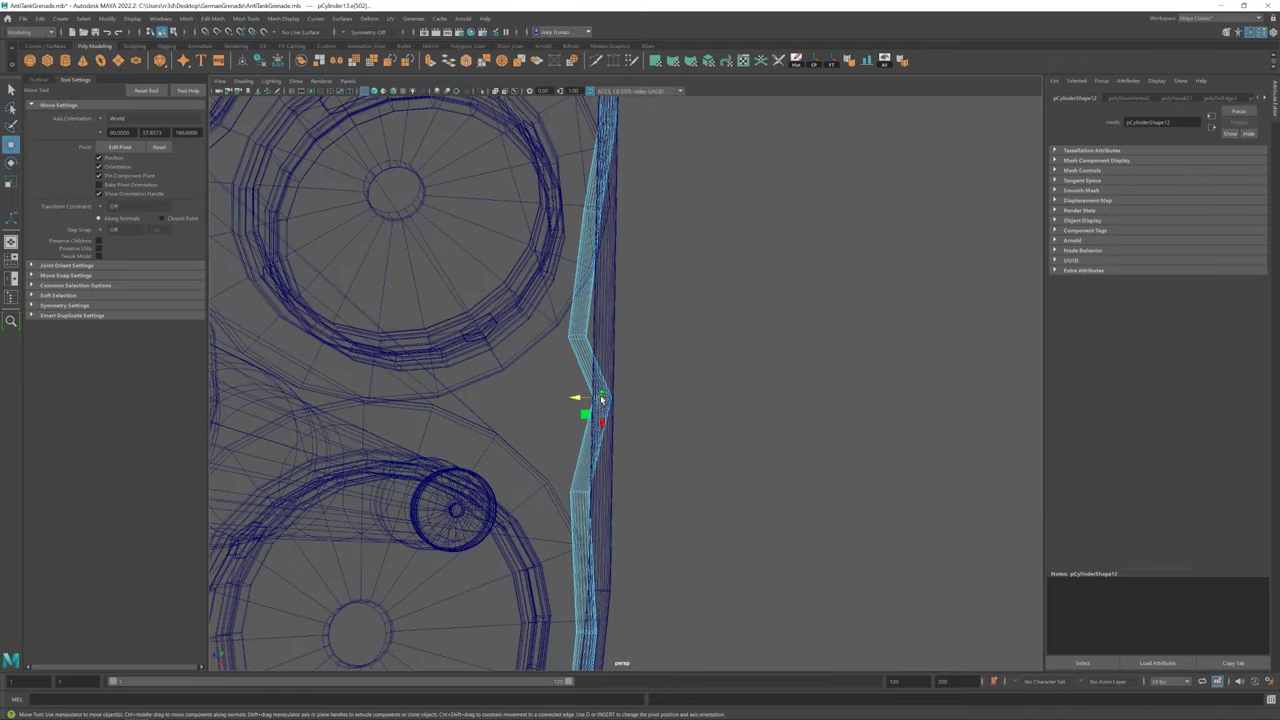
key(5)
scroll(534, 371, down, 5)
mouse_move(534, 371)
alt+mouse_down()
mouse_move(571, 400)
mouse_move(449, 343)
mouse_move(589, 331)
mouse_move(563, 337)
mouse_move(750, 405)
mouse_move(596, 351)
alt+mouse_up()
scroll(548, 350, up, 5)
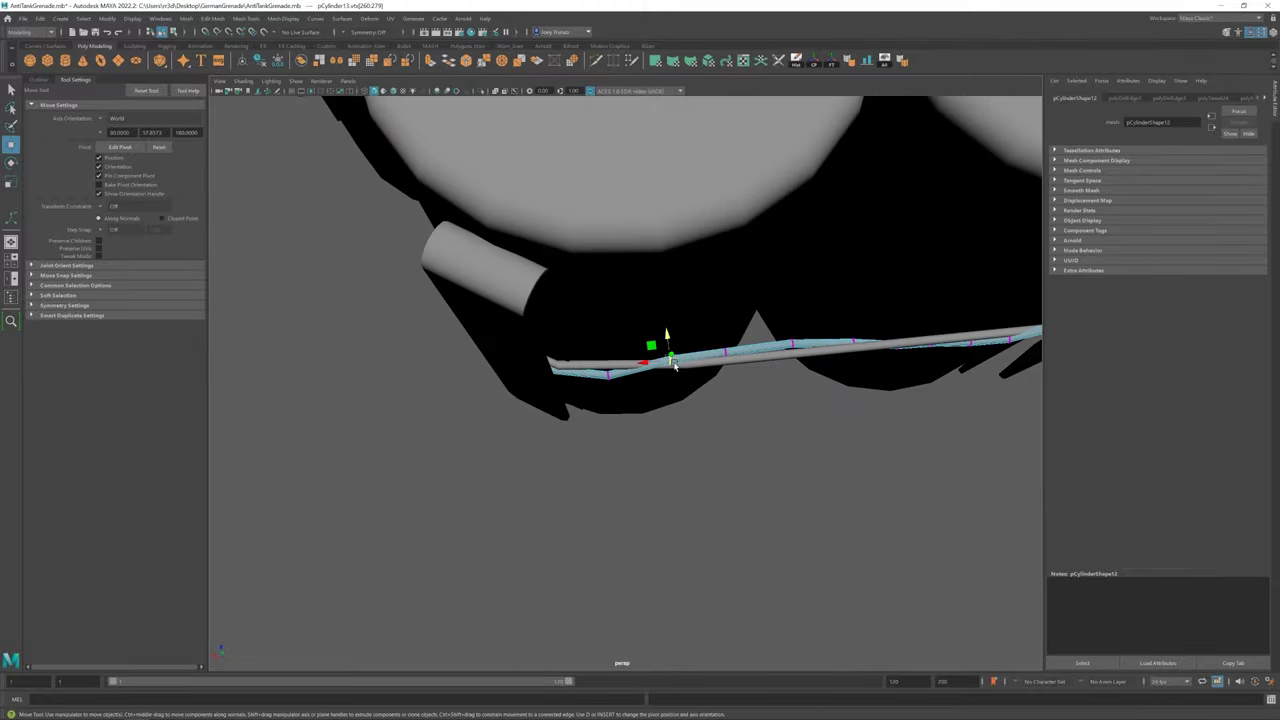
mouse_move(675, 366)
alt+mouse_down()
mouse_move(731, 340)
mouse_move(653, 360)
mouse_move(823, 380)
mouse_move(547, 330)
mouse_move(589, 354)
mouse_move(714, 357)
mouse_move(563, 349)
mouse_move(511, 283)
mouse_move(591, 331)
mouse_move(746, 372)
mouse_move(639, 425)
alt+mouse_up()
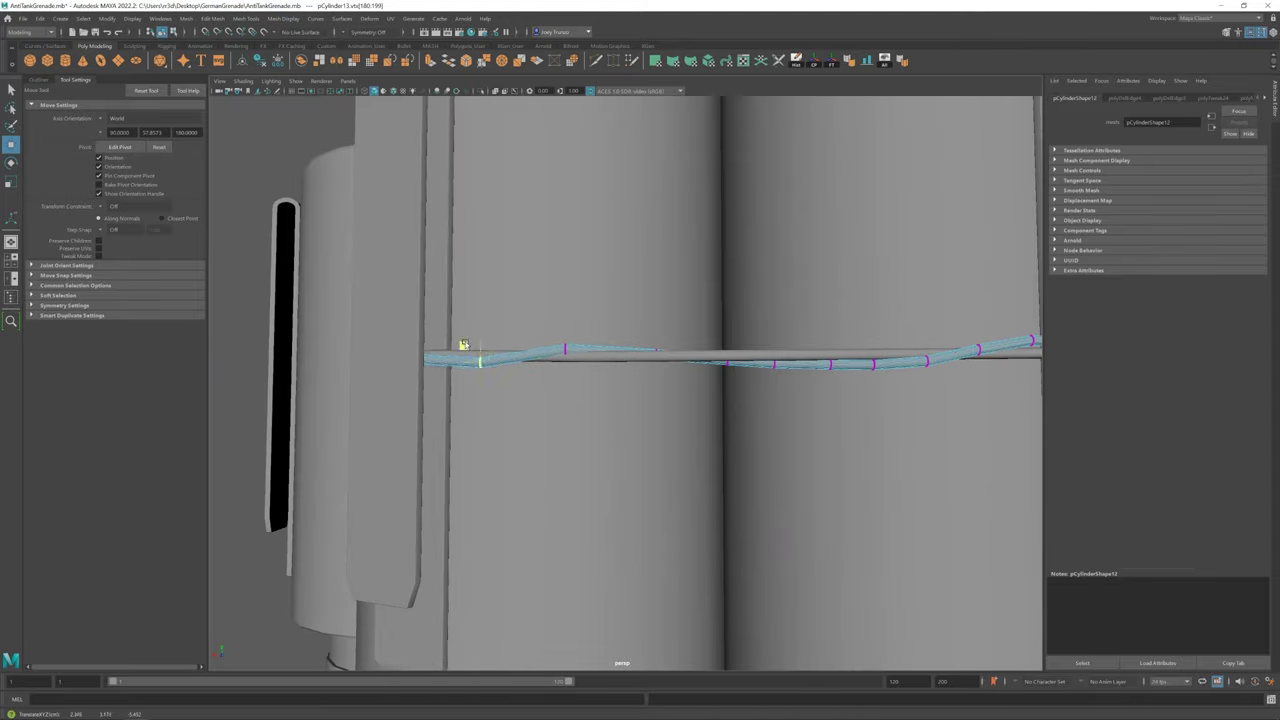
Restore the strip's edge-loop selection and check its fit from several angles
scroll(465, 334, down, 3)
click(894, 514)
scroll(894, 514, up, 5)
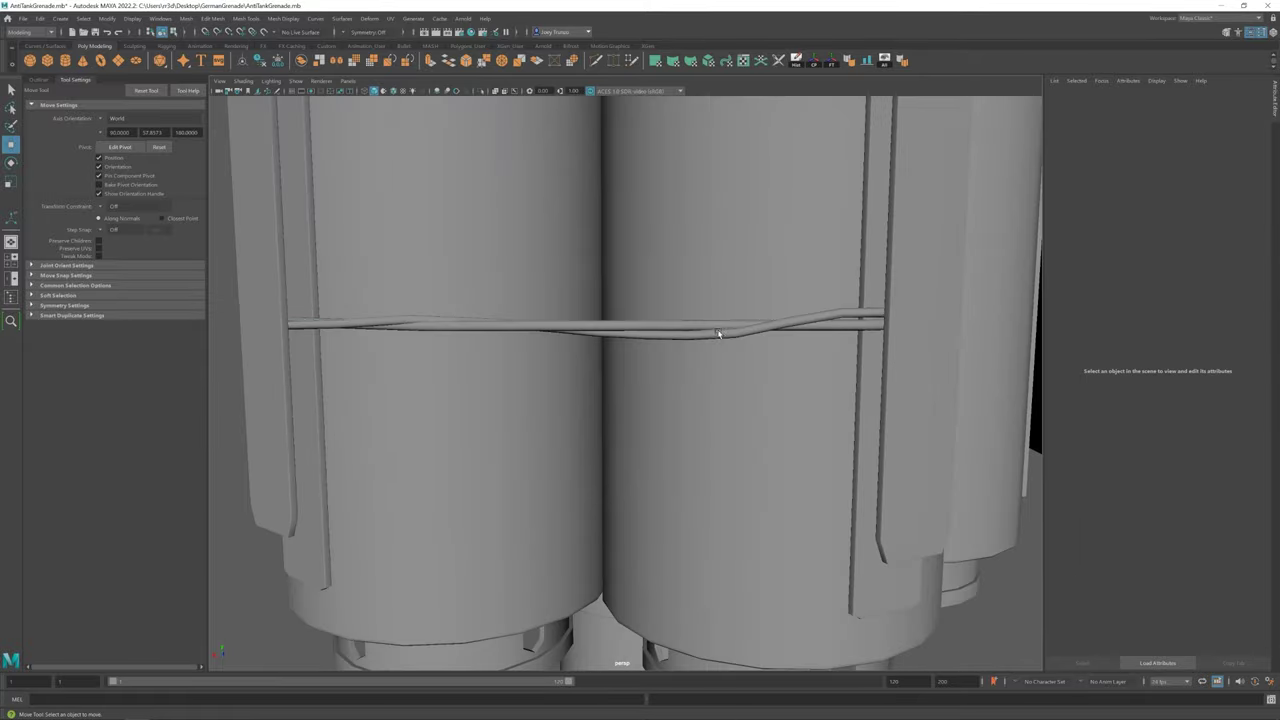
key(ctrl+z)
alt+drag(802, 340, 790, 310)
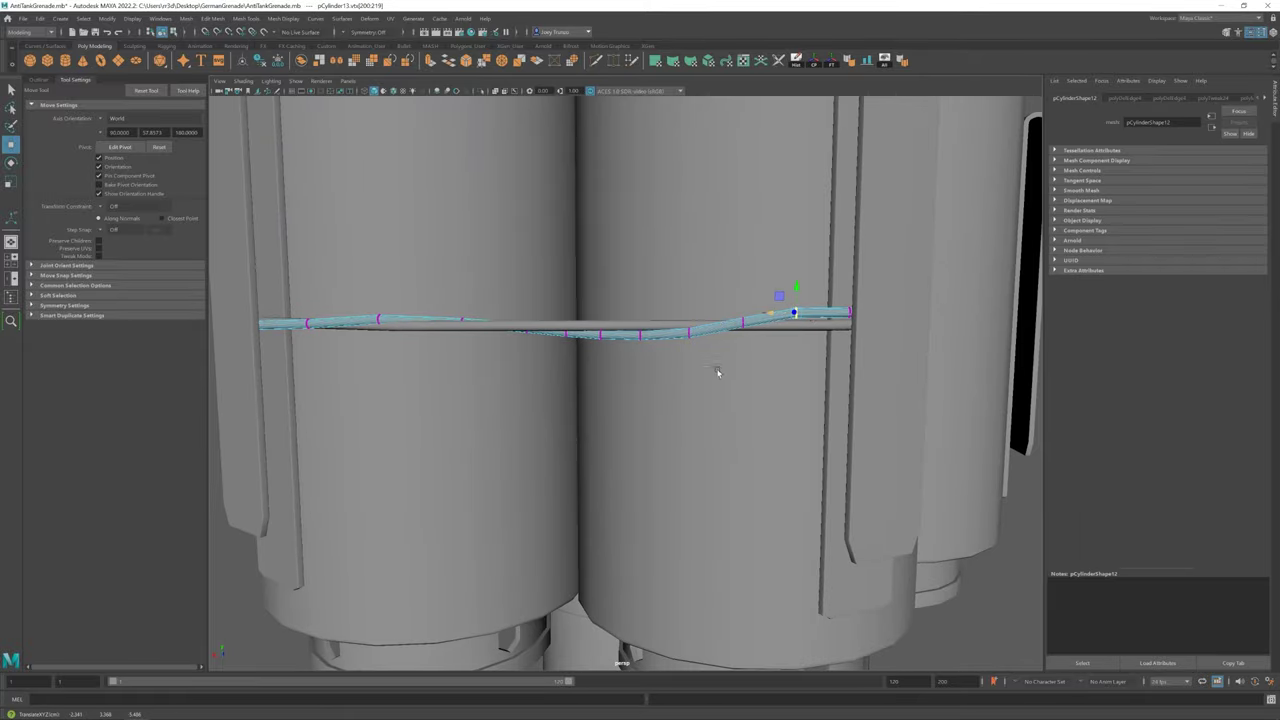
mouse_move(717, 372)
alt+mouse_down()
mouse_move(700, 367)
mouse_move(760, 370)
alt+mouse_up()
scroll(830, 370, down, 2)
scroll(646, 418, down, 2)
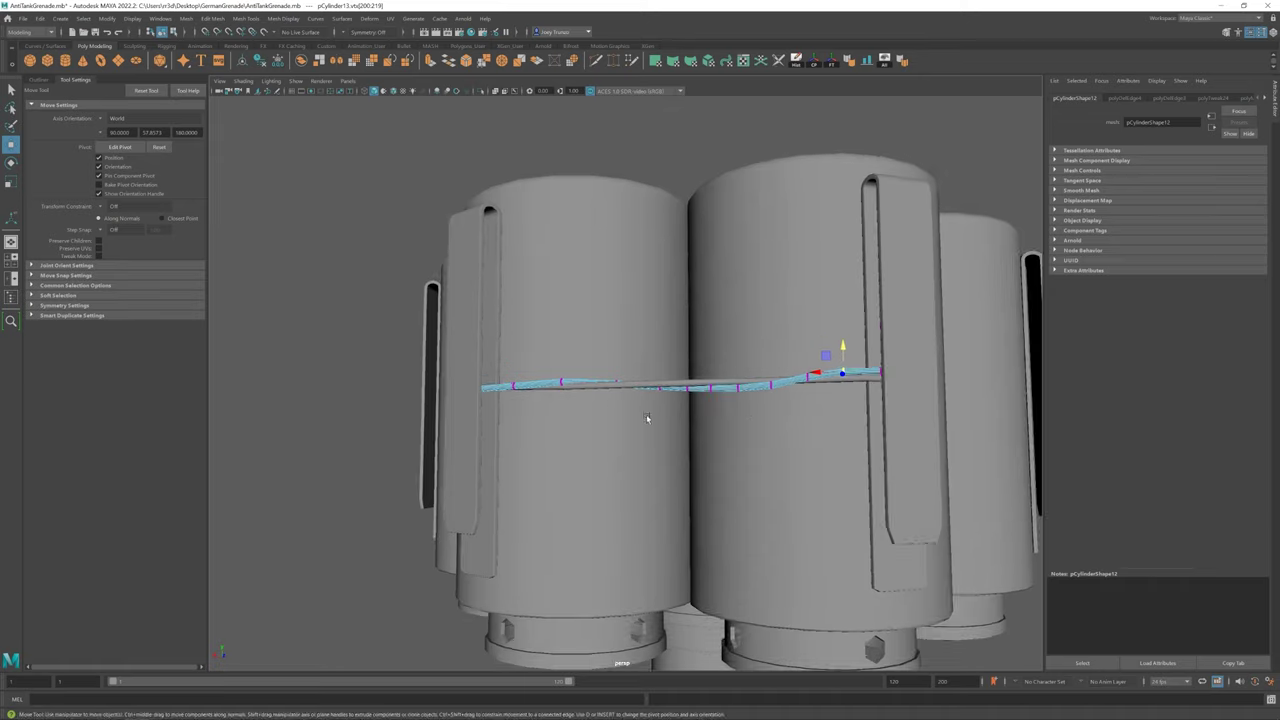
mouse_move(677, 388)
alt+mouse_down()
mouse_move(662, 405)
mouse_move(697, 420)
mouse_move(551, 370)
alt+mouse_up()
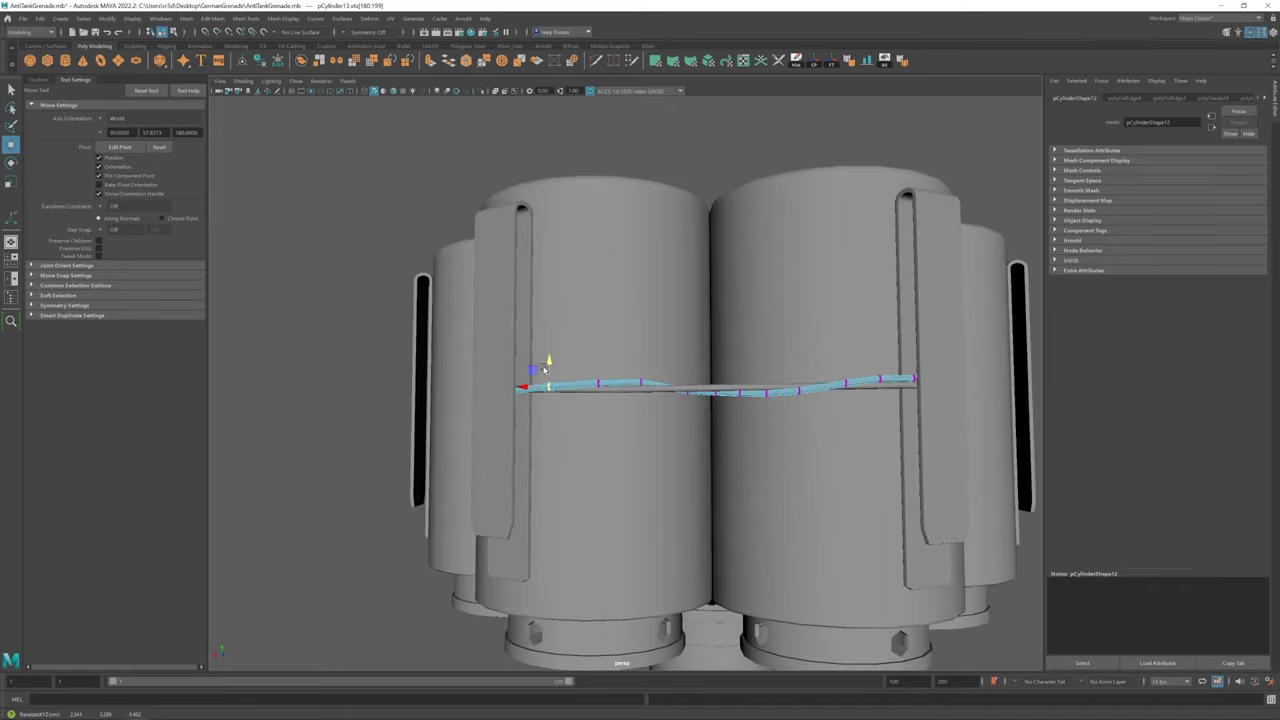
scroll(545, 370, down, 3)
click(963, 449)
alt+drag(963, 449, 700, 400)
scroll(585, 399, up, 5)
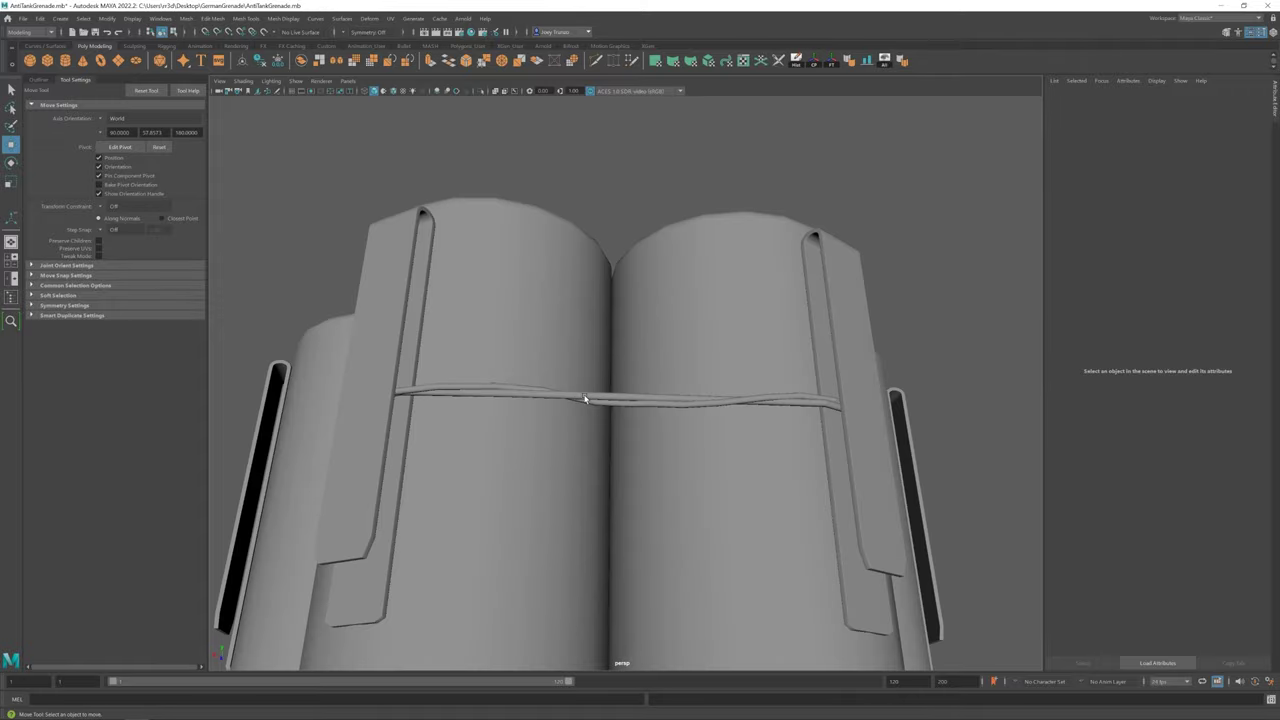
Insert an edge loop across the wire strip and adjust the vertices at its left end
click(585, 399)
scroll(585, 399, down, 3)
click(246, 18)
click(270, 90)
click(648, 374)
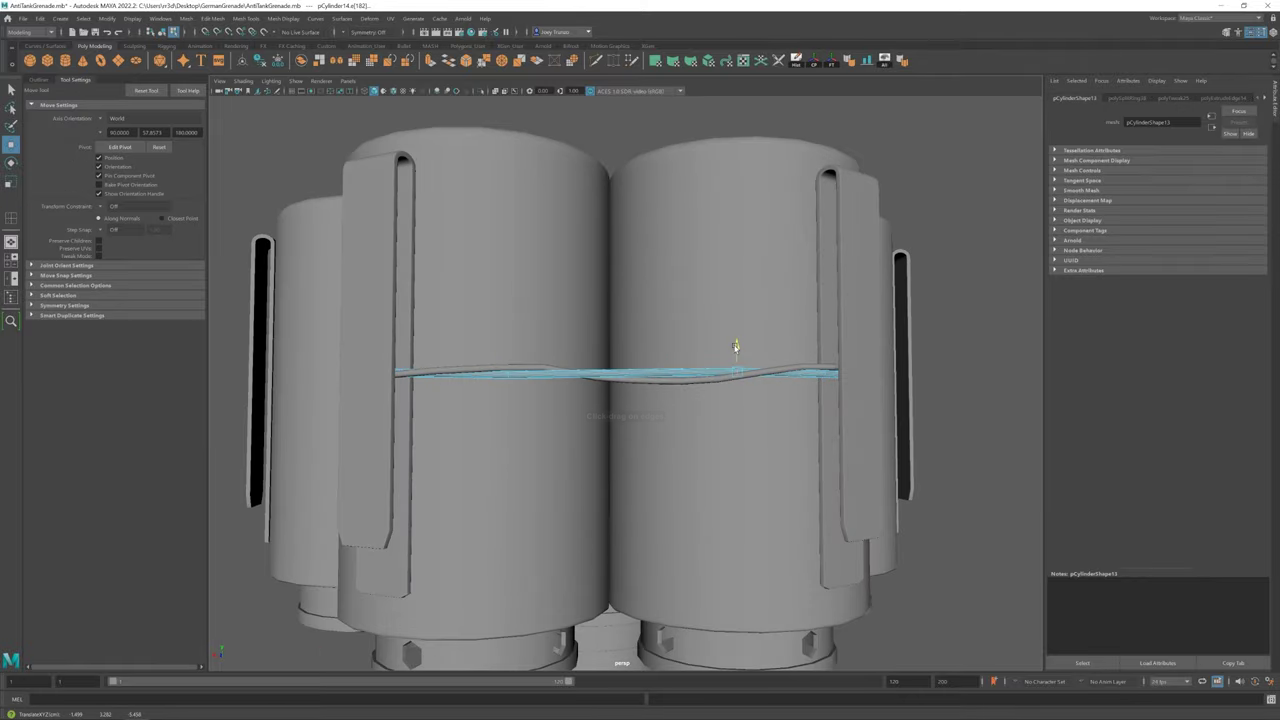
key(F9)
drag(378, 392, 393, 357)
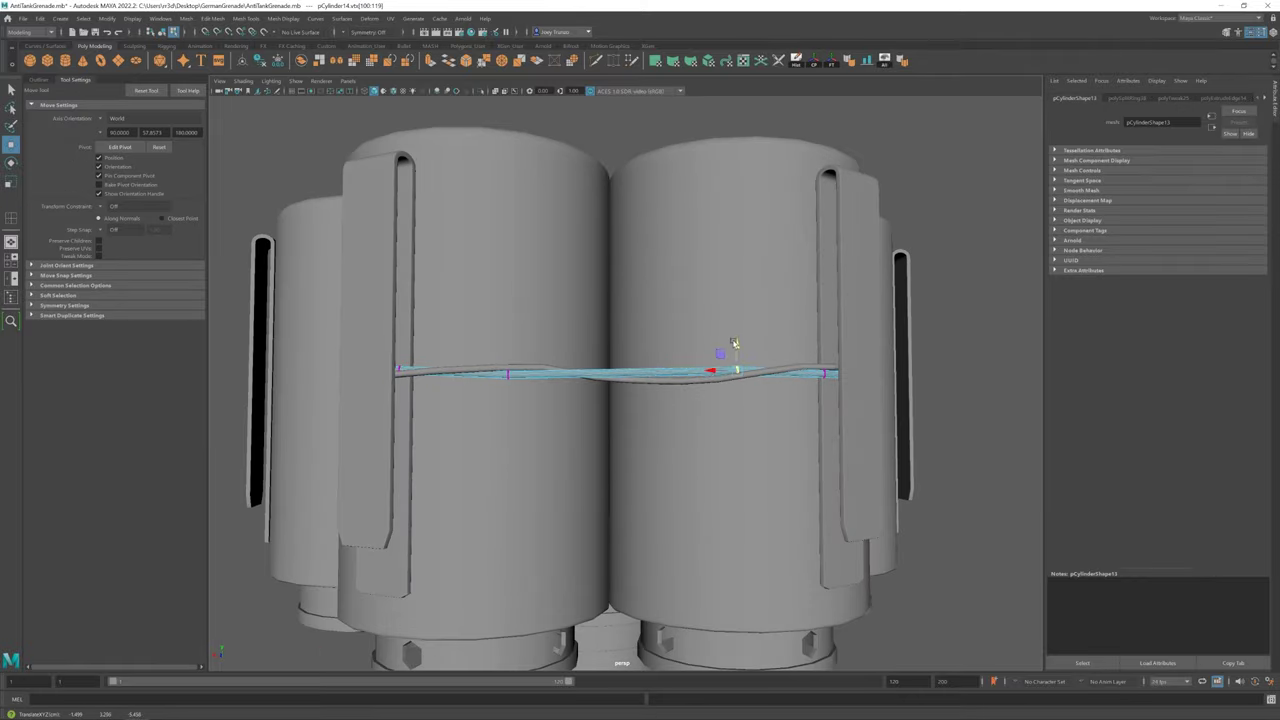
click(1000, 450)
scroll(734, 344, down, 3)
scroll(657, 408, up, 3)
scroll(792, 525, down, 3)
scroll(1005, 449, up, 4)
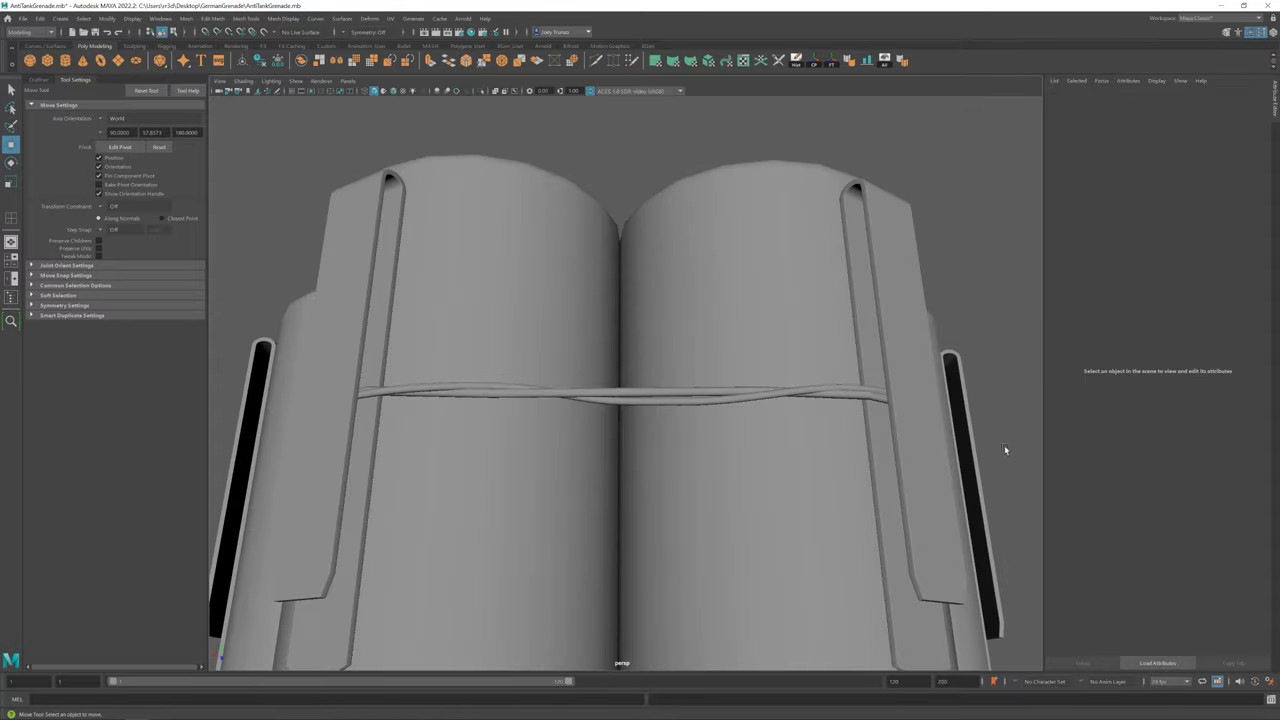
Reshape the second wire strand's vertices to hug the front of the canisters
mouse_move(1005, 449)
alt+mouse_down()
mouse_move(957, 500)
mouse_move(896, 307)
alt+mouse_up()
scroll(460, 335, up, 2)
mouse_move(825, 420)
alt+mouse_down()
mouse_move(460, 335)
mouse_move(520, 420)
alt+mouse_up()
click(460, 335)
key(F9)
scroll(404, 277, down, 3)
scroll(520, 420, down, 3)
click(572, 460)
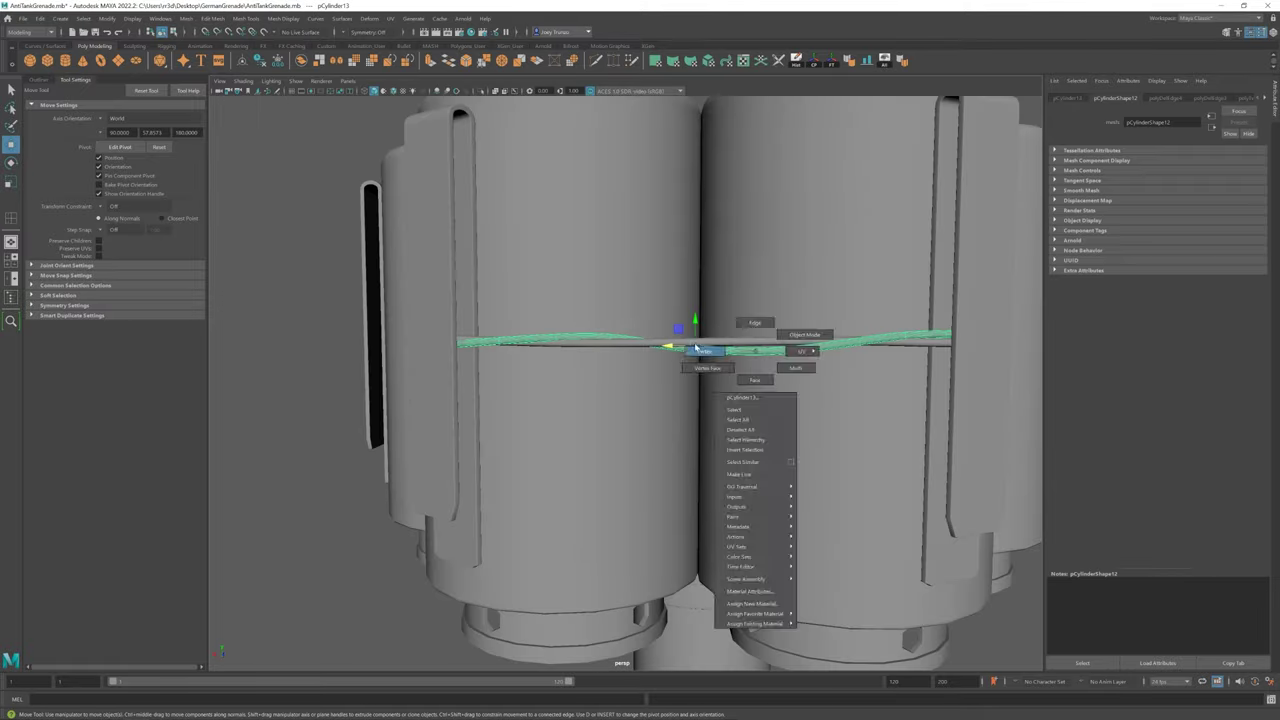
right_drag(686, 348, 749, 323)
scroll(851, 310, up, 3)
scroll(848, 308, down, 5)
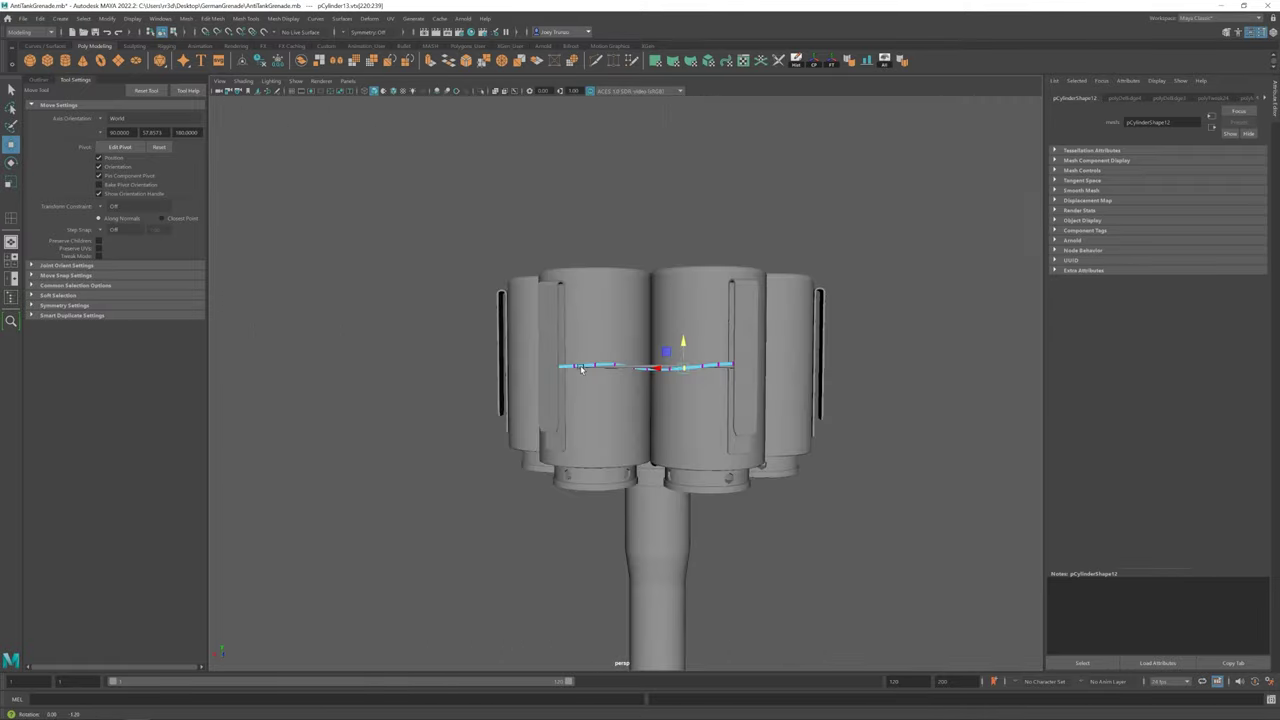
scroll(650, 370, up, 3)
scroll(650, 370, down, 4)
click(659, 368)
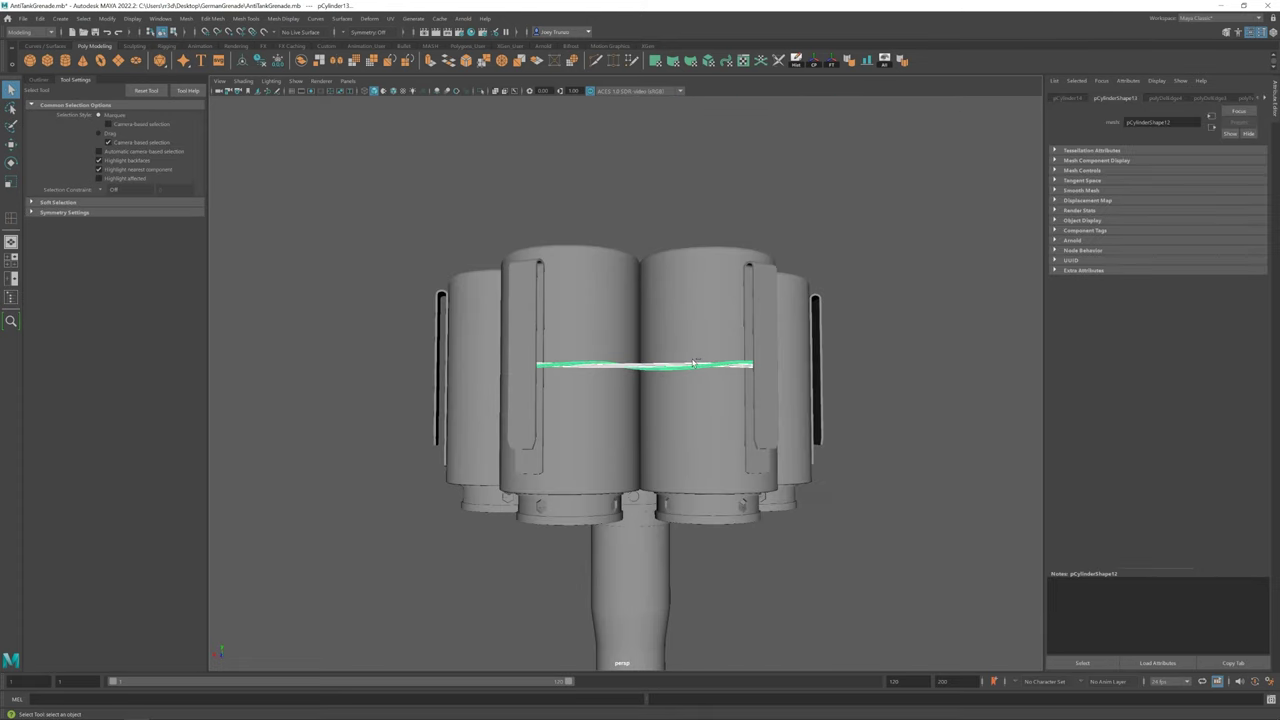
Adjust the band's pivot and rotation in the enlarged top view
key(Up)
alt+drag(659, 375, 589, 446)
key(space)
key(space)
scroll(568, 258, up, 2)
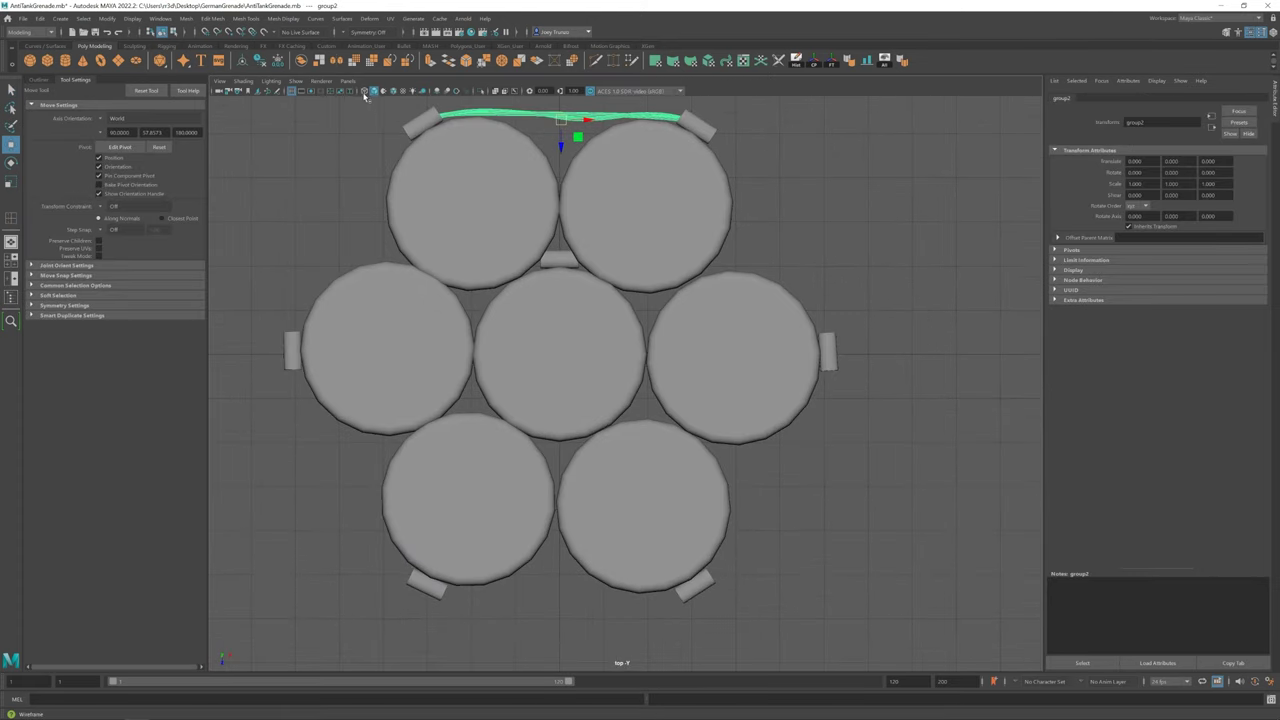
key(4)
key(d)
key(e)
key(5)
scroll(528, 381, down, 4)
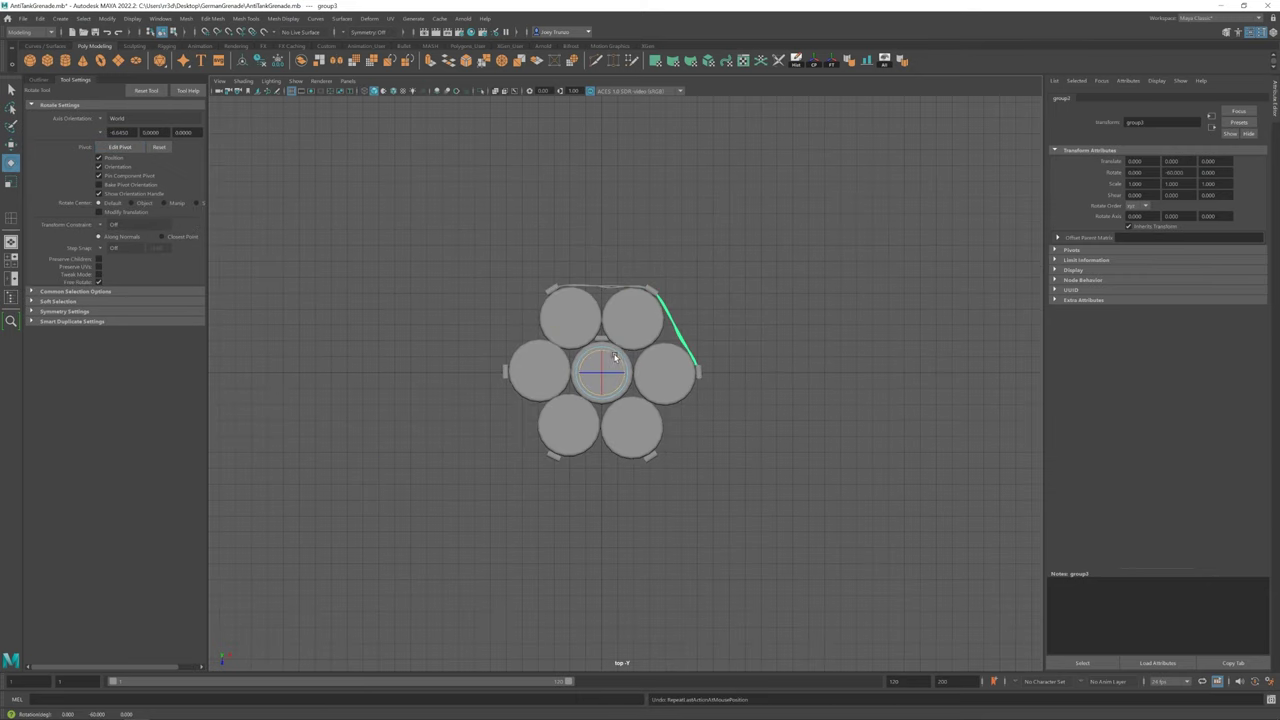
key(space)
key(space)
Reselect the band in the perspective view and check its placement
scroll(737, 329, down, 3)
click(557, 380)
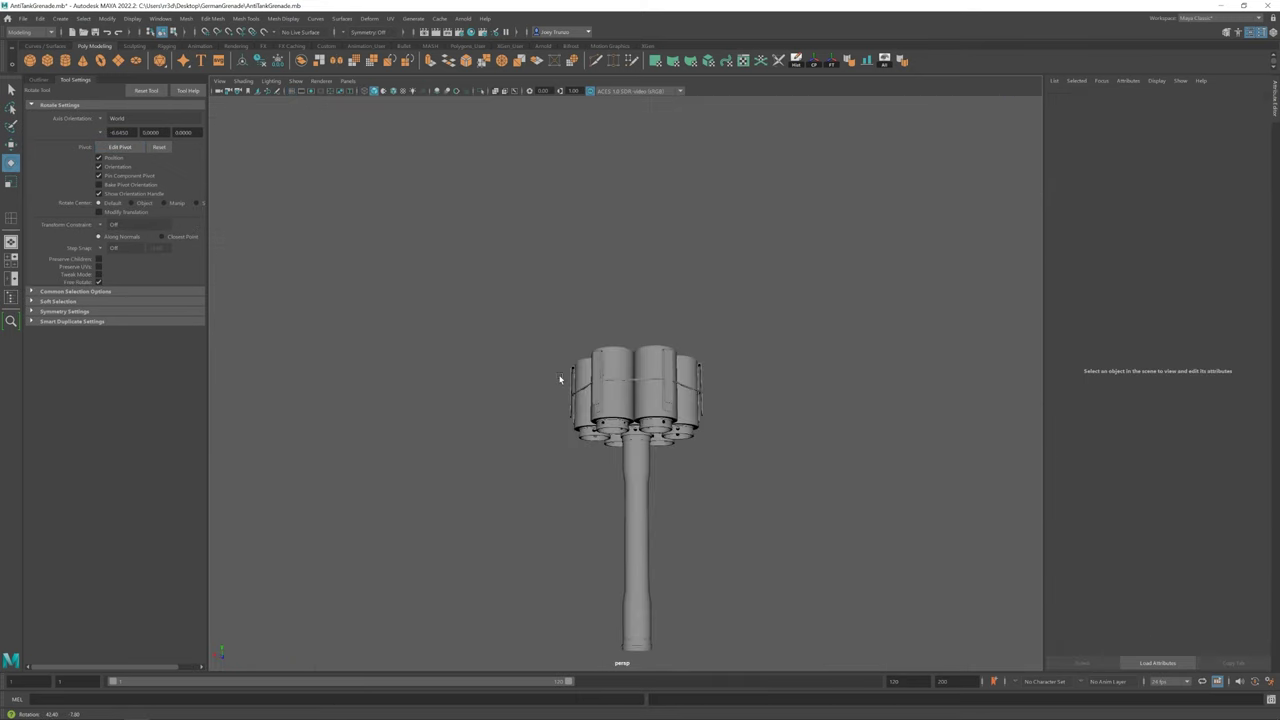
scroll(557, 380, up, 2)
scroll(521, 426, up, 1)
scroll(521, 426, up, 3)
click(566, 376)
scroll(679, 466, up, 1)
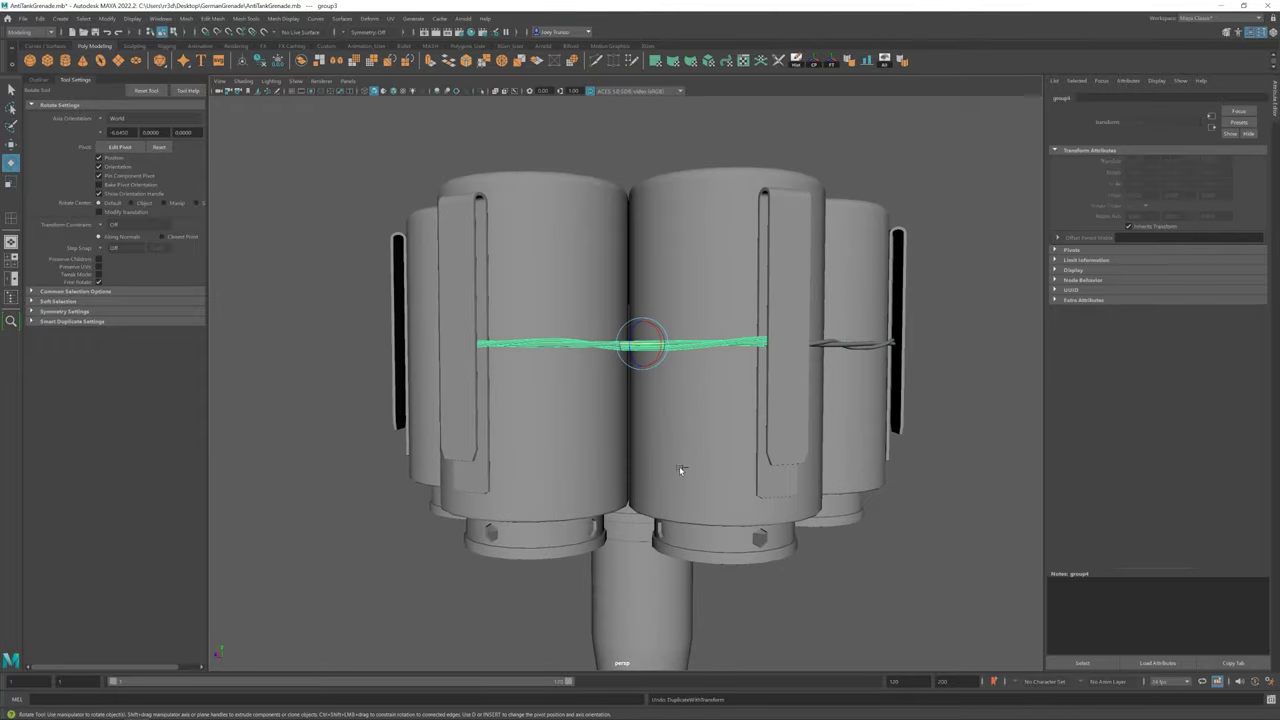
scroll(679, 466, down, 2)
click(760, 560)
scroll(603, 397, up, 3)
scroll(603, 397, up, 2)
click(603, 370)
Apply a vertex transform command from the mesh menu to the band
key(q)
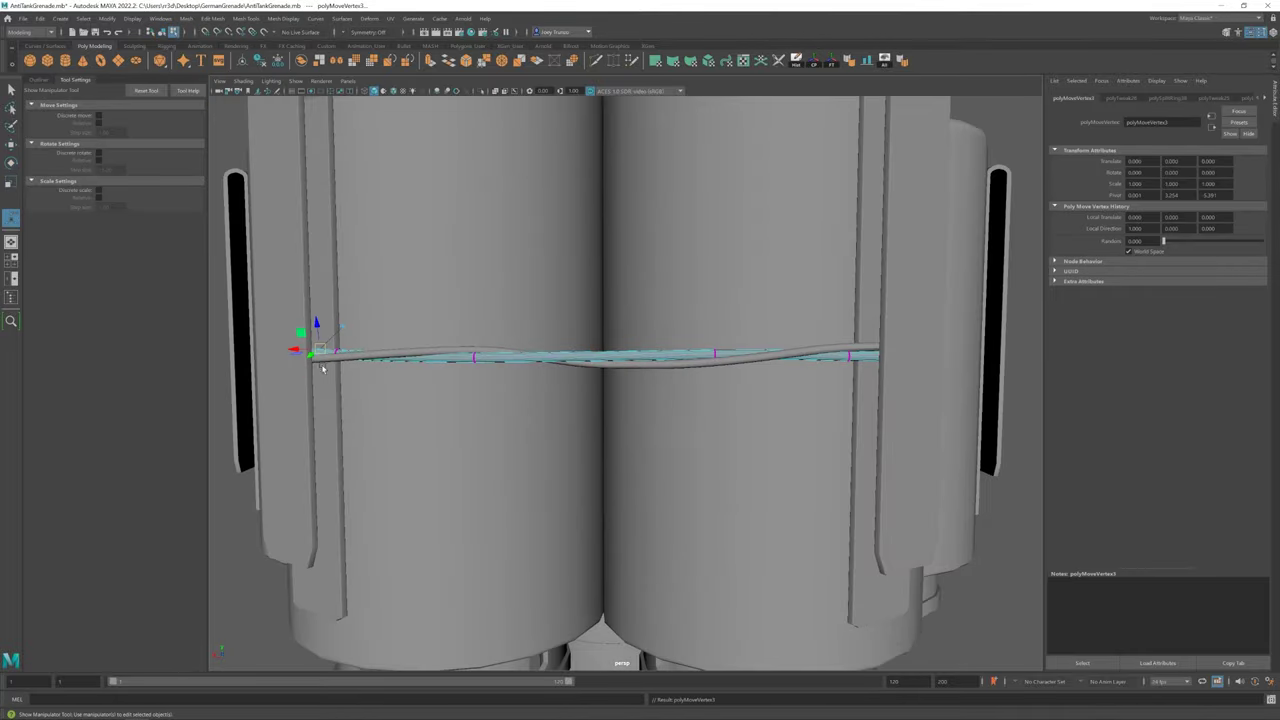
alt+drag(560, 380, 640, 372)
click(643, 372)
click(643, 366)
click(212, 18)
click(250, 140)
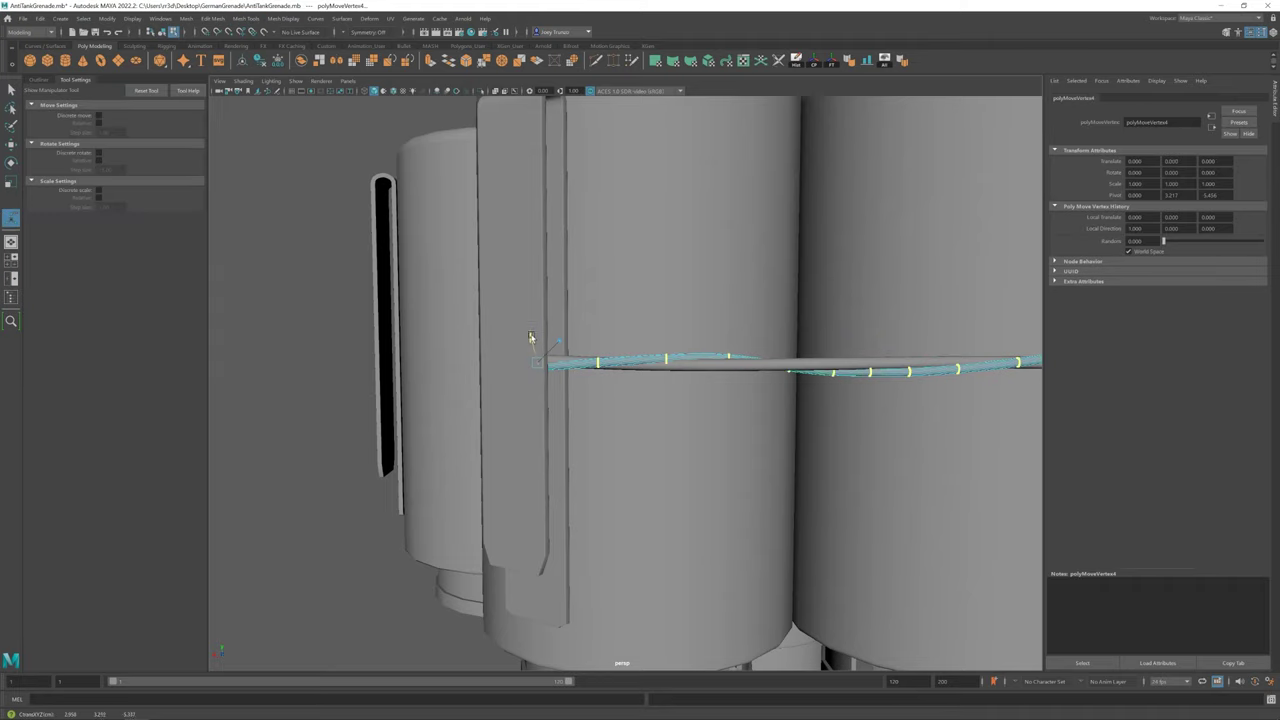
key(w)
scroll(530, 335, down, 3)
click(766, 394)
scroll(612, 305, up, 3)
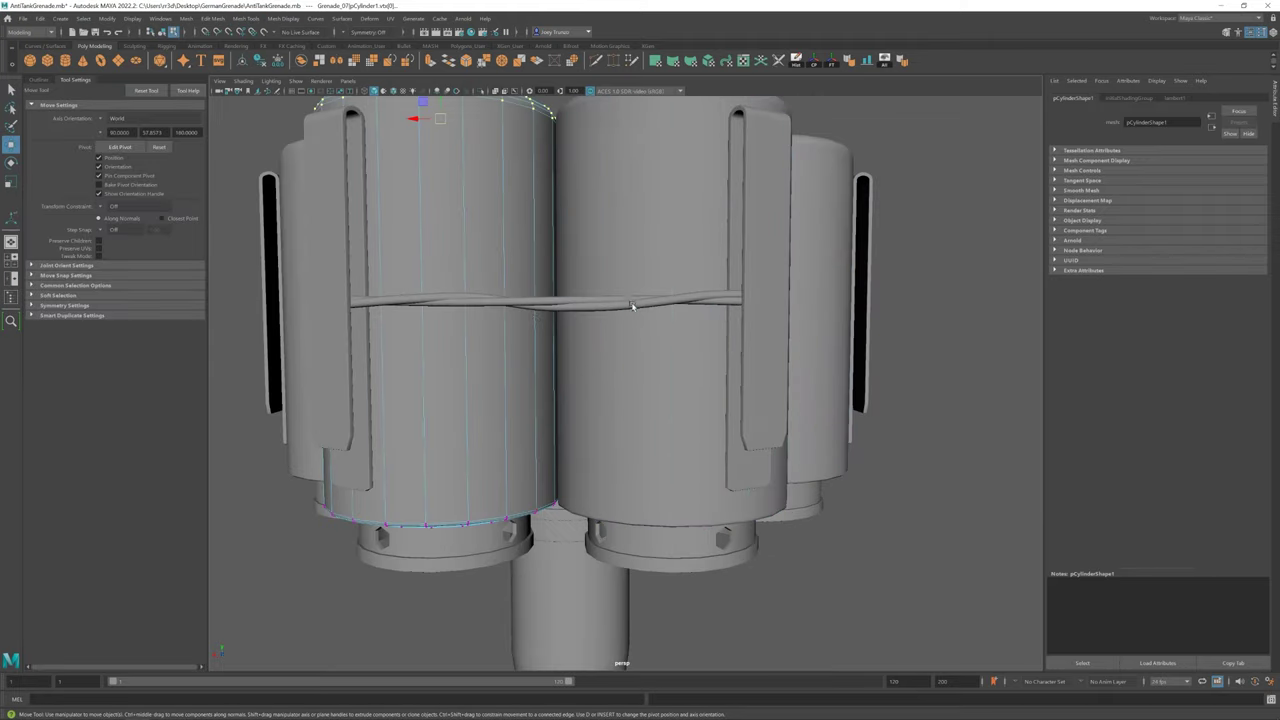
Adjust the band's vertices against the canisters, then return it to object mode
click(631, 305)
right_drag(631, 305, 631, 280)
scroll(666, 357, up, 2)
alt+drag(586, 279, 520, 270)
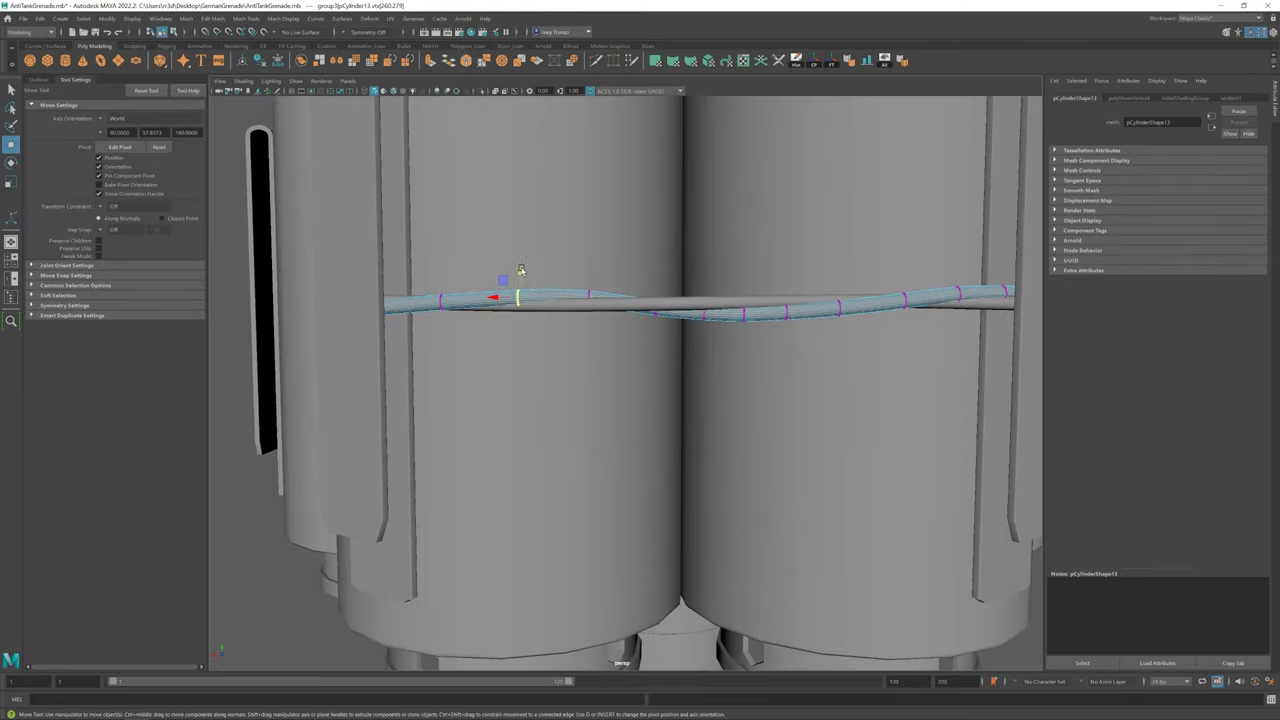
scroll(602, 292, down, 3)
alt+drag(600, 343, 751, 280)
right_drag(514, 286, 514, 262)
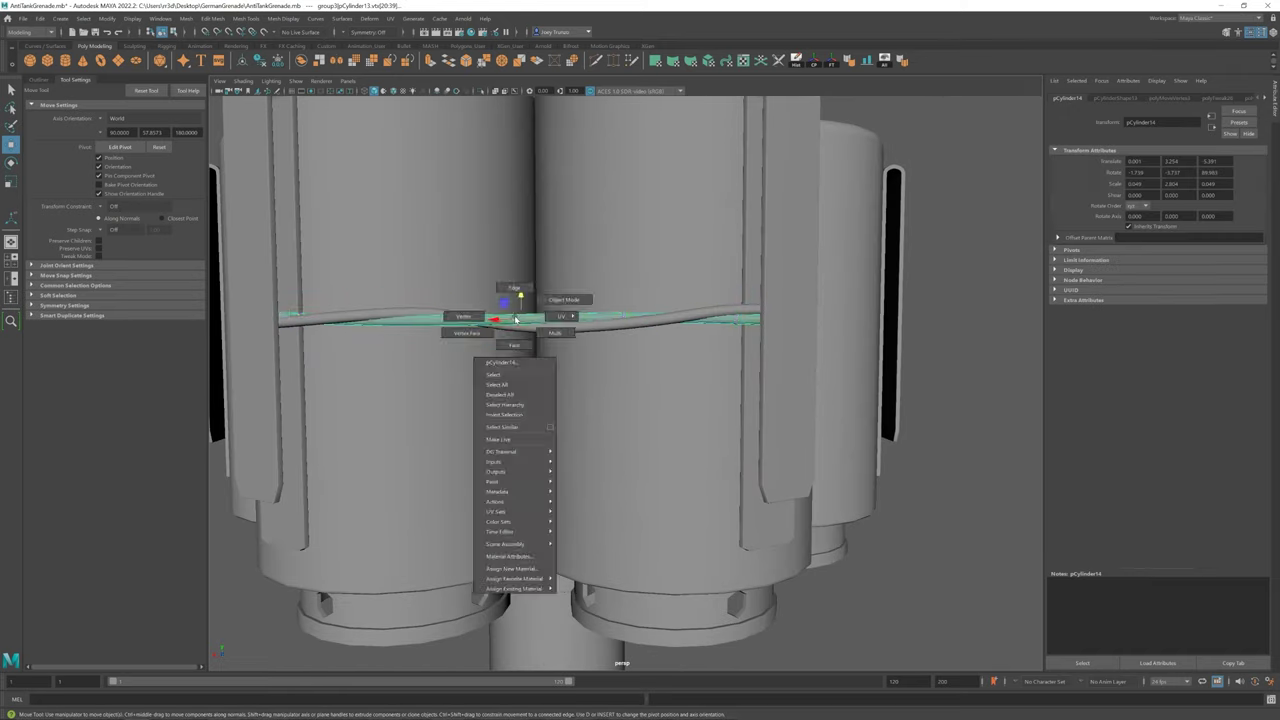
scroll(538, 317, up, 3)
Select the wire band group and shift it into position in the top view
click(863, 266)
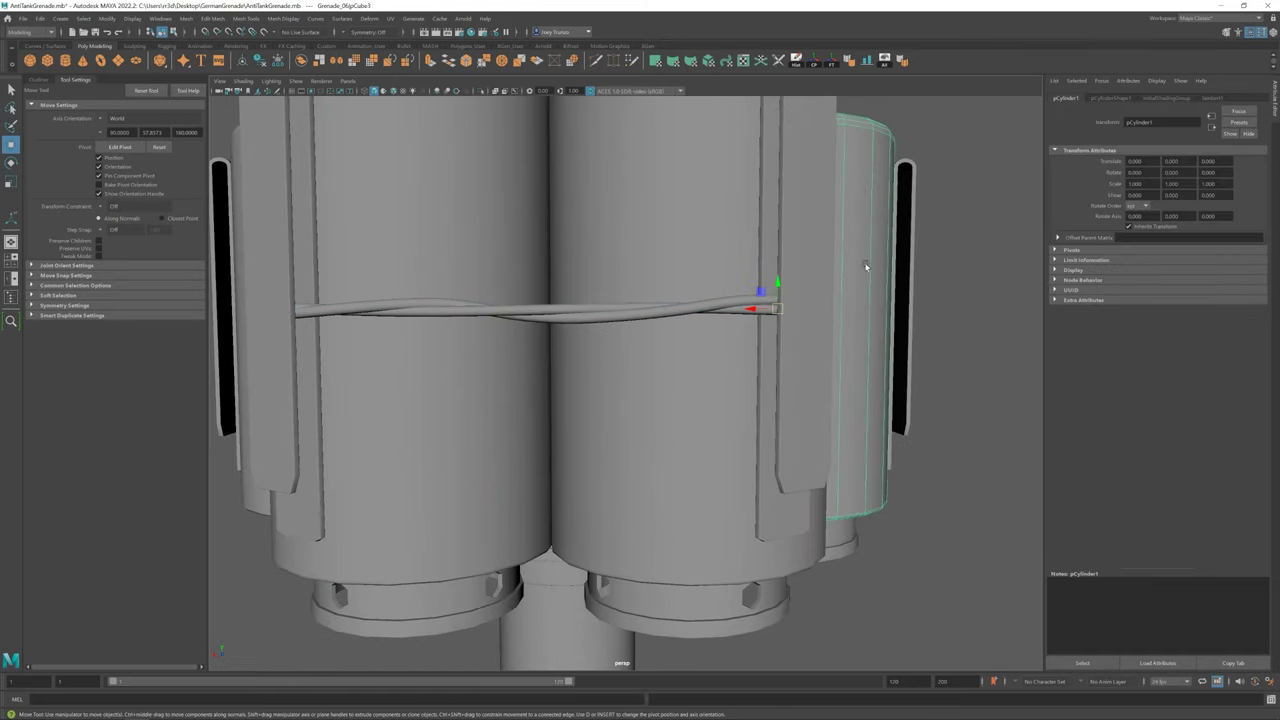
click(639, 457)
scroll(639, 457, down, 5)
scroll(600, 457, up, 5)
scroll(535, 420, up, 3)
click(540, 393)
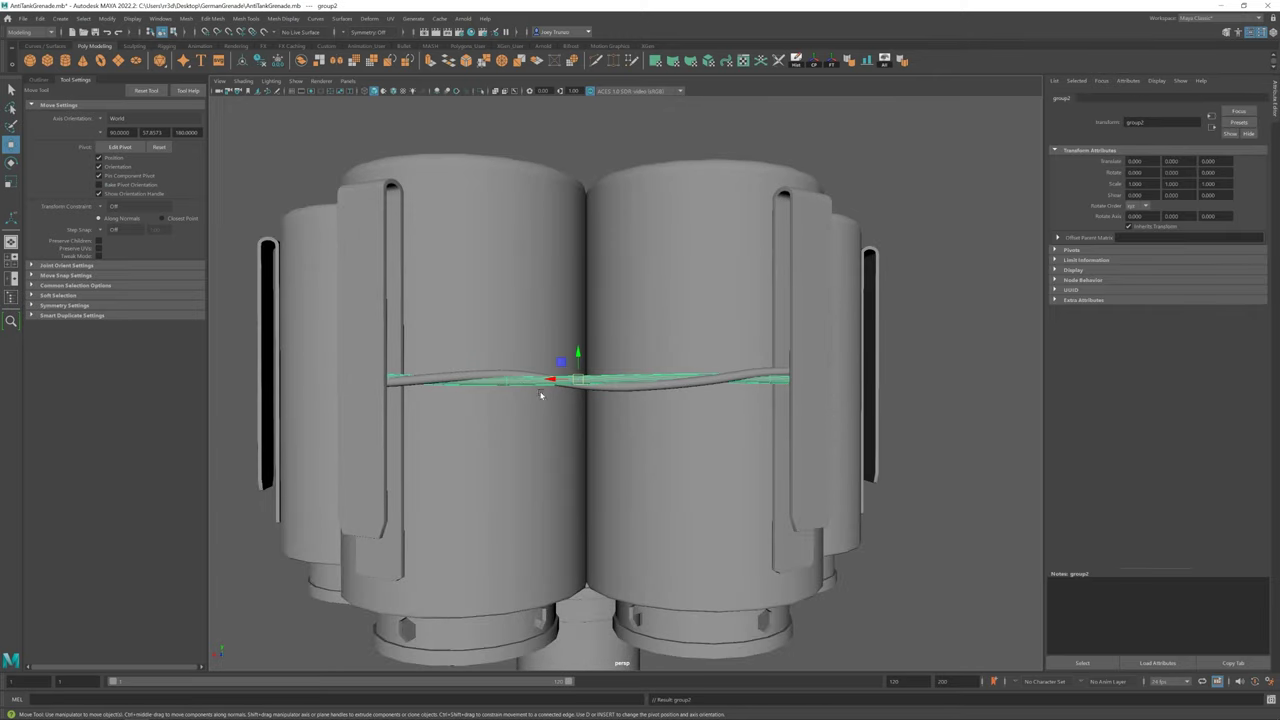
drag(690, 250, 690, 200)
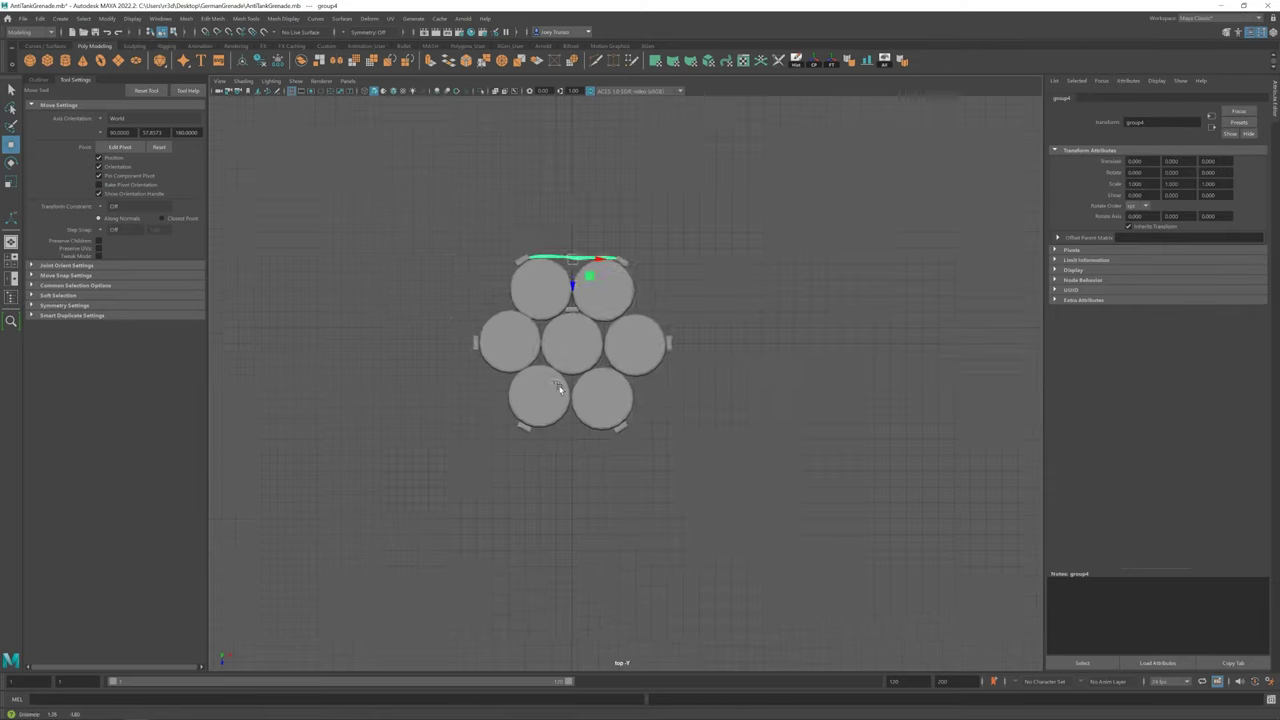
key(4)
scroll(797, 468, up, 5)
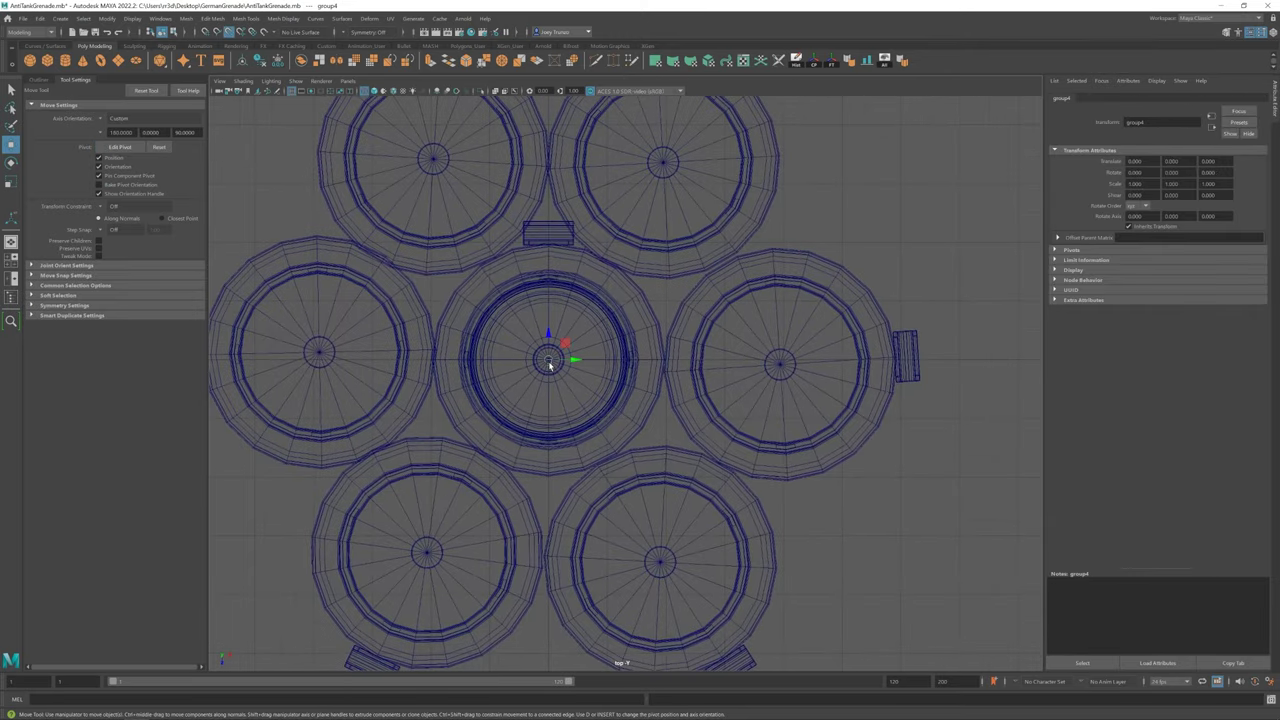
scroll(580, 356, down, 3)
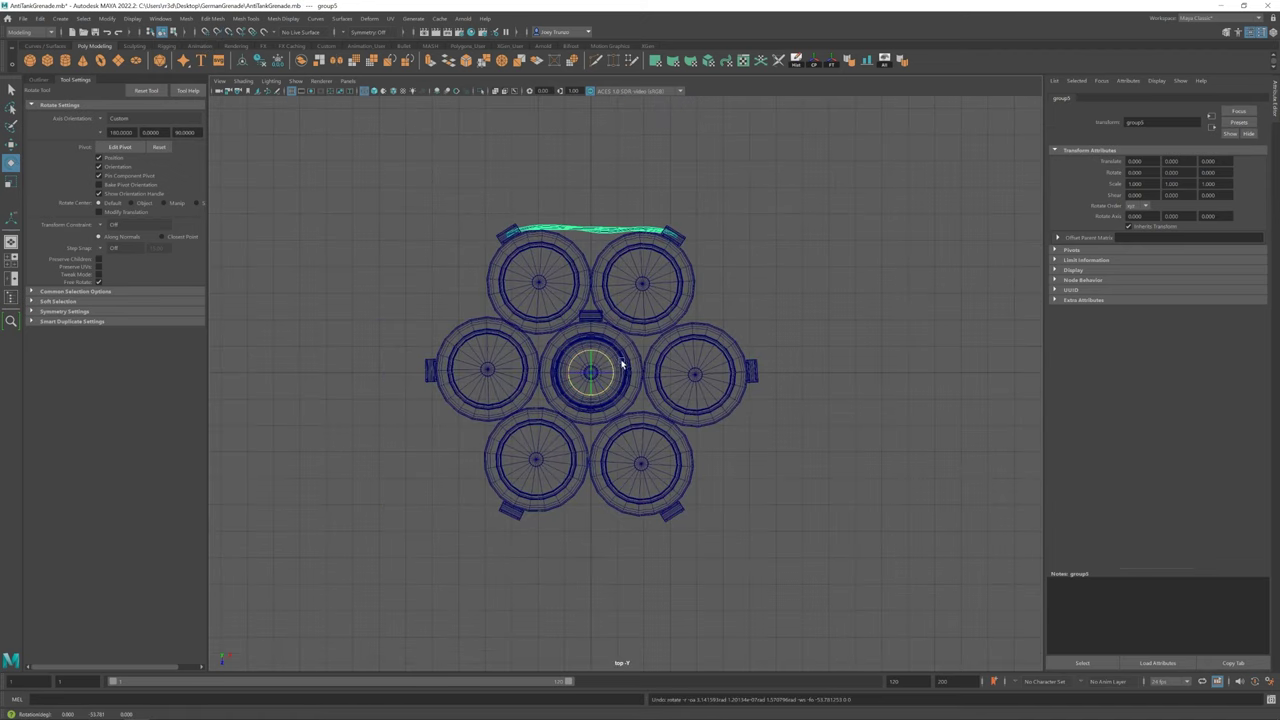
key(w)
drag(617, 372, 683, 383)
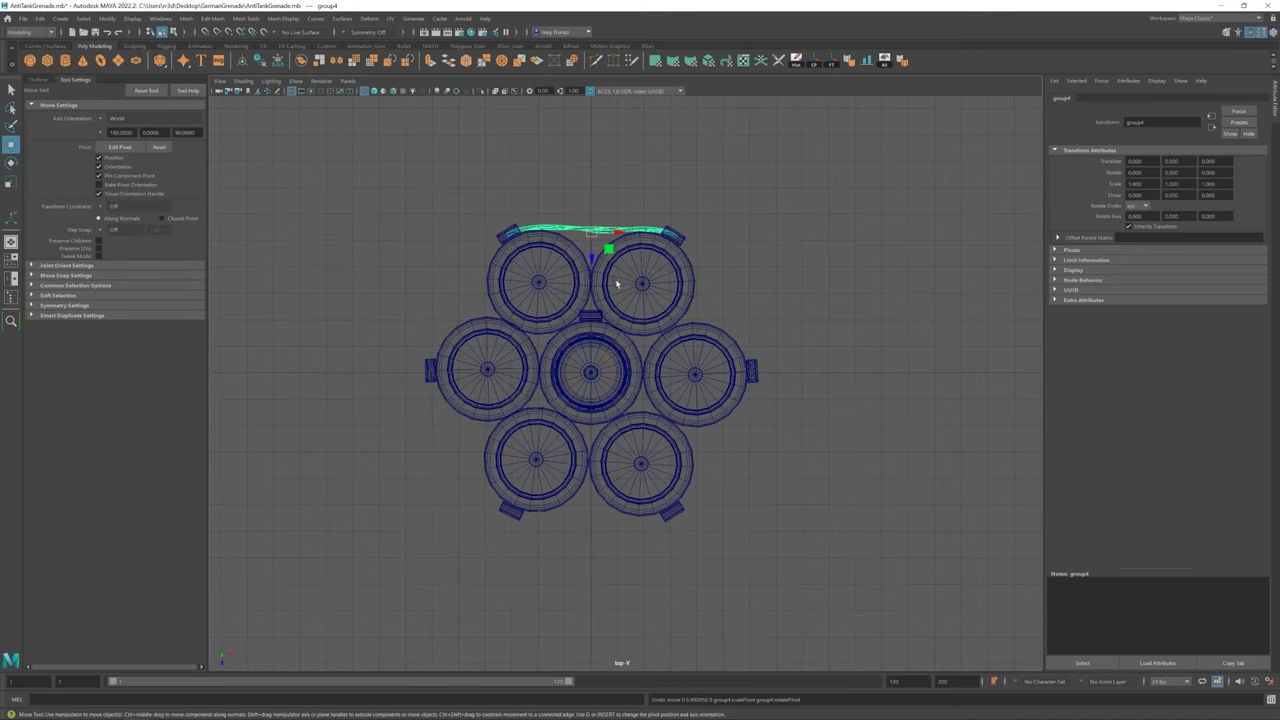
Select group3 in the Outliner and group the band pieces together
key(space)
key(space)
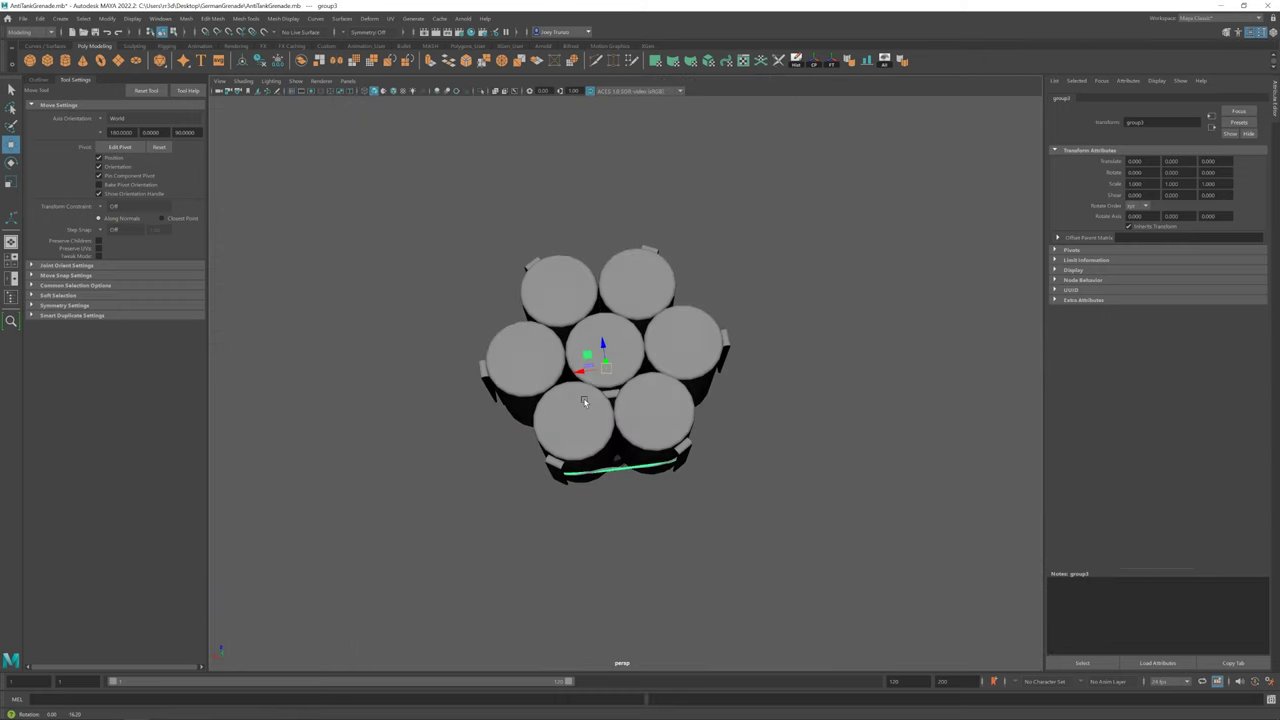
alt+drag(946, 360, 946, 560)
click(38, 79)
click(60, 282)
alt+drag(470, 340, 518, 345)
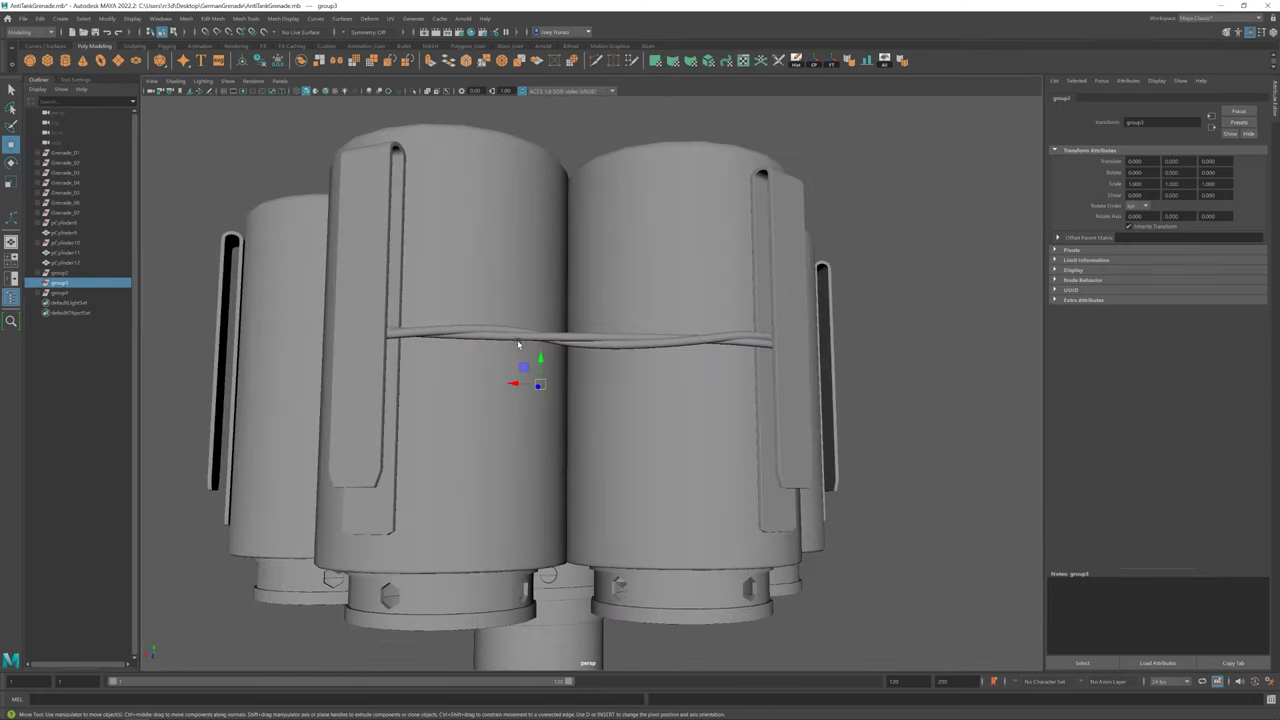
key(ctrl+g)
key(f)
key(space)
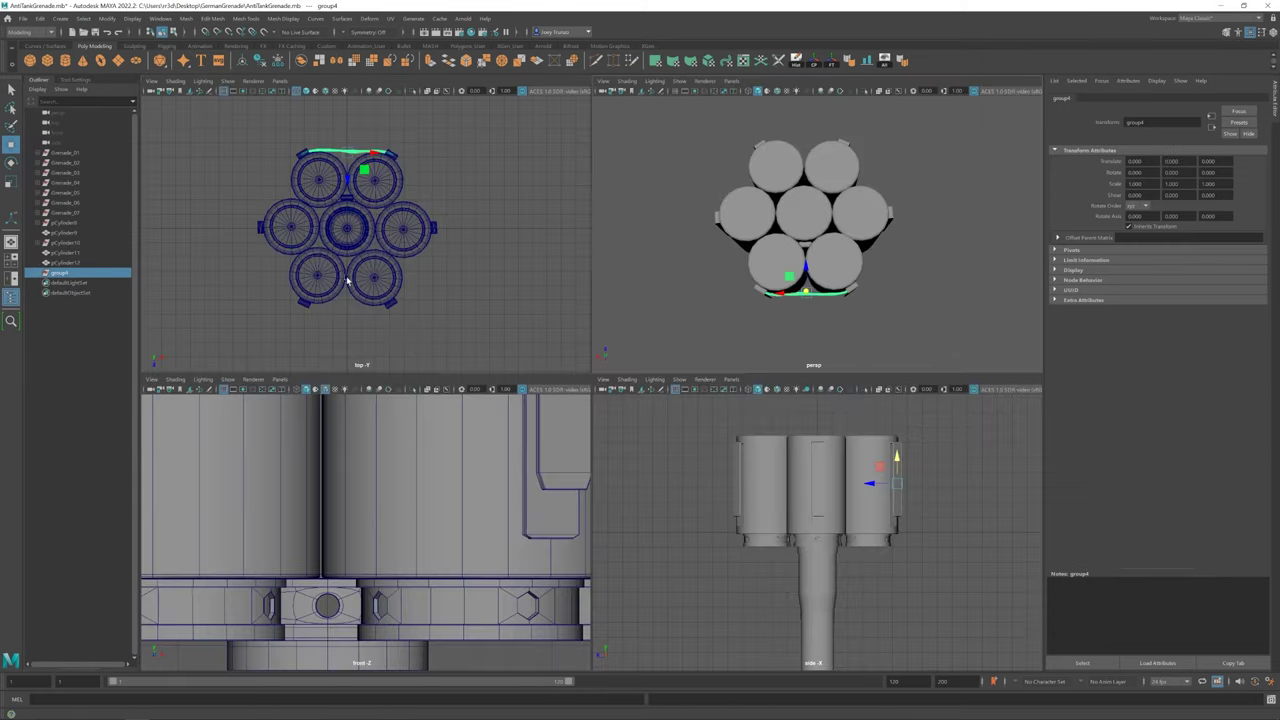
key(space)
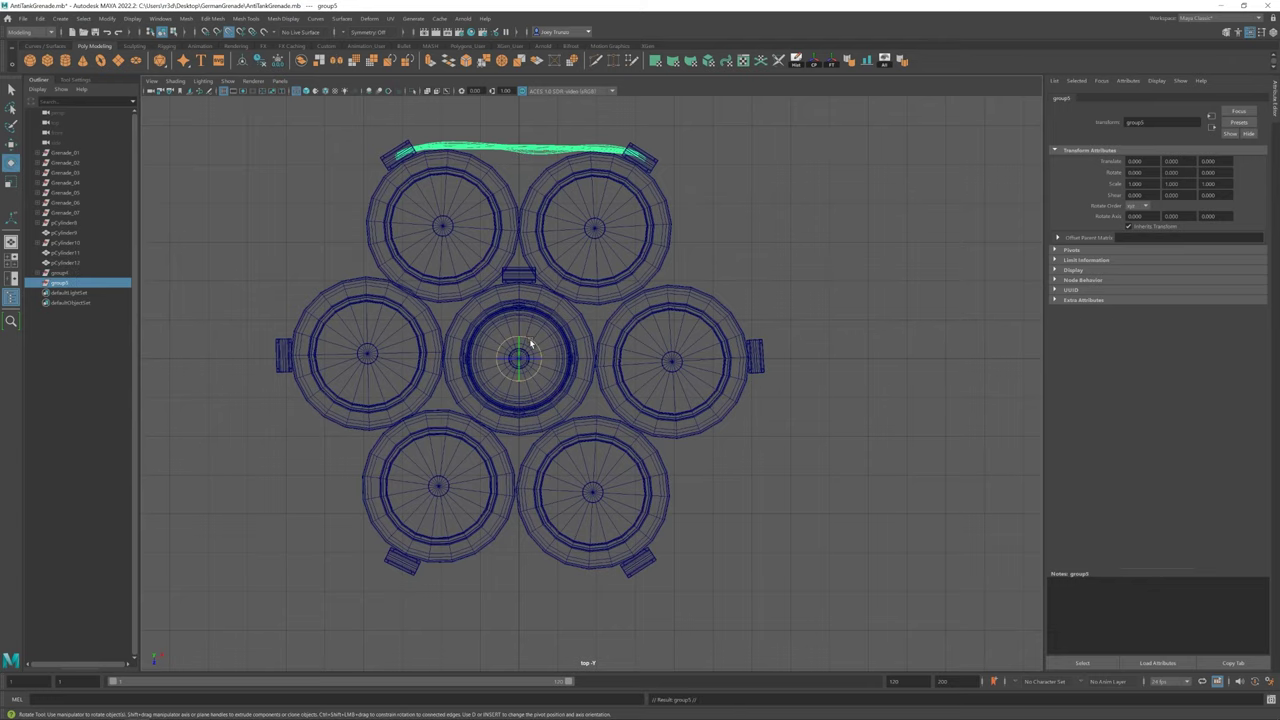
Duplicate and rotate band copies around the cluster to close the hexagon
key(ctrl+shift+d)
key(ctrl+shift+d)
key(ctrl+shift+d)
key(ctrl+shift+d)
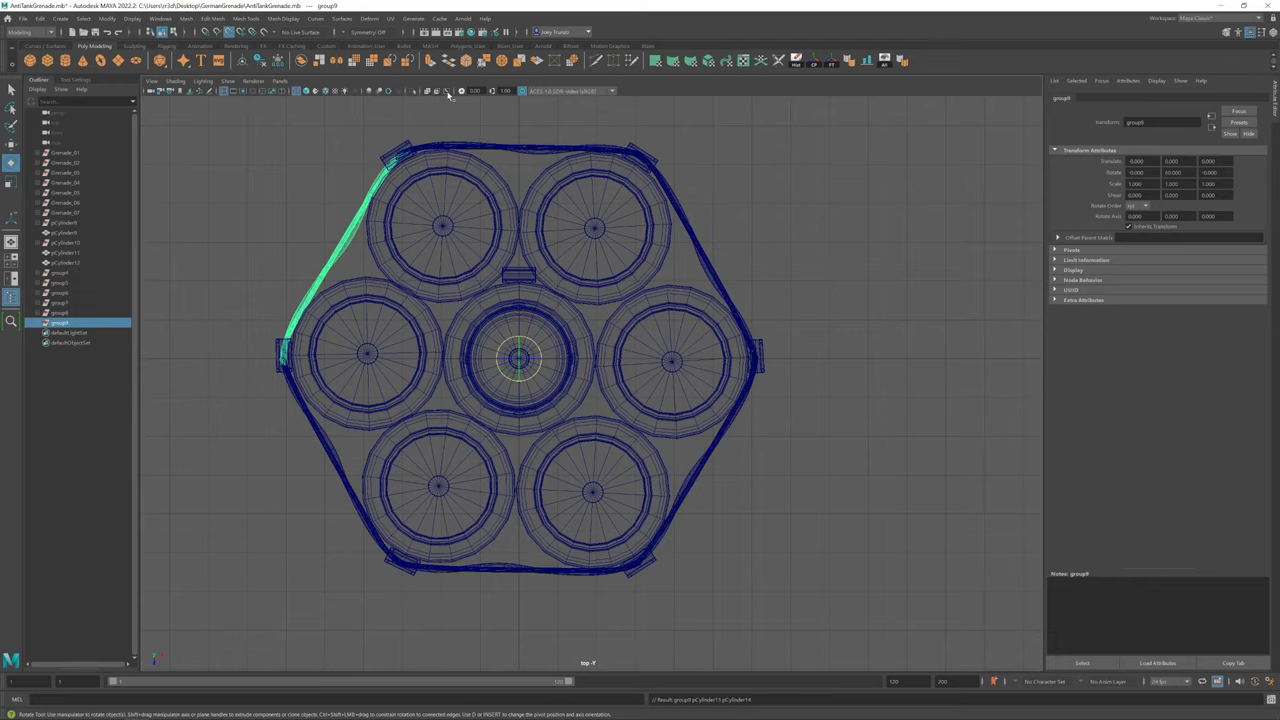
key(space)
key(space)
alt+drag(820, 364, 493, 306)
scroll(493, 306, up, 3)
scroll(493, 306, up, 3)
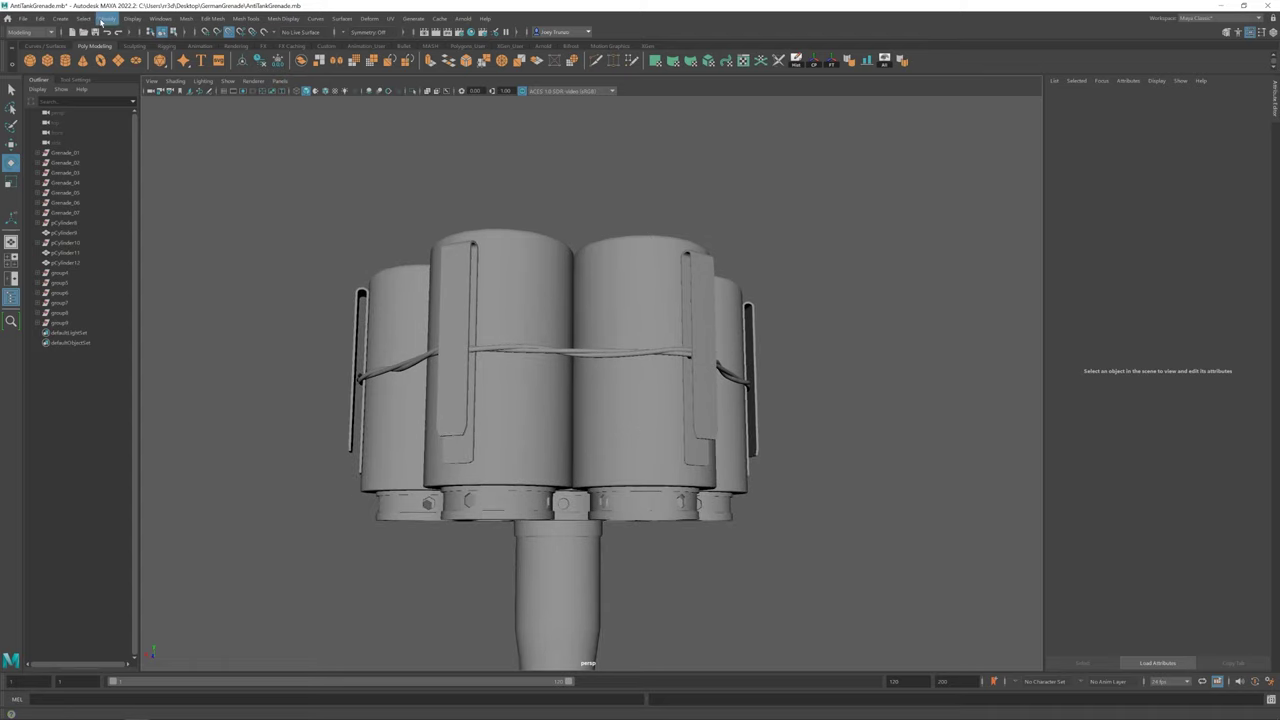
click(60, 18)
click(530, 352)
Add a helix primitive and rotate it to lie along the wire band
alt+drag(530, 352, 729, 165)
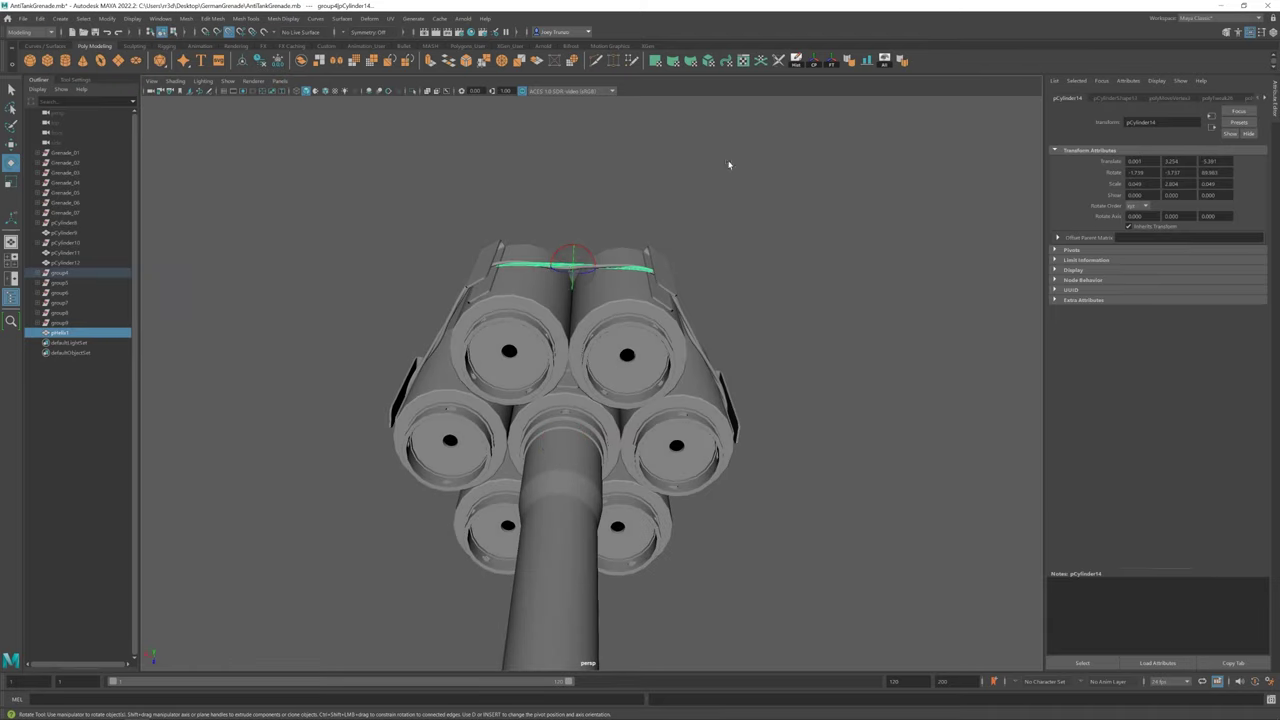
click(588, 360)
alt+drag(670, 217, 560, 420)
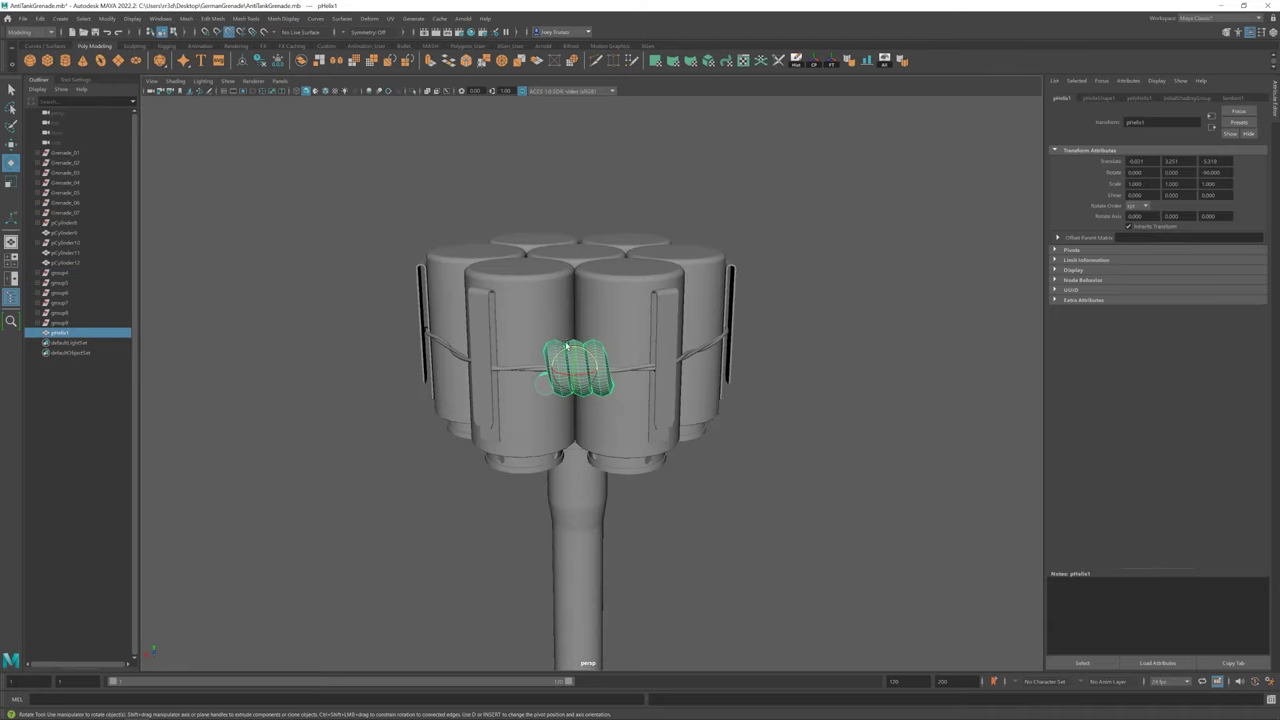
mouse_move(565, 330)
mouse_down()
mouse_move(575, 342)
mouse_move(560, 345)
mouse_up()
scroll(666, 391, up, 3)
scroll(666, 391, up, 3)
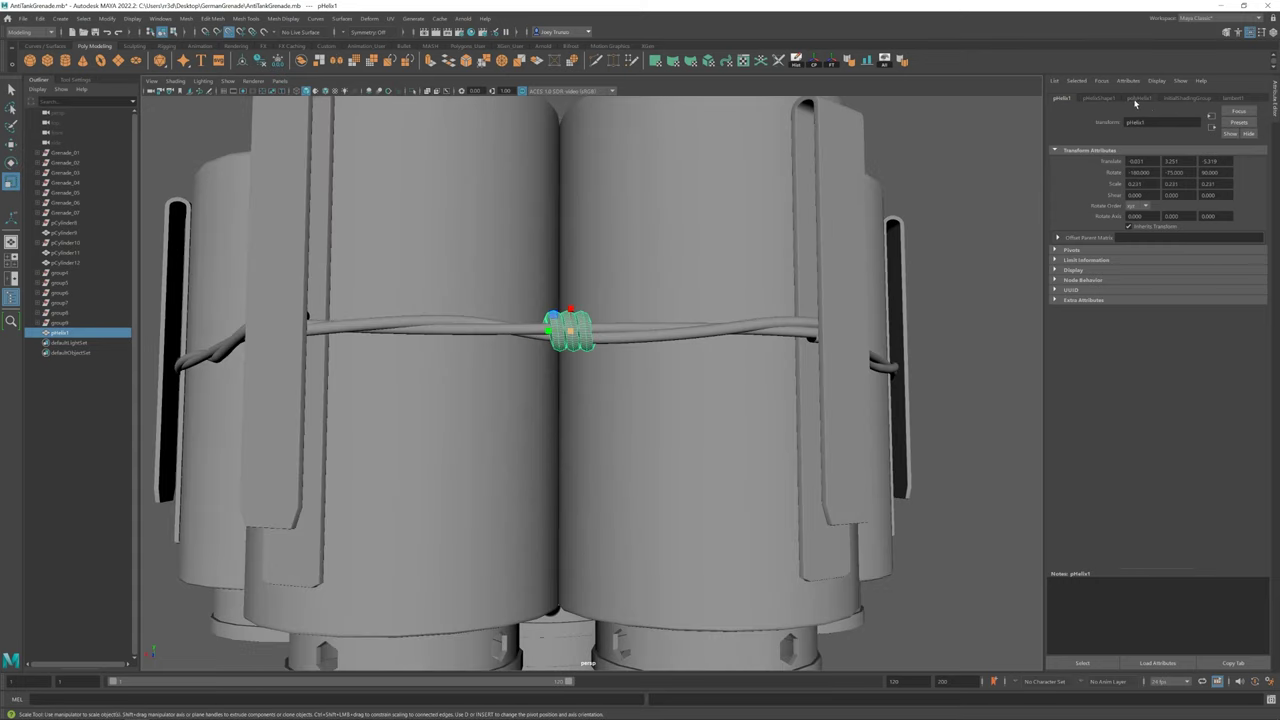
Adjust the helix's Coils, Height and Radius construction settings
click(1139, 97)
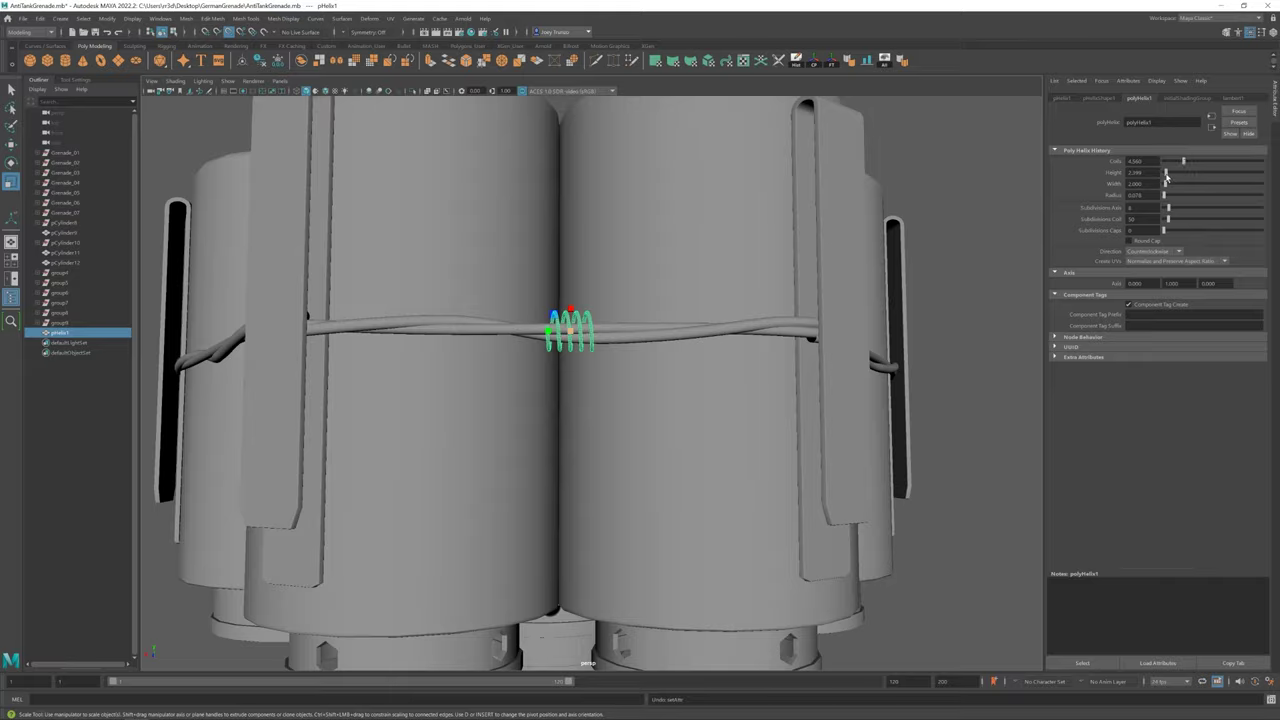
mouse_move(603, 327)
alt+mouse_down()
mouse_move(580, 363)
mouse_move(594, 443)
mouse_move(646, 260)
mouse_move(598, 292)
mouse_move(610, 270)
alt+mouse_up()
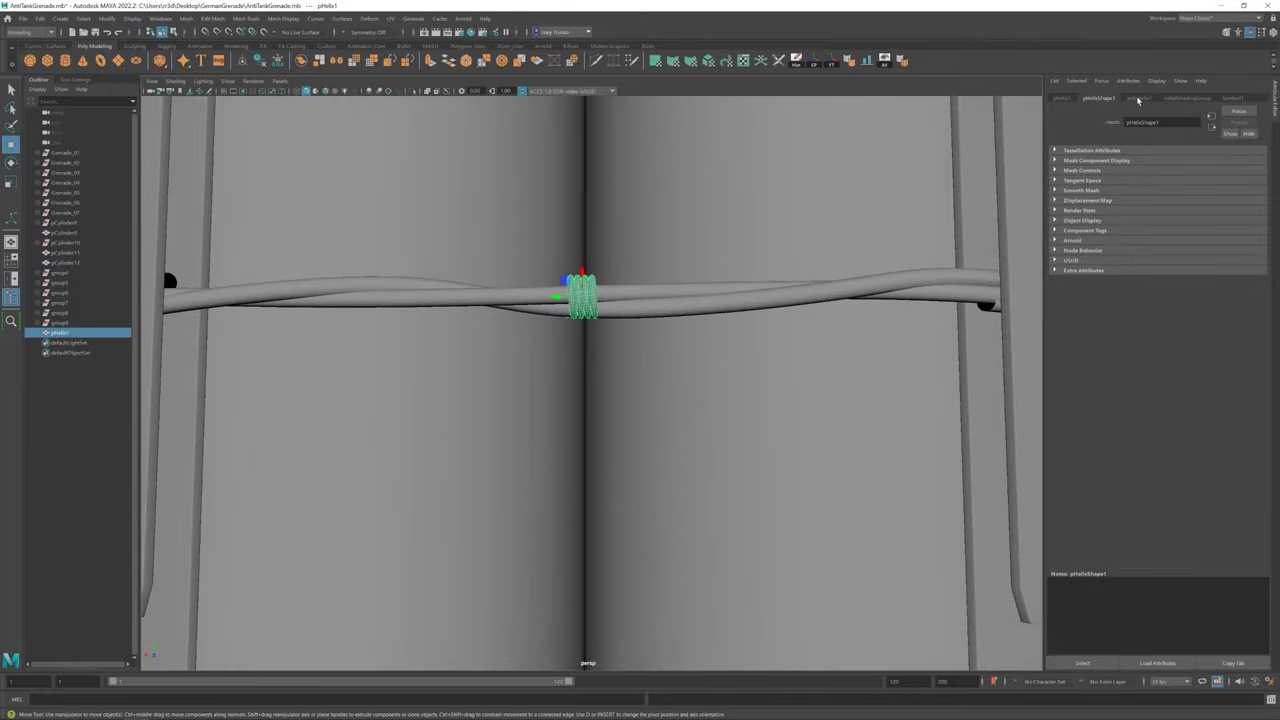
click(1138, 99)
mouse_move(700, 420)
alt+mouse_down()
mouse_move(674, 434)
mouse_move(588, 383)
alt+mouse_up()
Scale the helix down onto the wire and frame it in view
scroll(588, 383, down, 2)
scroll(588, 383, up, 2)
scroll(588, 383, up, 2)
key(r)
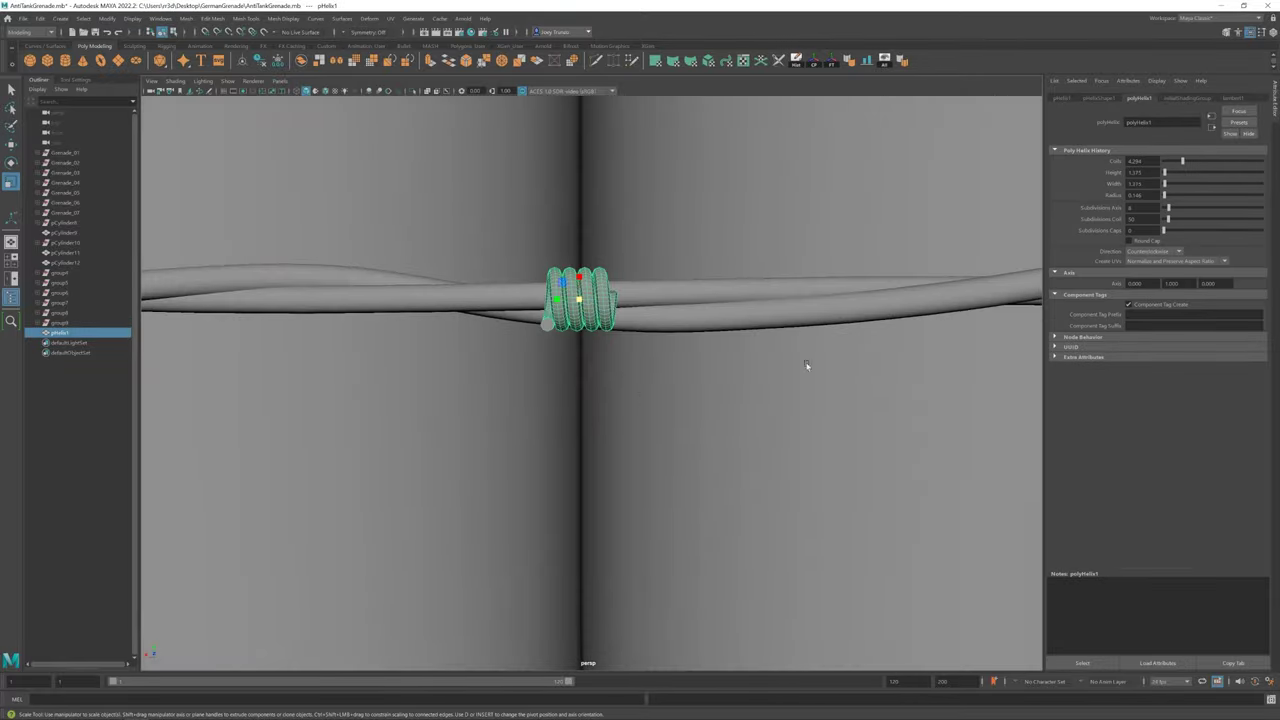
key(f)
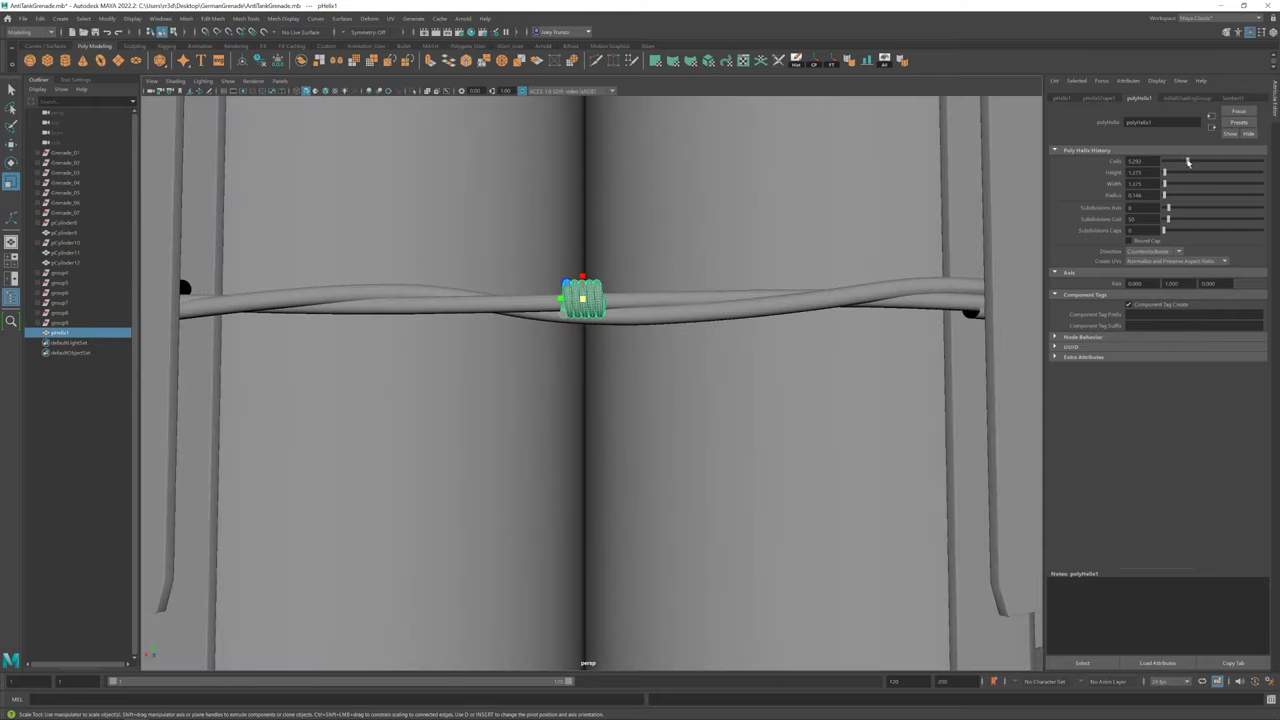
scroll(699, 267, up, 3)
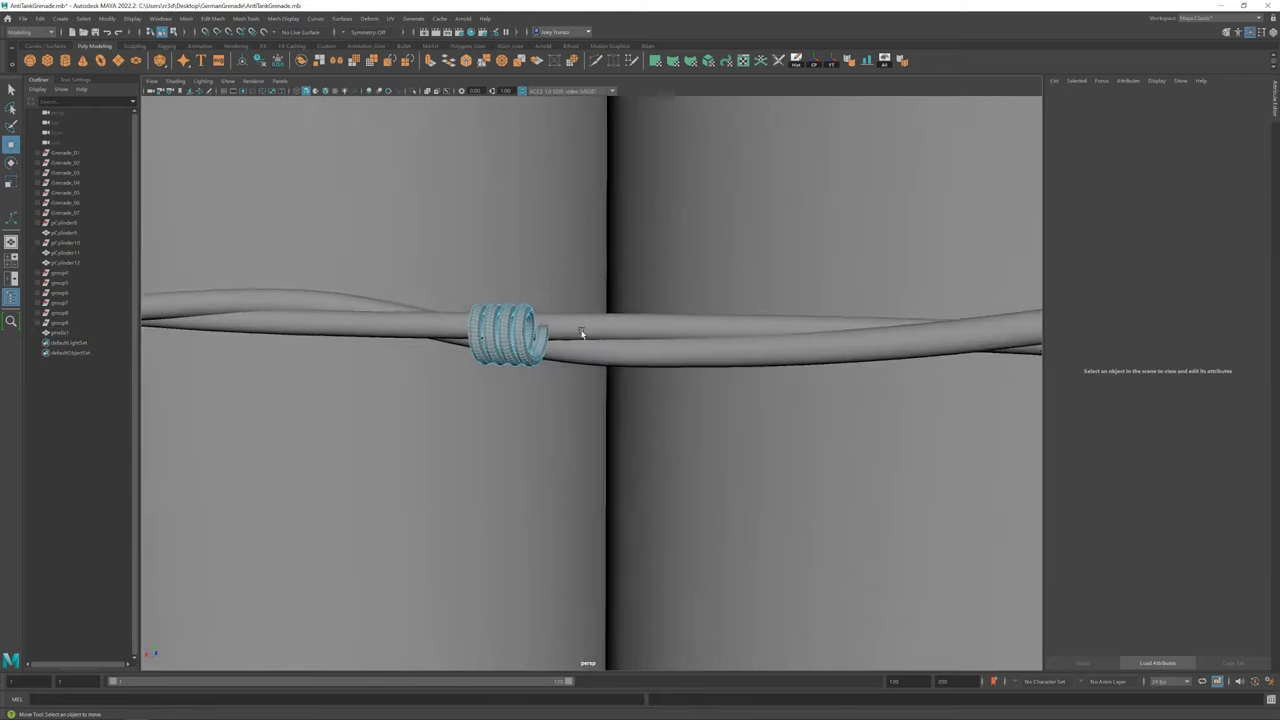
Extrude the helix's end edges outward as twist-tie tails
key(w)
click(597, 328)
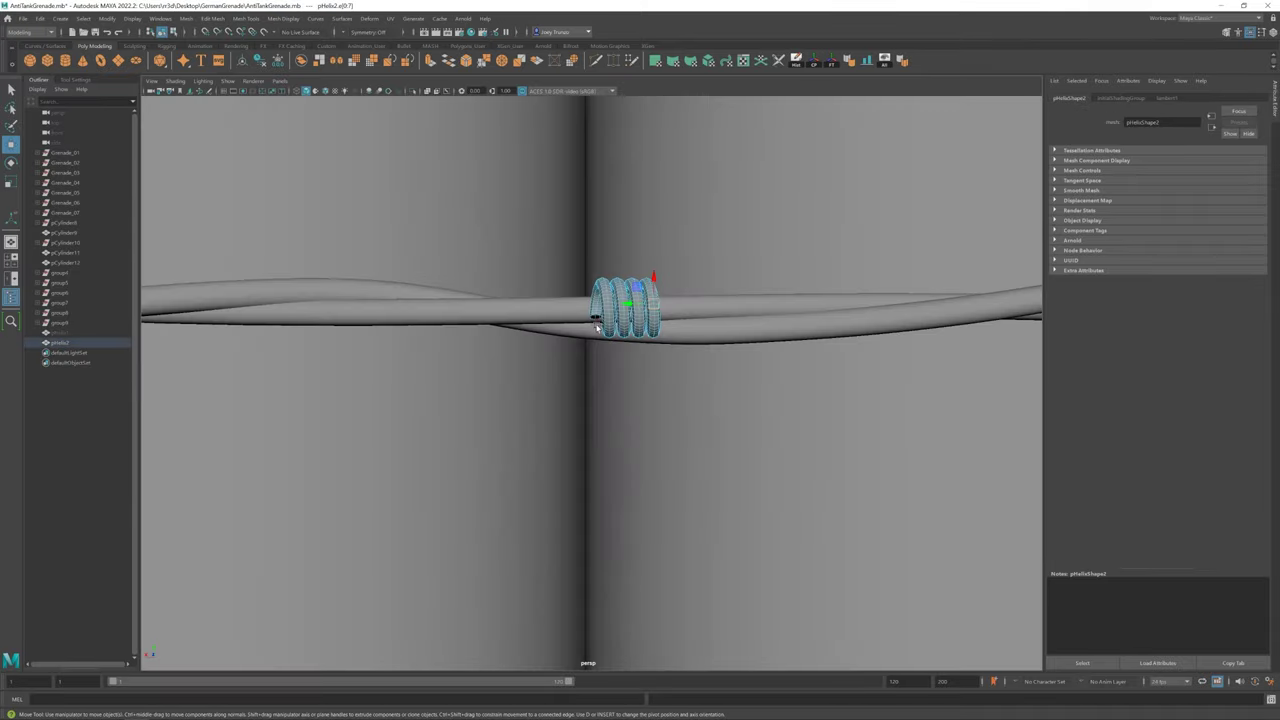
key(ctrl+e)
alt+drag(597, 328, 645, 312)
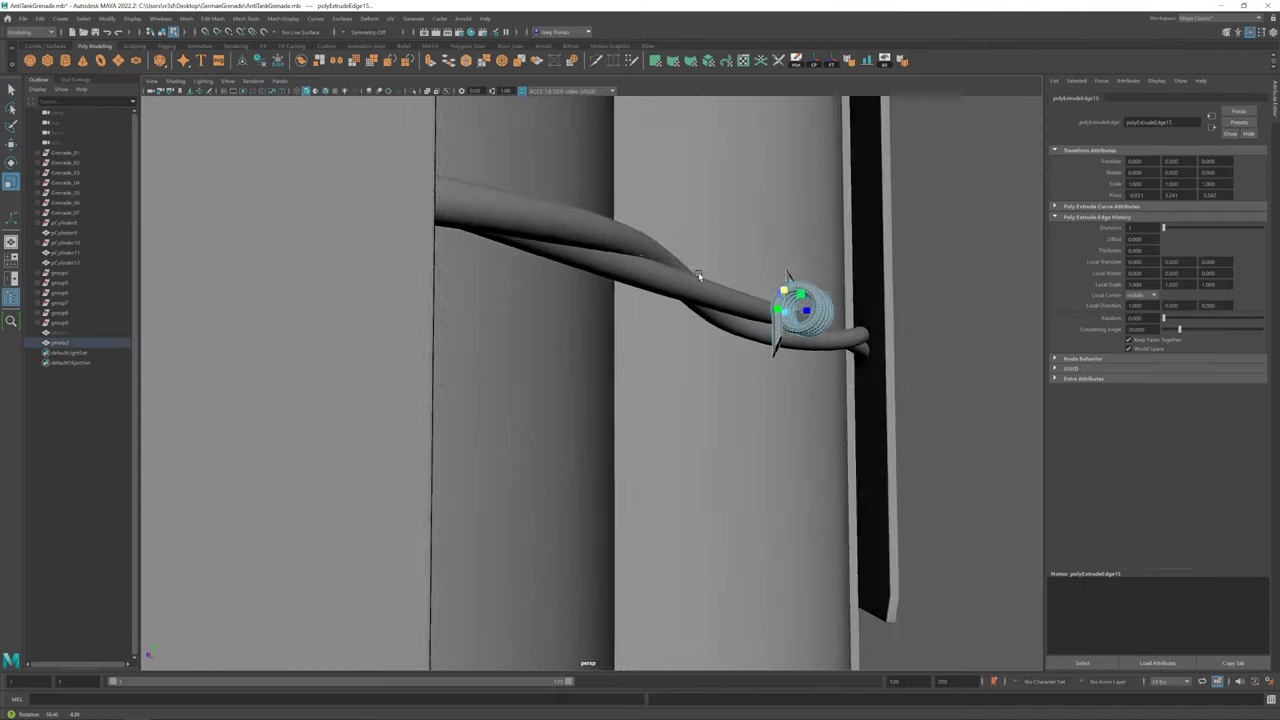
click(186, 18)
click(200, 60)
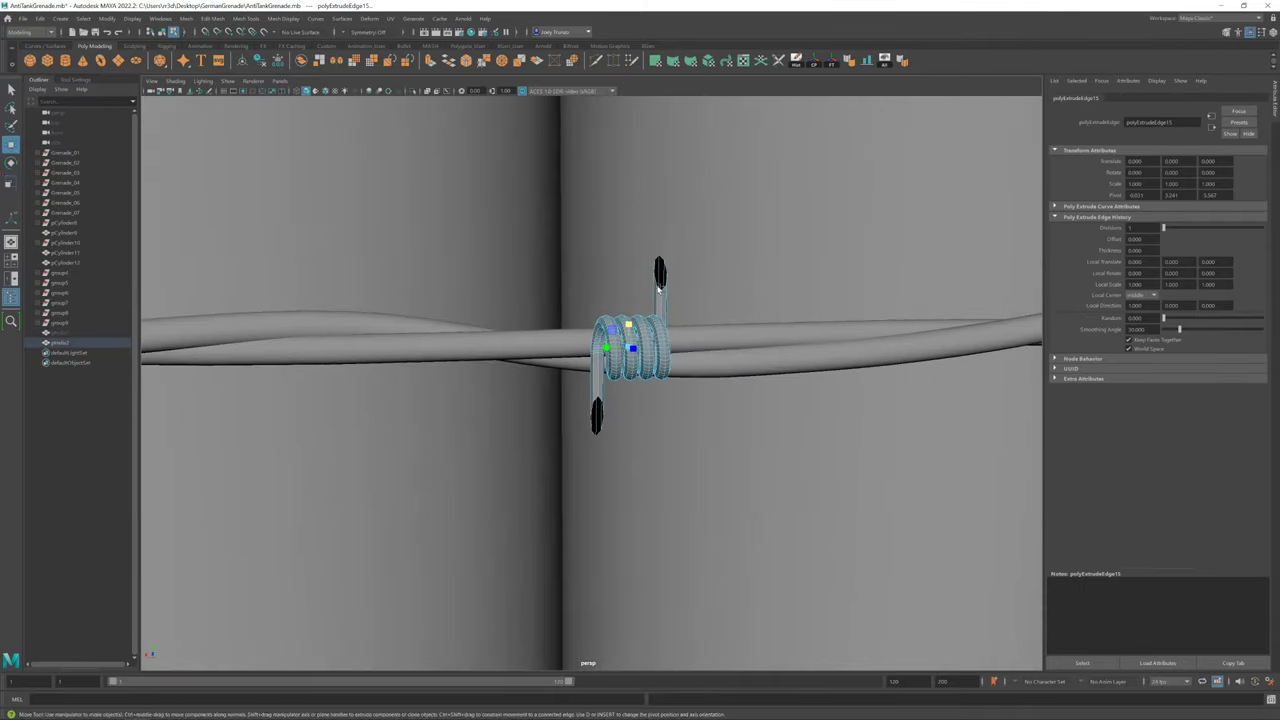
key(F8)
Frame the helix and review its construction settings
scroll(531, 149, down, 5)
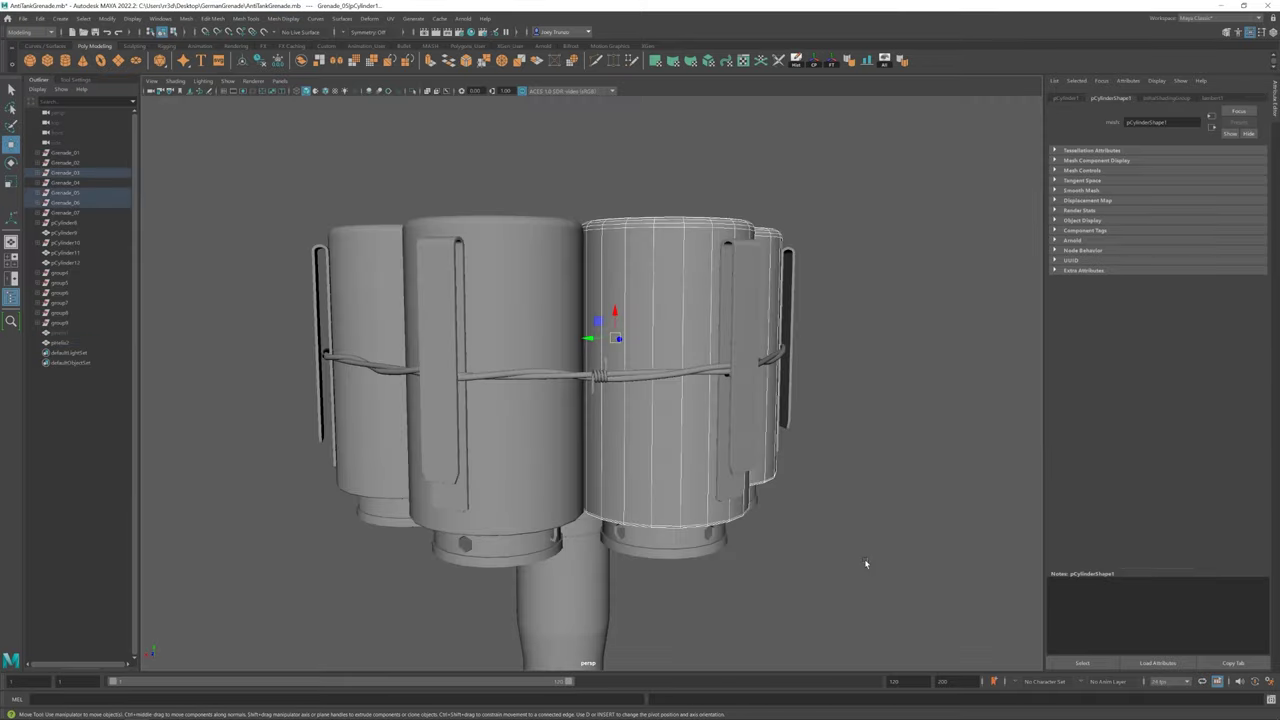
key(w)
scroll(592, 172, up, 5)
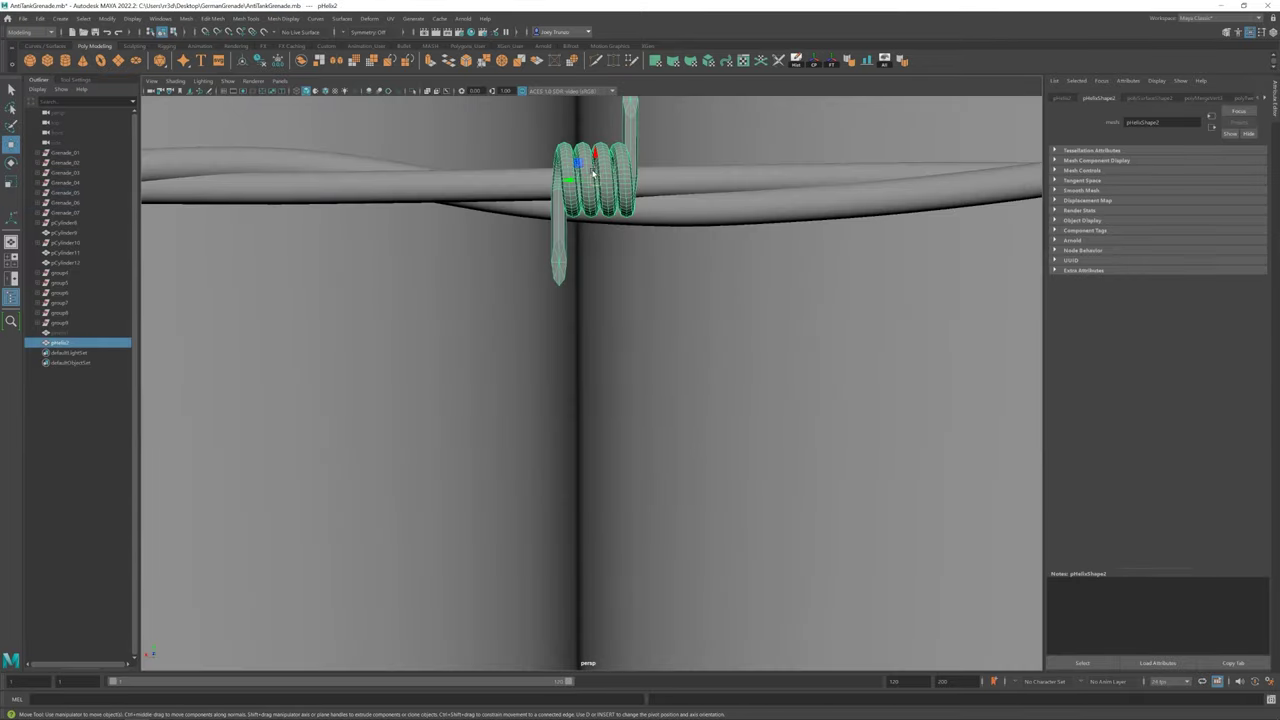
alt+middle_drag(603, 192, 603, 214)
click(1140, 97)
scroll(785, 280, down, 3)
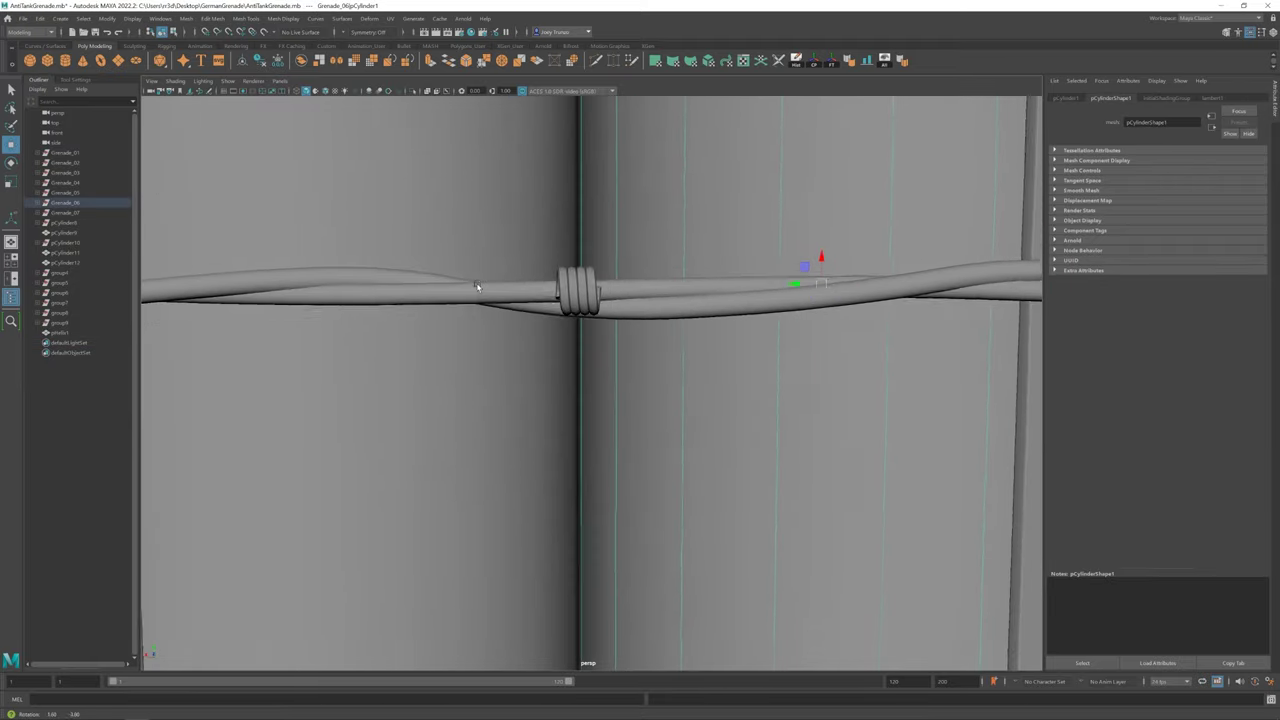
scroll(600, 300, up, 2)
scroll(597, 429, down, 5)
scroll(386, 419, down, 3)
scroll(571, 424, up, 5)
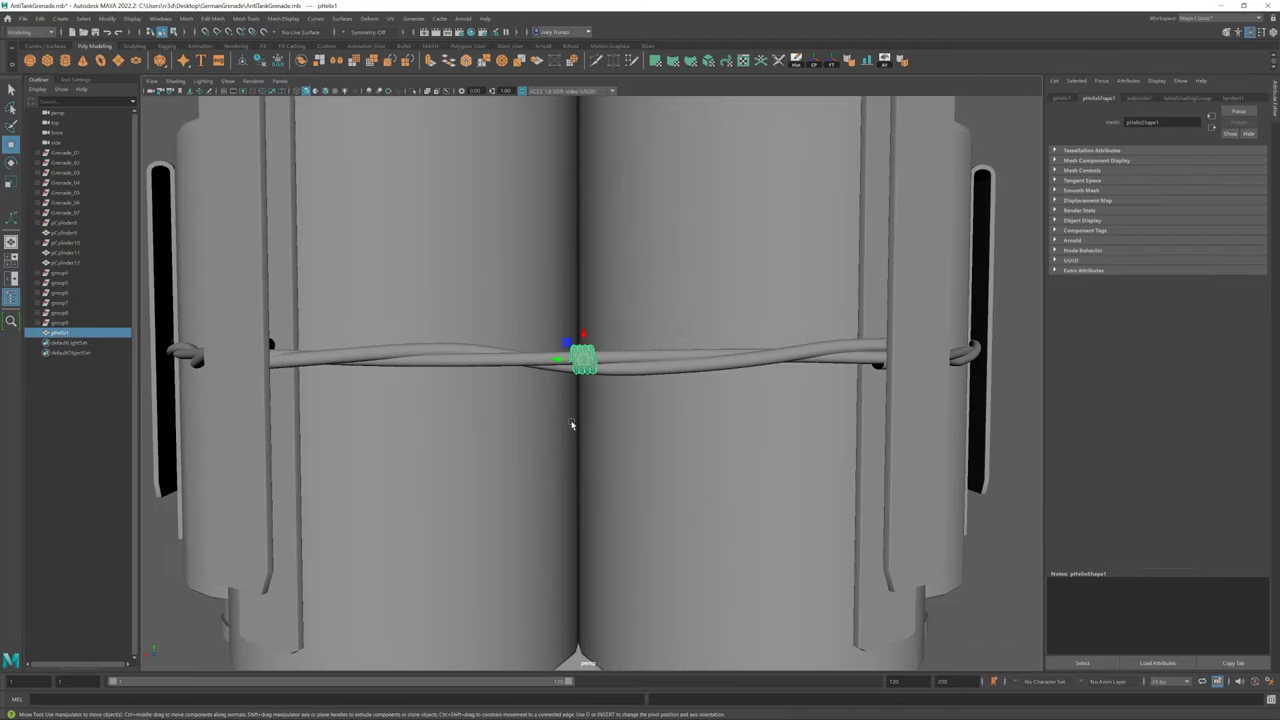
Extrude the helix end edges into barb spikes
click(1140, 97)
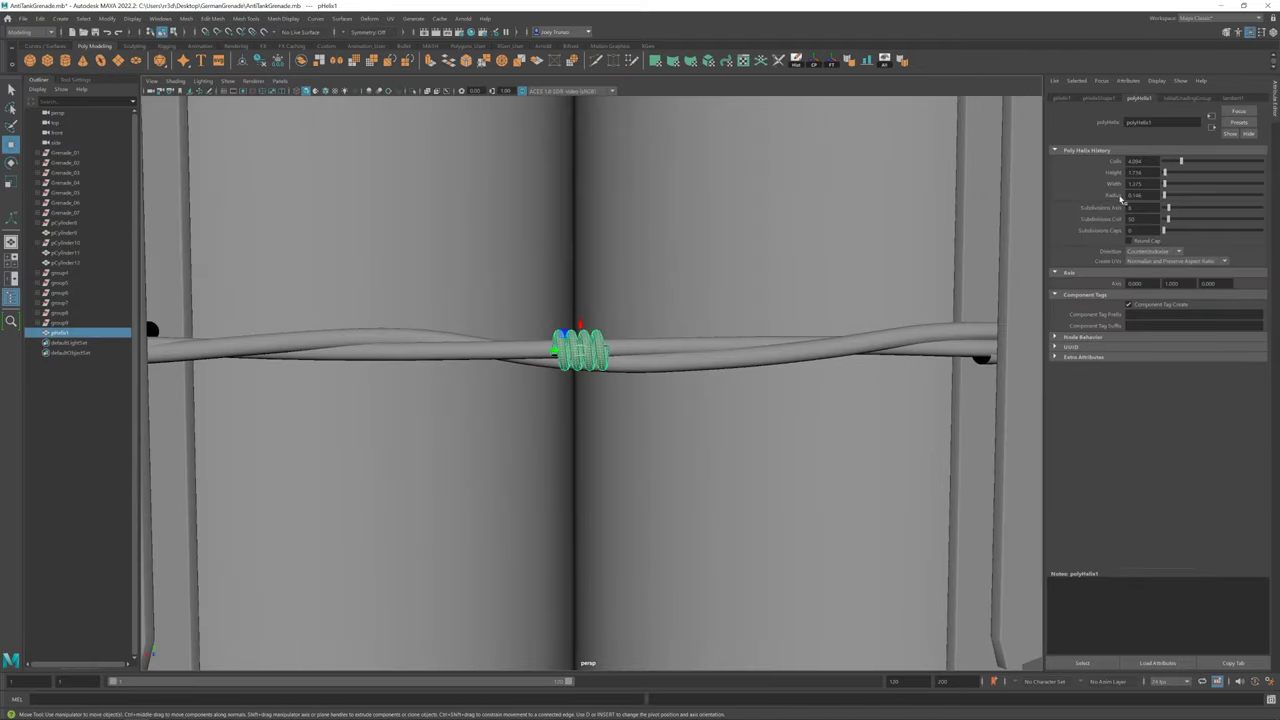
scroll(654, 443, down, 5)
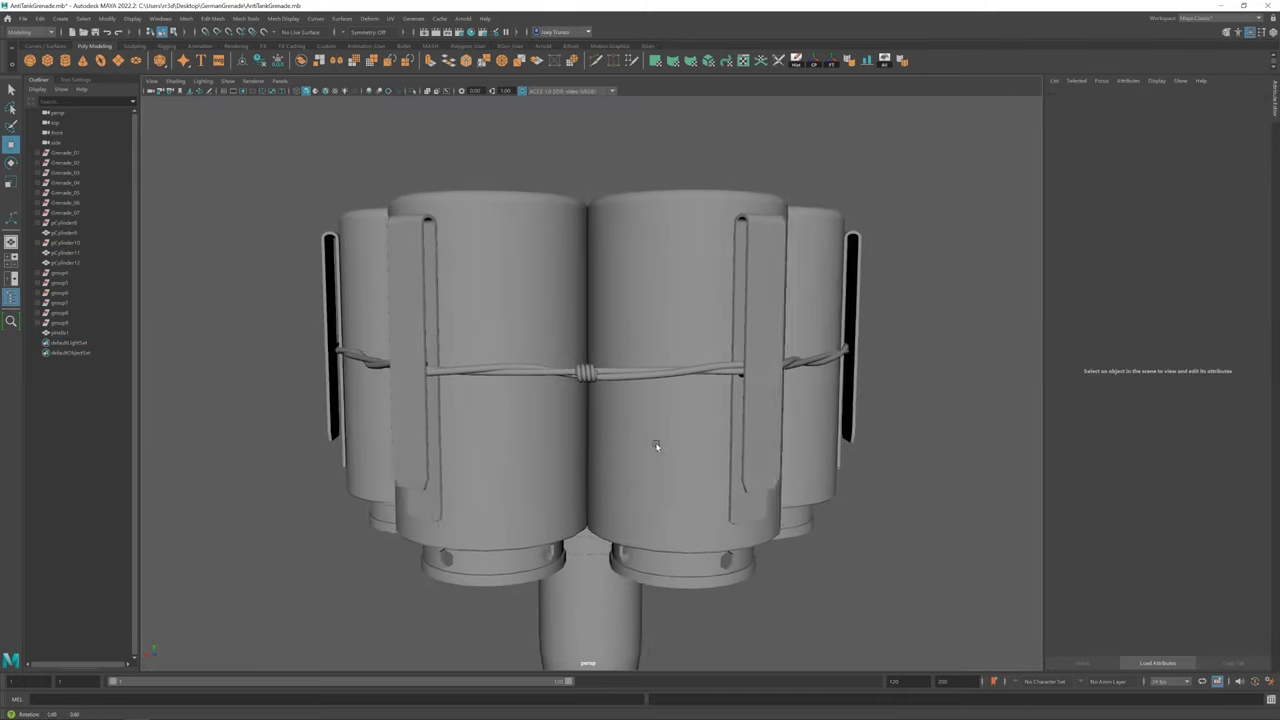
scroll(654, 443, up, 6)
key(ctrl+h)
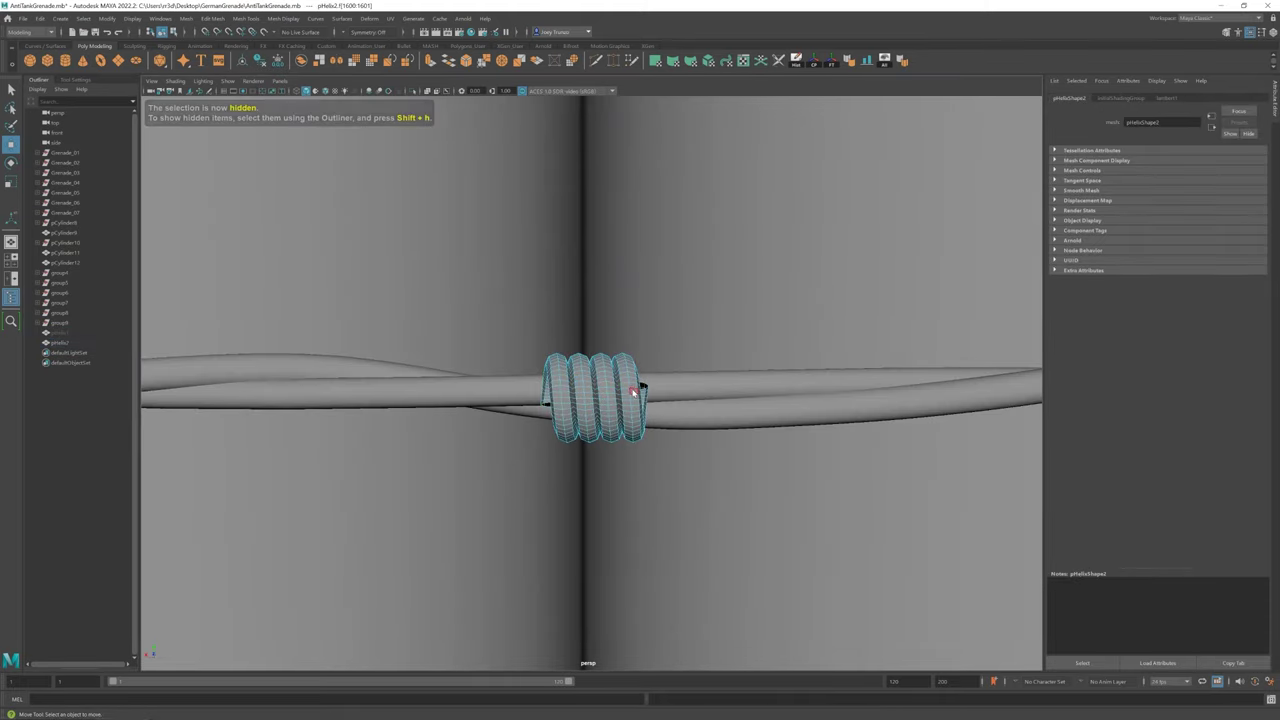
key(ctrl+e)
key(F8)
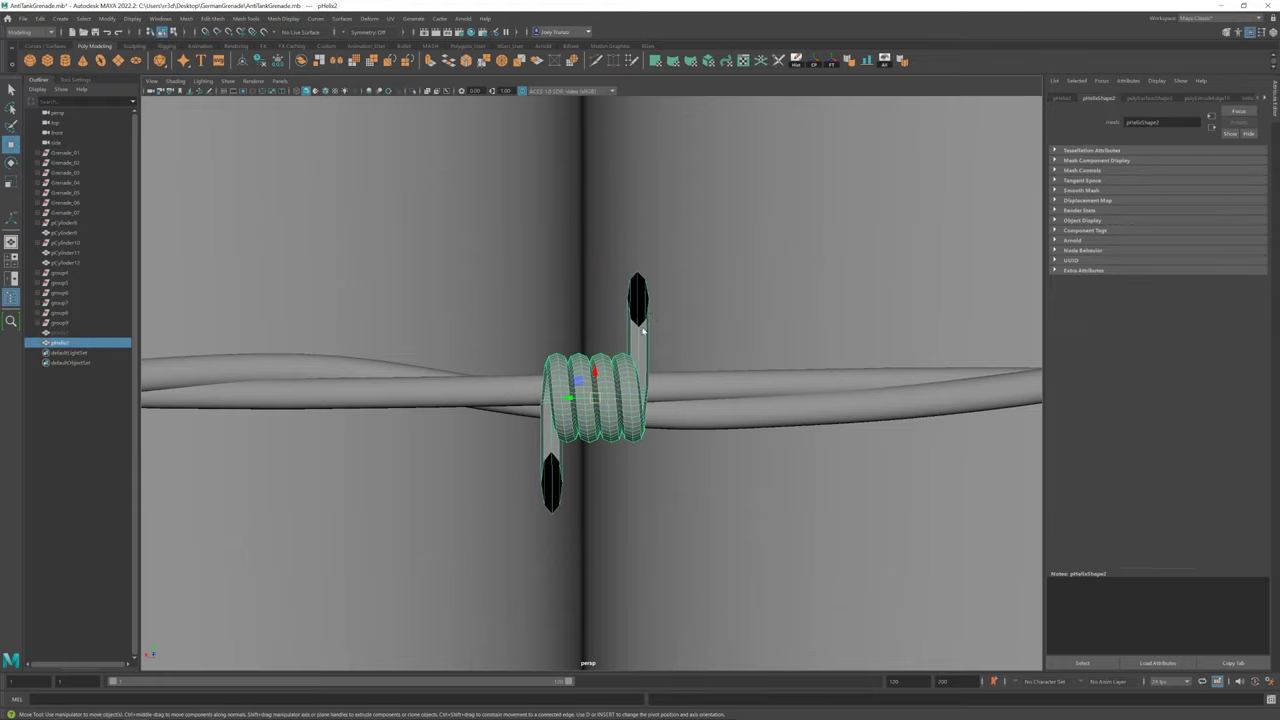
Reselect the helix barb and scale and move it along the wire rod
scroll(229, 366, down, 5)
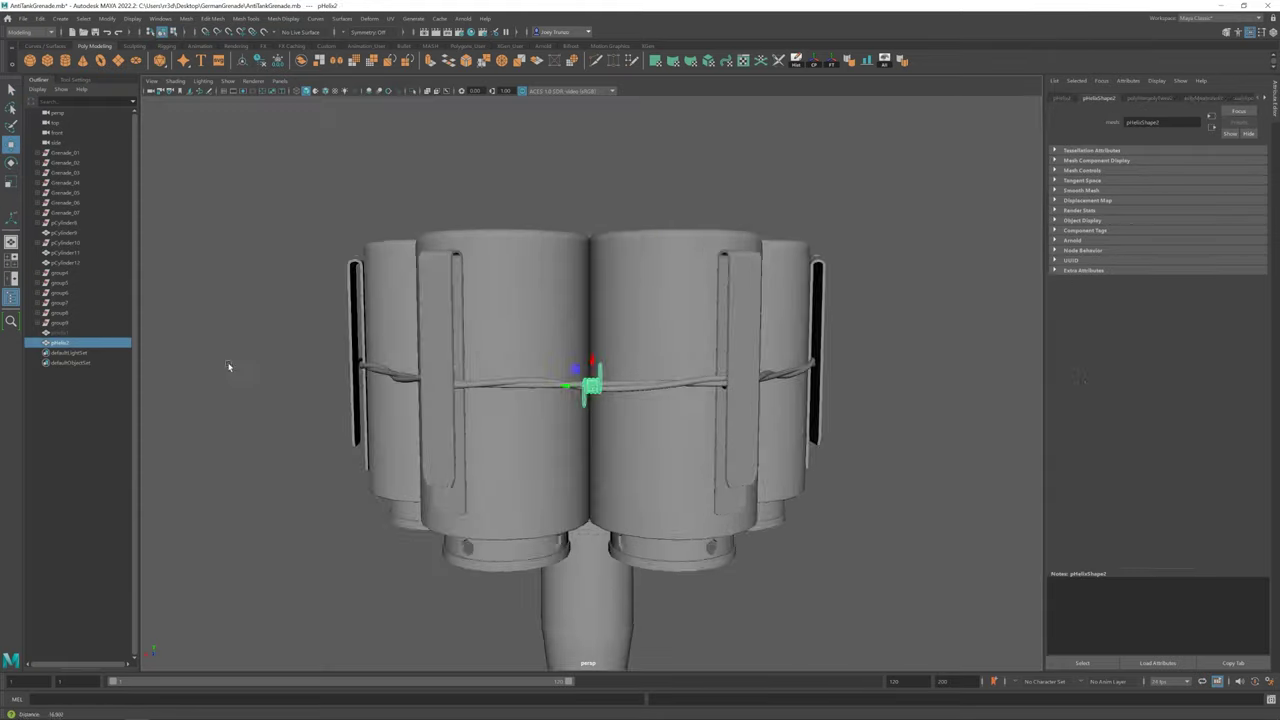
mouse_move(229, 366)
alt+mouse_down()
mouse_move(629, 386)
mouse_move(522, 381)
mouse_move(623, 443)
alt+mouse_up()
click(617, 389)
key(r)
scroll(601, 395, up, 3)
key(w)
scroll(623, 443, up, 4)
right_drag(600, 440, 605, 400)
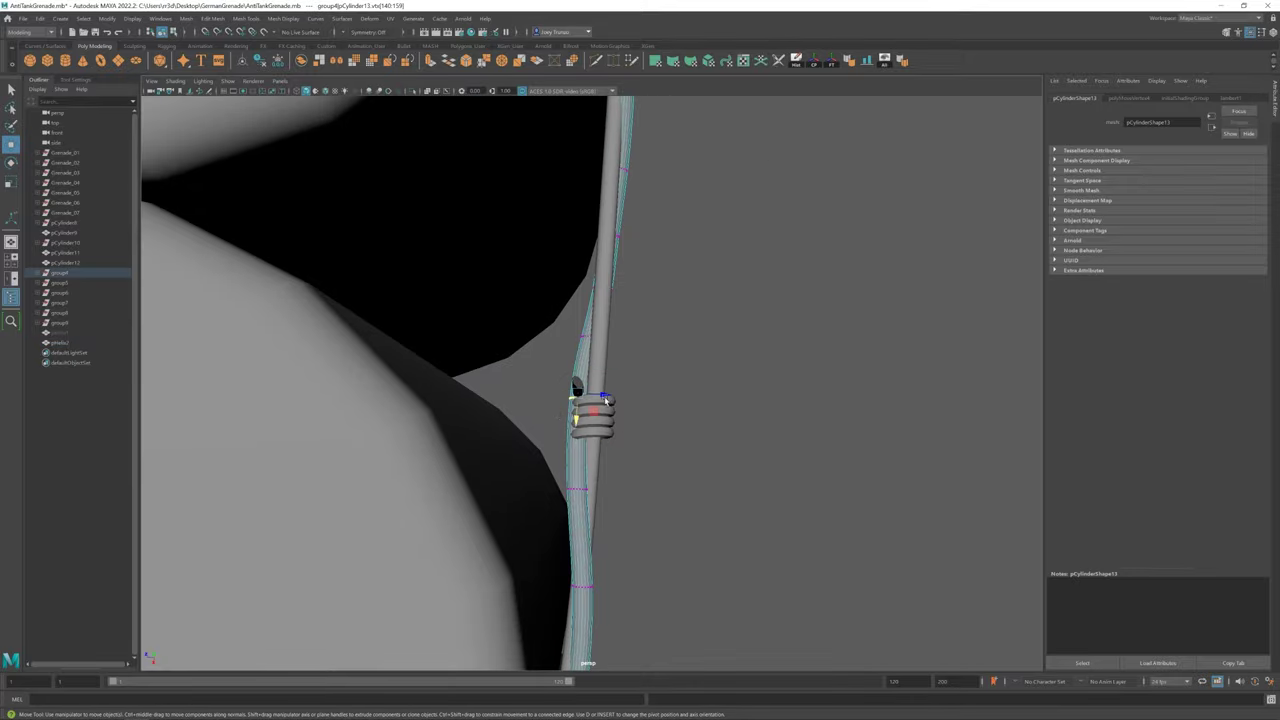
alt+drag(614, 396, 700, 420)
scroll(700, 420, down, 5)
Check the barb copy on the wire beside the right-hand canister
click(731, 486)
mouse_move(731, 486)
alt+mouse_down()
mouse_move(720, 470)
mouse_move(690, 472)
alt+mouse_up()
scroll(690, 472, up, 3)
click(695, 376)
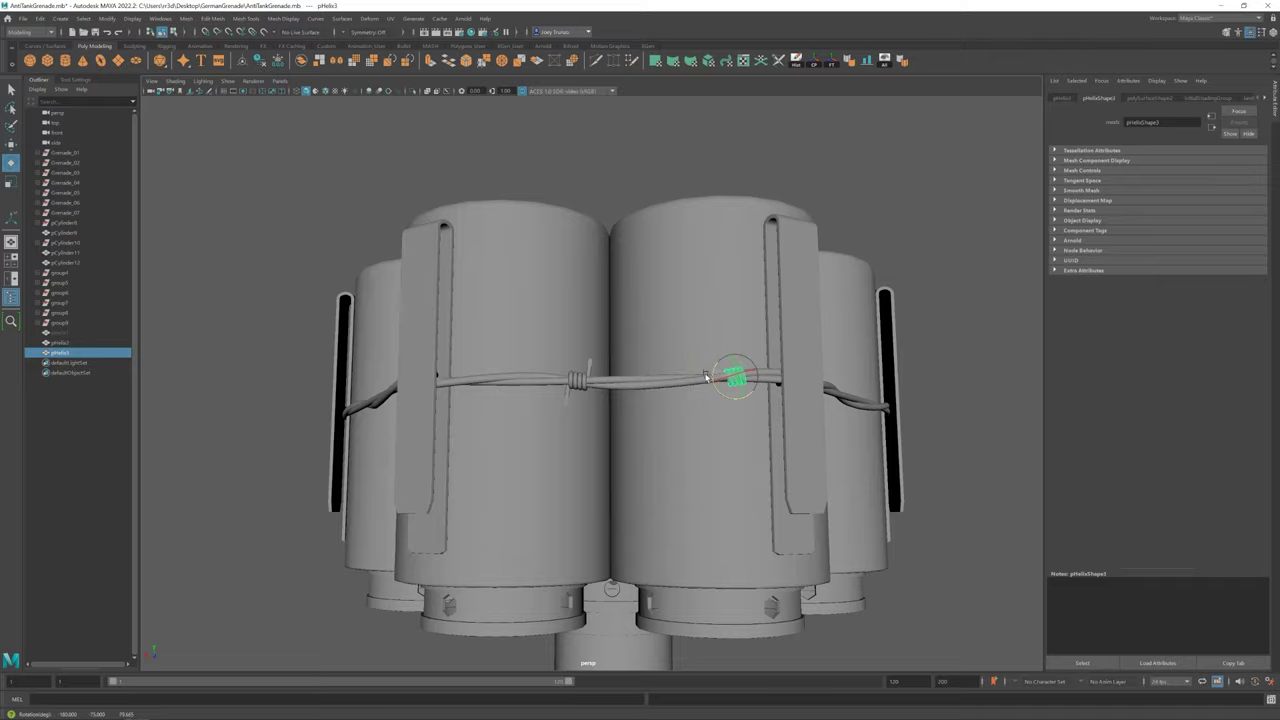
scroll(706, 376, up, 5)
mouse_move(706, 376)
alt+mouse_down()
mouse_move(693, 392)
mouse_move(709, 414)
mouse_move(680, 343)
mouse_move(669, 357)
alt+mouse_up()
scroll(630, 418, up, 3)
mouse_move(630, 418)
alt+mouse_down()
mouse_move(603, 401)
mouse_move(558, 416)
alt+mouse_up()
click(558, 416)
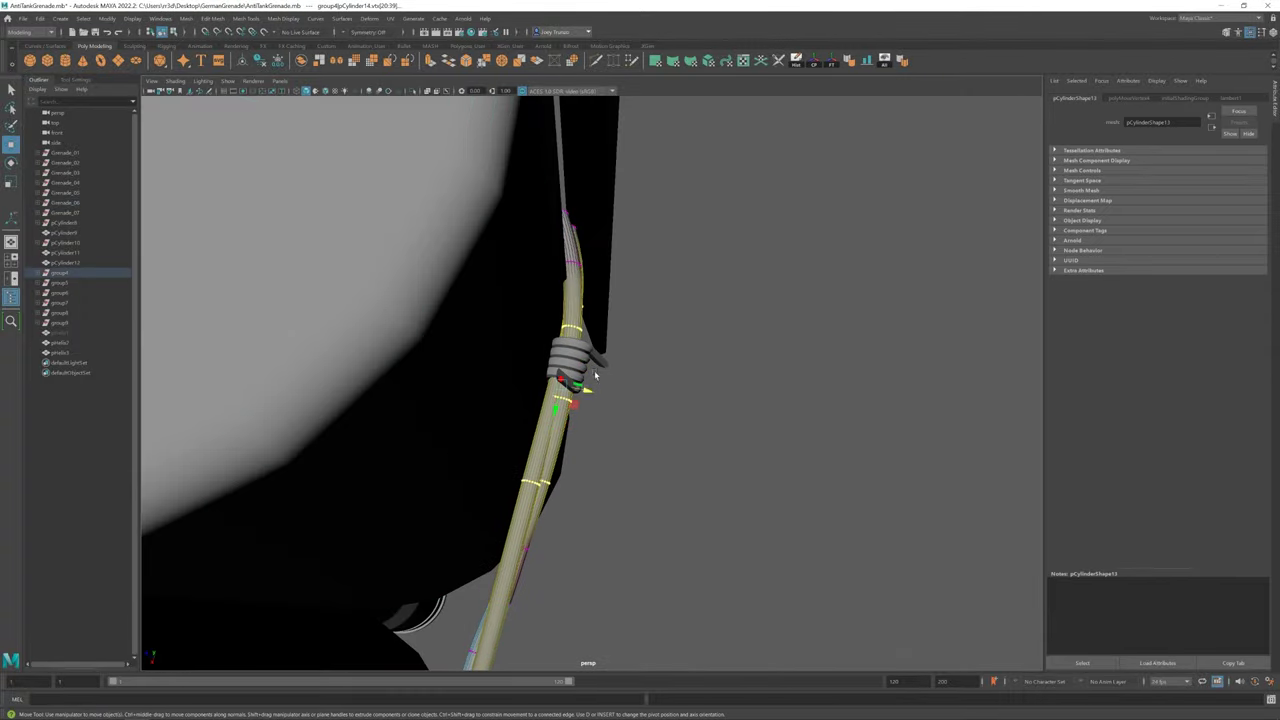
Frame the grenade head and orbit around the three-wire bundle
click(718, 406)
key(a)
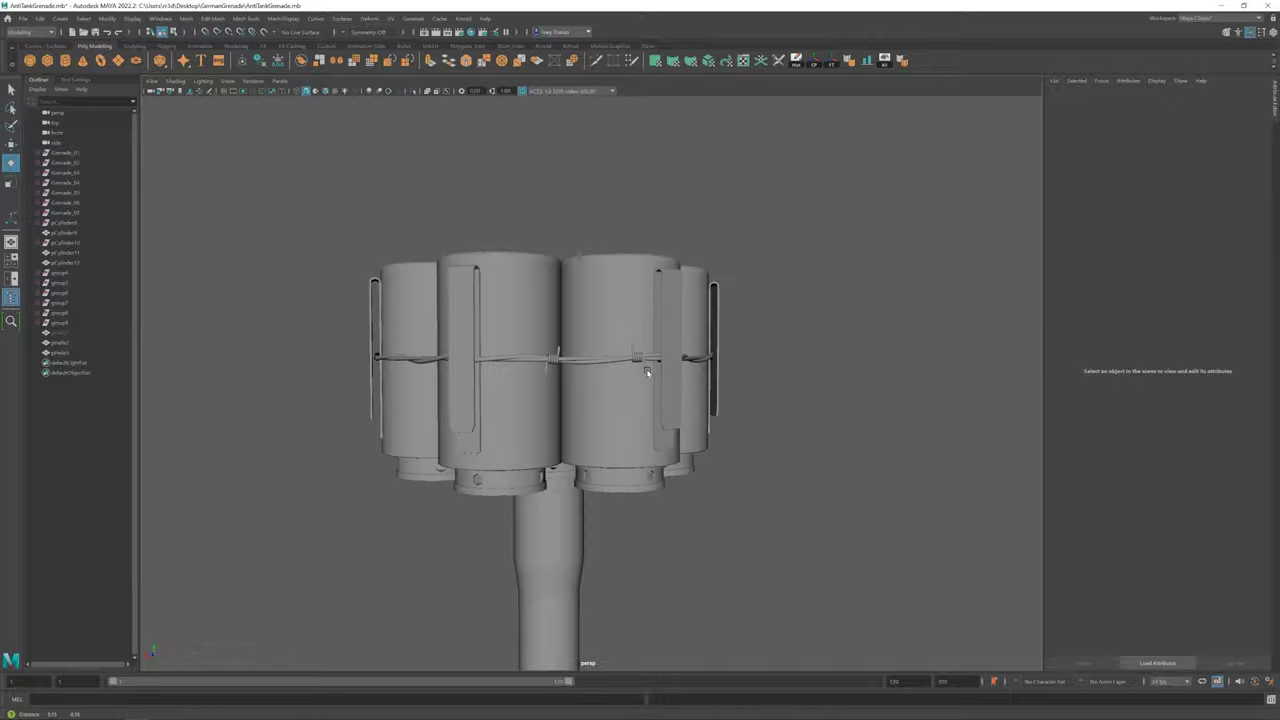
scroll(643, 500, down, 3)
scroll(603, 440, up, 2)
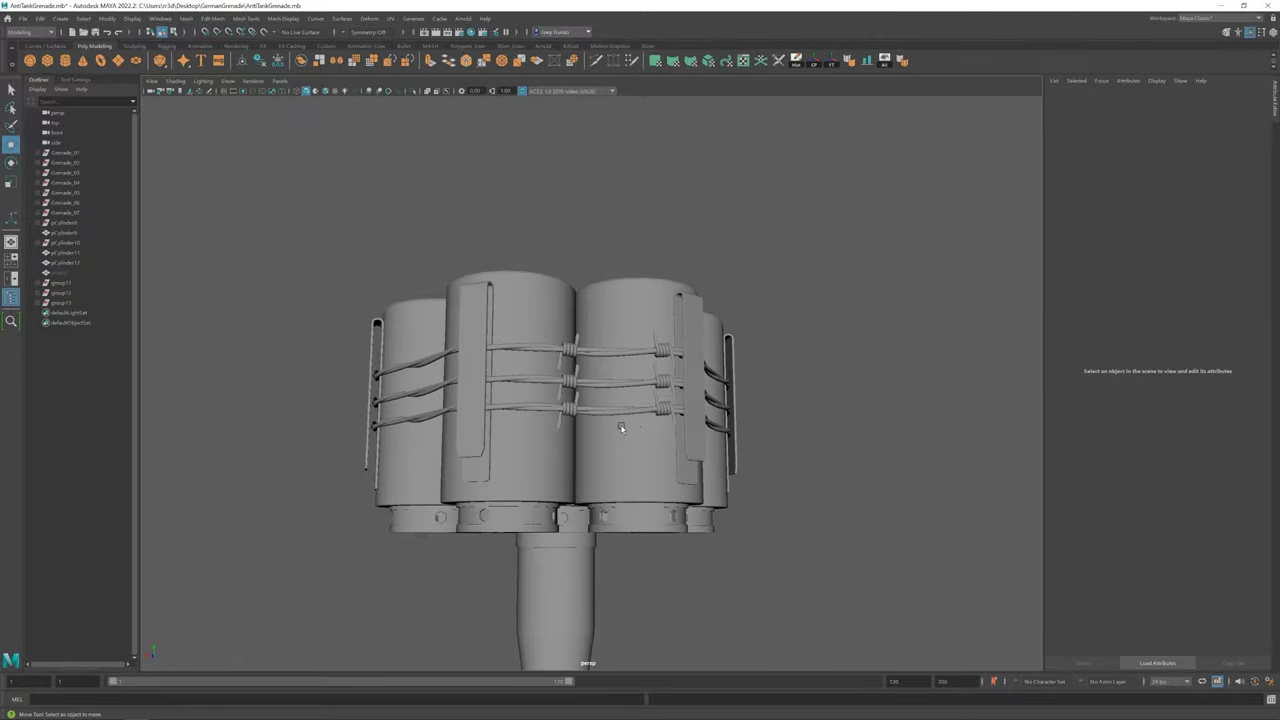
alt+drag(640, 420, 694, 449)
scroll(694, 449, down, 3)
scroll(726, 499, up, 6)
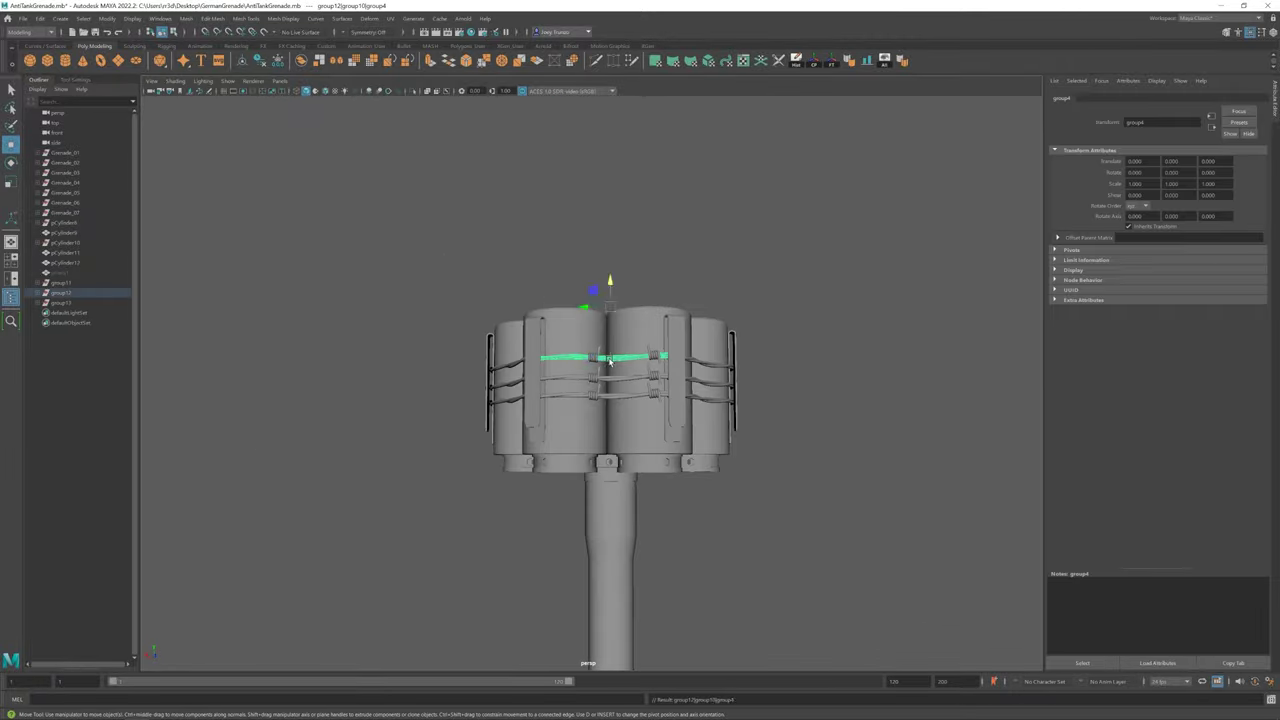
Check the pHelix2 and pHelix3 barbs on the stacked wire bands
click(571, 371)
mouse_move(571, 371)
alt+mouse_down()
mouse_move(603, 410)
mouse_move(615, 340)
mouse_move(556, 372)
mouse_move(585, 355)
alt+mouse_up()
scroll(622, 305, up, 3)
scroll(587, 283, down, 3)
click(640, 337)
click(556, 372)
click(588, 352)
scroll(570, 347, down, 3)
click(322, 377)
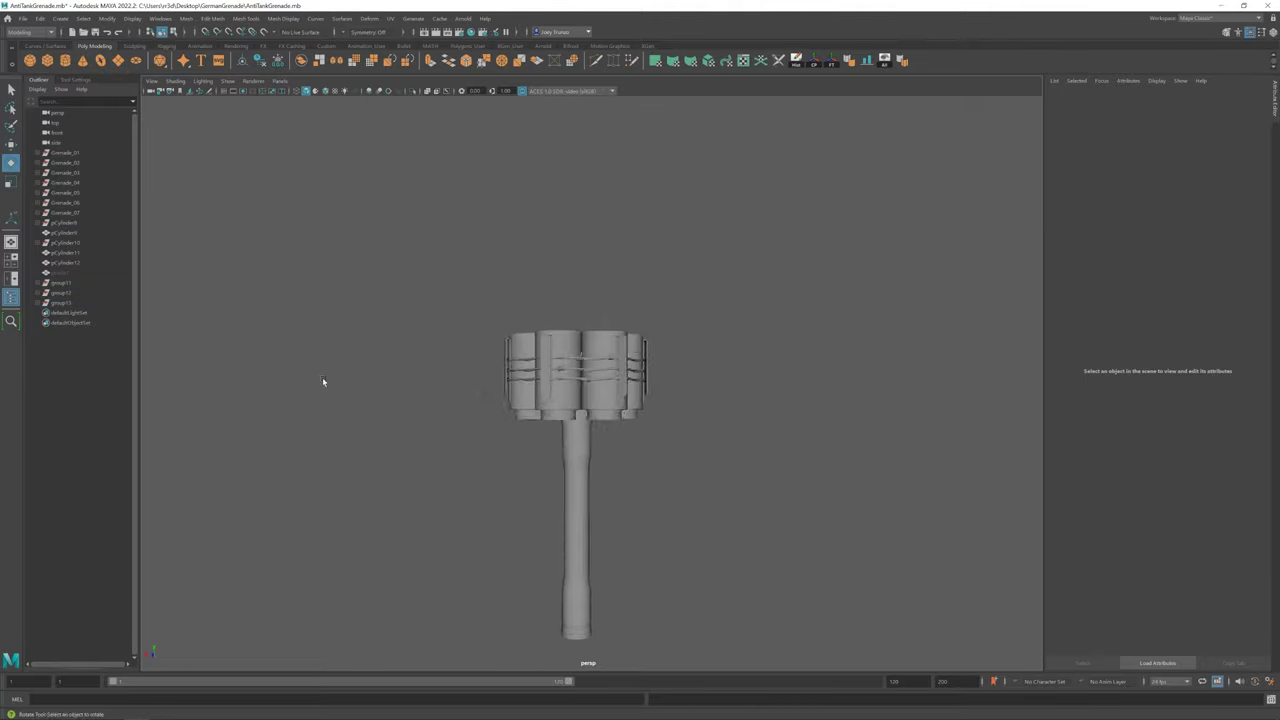
alt+drag(322, 377, 420, 330)
Select group11 in the Outliner and isolate the barbed-wire groups
click(60, 283)
key(ctrl+1)
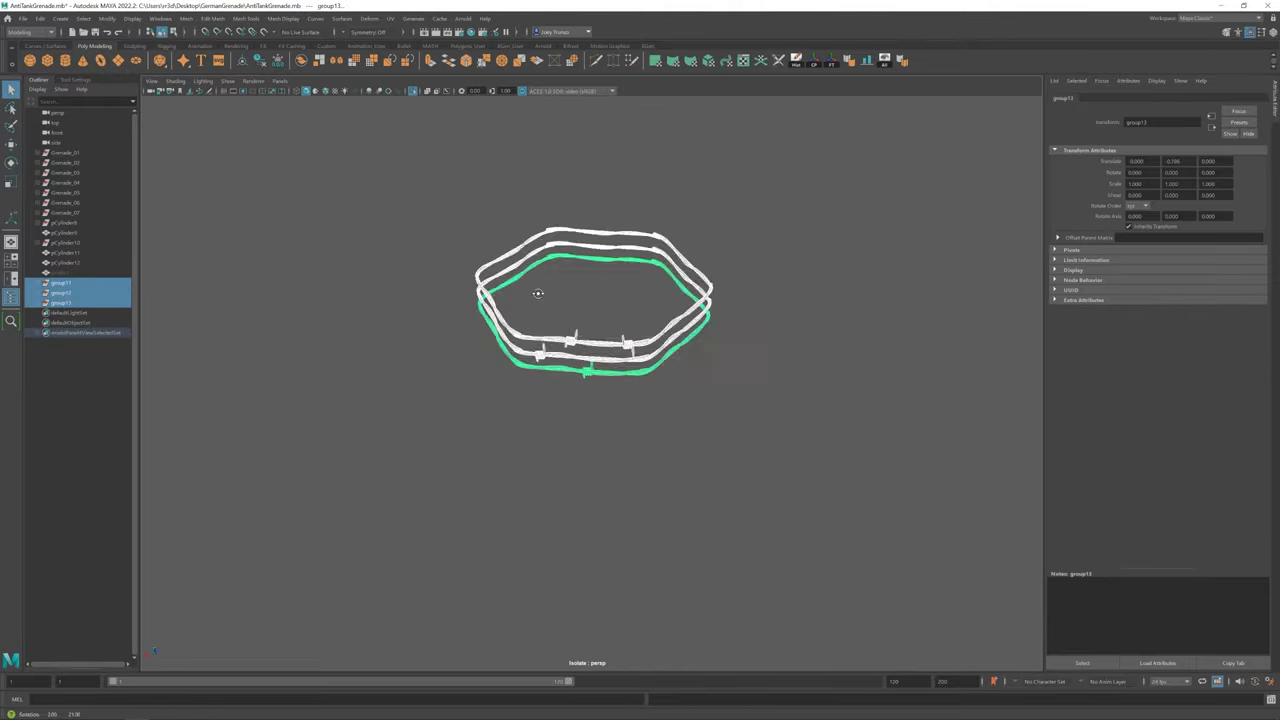
scroll(535, 289, down, 5)
Select the middle wire strand and its central vertex ring
key(ctrl+1)
scroll(694, 320, up, 10)
click(633, 353)
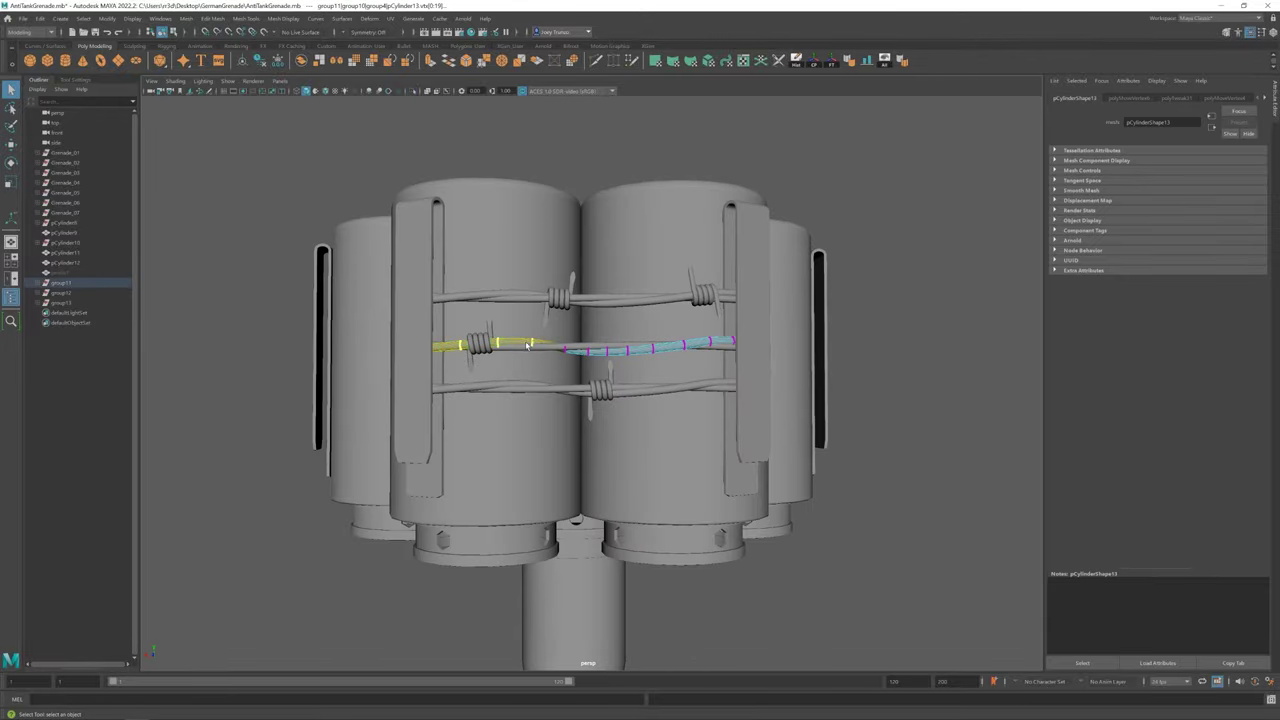
click(598, 345)
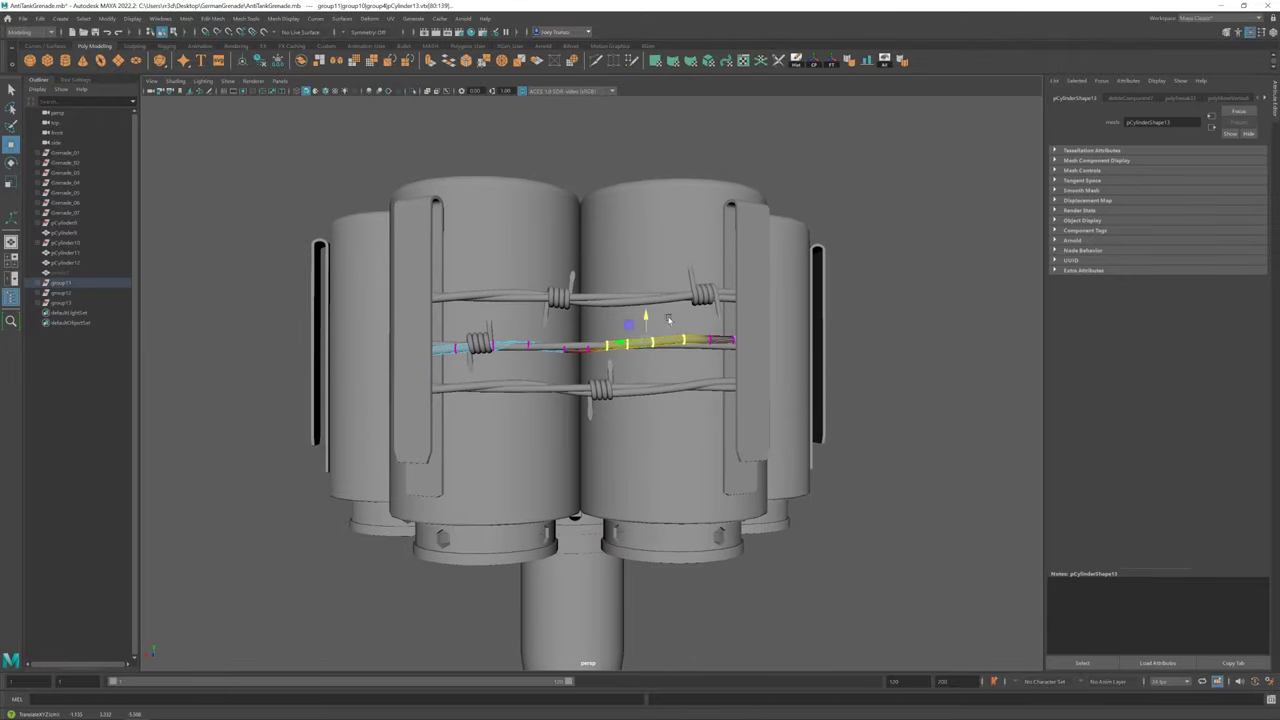
scroll(638, 315, up, 4)
scroll(566, 315, down, 4)
key(F8)
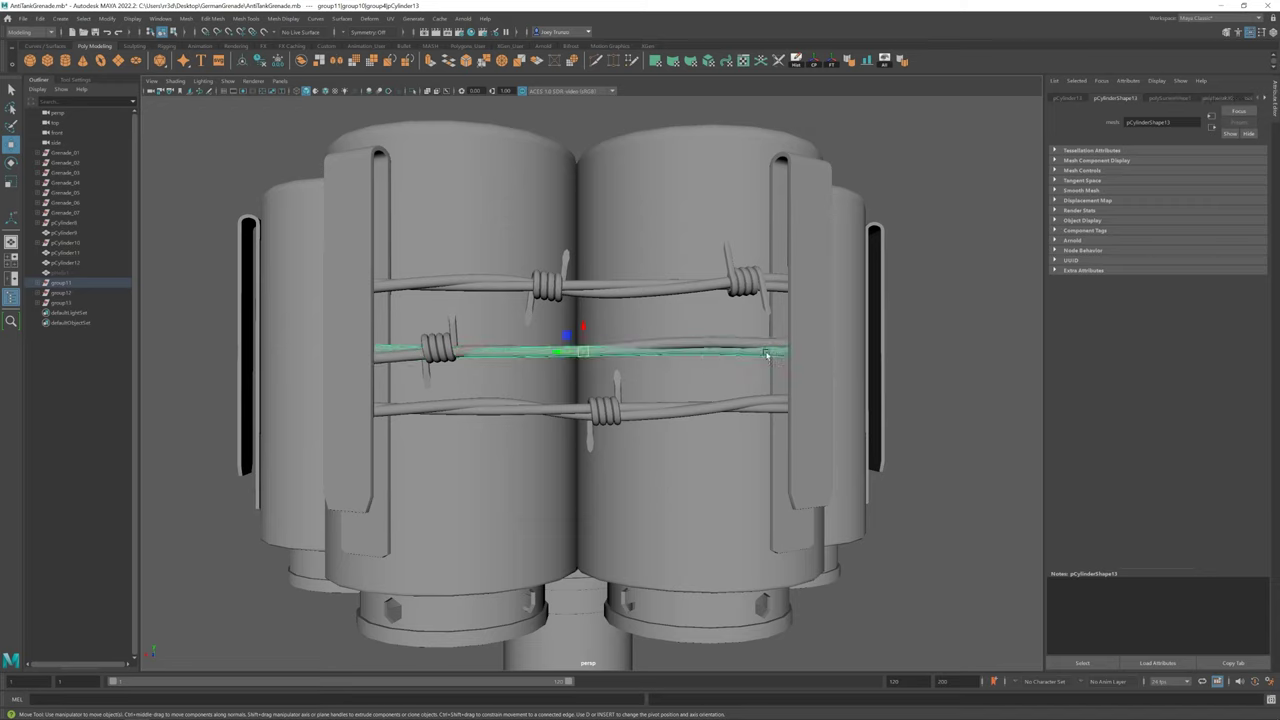
right_drag(686, 334, 727, 349)
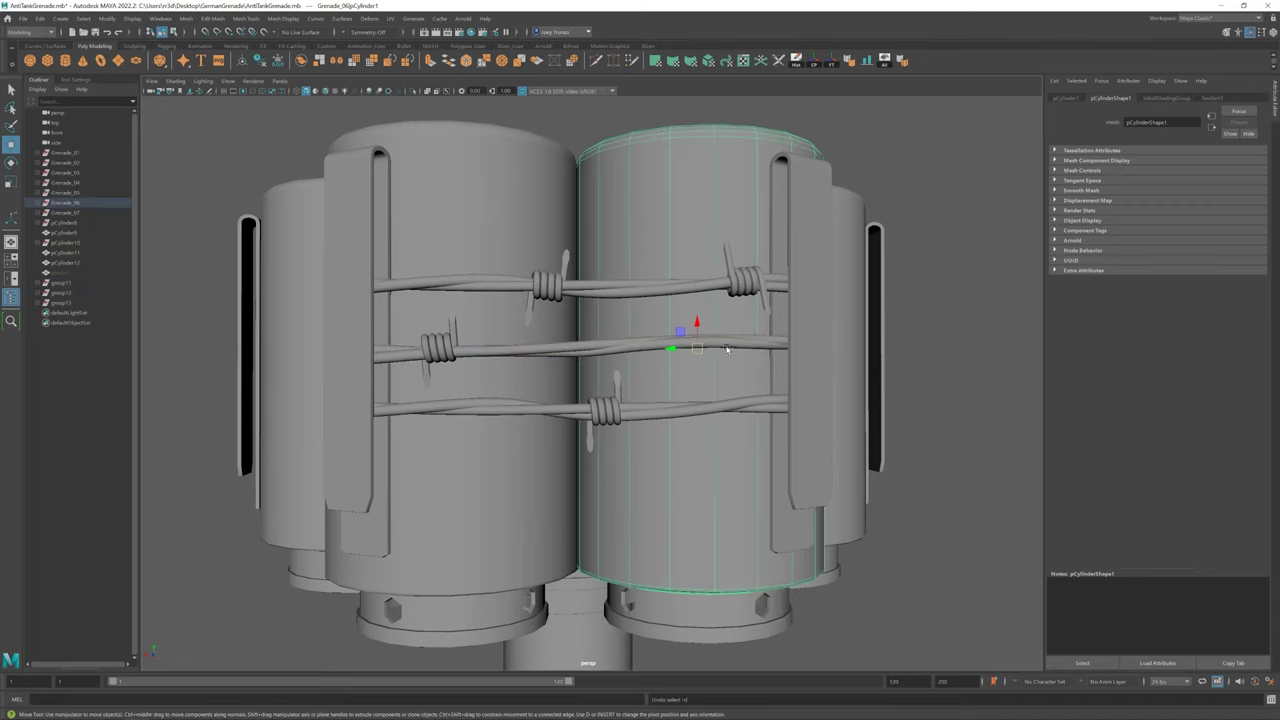
Undo back through earlier wire edits to the pHelix2 barb selection
key(ctrl+z)
key(ctrl+z)
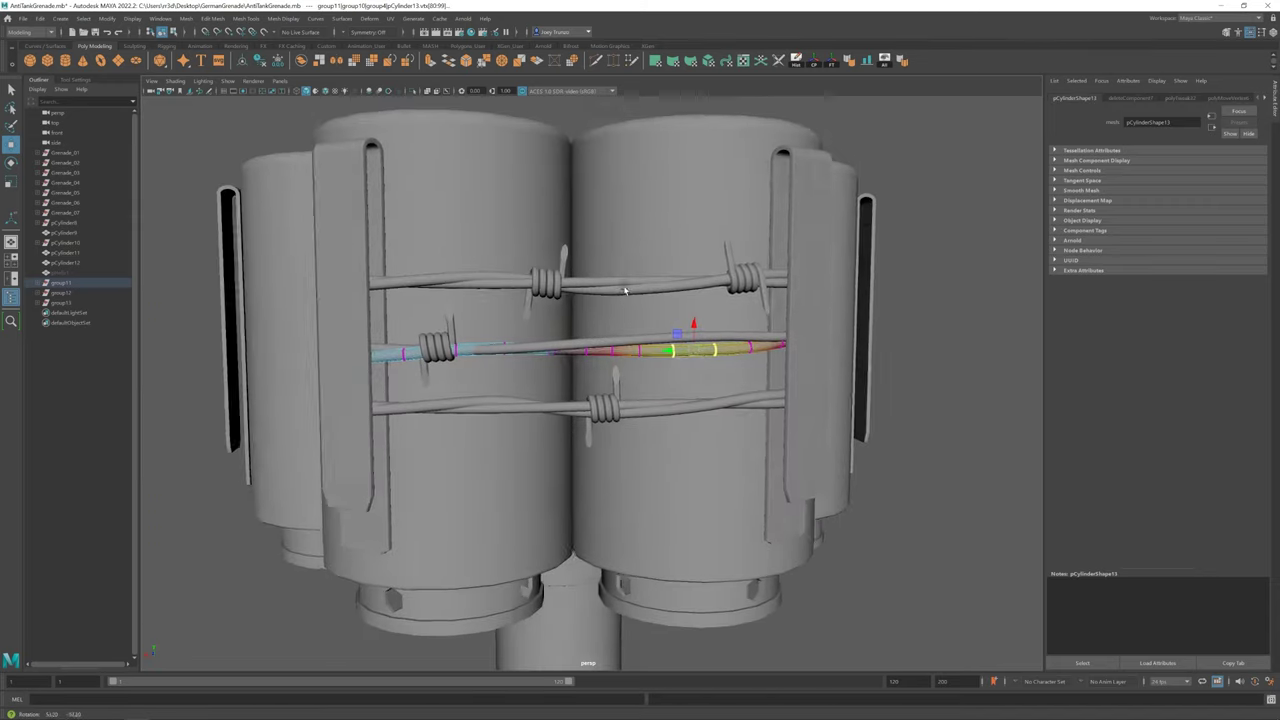
key(ctrl+z)
key(ctrl+z)
key(ctrl+z)
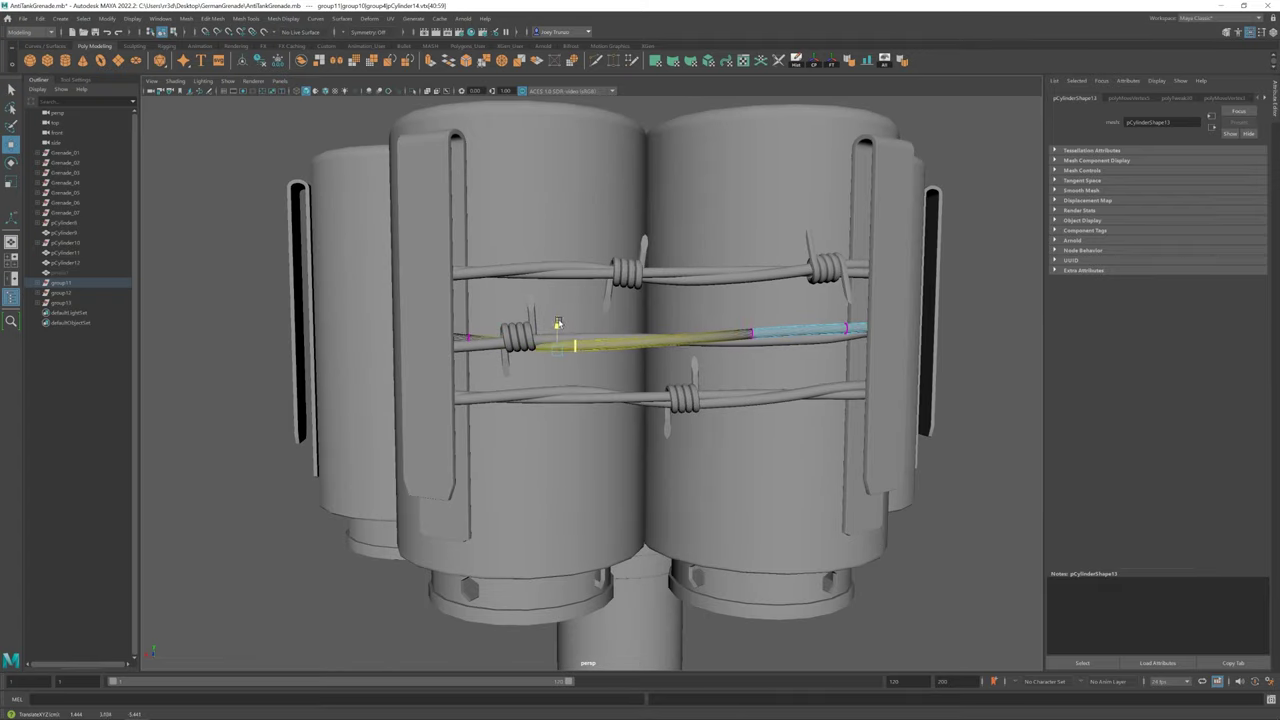
key(ctrl+z)
key(ctrl+z)
key(ctrl+z)
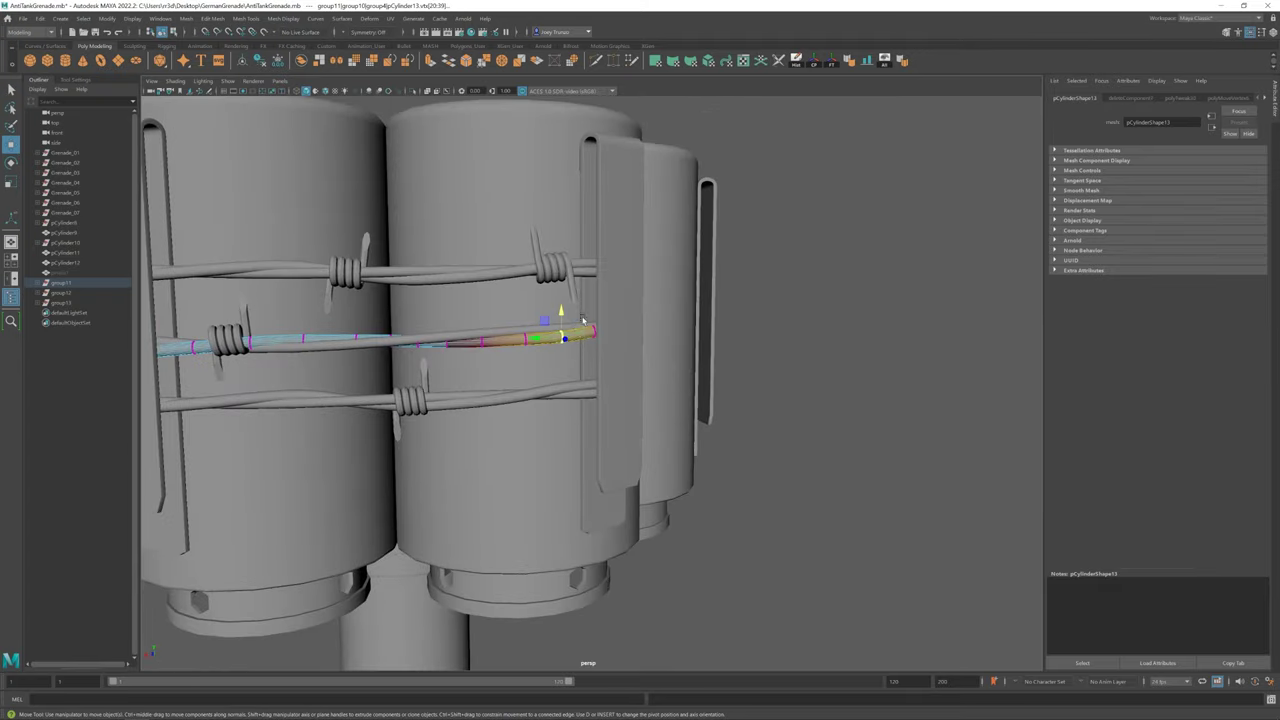
key(ctrl+z)
key(ctrl+z)
key(ctrl+z)
key(ctrl+z)
key(ctrl+z)
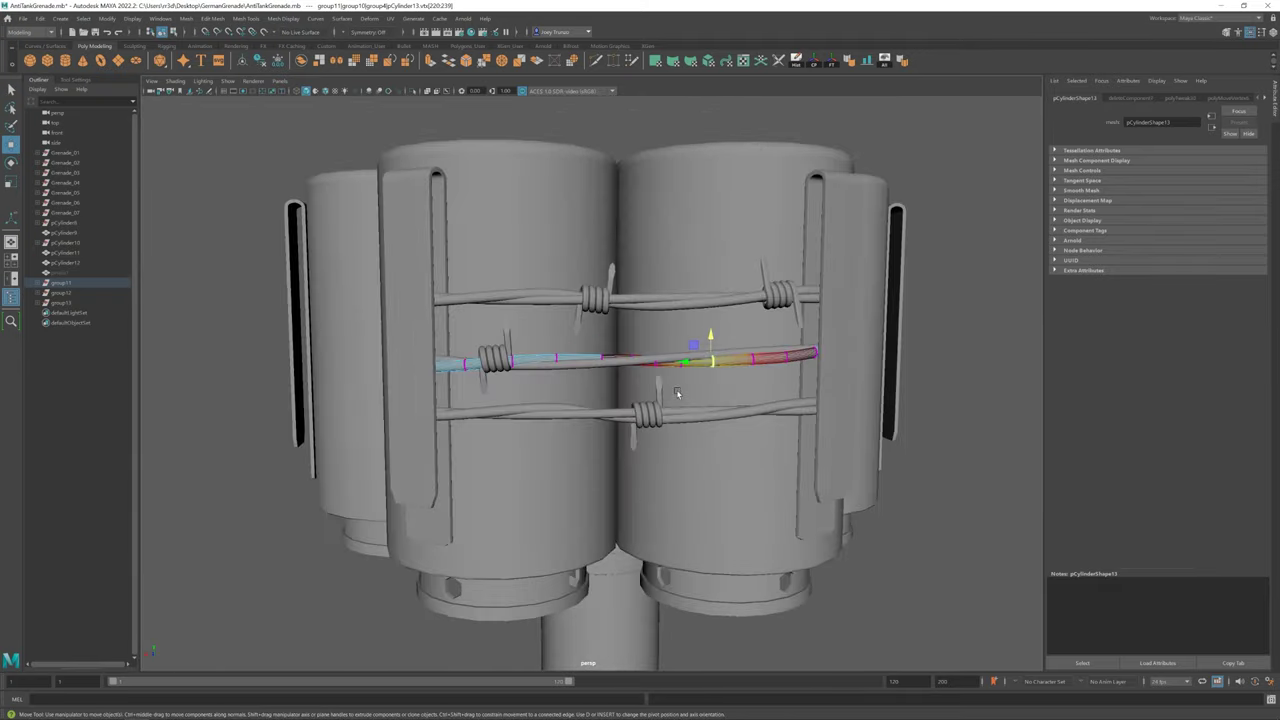
key(ctrl+z)
key(ctrl+z)
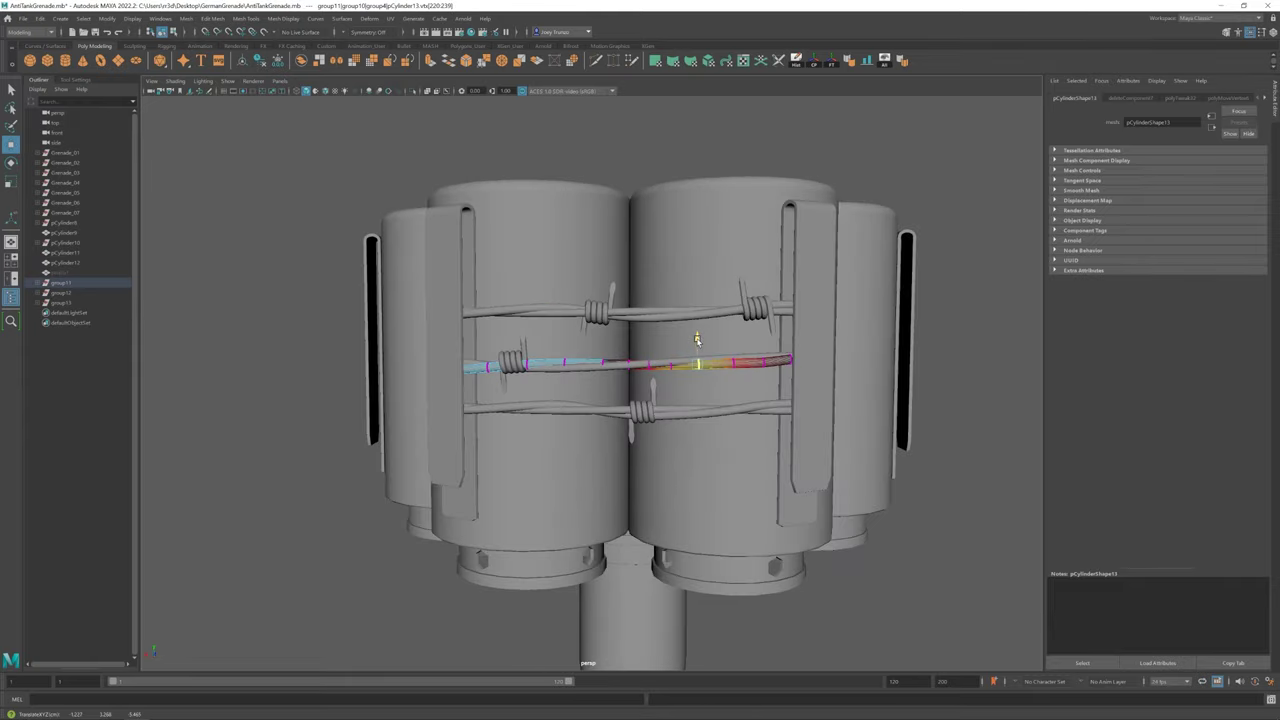
key(ctrl+z)
key(ctrl+z)
key(ctrl+z)
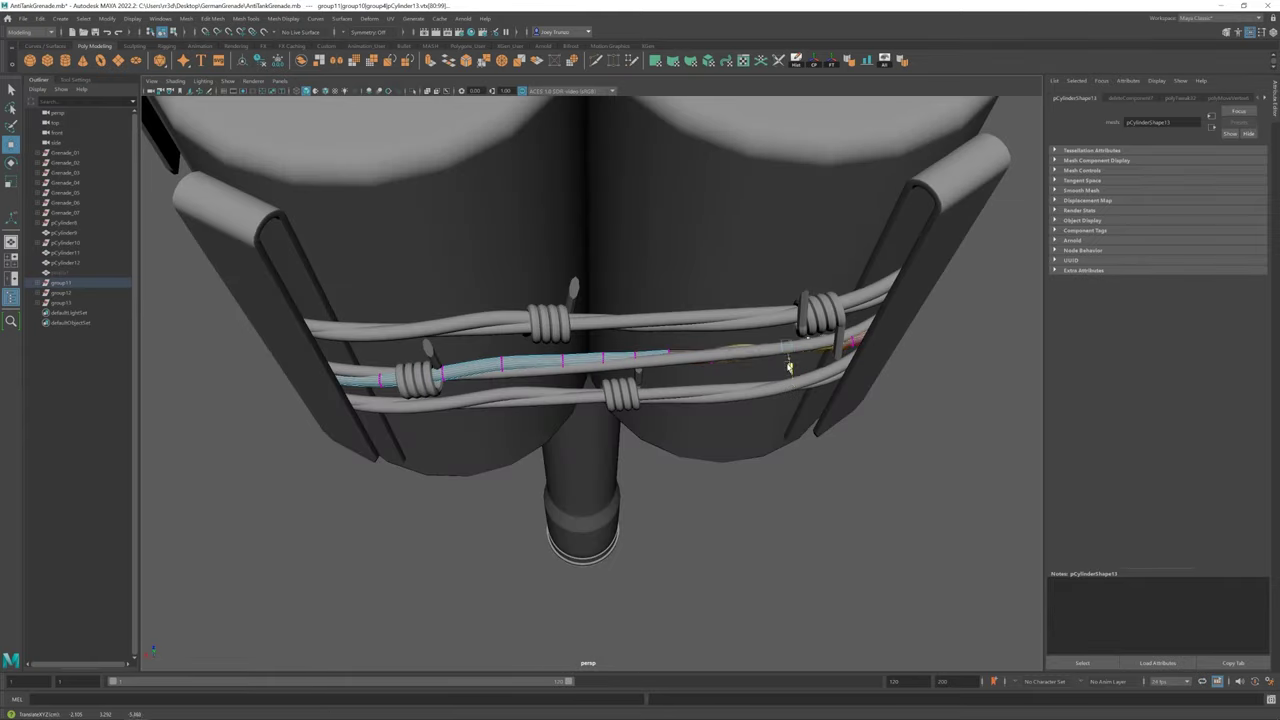
key(ctrl+z)
key(ctrl+z)
key(ctrl+z)
key(ctrl+z)
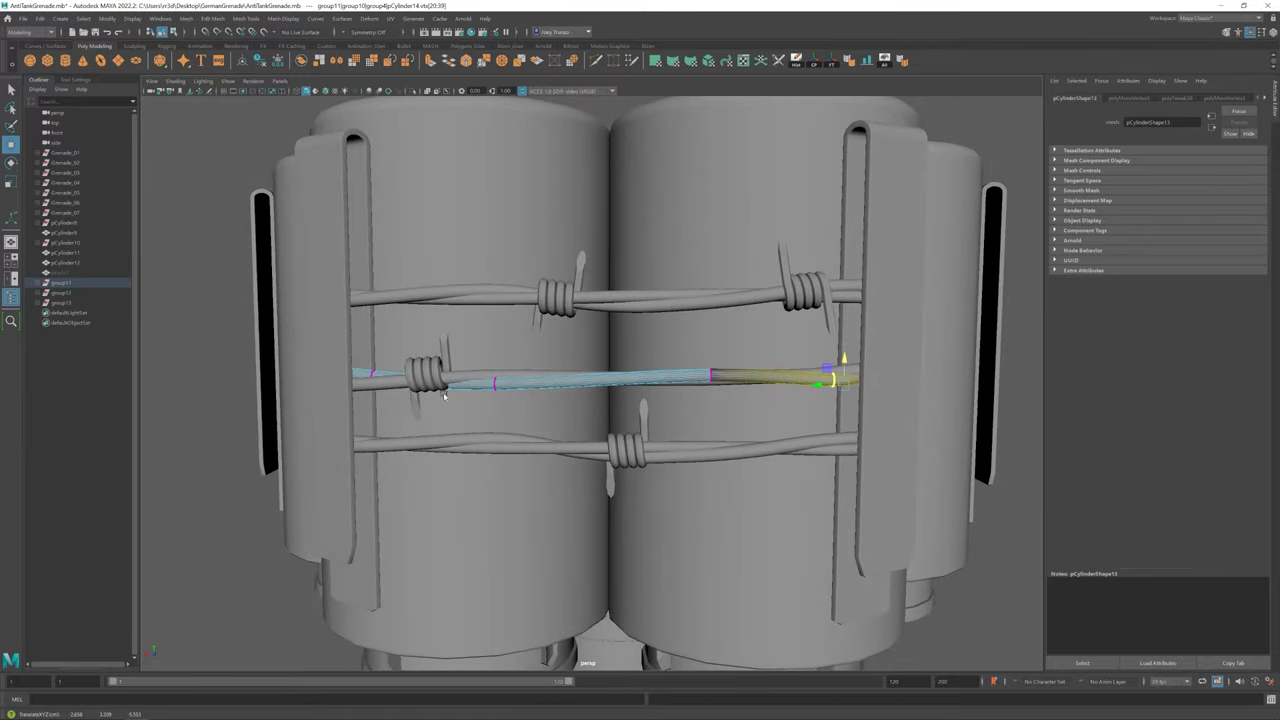
key(ctrl+z)
key(ctrl+z)
key(ctrl+z)
key(ctrl+z)
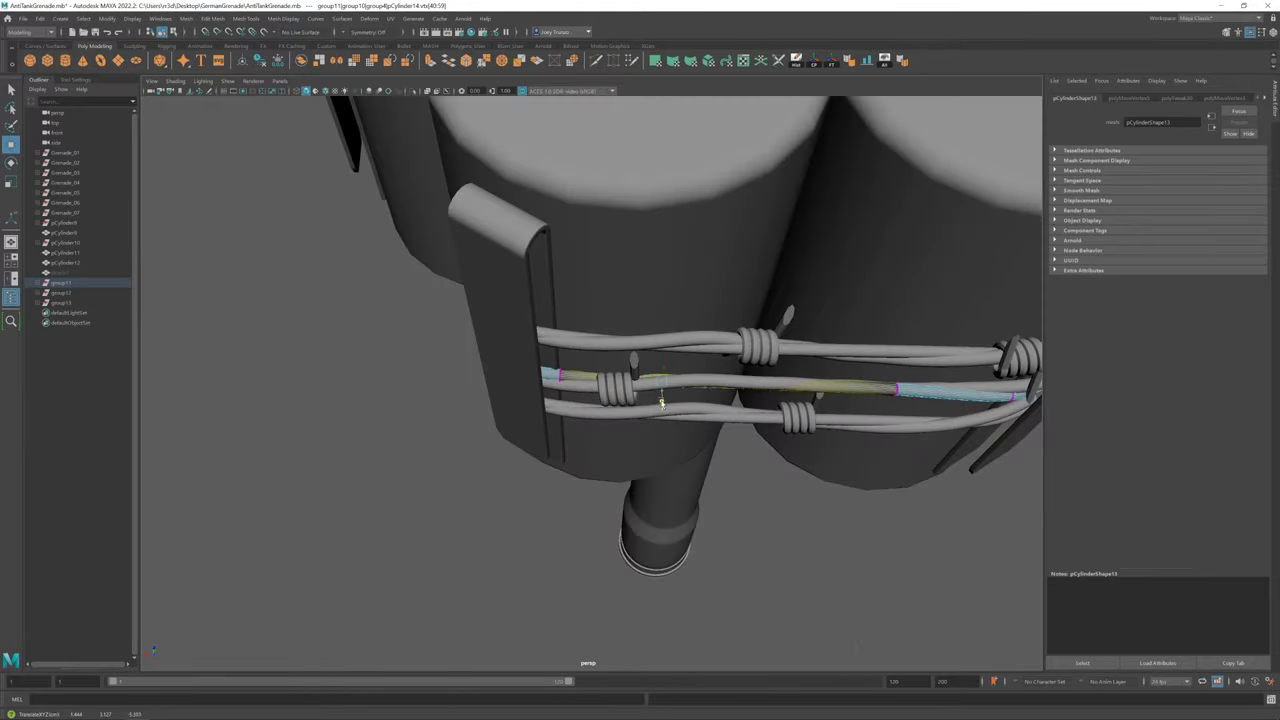
key(ctrl+z)
key(ctrl+z)
key(ctrl+z)
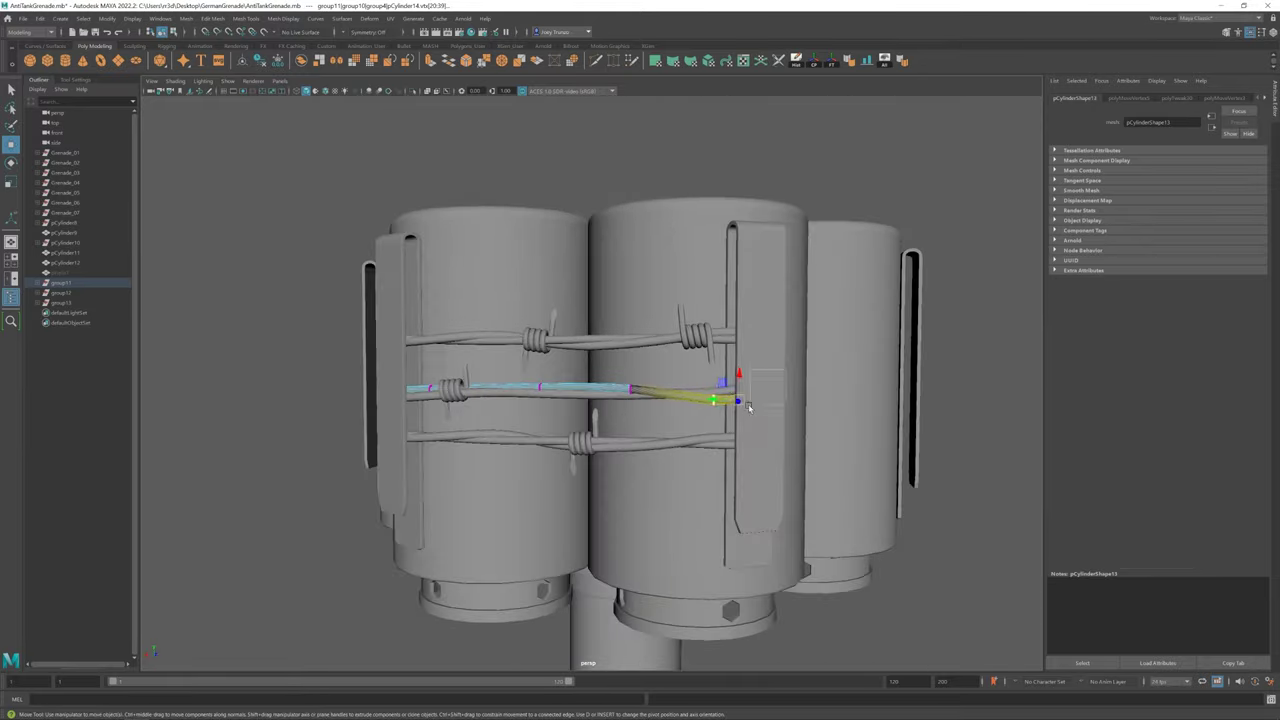
key(ctrl+z)
key(ctrl+z)
key(ctrl+z)
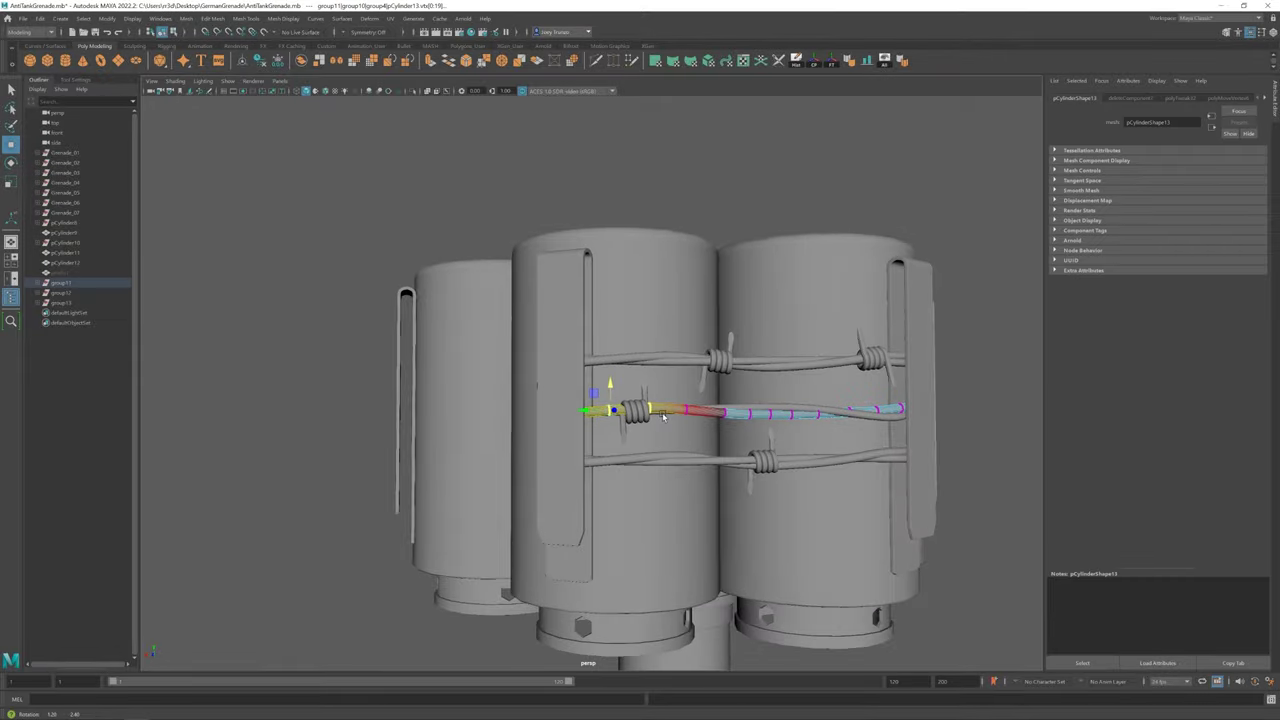
key(ctrl+z)
key(ctrl+z)
key(ctrl+z)
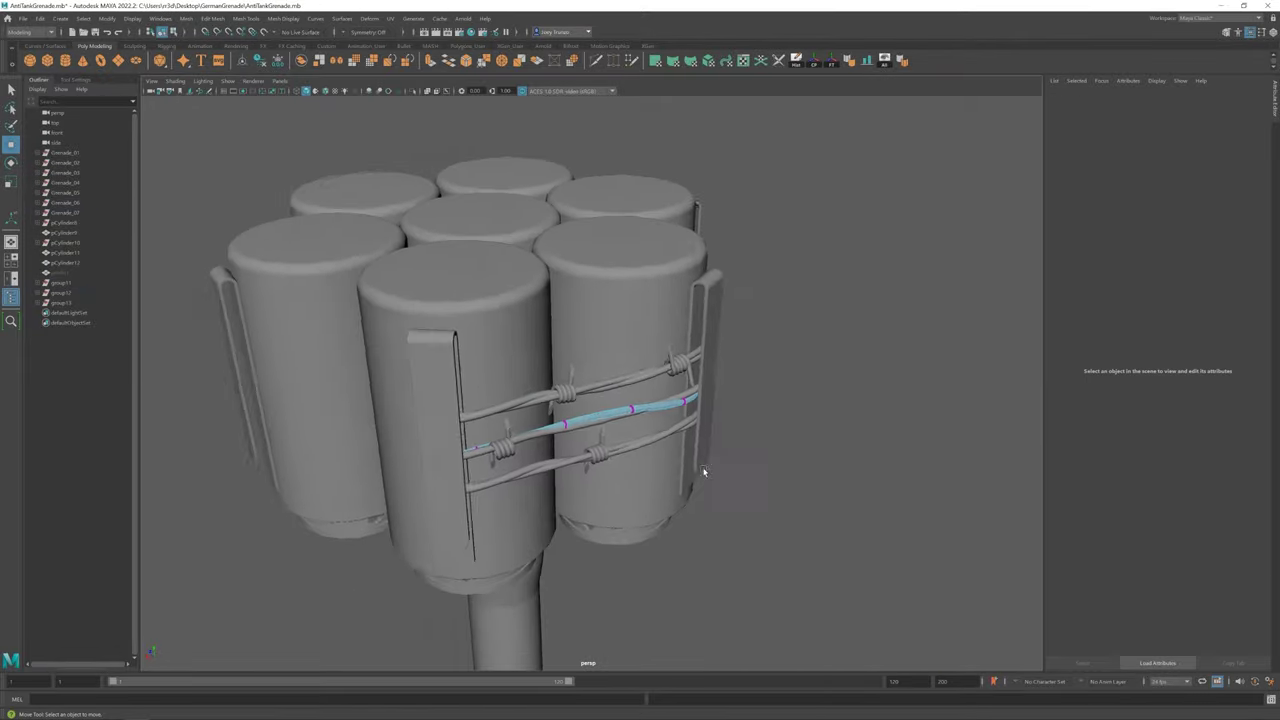
key(ctrl+z)
key(ctrl+z)
key(ctrl+z)
key(ctrl+z)
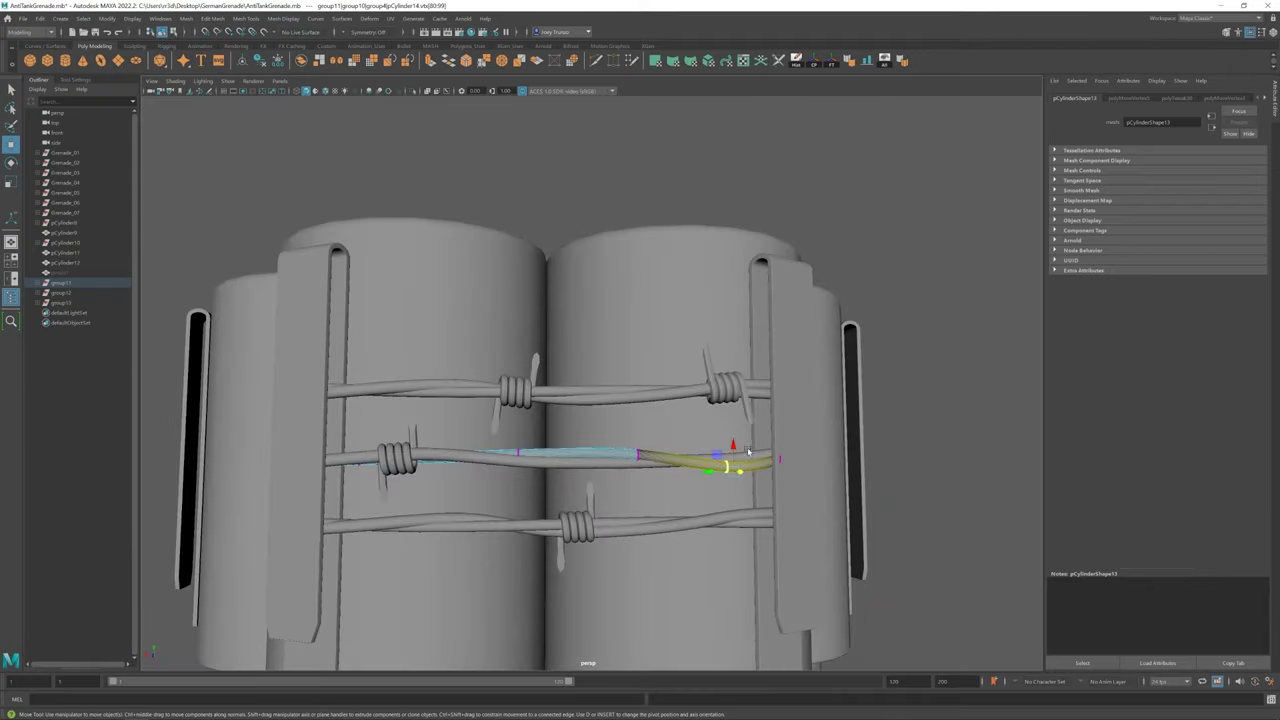
key(ctrl+z)
key(ctrl+z)
key(ctrl+z)
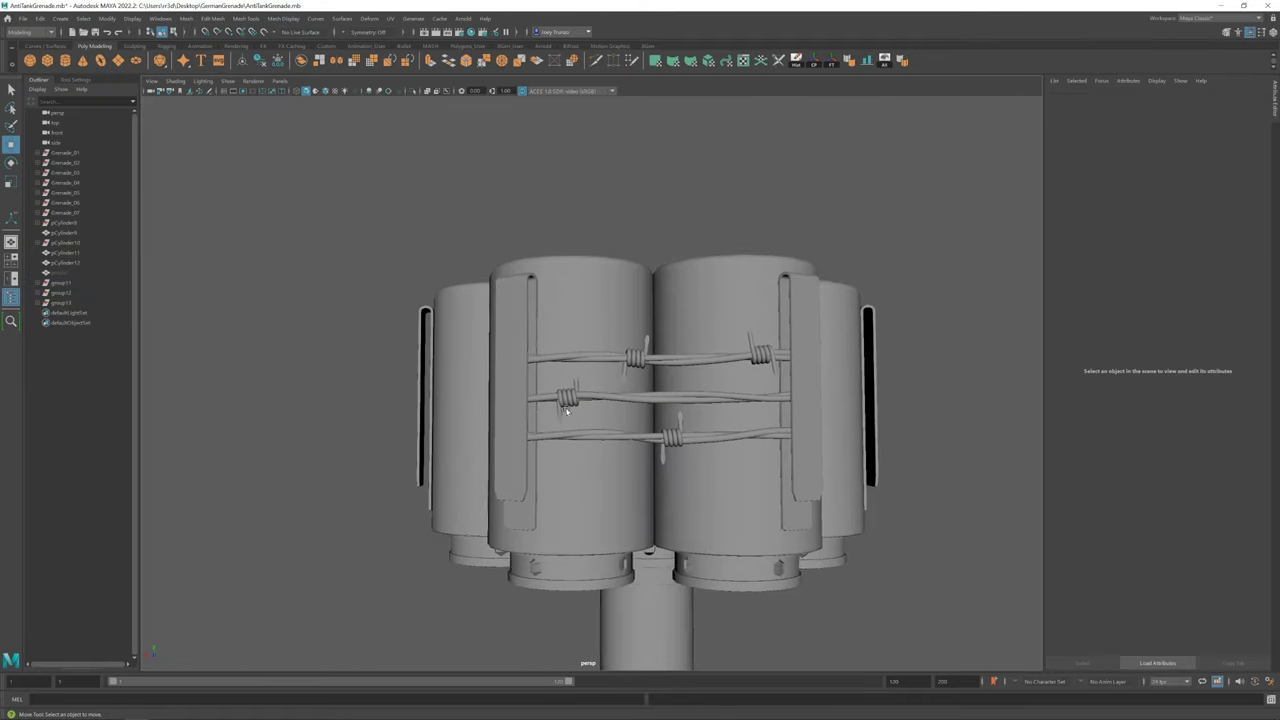
key(ctrl+z)
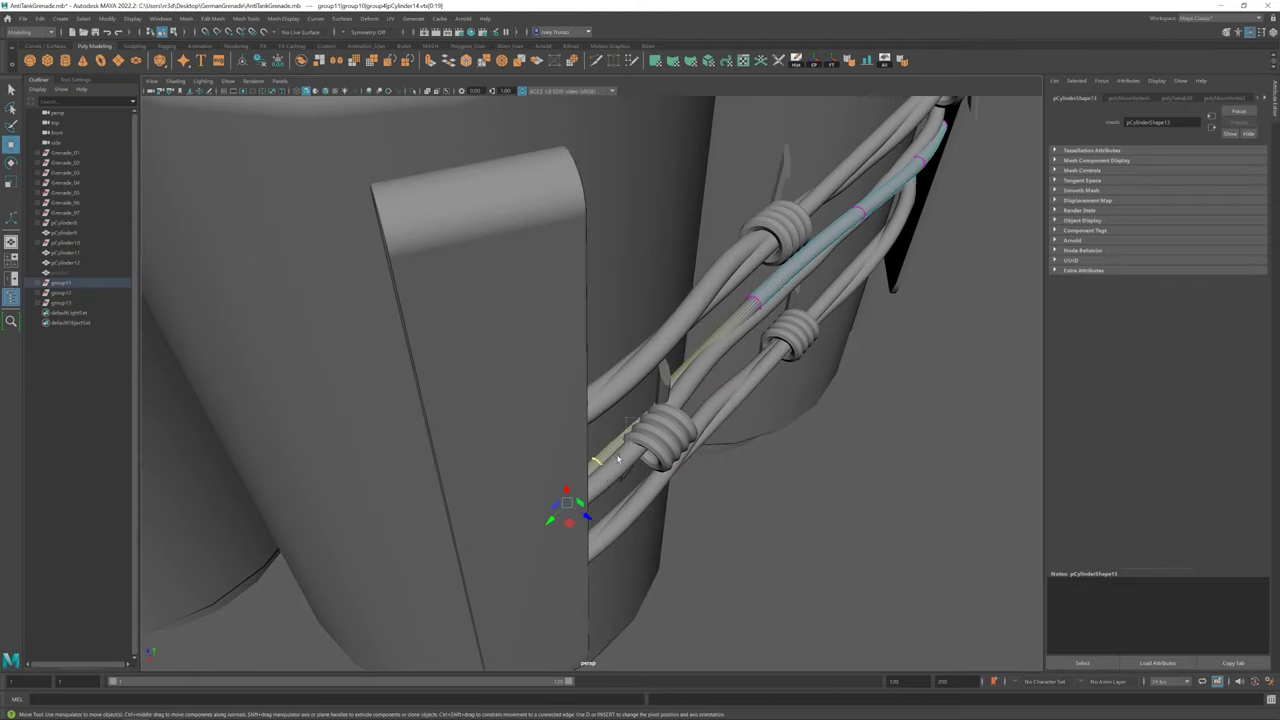
key(ctrl+z)
Open the Move tool settings, isolate the wire, and step back to the whole barb coil selection
key(ctrl+z)
key(ctrl+z)
double_click(11, 143)
key(ctrl+z)
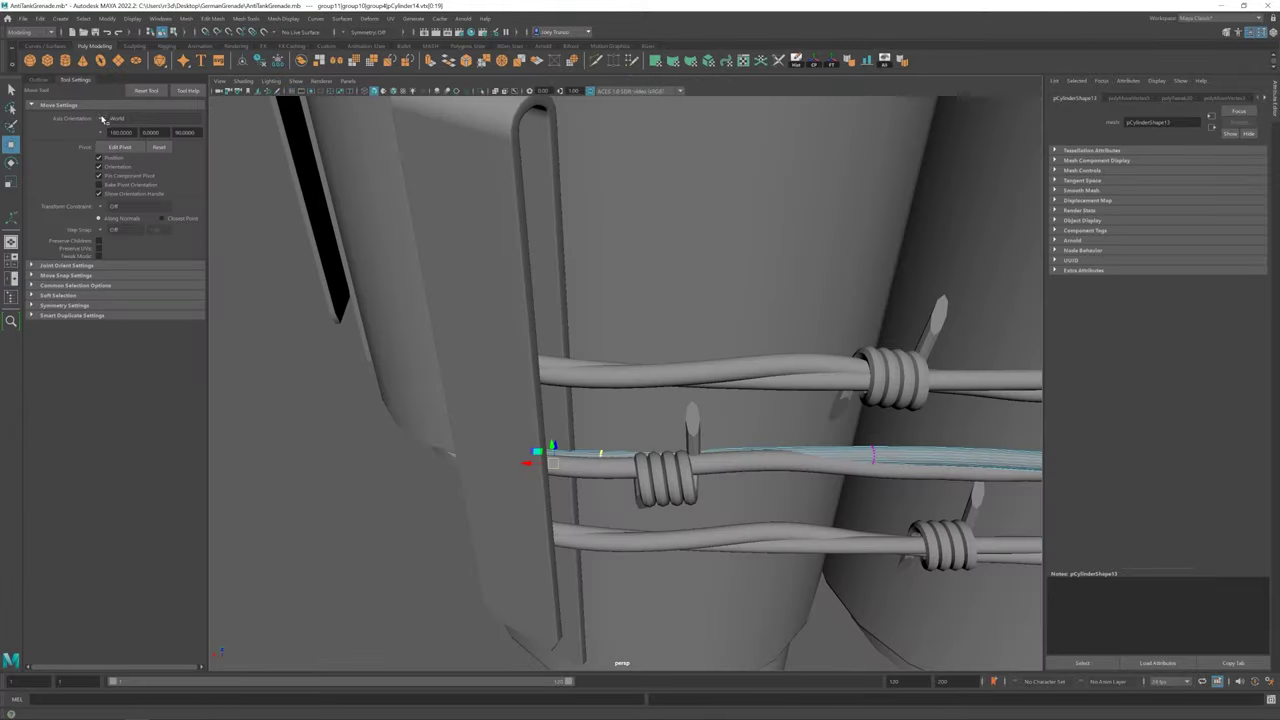
key(ctrl+z)
key(ctrl+1)
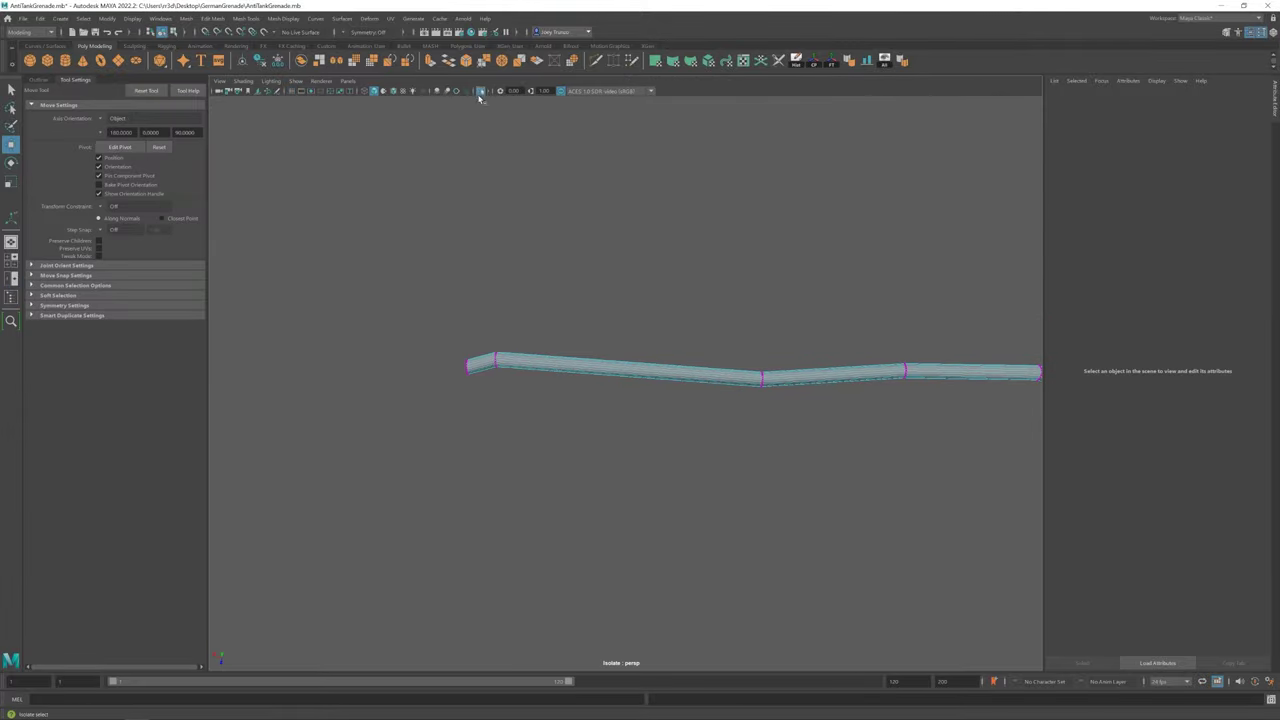
key(ctrl+1)
key(ctrl+z)
key(ctrl+z)
key(ctrl+z)
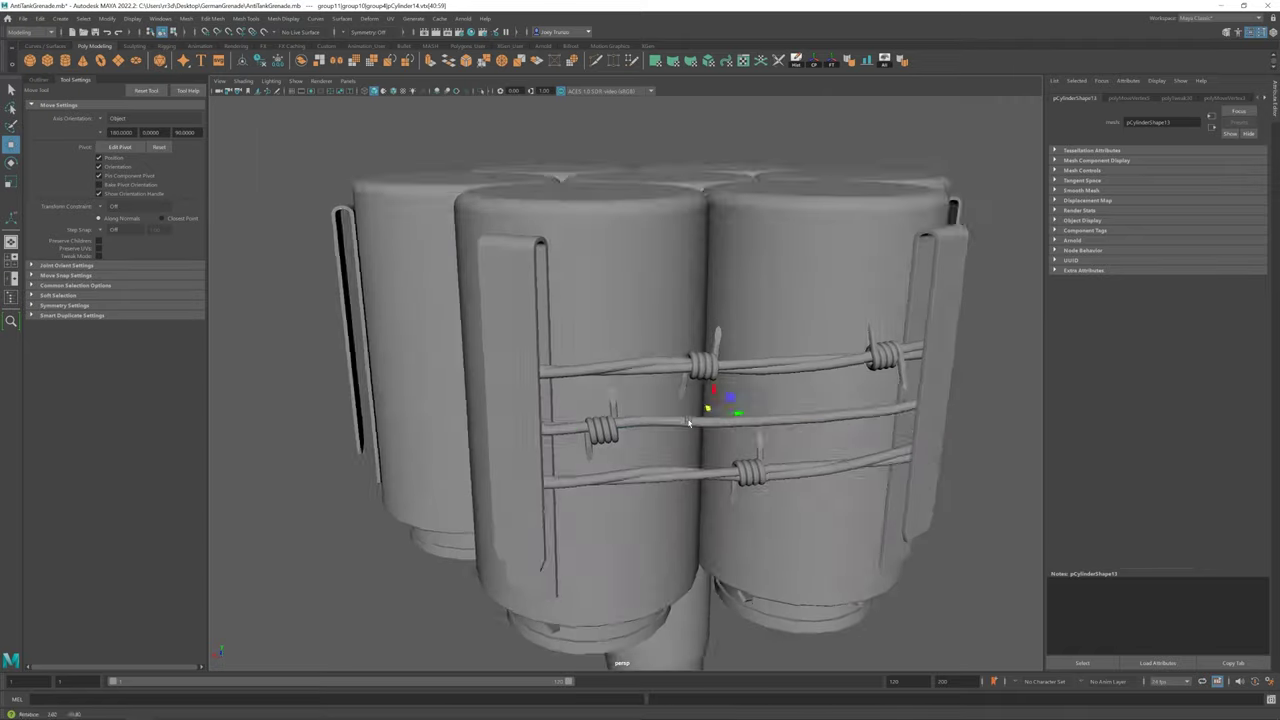
key(ctrl+z)
key(ctrl+z)
key(ctrl+z)
key(ctrl+z)
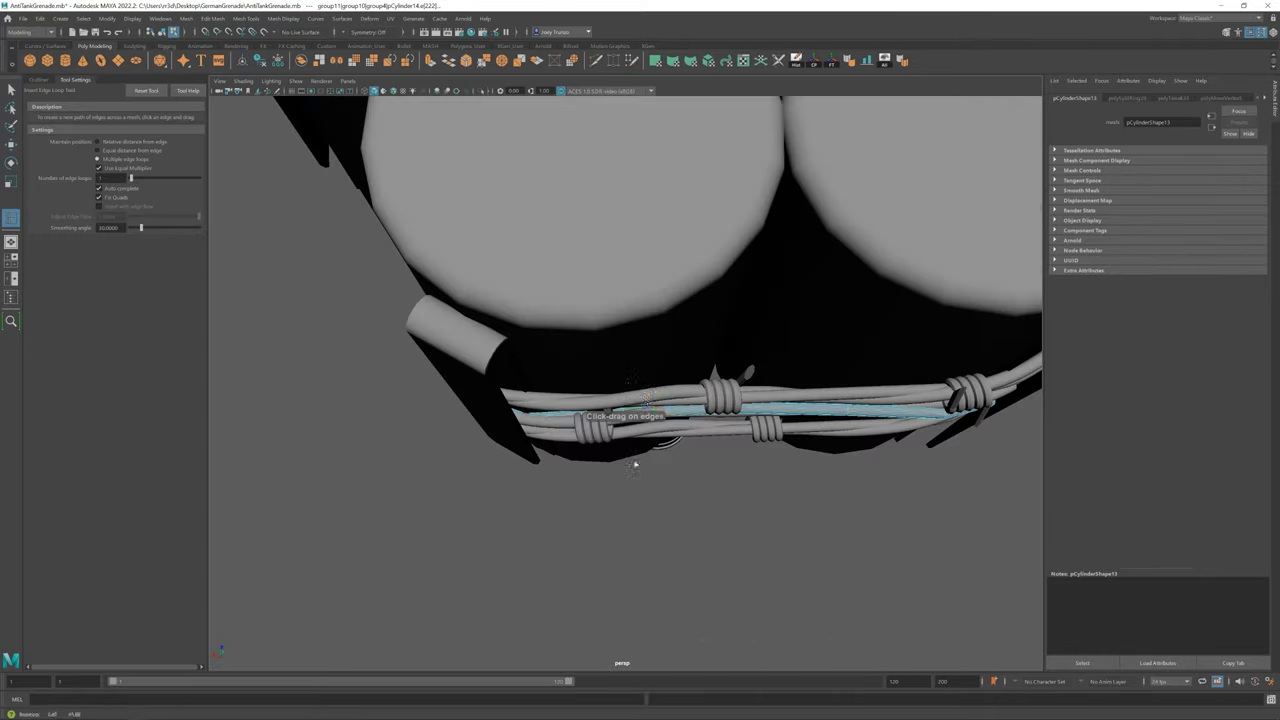
key(ctrl+z)
key(ctrl+z)
key(ctrl+z)
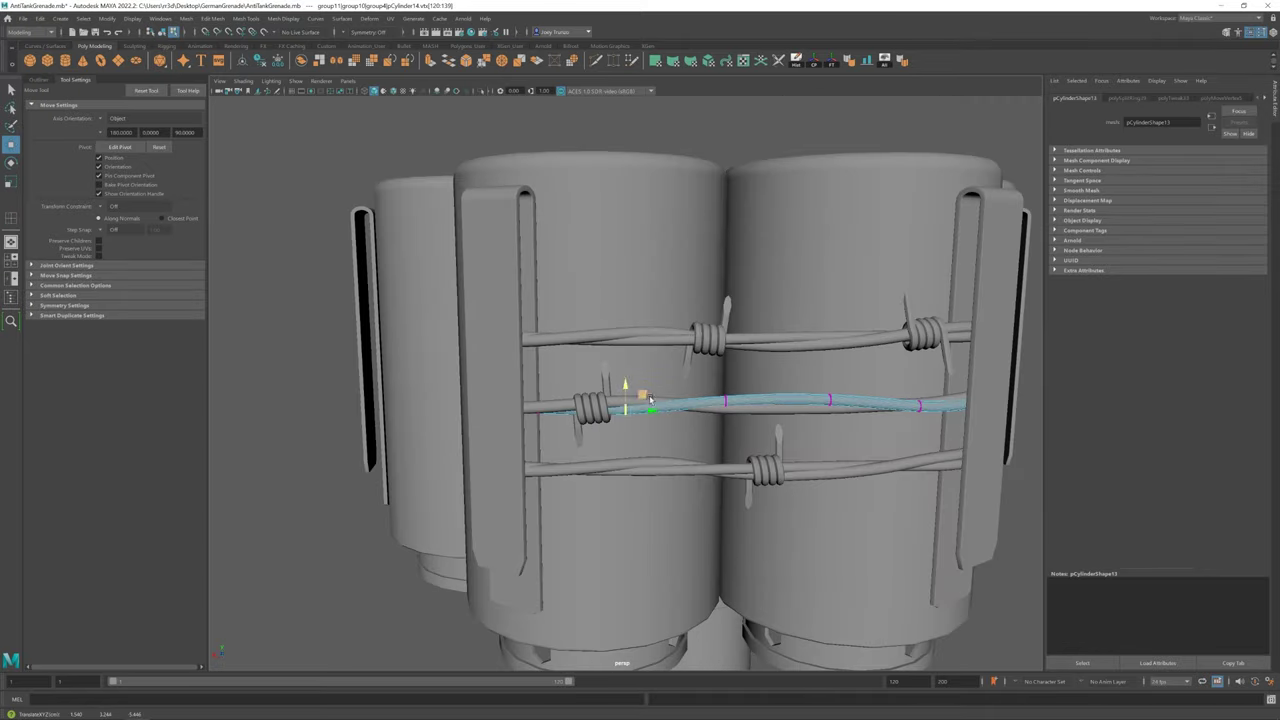
key(ctrl+z)
key(ctrl+z)
key(ctrl+z)
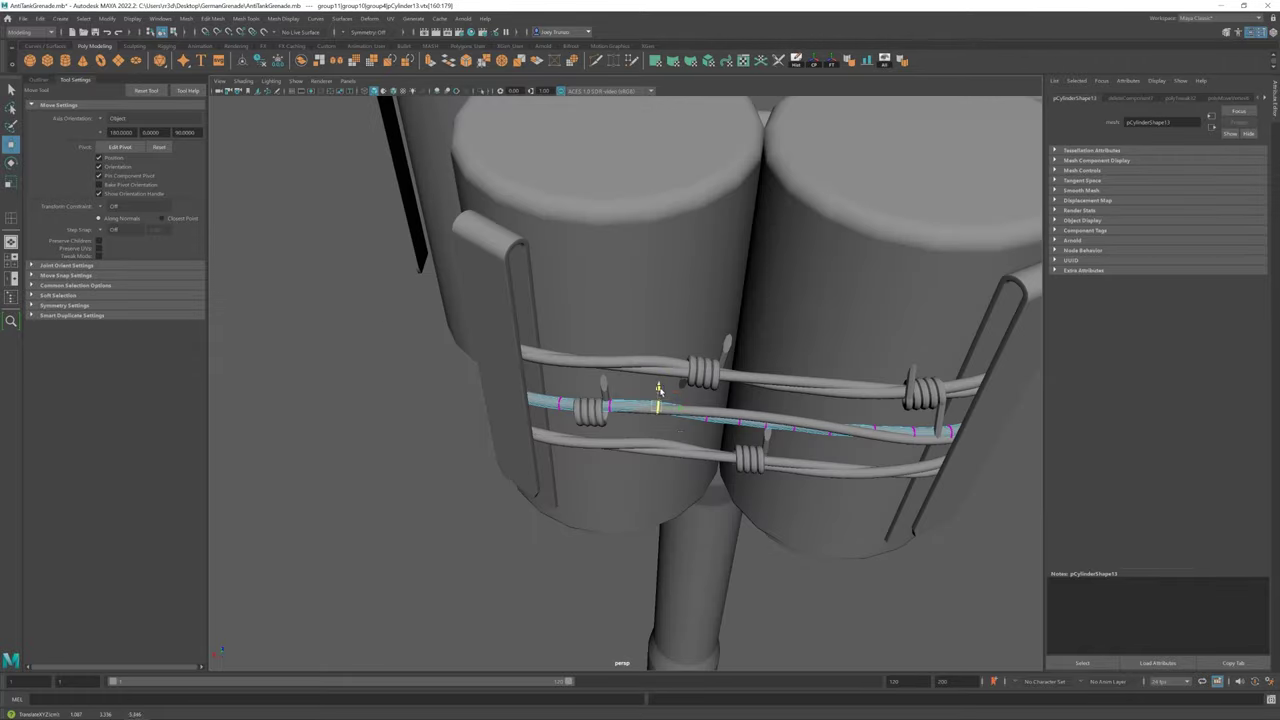
key(ctrl+z)
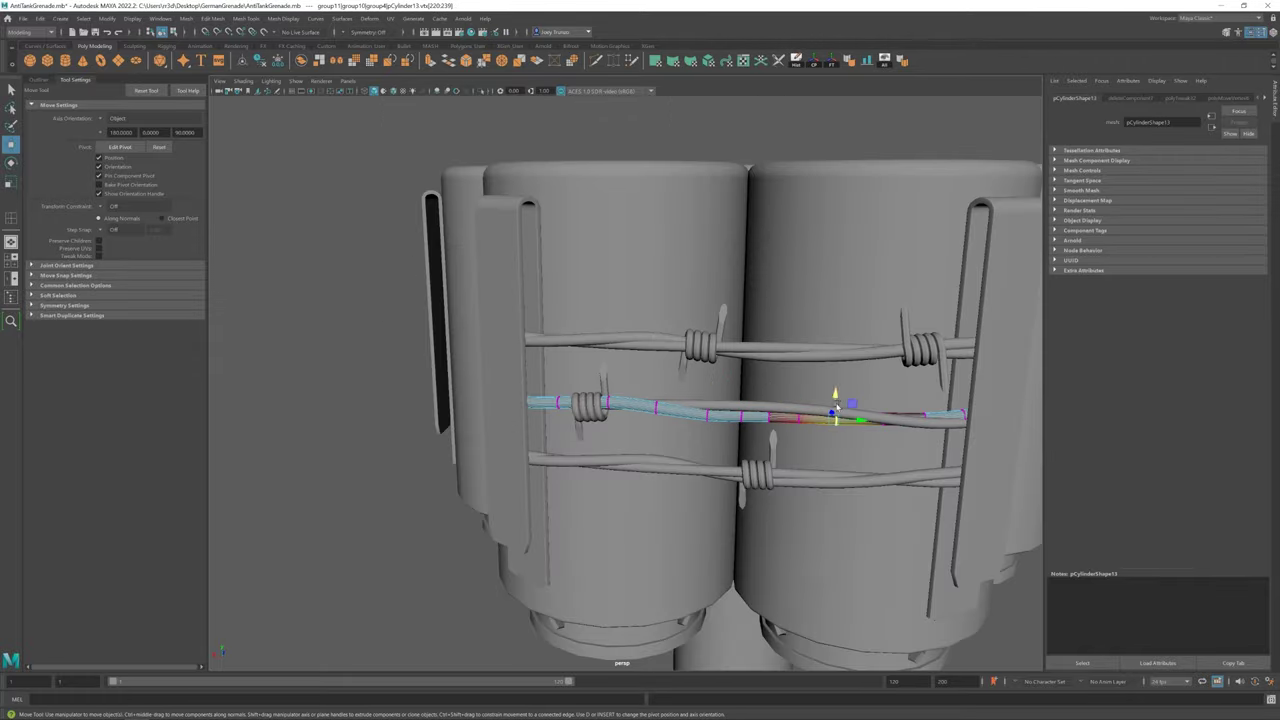
key(ctrl+z)
key(ctrl+z)
key(ctrl+z)
key(ctrl+z)
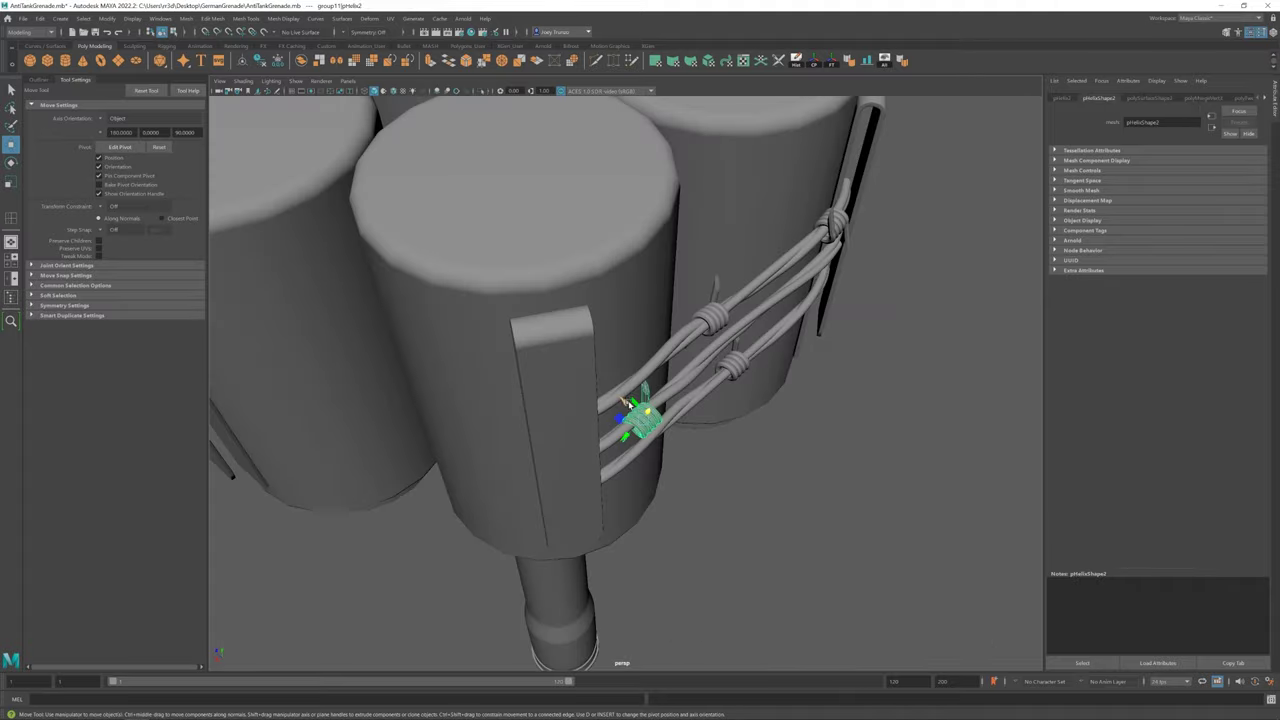
key(ctrl+z)
Rotate and move the barb coil onto the bottom wire at the canister seam
key(ctrl+z)
key(ctrl+z)
key(ctrl+z)
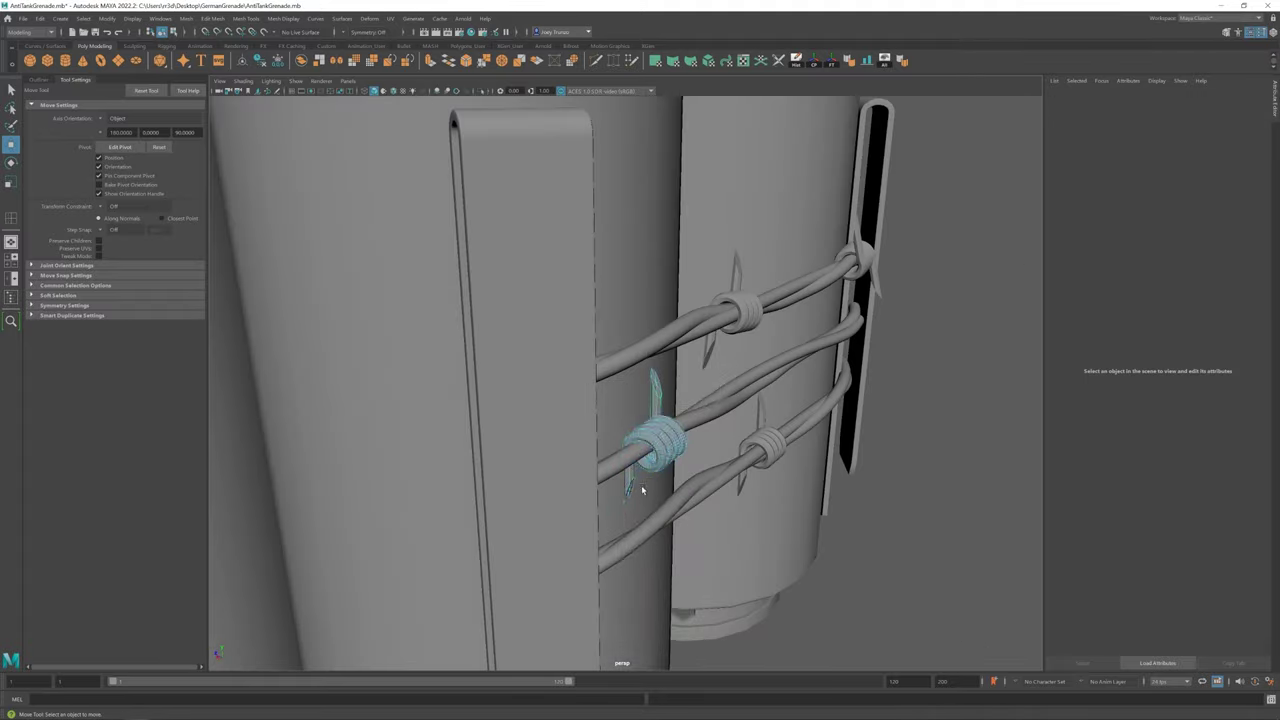
key(ctrl+z)
key(ctrl+z)
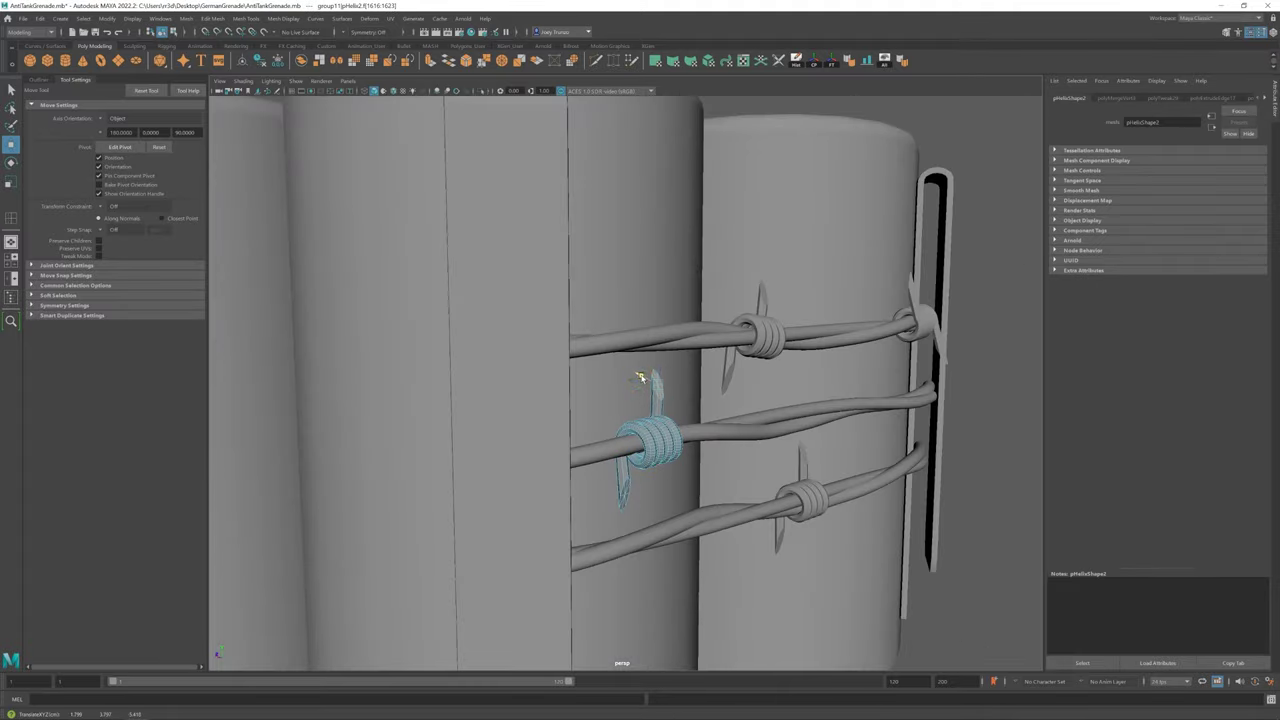
key(ctrl+z)
key(ctrl+z)
key(ctrl+z)
key(ctrl+z)
key(e)
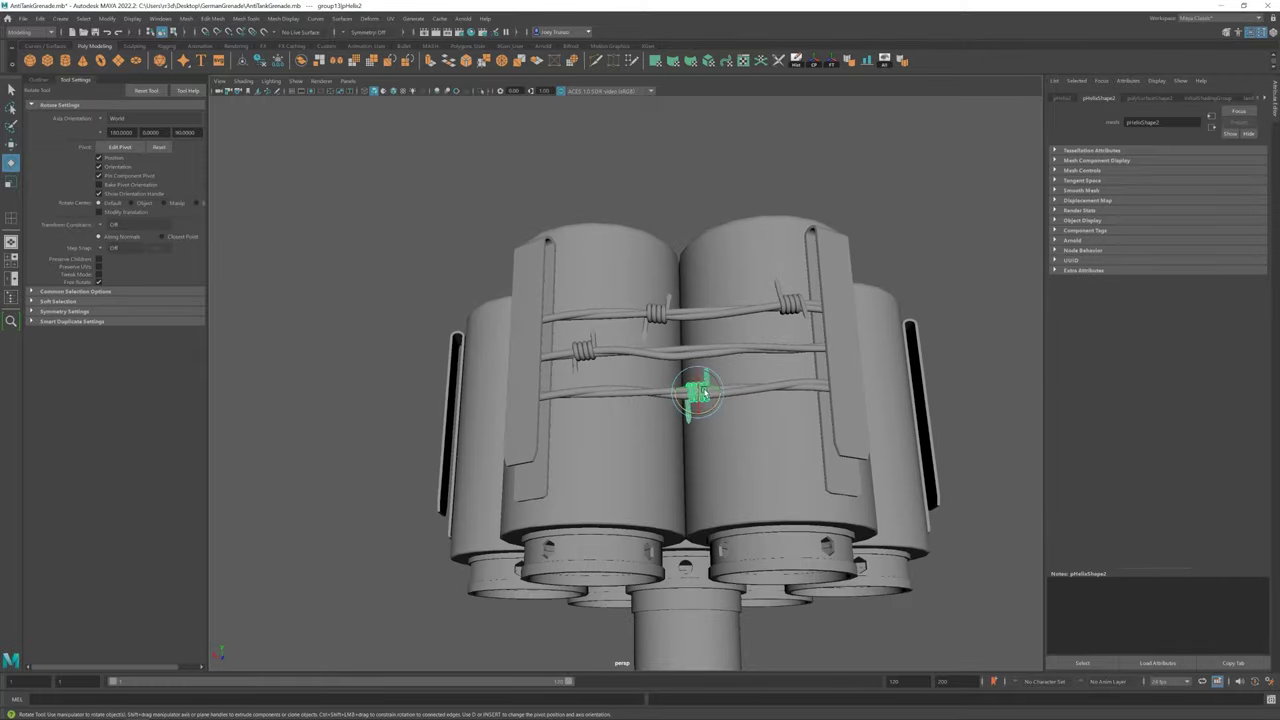
key(ctrl+z)
key(ctrl+z)
key(w)
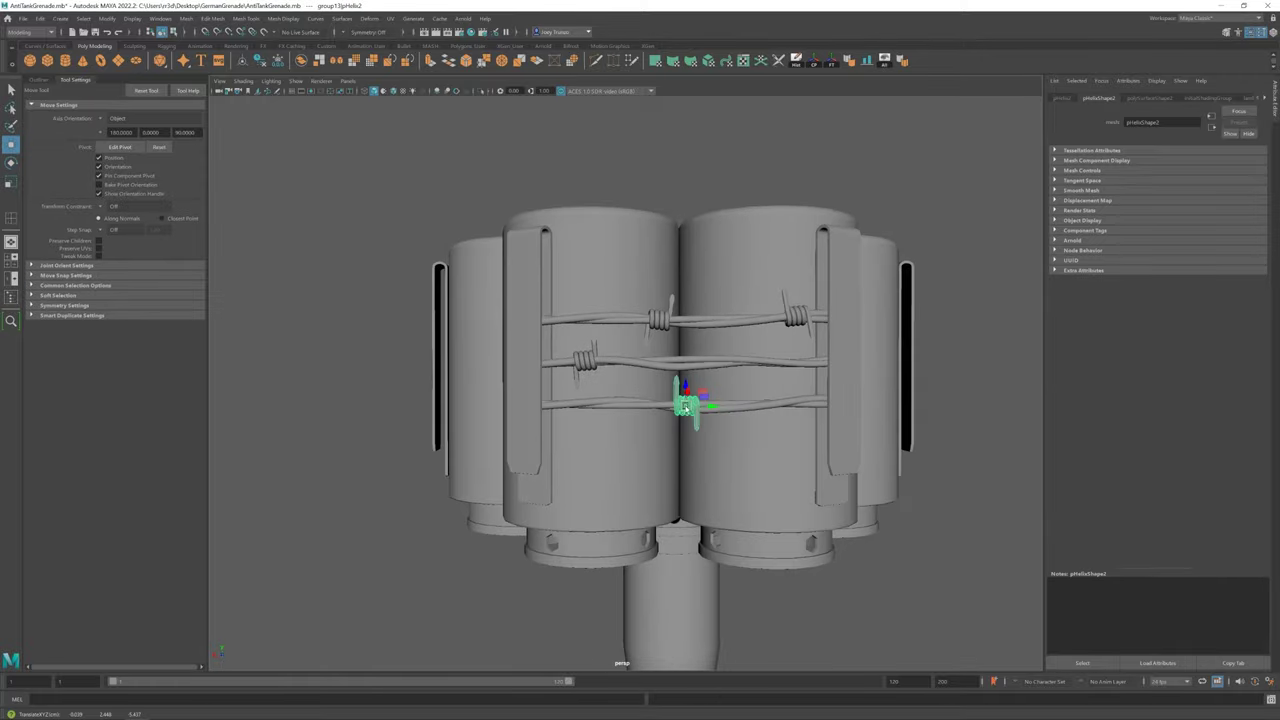
key(ctrl+z)
key(ctrl+z)
key(ctrl+z)
key(ctrl+z)
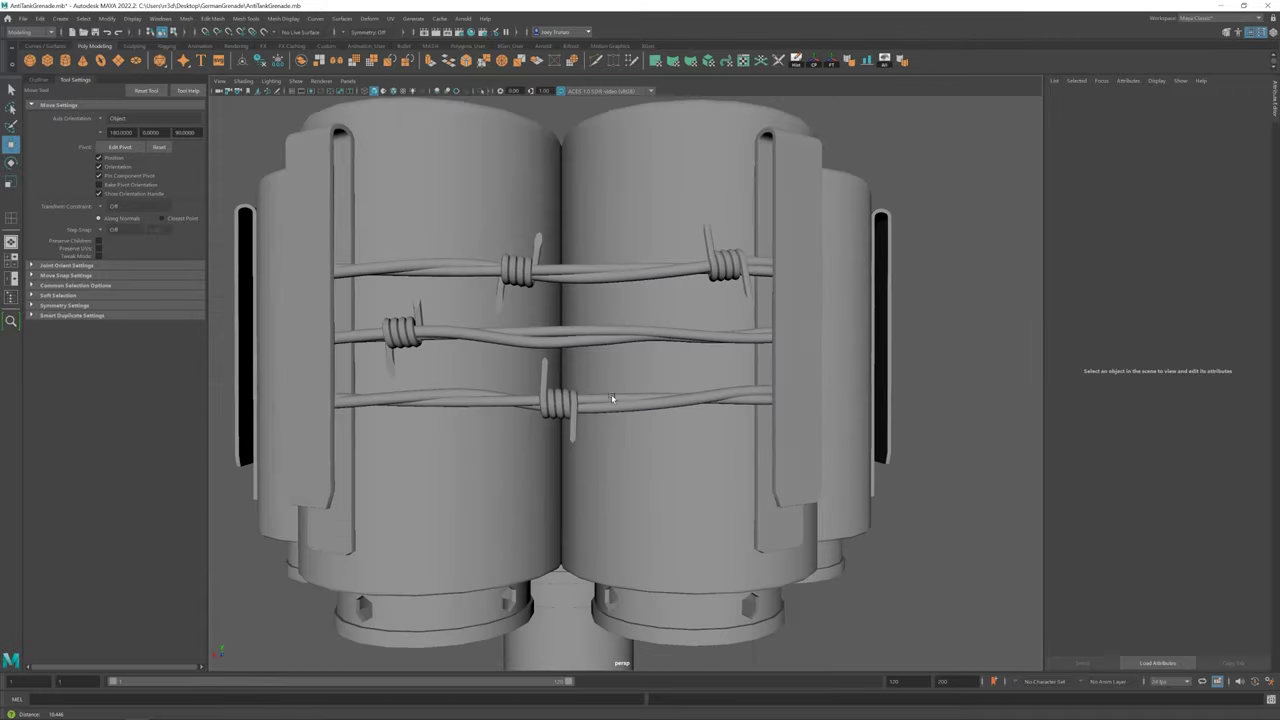
key(ctrl+z)
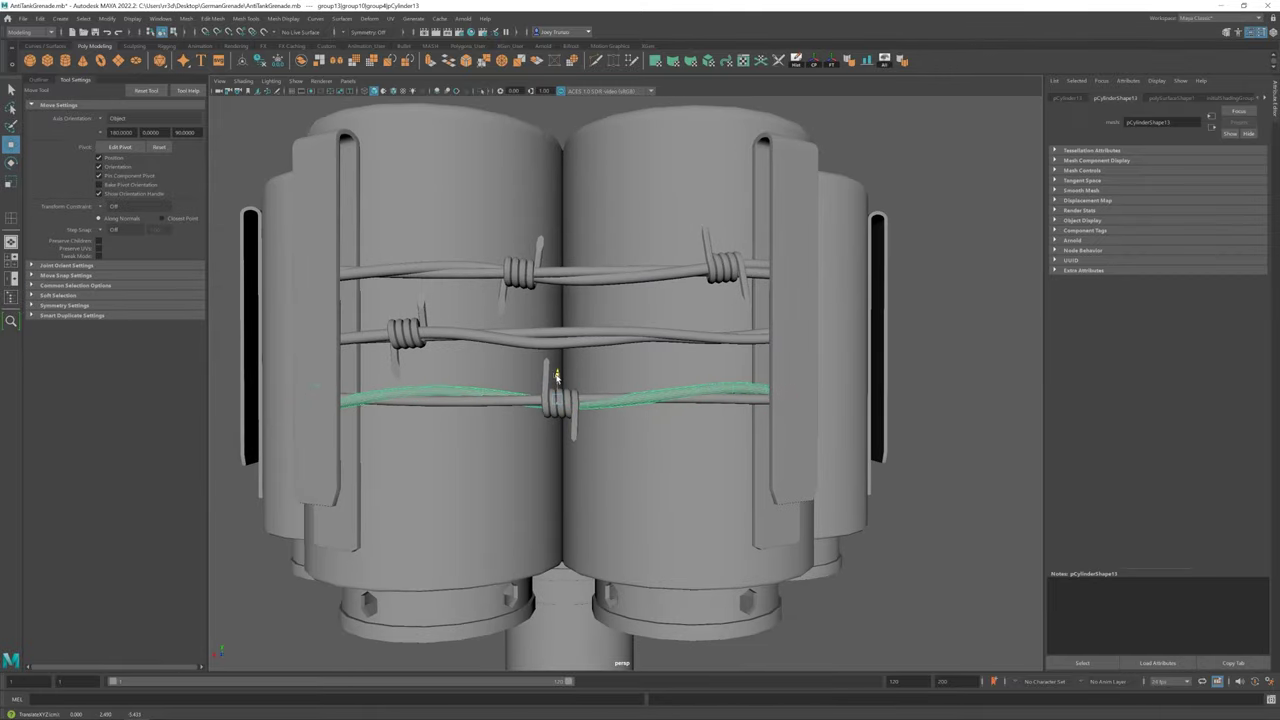
Step back through the vertex edits on the bottom wire and its other strand
key(ctrl+z)
key(ctrl+z)
key(ctrl+z)
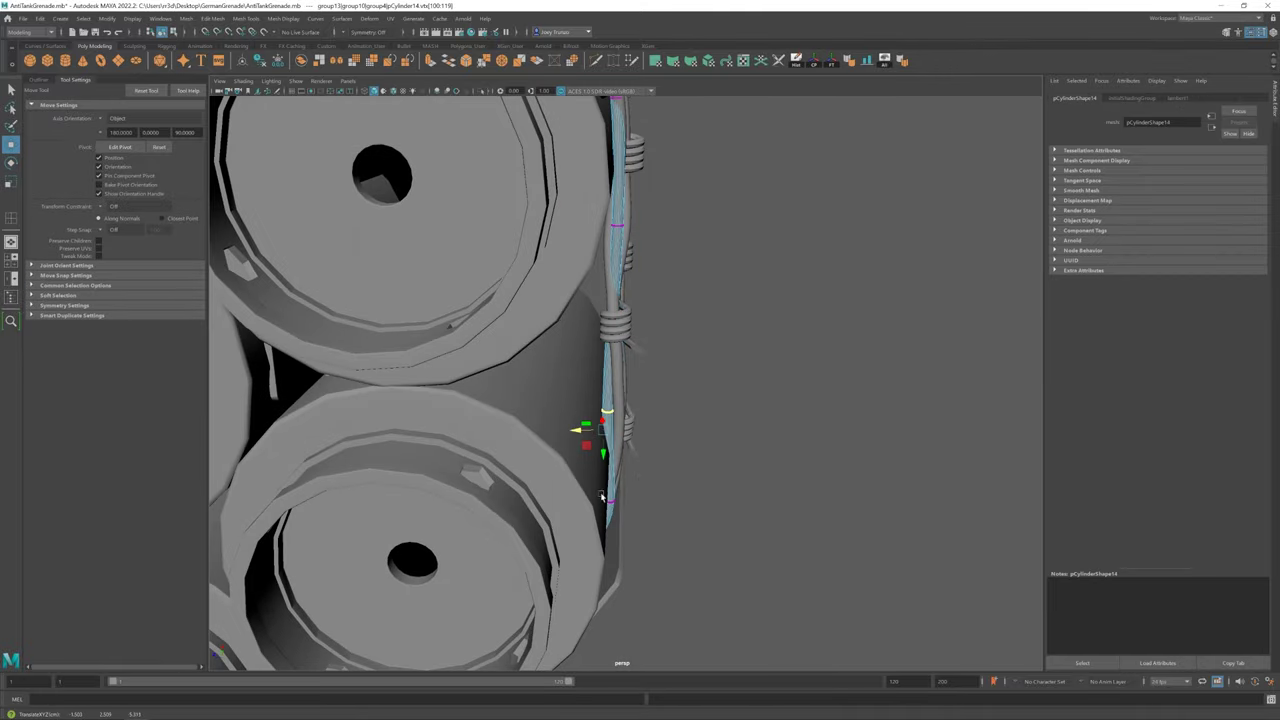
key(ctrl+z)
key(ctrl+z)
key(ctrl+z)
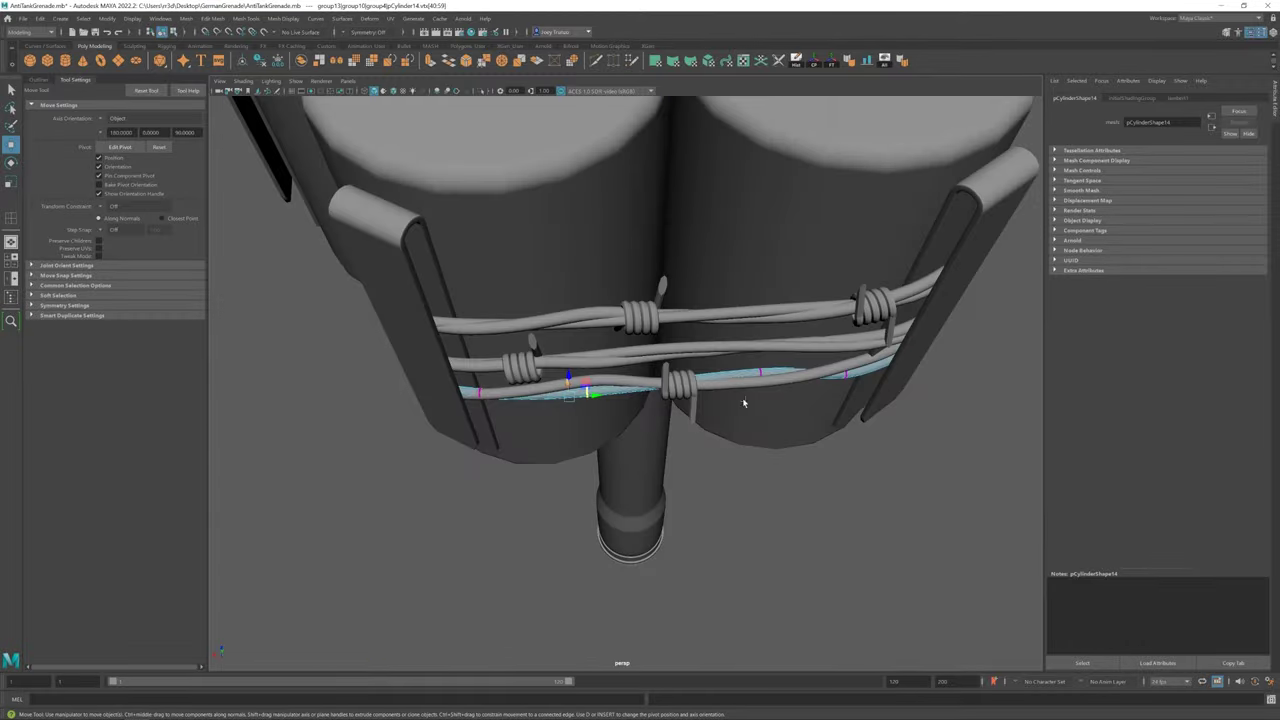
key(ctrl+z)
key(ctrl+z)
key(ctrl+z)
key(ctrl+z)
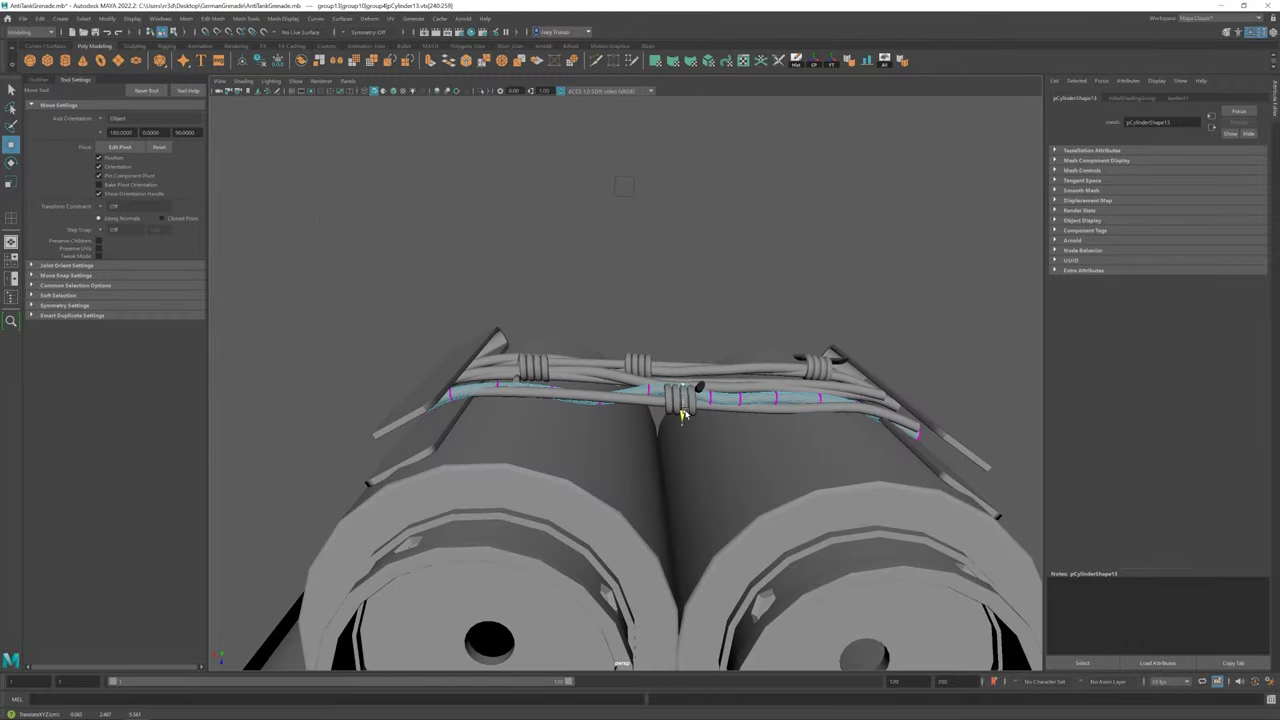
key(ctrl+z)
key(ctrl+z)
key(ctrl+z)
key(ctrl+z)
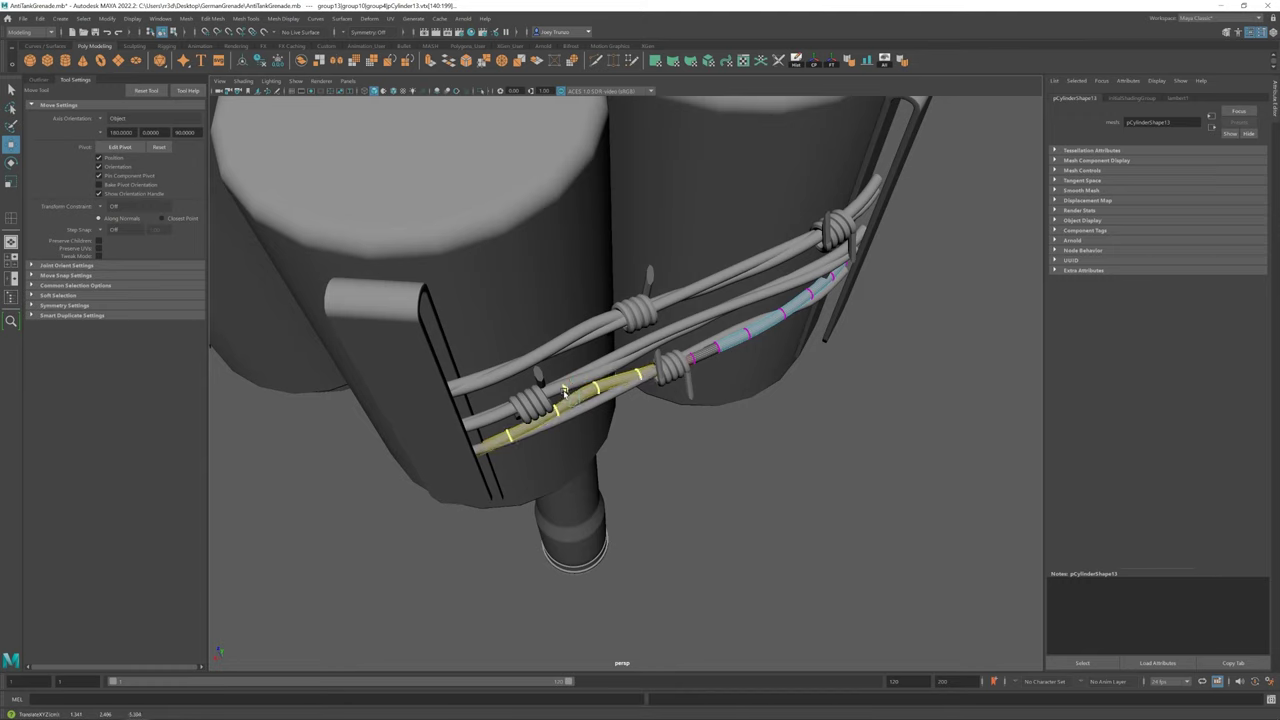
key(ctrl+z)
key(ctrl+z)
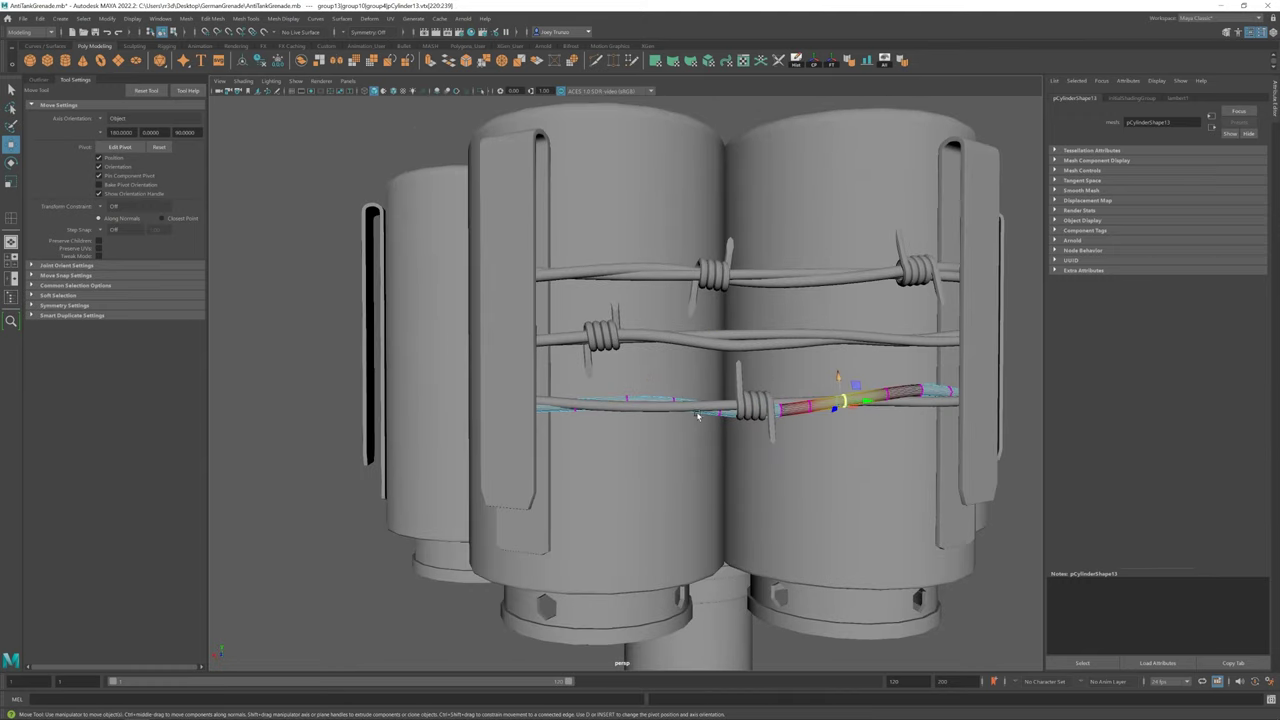
key(ctrl+z)
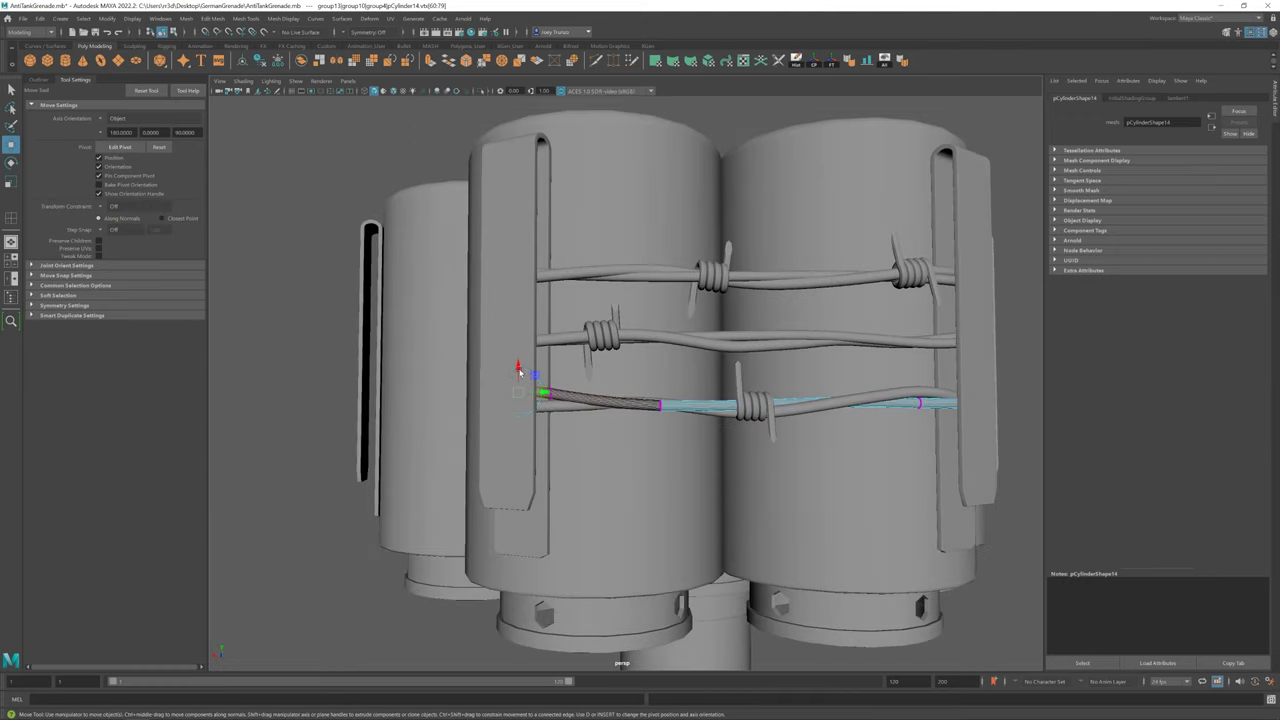
key(ctrl+z)
Continue undoing to earlier front-view vertex selections on the wire strands
key(ctrl+z)
key(ctrl+z)
key(ctrl+z)
key(ctrl+z)
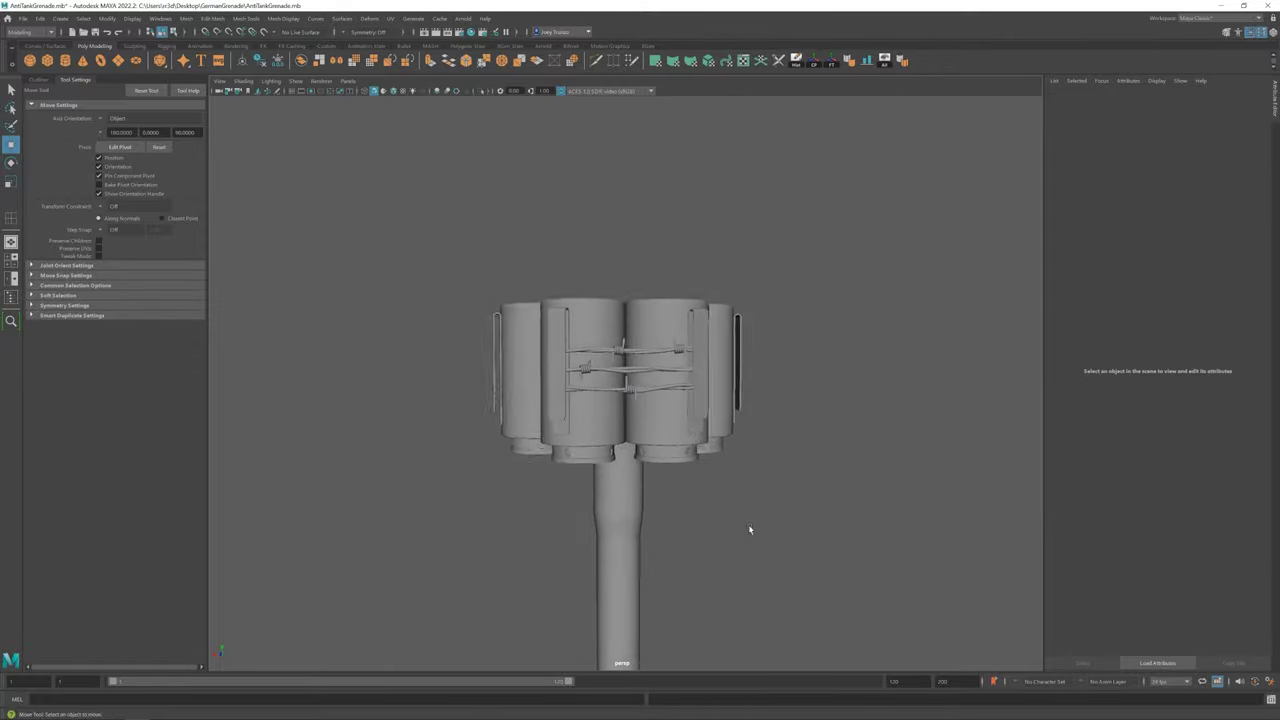
key(ctrl+z)
key(ctrl+z)
key(ctrl+z)
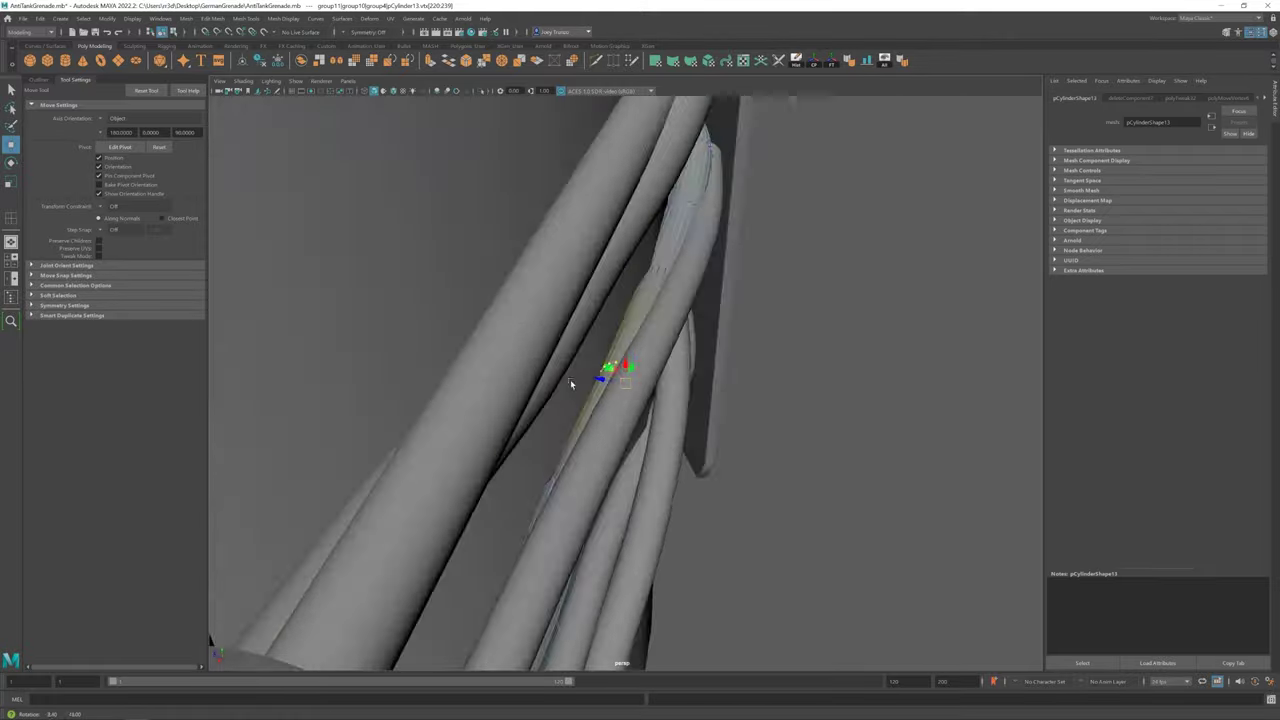
key(ctrl+z)
key(ctrl+z)
key(ctrl+z)
key(ctrl+z)
key(ctrl+z)
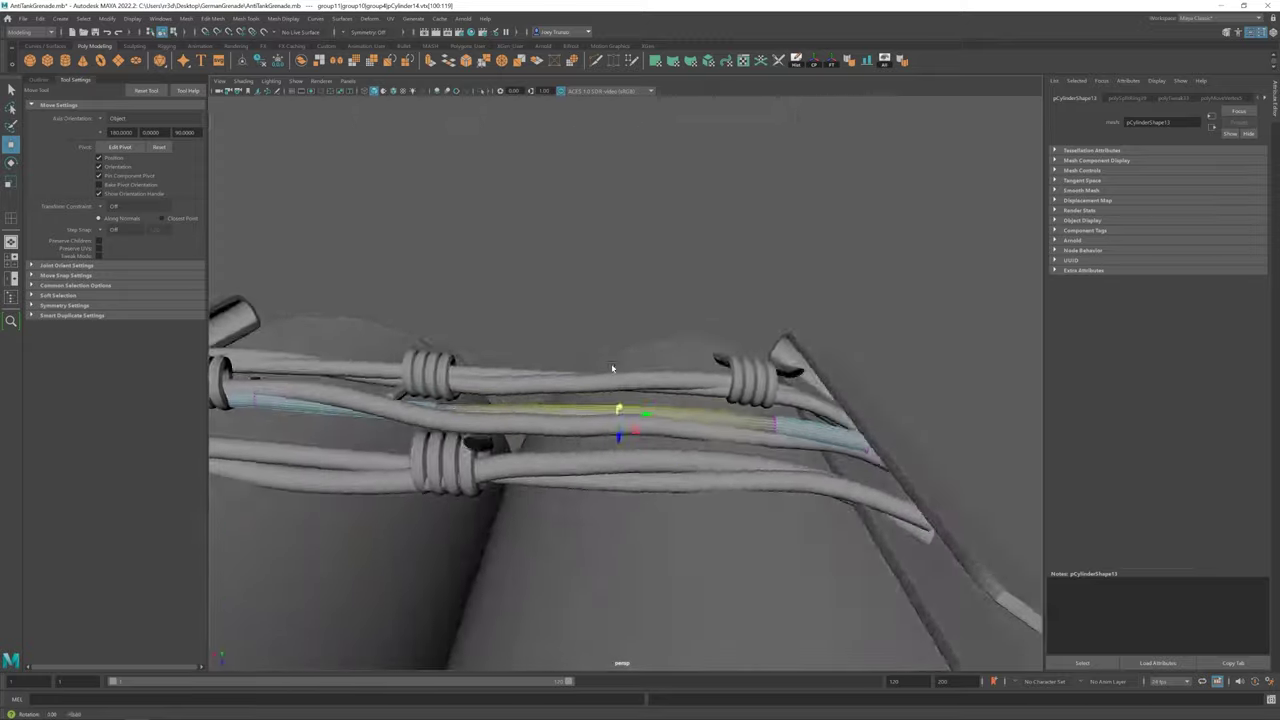
key(ctrl+z)
key(ctrl+z)
key(ctrl+z)
key(ctrl+z)
key(ctrl+z)
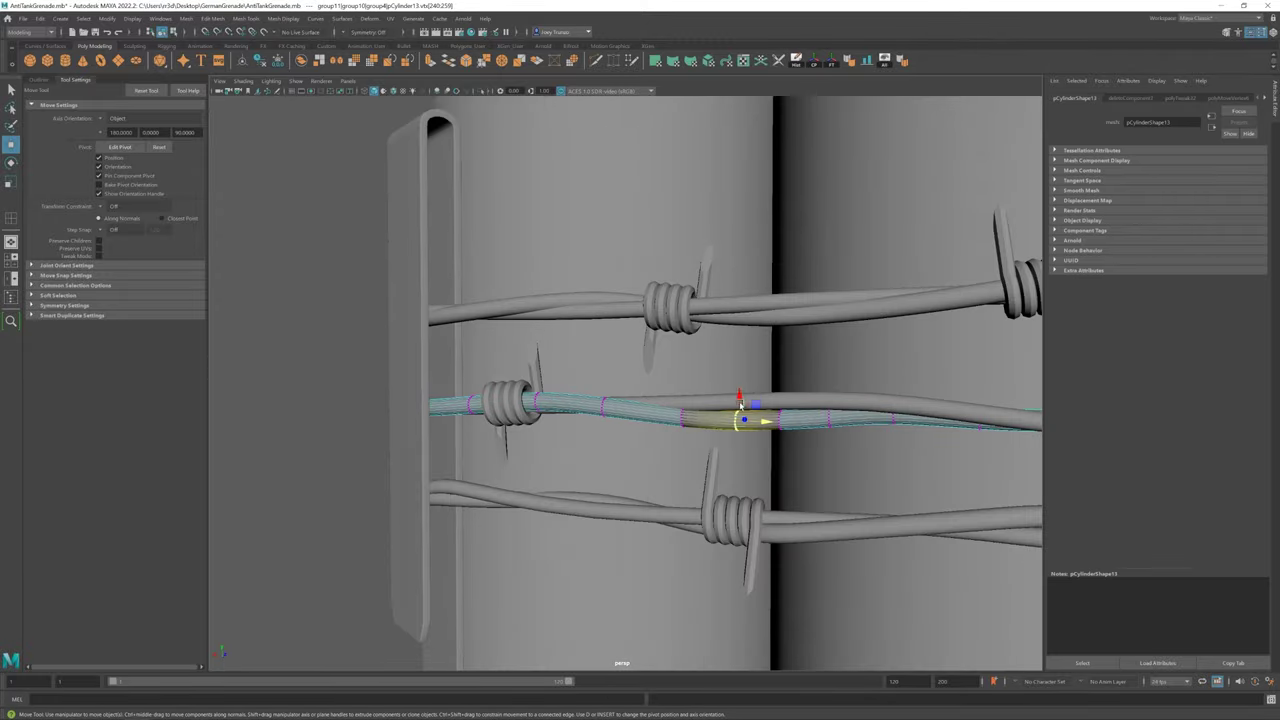
key(ctrl+z)
key(ctrl+z)
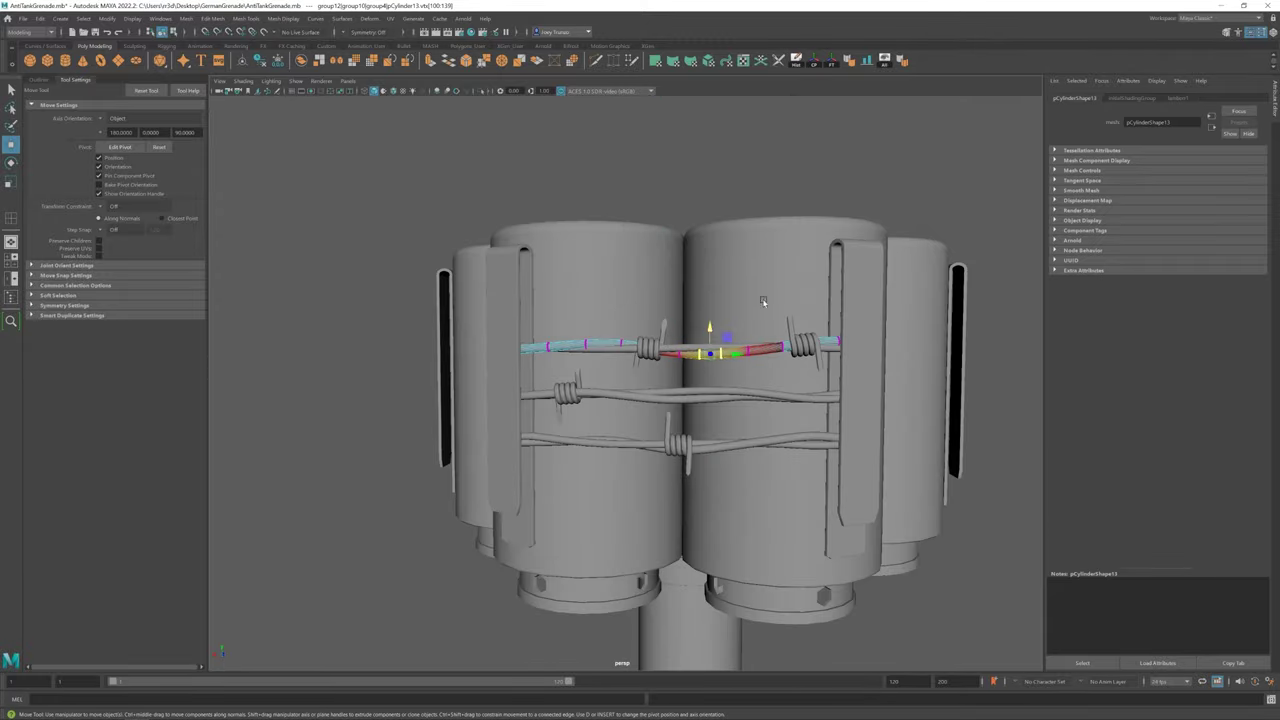
key(ctrl+z)
key(ctrl+z)
key(ctrl+z)
key(ctrl+z)
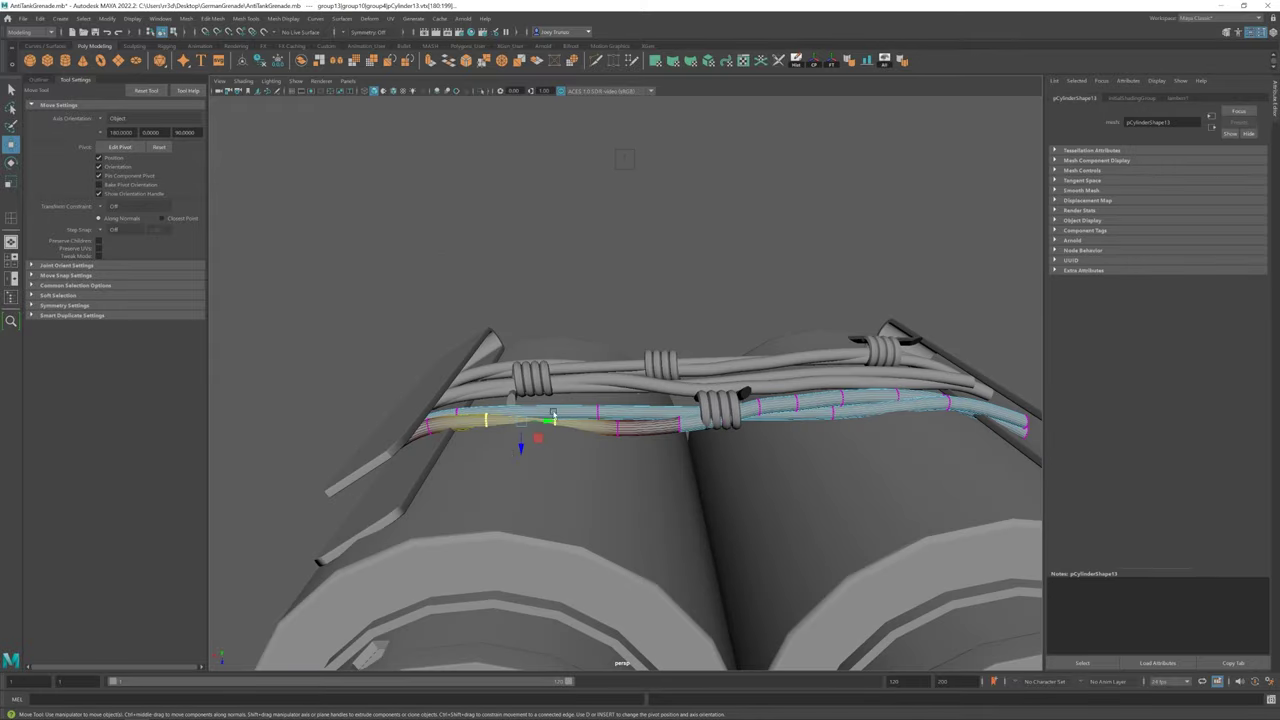
key(ctrl+z)
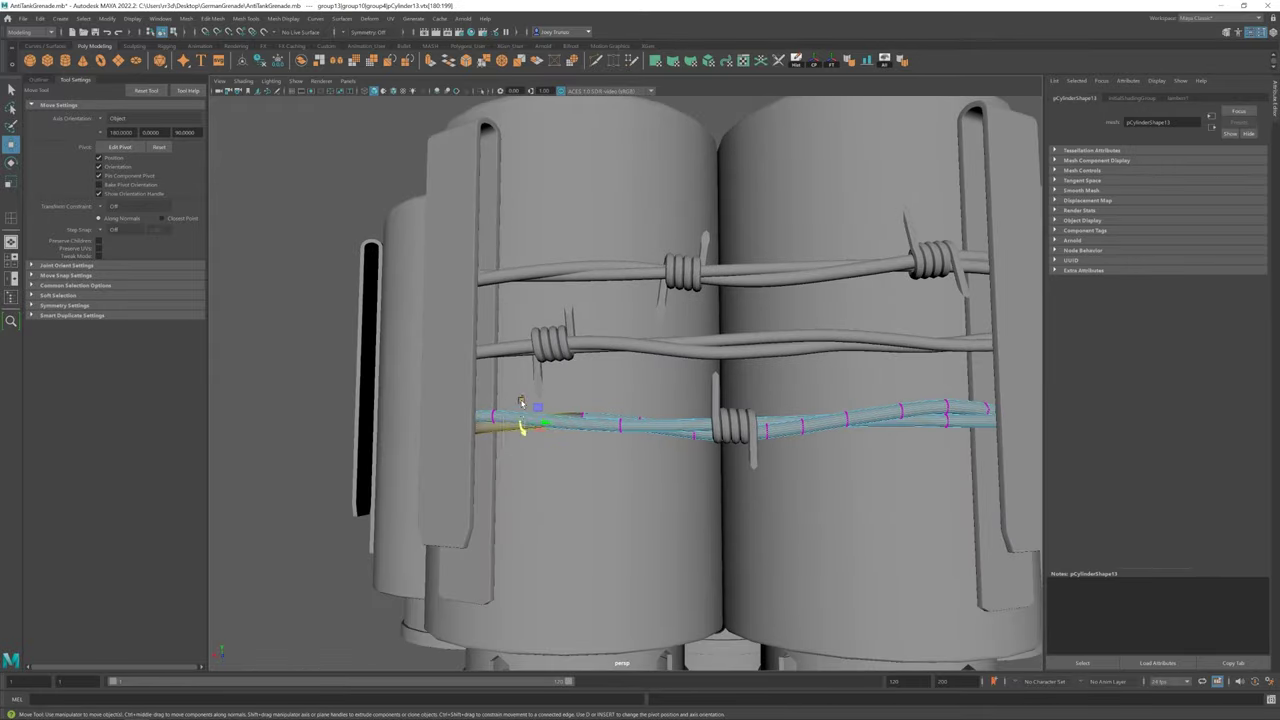
key(ctrl+z)
key(ctrl+z)
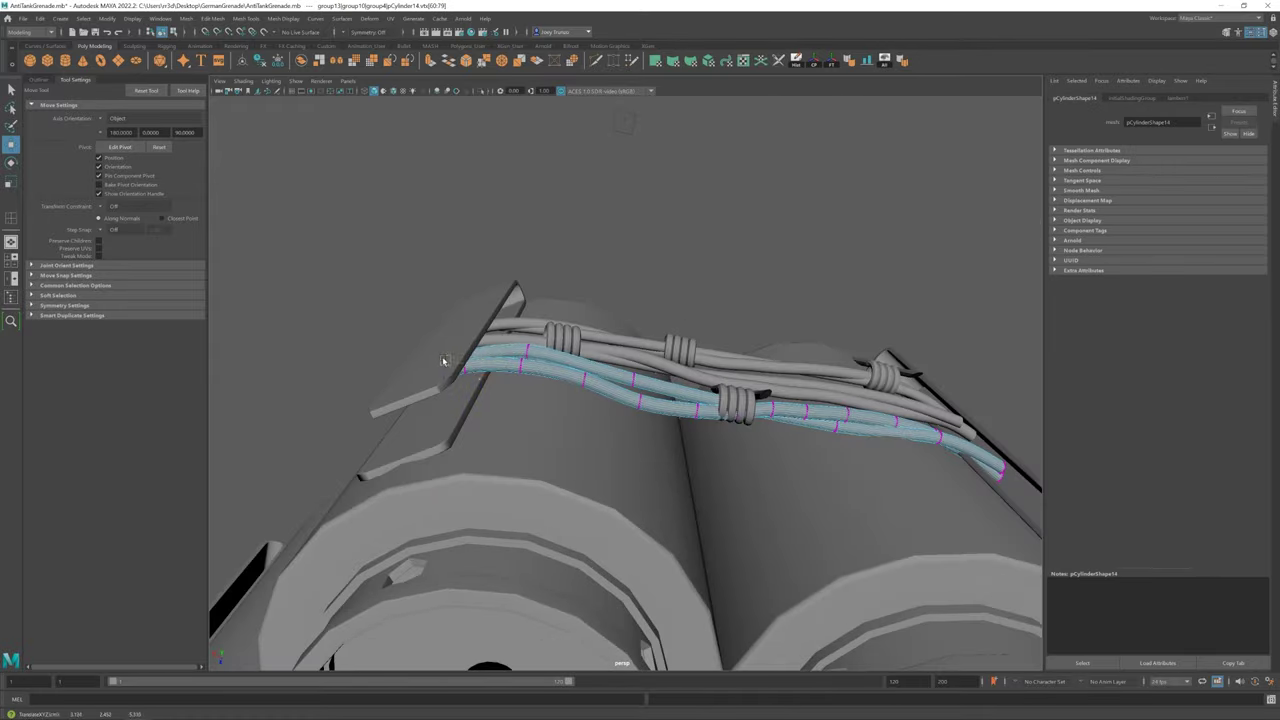
key(ctrl+z)
key(ctrl+z)
Undo the recent vertex edits to the lower barbed wire, back to the earlier wire selections
key(ctrl+z)
key(ctrl+z)
key(ctrl+z)
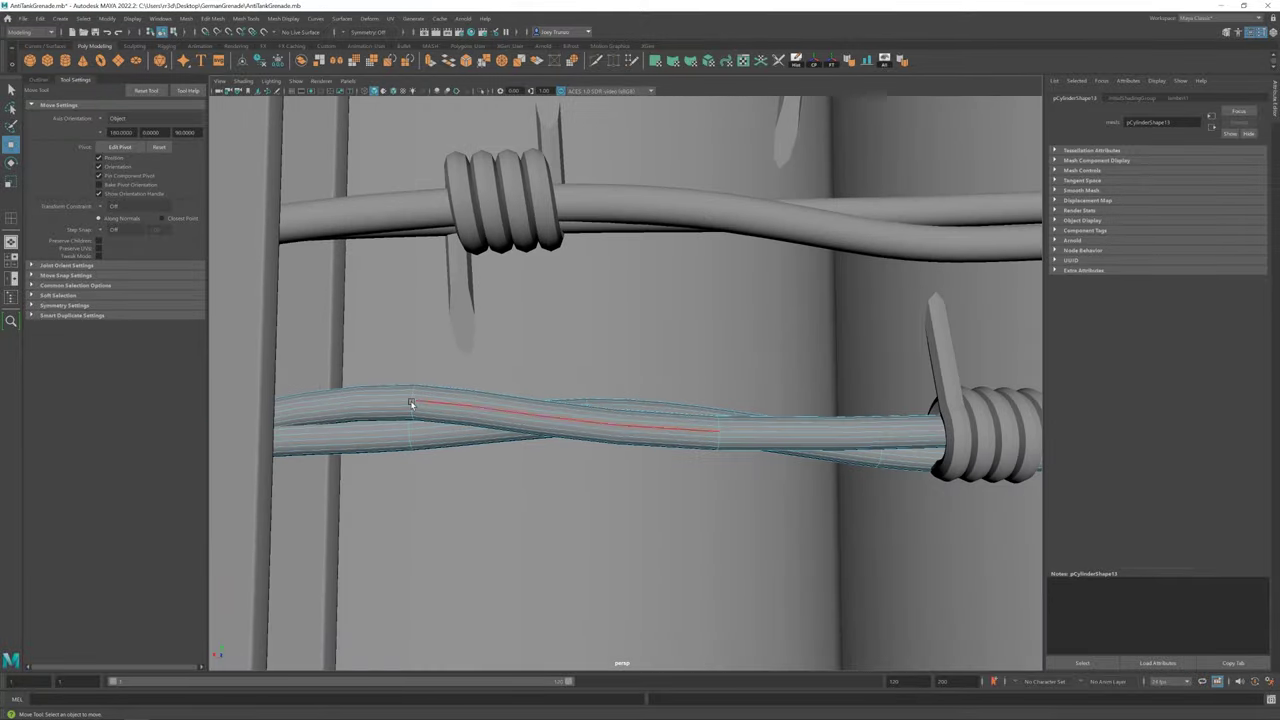
key(ctrl+z)
key(ctrl+z)
key(ctrl+z)
key(ctrl+z)
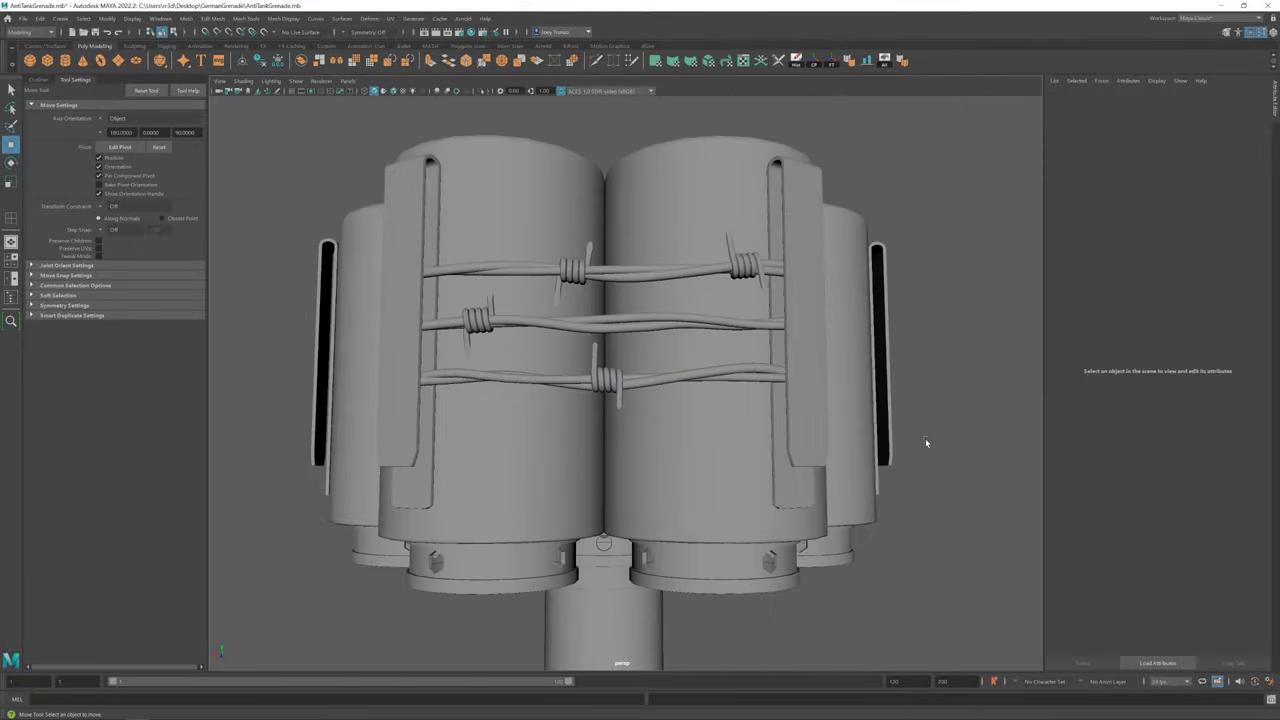
key(ctrl+z)
key(ctrl+z)
key(ctrl+z)
key(ctrl+z)
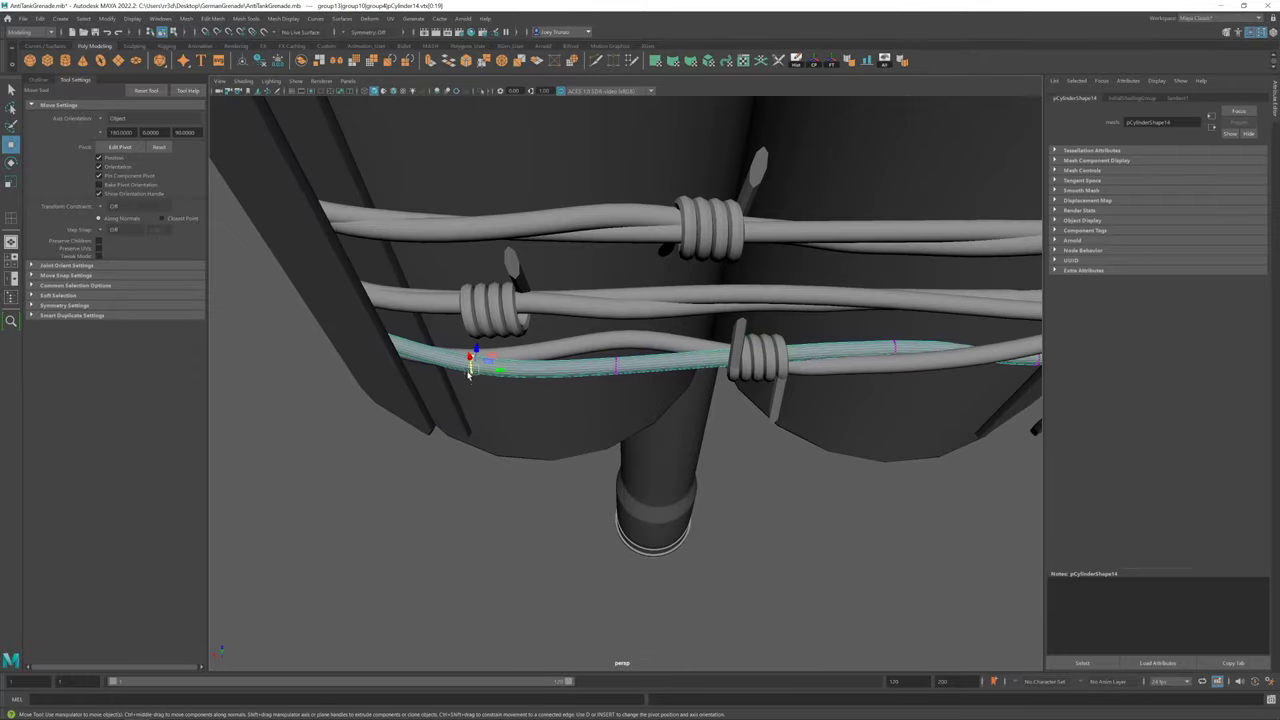
key(ctrl+z)
key(ctrl+z)
key(ctrl+z)
key(ctrl+z)
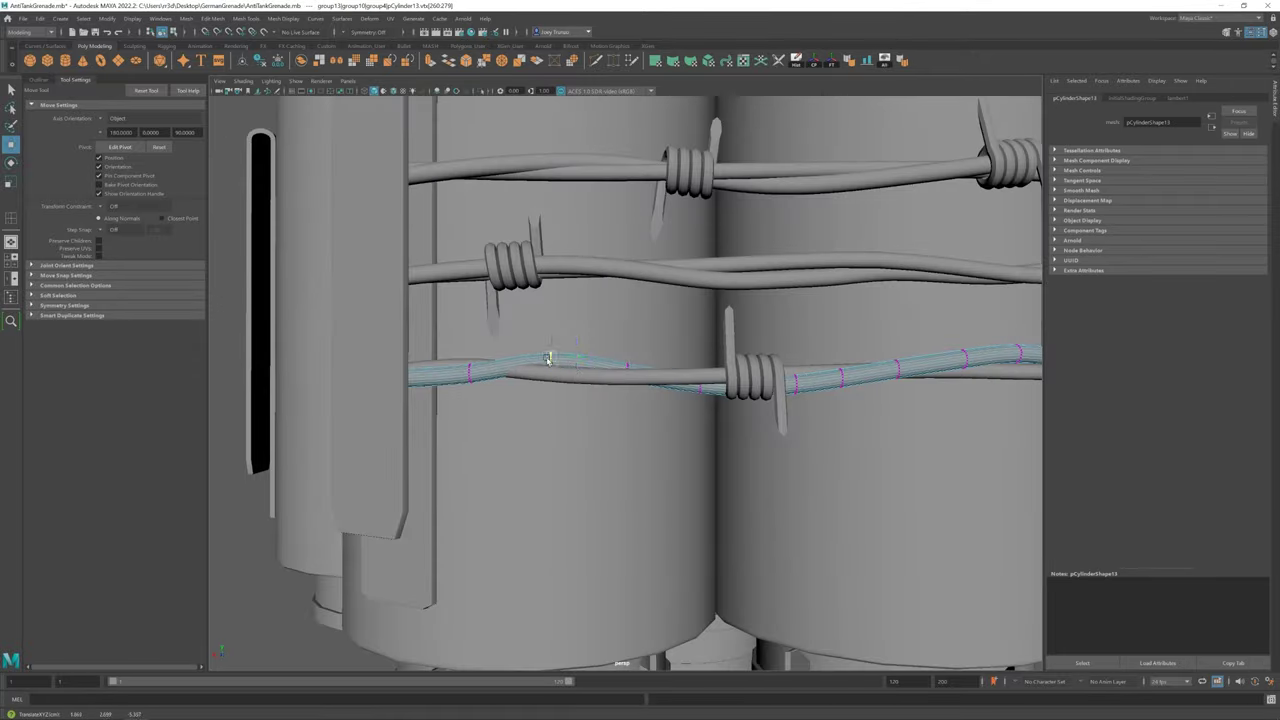
key(ctrl+z)
key(ctrl+z)
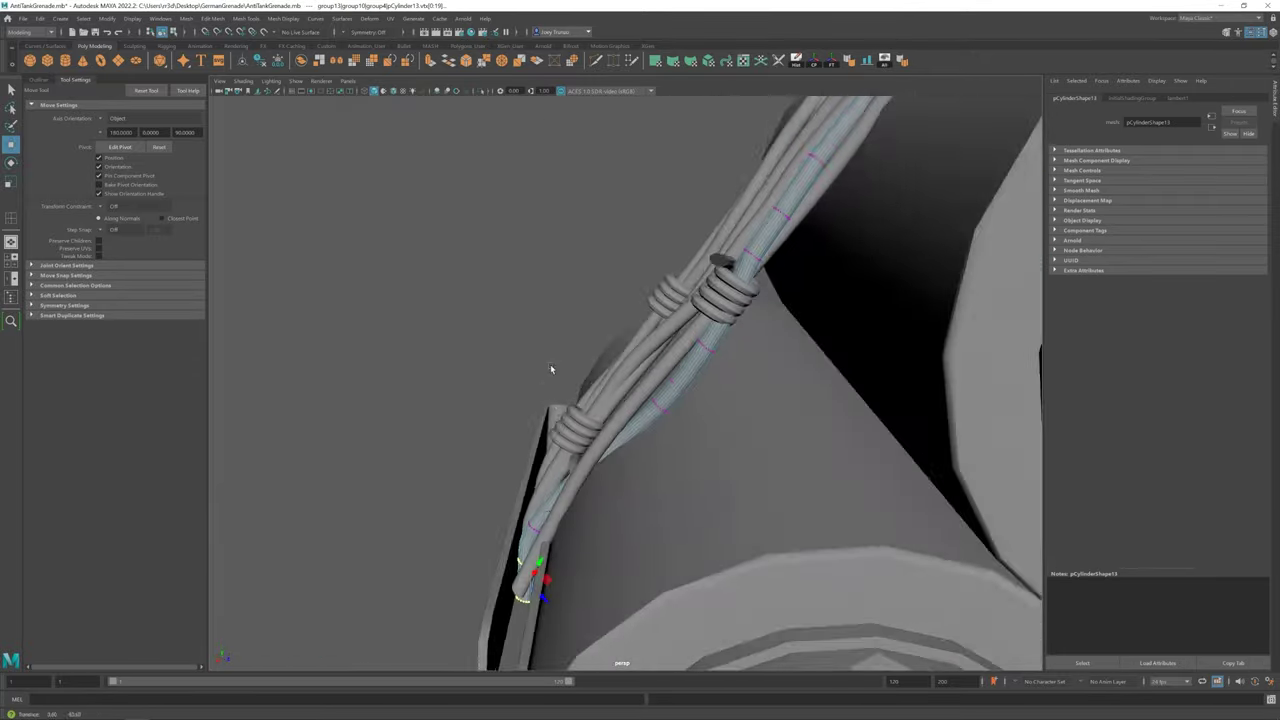
key(ctrl+z)
key(ctrl+z)
drag(586, 545, 674, 472)
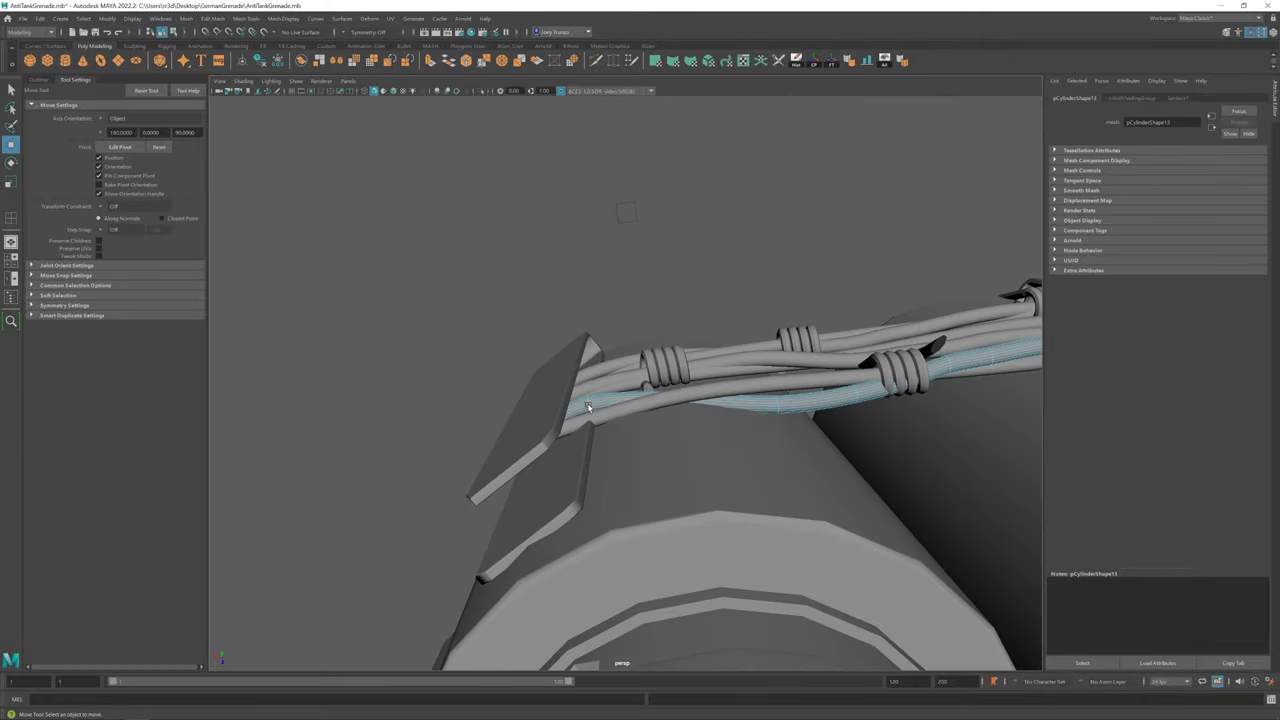
key(ctrl+z)
key(ctrl+z)
key(ctrl+z)
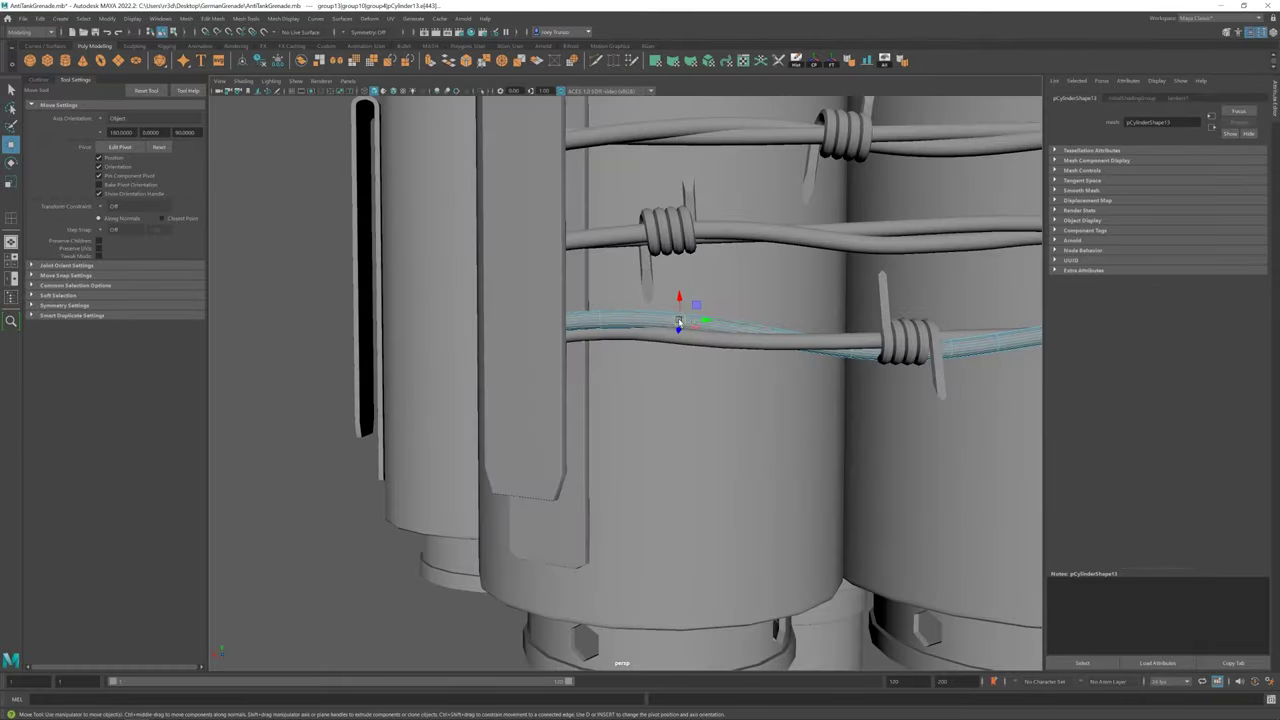
key(ctrl+z)
key(ctrl+z)
key(ctrl+z)
key(ctrl+z)
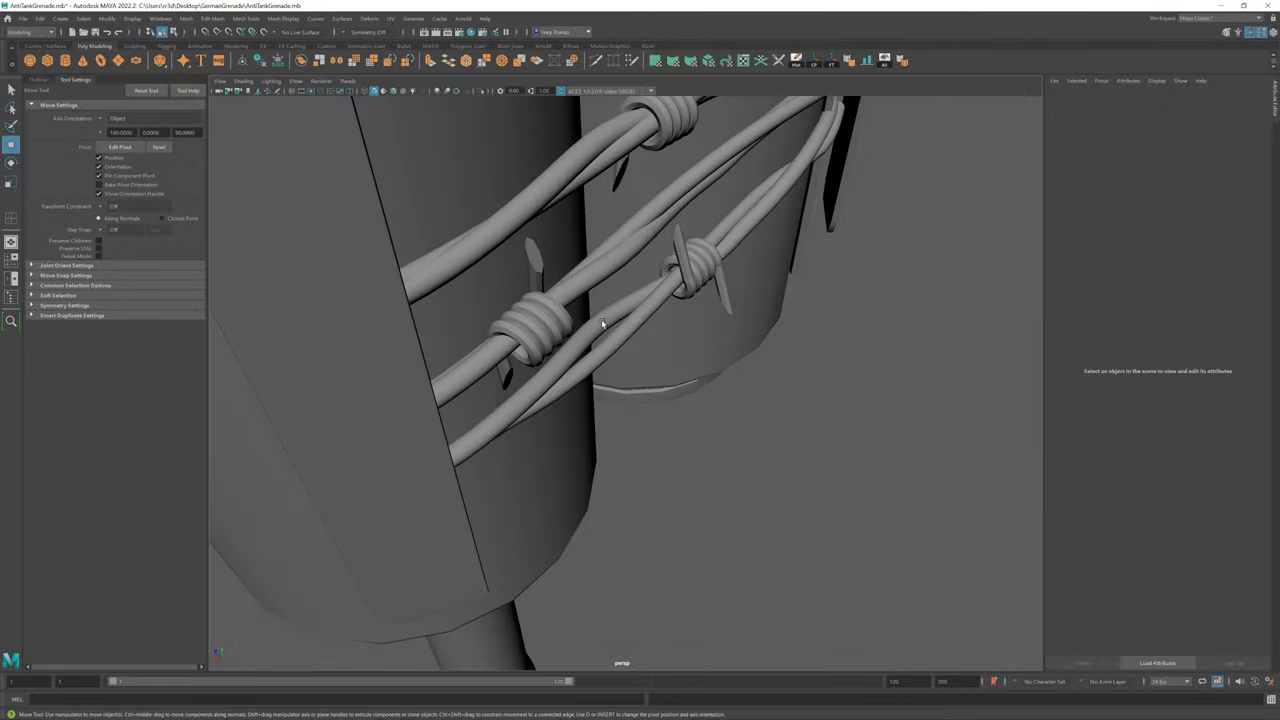
key(ctrl+z)
key(ctrl+z)
key(ctrl+z)
key(ctrl+z)
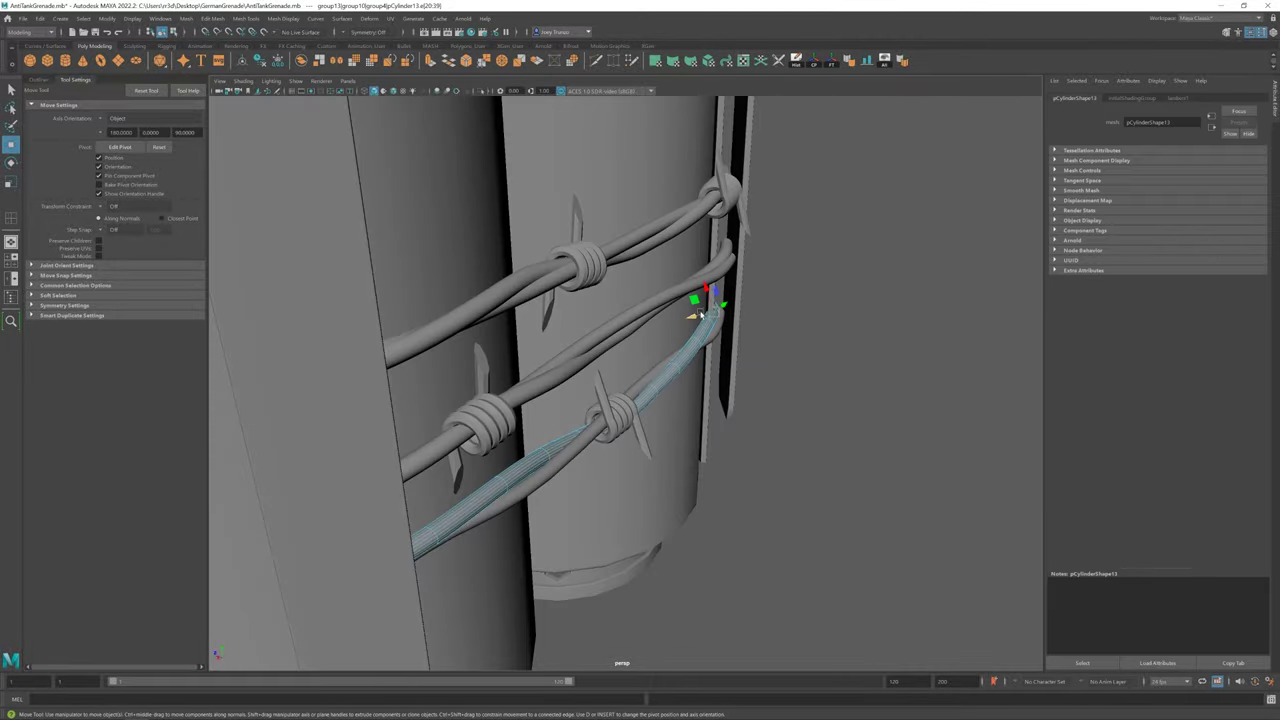
key(ctrl+z)
key(ctrl+z)
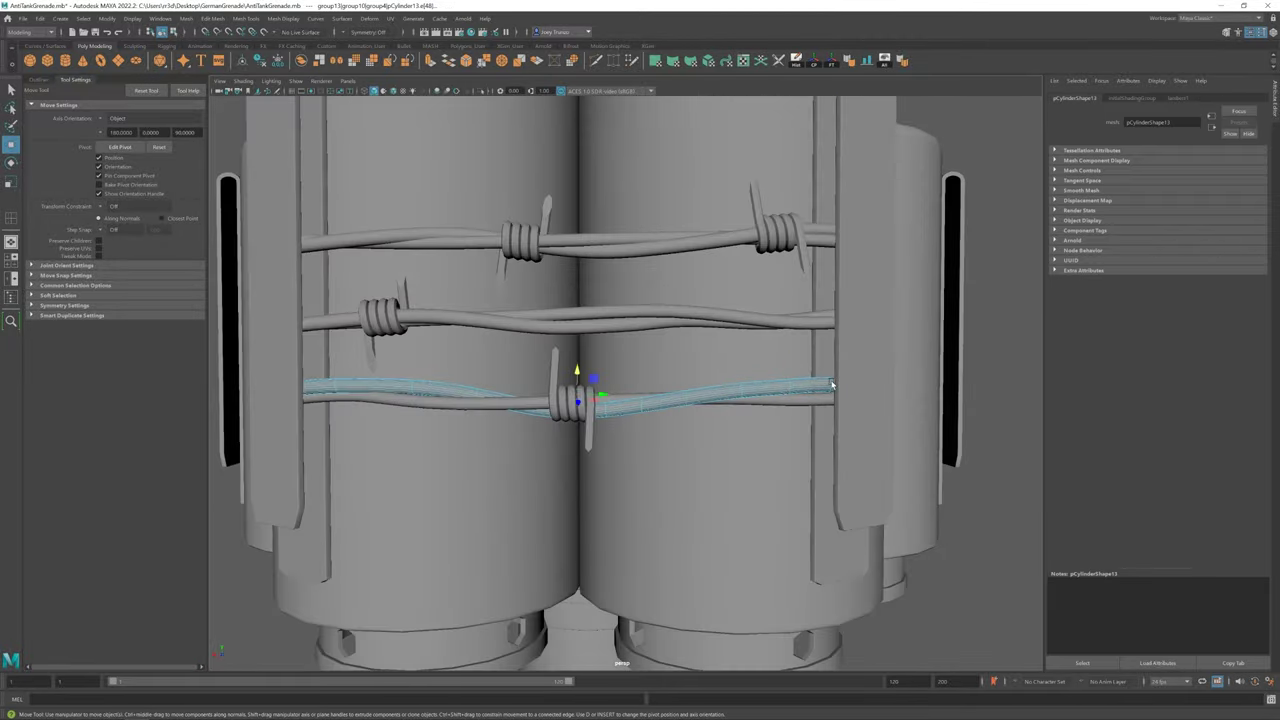
key(ctrl+z)
key(ctrl+z)
key(ctrl+z)
key(ctrl+z)
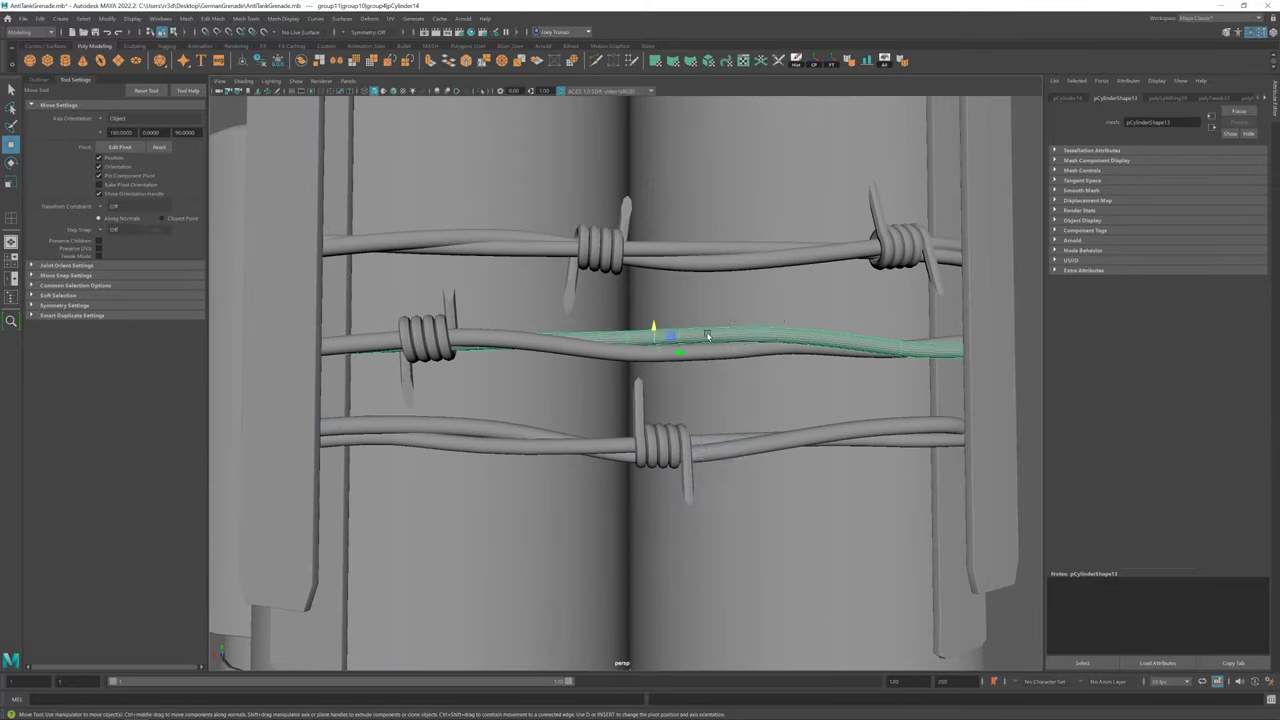
key(ctrl+z)
key(ctrl+z)
key(ctrl+z)
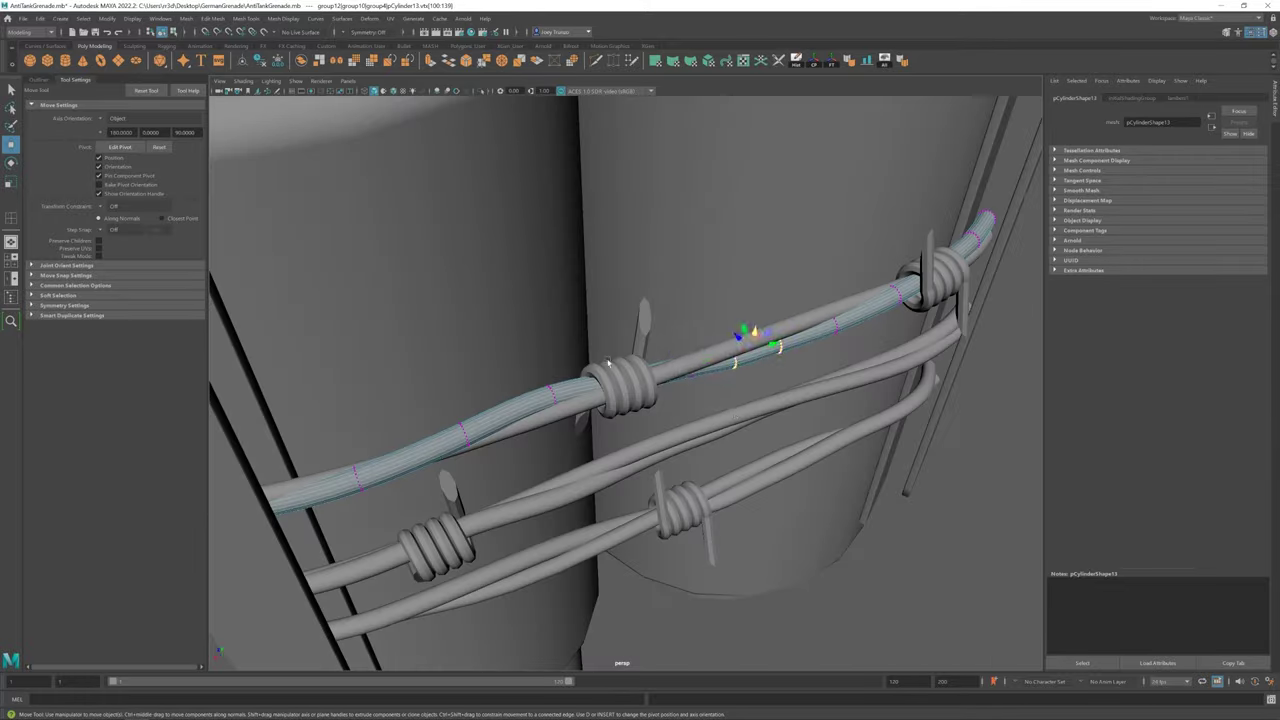
key(ctrl+z)
key(ctrl+z)
key(ctrl+z)
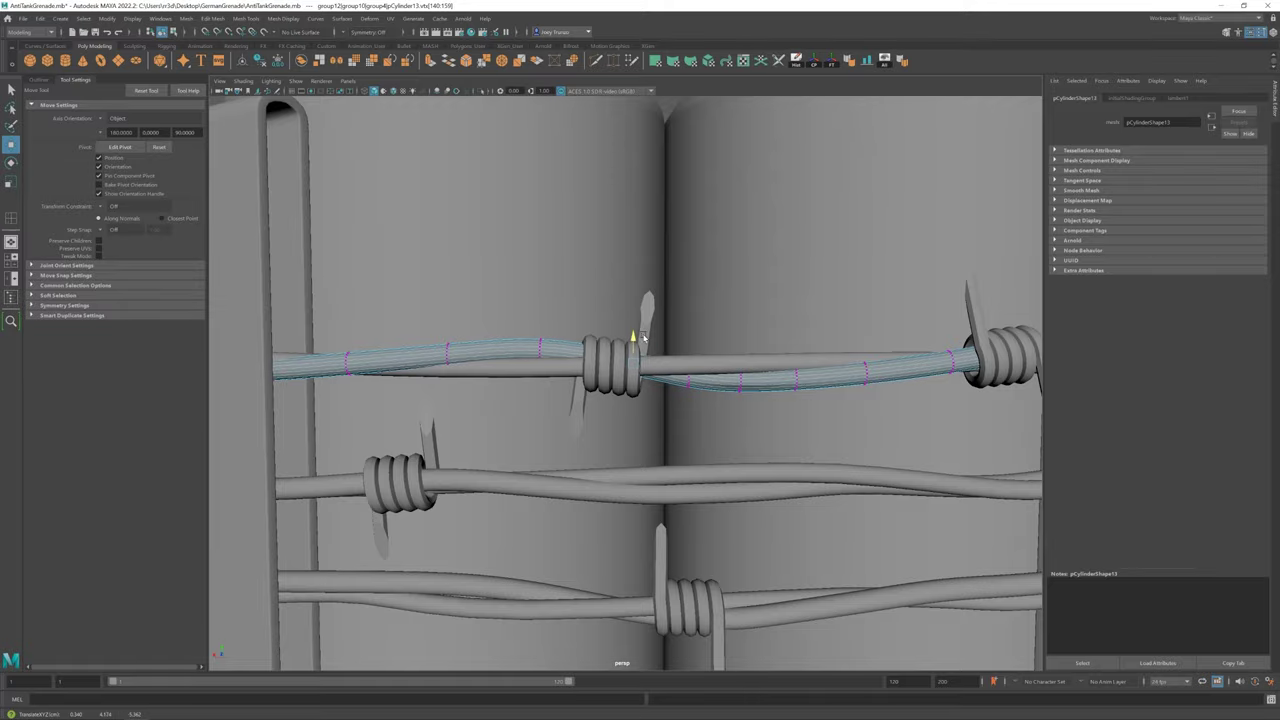
key(ctrl+z)
key(ctrl+z)
key(ctrl+z)
Duplicate group14 repeatedly, rotating each copy 60° in Y to make group15–group19
click(38, 79)
click(62, 286)
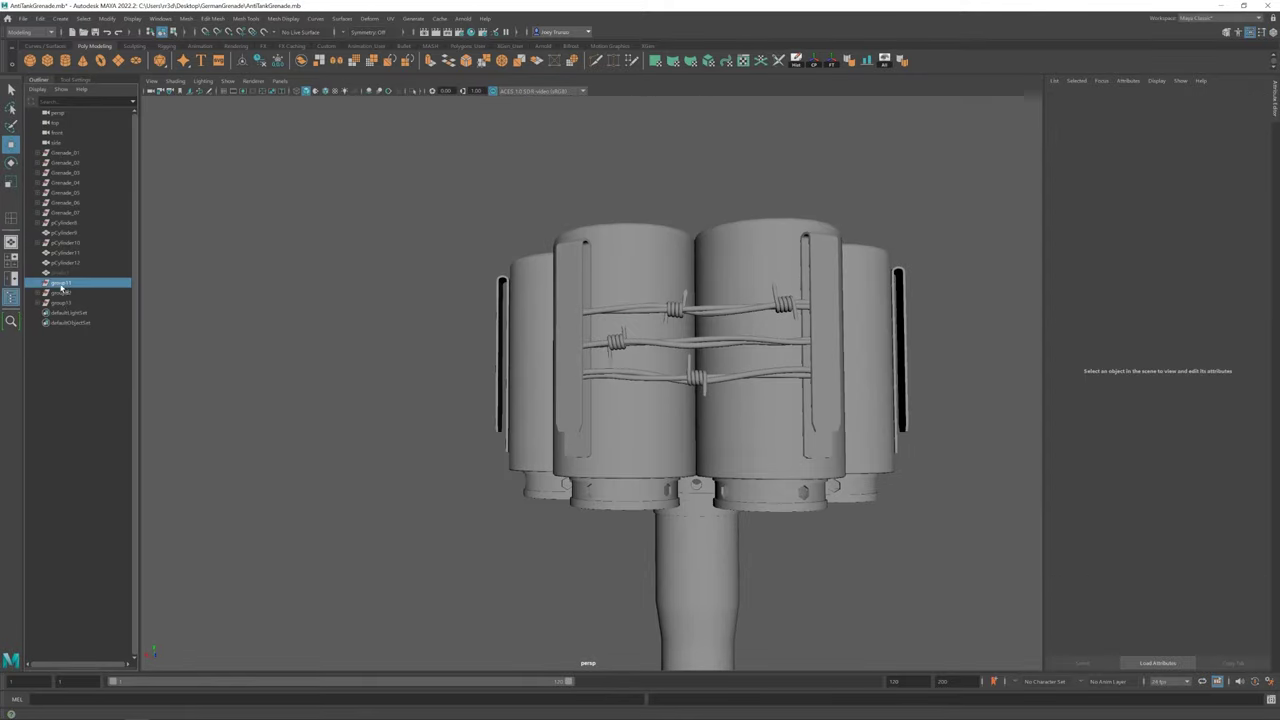
key(ctrl+z)
key(ctrl+z)
key(space)
key(space)
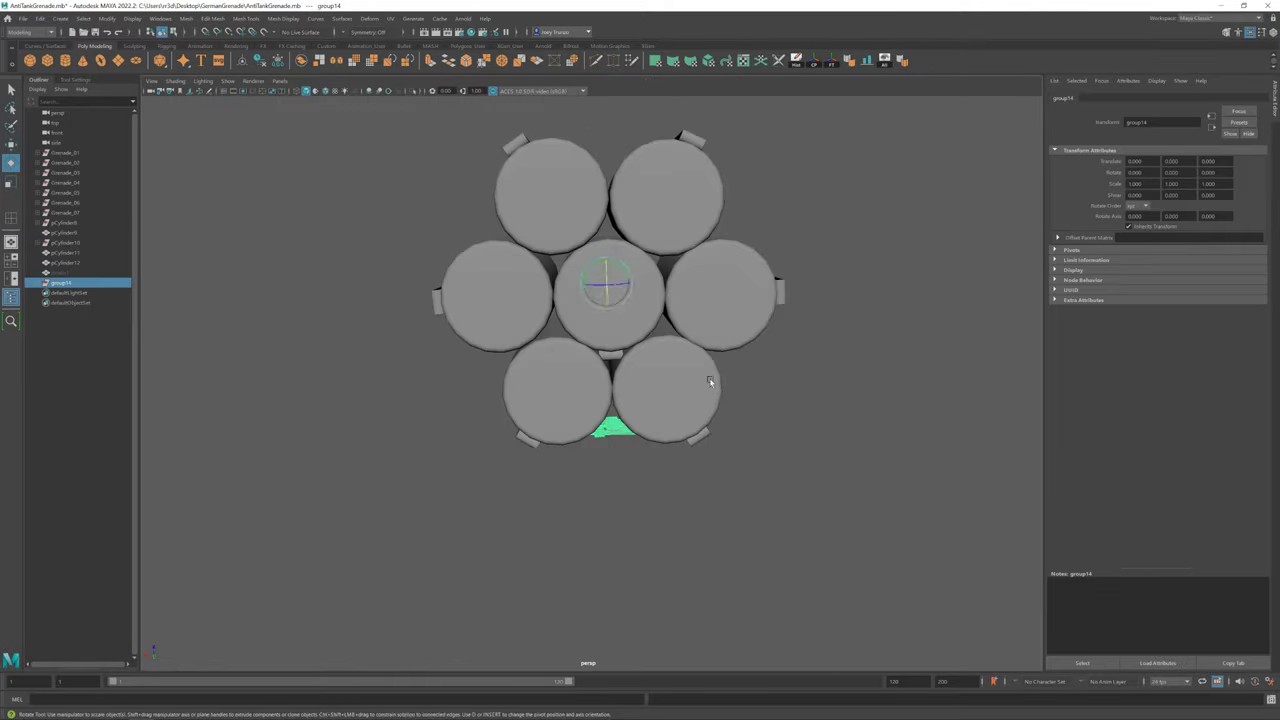
key(ctrl+z)
key(ctrl+z)
key(ctrl+z)
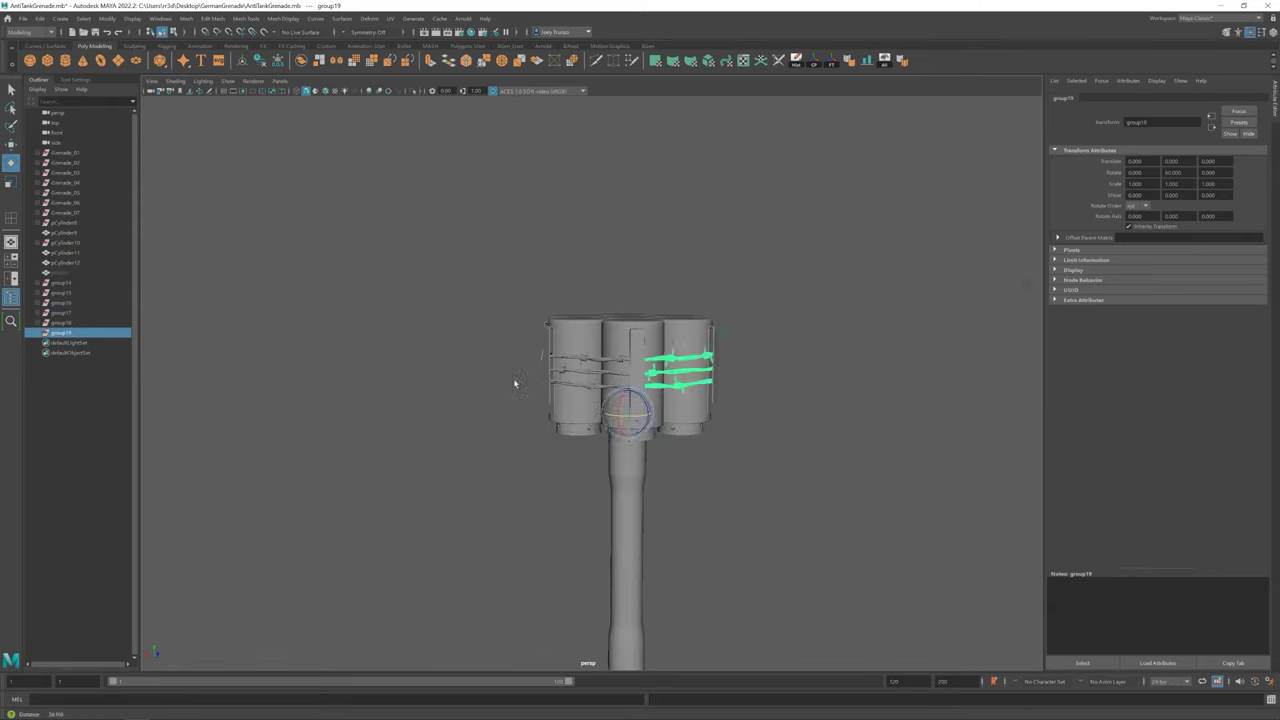
key(ctrl+z)
key(ctrl+z)
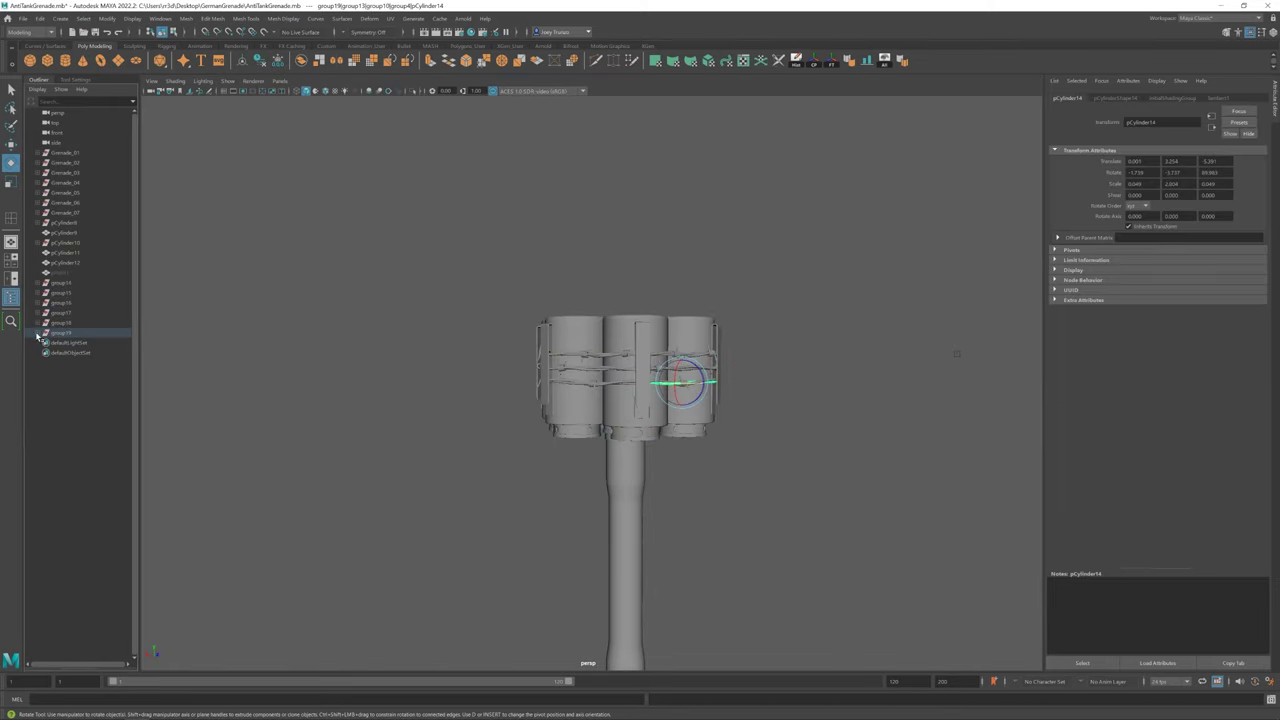
key(ctrl+z)
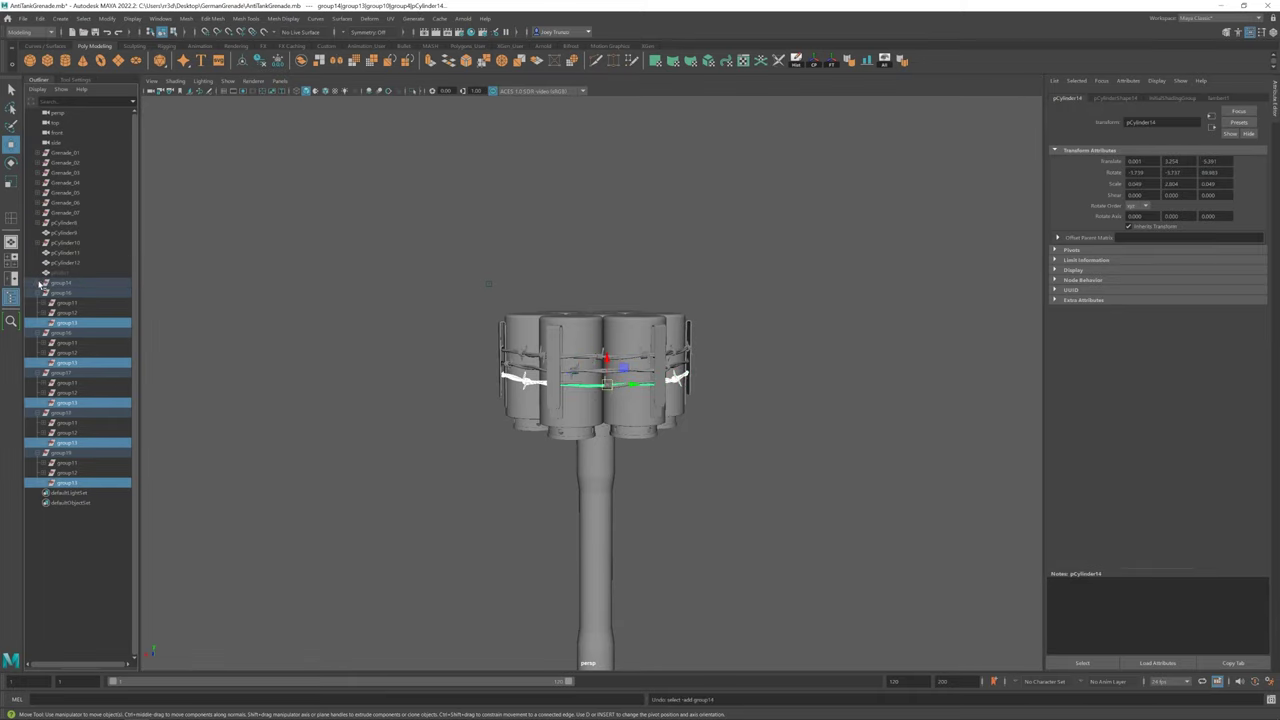
key(ctrl+z)
key(ctrl+z)
key(ctrl+z)
key(ctrl+z)
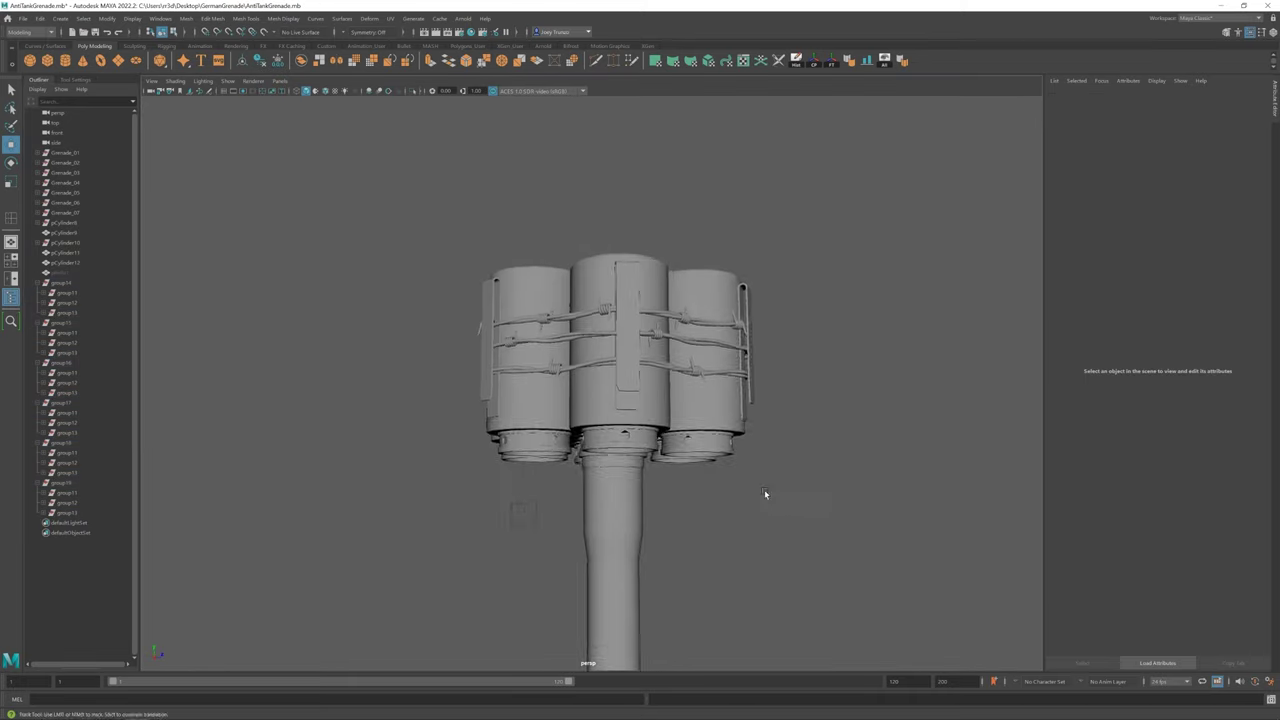
key(ctrl+z)
key(ctrl+z)
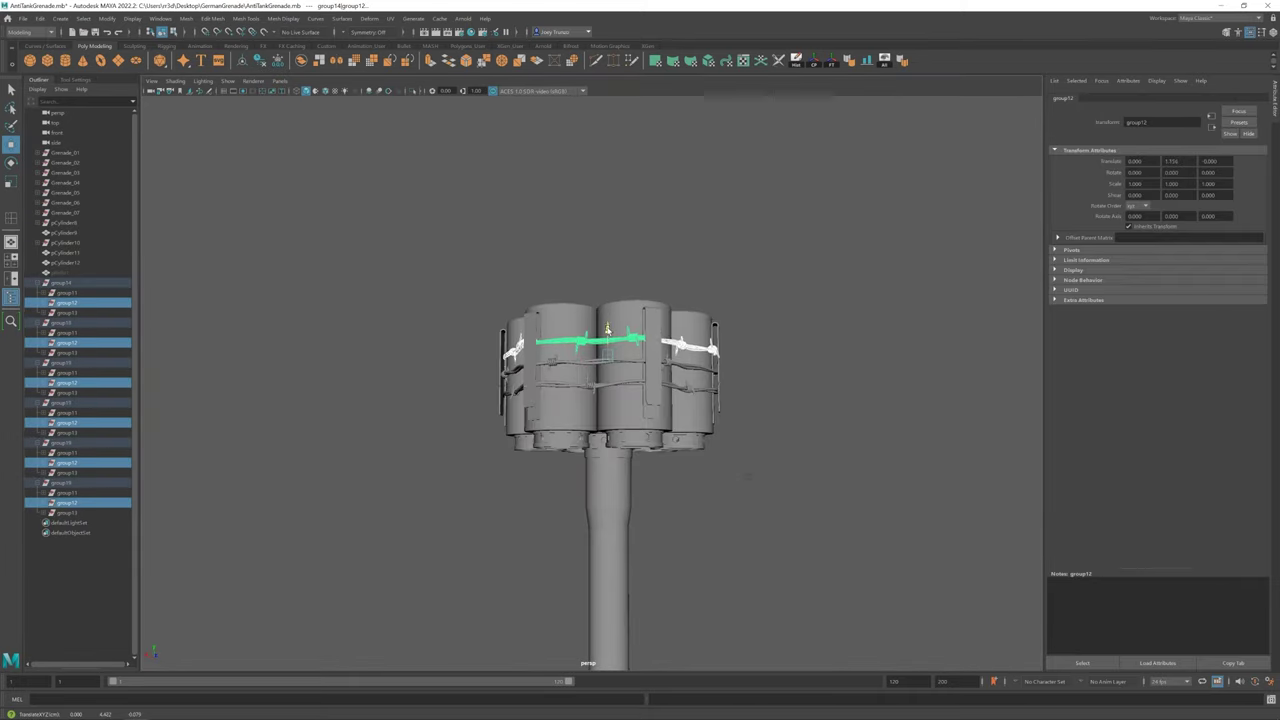
key(ctrl+z)
Orbit around the bundle and select the wire groups in the Outliner
key(ctrl+z)
key(ctrl+z)
right_click(651, 306)
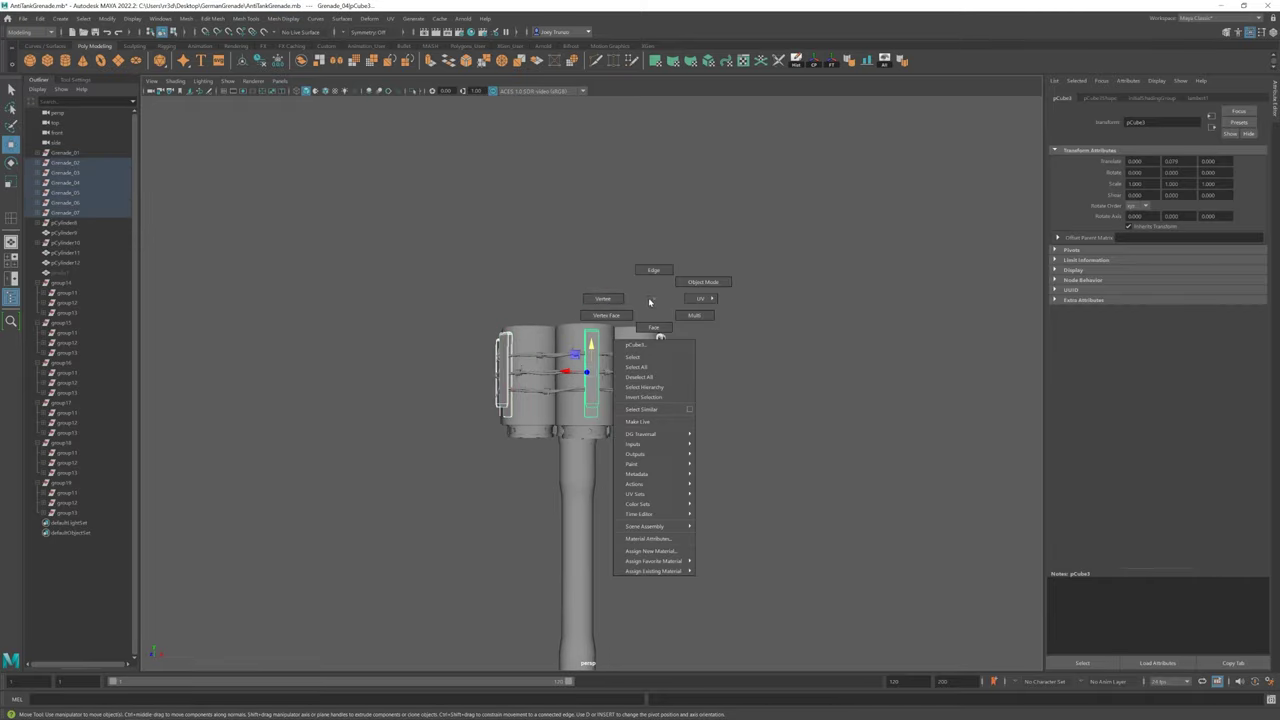
alt+drag(680, 450, 761, 507)
mouse_move(724, 473)
alt+right_down()
mouse_move(686, 446)
mouse_move(579, 448)
alt+right_up()
key(ctrl+z)
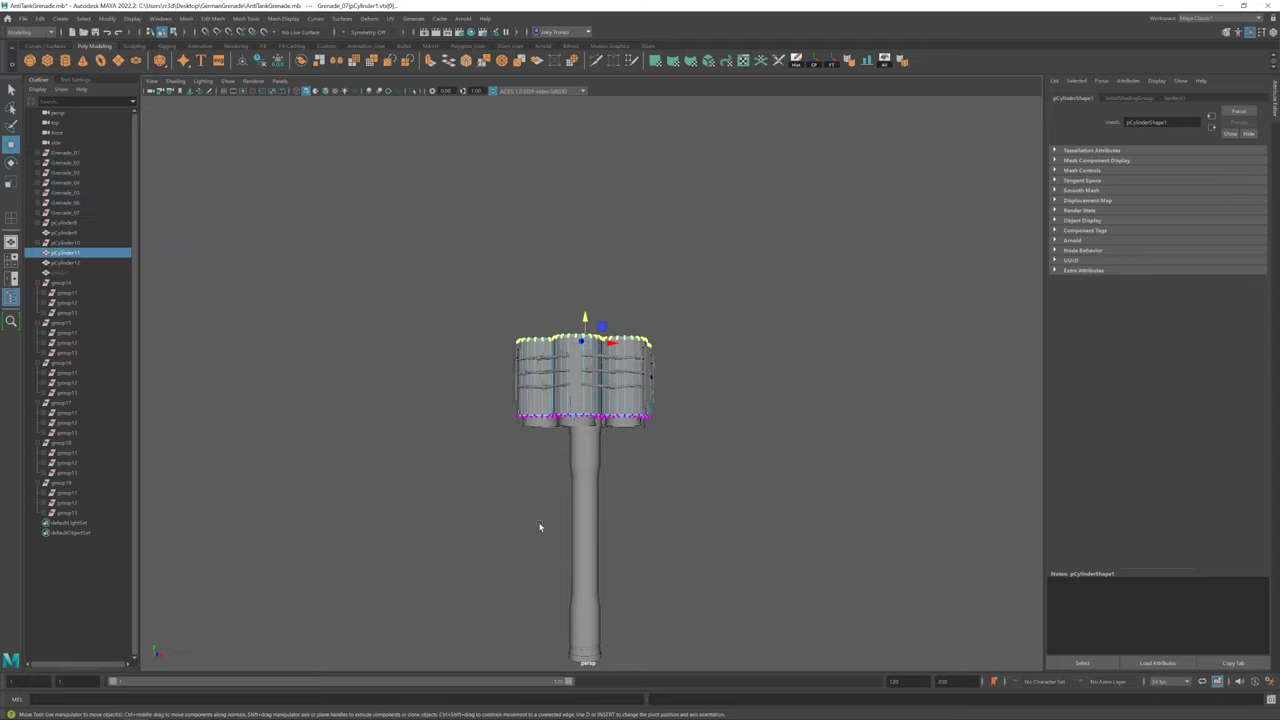
alt+drag(539, 526, 677, 508)
scroll(677, 508, up, 3)
click(60, 283)
ctrl+click(60, 323)
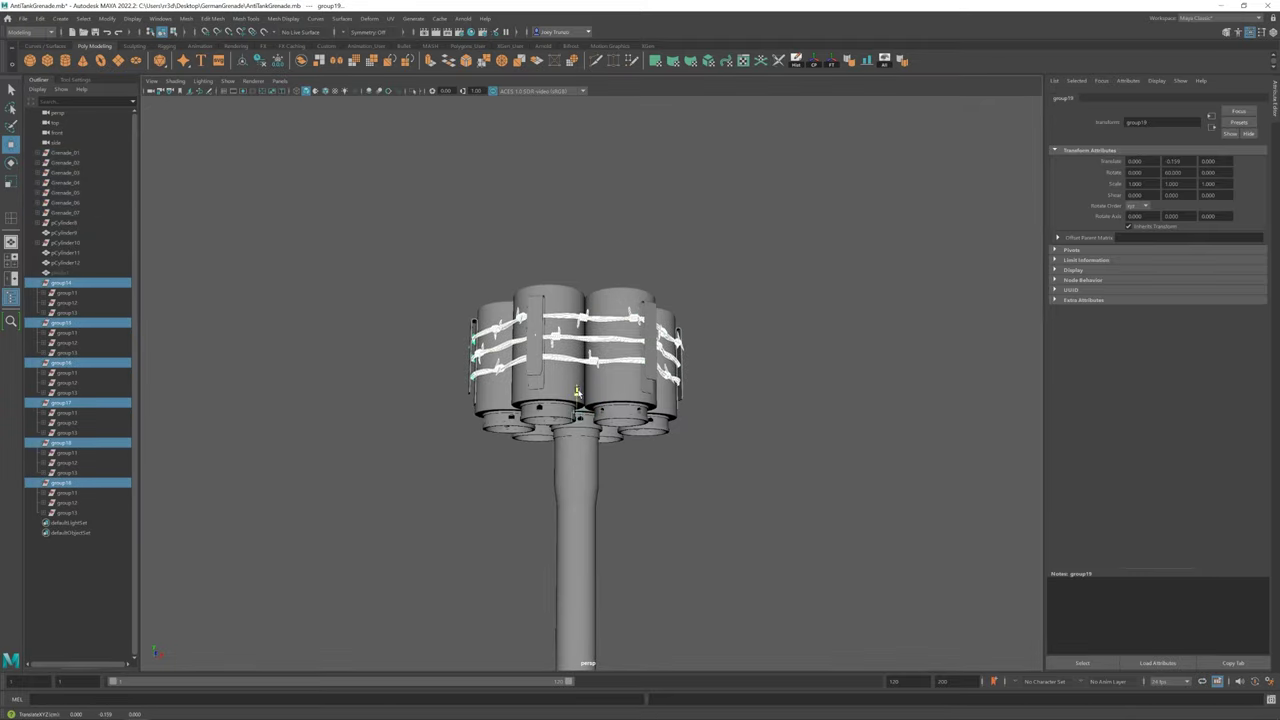
Deselect everything and turn the view toward the handle's bottom end
key(ctrl+z)
key(ctrl+z)
key(ctrl+z)
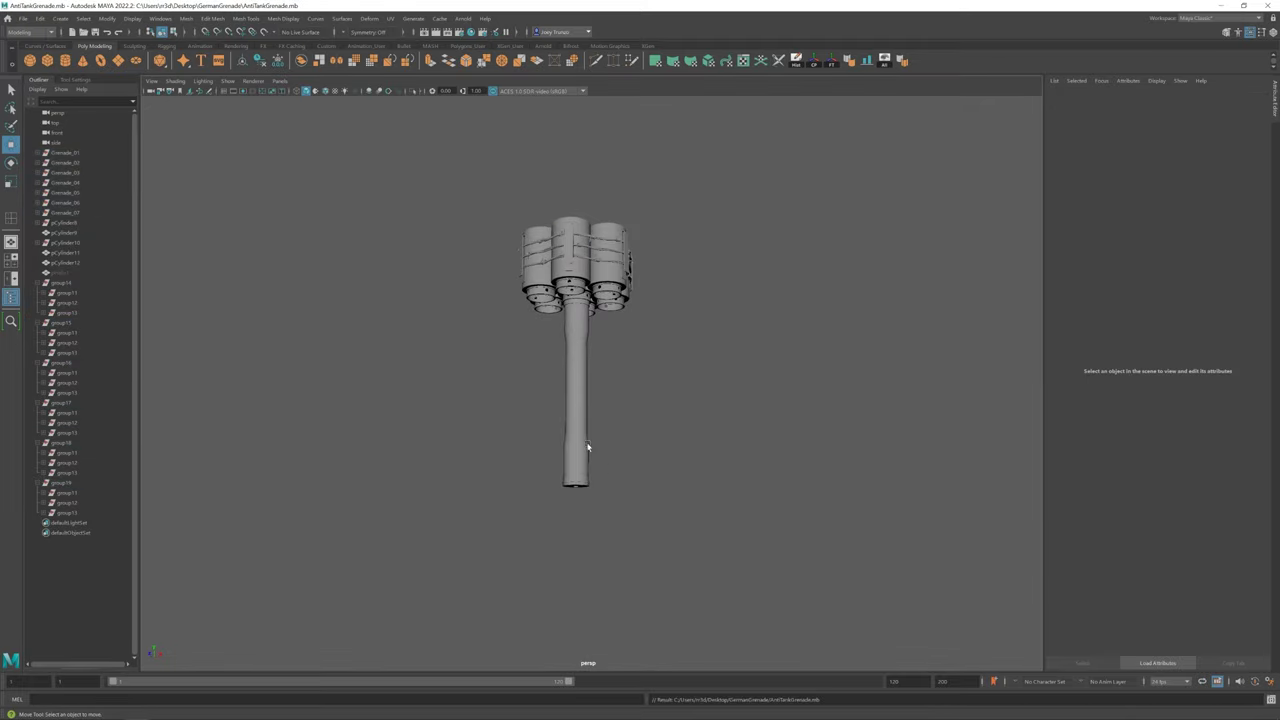
mouse_move(587, 447)
alt+mouse_down()
mouse_move(651, 485)
mouse_move(637, 437)
alt+mouse_up()
scroll(519, 375, up, 5)
scroll(519, 375, down, 1)
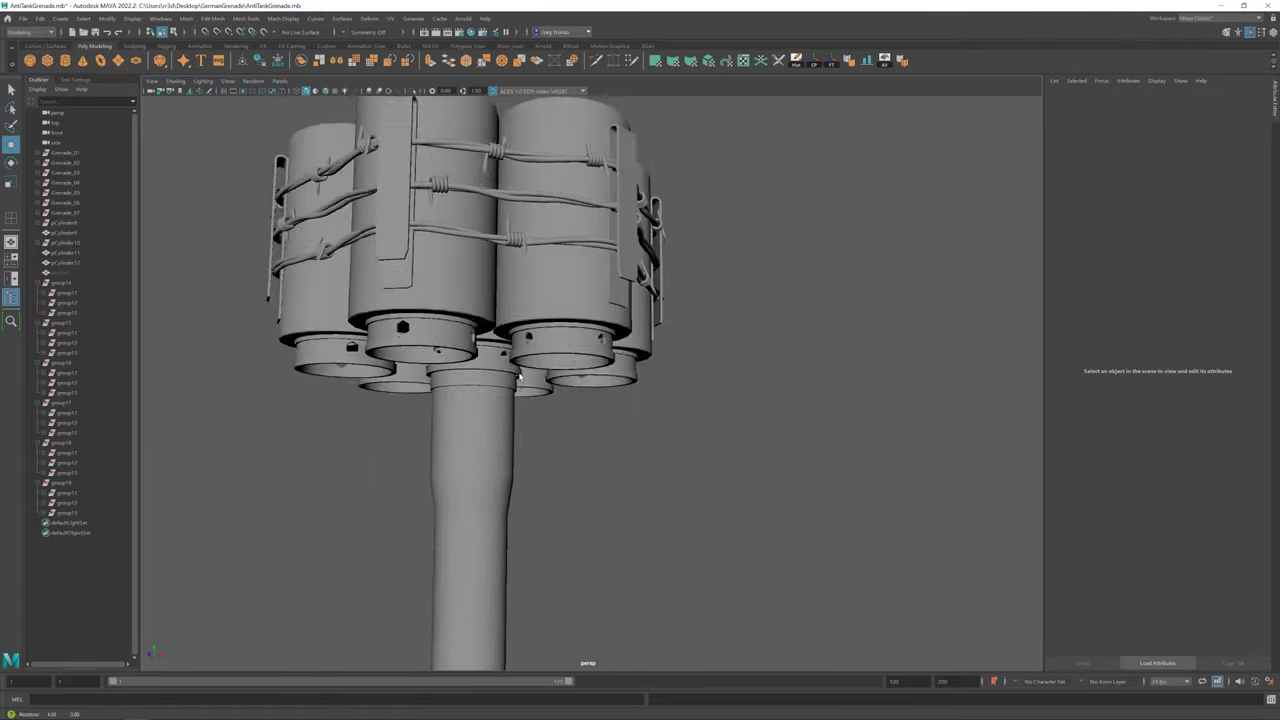
click(519, 375)
scroll(500, 400, down, 3)
click(700, 503)
scroll(651, 523, down, 2)
alt+drag(651, 523, 658, 309)
scroll(658, 309, up, 3)
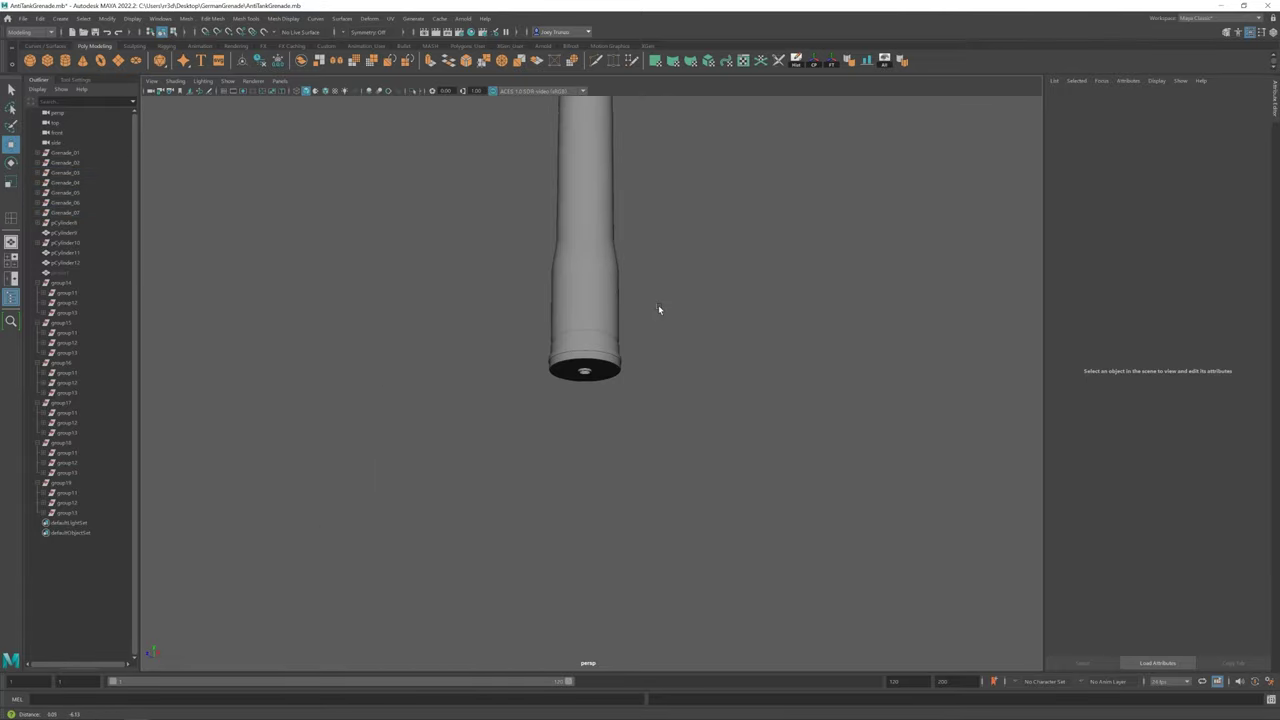
click(60, 18)
Draw an edit-point curve and move it to the bottom of the handle
click(215, 97)
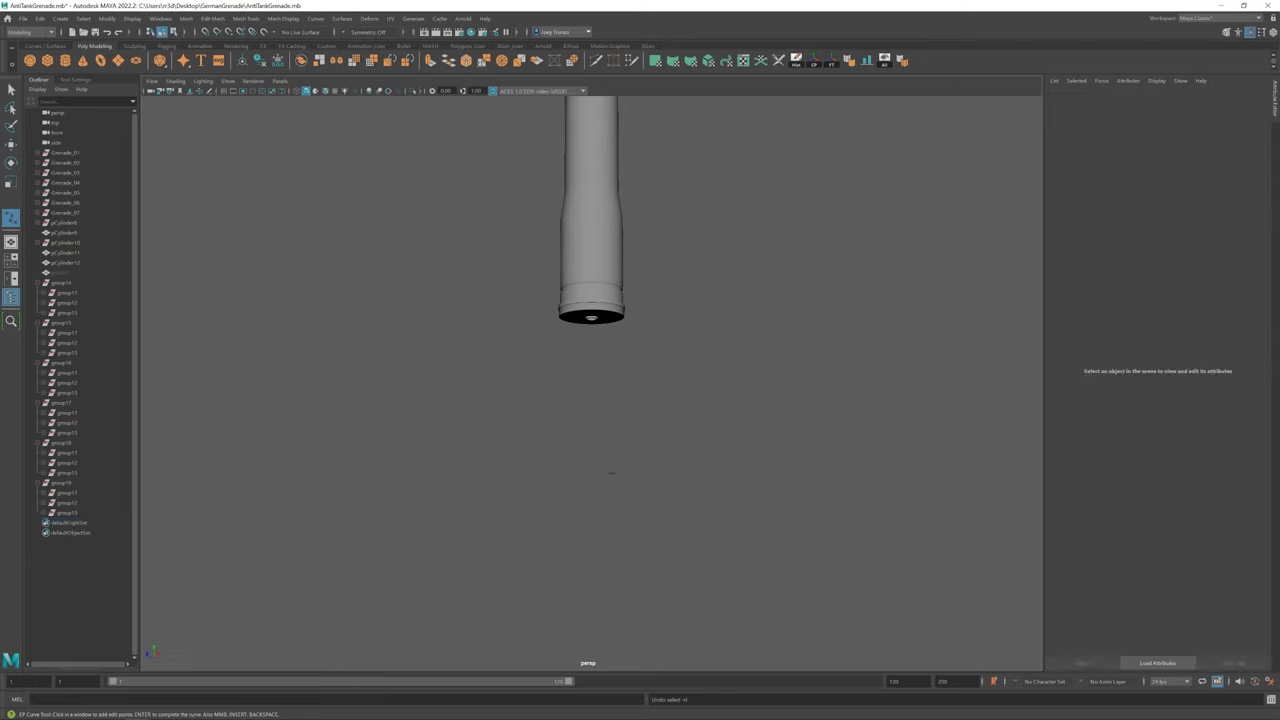
alt+drag(600, 420, 644, 329)
key(Return)
middle_drag(601, 390, 588, 380)
key(f)
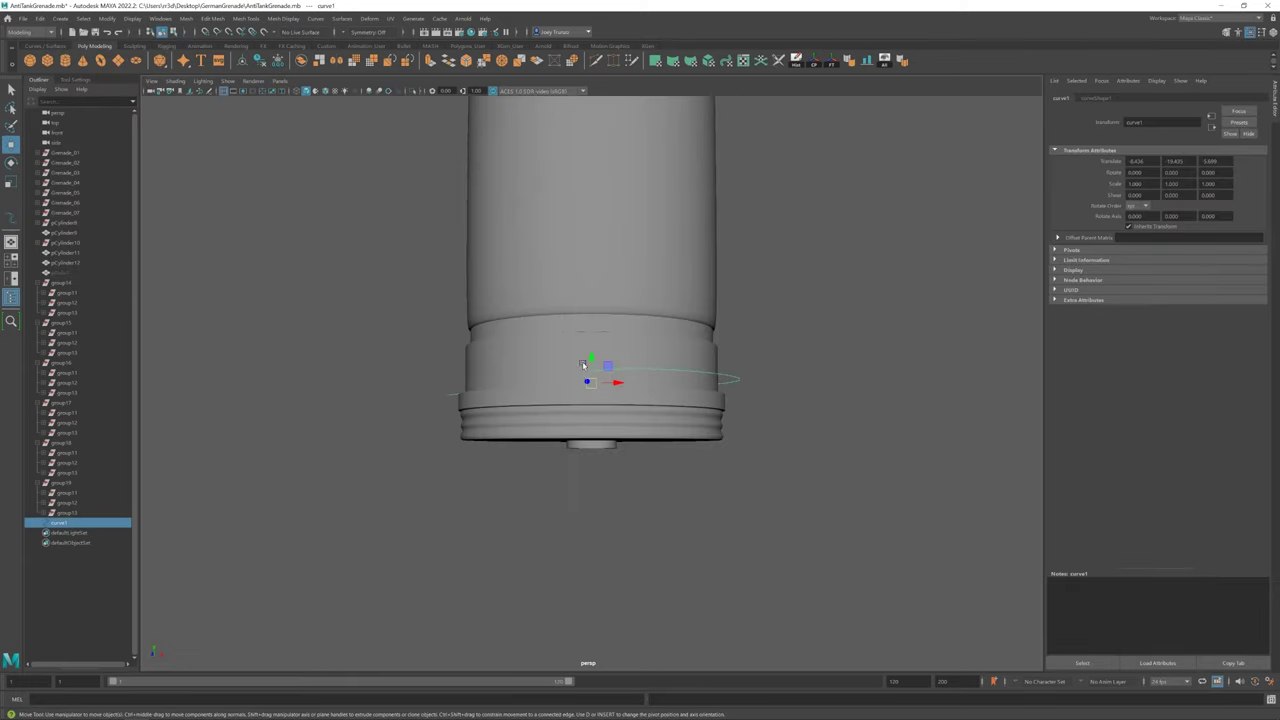
Rotate the curve and adjust its points beneath the open handle end
key(e)
alt+drag(600, 470, 616, 378)
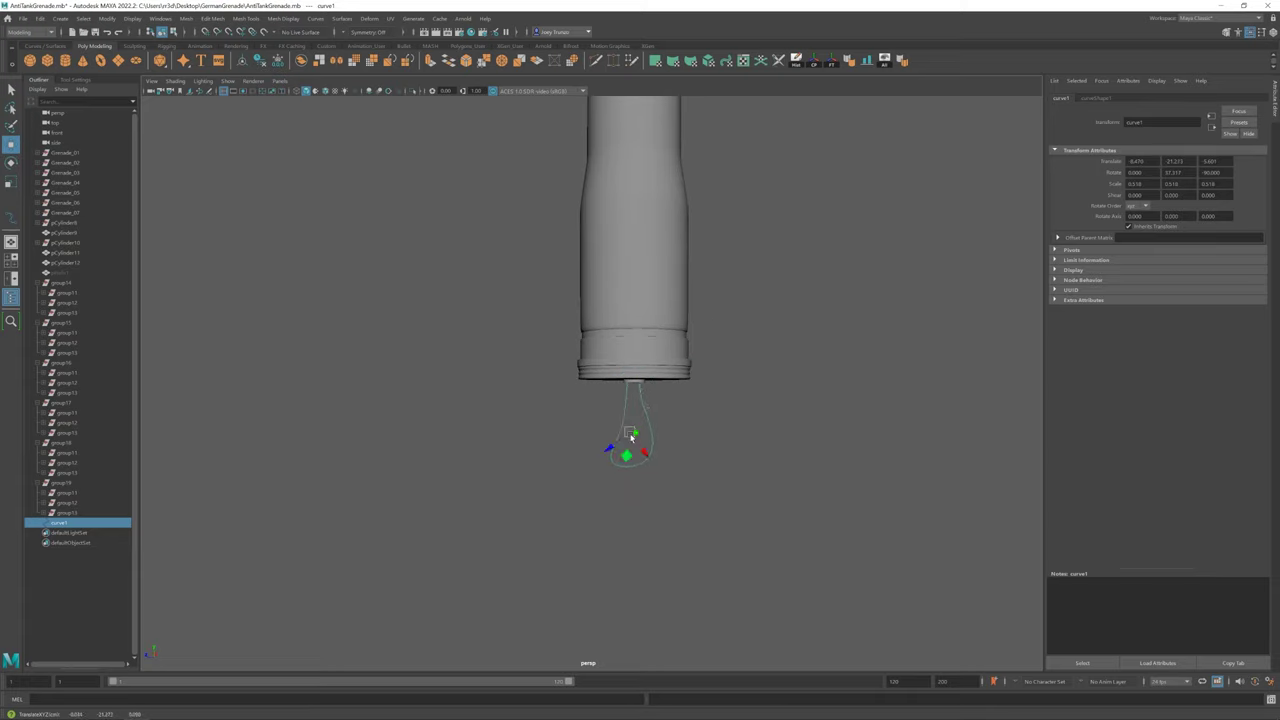
alt+drag(631, 437, 663, 423)
drag(650, 345, 710, 383)
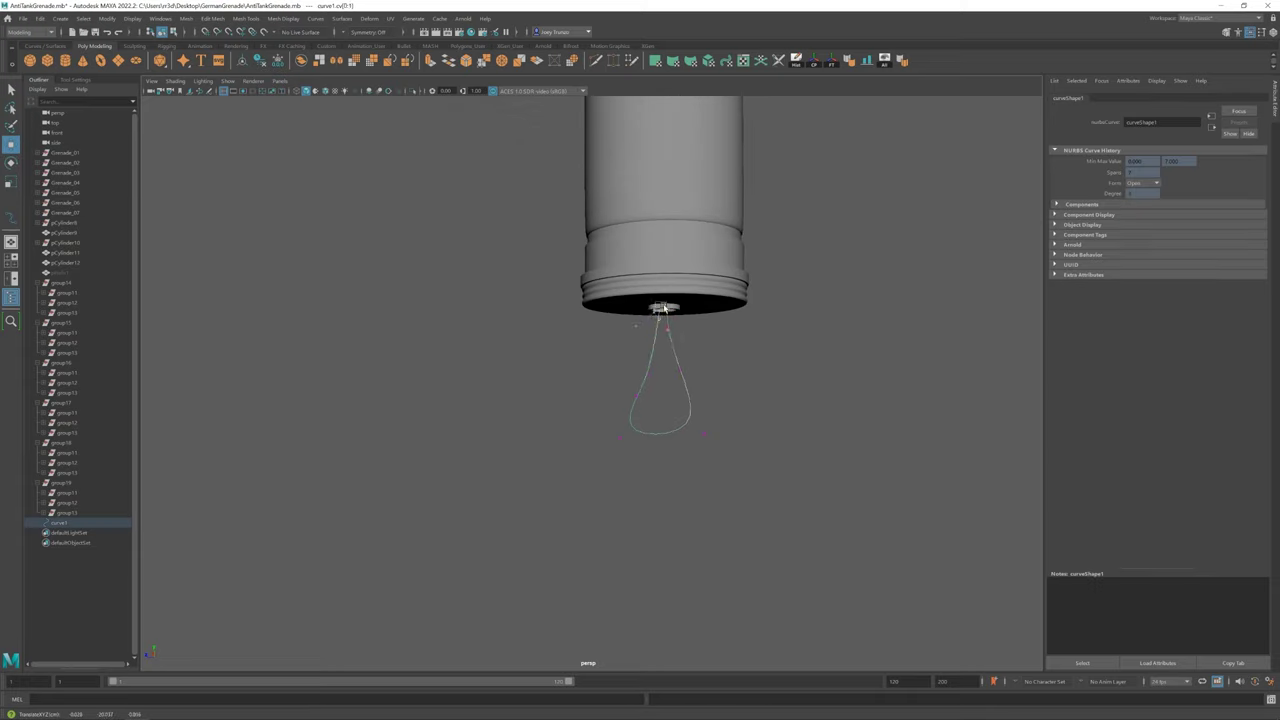
alt+drag(663, 336, 689, 406)
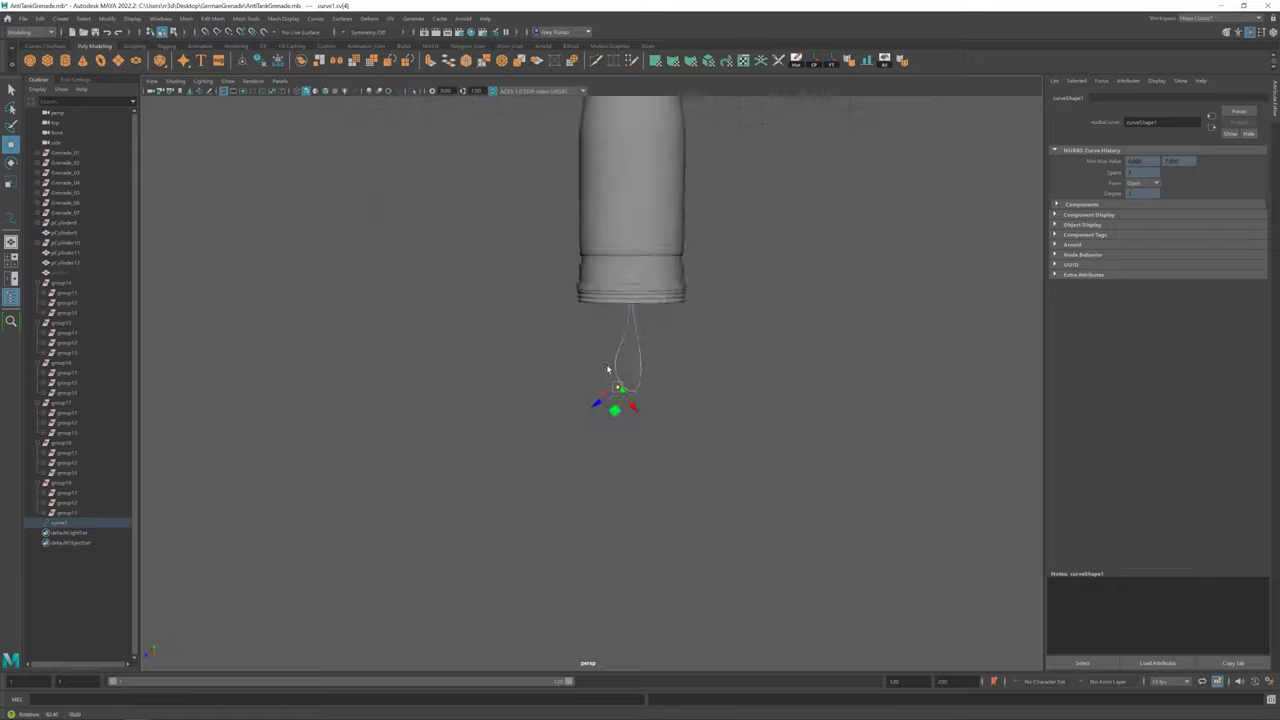
alt+drag(607, 370, 643, 407)
mouse_move(628, 291)
alt+mouse_down()
mouse_move(694, 471)
mouse_move(592, 443)
alt+mouse_up()
alt+drag(606, 356, 507, 416)
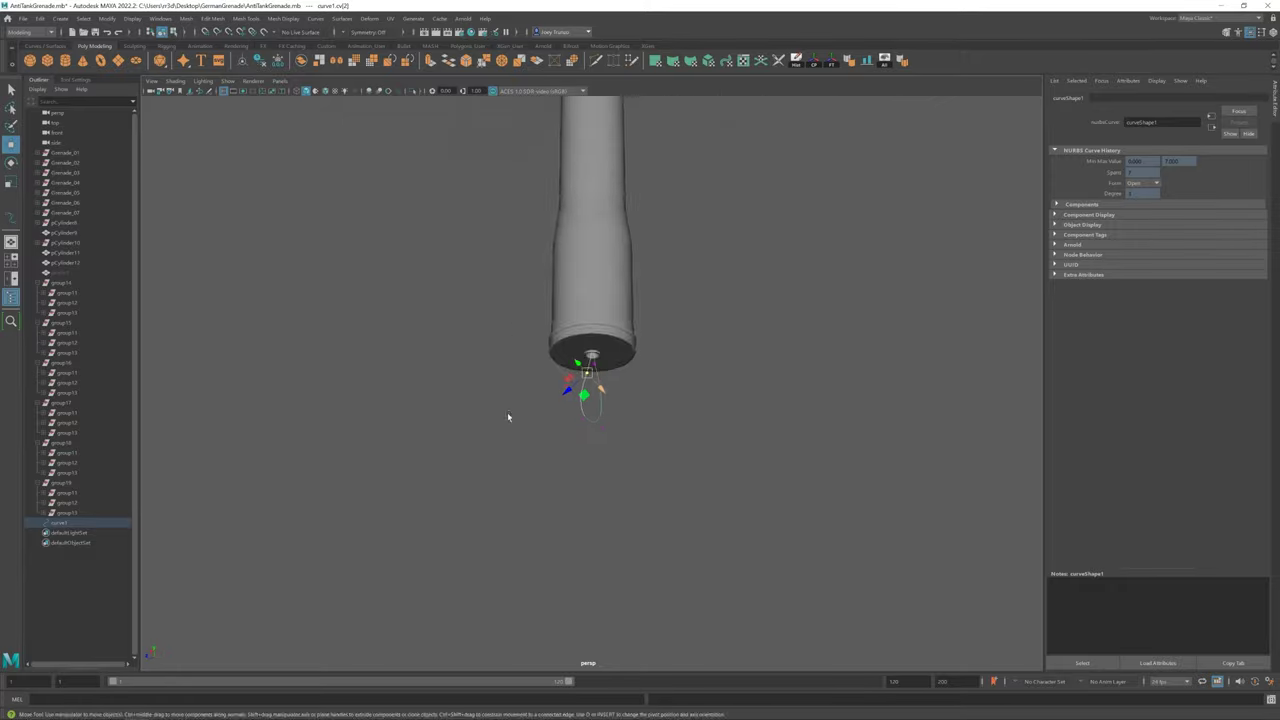
Sweep the curve into a thin tube forming the rope loop, then deselect it
key(g)
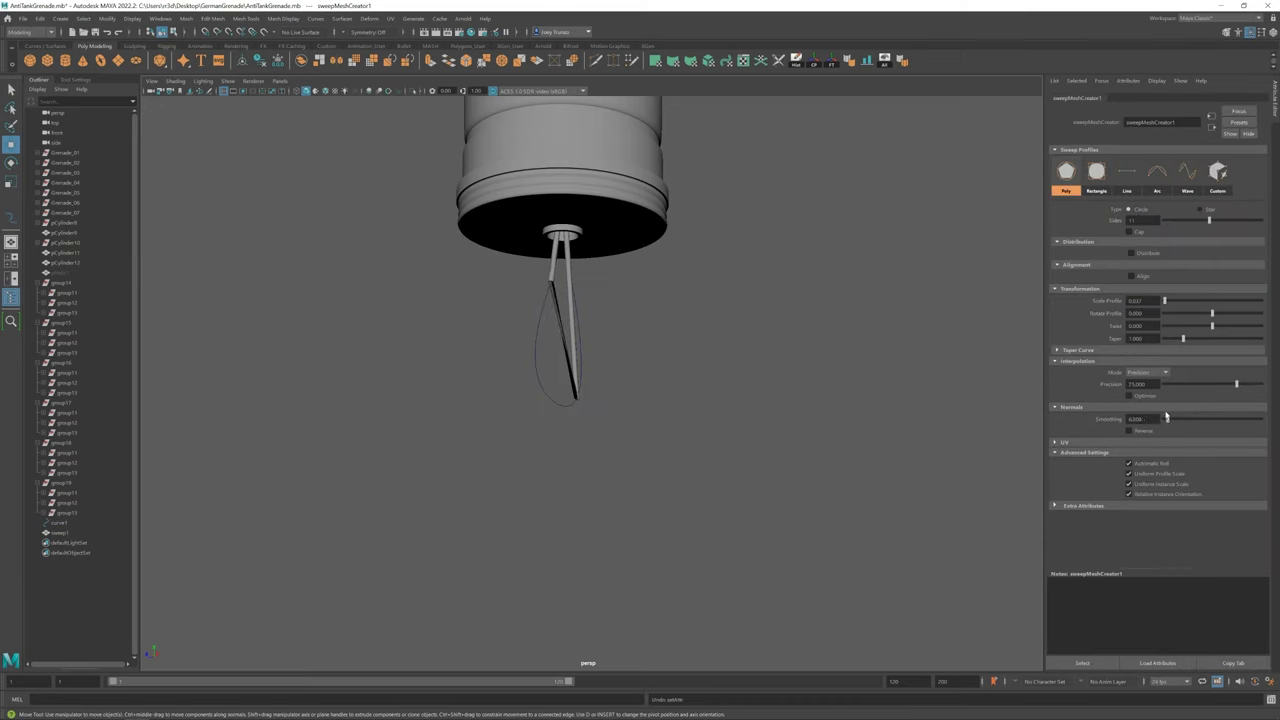
scroll(469, 354, down, 3)
scroll(469, 354, down, 3)
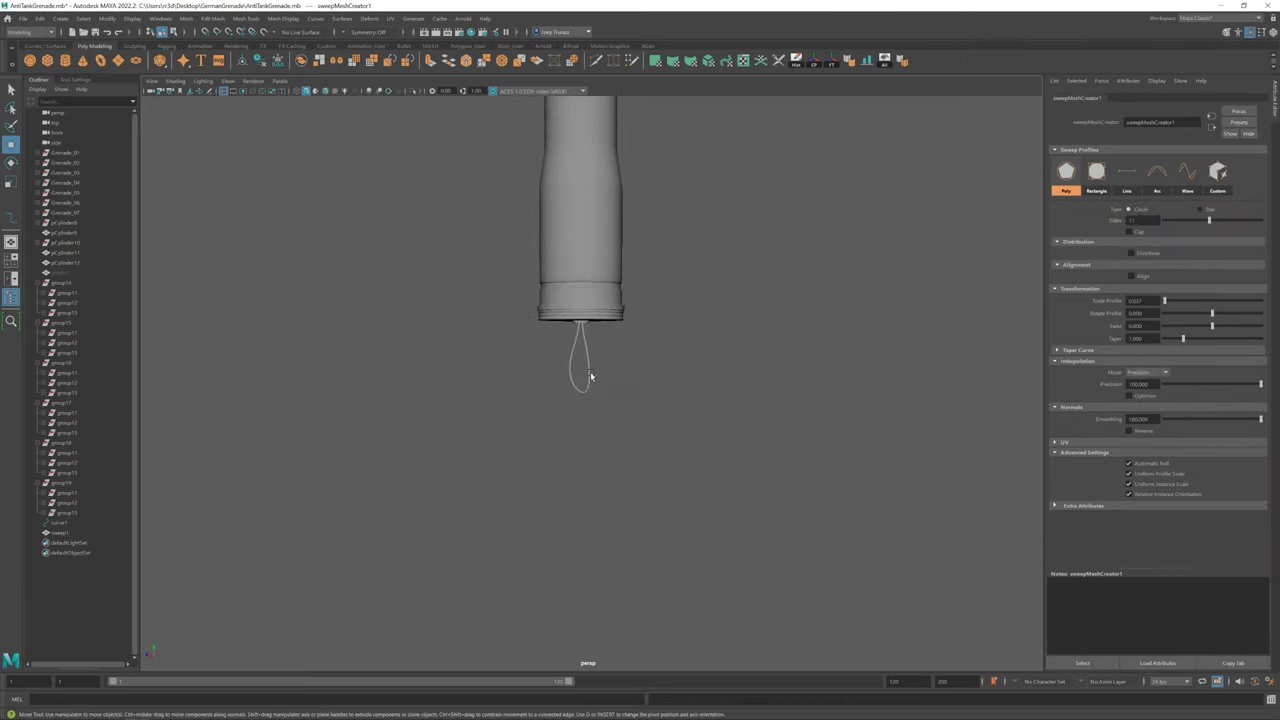
scroll(469, 354, up, 2)
scroll(535, 368, down, 2)
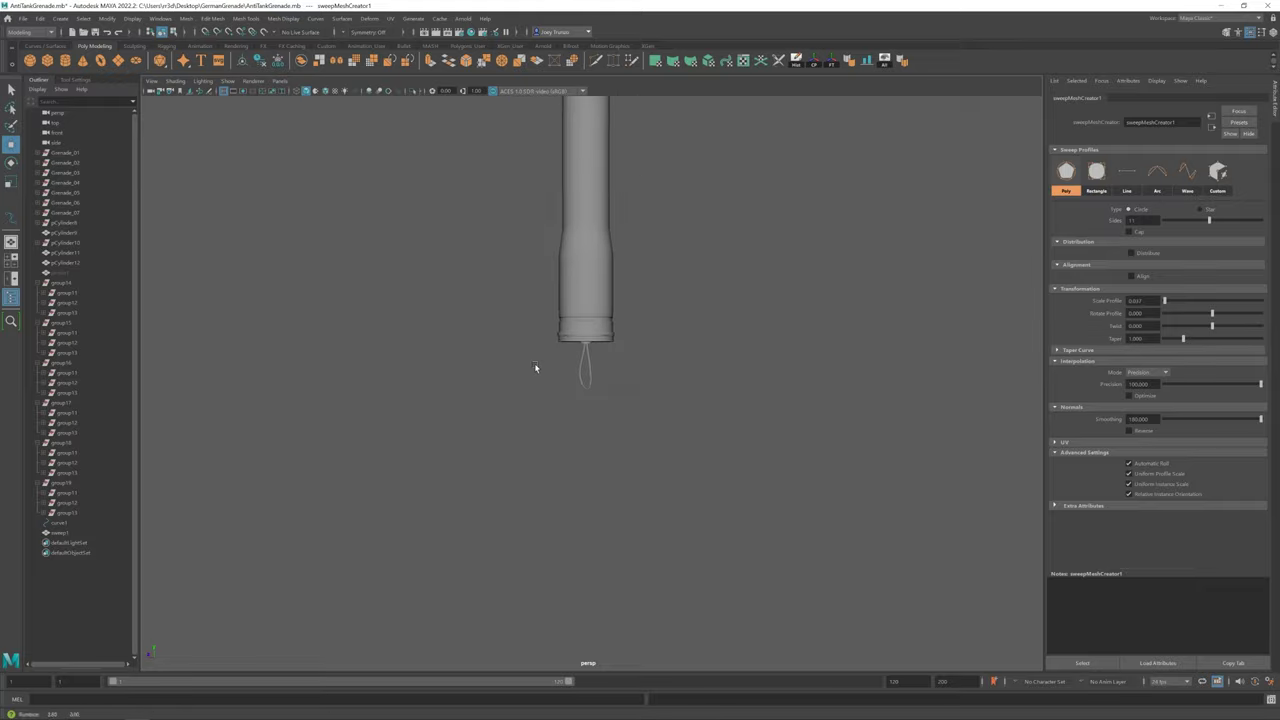
scroll(535, 368, up, 4)
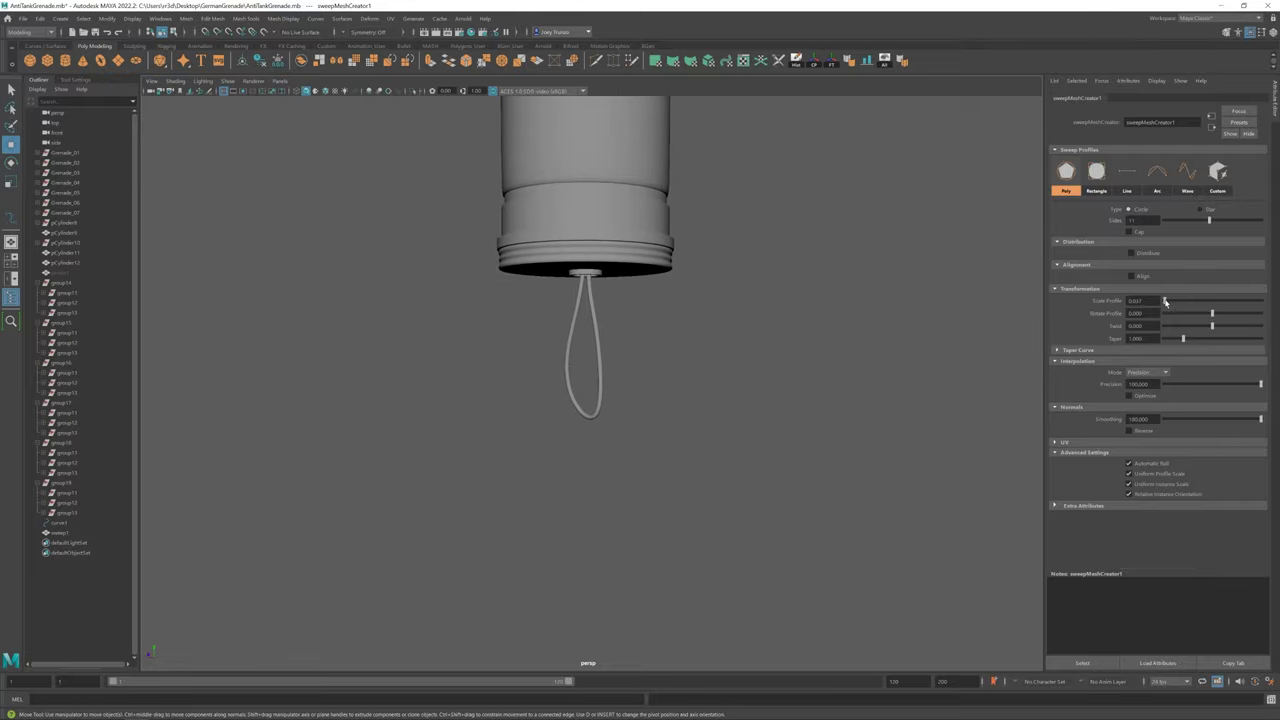
alt+drag(449, 403, 617, 457)
click(617, 457)
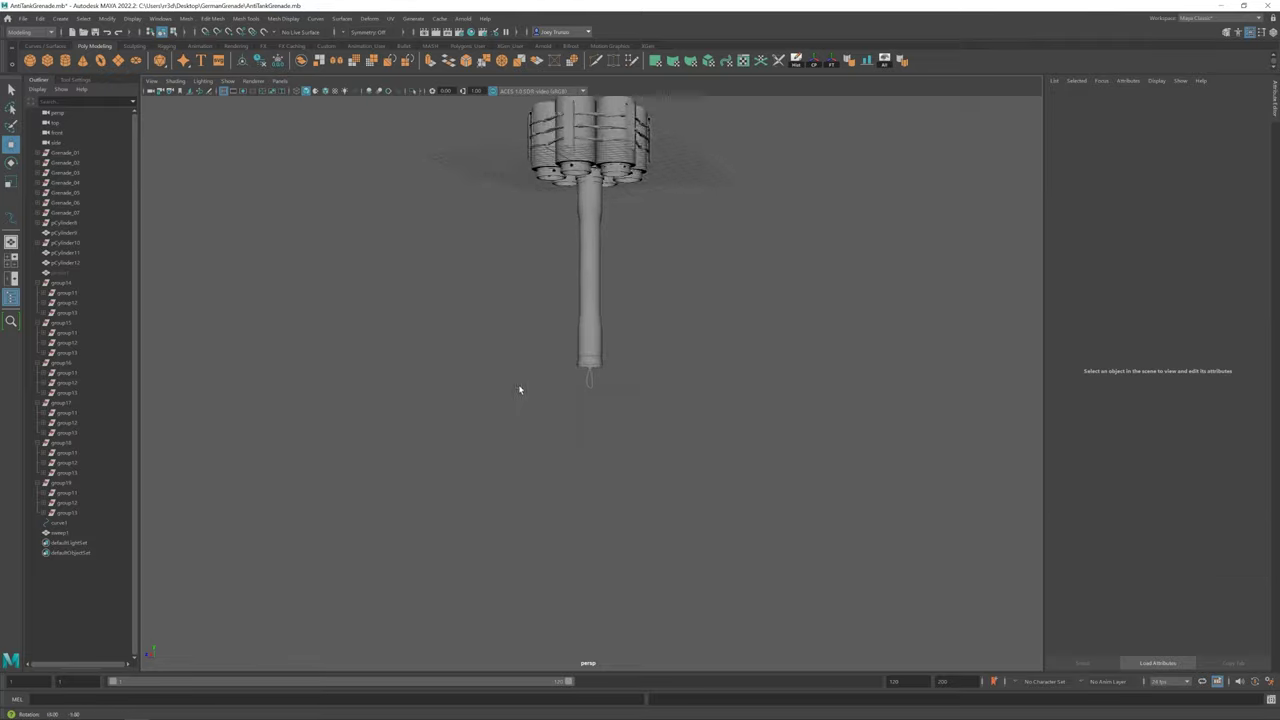
Create a torus pull ring, rotate it upright and adjust its Radius
scroll(603, 352, down, 3)
key(e)
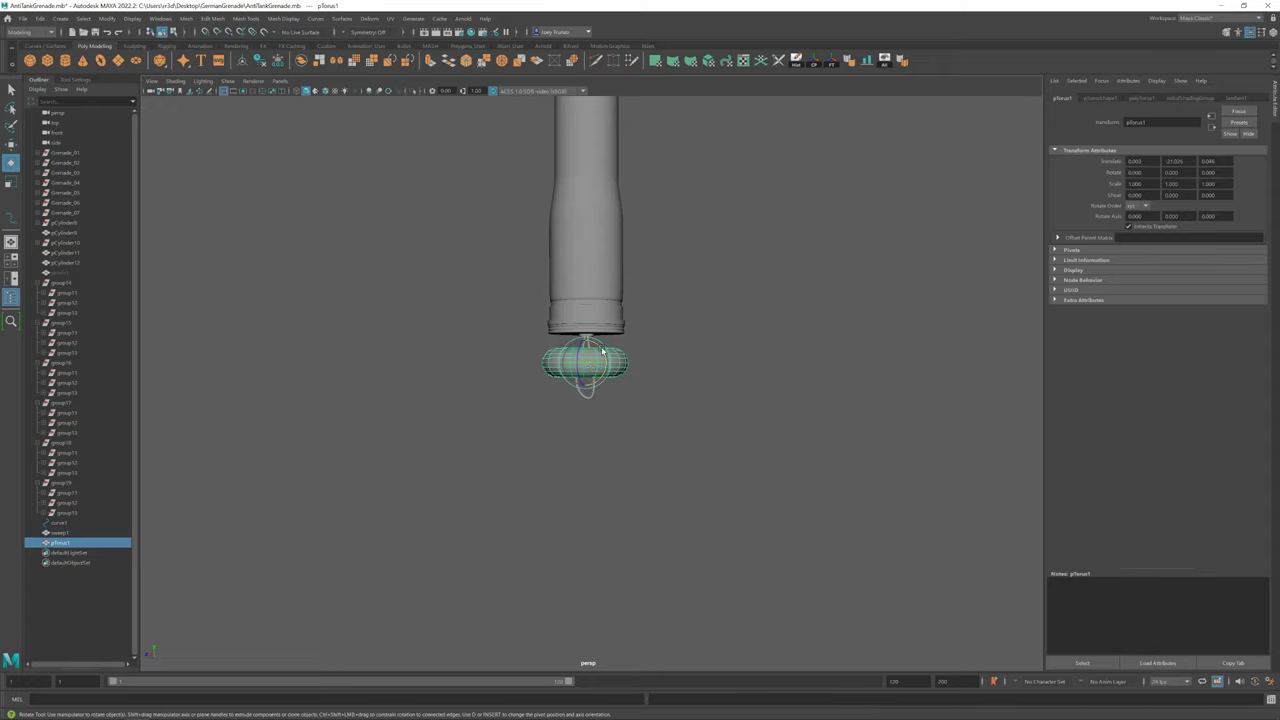
scroll(603, 400, up, 3)
drag(603, 400, 734, 400)
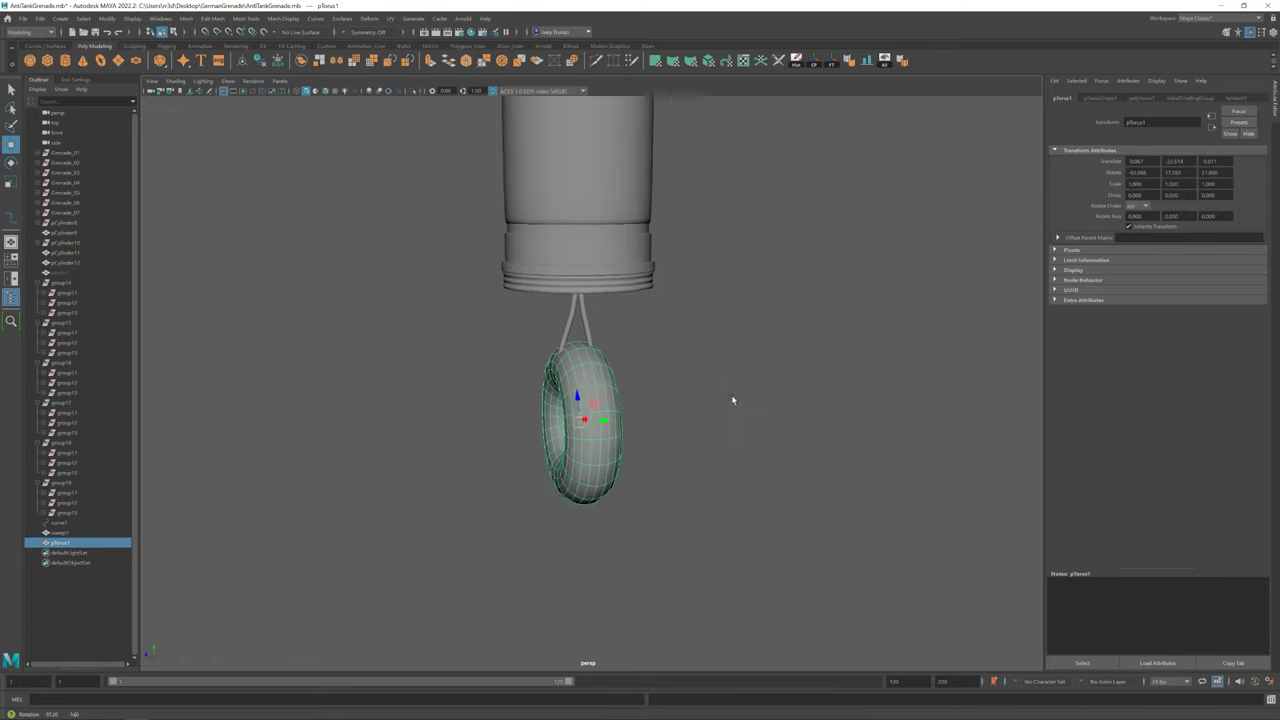
click(1141, 98)
key(w)
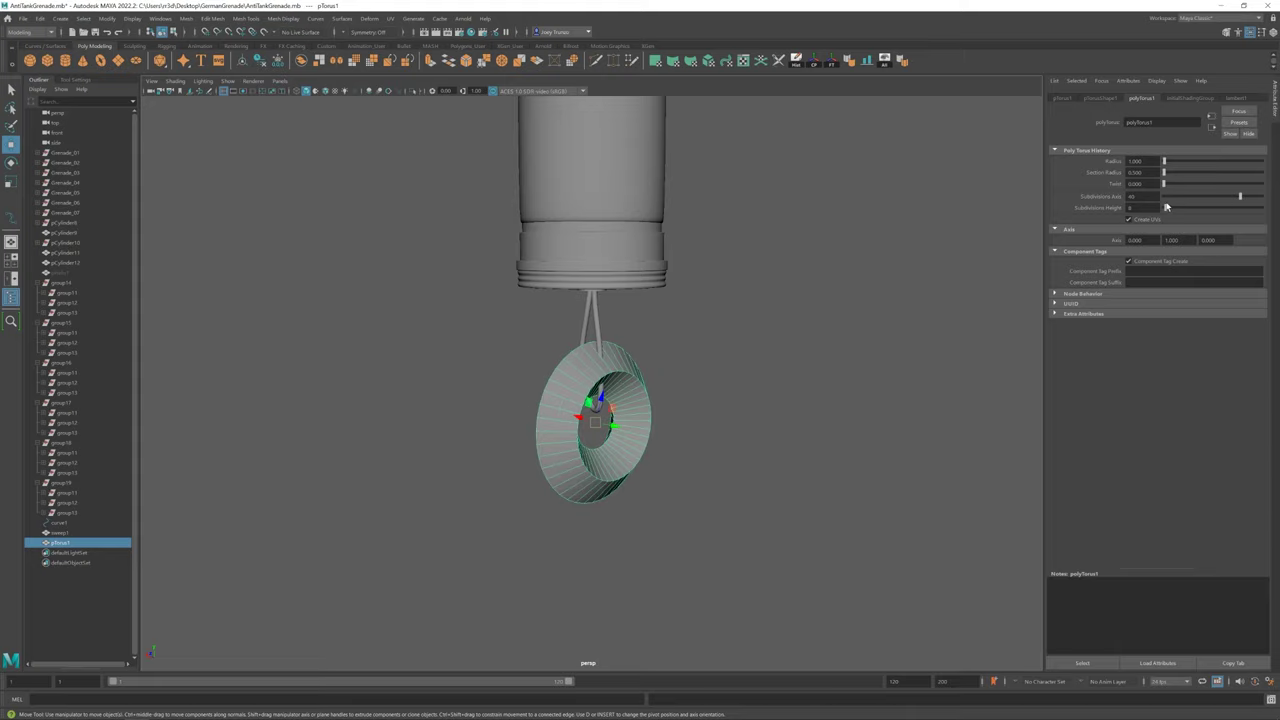
alt+drag(660, 285, 742, 285)
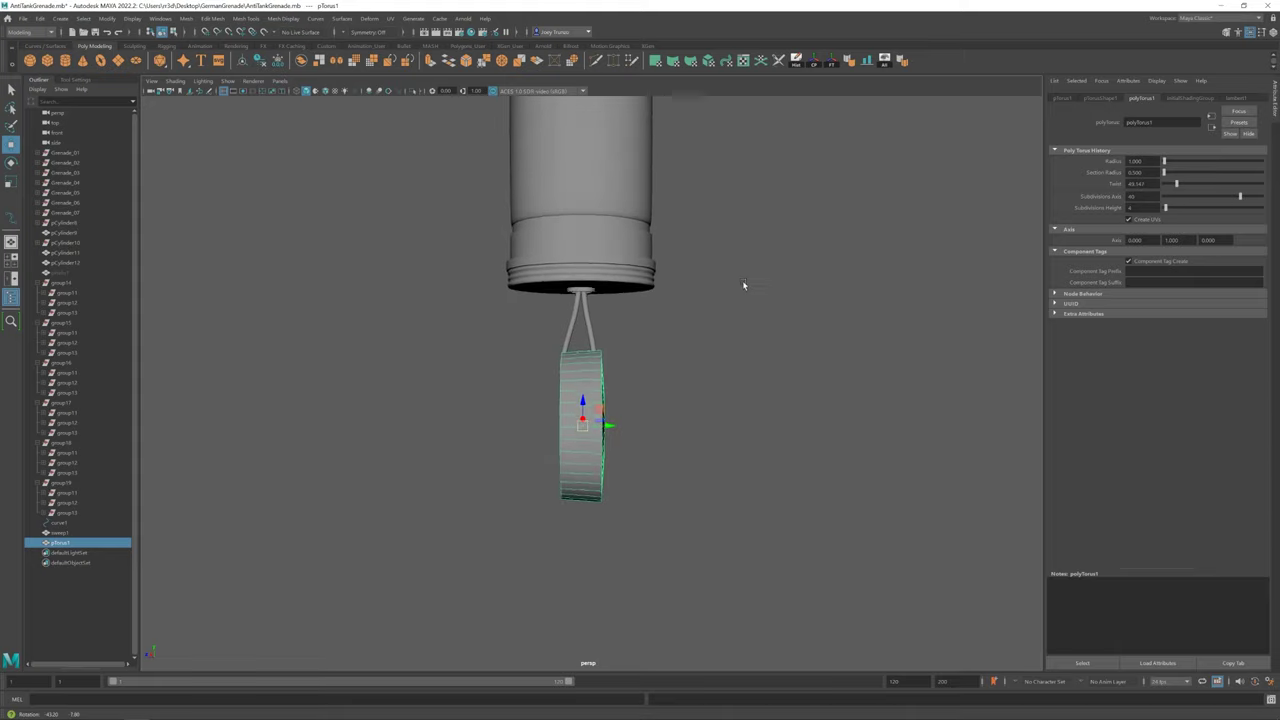
mouse_move(690, 400)
alt+mouse_down()
mouse_move(740, 417)
mouse_move(630, 294)
alt+mouse_up()
key(r)
drag(1163, 161, 1165, 161)
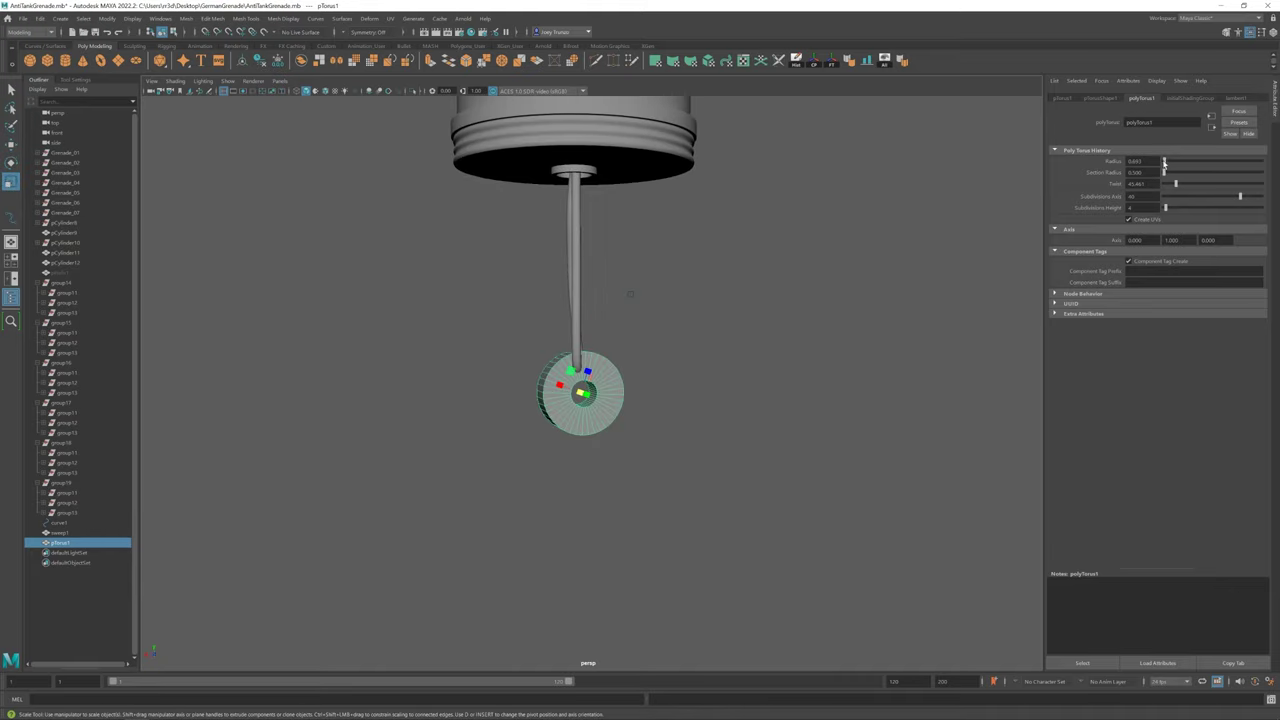
alt+drag(630, 294, 495, 494)
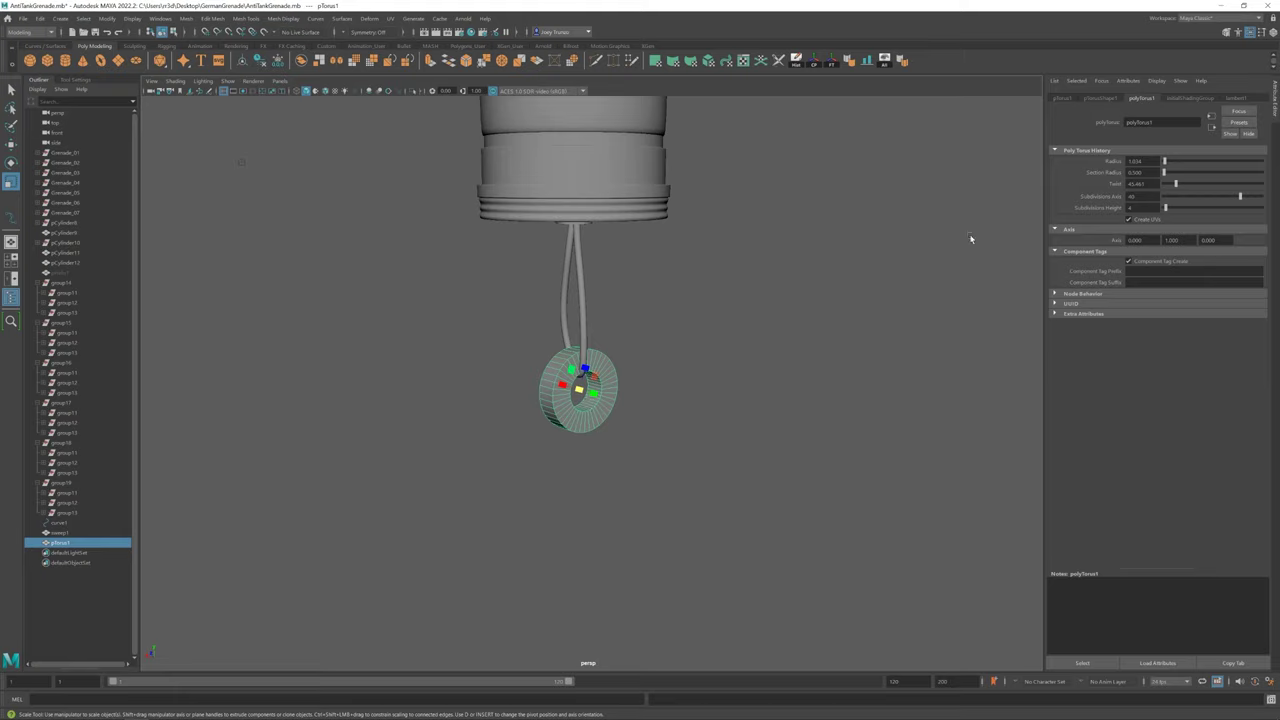
alt+drag(970, 238, 383, 161)
Position the torus ring on the end of the rope loop, checking from several angles
click(600, 466)
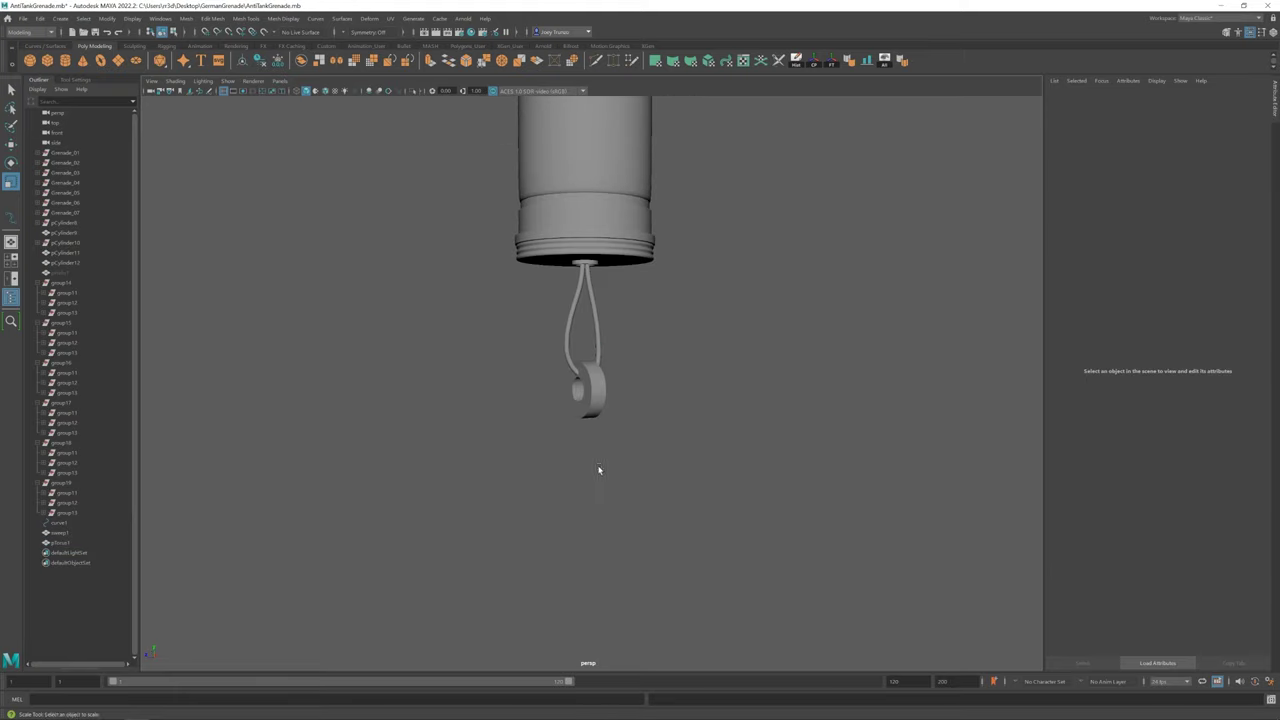
click(575, 388)
key(w)
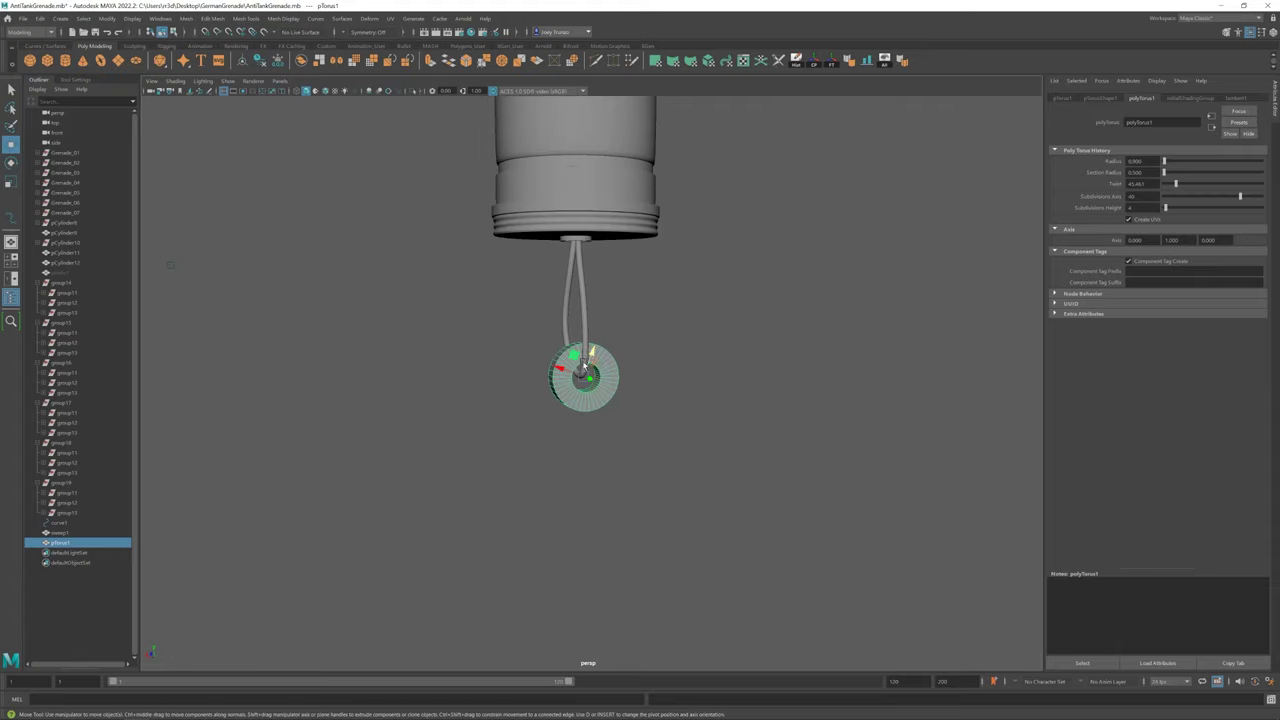
alt+drag(575, 392, 706, 394)
scroll(548, 305, up, 3)
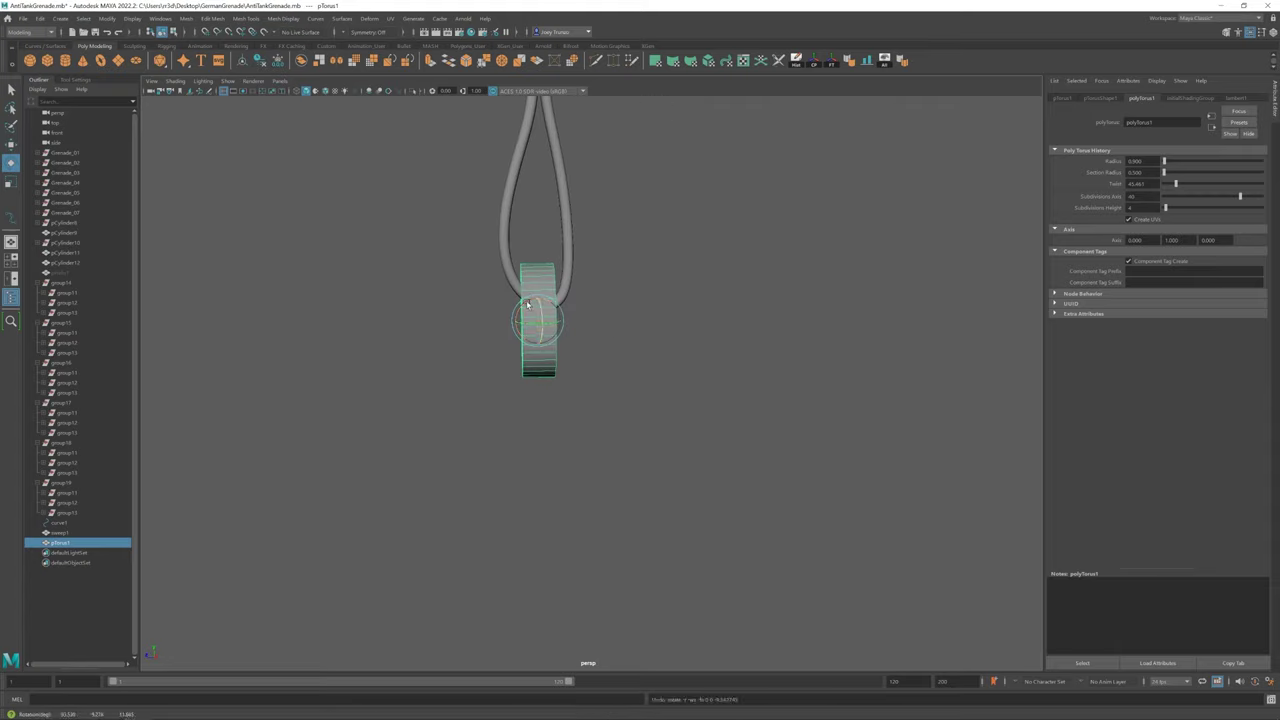
alt+drag(532, 313, 641, 320)
right_click(660, 270)
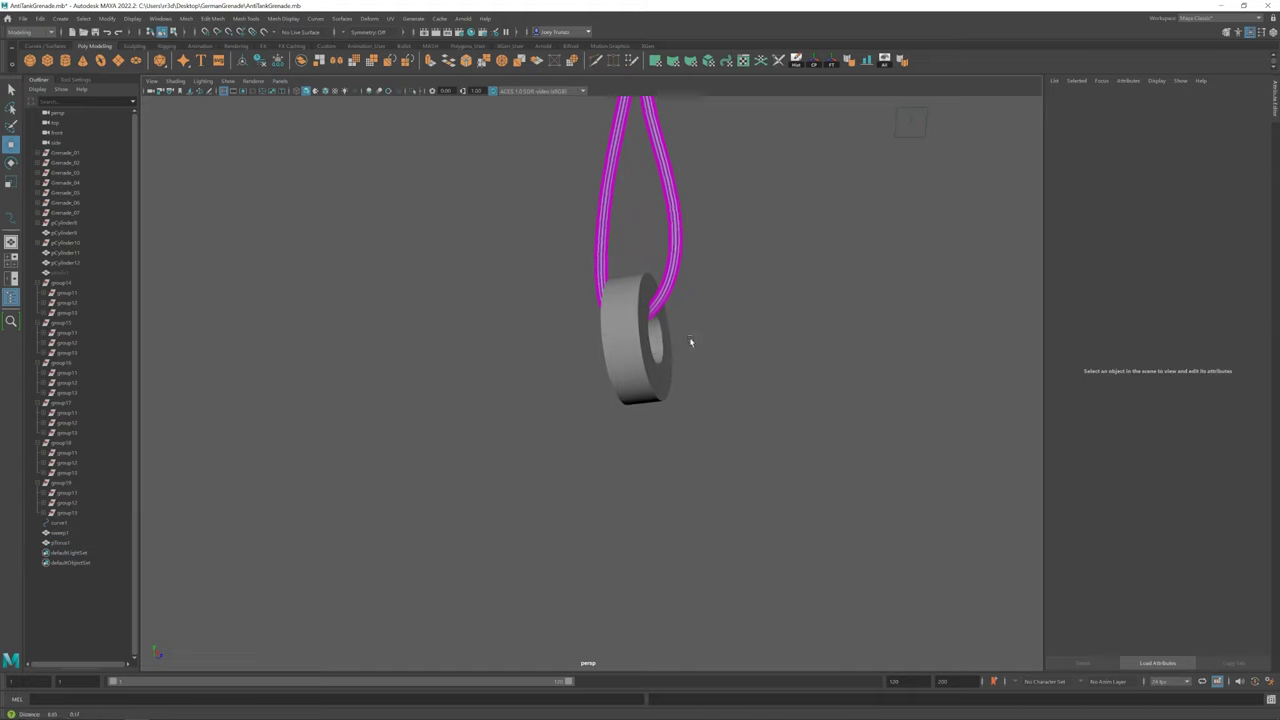
click(640, 376)
click(659, 286)
scroll(688, 266, up, 3)
mouse_move(674, 318)
alt+mouse_down()
mouse_move(701, 259)
mouse_move(613, 266)
alt+mouse_up()
click(564, 292)
scroll(564, 292, down, 5)
scroll(579, 391, down, 3)
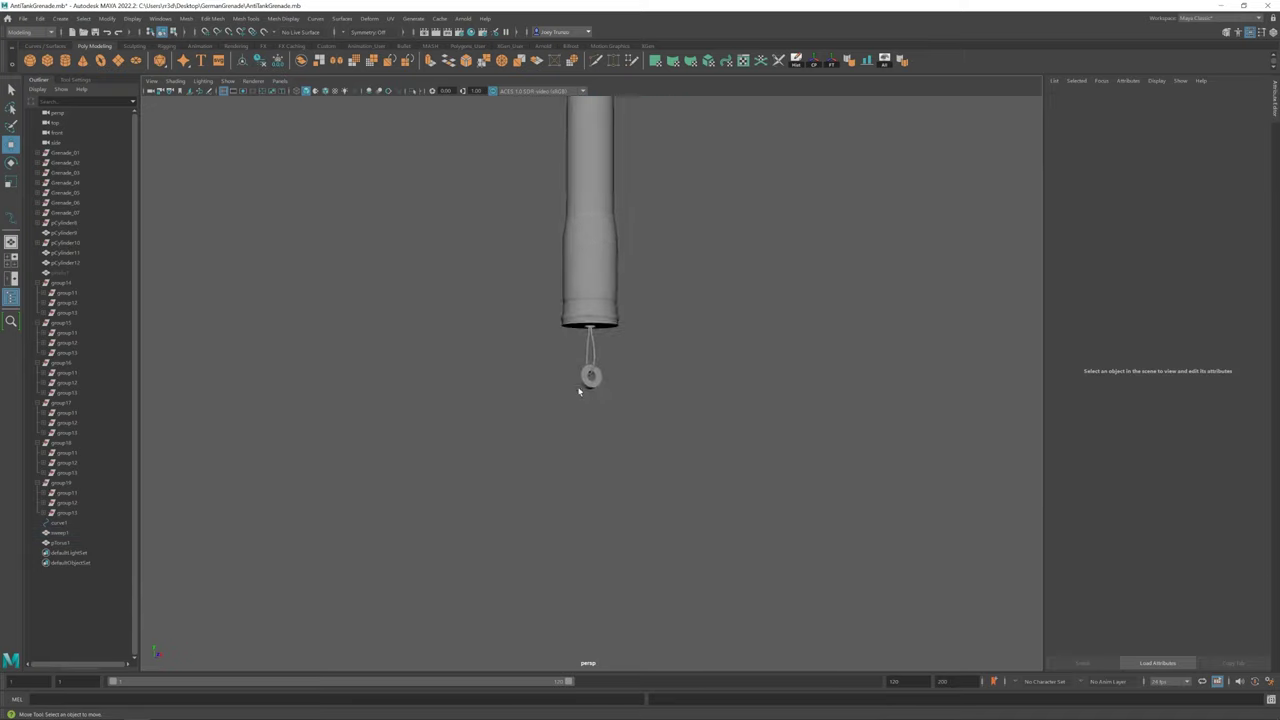
Scale the ring to fit the cord loop and save the scene
alt+drag(578, 391, 860, 503)
scroll(860, 503, up, 3)
click(608, 470)
key(r)
mouse_move(608, 480)
mouse_down()
mouse_move(600, 462)
mouse_move(686, 471)
mouse_move(560, 420)
mouse_up()
click(503, 355)
scroll(503, 355, down, 5)
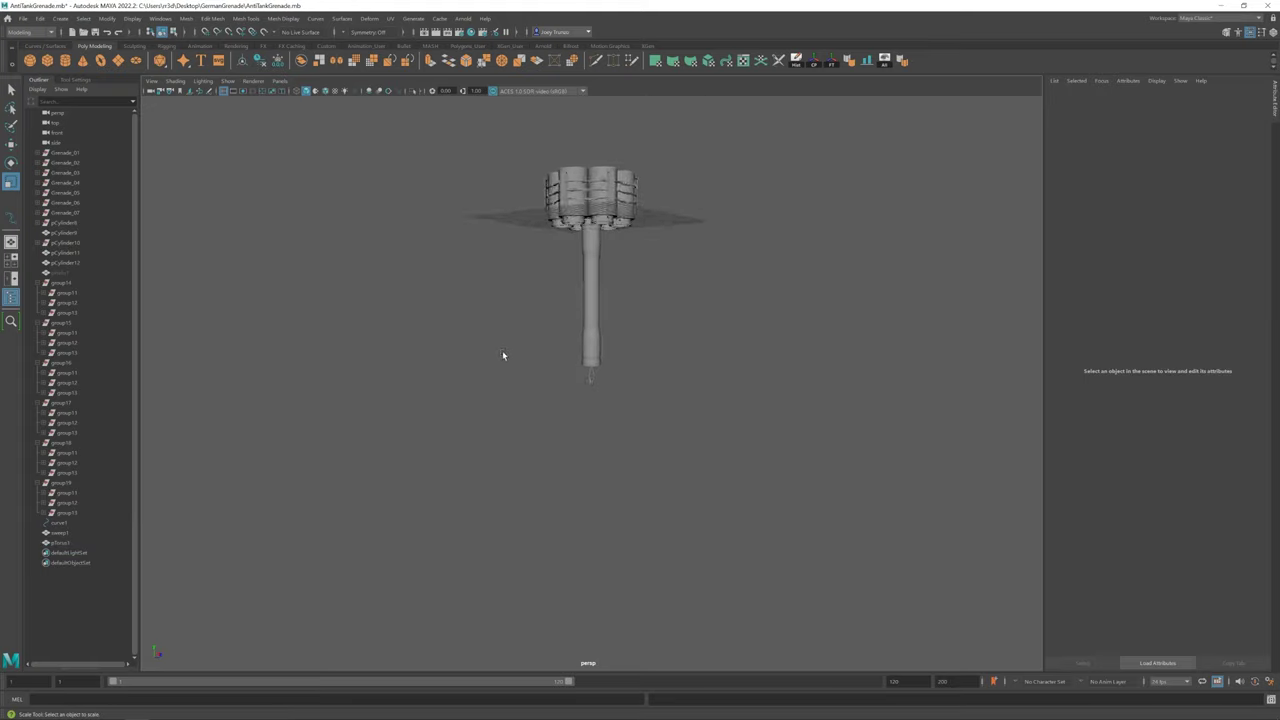
scroll(503, 355, up, 2)
mouse_move(503, 355)
alt+mouse_down()
mouse_move(591, 406)
mouse_move(615, 355)
alt+mouse_up()
key(ctrl+s)
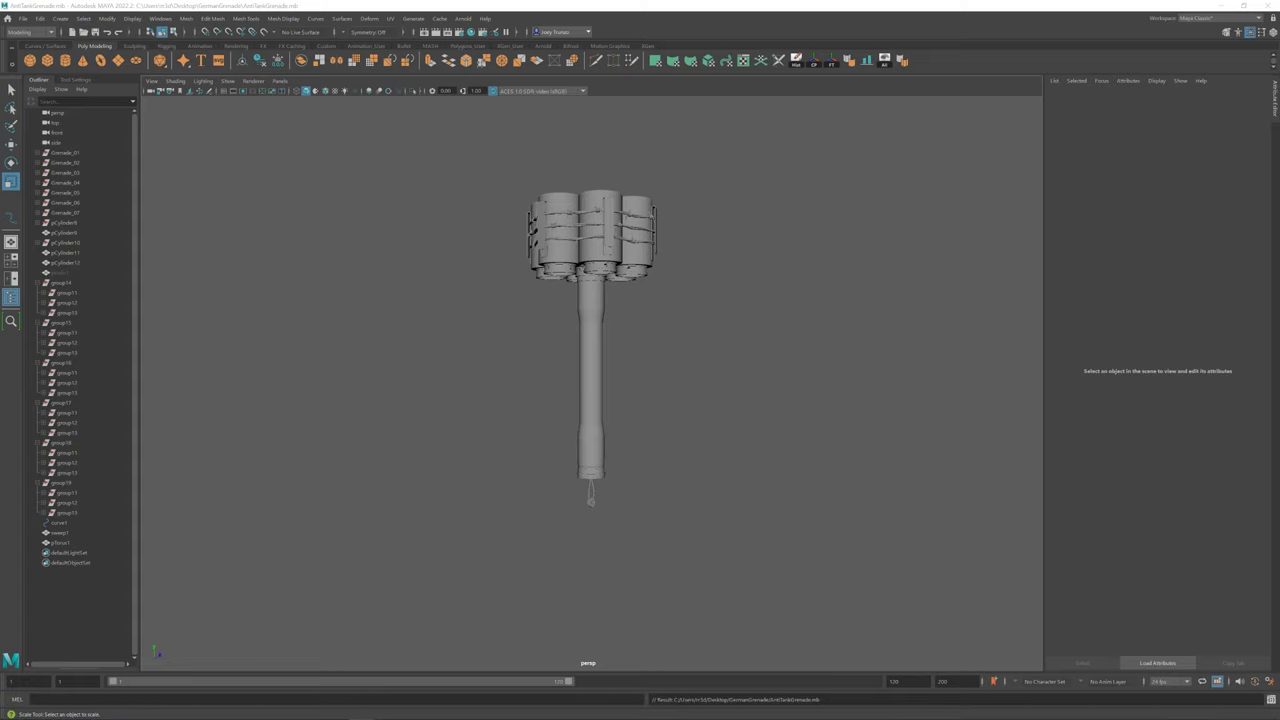
Group the collar, cord and pull ring together as group20
alt+drag(397, 450, 397, 432)
scroll(760, 503, up, 3)
scroll(609, 503, up, 3)
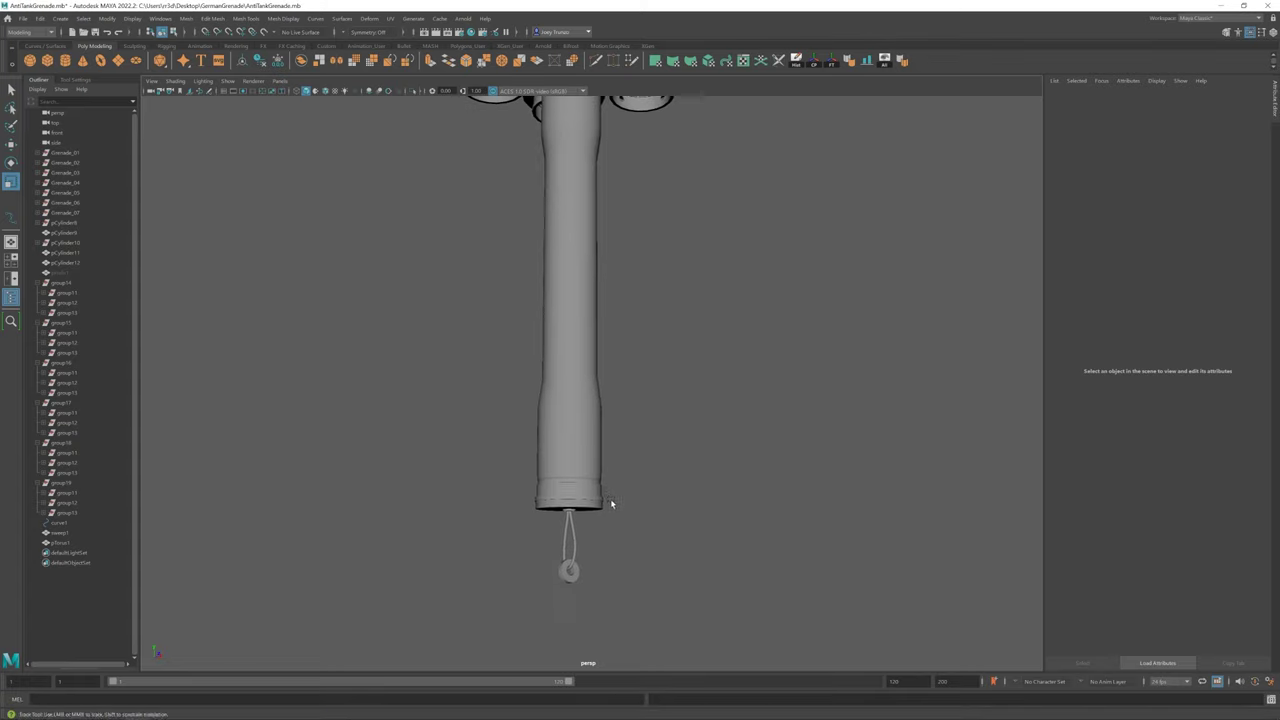
click(576, 495)
shift+click(562, 545)
key(w)
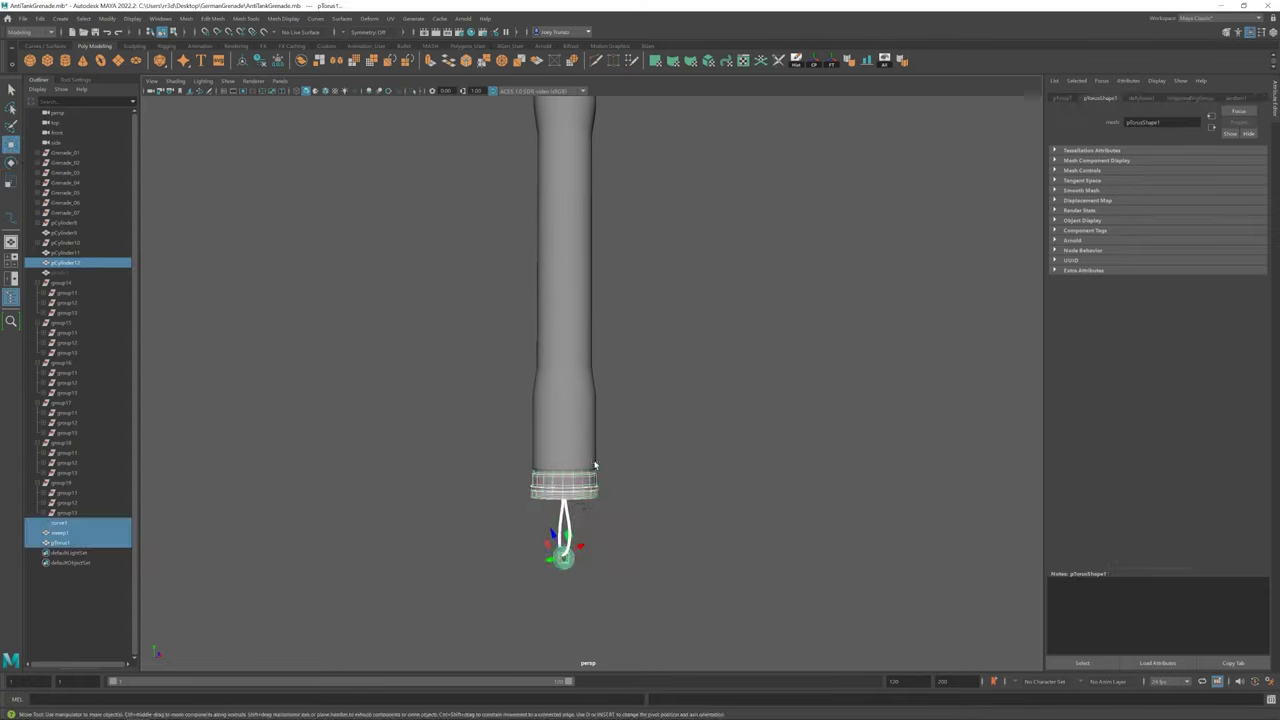
key(ctrl+g)
scroll(600, 490, down, 3)
click(606, 506)
scroll(630, 400, down, 2)
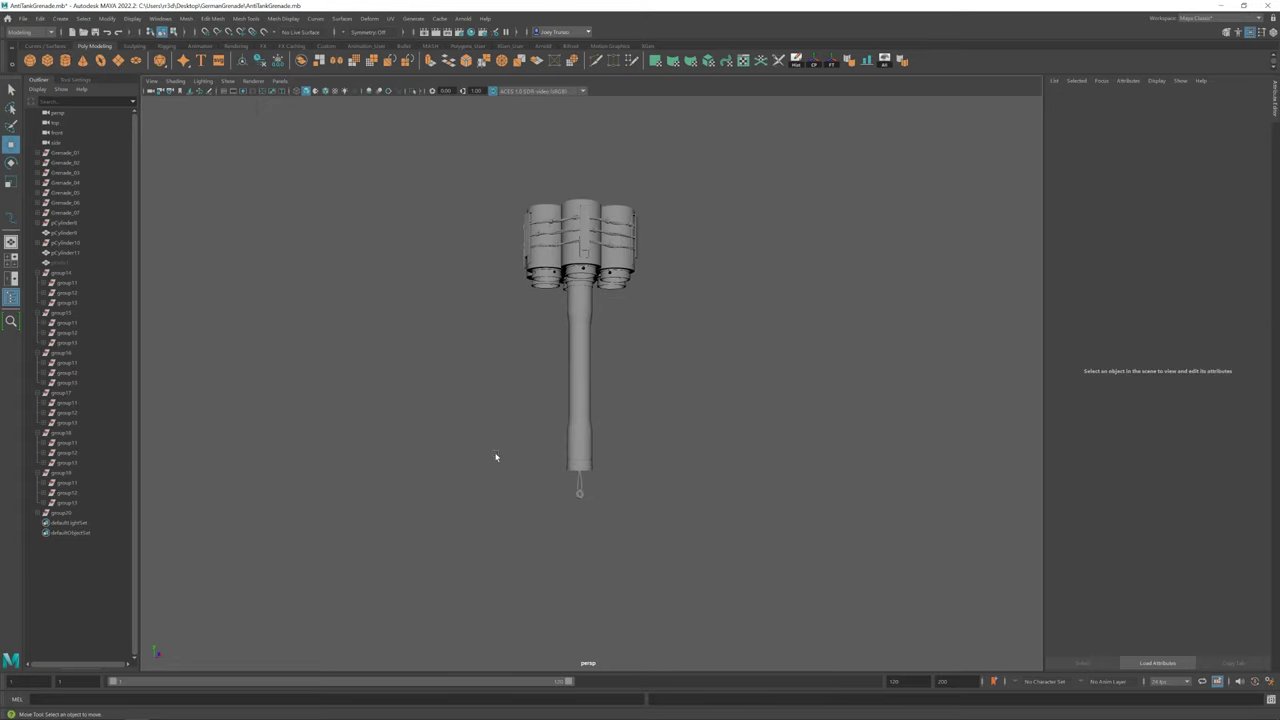
Frame the new disk pCylinder15 and cut an edge across its top face
alt+drag(495, 457, 521, 419)
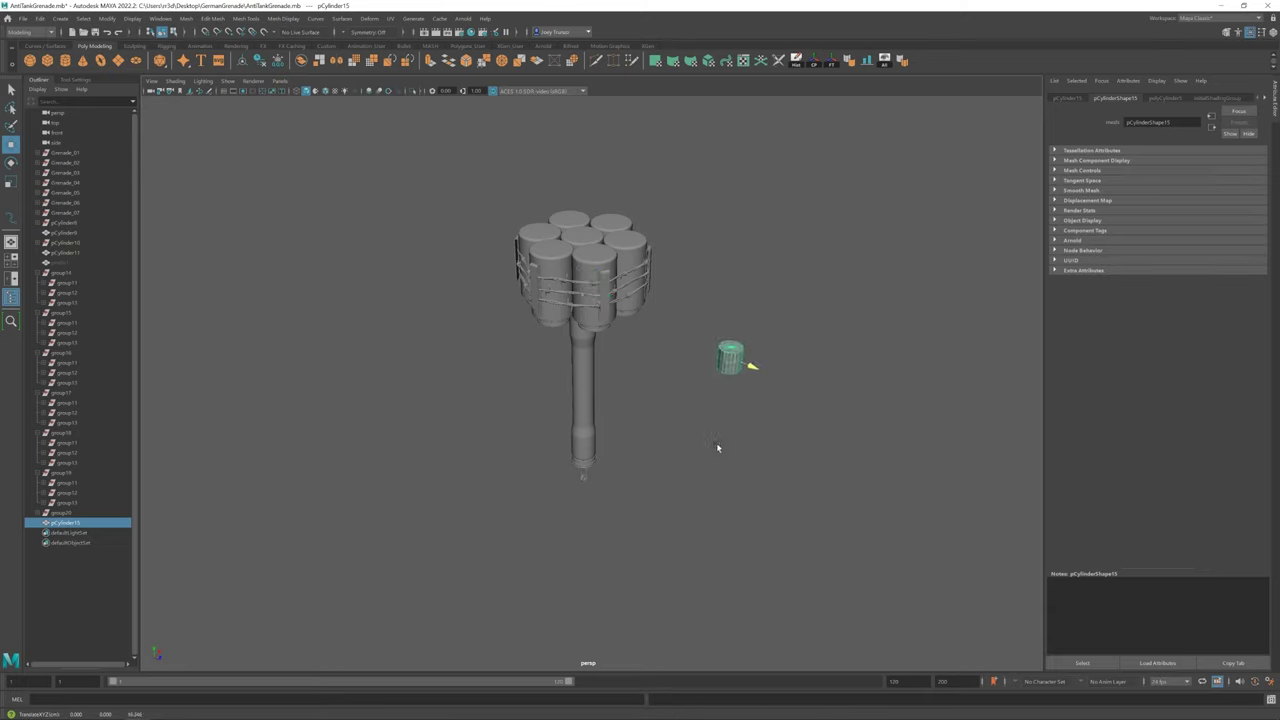
key(f)
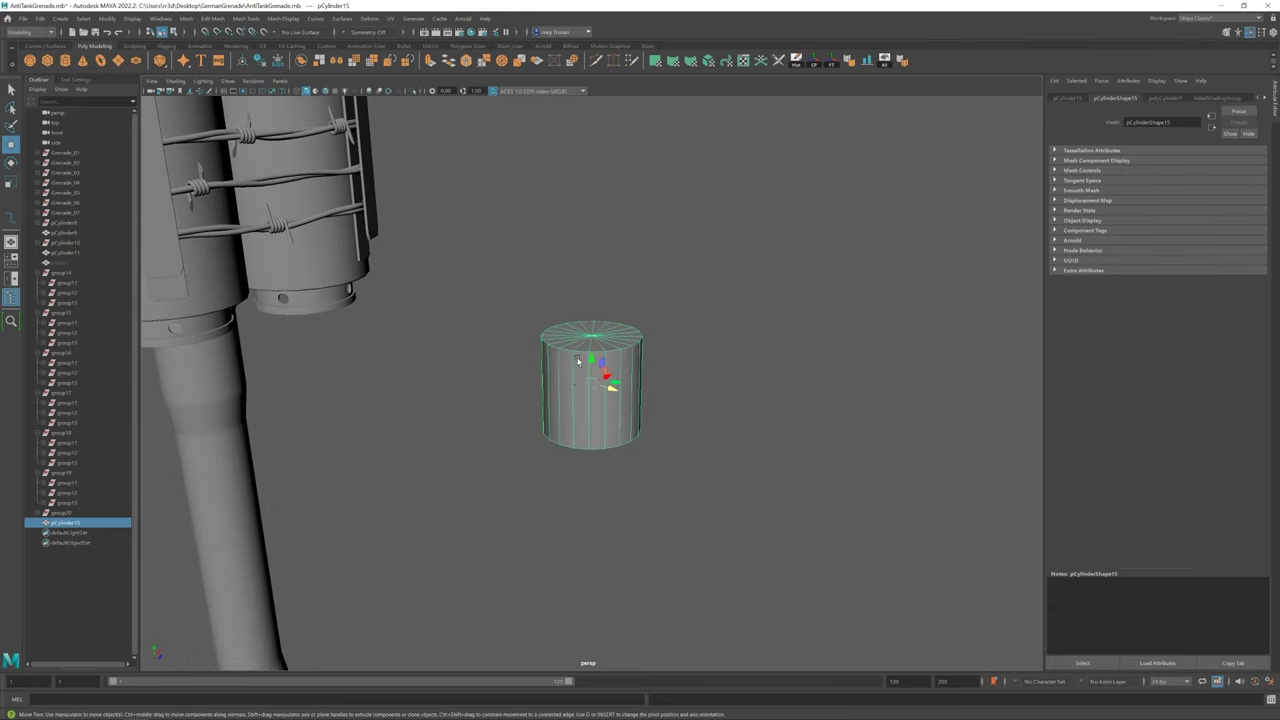
mouse_move(578, 361)
alt+mouse_down()
mouse_move(574, 320)
mouse_move(591, 380)
mouse_move(586, 327)
mouse_move(618, 312)
alt+mouse_up()
key(ctrl+e)
click(588, 446)
key(Return)
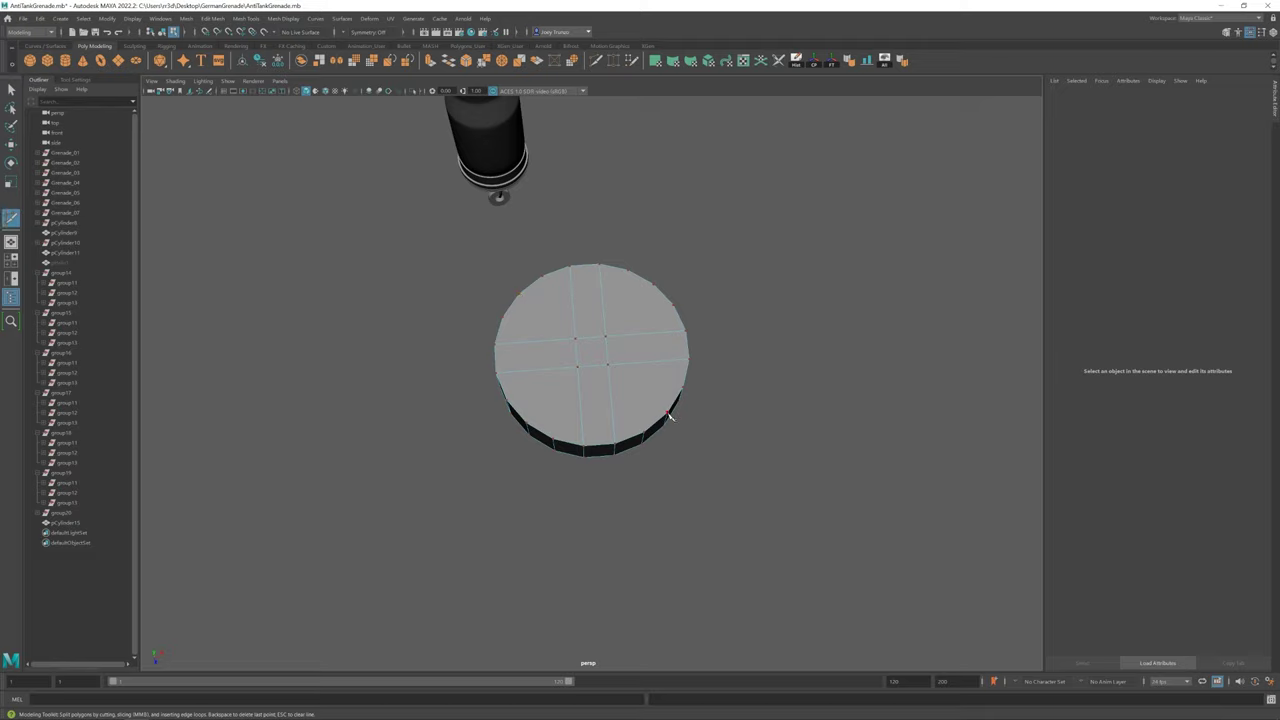
Select the disk's top faces and extrude them inward to start the cross slot
right_drag(580, 371, 594, 380)
key(w)
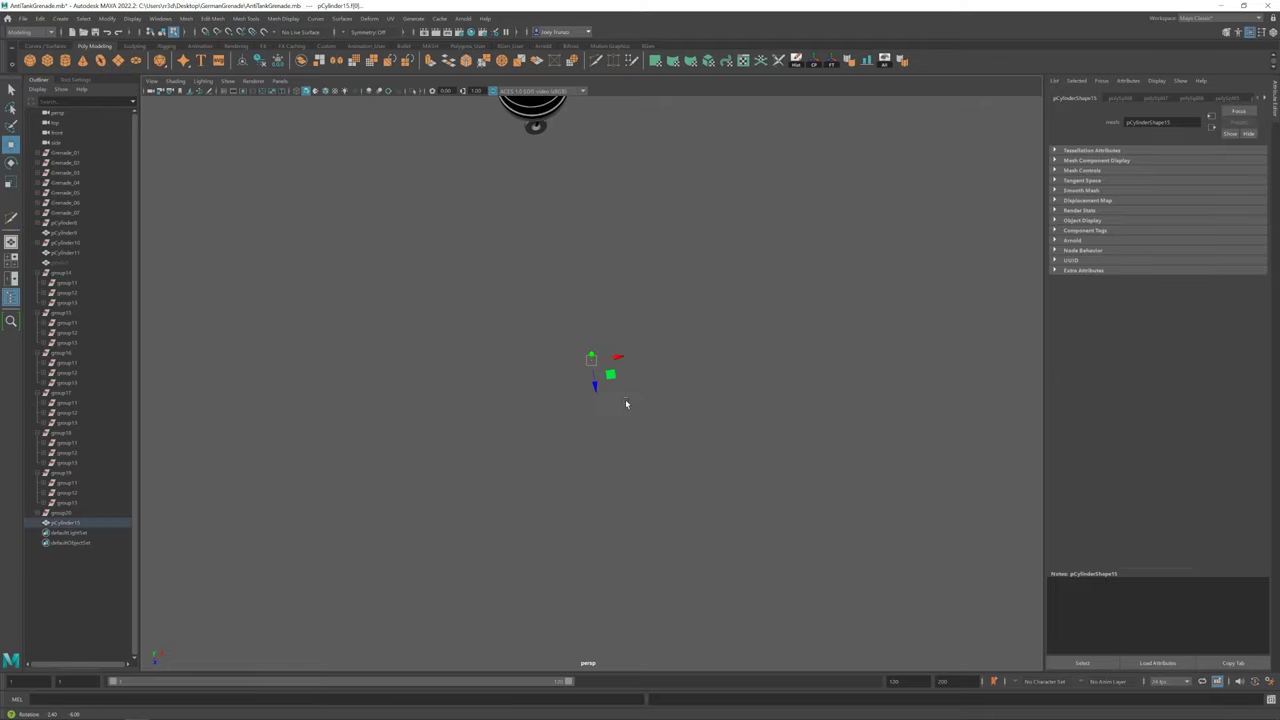
alt+drag(626, 400, 403, 266)
click(598, 348)
key(F8)
scroll(594, 360, down, 5)
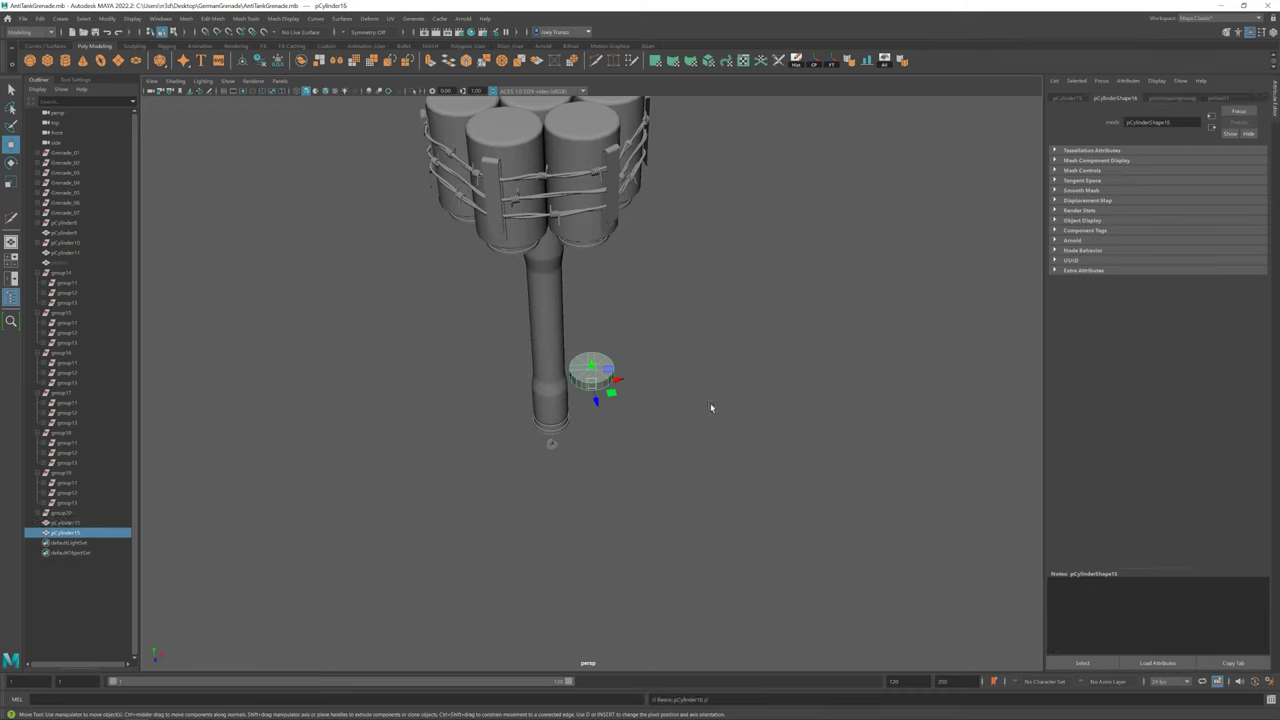
mouse_move(711, 407)
alt+mouse_down()
mouse_move(614, 366)
mouse_move(603, 378)
alt+mouse_up()
click(614, 366)
scroll(616, 388, up, 3)
key(ctrl+e)
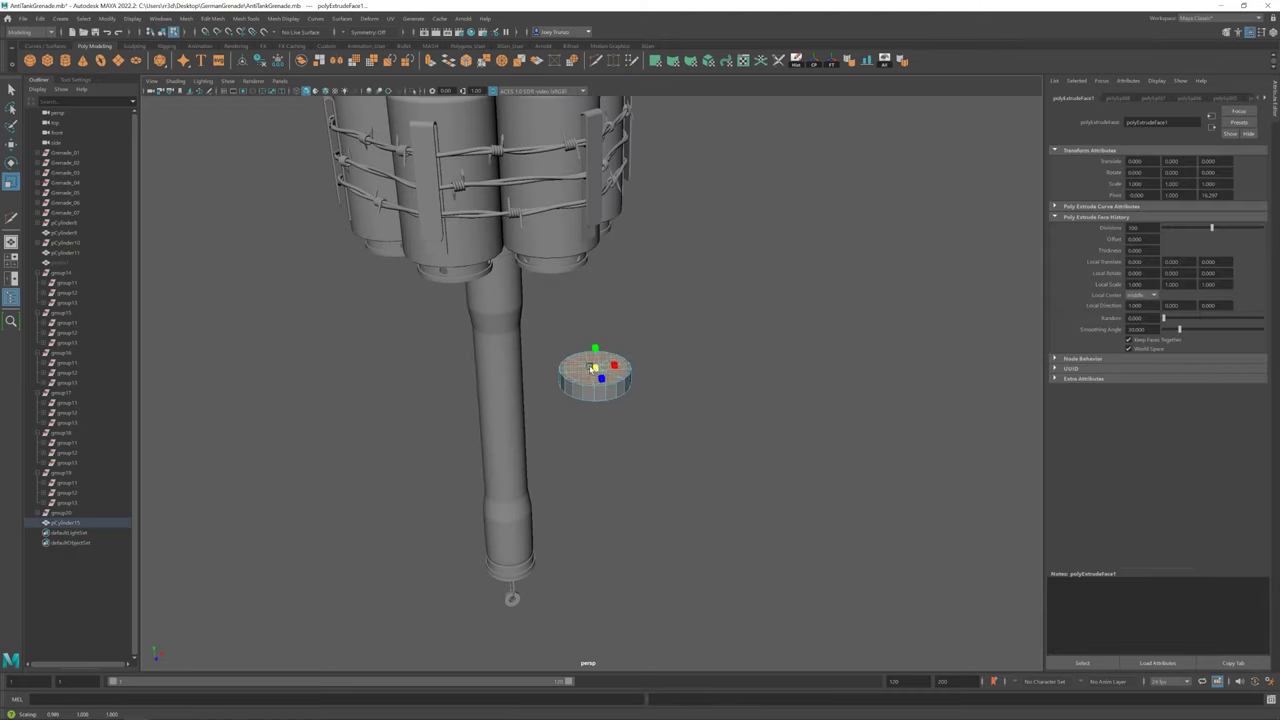
Merge the disk's overlapping vertices and extrude its border edges
scroll(592, 368, up, 3)
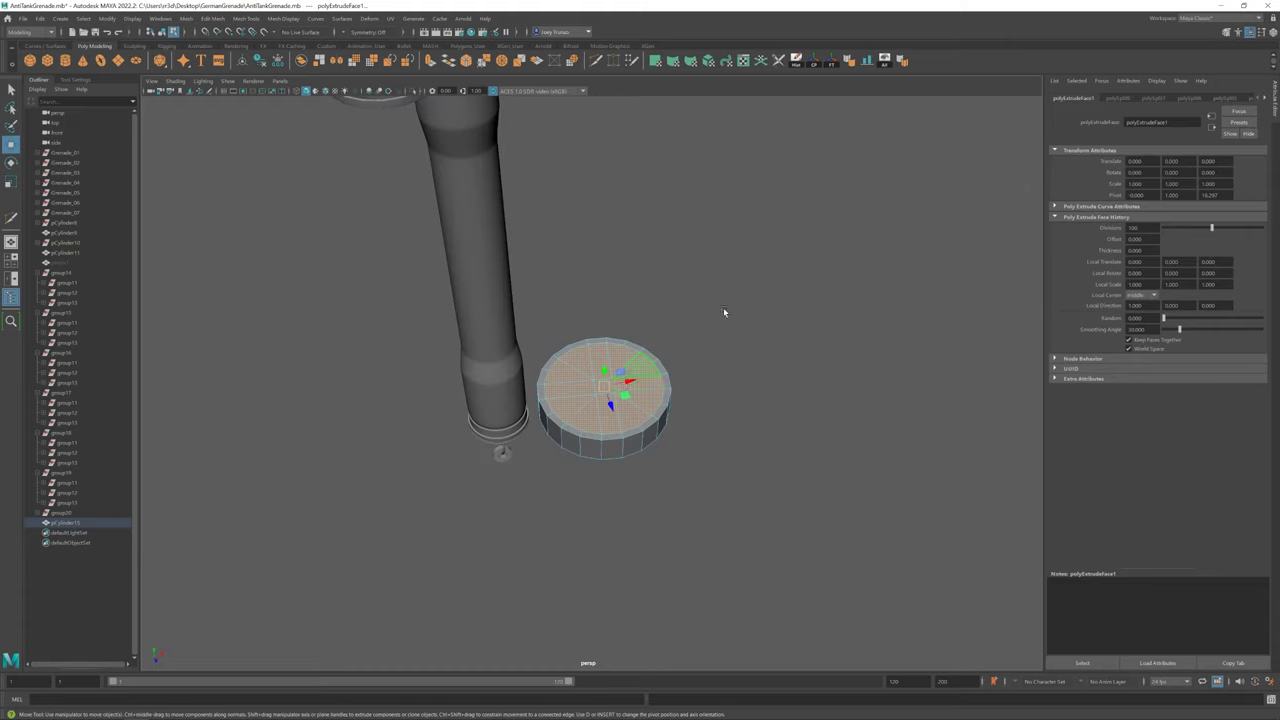
click(213, 18)
click(290, 126)
key(w)
alt+drag(634, 357, 604, 356)
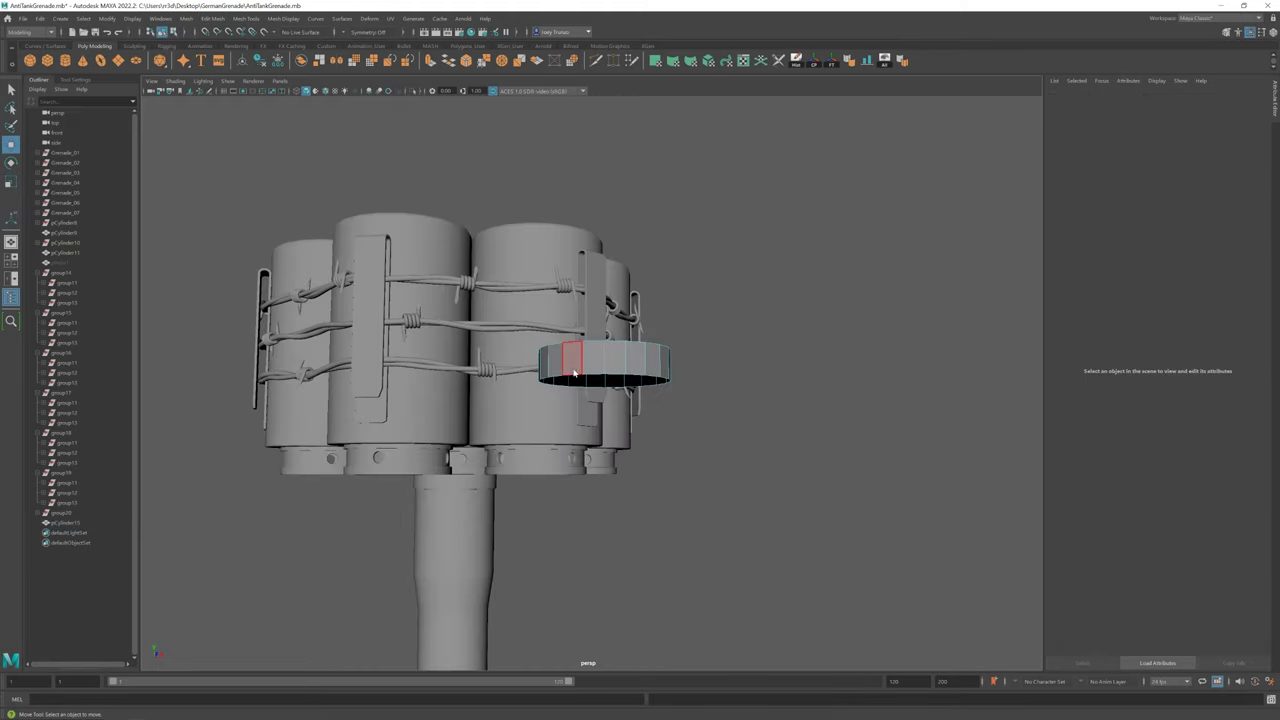
key(ctrl+e)
key(e)
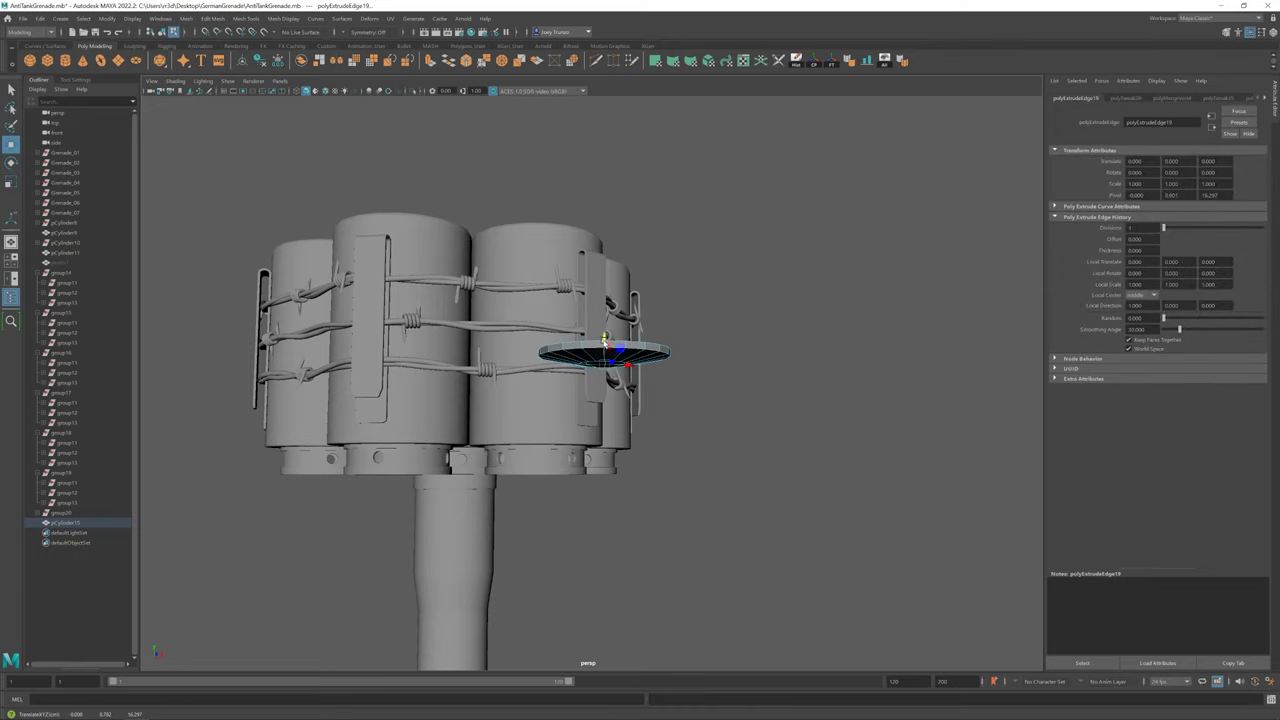
key(w)
alt+drag(604, 340, 691, 343)
Select pCylinder15, frame it from above, then clear the selection
click(608, 350)
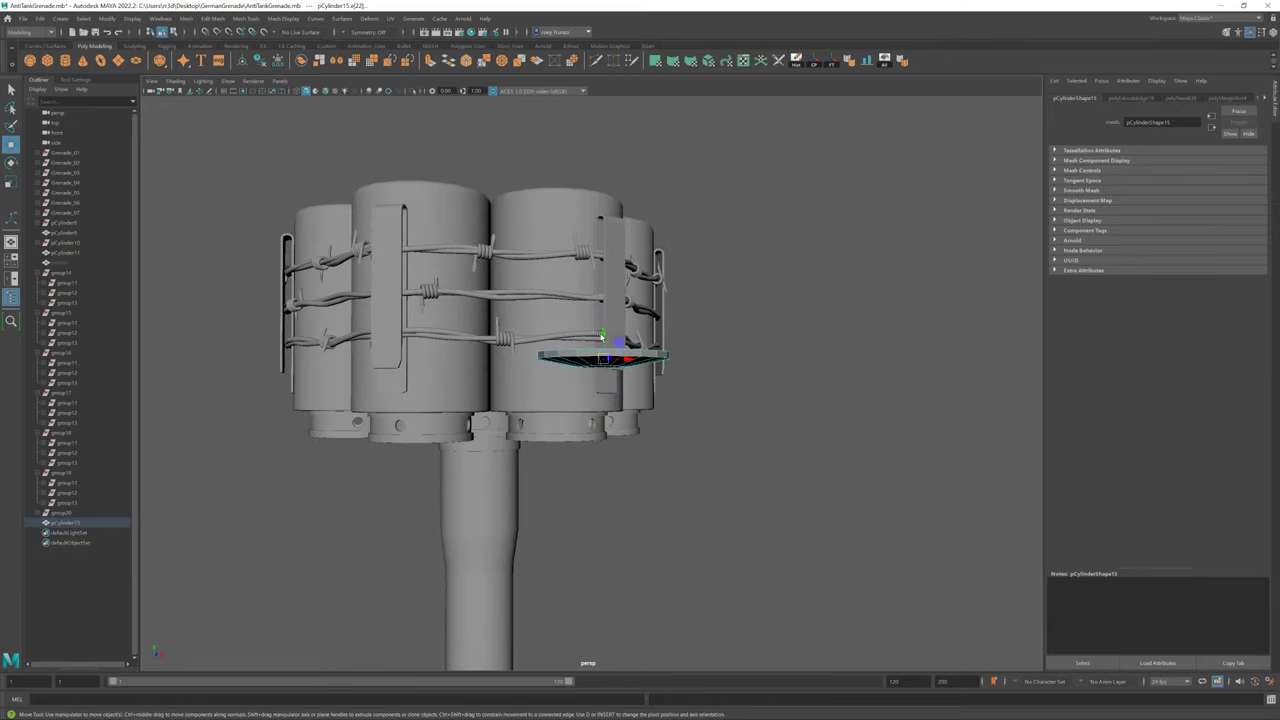
key(f)
alt+drag(602, 336, 529, 443)
key(f)
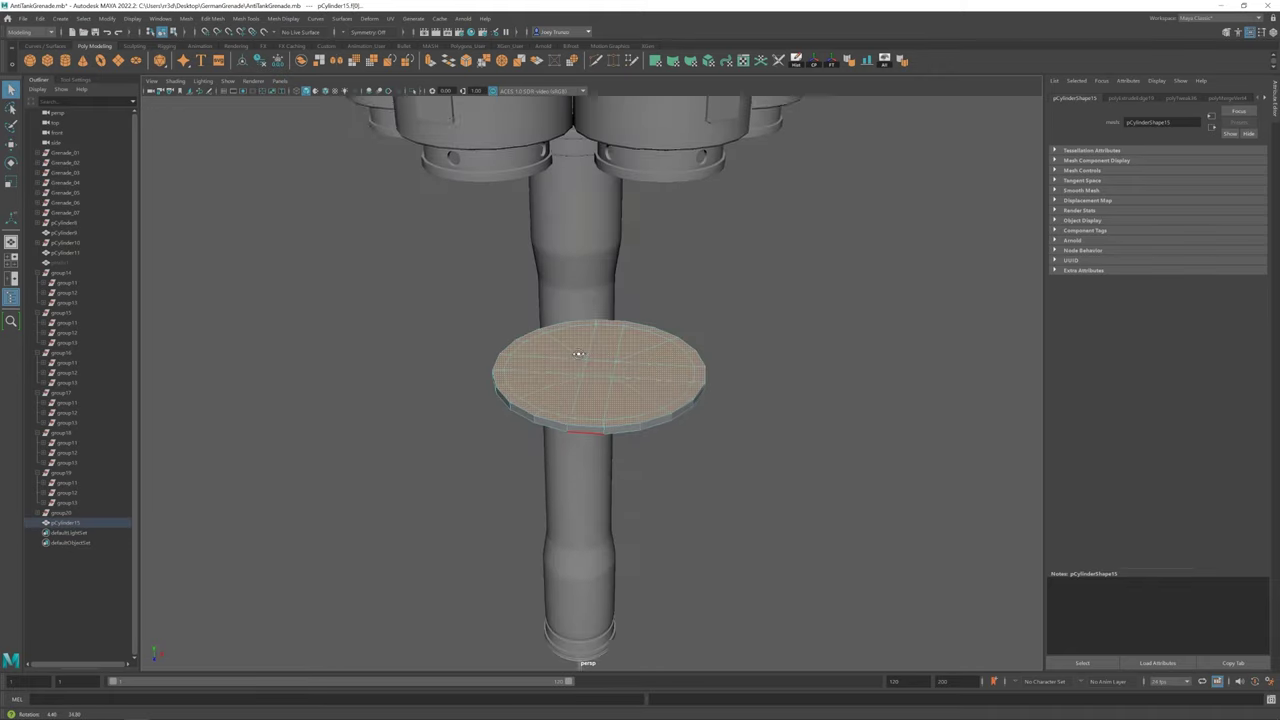
key(F8)
key(w)
scroll(614, 420, down, 3)
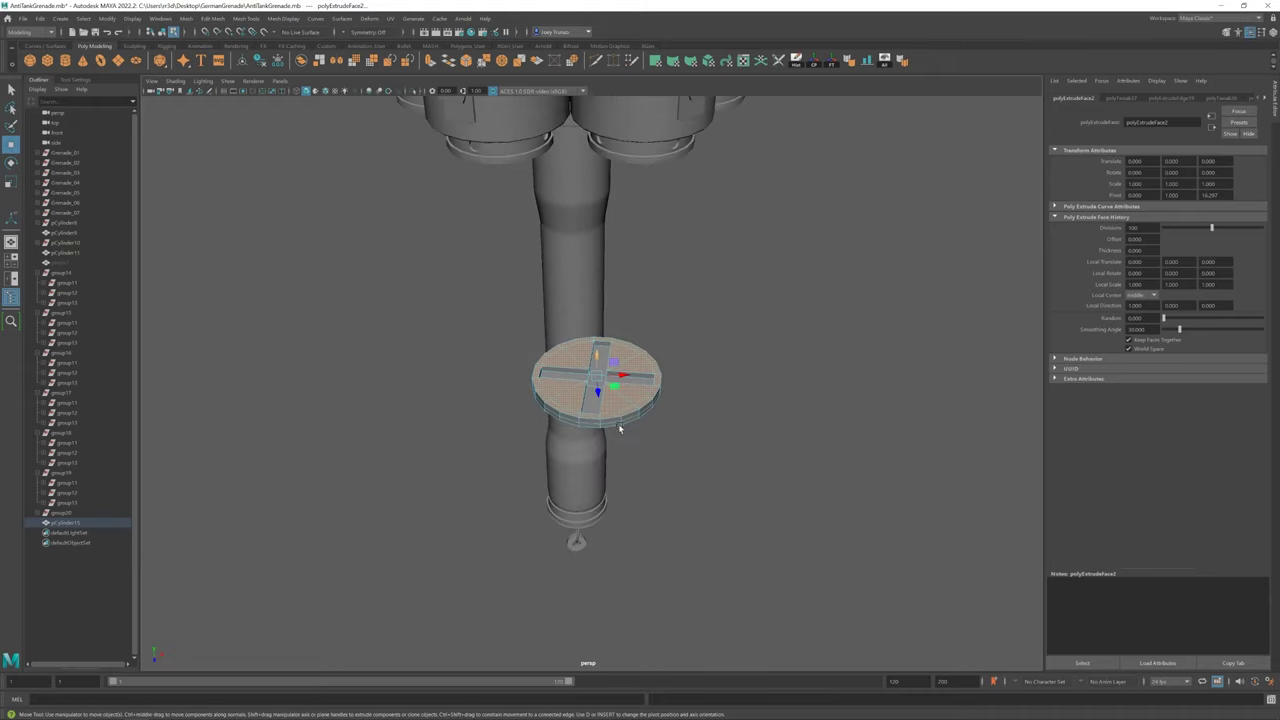
click(483, 417)
scroll(483, 417, down, 5)
Select the slotted disk and switch to its rim and slot edges
click(606, 385)
key(f)
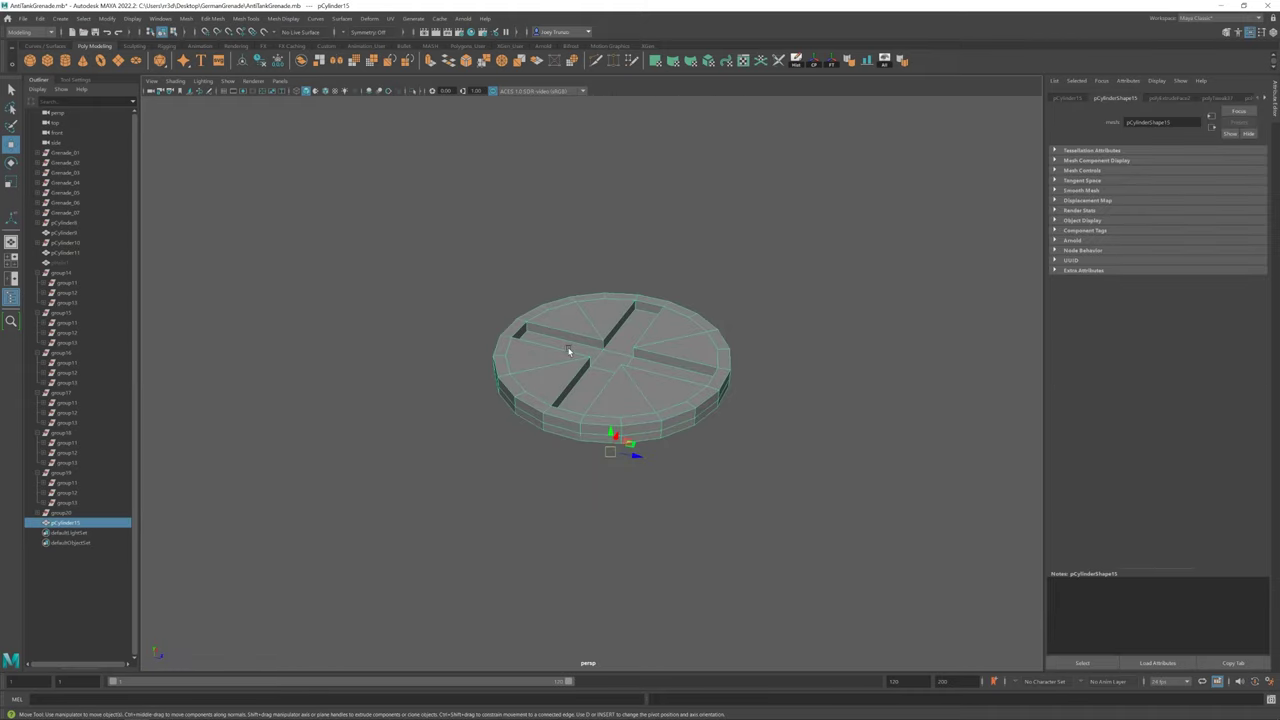
click(215, 18)
right_click(575, 385)
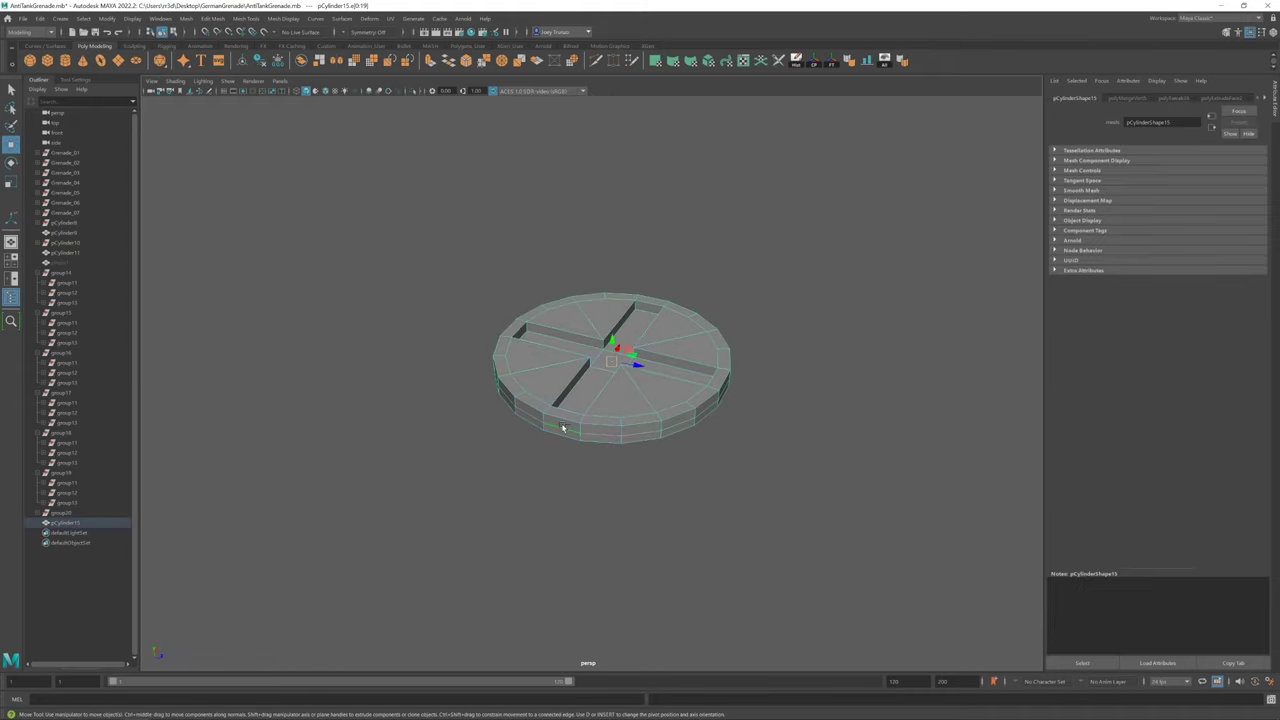
alt+drag(575, 385, 571, 355)
scroll(512, 284, up, 3)
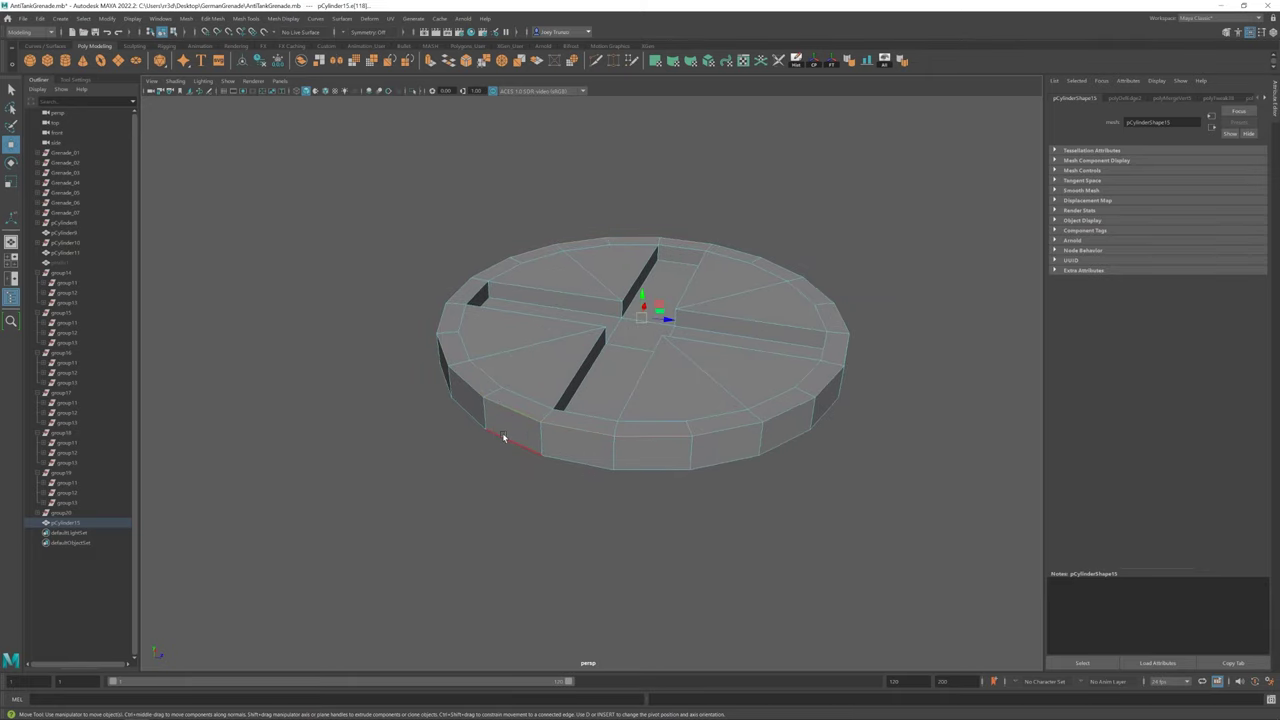
Bevel the selected edges with a 0.5 fraction (polyBevel4)
click(213, 18)
click(235, 73)
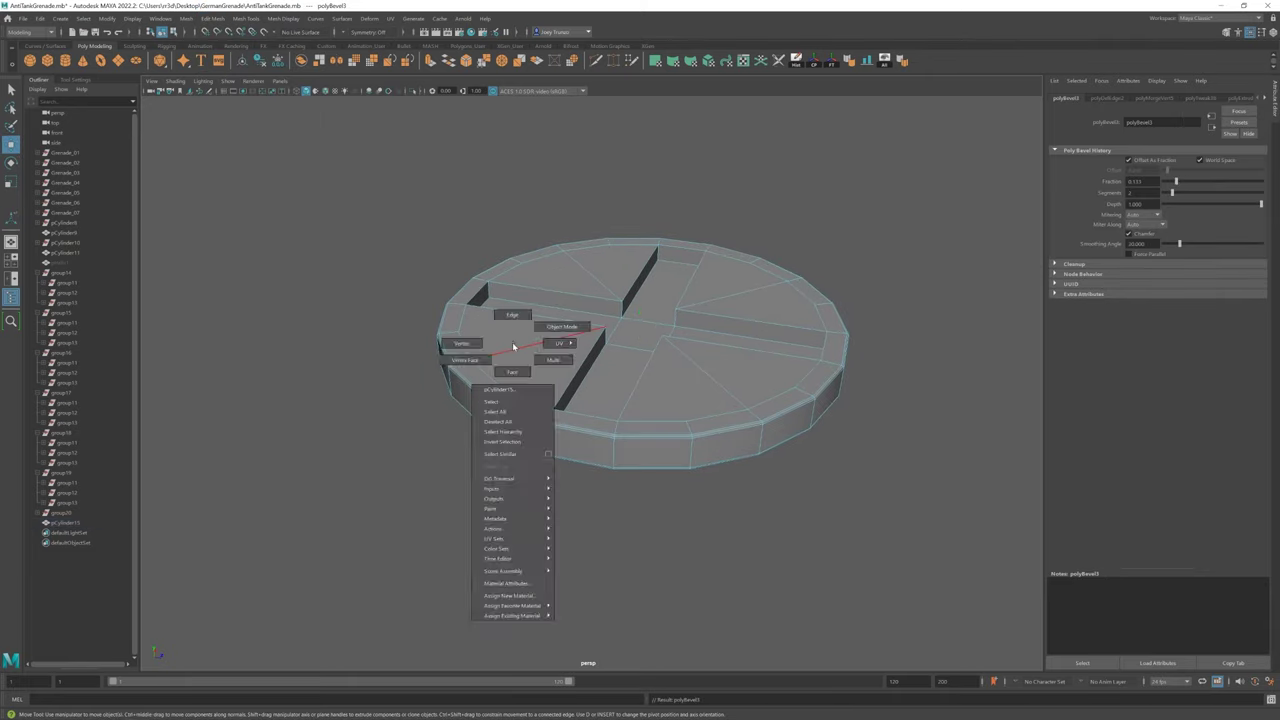
right_drag(510, 357, 545, 345)
scroll(574, 374, down, 5)
alt+drag(574, 374, 574, 360)
scroll(574, 374, up, 5)
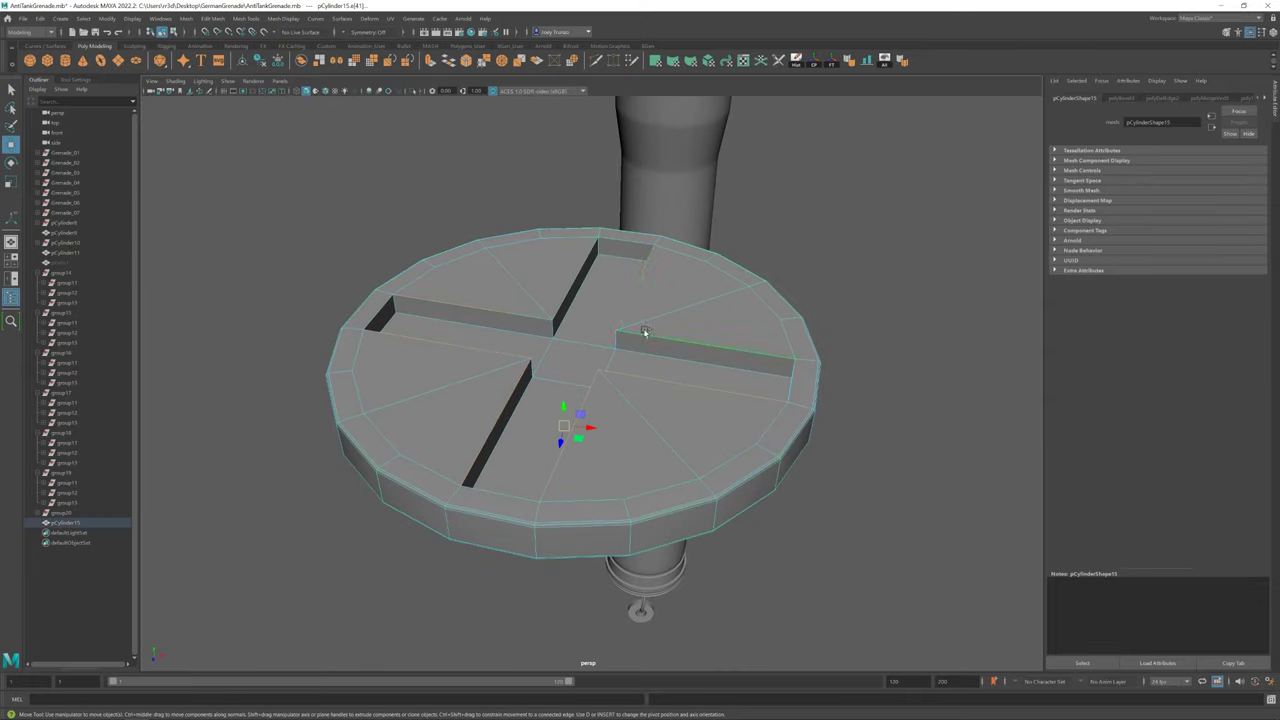
mouse_move(722, 261)
alt+mouse_down()
mouse_move(414, 240)
mouse_move(628, 330)
alt+mouse_up()
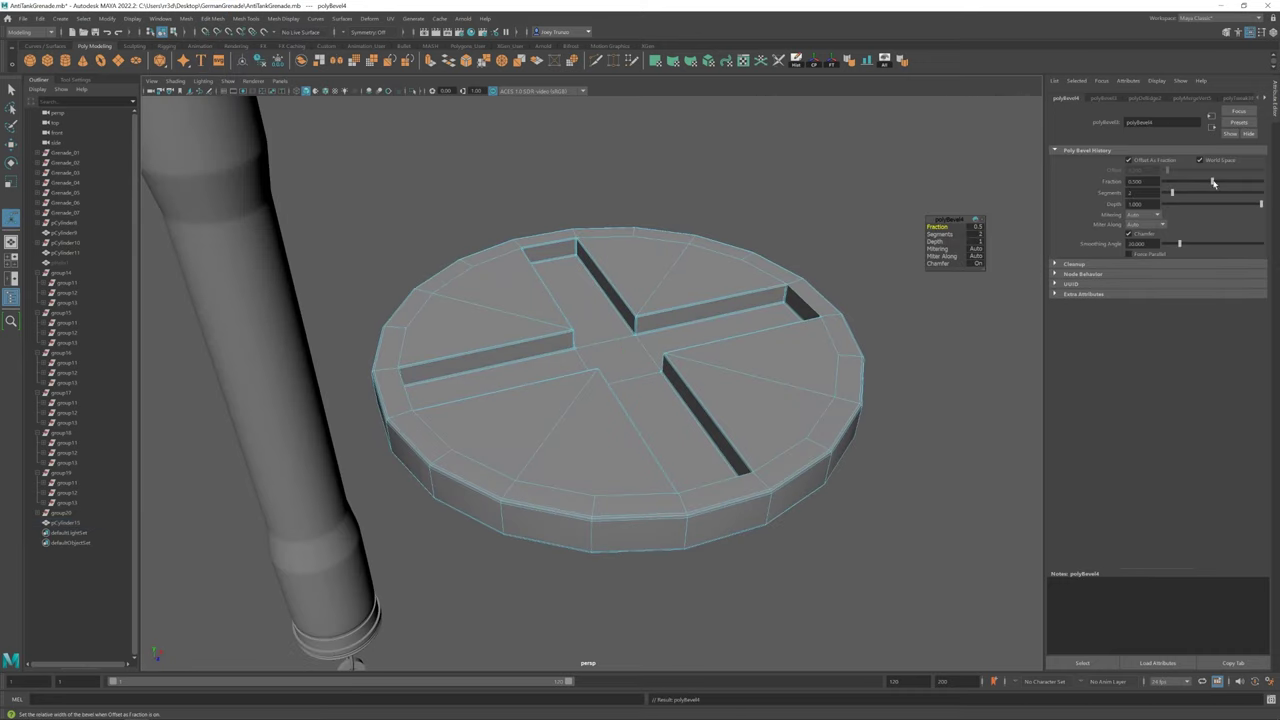
click(887, 358)
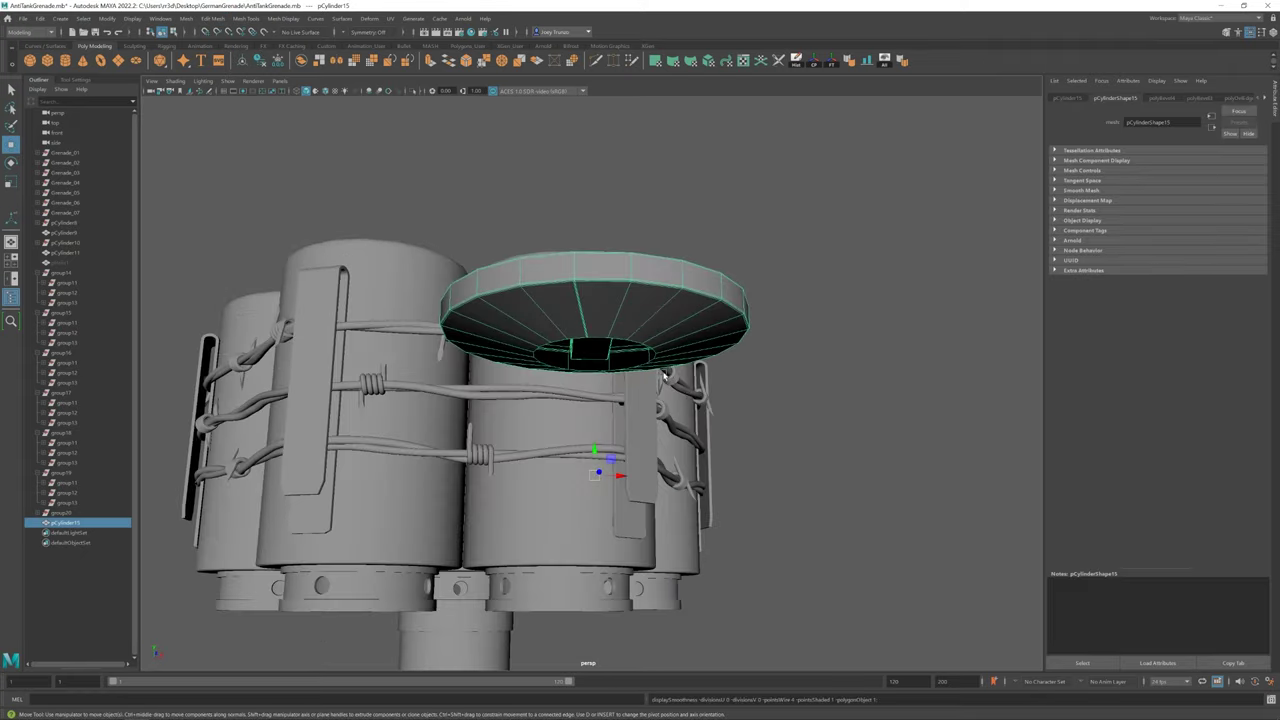
Restore the disk's earlier spot by the handle and scale it down on the collar ring's side
key(ctrl+z)
key(ctrl+z)
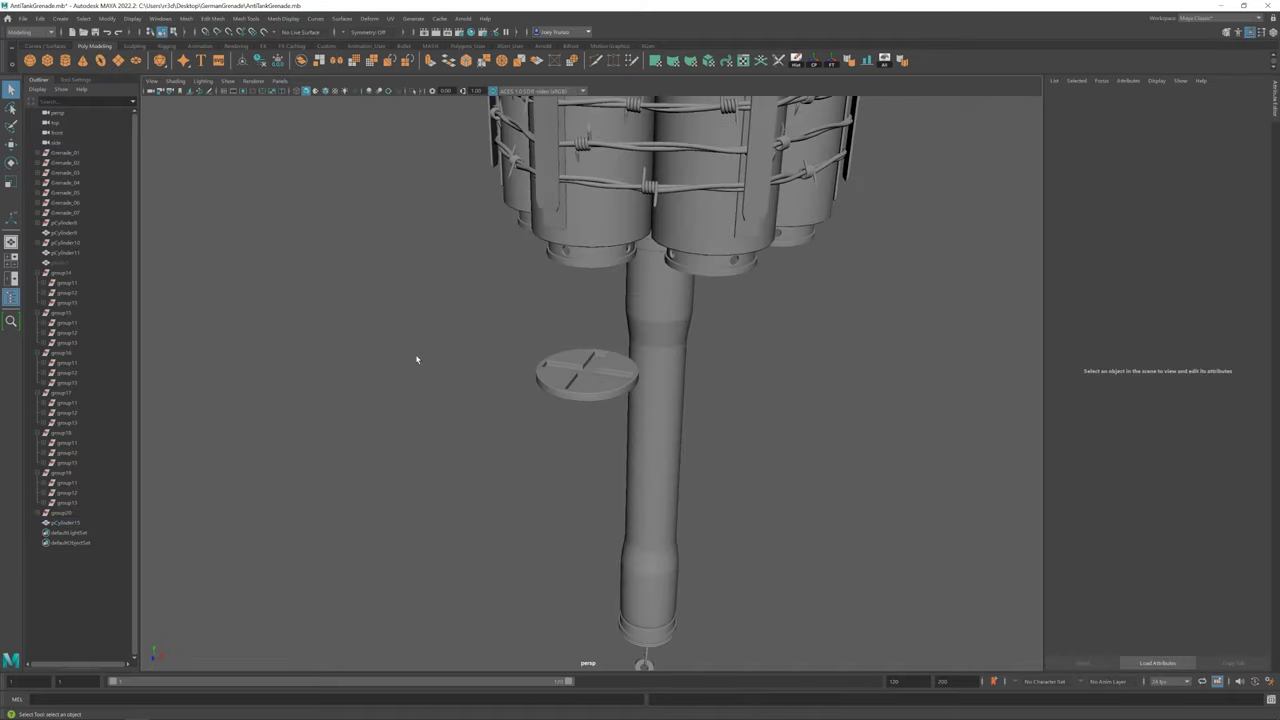
key(ctrl+z)
key(f)
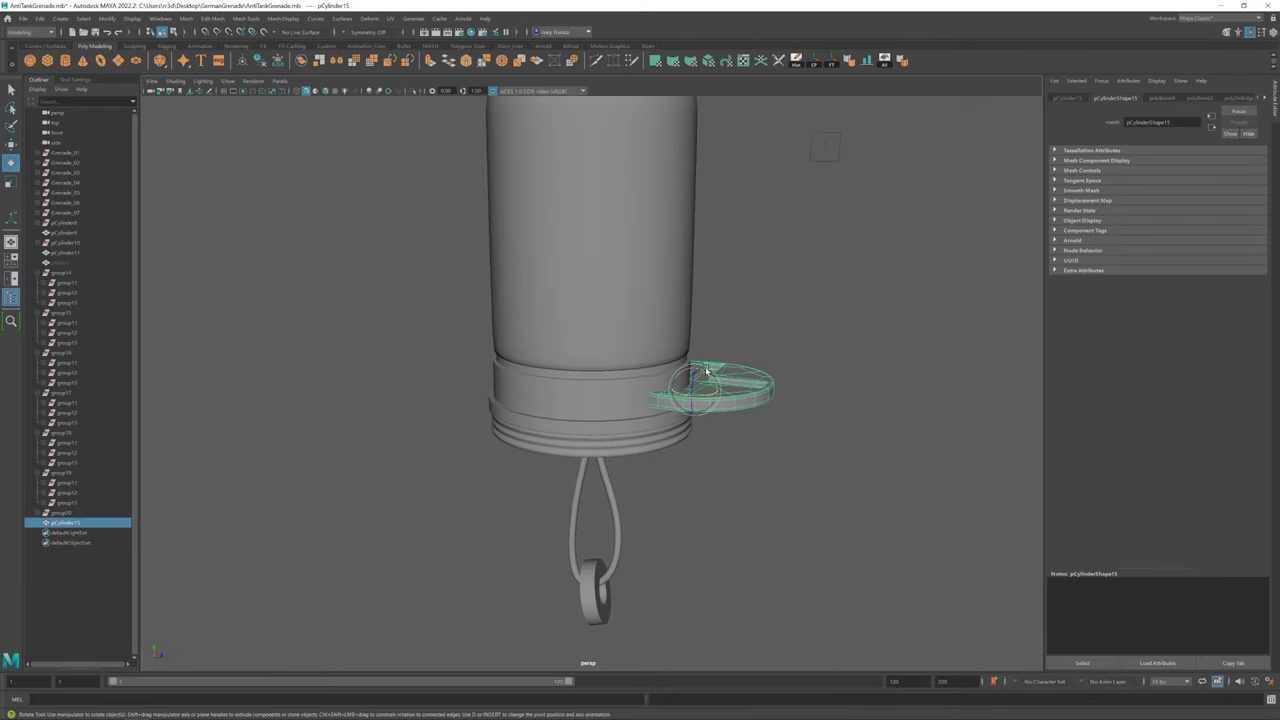
key(r)
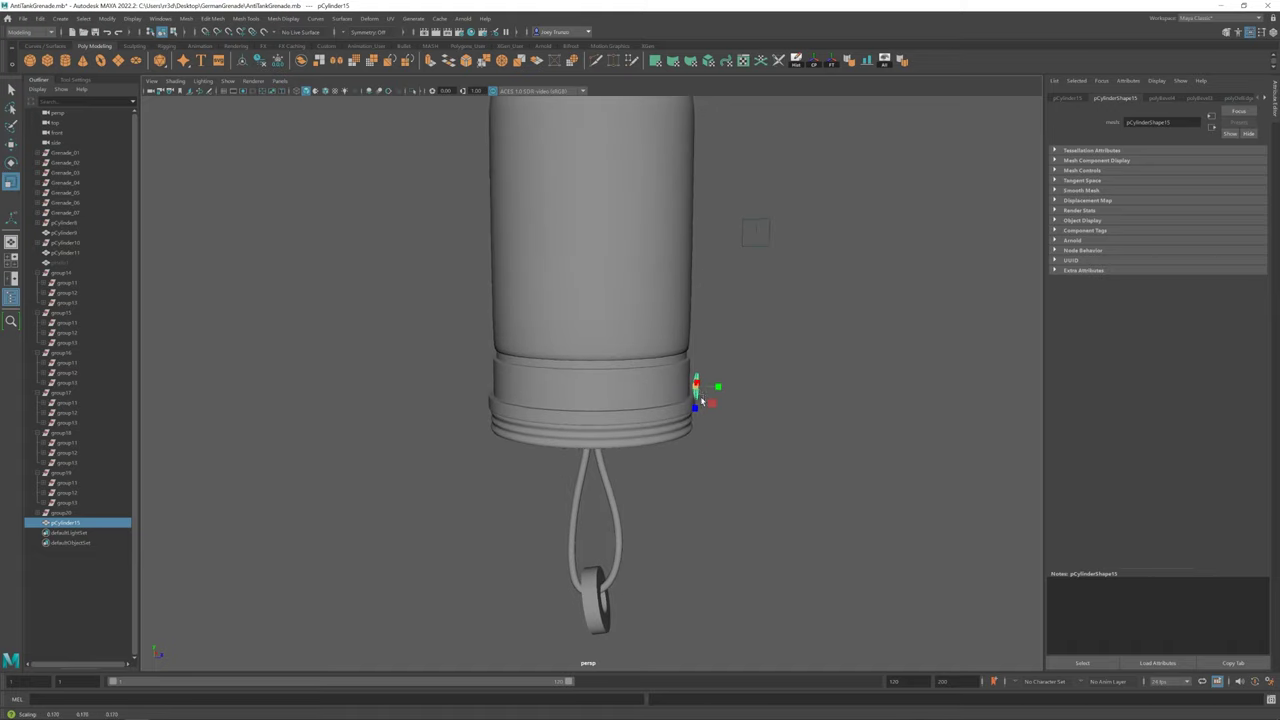
key(f)
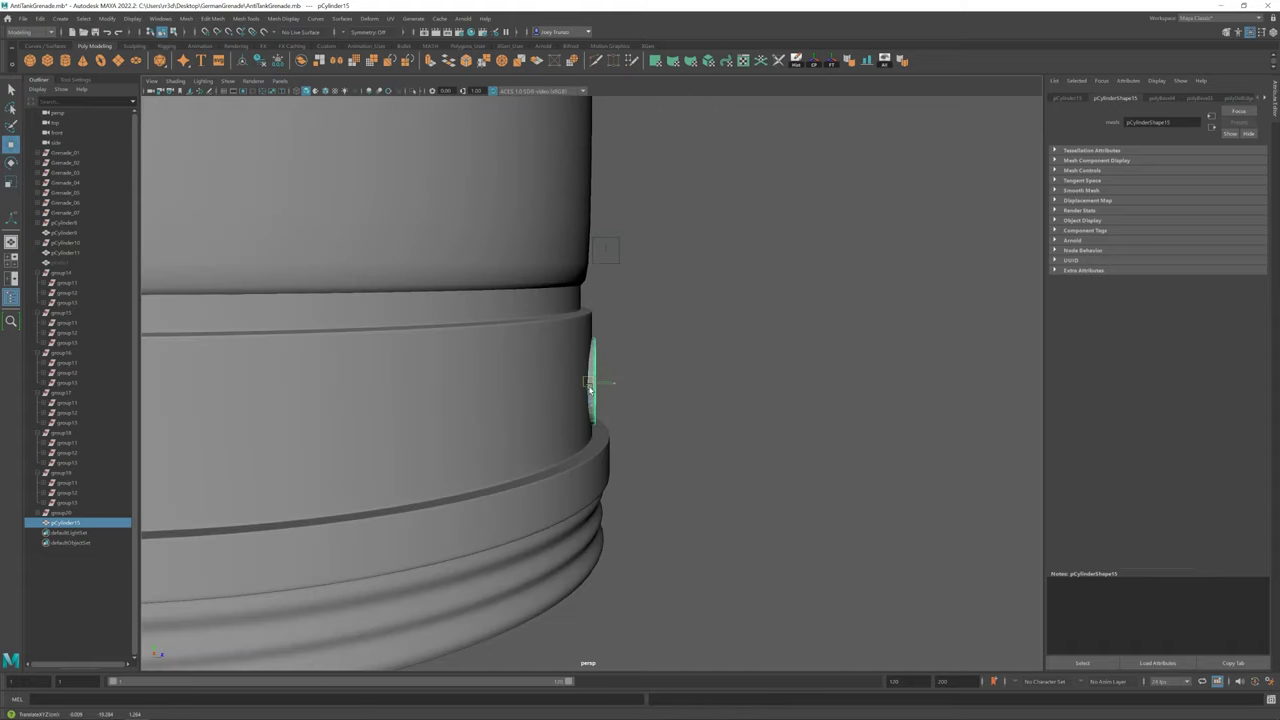
key(Up)
Isolate the collar ring on its own and frame it
key(f)
key(w)
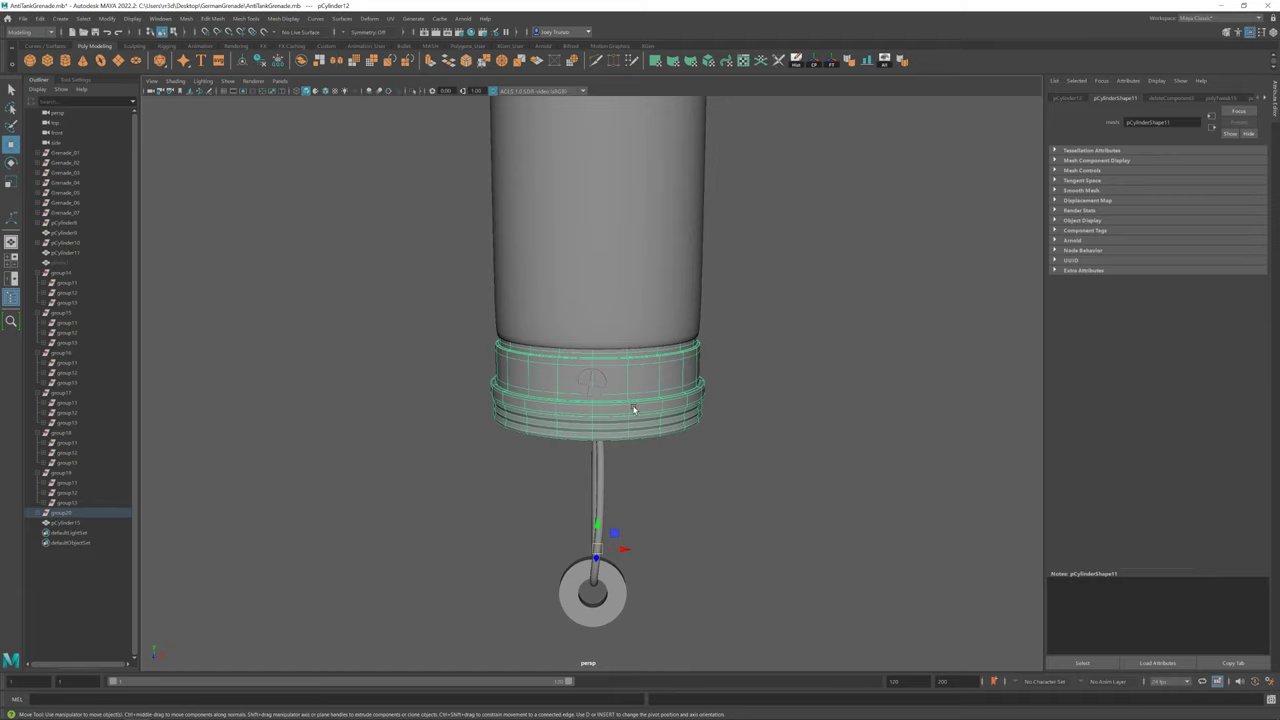
alt+drag(633, 410, 587, 380)
key(Down)
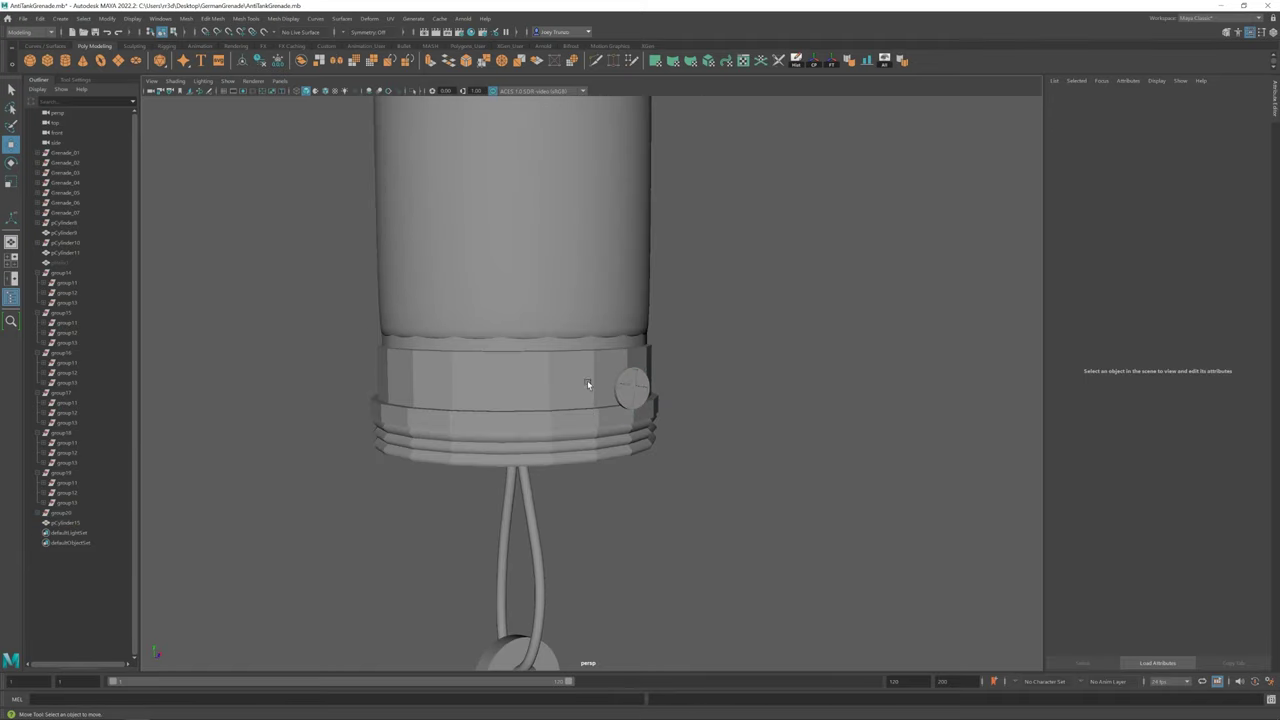
click(587, 384)
key(ctrl+1)
key(f)
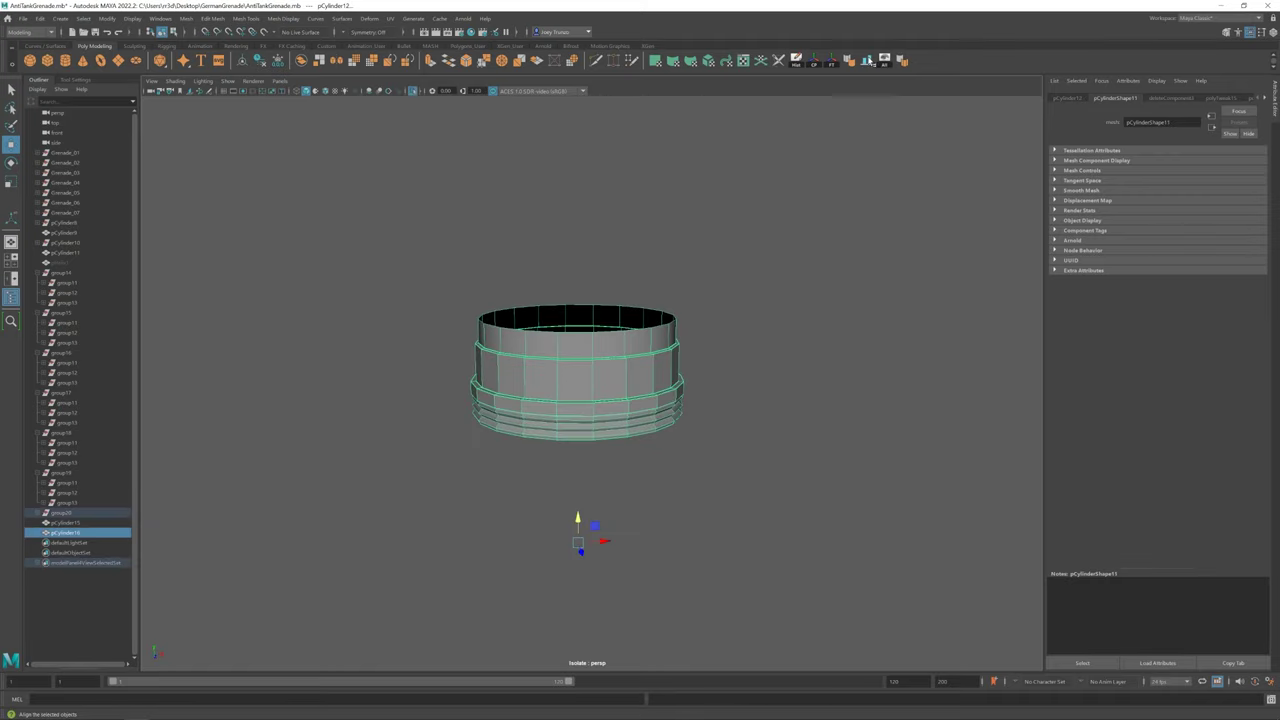
Rotate and scale a six-sided cylinder into a long bar through the ring wall
key(e)
scroll(632, 367, down, 2)
key(r)
drag(526, 367, 463, 388)
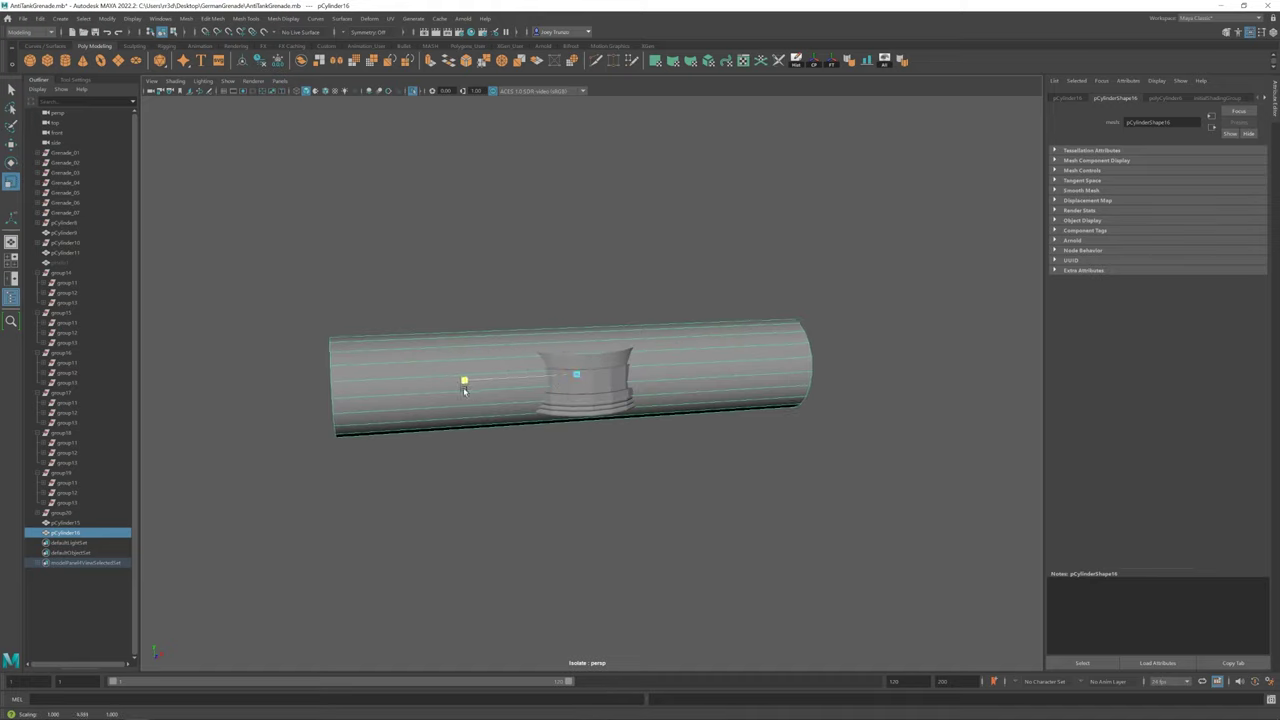
drag(1140, 172, 376, 369)
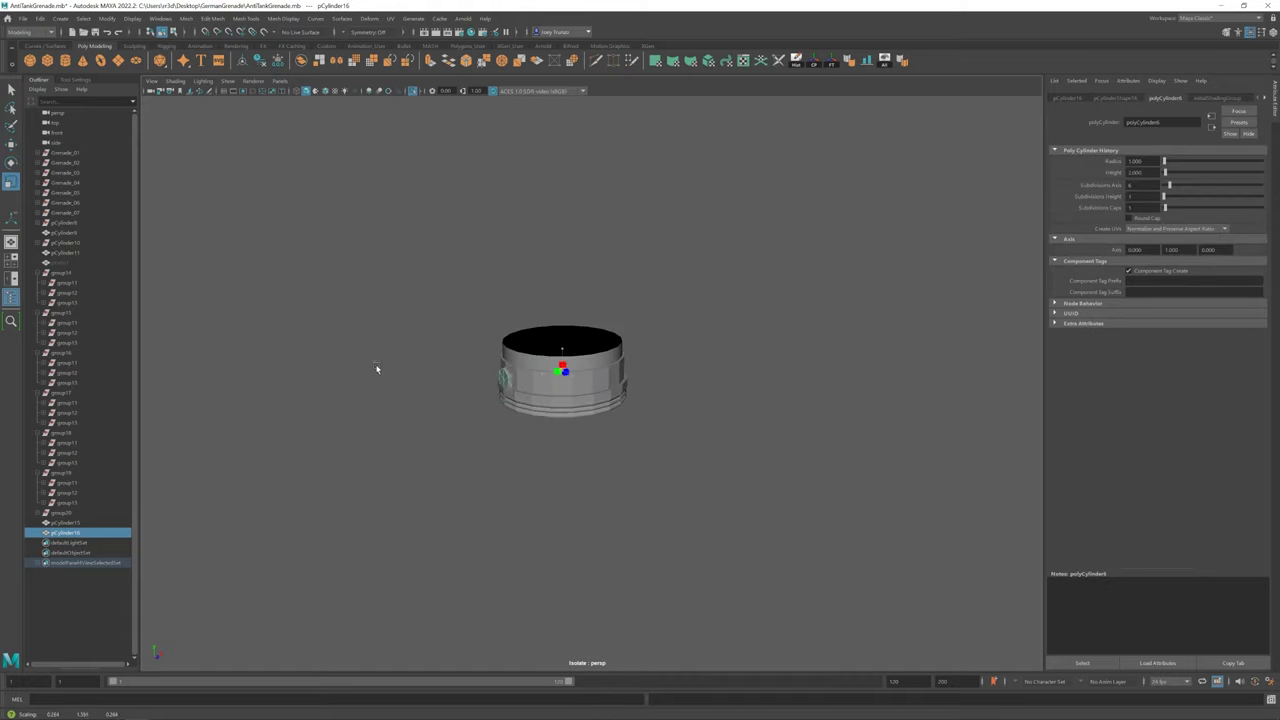
key(ctrl+z)
Boolean-subtract the bar from the collar ring with Mesh > Booleans > Difference
mouse_move(572, 377)
alt+mouse_down()
mouse_move(604, 390)
mouse_move(505, 390)
mouse_move(650, 390)
alt+mouse_up()
shift+click(505, 390)
click(186, 18)
click(305, 52)
right_drag(650, 390, 640, 420)
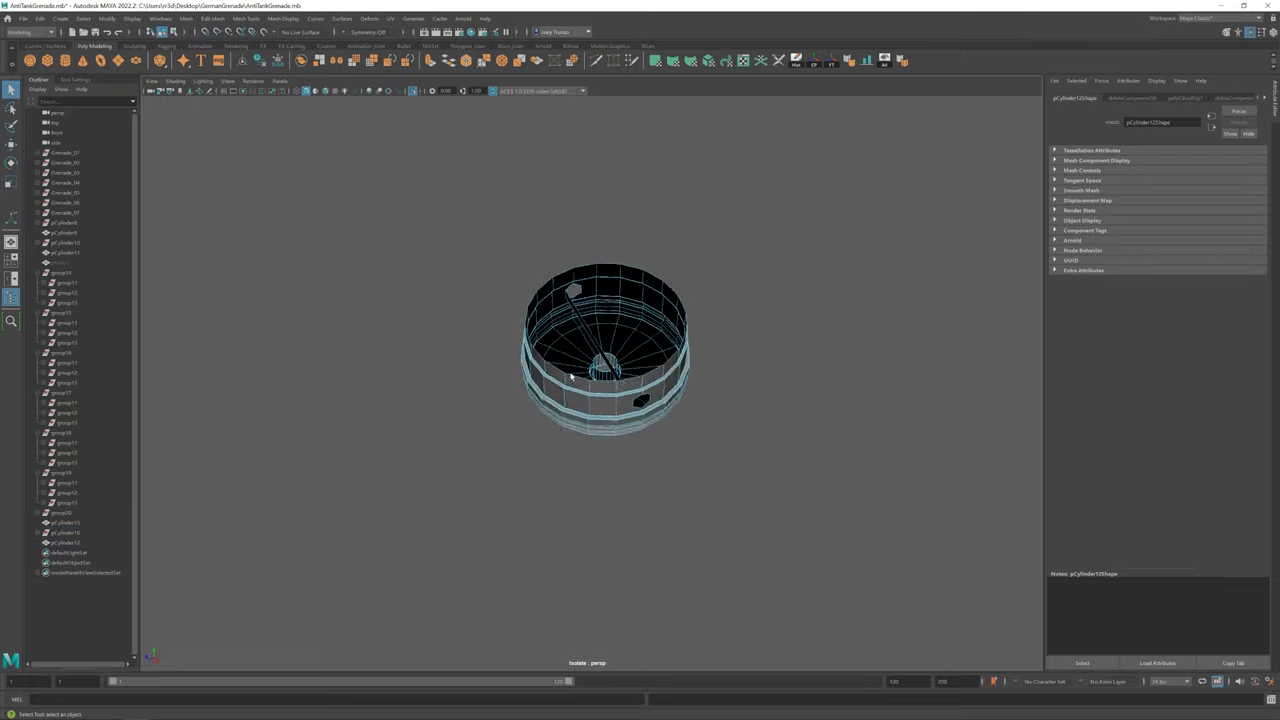
Turn the view to face the ring's hexagonal hole up close
mouse_move(640, 400)
alt+mouse_down()
mouse_move(618, 357)
mouse_move(619, 300)
alt+mouse_up()
scroll(619, 268, up, 3)
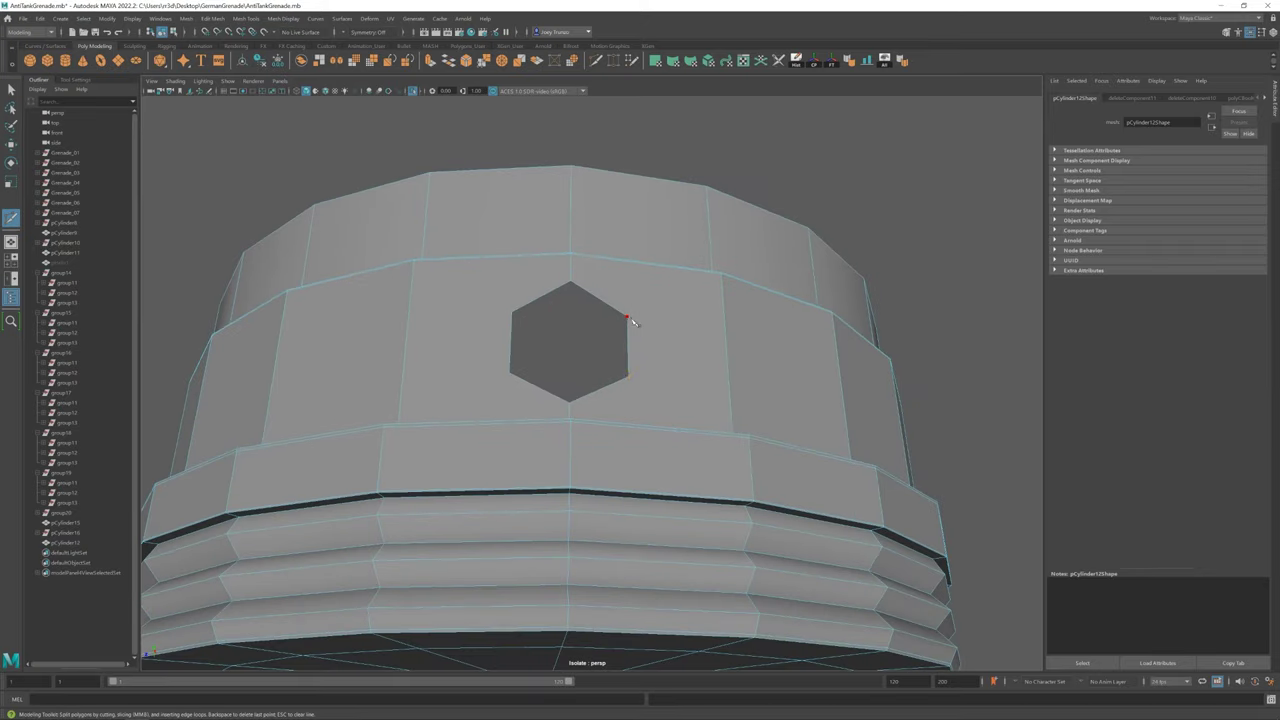
mouse_move(724, 279)
alt+mouse_down()
mouse_move(623, 394)
mouse_move(592, 342)
alt+mouse_up()
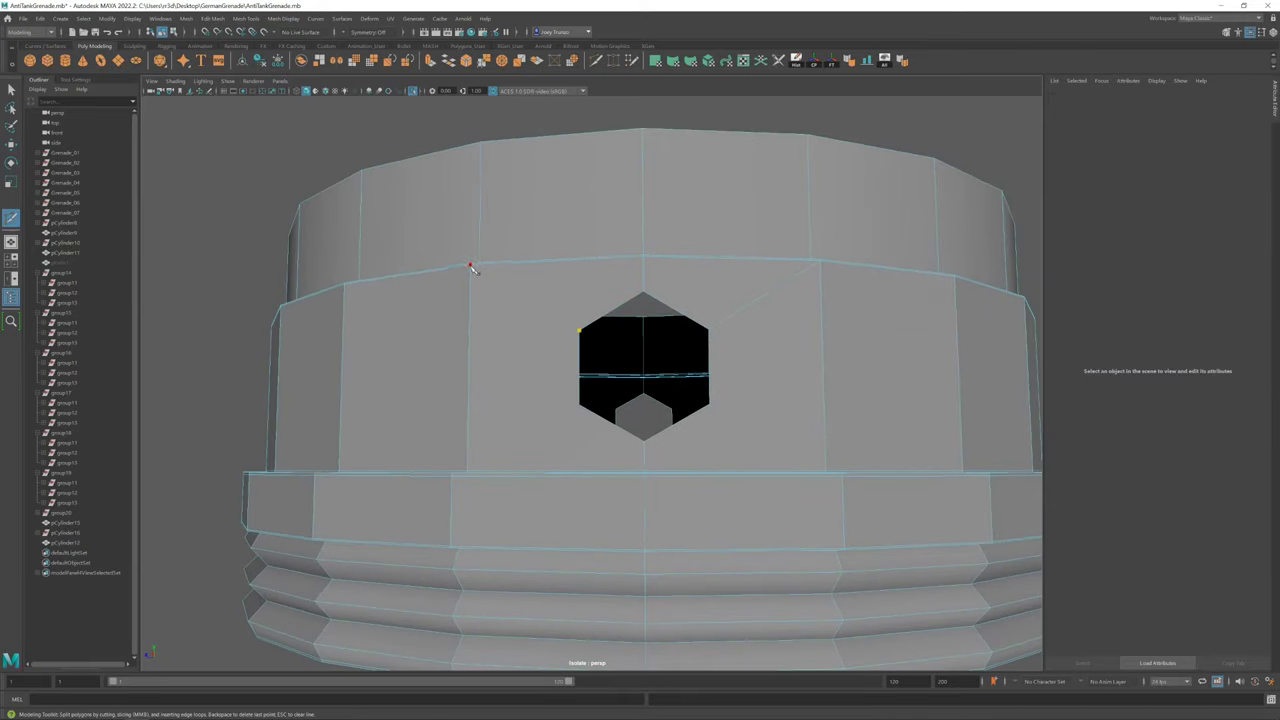
alt+drag(826, 470, 671, 486)
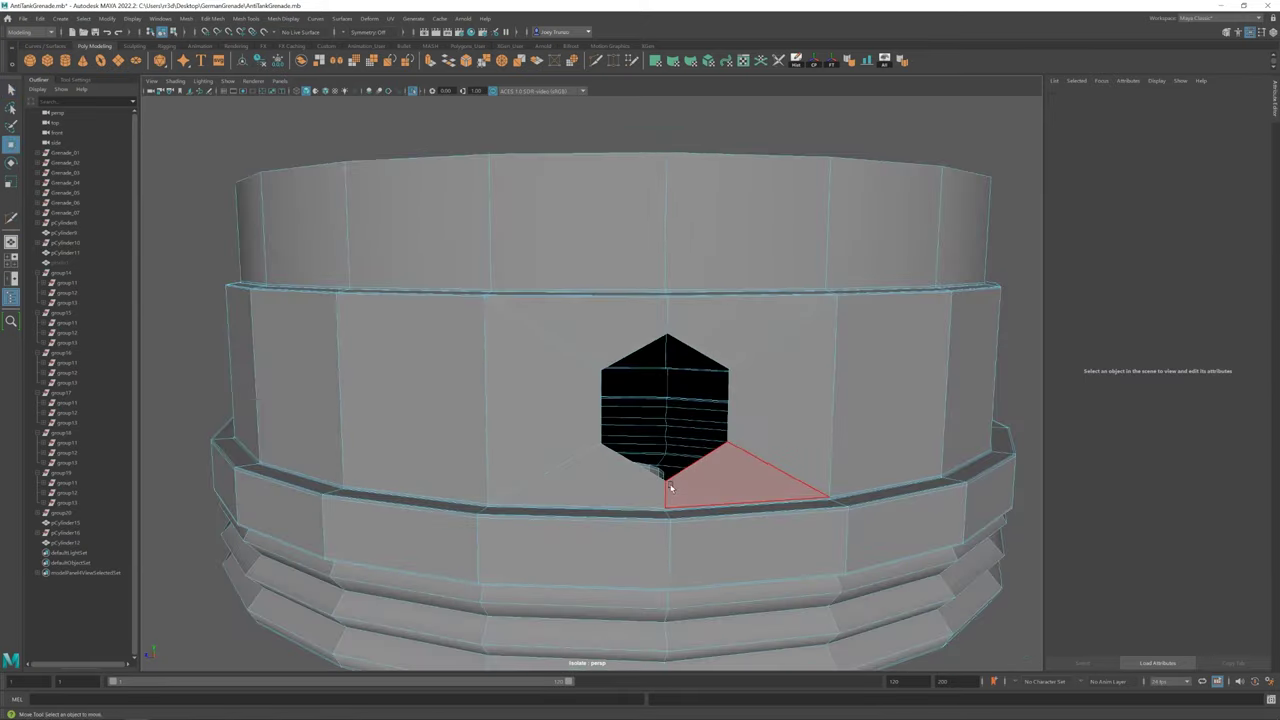
key(w)
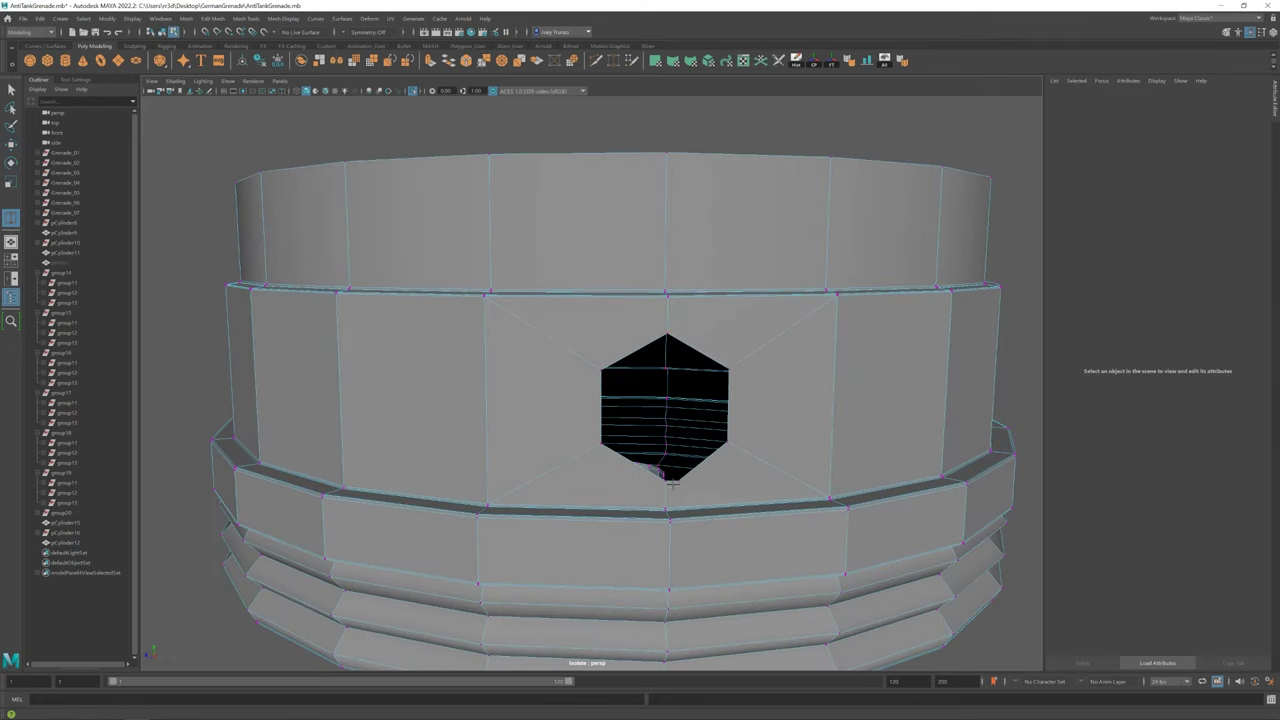
mouse_move(655, 318)
alt+mouse_down()
mouse_move(592, 451)
mouse_move(514, 423)
alt+mouse_up()
scroll(514, 423, up, 3)
key(w)
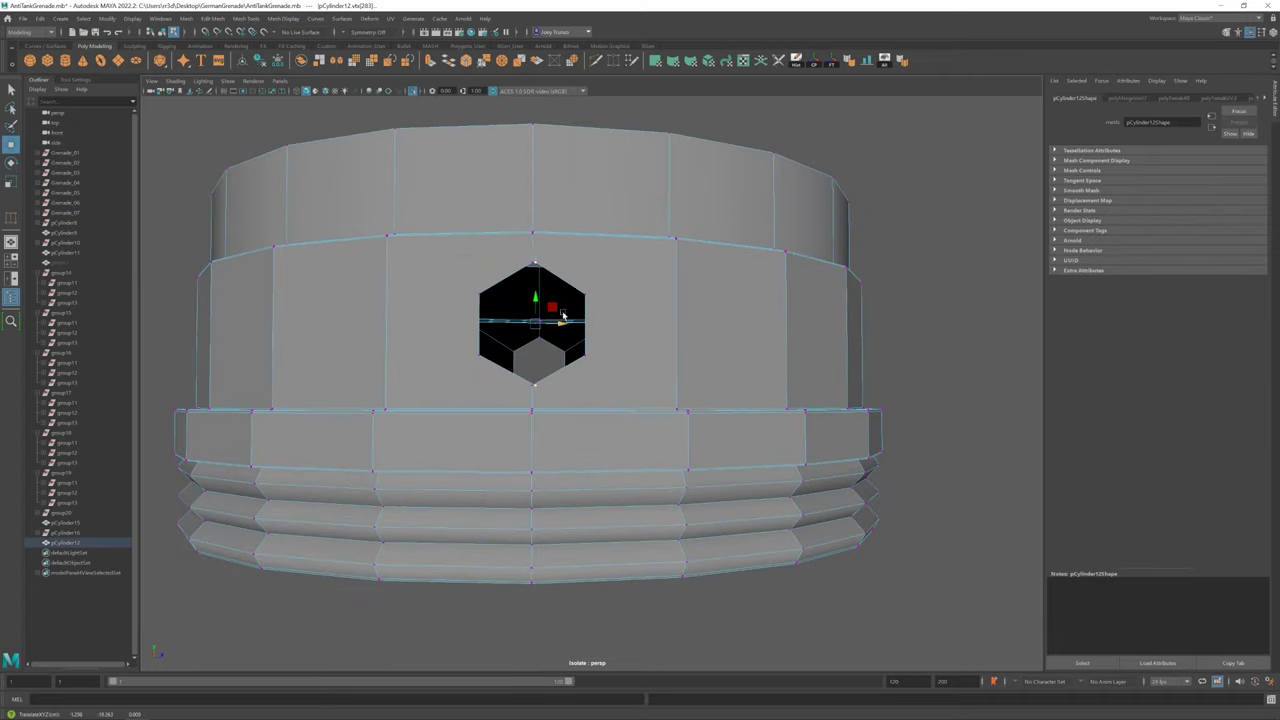
Target Weld vertices around the hexagonal hole
key(g)
alt+drag(528, 383, 641, 413)
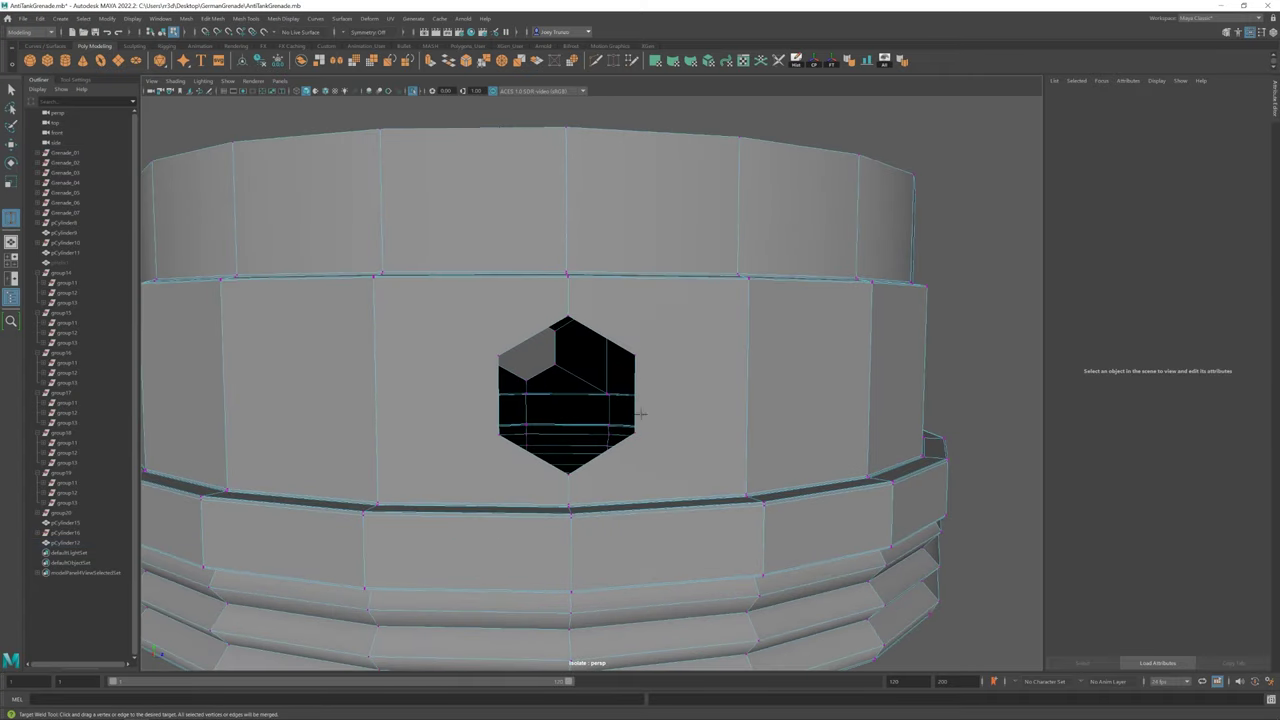
scroll(626, 497, down, 5)
scroll(869, 560, up, 6)
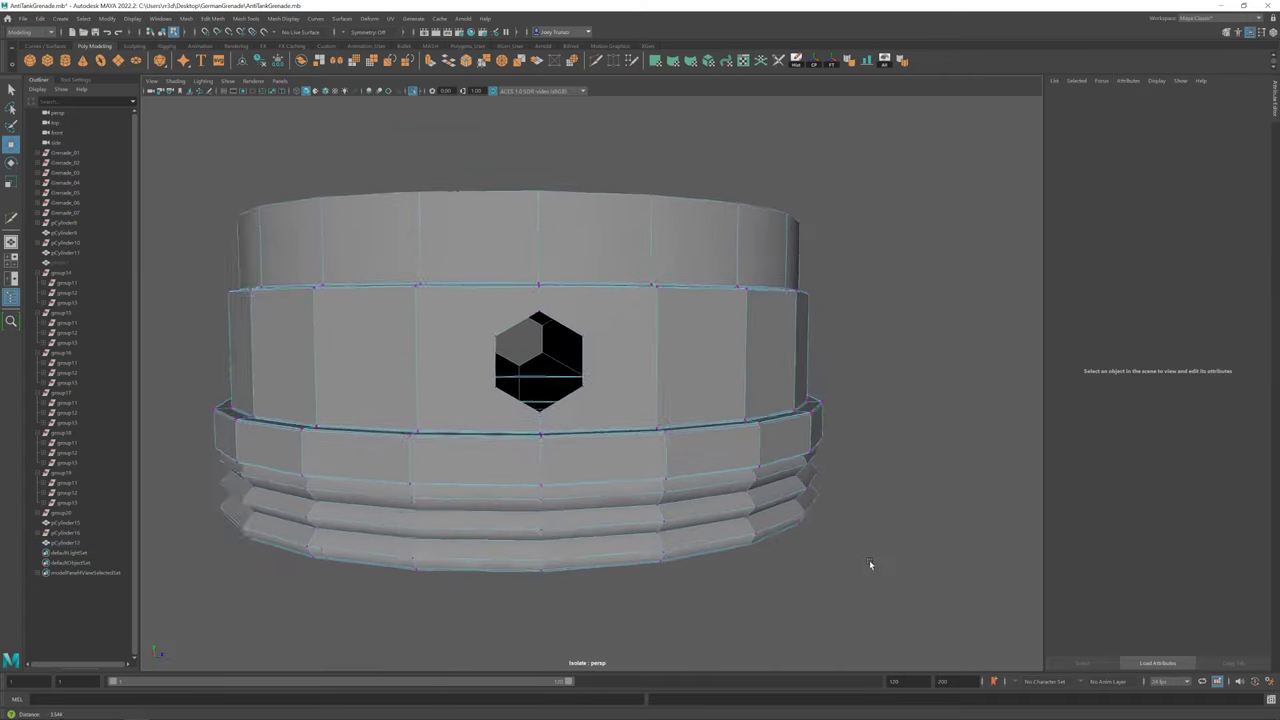
key(w)
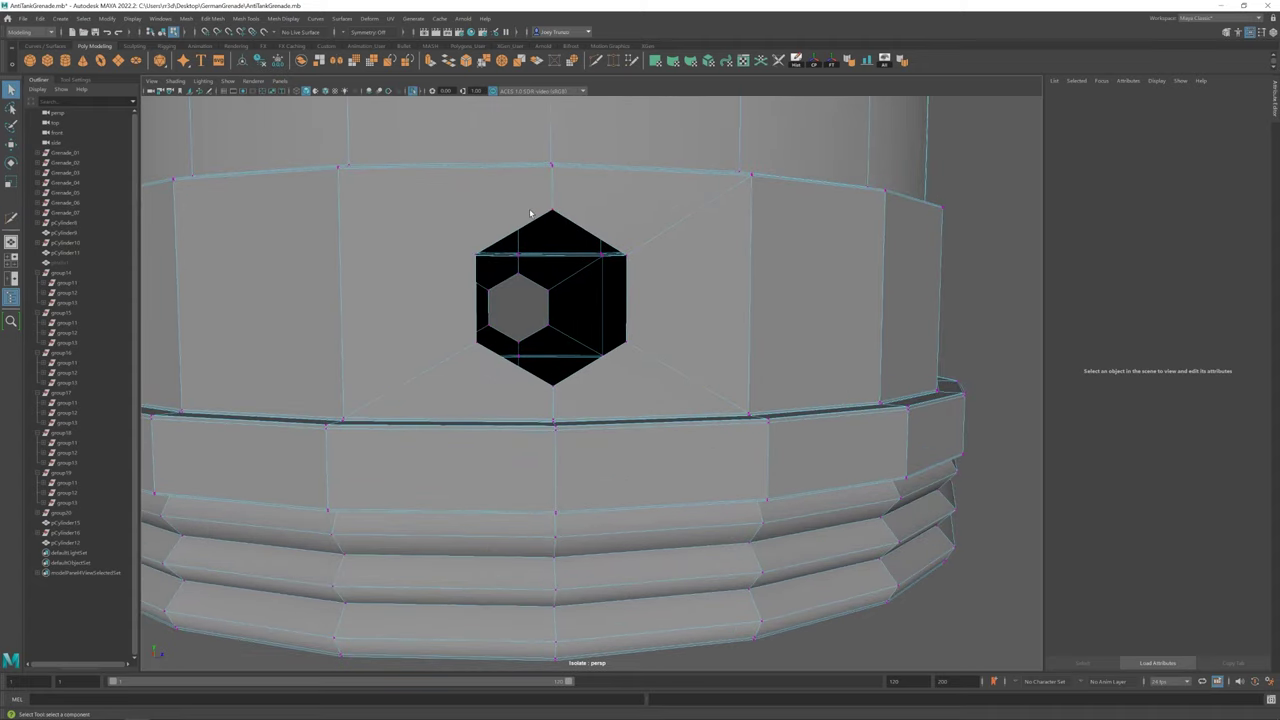
Undo the missteps and bevel the edges around the hole
key(ctrl+z)
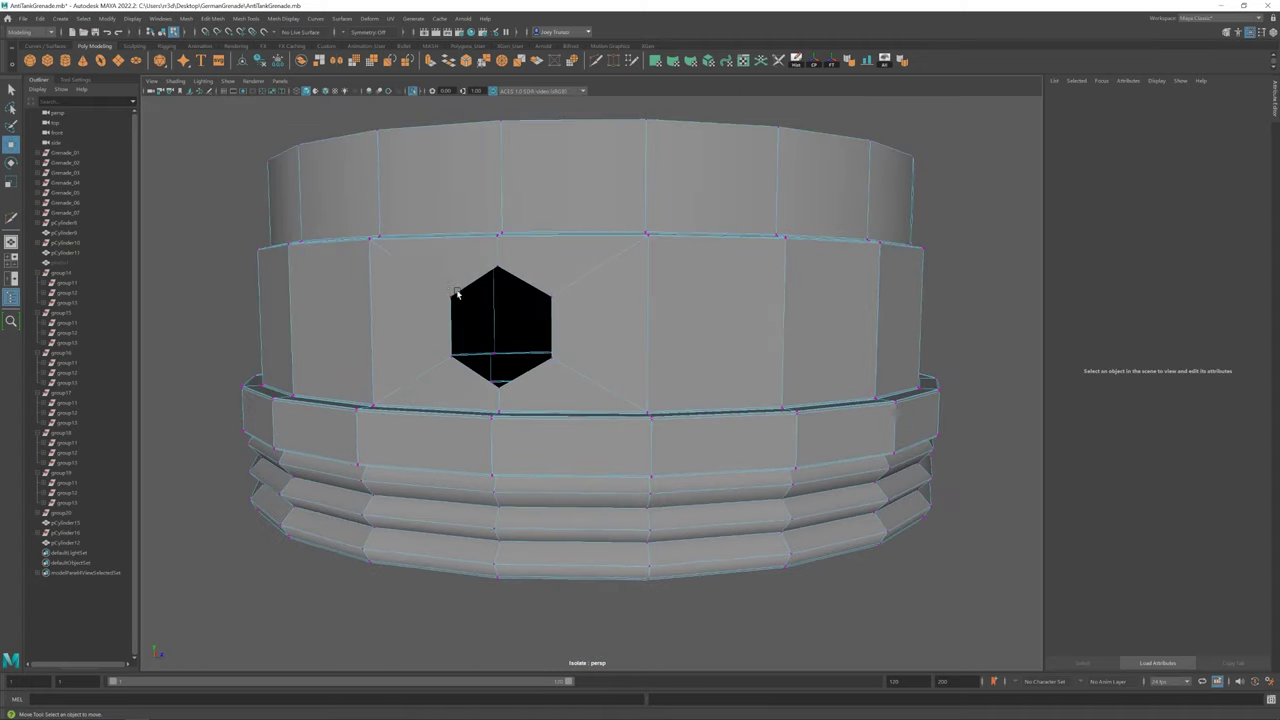
key(ctrl+z)
key(ctrl+z)
key(ctrl+z)
key(ctrl+z)
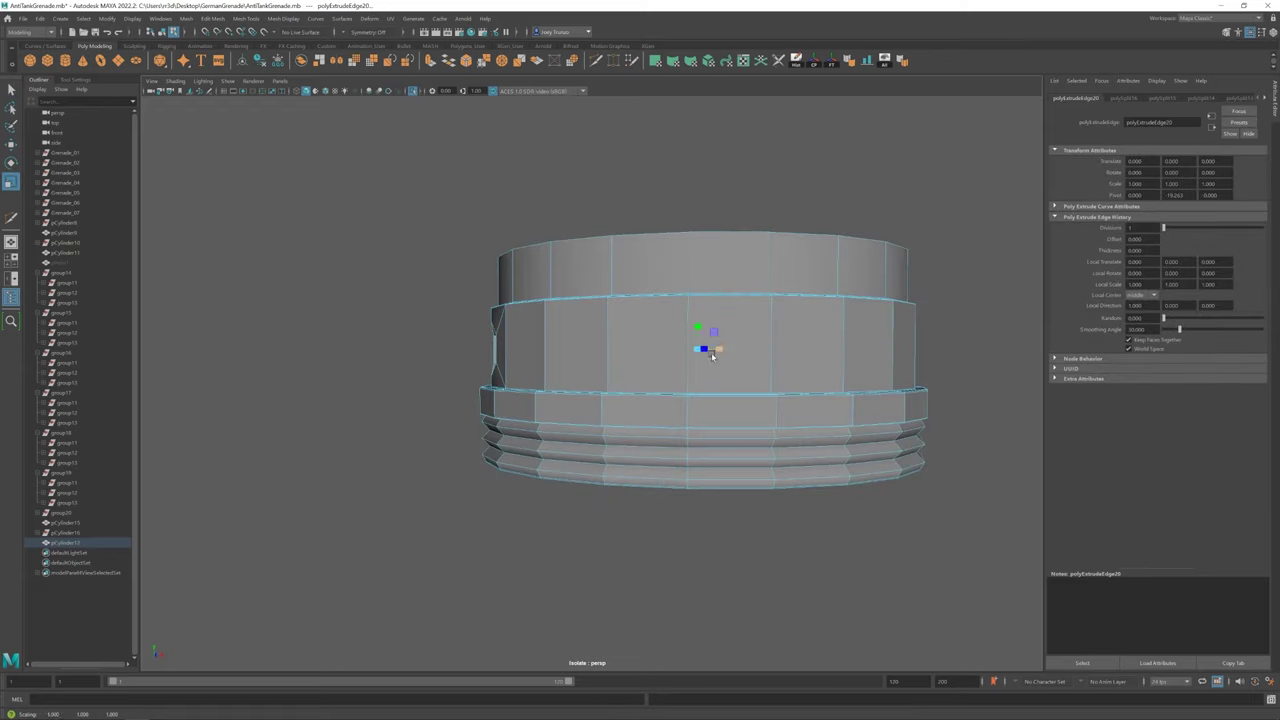
key(ctrl+z)
key(ctrl+z)
key(ctrl+z)
key(ctrl+z)
click(204, 18)
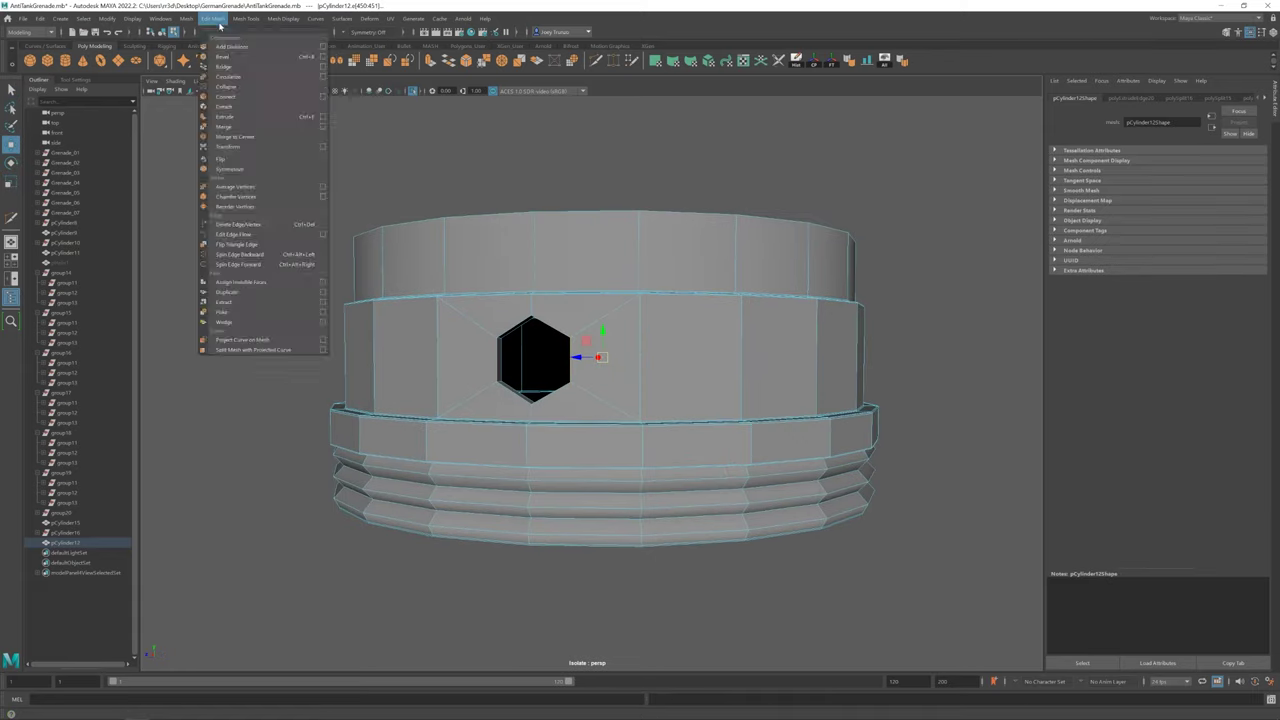
click(225, 45)
Undo the bevel on the collar ring's hole edges
key(ctrl+z)
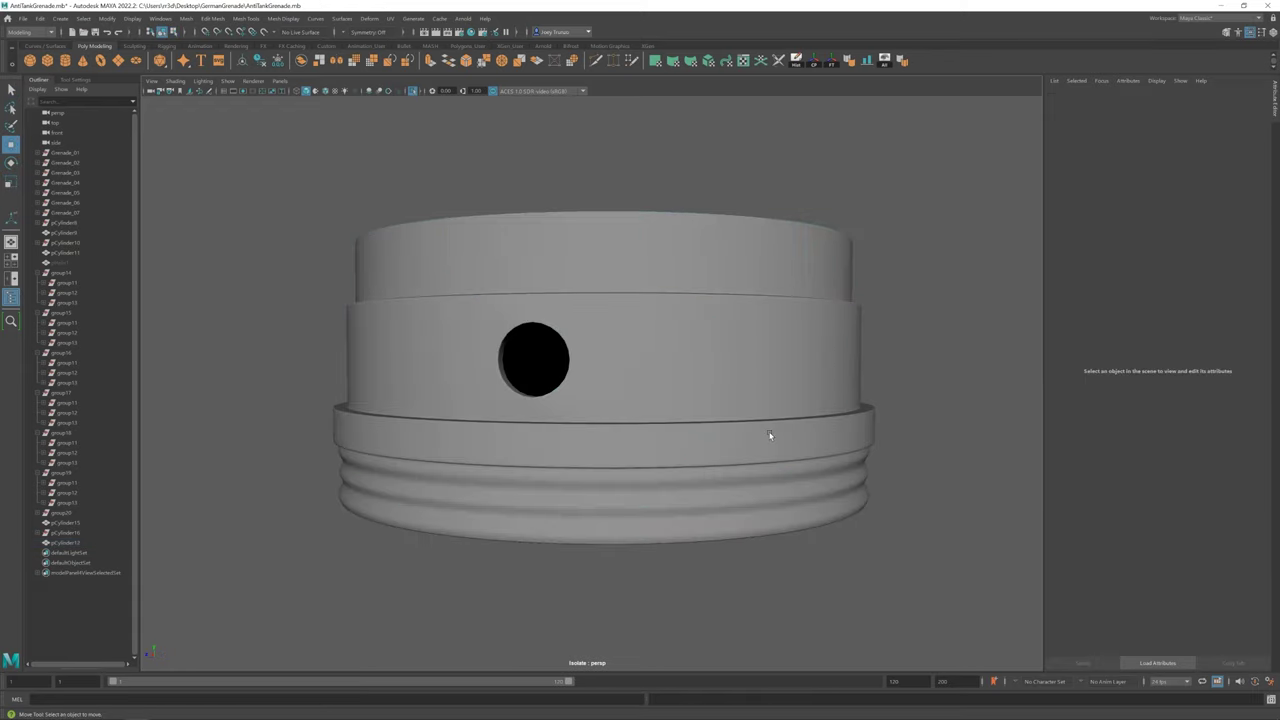
key(ctrl+z)
key(ctrl+z)
key(ctrl+z)
scroll(598, 400, up, 3)
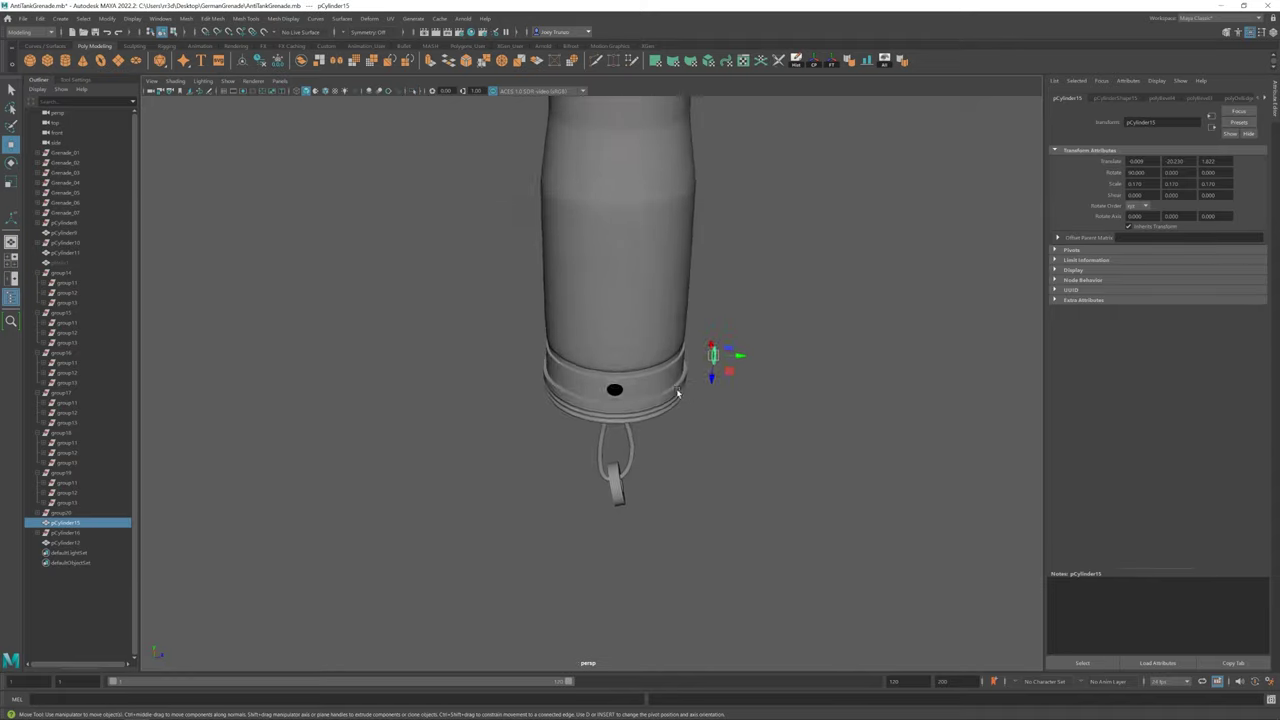
drag(738, 357, 672, 334)
key(ctrl+z)
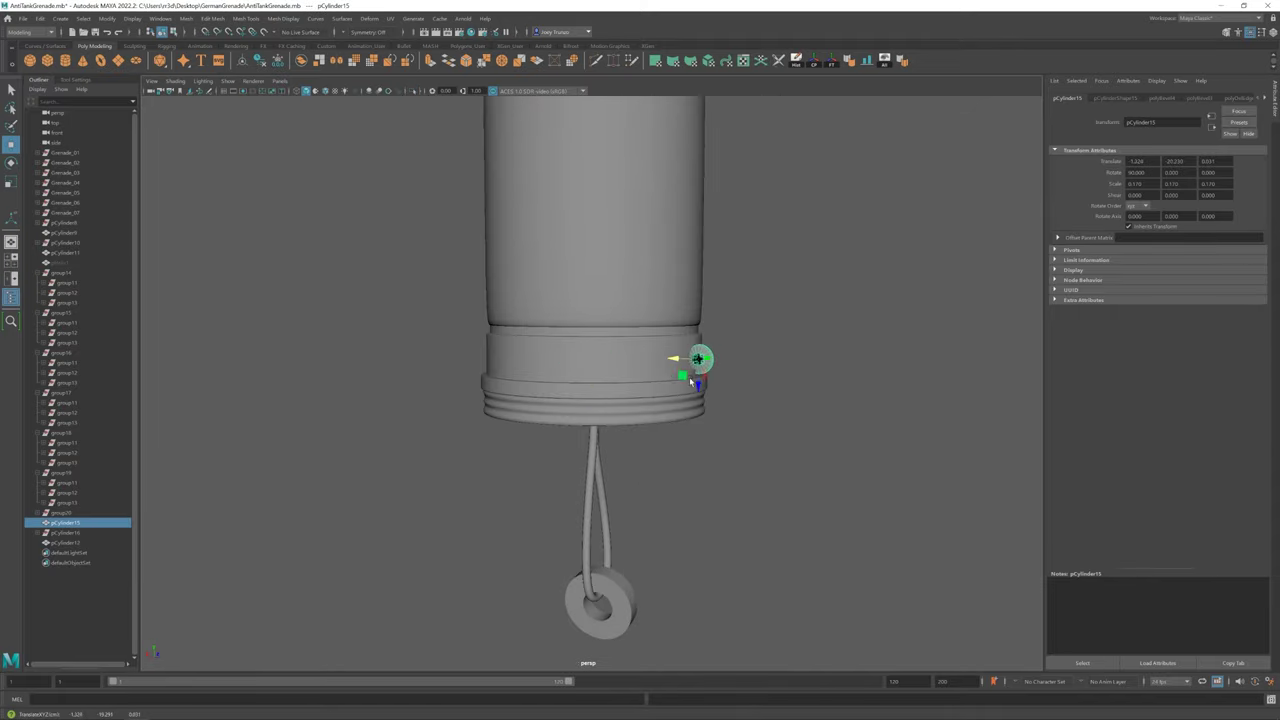
scroll(690, 382, up, 3)
Select the collar band pCylinder12 and pick an edge on its top rim
click(556, 343)
alt+drag(556, 343, 450, 310)
scroll(416, 293, up, 2)
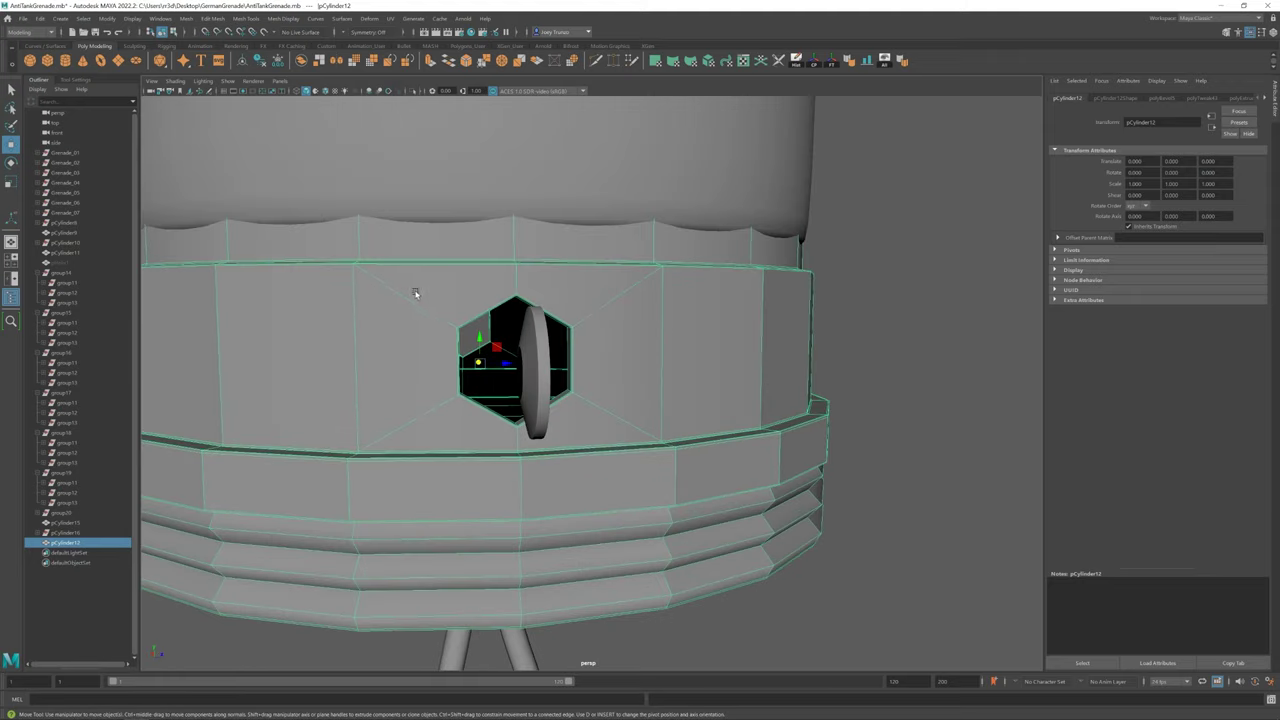
key(F10)
click(478, 266)
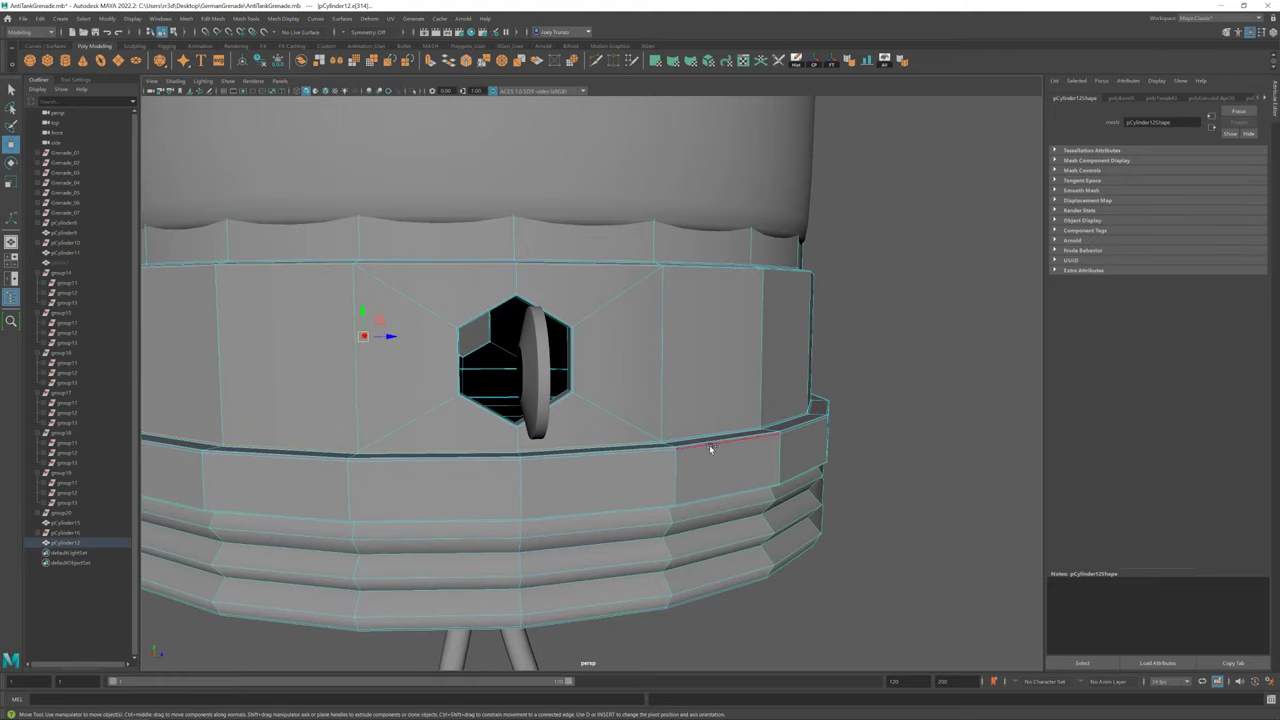
mouse_move(710, 449)
alt+mouse_down()
mouse_move(729, 395)
mouse_move(537, 371)
alt+mouse_up()
scroll(563, 363, down, 3)
scroll(462, 355, down, 2)
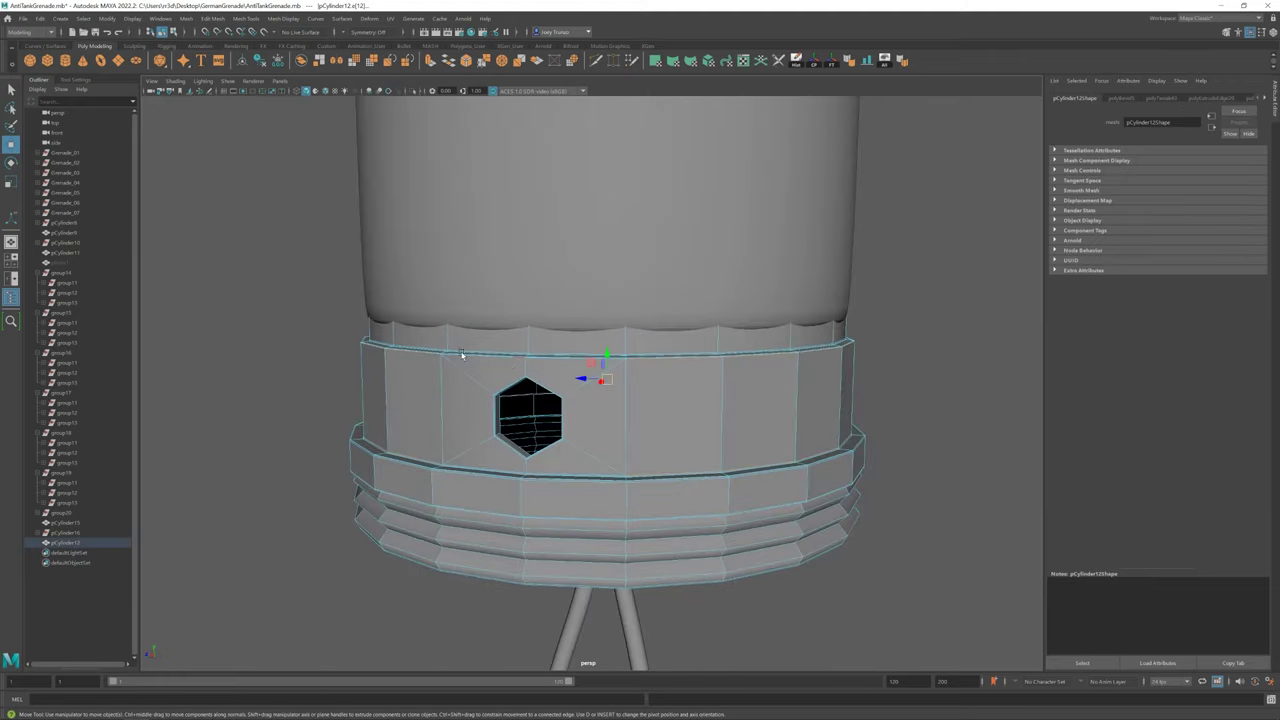
Insert an edge loop around pCylinder12's band
click(241, 18)
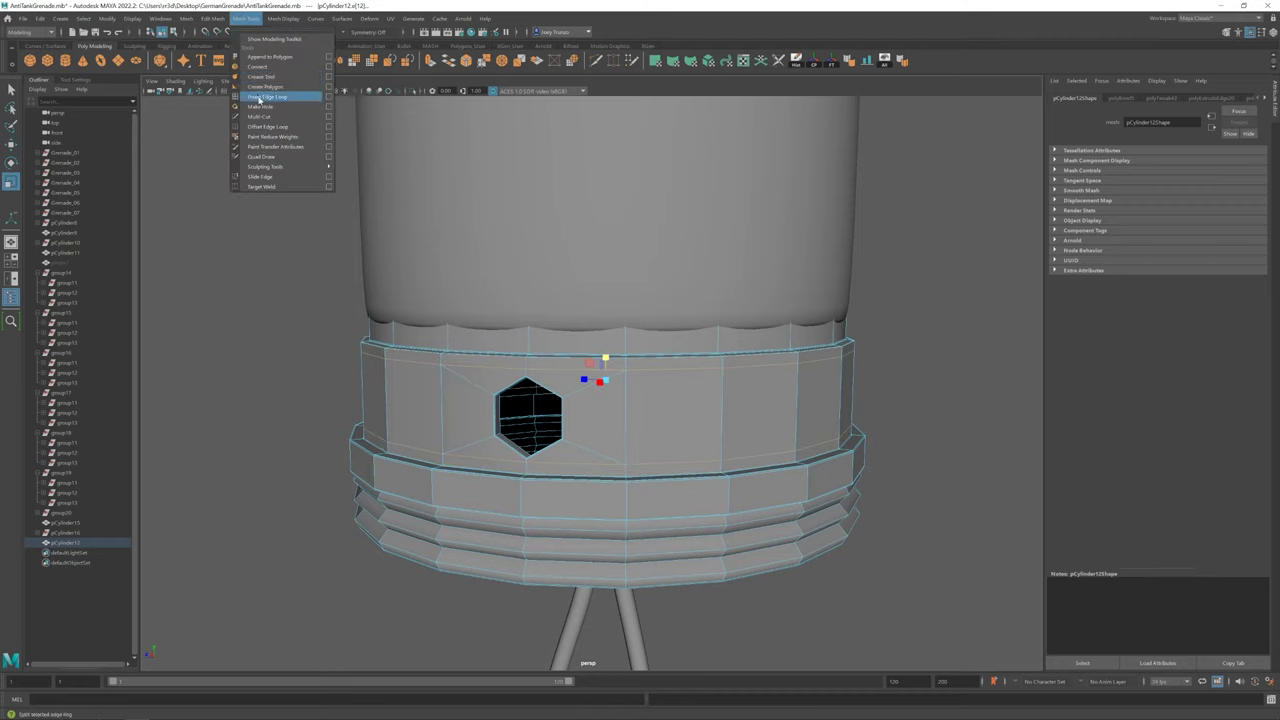
click(254, 97)
click(487, 373)
key(r)
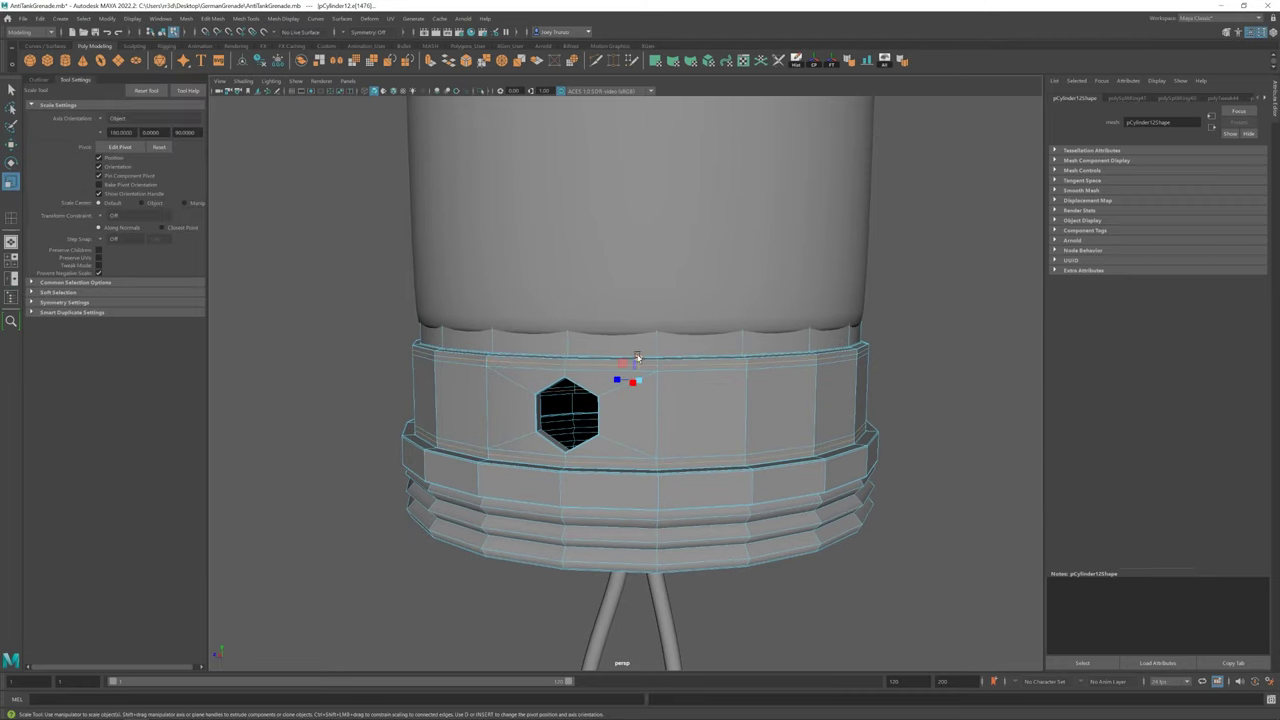
scroll(638, 380, down, 5)
Rotate and scale the screw disk pCylinder15 to about 0.14 inside the hexagonal hole
click(633, 435)
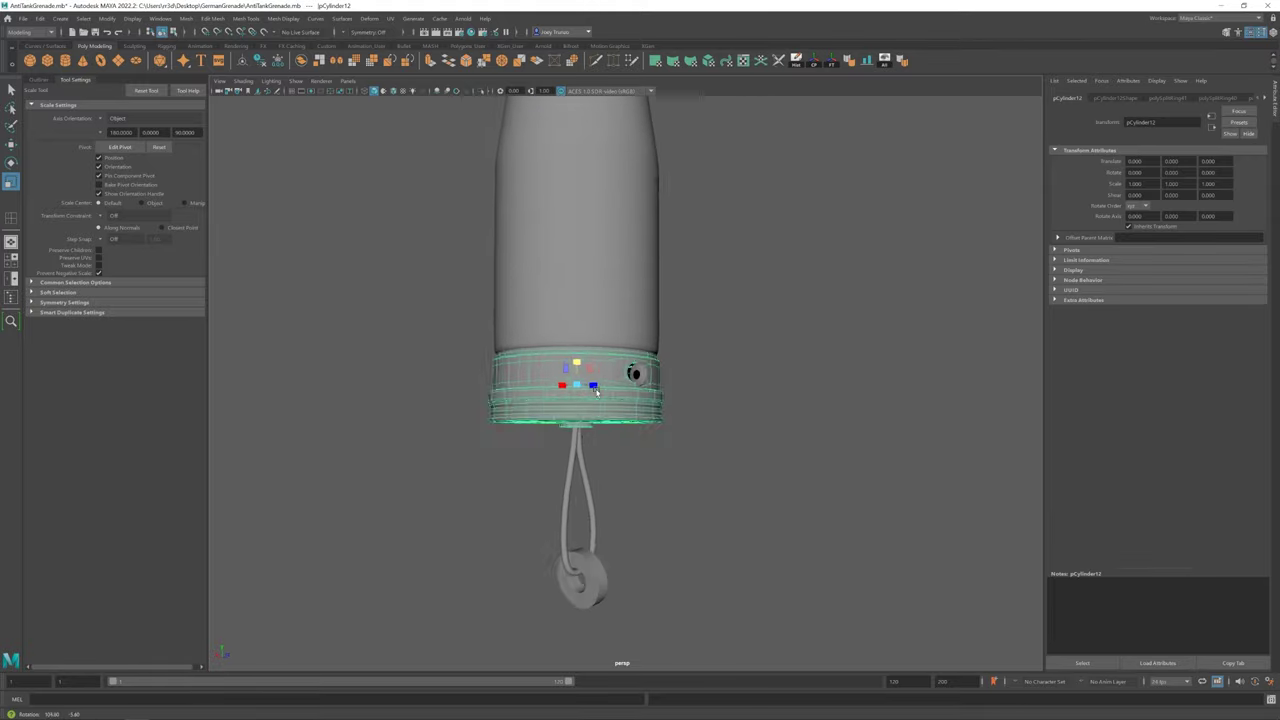
scroll(664, 421, up, 5)
key(e)
scroll(650, 368, up, 3)
key(r)
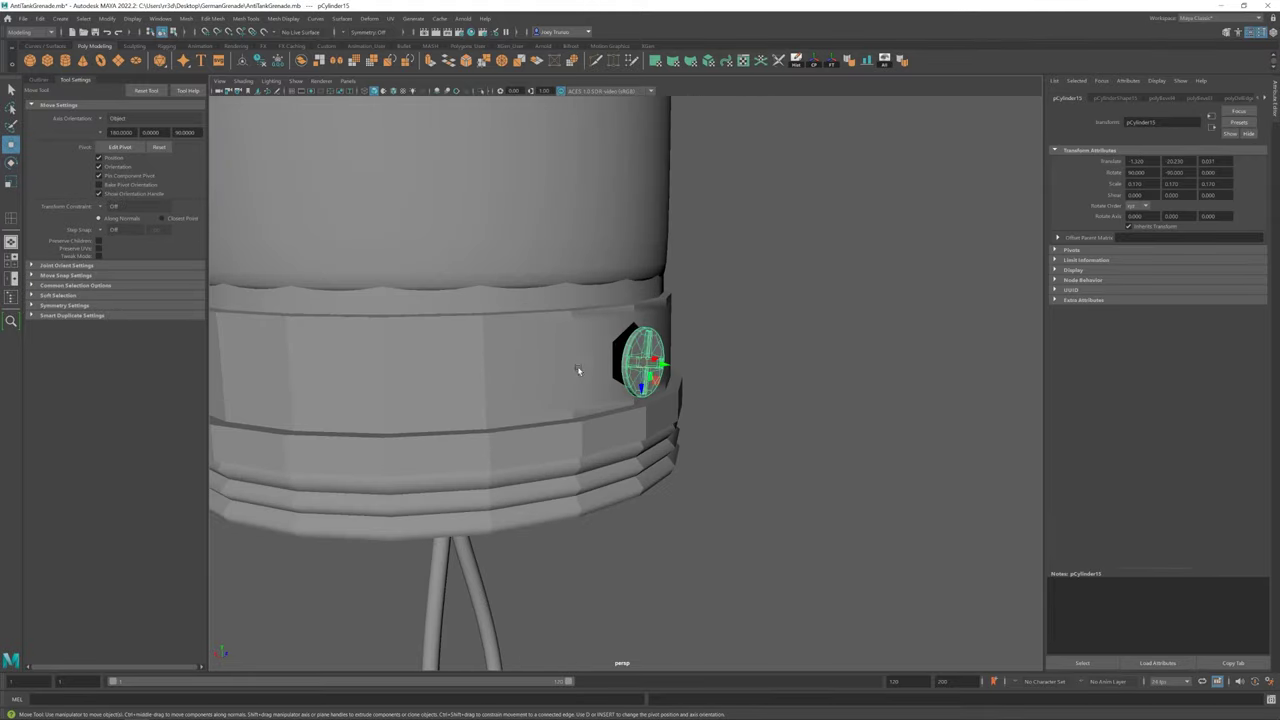
alt+drag(632, 383, 550, 354)
scroll(550, 354, down, 3)
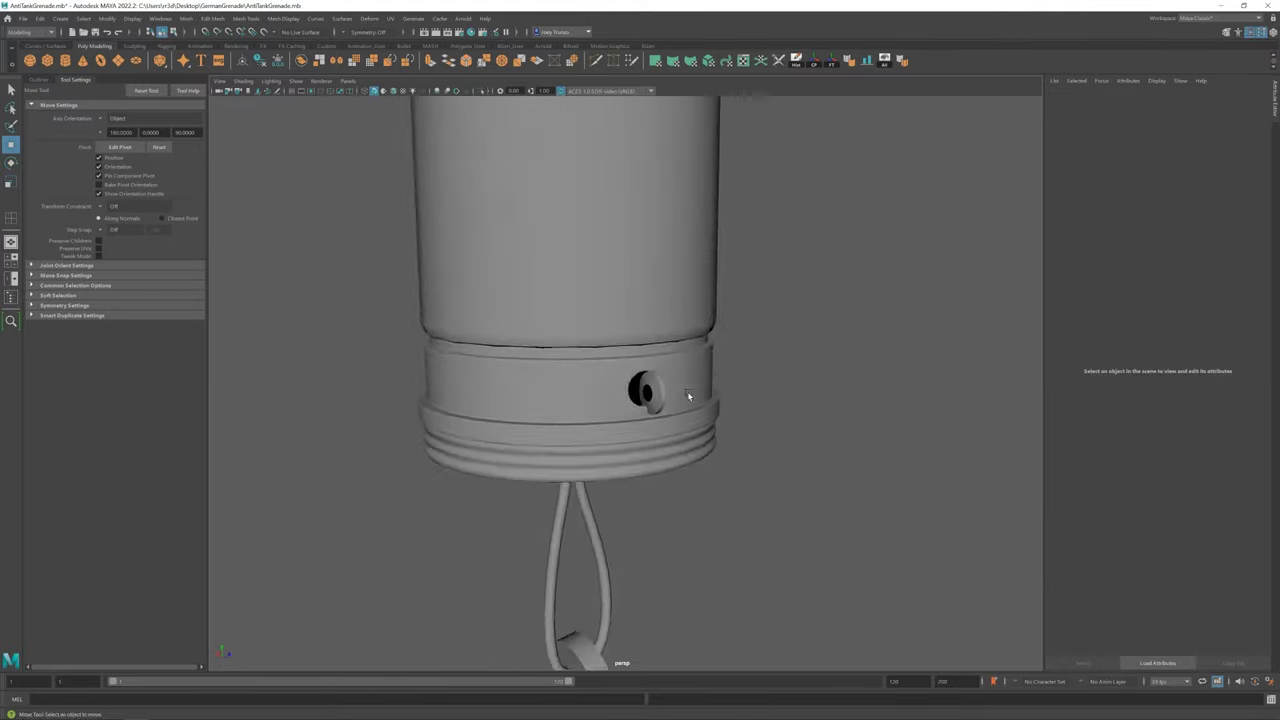
scroll(620, 391, up, 5)
mouse_move(809, 397)
alt+mouse_down()
mouse_move(740, 411)
mouse_move(737, 380)
mouse_move(697, 397)
mouse_move(646, 380)
mouse_move(697, 405)
mouse_move(717, 371)
alt+mouse_up()
key(e)
key(r)
key(w)
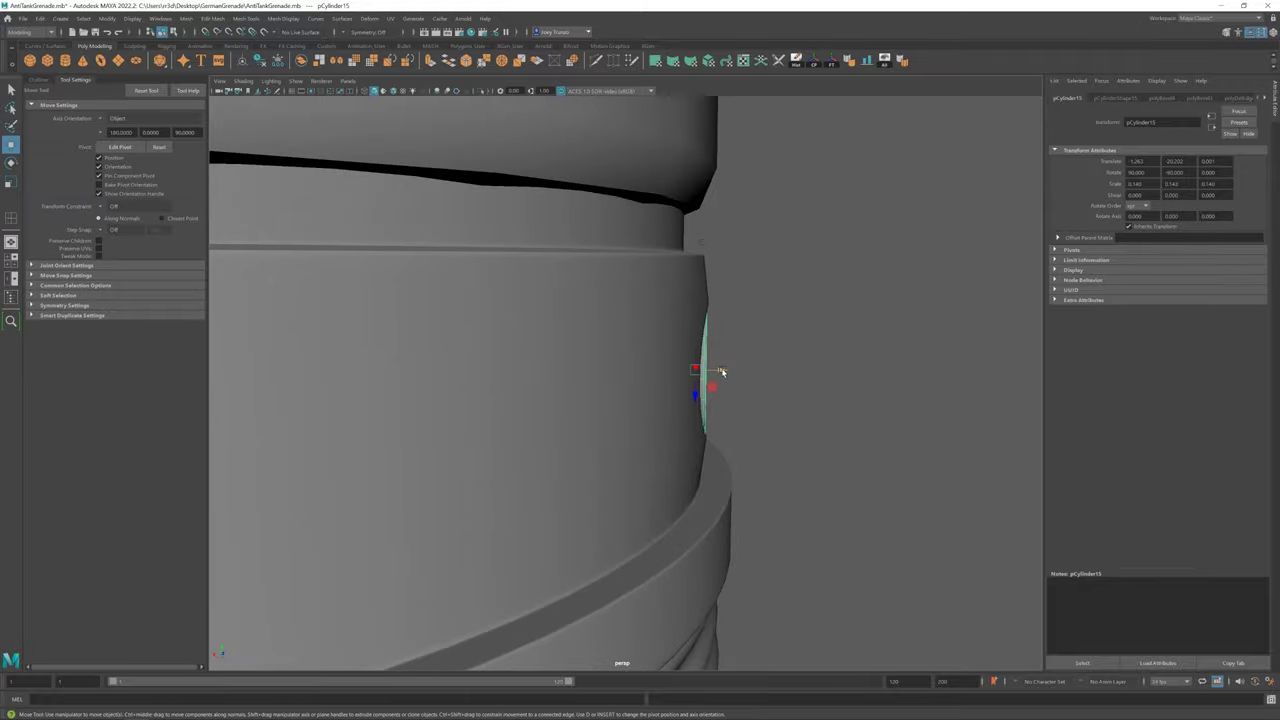
View the grenade from the front and reselect the cross disk
click(920, 454)
alt+drag(920, 454, 580, 393)
scroll(637, 392, up, 3)
scroll(637, 392, up, 3)
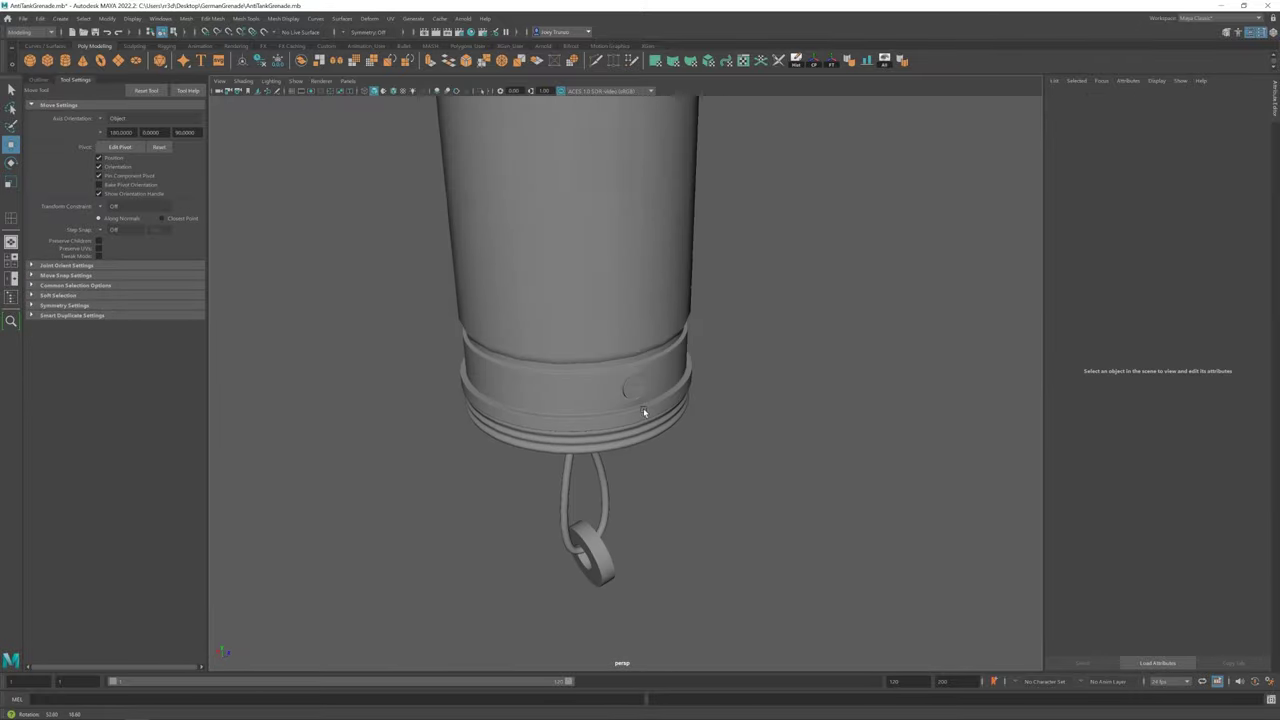
scroll(734, 448, up, 5)
click(677, 248)
scroll(503, 342, down, 5)
Bevel the edges of the collar's hexagonal hole into a rounded socket
scroll(503, 342, up, 5)
click(620, 360)
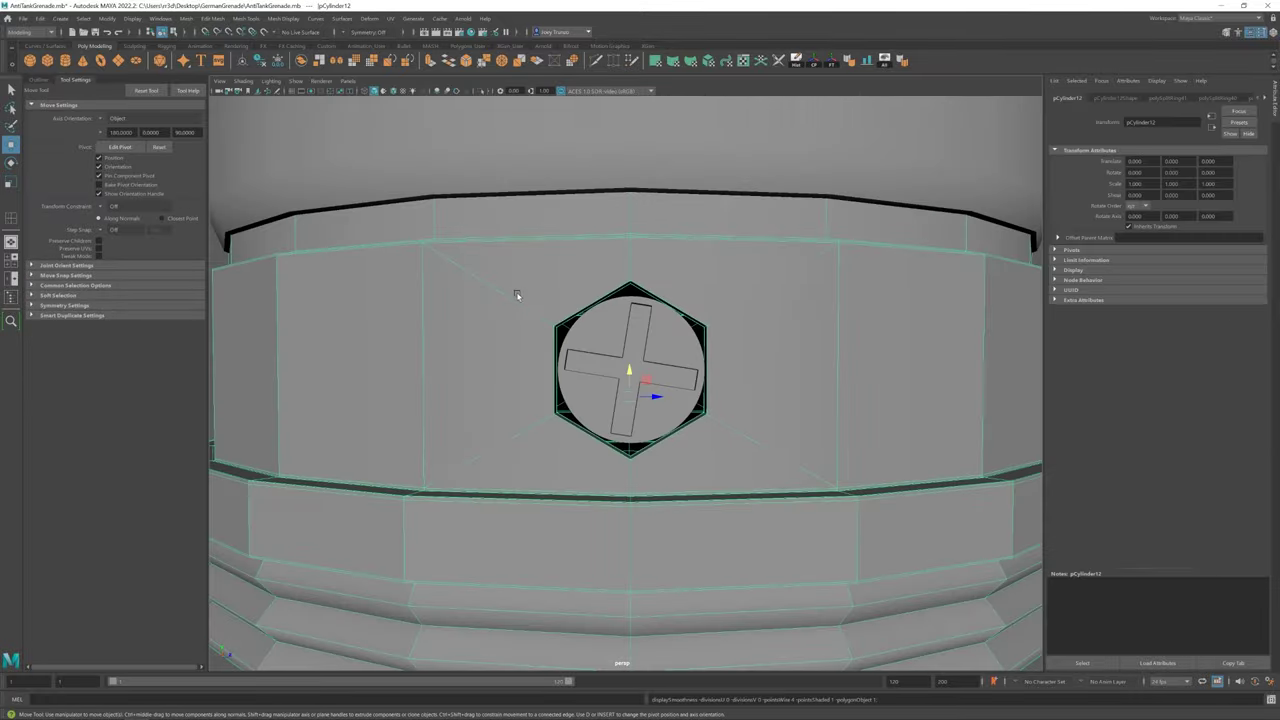
mouse_move(517, 291)
alt+mouse_down()
mouse_move(917, 451)
mouse_move(474, 263)
alt+mouse_up()
click(212, 18)
click(222, 56)
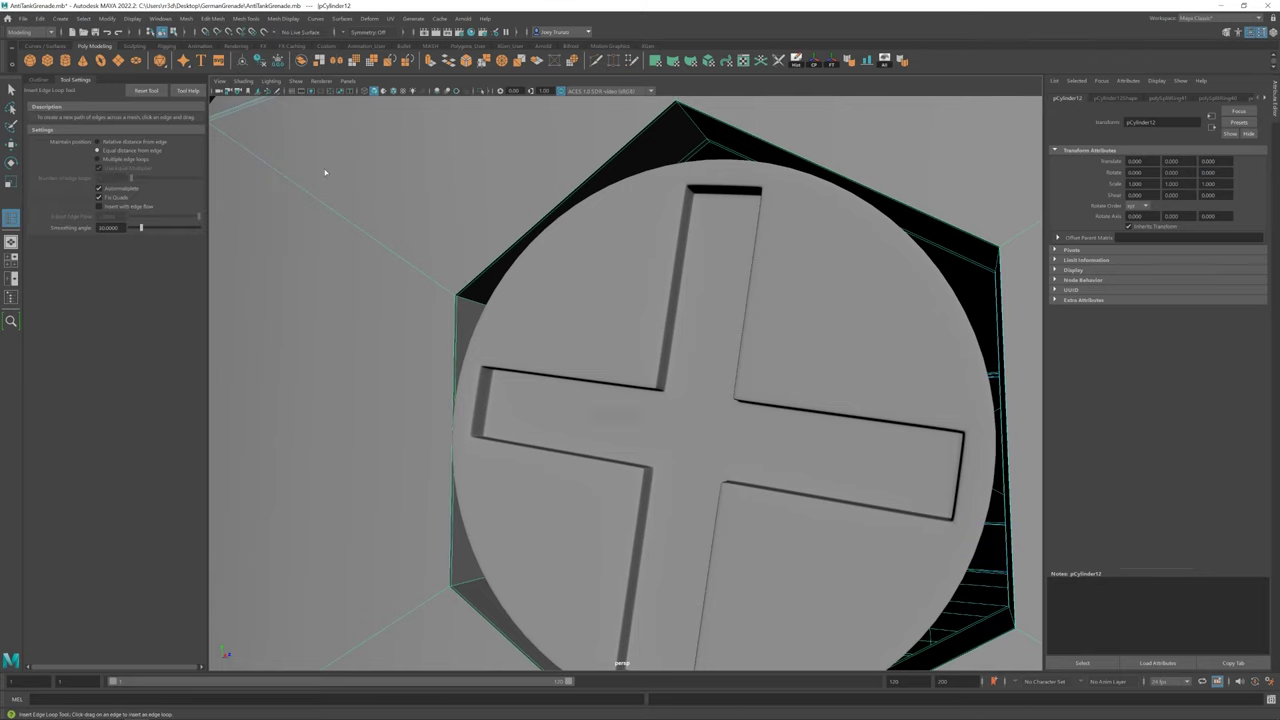
key(w)
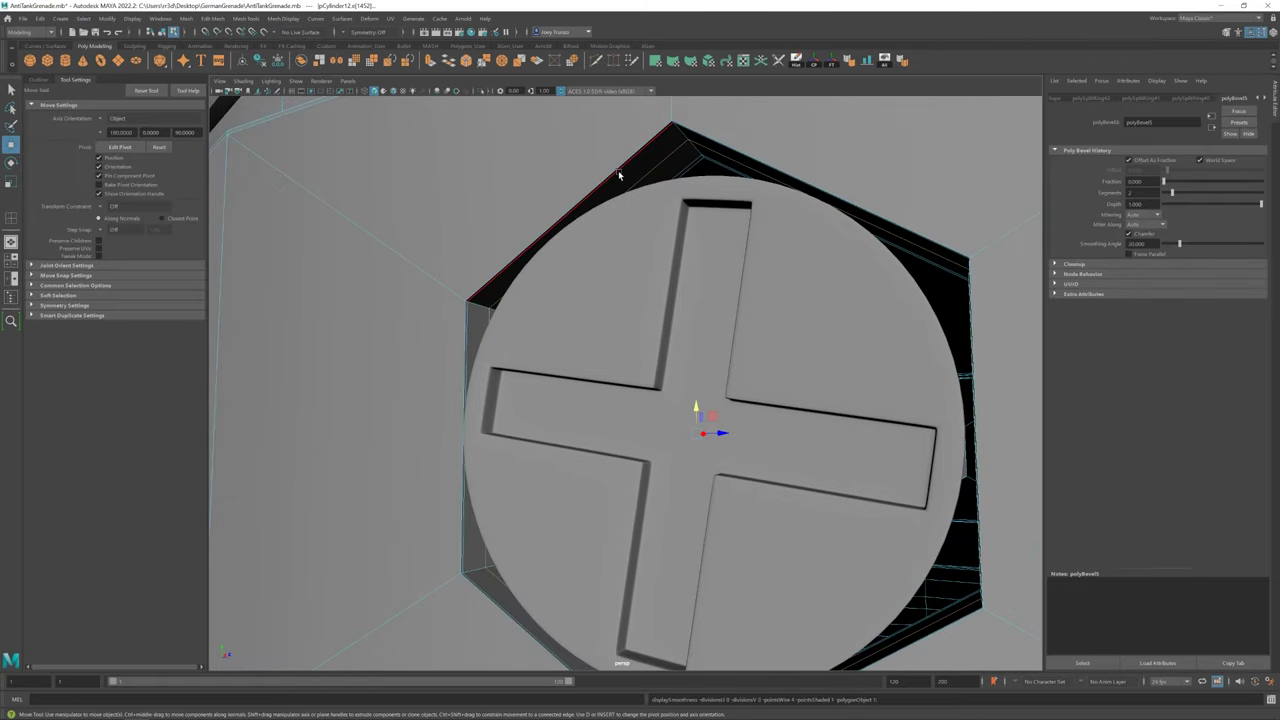
Scale and move the cross-head screw disk pCylinder15 to fit the rounded hole
scroll(551, 277, down, 5)
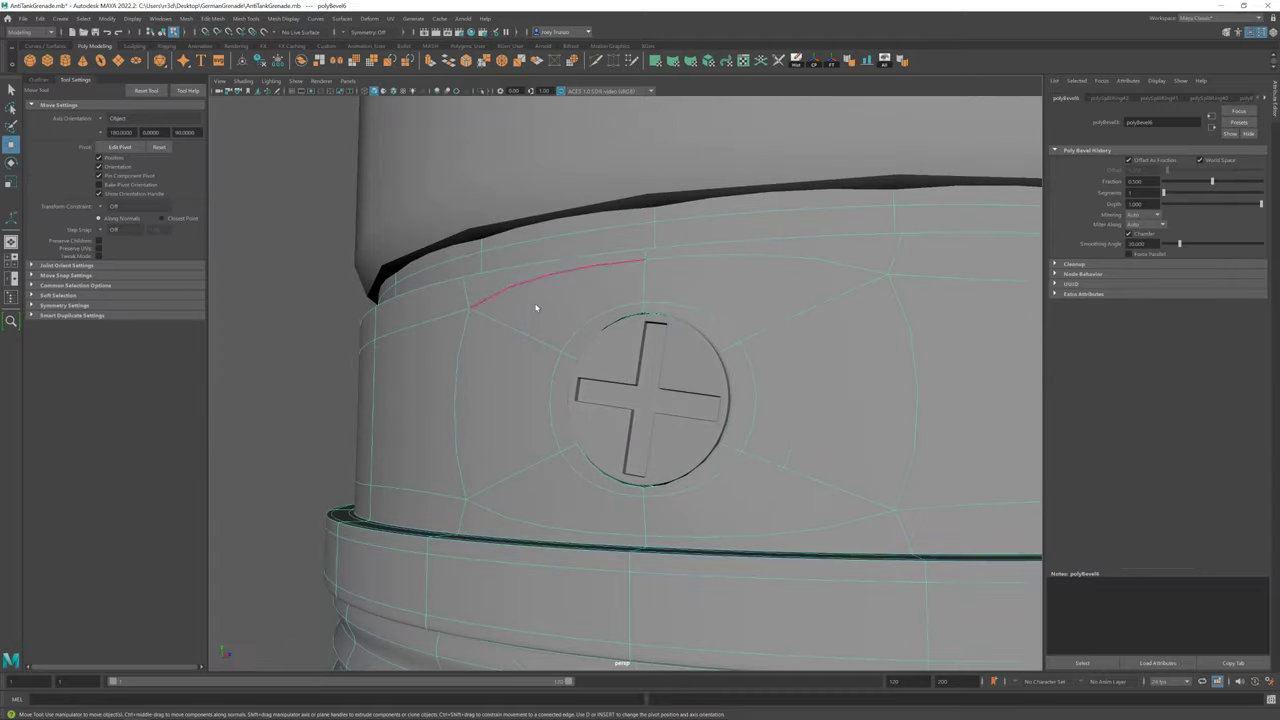
scroll(607, 388, down, 3)
scroll(631, 394, up, 5)
click(590, 380)
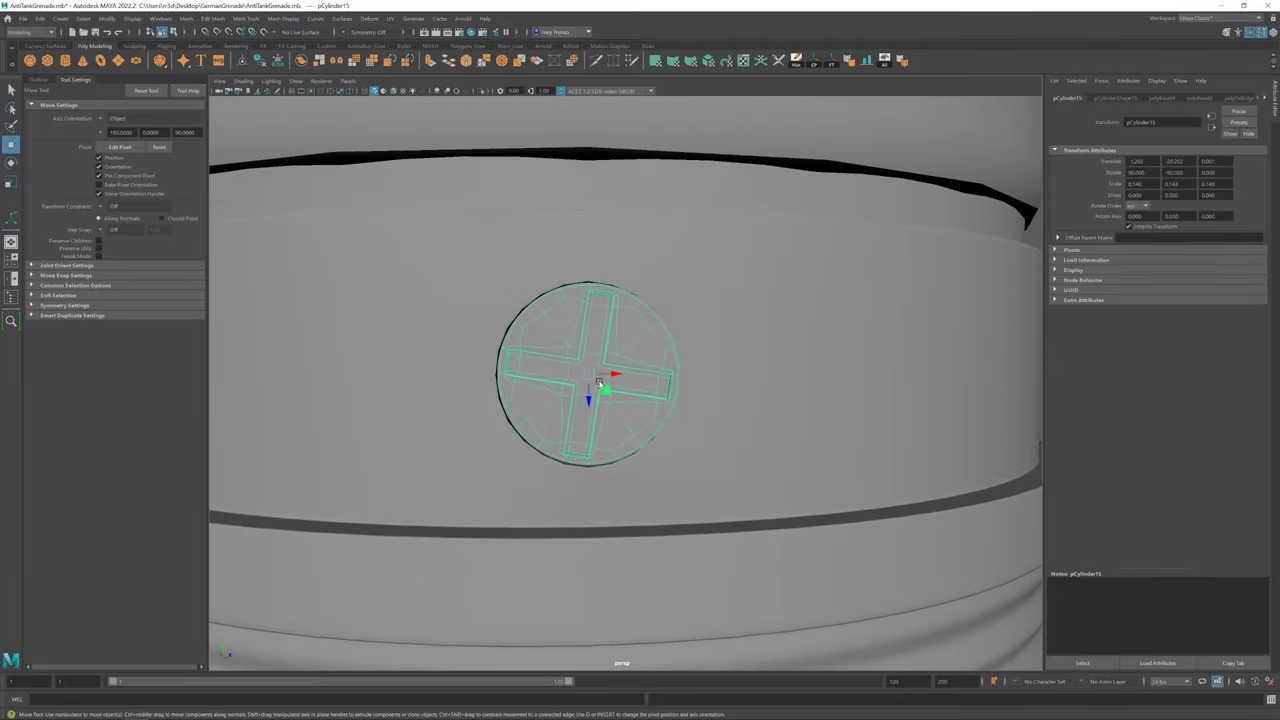
key(r)
key(w)
Select the second screw disk, pCylinder17, beside the collar's opposite hole
mouse_move(608, 373)
alt+mouse_down()
mouse_move(586, 389)
mouse_move(737, 414)
alt+mouse_up()
scroll(600, 450, down, 5)
click(518, 483)
scroll(594, 551, up, 3)
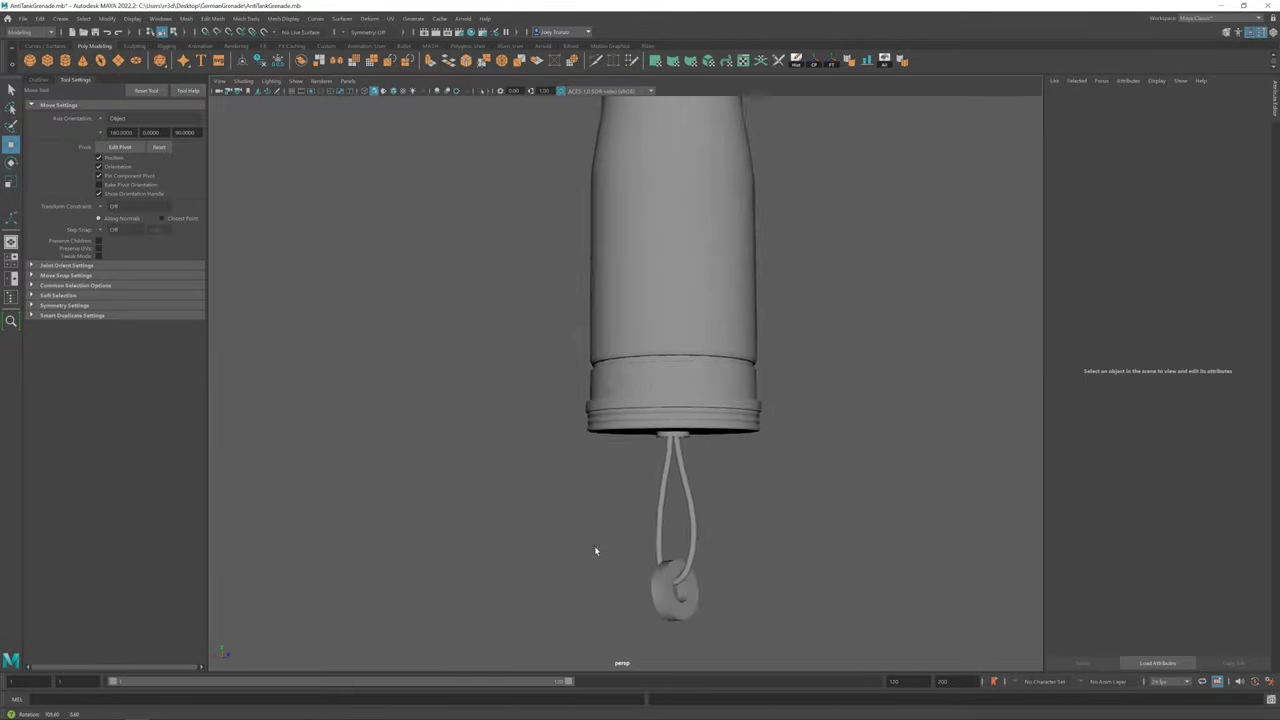
scroll(643, 398, up, 3)
click(648, 390)
alt+drag(648, 390, 654, 447)
Insert an edge loop on the collar band at the second hexagonal hole
scroll(654, 447, up, 5)
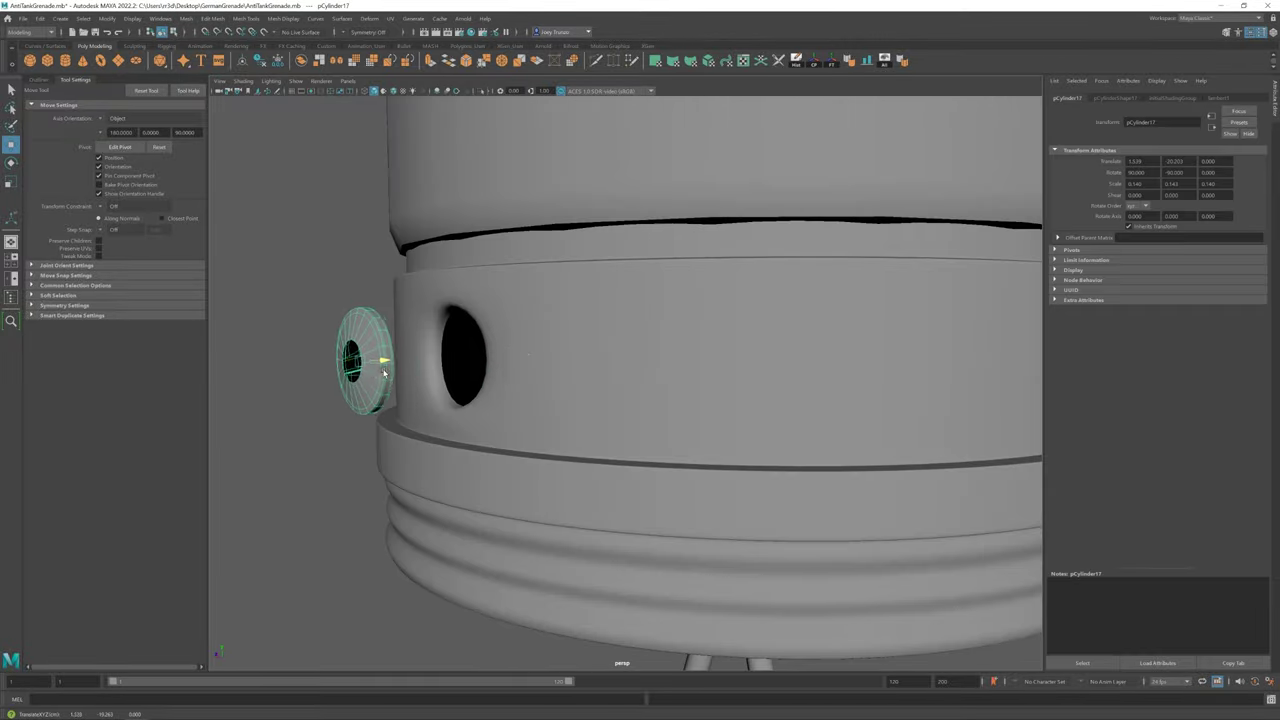
scroll(737, 343, up, 3)
scroll(606, 259, up, 5)
click(606, 259)
click(248, 19)
click(267, 96)
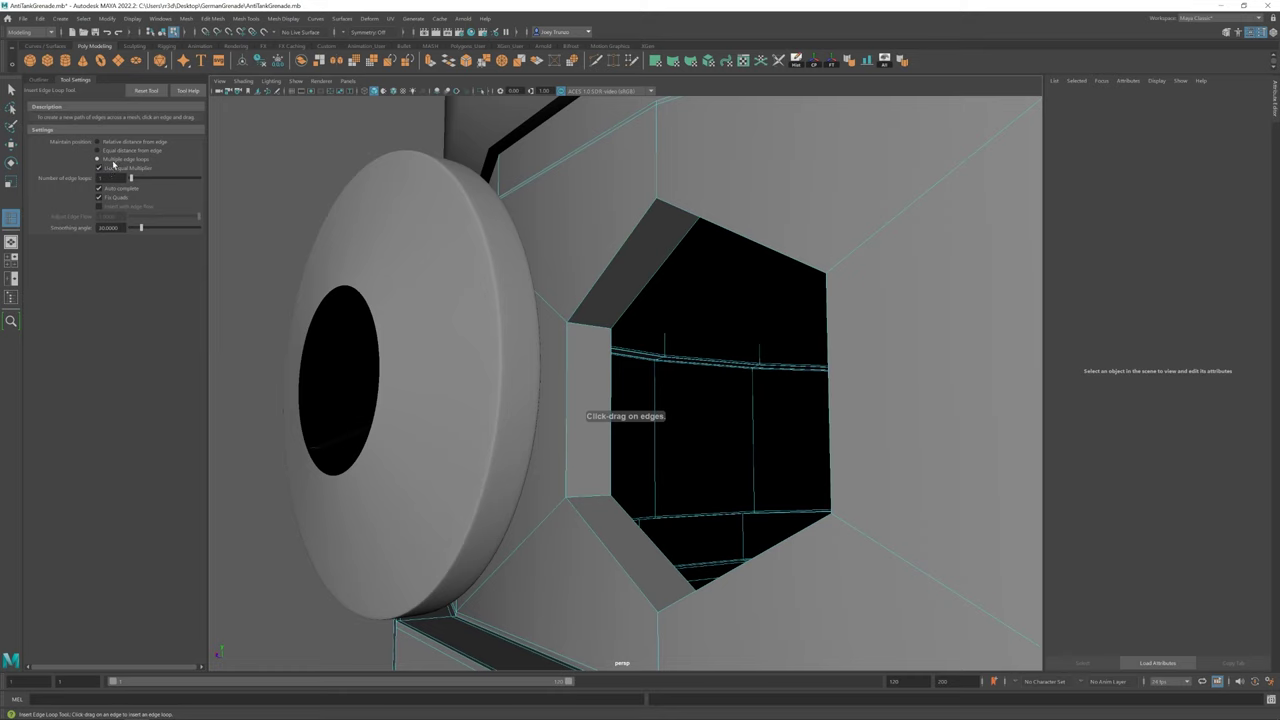
click(610, 330)
Bevel the second hexagonal hole to round it off
right_drag(857, 234, 748, 233)
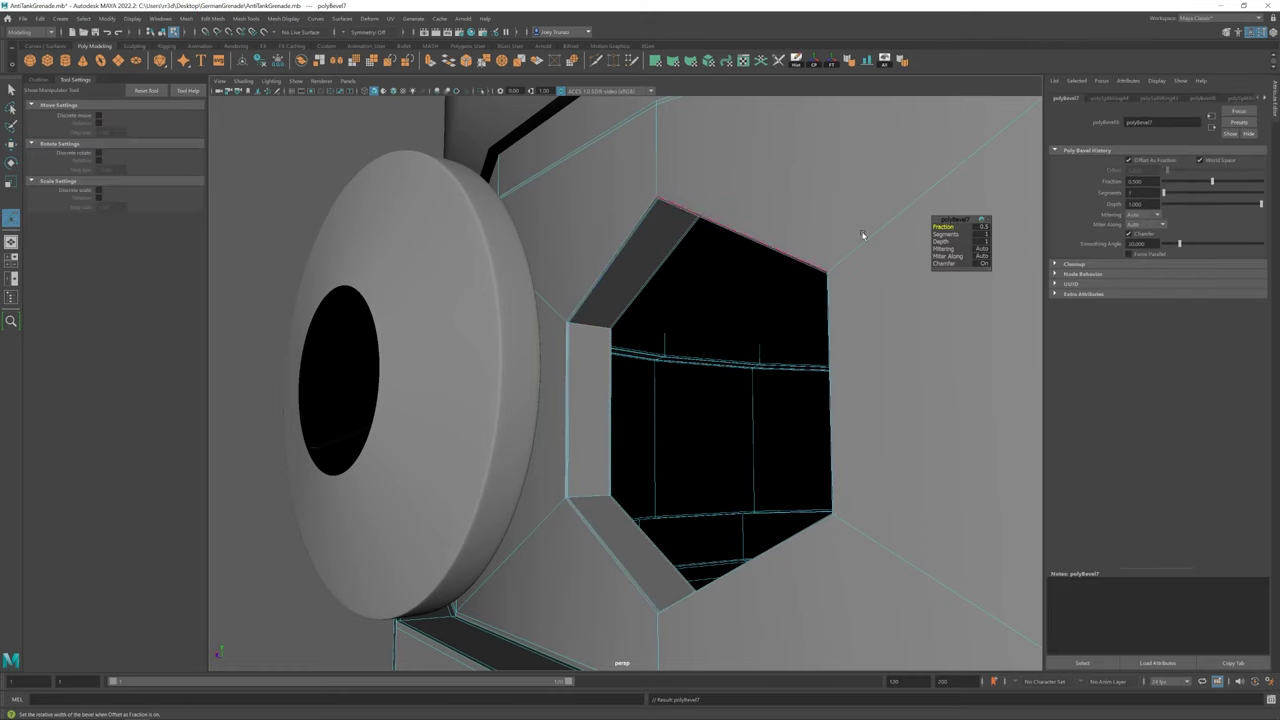
click(264, 106)
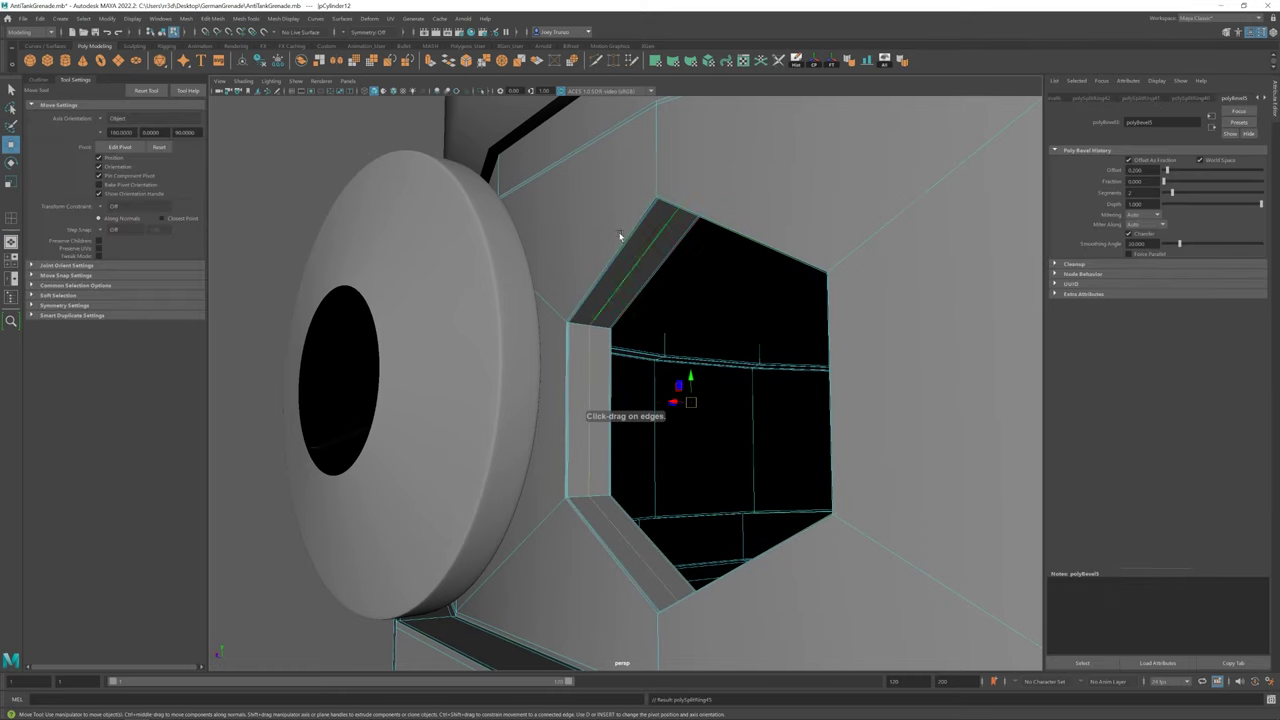
key(ctrl+b)
scroll(650, 320, down, 5)
Rotate pCylinder17 to -110 and move it to translate X 1.262
alt+drag(597, 296, 520, 420)
click(480, 445)
key(e)
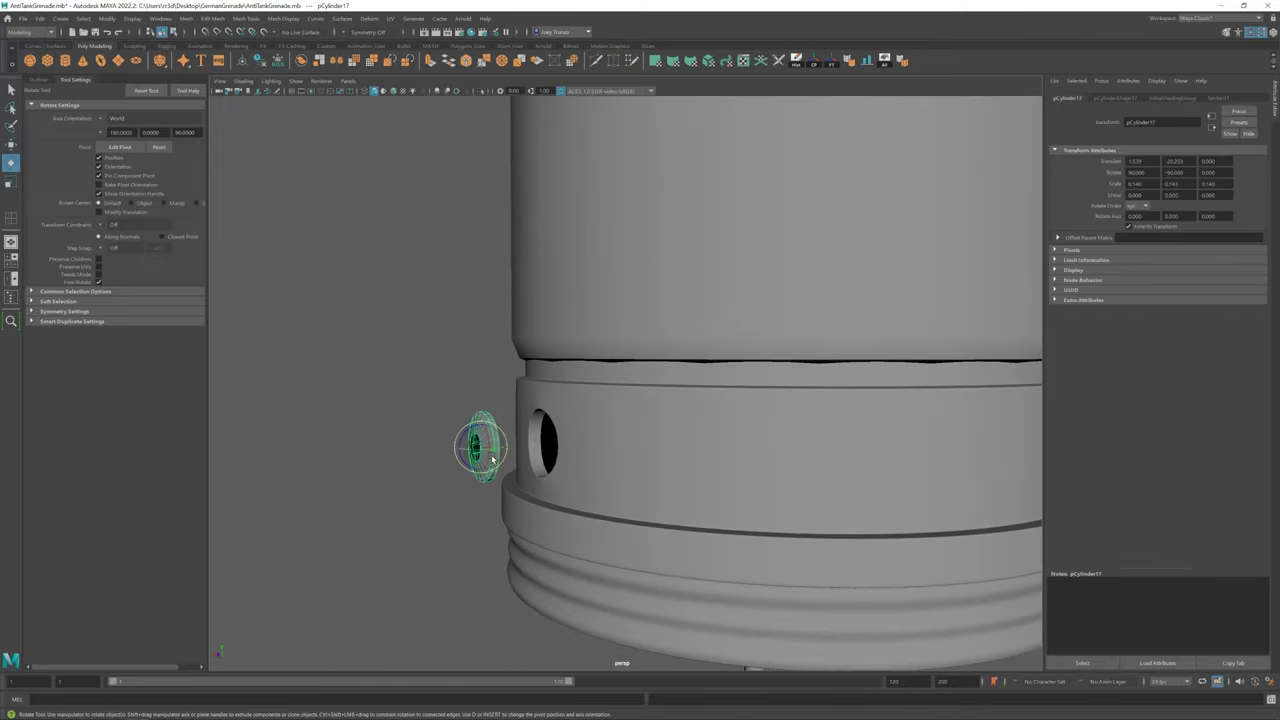
scroll(566, 449, down, 3)
scroll(886, 363, down, 4)
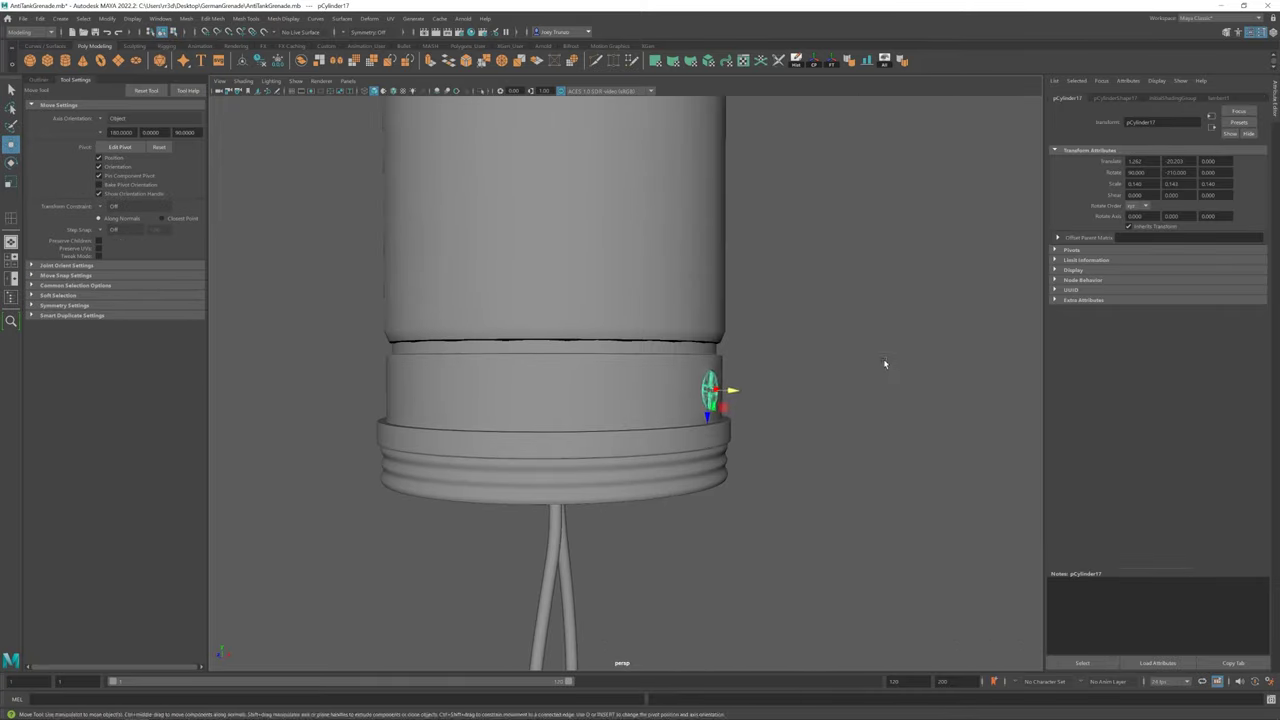
click(886, 363)
scroll(711, 471, down, 3)
scroll(498, 393, down, 2)
Move and rotate screw disk pCylinder18 onto the collar, aligning its cross
alt+drag(537, 437, 471, 366)
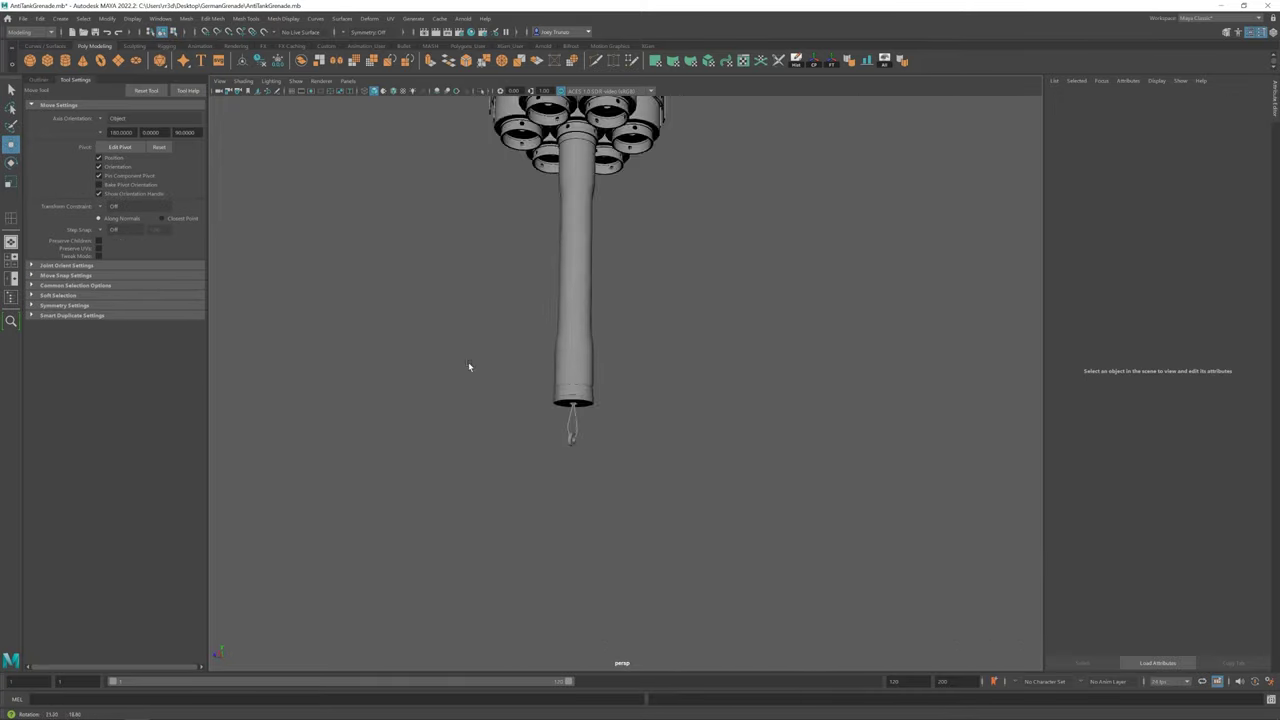
scroll(546, 400, up, 2)
scroll(592, 495, up, 3)
click(592, 495)
alt+drag(505, 490, 542, 378)
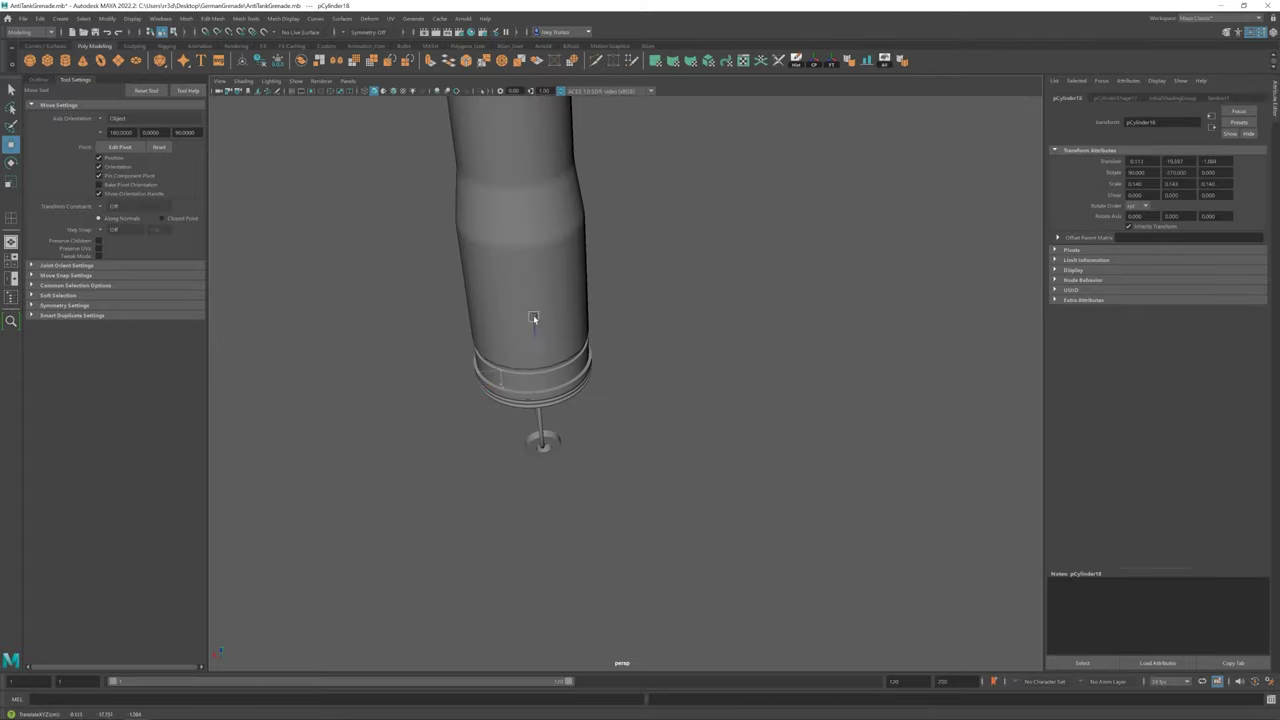
mouse_move(533, 318)
alt+mouse_down()
mouse_move(565, 330)
mouse_move(509, 334)
mouse_move(543, 322)
mouse_move(566, 400)
mouse_move(663, 320)
mouse_move(640, 320)
alt+mouse_up()
scroll(603, 312, up, 3)
key(e)
key(w)
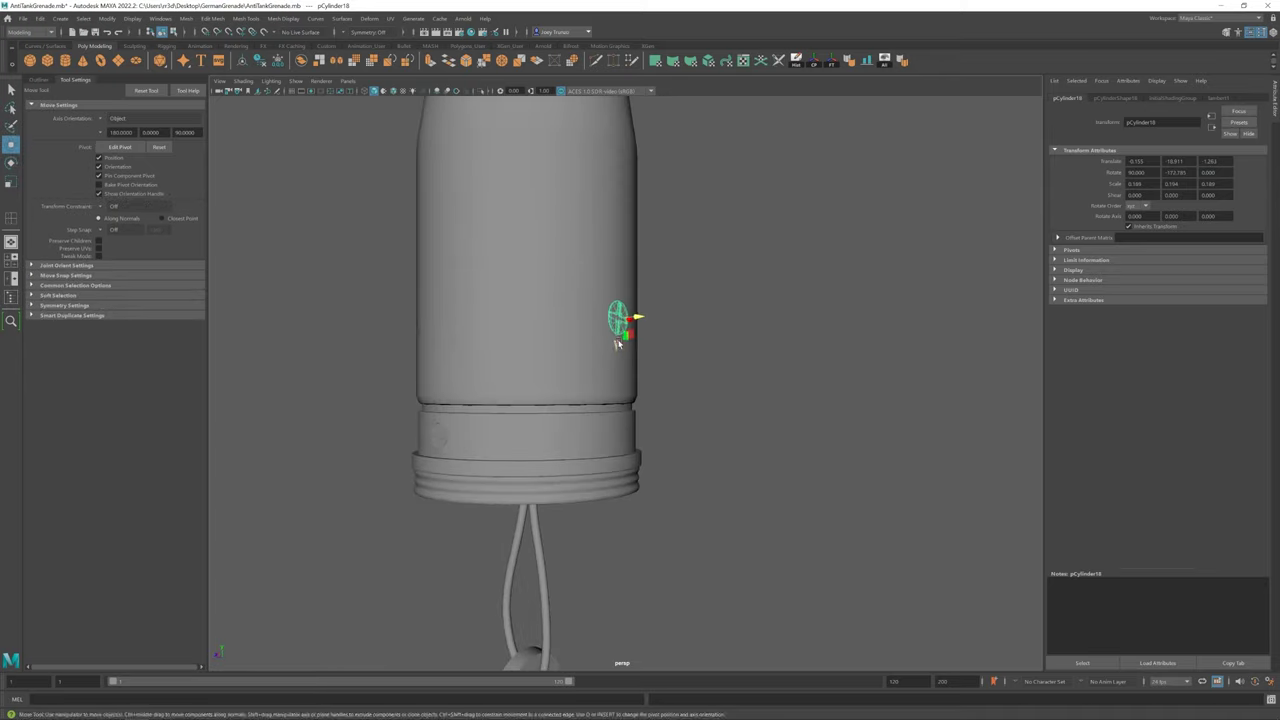
scroll(638, 450, up, 3)
mouse_move(655, 402)
alt+mouse_down()
mouse_move(660, 443)
mouse_move(829, 534)
mouse_move(643, 443)
mouse_move(632, 387)
mouse_move(306, 277)
mouse_move(623, 397)
alt+mouse_up()
key(e)
Move and rotate screw disk pCylinder19 onto another side of the collar
click(306, 277)
click(537, 400)
key(w)
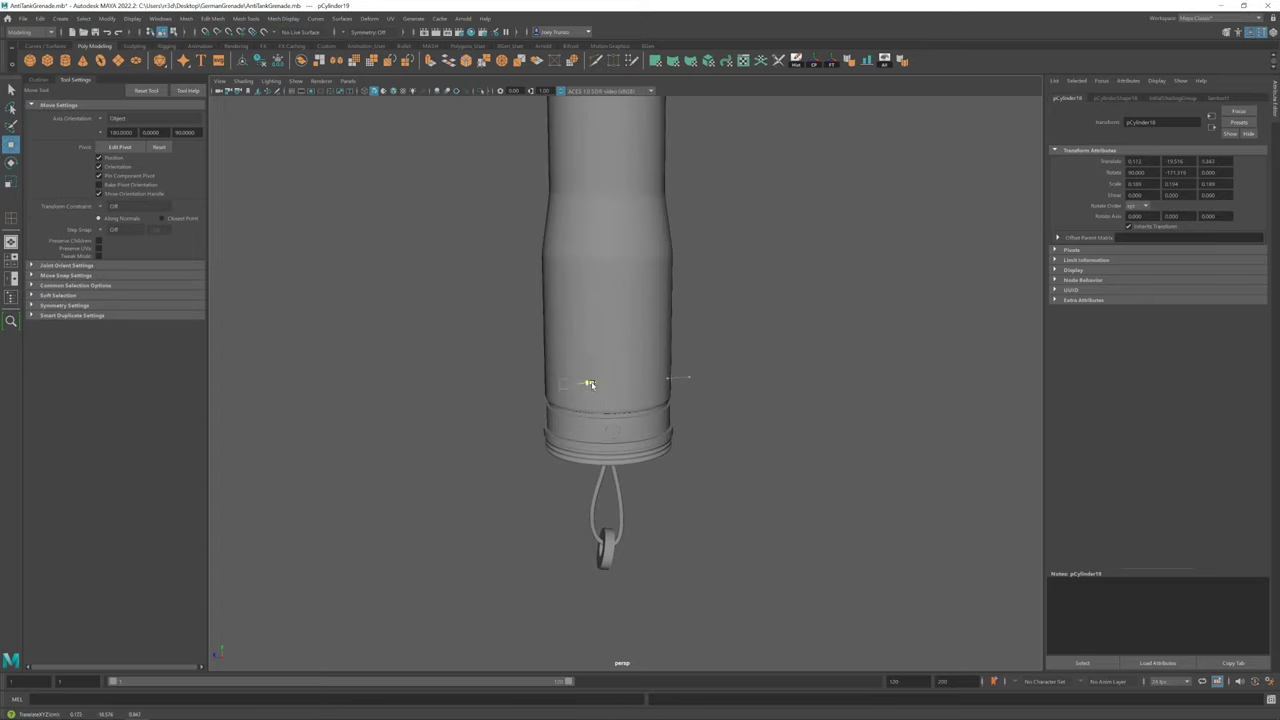
alt+drag(533, 374, 571, 376)
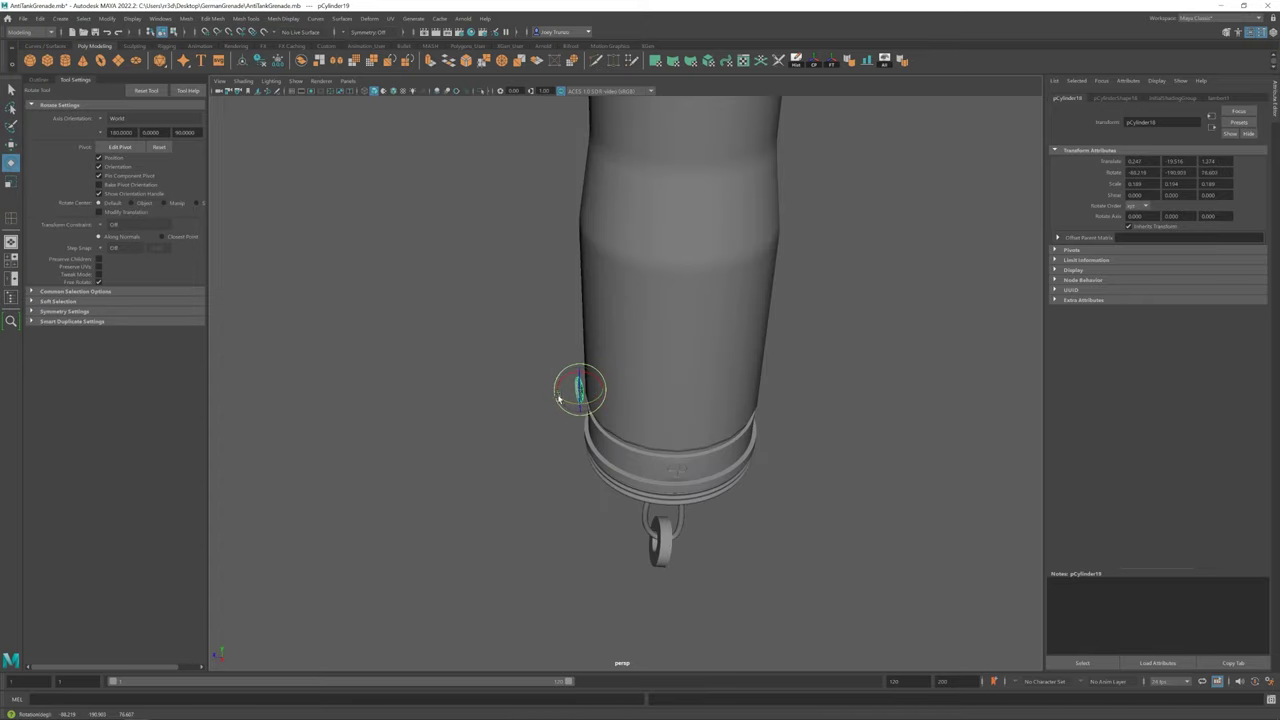
key(f)
mouse_move(561, 388)
alt+mouse_down()
mouse_move(638, 398)
mouse_move(586, 366)
mouse_move(691, 361)
alt+mouse_up()
key(e)
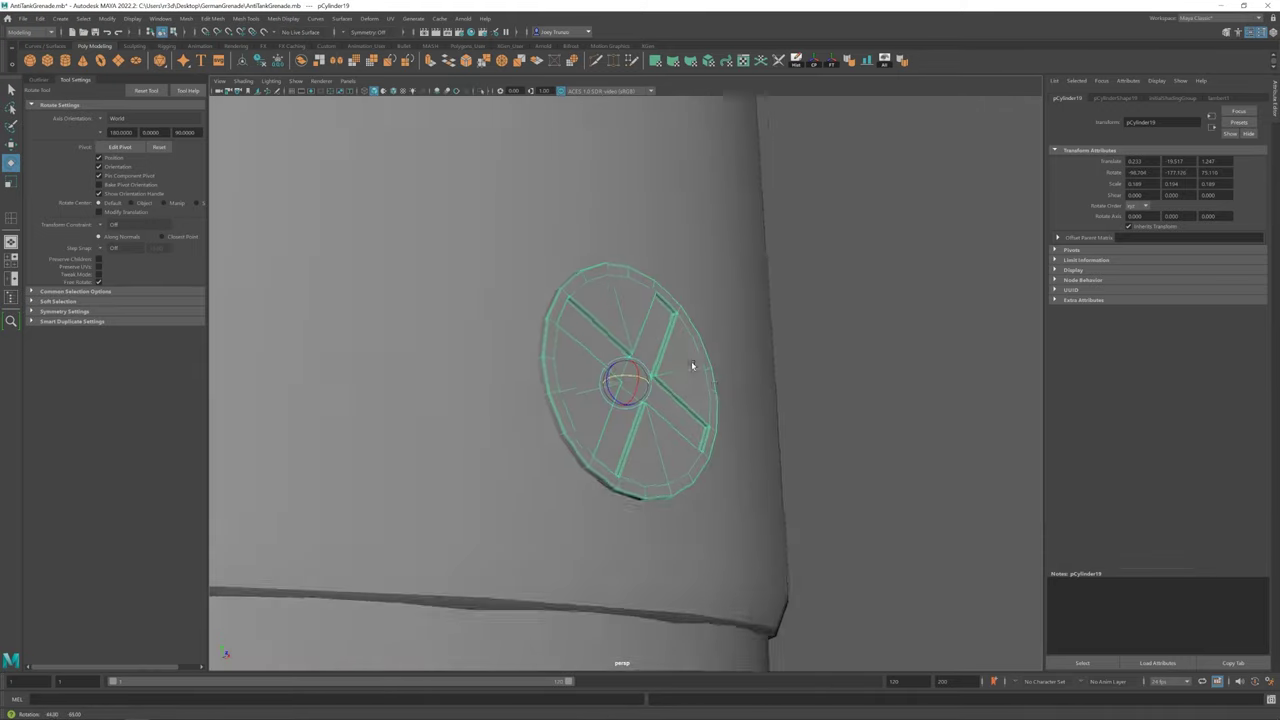
click(917, 411)
mouse_move(691, 361)
alt+right_down()
mouse_move(917, 411)
mouse_move(576, 432)
mouse_move(737, 514)
alt+right_up()
Fit the first small screw piece, pCylinder20, onto the handle's top collar
alt+drag(737, 514, 626, 443)
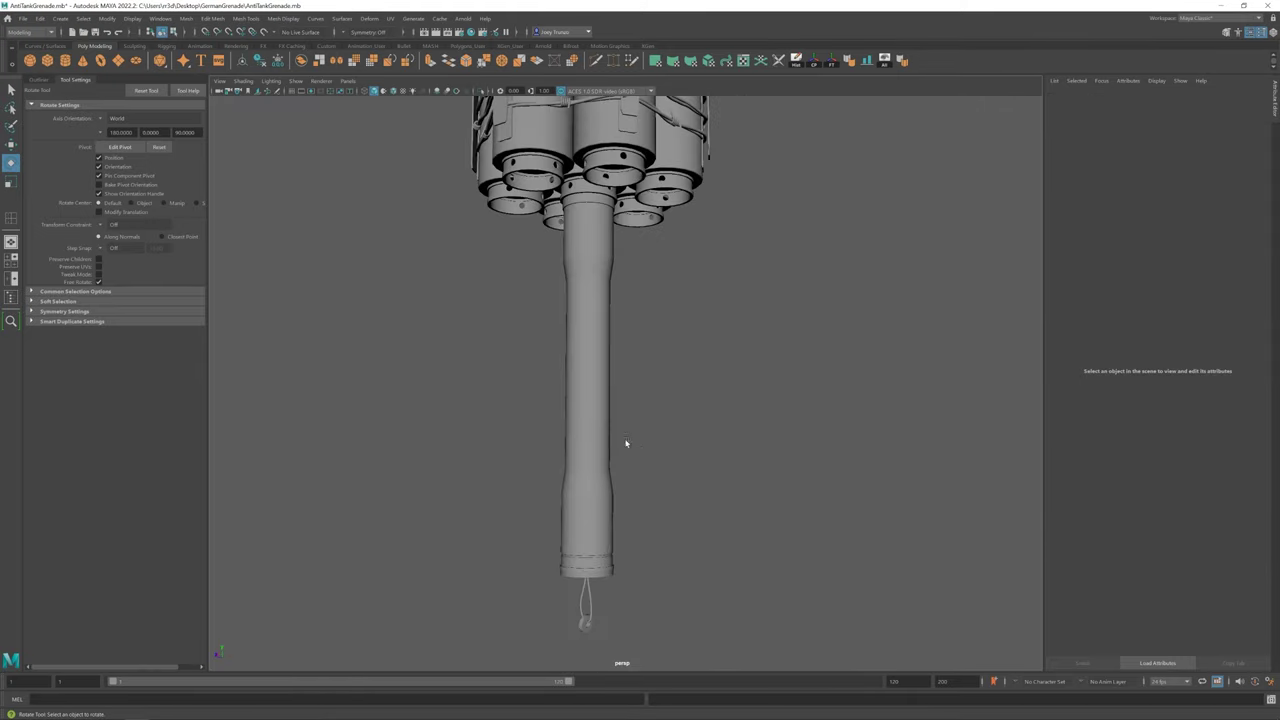
click(618, 541)
alt+drag(618, 541, 583, 558)
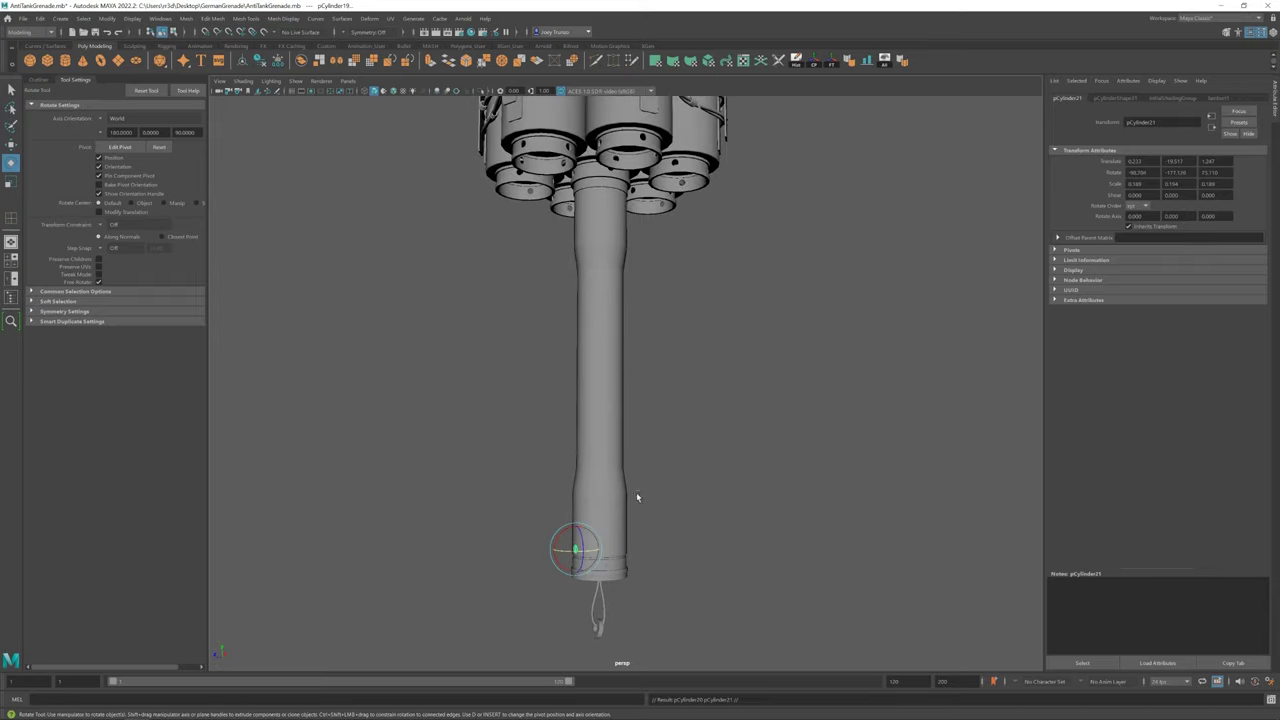
alt+right_drag(603, 168, 943, 563)
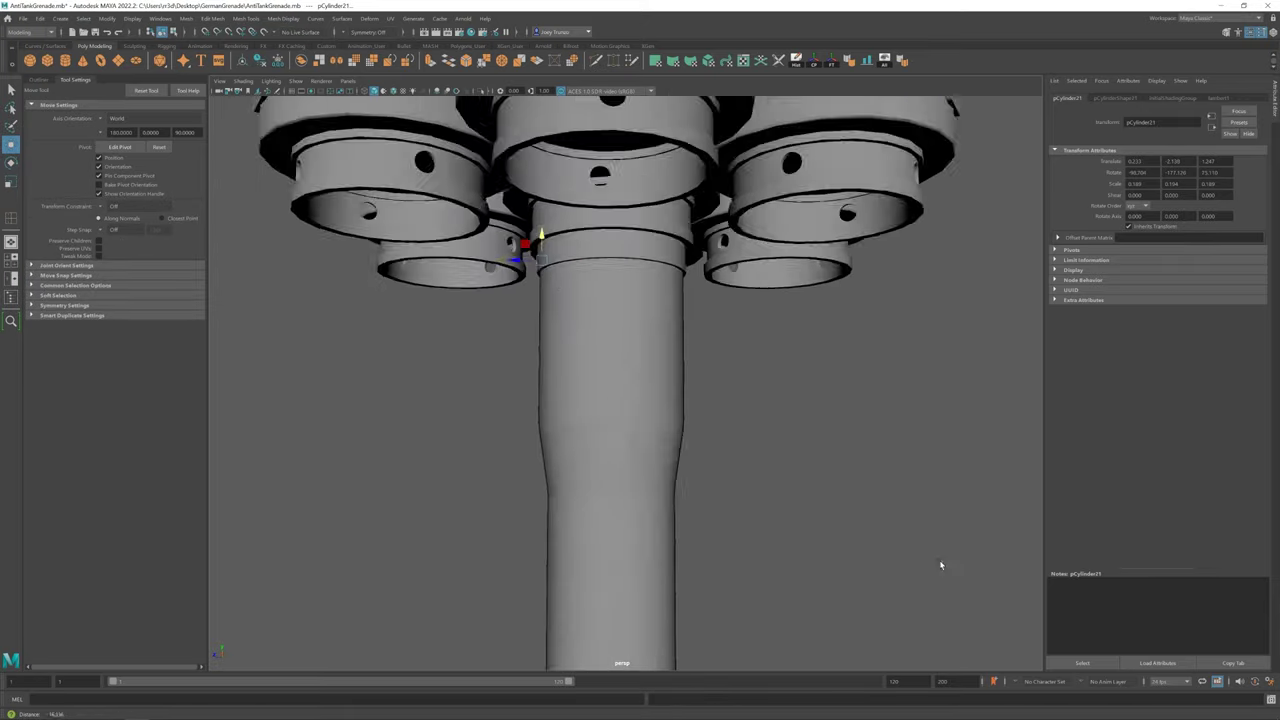
key(r)
alt+drag(557, 251, 600, 334)
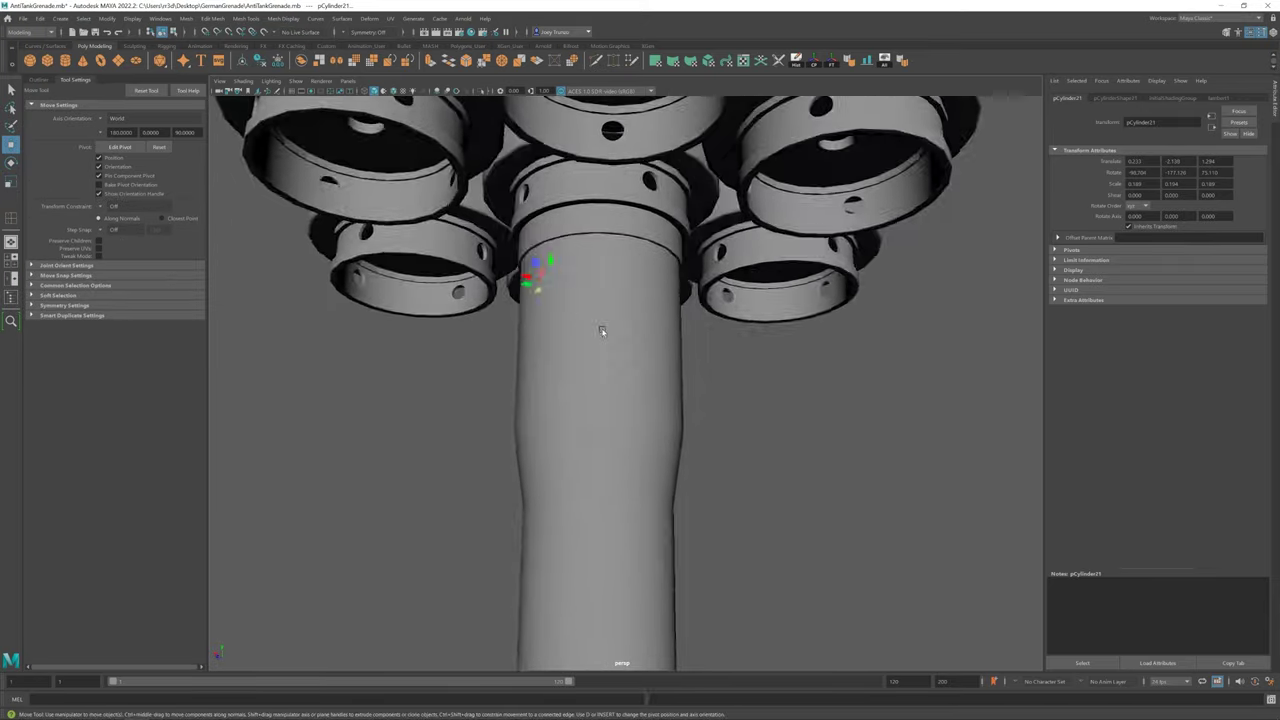
alt+right_drag(600, 334, 682, 375)
key(4)
mouse_move(682, 375)
alt+mouse_down()
mouse_move(599, 241)
mouse_move(608, 300)
mouse_move(592, 324)
alt+mouse_up()
key(5)
key(f)
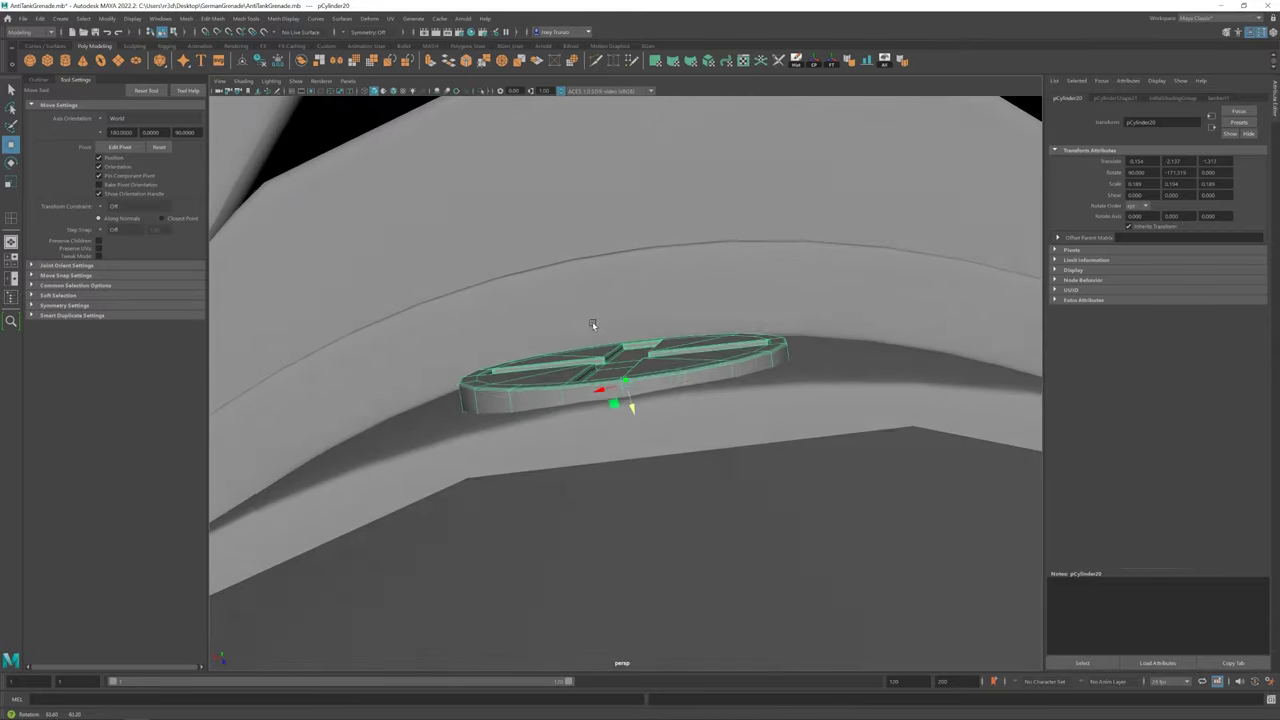
scroll(592, 324, down, 5)
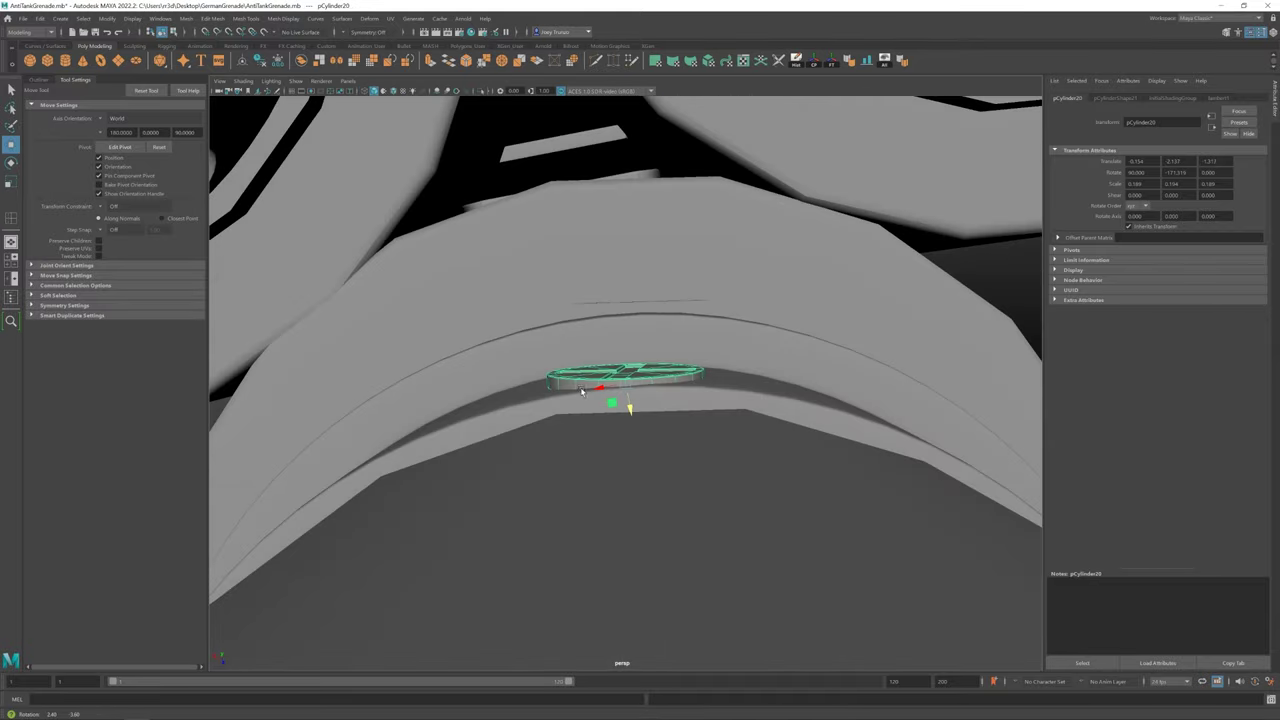
mouse_move(630, 386)
mouse_down()
mouse_move(586, 449)
mouse_move(643, 326)
mouse_up()
Position the other screw piece, pCylinder21, using a changed move orientation
click(620, 325)
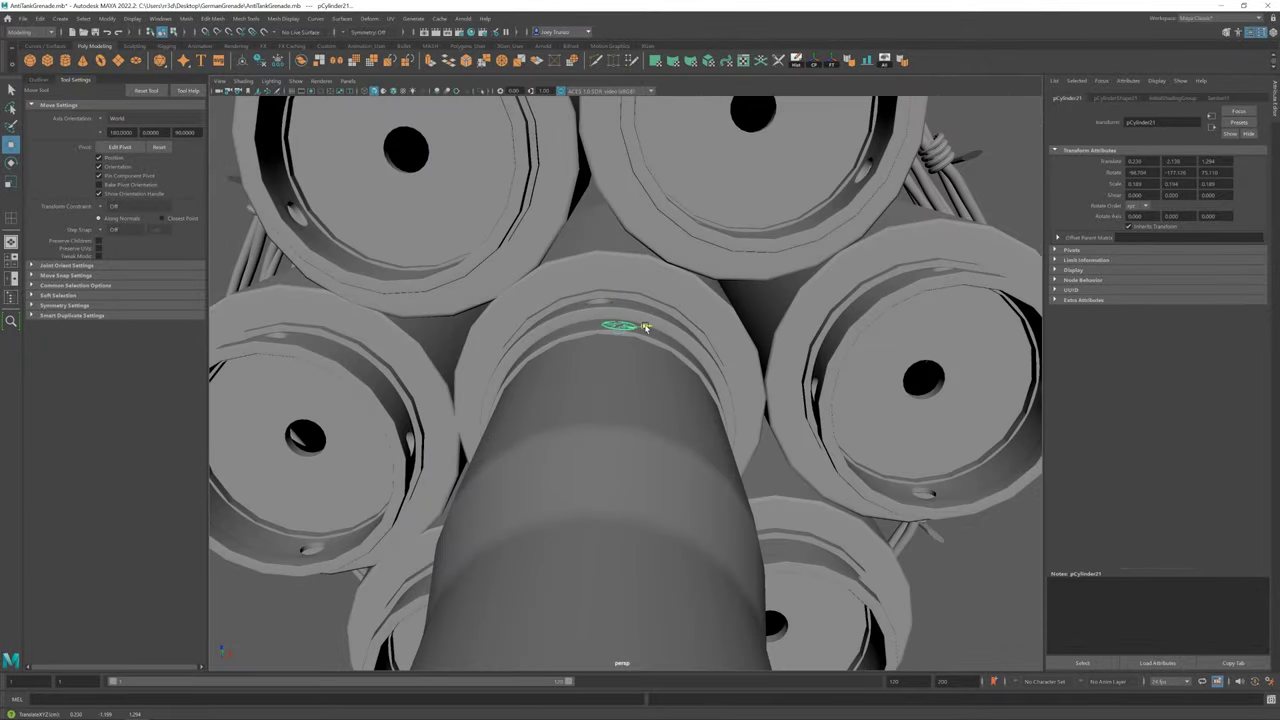
key(f)
mouse_move(610, 255)
alt+mouse_down()
mouse_move(600, 243)
mouse_move(600, 262)
alt+mouse_up()
click(120, 118)
alt+right_drag(604, 234, 640, 309)
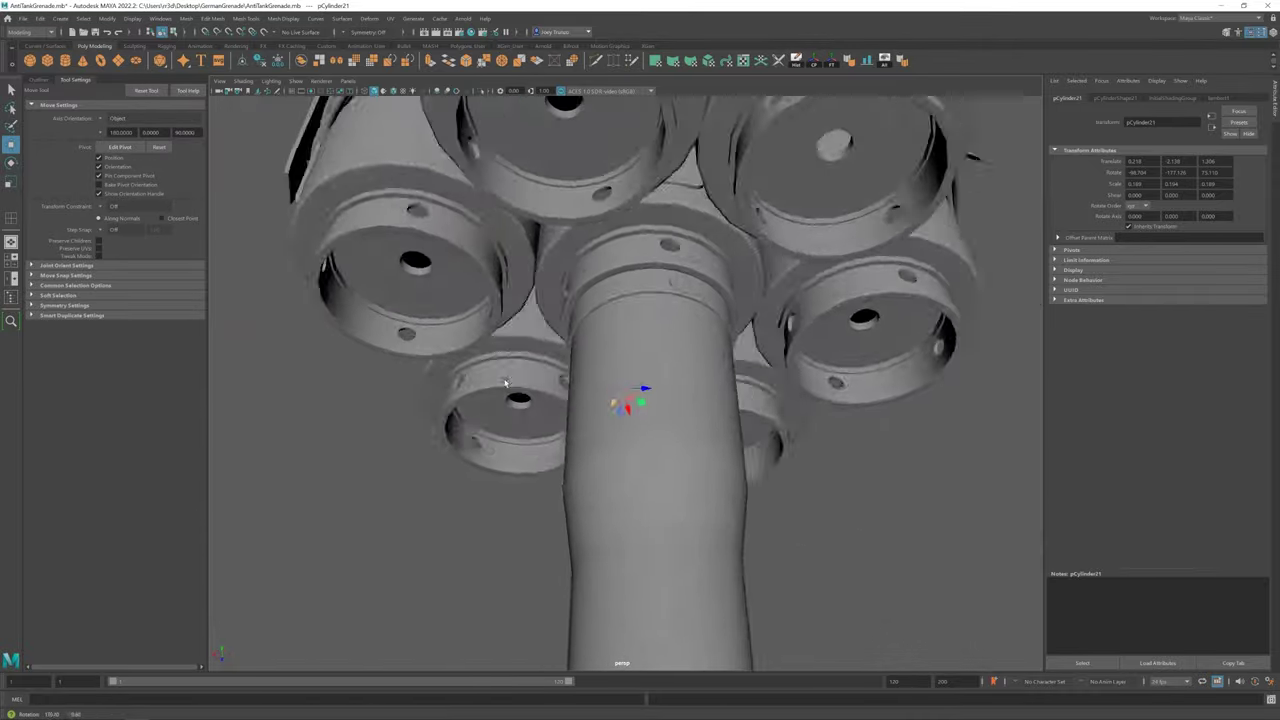
mouse_move(640, 309)
alt+mouse_down()
mouse_move(634, 286)
mouse_move(628, 399)
mouse_move(918, 599)
mouse_move(766, 354)
alt+mouse_up()
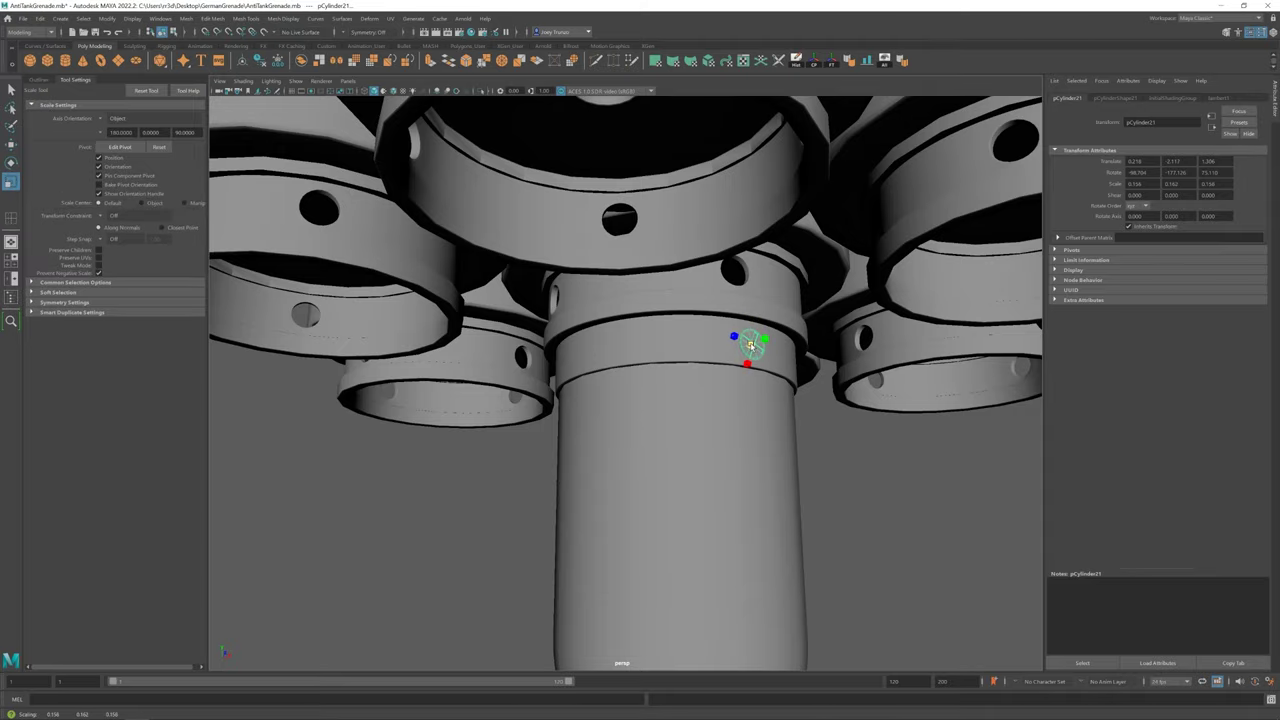
click(712, 200)
scroll(673, 431, down, 5)
alt+drag(673, 431, 731, 457)
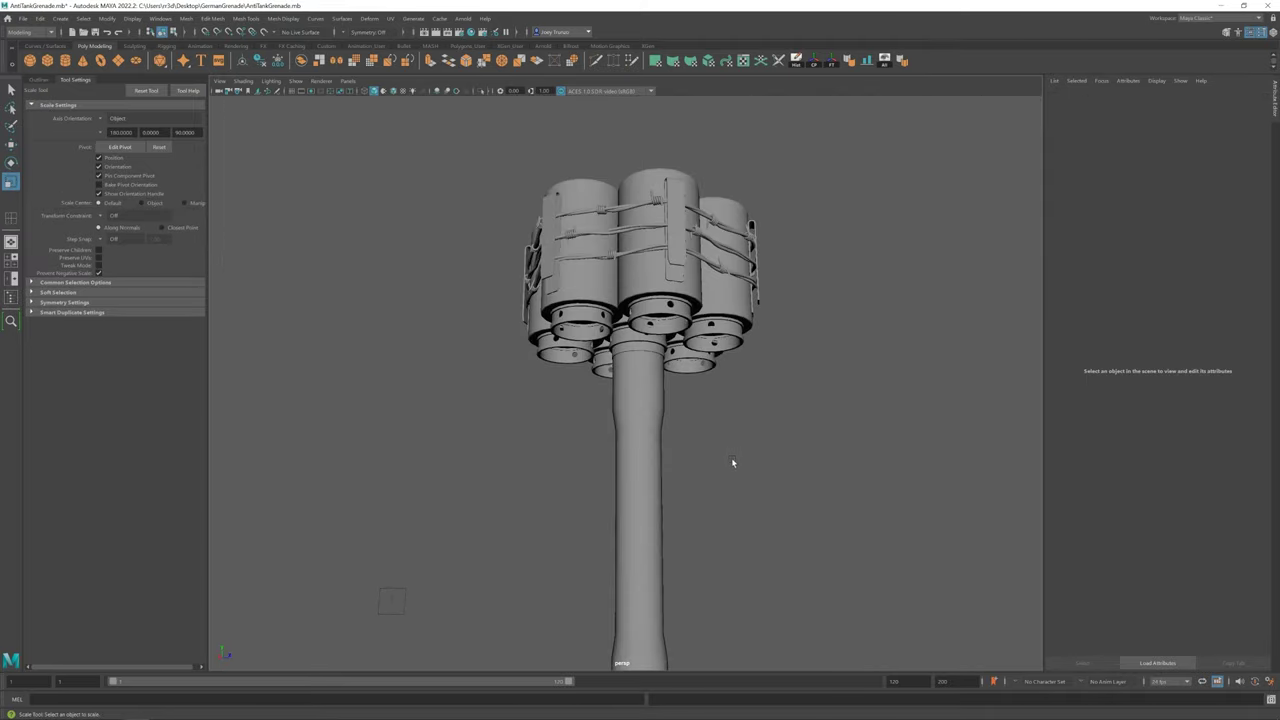
scroll(731, 462, up, 5)
Undo recent tweaks and group the screw pieces into group22, rotated -15 degrees
key(ctrl+z)
scroll(750, 265, up, 3)
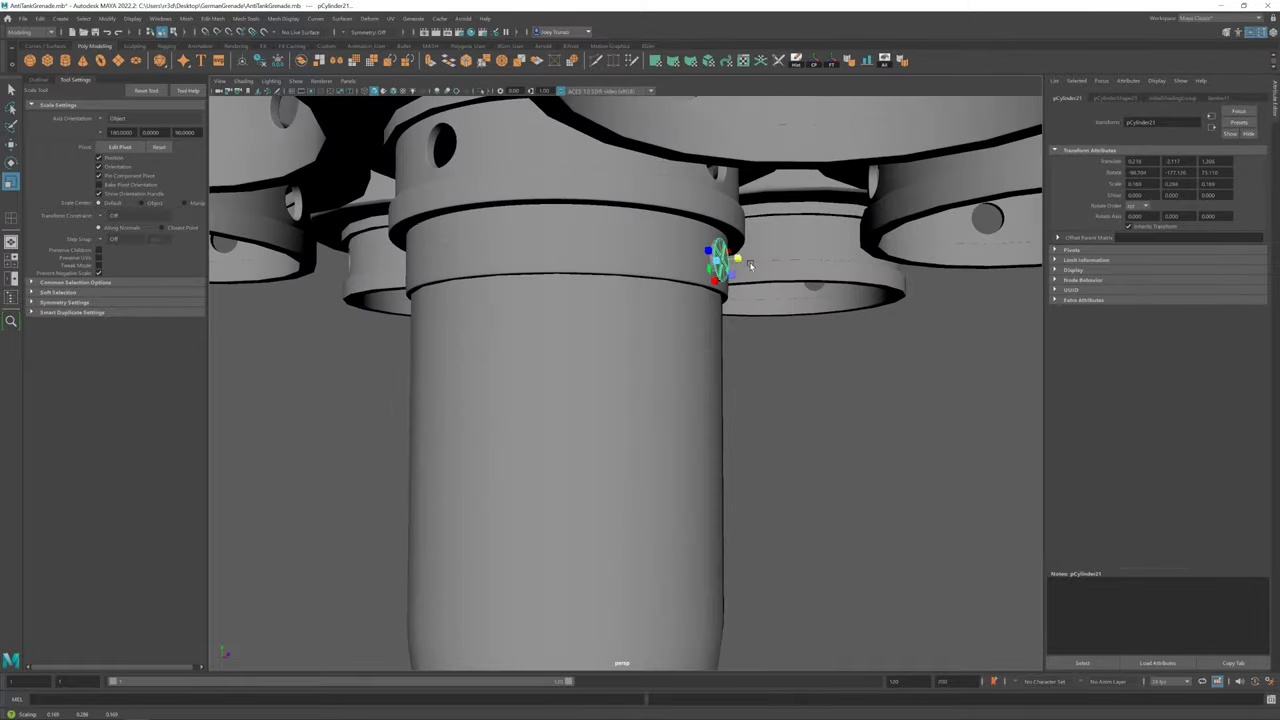
mouse_move(737, 261)
alt+mouse_down()
mouse_move(645, 323)
mouse_move(597, 413)
mouse_move(771, 474)
alt+mouse_up()
key(ctrl+z)
scroll(651, 389, down, 3)
key(ctrl+z)
alt+drag(651, 389, 606, 409)
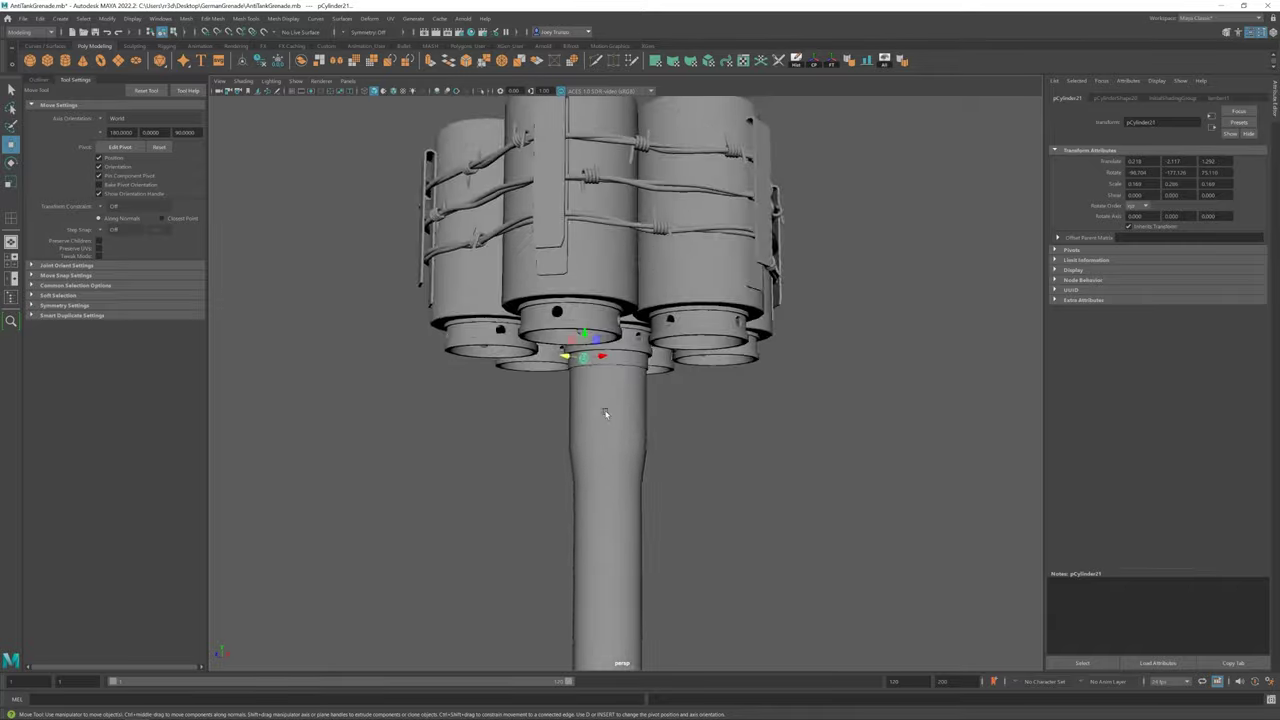
key(ctrl+g)
scroll(606, 409, up, 2)
click(817, 62)
alt+drag(640, 360, 634, 381)
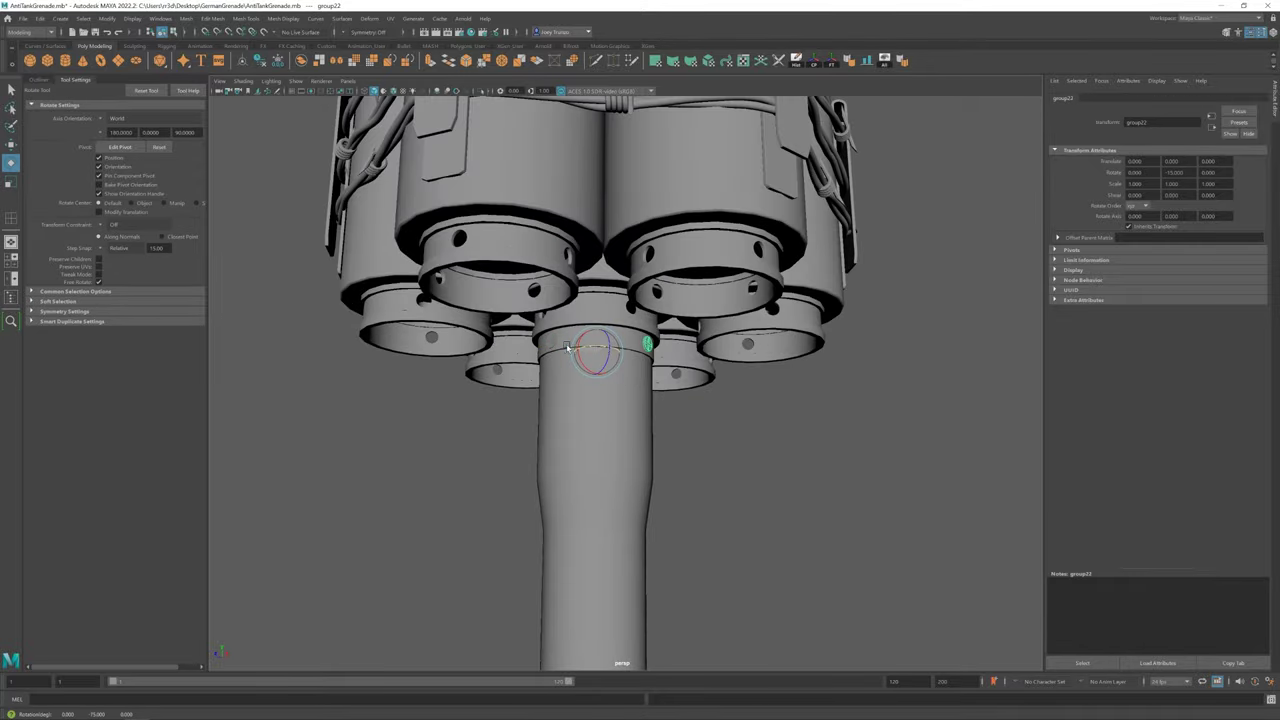
Undo the screw group's rotation and show the scene Outliner
mouse_move(567, 347)
alt+mouse_down()
mouse_move(603, 337)
mouse_move(500, 355)
mouse_move(677, 443)
mouse_move(628, 378)
mouse_move(571, 400)
mouse_move(574, 340)
mouse_move(634, 357)
mouse_move(558, 365)
mouse_move(710, 355)
mouse_move(639, 364)
mouse_move(640, 334)
mouse_move(697, 374)
alt+mouse_up()
key(ctrl+z)
key(w)
key(Down)
click(38, 80)
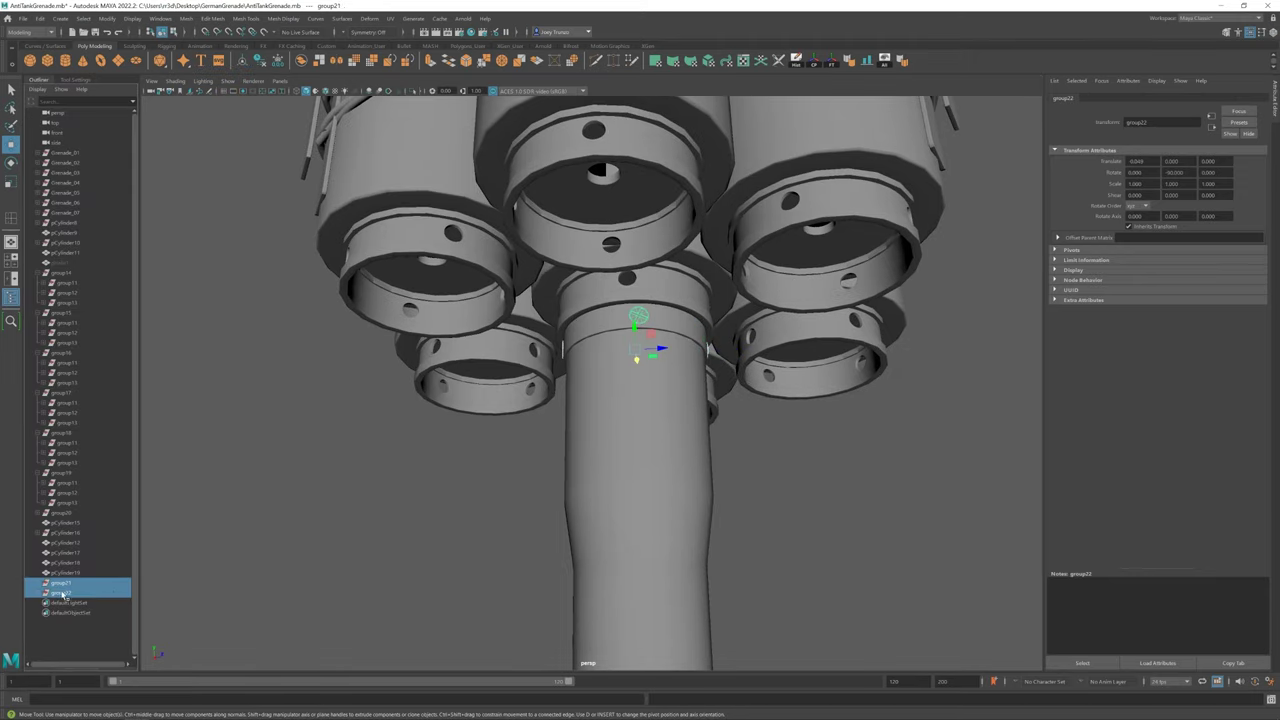
scroll(642, 340, down, 3)
scroll(600, 400, down, 8)
Select individual grenade tubes to check them from a side view
click(472, 450)
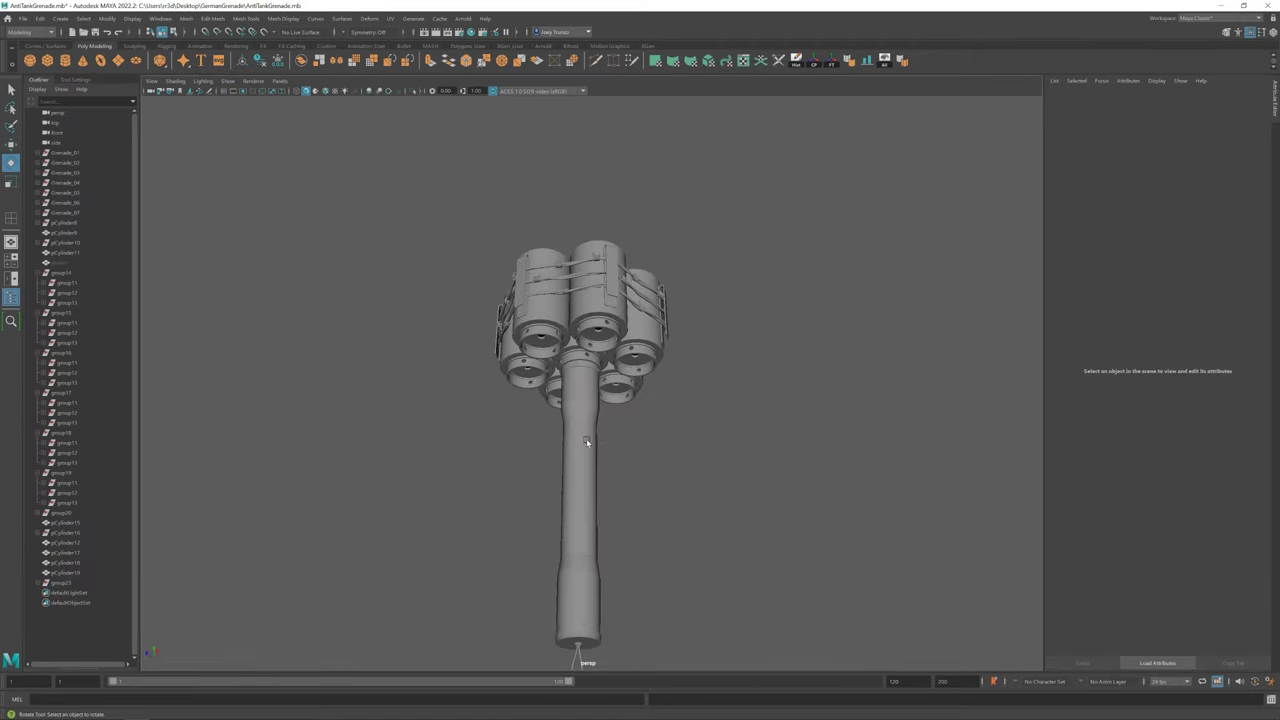
mouse_move(472, 450)
alt+mouse_down()
mouse_move(409, 421)
mouse_move(605, 425)
alt+mouse_up()
scroll(786, 509, up, 5)
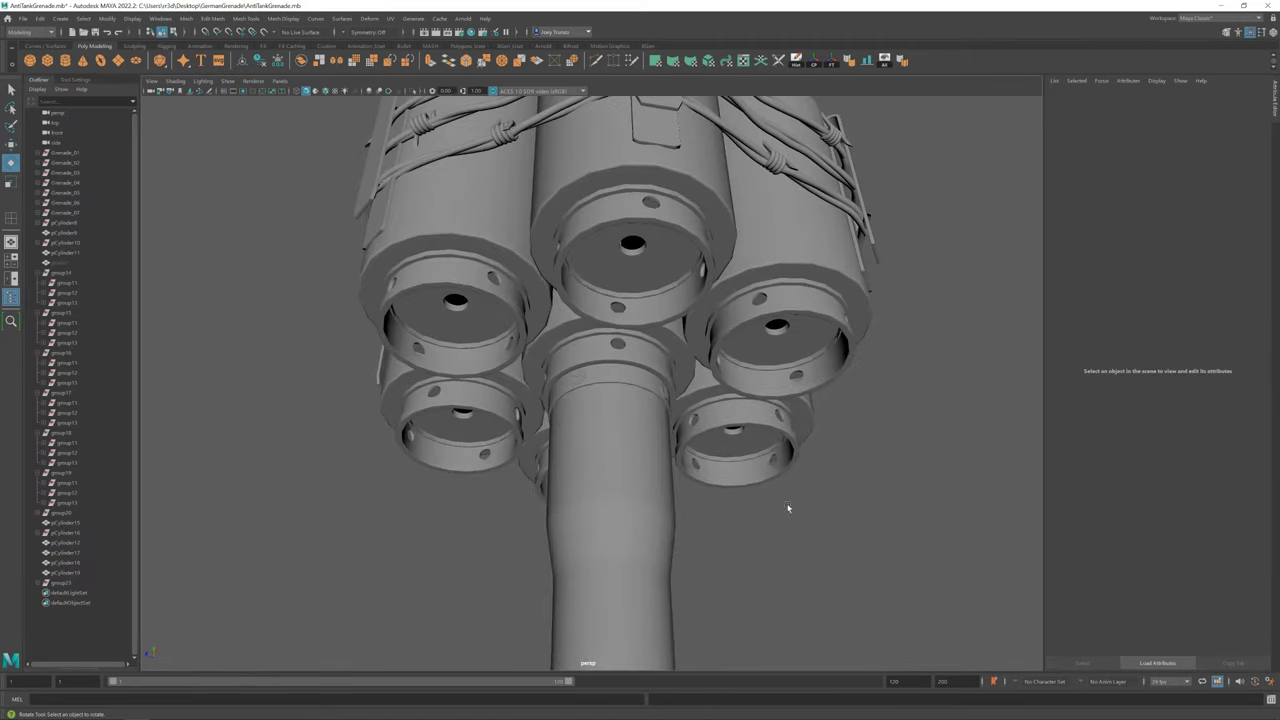
scroll(648, 463, down, 5)
scroll(605, 327, up, 3)
click(612, 305)
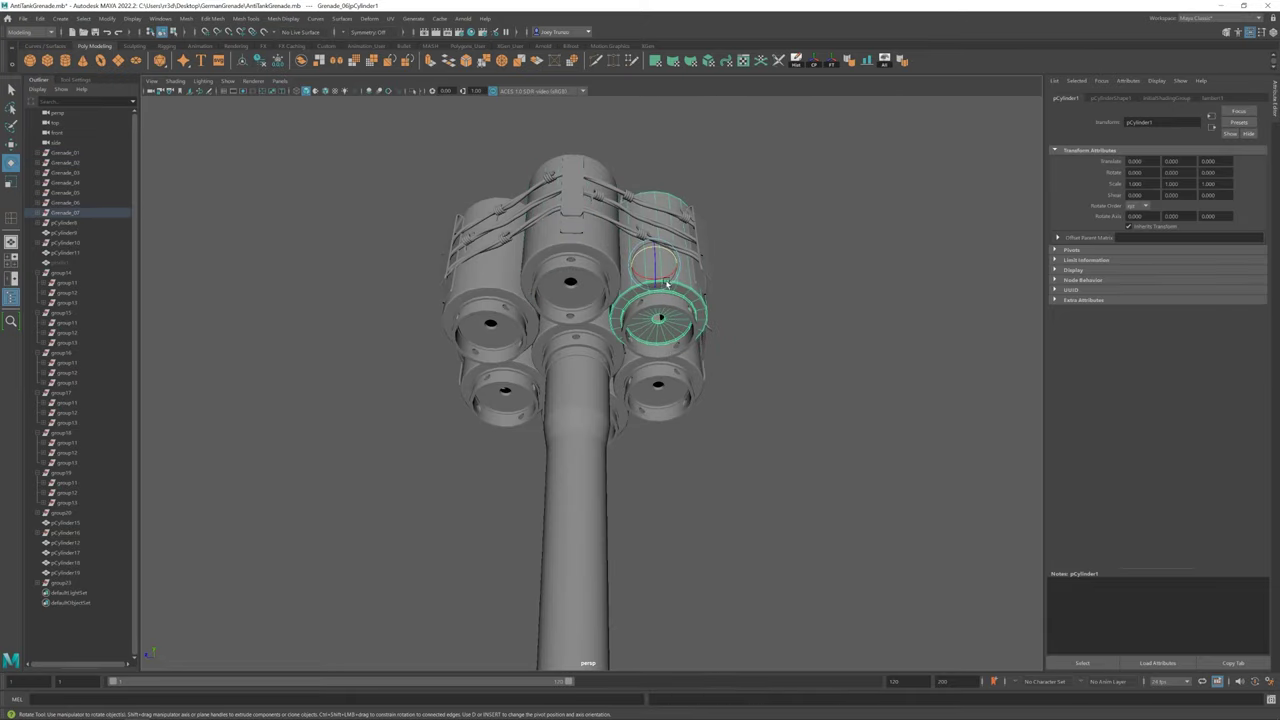
click(547, 297)
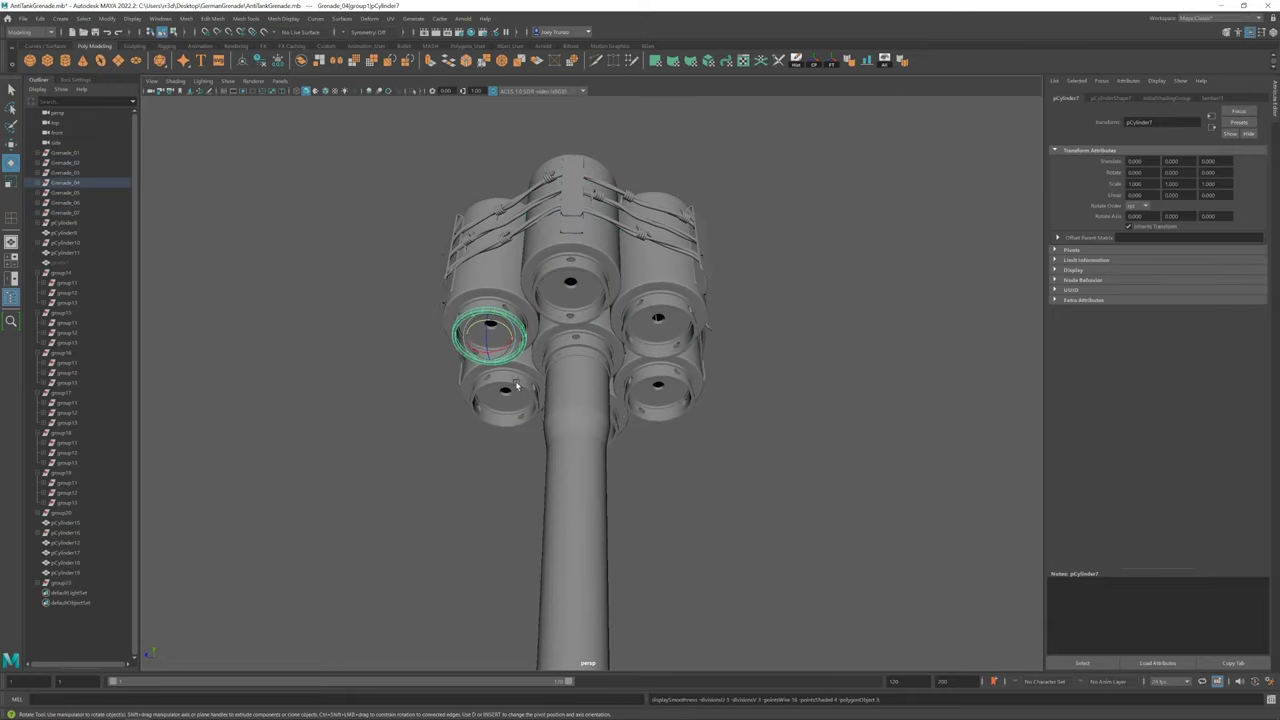
click(765, 356)
alt+drag(765, 356, 743, 420)
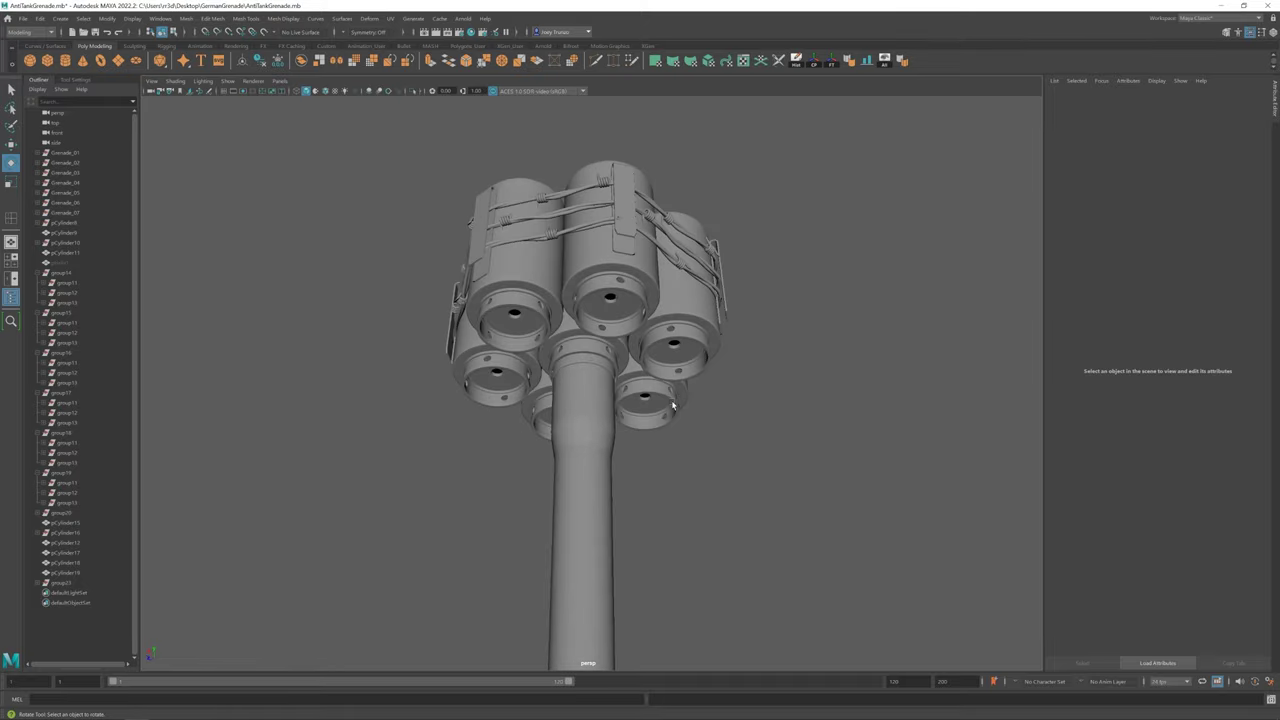
Toggle the wireframe-on-shaded overlay on and back off
scroll(575, 465, down, 3)
mouse_move(620, 484)
alt+mouse_down()
mouse_move(740, 437)
mouse_move(719, 441)
alt+mouse_up()
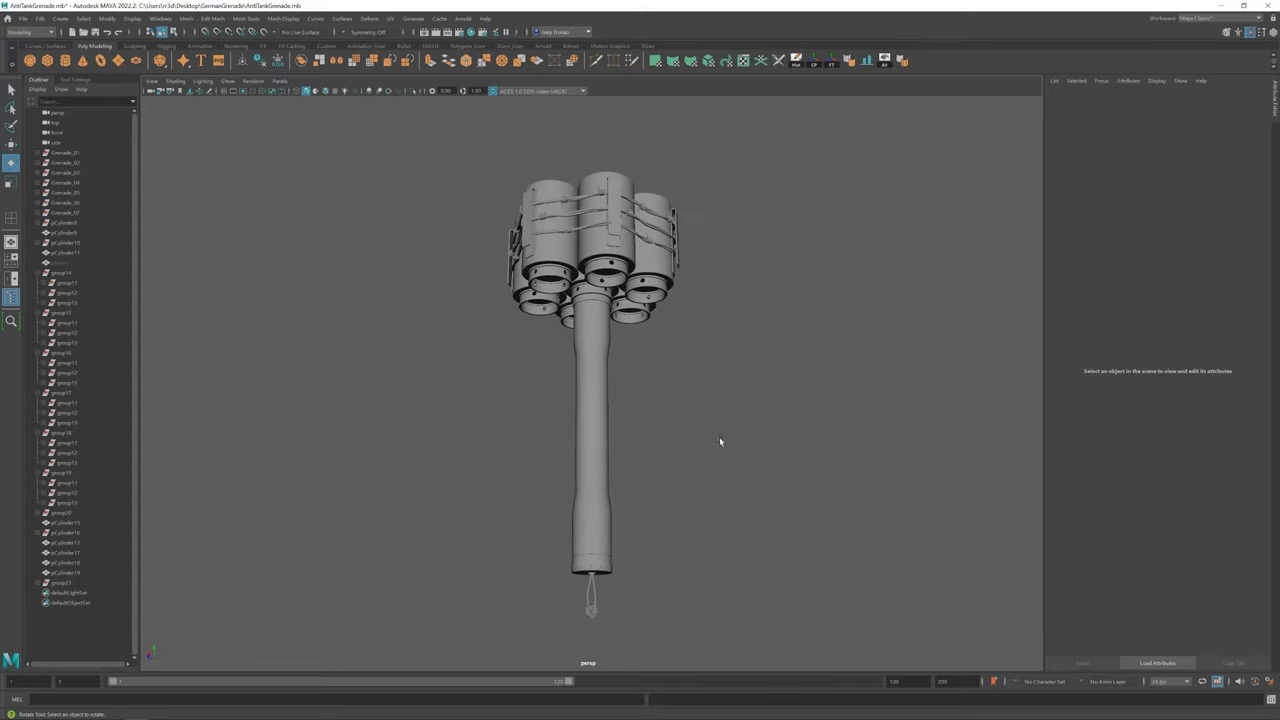
click(326, 91)
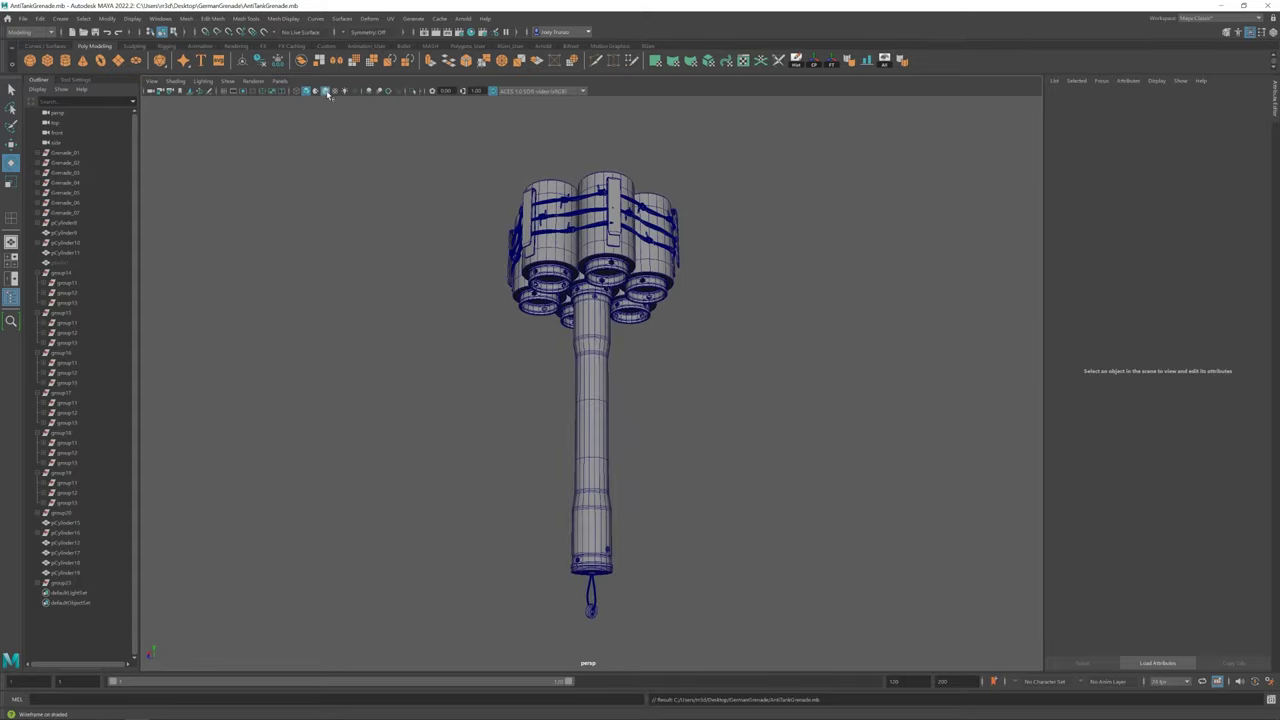
click(326, 91)
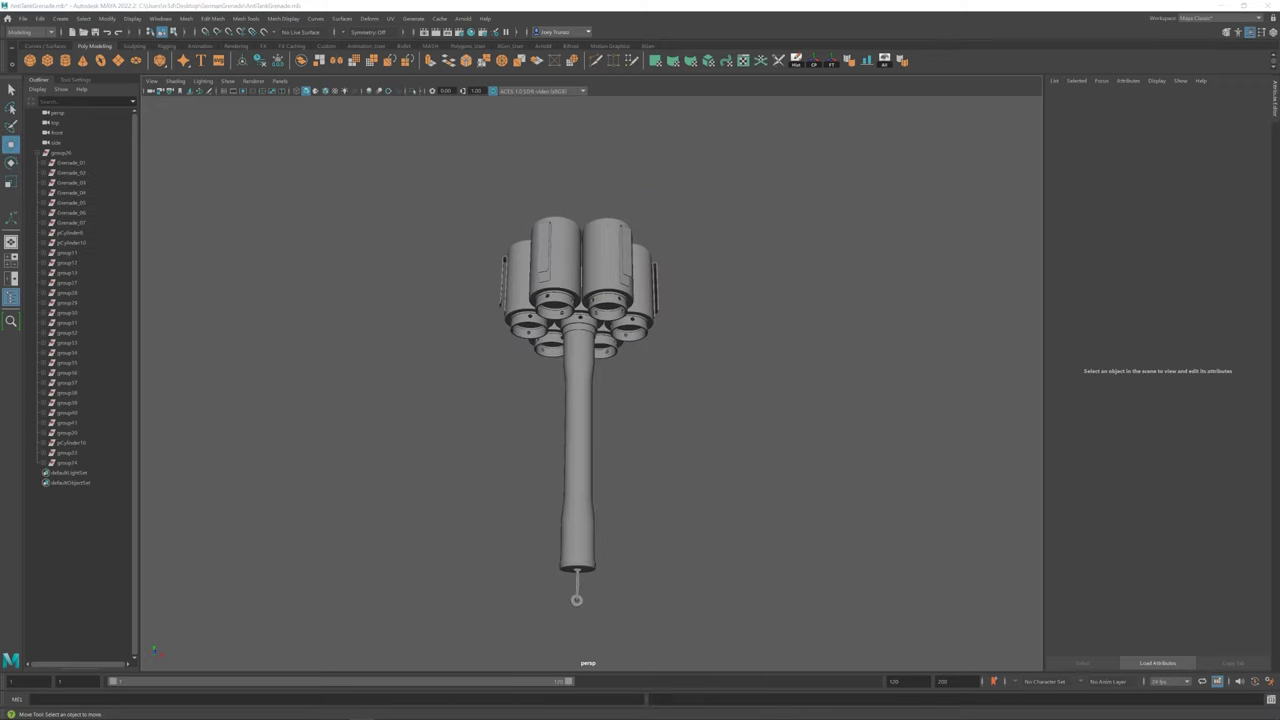
scroll(593, 336, up, 3)
scroll(579, 310, up, 3)
Select the handle's collar ring and duplicate it with Ctrl+D
click(573, 300)
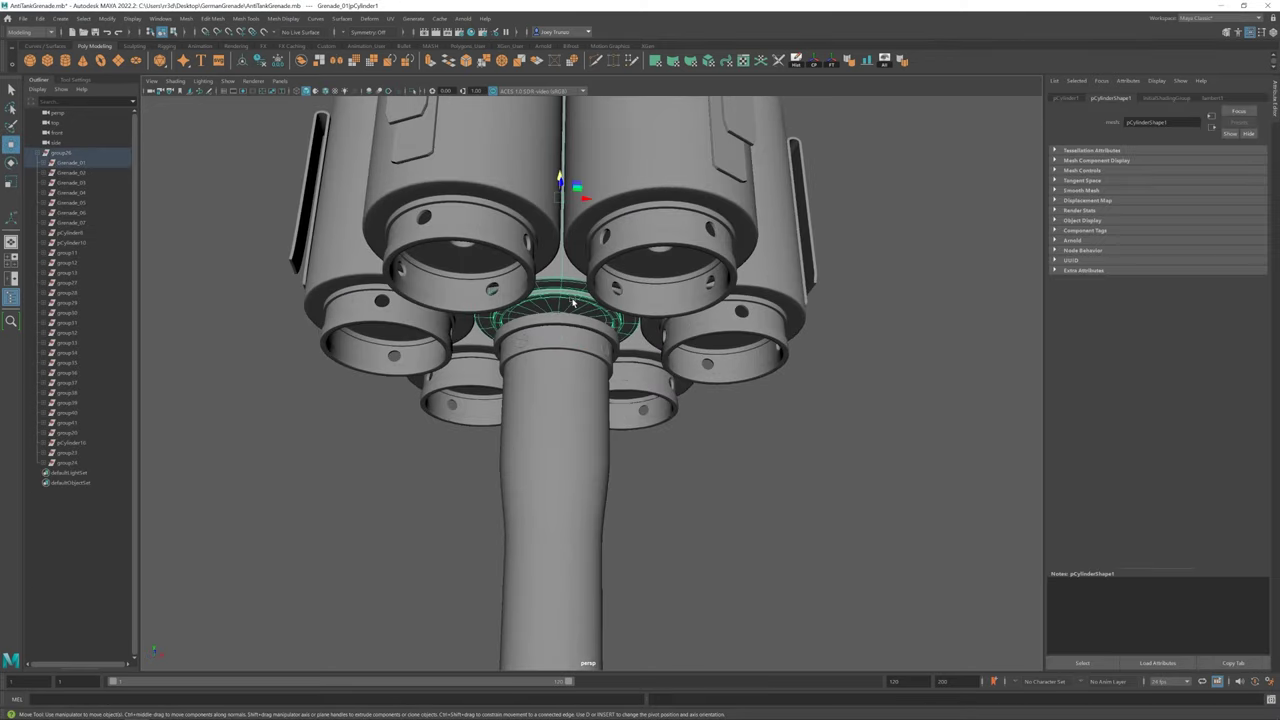
mouse_move(573, 300)
alt+mouse_down()
mouse_move(712, 357)
mouse_move(737, 400)
mouse_move(628, 279)
alt+mouse_up()
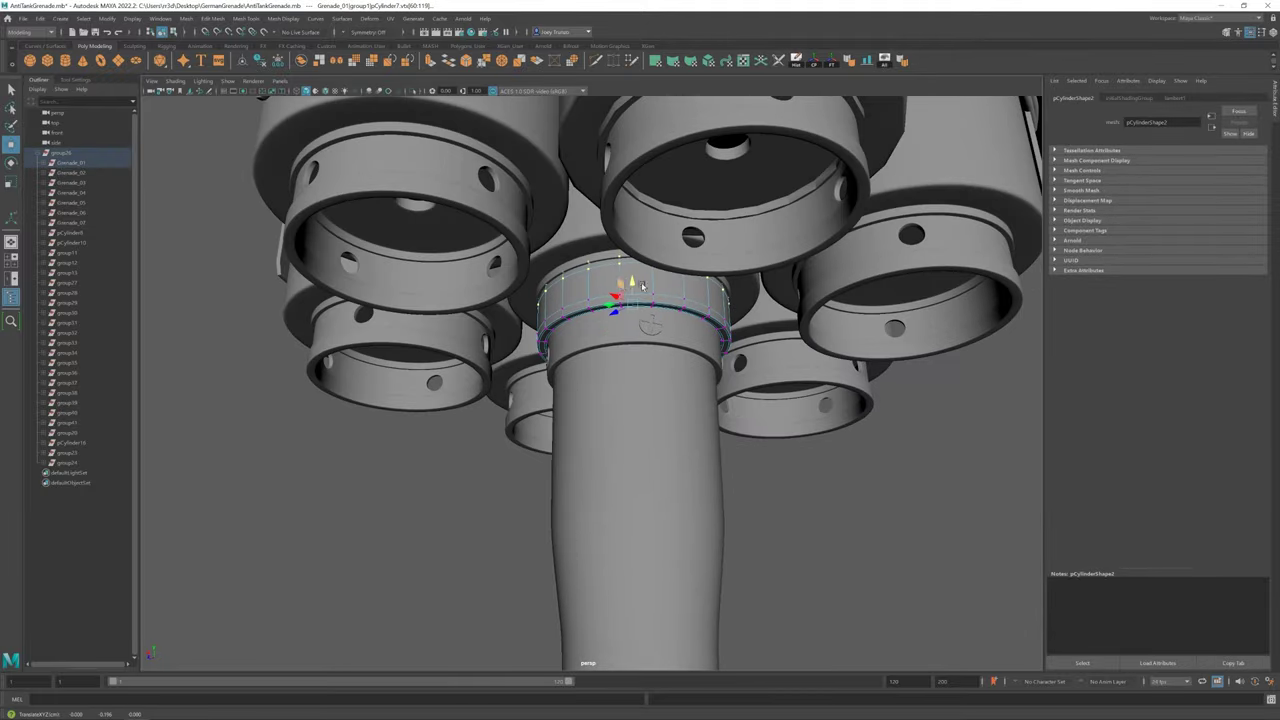
scroll(346, 449, down, 5)
key(ctrl+d)
scroll(646, 477, up, 5)
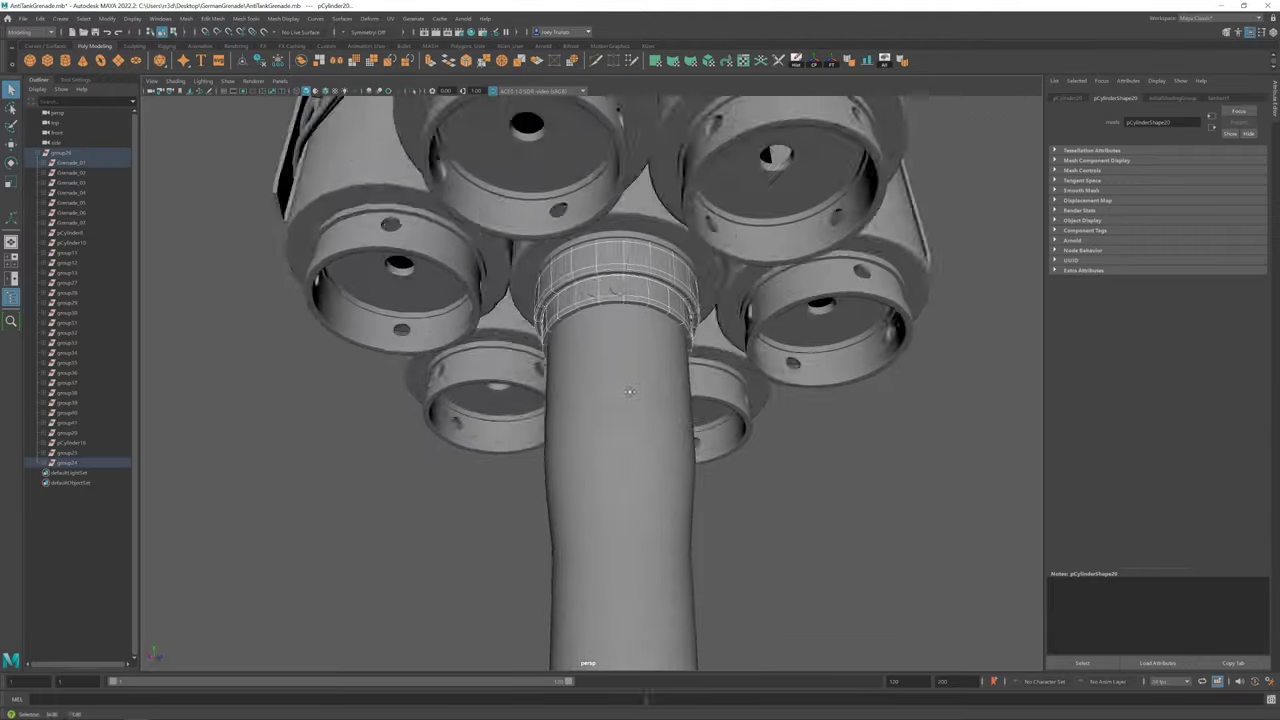
alt+drag(629, 391, 613, 345)
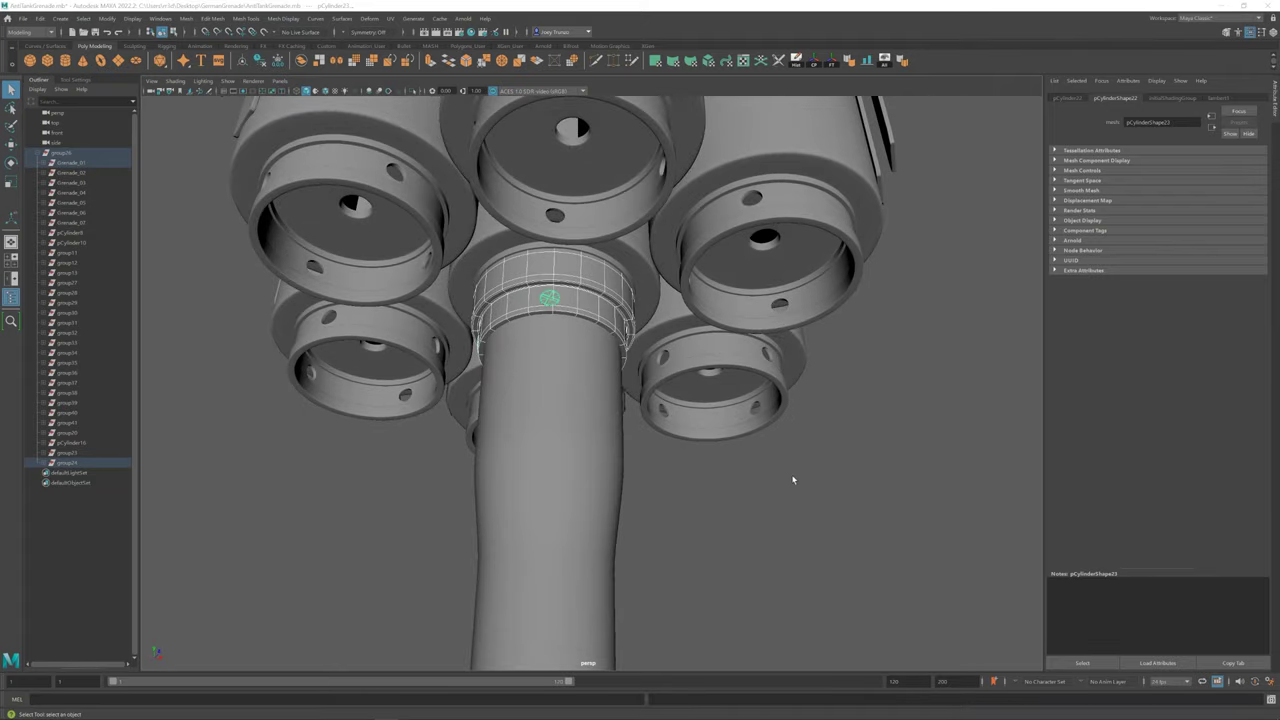
alt+drag(793, 480, 582, 345)
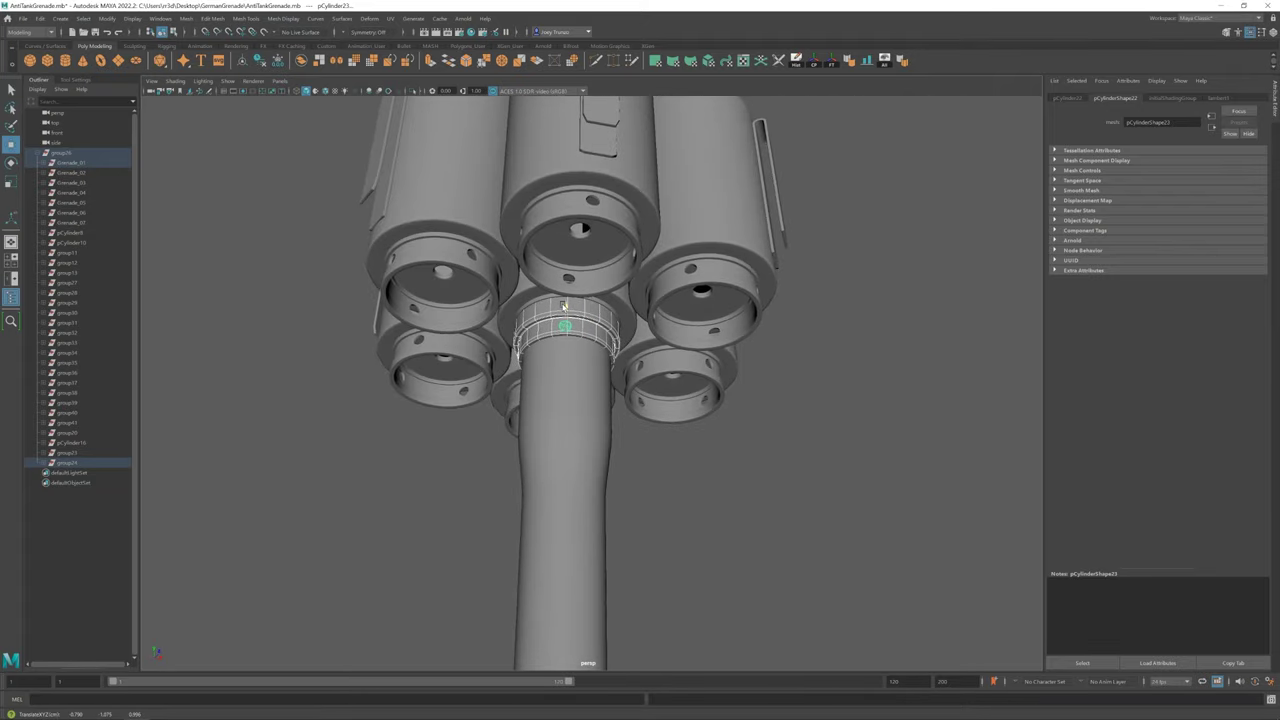
scroll(534, 420, down, 5)
Isolate the collar ring and switch to editing its faces on the low-poly cage
click(705, 455)
scroll(705, 455, up, 3)
click(557, 330)
key(r)
scroll(513, 214, up, 3)
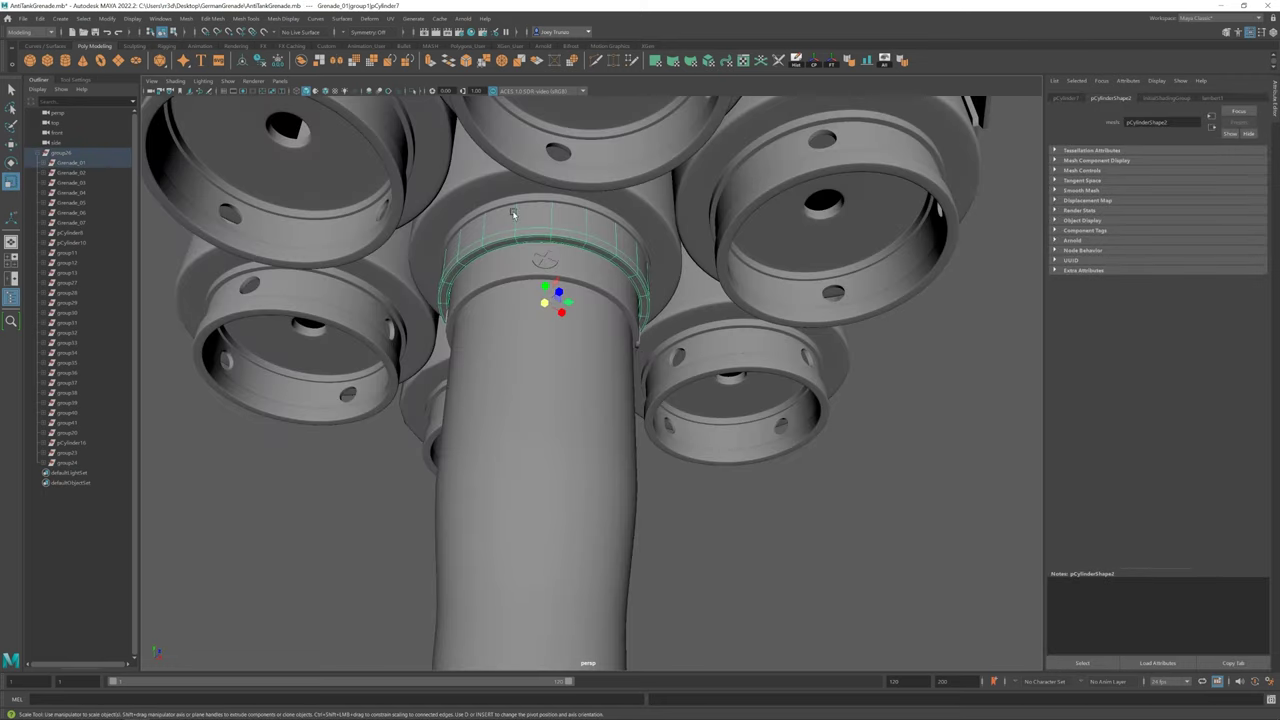
key(ctrl+1)
scroll(414, 354, up, 3)
right_drag(414, 349, 440, 395)
click(453, 403)
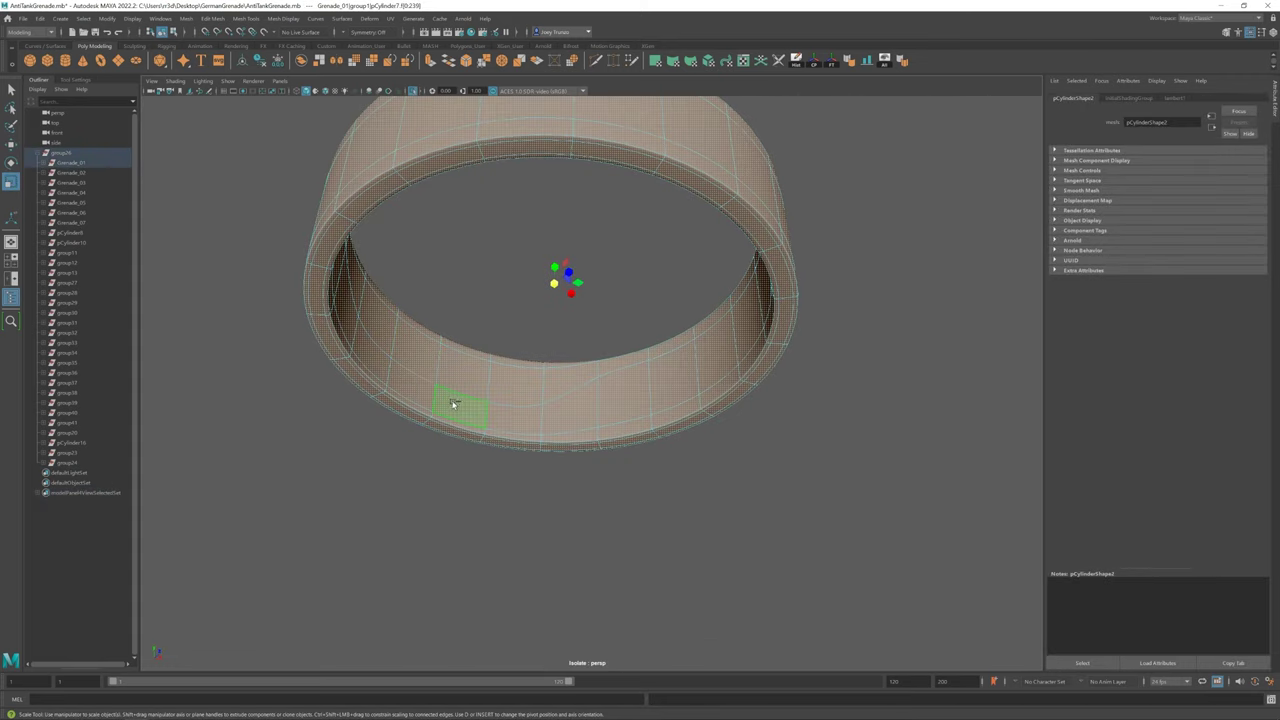
key(1)
Select faces and an edge loop around the collar ring's wall
click(521, 395)
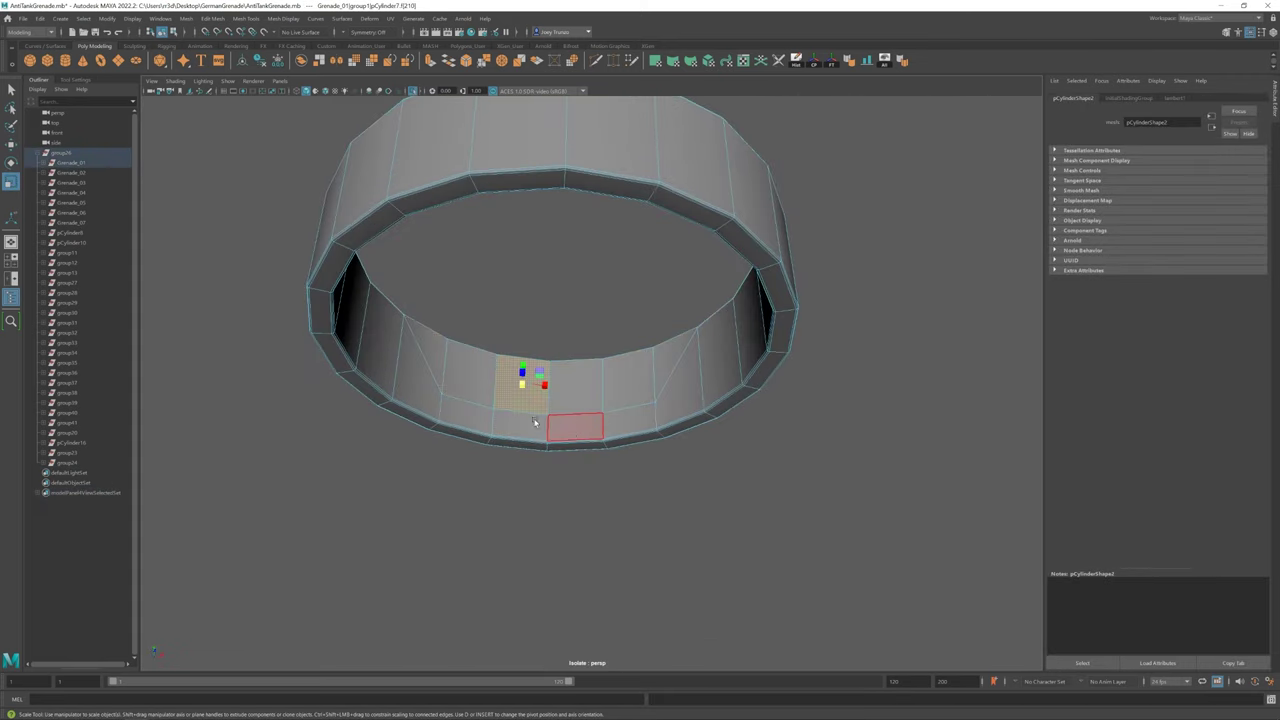
shift+right_drag(452, 378, 478, 396)
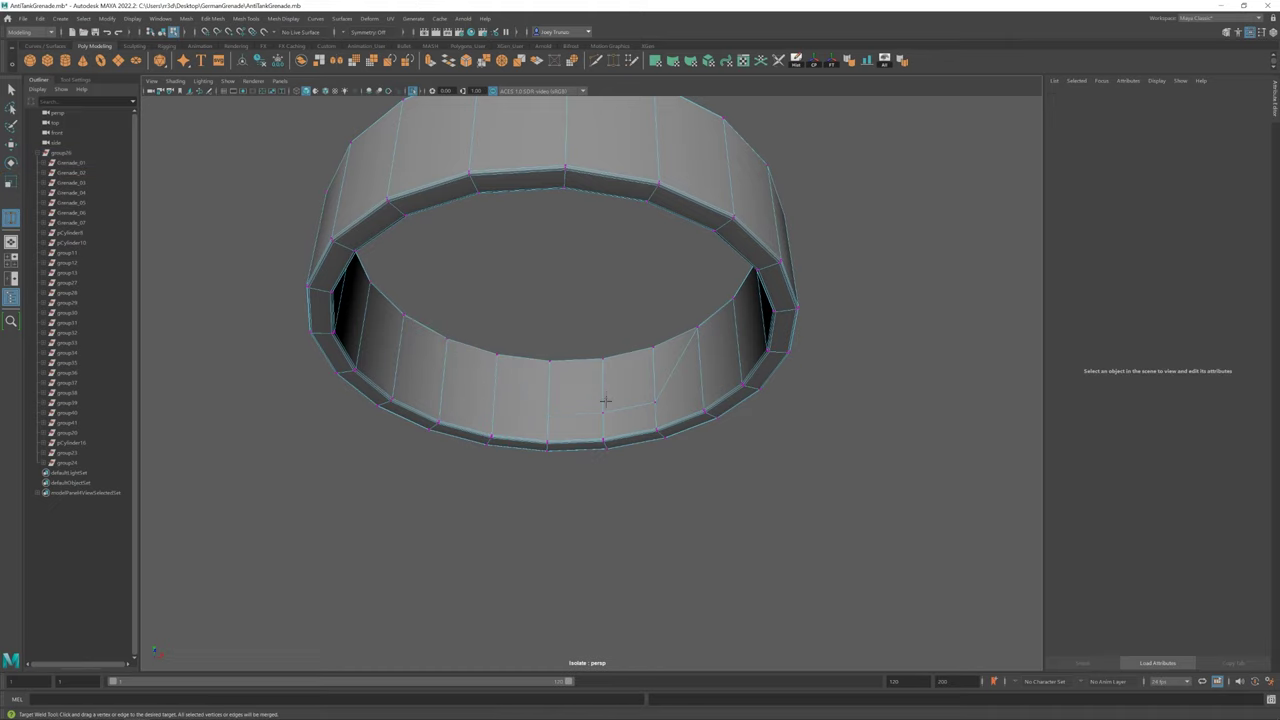
mouse_move(605, 401)
alt+mouse_down()
mouse_move(646, 362)
mouse_move(584, 403)
alt+mouse_up()
alt+drag(622, 347, 640, 370)
right_drag(643, 371, 598, 388)
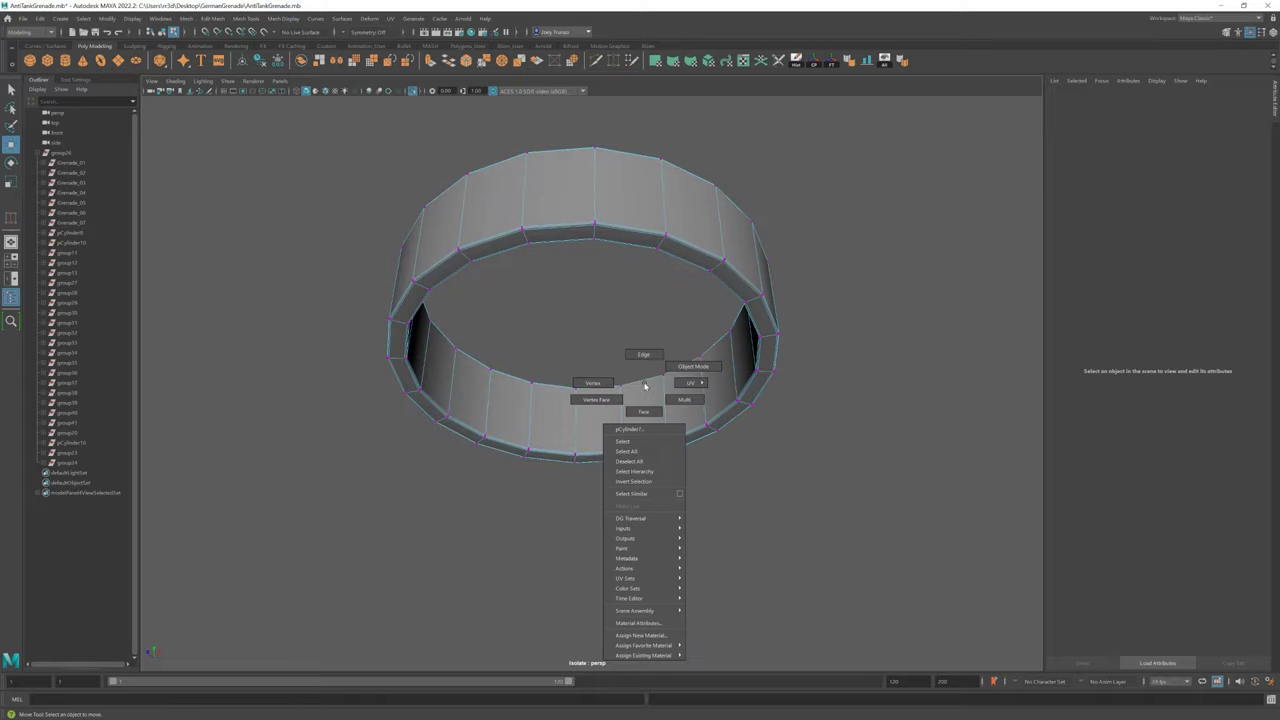
mouse_move(640, 412)
alt+mouse_down()
mouse_move(660, 391)
mouse_move(646, 277)
alt+mouse_up()
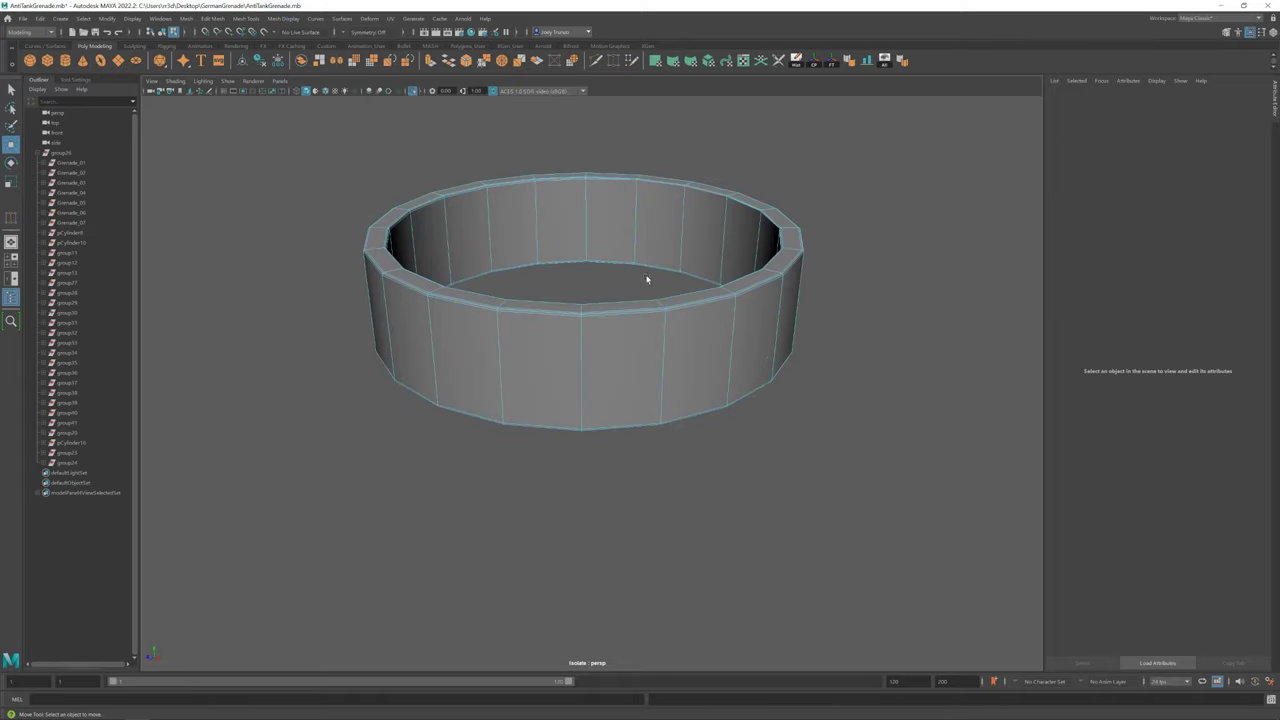
alt+right_drag(646, 277, 754, 340)
double_click(688, 322)
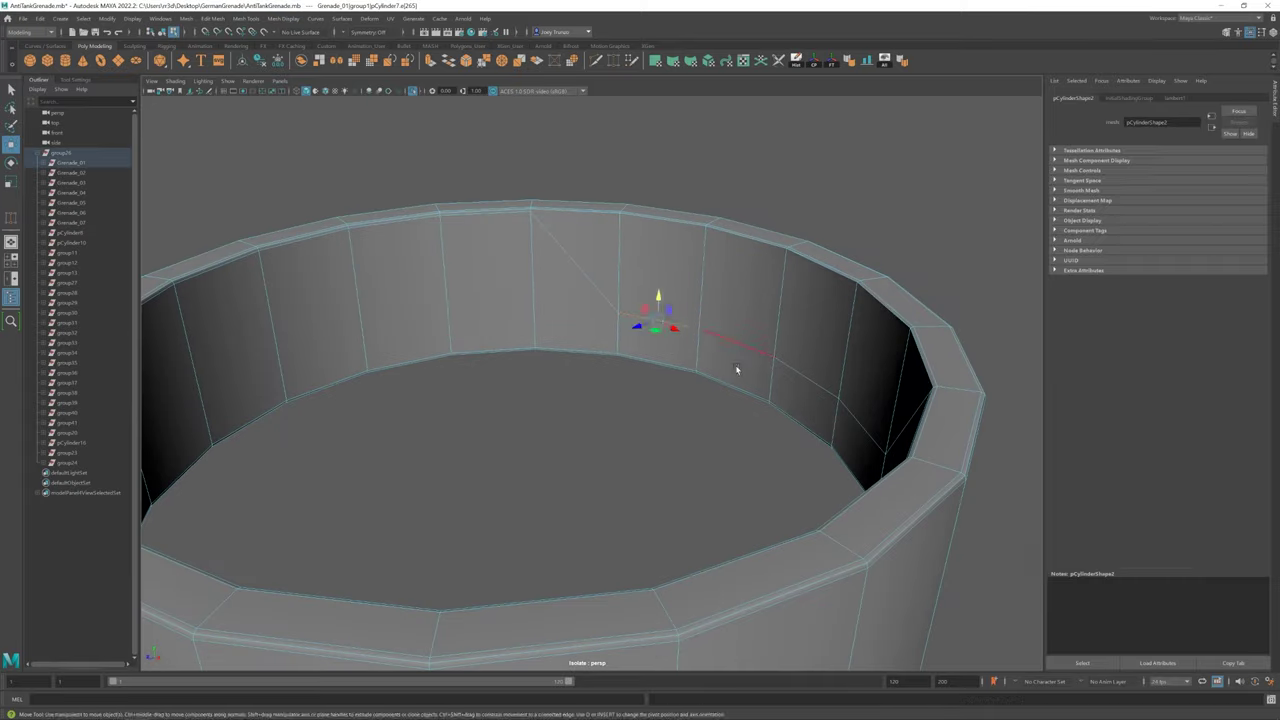
alt+drag(737, 366, 594, 296)
right_drag(550, 188, 677, 180)
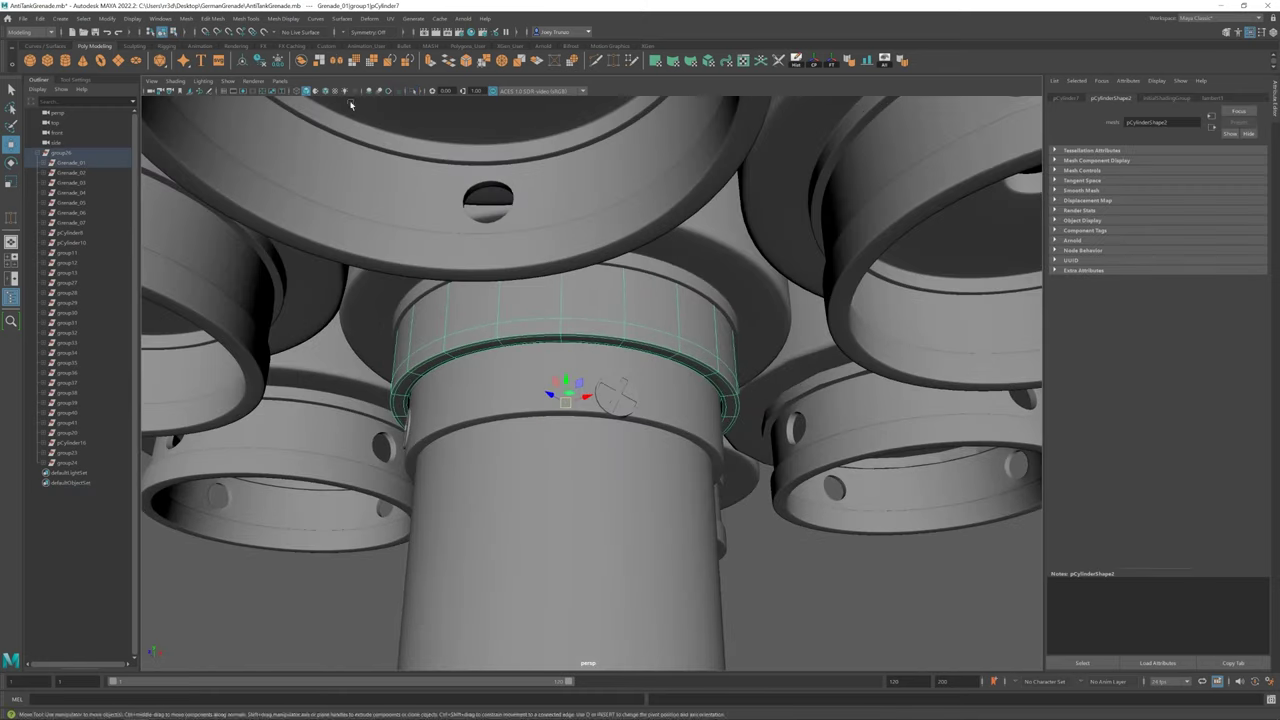
click(412, 90)
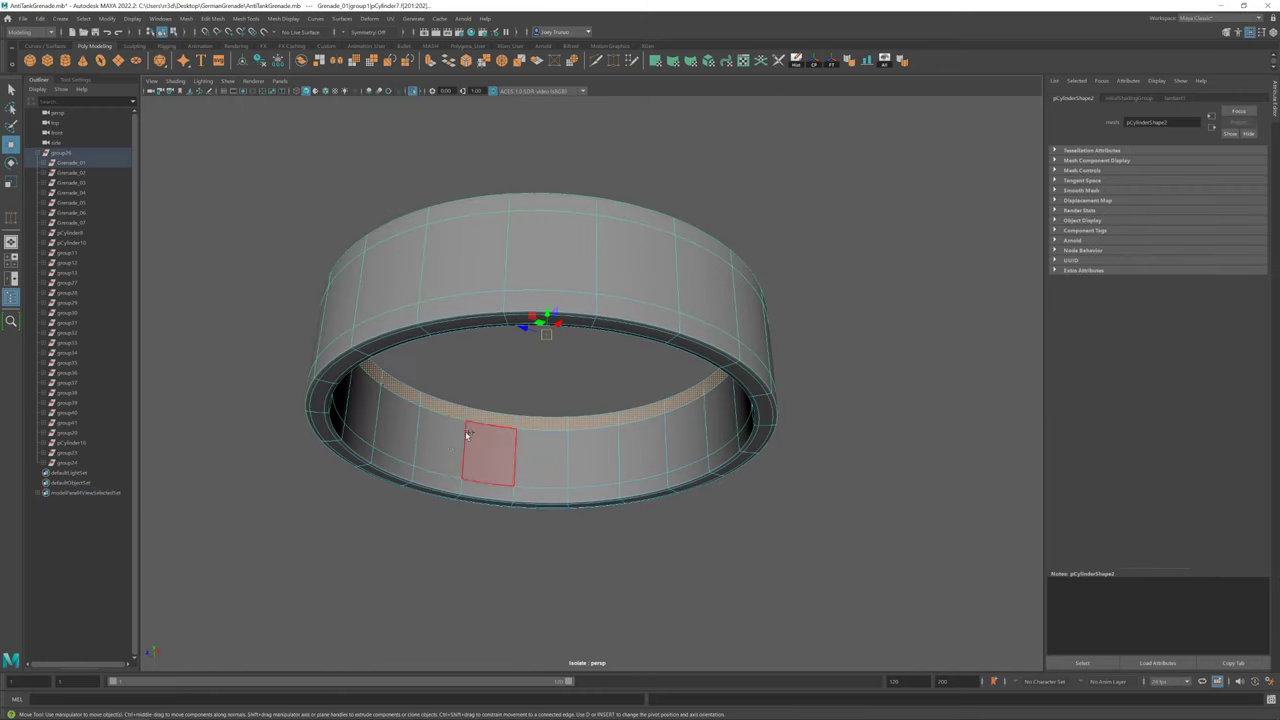
Select the ring's upper and lower inner wall face loops, checking them in wireframe, then exit isolation
shift+double_click(540, 460)
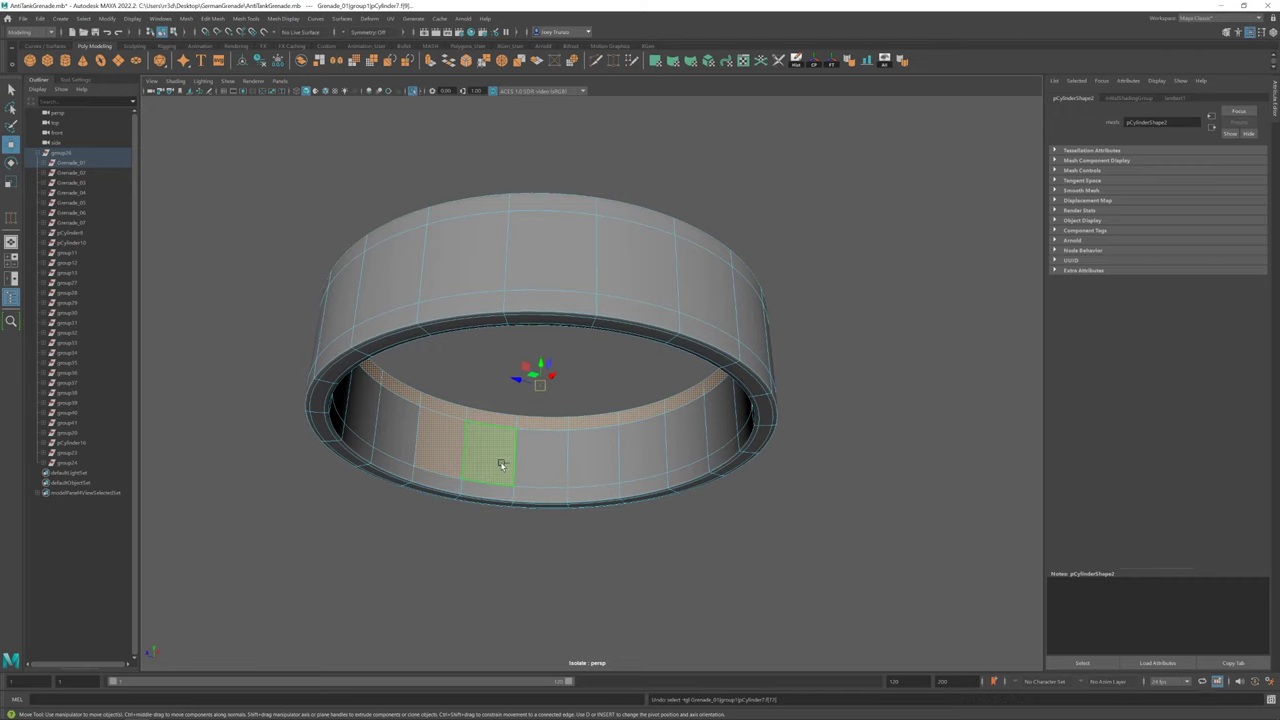
shift+double_click(478, 455)
key(4)
key(5)
key(ctrl+1)
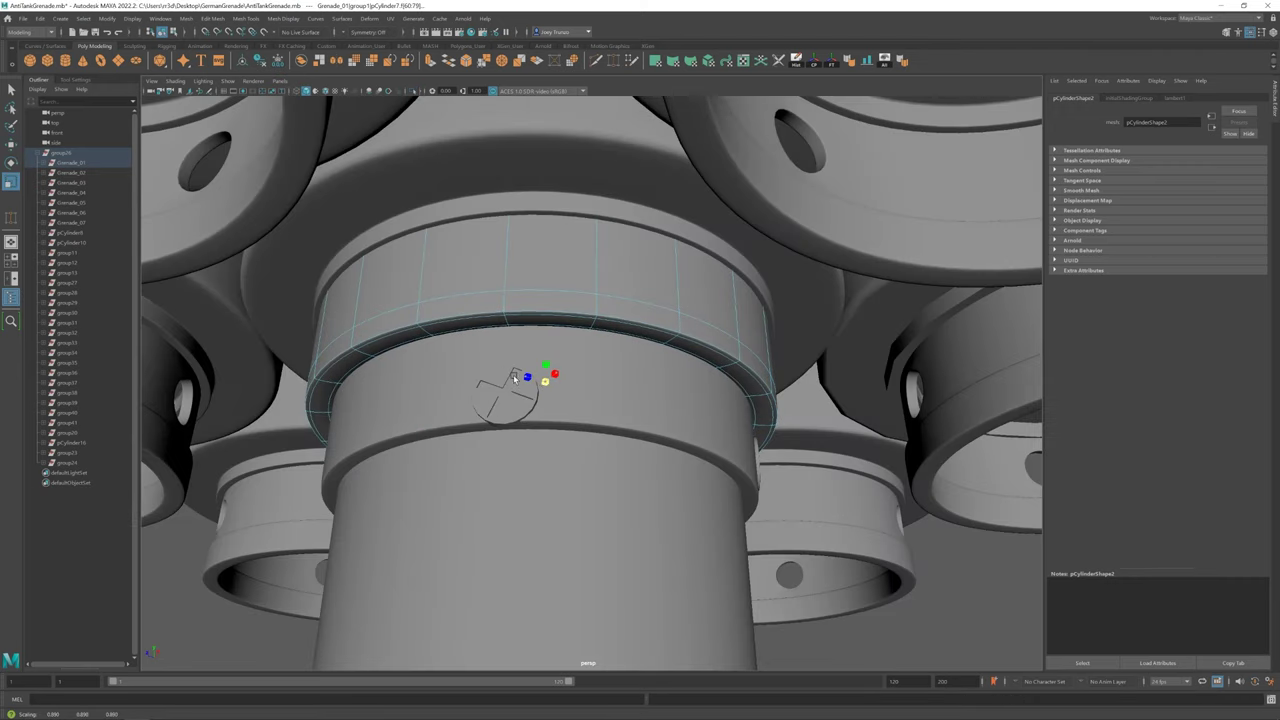
Scale the isolated ring's top rim faces to change the inner opening's width, then exit isolation
click(413, 92)
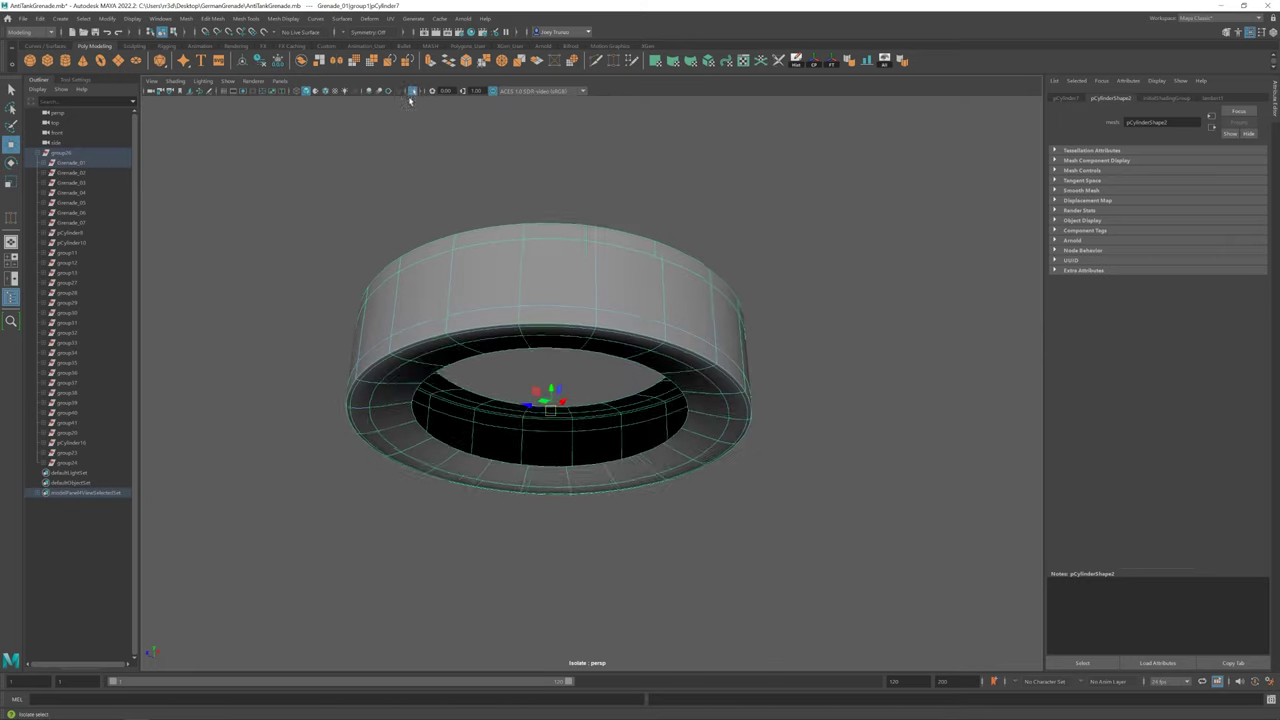
alt+drag(430, 250, 400, 400)
click(440, 362)
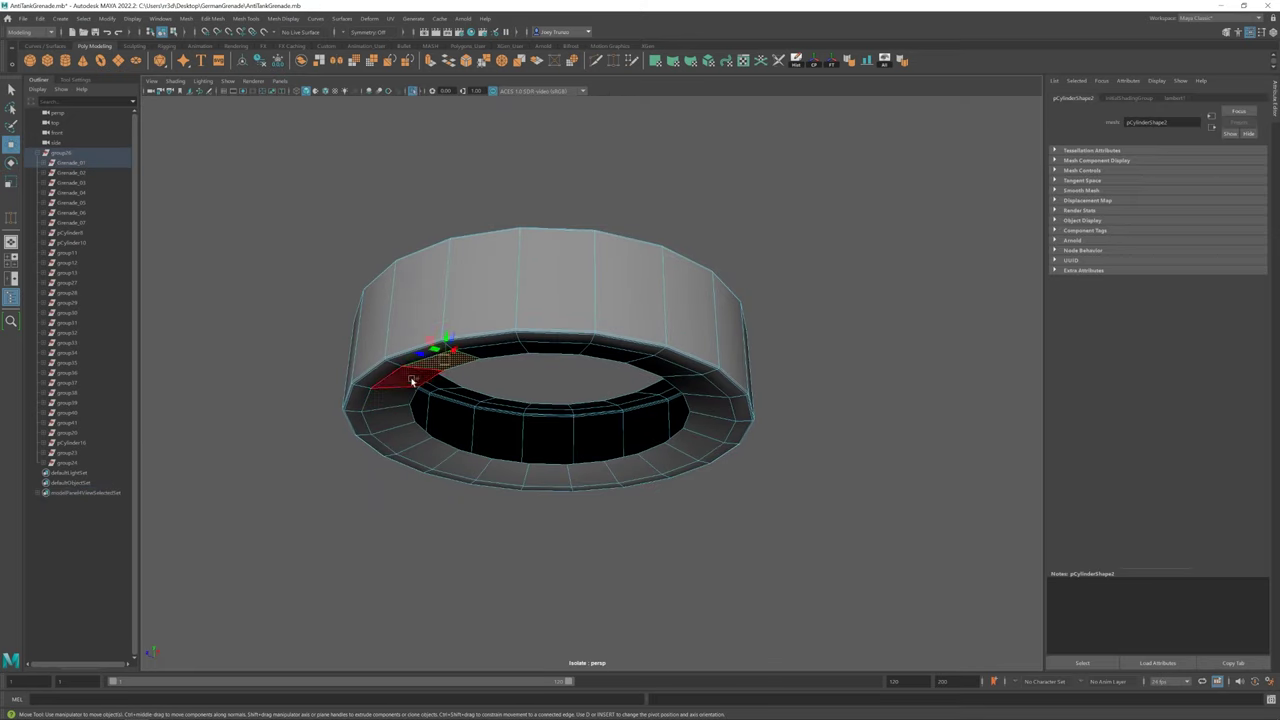
key(r)
drag(550, 422, 547, 578)
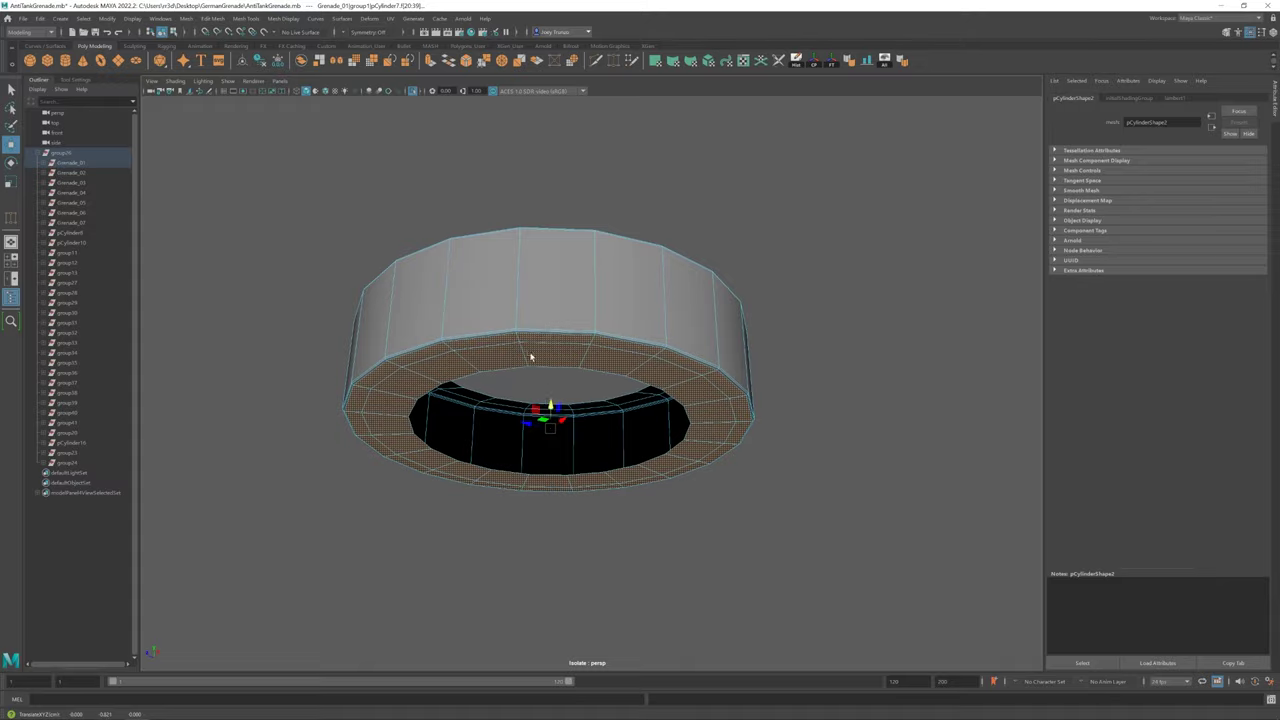
key(ctrl+1)
Select and frame the handle cylinder, viewing the nozzles from below
alt+drag(563, 237, 534, 437)
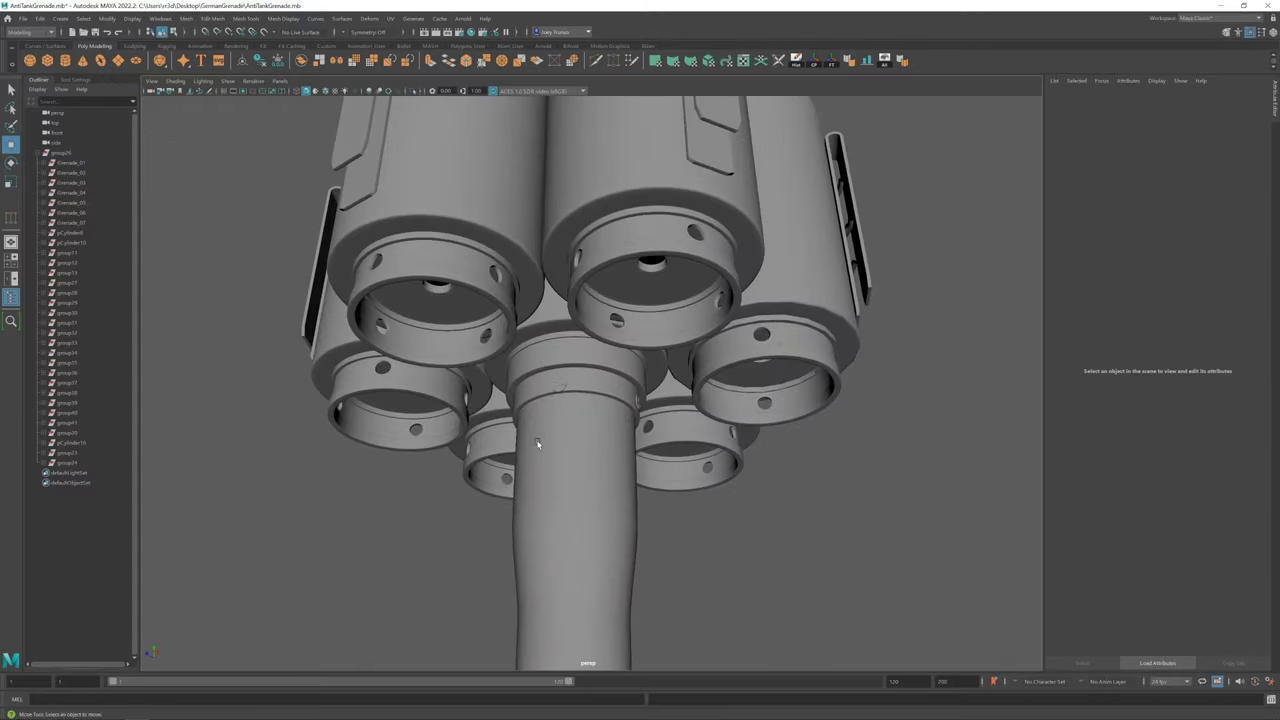
scroll(540, 390, up, 5)
click(540, 390)
mouse_move(540, 390)
alt+mouse_down()
mouse_move(530, 403)
mouse_move(620, 403)
alt+mouse_up()
key(f)
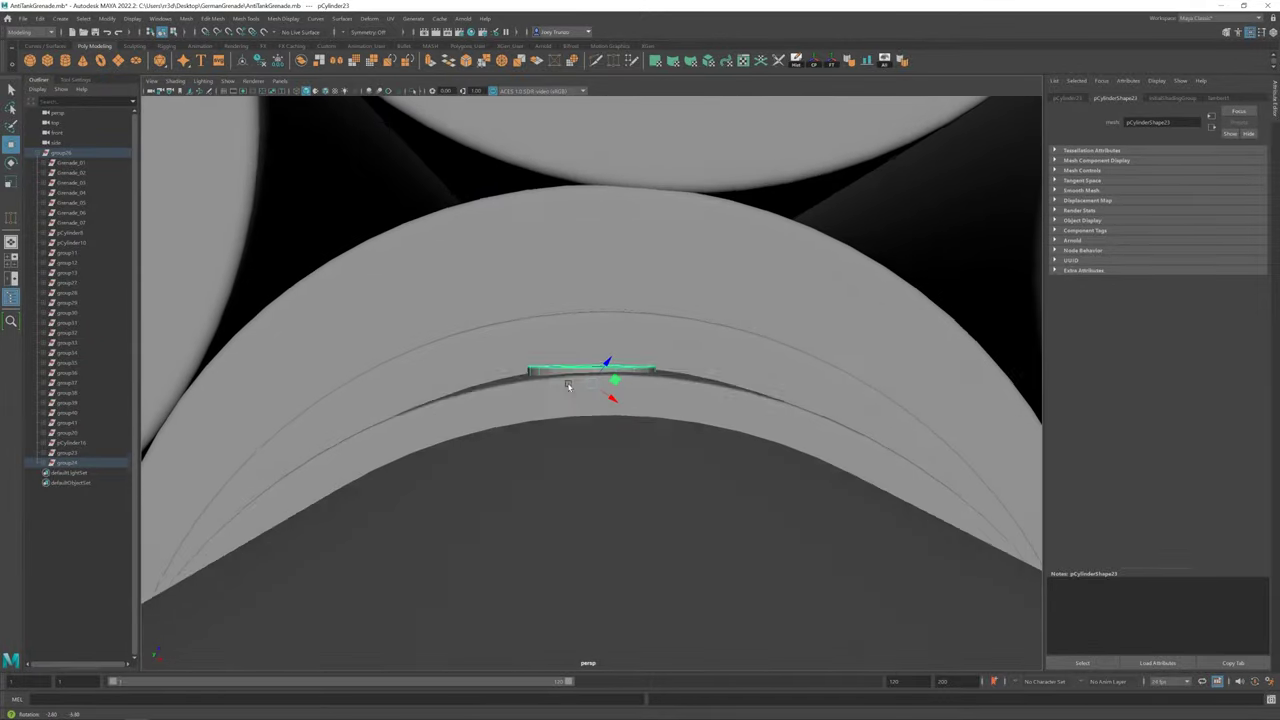
key(e)
scroll(363, 423, down, 5)
alt+drag(363, 423, 551, 423)
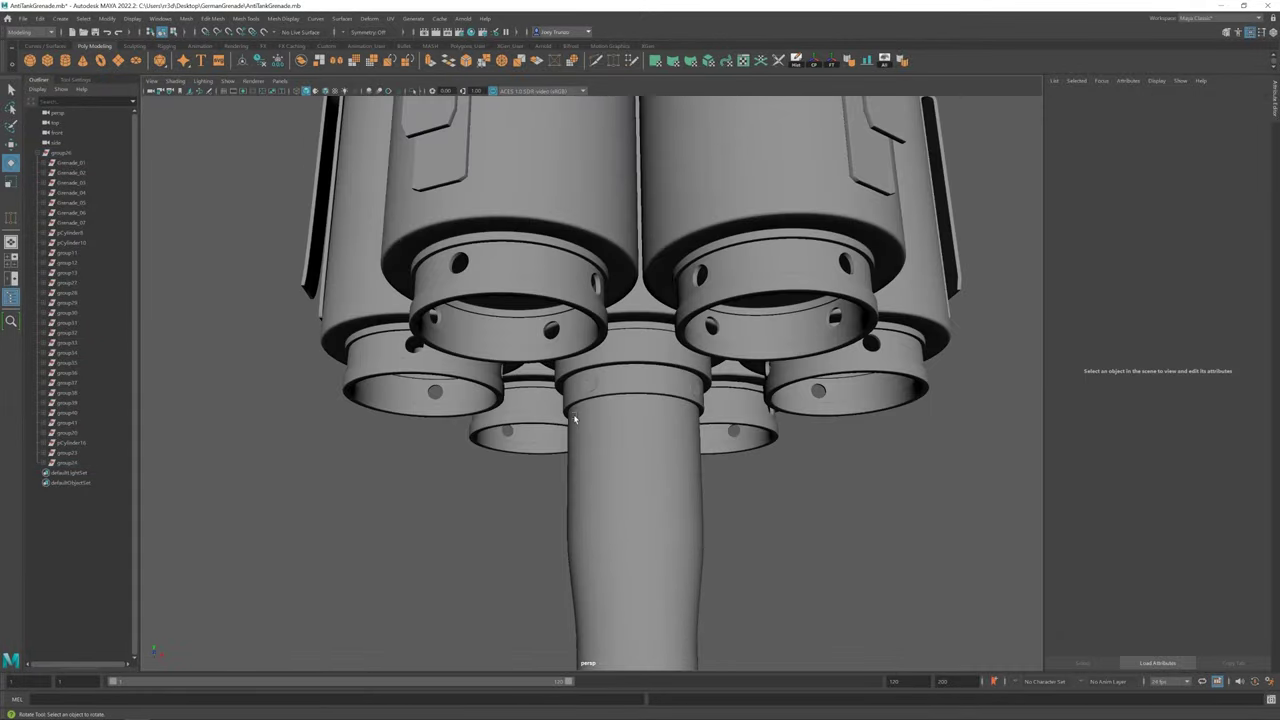
scroll(609, 424, down, 3)
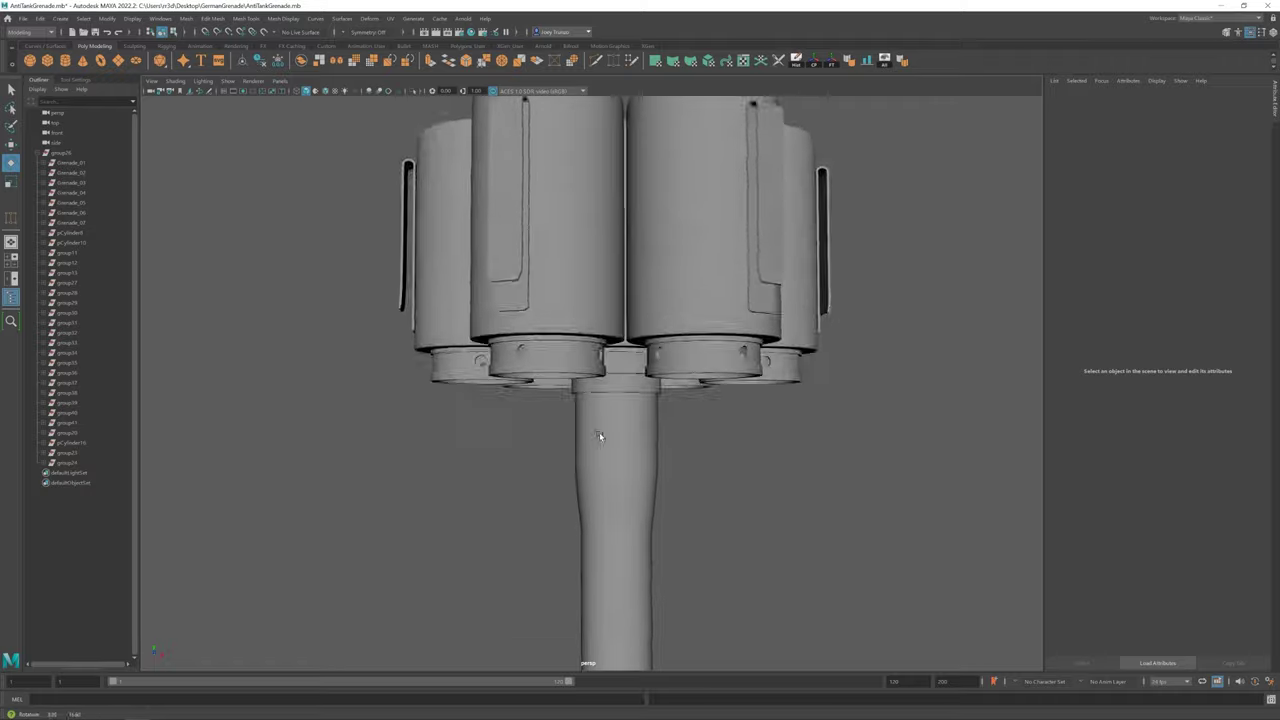
key(q)
Select the small screw disc pCylinder24 and frame it in the view
click(600, 395)
alt+drag(600, 395, 570, 380)
scroll(561, 356, up, 3)
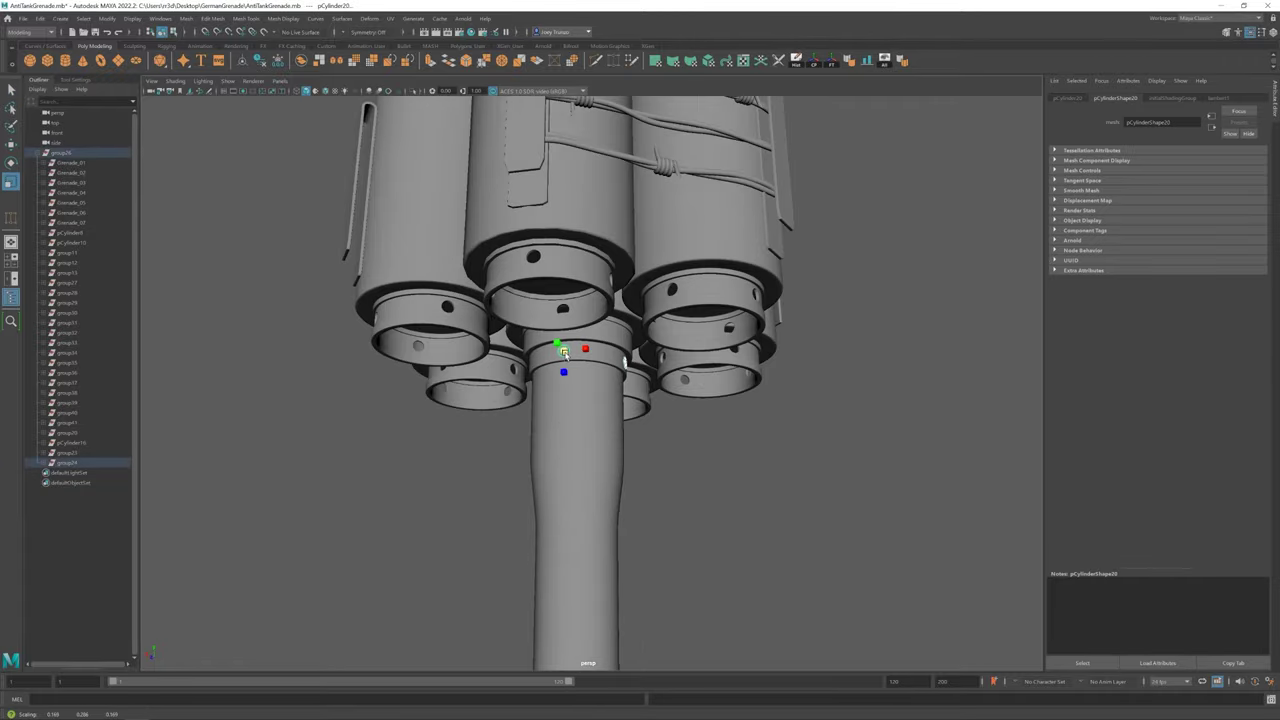
scroll(563, 352, down, 3)
click(671, 503)
mouse_move(671, 503)
alt+mouse_down()
mouse_move(650, 480)
mouse_move(550, 448)
mouse_move(714, 283)
mouse_move(650, 485)
alt+mouse_up()
click(514, 371)
scroll(643, 463, up, 5)
scroll(643, 463, down, 2)
key(f)
Set up the screw disc for rotation and view the axis orientation options
click(528, 375)
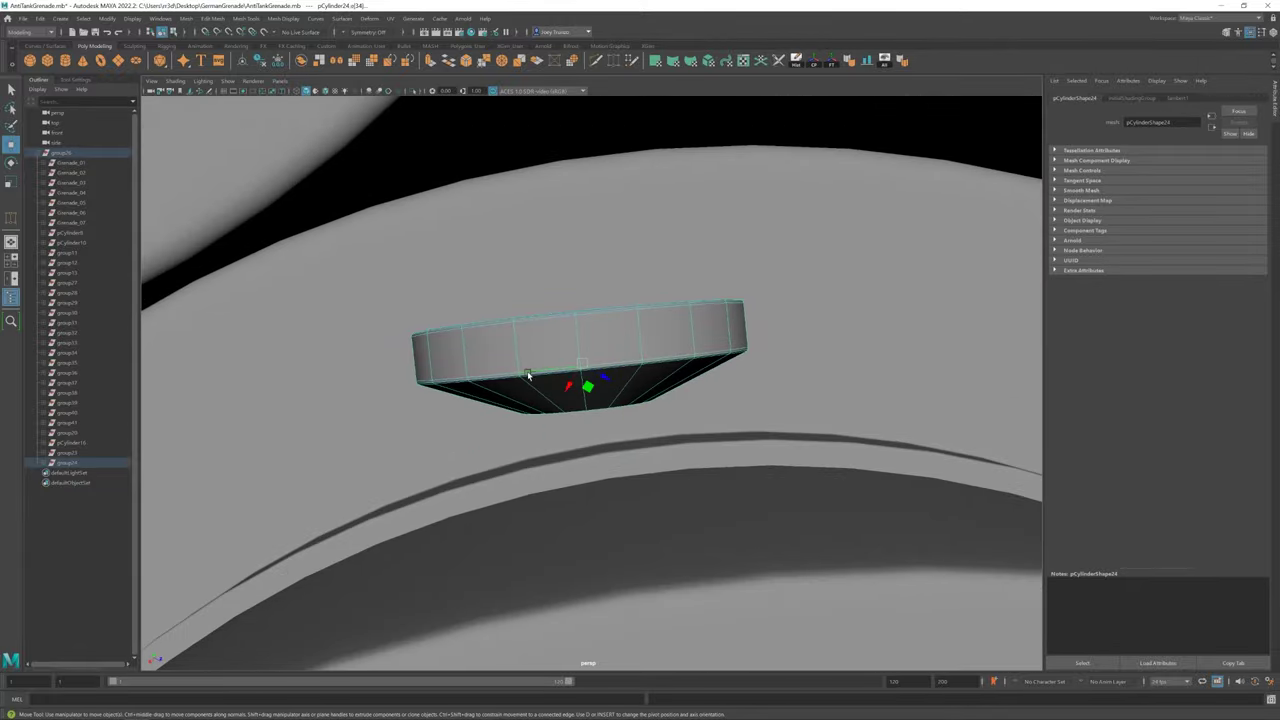
alt+drag(588, 388, 580, 402)
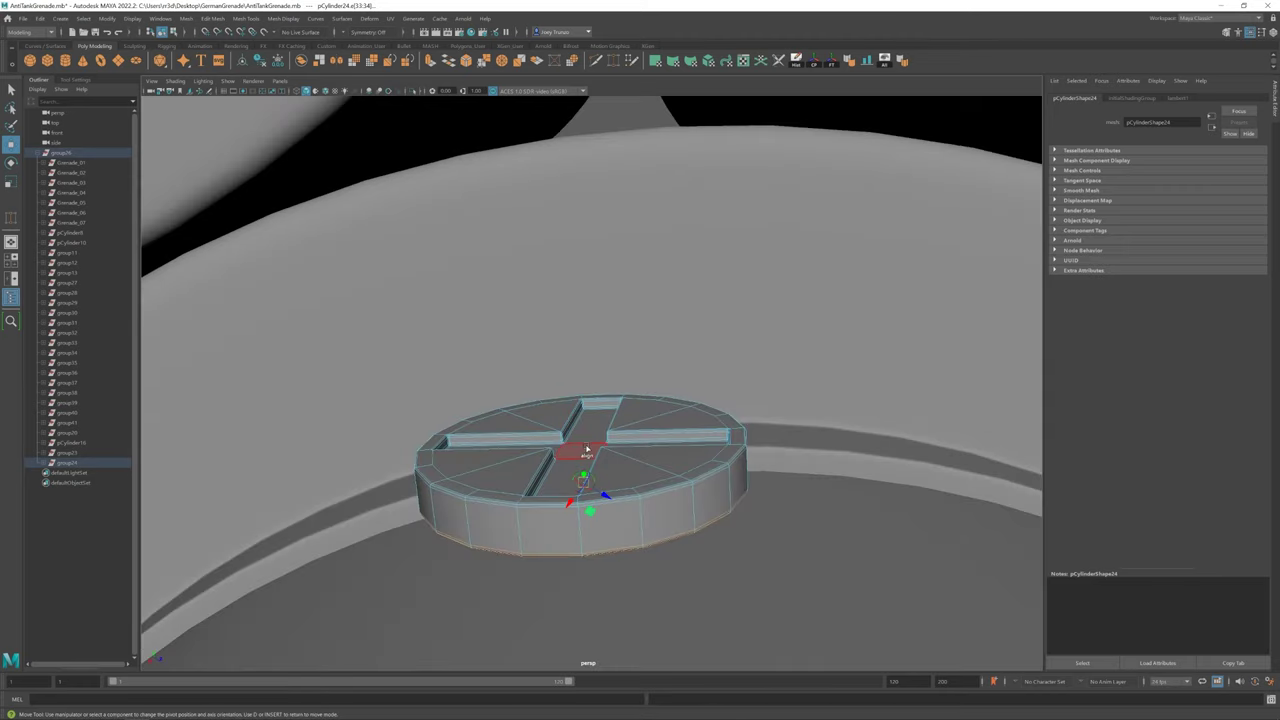
right_drag(628, 466, 640, 500)
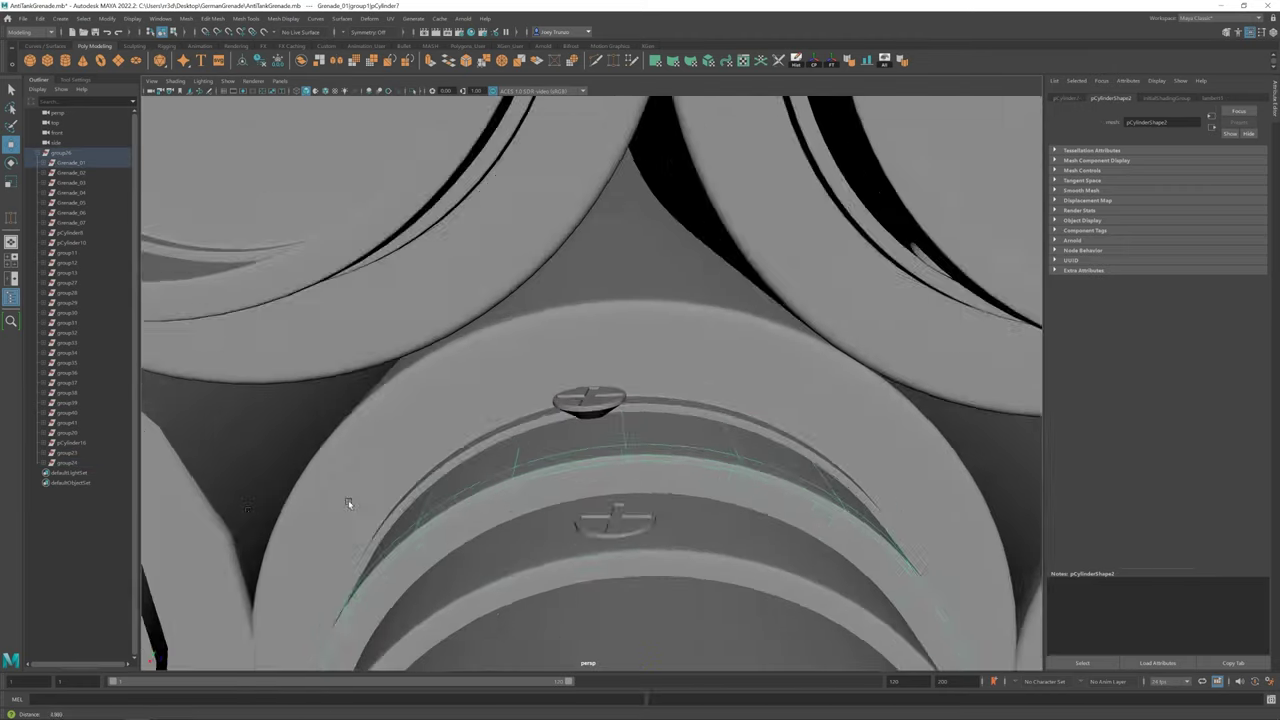
alt+drag(606, 357, 587, 384)
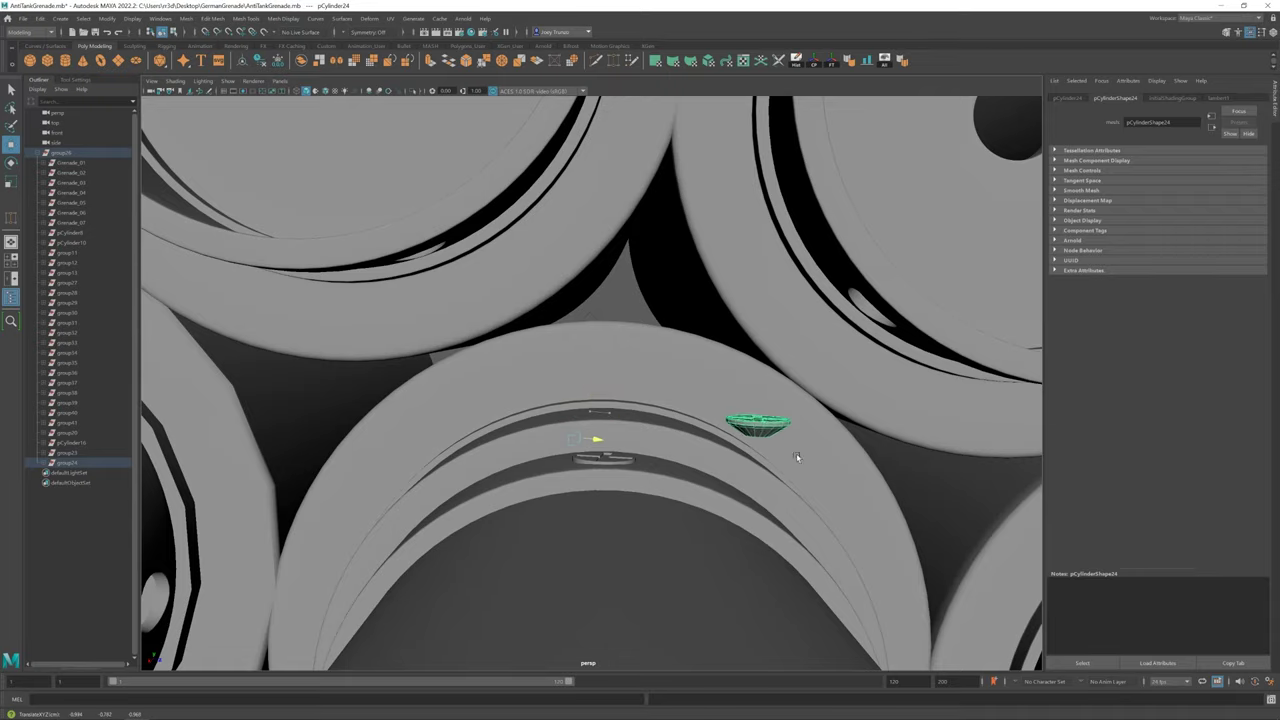
scroll(797, 457, down, 5)
key(e)
scroll(590, 380, up, 5)
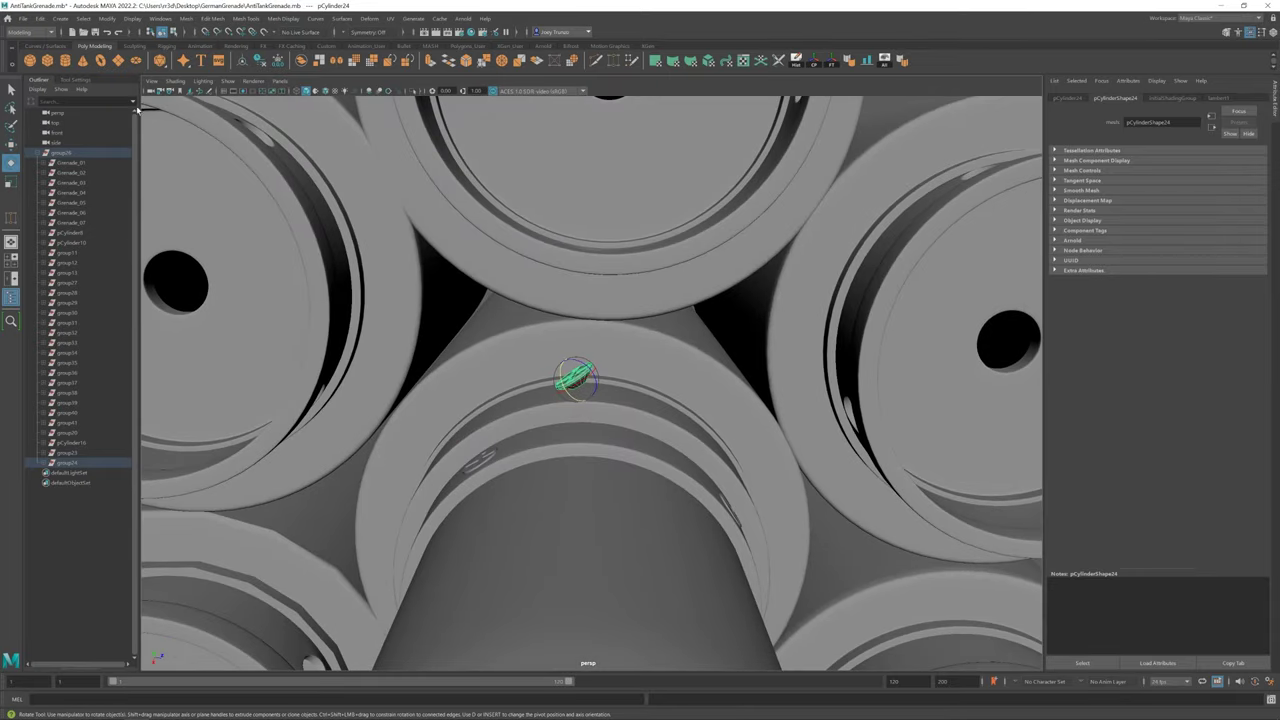
click(75, 79)
click(135, 120)
Select the screw disc pCylinder24 with the move tool active
key(w)
mouse_move(629, 368)
alt+mouse_down()
mouse_move(614, 369)
mouse_move(634, 486)
mouse_move(612, 400)
mouse_move(600, 414)
mouse_move(615, 446)
alt+mouse_up()
scroll(610, 405, up, 2)
scroll(608, 412, down, 5)
scroll(615, 446, up, 5)
scroll(615, 446, up, 3)
scroll(620, 400, down, 8)
click(622, 380)
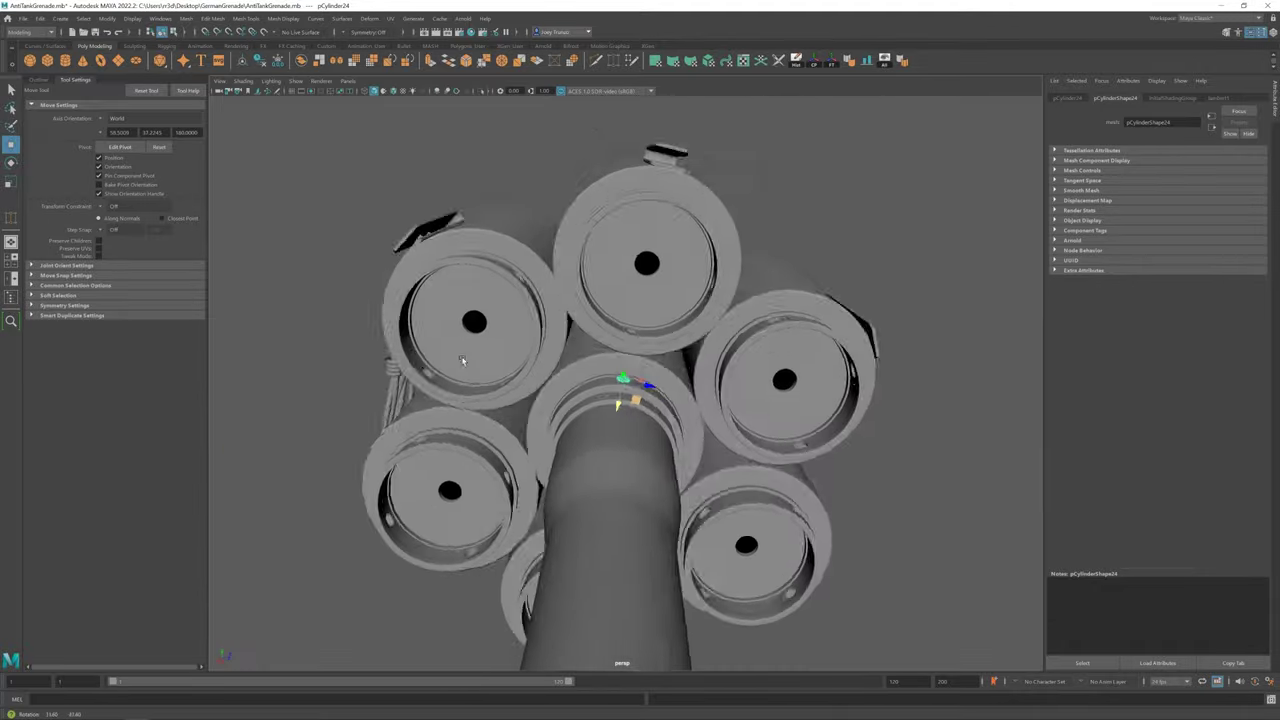
mouse_move(622, 380)
alt+mouse_down()
mouse_move(626, 416)
mouse_move(645, 375)
mouse_move(640, 402)
mouse_move(628, 376)
mouse_move(620, 432)
alt+mouse_up()
scroll(645, 375, up, 5)
Set the Move tool's axis orientation to Object for the screw disc
key(e)
scroll(655, 360, up, 3)
scroll(651, 400, down, 3)
key(w)
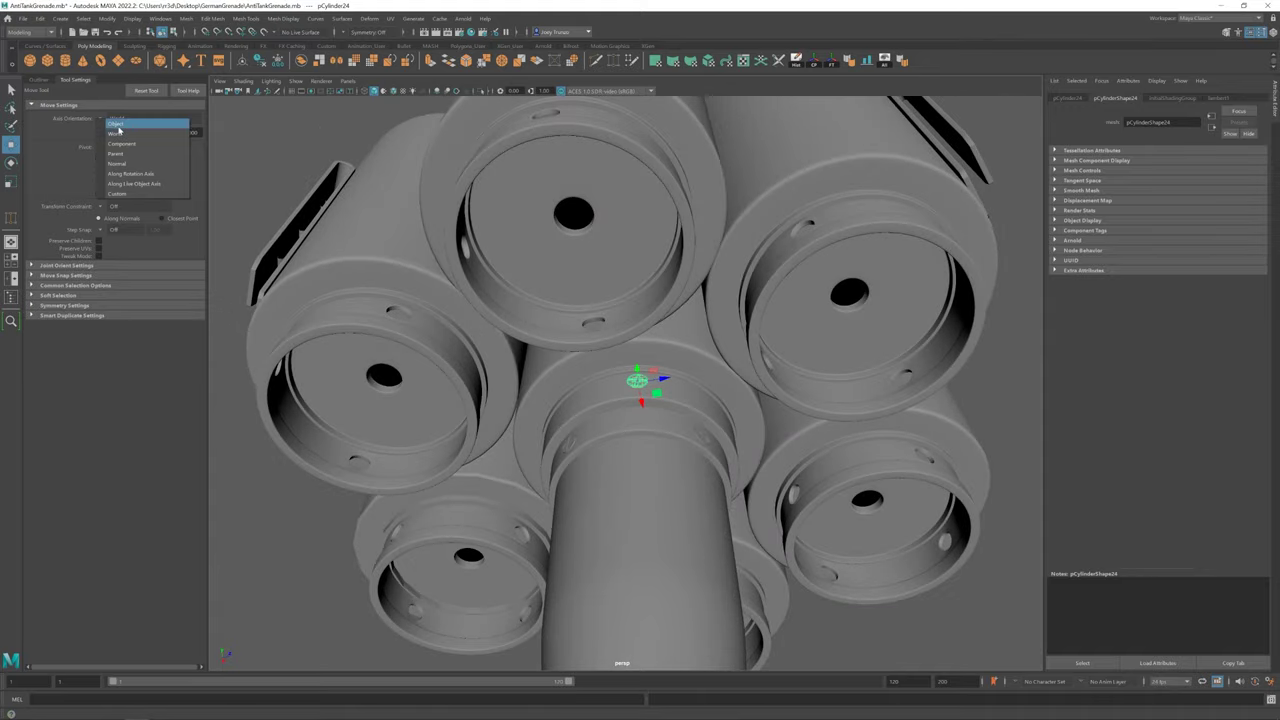
click(117, 123)
scroll(658, 400, down, 5)
scroll(636, 380, up, 5)
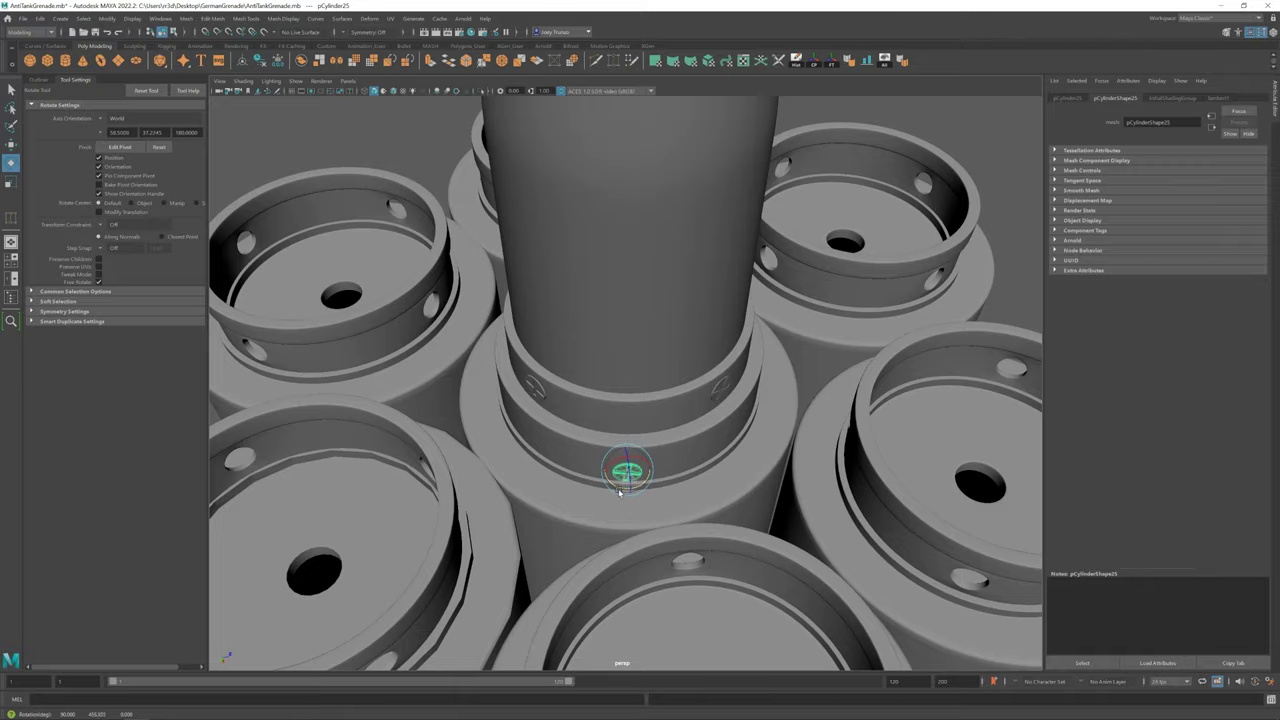
Move the screw into the handle collar, then deselect it and view the grenade frontally
mouse_move(619, 491)
alt+mouse_down()
mouse_move(640, 451)
mouse_move(621, 398)
mouse_move(625, 410)
alt+mouse_up()
scroll(655, 467, down, 5)
key(w)
scroll(640, 440, up, 3)
scroll(621, 398, down, 3)
scroll(625, 410, down, 5)
click(314, 343)
scroll(314, 343, up, 4)
alt+drag(314, 343, 536, 438)
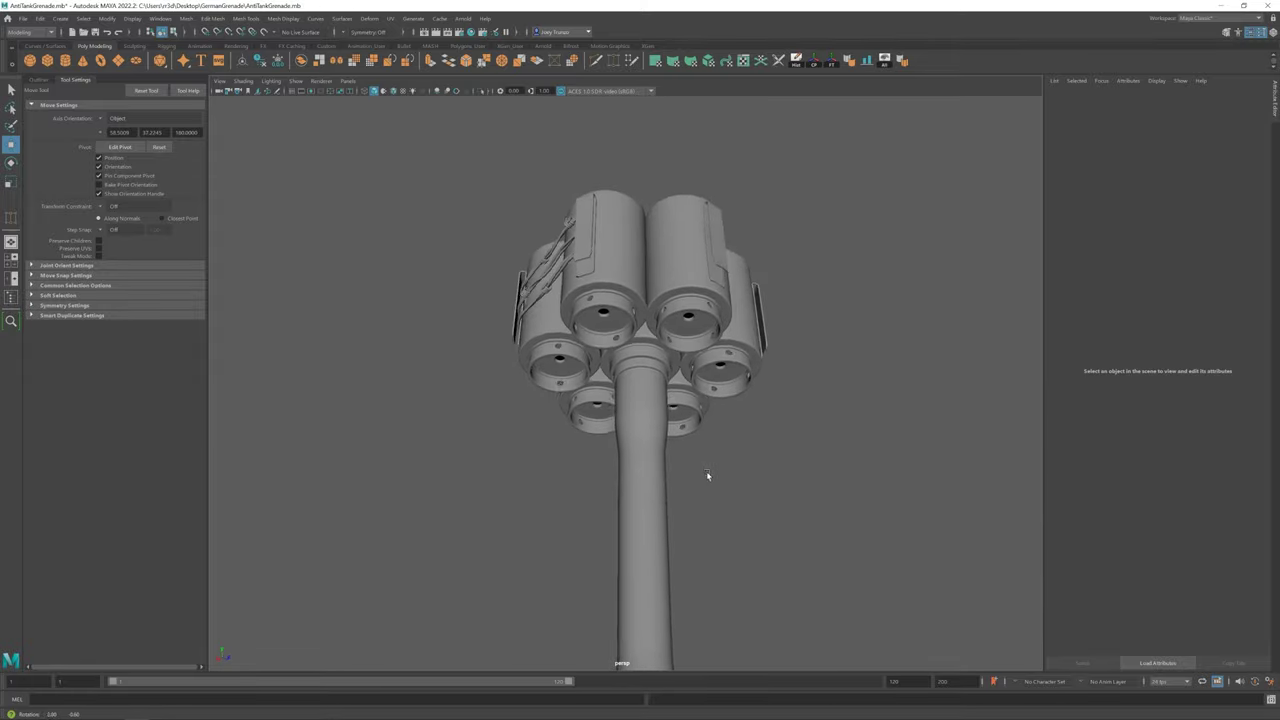
alt+drag(707, 476, 730, 481)
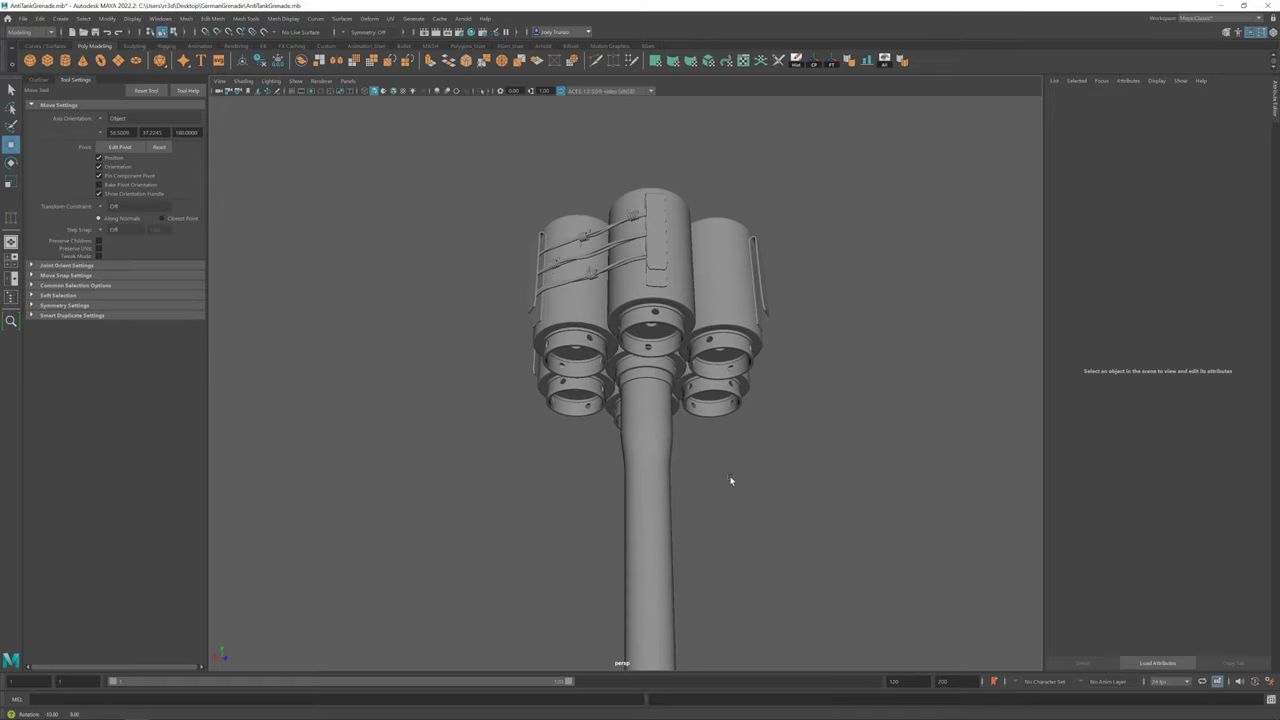
scroll(730, 481, up, 5)
Group the selected collar parts with Ctrl+G
click(640, 400)
key(ctrl+g)
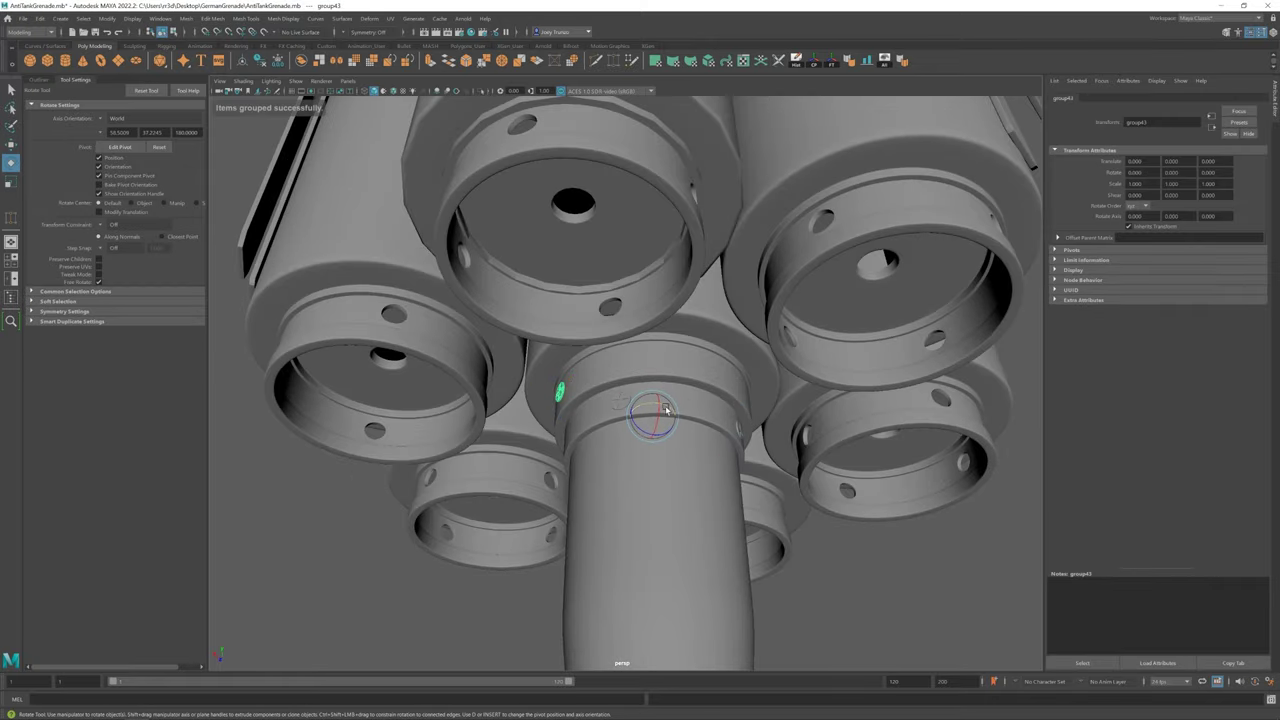
scroll(675, 432, down, 5)
click(506, 453)
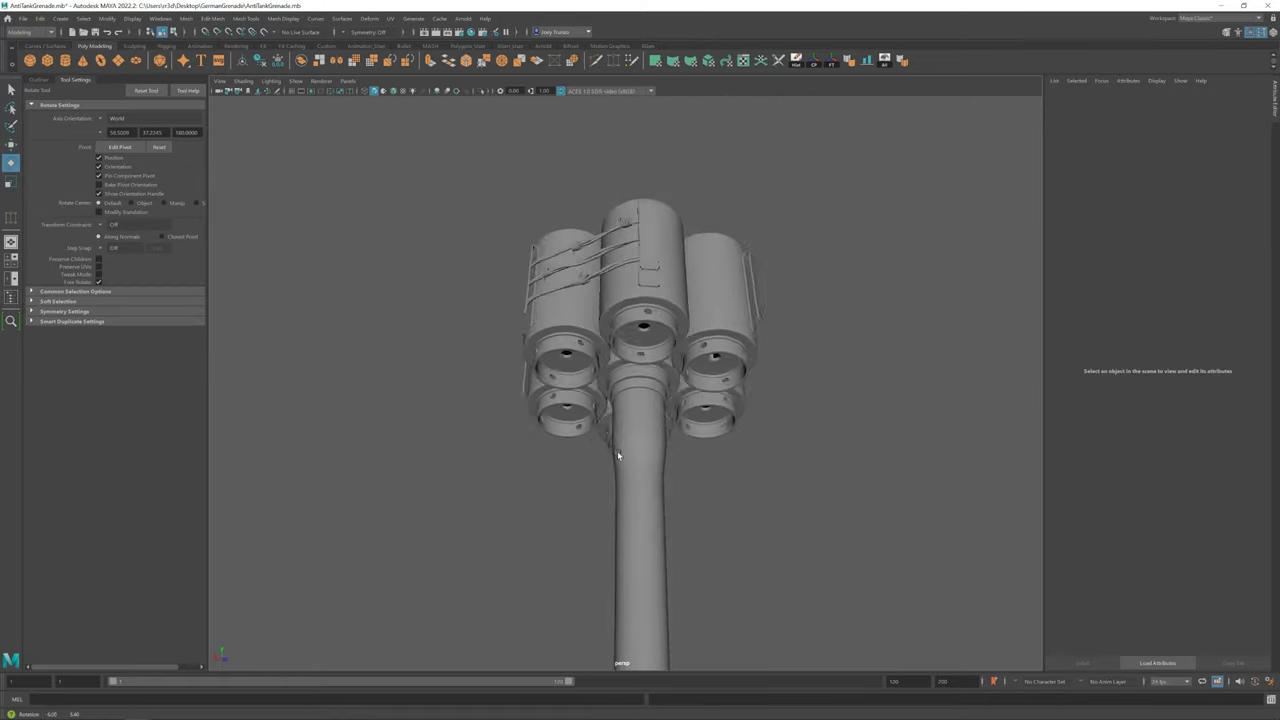
mouse_move(506, 453)
alt+mouse_down()
mouse_move(737, 417)
mouse_move(667, 438)
mouse_move(677, 374)
mouse_move(684, 398)
alt+mouse_up()
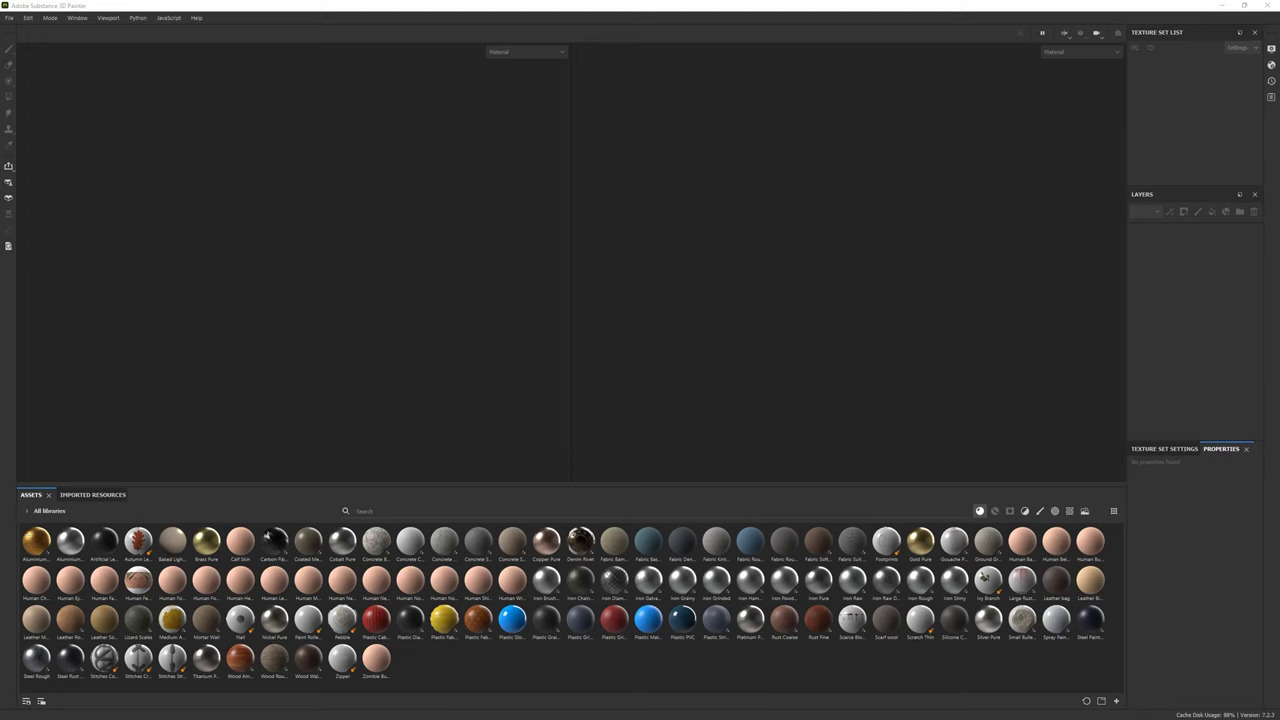
Start a new Substance 3D Painter project using the Antitank_grenade.fbx mesh
click(9, 22)
click(28, 29)
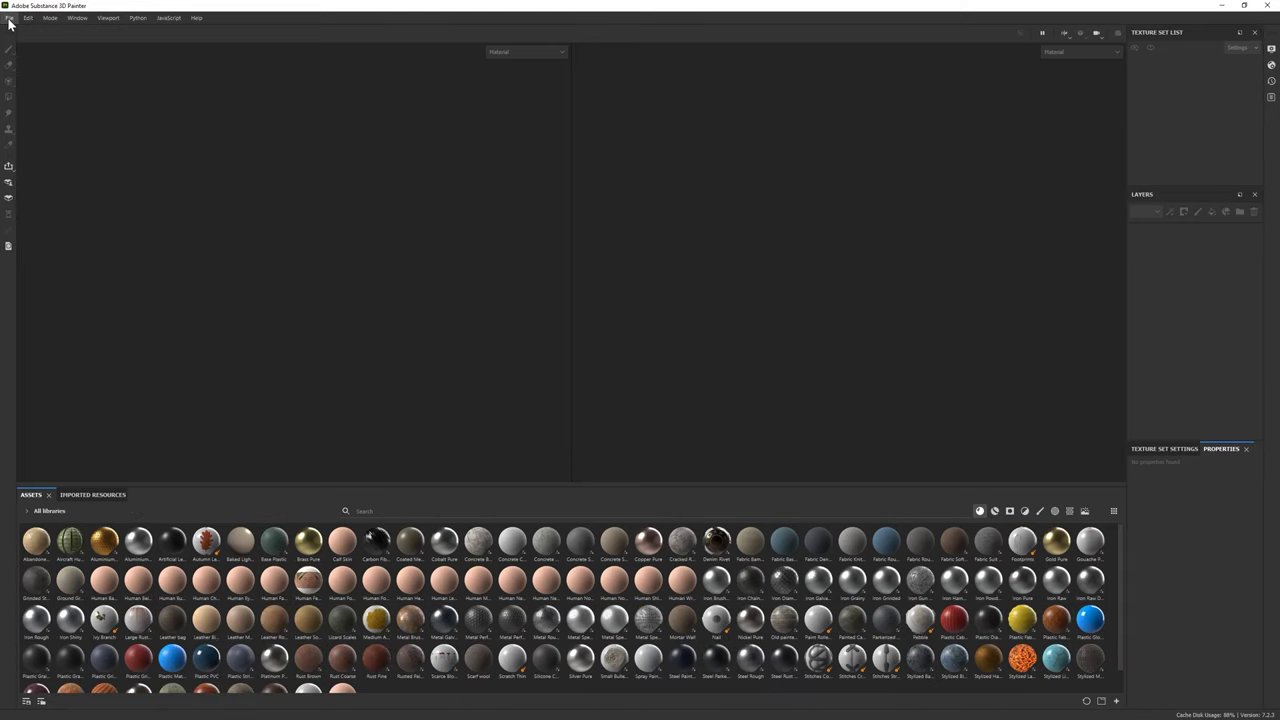
click(741, 221)
double_click(828, 299)
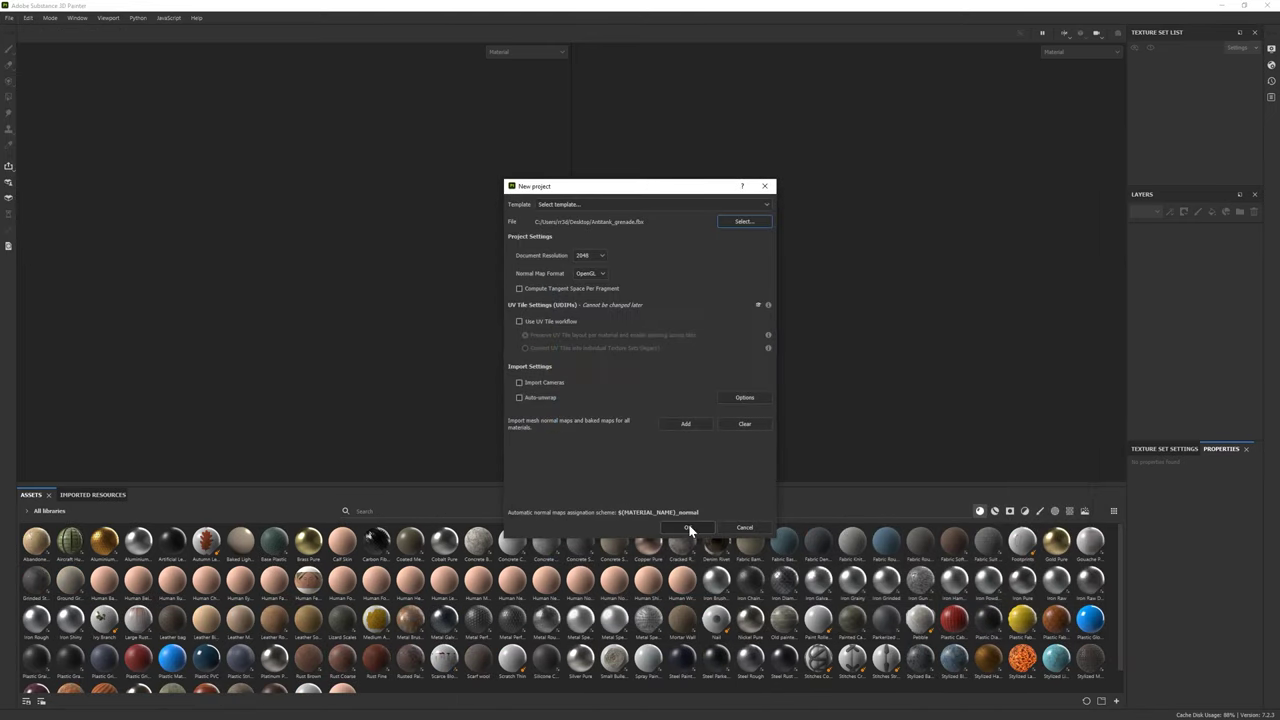
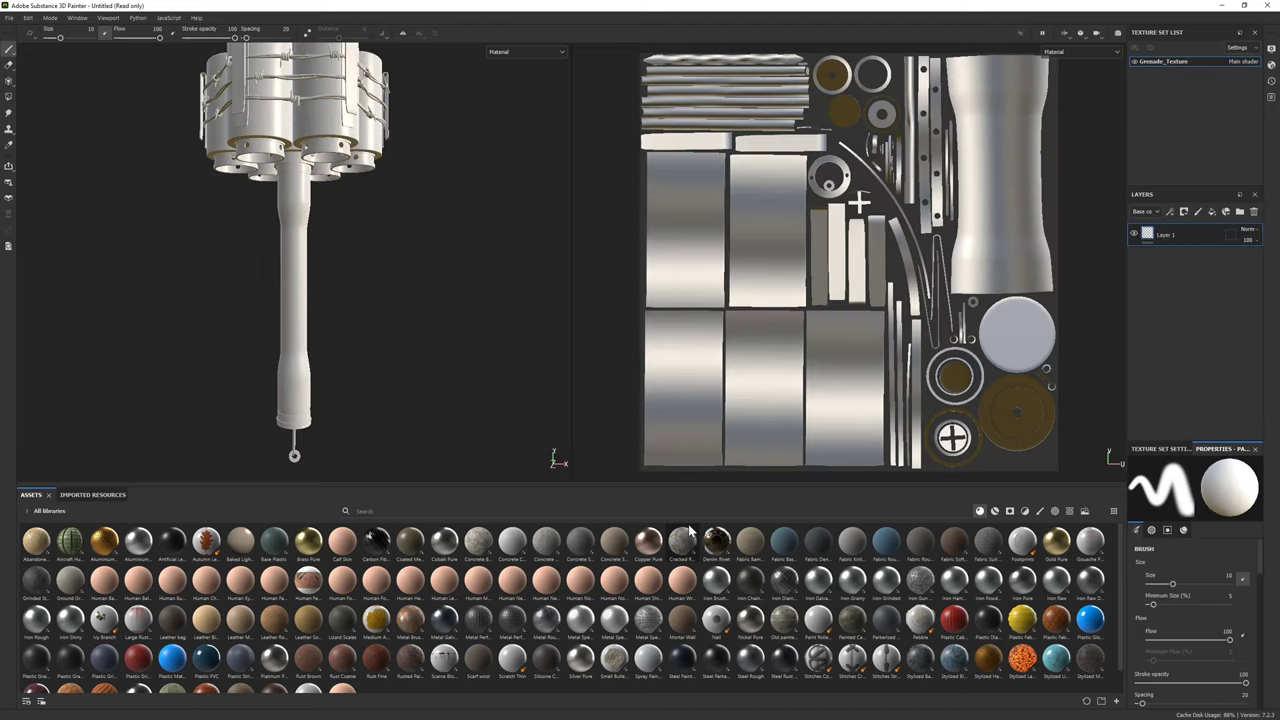
Bake all seven Grenade_Texture mesh maps from Texture Set Settings and close the baking report
mouse_move(329, 279)
alt+mouse_down()
mouse_move(326, 312)
mouse_move(509, 240)
mouse_move(538, 243)
alt+mouse_up()
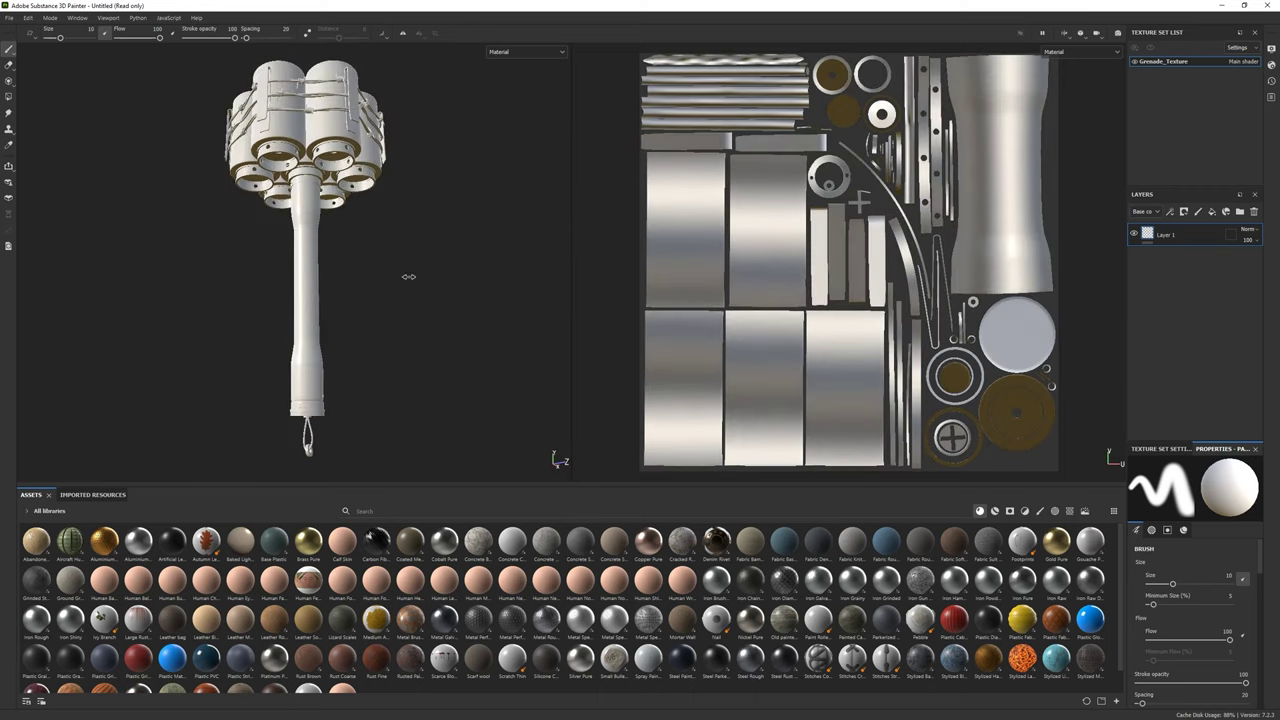
click(1162, 449)
scroll(1195, 580, down, 3)
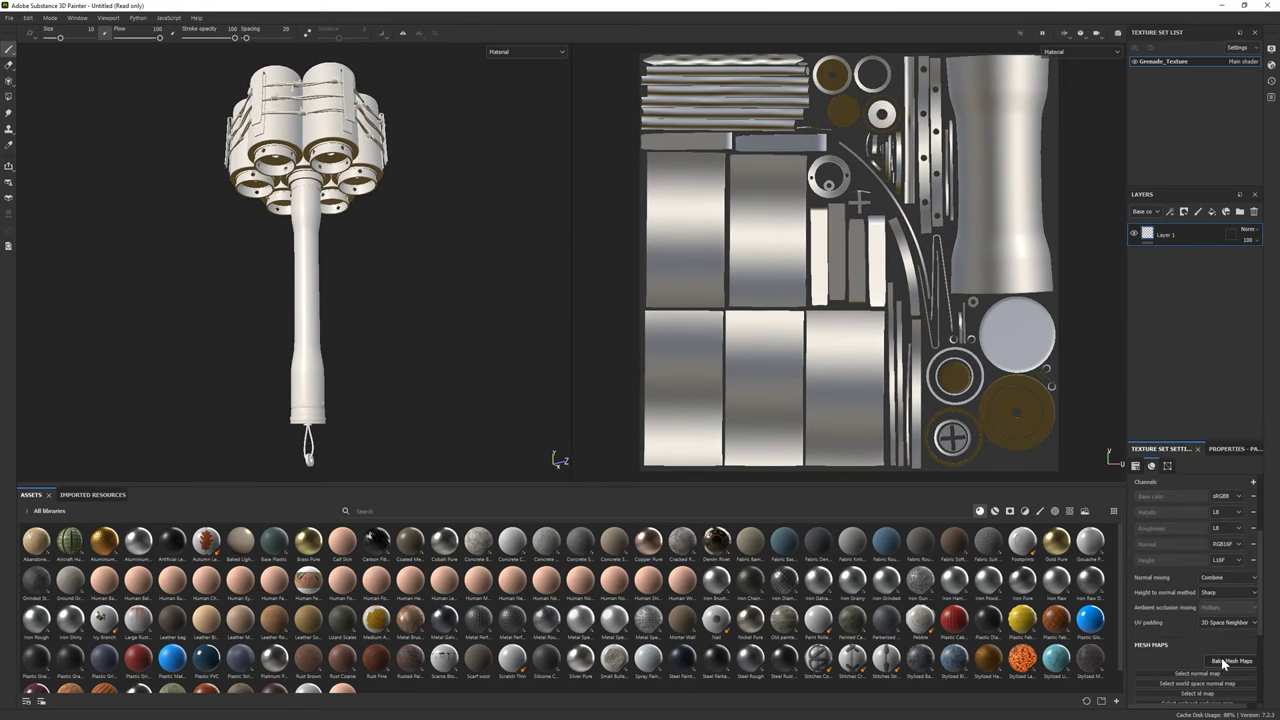
click(1232, 661)
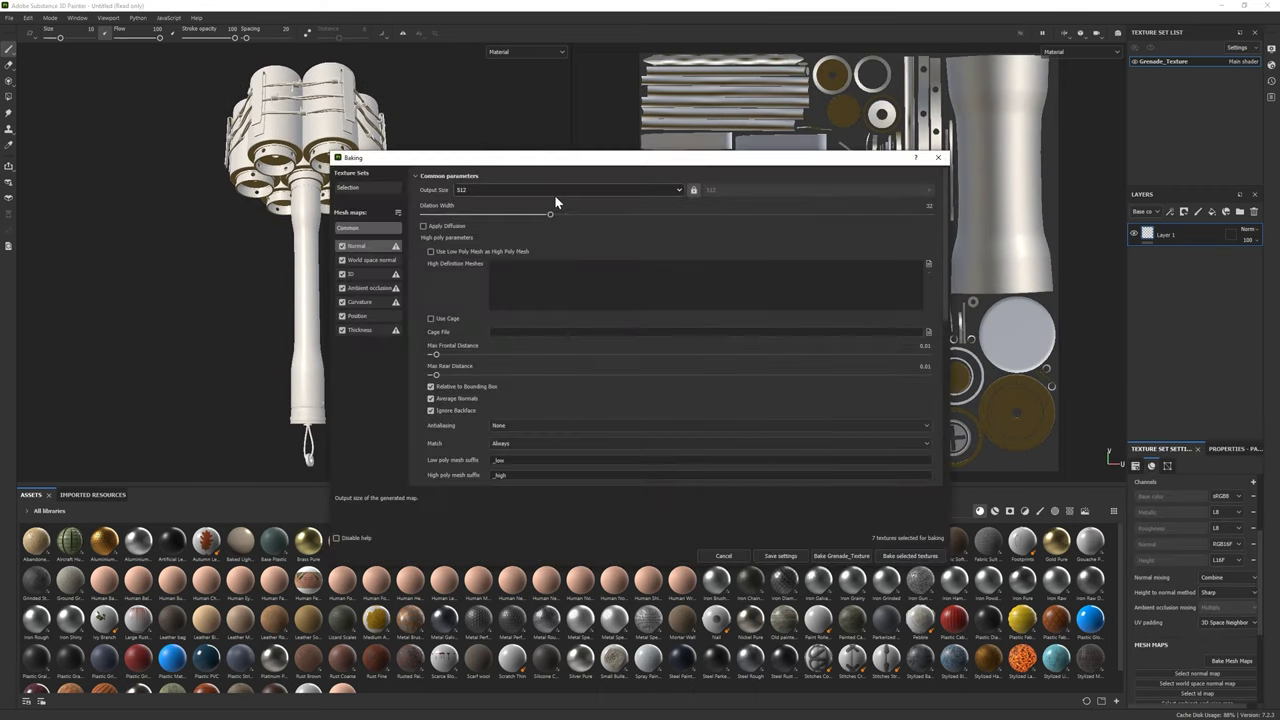
click(912, 556)
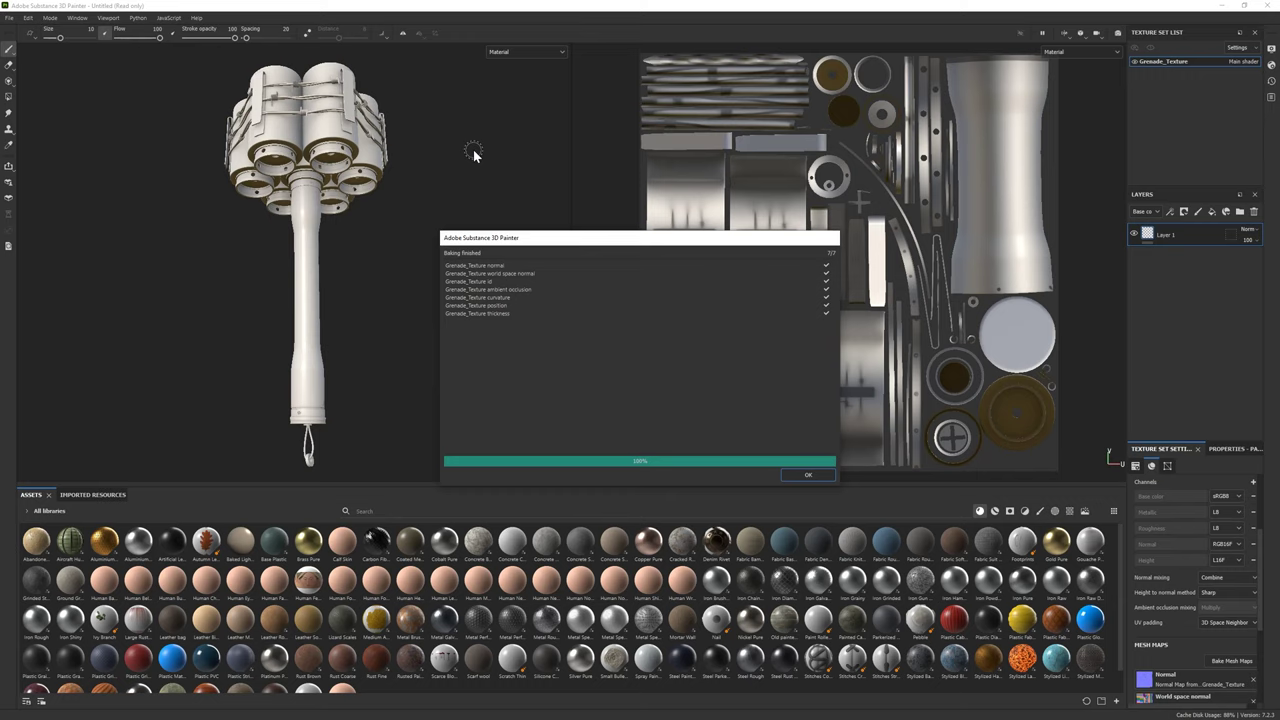
click(807, 474)
Add the Wood Ship Hull Nordic material as a layer and expand its sublayers
scroll(568, 625, down, 1)
click(994, 511)
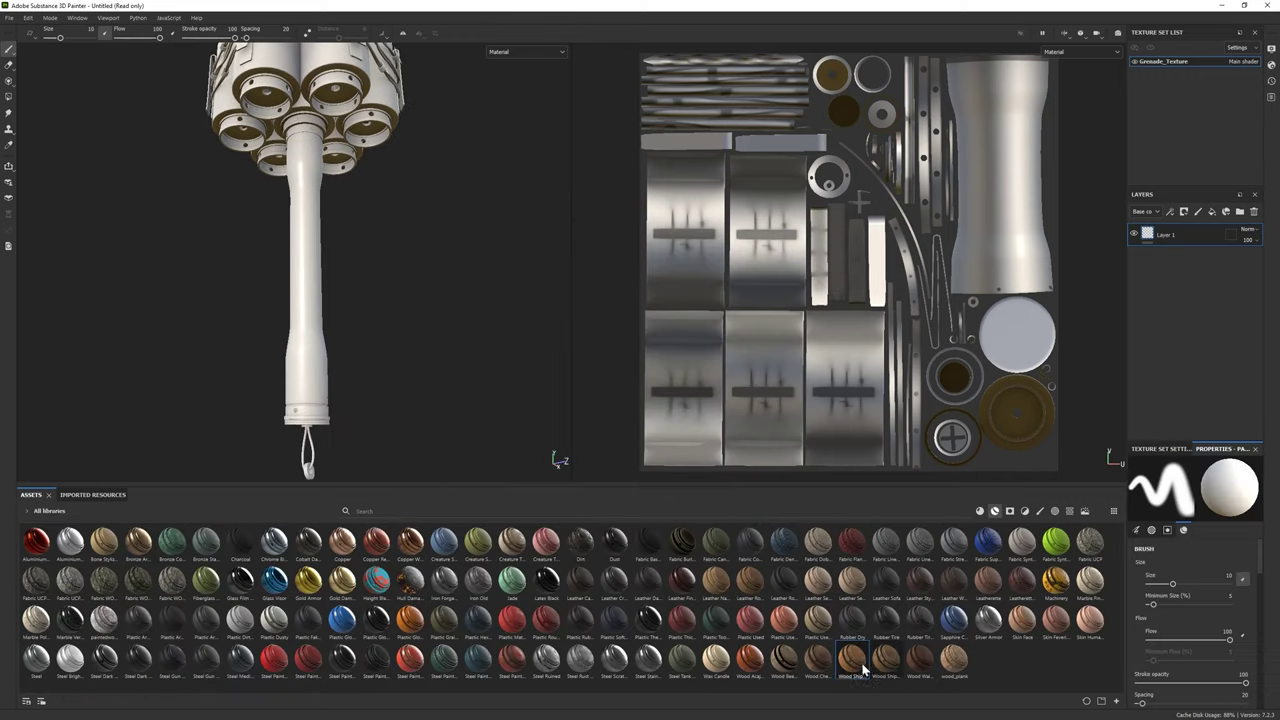
drag(852, 658, 1150, 315)
click(1145, 258)
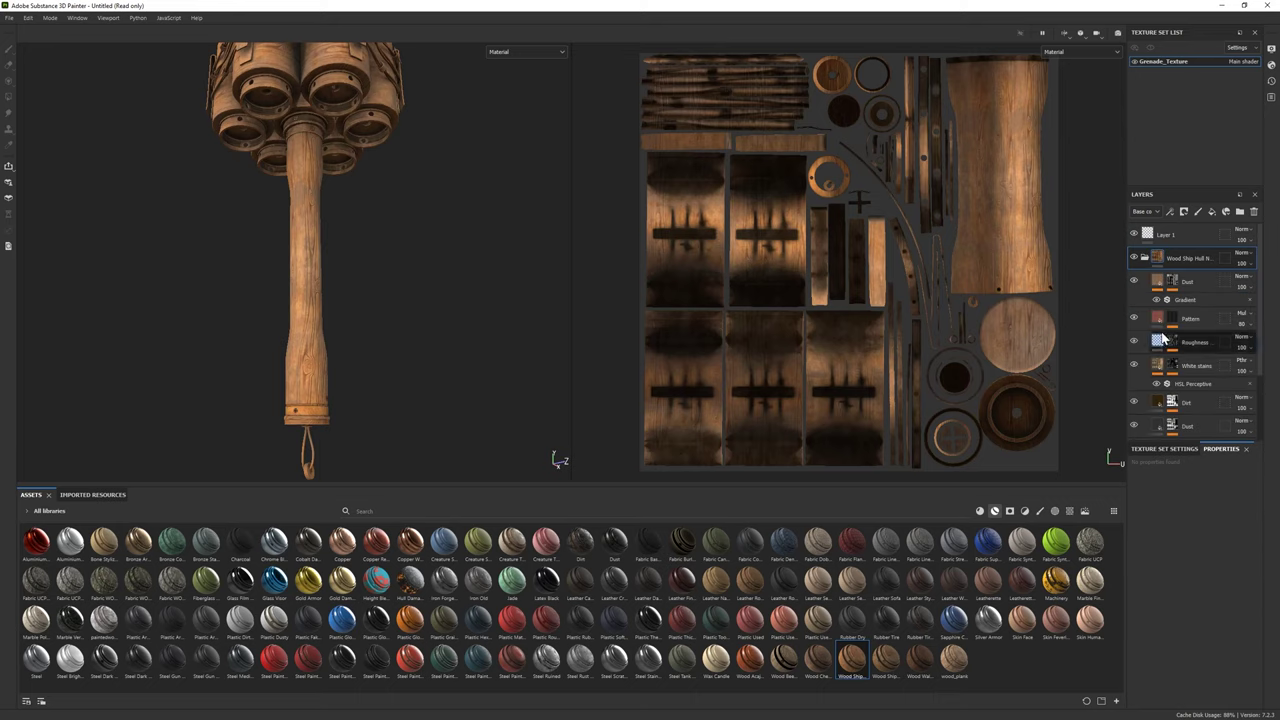
scroll(1153, 416, down, 1)
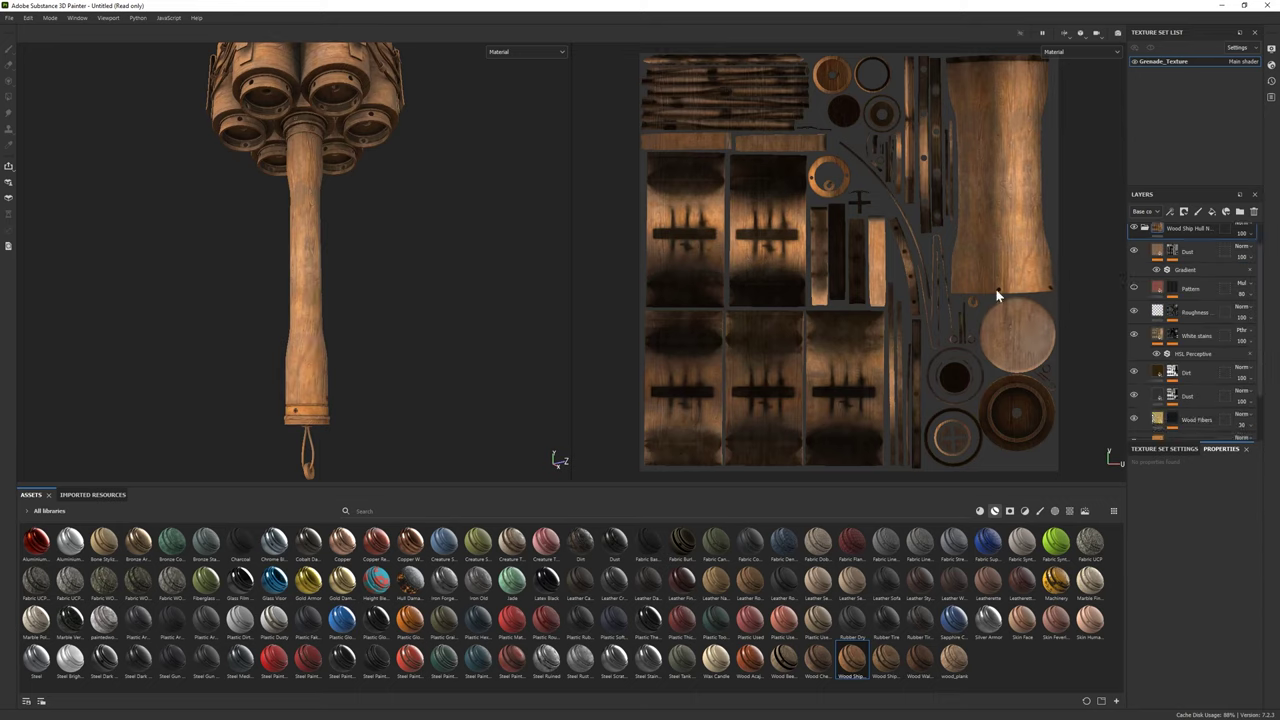
Give the Wood Rough fill a deeper brown colour and roughness 0.43
alt+drag(111, 289, 514, 320)
scroll(380, 361, up, 2)
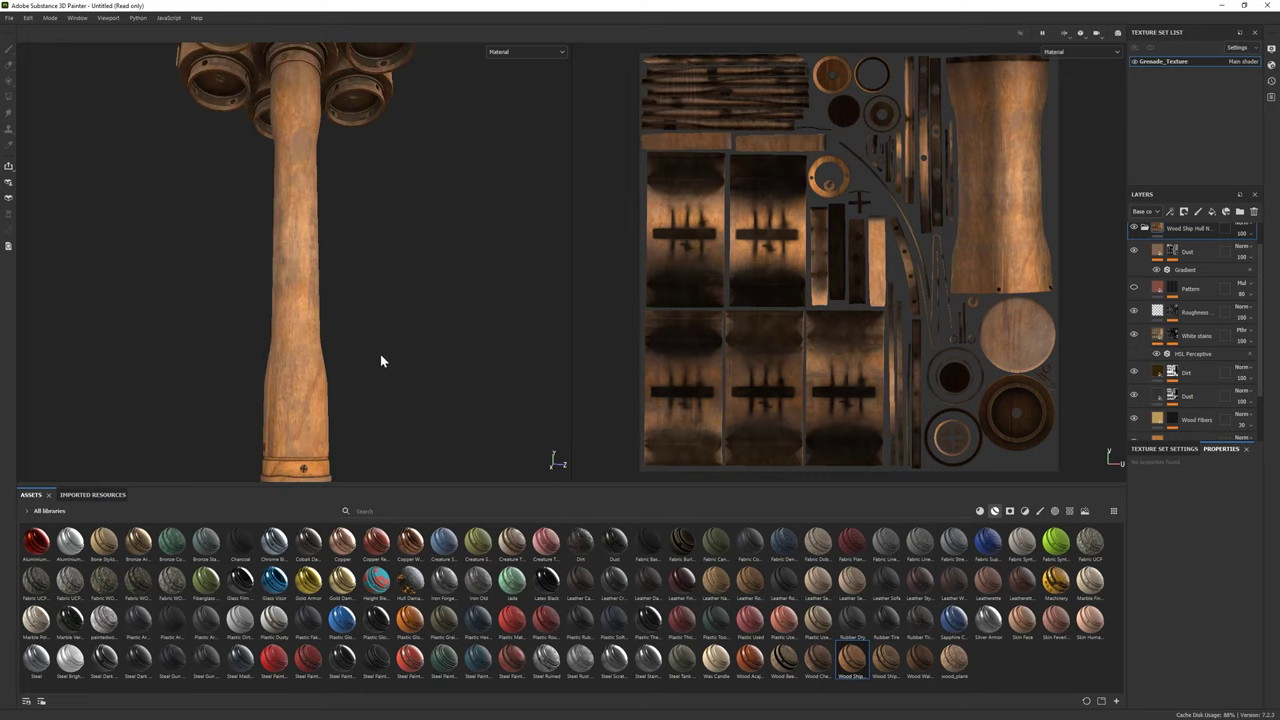
scroll(380, 361, down, 1)
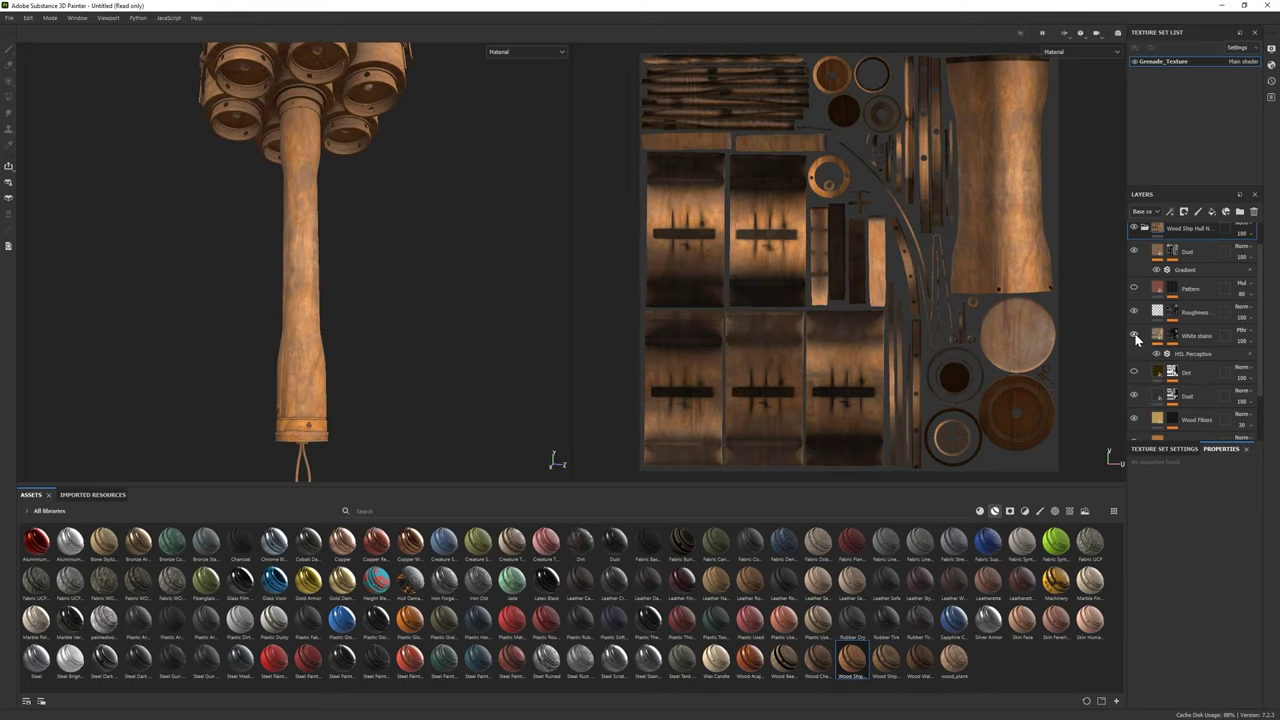
scroll(1220, 400, down, 1)
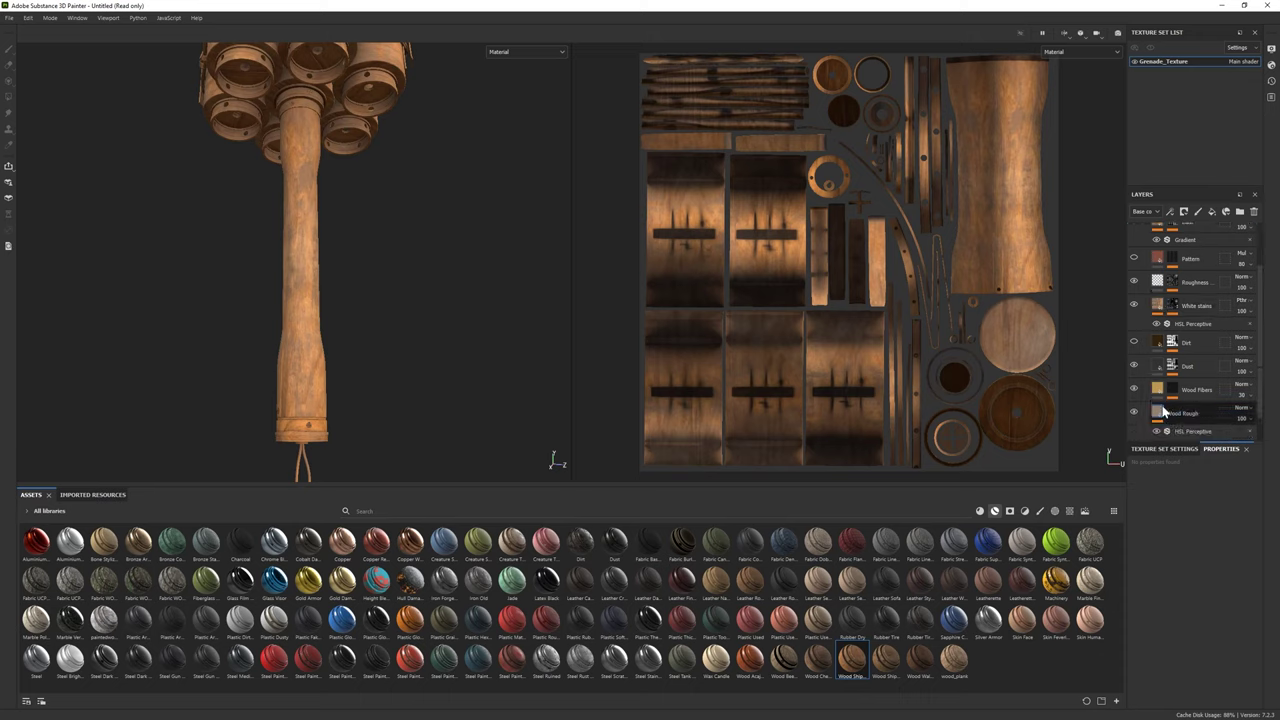
click(1215, 413)
click(1262, 541)
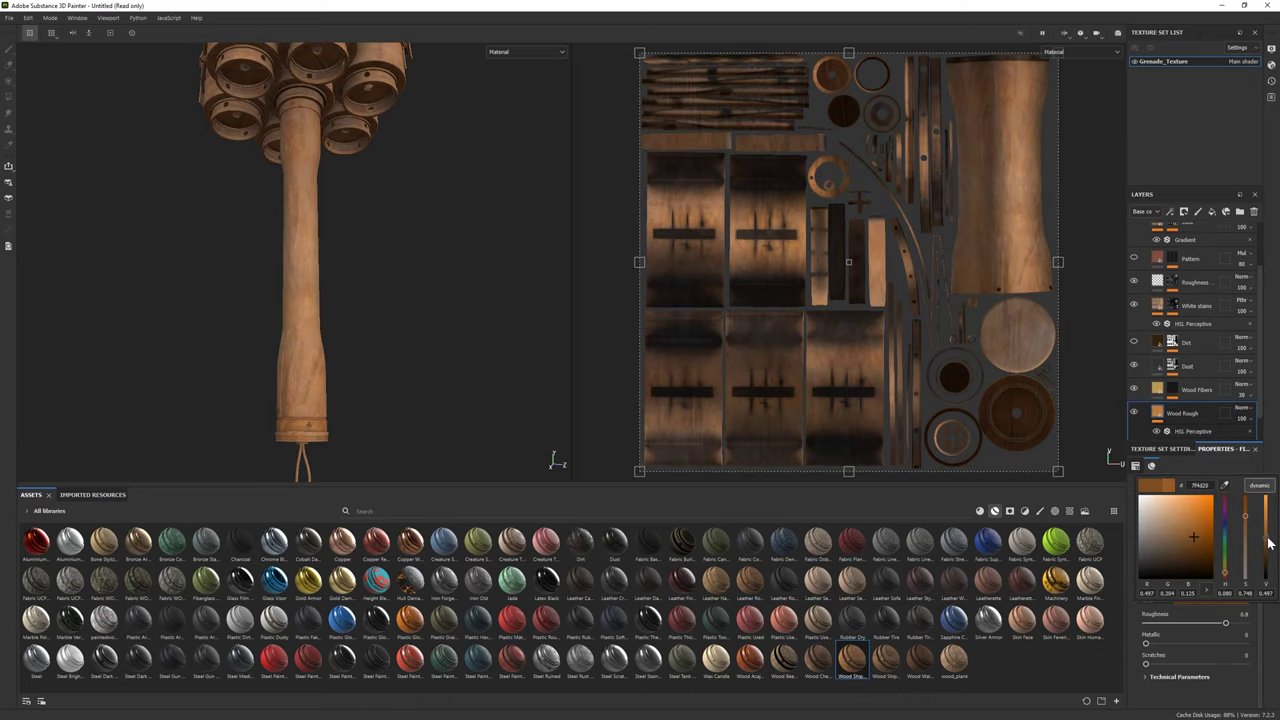
click(1265, 541)
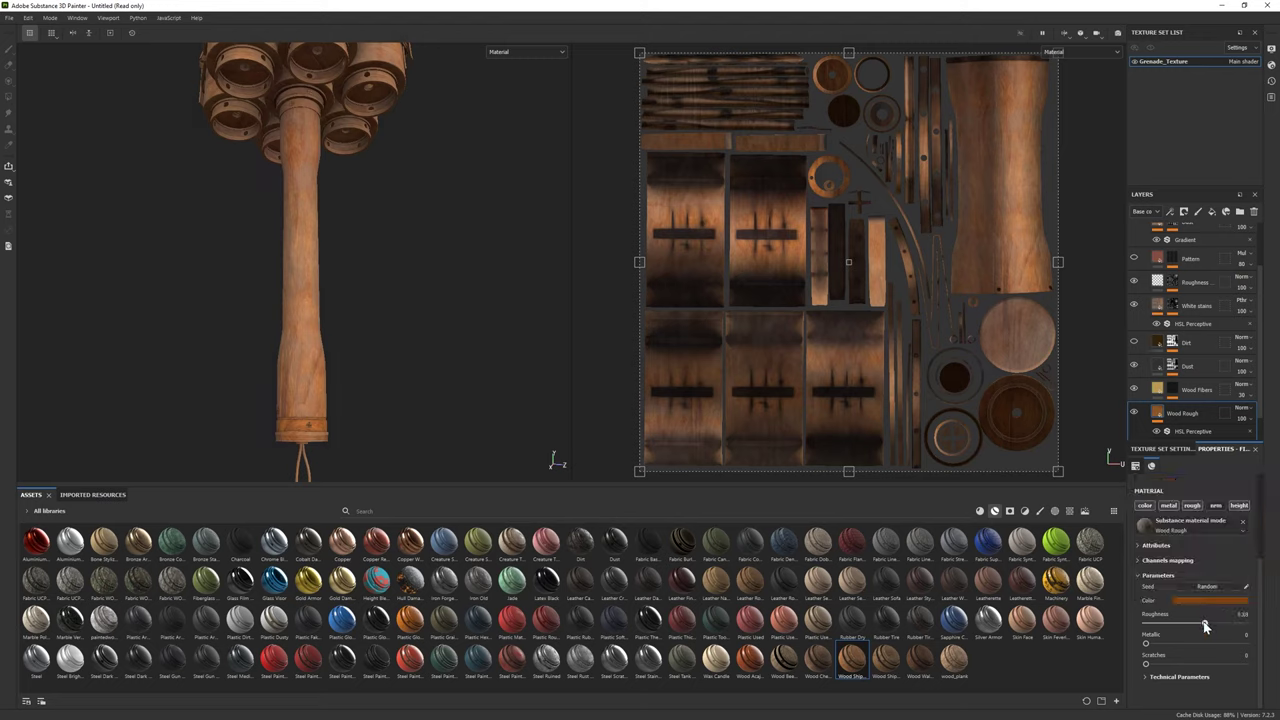
alt+right_drag(280, 342, 354, 372)
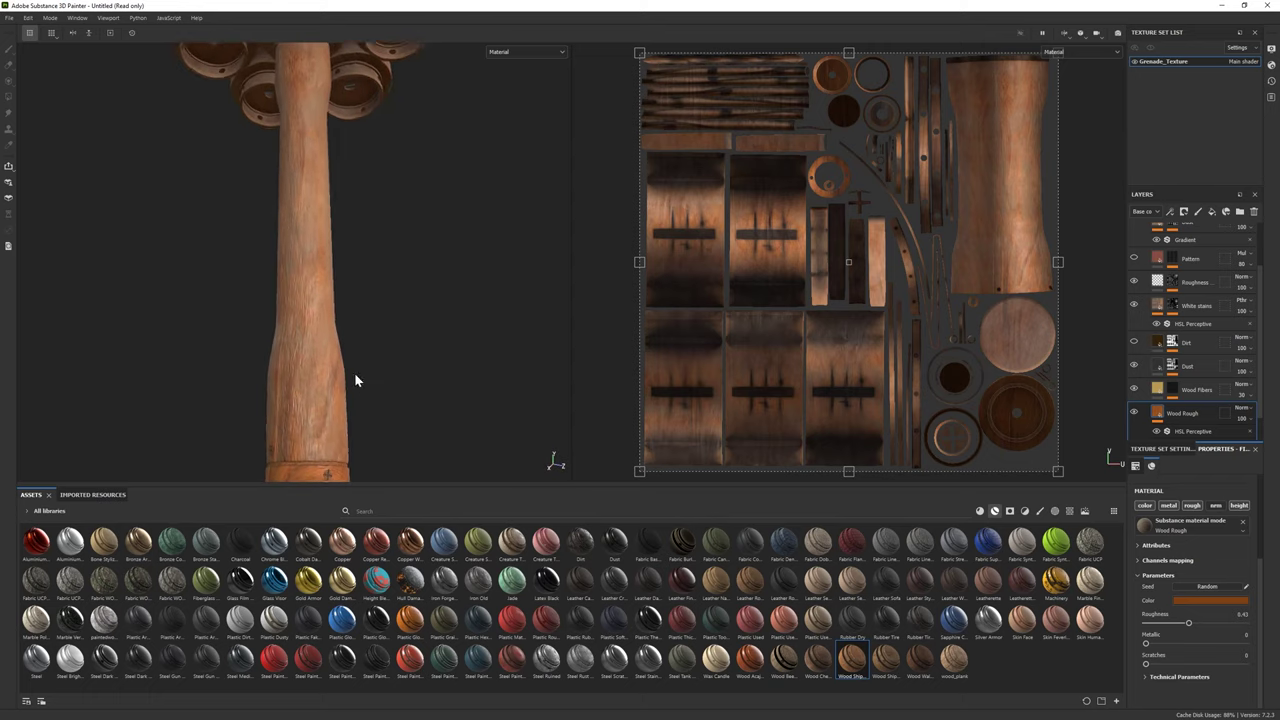
alt+drag(354, 372, 206, 343)
alt+right_drag(206, 343, 250, 358)
alt+drag(250, 358, 252, 330)
click(1211, 600)
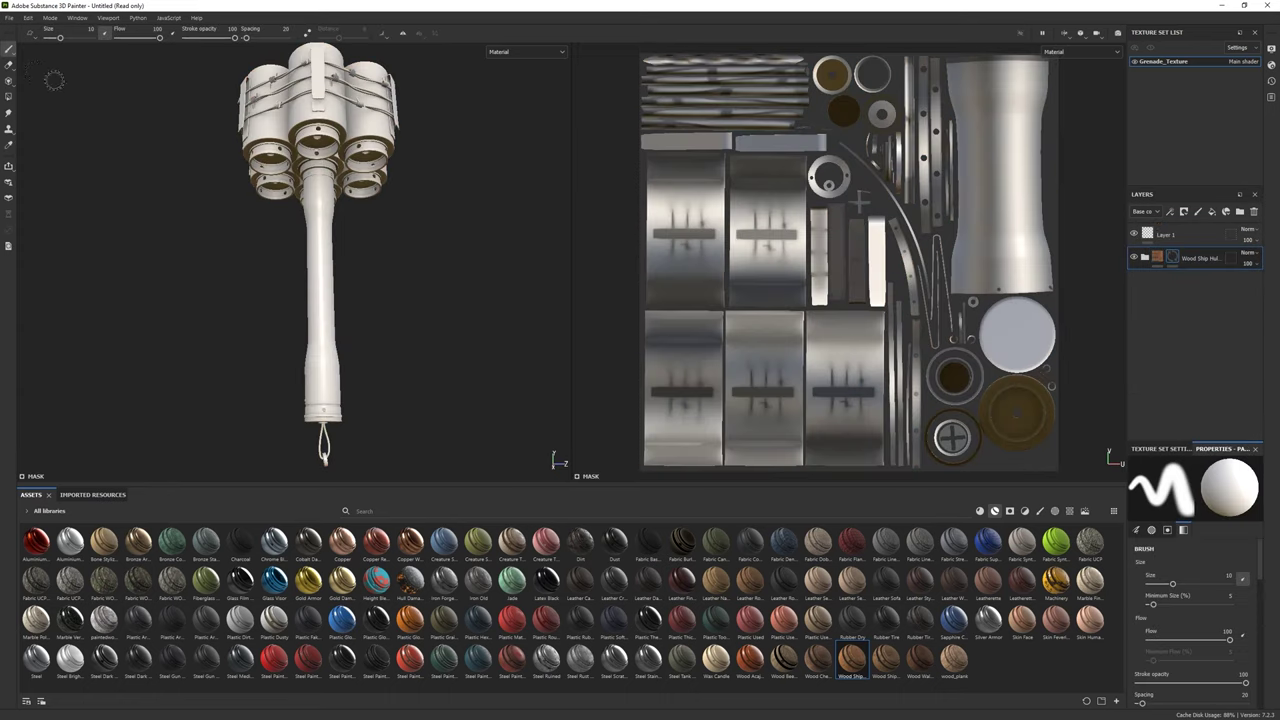
Polygon-fill the handle in the wood mask, then return to the brush
click(8, 96)
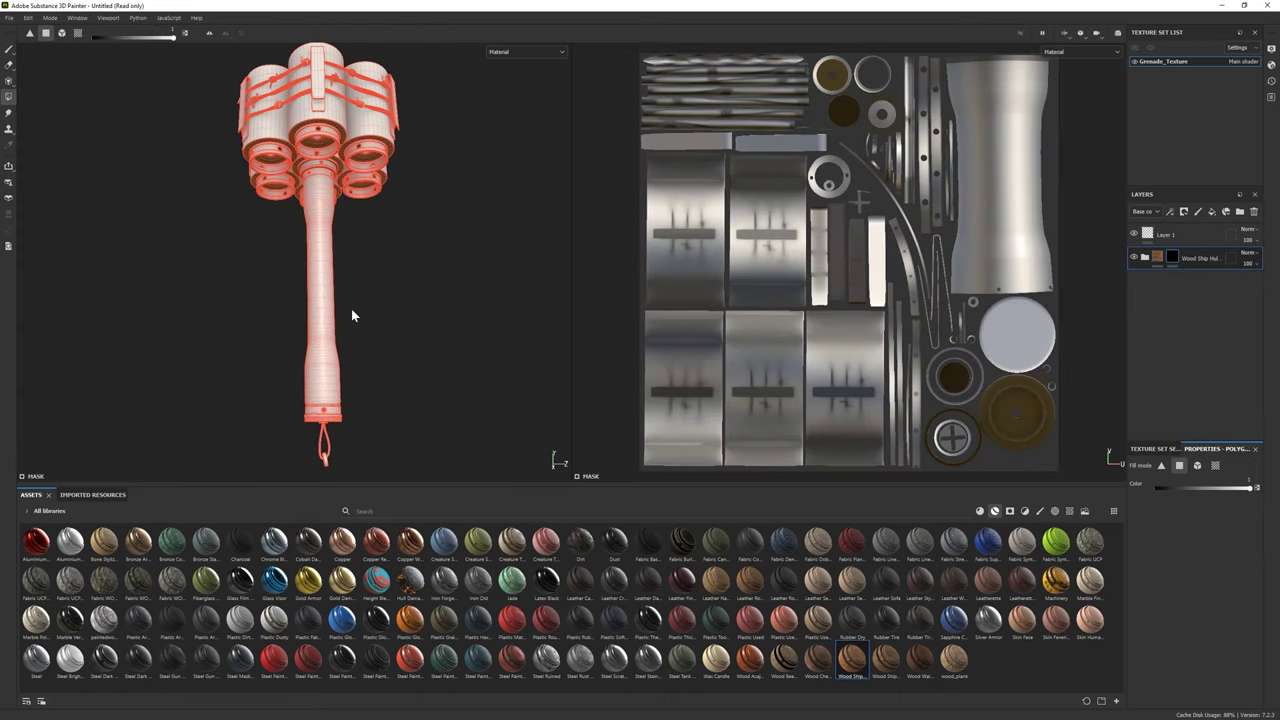
click(322, 300)
key(1)
alt+drag(200, 266, 271, 300)
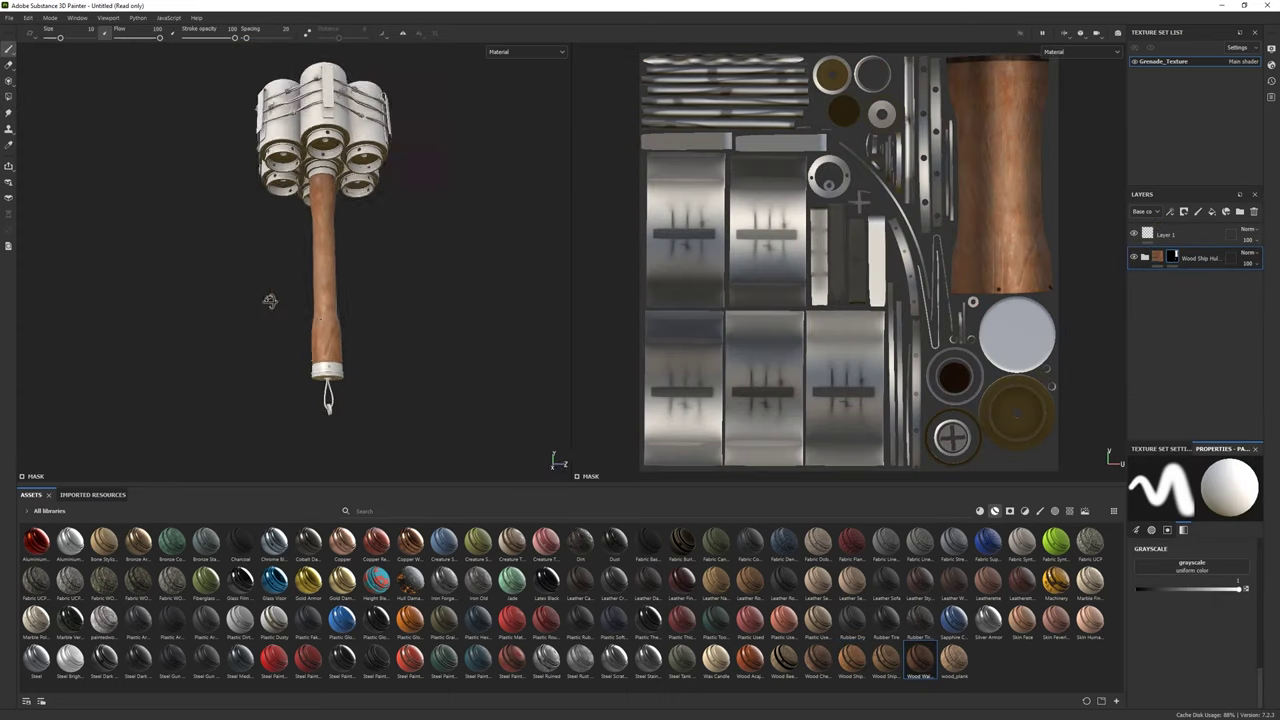
scroll(267, 312, up, 3)
Toggle the Dust layer's visibility in the wood material and select Wood Rough
click(1145, 257)
scroll(1138, 320, down, 3)
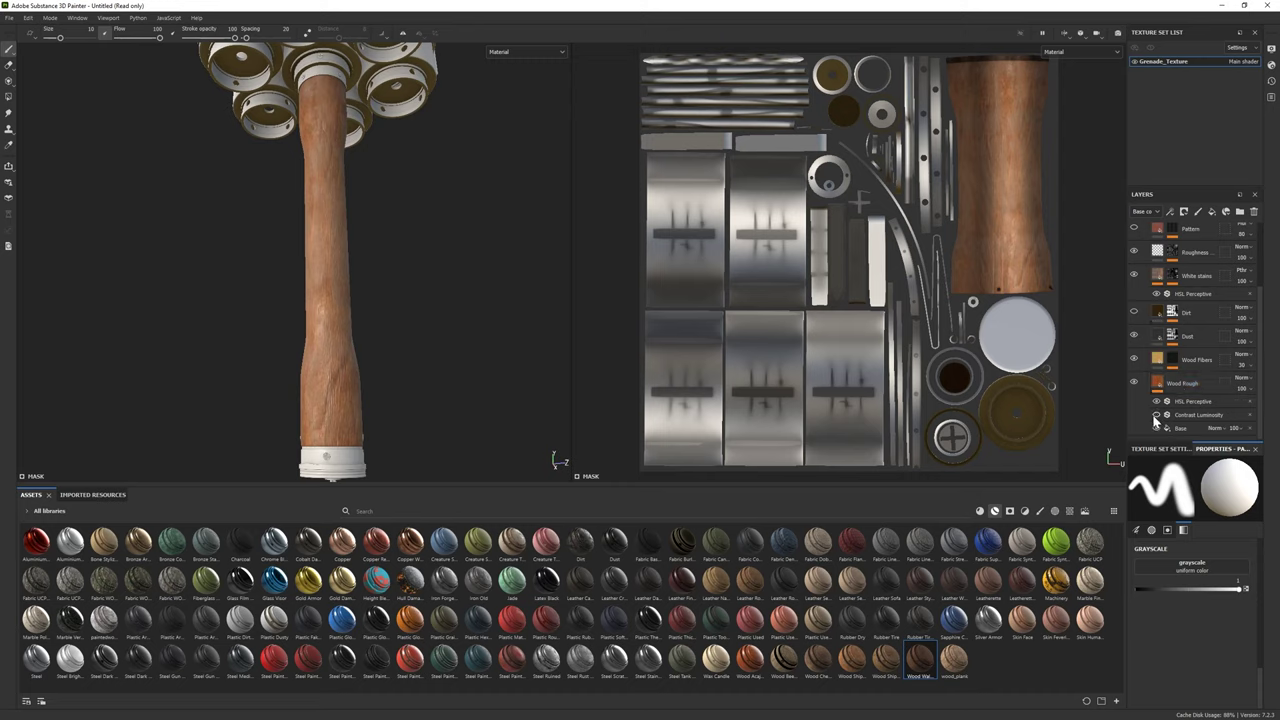
alt+drag(350, 300, 315, 470)
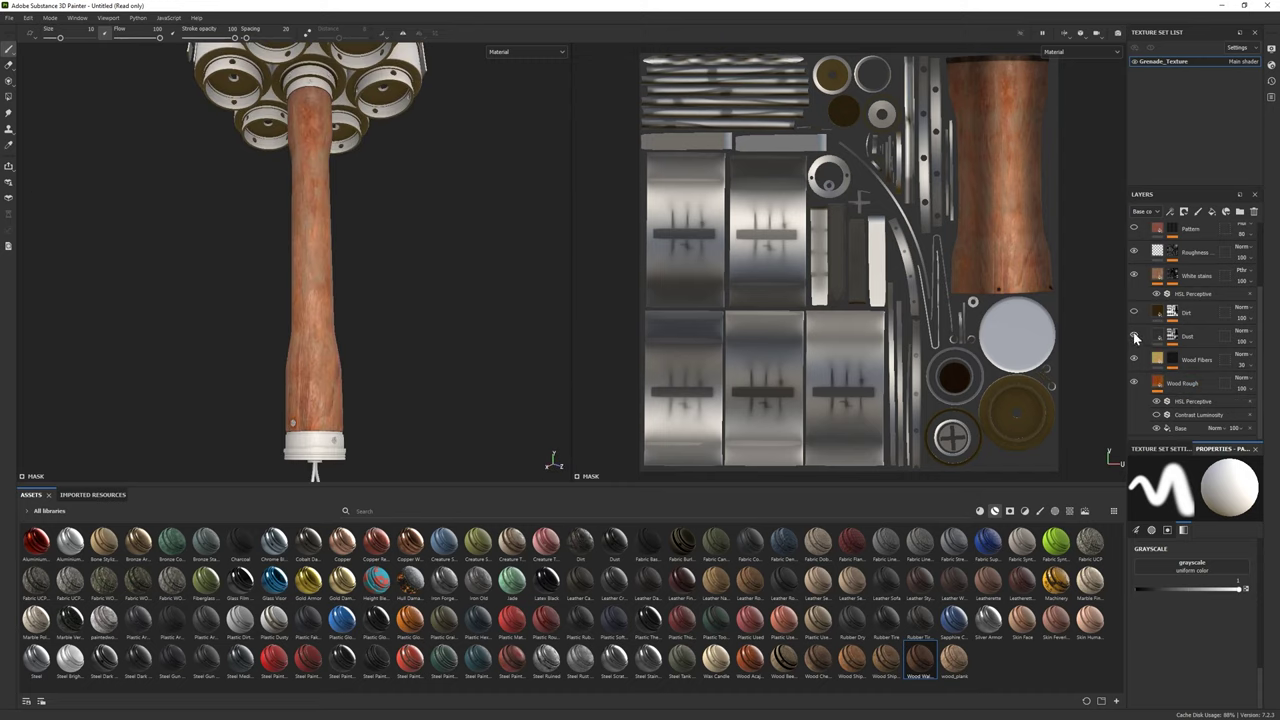
scroll(1137, 271, up, 1)
scroll(1138, 278, up, 1)
click(1134, 252)
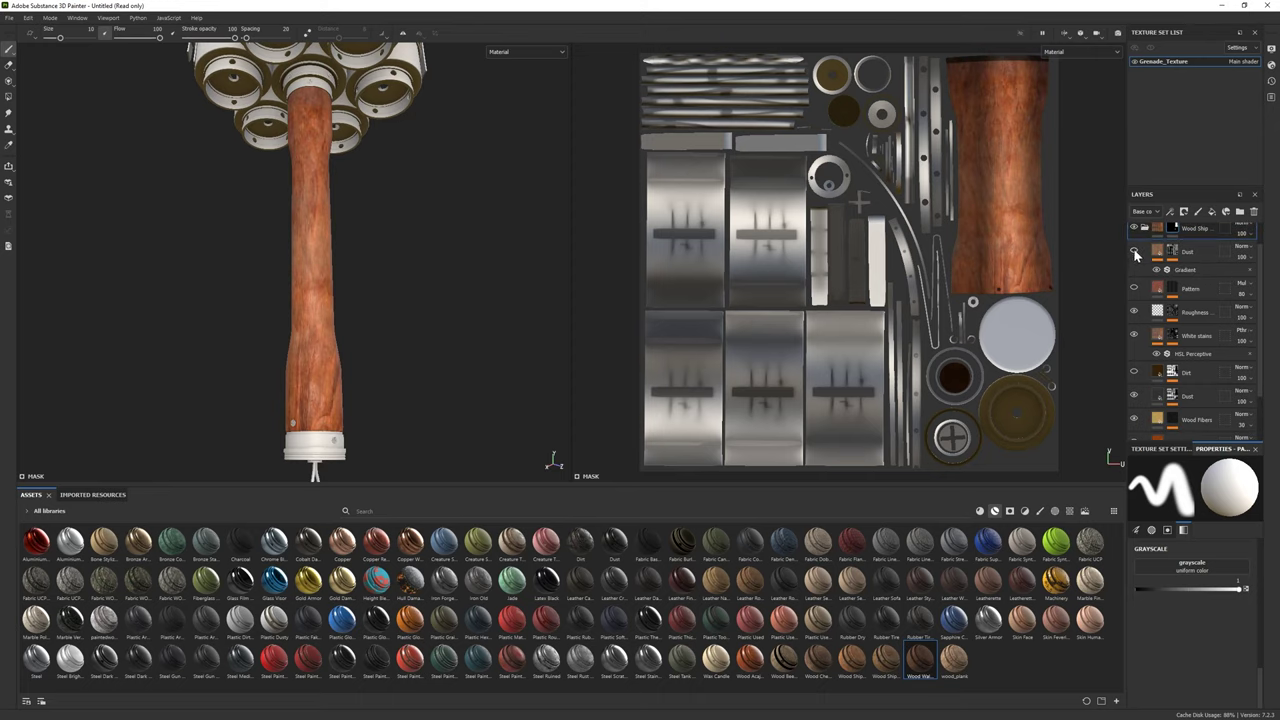
mouse_move(409, 311)
alt+mouse_down()
mouse_move(366, 310)
mouse_move(330, 288)
alt+mouse_up()
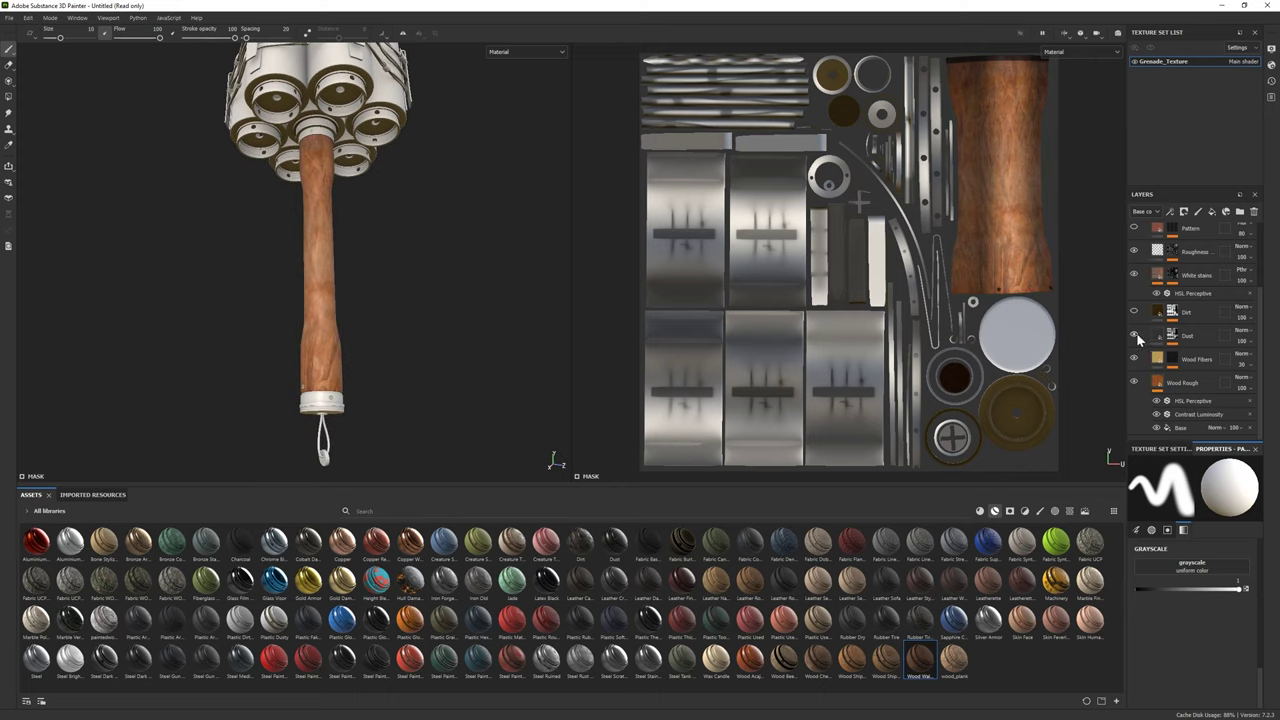
click(1188, 384)
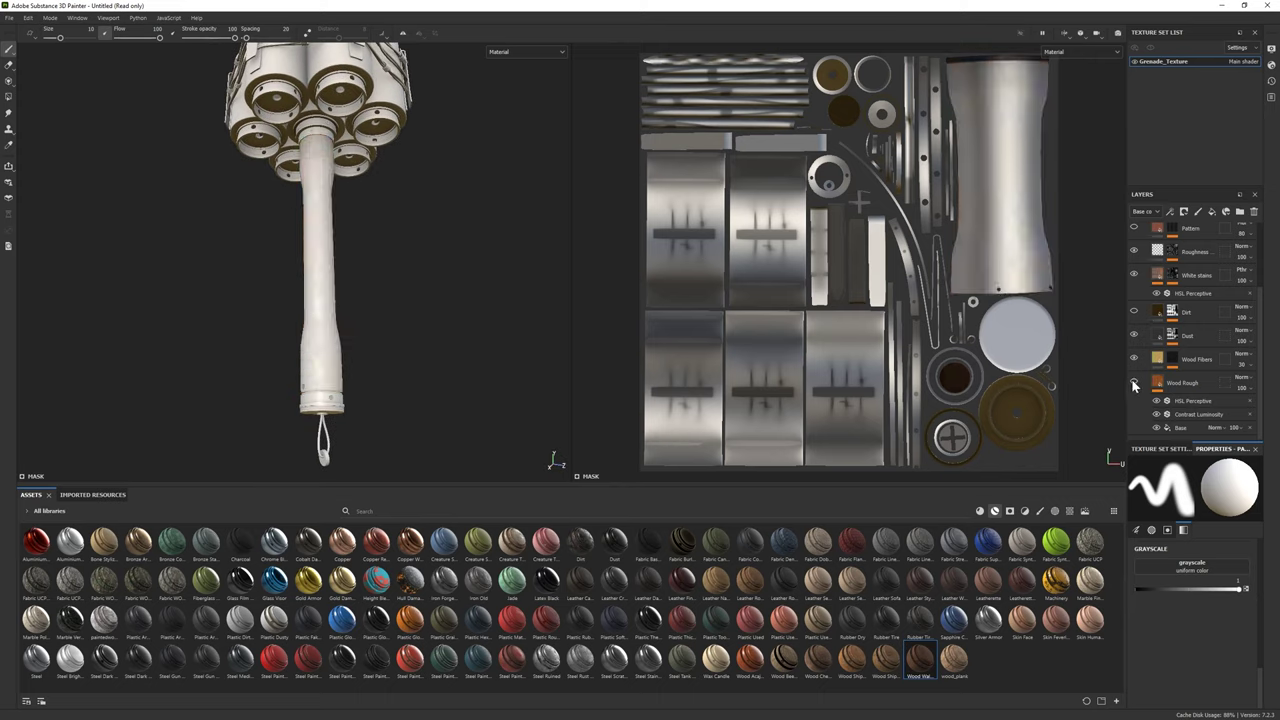
Set the Wood Rough fill's UV offset to -0.18
click(1183, 383)
drag(1234, 601, 1230, 600)
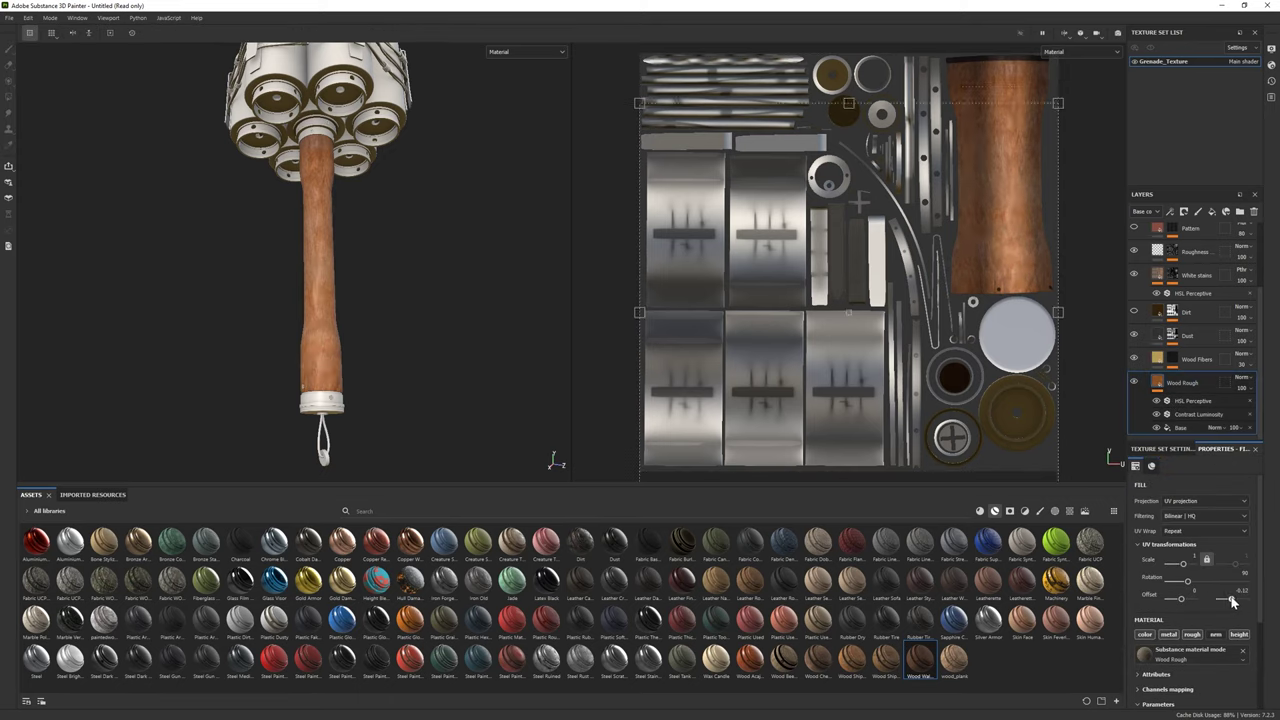
mouse_move(627, 390)
alt+mouse_down()
mouse_move(392, 354)
mouse_move(145, 361)
alt+mouse_up()
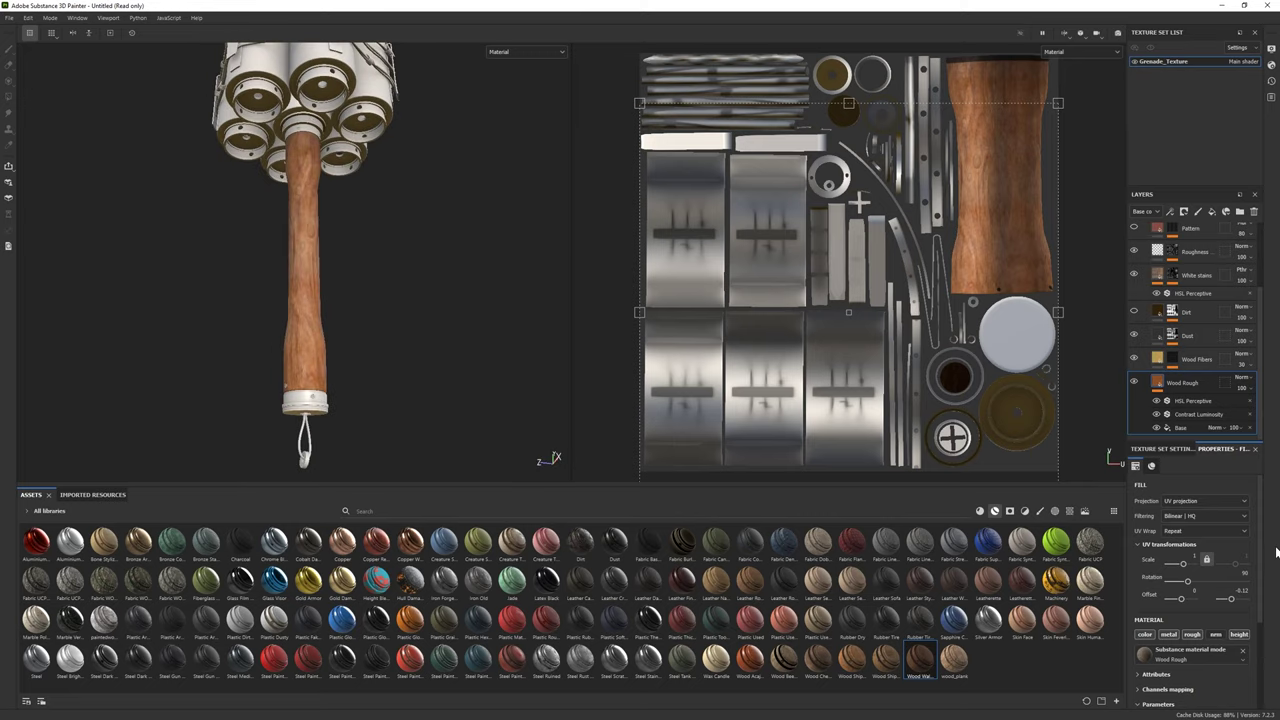
drag(1190, 600, 1180, 603)
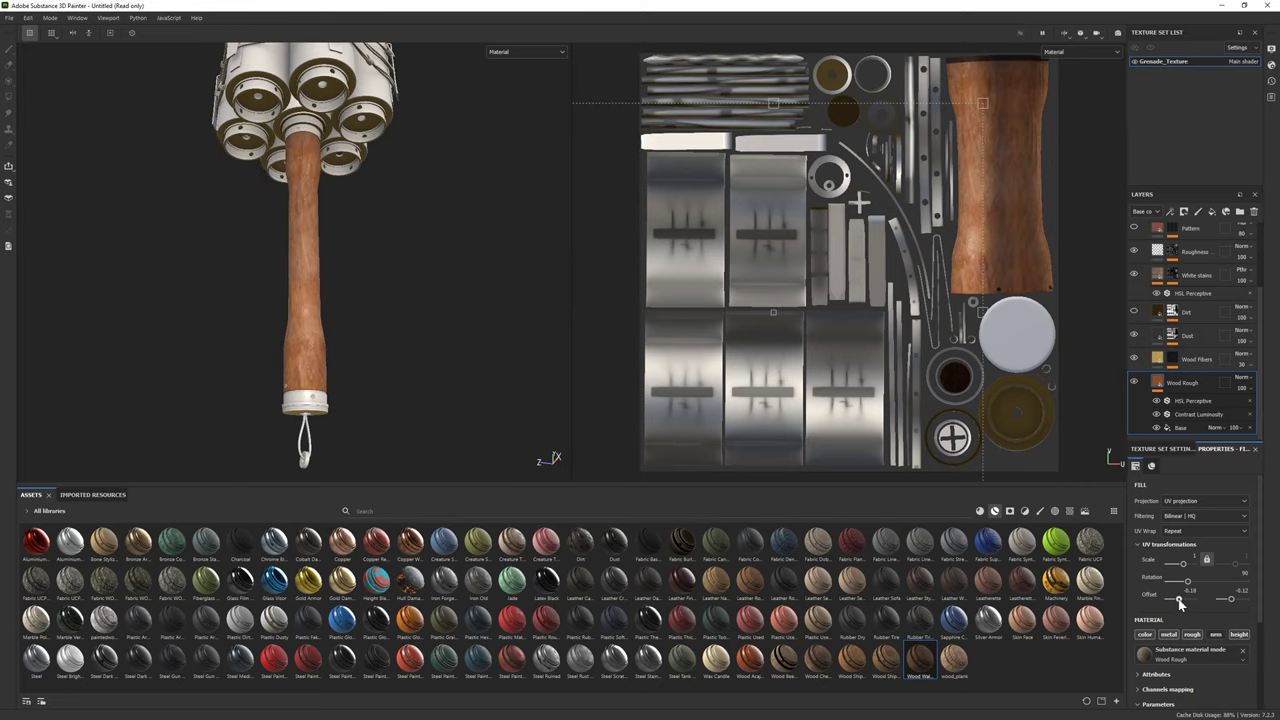
mouse_move(309, 316)
alt+mouse_down()
mouse_move(280, 343)
mouse_move(357, 297)
alt+mouse_up()
Brighten the Wood Rough fill colour slightly
scroll(1176, 630, down, 3)
click(1198, 596)
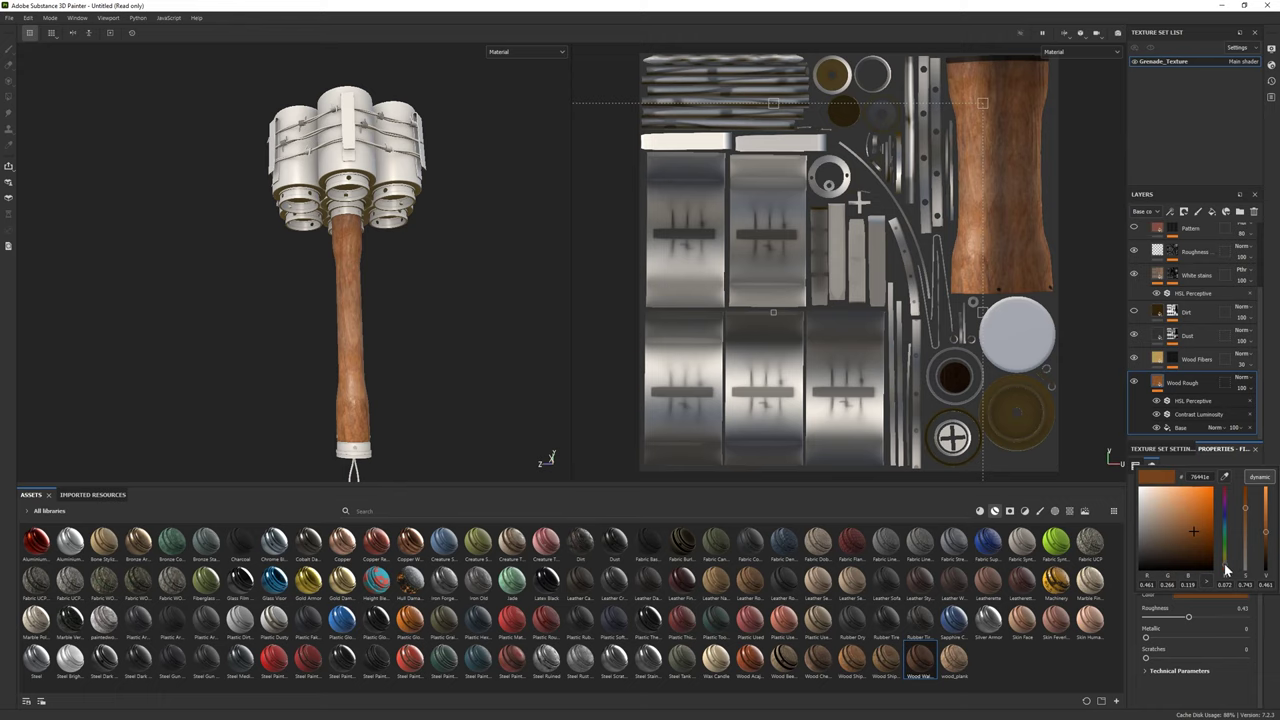
alt+drag(514, 414, 543, 454)
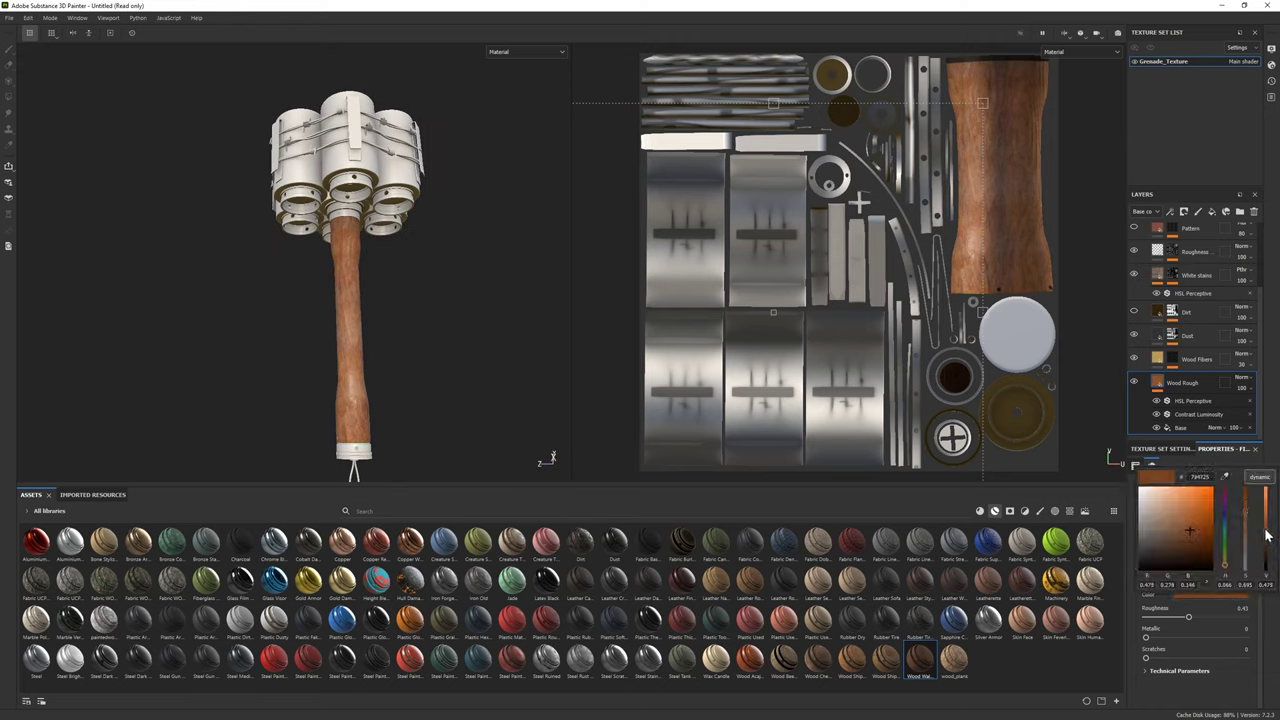
drag(1266, 535, 1265, 537)
alt+drag(414, 346, 330, 400)
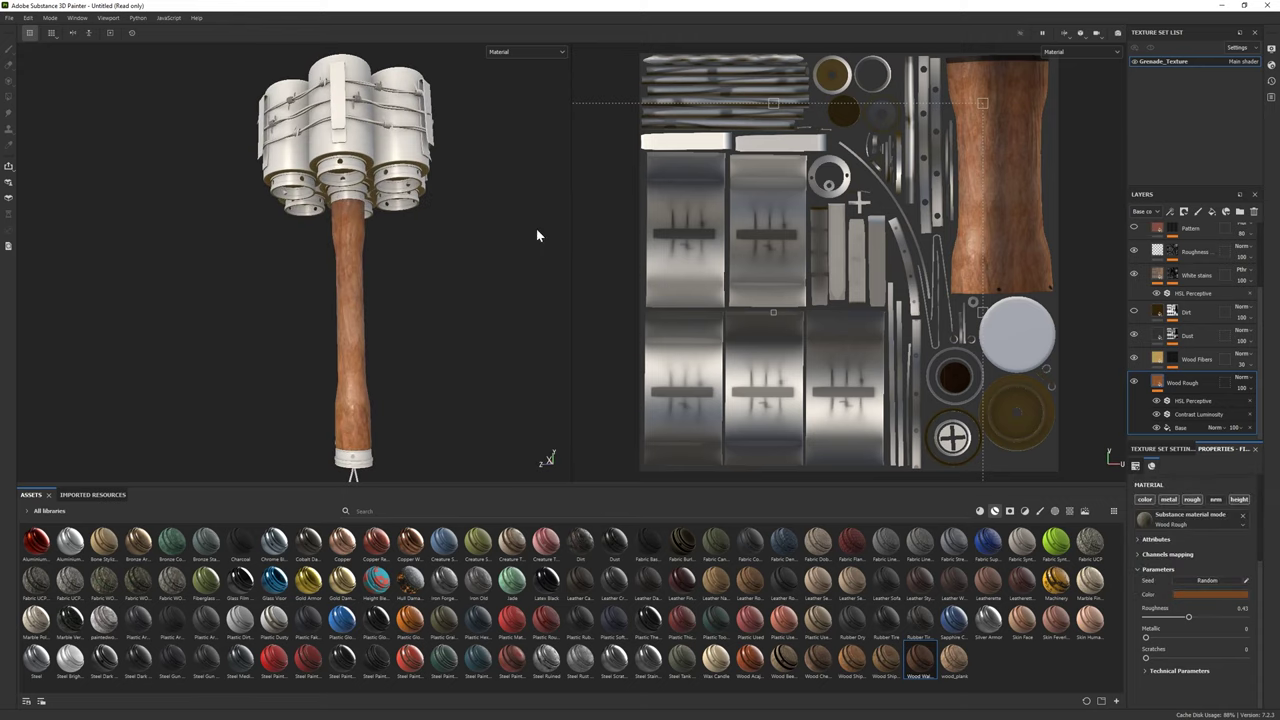
Apply Steel Painted Scrape as a layer on the grenade head and expand it
drag(444, 657, 483, 254)
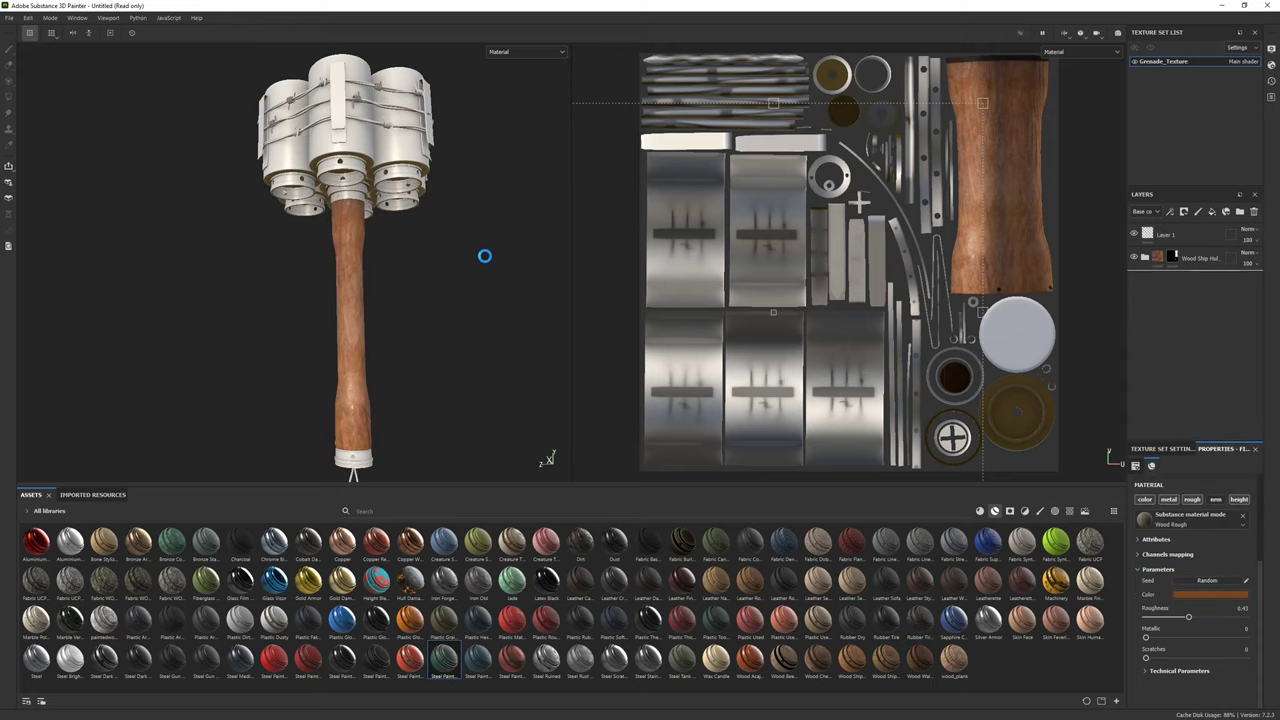
alt+right_drag(311, 277, 417, 397)
click(1145, 281)
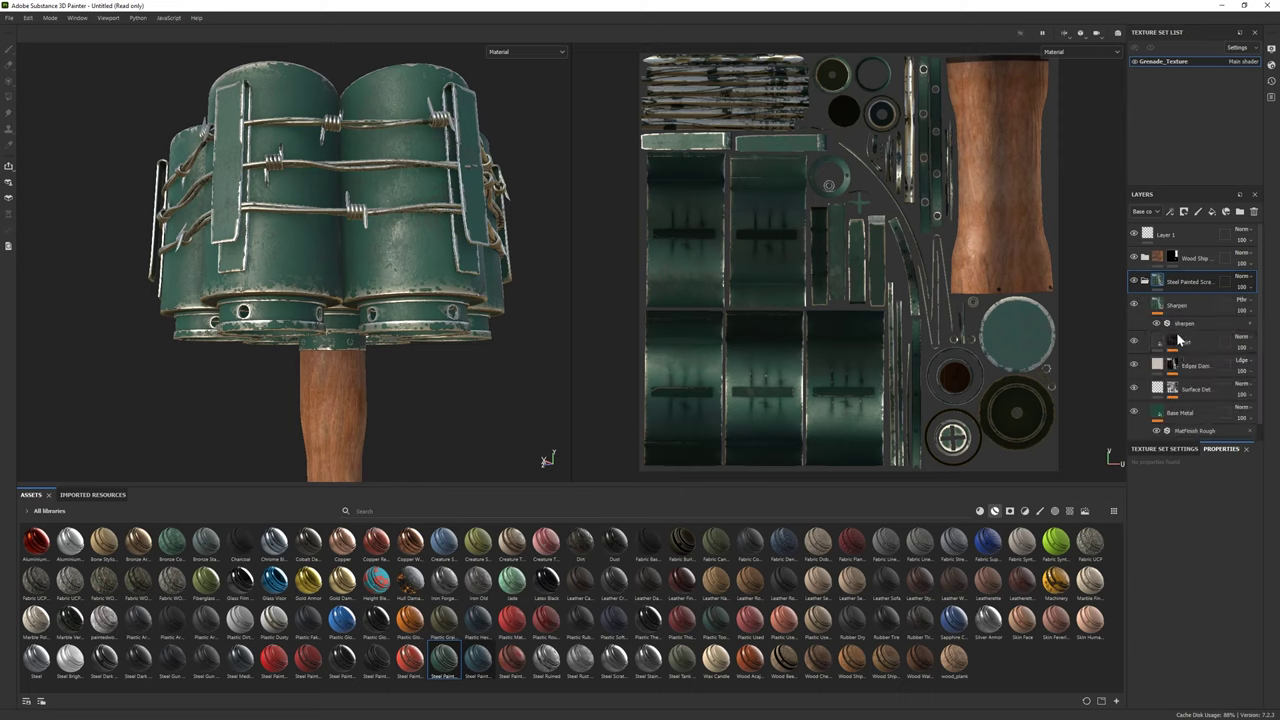
alt+drag(300, 330, 286, 261)
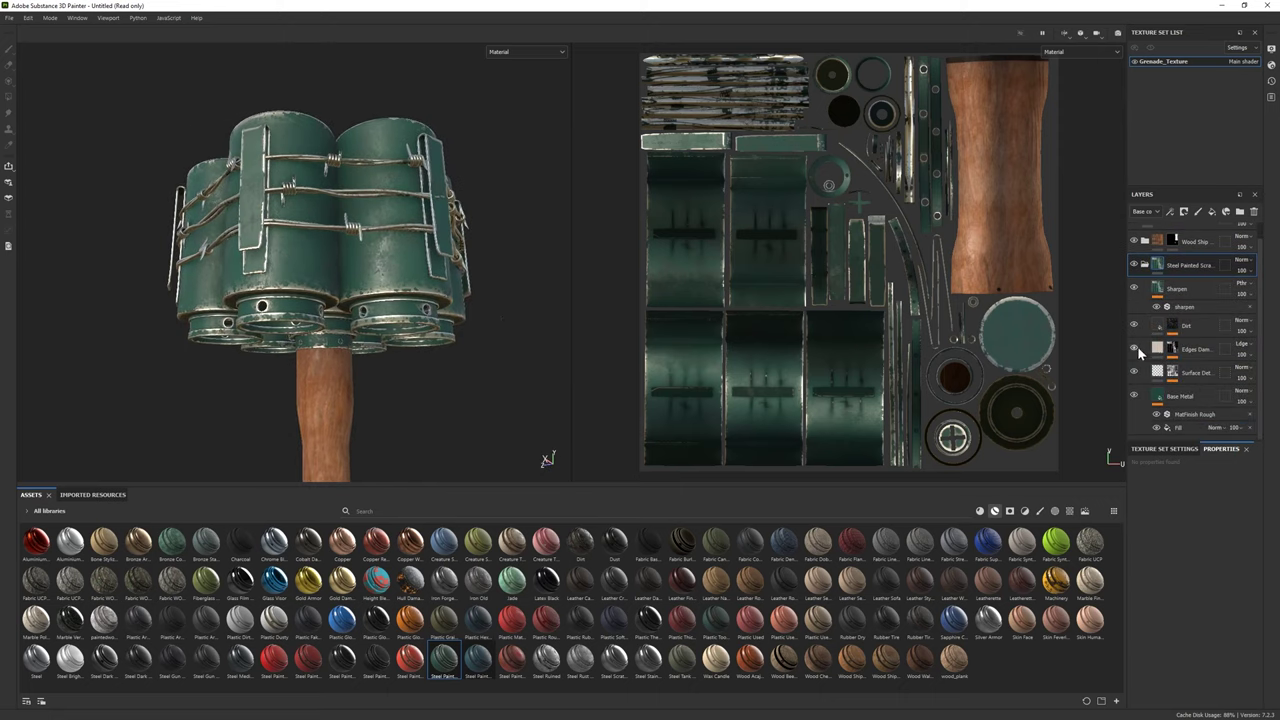
Set the Edges Damage mask's Curvature generator Global Balance to 0.25
click(1172, 348)
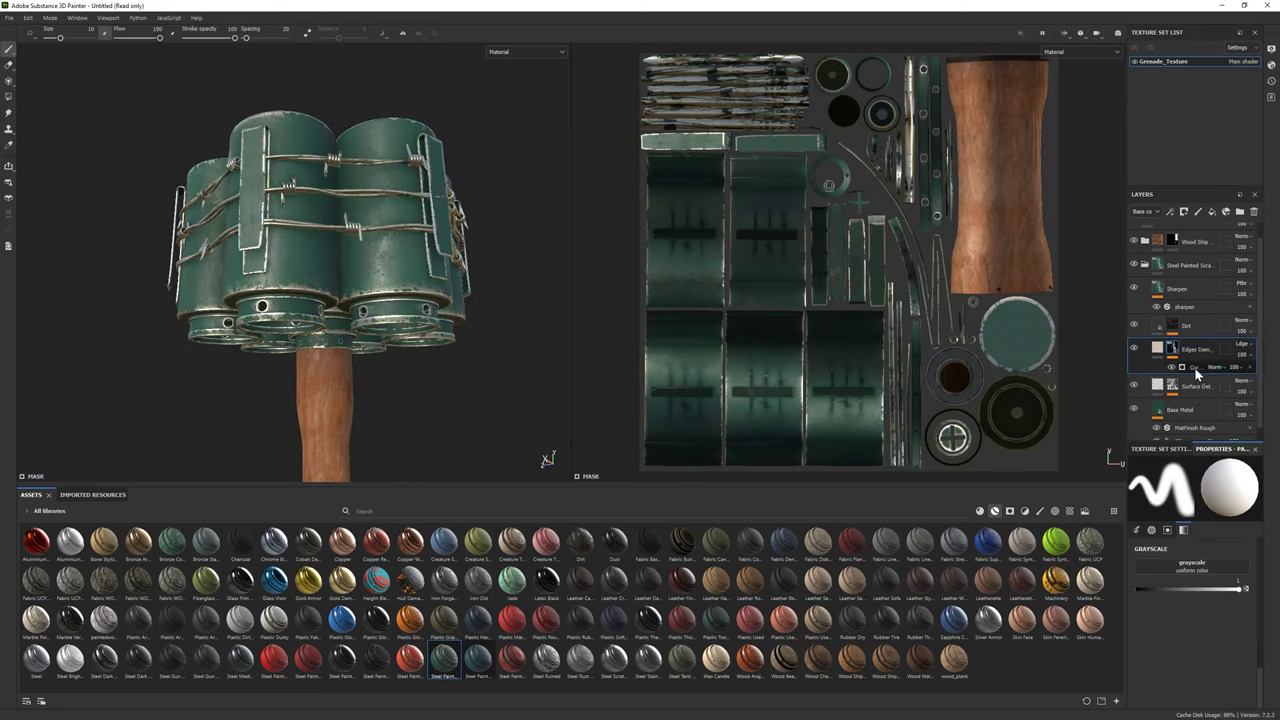
click(1190, 367)
drag(1223, 568, 1170, 572)
mouse_move(400, 230)
alt+mouse_down()
mouse_move(374, 149)
mouse_move(403, 237)
mouse_move(288, 277)
mouse_move(300, 230)
alt+mouse_up()
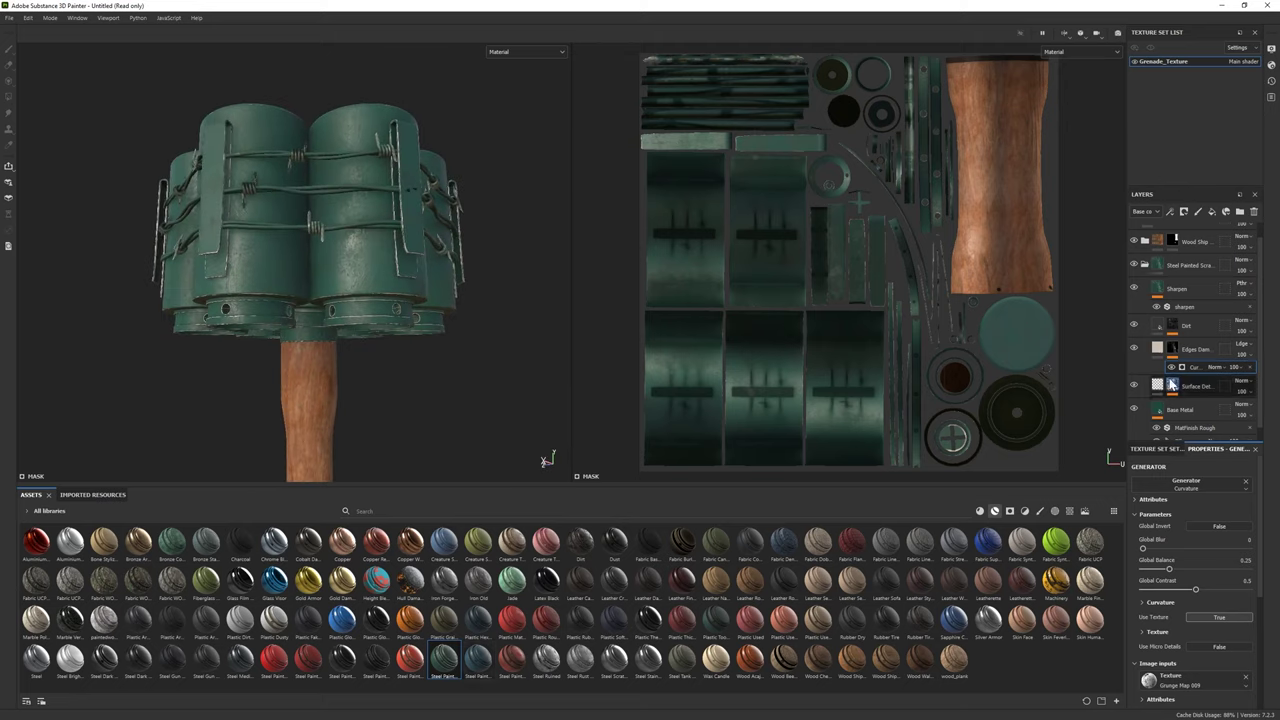
Lower the Base Metal fill's metallic value slightly
scroll(1176, 392, down, 1)
click(1177, 396)
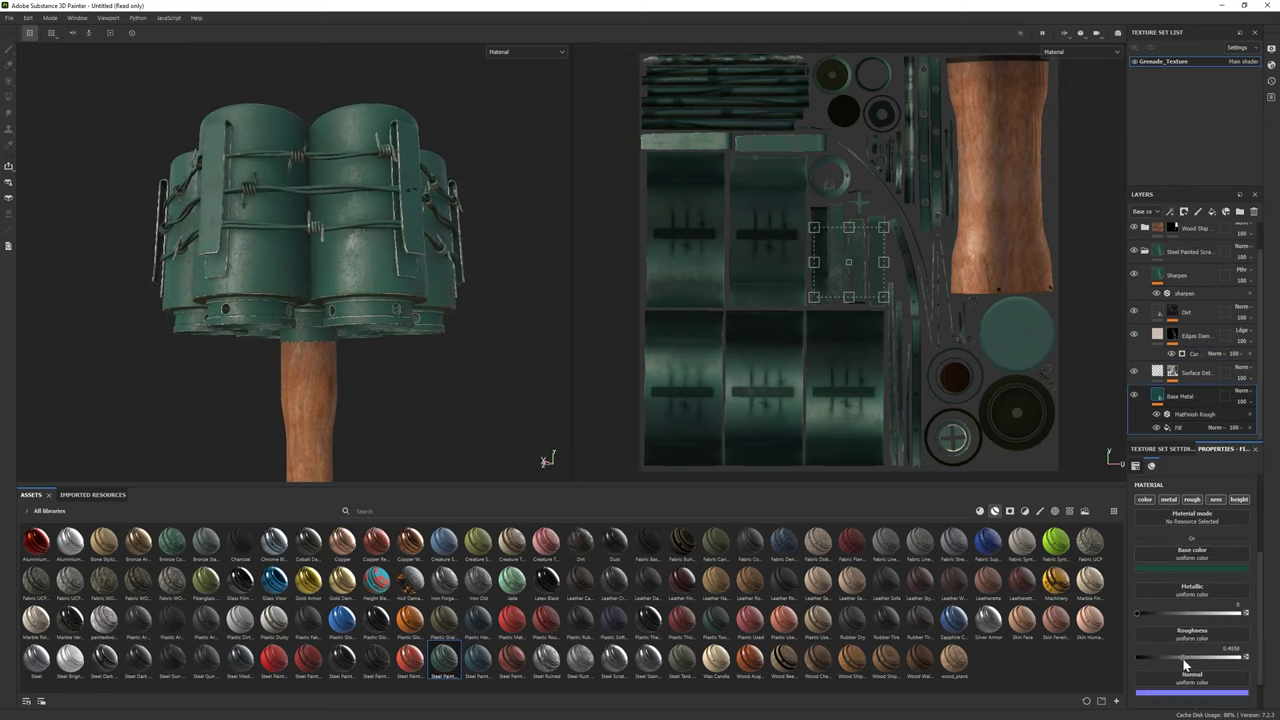
alt+drag(300, 250, 330, 255)
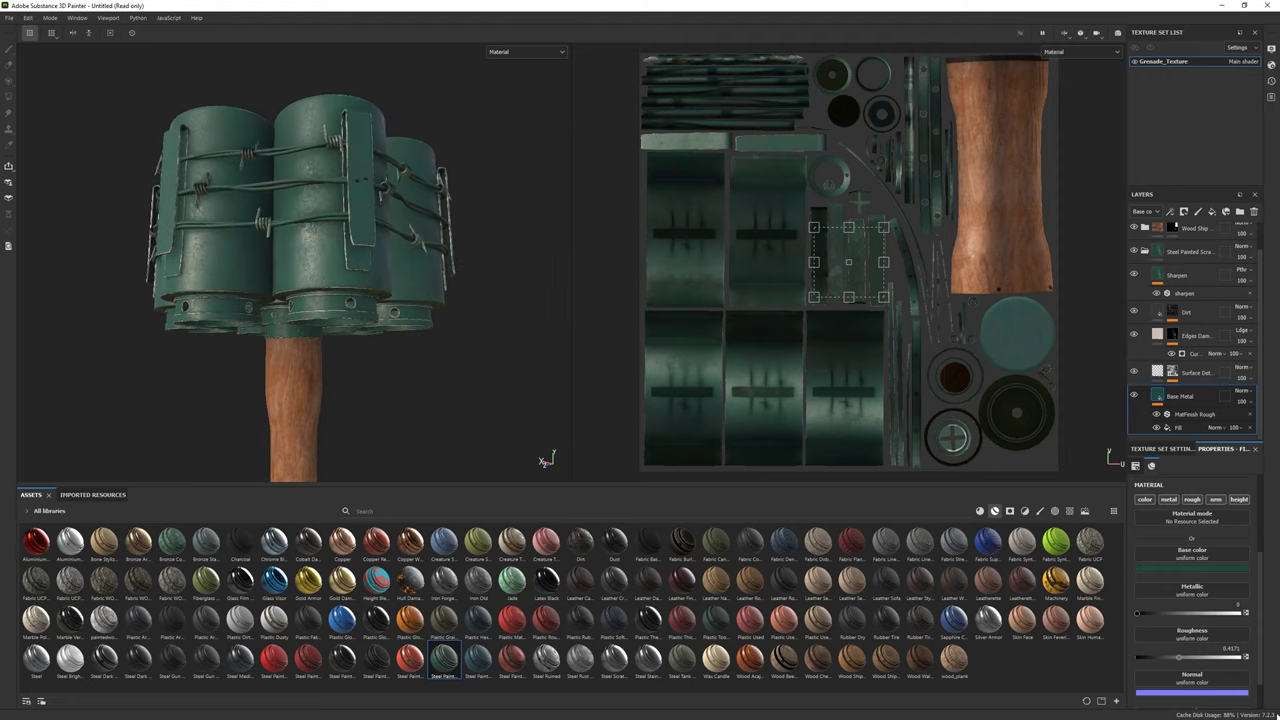
drag(1153, 617, 1151, 614)
alt+drag(430, 320, 467, 341)
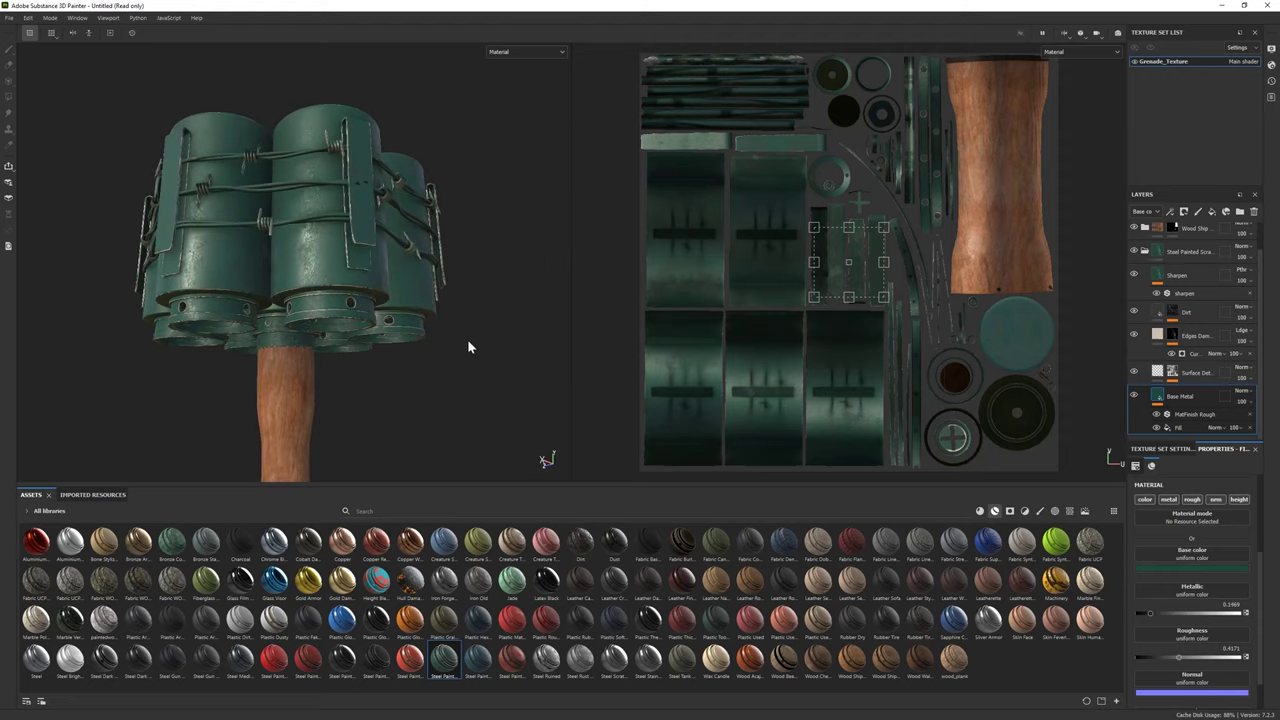
Set the Surface Detail mask generator's Global Balance to 0.45 and secondary Balance to 0.72
click(1172, 372)
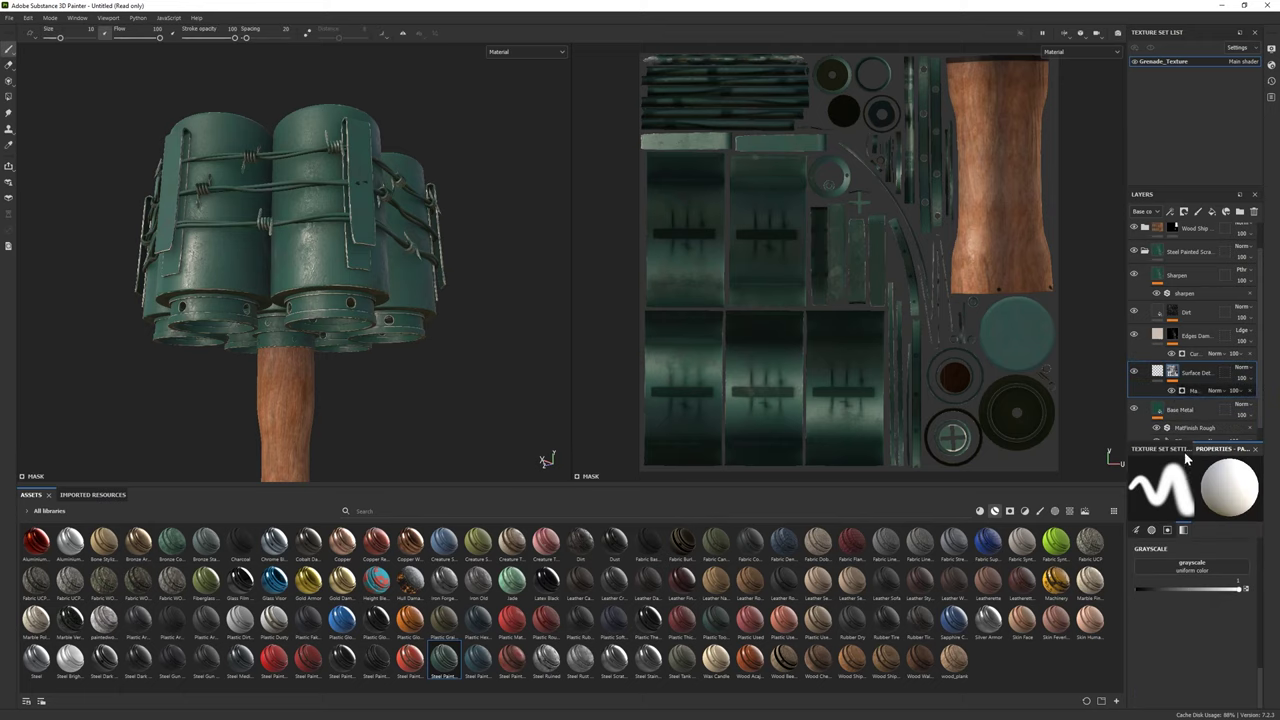
click(1188, 391)
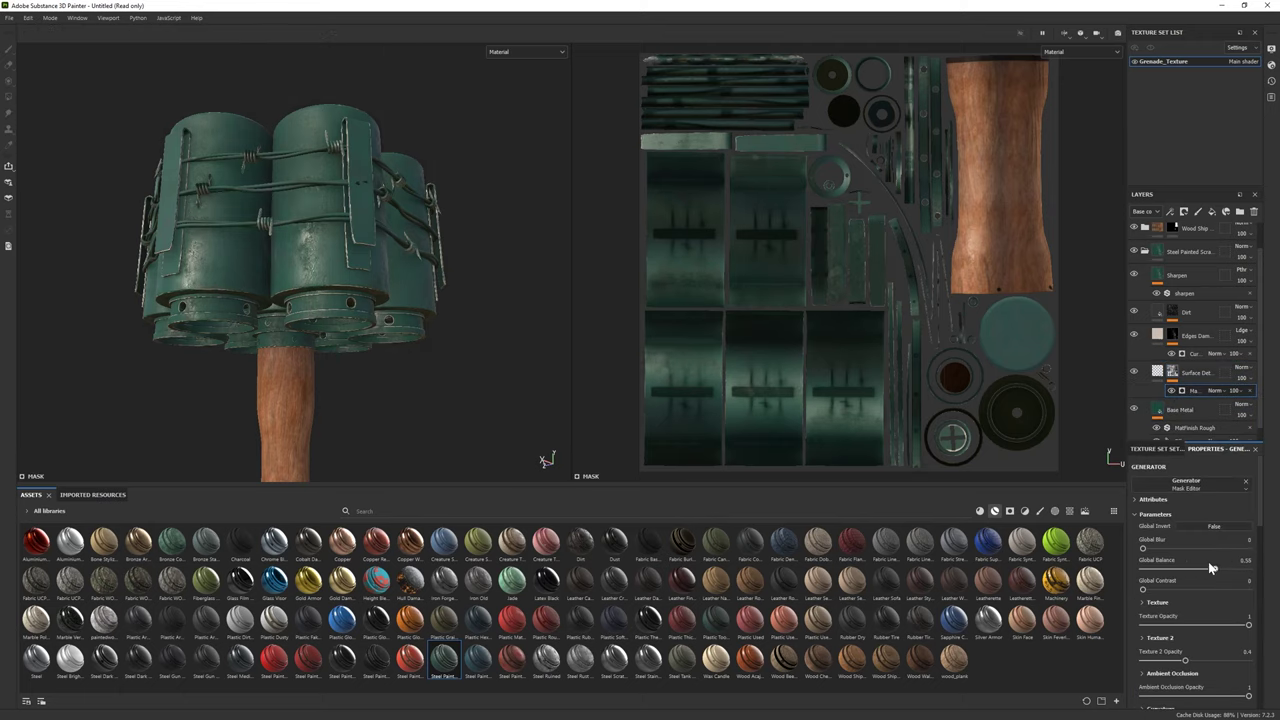
drag(1207, 570, 1191, 567)
scroll(1197, 566, down, 3)
scroll(1176, 560, down, 3)
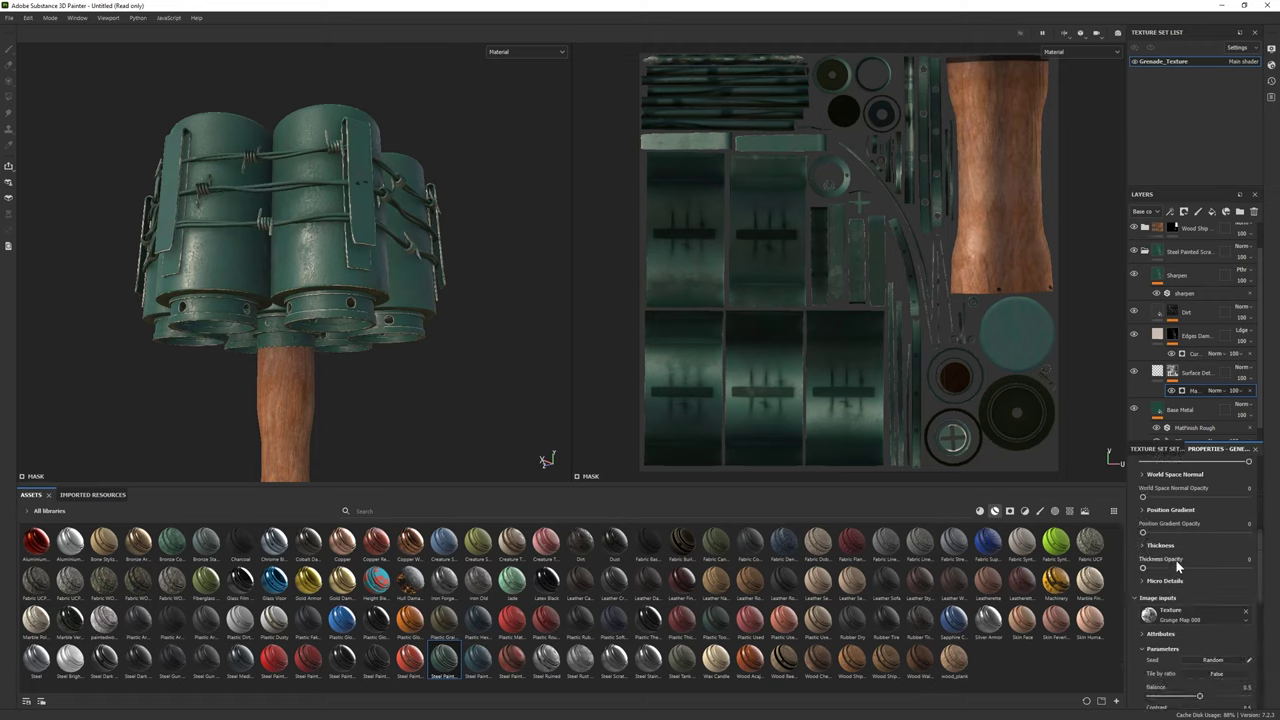
scroll(1178, 614, down, 2)
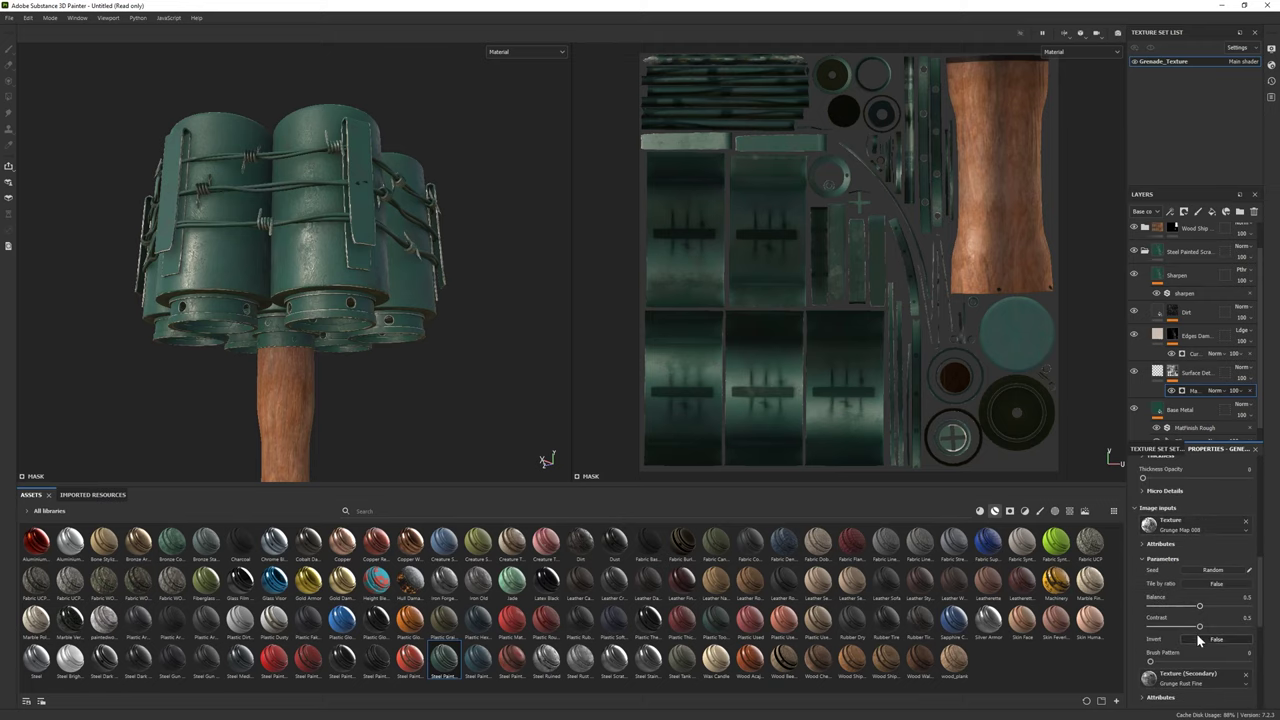
scroll(1196, 632, down, 3)
drag(1199, 608, 1221, 609)
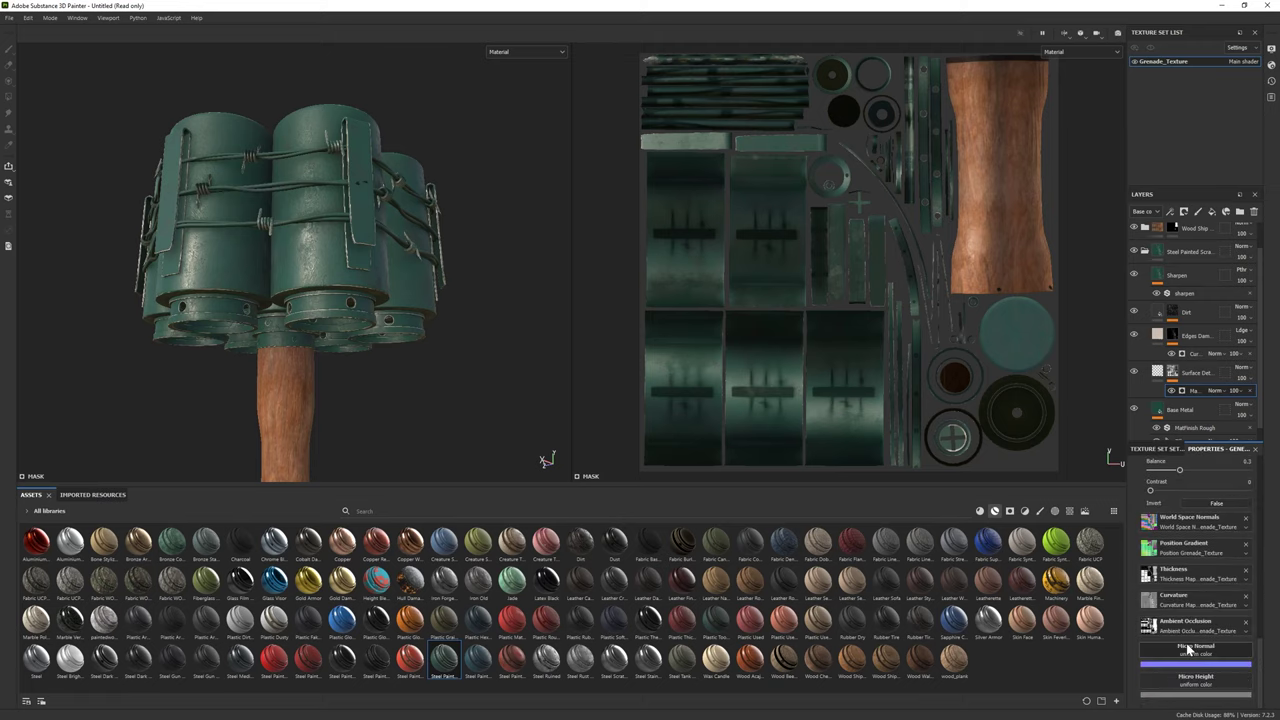
Lighten the Base Metal fill's base colour
click(1189, 427)
scroll(1189, 430, down, 1)
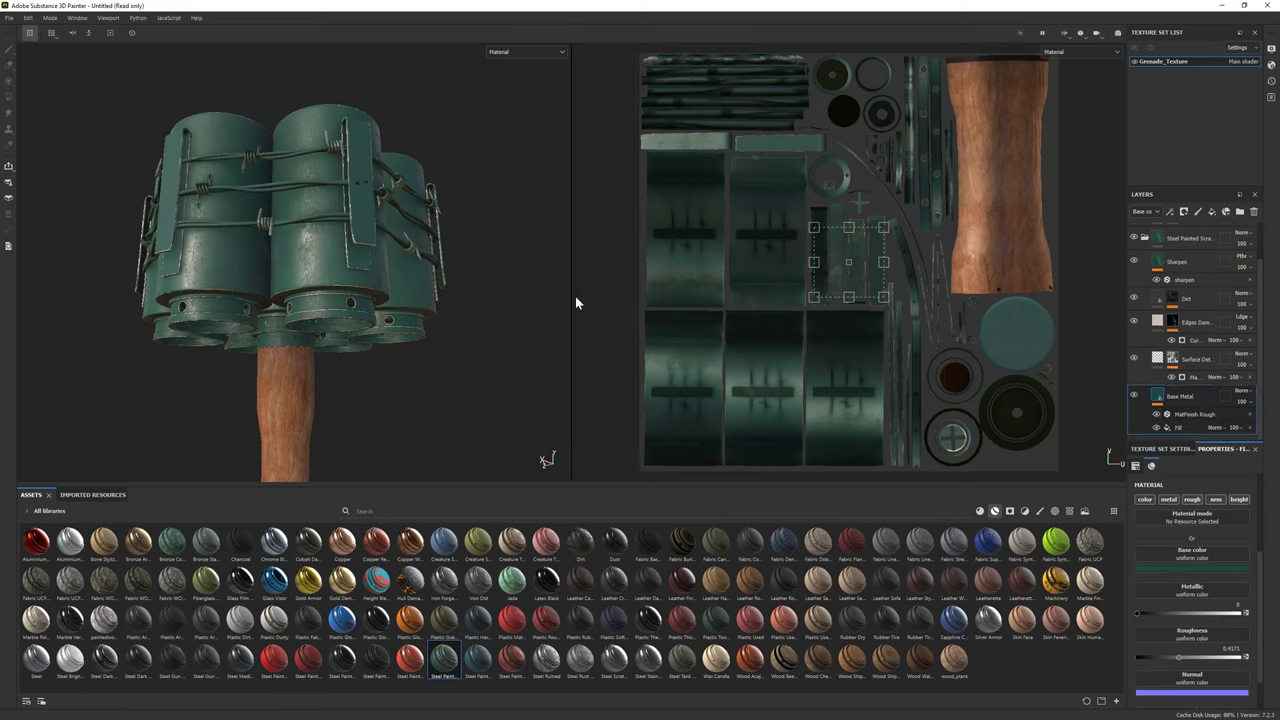
alt+drag(566, 301, 266, 286)
click(1167, 569)
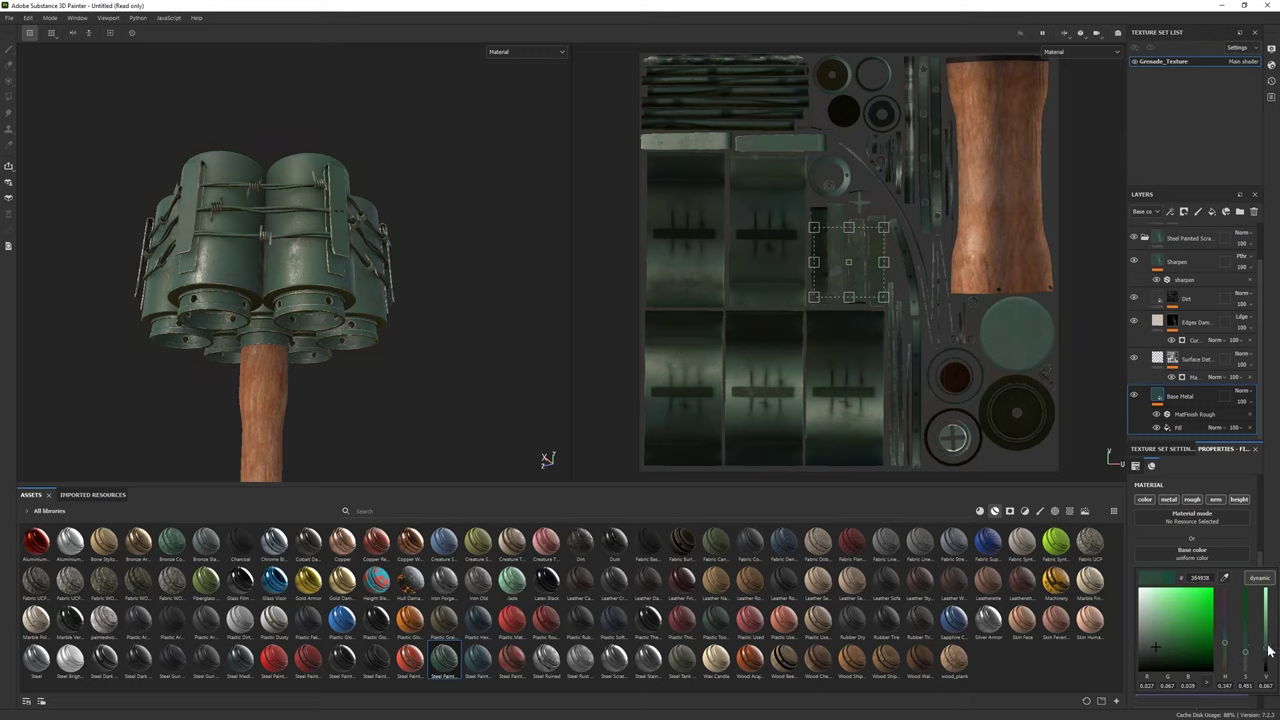
alt+drag(463, 343, 378, 325)
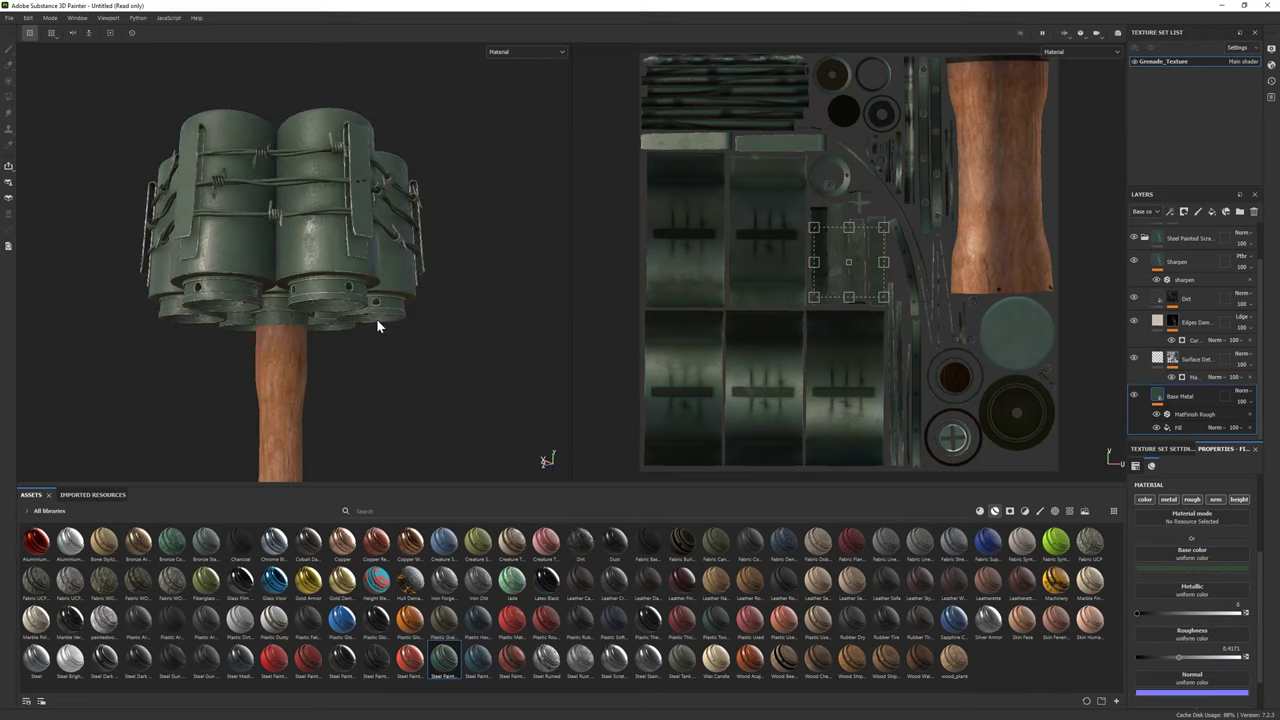
click(1183, 569)
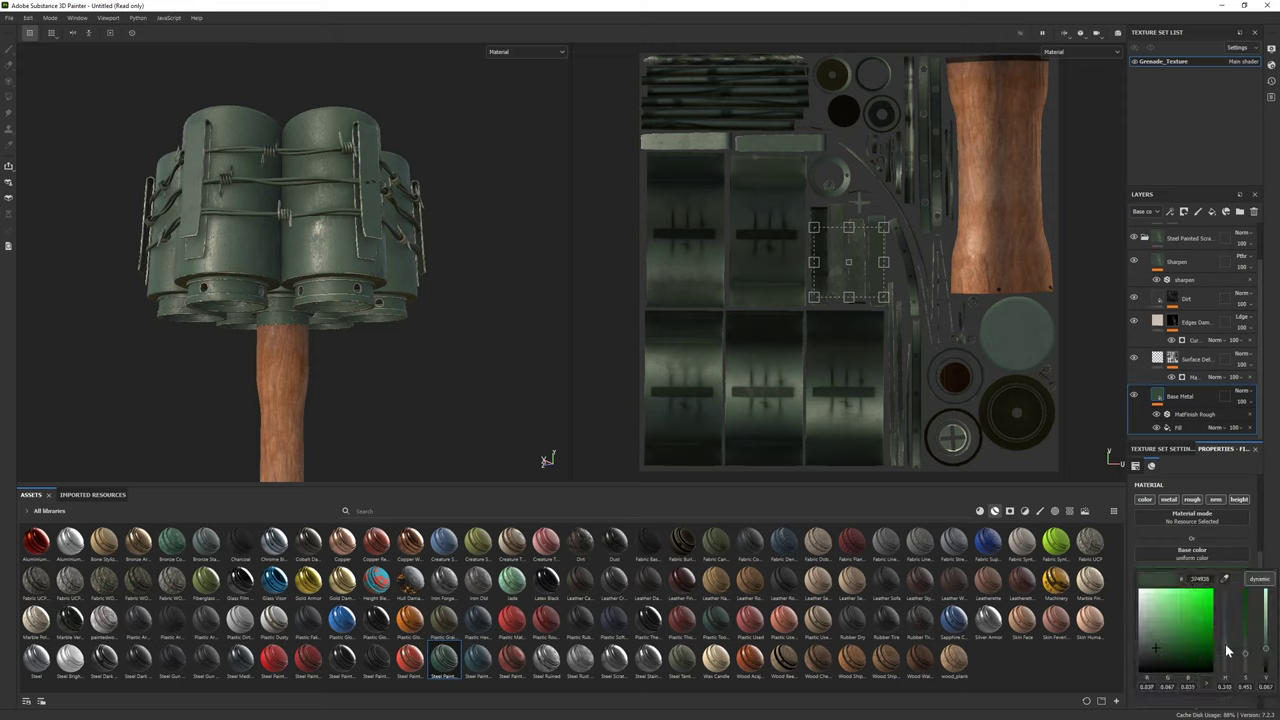
mouse_move(480, 330)
alt+mouse_down()
mouse_move(376, 310)
mouse_move(330, 335)
alt+mouse_up()
Make the base colour a brighter, paler green and fine-tune its value
click(1221, 569)
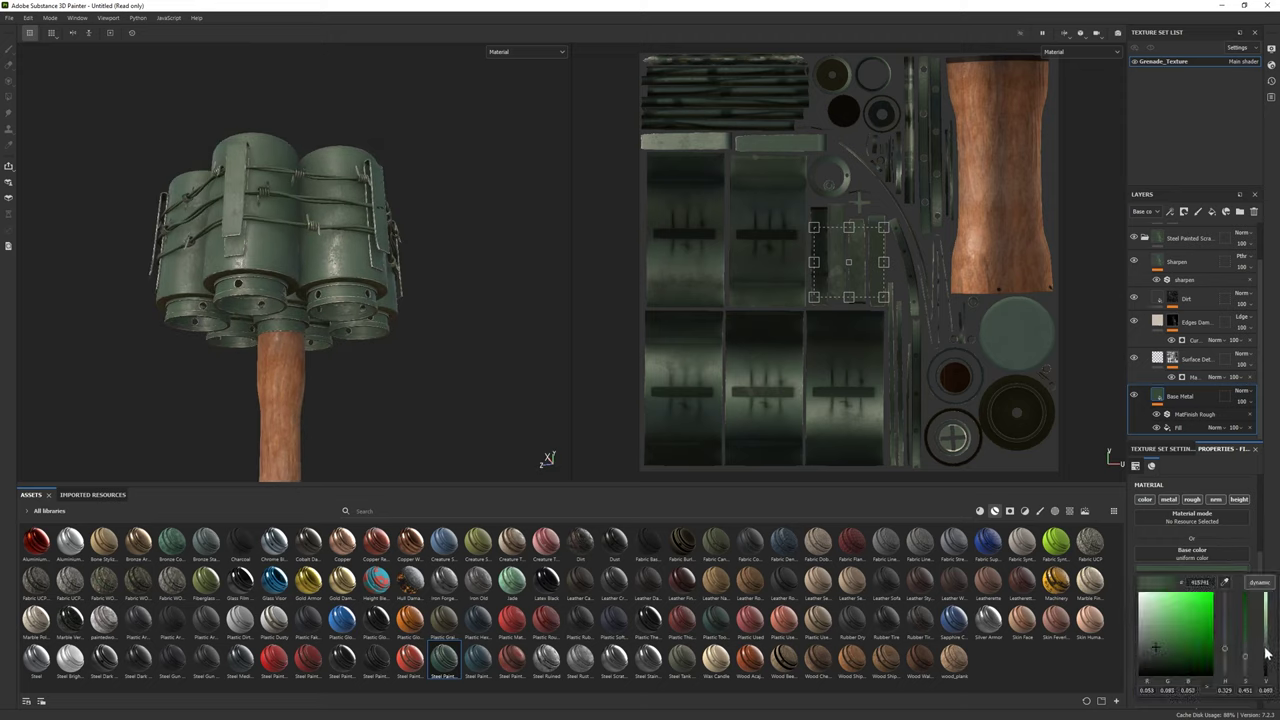
scroll(278, 348, up, 3)
scroll(278, 348, up, 2)
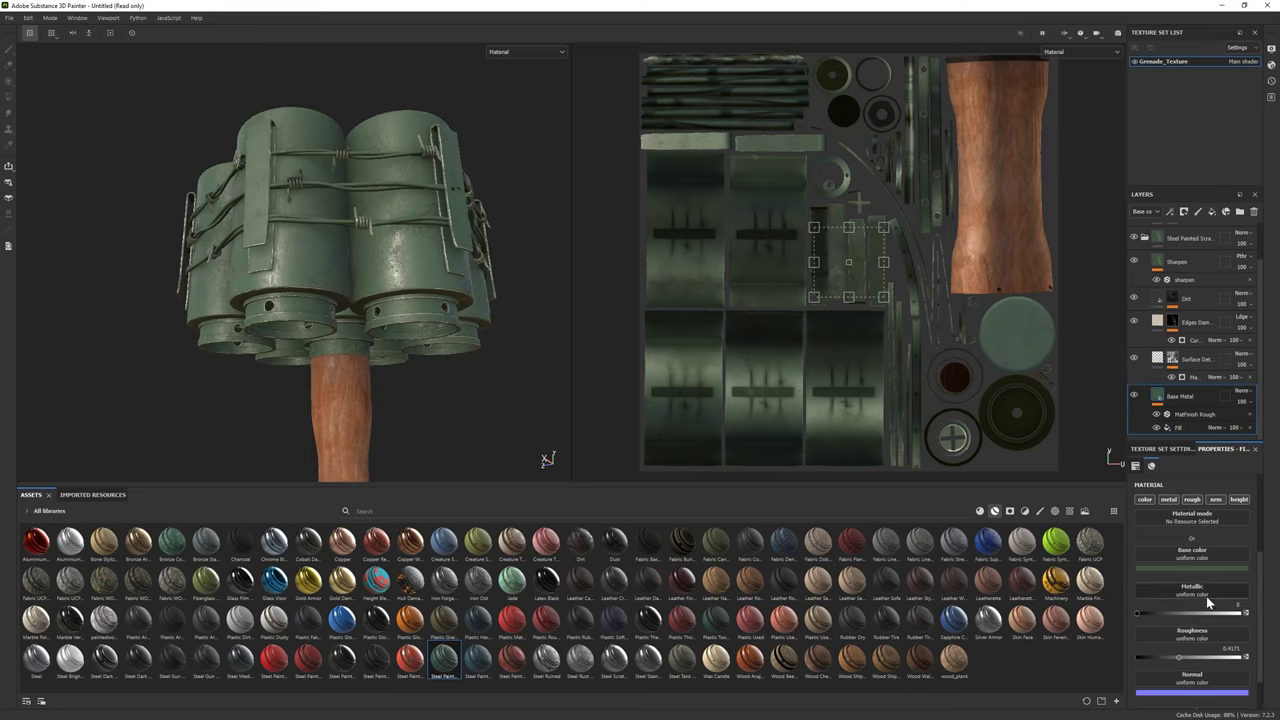
click(1200, 569)
drag(1246, 664, 1245, 651)
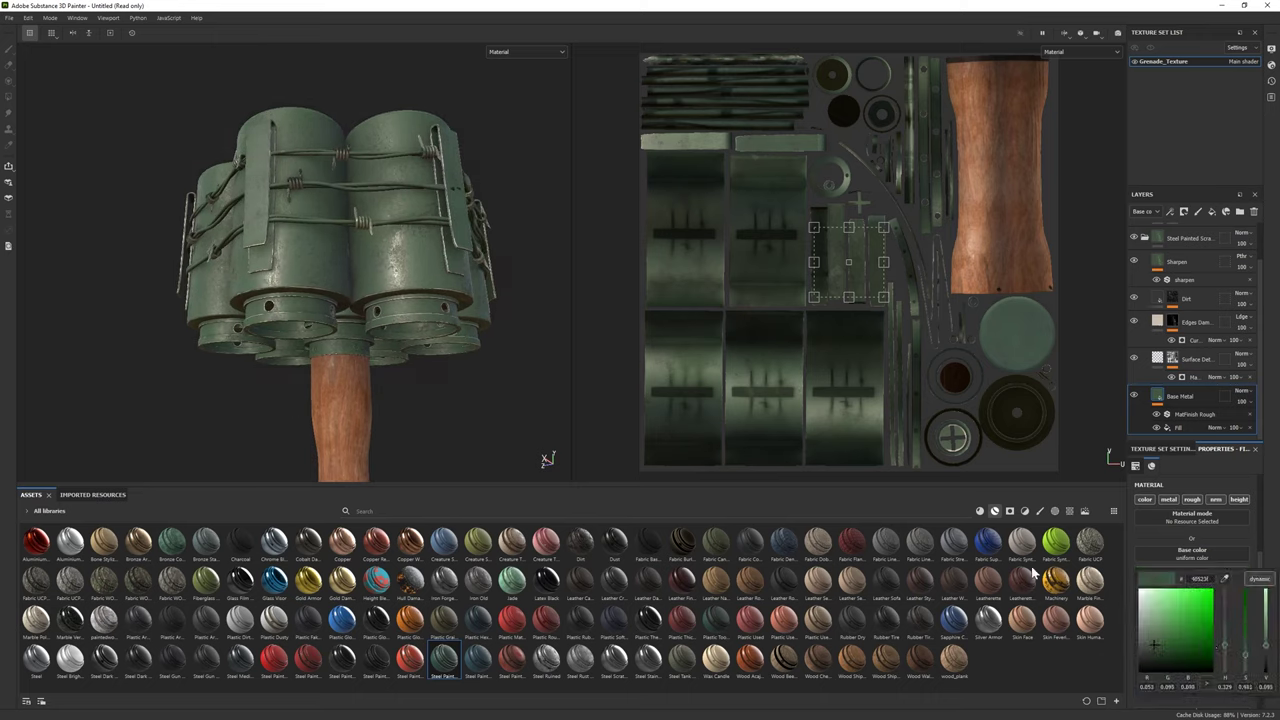
scroll(440, 348, down, 2)
click(1265, 640)
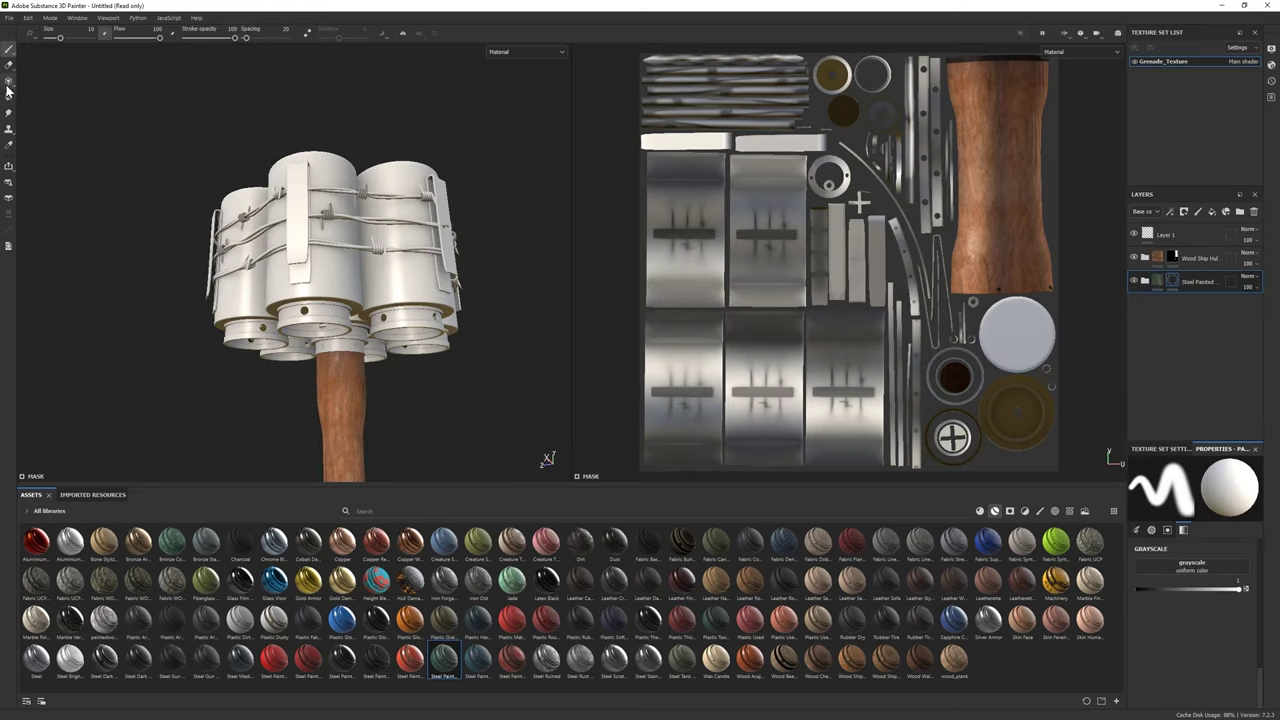
Switch between polygon fill and brush tools while inspecting the mace head
click(8, 96)
mouse_move(319, 274)
alt+mouse_down()
mouse_move(213, 299)
mouse_move(326, 329)
mouse_move(306, 391)
mouse_move(284, 335)
alt+mouse_up()
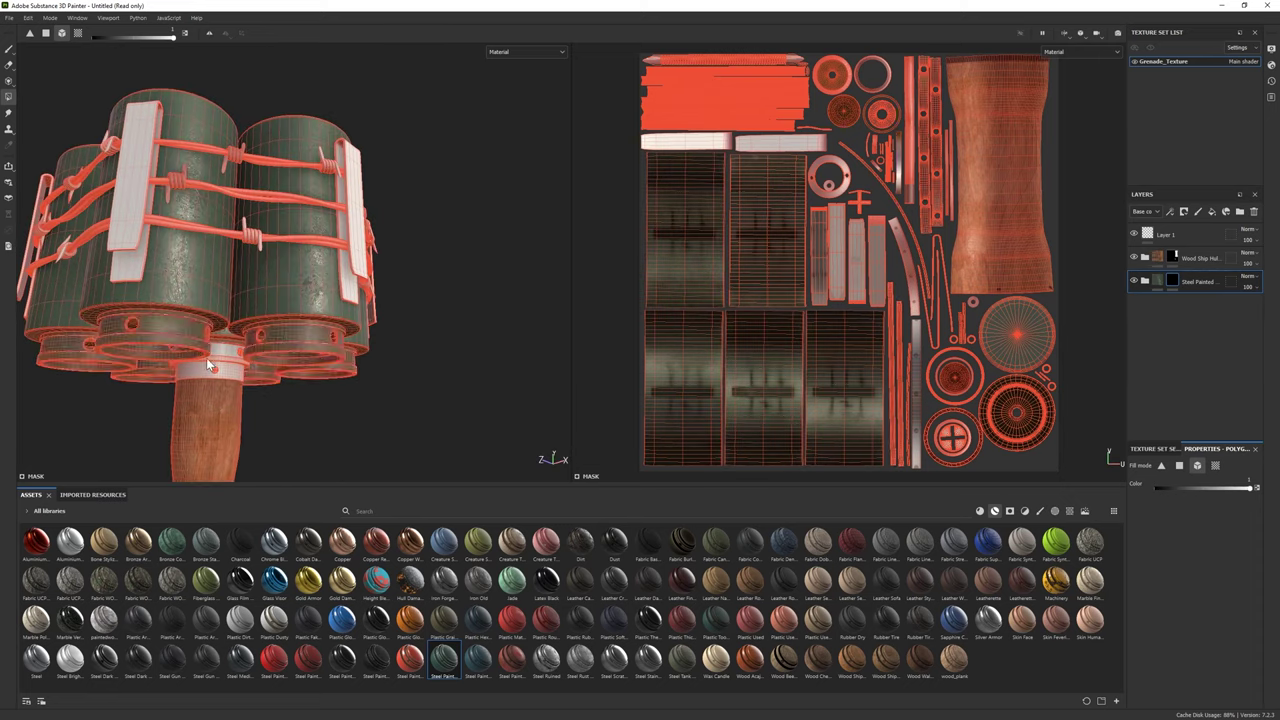
mouse_move(207, 364)
alt+mouse_down()
mouse_move(97, 251)
mouse_move(503, 273)
mouse_move(360, 311)
mouse_move(97, 111)
alt+mouse_up()
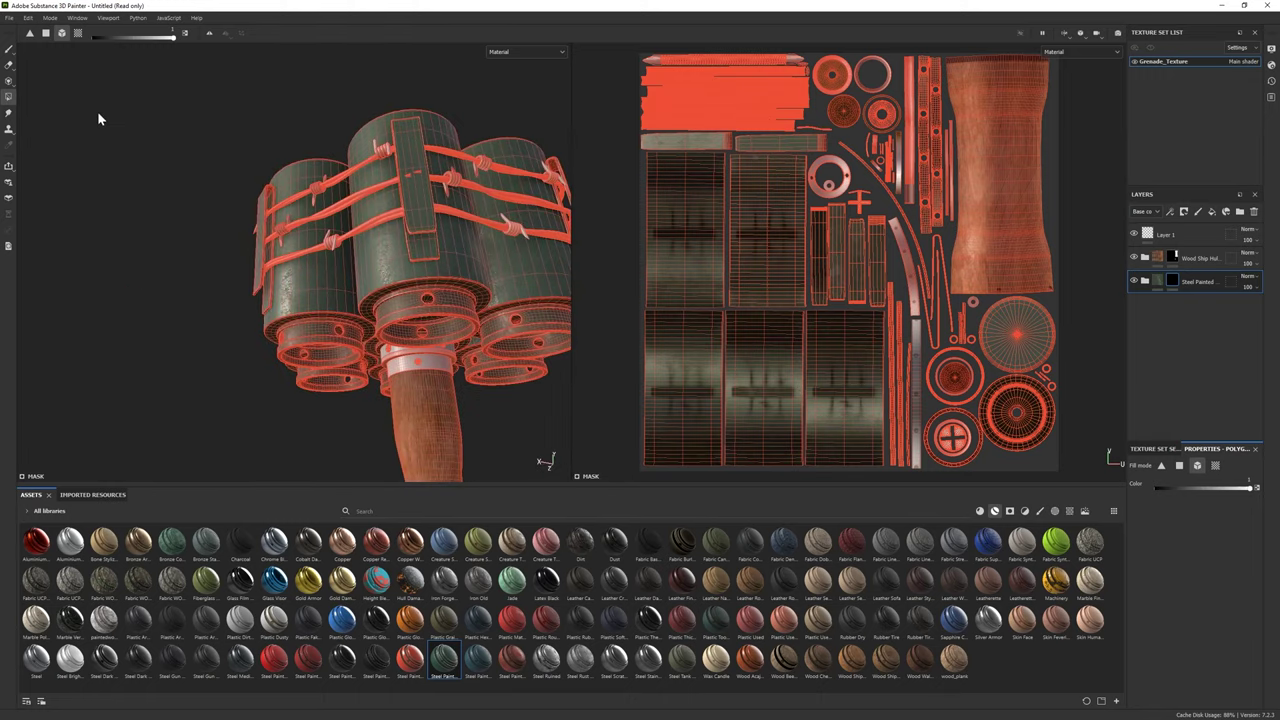
click(8, 48)
alt+drag(200, 223, 150, 230)
click(8, 97)
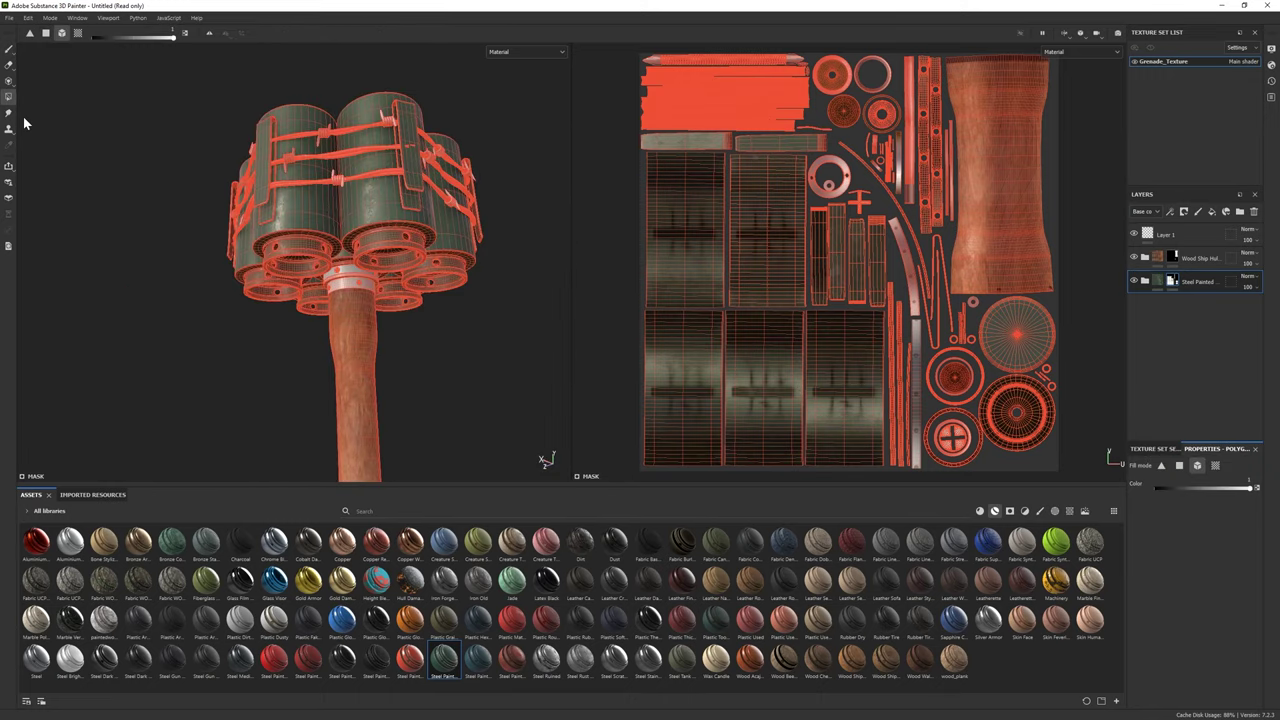
scroll(396, 269, up, 5)
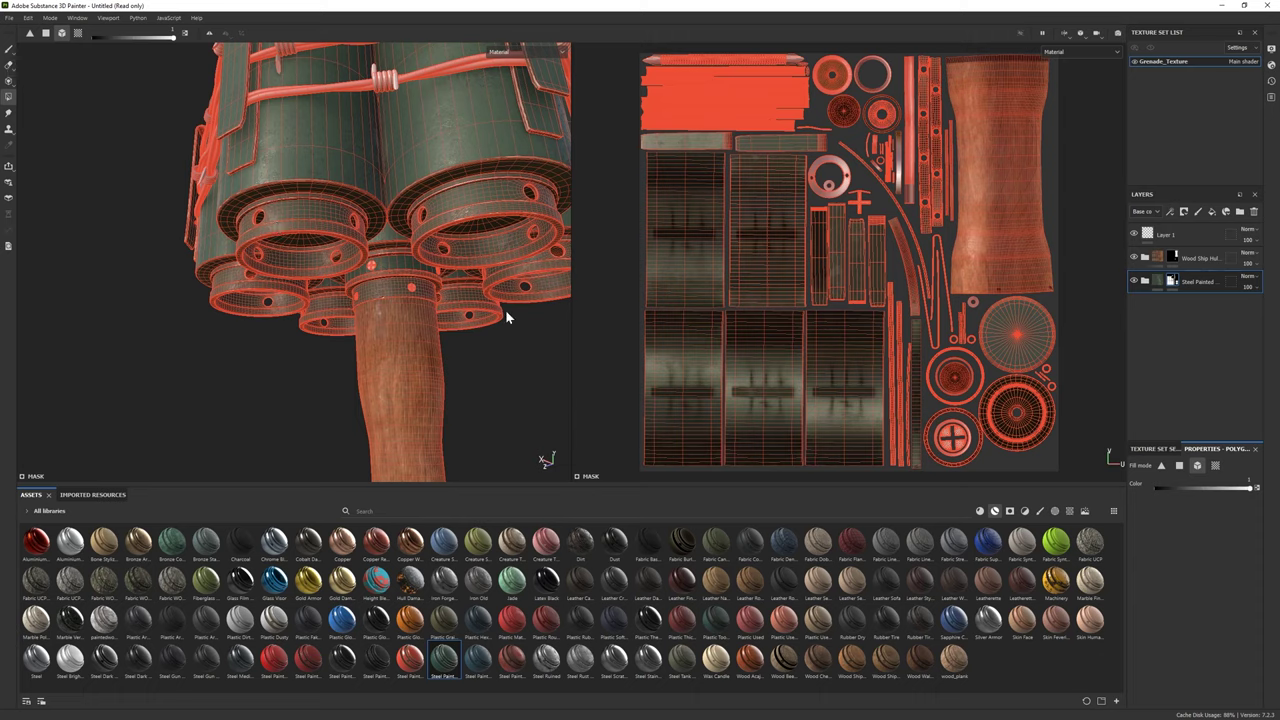
click(8, 48)
scroll(390, 280, down, 6)
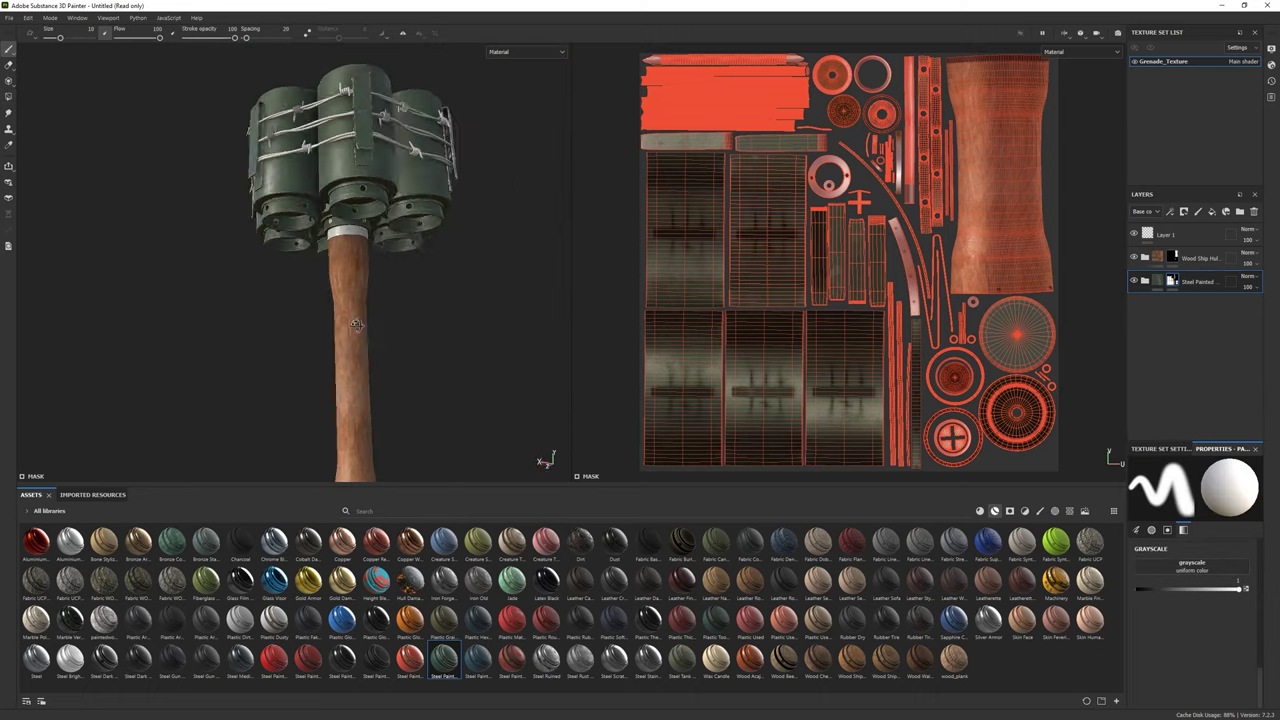
scroll(390, 280, up, 4)
mouse_move(337, 363)
alt+mouse_down()
mouse_move(400, 317)
mouse_move(471, 294)
mouse_move(450, 316)
alt+mouse_up()
Re-enable Edges Damage and raise Dirt's Grunge Scratches Rough balance to about 0.93
click(1145, 282)
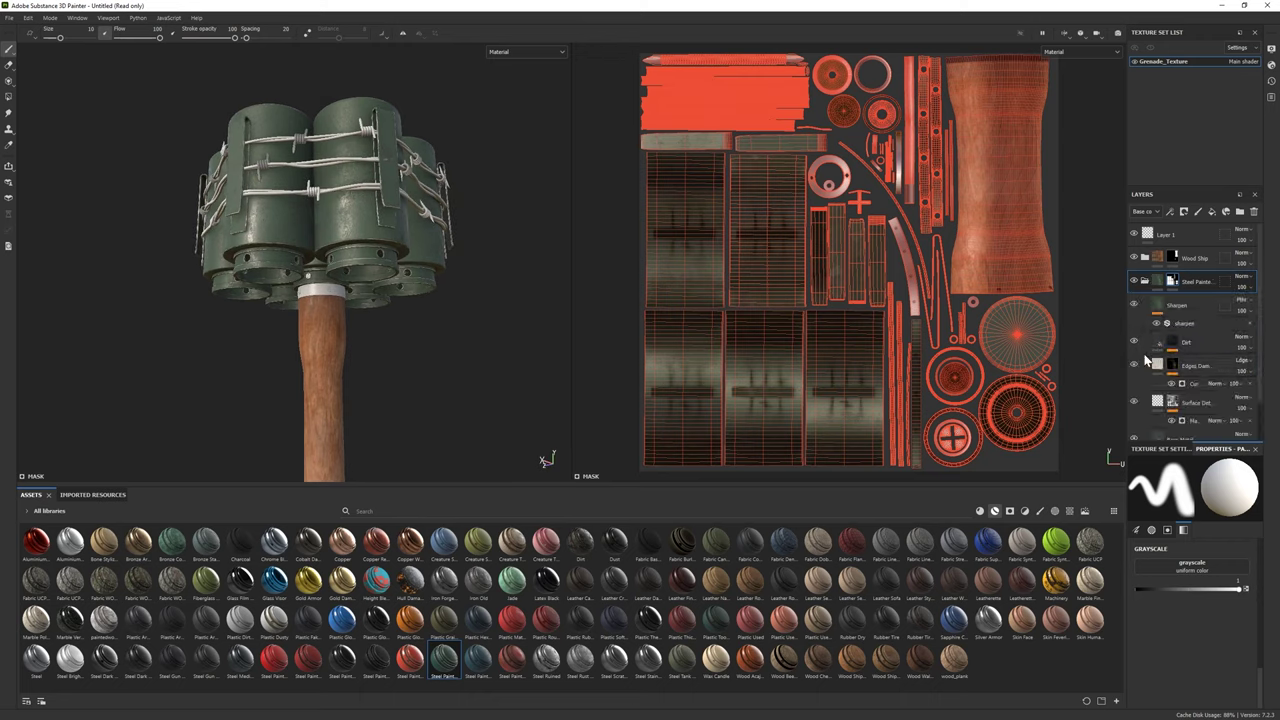
click(1135, 366)
click(1135, 366)
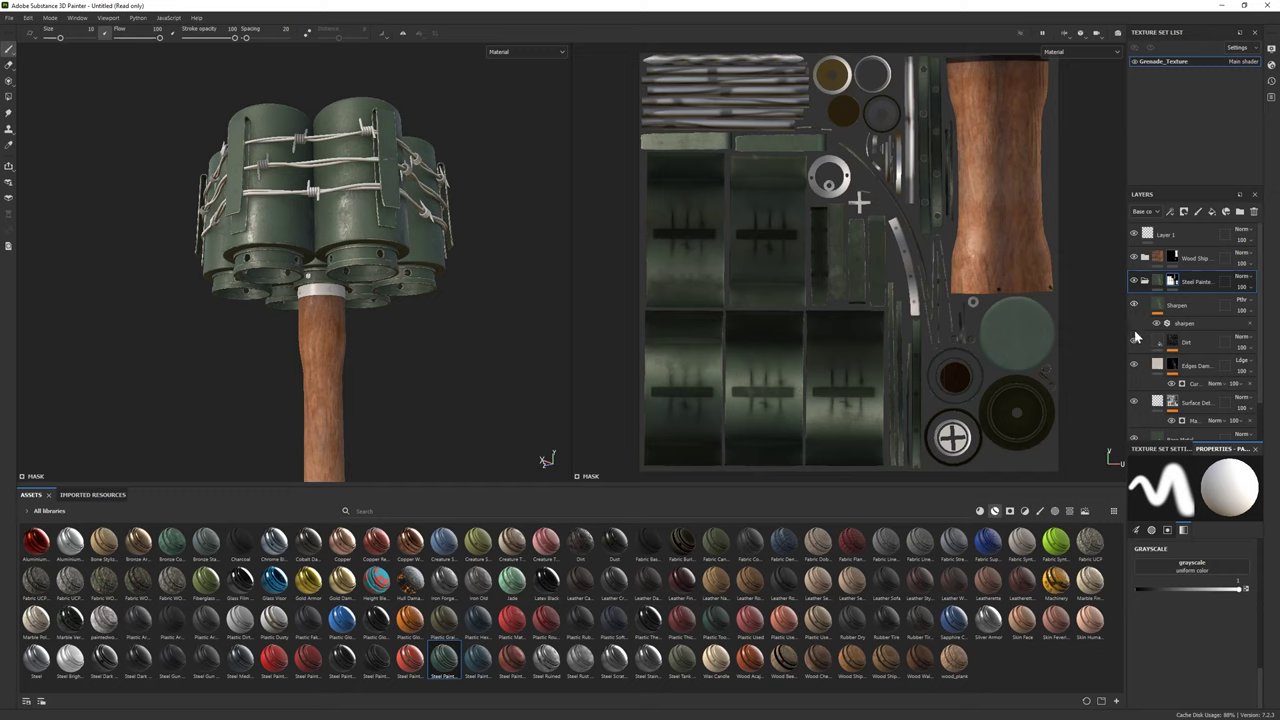
click(1158, 343)
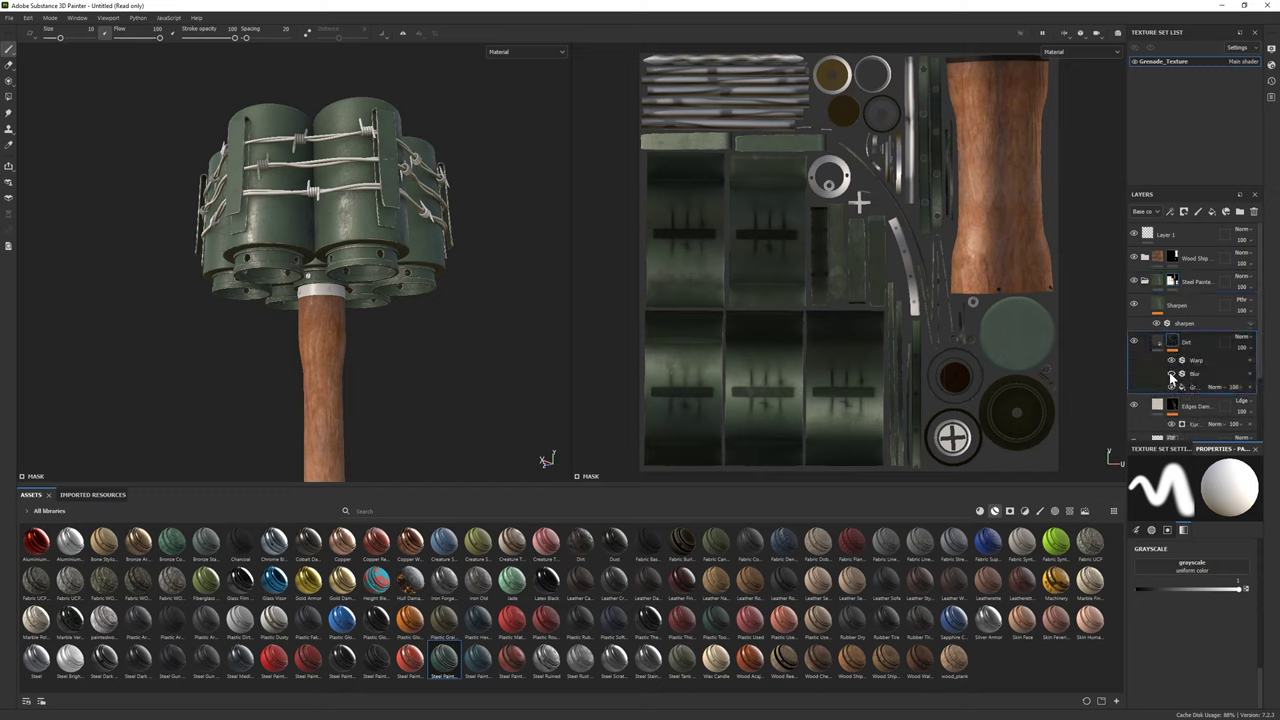
click(1193, 387)
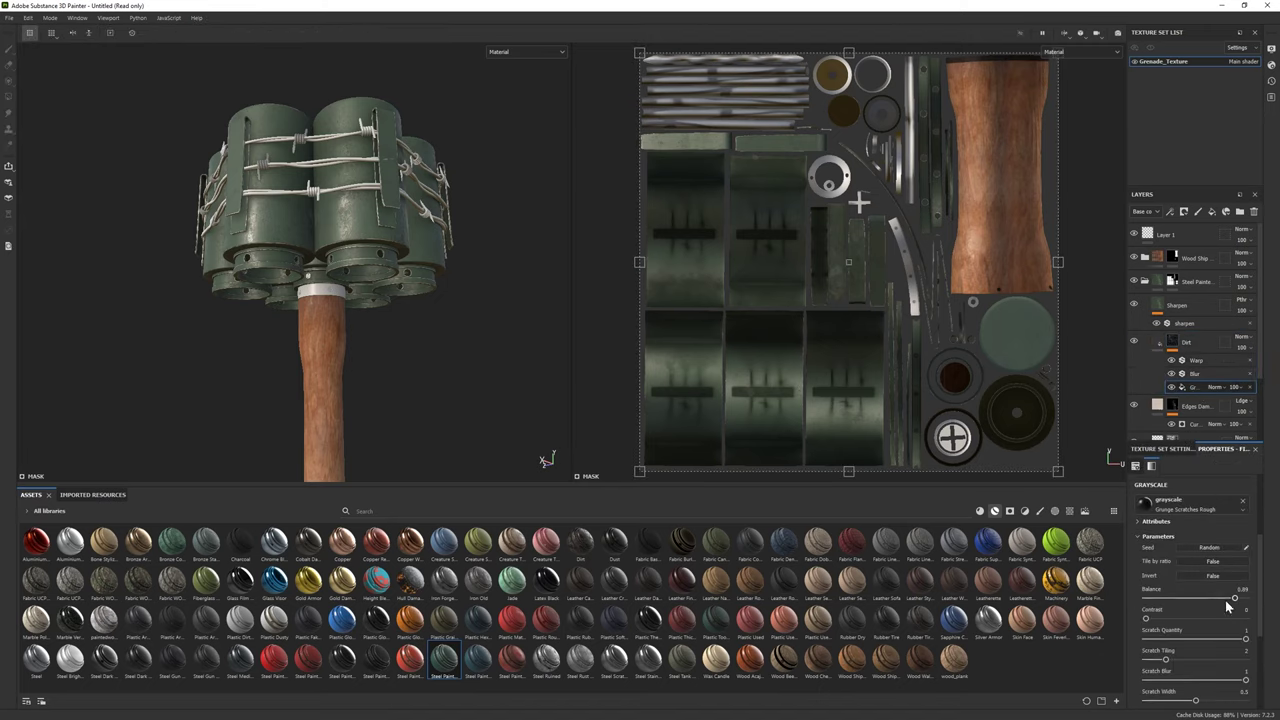
drag(1235, 600, 1243, 601)
alt+drag(300, 280, 324, 281)
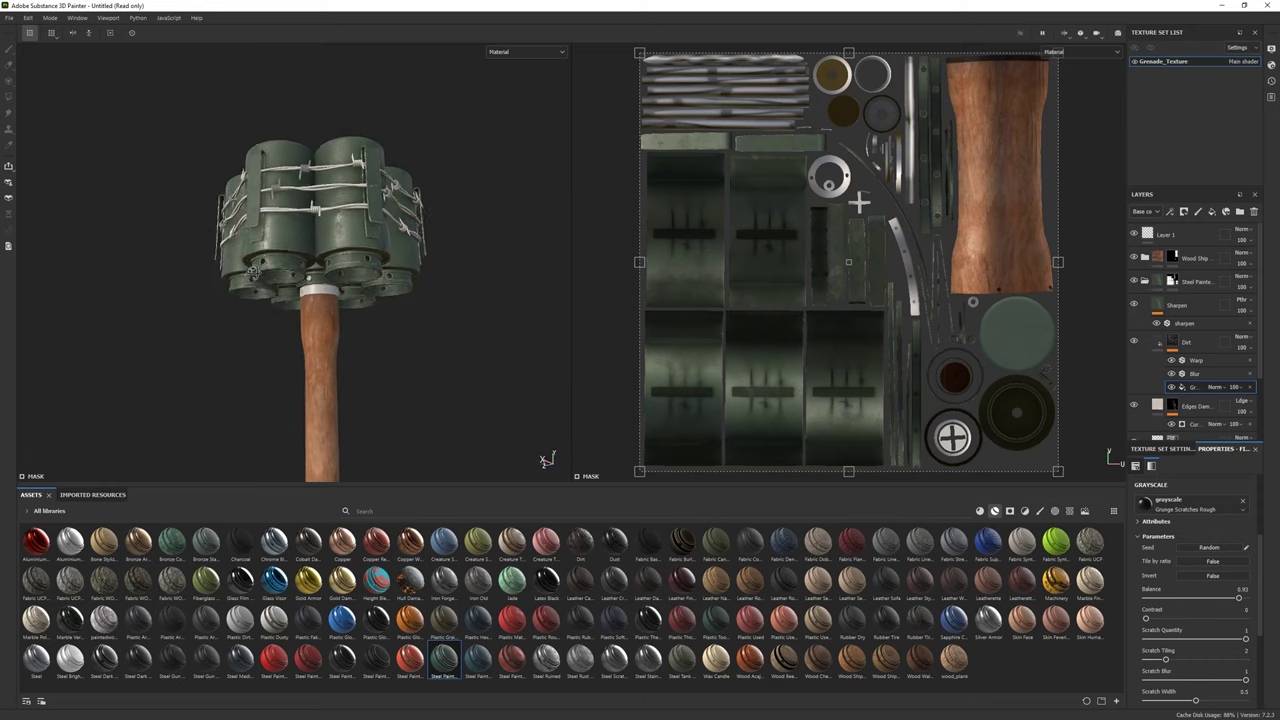
Add Silver Armor and Steel Rust Surface layers, with rust base metal roughness about 0.22
drag(990, 615, 1155, 290)
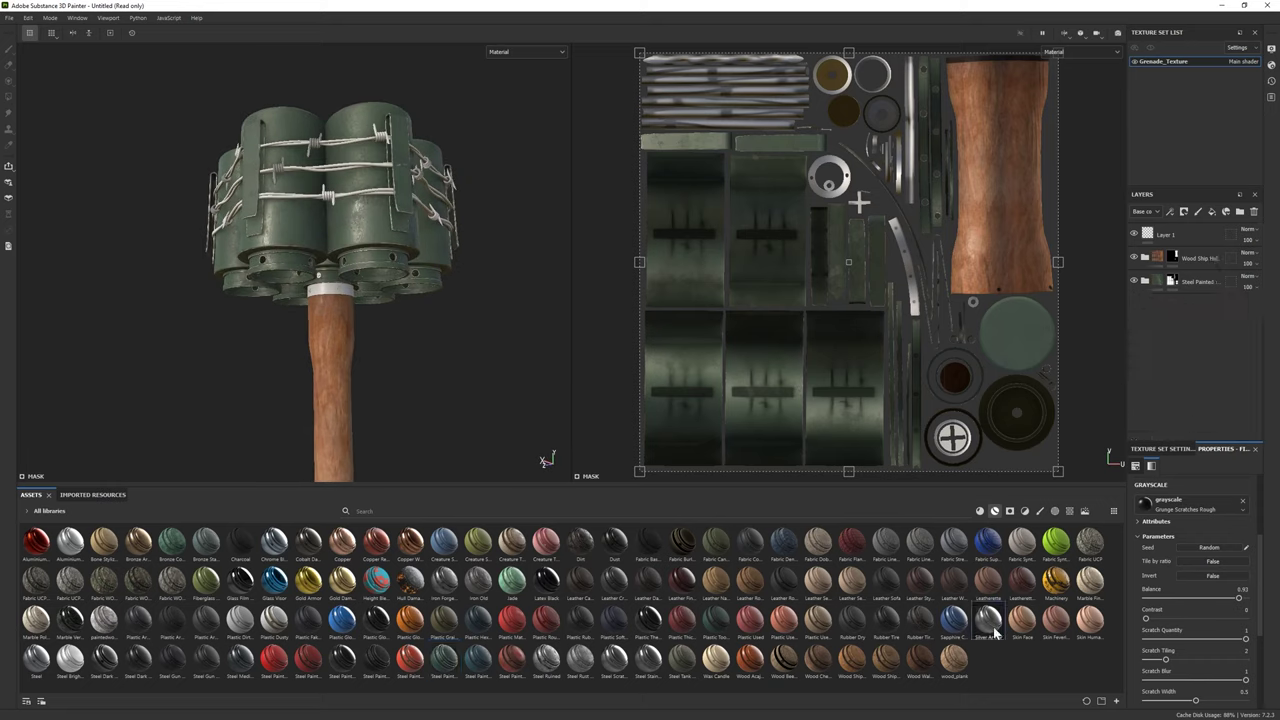
alt+drag(330, 300, 355, 318)
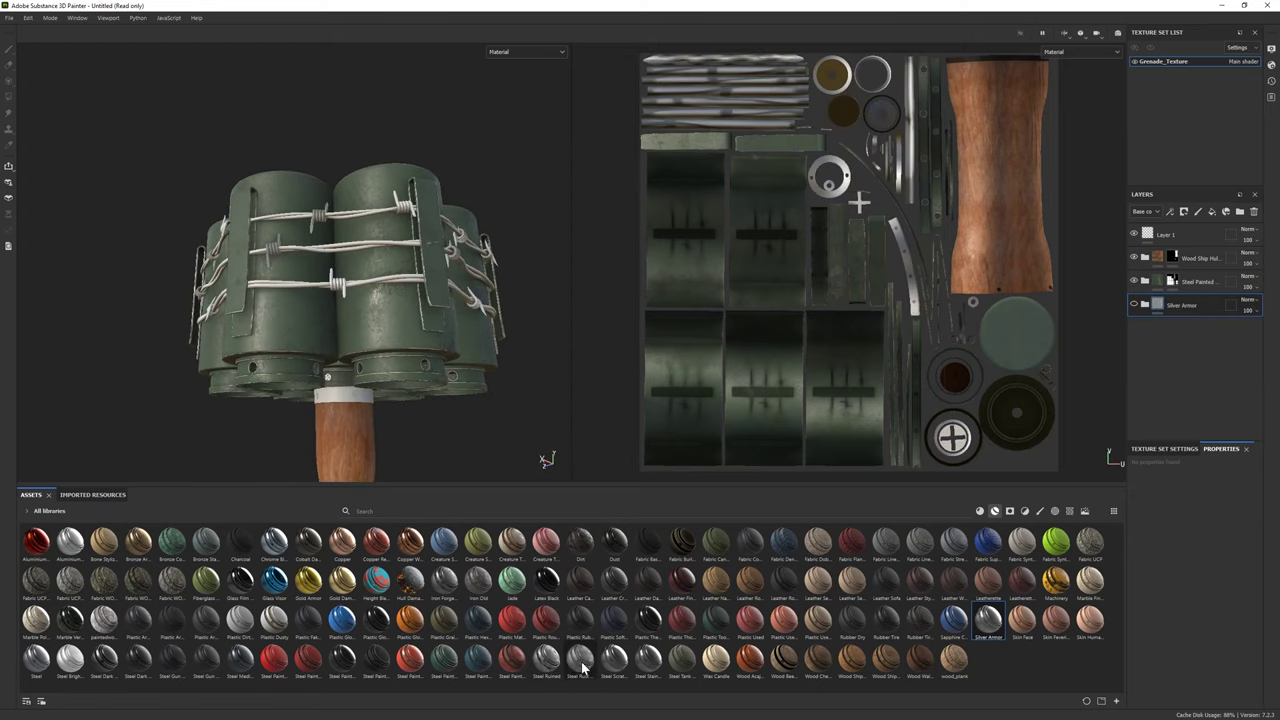
drag(583, 668, 1145, 320)
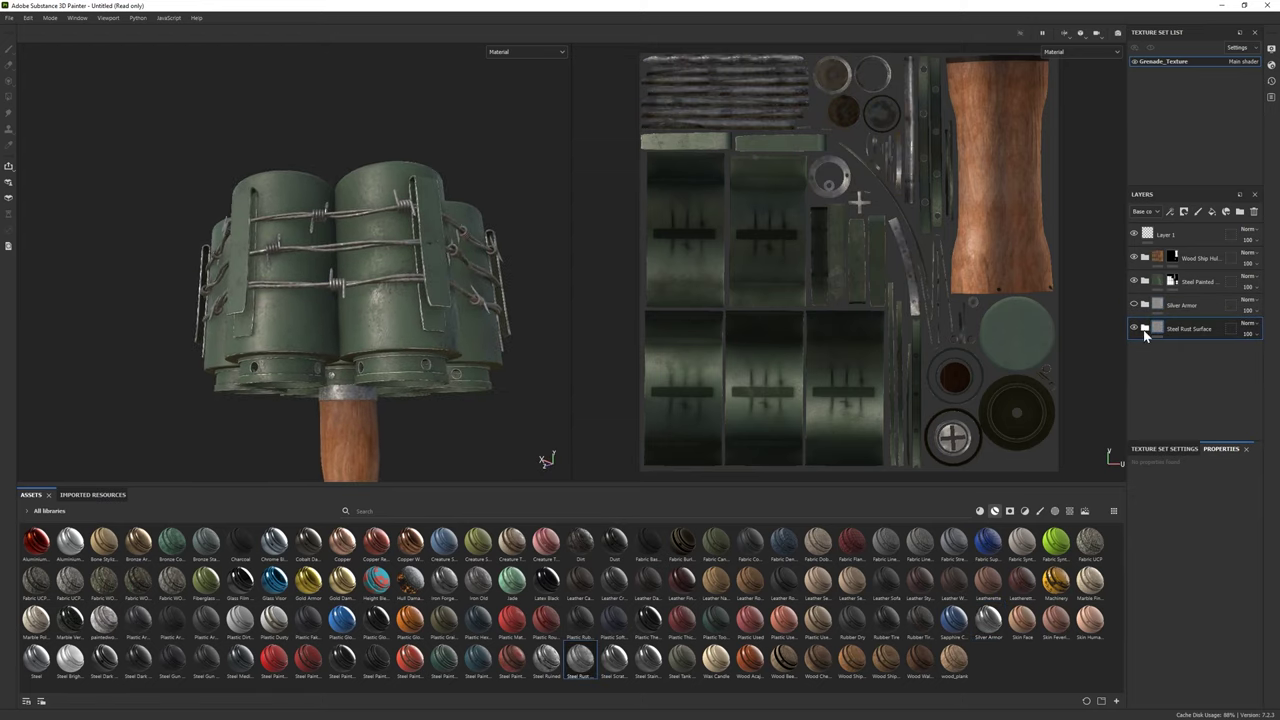
click(1145, 328)
click(1180, 423)
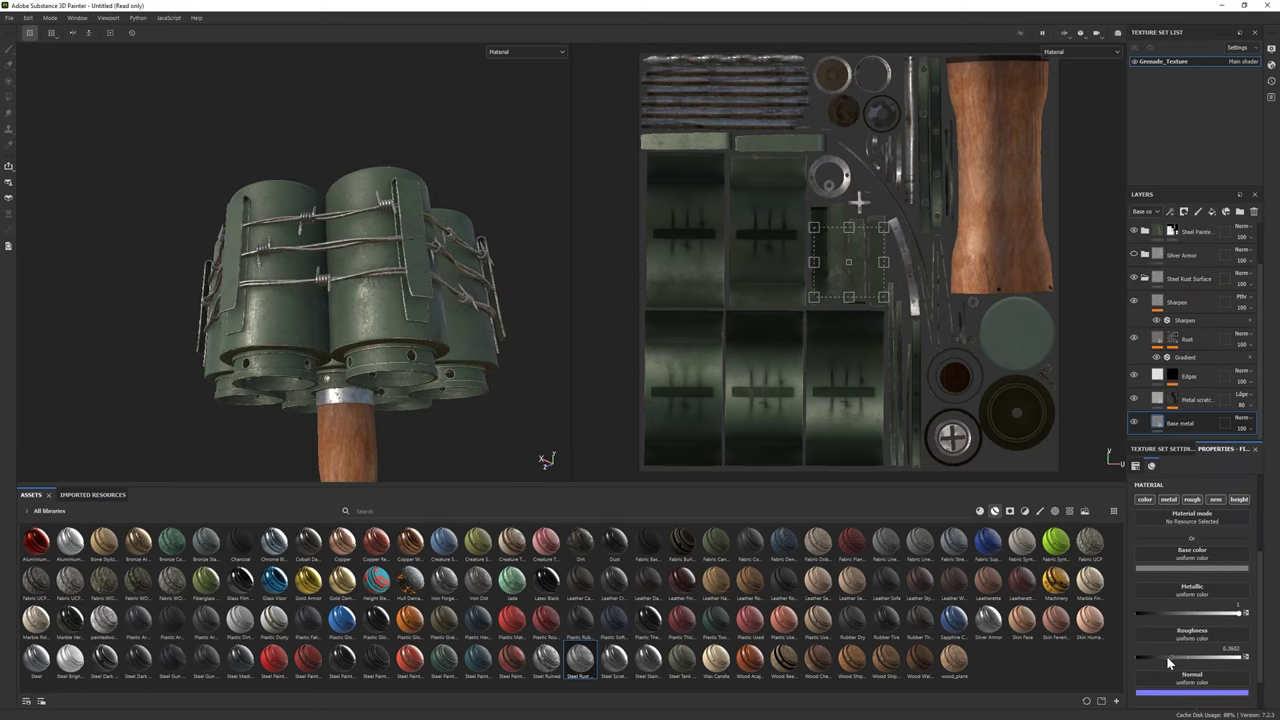
click(1158, 657)
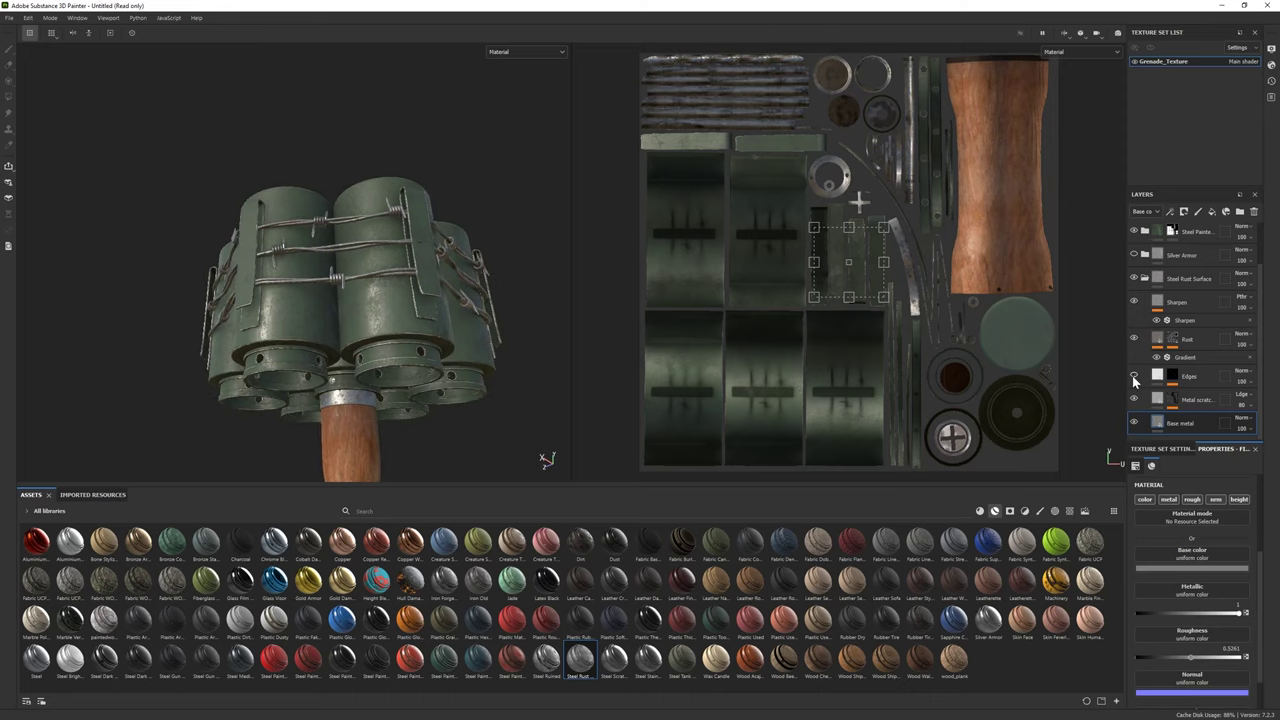
Lower the Rust mask generator's Global Balance to 0.6 and collapse the Steel Rust Surface group
click(1172, 339)
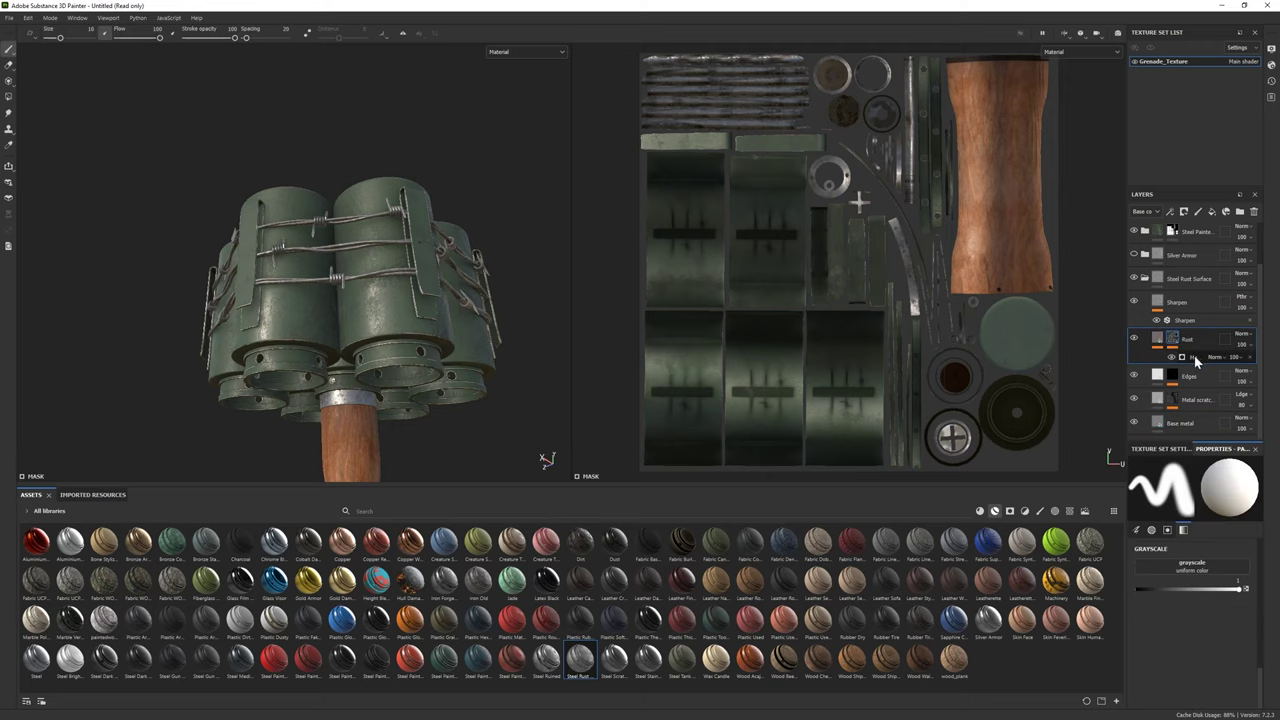
click(1195, 359)
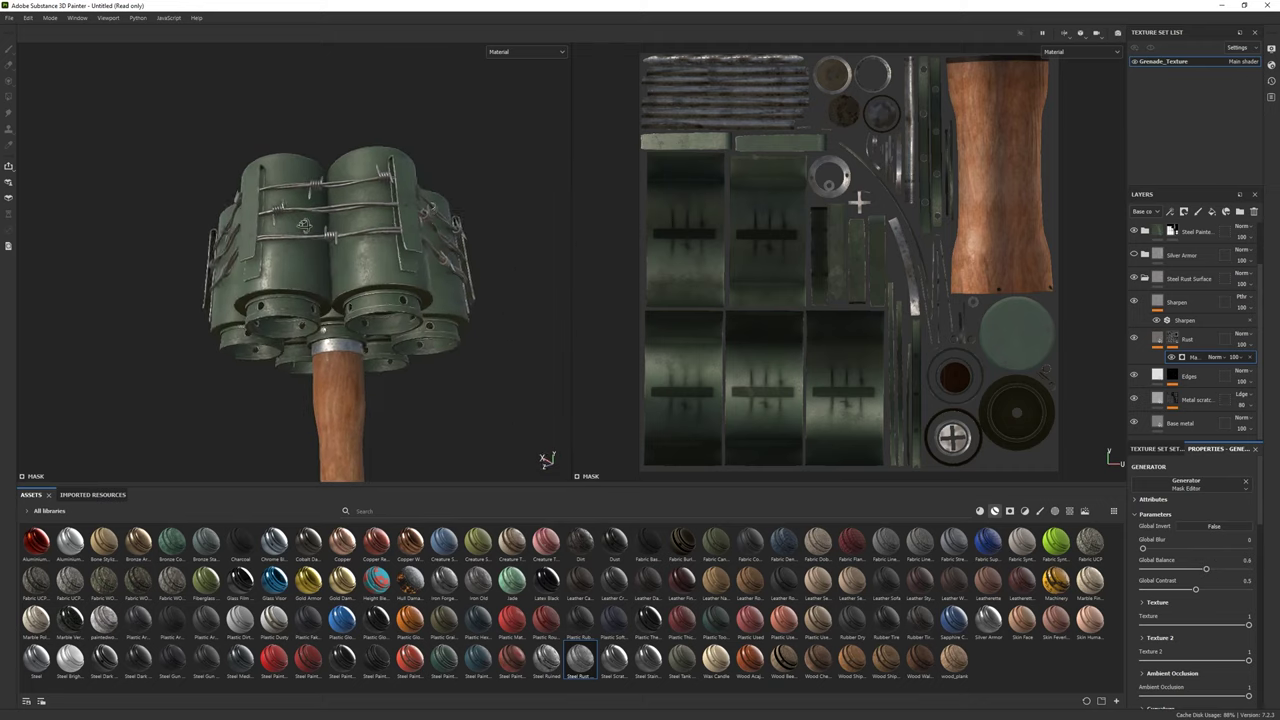
drag(1208, 573, 1207, 573)
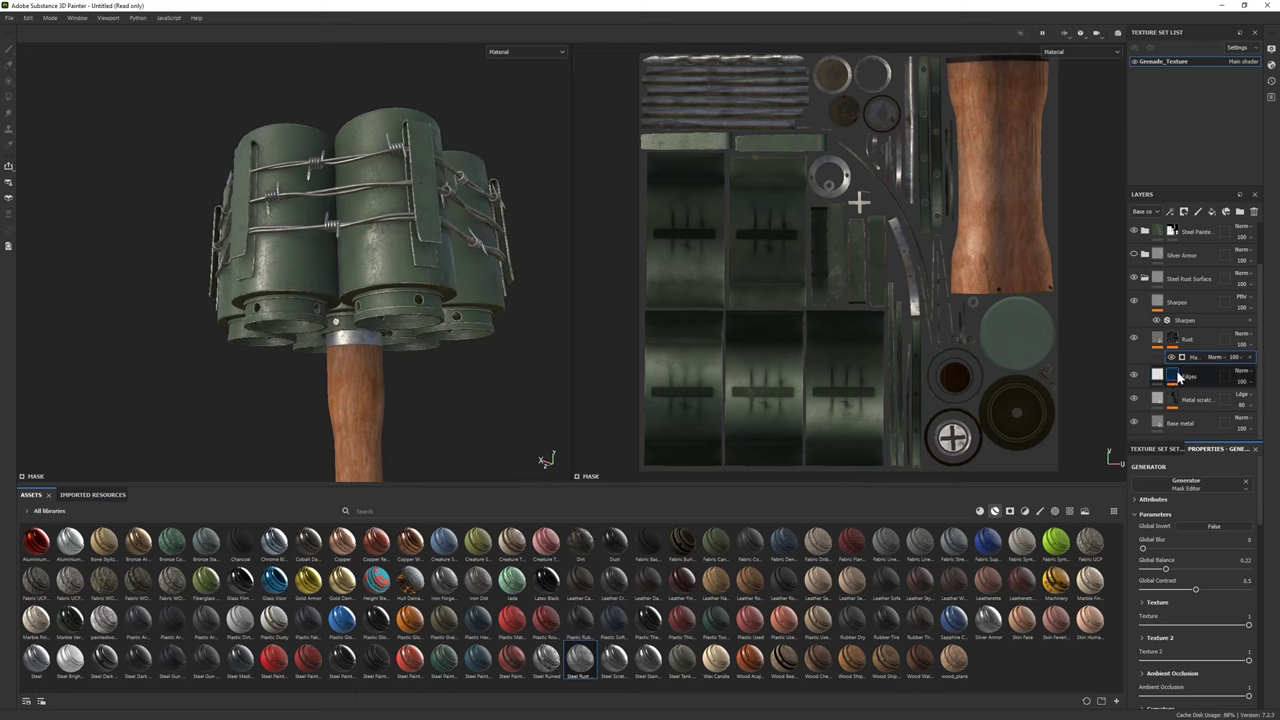
click(1180, 423)
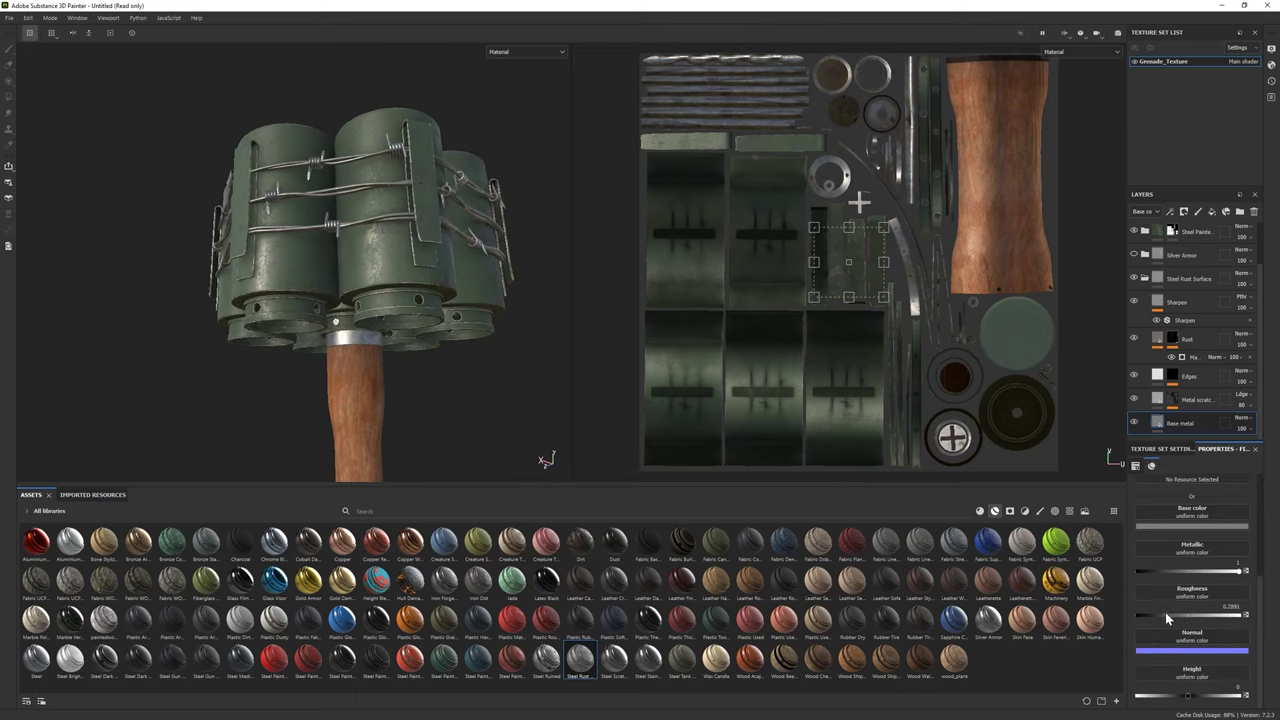
click(1145, 278)
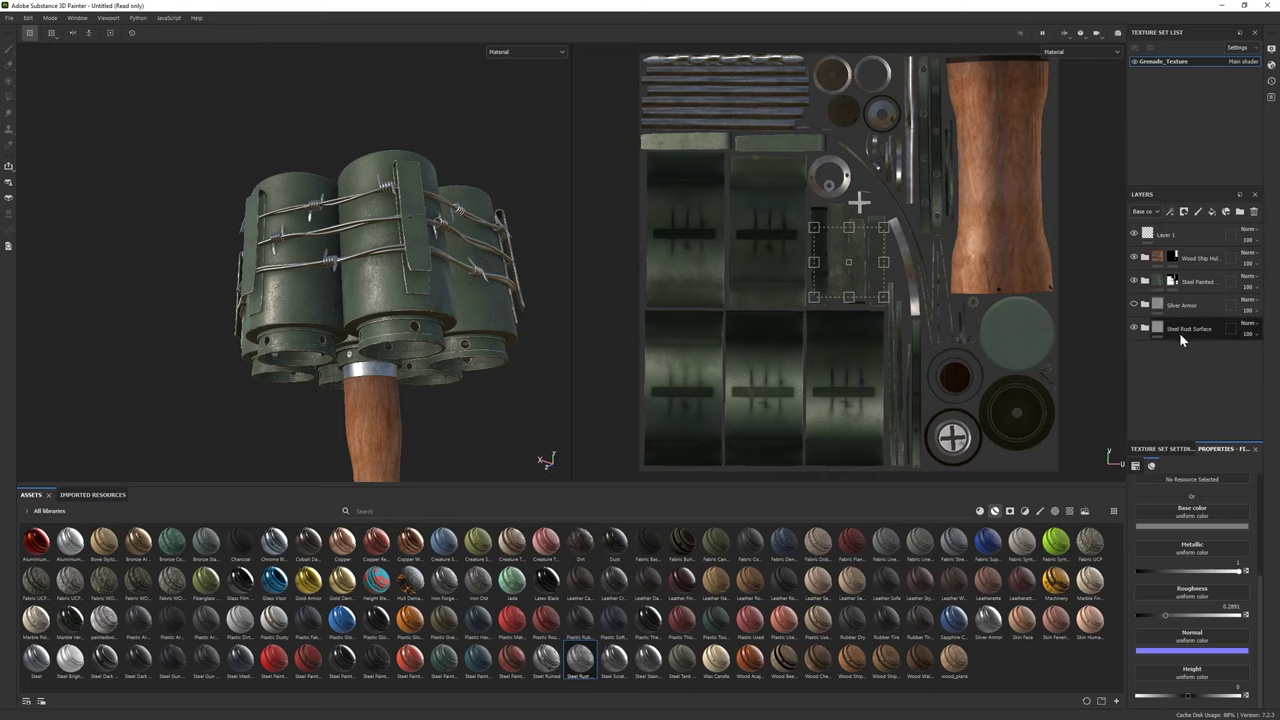
click(1204, 304)
Add a black mask to the Steel Rust Surface group
right_click(1204, 304)
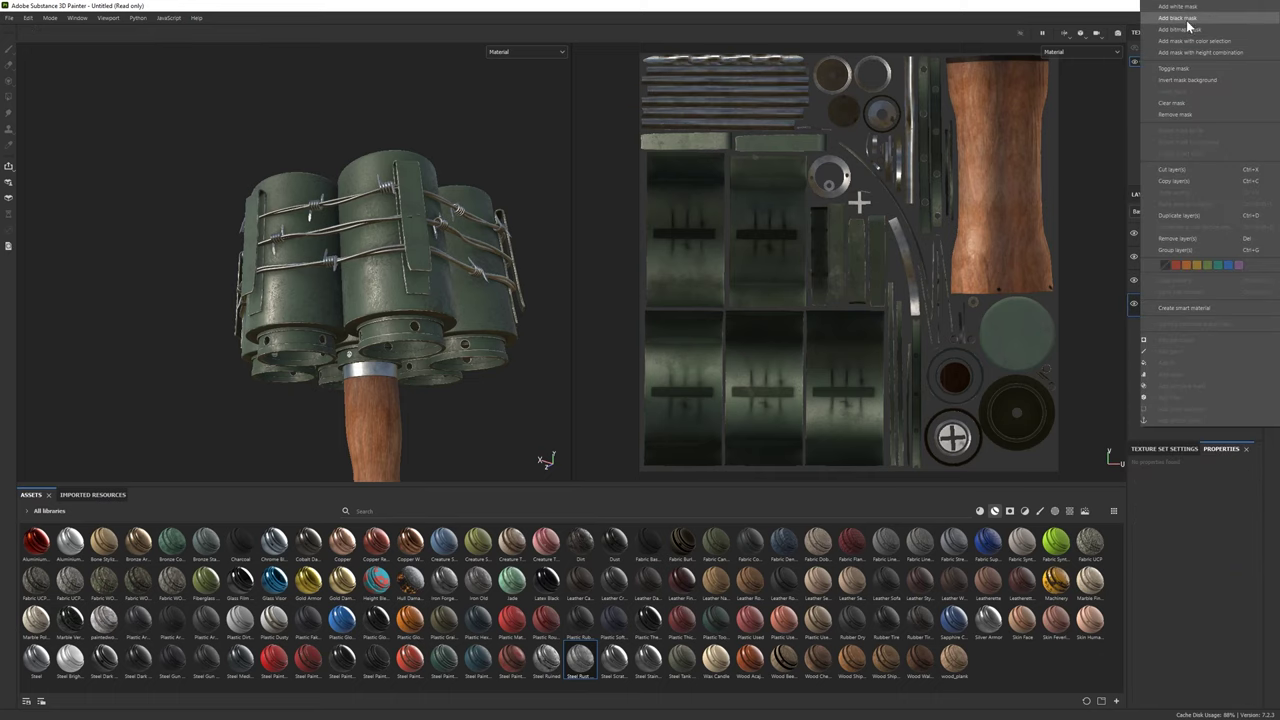
click(1178, 18)
click(8, 96)
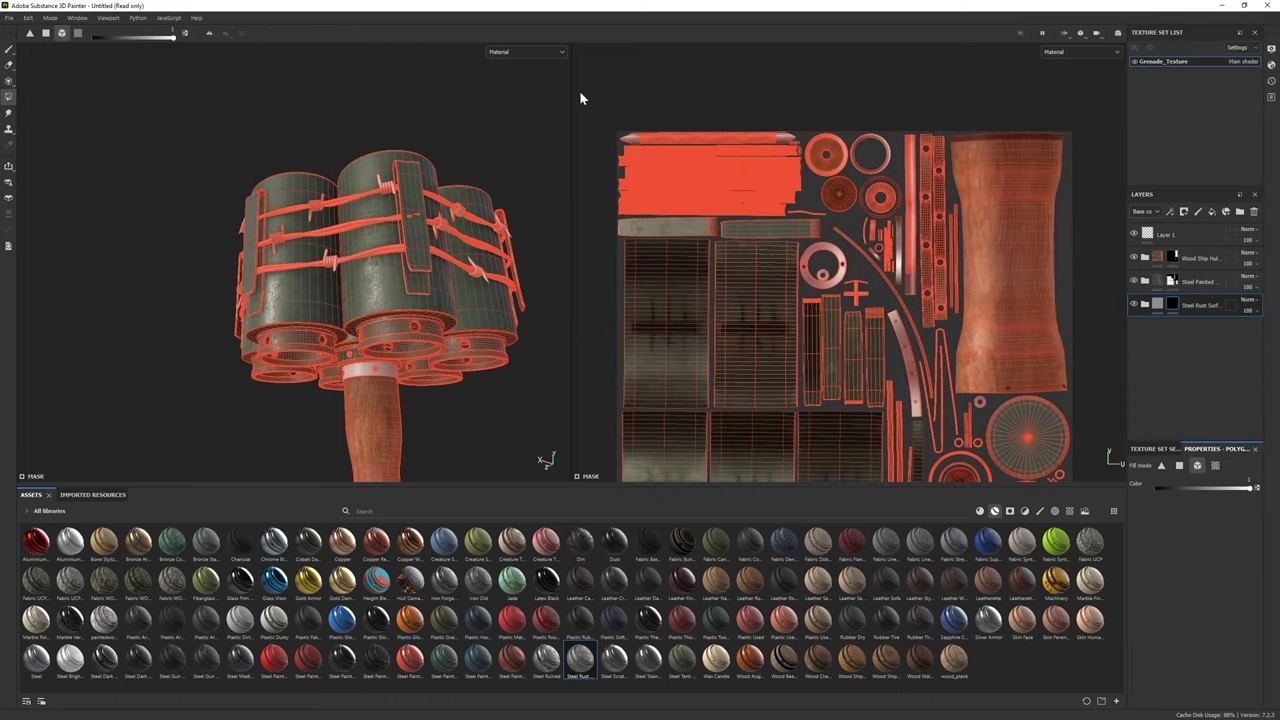
scroll(714, 213, up, 2)
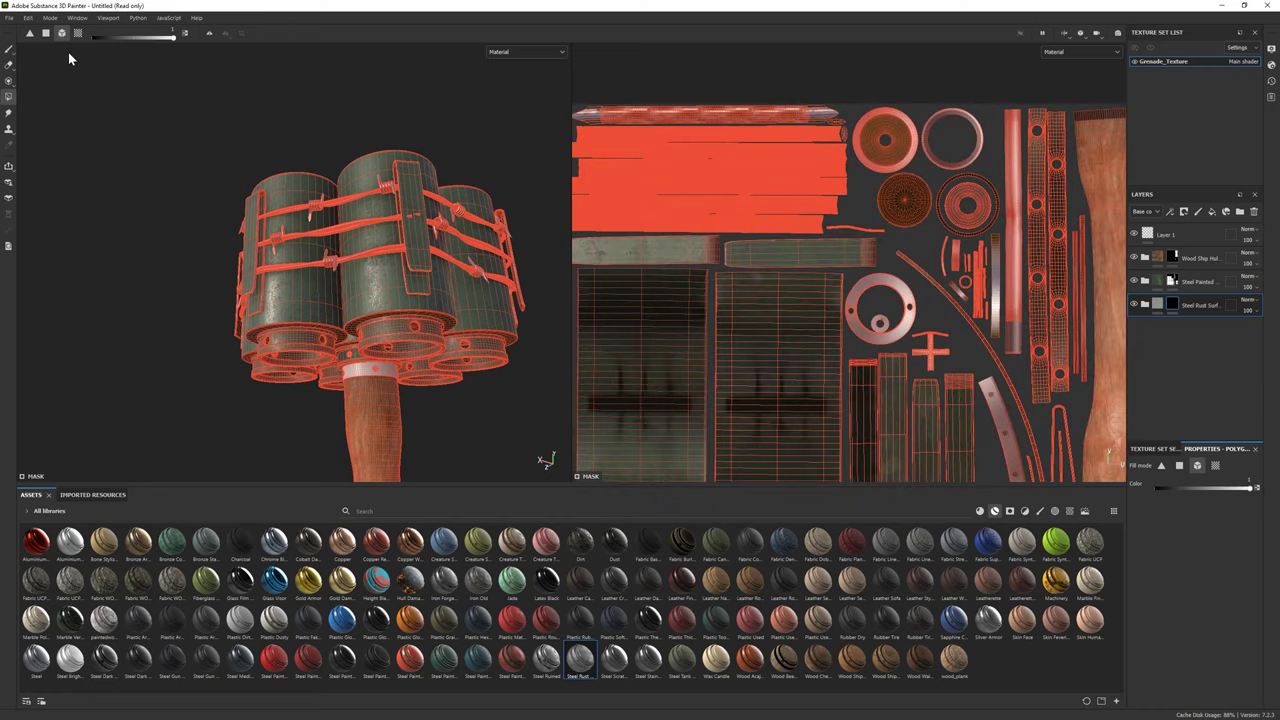
key(1)
alt+drag(250, 260, 362, 266)
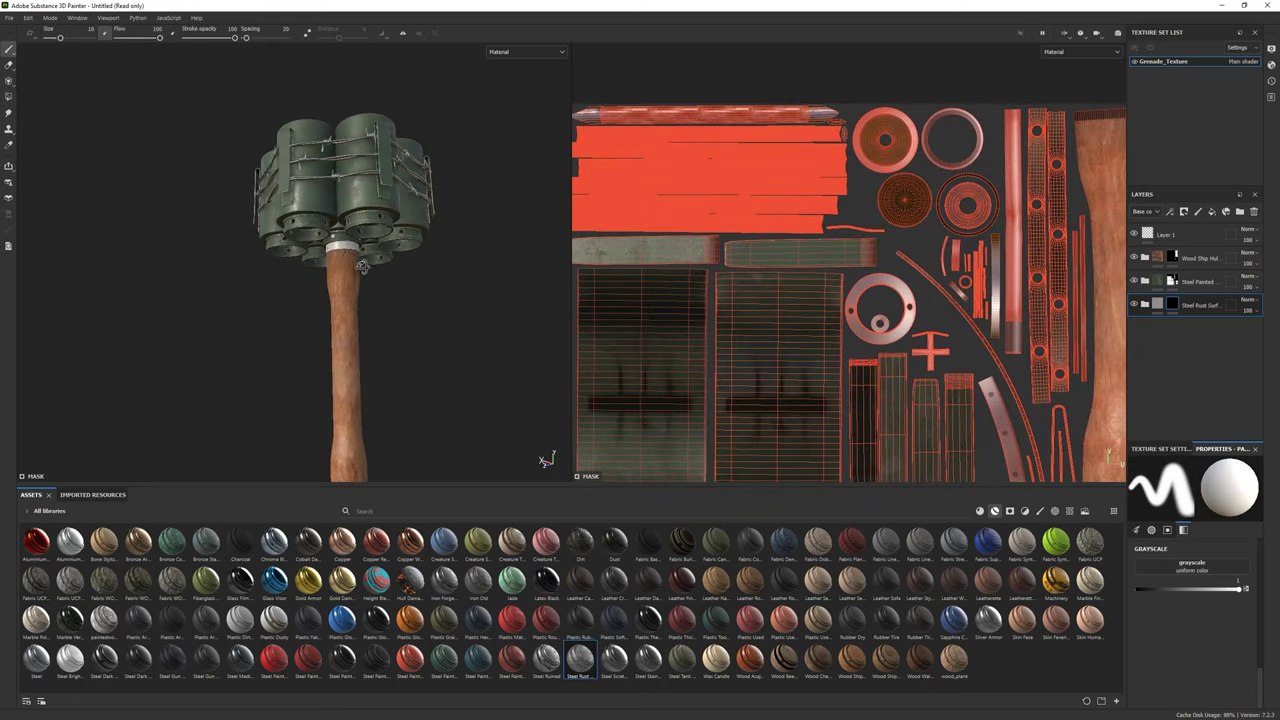
Review the Steel Painted Base Metal fill, then add a Steel Scratched material layer
click(1145, 281)
click(1185, 372)
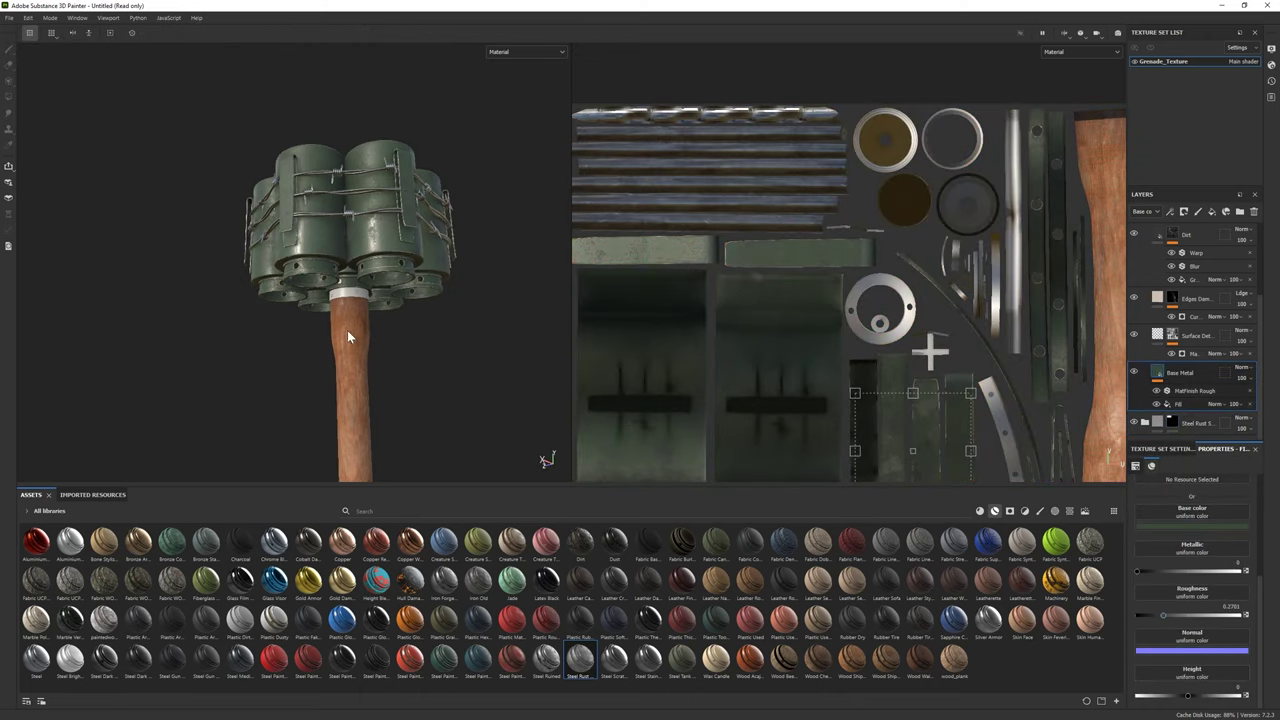
alt+drag(349, 329, 430, 322)
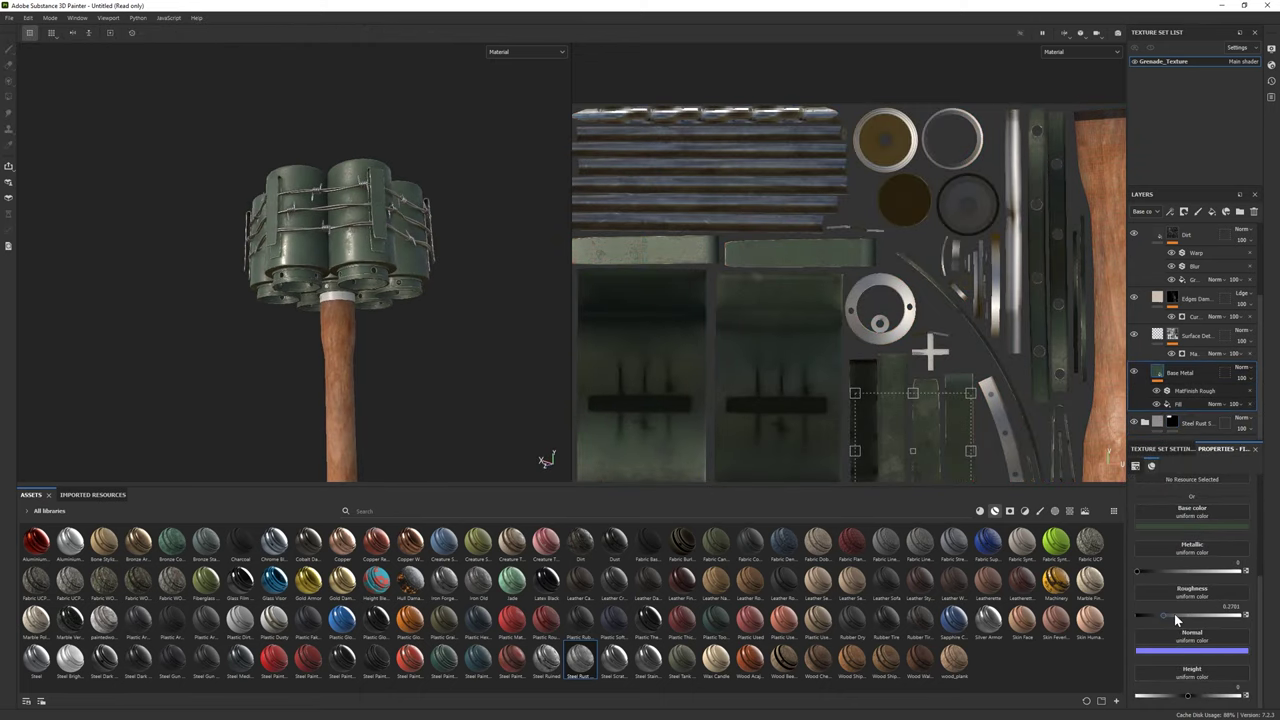
alt+drag(342, 360, 380, 305)
alt+right_drag(380, 305, 477, 429)
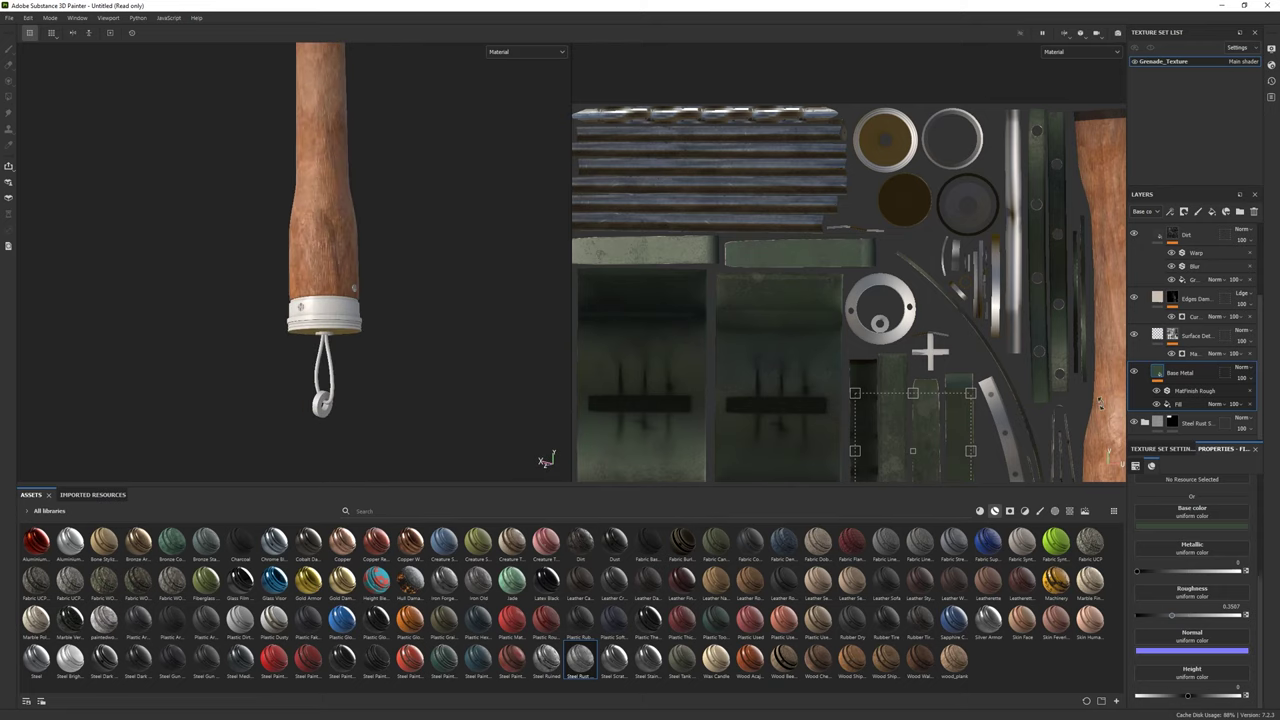
scroll(1143, 277, up, 3)
click(1144, 279)
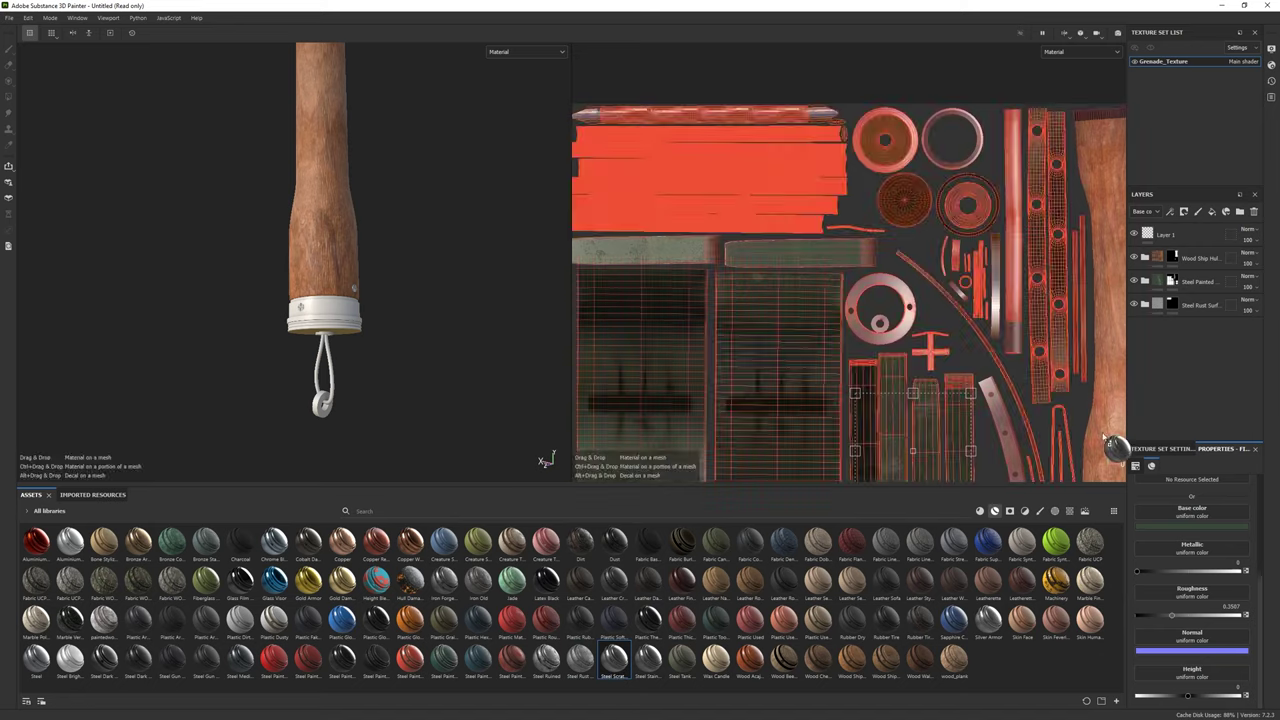
drag(613, 665, 1027, 360)
alt+drag(374, 354, 44, 222)
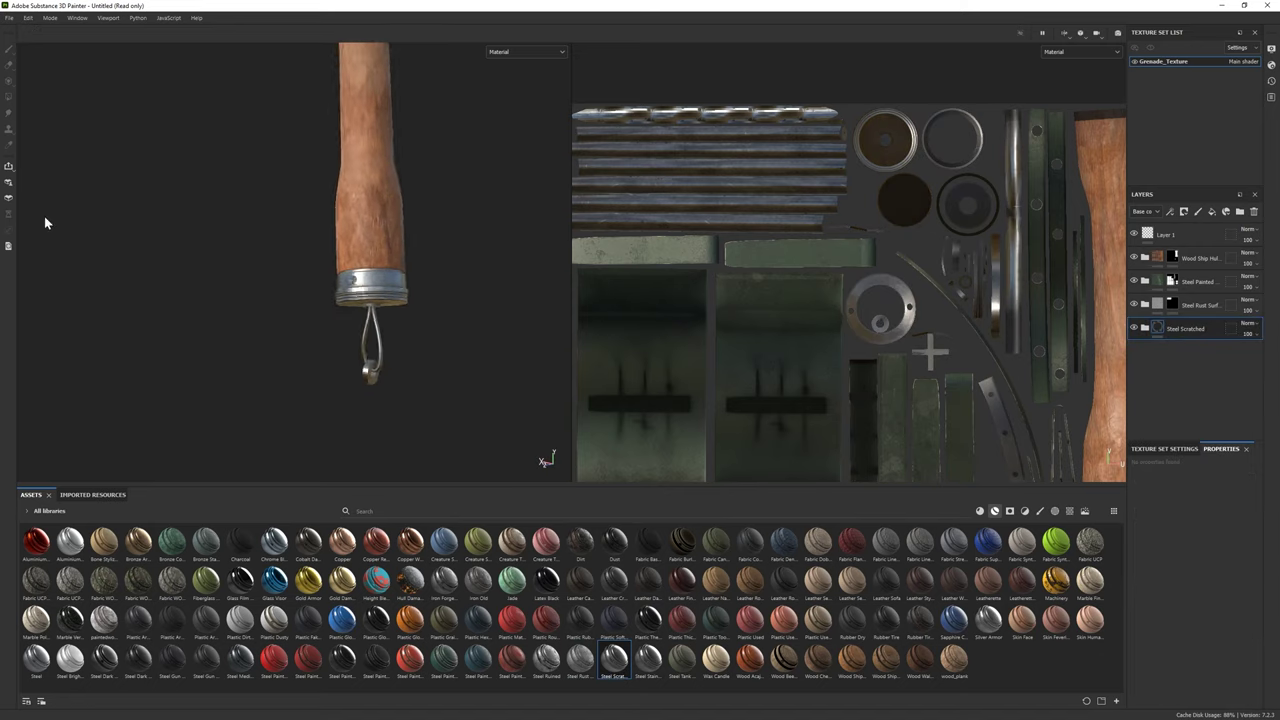
Inspect the Steel Scratched group's Steel Base layer and toggle the group's visibility to compare
click(1145, 328)
click(1180, 412)
scroll(1204, 640, down, 3)
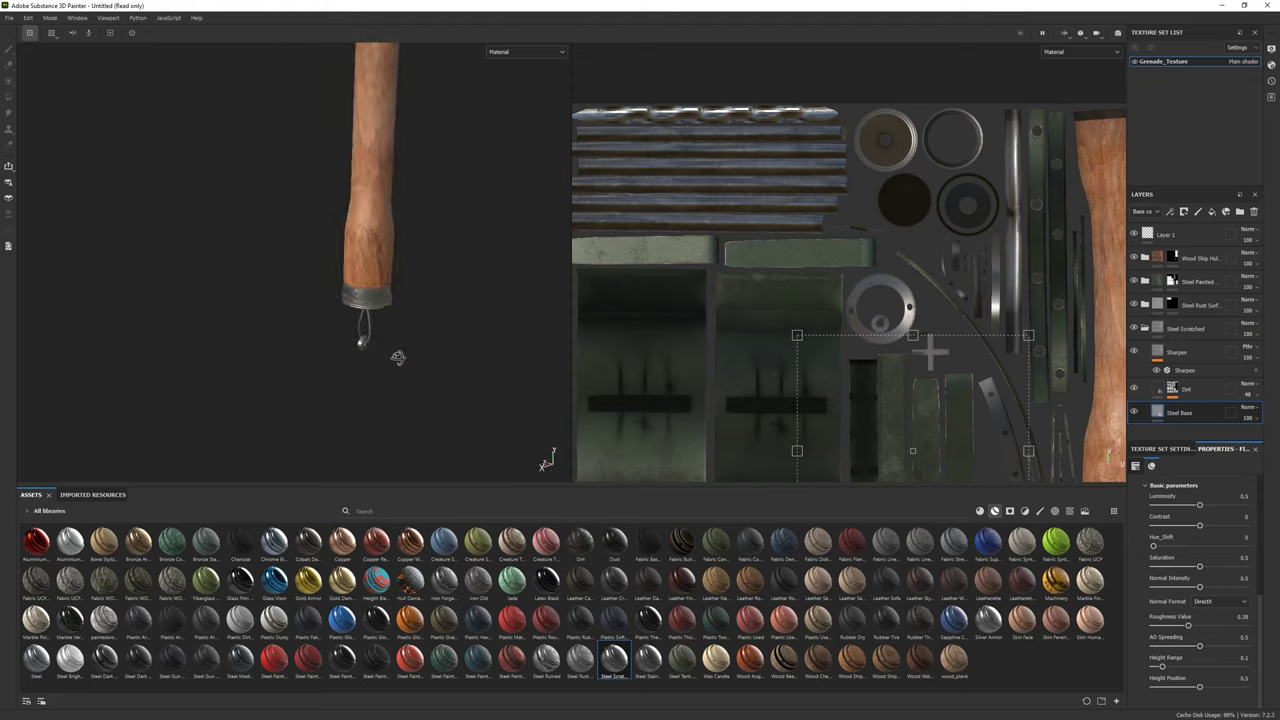
alt+middle_drag(395, 358, 315, 360)
click(1143, 329)
click(1133, 327)
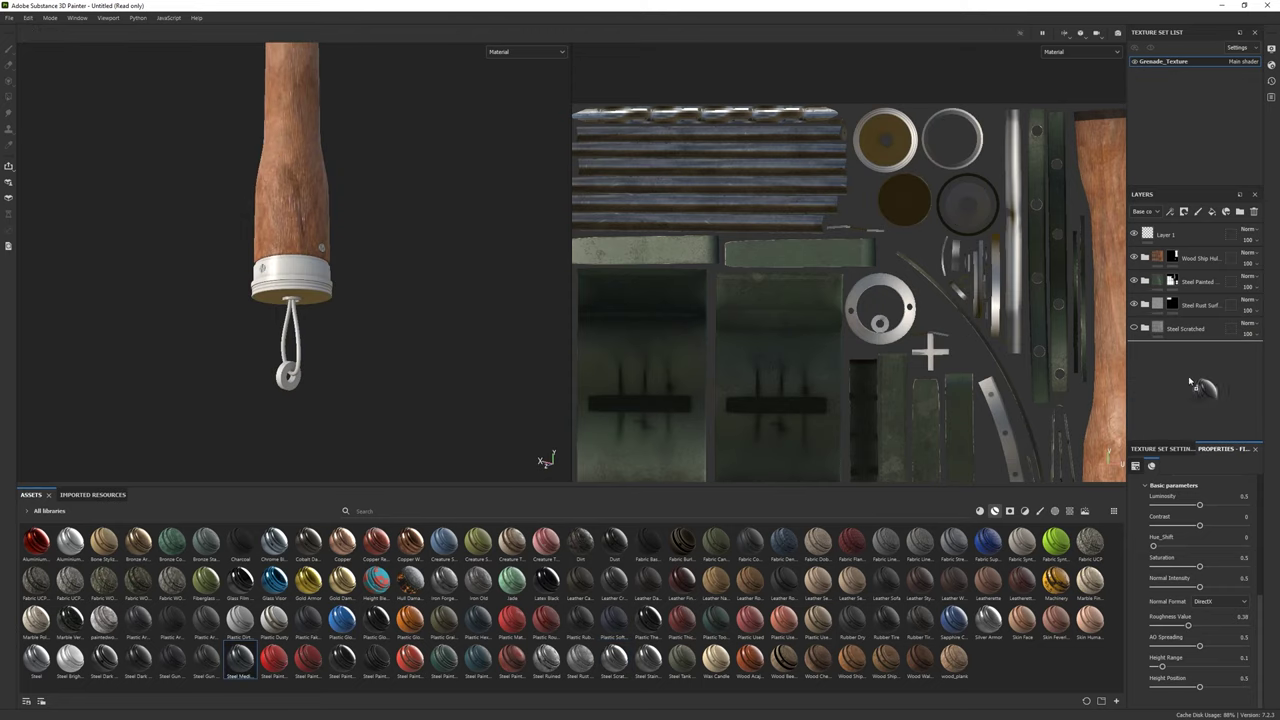
click(1185, 328)
Try the Steel Dark Aged and Steel Stained materials as layers, deleting both
drag(115, 677, 762, 383)
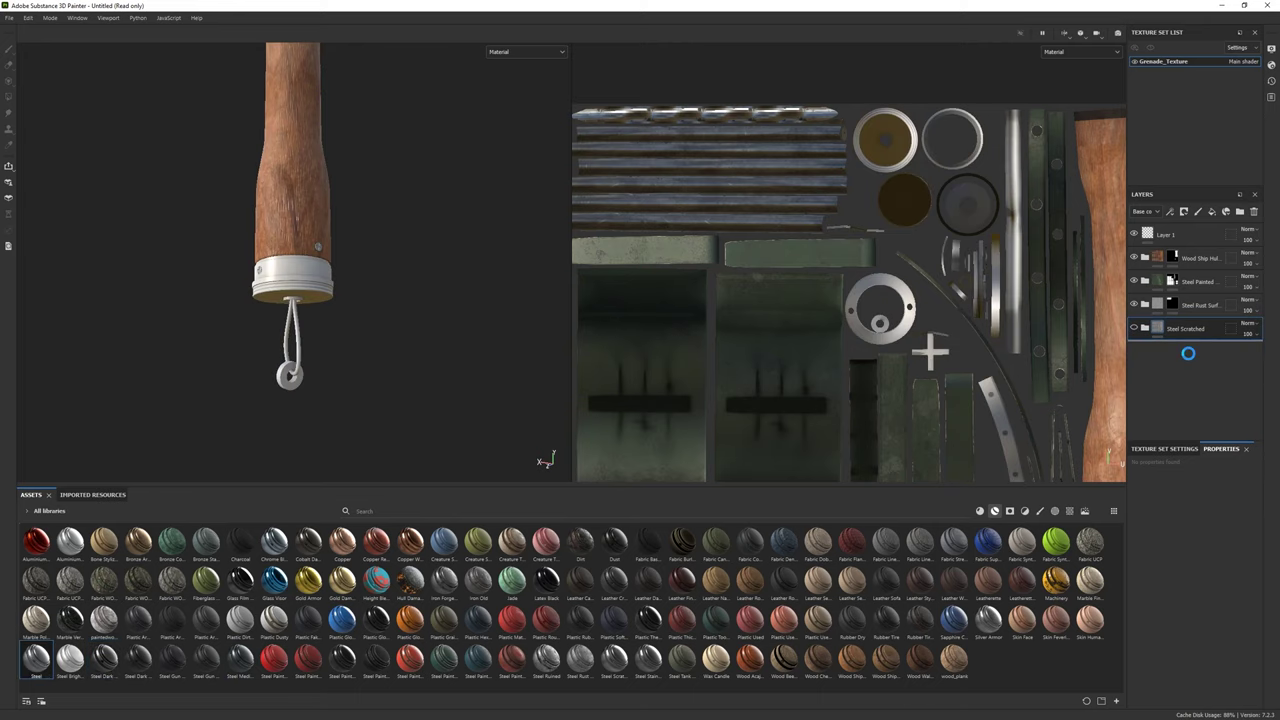
key(Delete)
drag(659, 669, 1198, 366)
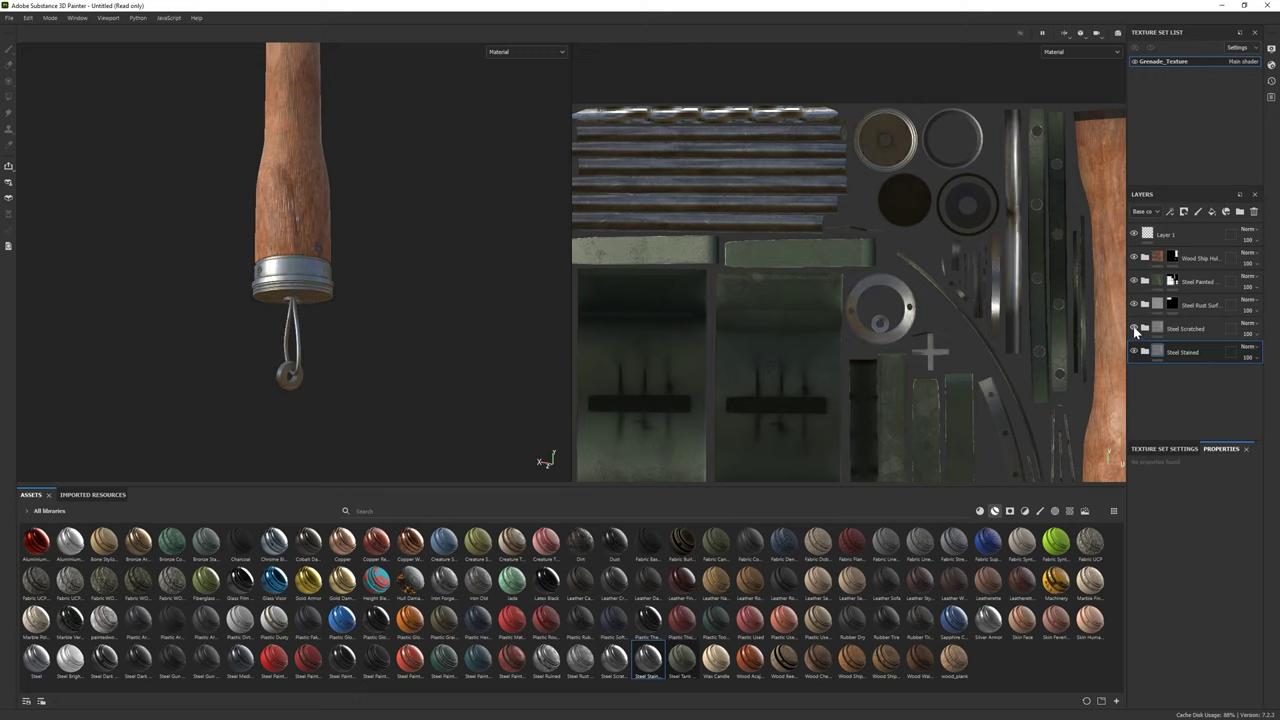
key(Delete)
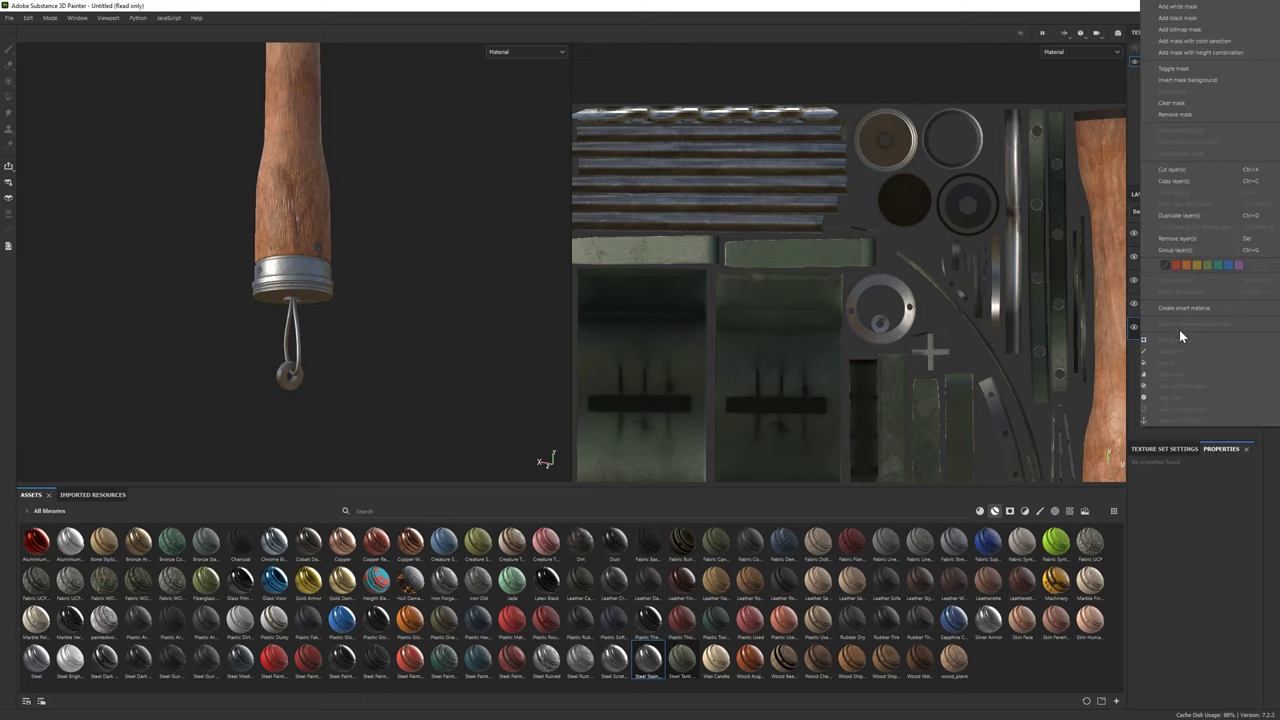
alt+drag(340, 291, 383, 375)
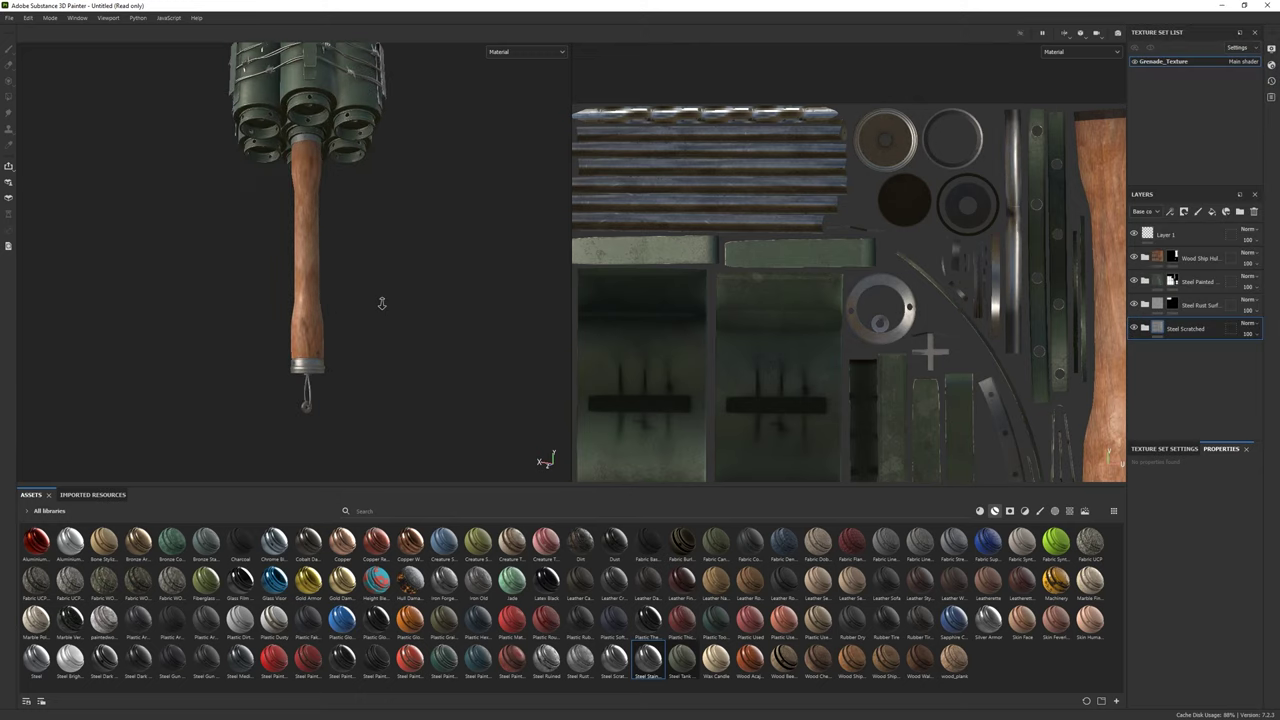
Set the Steel Scratched Steel Base layer's Luminosity to 0.41
click(1145, 328)
click(1185, 412)
scroll(1160, 507, down, 3)
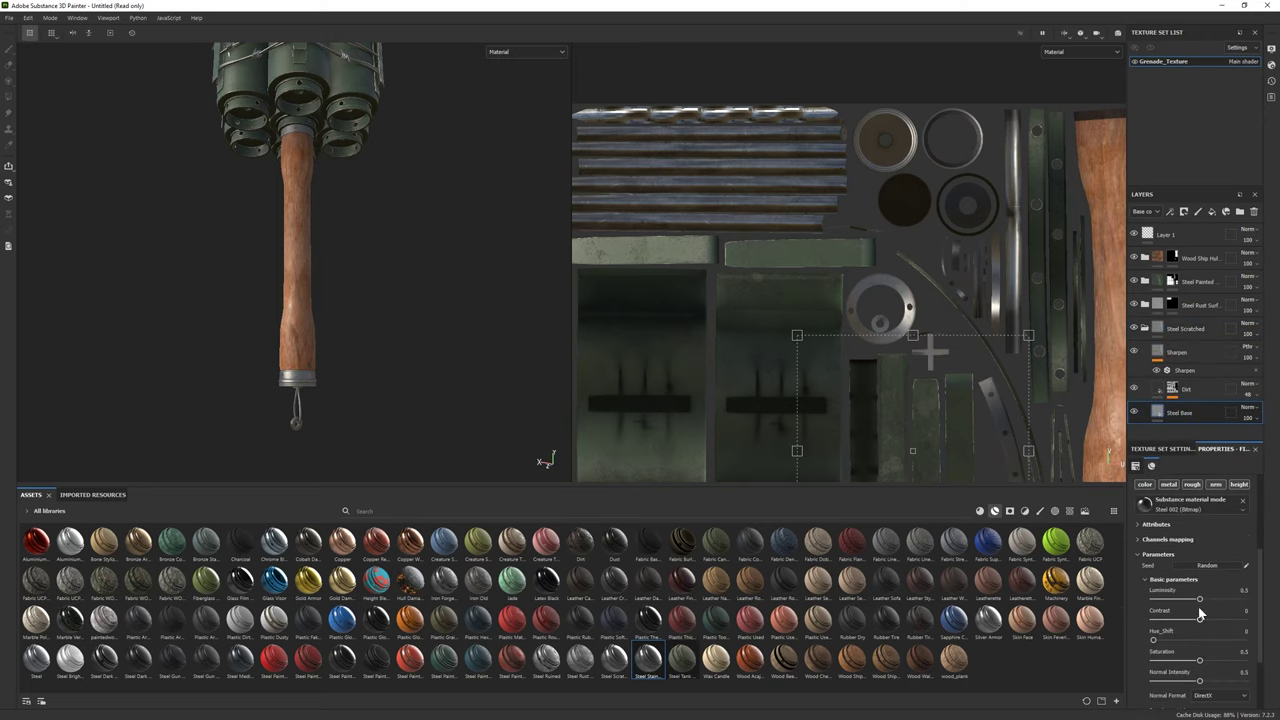
mouse_move(330, 300)
alt+mouse_down()
mouse_move(374, 302)
mouse_move(250, 291)
alt+mouse_up()
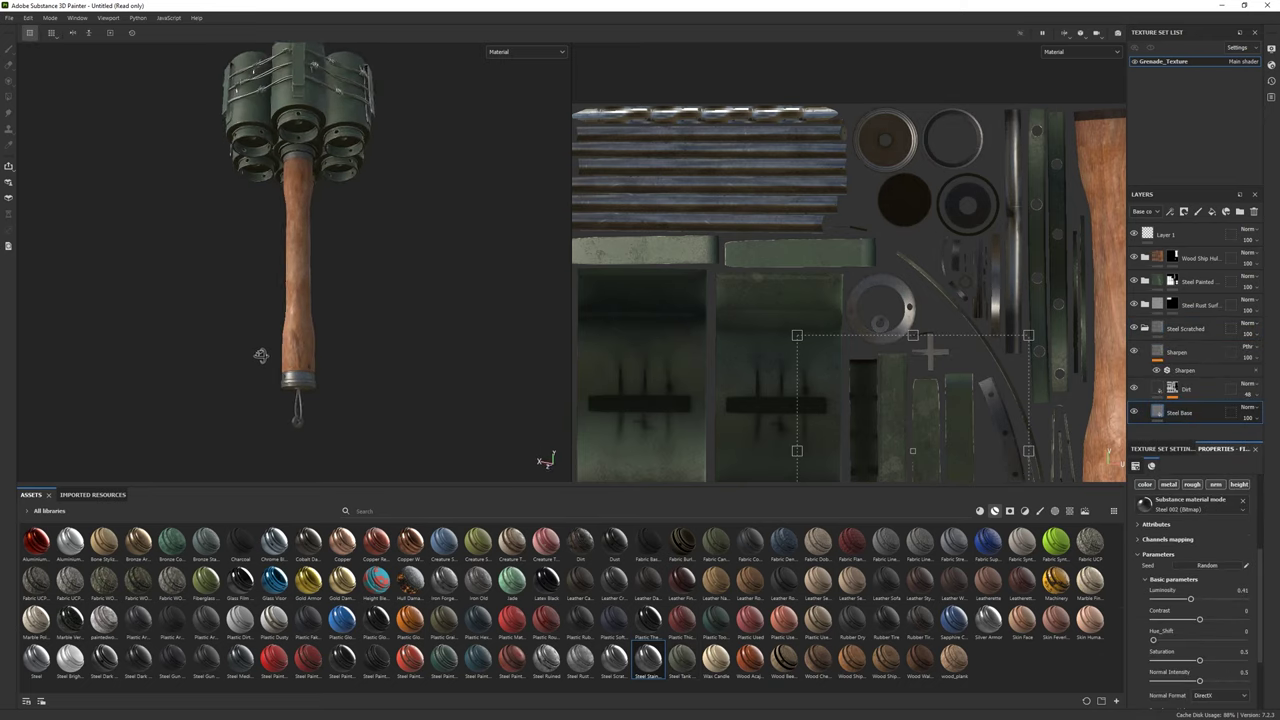
scroll(250, 291, up, 5)
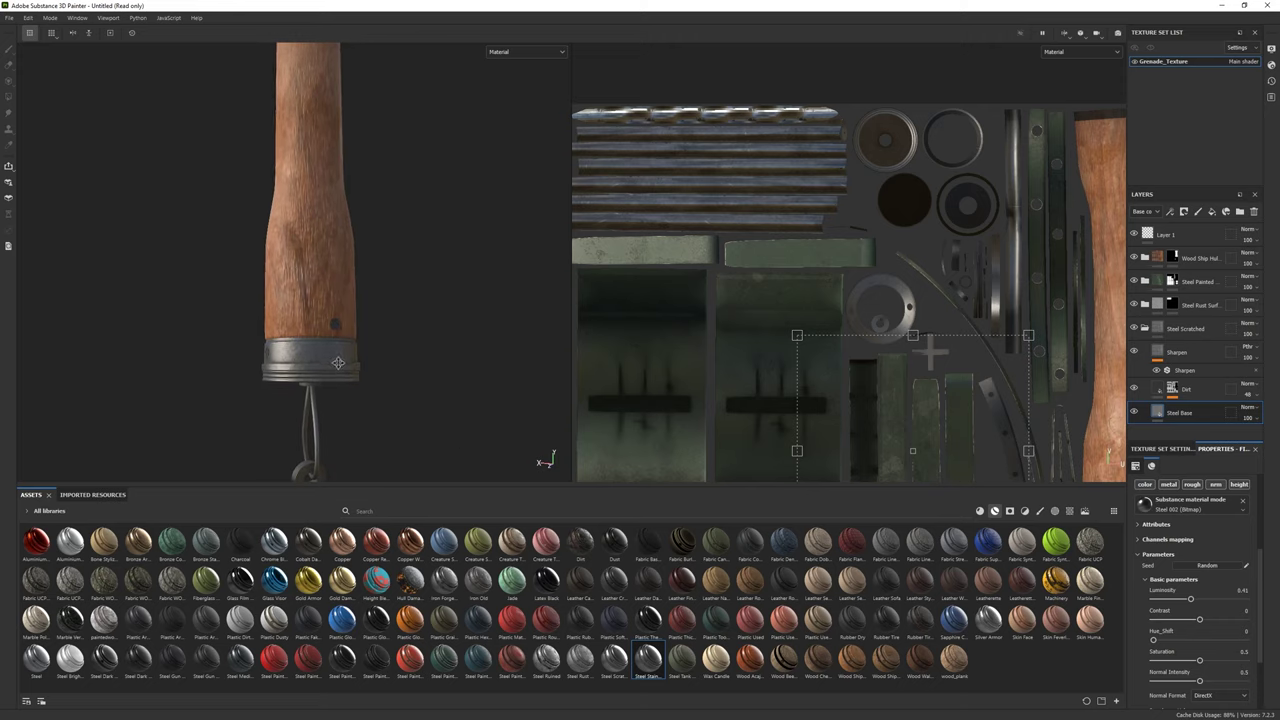
Lower the Dirt generator's Dirt Contrast to 0.62 and check the grenade head
click(1185, 389)
click(1183, 575)
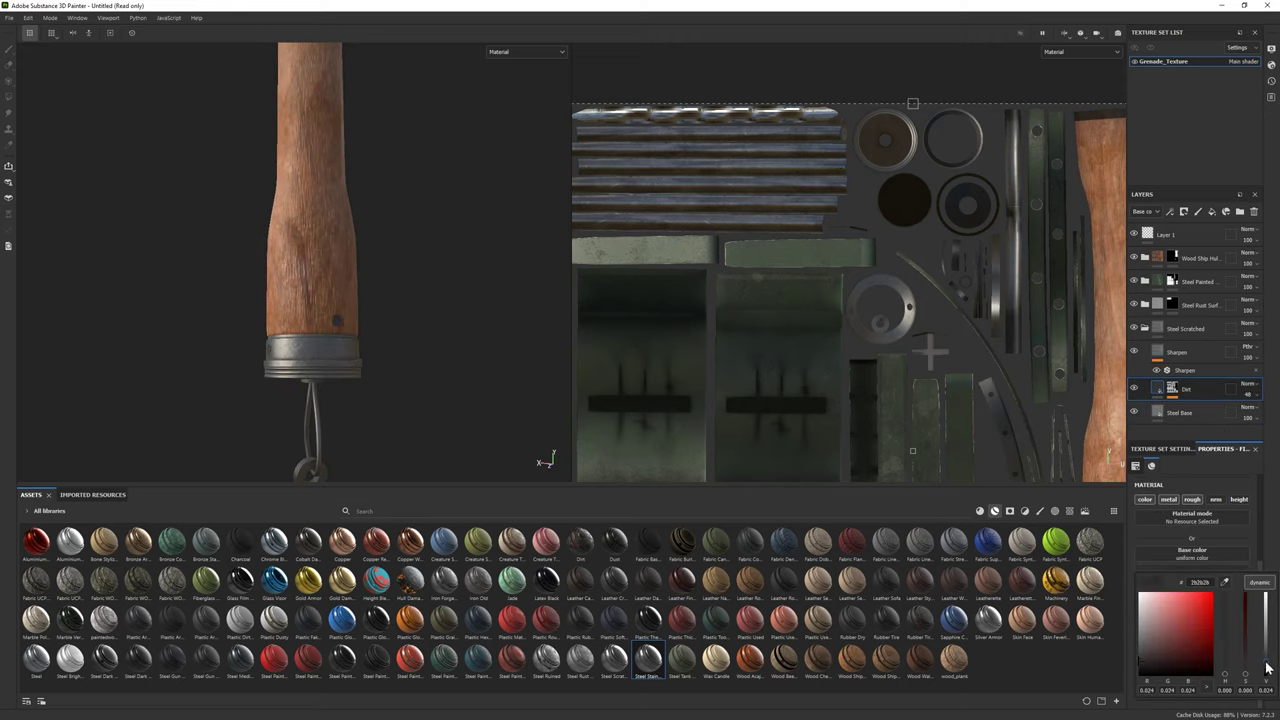
click(1177, 391)
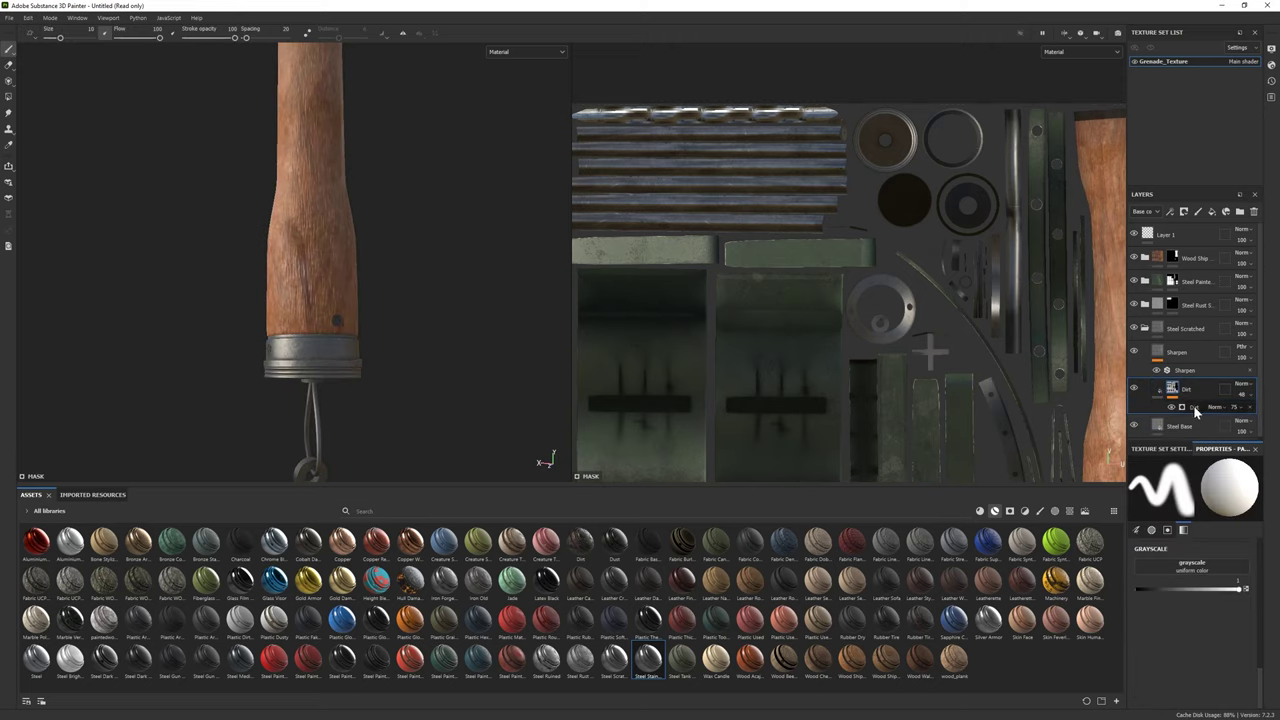
click(1195, 408)
drag(1248, 563, 1234, 558)
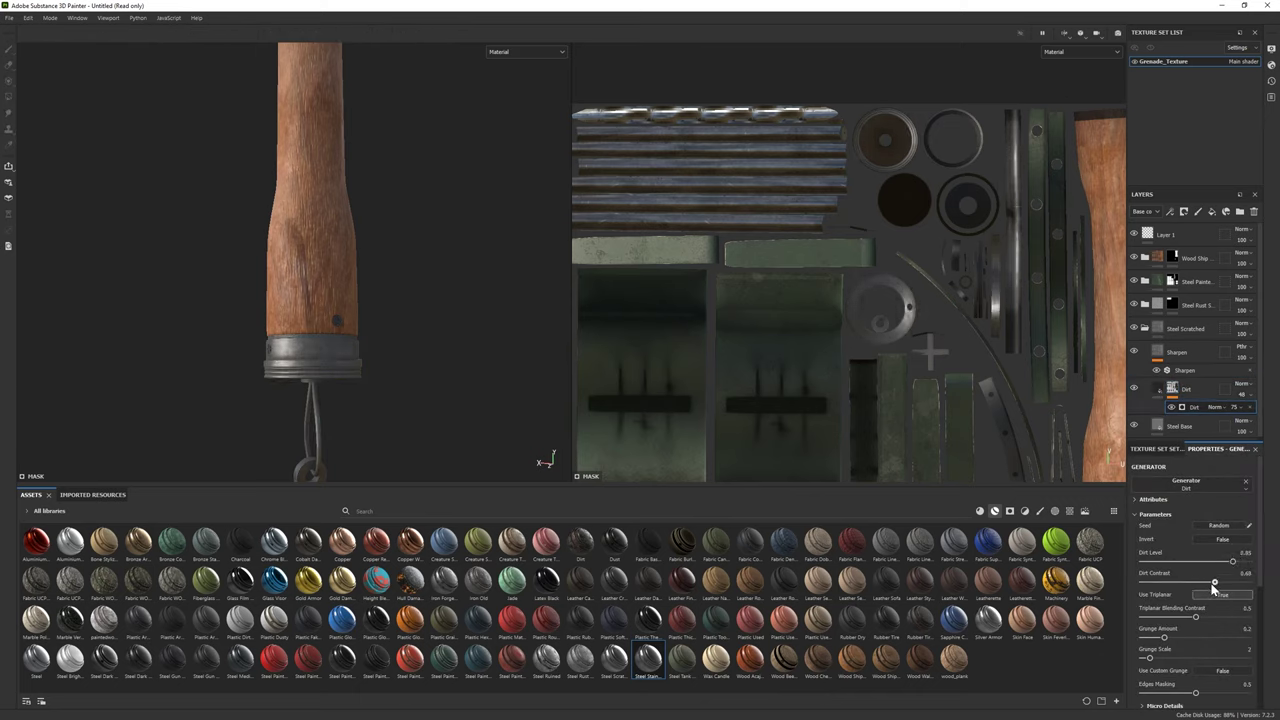
middle_drag(258, 339, 233, 374)
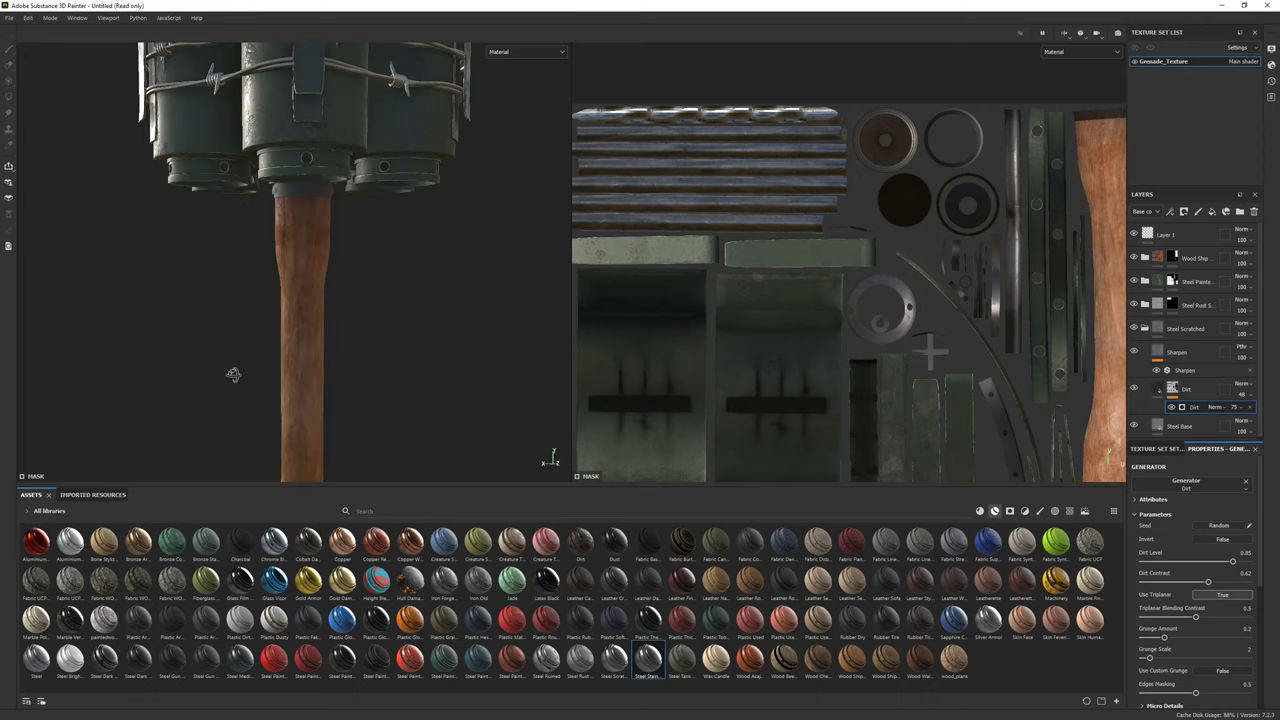
scroll(280, 410, up, 5)
mouse_move(306, 437)
alt+mouse_down()
mouse_move(266, 371)
mouse_move(477, 343)
mouse_move(600, 345)
alt+mouse_up()
Mask the Steel Scratched layer to the handle's metal band using polygon fill
click(1134, 329)
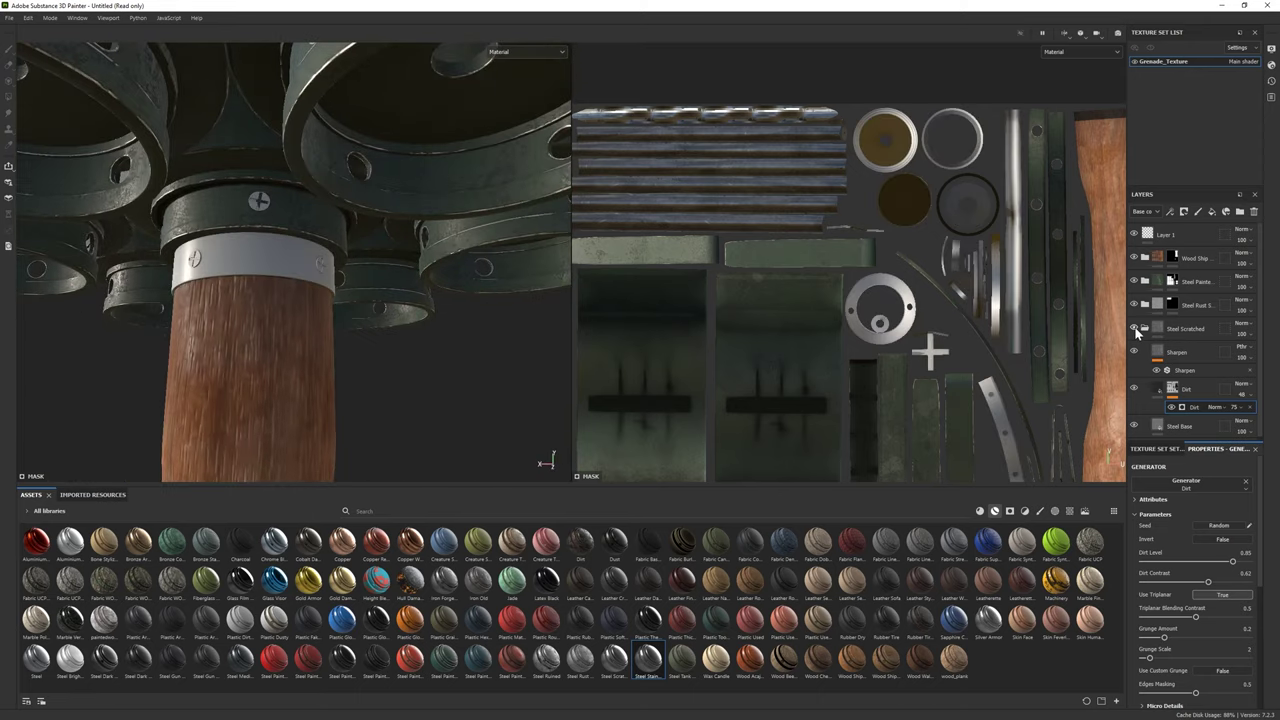
right_click(1145, 330)
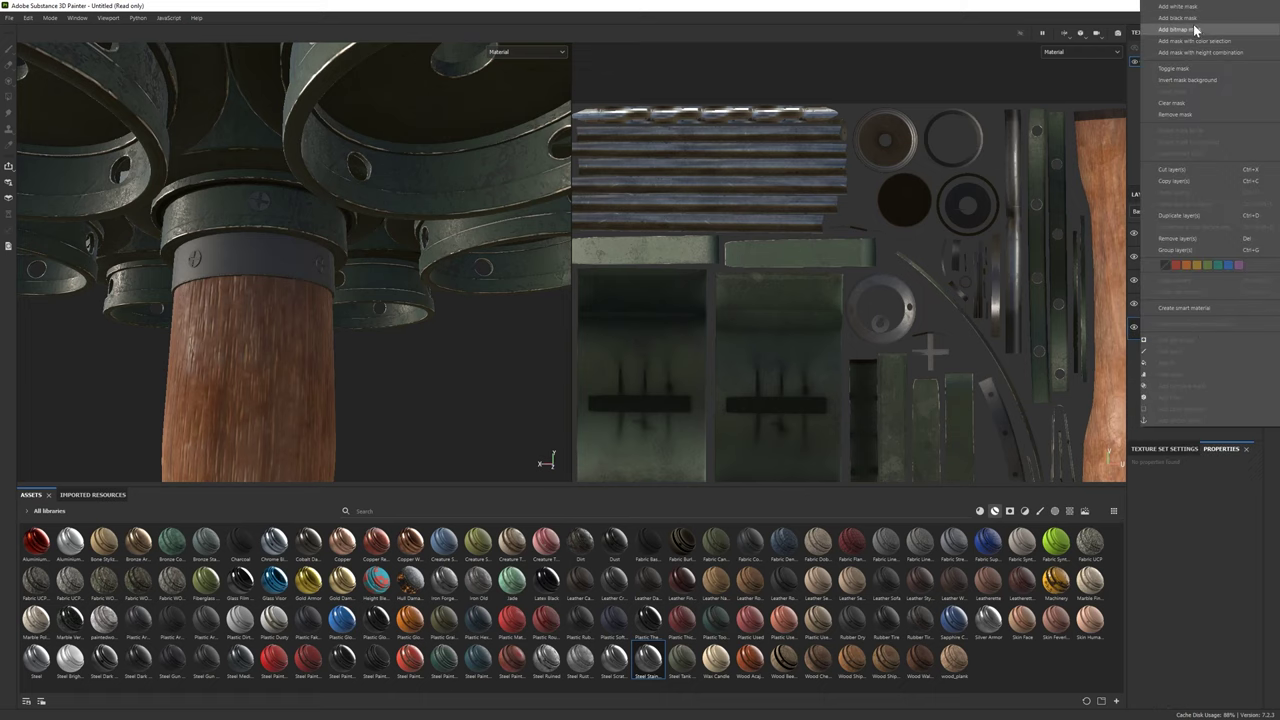
click(1193, 29)
alt+drag(300, 300, 393, 347)
key(4)
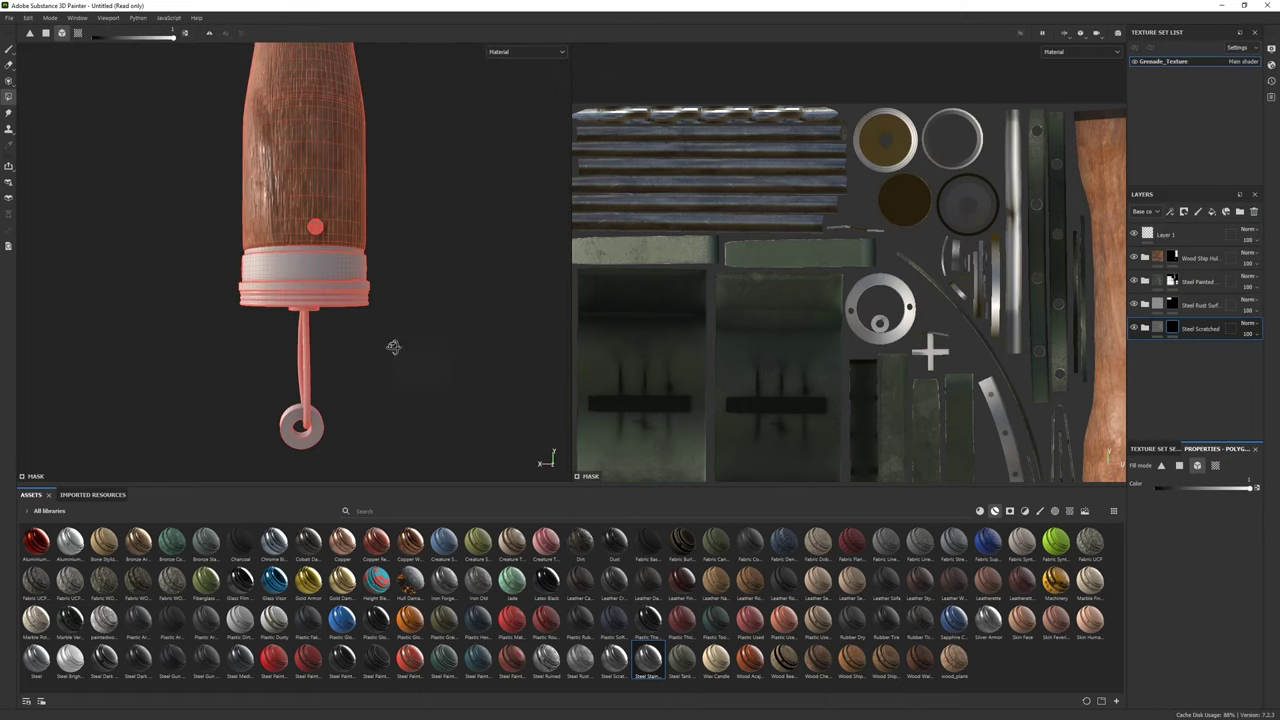
click(305, 282)
alt+drag(310, 300, 324, 464)
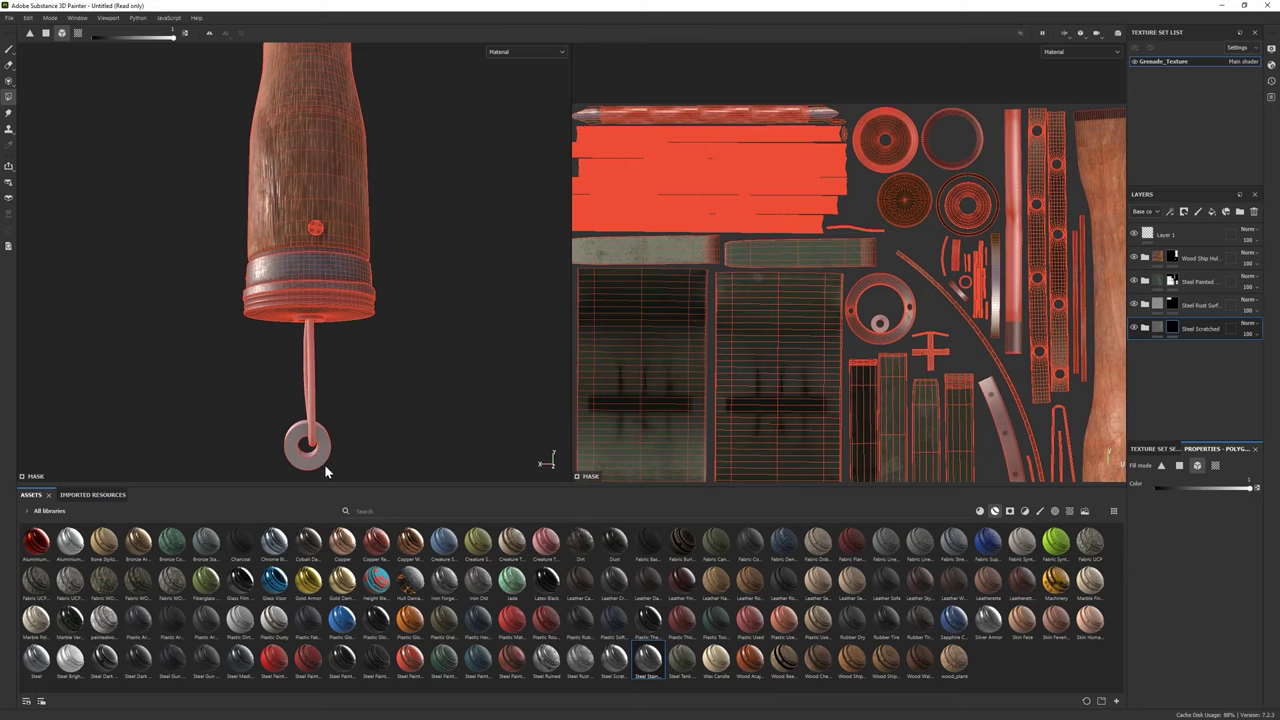
click(9, 50)
Add a Silver Armor material layer with a black mask
mouse_move(180, 257)
alt+mouse_down()
mouse_move(282, 162)
mouse_move(499, 330)
alt+mouse_up()
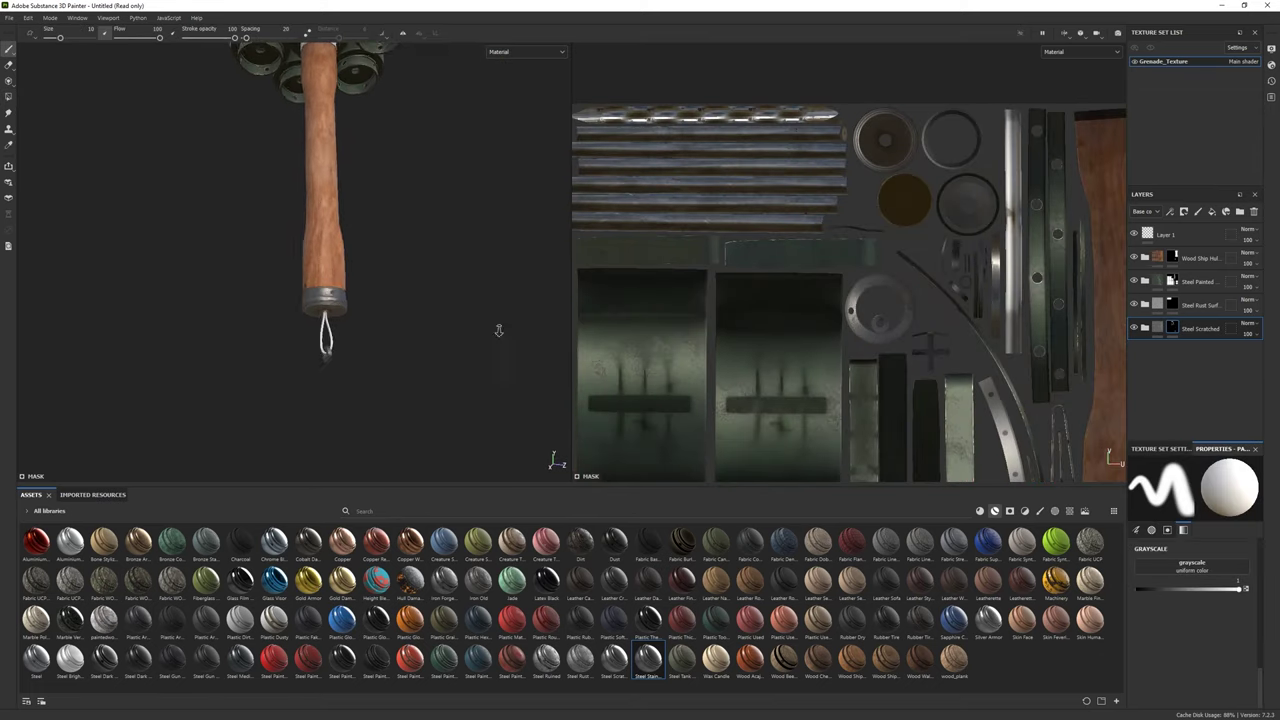
scroll(394, 343, up, 2)
scroll(417, 126, down, 2)
scroll(409, 229, up, 3)
scroll(409, 229, up, 2)
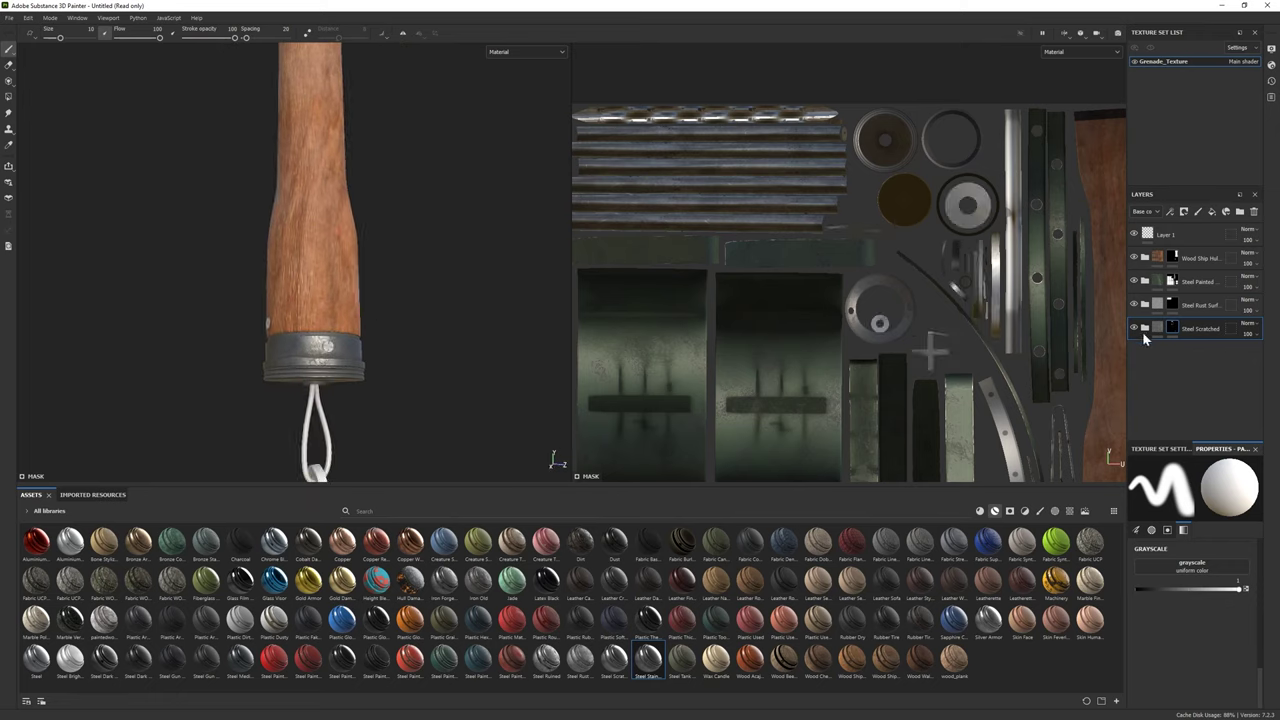
scroll(140, 260, down, 3)
scroll(414, 218, up, 3)
scroll(414, 218, up, 1)
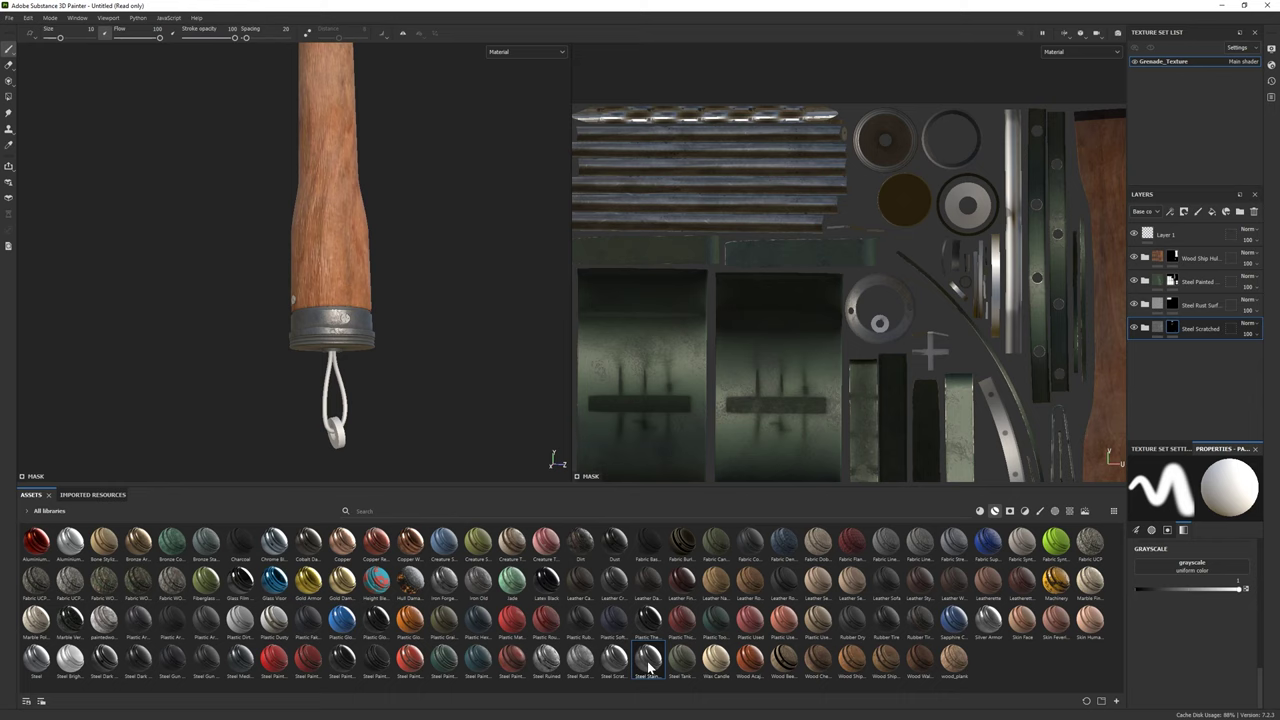
drag(1161, 343, 1163, 345)
scroll(451, 360, up, 2)
right_click(1187, 347)
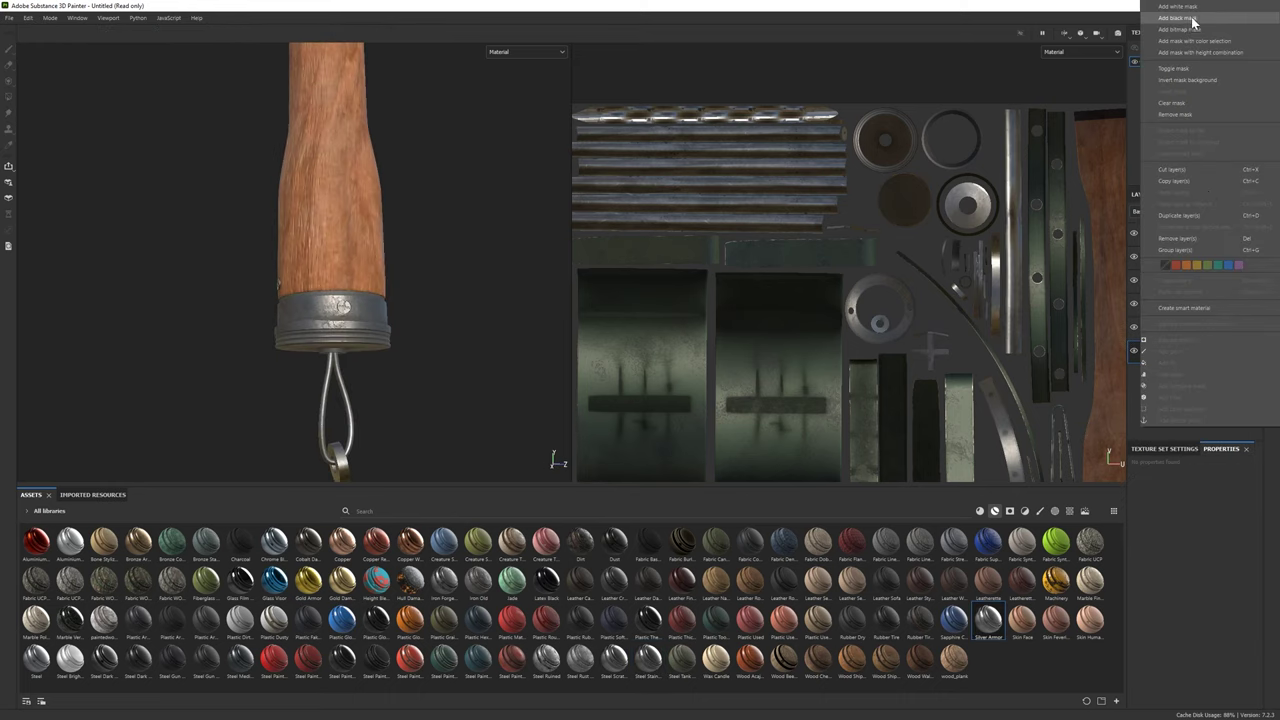
click(1190, 18)
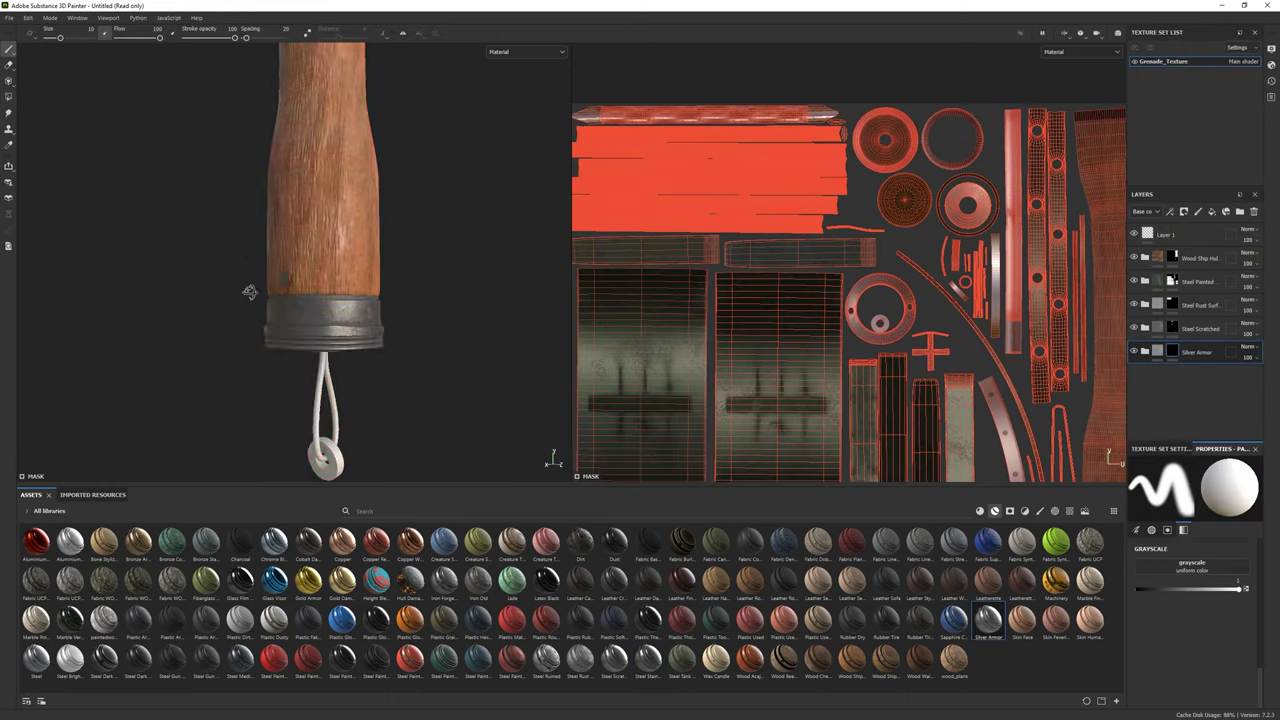
Select the Silver Armor mask and ready the brush and polygon-fill tools for painting
scroll(166, 280, down, 3)
scroll(166, 280, up, 1)
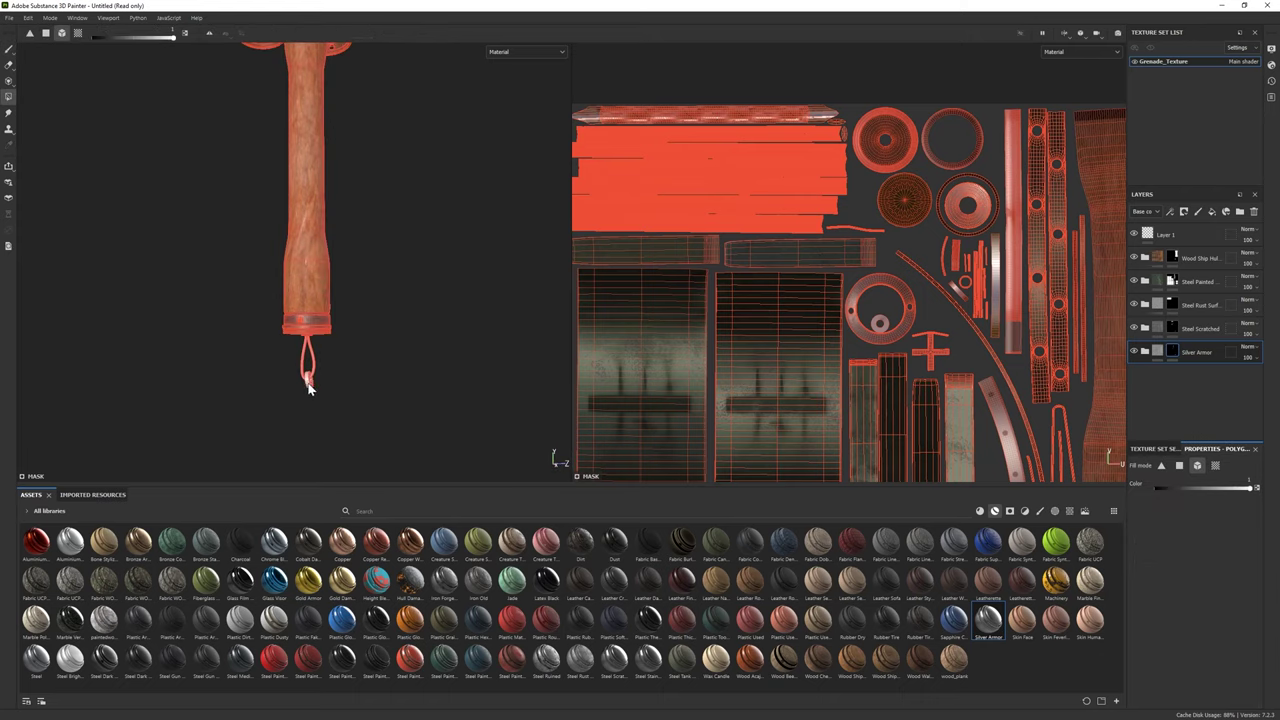
alt+drag(251, 357, 383, 368)
scroll(383, 368, up, 2)
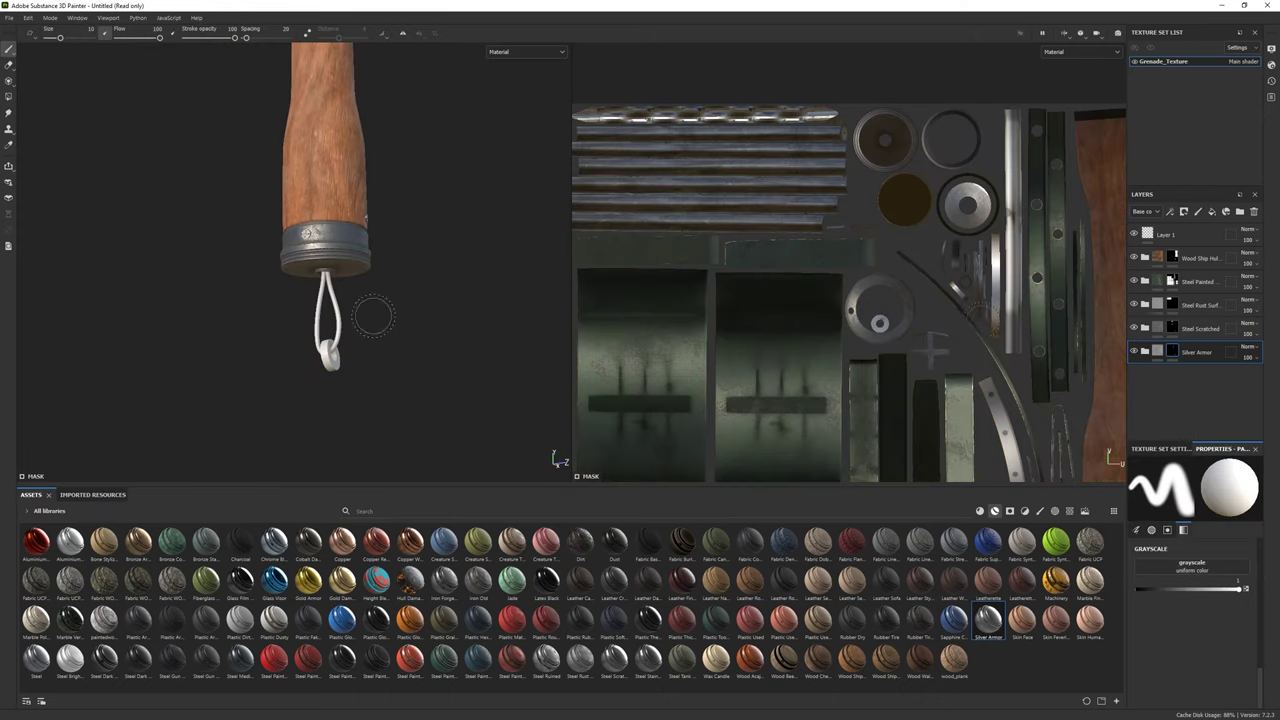
click(1196, 328)
key(4)
key(1)
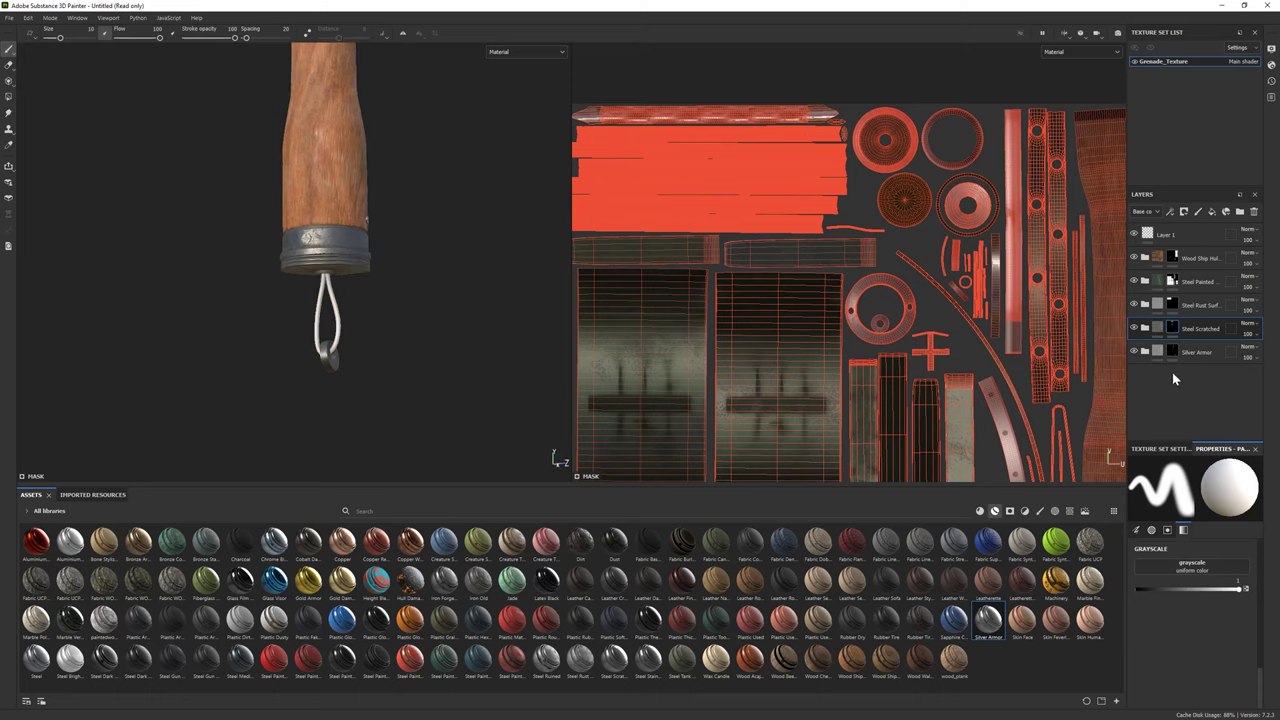
click(1172, 352)
key(4)
key(1)
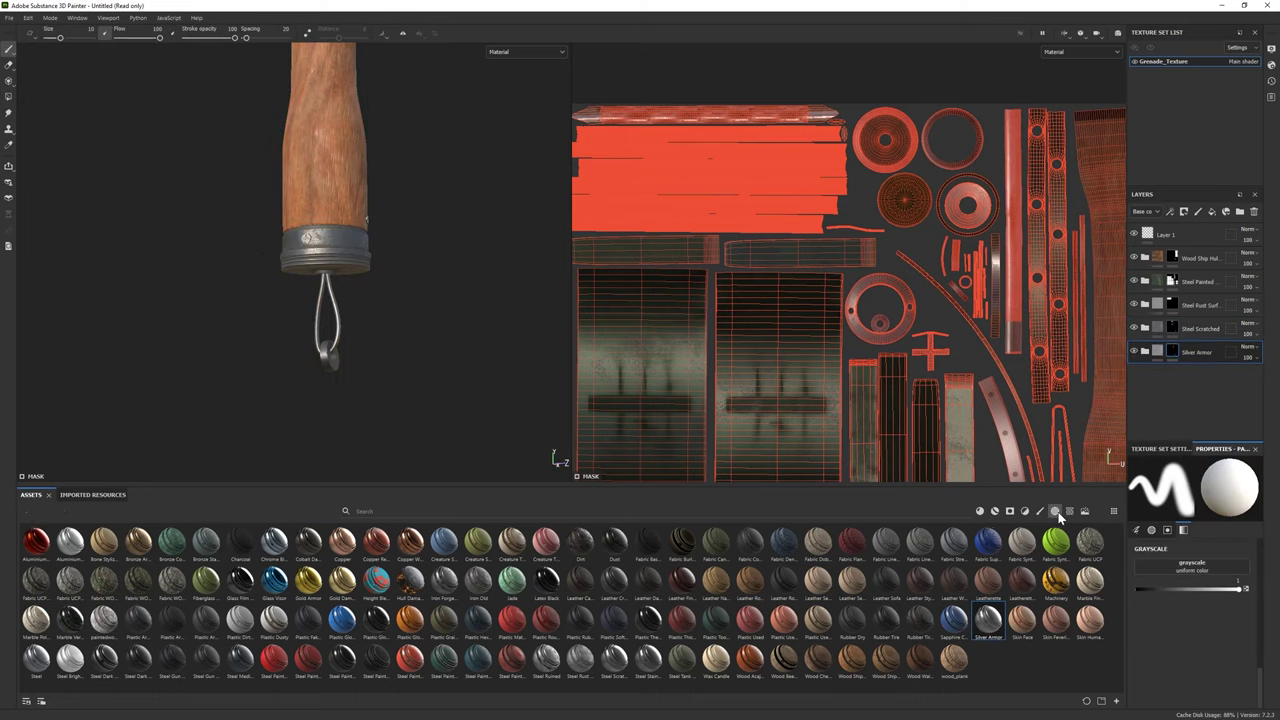
click(1055, 512)
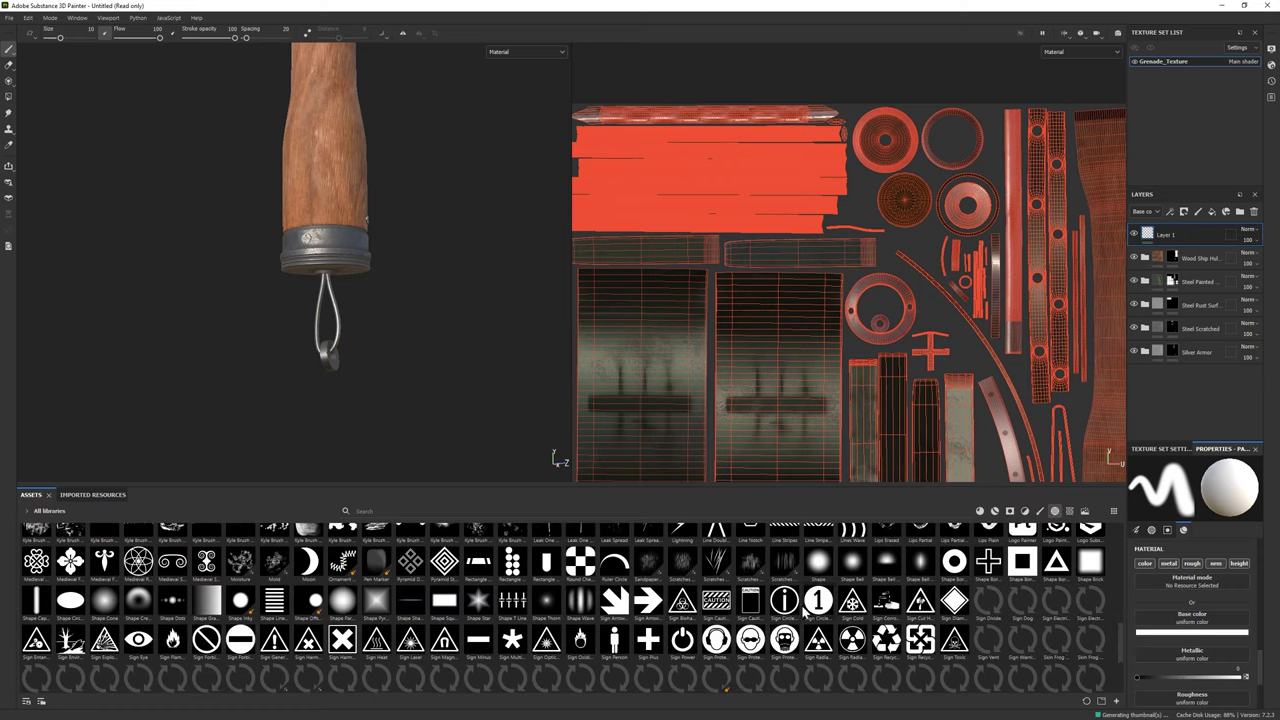
click(1056, 512)
scroll(570, 608, up, 5)
scroll(570, 608, up, 3)
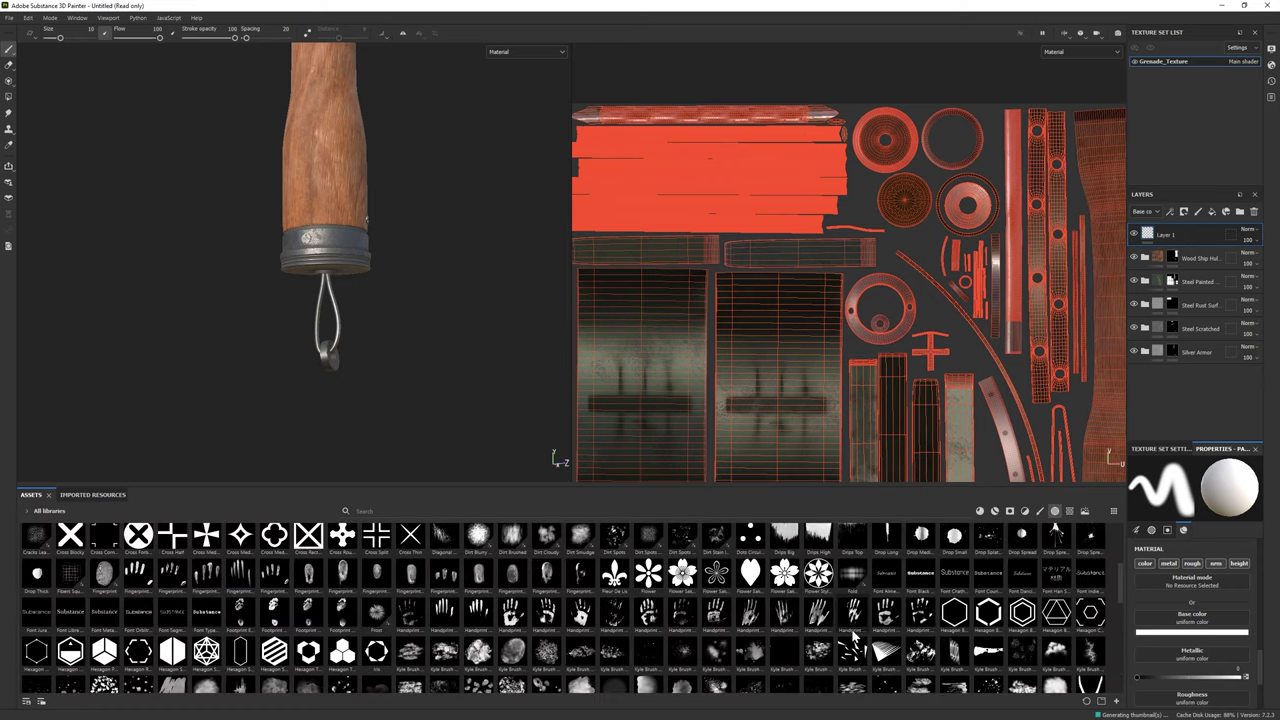
scroll(570, 608, up, 3)
scroll(570, 608, up, 3)
scroll(871, 635, down, 3)
scroll(871, 635, down, 1)
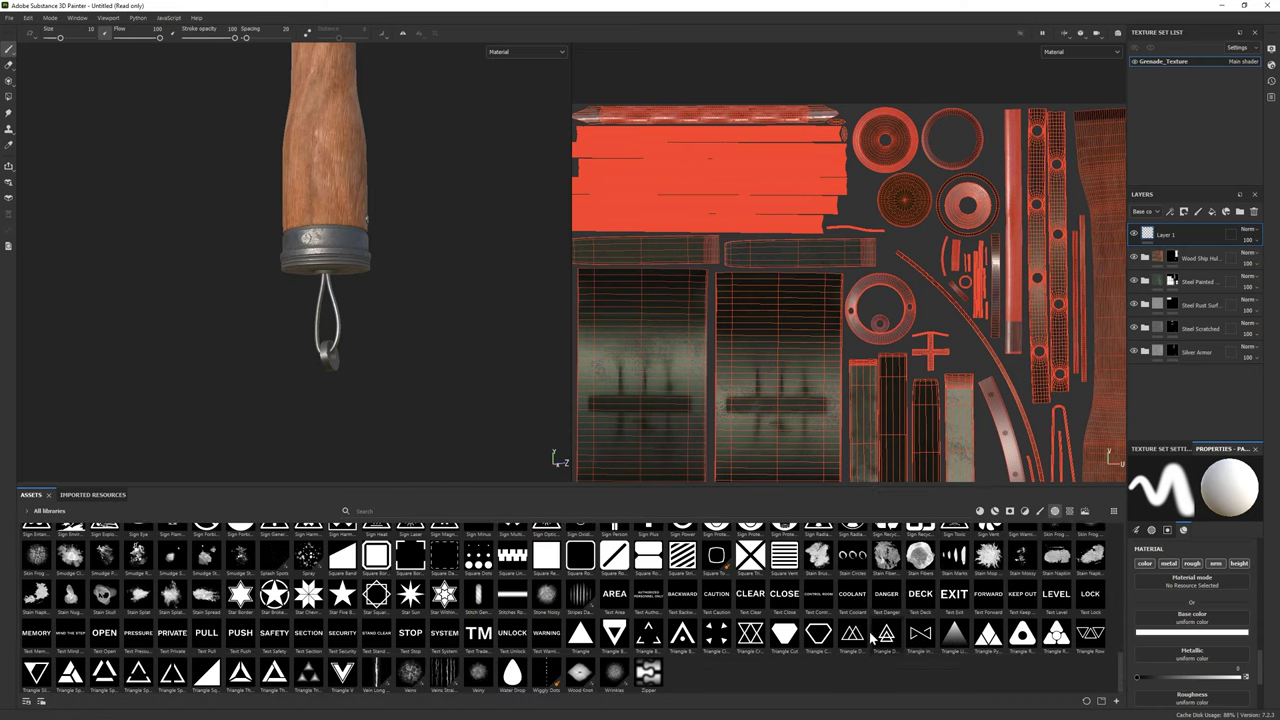
click(980, 511)
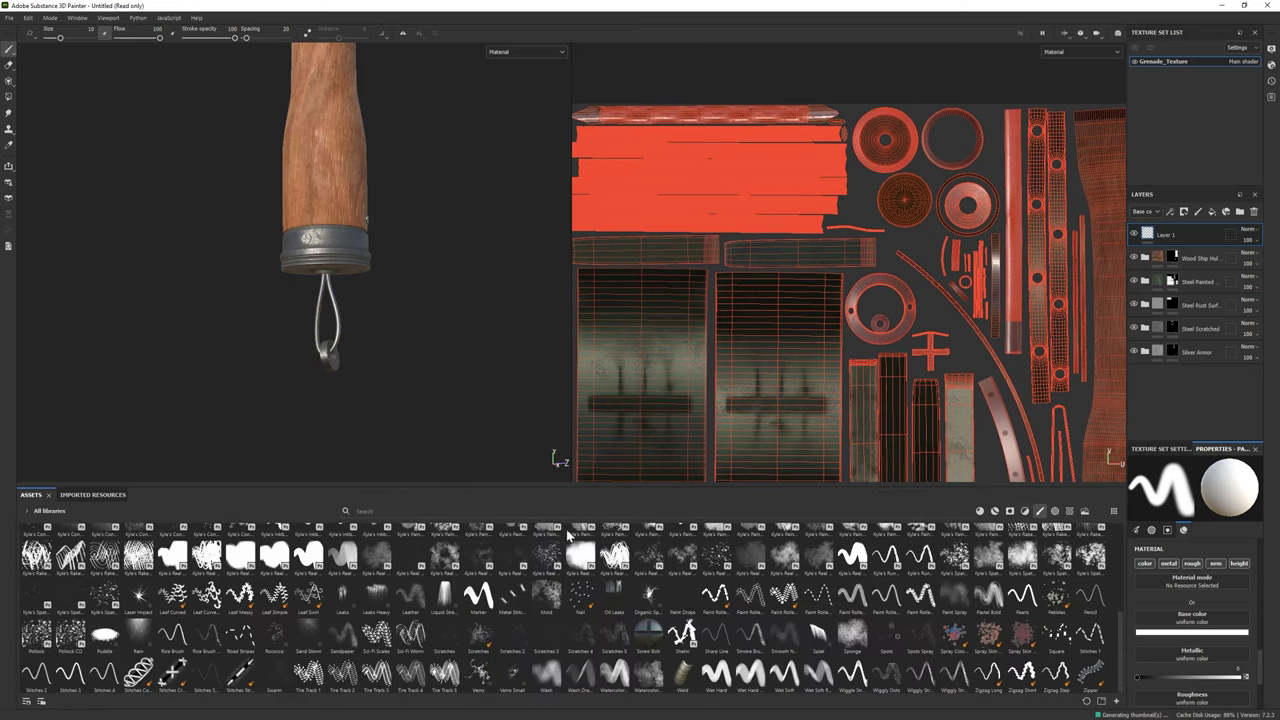
text(co)
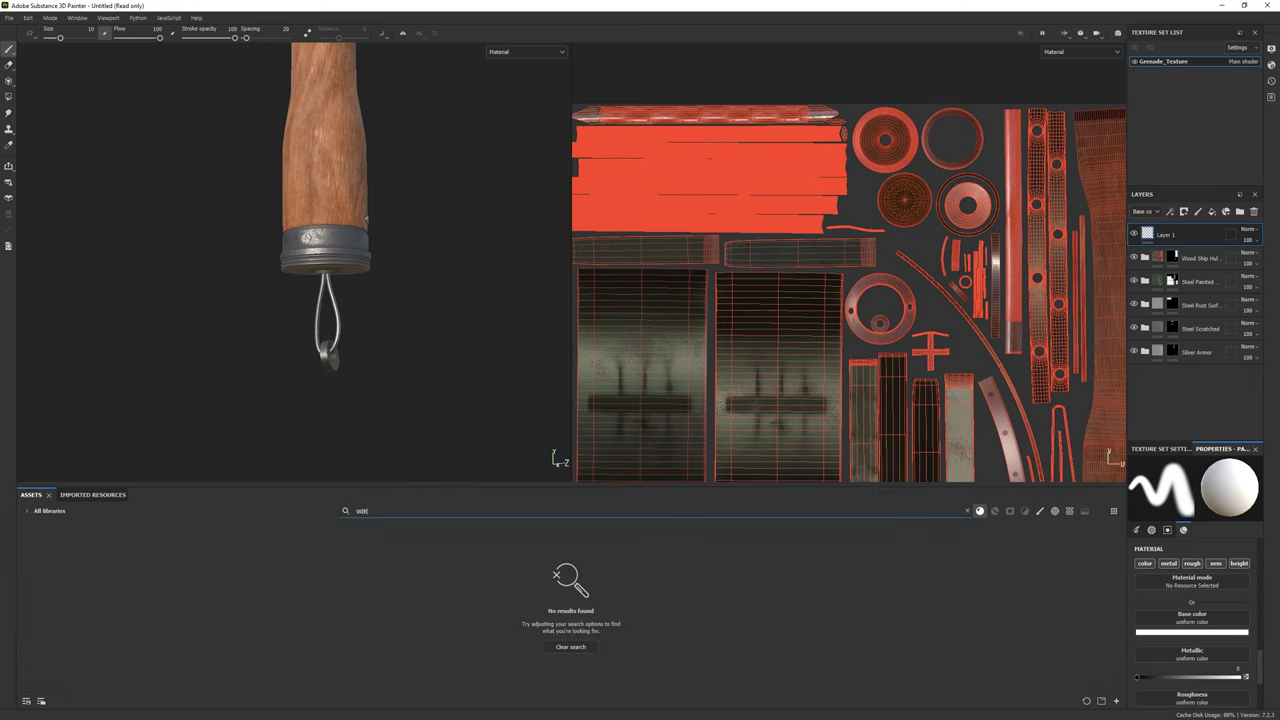
key(BackSpace)
key(BackSpace)
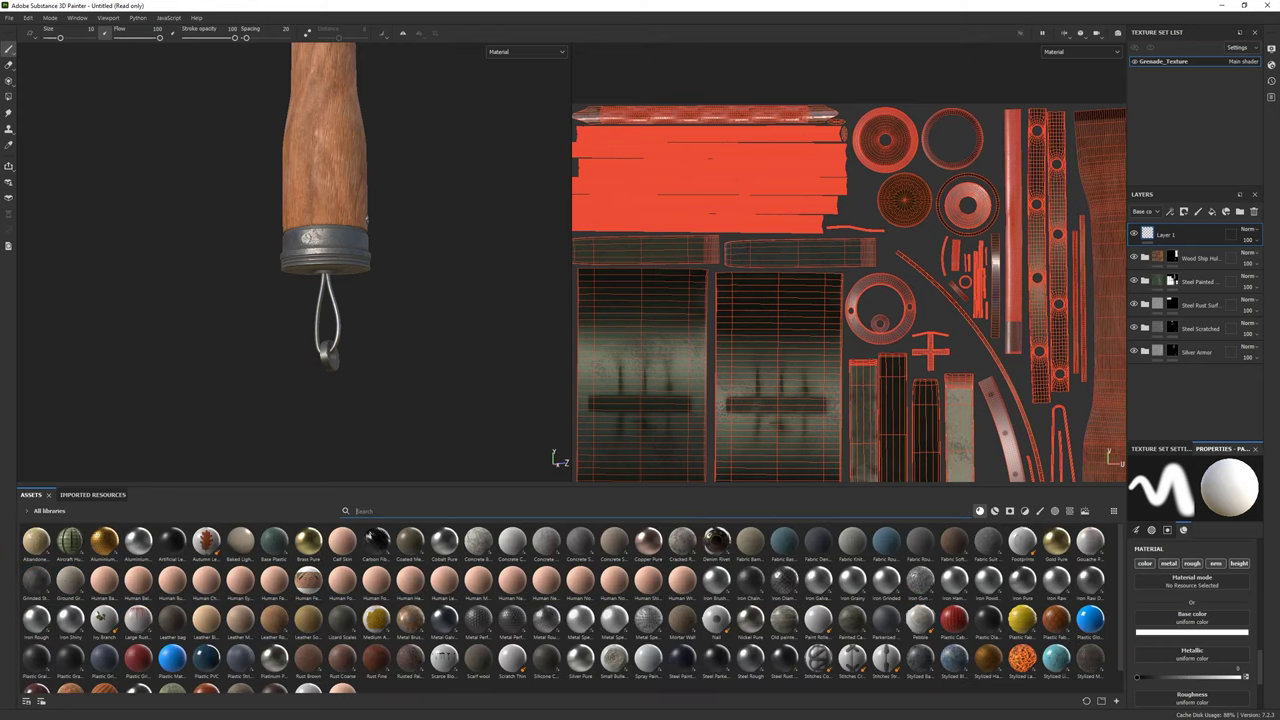
scroll(657, 627, down, 1)
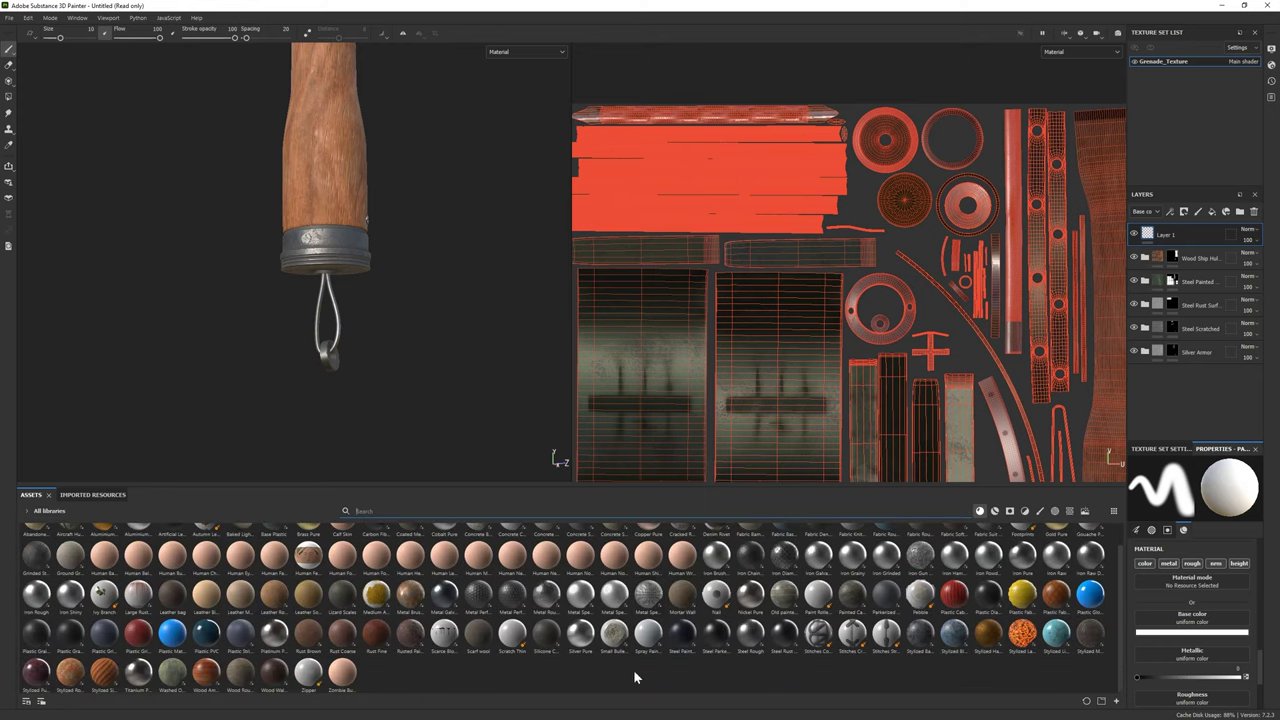
mouse_move(100, 667)
mouse_down()
mouse_move(1180, 372)
mouse_move(1170, 368)
mouse_up()
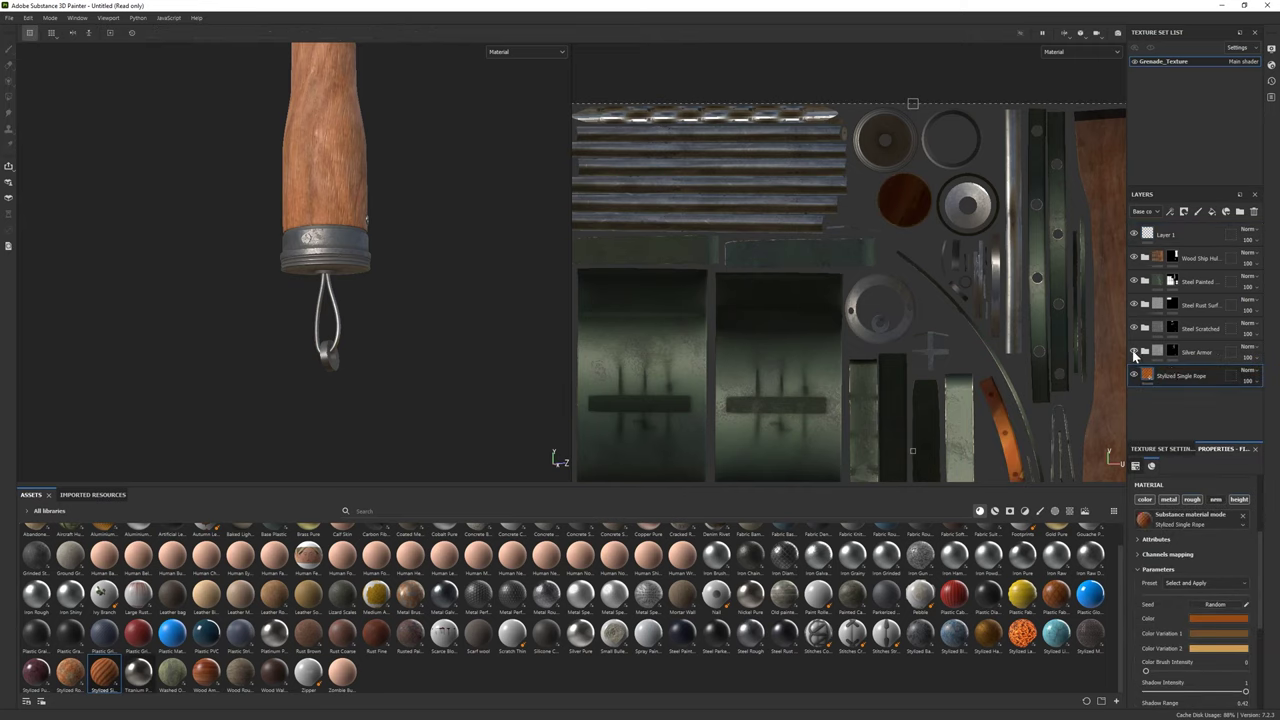
Select the Silver Armor mask and toggle between brush and polygon fill
click(1160, 350)
key(1)
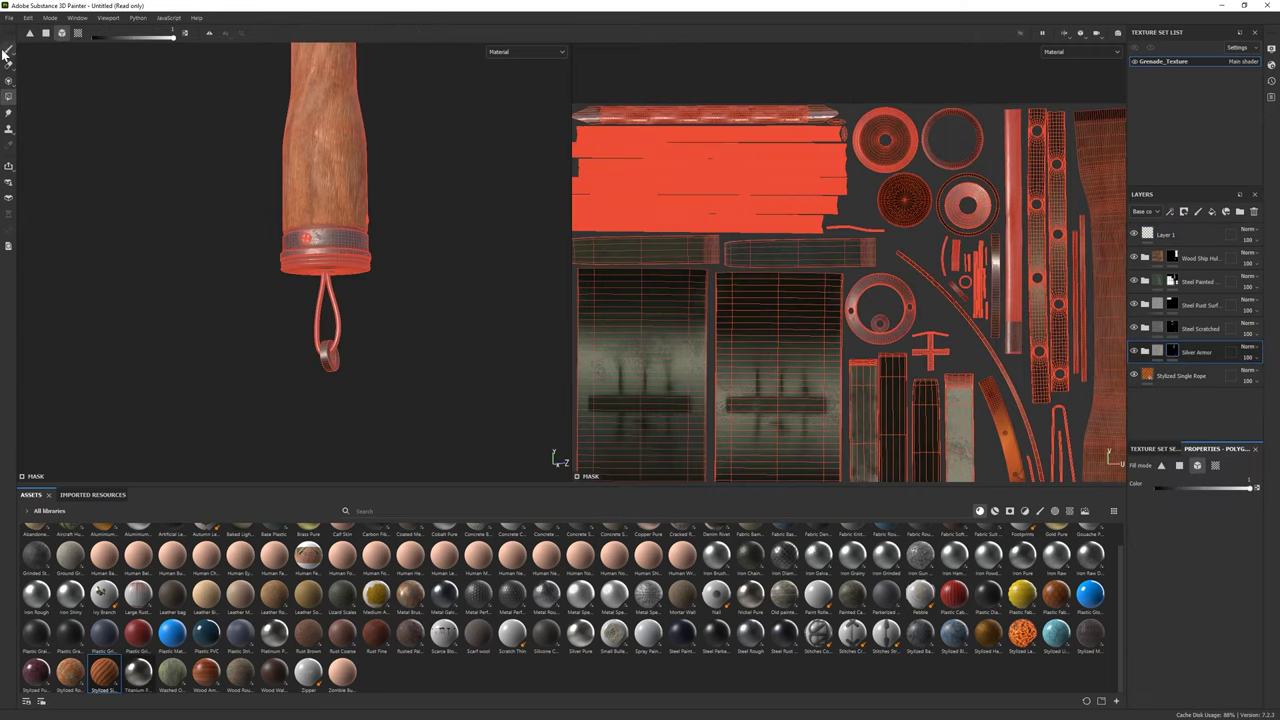
key(4)
Lower the Stylized Single Rope layer's UV scale for a finer, tighter orange rope
click(1180, 376)
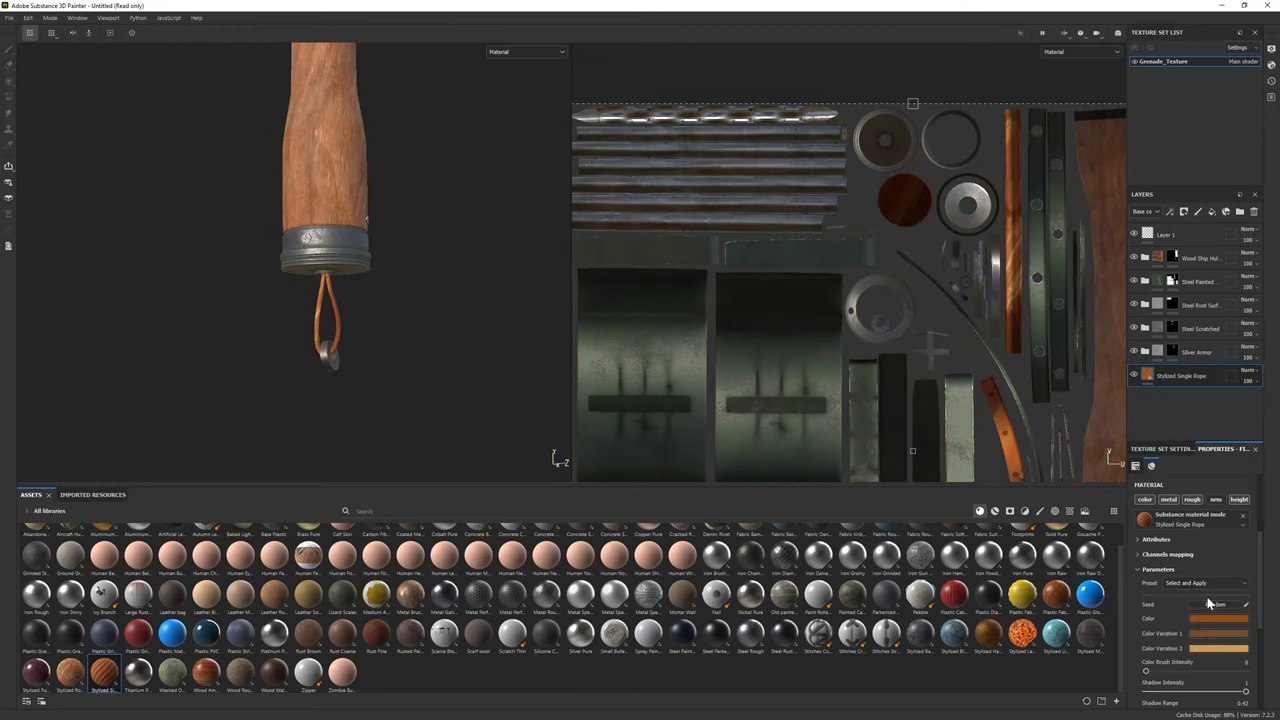
drag(1177, 564, 1172, 565)
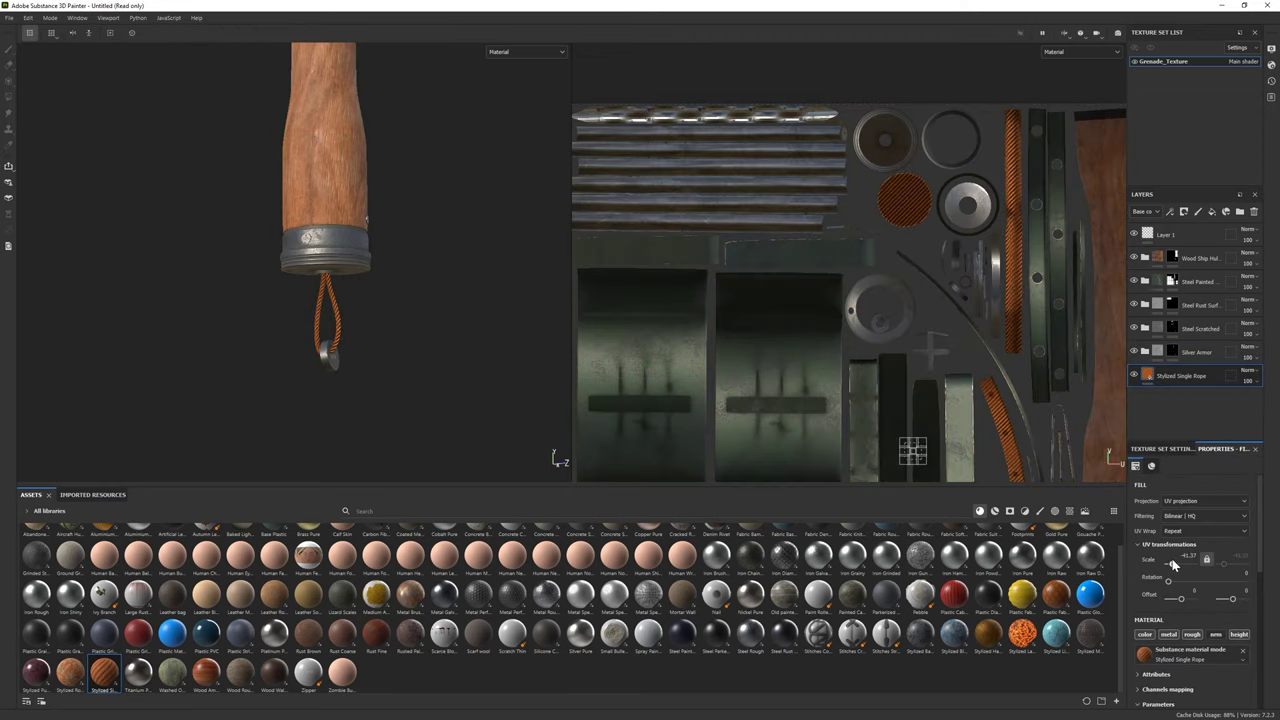
scroll(1204, 607, down, 5)
scroll(1206, 606, down, 5)
scroll(1260, 681, down, 2)
scroll(1220, 670, down, 1)
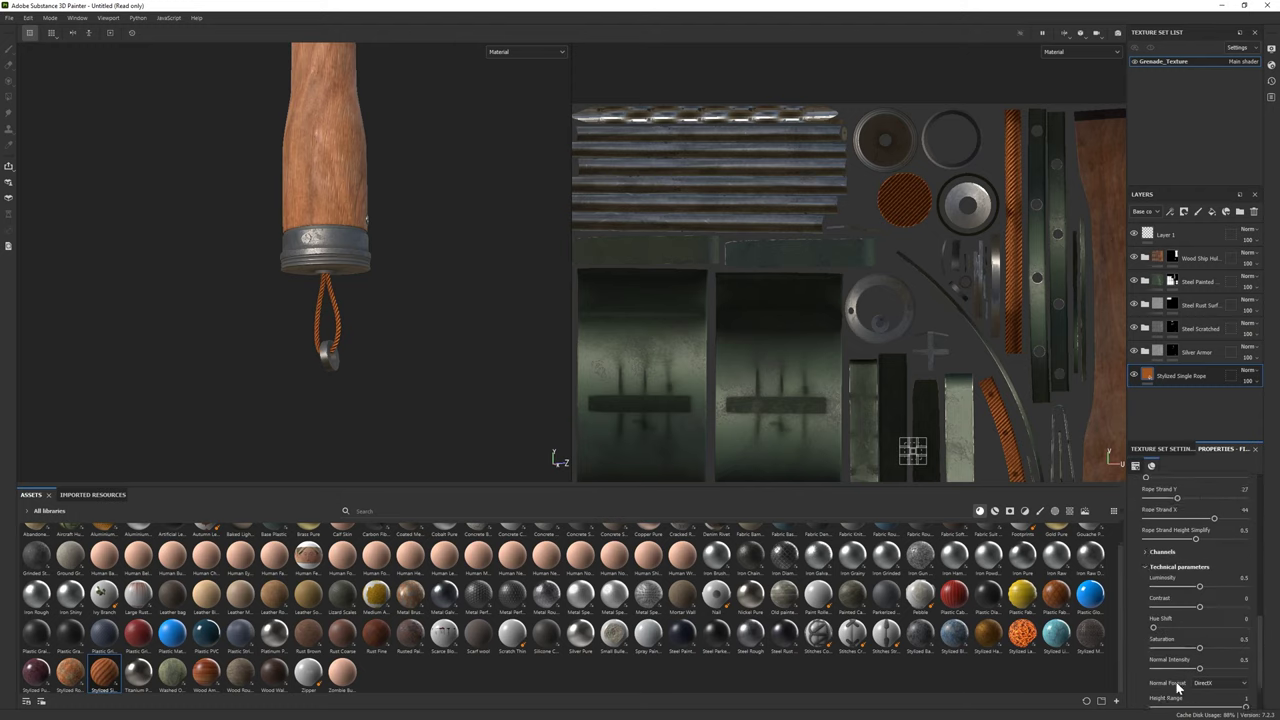
scroll(1193, 662, down, 2)
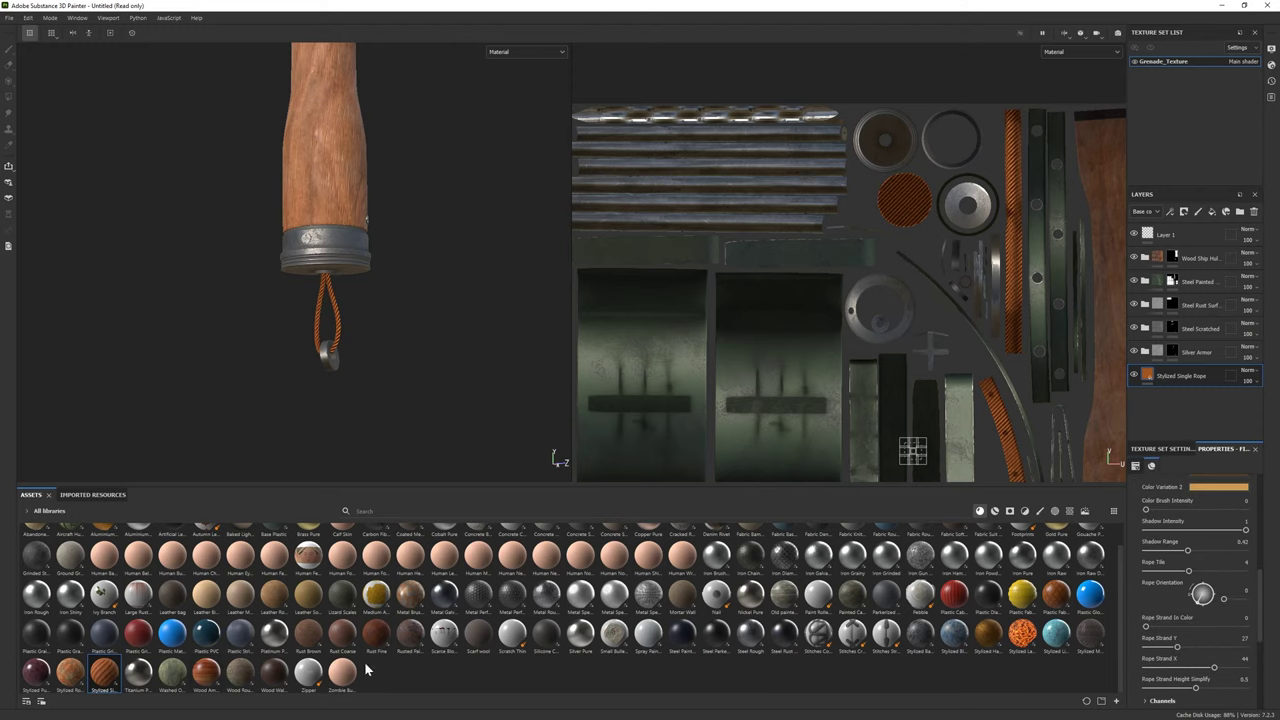
Add an Iron Rough layer with roughness 0.4504 and preview it in Iray
click(1199, 375)
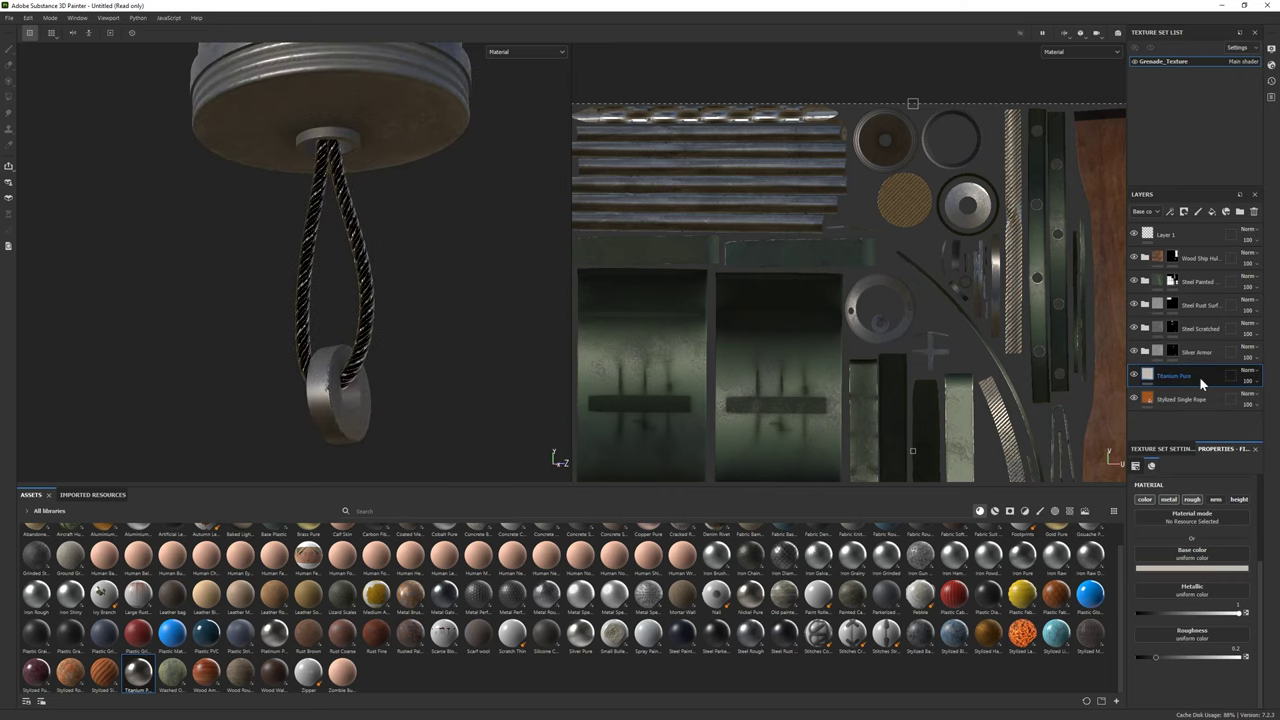
mouse_move(1250, 410)
mouse_down()
mouse_move(1205, 362)
mouse_move(1170, 372)
mouse_up()
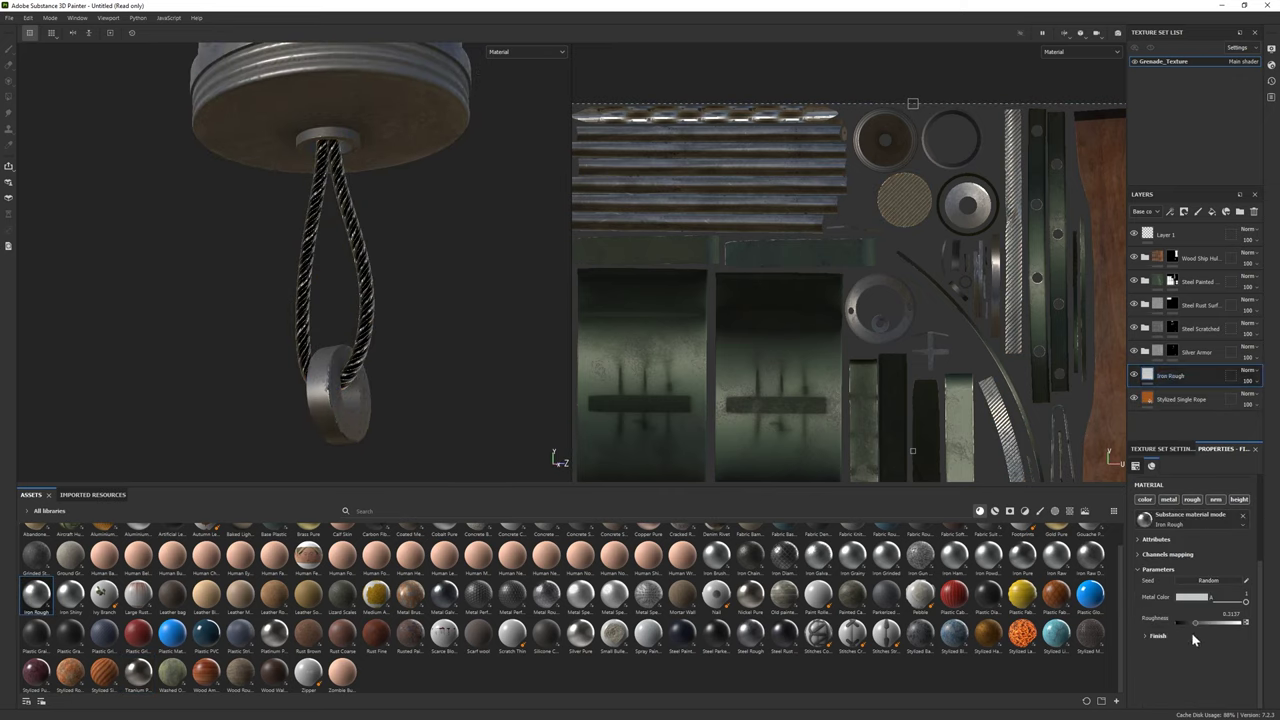
drag(1214, 622, 1204, 622)
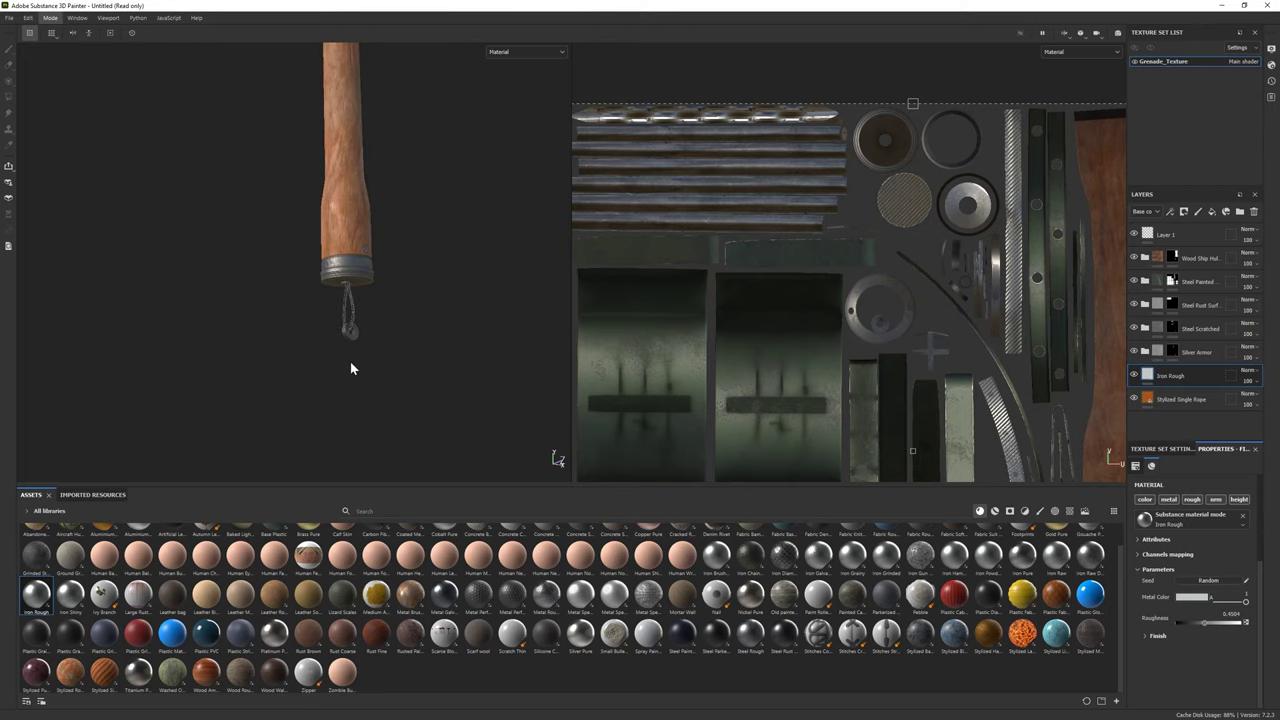
key(F10)
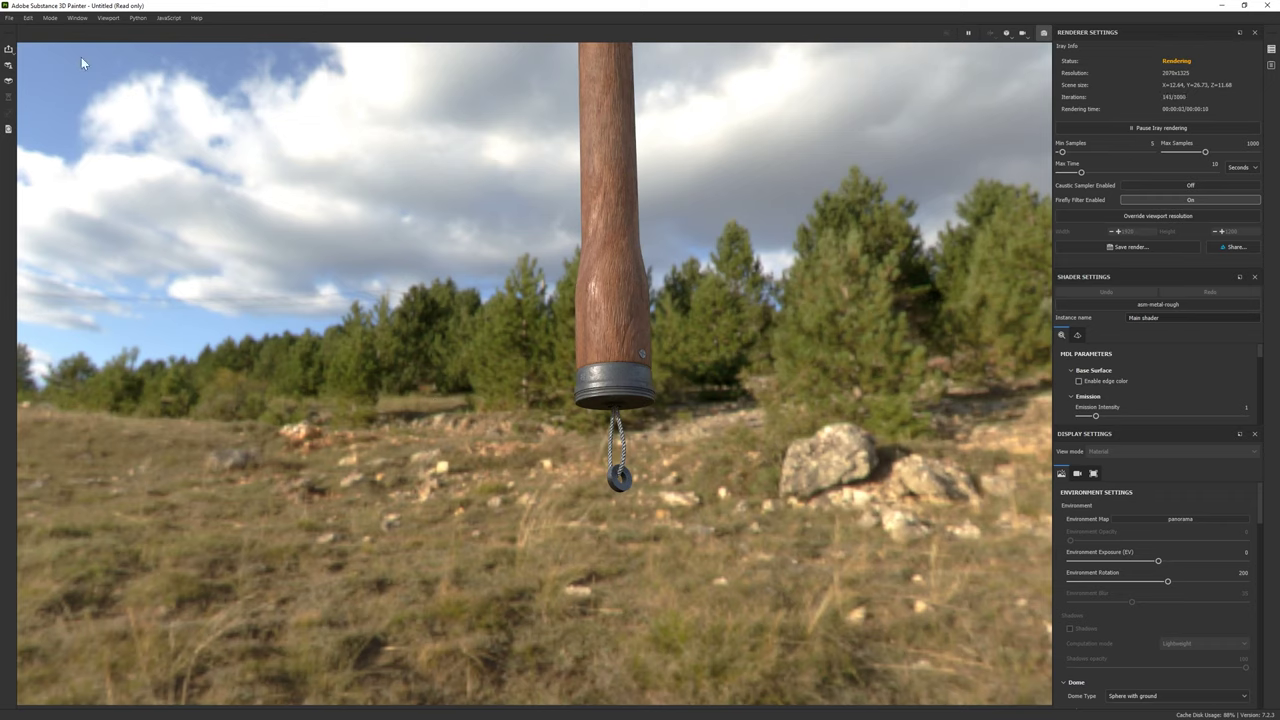
key(F9)
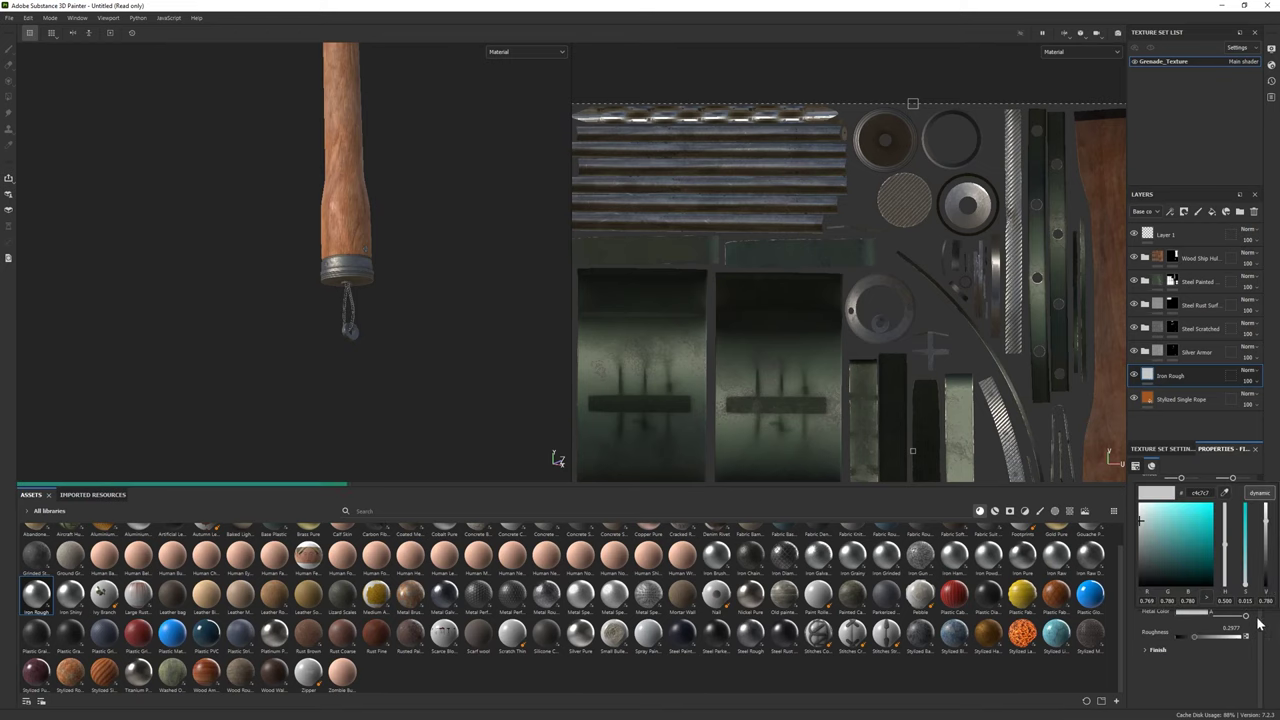
click(50, 18)
key(F10)
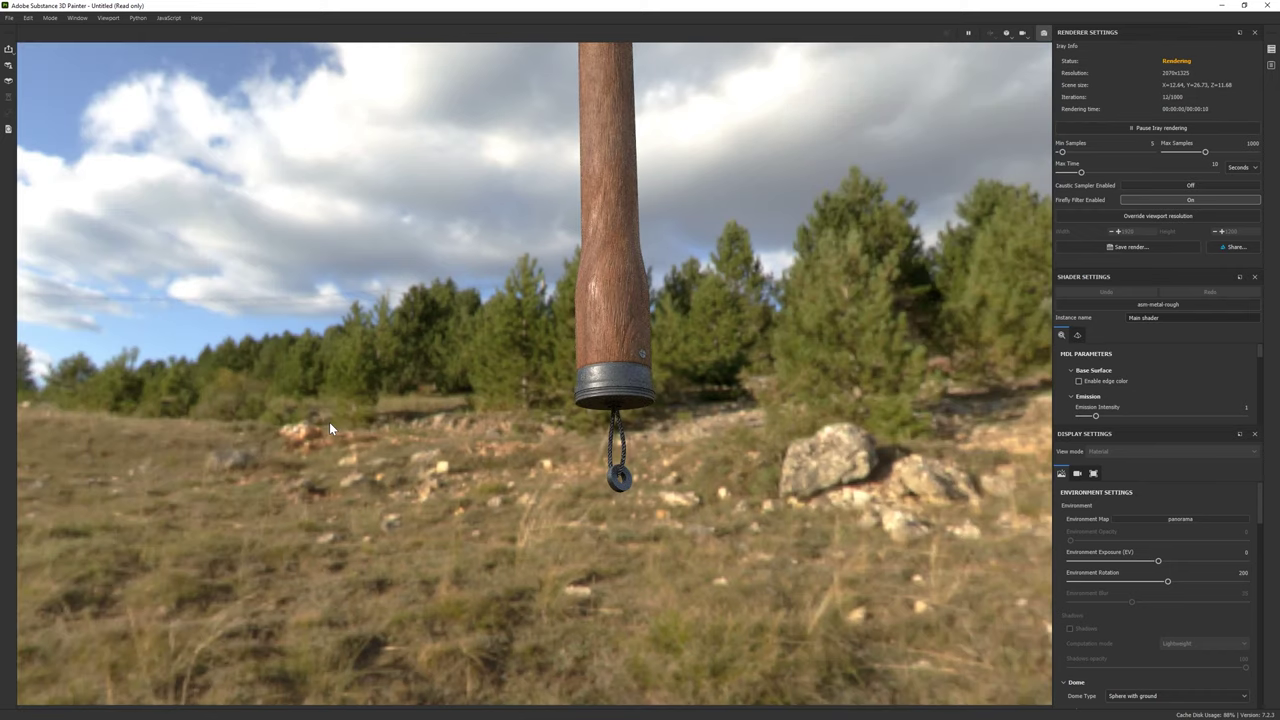
click(58, 32)
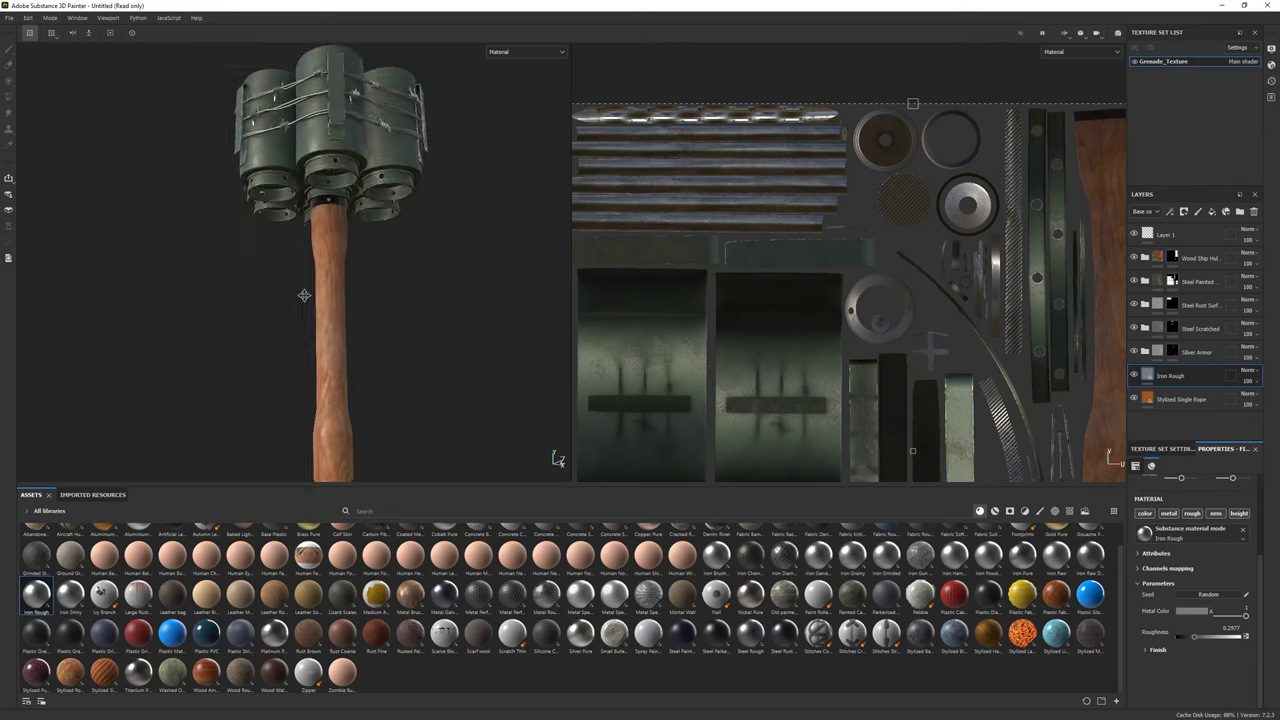
Give the Iron Rough and Stylized Single Rope layers black masks
right_click(1190, 375)
click(1168, 58)
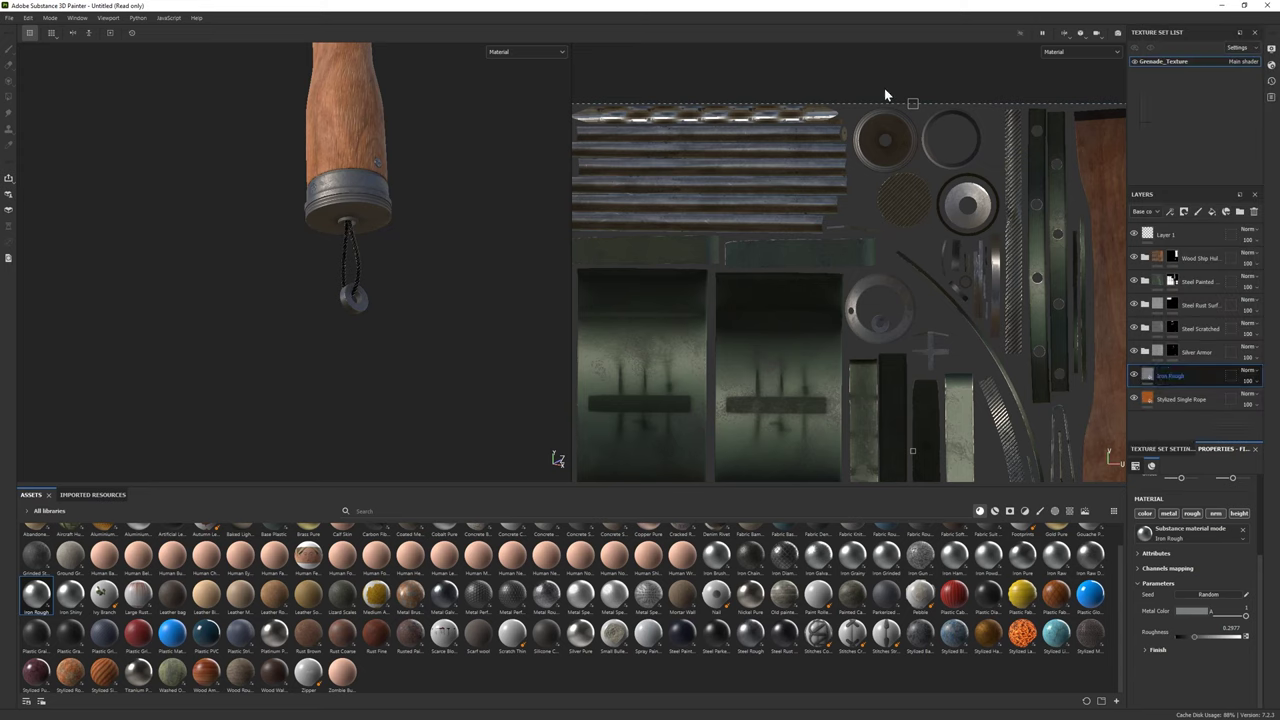
click(8, 96)
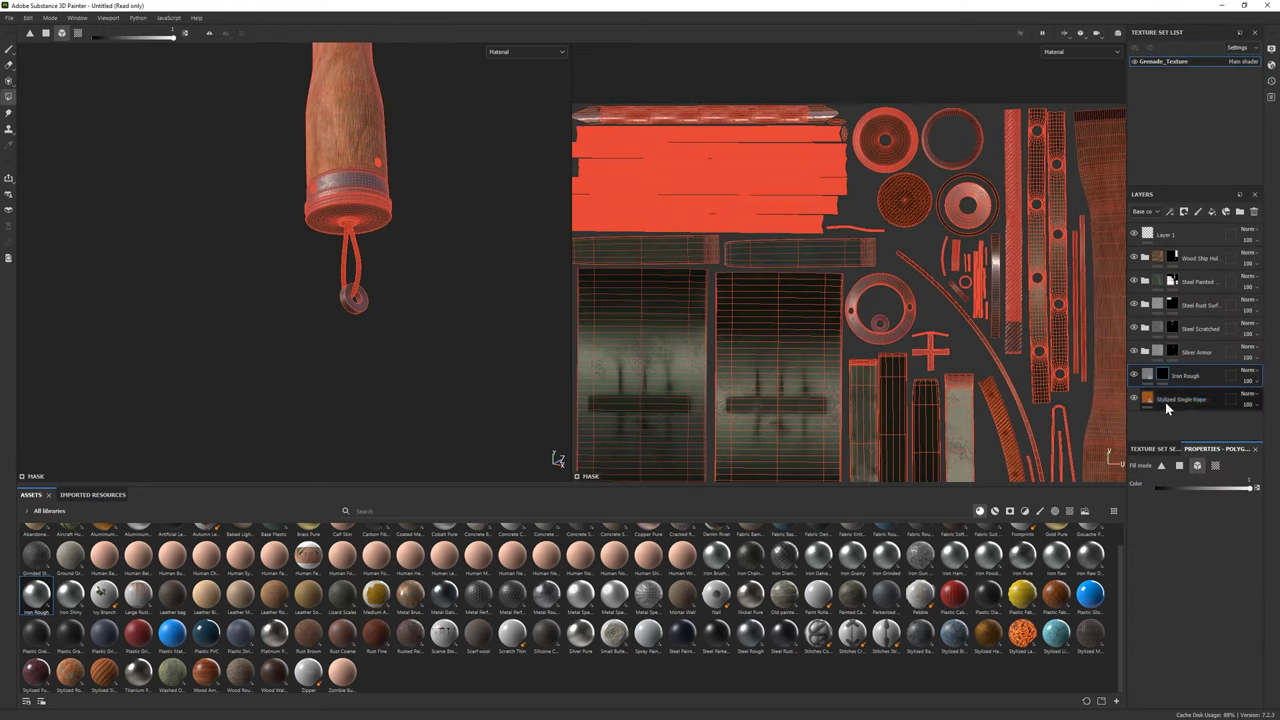
click(1173, 399)
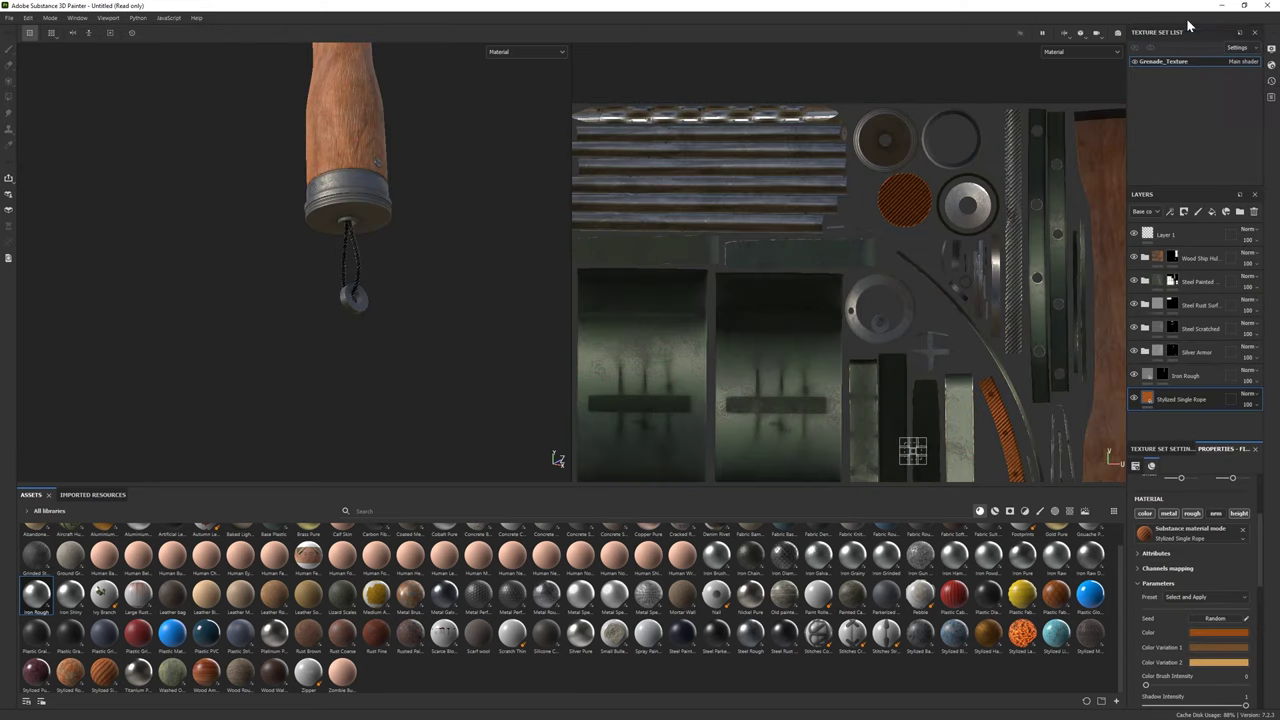
right_click(1186, 398)
click(1168, 58)
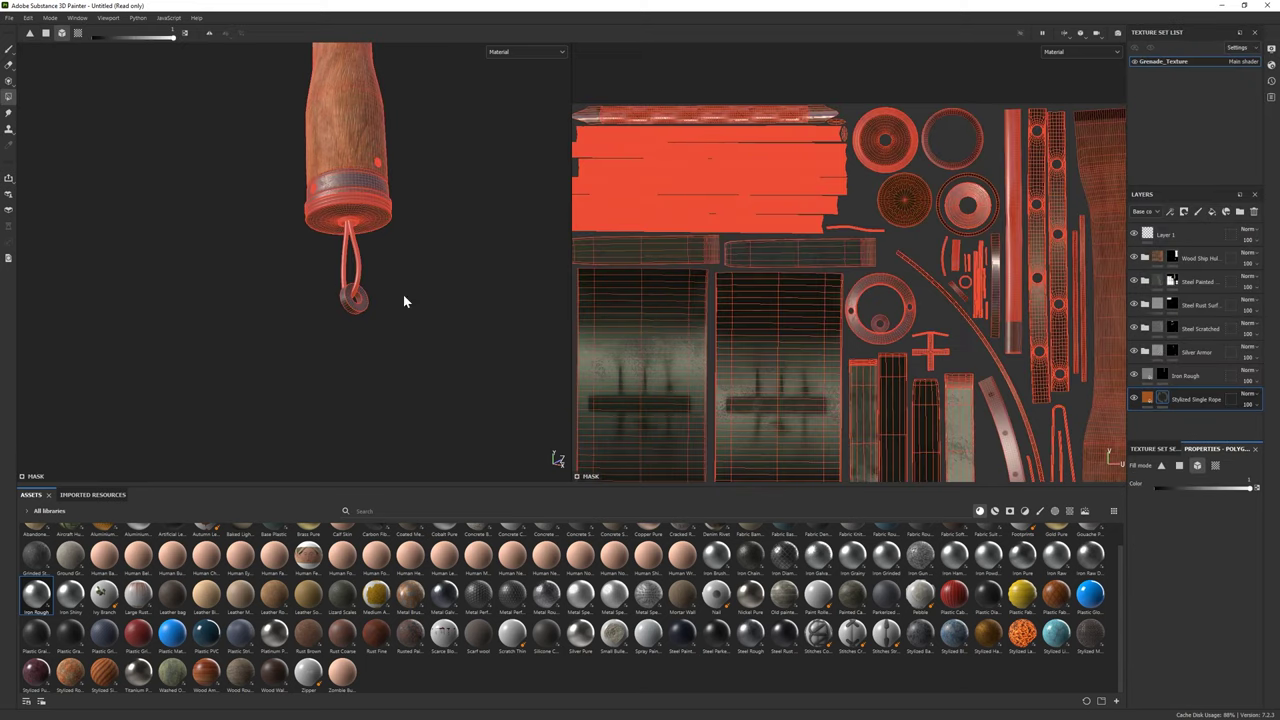
click(8, 48)
scroll(257, 271, down, 3)
scroll(257, 271, up, 5)
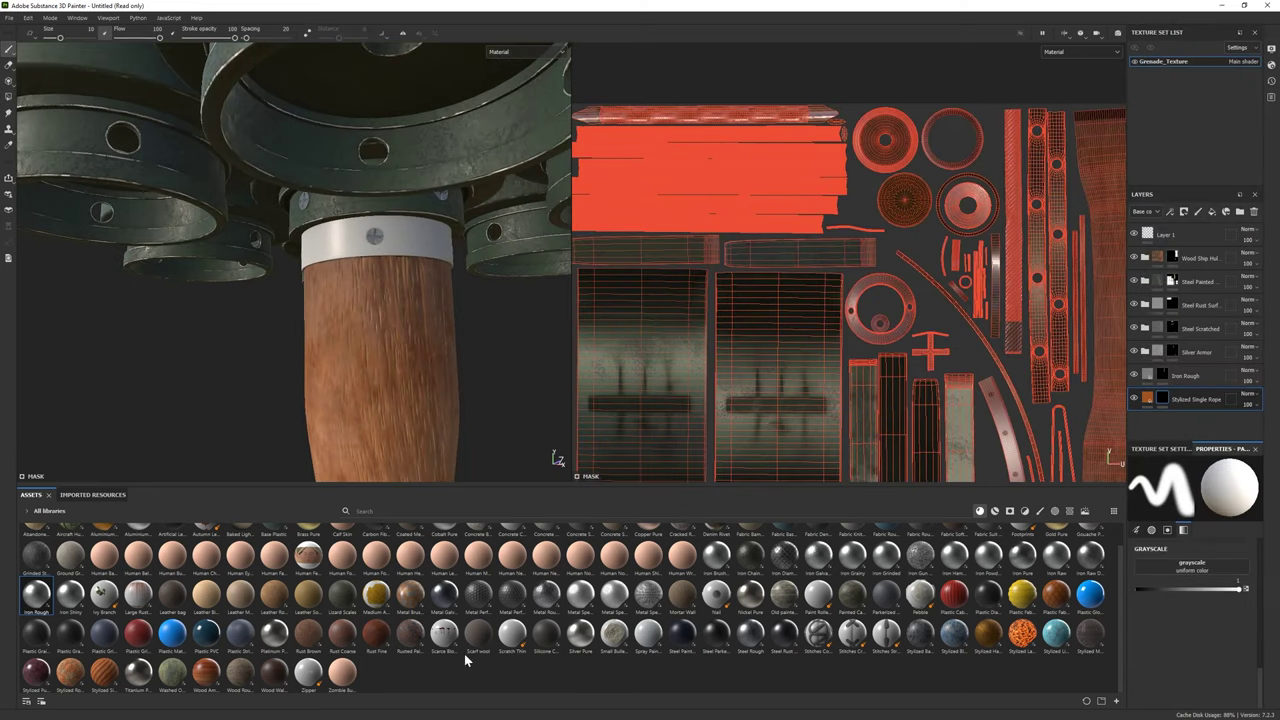
Try Iron Rough, Metal Perforated Dots, Steel and Steel Stained, then keep Steel Ruined
drag(36, 595, 806, 308)
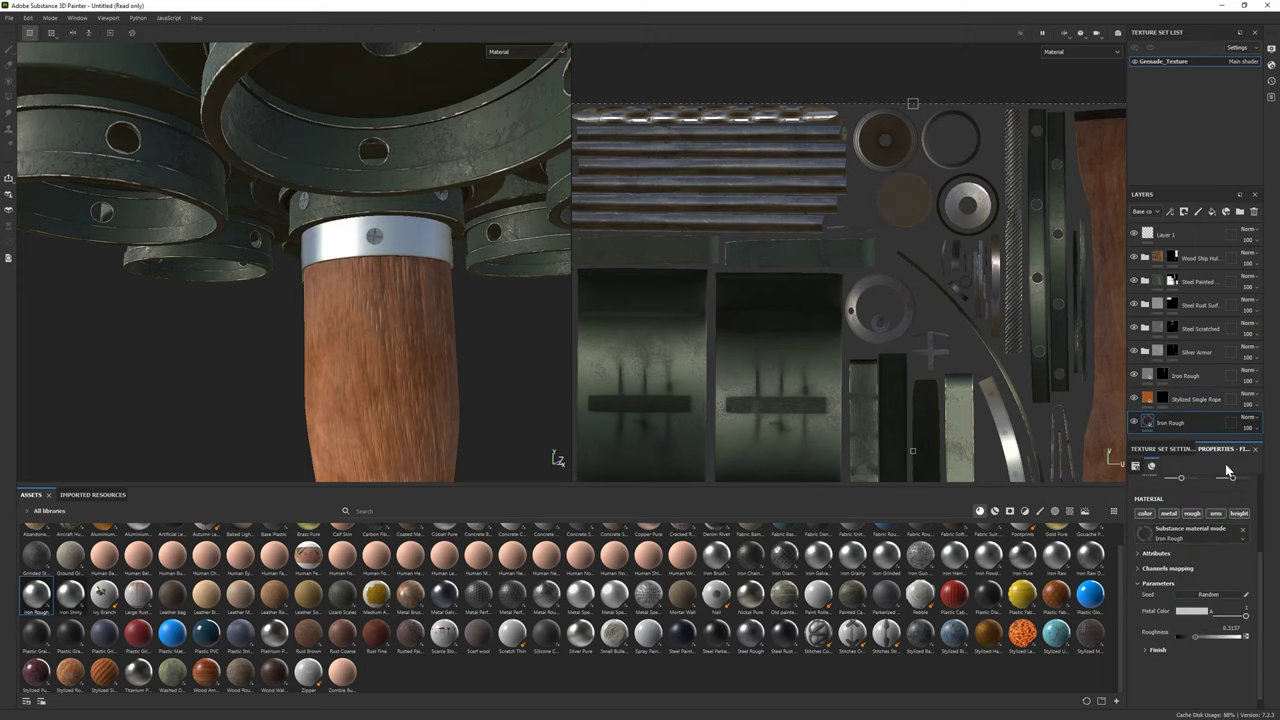
key(ctrl+z)
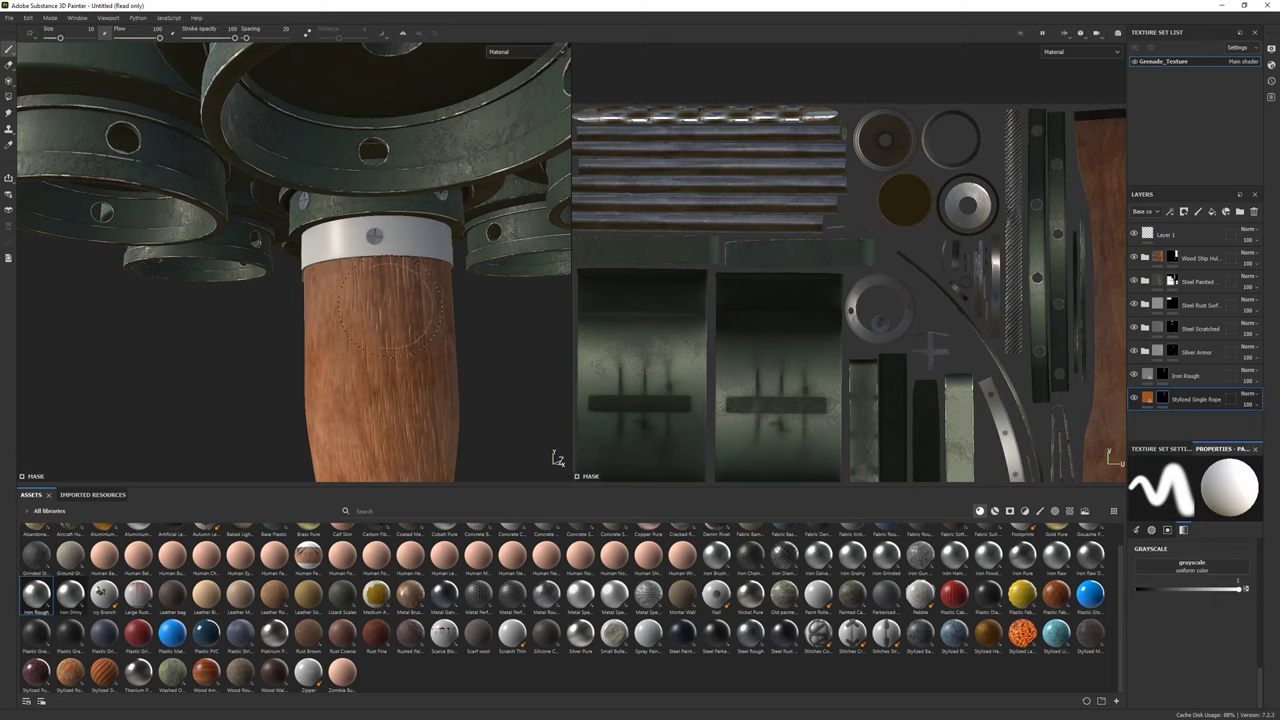
drag(1165, 419, 1167, 424)
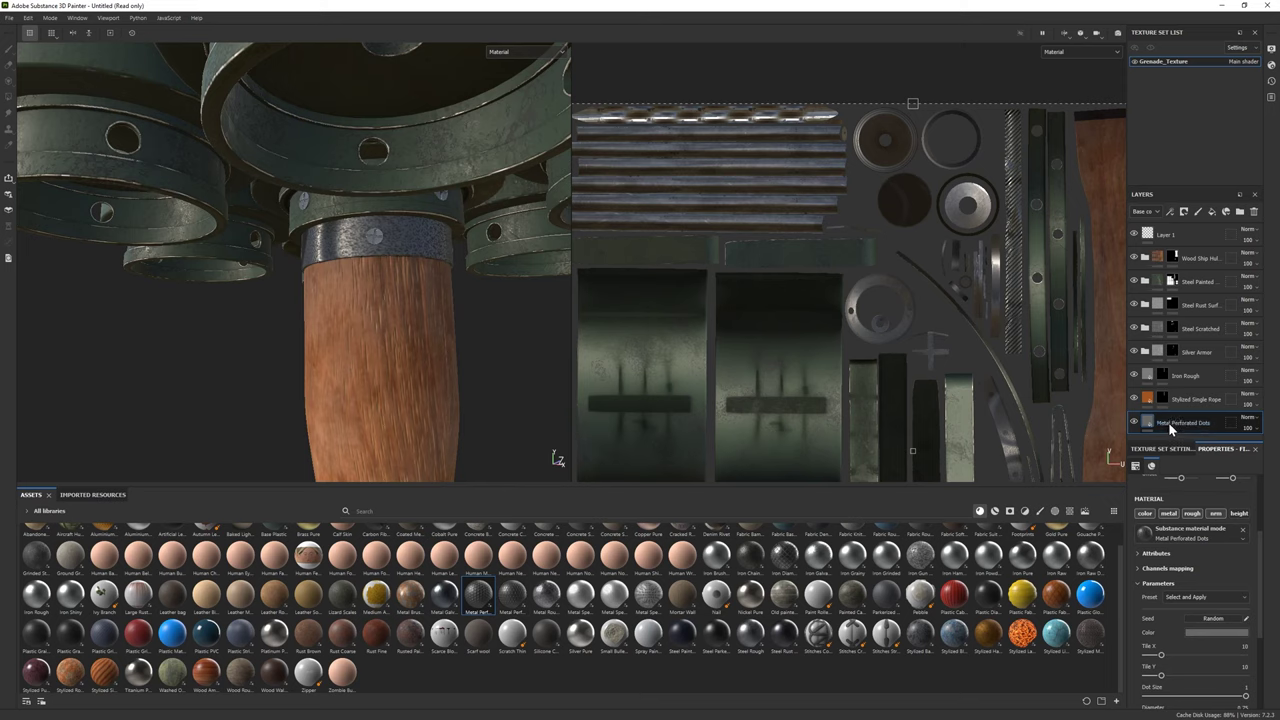
key(ctrl+z)
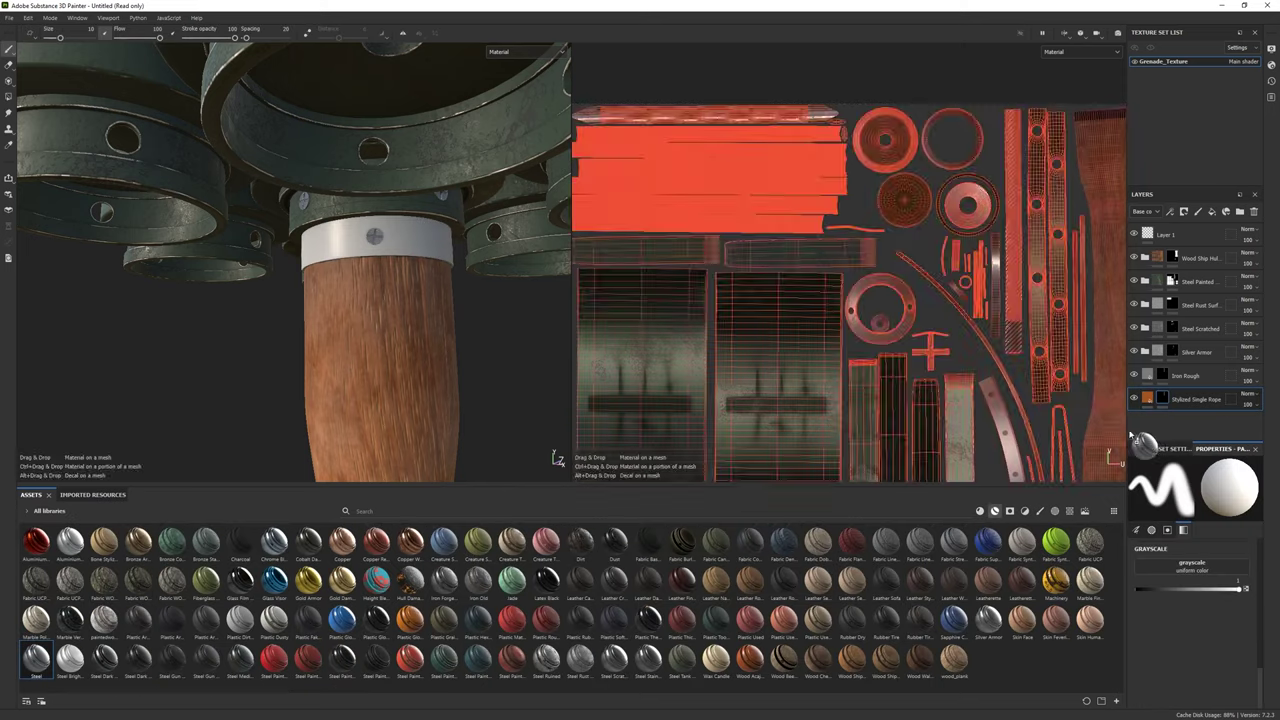
drag(36, 657, 1180, 423)
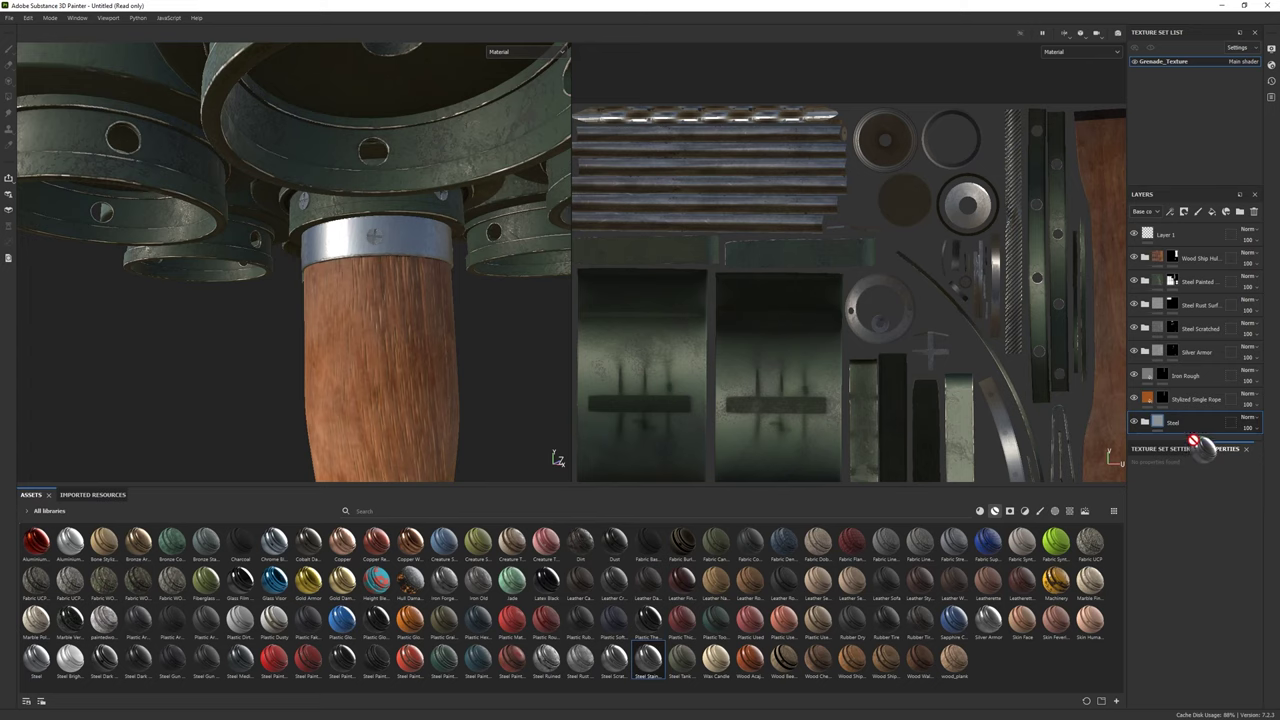
key(ctrl+z)
drag(1179, 432, 1172, 428)
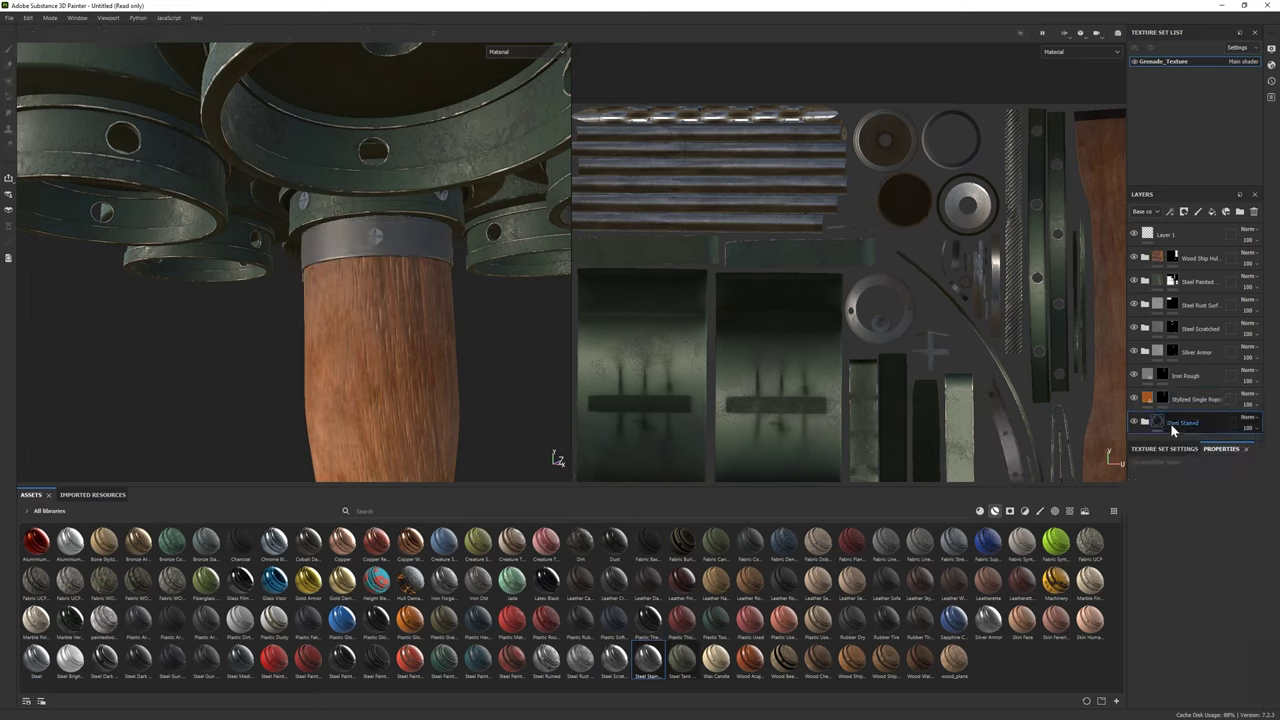
key(ctrl+z)
mouse_move(546, 657)
mouse_down()
mouse_move(1193, 430)
mouse_move(1181, 424)
mouse_up()
alt+drag(420, 300, 409, 395)
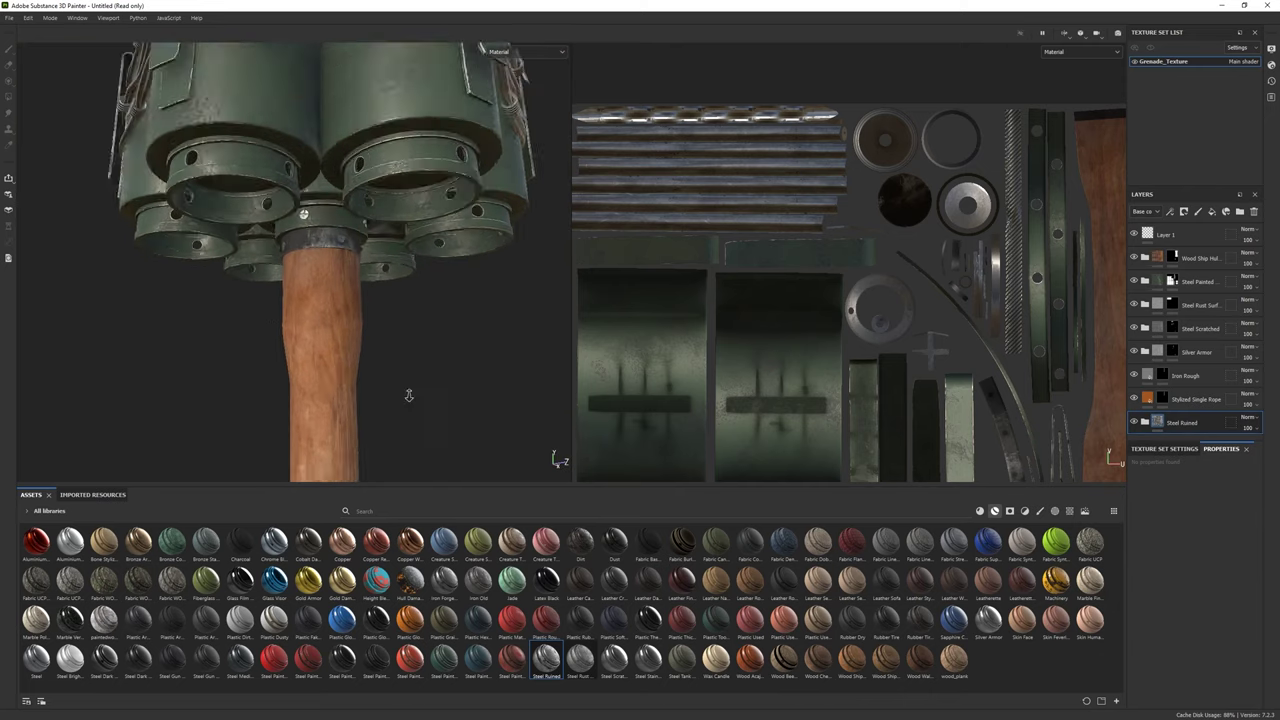
Lower the Steel Ruined Dirt Occlusion mask Level to 0.47
click(1145, 422)
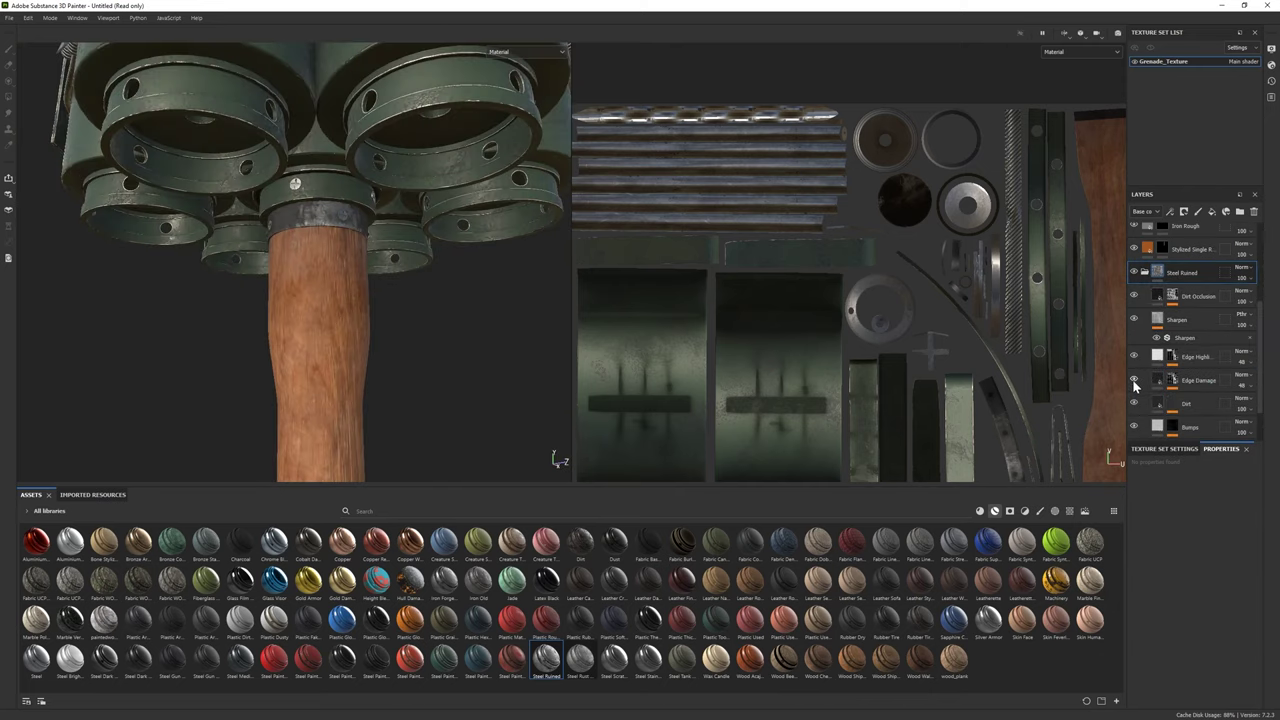
scroll(1135, 405, down, 2)
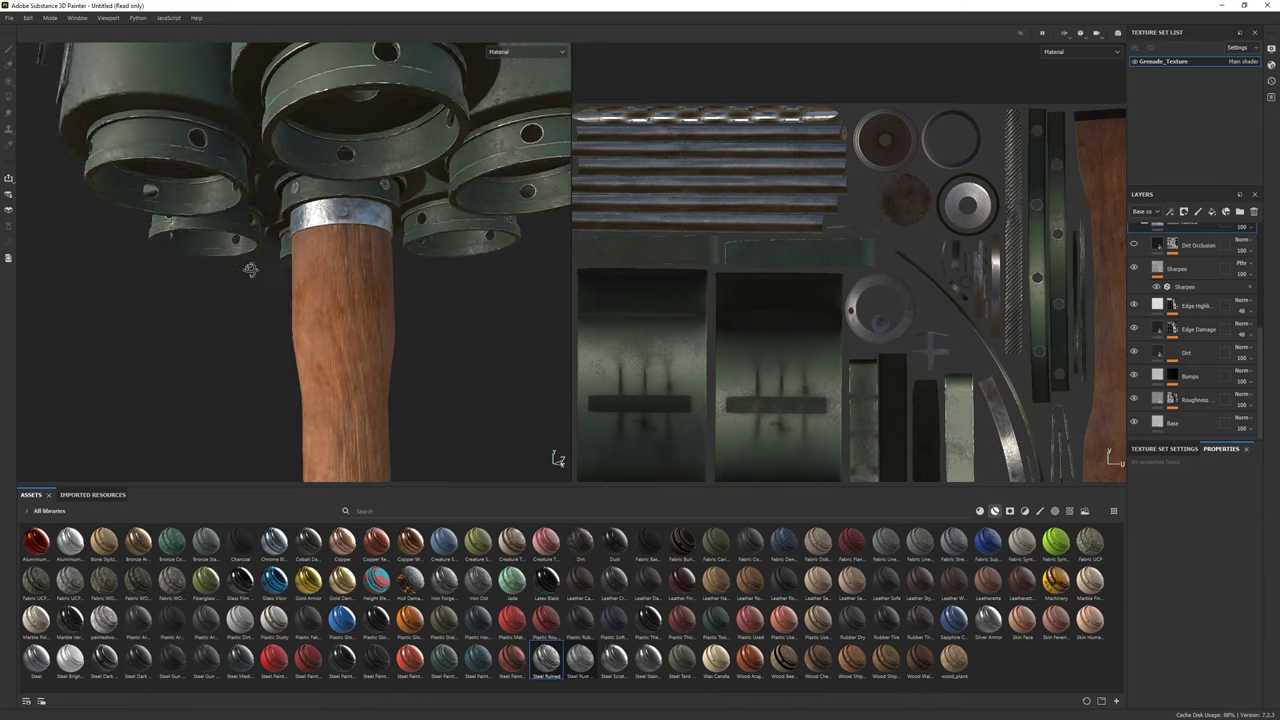
click(1170, 245)
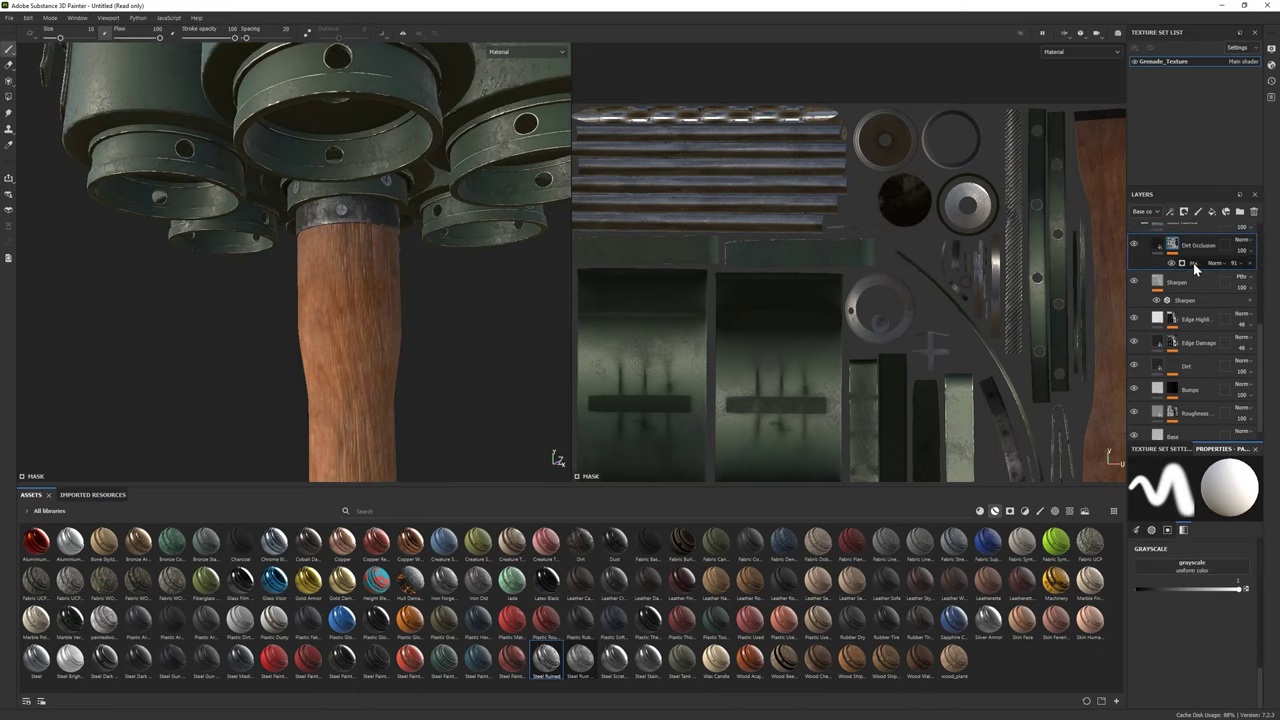
click(1193, 263)
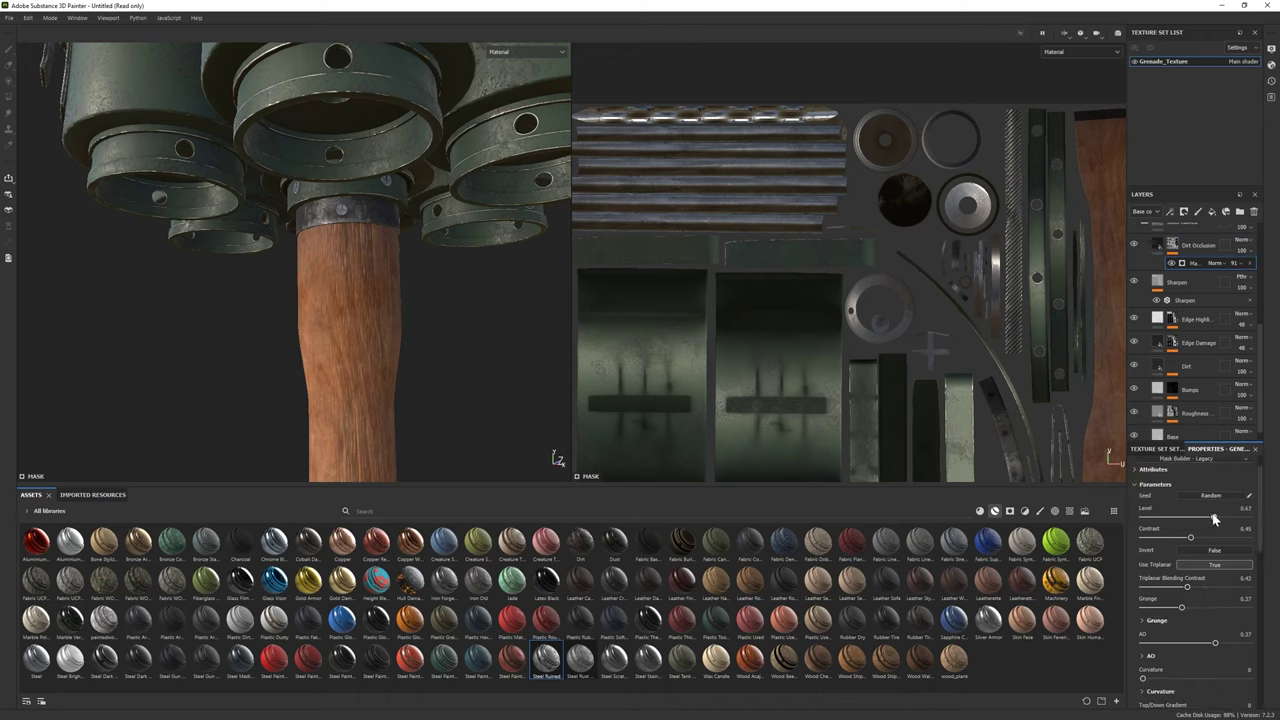
drag(1215, 518, 1192, 520)
alt+drag(203, 258, 230, 200)
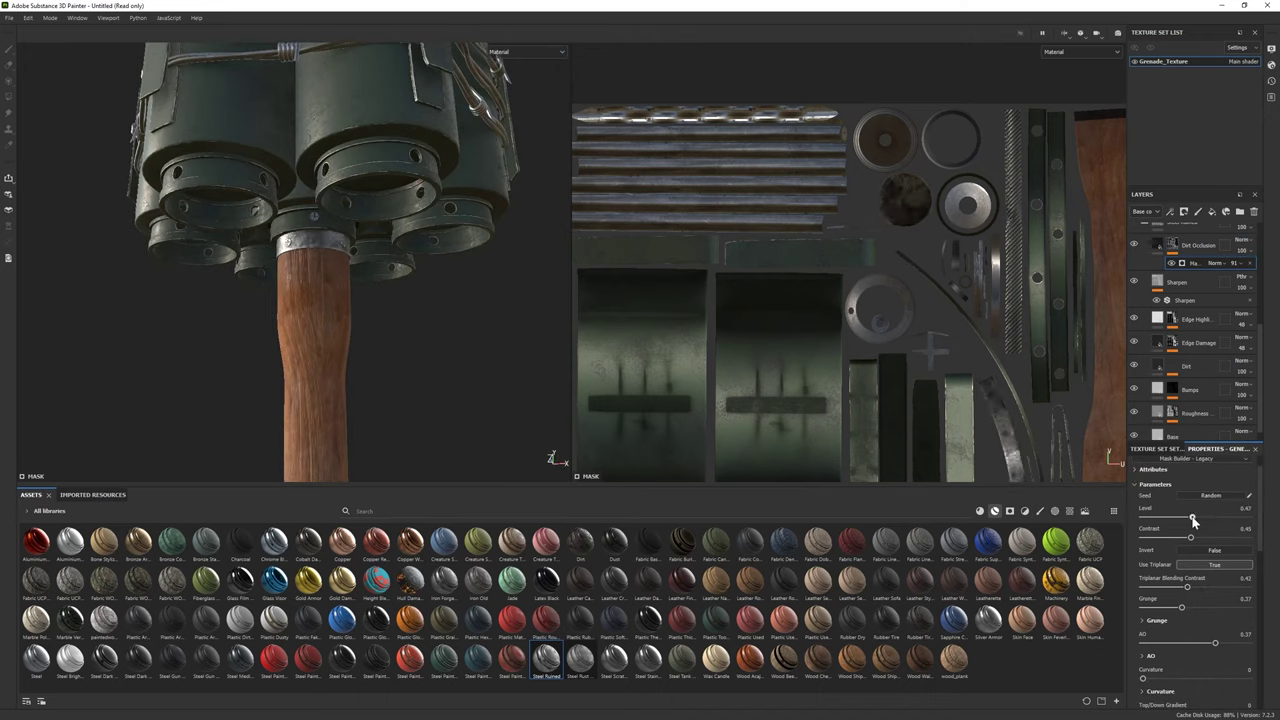
alt+drag(551, 449, 500, 400)
scroll(1190, 380, down, 1)
Darken the Steel Ruined Base colour and its Edge Highlight colour
click(1180, 422)
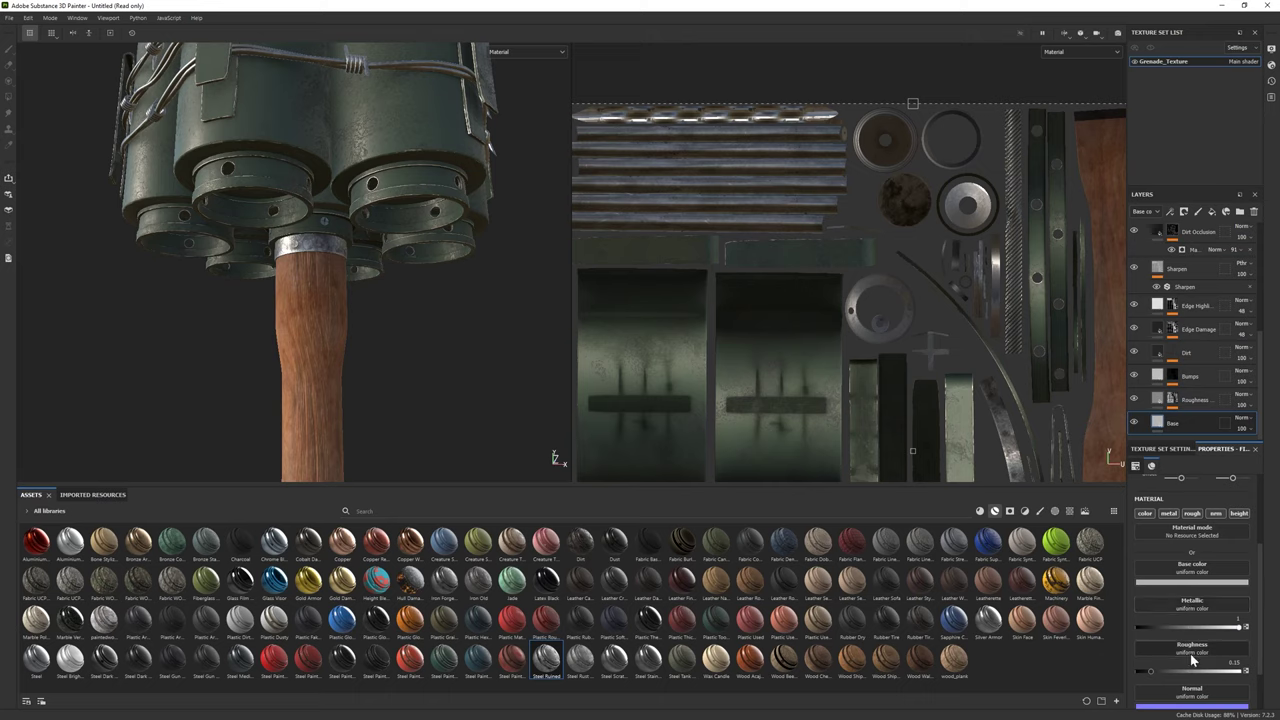
alt+drag(444, 320, 404, 320)
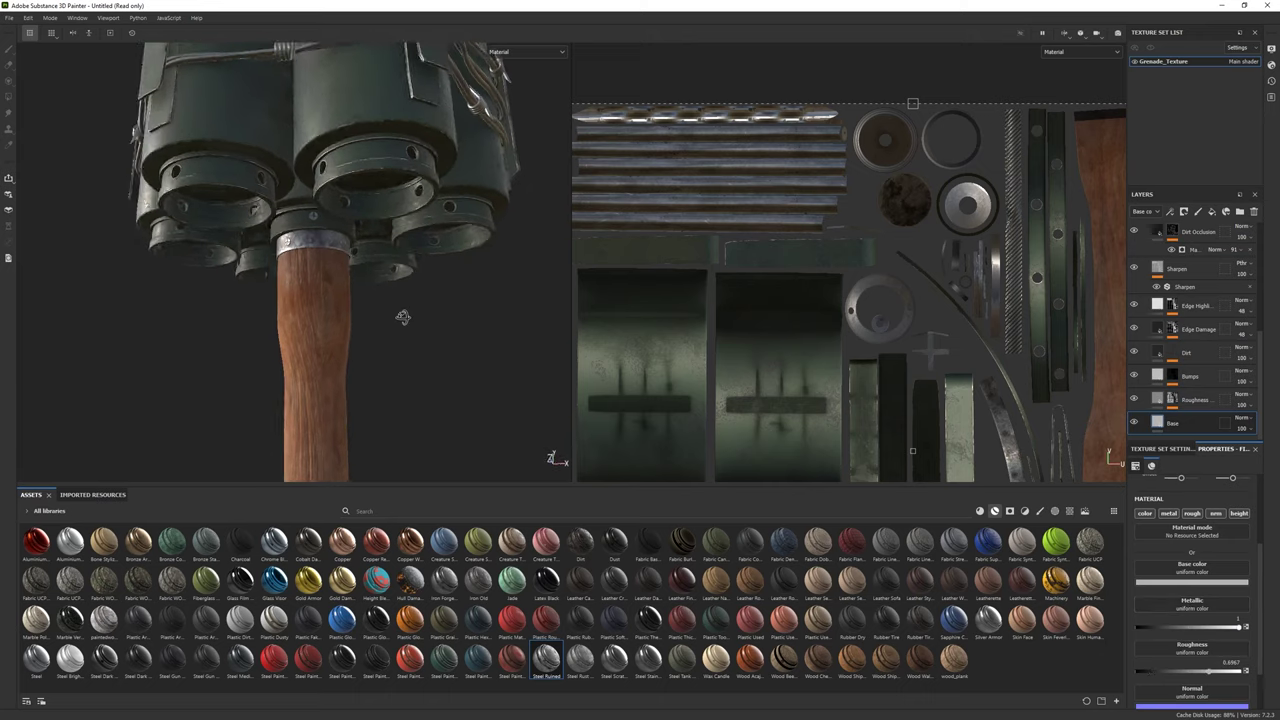
click(1190, 581)
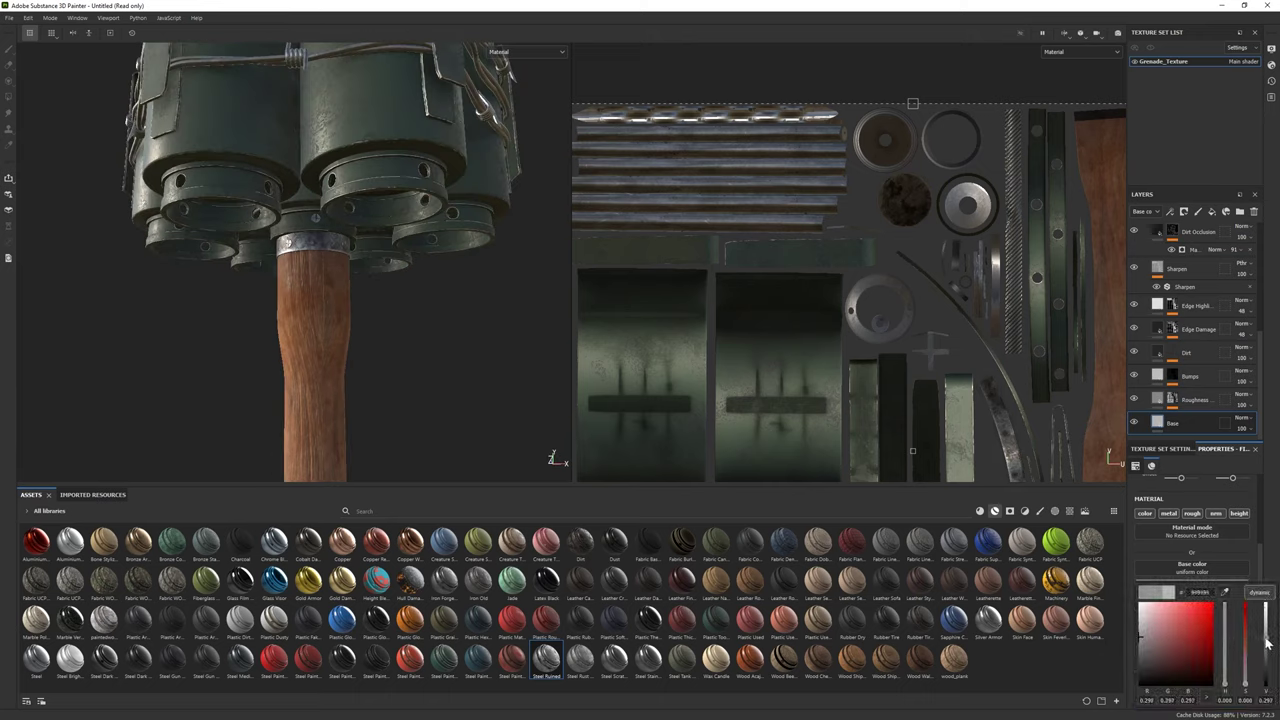
click(1196, 305)
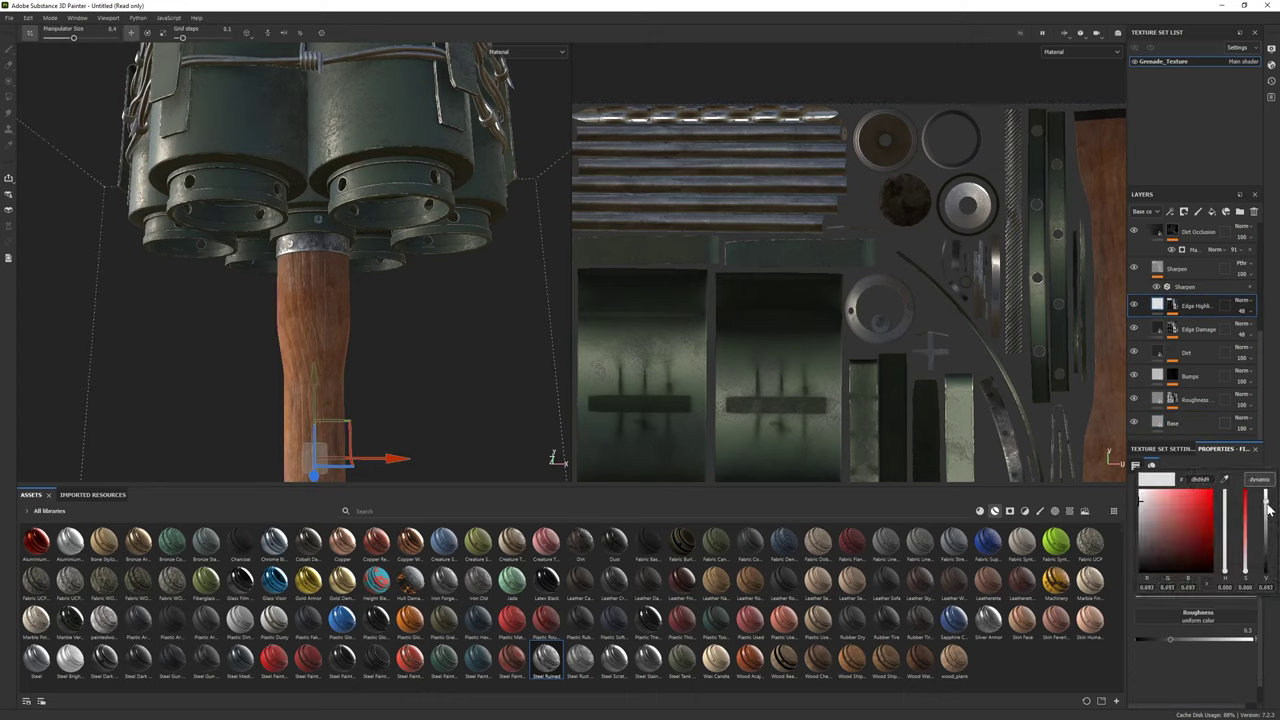
mouse_move(343, 300)
alt+mouse_down()
mouse_move(343, 374)
mouse_move(343, 320)
alt+mouse_up()
click(1196, 595)
click(1267, 532)
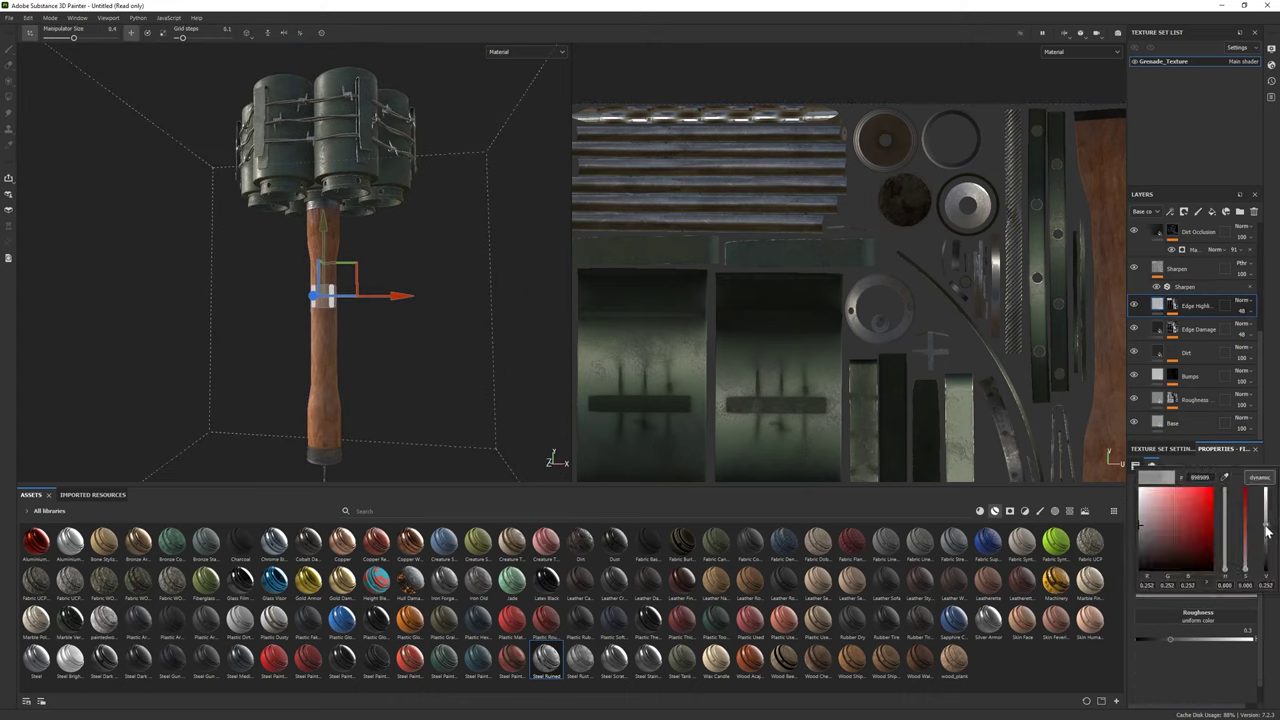
alt+drag(335, 300, 328, 318)
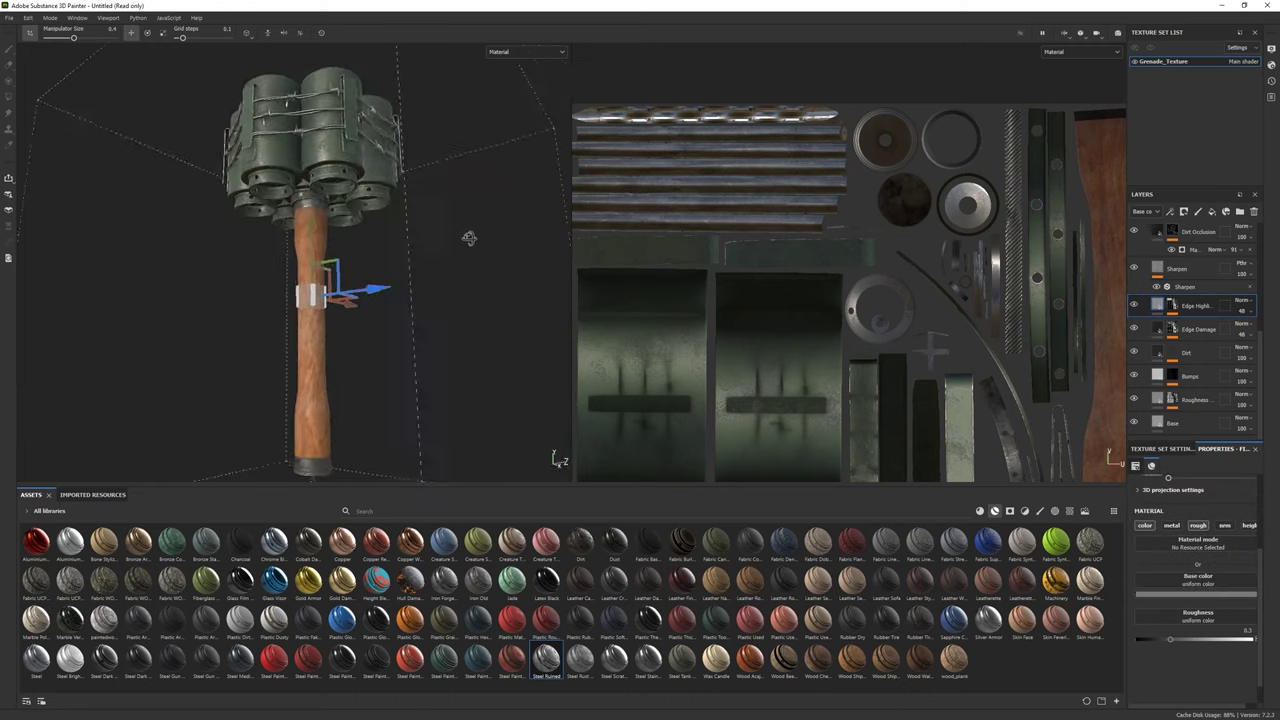
Preview the mace in the Iray render with the environment rotated
key(F10)
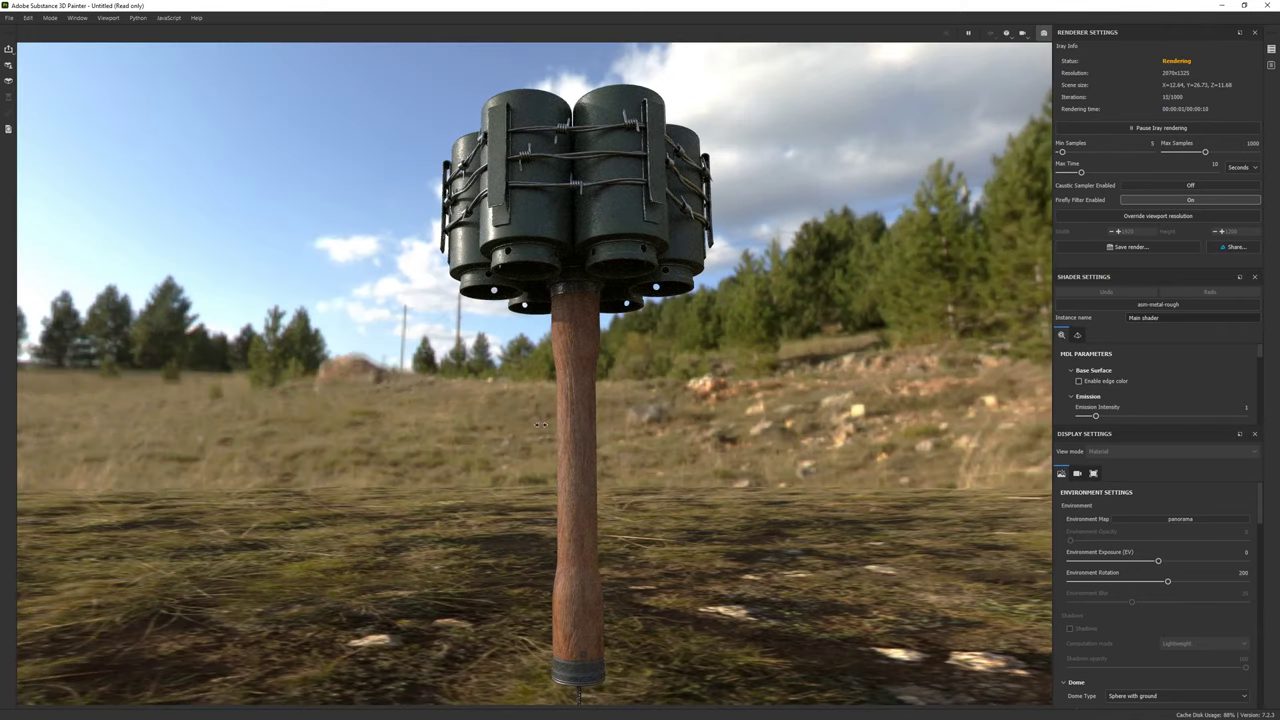
mouse_move(480, 420)
shift+right_down()
mouse_move(556, 423)
mouse_move(730, 486)
shift+right_up()
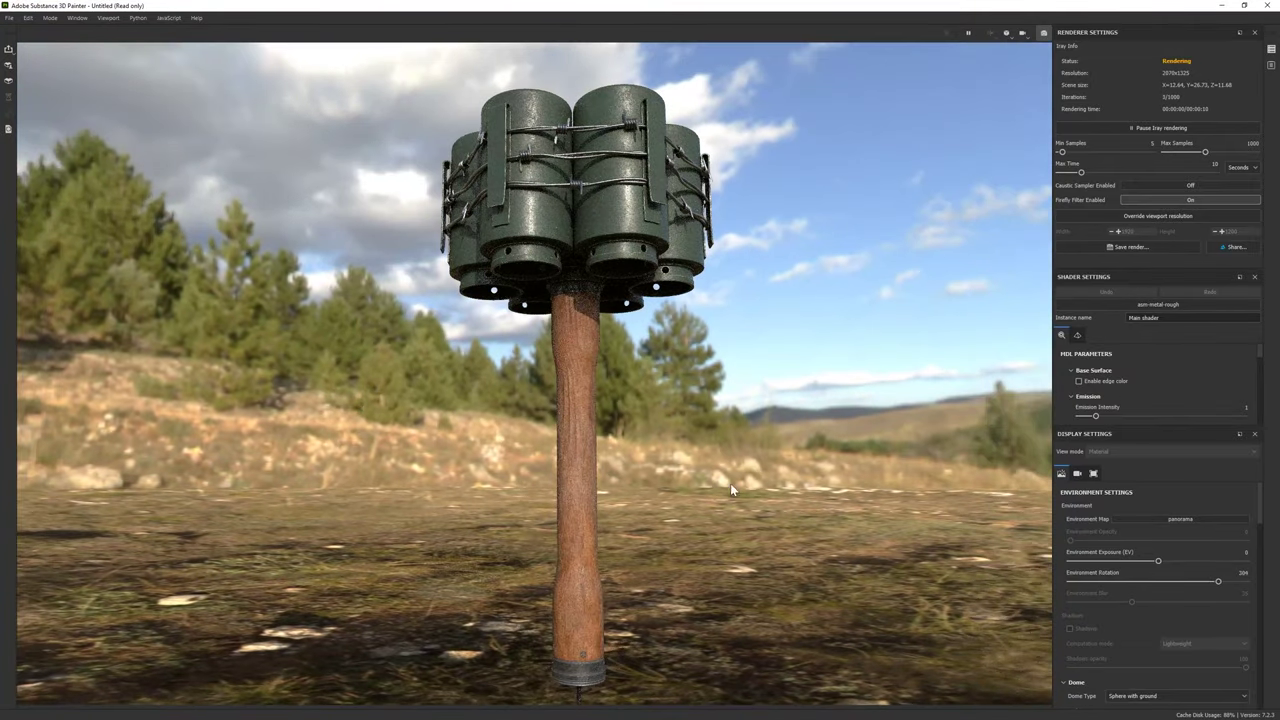
click(49, 18)
click(62, 31)
Save the project as Grenade_01 and enlarge the Layers panel
click(9, 18)
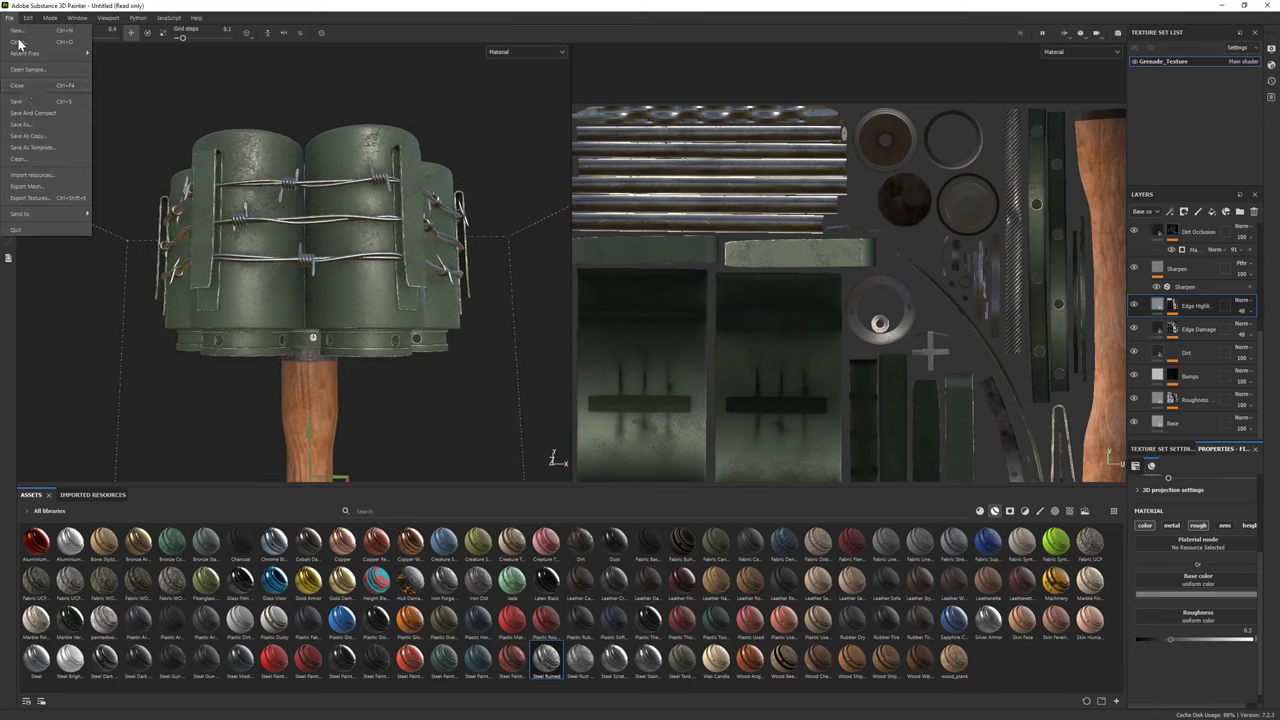
click(40, 129)
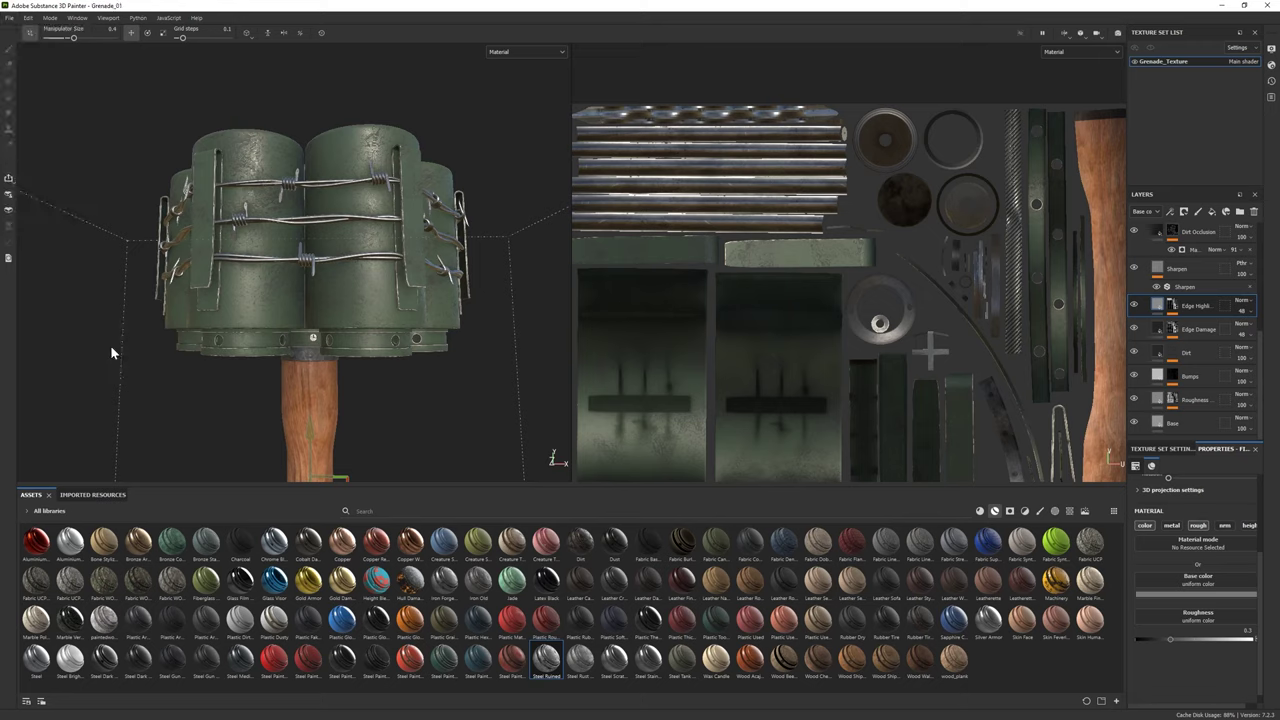
scroll(1178, 335, up, 5)
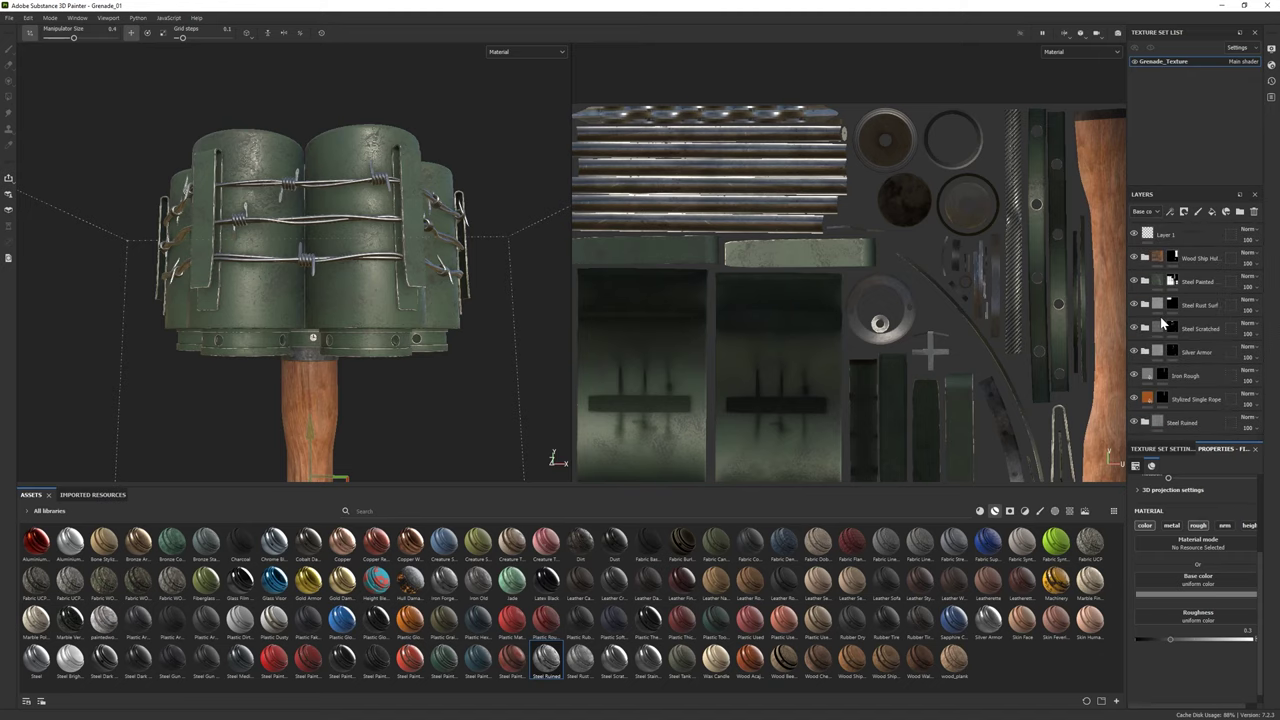
drag(1188, 445, 1188, 481)
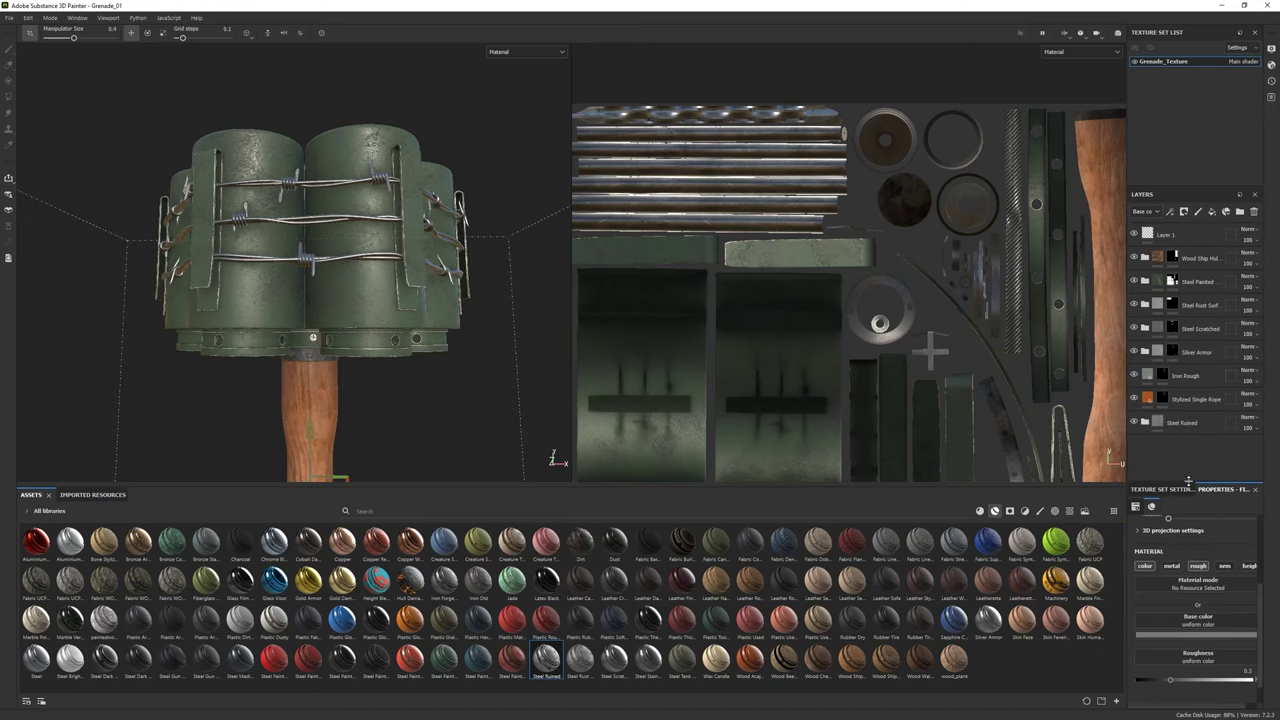
On Layer 1, set the Font alpha's text to 'VOR GERBRAUCH'
click(1185, 236)
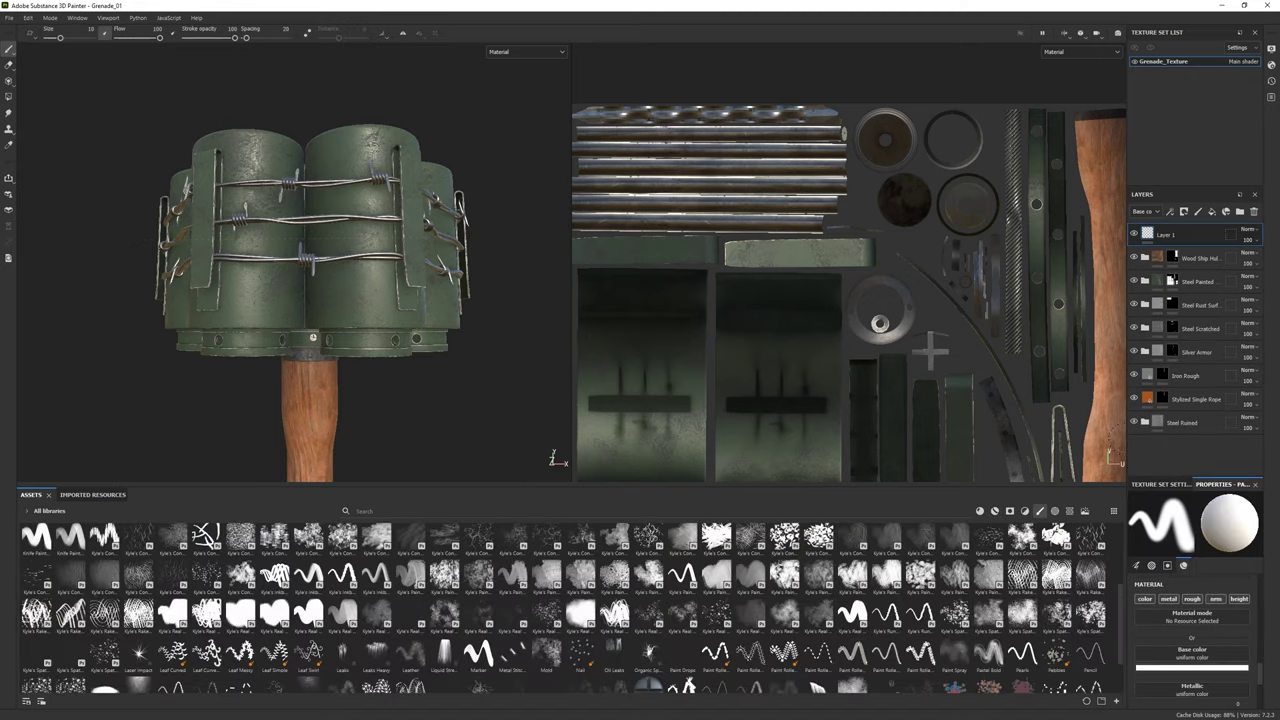
scroll(551, 600, down, 1)
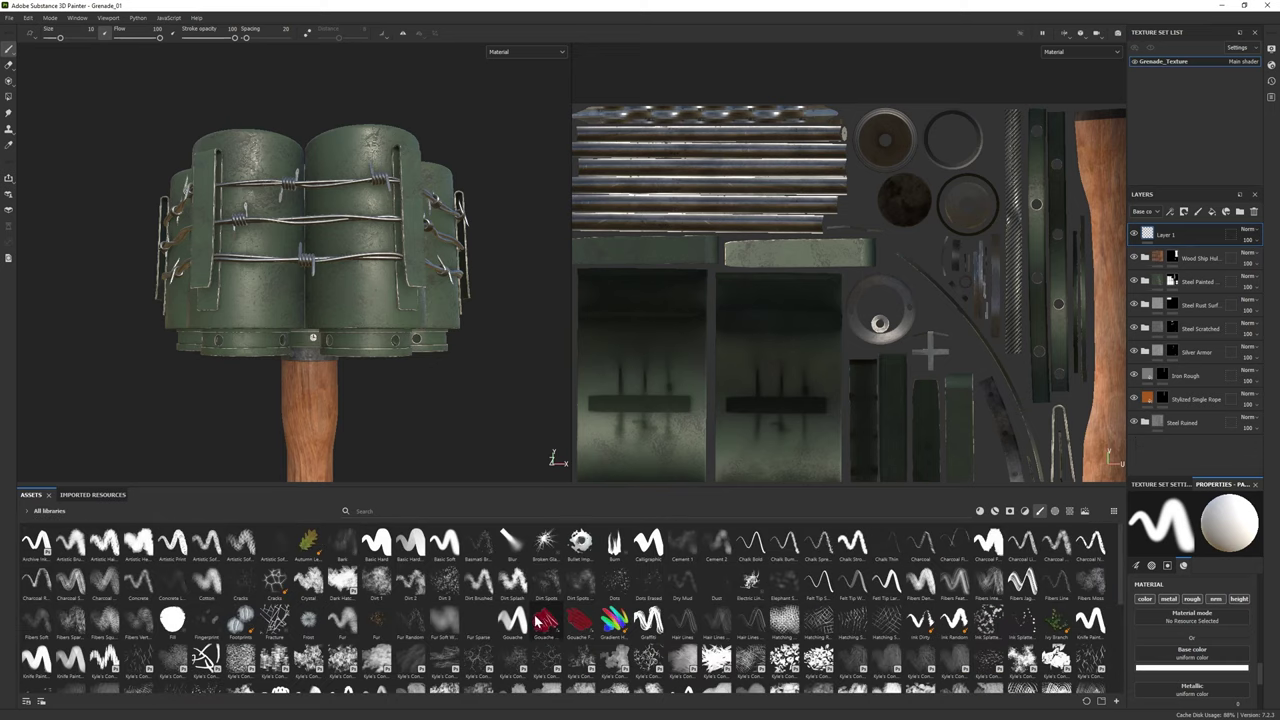
click(1054, 511)
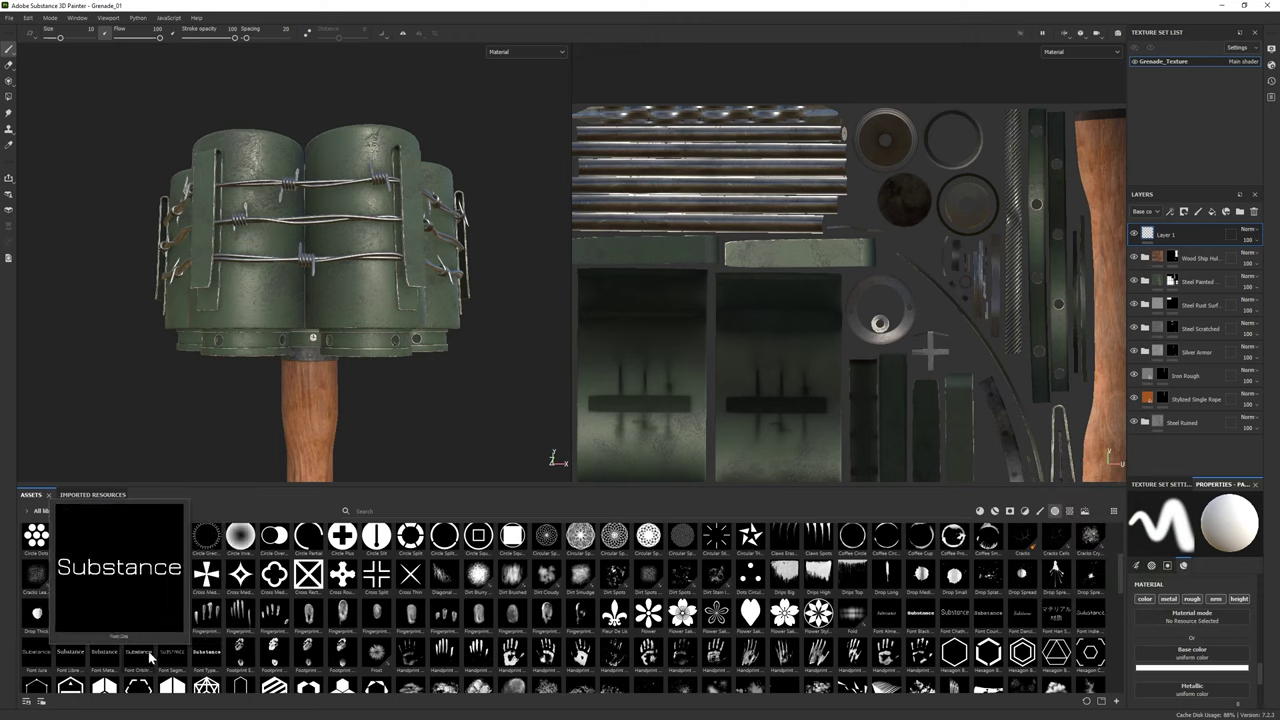
mouse_move(36, 655)
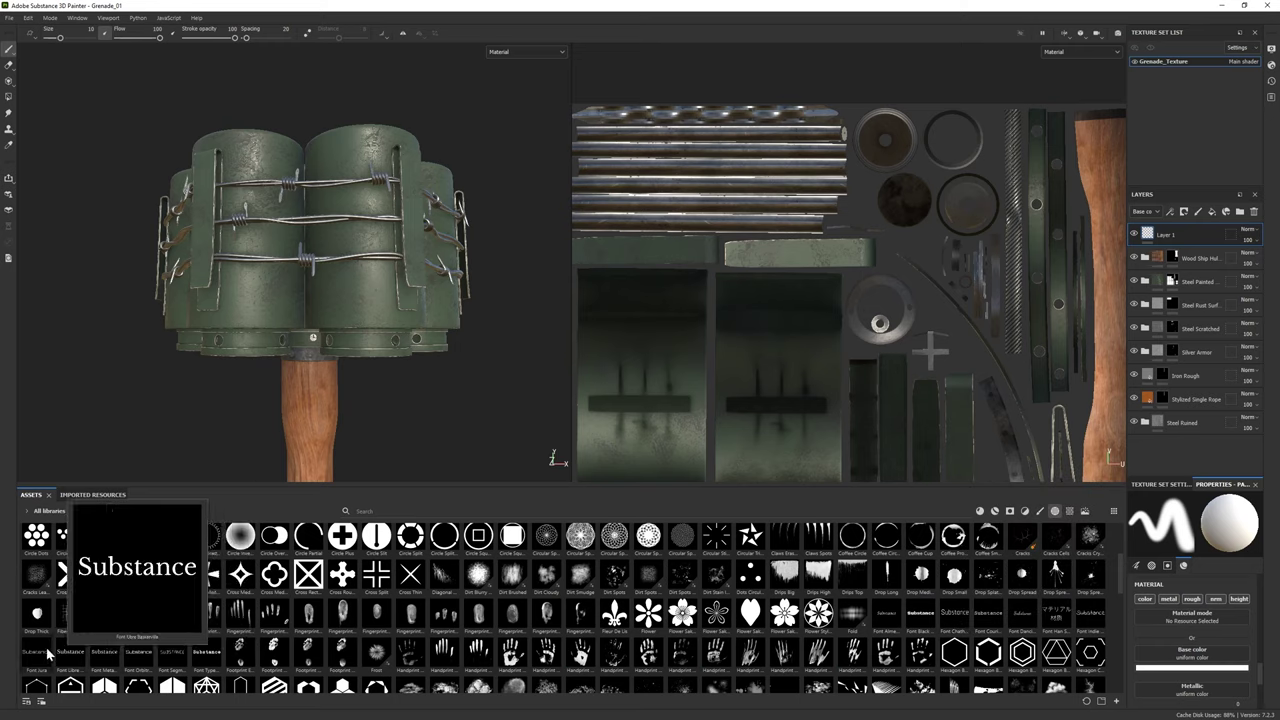
scroll(1268, 636, down, 5)
scroll(1268, 636, up, 3)
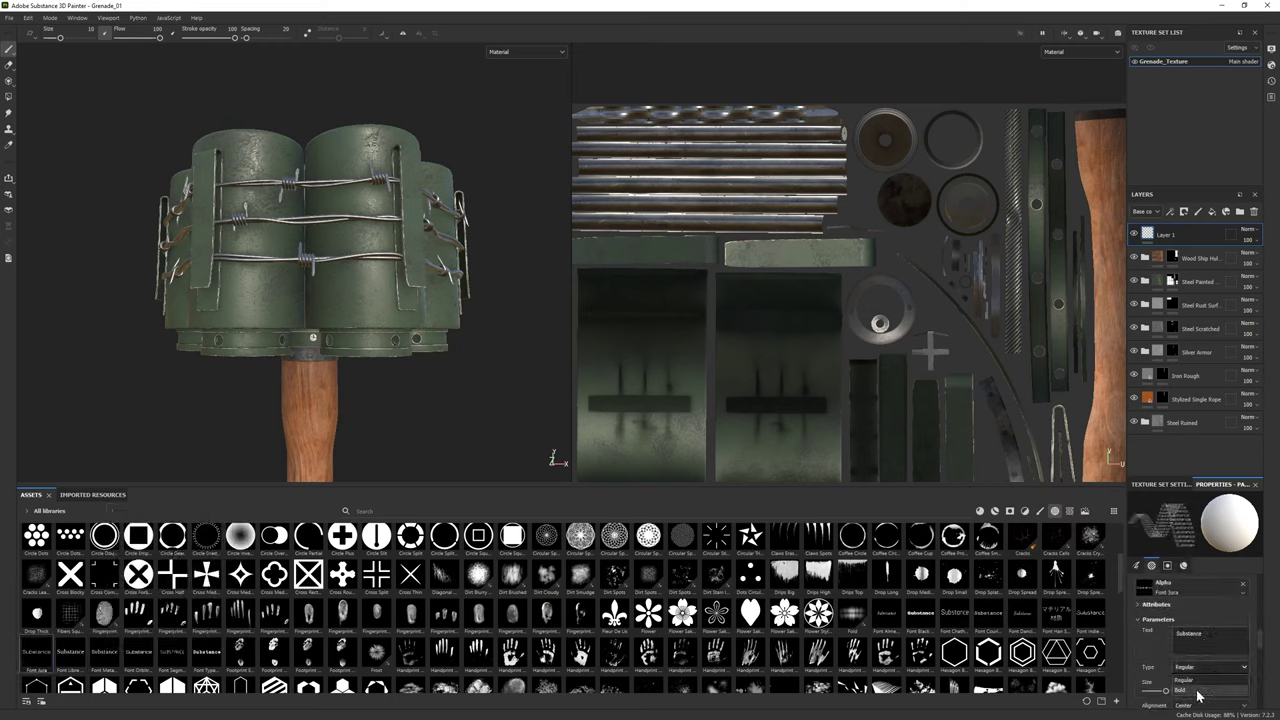
double_click(1195, 633)
key(BackSpace)
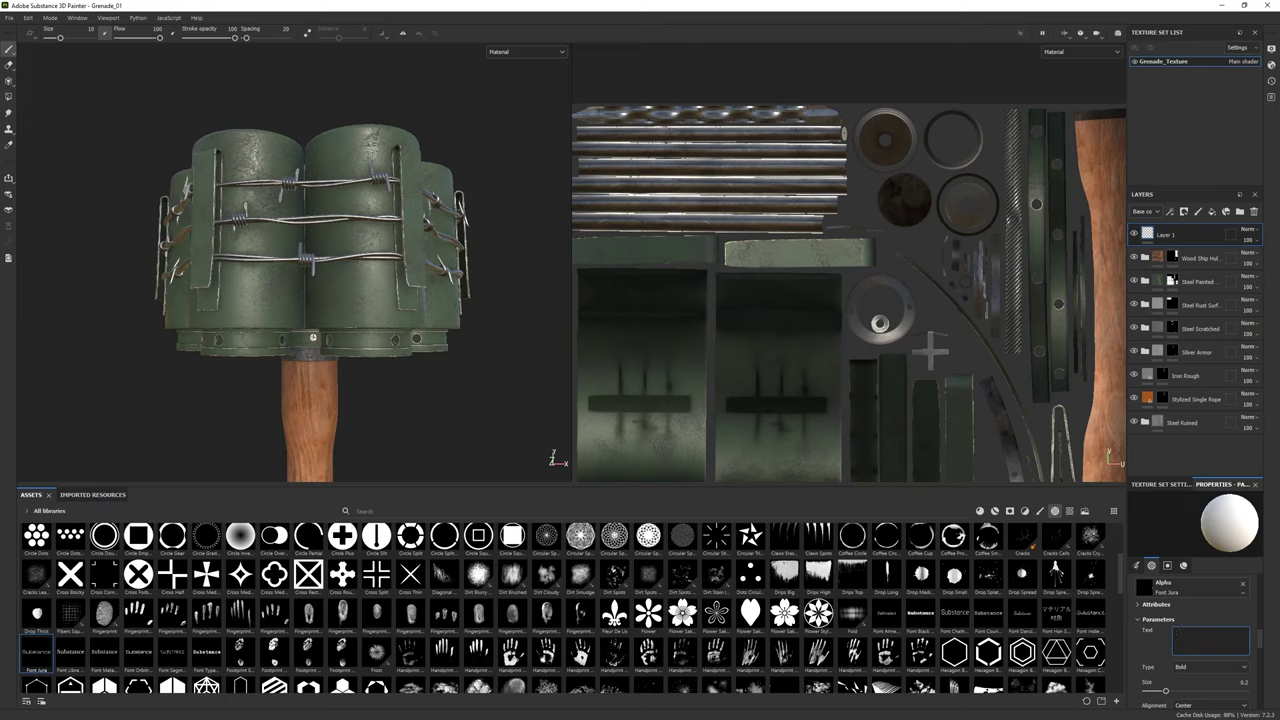
text(VOR)
text( GERBR)
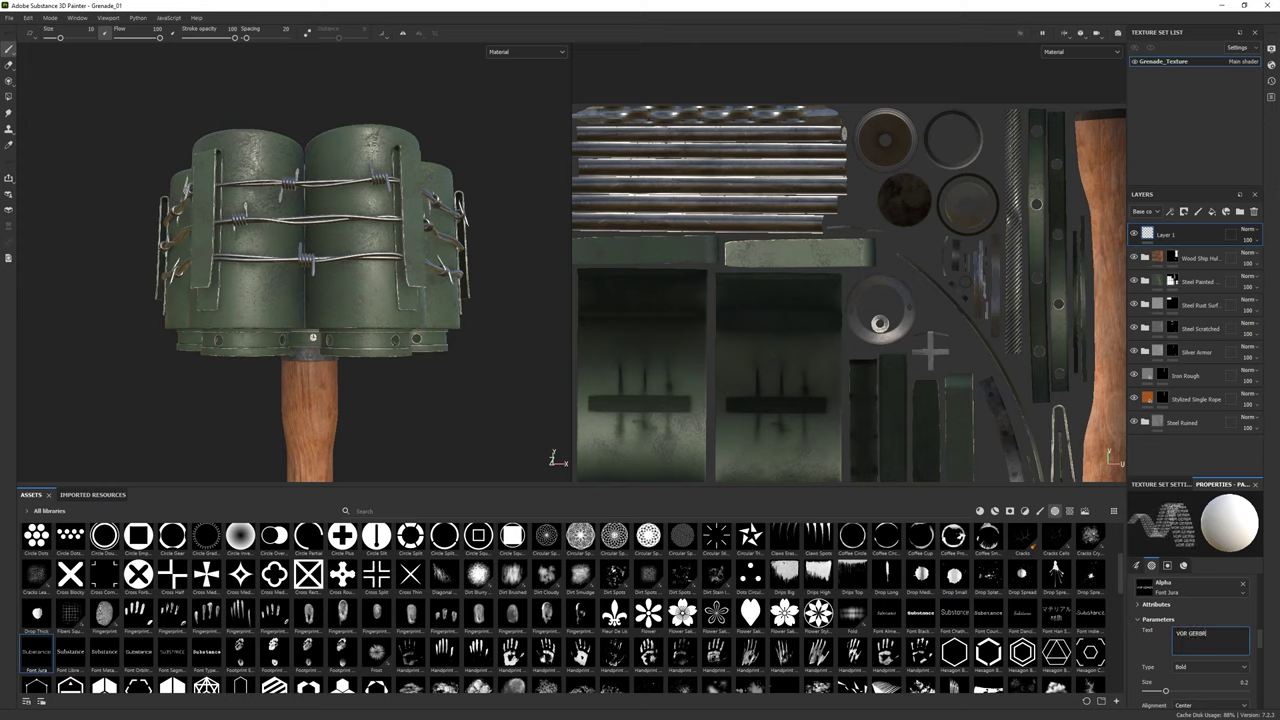
text(AUCH)
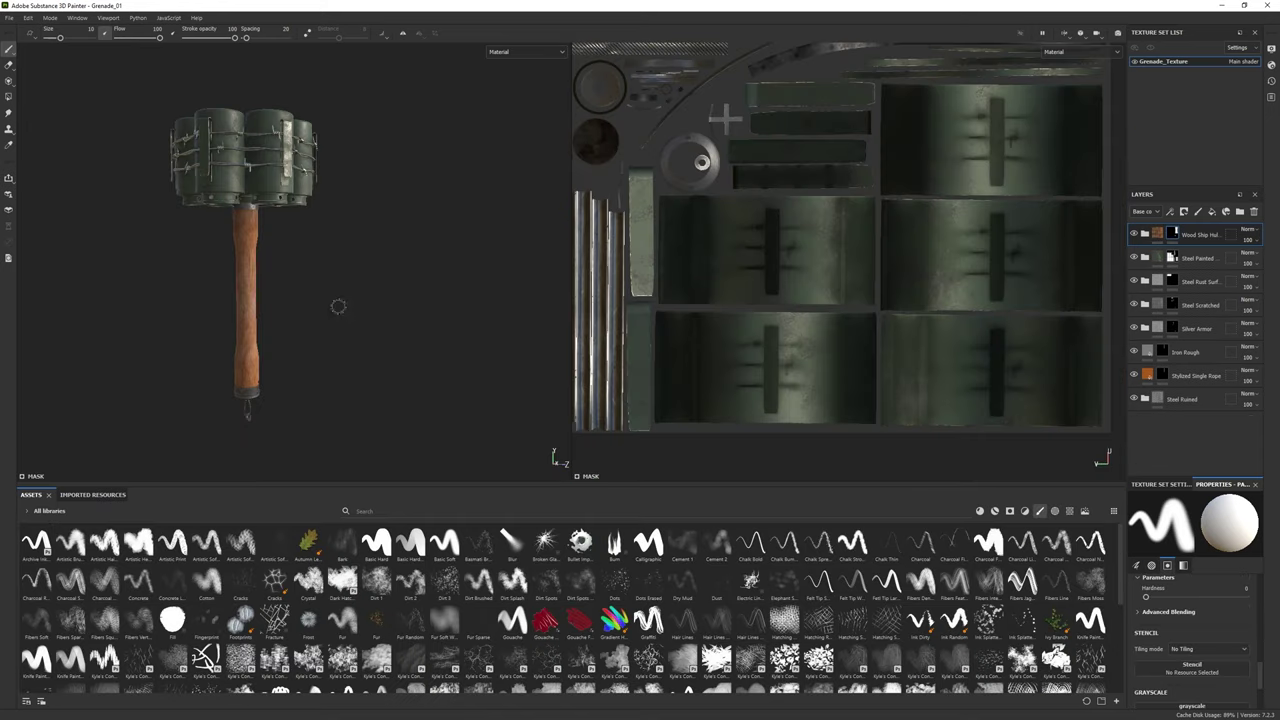
Stamp VOR GERBRAUCH on the lower-left grenade can
alt+drag(538, 427, 1148, 276)
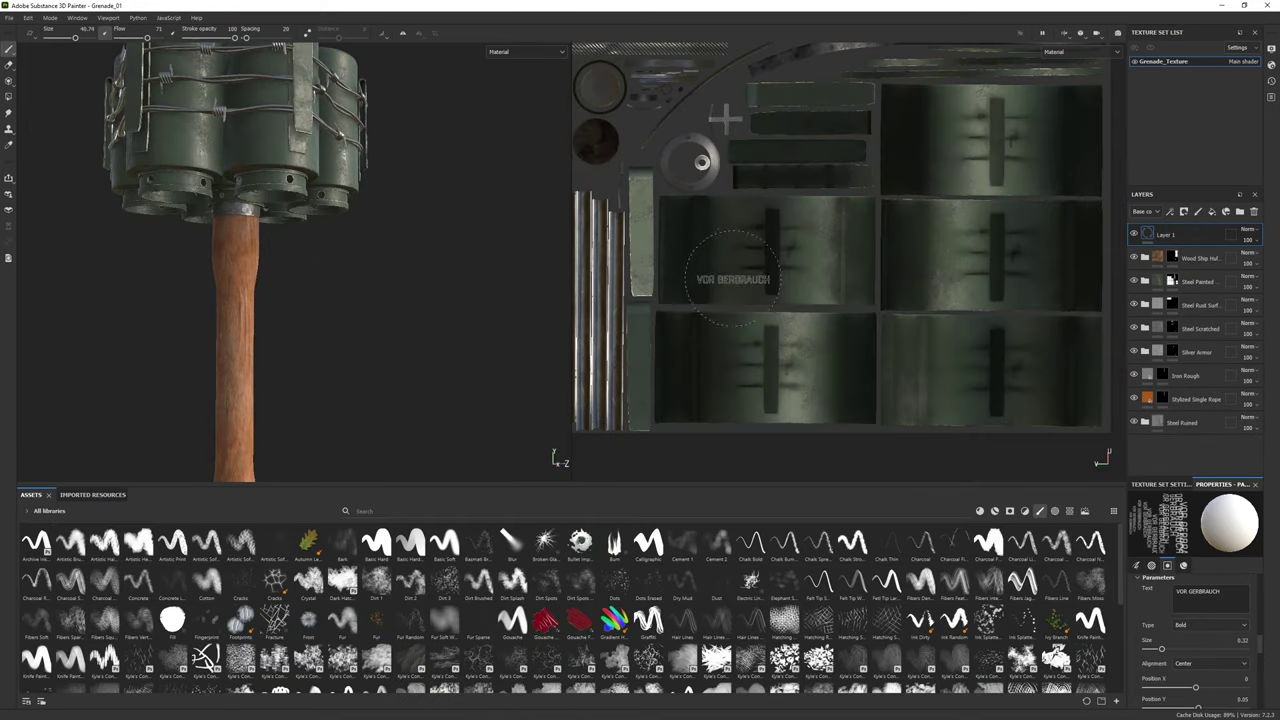
alt+drag(379, 266, 829, 214)
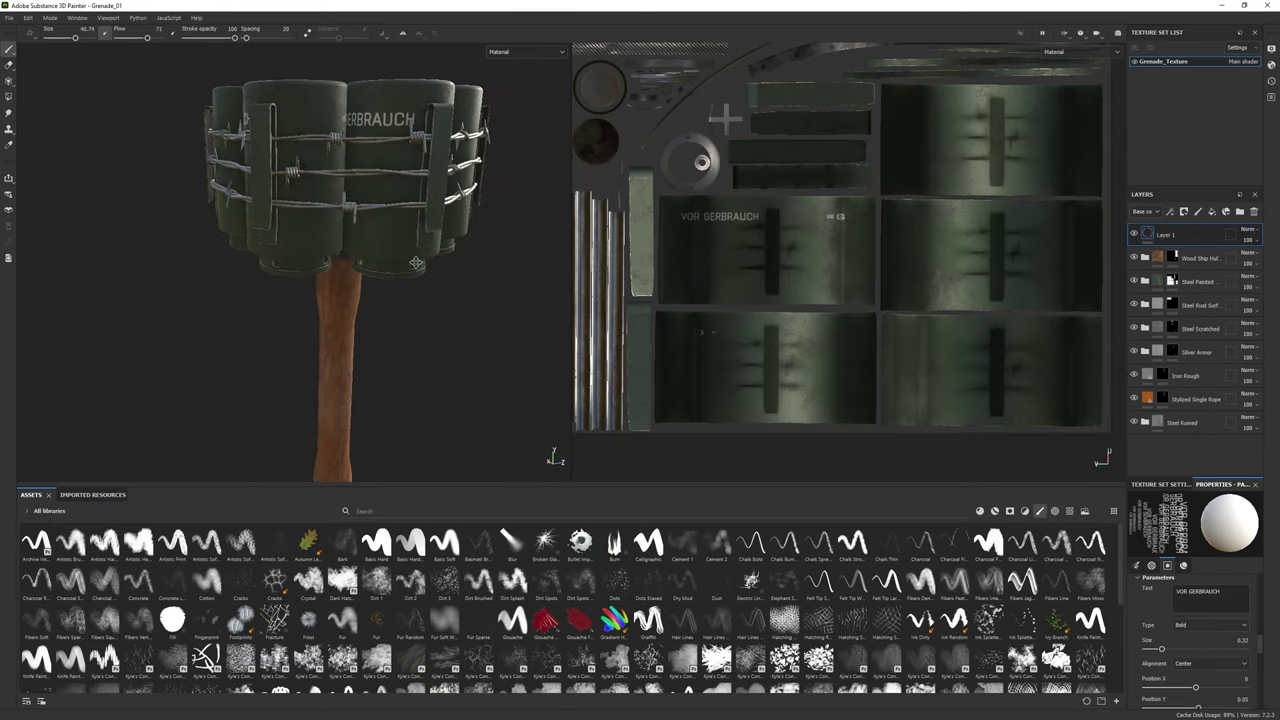
key(e)
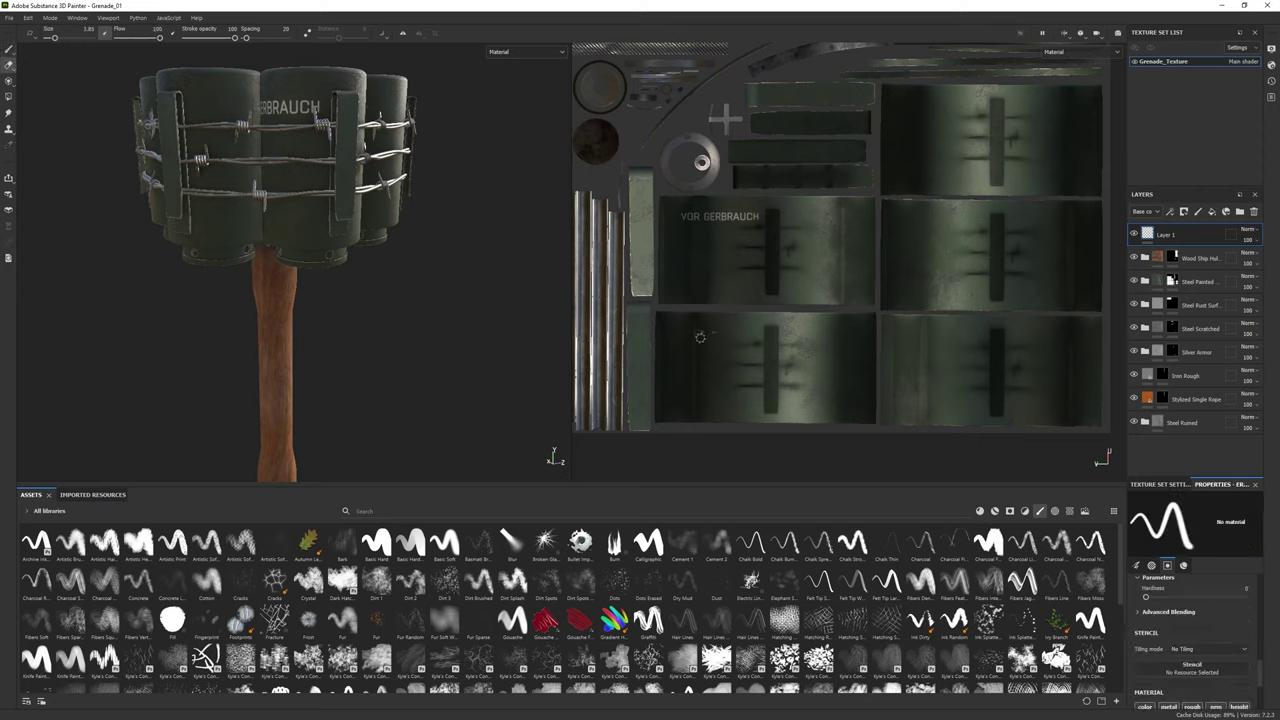
key(p)
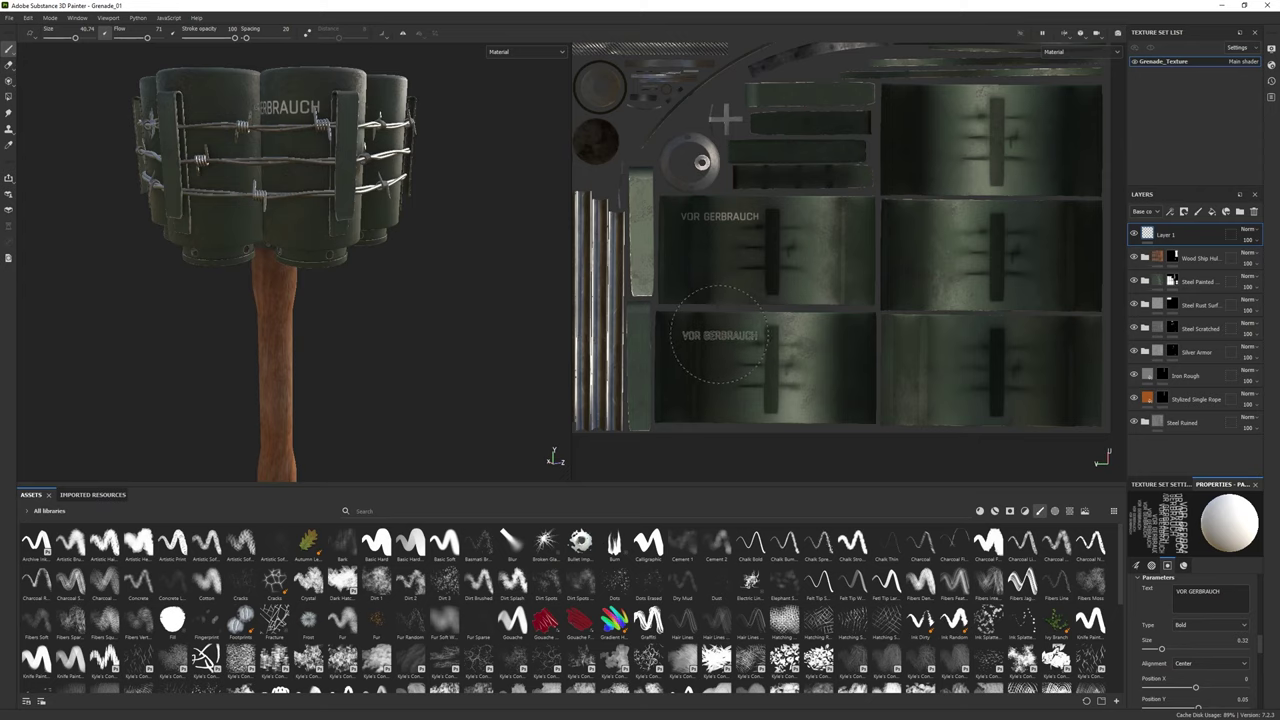
mouse_move(330, 213)
alt+mouse_down()
mouse_move(240, 213)
mouse_move(540, 400)
alt+mouse_up()
click(715, 330)
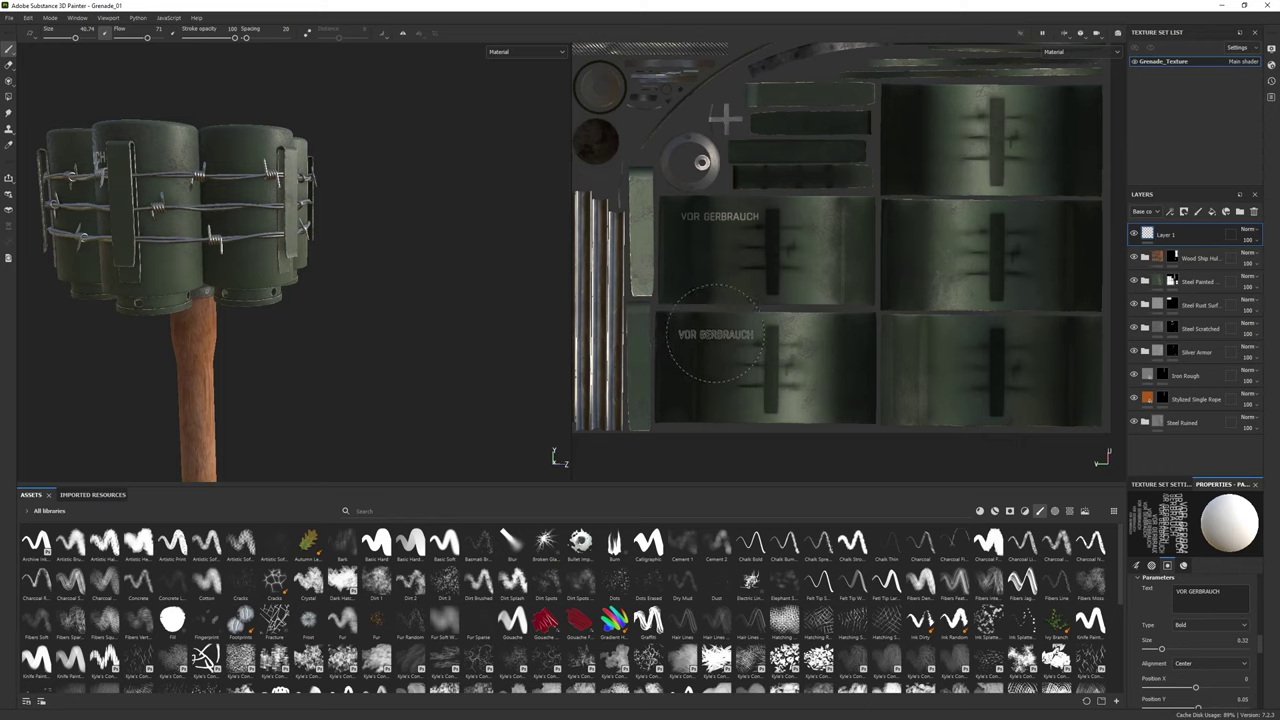
Stamp VOR GERBRAUCH on the lower-right and middle-right cans, erasing stray fragments
mouse_move(300, 250)
alt+mouse_down()
mouse_move(420, 260)
mouse_move(340, 256)
alt+mouse_up()
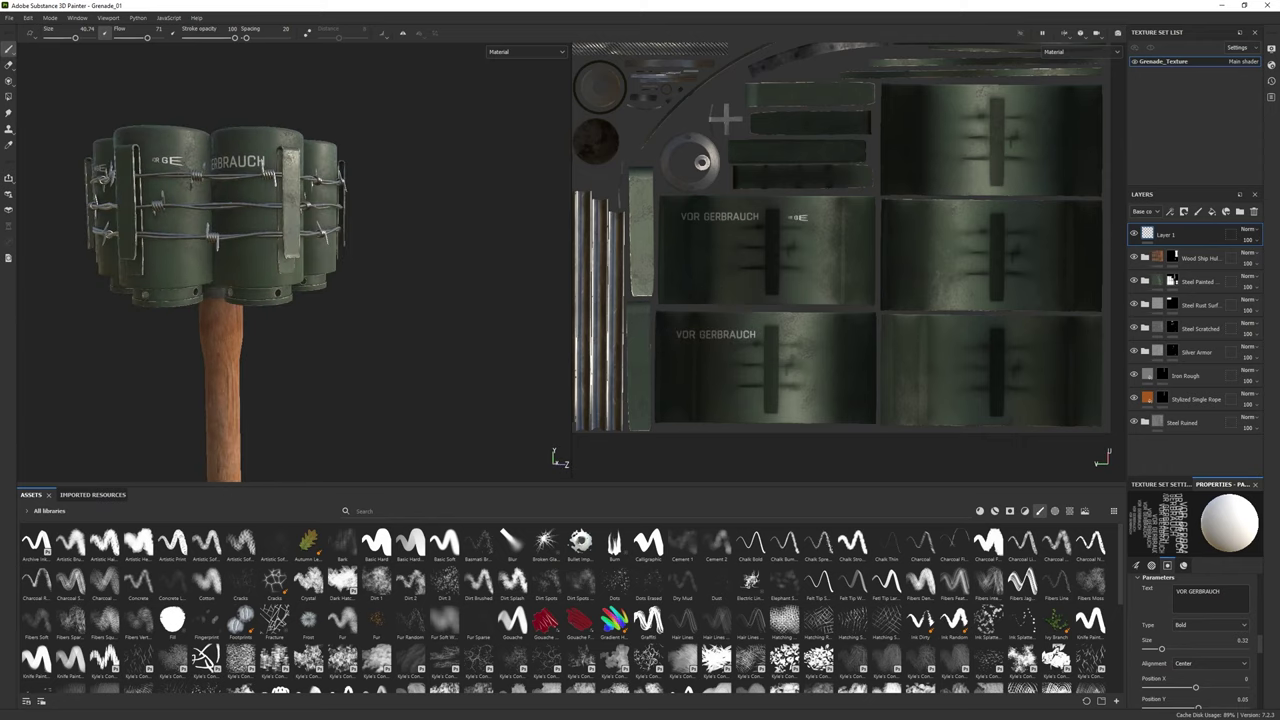
key(e)
click(8, 50)
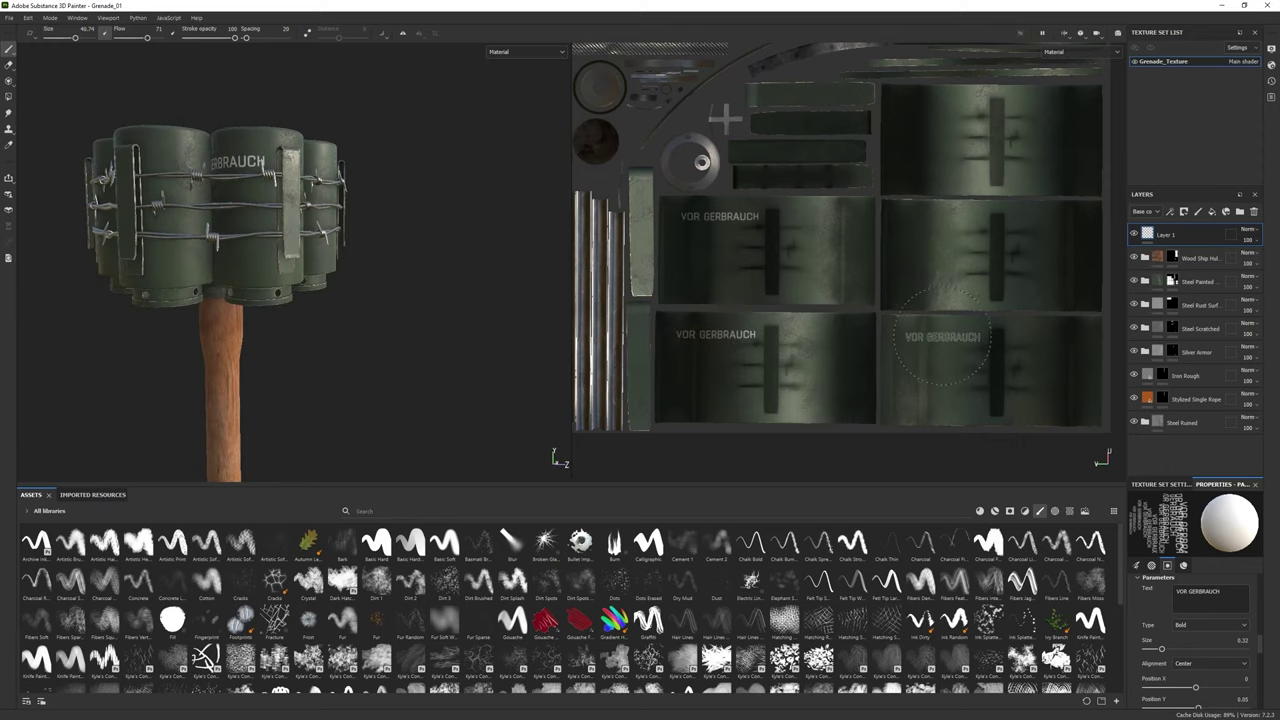
click(944, 337)
mouse_move(520, 320)
alt+mouse_down()
mouse_move(33, 258)
mouse_move(38, 80)
alt+mouse_up()
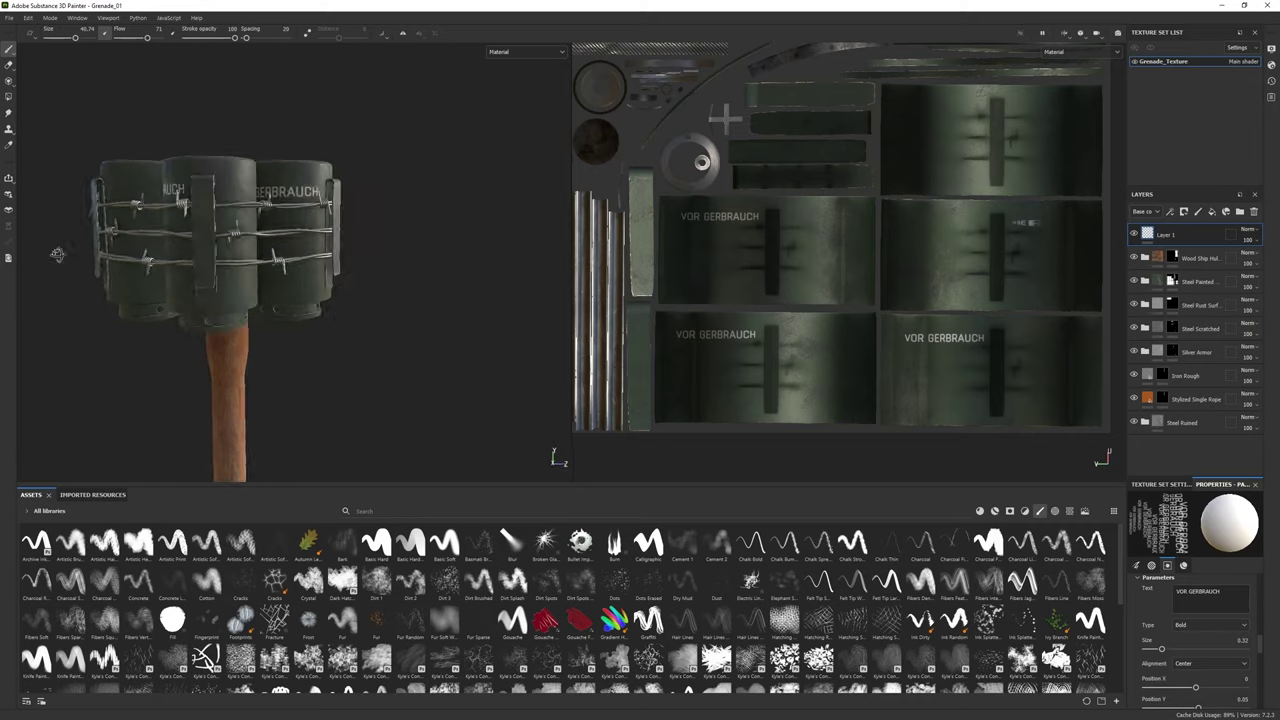
key(e)
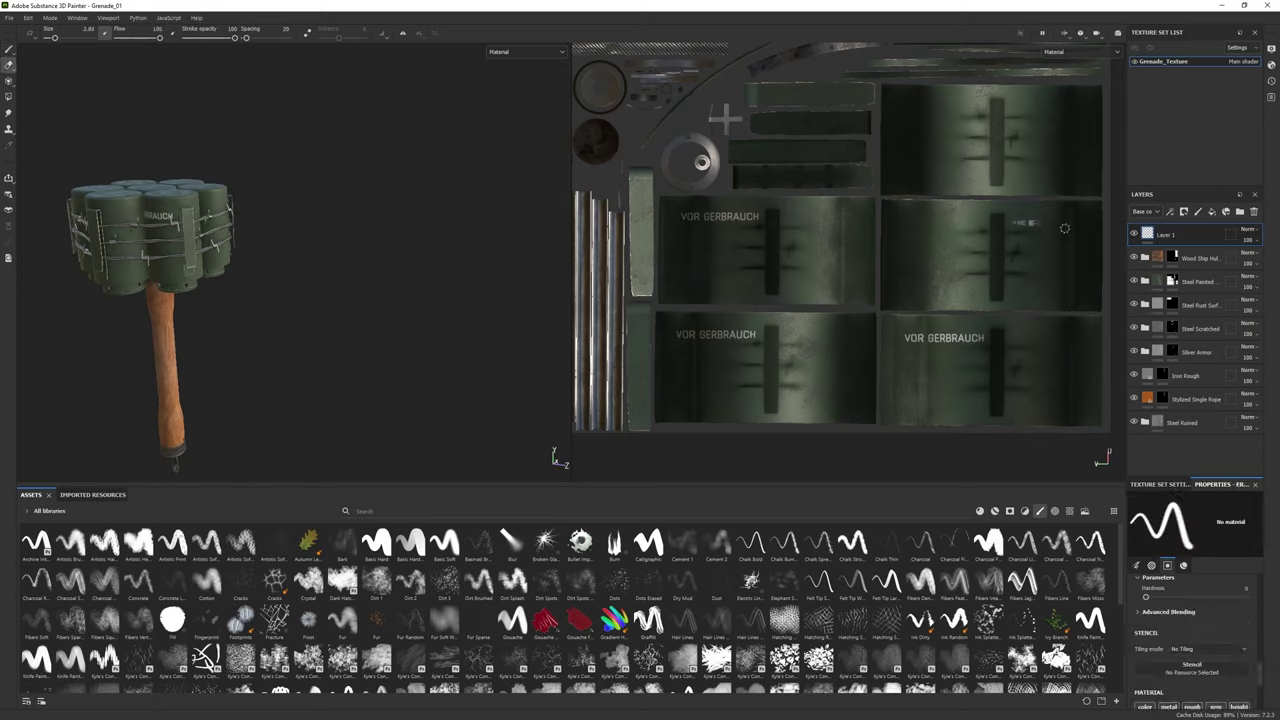
click(8, 48)
click(946, 221)
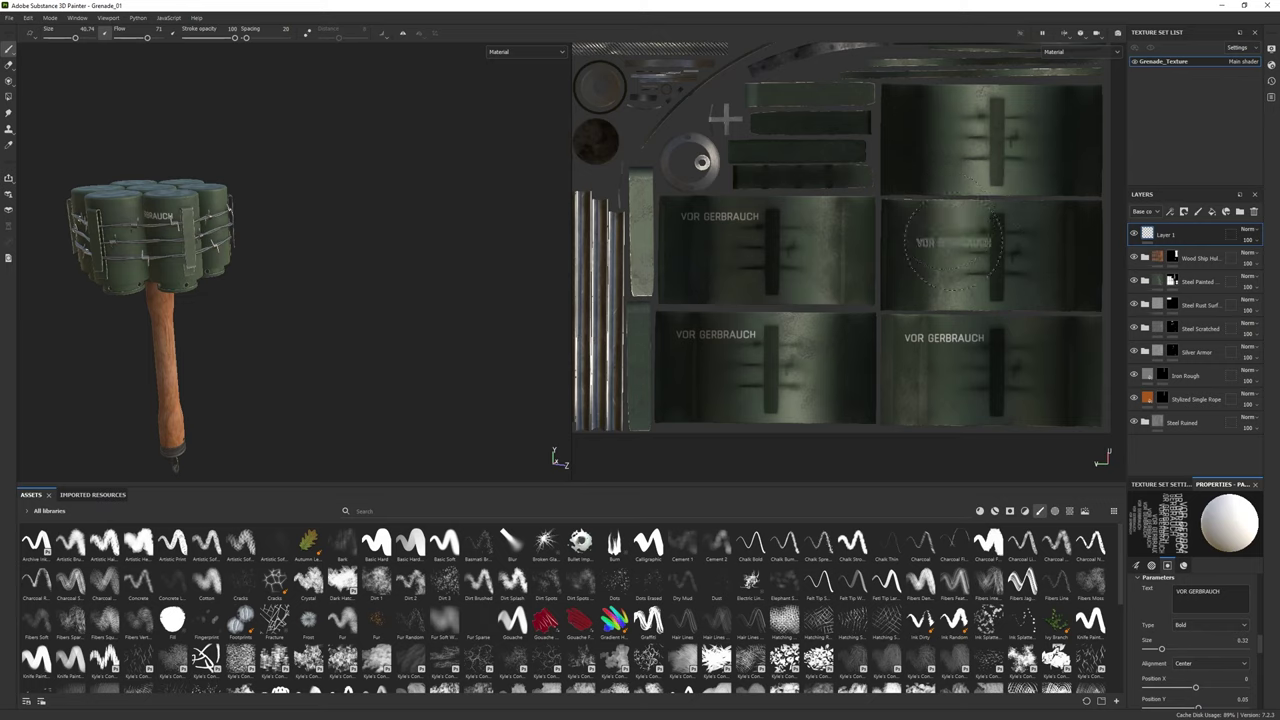
Erase stray marks and stamp VOR GERBRAUCH on the top-right can
alt+drag(428, 245, 308, 256)
alt+middle_drag(308, 256, 440, 266)
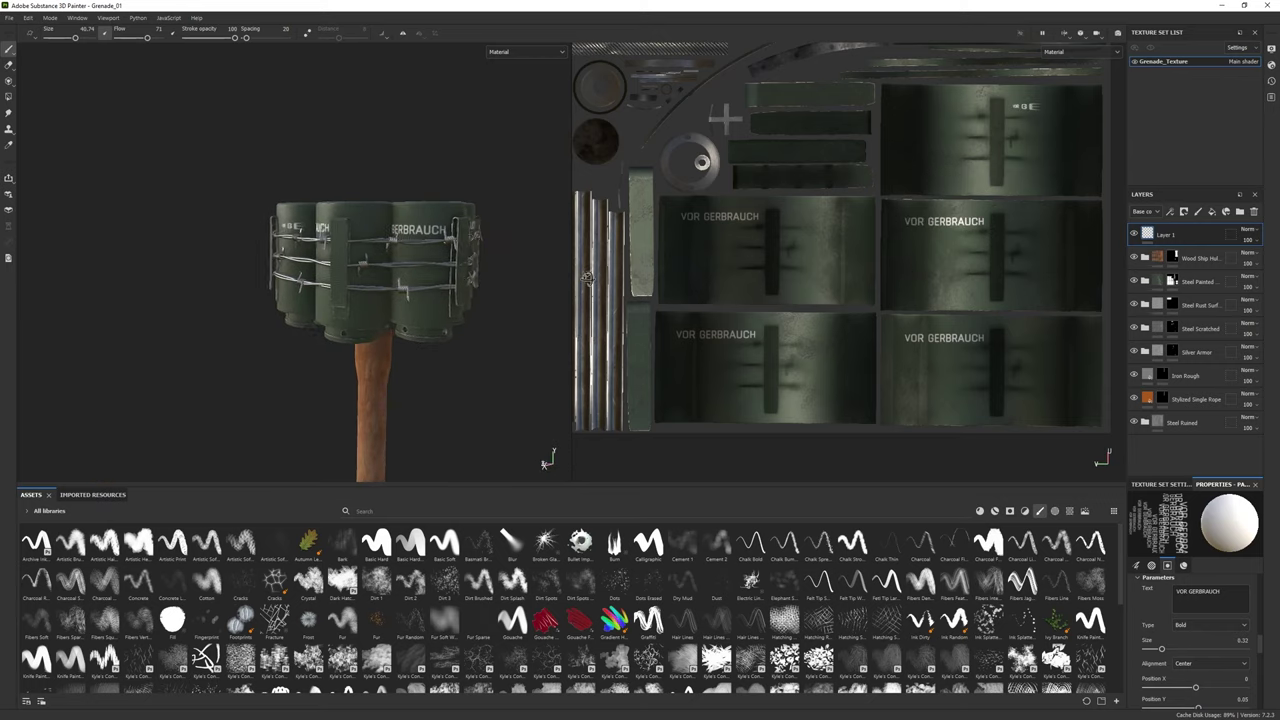
alt+drag(440, 266, 517, 280)
key(e)
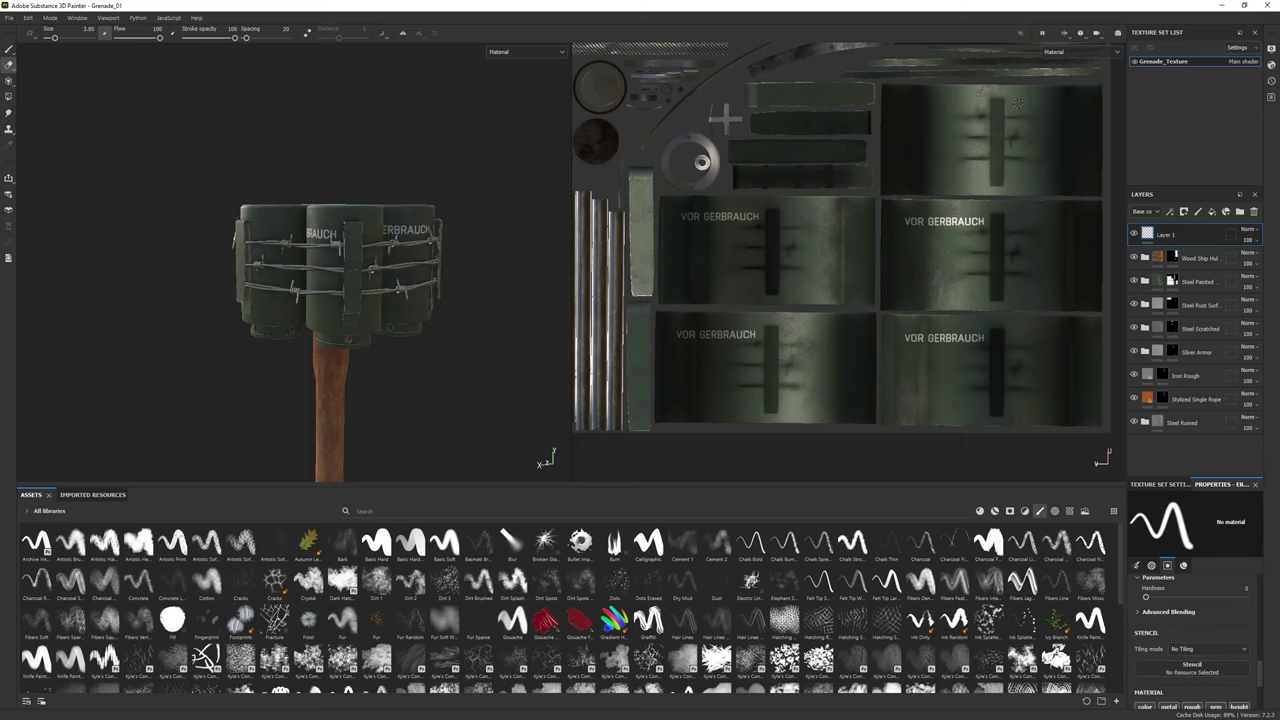
click(7, 48)
click(940, 105)
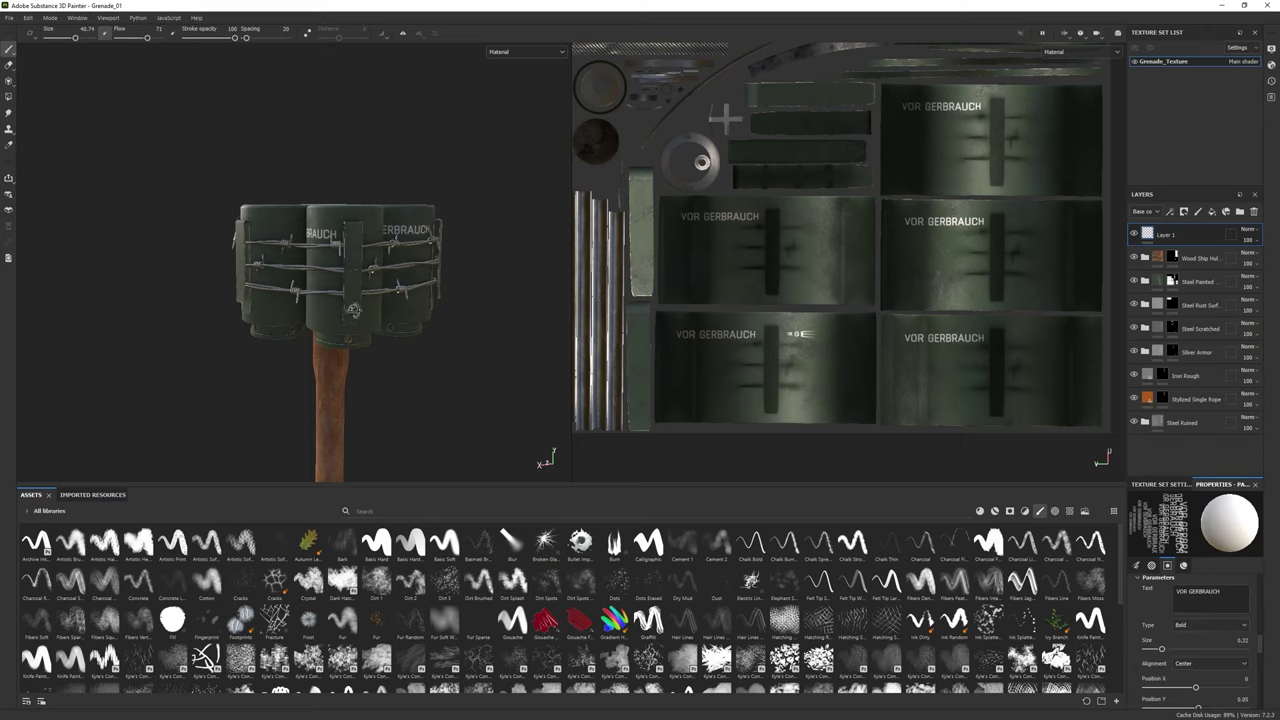
Reframe the grenade and select the brush's label text for replacement
scroll(354, 310, up, 3)
key(e)
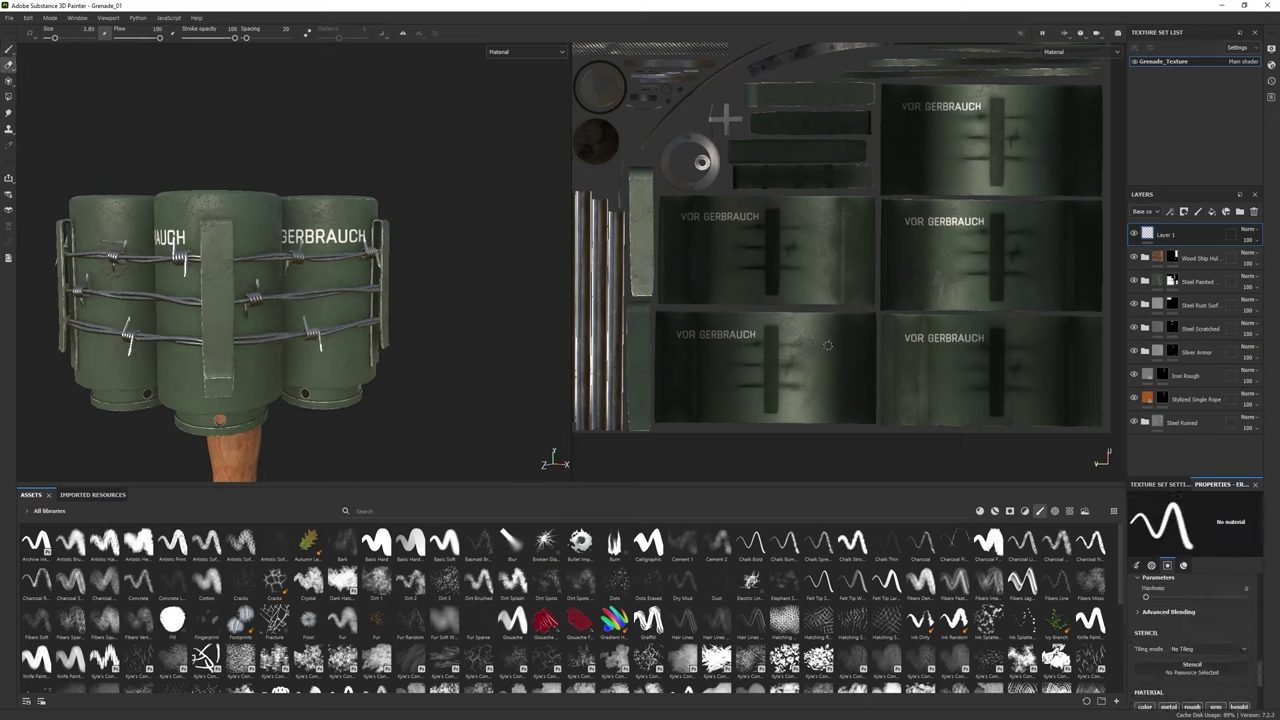
key(p)
key(f)
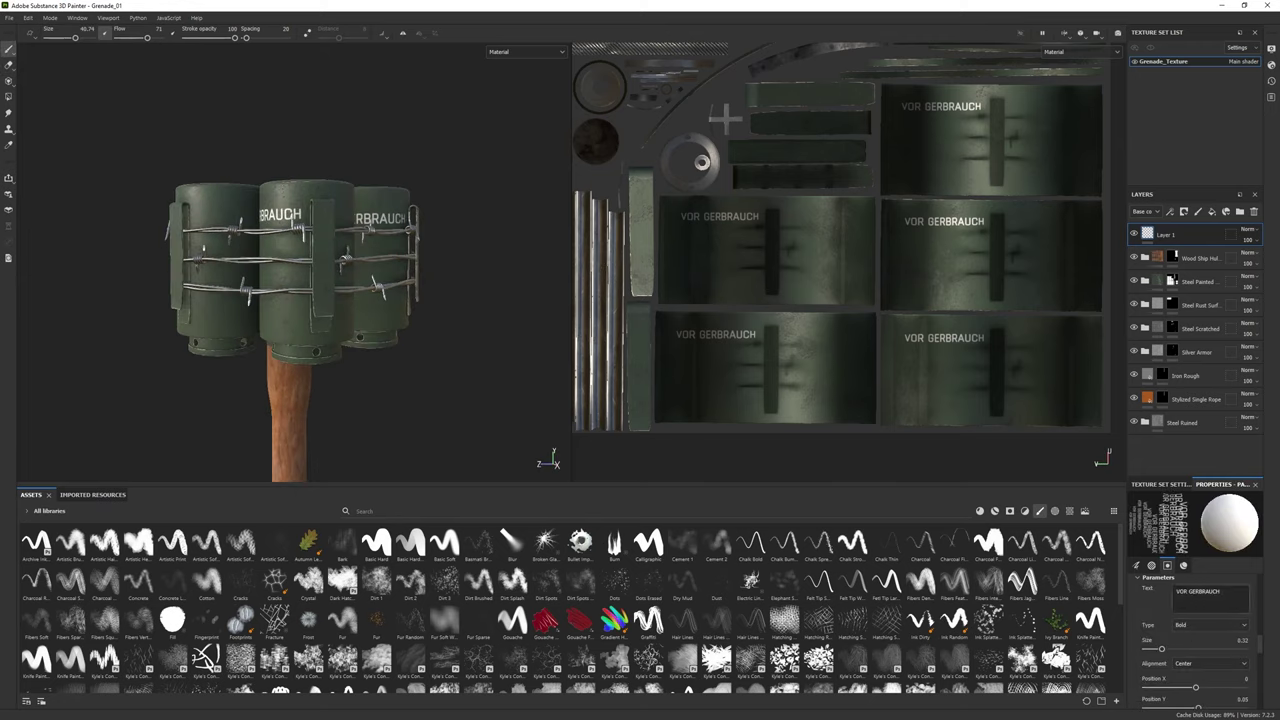
key(Return)
Change the stamp text to SPRENGKAPSEL and stamp it under the middle-left can's label
text(SPR)
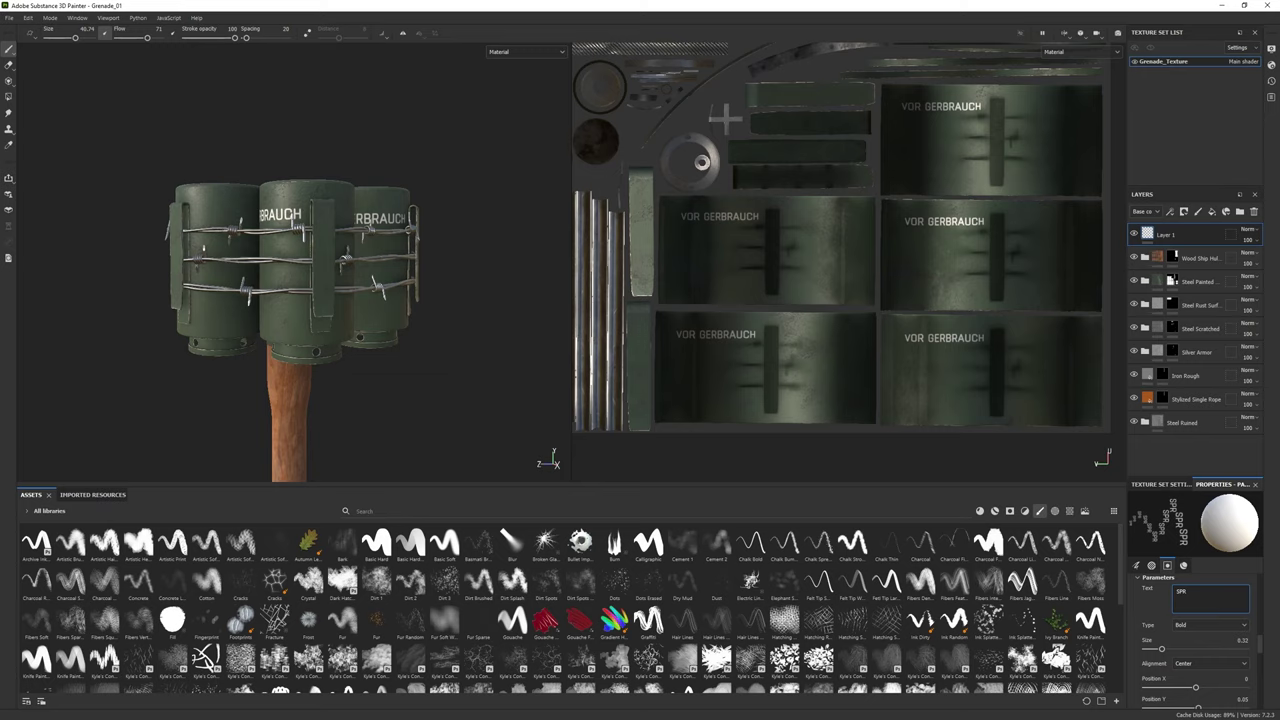
text(EN)
text(GK)
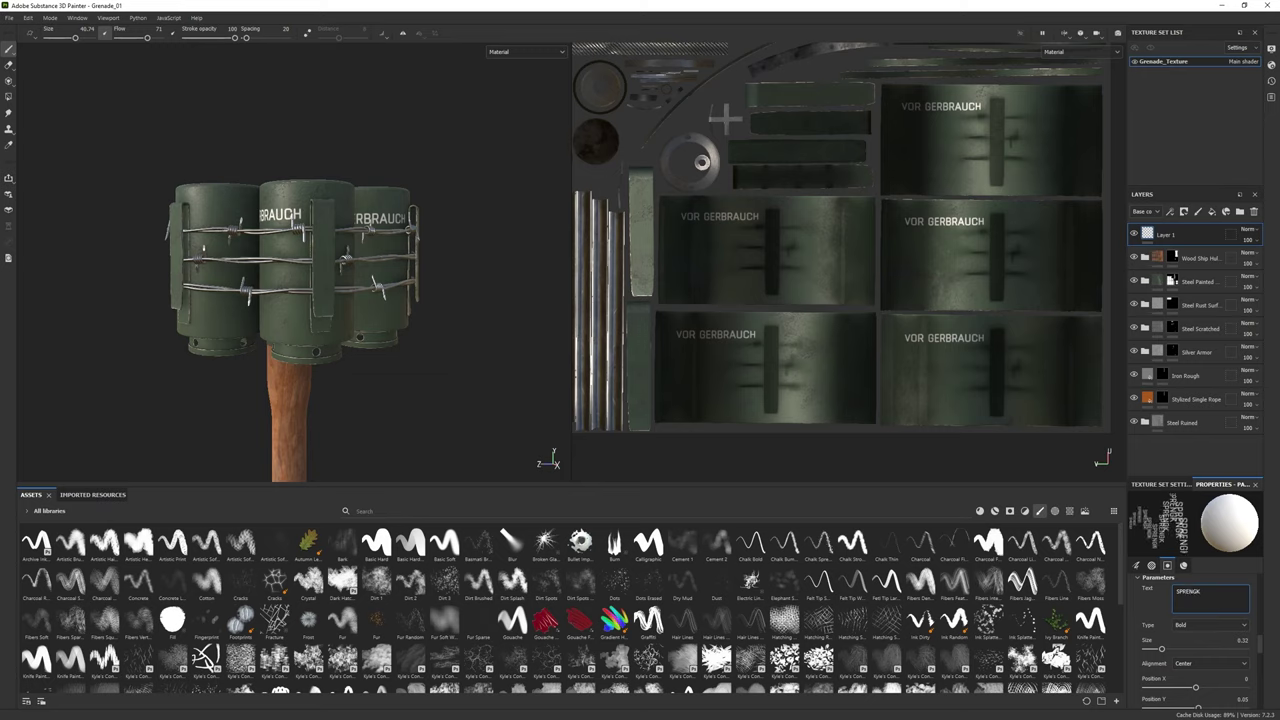
text(APSEL)
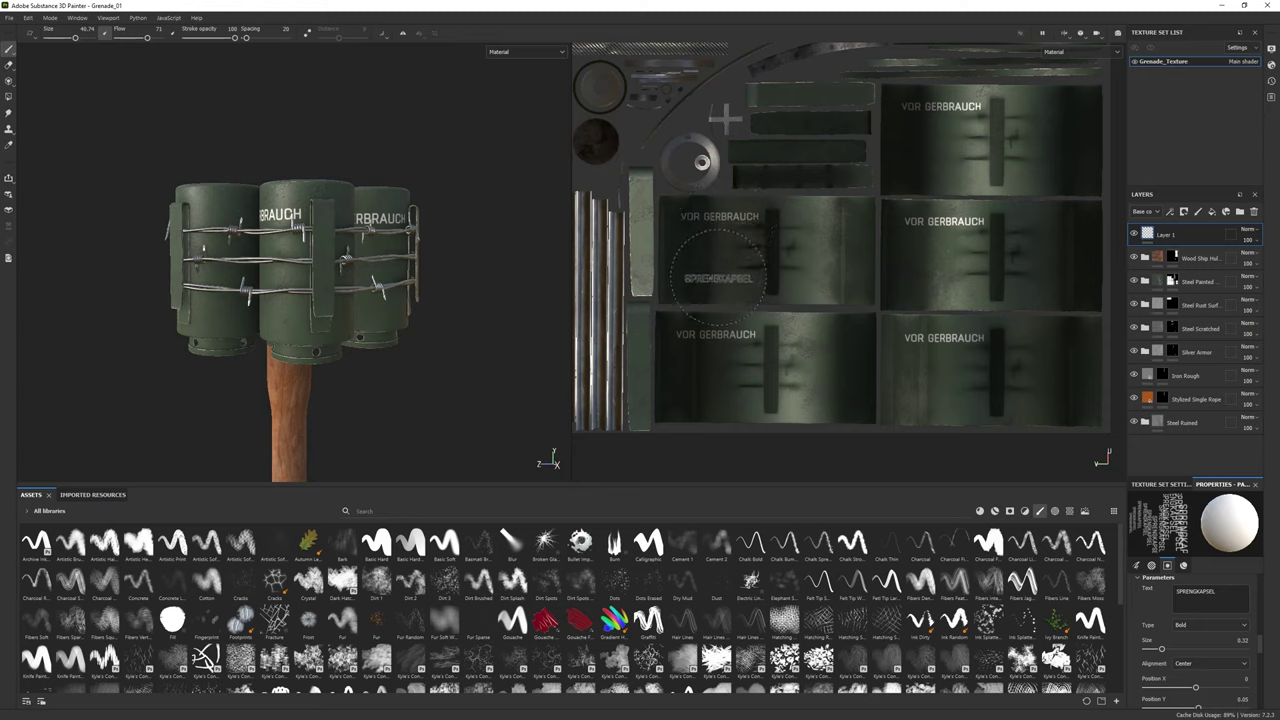
click(720, 230)
mouse_move(516, 279)
alt+mouse_down()
mouse_move(541, 289)
mouse_move(491, 289)
alt+mouse_up()
key(e)
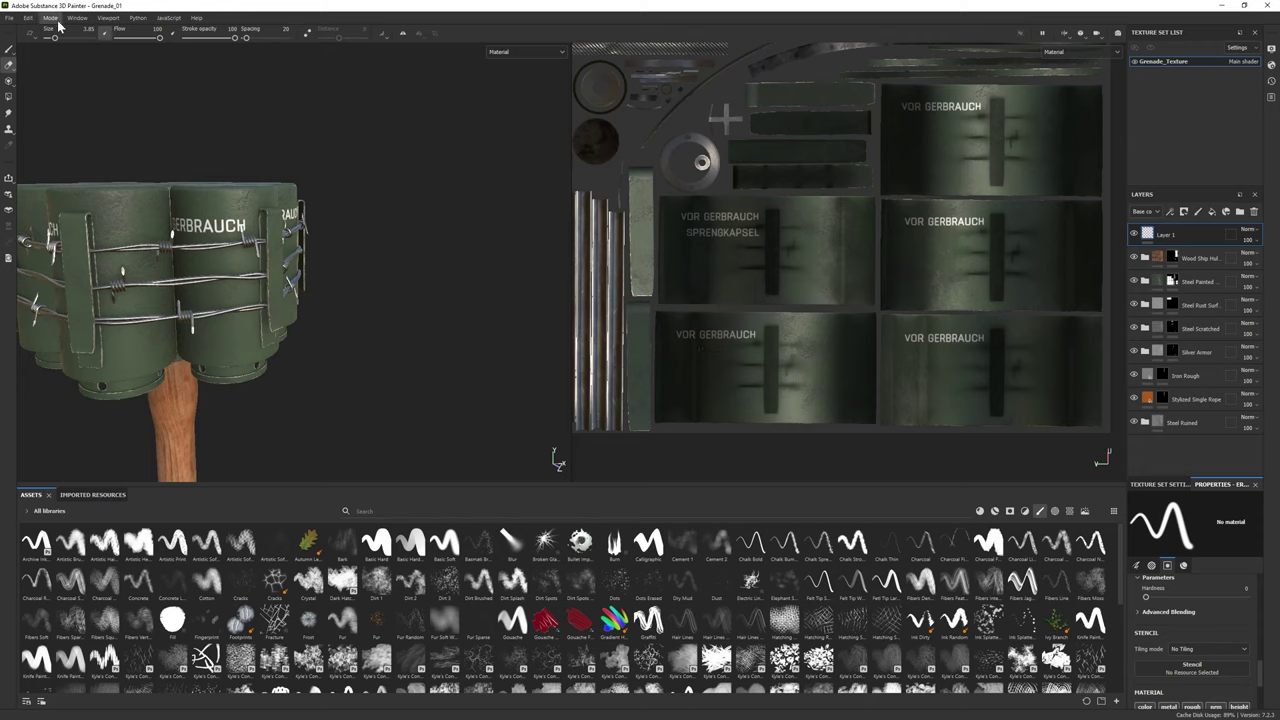
key(1)
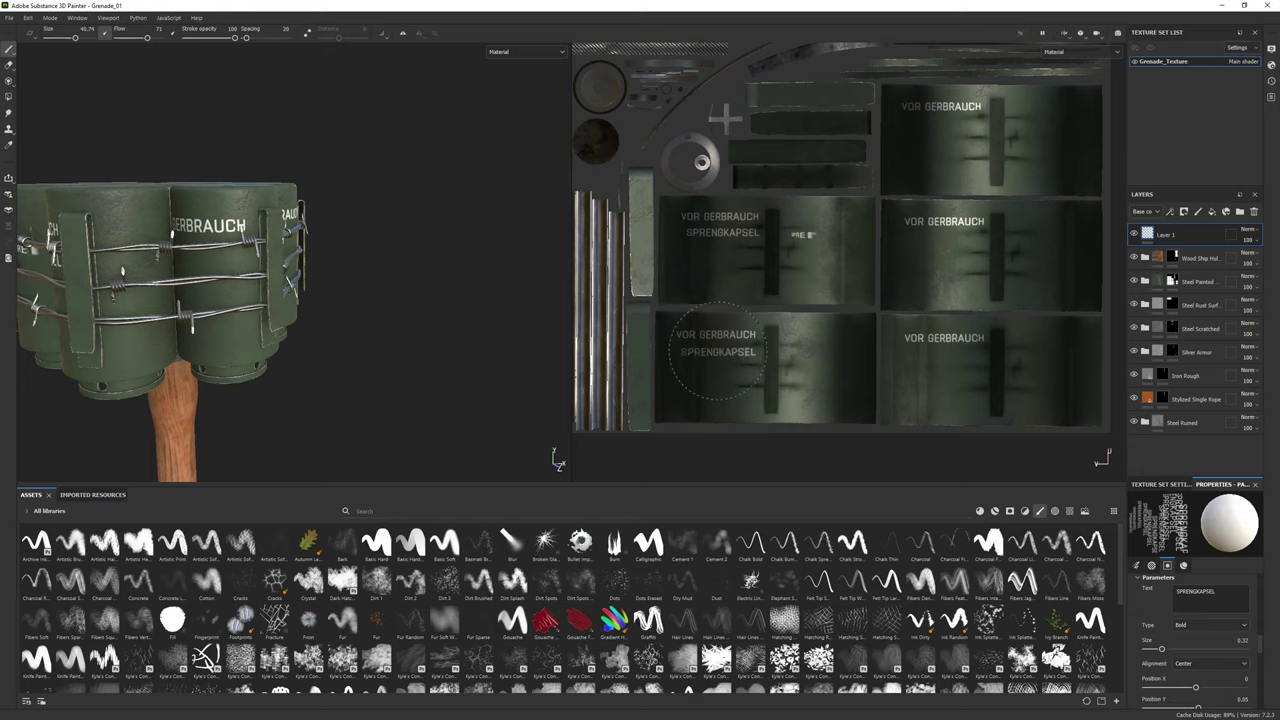
key(e)
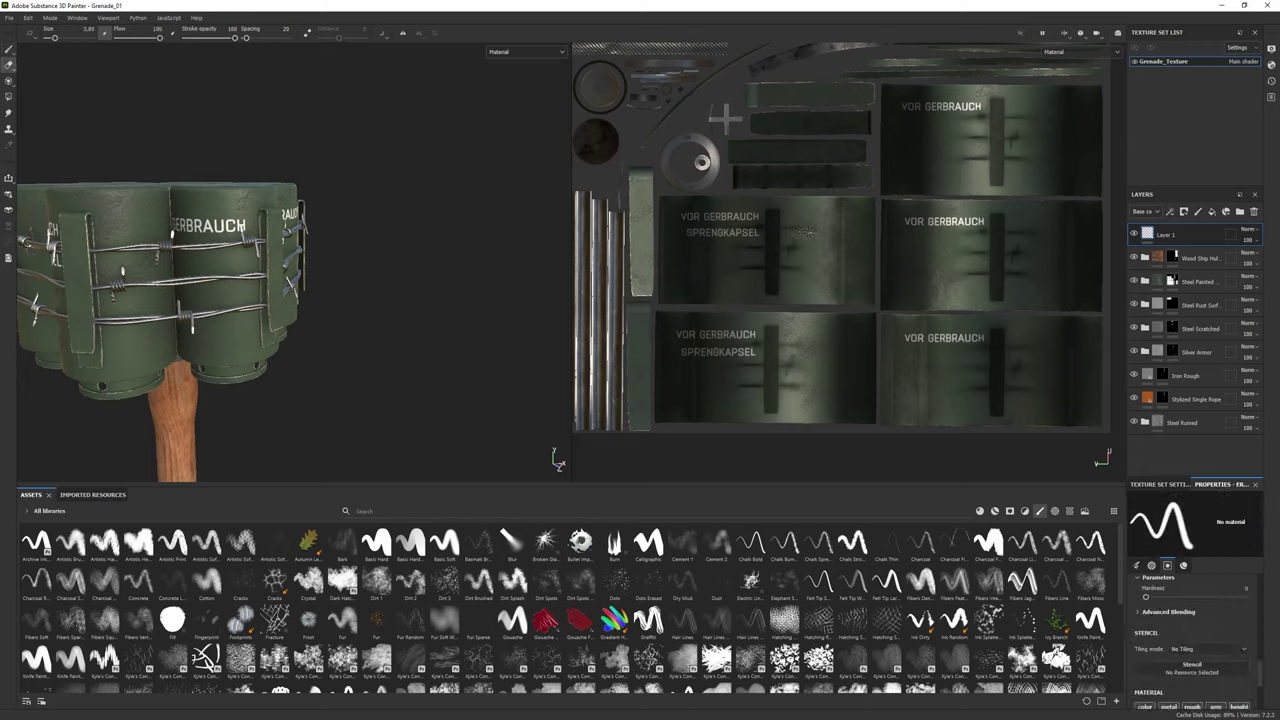
click(8, 50)
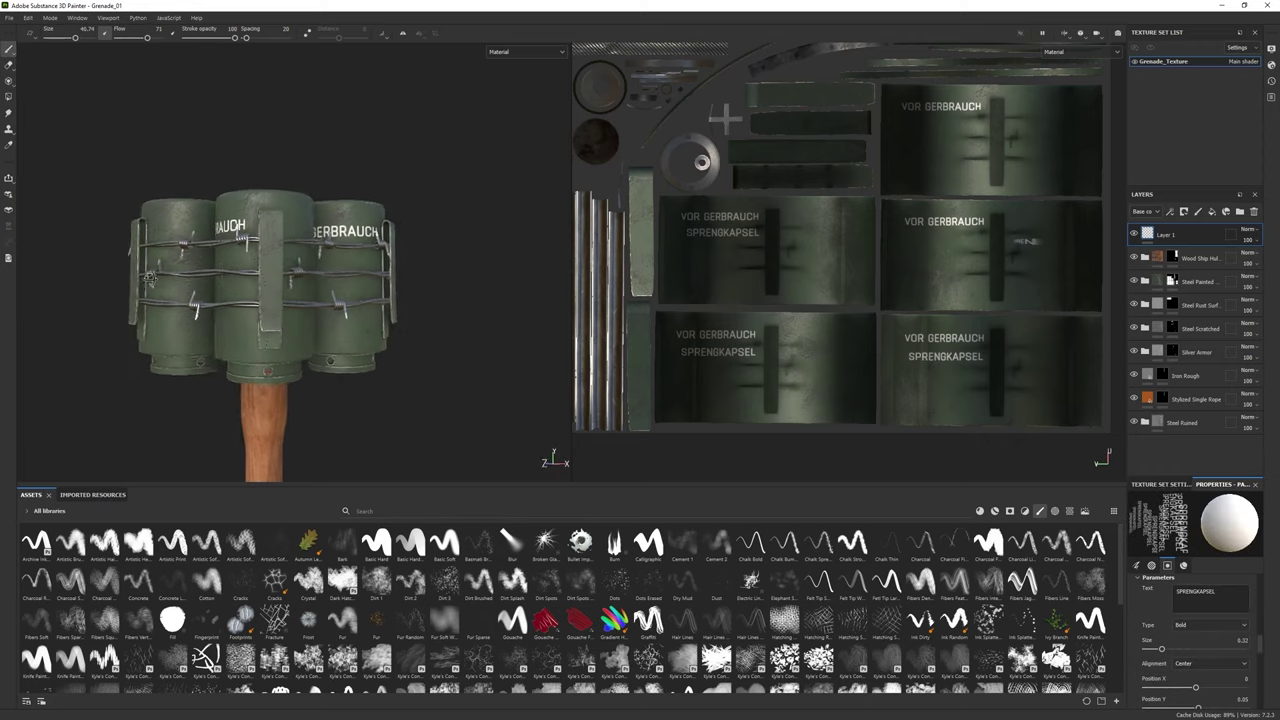
mouse_move(300, 310)
alt+mouse_down()
mouse_move(528, 318)
mouse_move(486, 300)
alt+mouse_up()
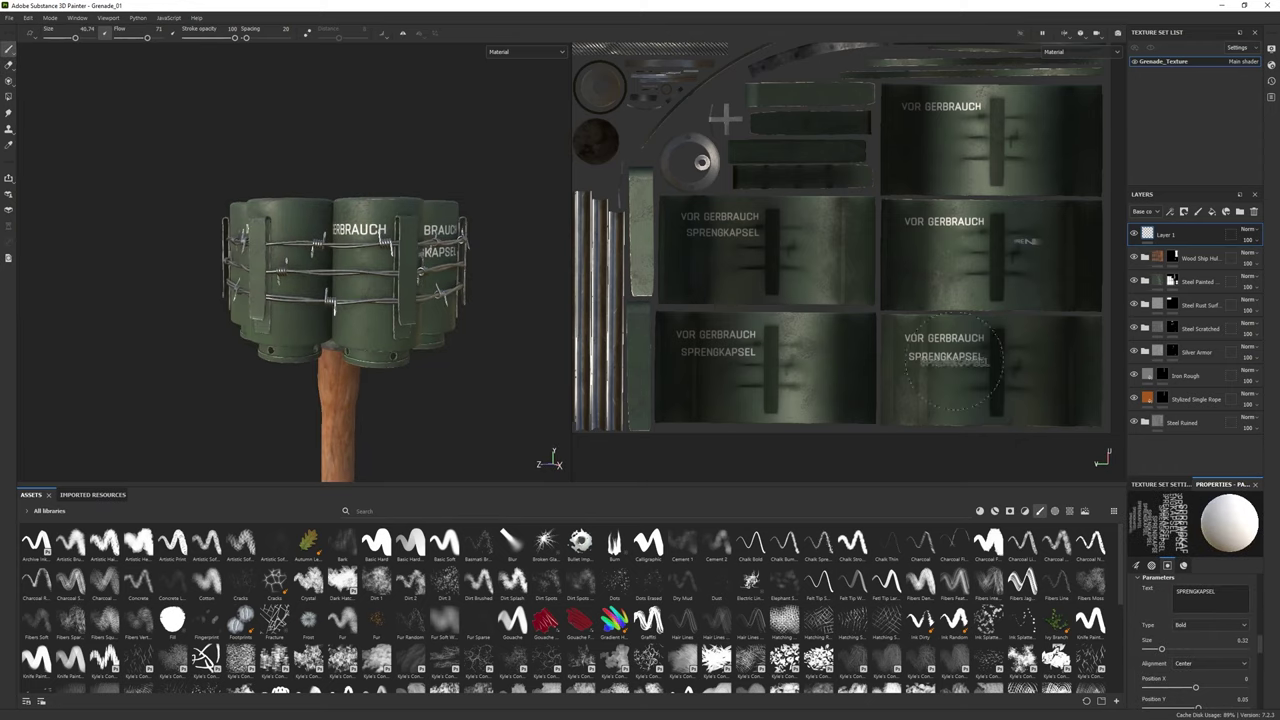
Stamp SPRENGKAPSEL on the lower-right, middle-right and top-right cans, erasing stray fragments
click(945, 350)
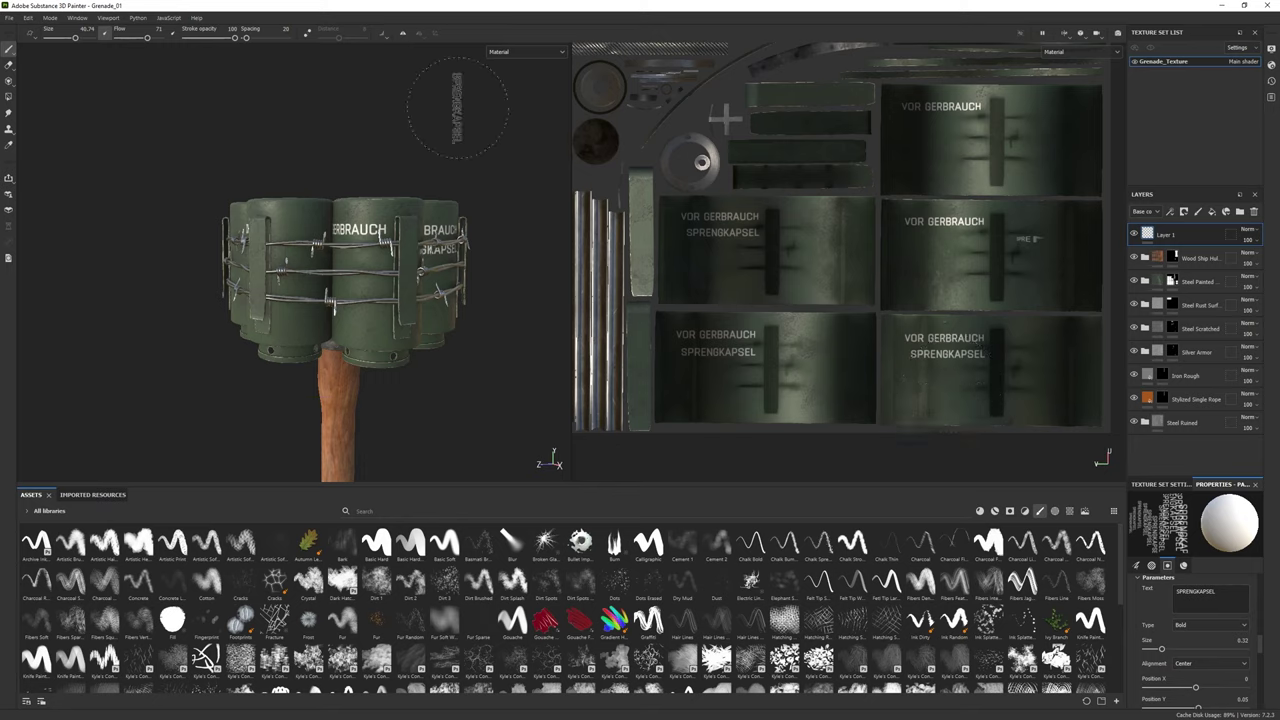
key(e)
click(10, 50)
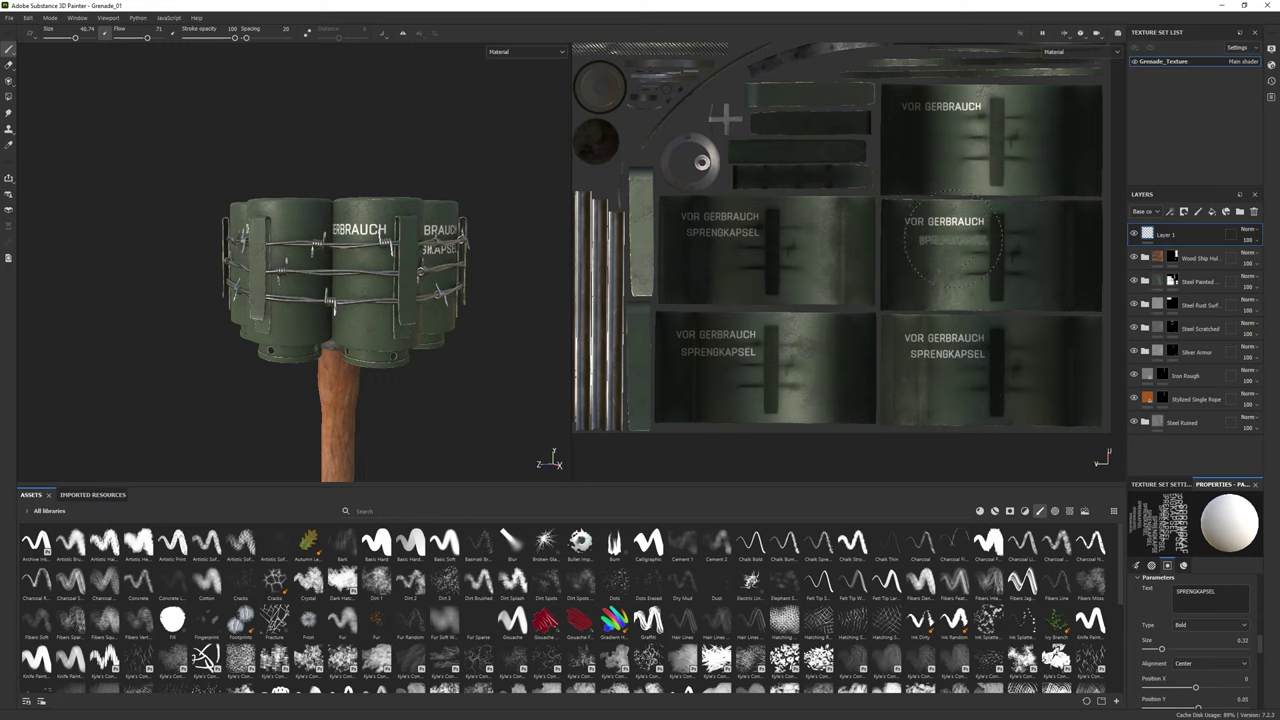
click(945, 240)
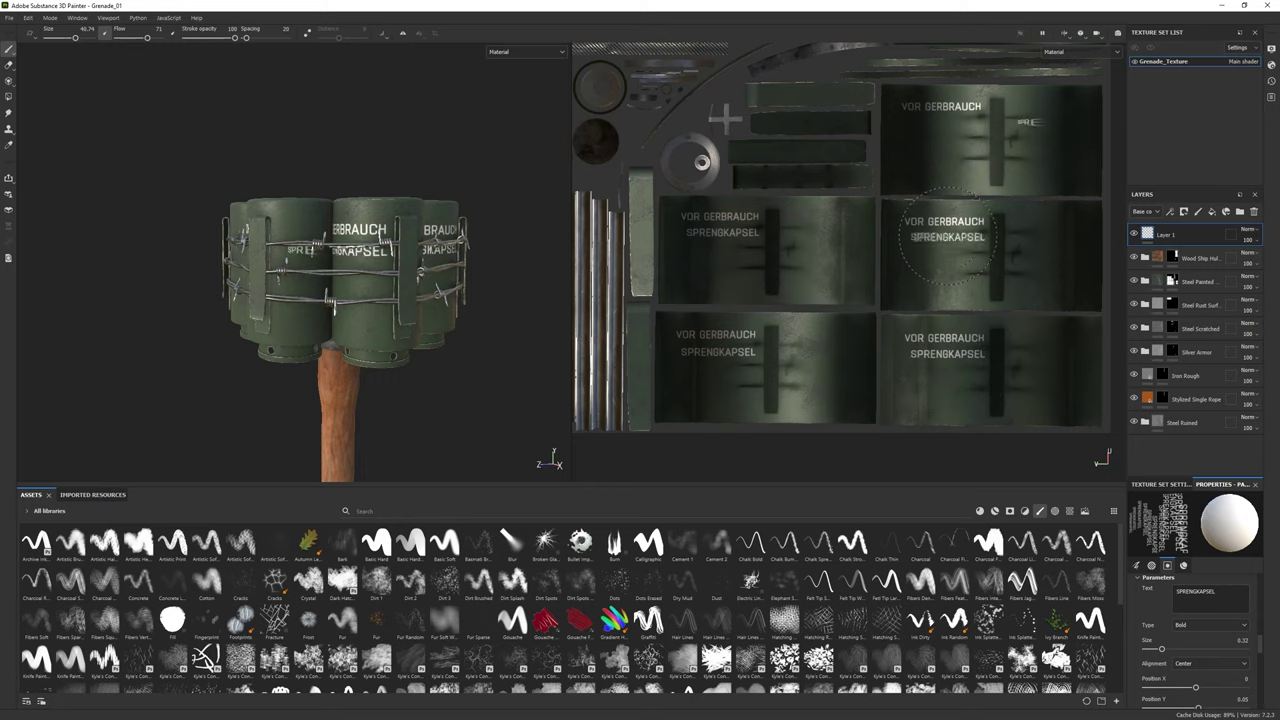
click(10, 65)
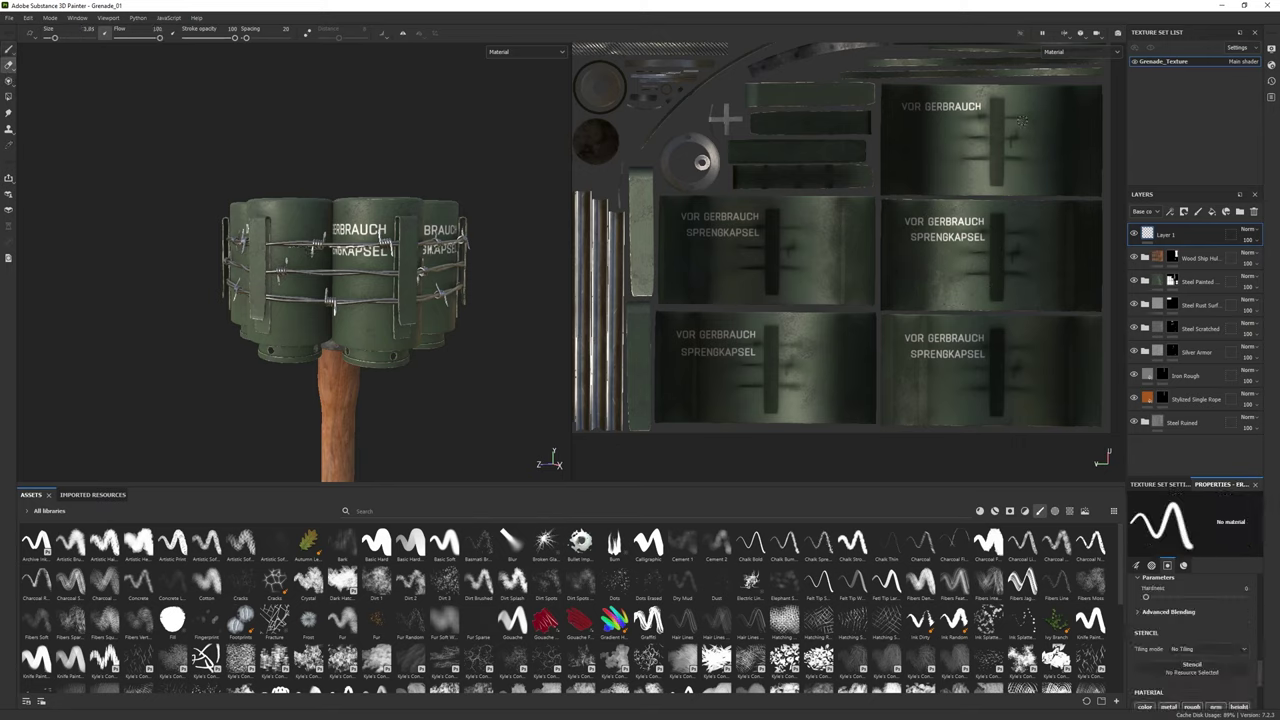
click(10, 50)
click(945, 120)
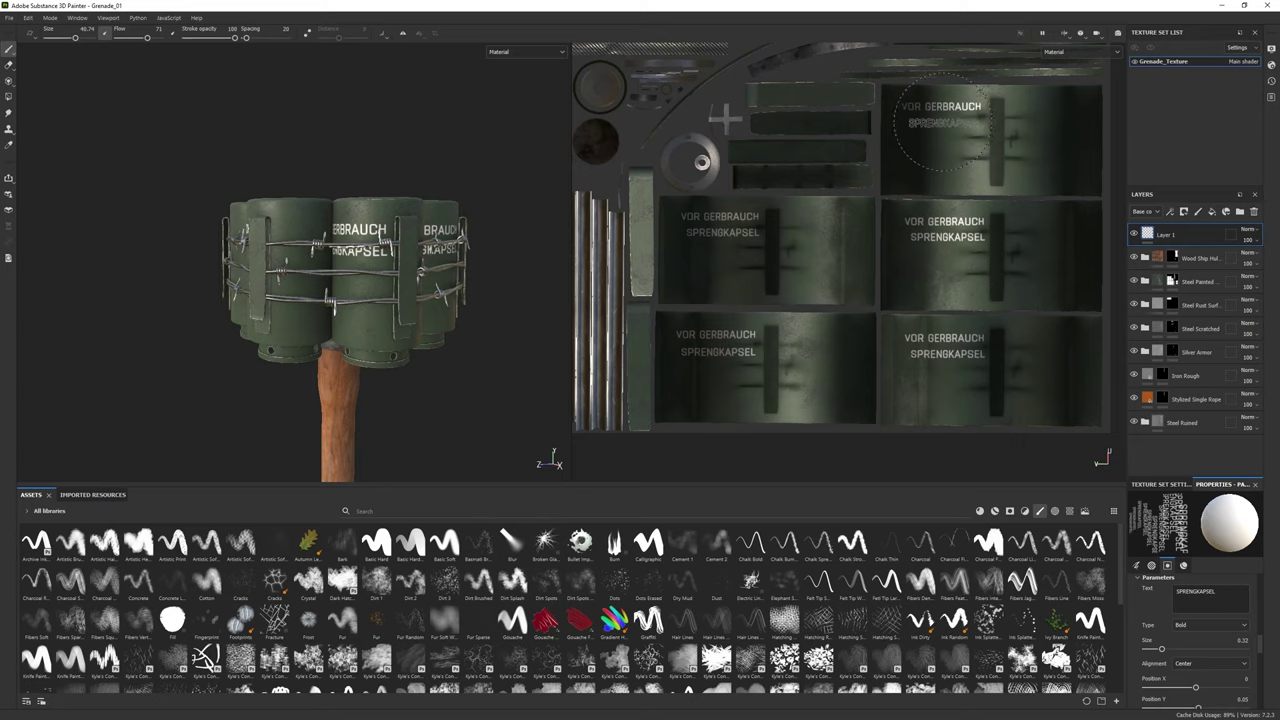
click(10, 65)
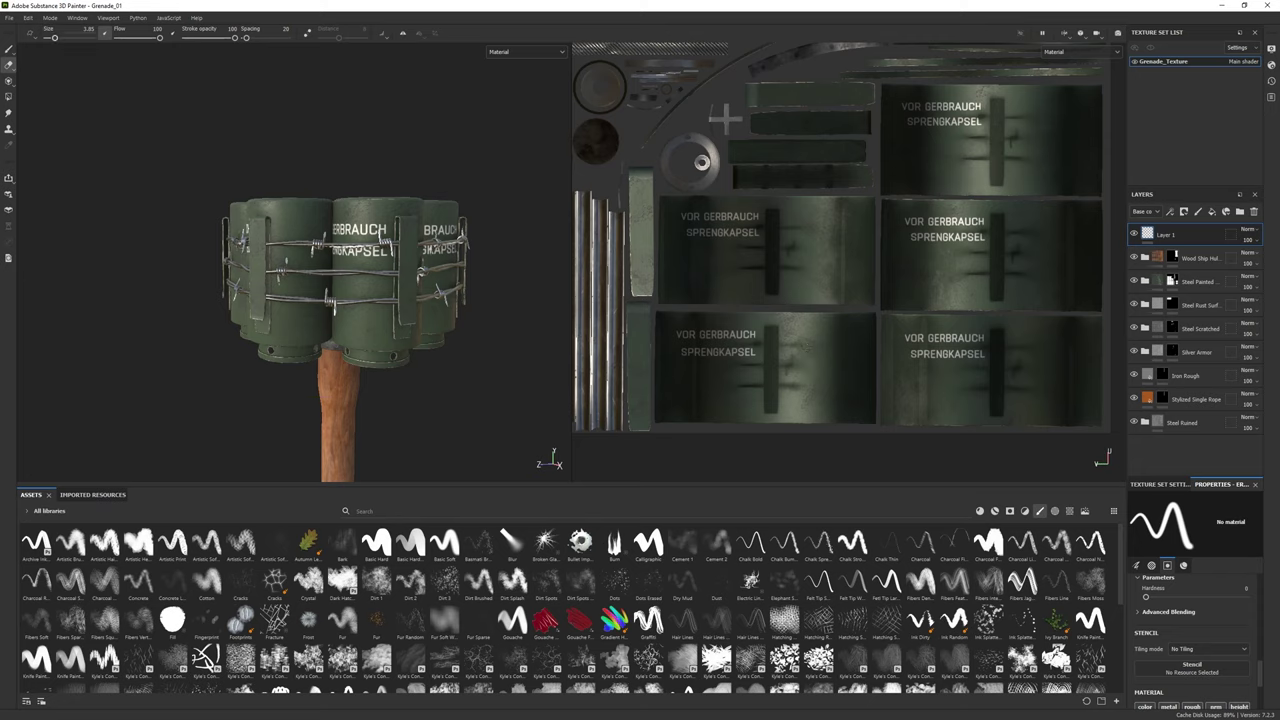
click(10, 50)
alt+drag(465, 300, 355, 330)
Change the stamp text to EINSETZEN and stamp it on the lower-left tile and right canister
key(BackSpace)
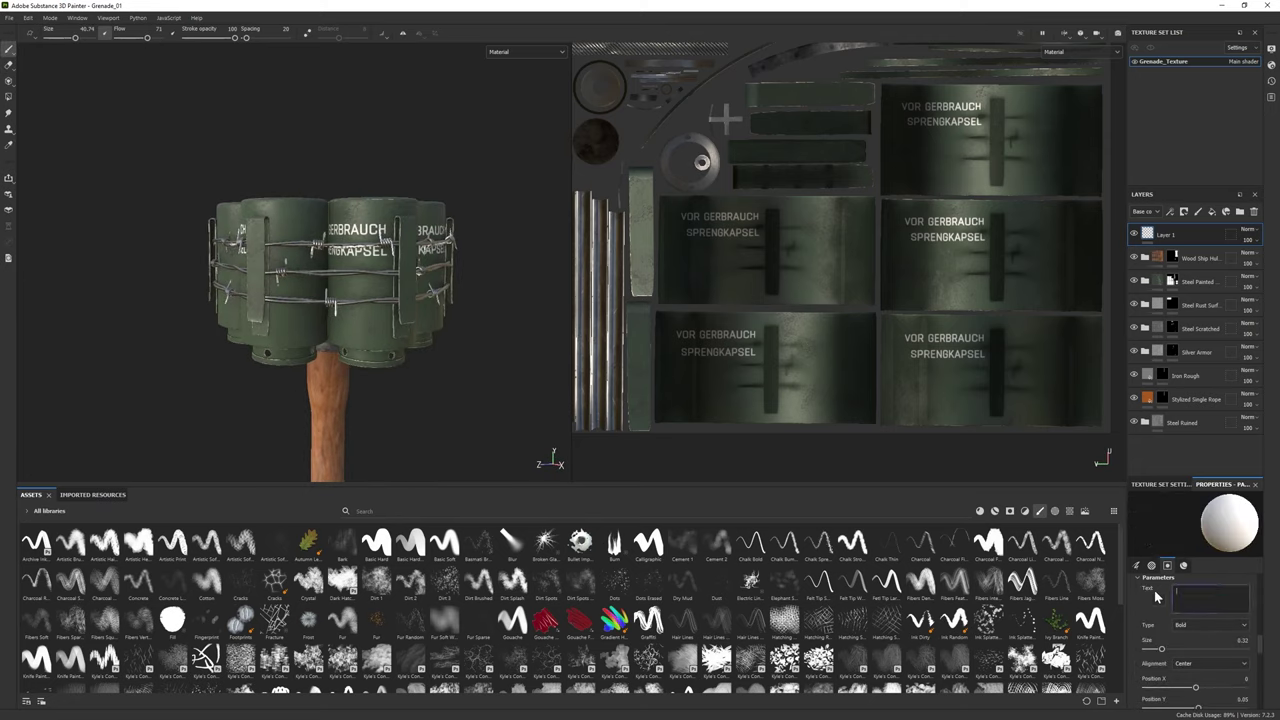
text(EINSETZEN)
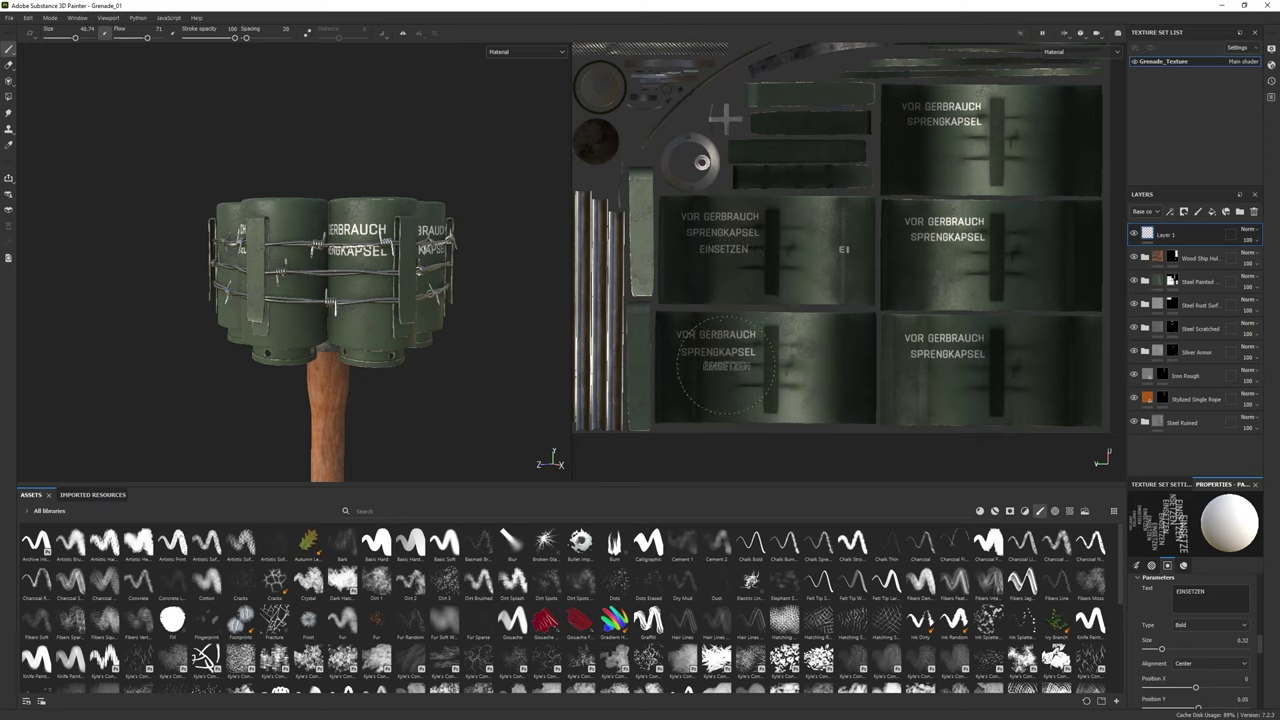
alt+drag(443, 277, 431, 290)
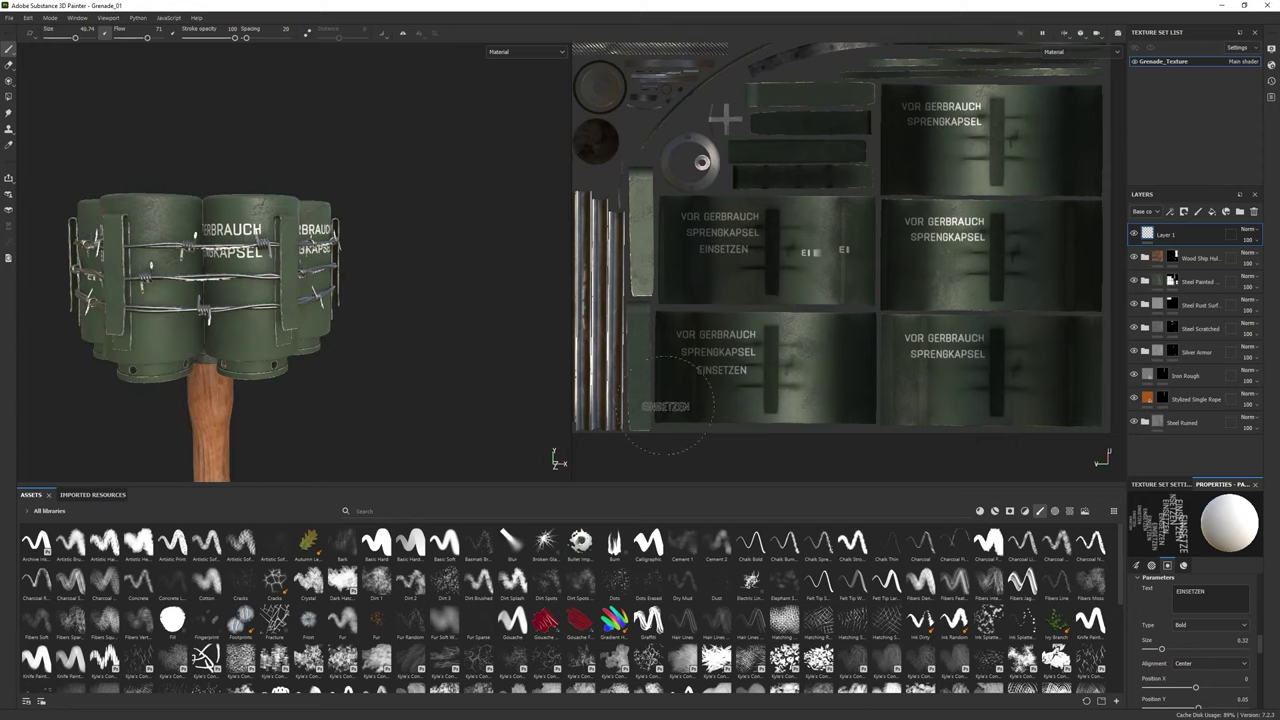
click(720, 368)
key(e)
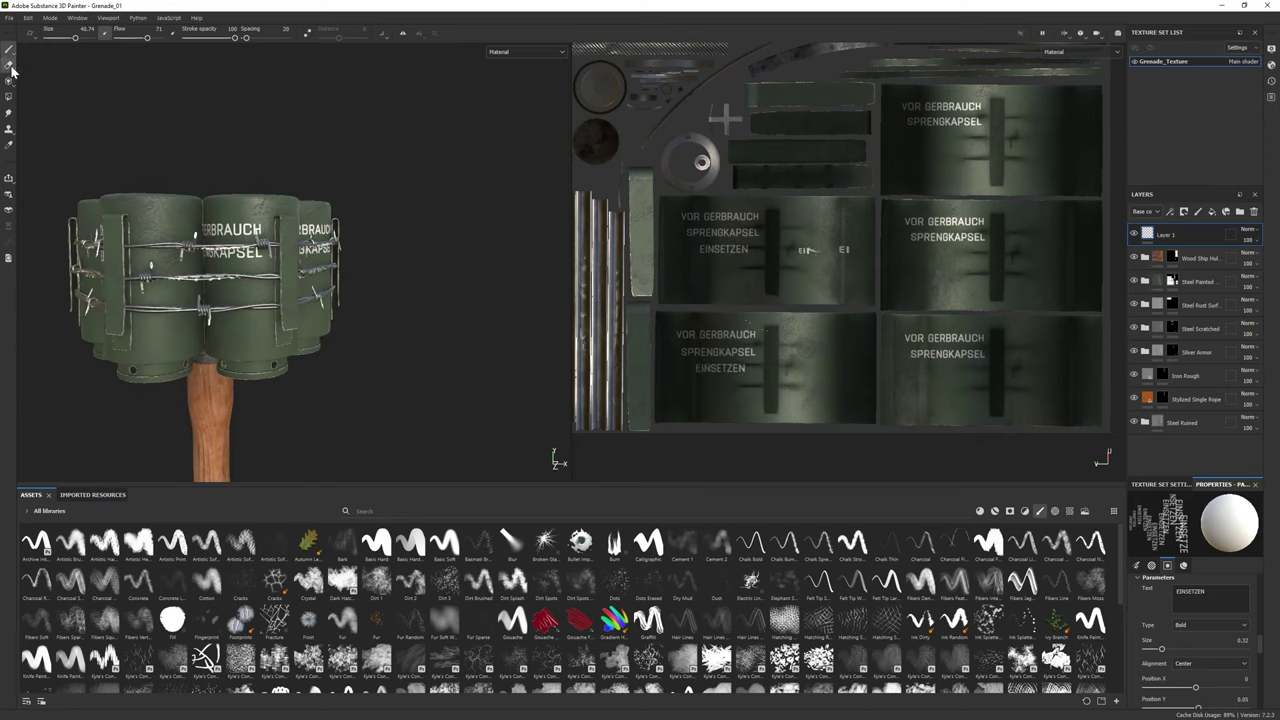
key(p)
alt+drag(226, 276, 215, 262)
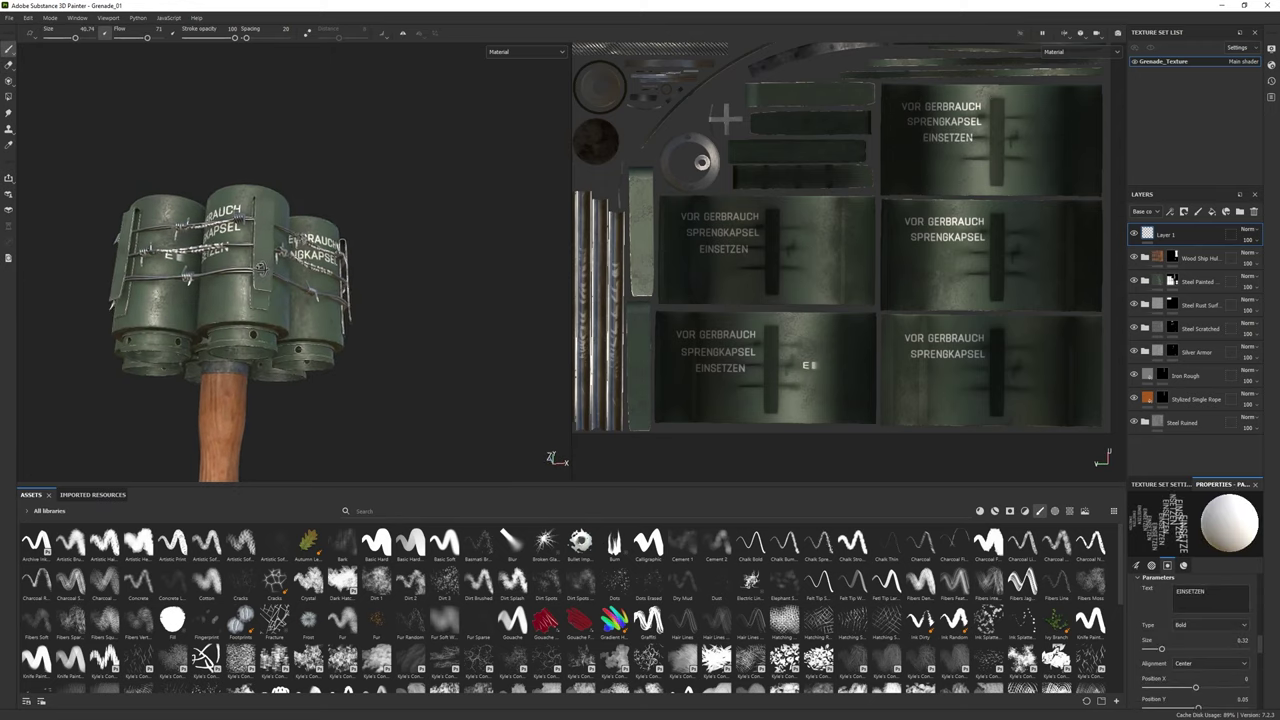
click(308, 270)
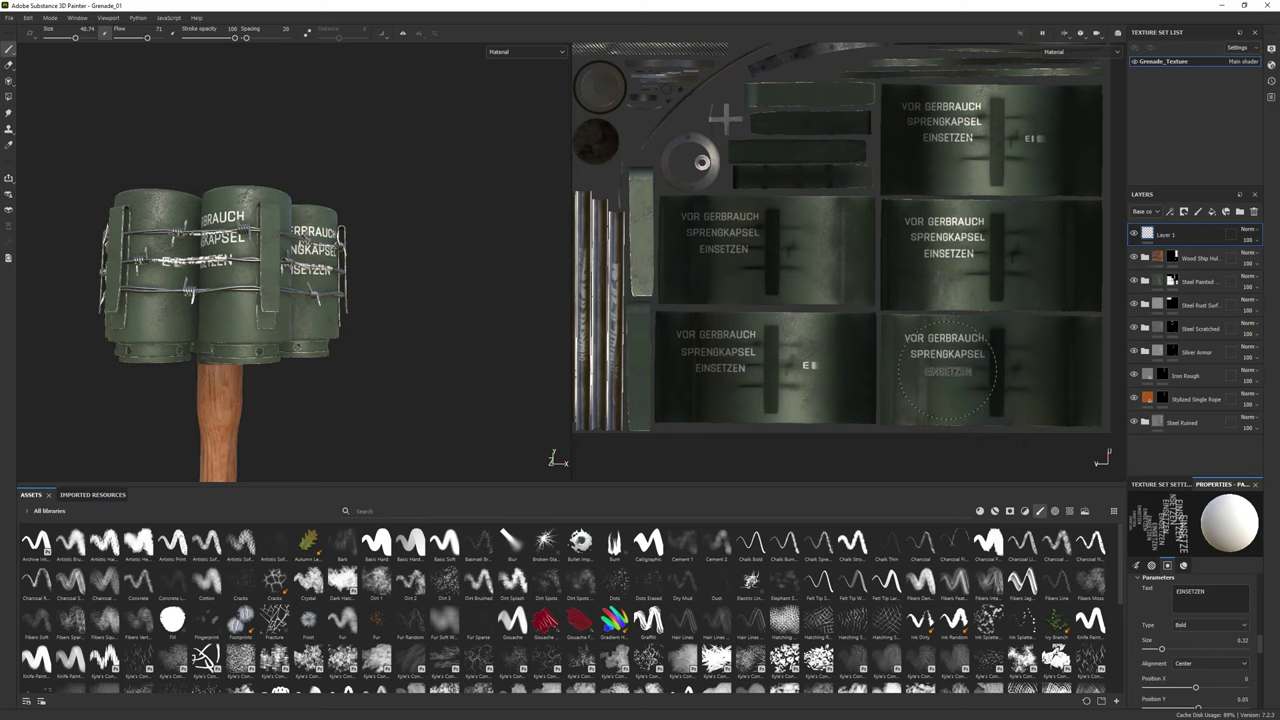
alt+drag(312, 285, 500, 294)
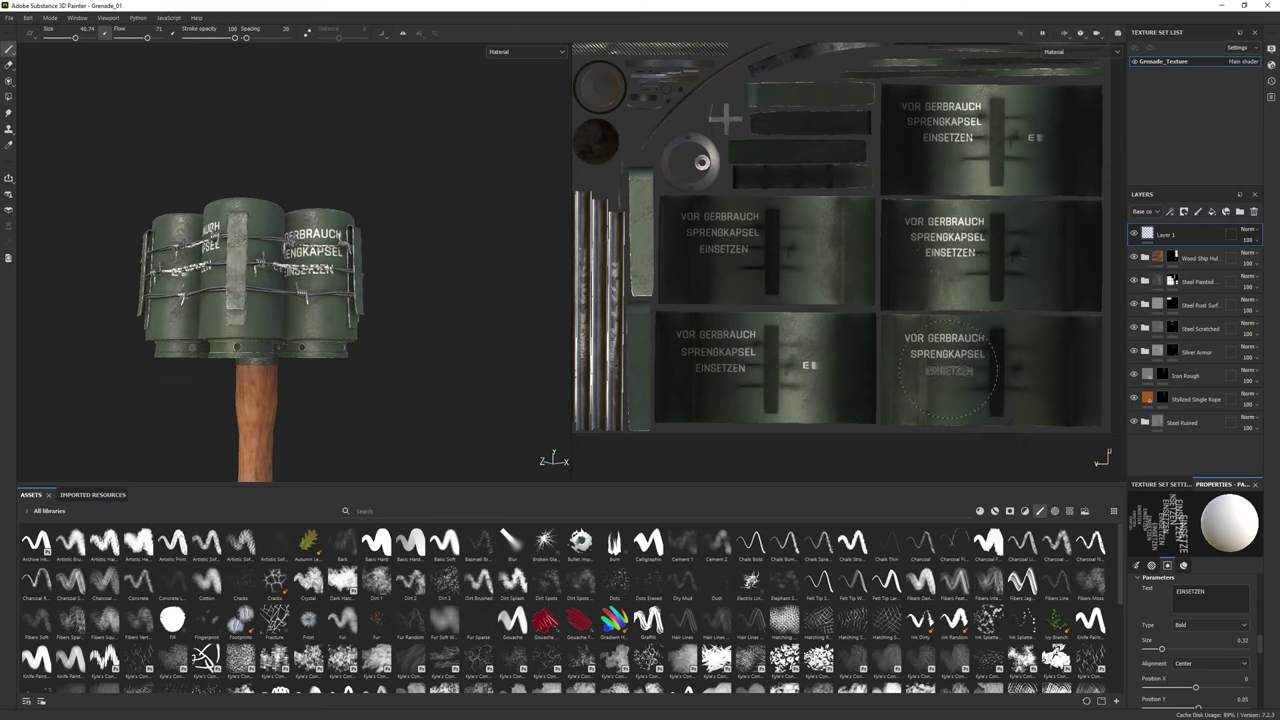
key(e)
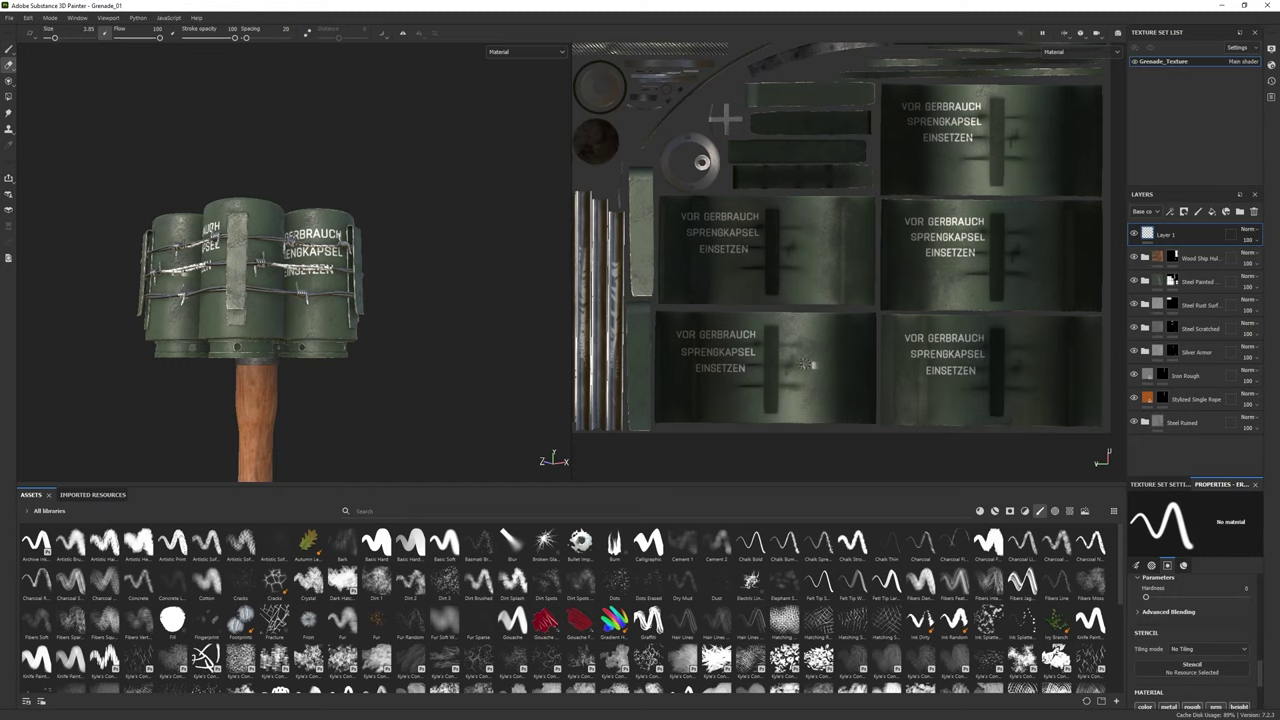
Resize the eraser brush and frame the canister tops in the 3D and UV views
ctrl+right_drag(745, 212, 700, 240)
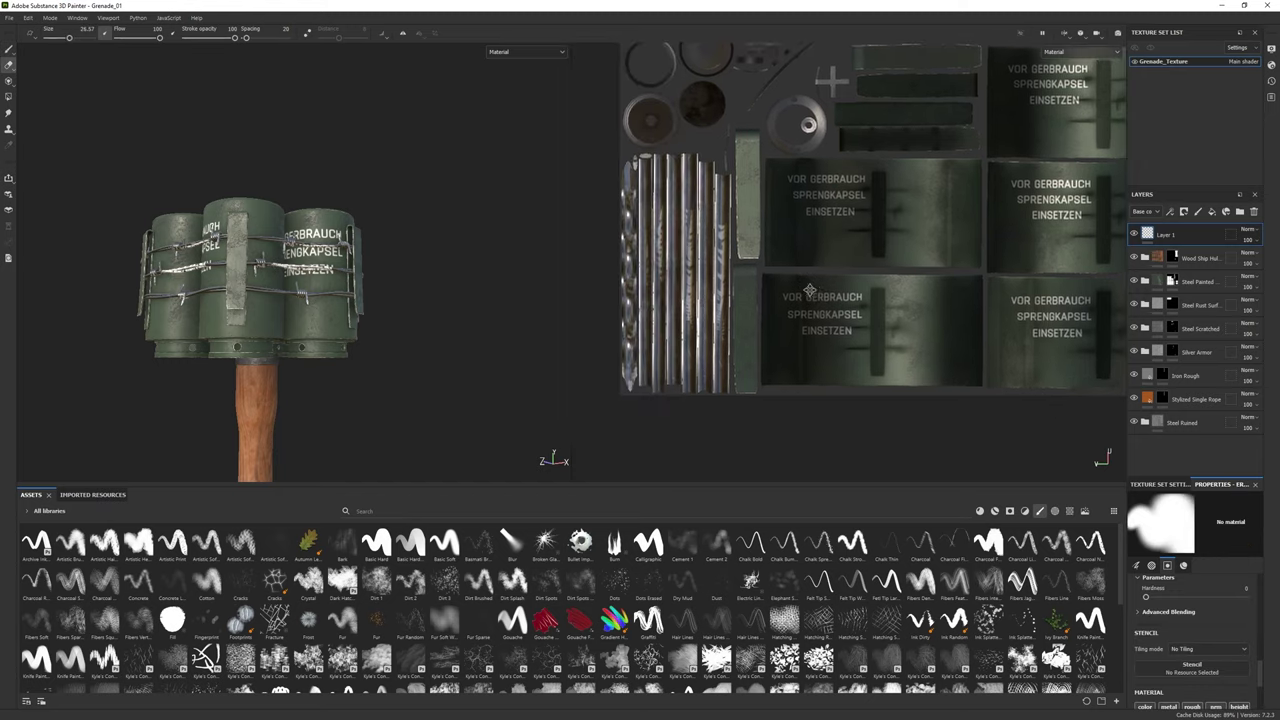
middle_drag(700, 240, 672, 262)
ctrl+right_drag(730, 290, 700, 320)
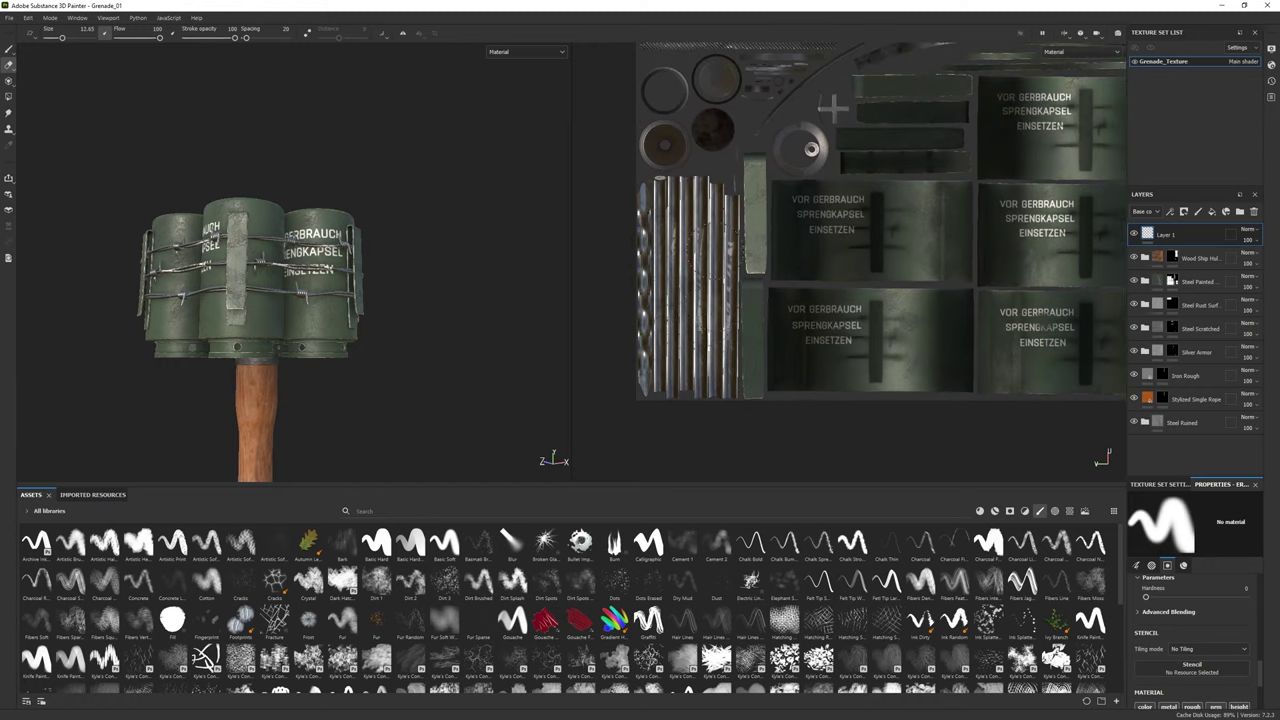
ctrl+right_drag(630, 240, 670, 185)
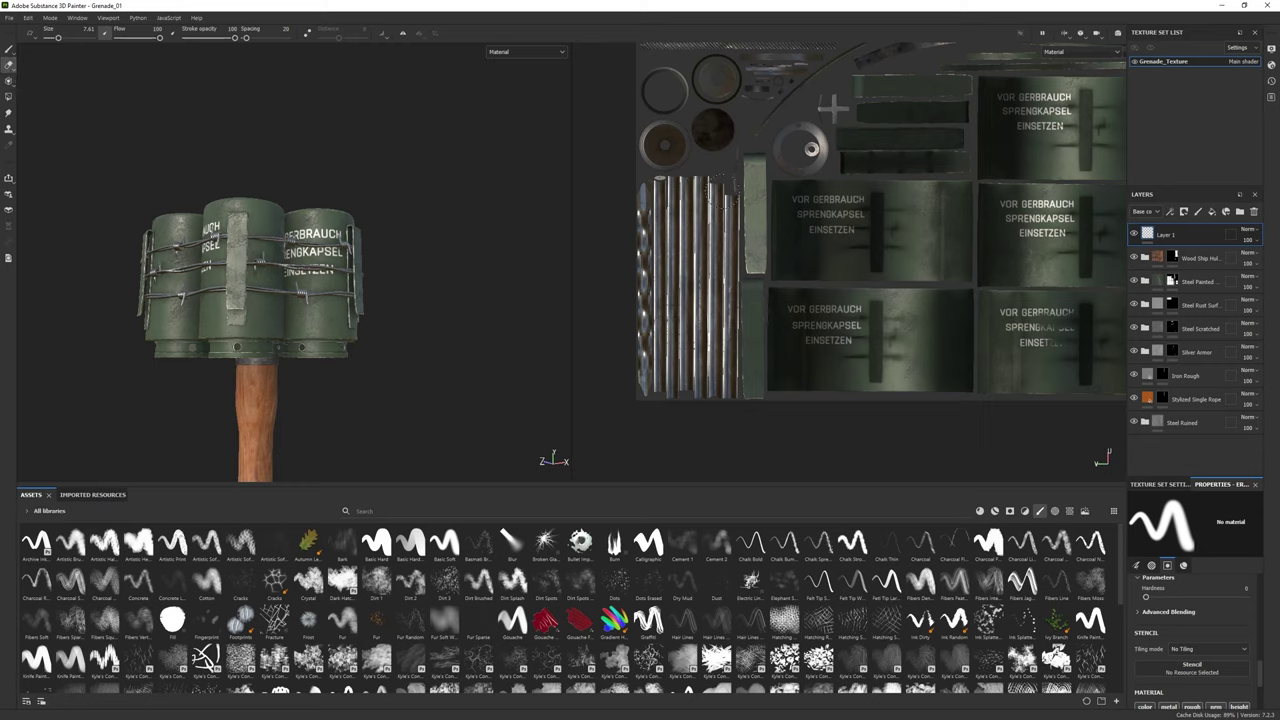
mouse_move(622, 372)
alt+mouse_down()
mouse_move(443, 340)
mouse_move(394, 266)
mouse_move(423, 277)
alt+mouse_up()
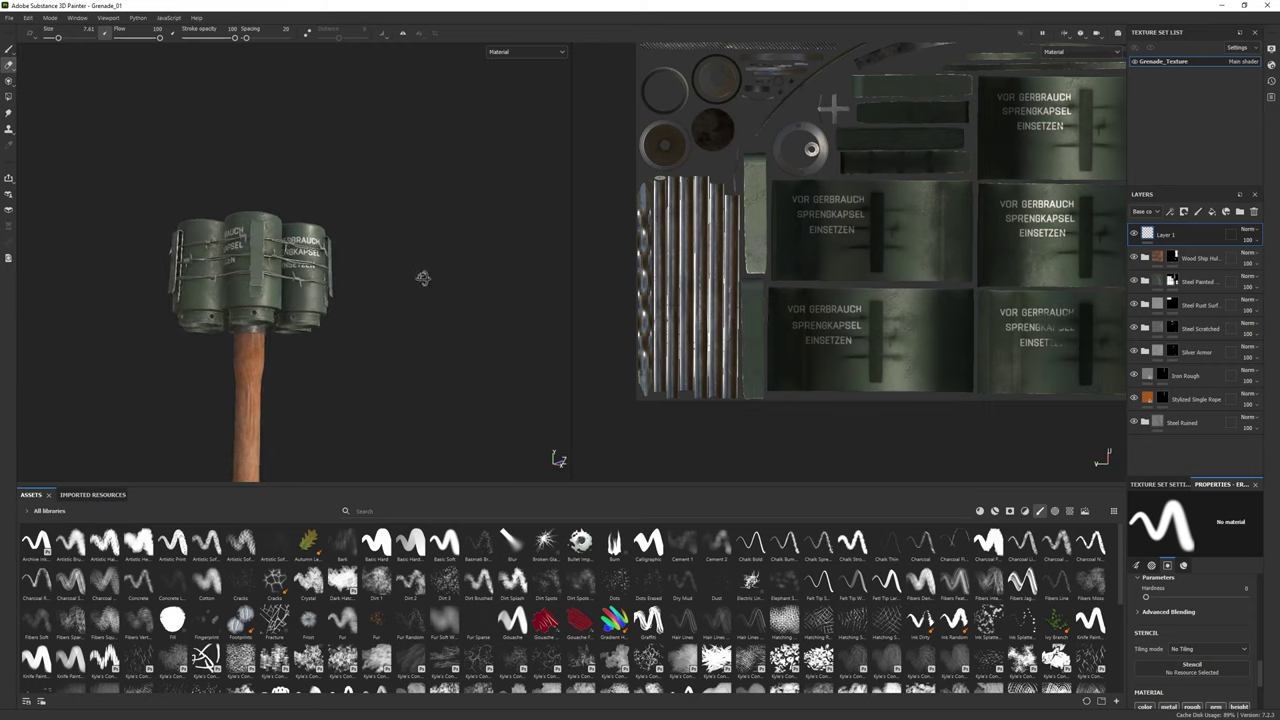
alt+right_drag(423, 277, 311, 372)
alt+drag(311, 372, 178, 268)
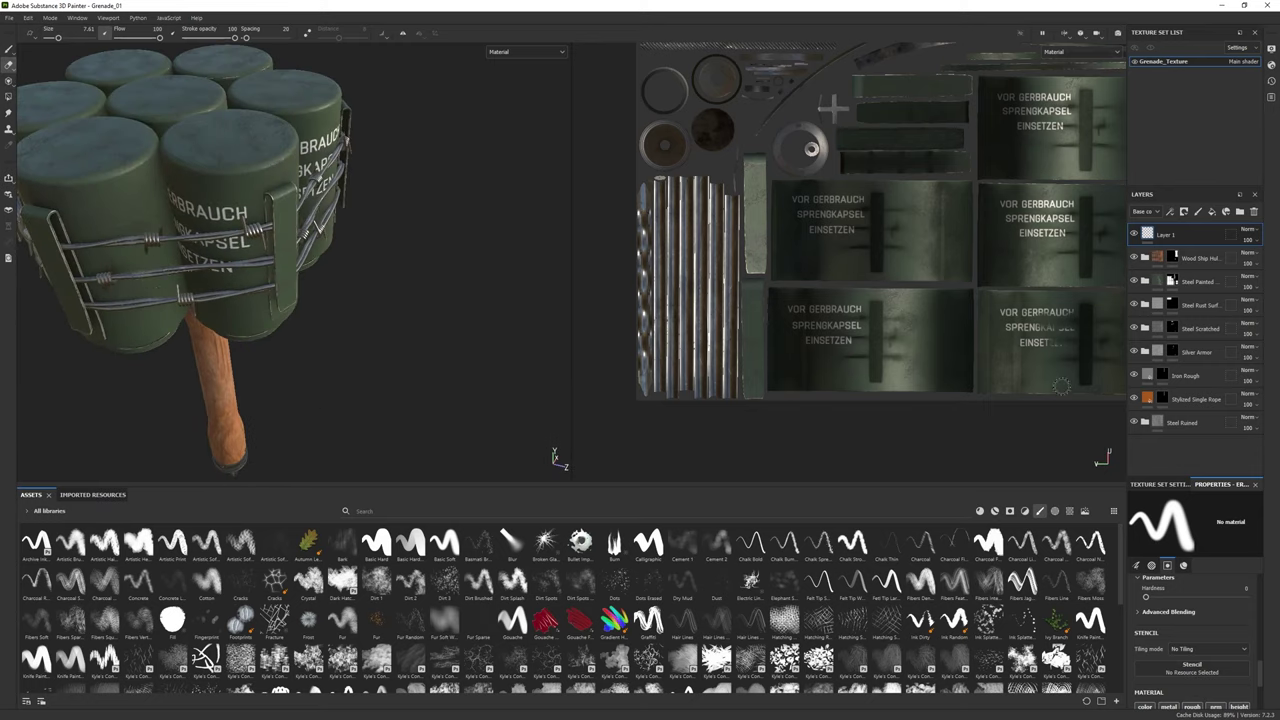
middle_drag(830, 200, 808, 341)
scroll(808, 341, down, 1)
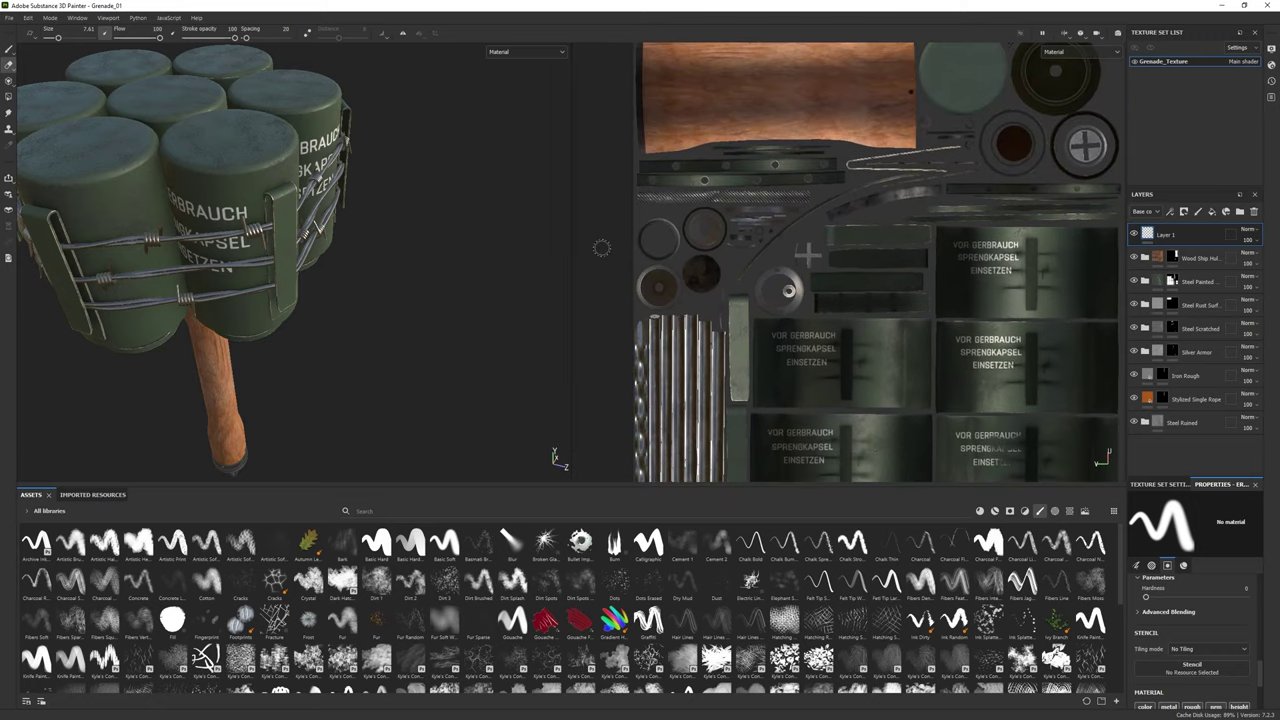
mouse_move(450, 260)
alt+mouse_down()
mouse_move(121, 291)
mouse_move(300, 232)
mouse_move(320, 250)
alt+mouse_up()
Pick the speckled Dots brush and frame the label tiles and grenade head top
click(614, 580)
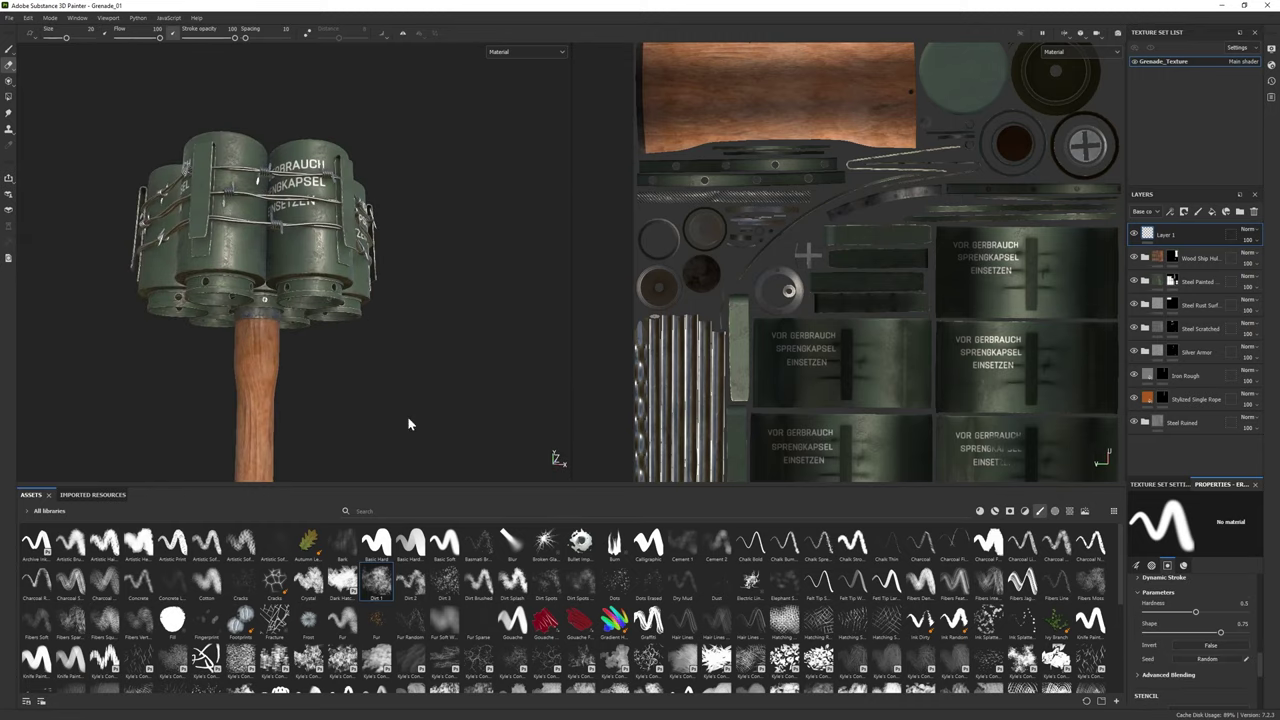
scroll(835, 360, up, 3)
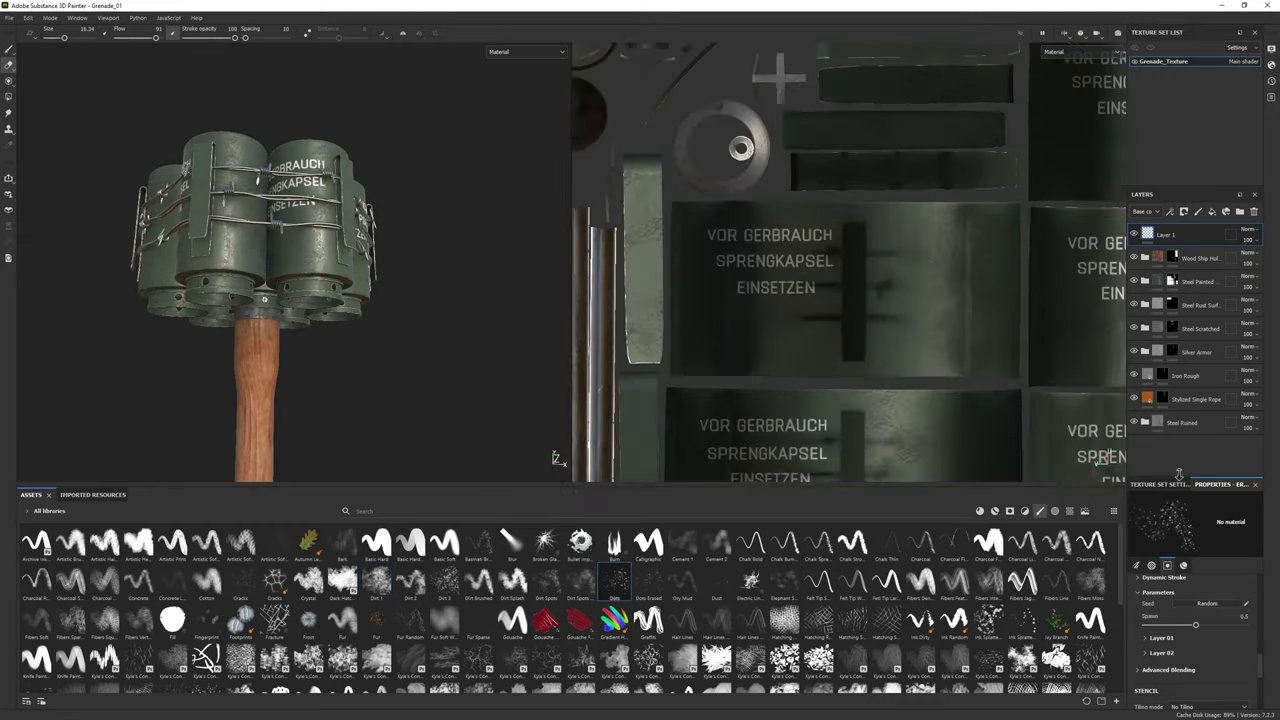
alt+drag(877, 264, 806, 268)
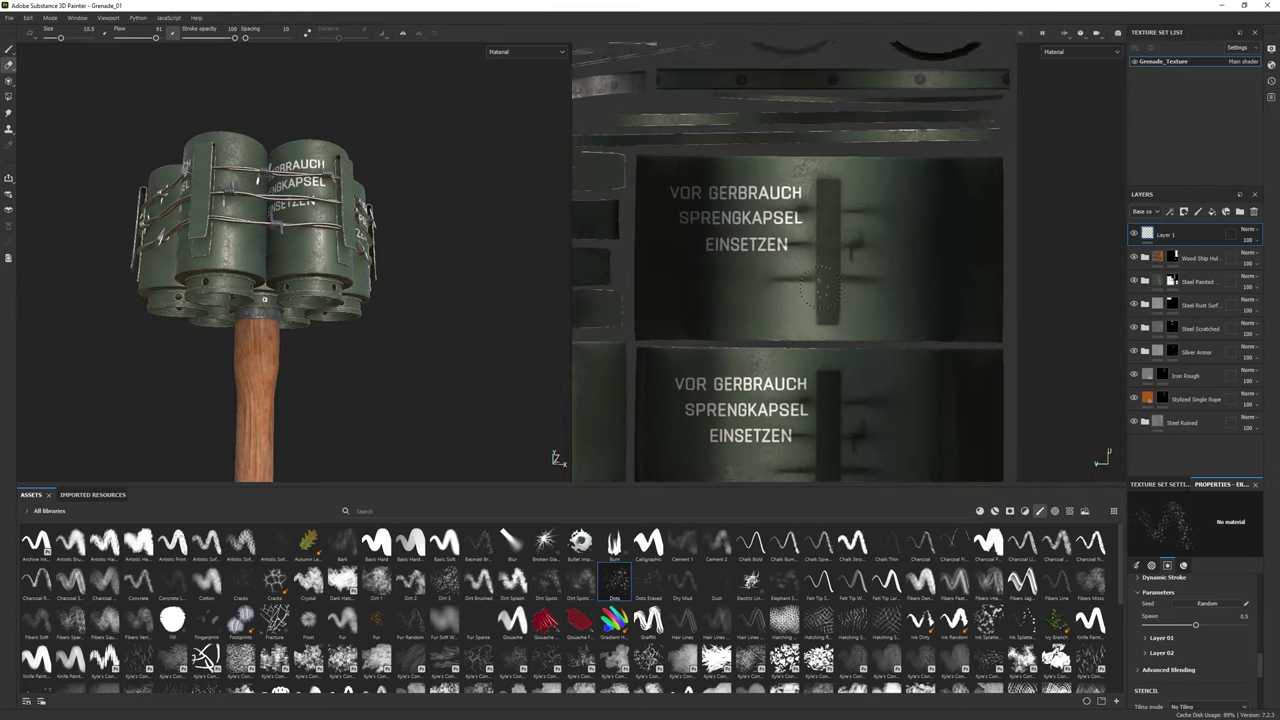
middle_drag(787, 318, 799, 211)
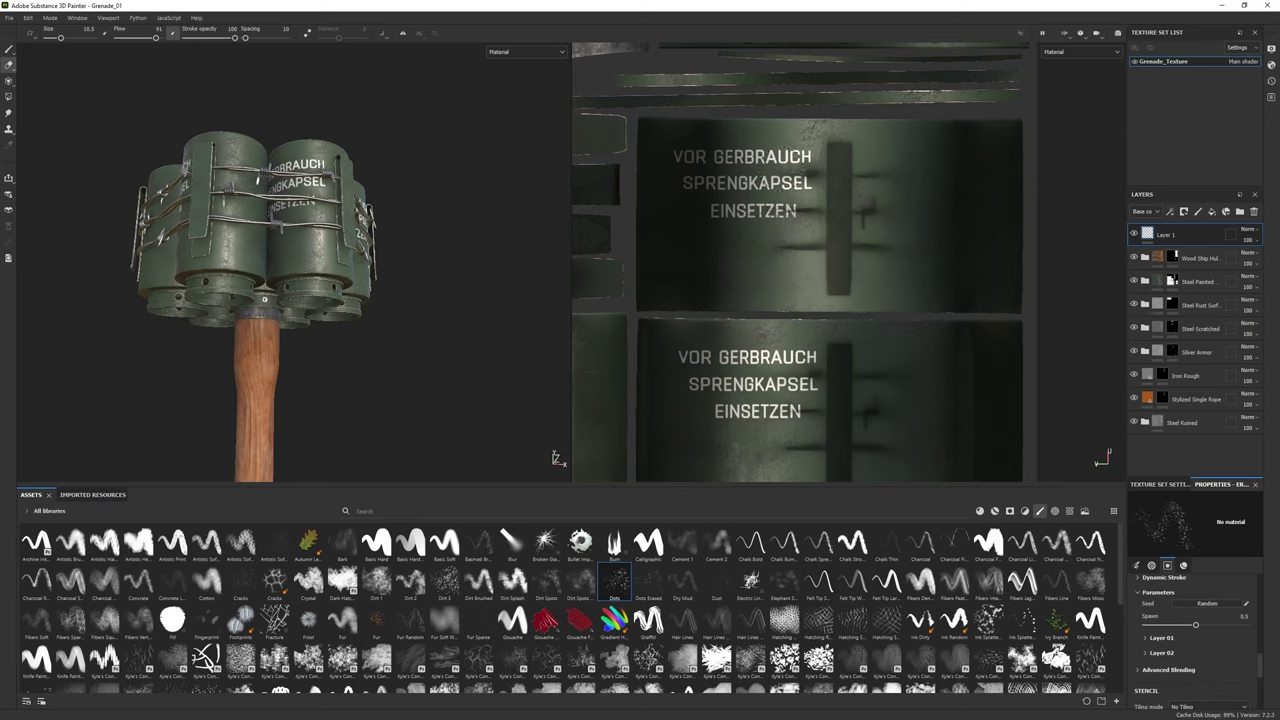
middle_drag(701, 147, 784, 300)
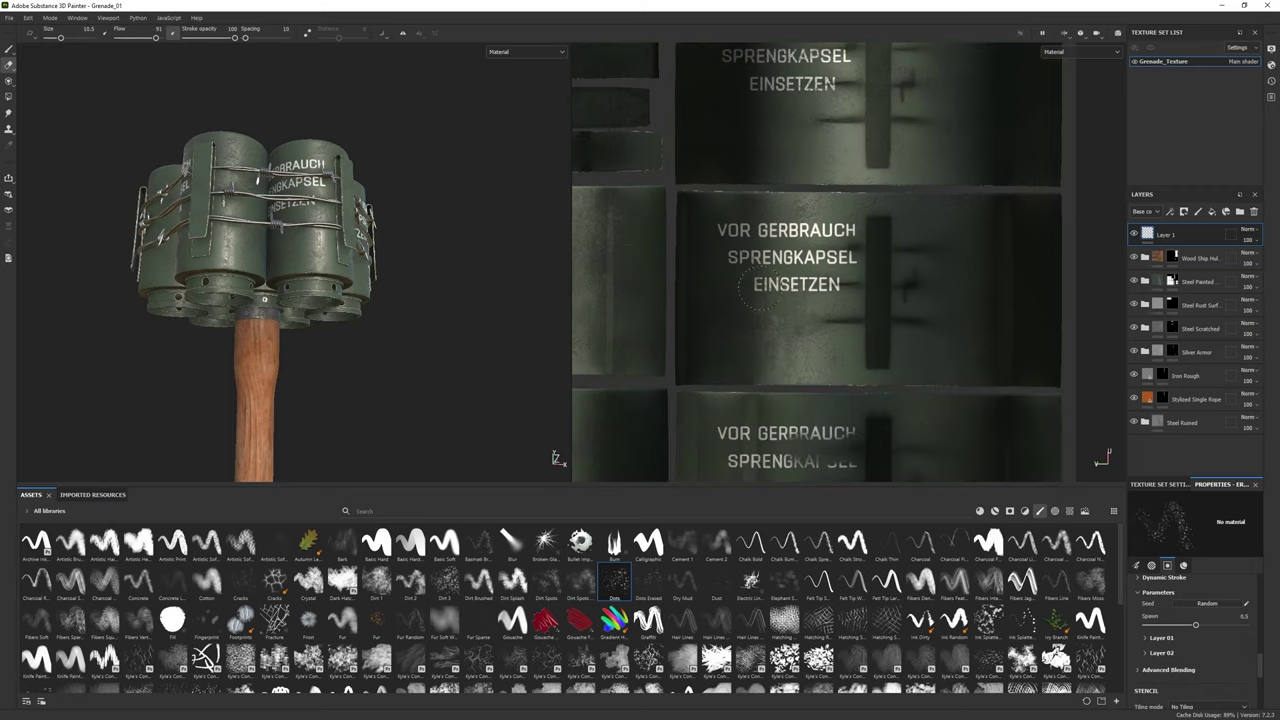
middle_drag(380, 360, 311, 283)
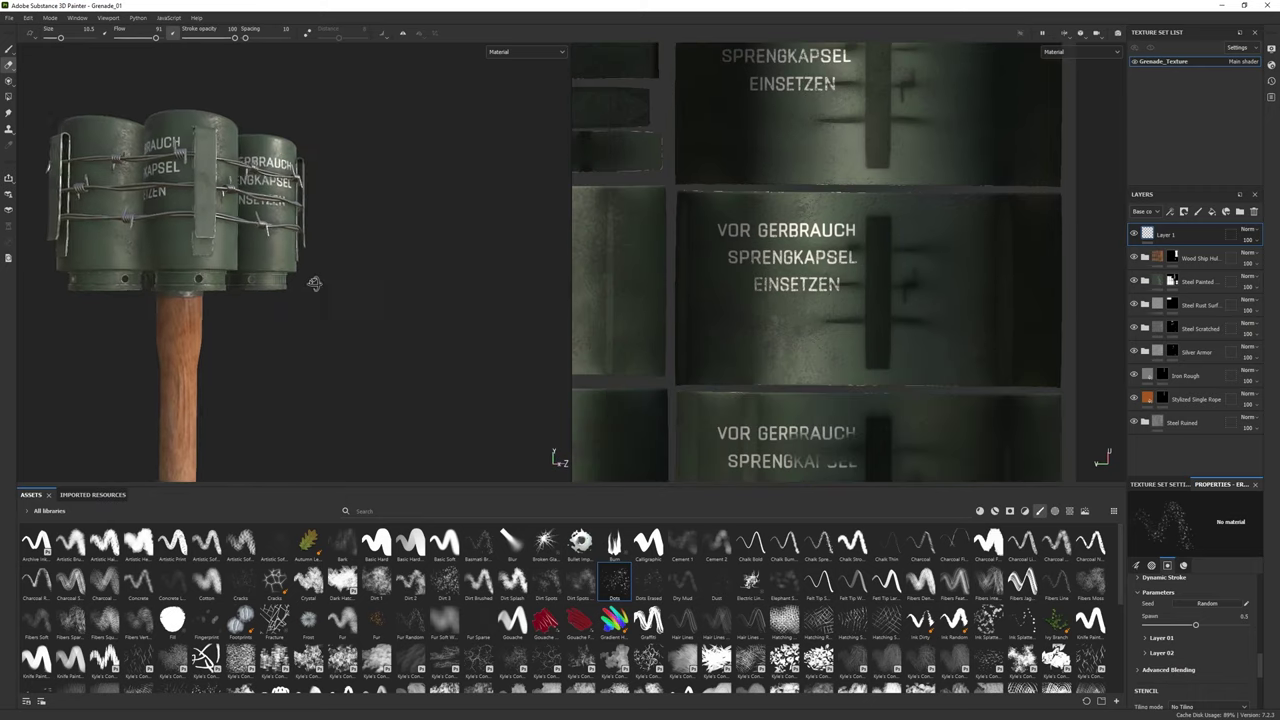
scroll(734, 346, down, 2)
alt+drag(182, 268, 544, 253)
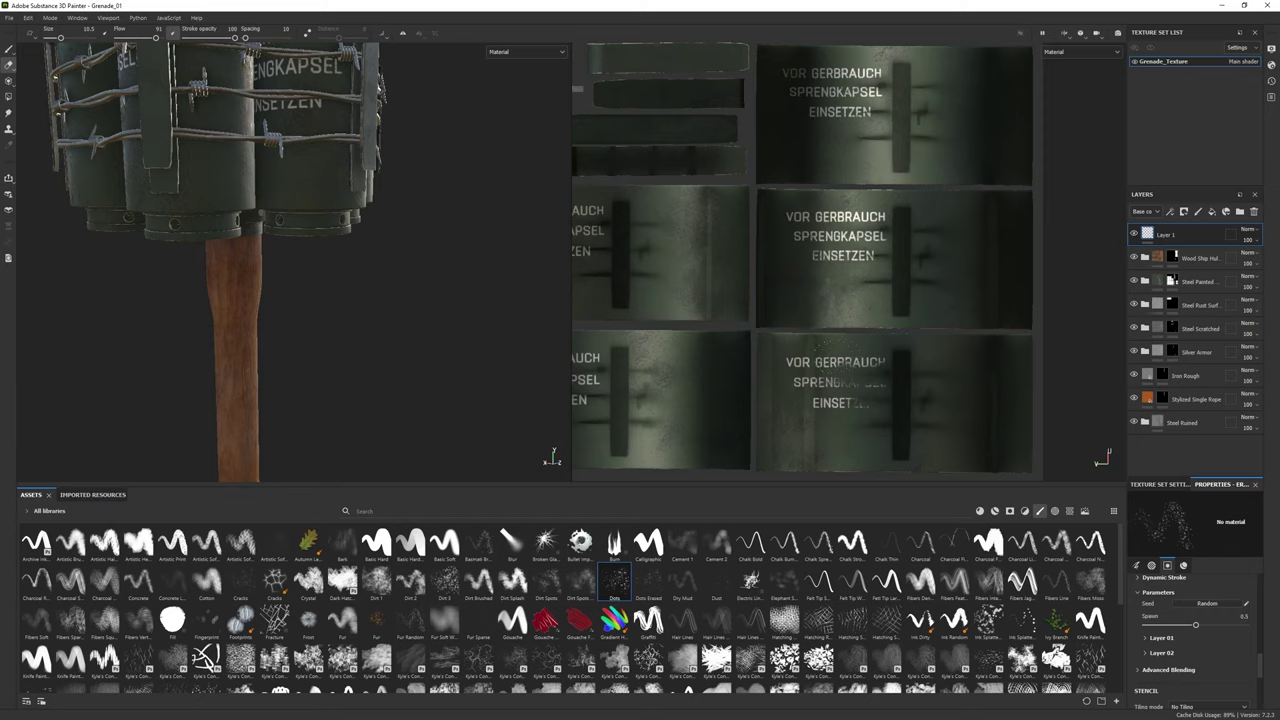
Reframe the labels and grenade head, then shrink the brush to about 5
alt+drag(896, 362, 868, 399)
mouse_move(868, 399)
middle_down()
mouse_move(800, 378)
mouse_move(811, 289)
middle_up()
alt+drag(300, 250, 300, 168)
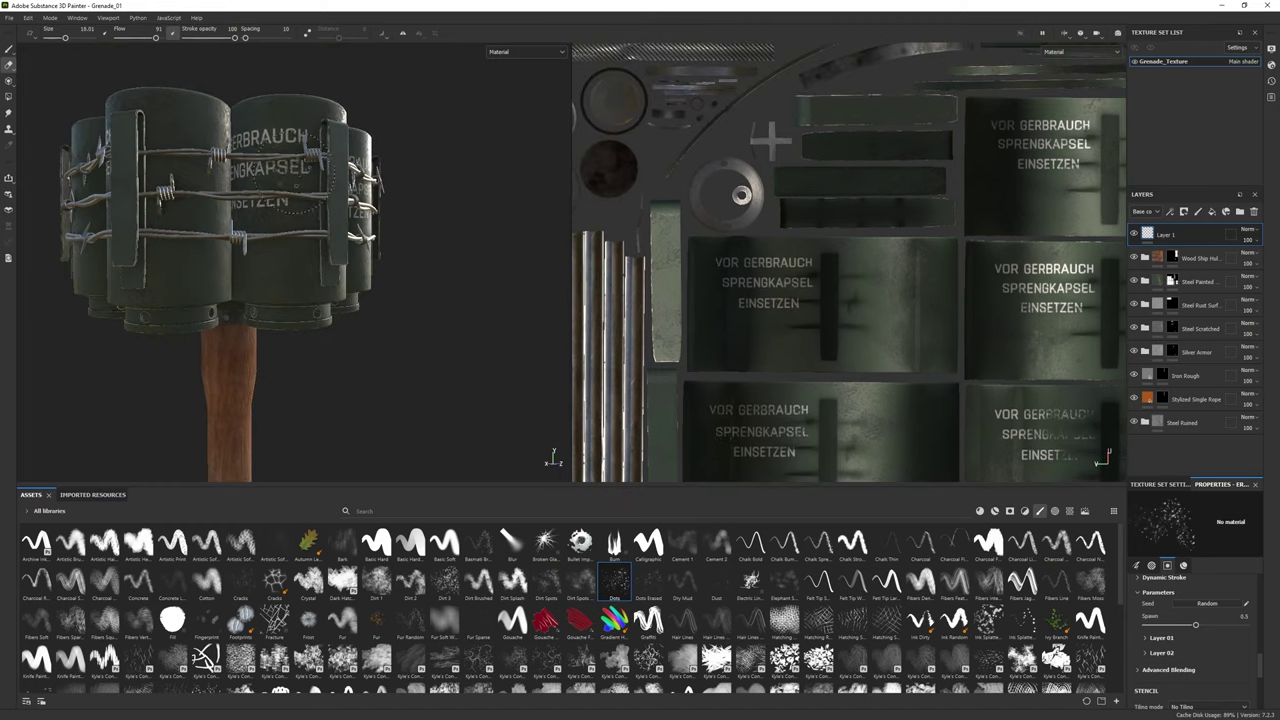
alt+drag(265, 115, 312, 205)
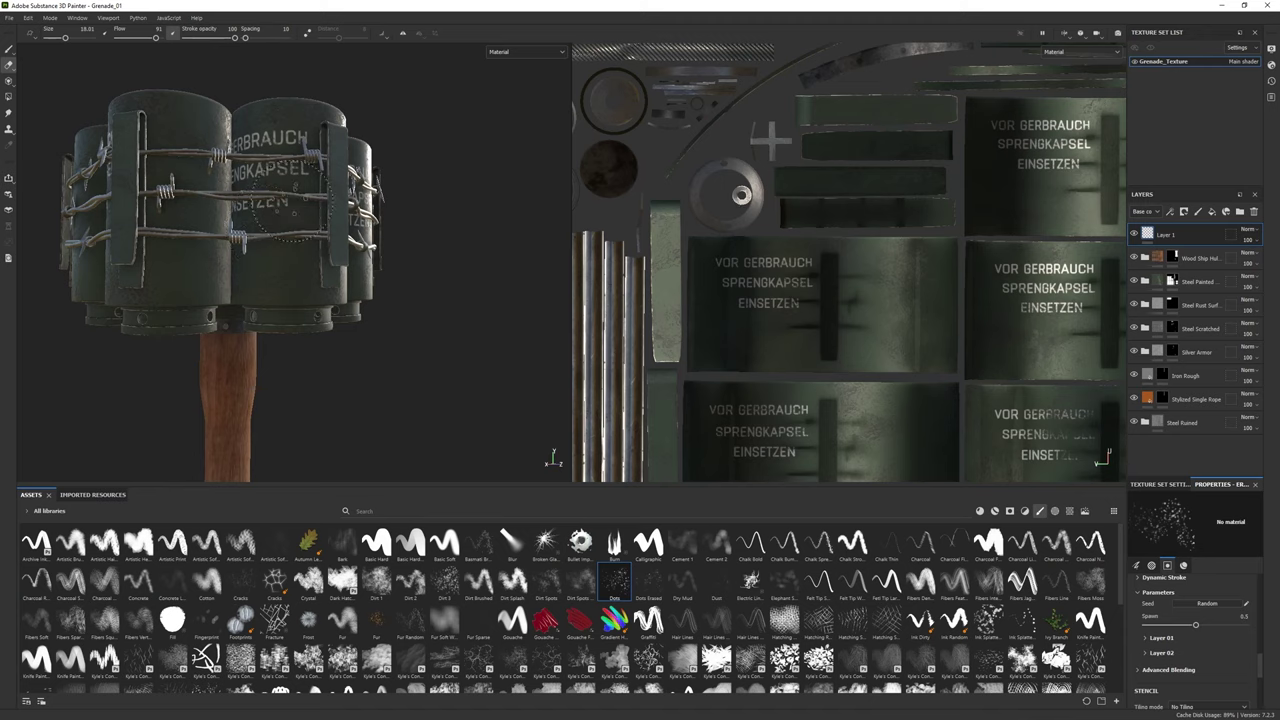
ctrl+right_drag(264, 222, 270, 222)
alt+drag(273, 241, 330, 250)
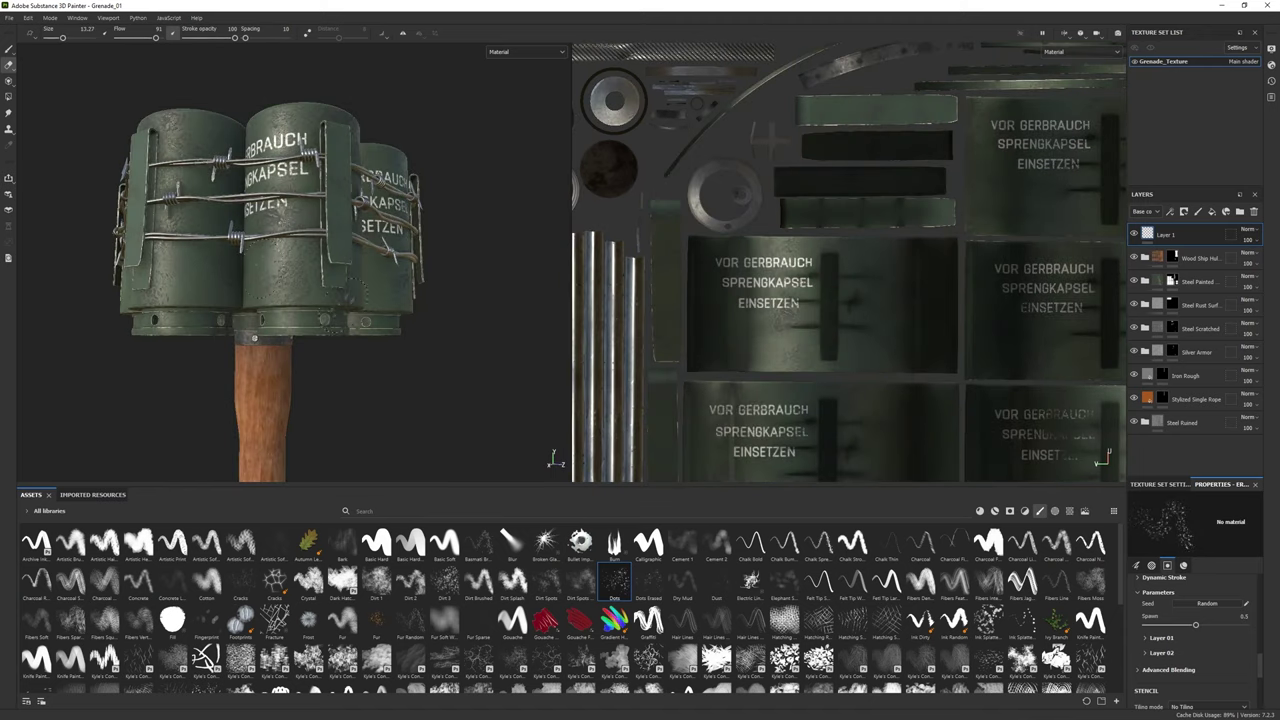
scroll(230, 250, up, 3)
ctrl+right_drag(282, 222, 276, 222)
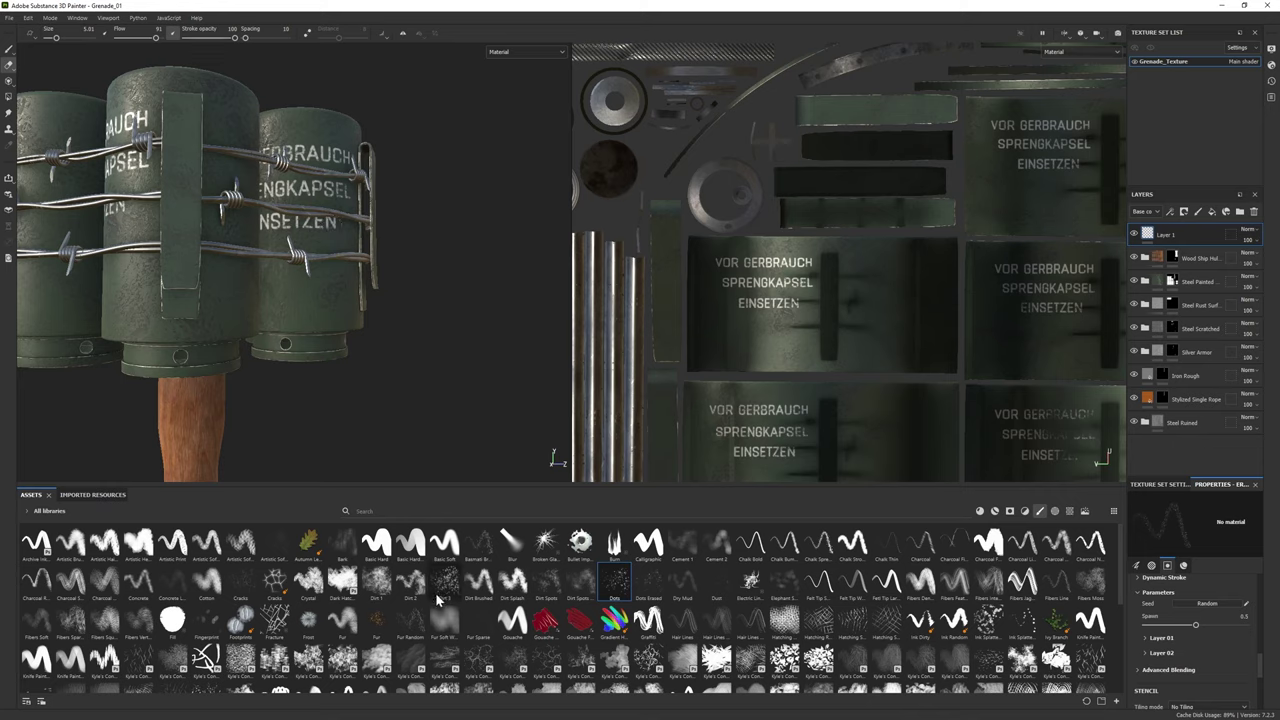
Switch to an enlarged Dirt 3 brush and turn the grenade toward the front
click(436, 590)
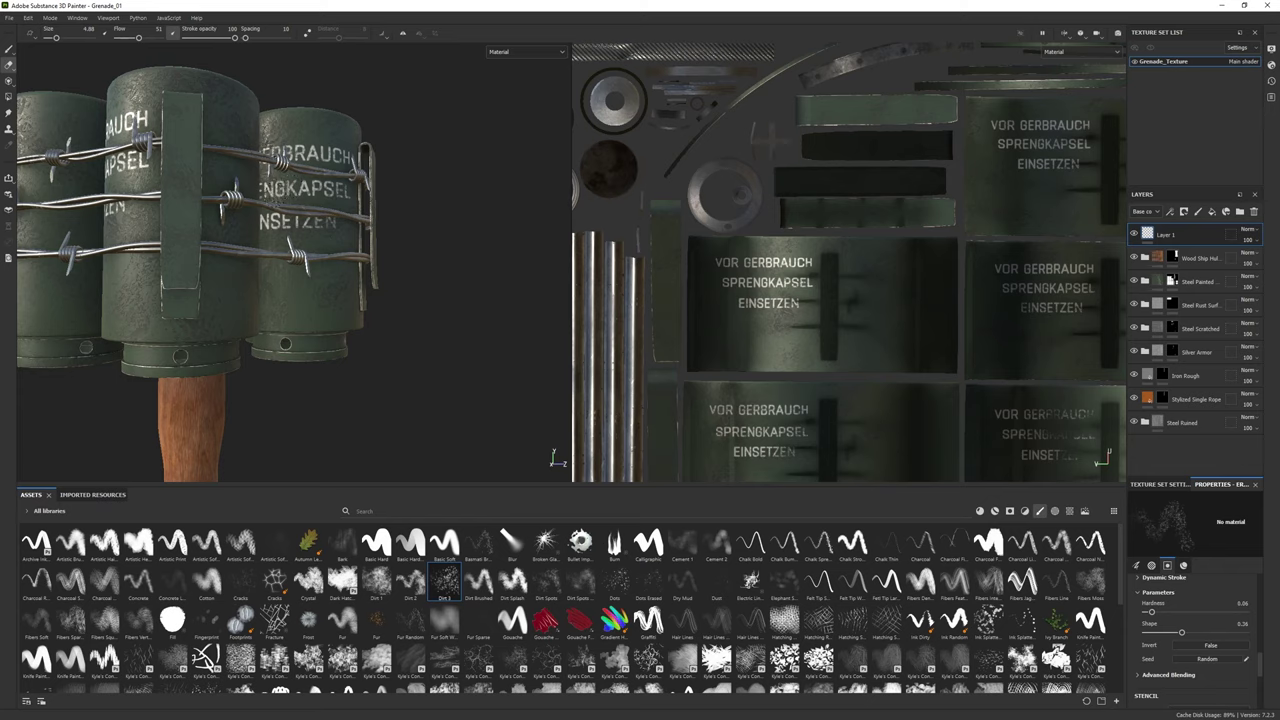
ctrl+right_drag(365, 150, 372, 150)
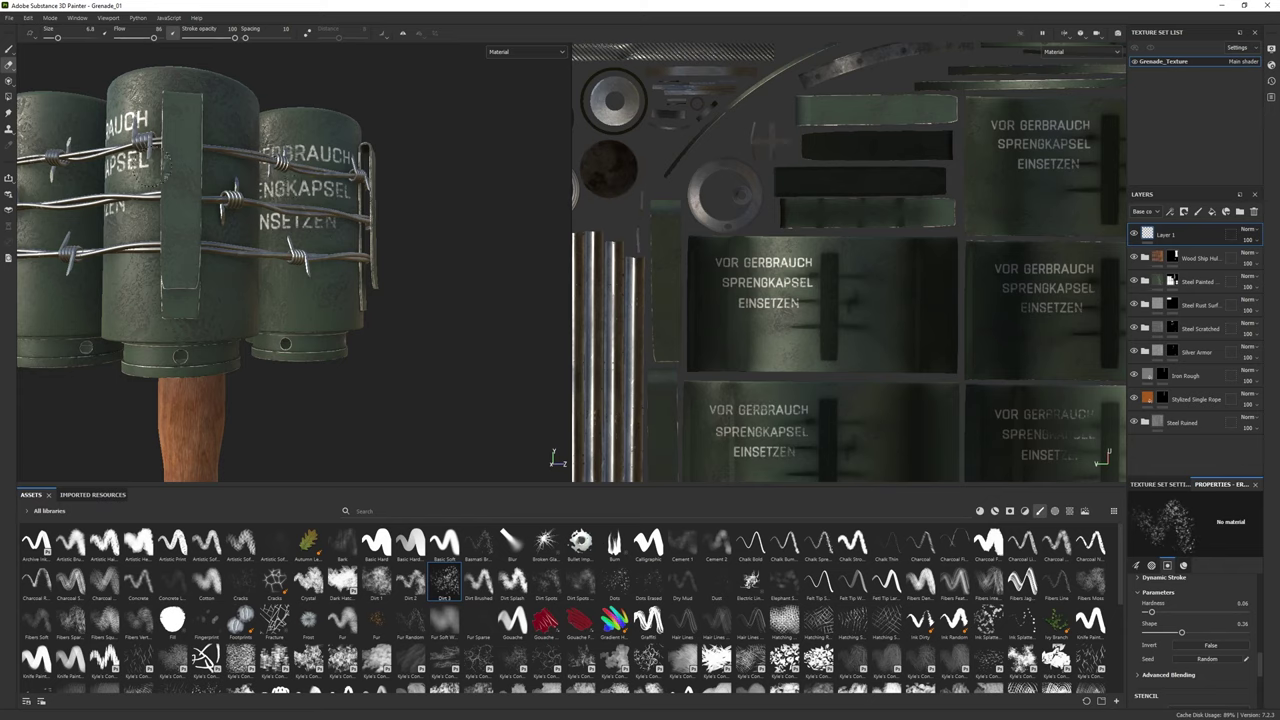
alt+drag(320, 208, 227, 155)
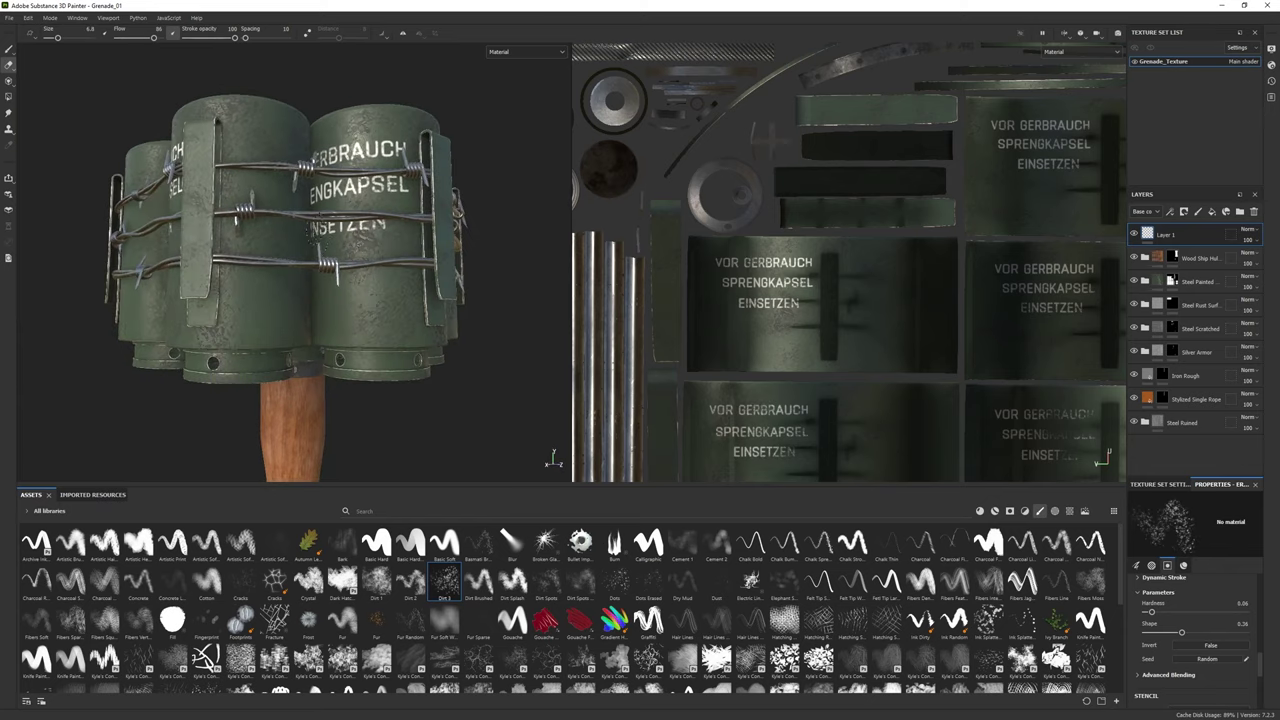
alt+drag(315, 210, 300, 190)
alt+drag(358, 230, 315, 172)
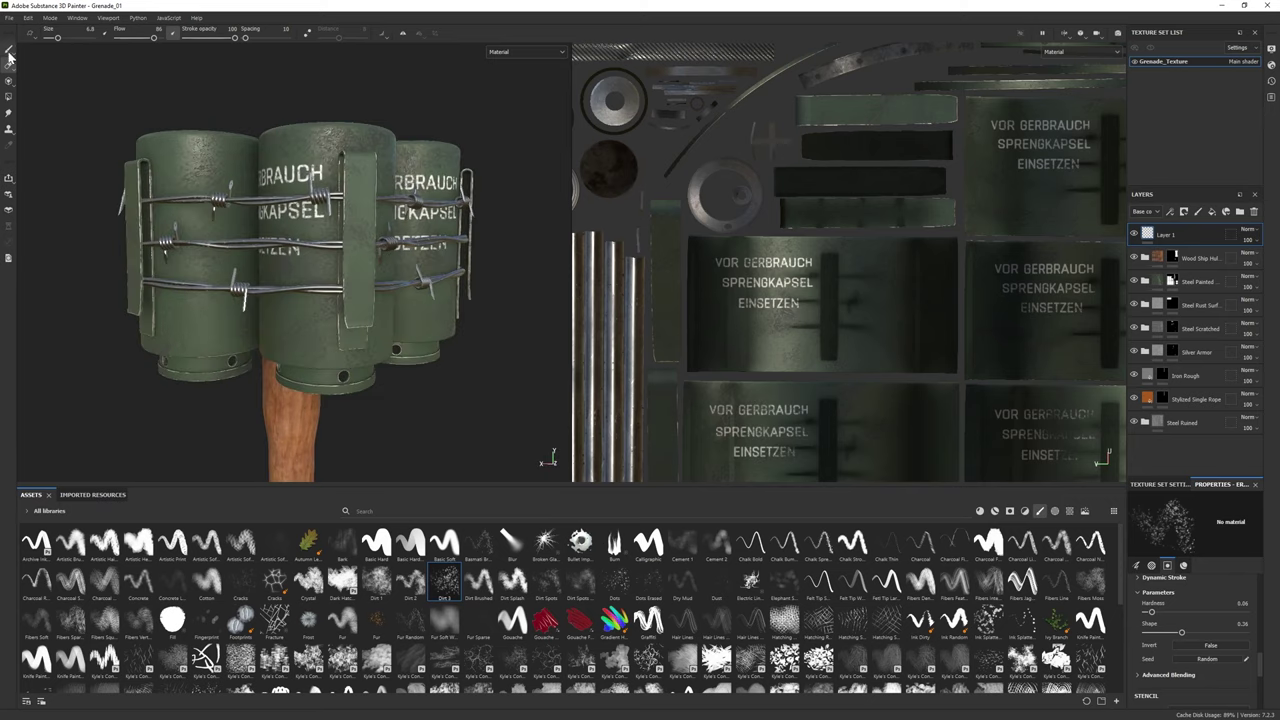
Switch to a much smaller Dirt 1 brush and zoom in on the canisters and wire
click(376, 541)
key(bracketleft)
key(bracketleft)
key(bracketleft)
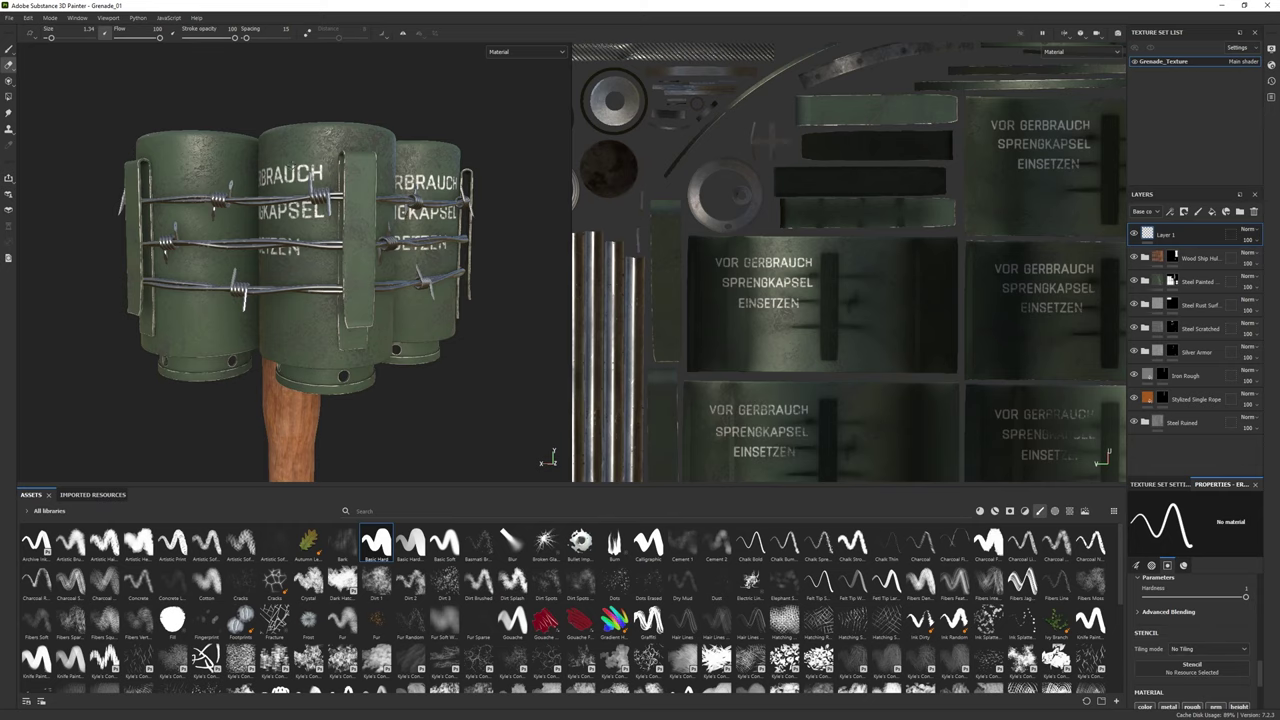
scroll(290, 290, up, 2)
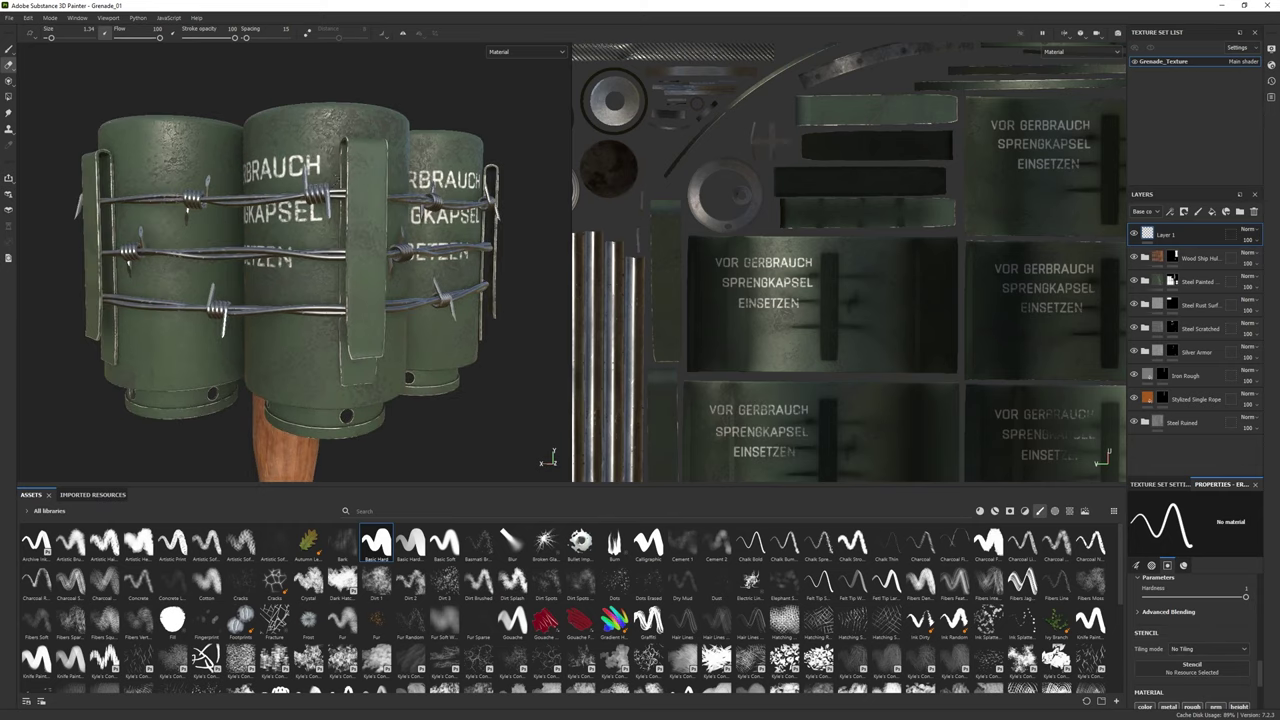
click(376, 580)
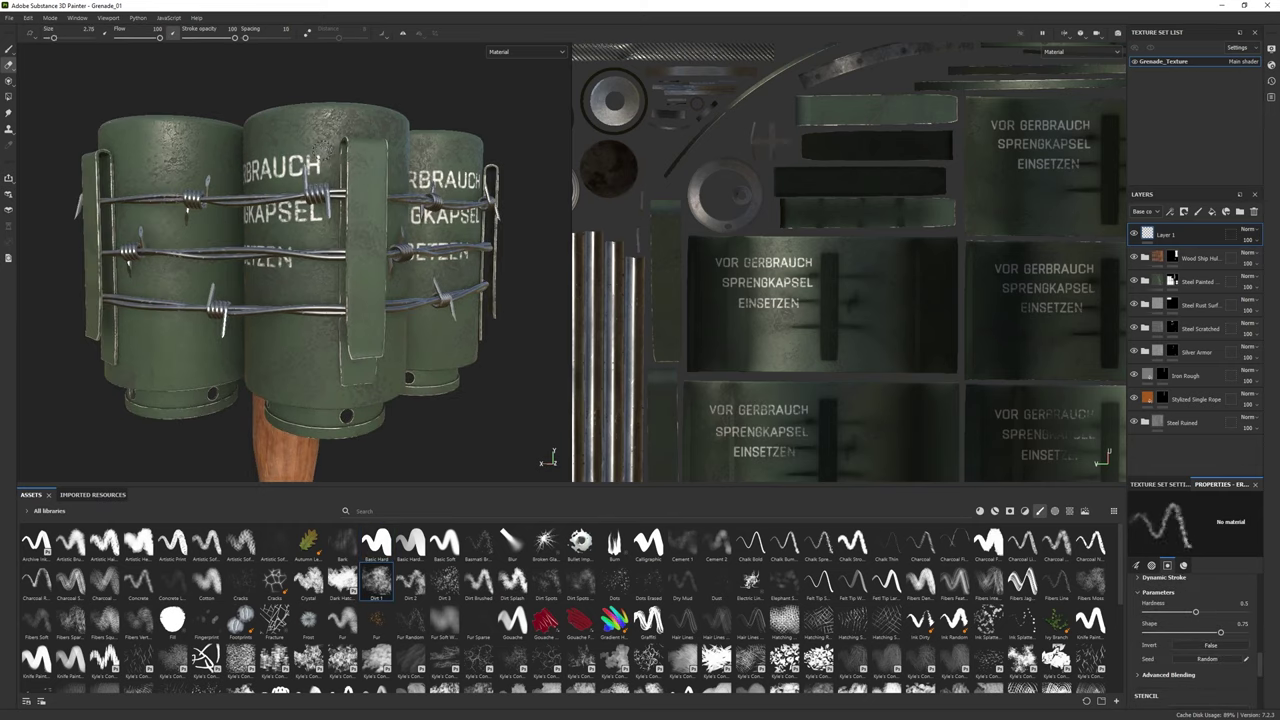
alt+drag(330, 250, 140, 255)
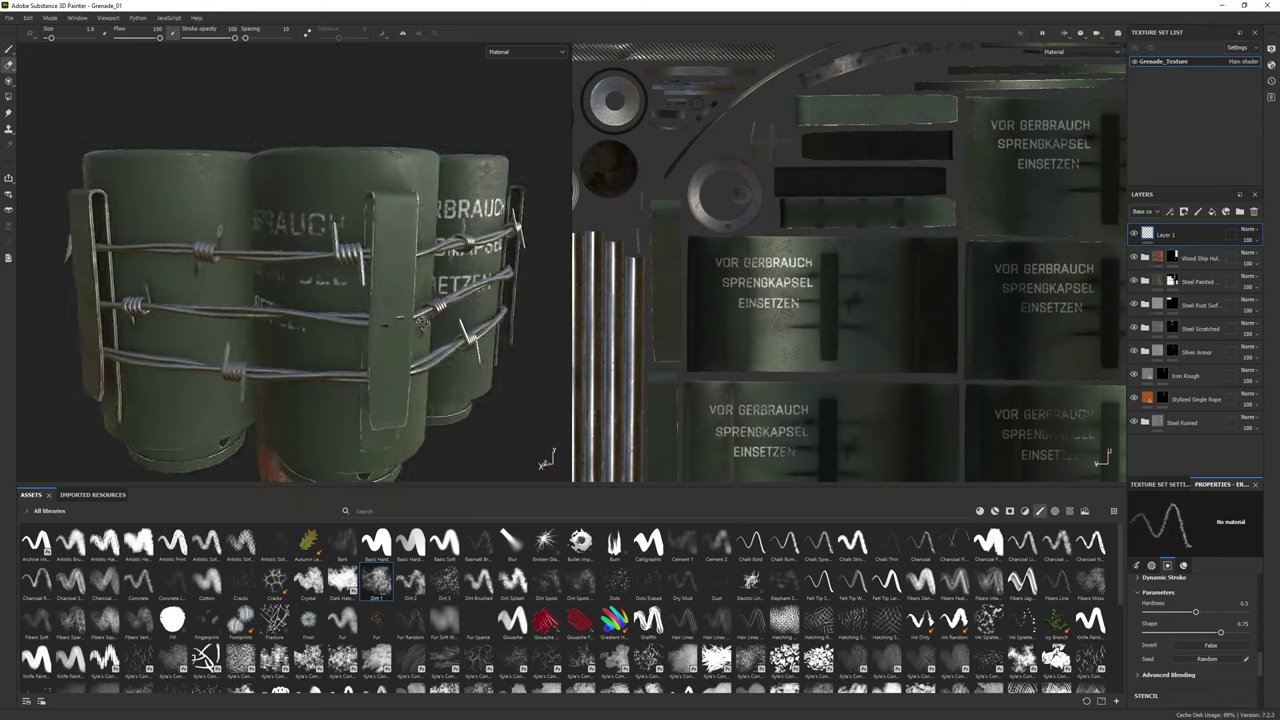
scroll(300, 300, down, 3)
scroll(502, 389, up, 4)
alt+drag(502, 389, 357, 344)
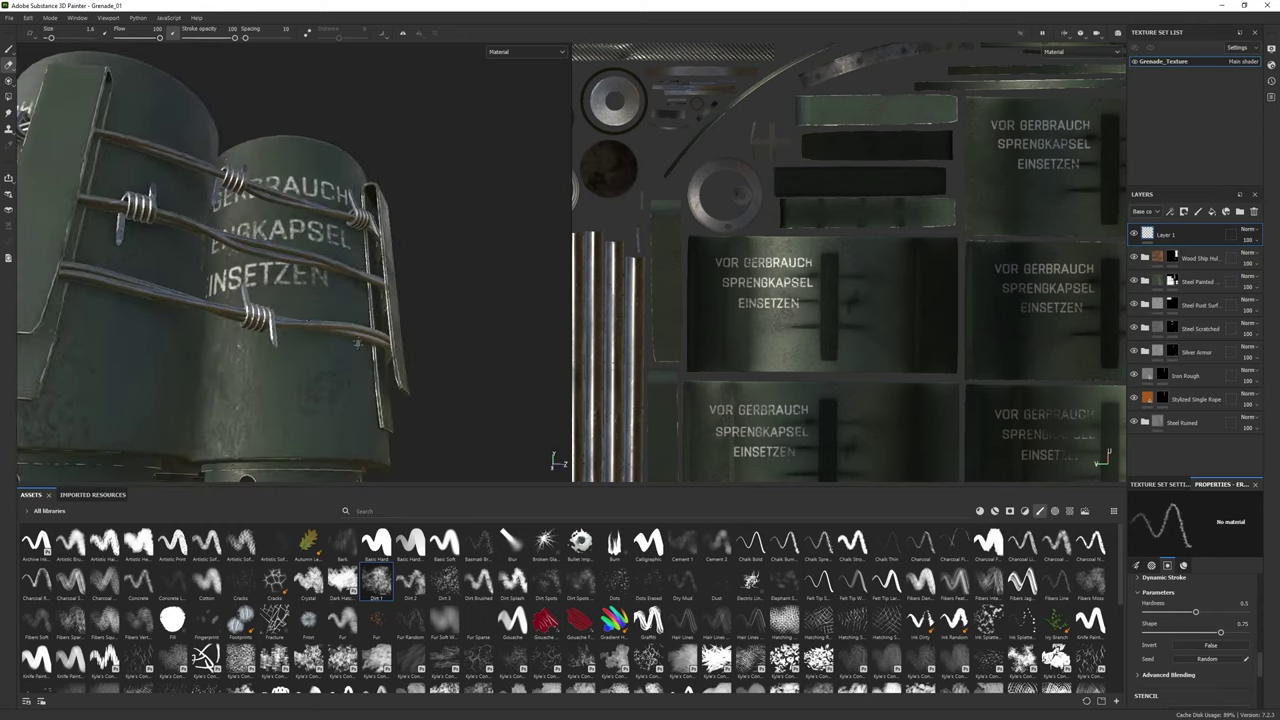
mouse_move(268, 263)
alt+mouse_down()
mouse_move(240, 270)
mouse_move(270, 250)
mouse_move(297, 333)
alt+mouse_up()
scroll(216, 285, down, 3)
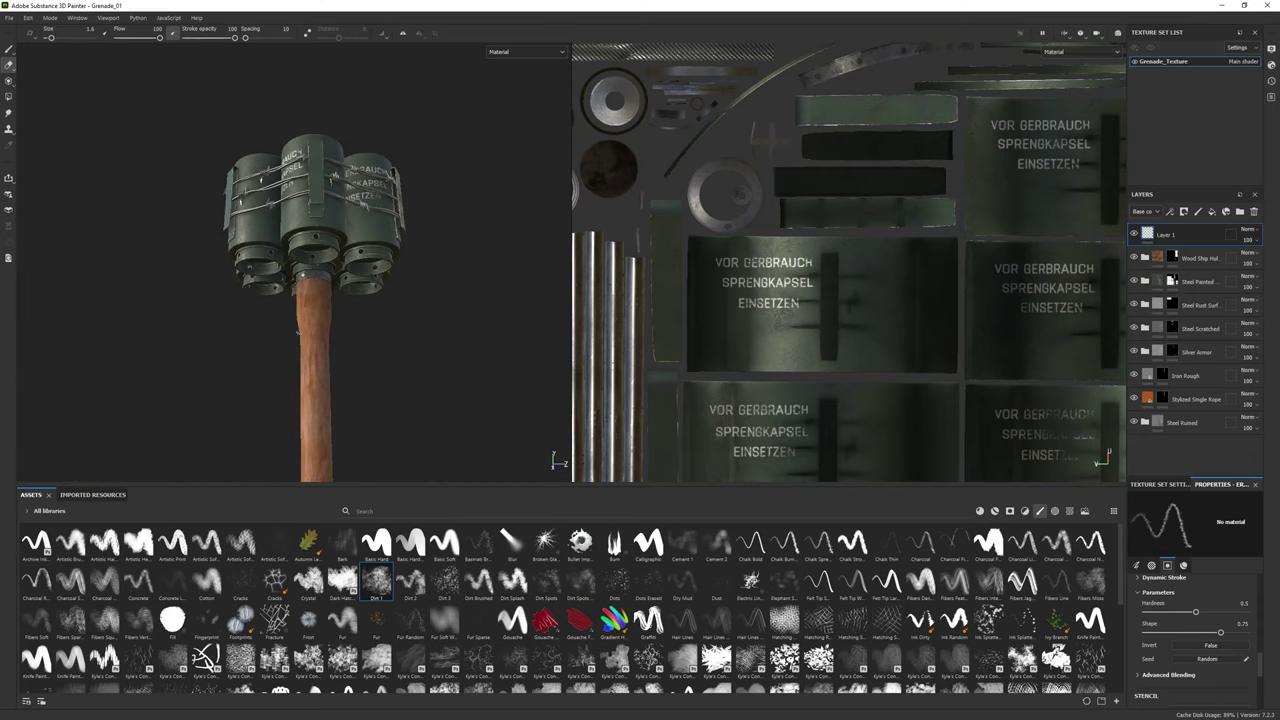
scroll(297, 333, up, 3)
scroll(330, 315, up, 1)
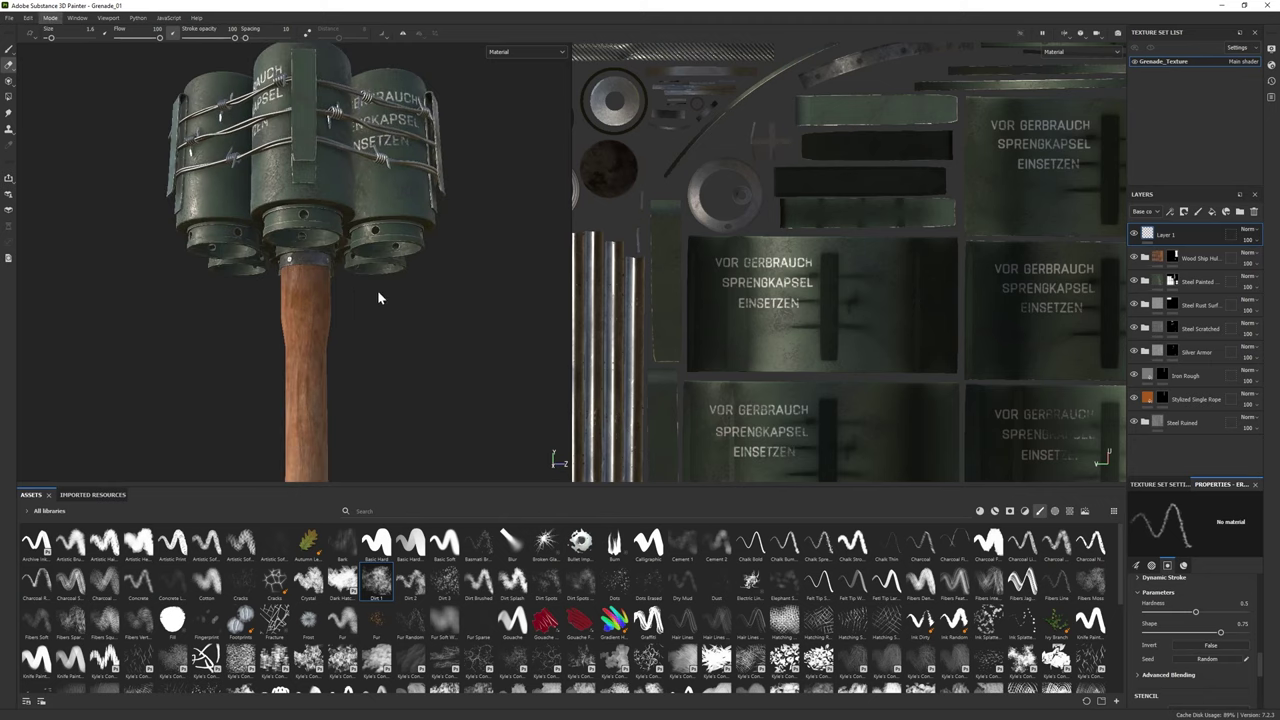
Render the mace in Iray with a plain grey Clear color backdrop and environment rotation 203
key(F10)
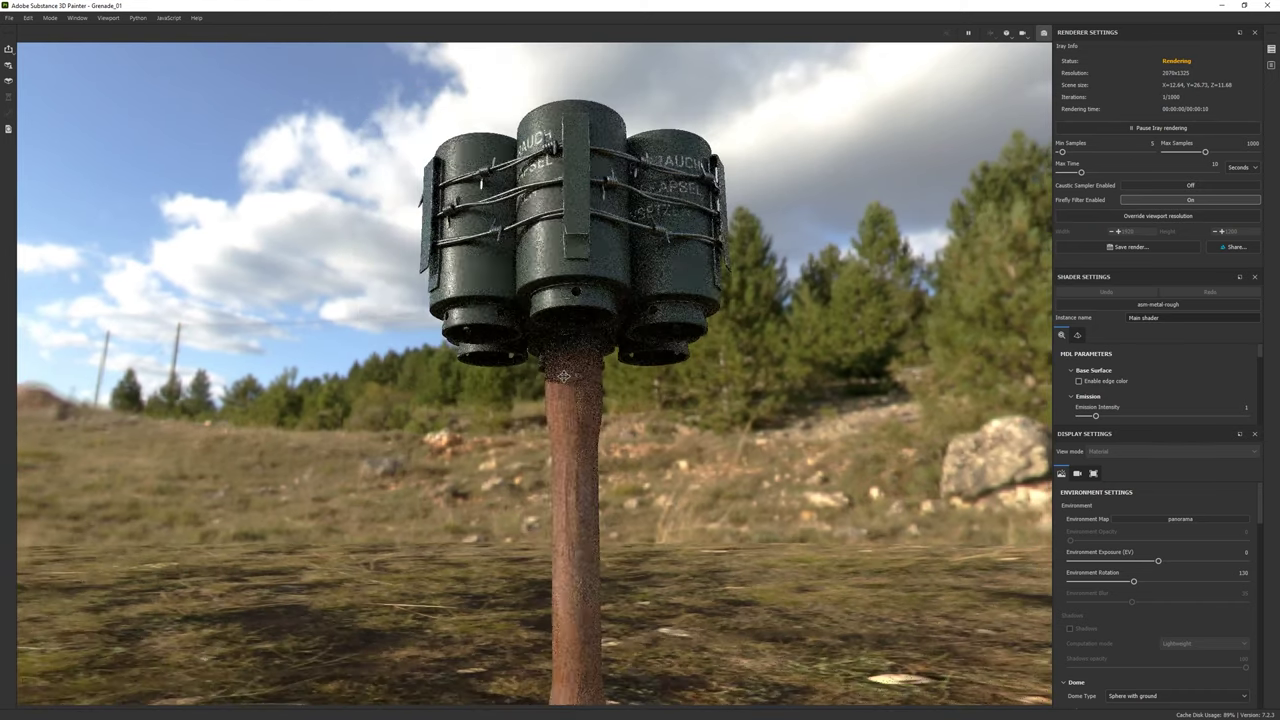
alt+drag(455, 317, 636, 397)
scroll(1140, 560, down, 3)
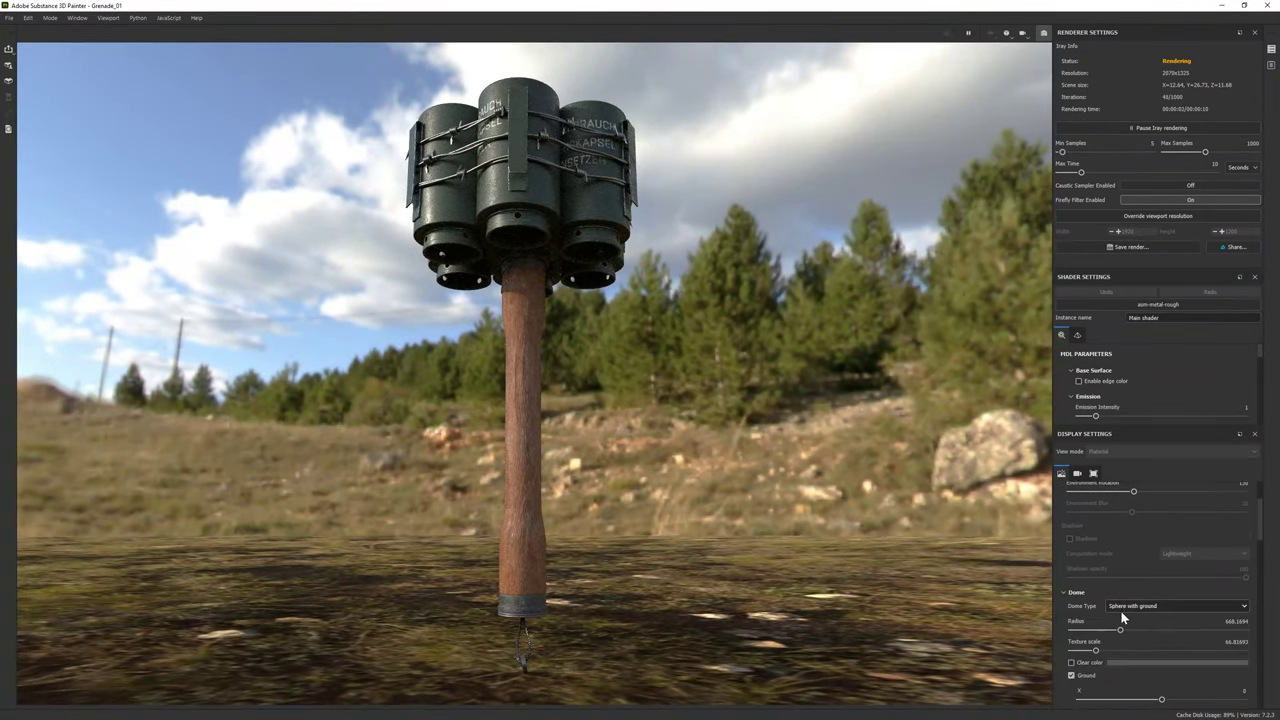
click(1071, 662)
scroll(1198, 537, up, 2)
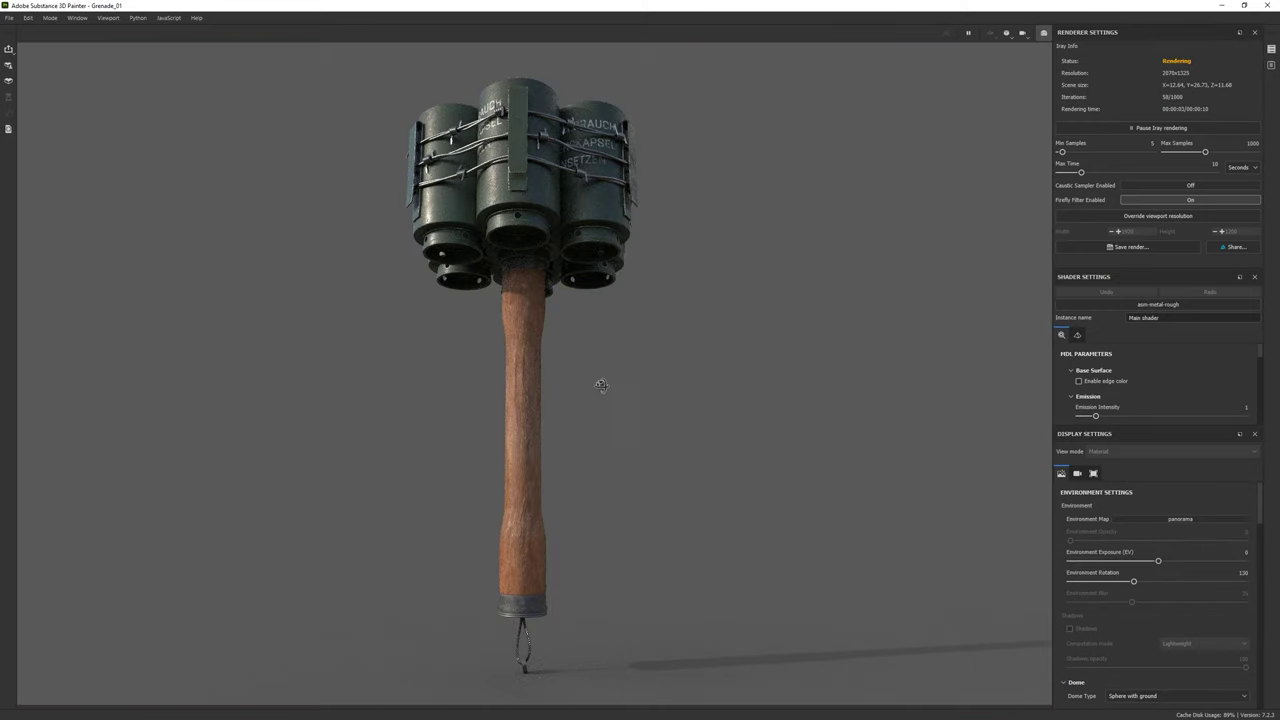
shift+right_drag(601, 385, 559, 393)
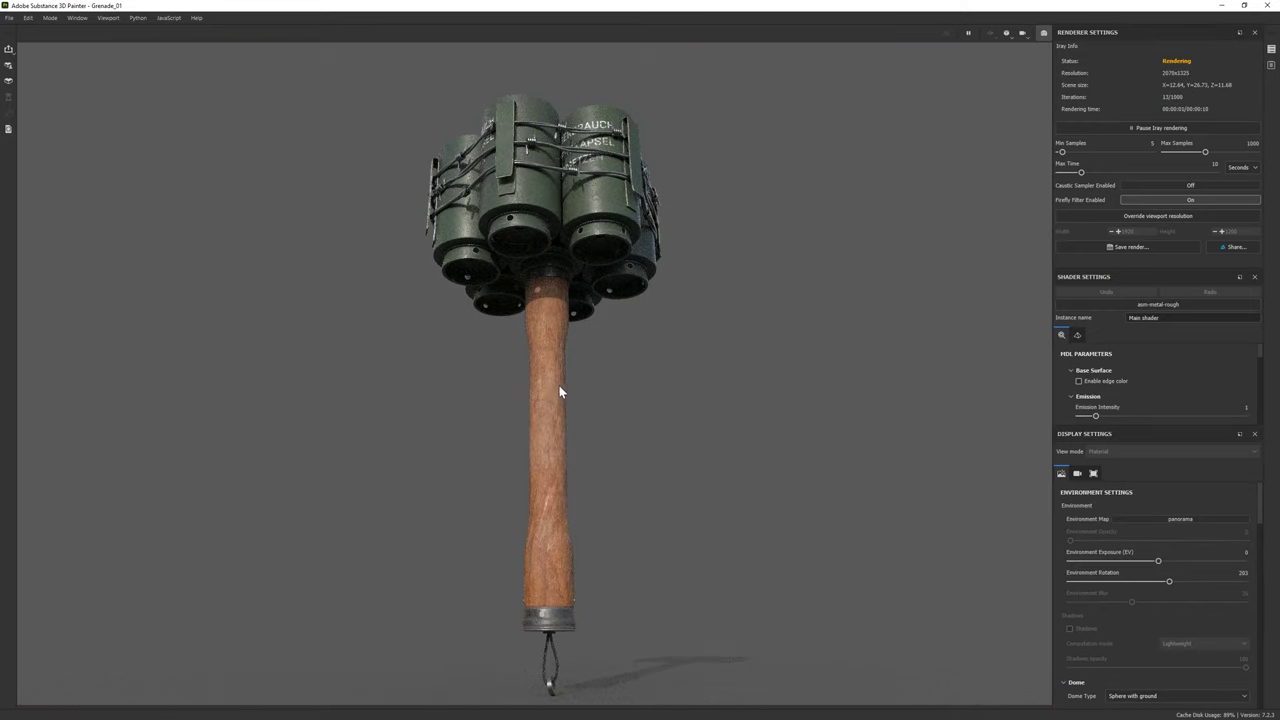
alt+drag(559, 393, 547, 393)
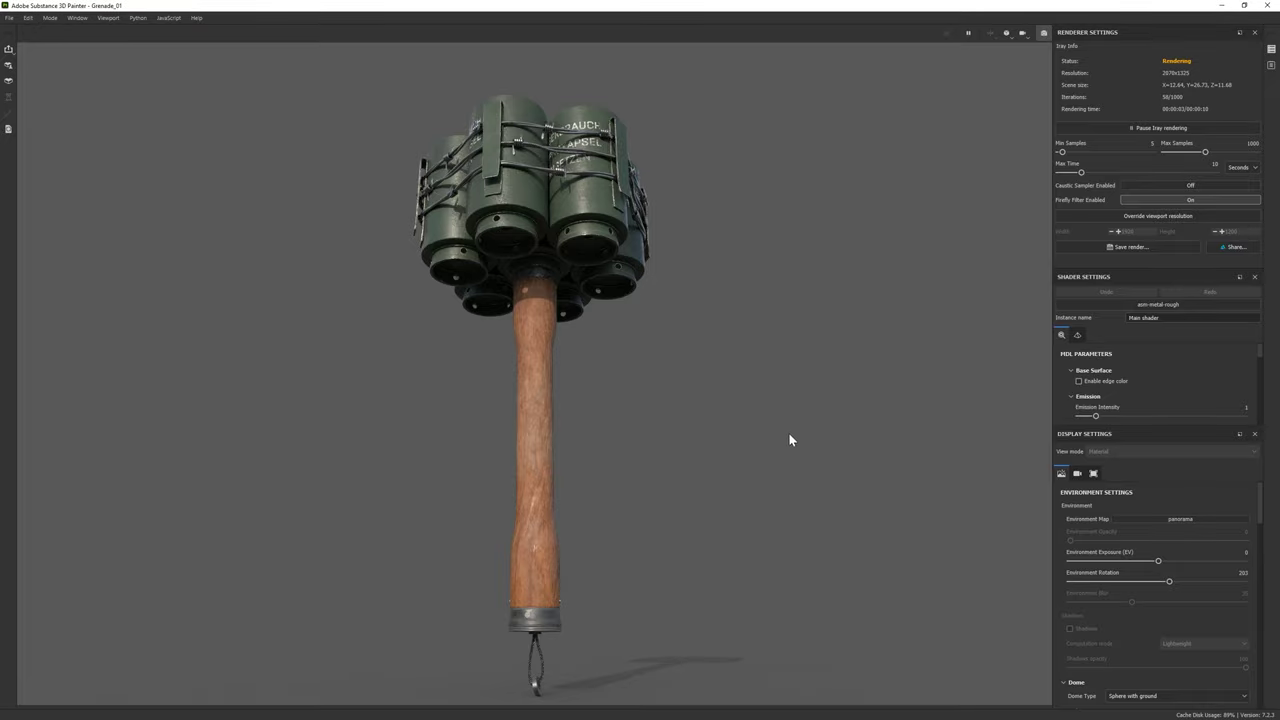
scroll(1181, 663, down, 2)
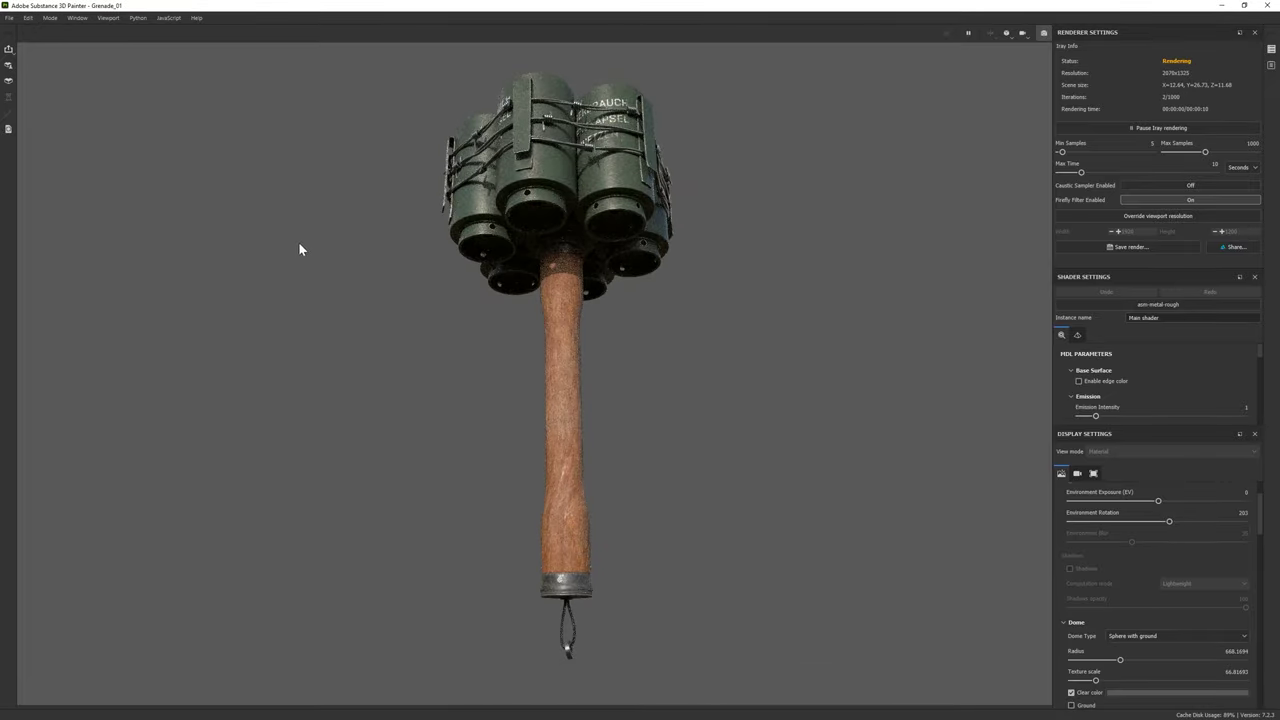
Set the Wood Rough layer's roughness to 0.29, darken its colour slightly, and view in Iray
click(49, 17)
click(62, 30)
click(1152, 400)
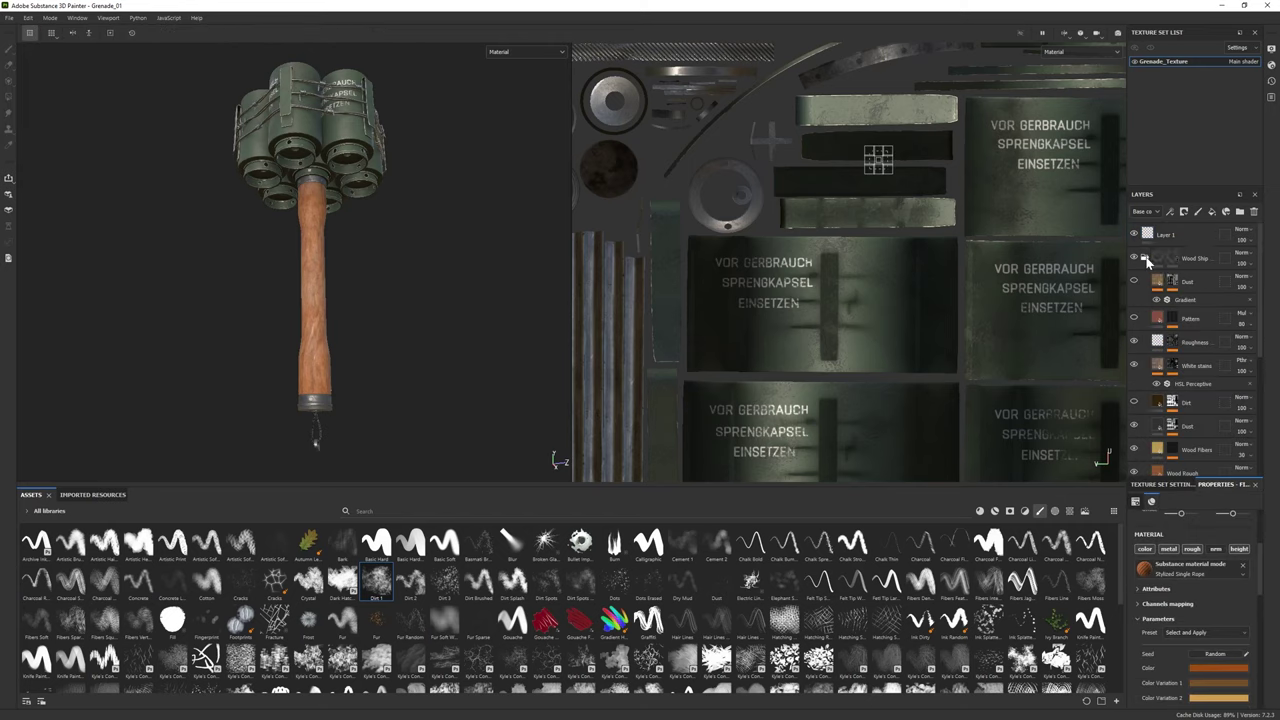
click(1174, 634)
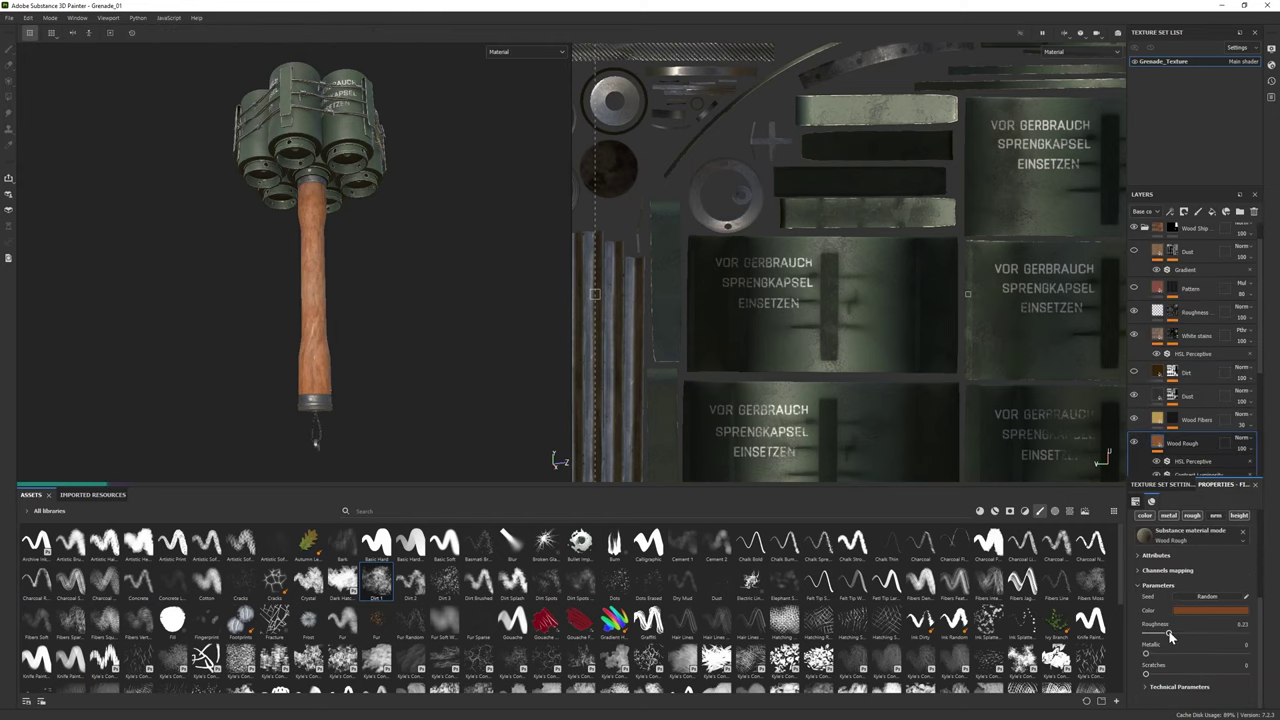
click(1203, 611)
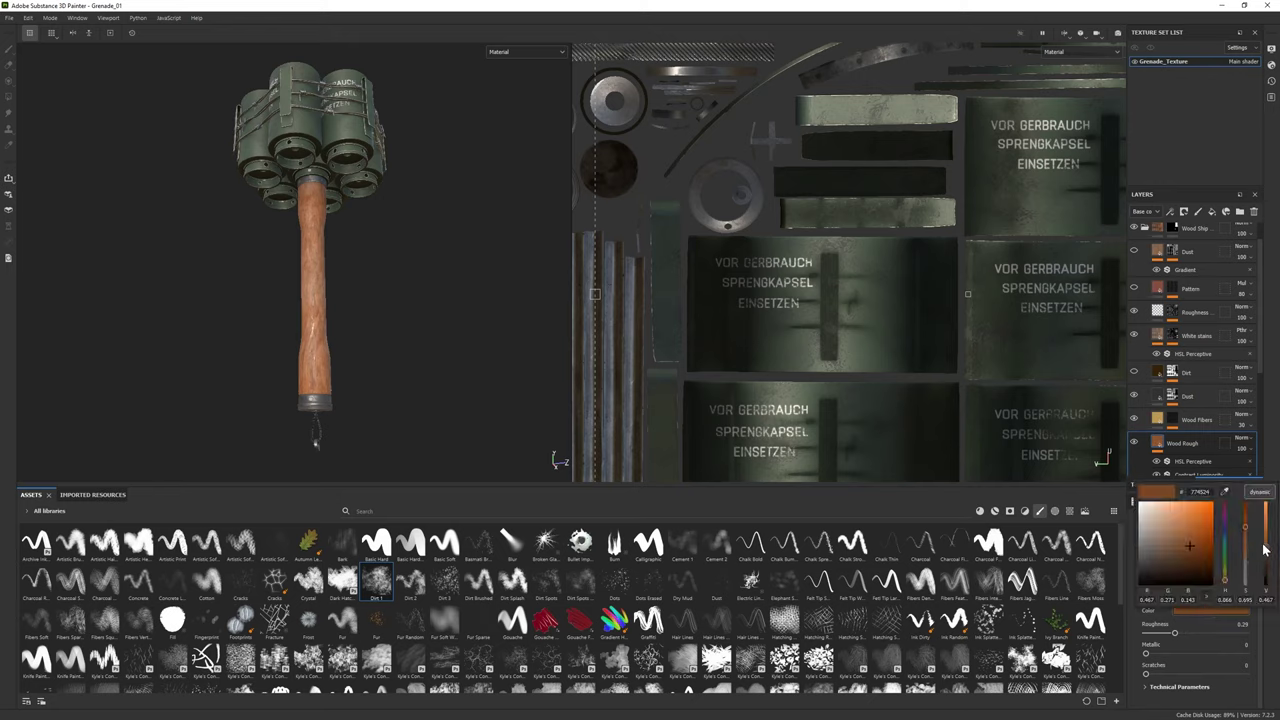
drag(1267, 556, 1266, 552)
key(F10)
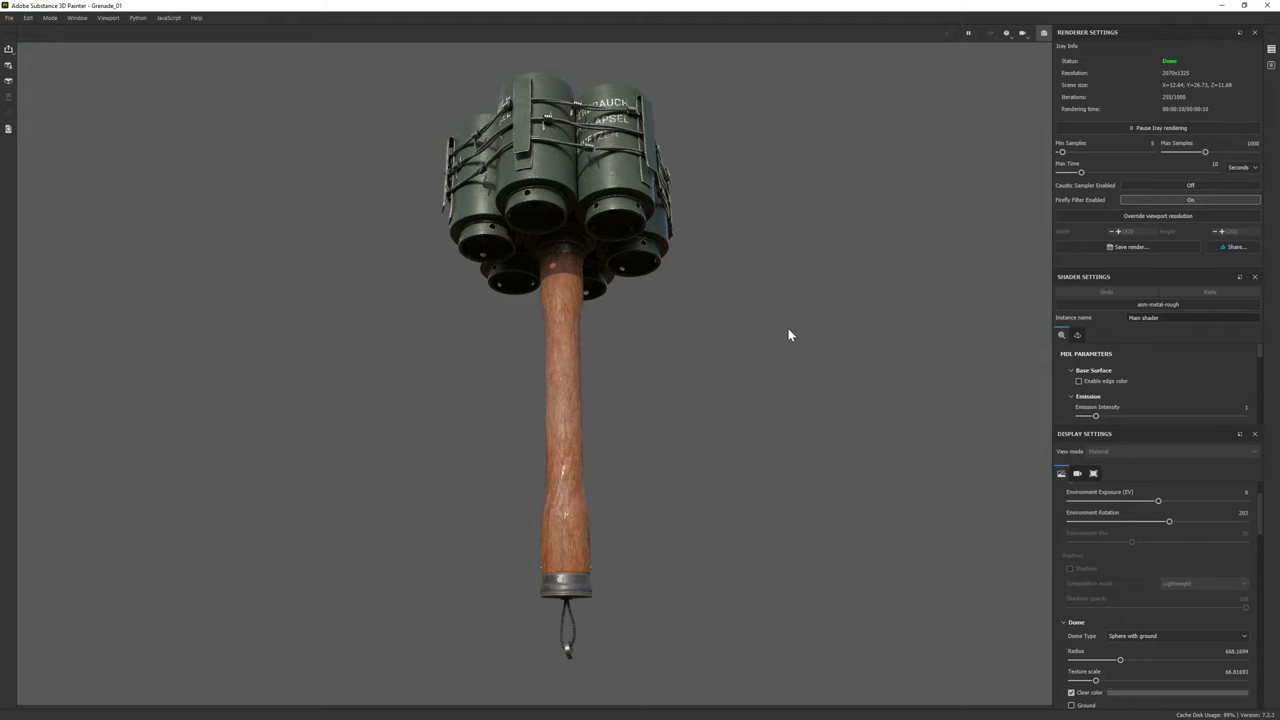
Try the Glazed Patio, Soft 1Front 2Backs and Mondarram environment maps in the Iray preview
scroll(1190, 564, up, 3)
click(1200, 519)
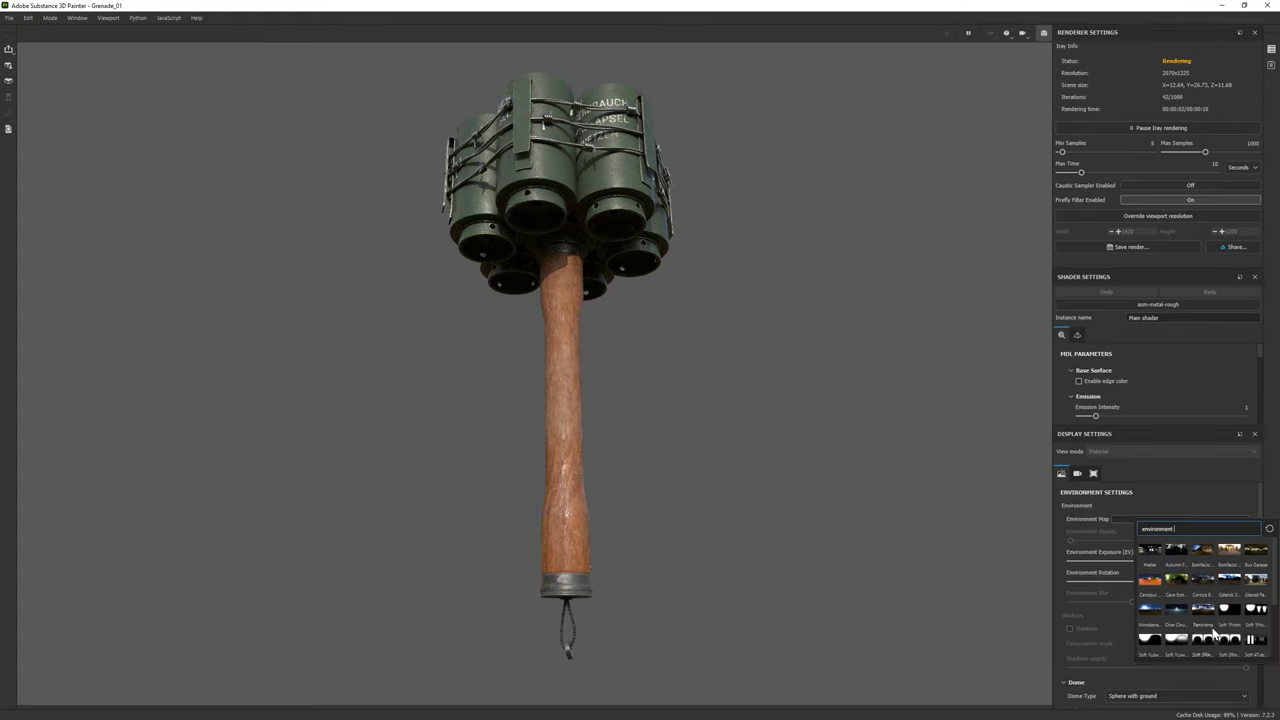
click(1251, 585)
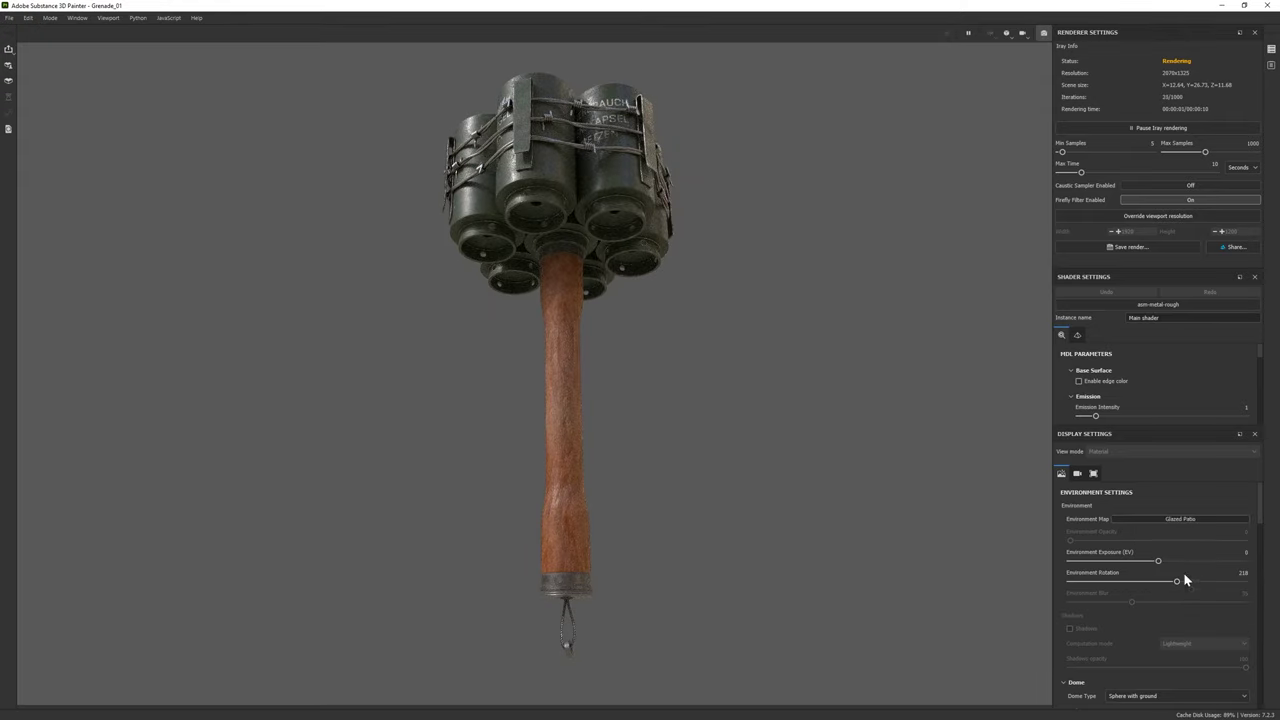
click(1183, 519)
click(1257, 620)
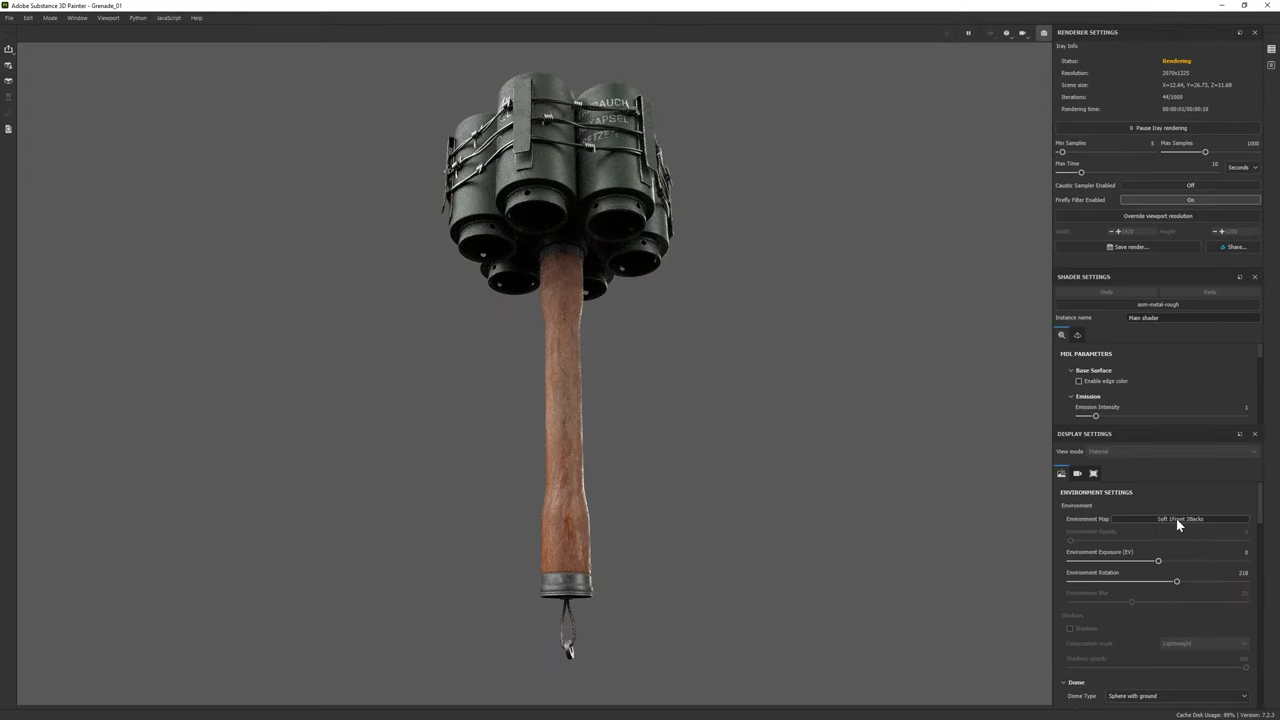
click(1176, 518)
click(1189, 516)
click(1190, 519)
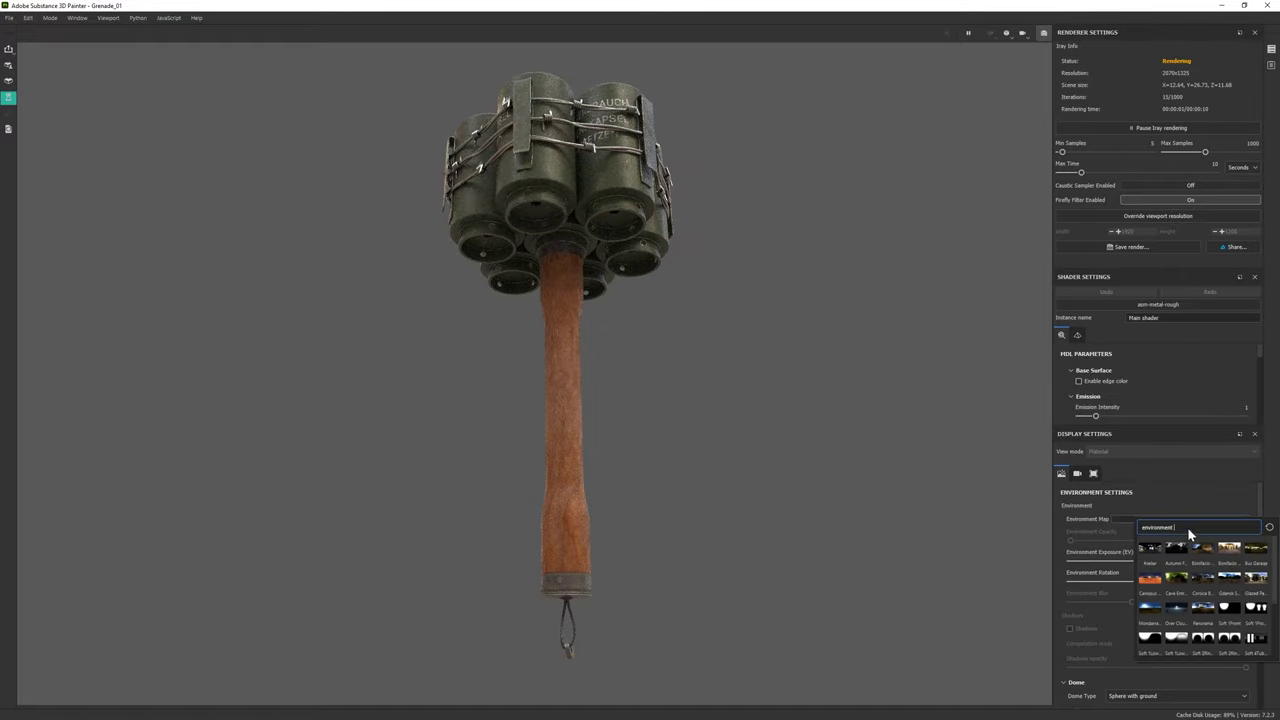
click(1150, 612)
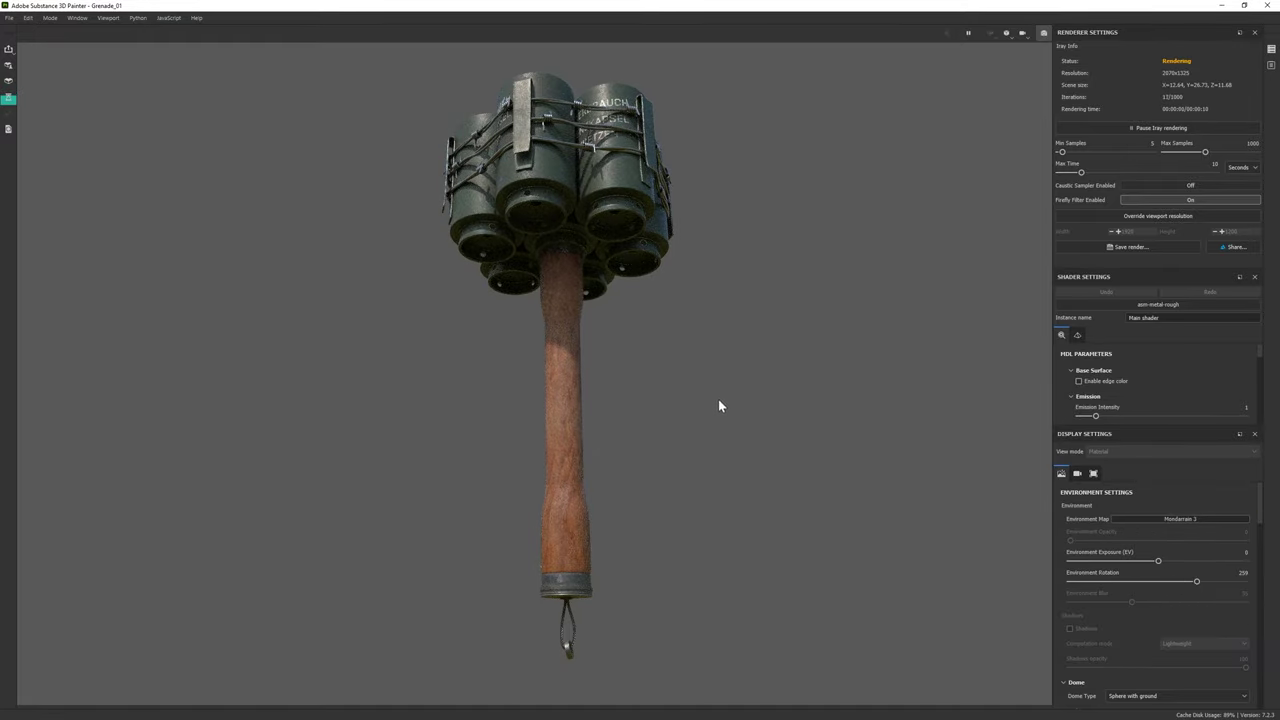
Light the scene with the Panorama environment and rotate the lighting around the grenade
click(1165, 524)
click(1203, 620)
shift+right_drag(563, 270, 654, 351)
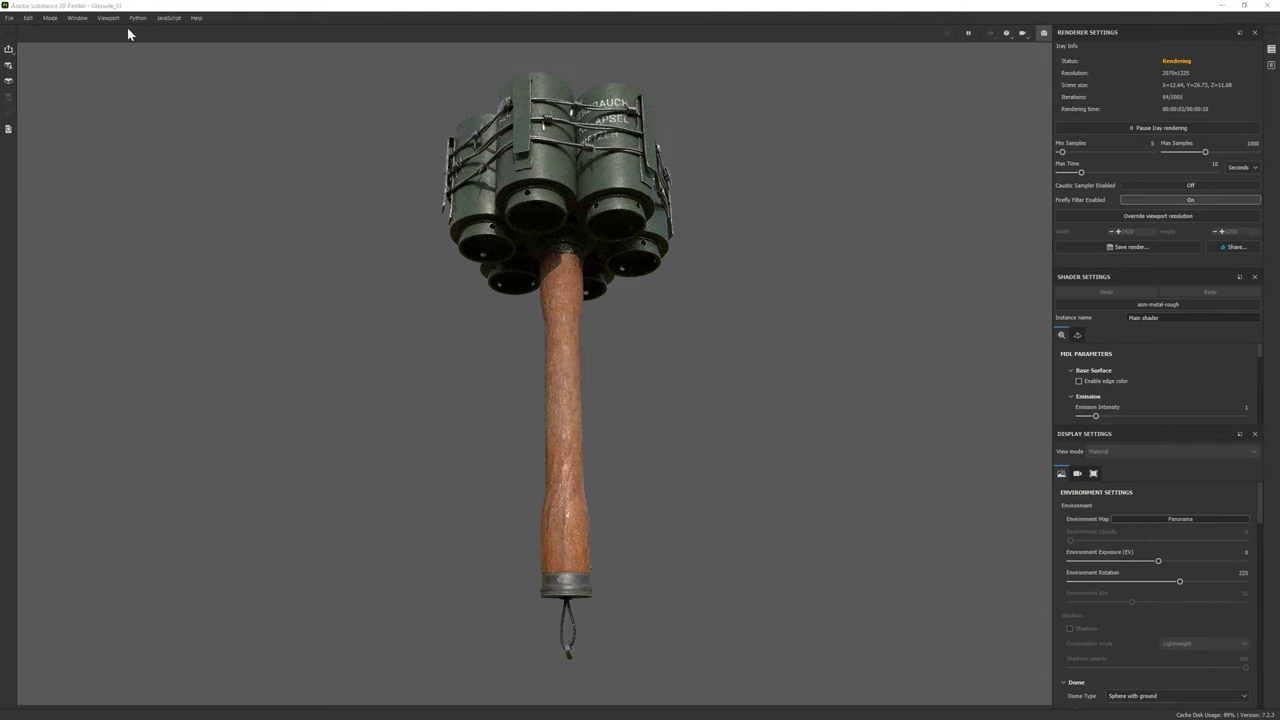
alt+drag(617, 334, 644, 316)
shift+right_drag(644, 316, 638, 313)
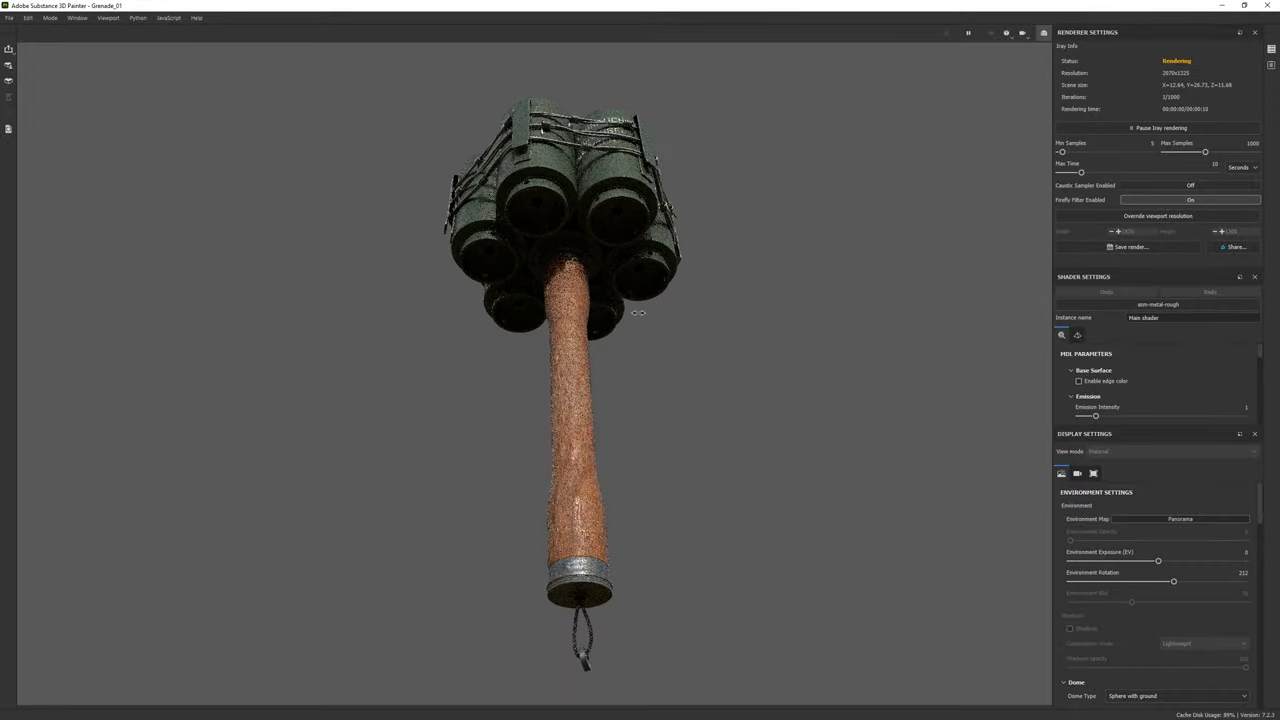
mouse_move(665, 357)
alt+mouse_down()
mouse_move(713, 386)
mouse_move(739, 313)
mouse_move(708, 370)
mouse_move(697, 365)
alt+mouse_up()
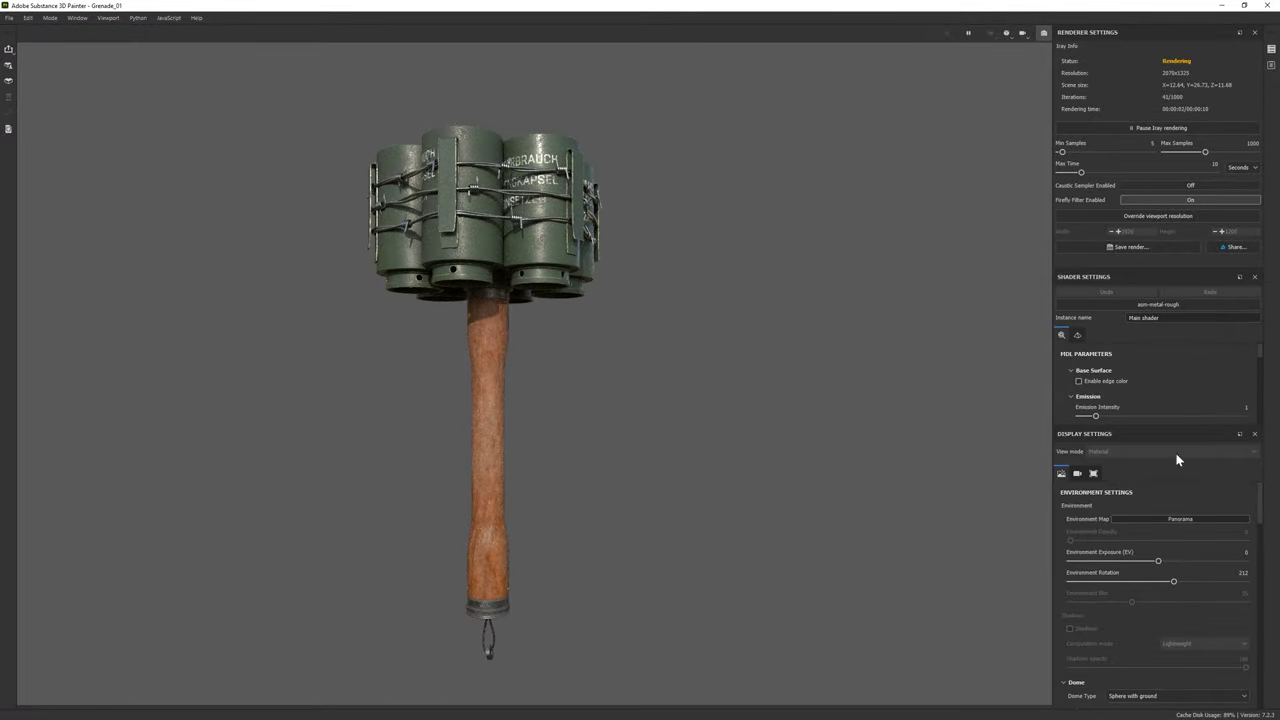
Settle on Studio Black Soft at environment rotation 263, then return to painting mode
click(1199, 520)
click(1148, 624)
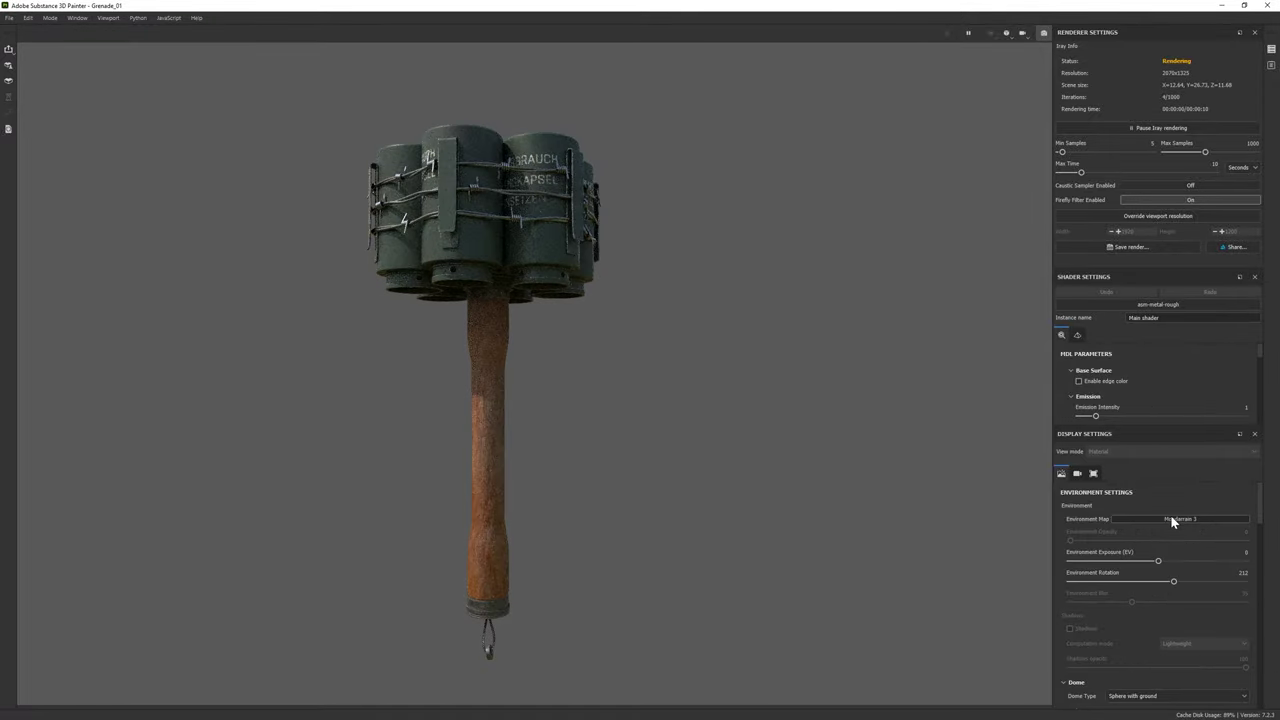
click(1172, 520)
click(1205, 616)
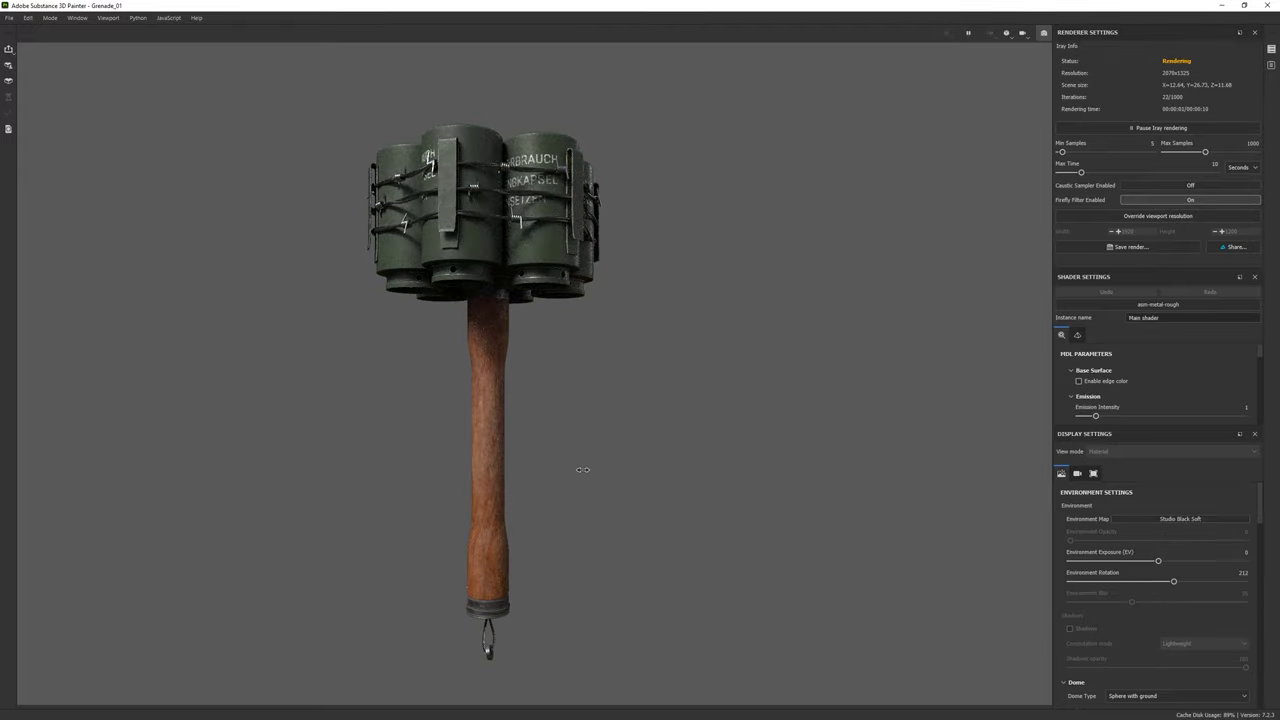
mouse_move(593, 465)
shift+right_down()
mouse_move(563, 431)
mouse_move(689, 445)
shift+right_up()
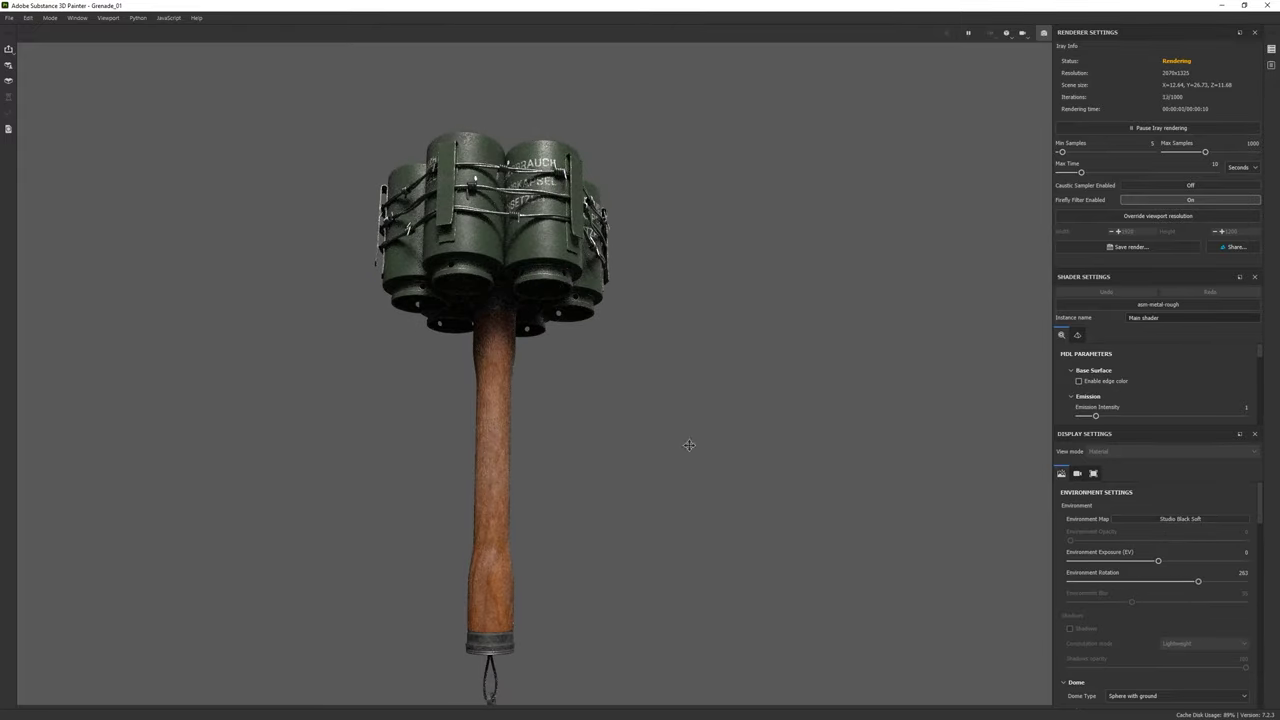
middle_drag(689, 445, 710, 429)
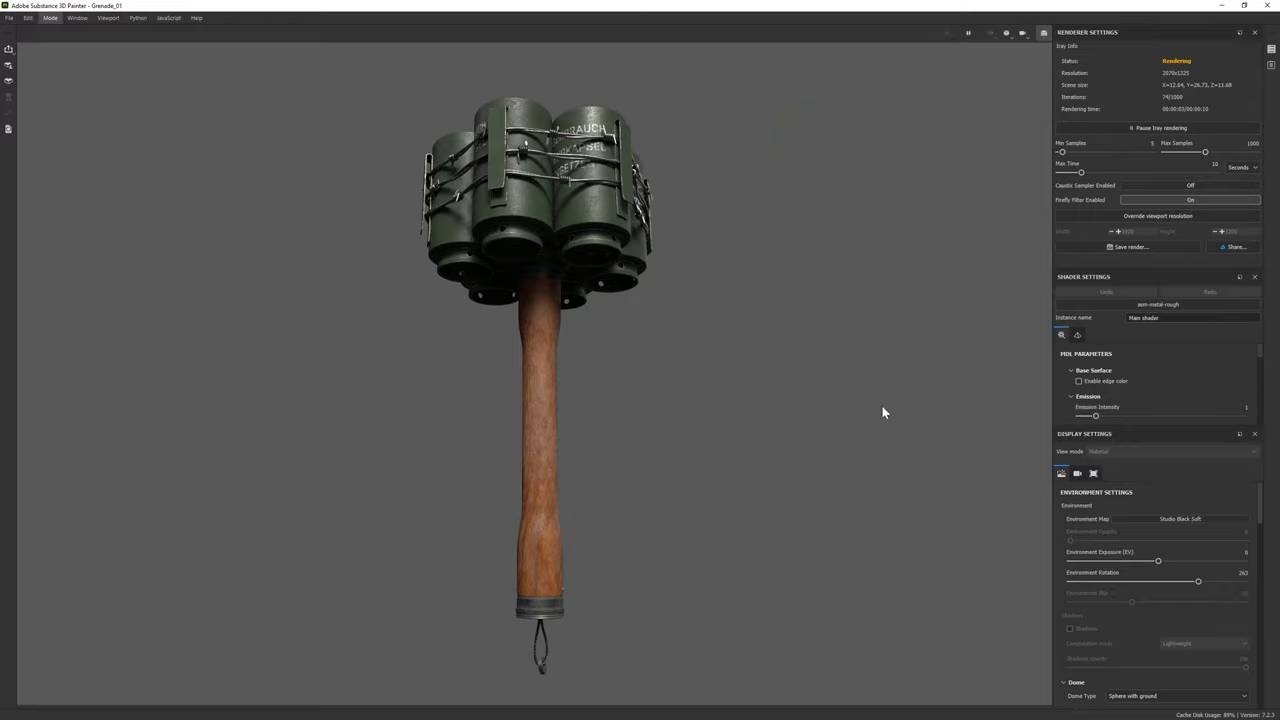
key(F9)
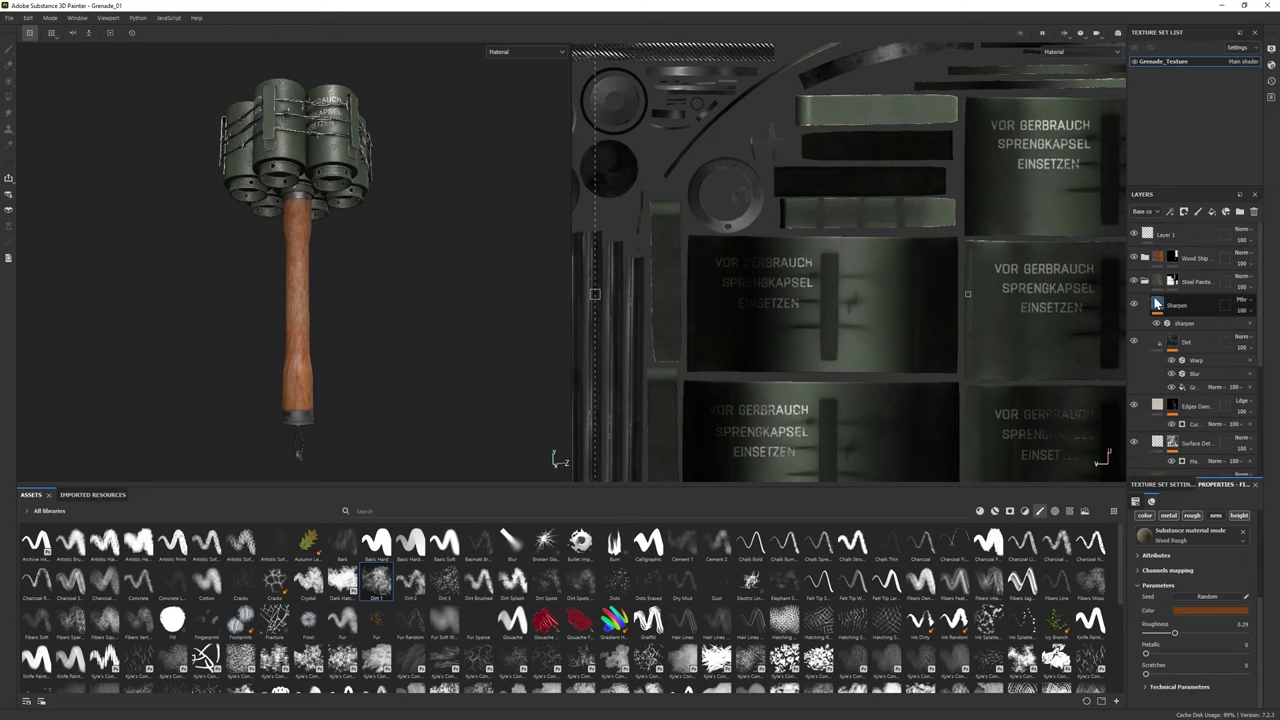
Brighten the Base Metal layer's green base colour slightly and switch to the Iray preview
scroll(1157, 303, down, 1)
click(1180, 450)
click(1192, 570)
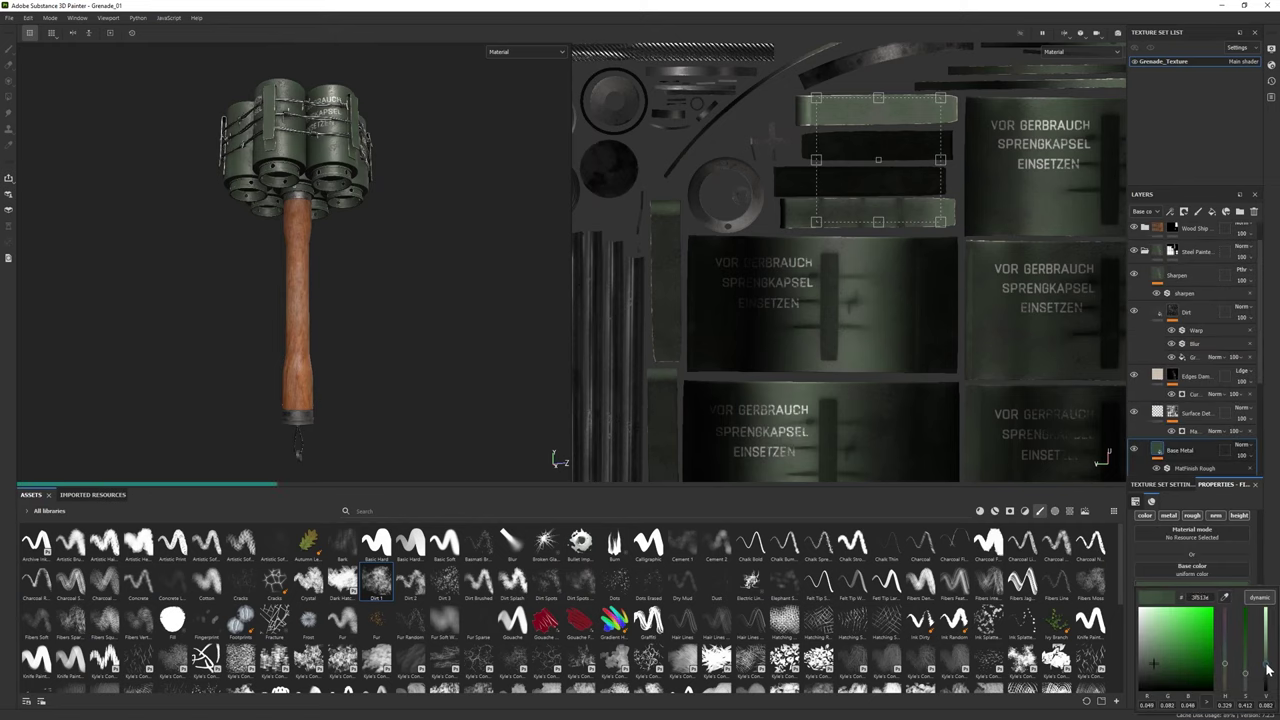
drag(1268, 670, 1266, 666)
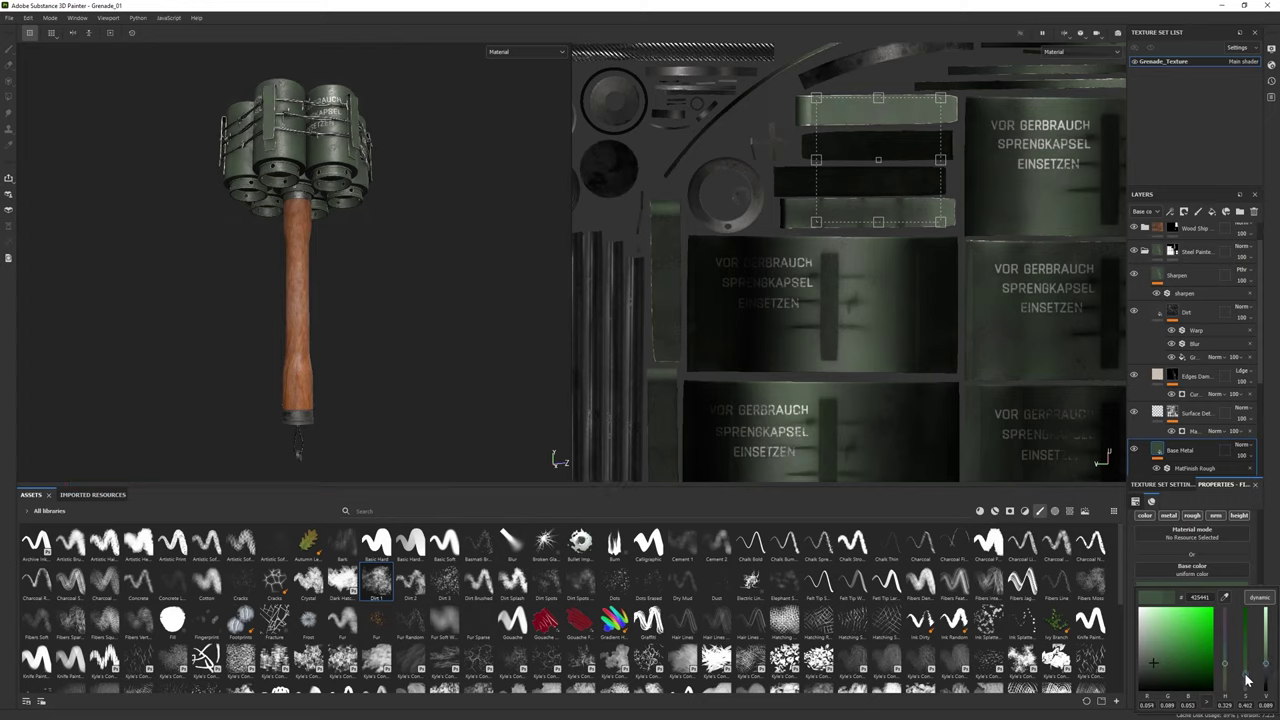
click(50, 18)
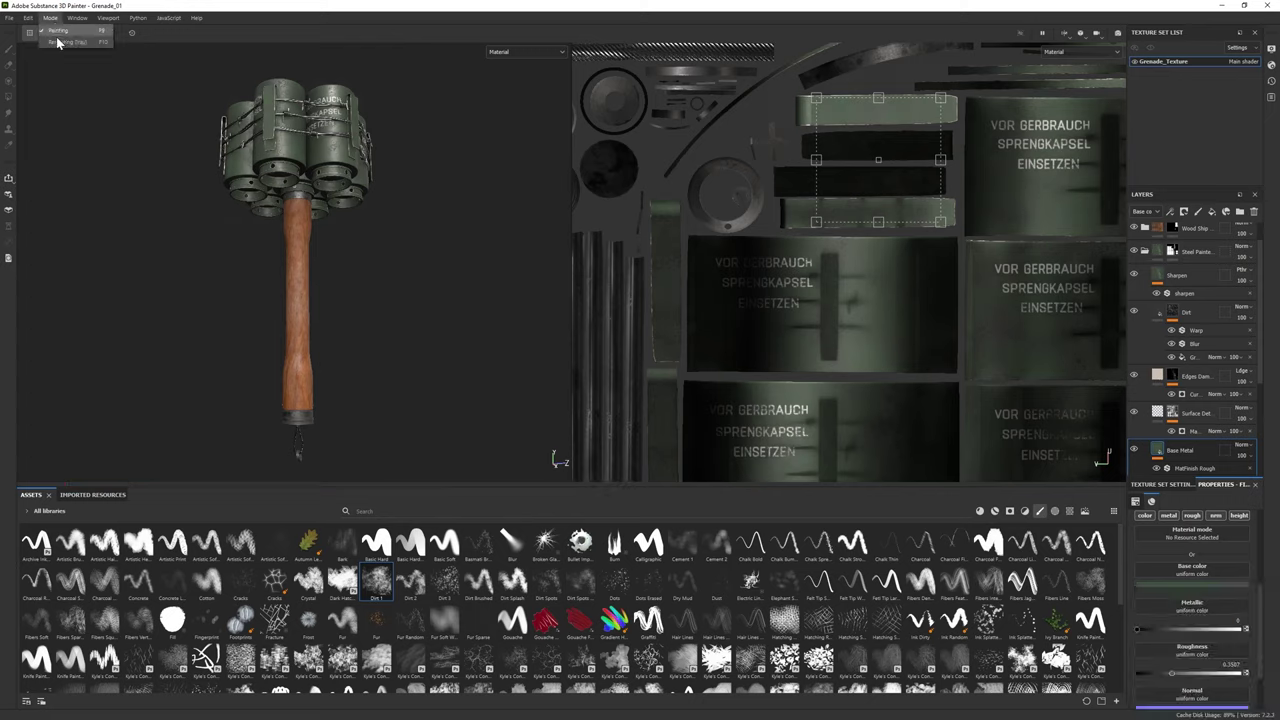
click(60, 40)
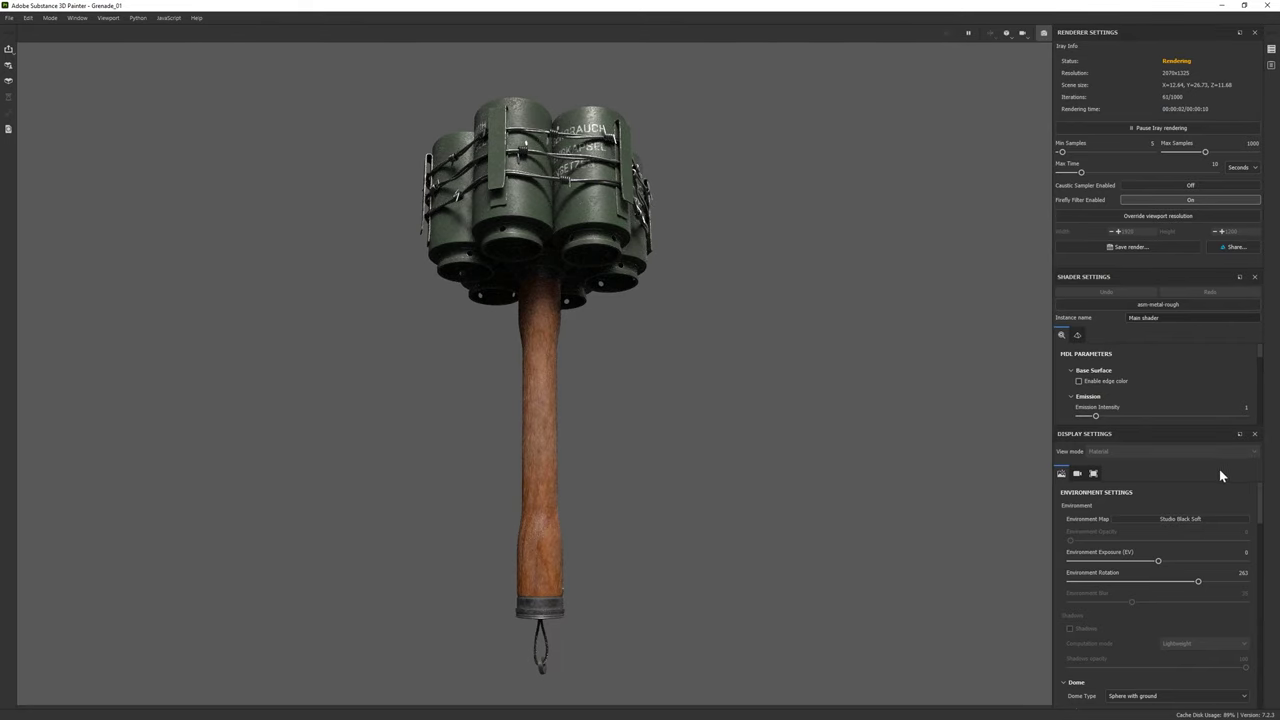